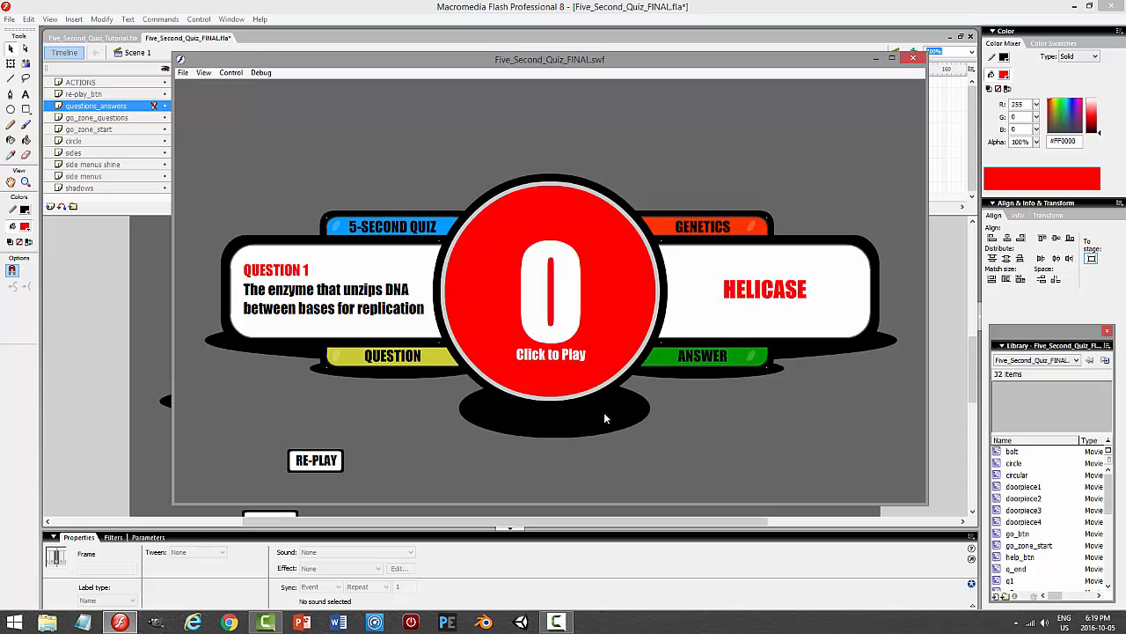
- Play through the quiz preview to question 4, replay it from the start up to question 2, and close the preview
click(555, 301)
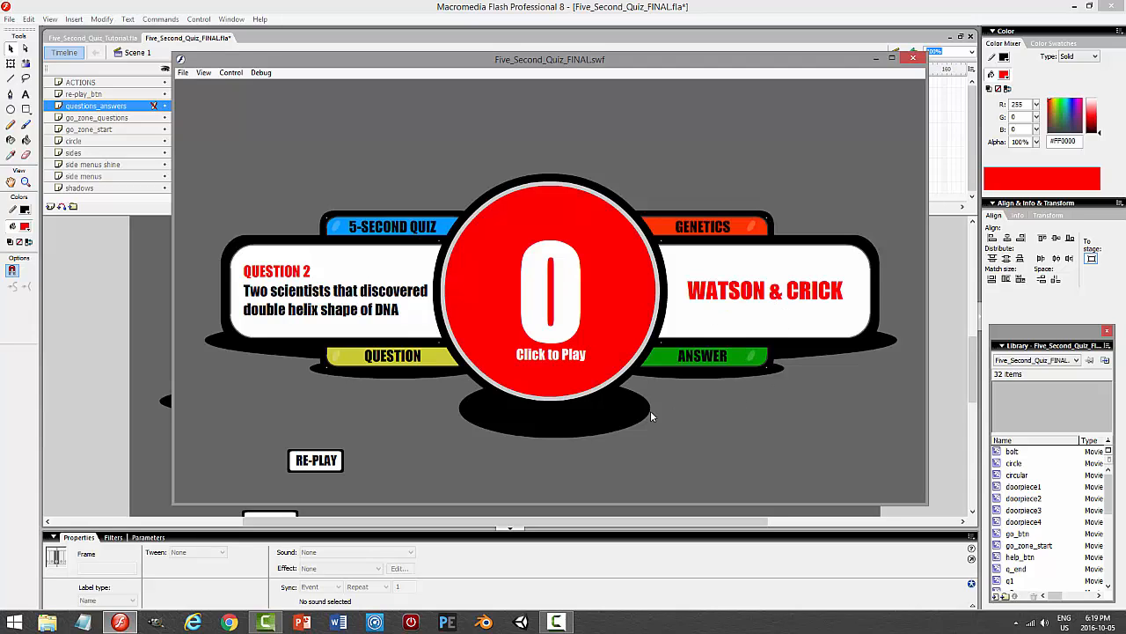
click(547, 299)
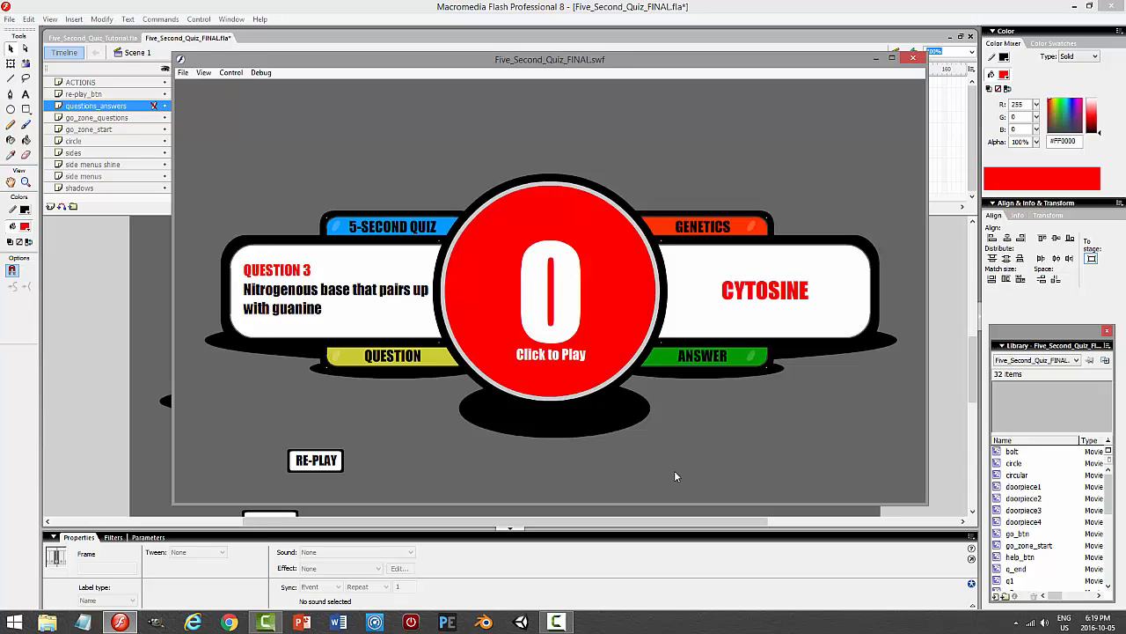
click(549, 308)
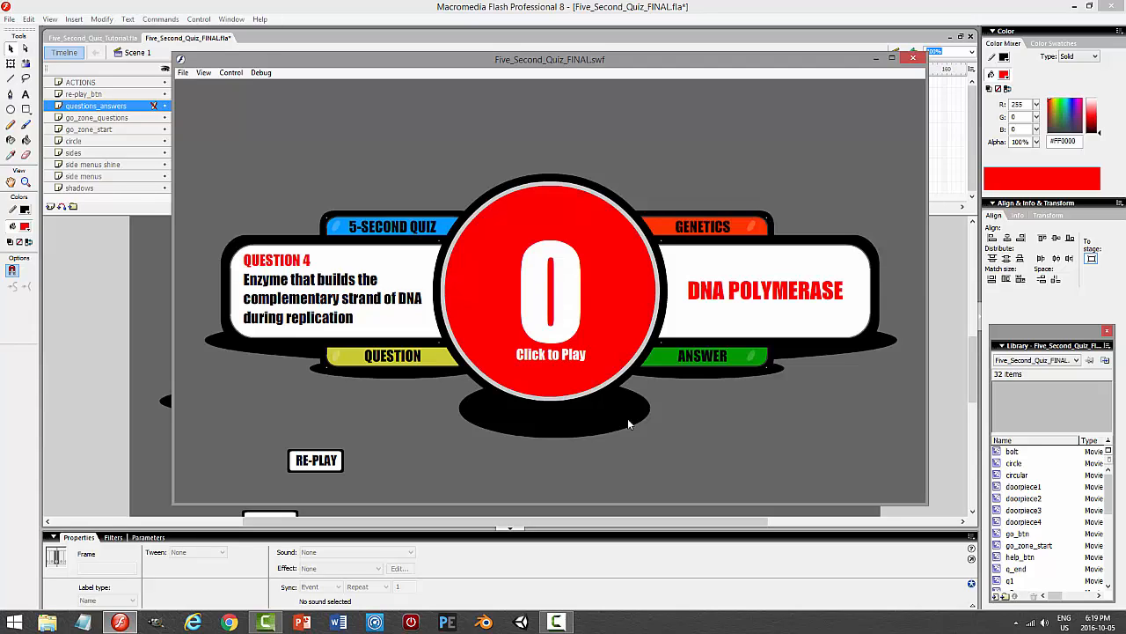
click(303, 464)
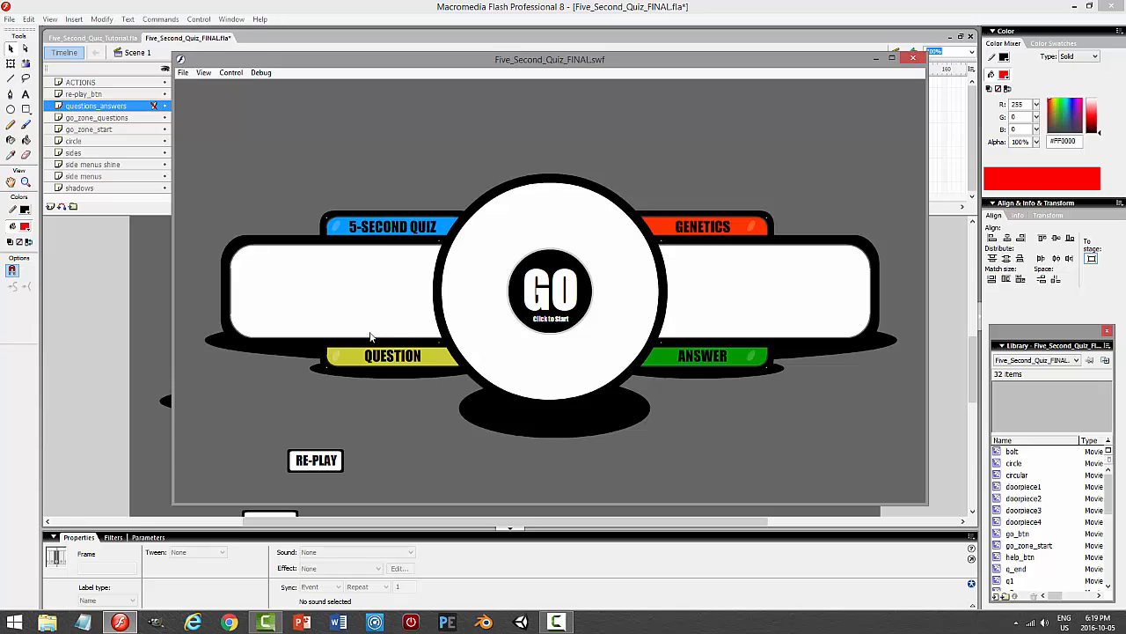
click(519, 321)
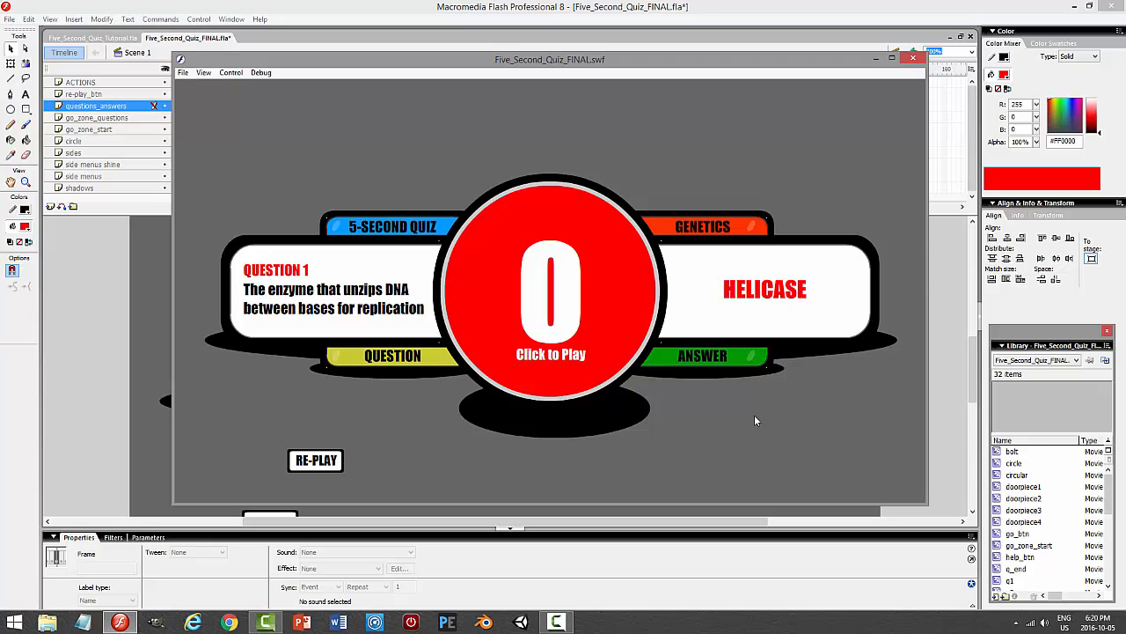
click(587, 309)
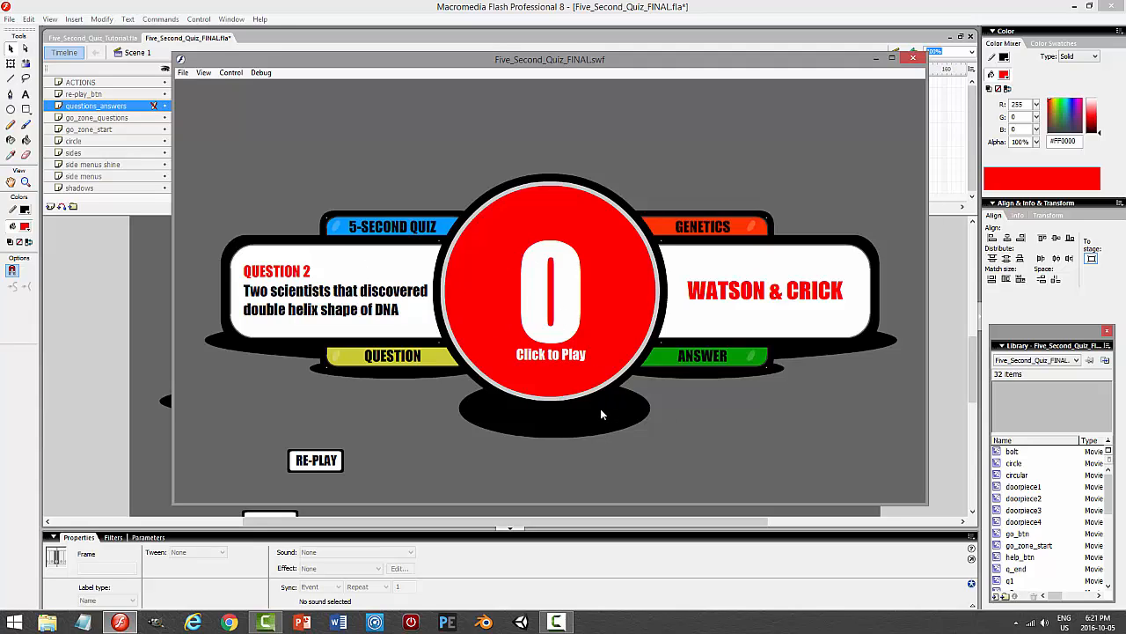
click(912, 58)
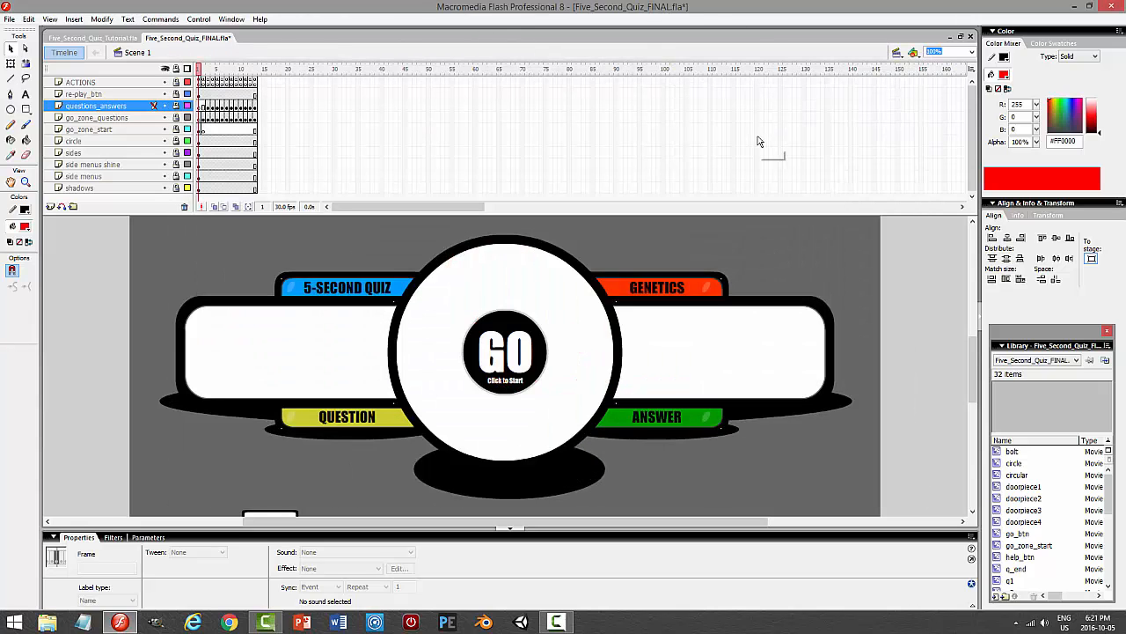
- Save Five_Second_Quiz_FINAL.fla and set the frame rate of Five_Second_Quiz_Tutorial.fla to 30 fps
key(ctrl+s)
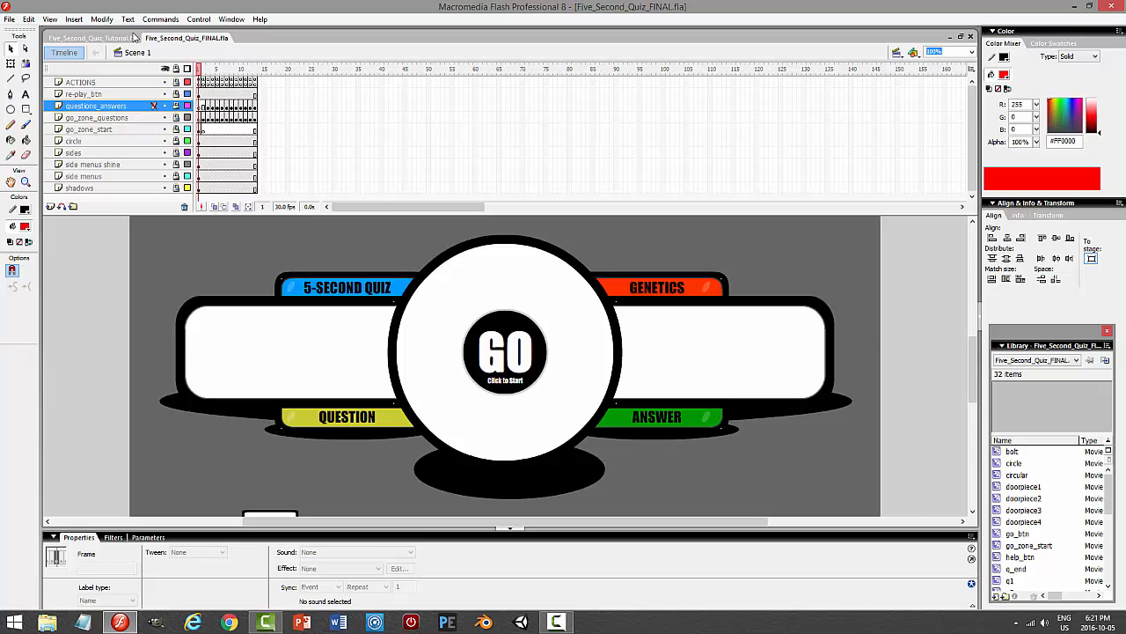
click(111, 38)
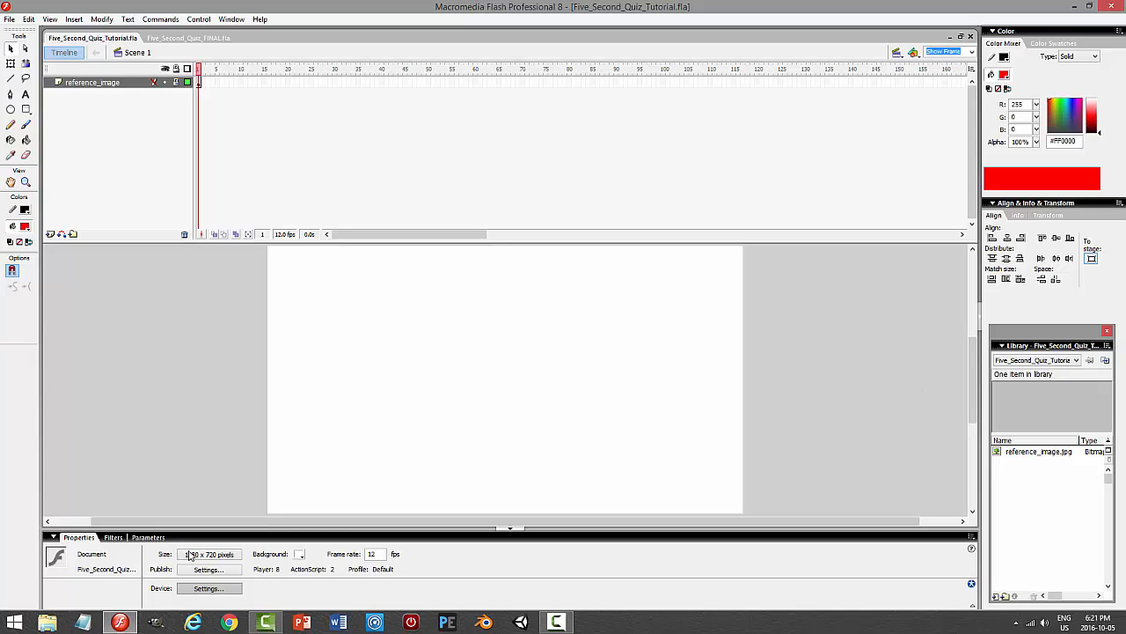
drag(380, 555, 334, 554)
text(30)
key(Return)
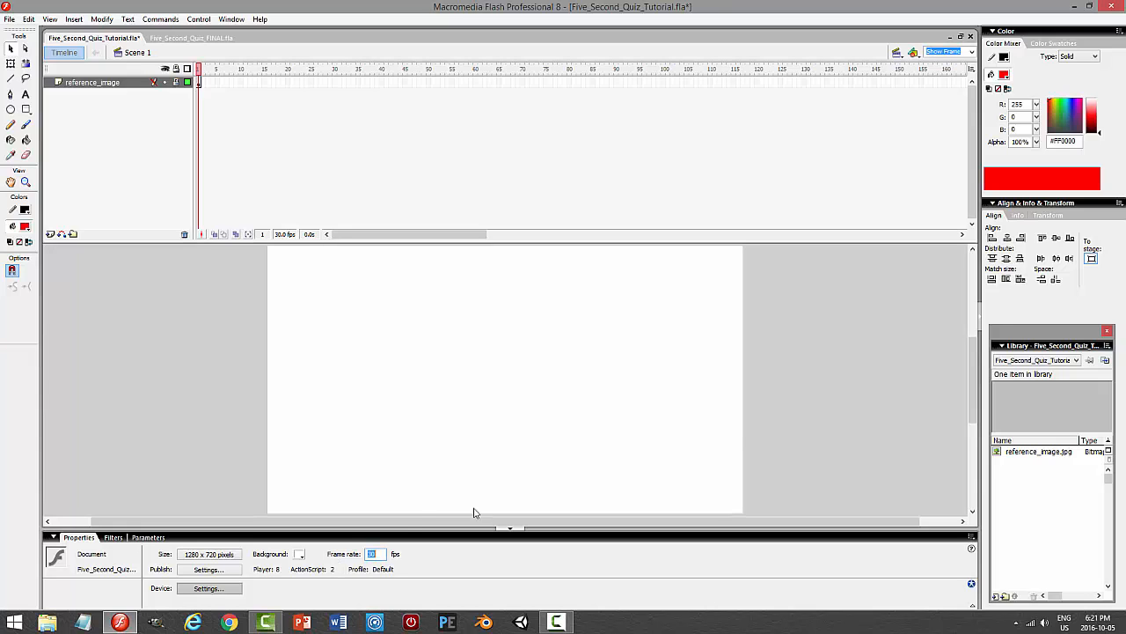
- Set the view magnification to 100% on the reference image and save the tutorial file
drag(973, 383, 970, 312)
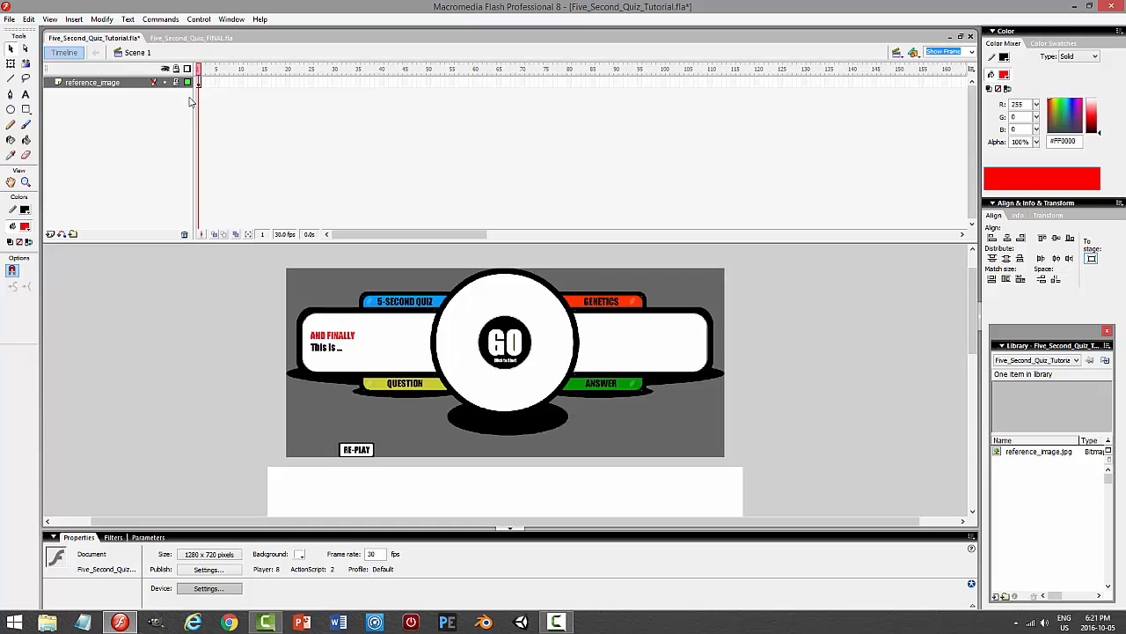
click(971, 52)
click(945, 99)
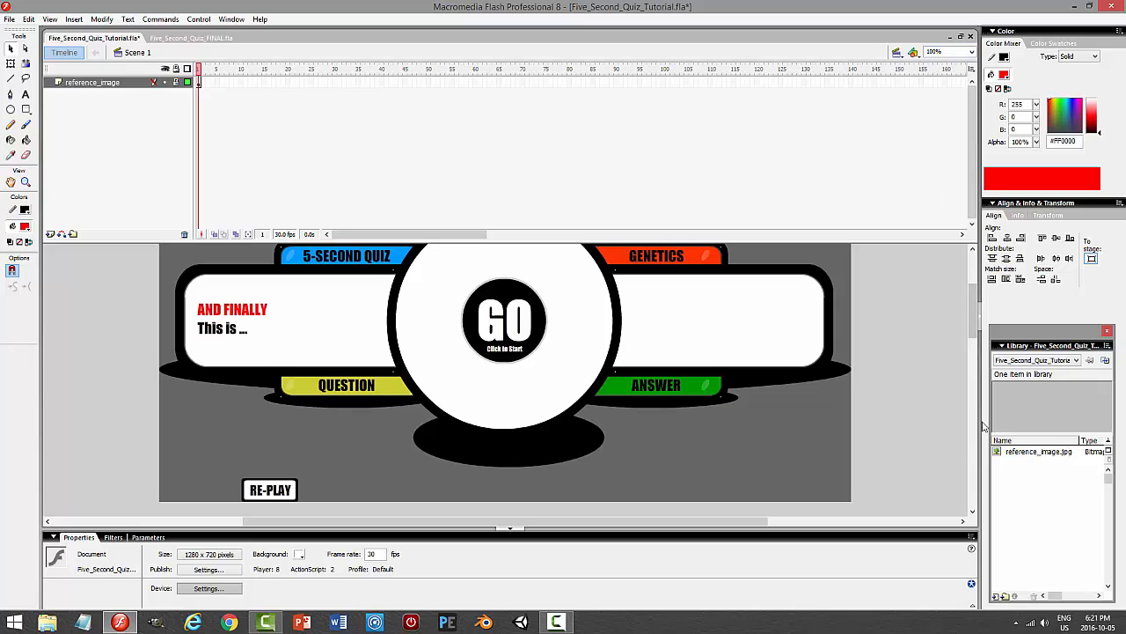
drag(970, 322, 969, 312)
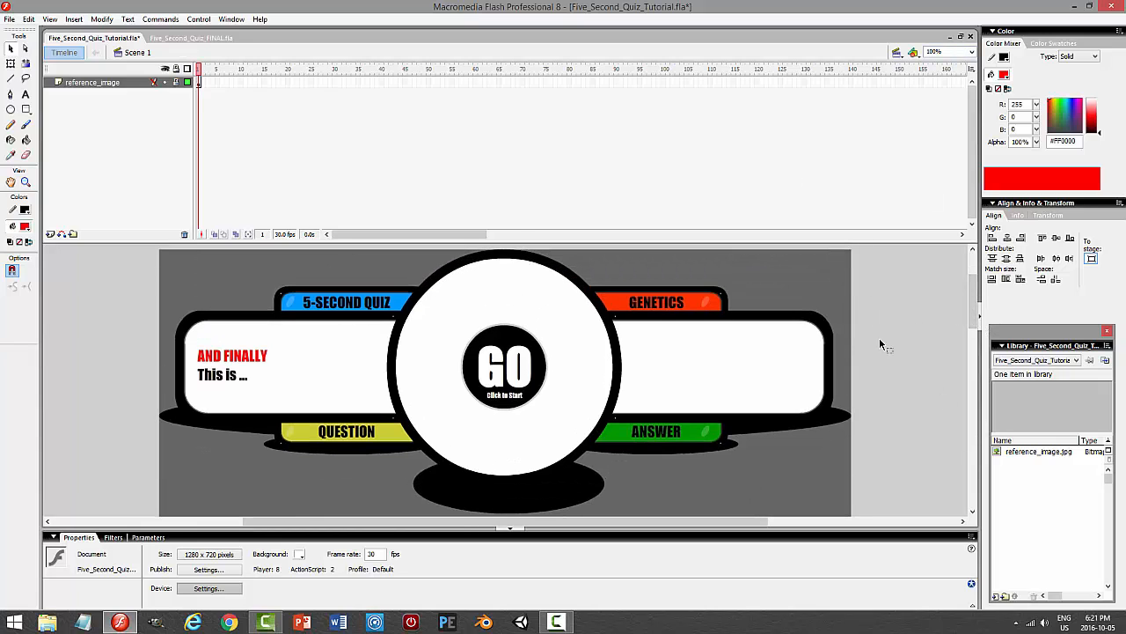
key(ctrl+s)
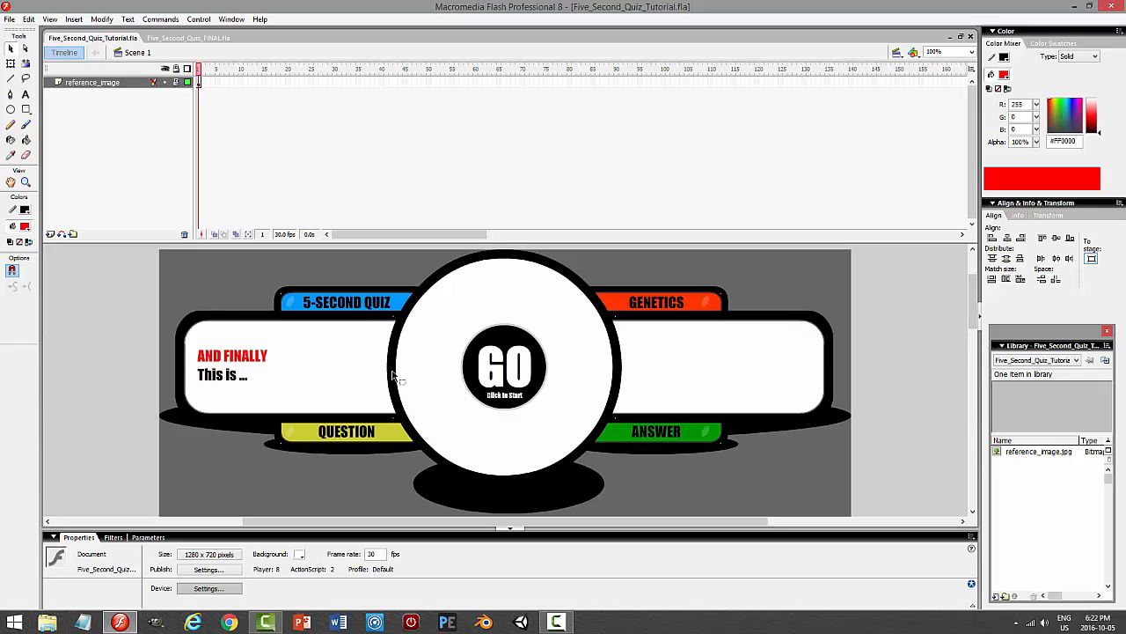
- Draw a white-filled circle about 362 px wide with a black stroke of 4 on a new layer above reference_image
drag(976, 303, 985, 364)
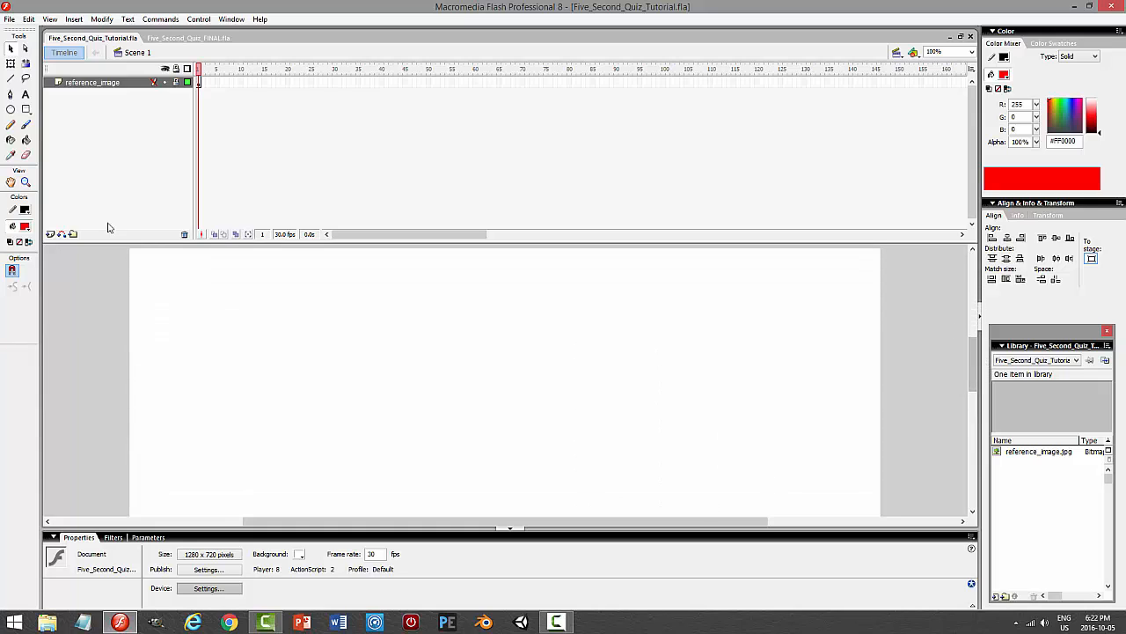
click(25, 109)
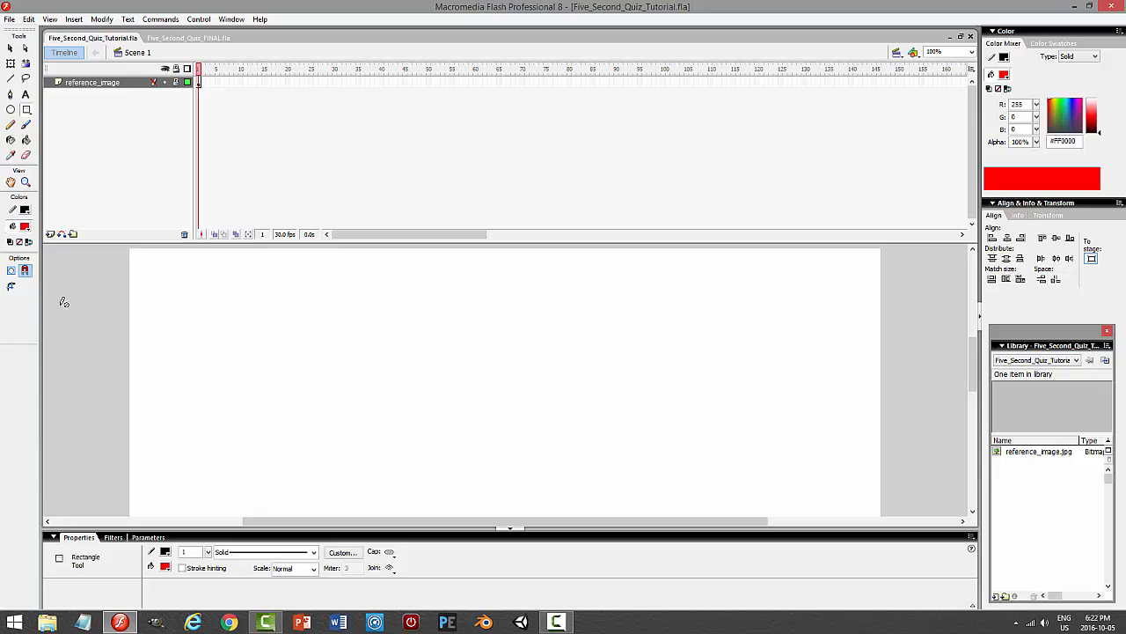
click(25, 226)
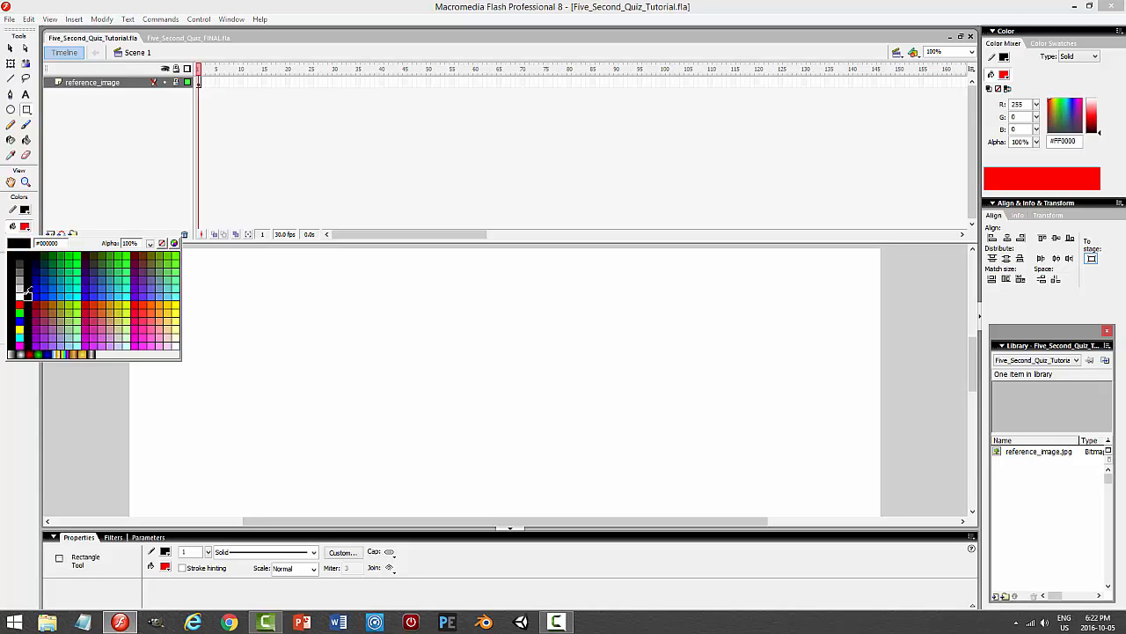
click(19, 296)
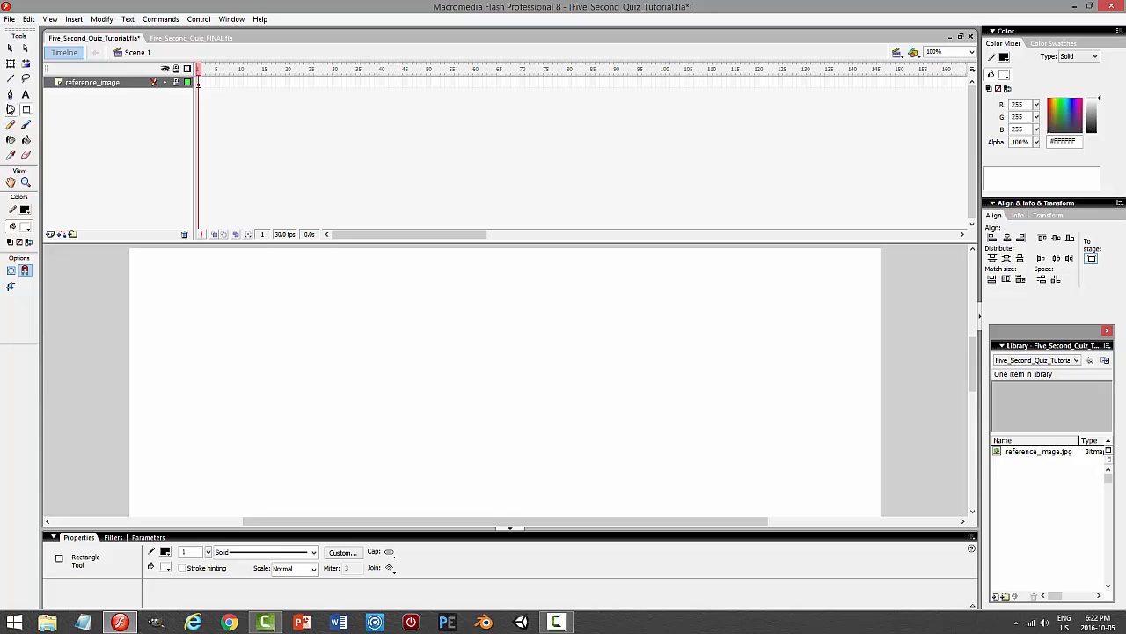
click(11, 109)
double_click(198, 551)
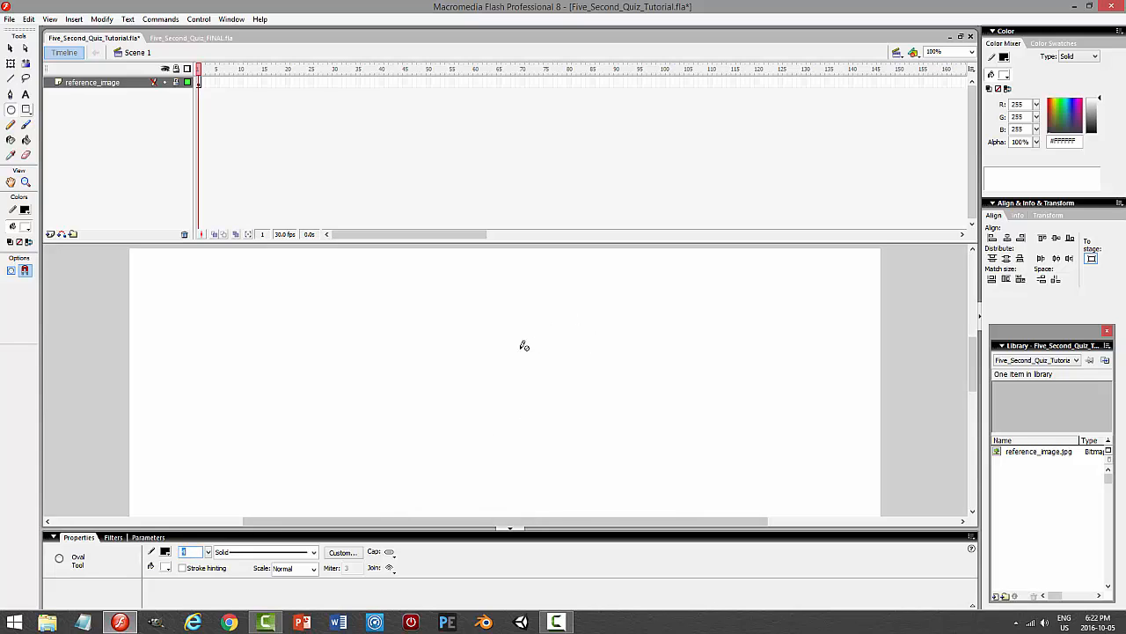
click(51, 235)
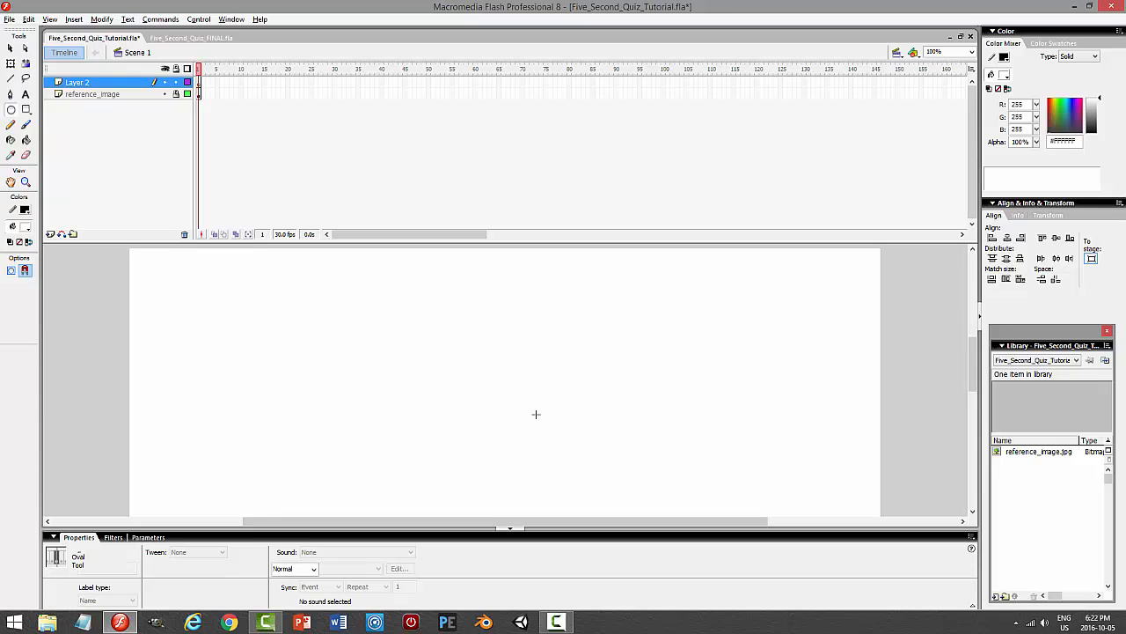
drag(515, 374, 597, 480)
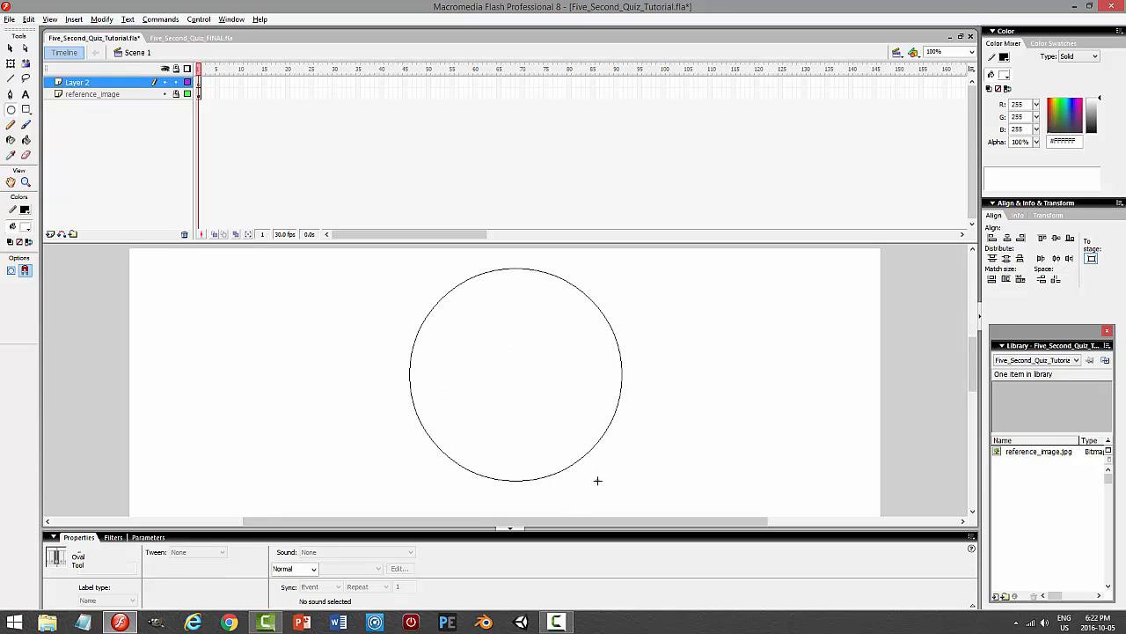
- Centre the circle's fill and outline horizontally and vertically on the stage and save the file
click(11, 48)
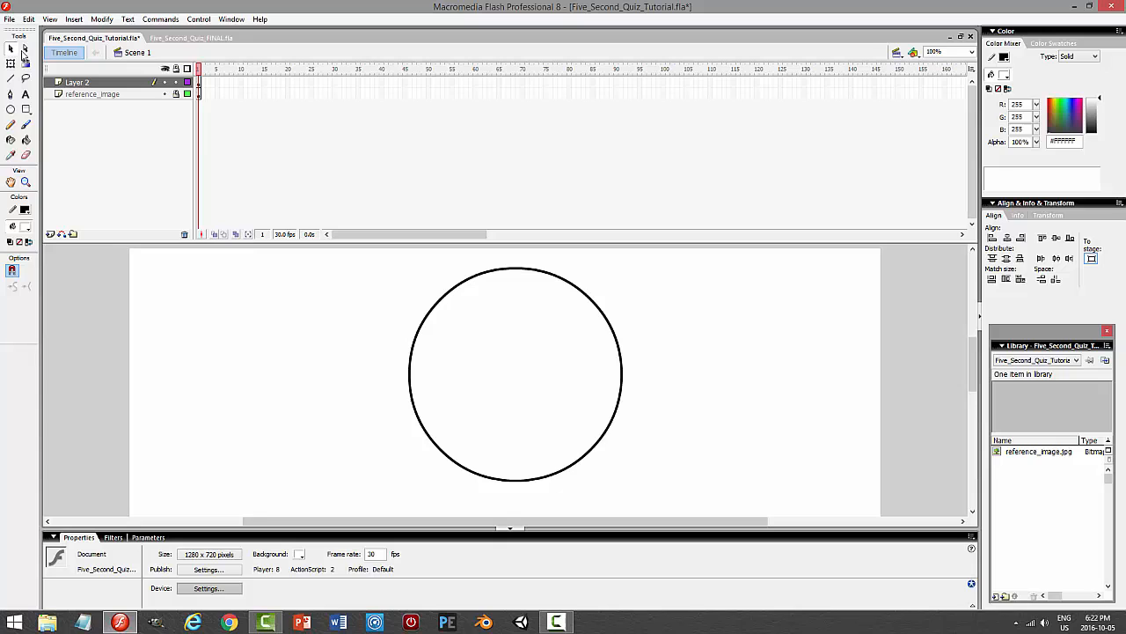
double_click(519, 276)
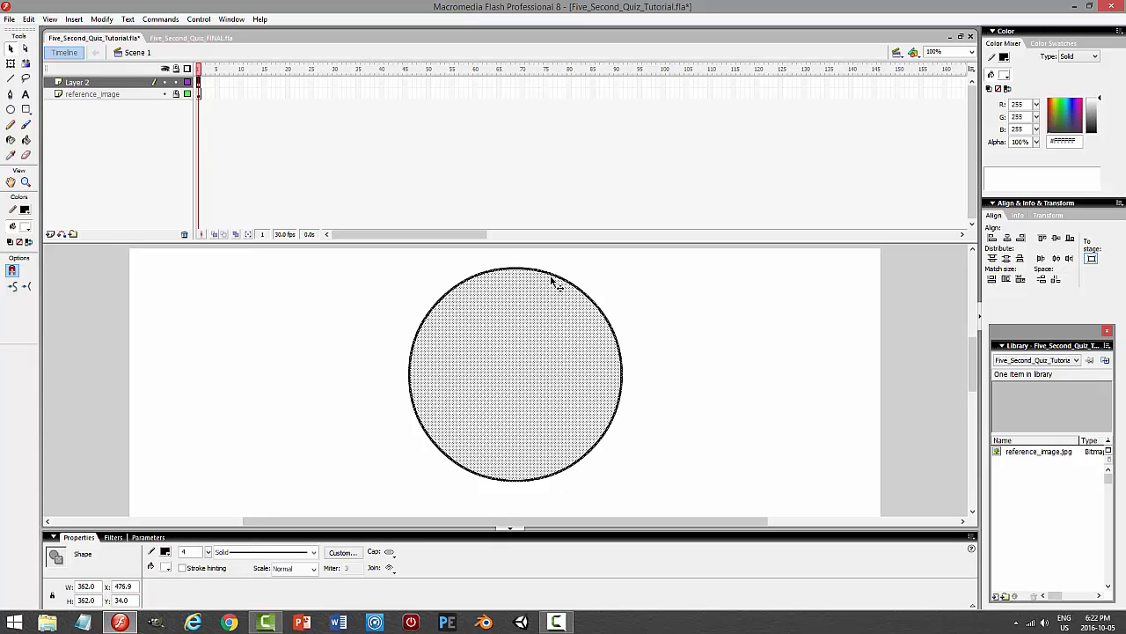
click(1007, 238)
click(1056, 238)
click(857, 363)
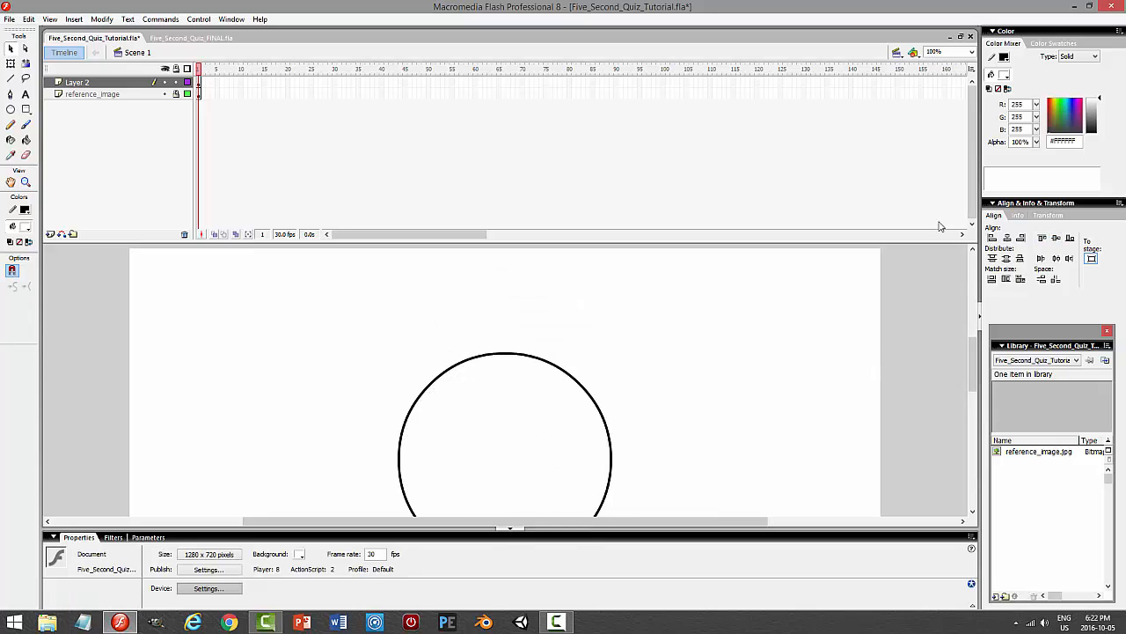
drag(974, 343, 974, 355)
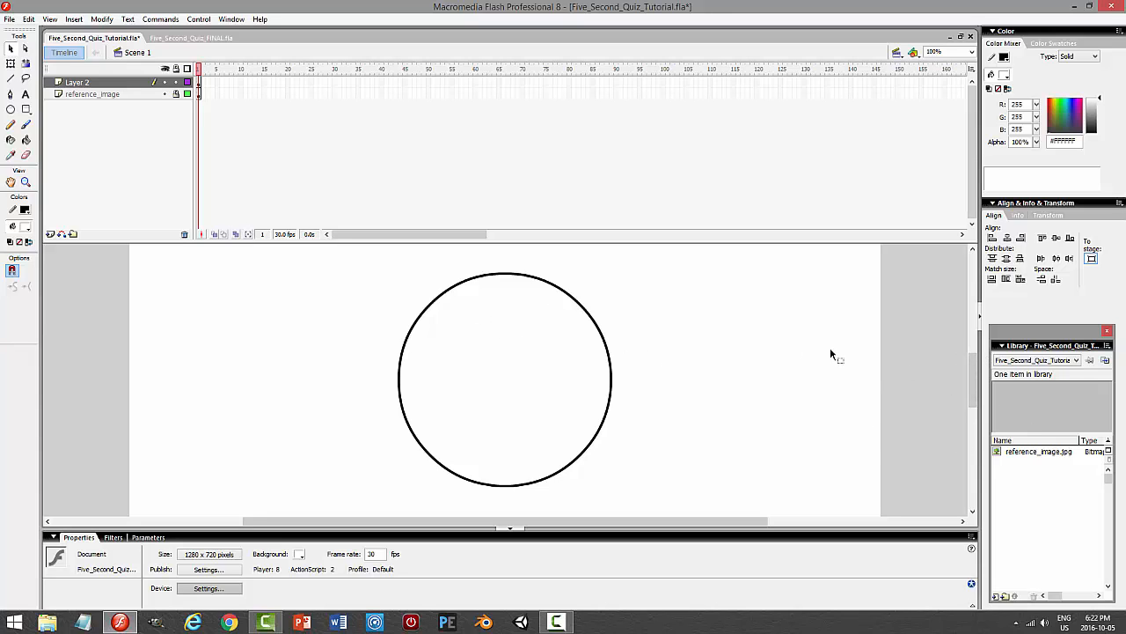
key(ctrl+s)
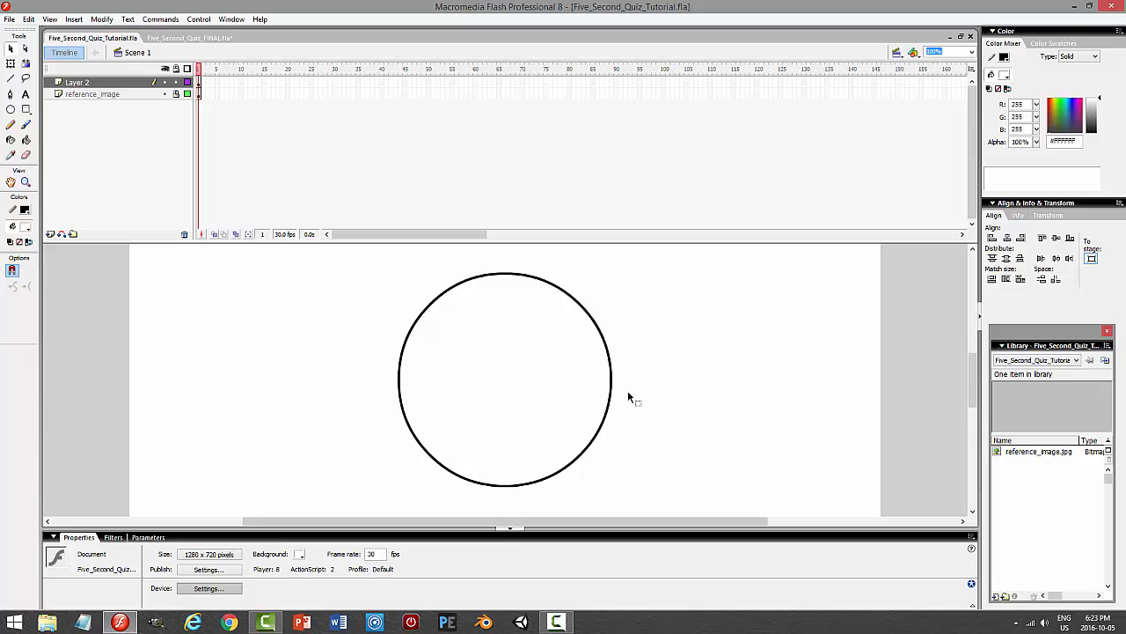
- Convert the circle with its outline to a movie clip symbol named circle
double_click(529, 328)
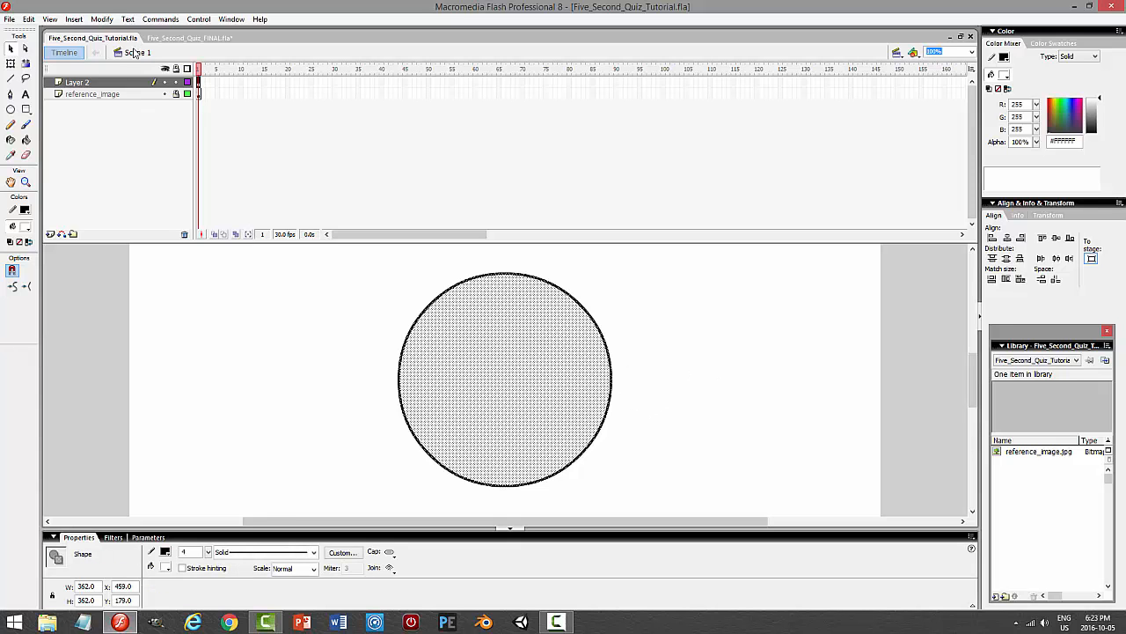
click(101, 18)
click(83, 48)
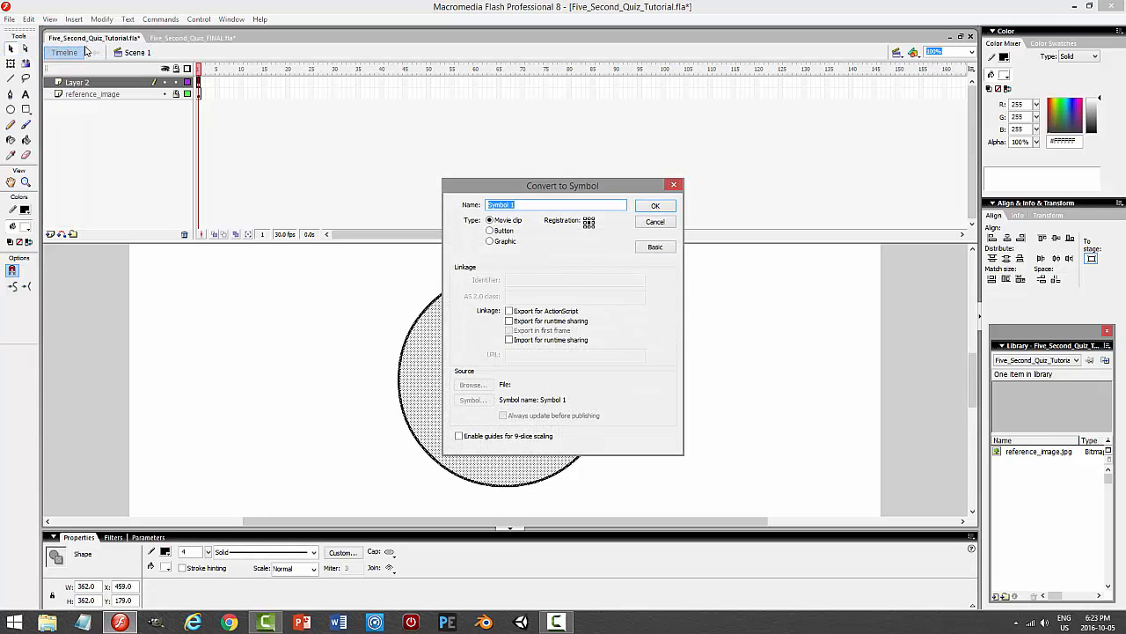
text(circle)
key(Return)
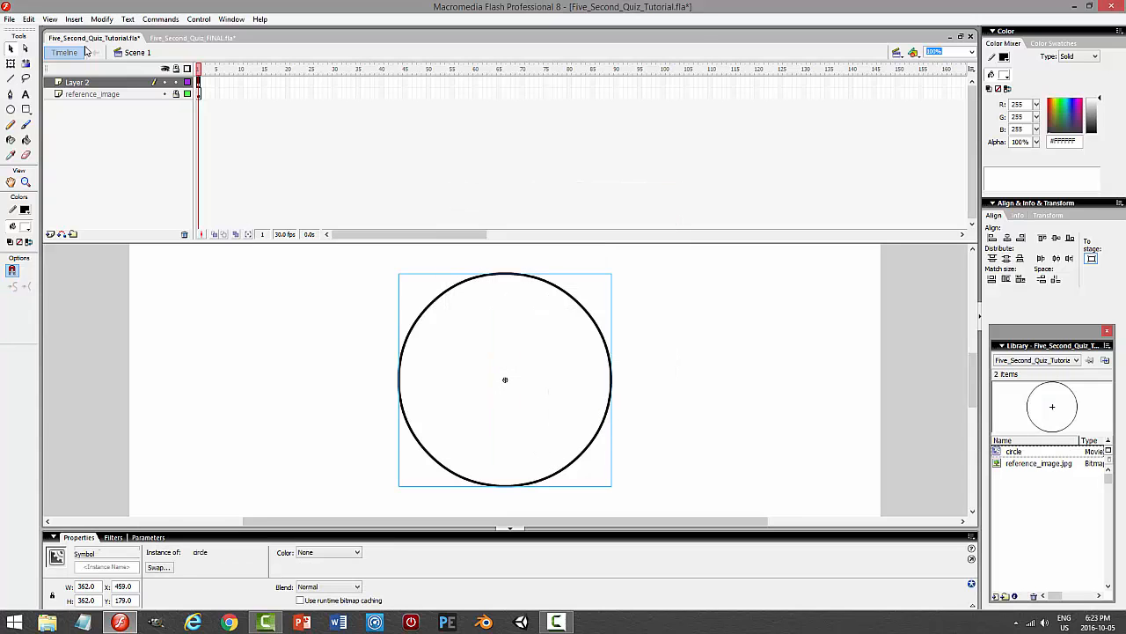
- Open the circle symbol for editing, select only its black outline, and compare it with the reference image
double_click(528, 328)
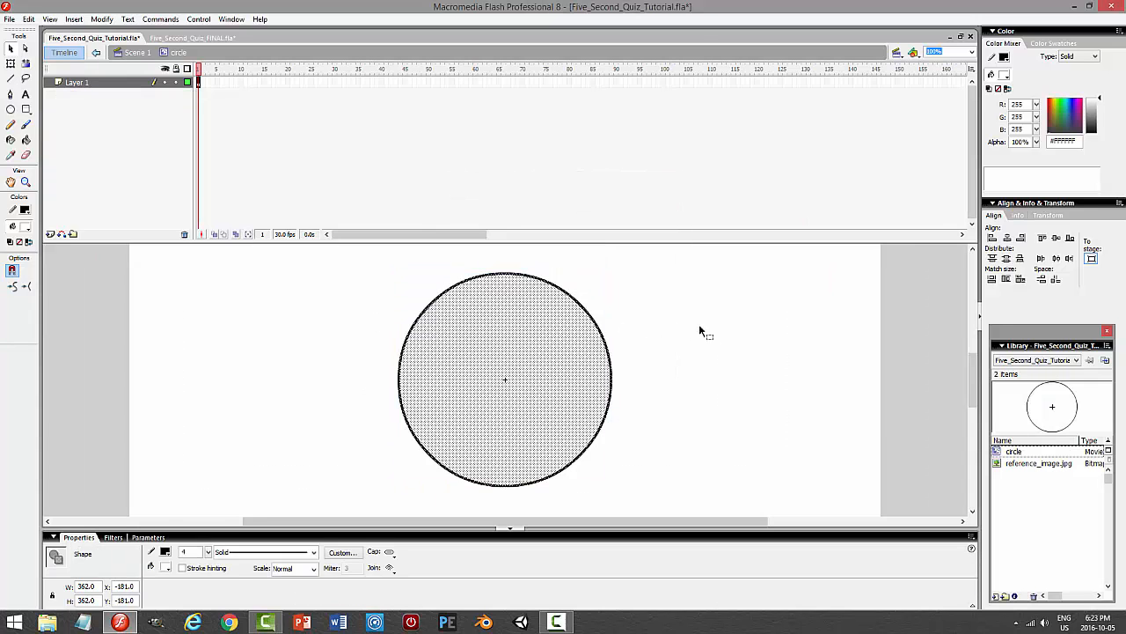
click(698, 325)
click(526, 280)
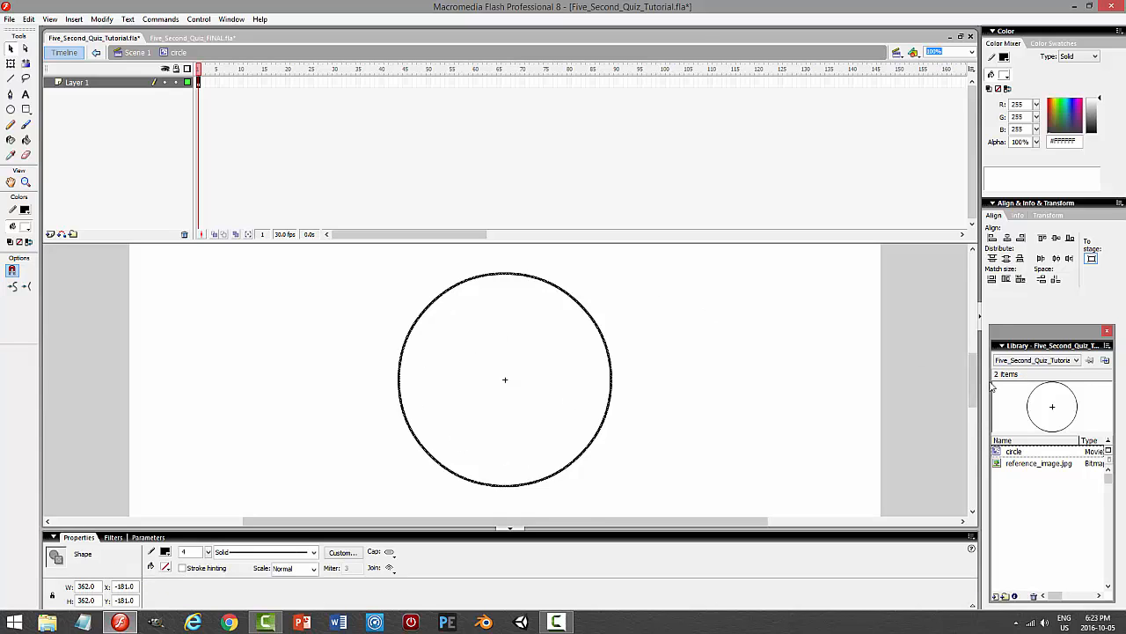
drag(973, 380, 973, 309)
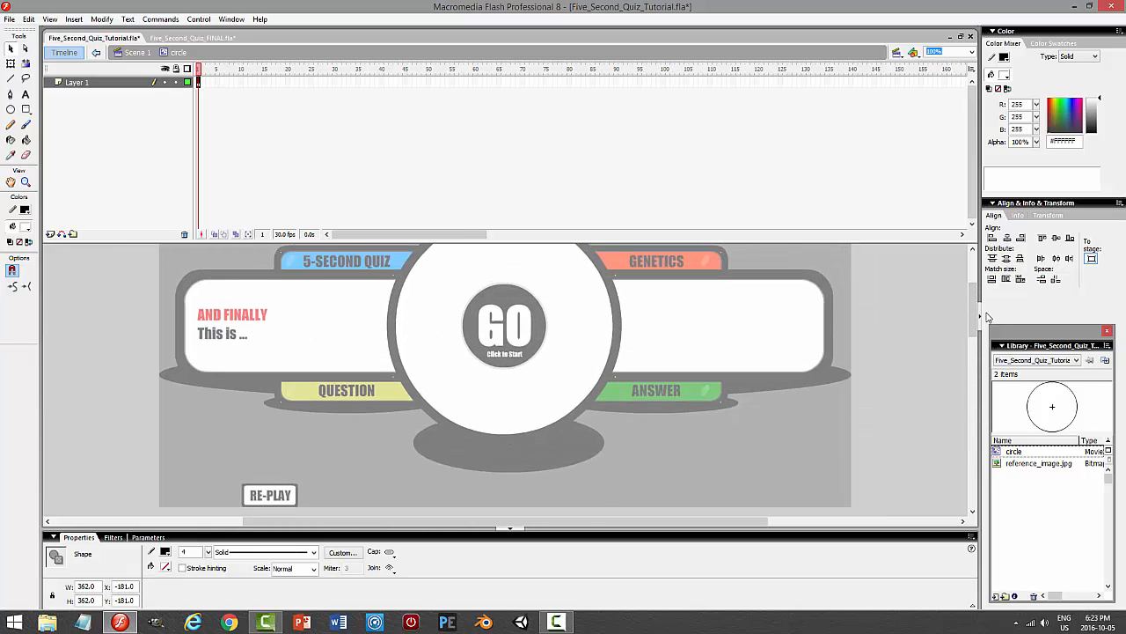
drag(973, 297, 974, 367)
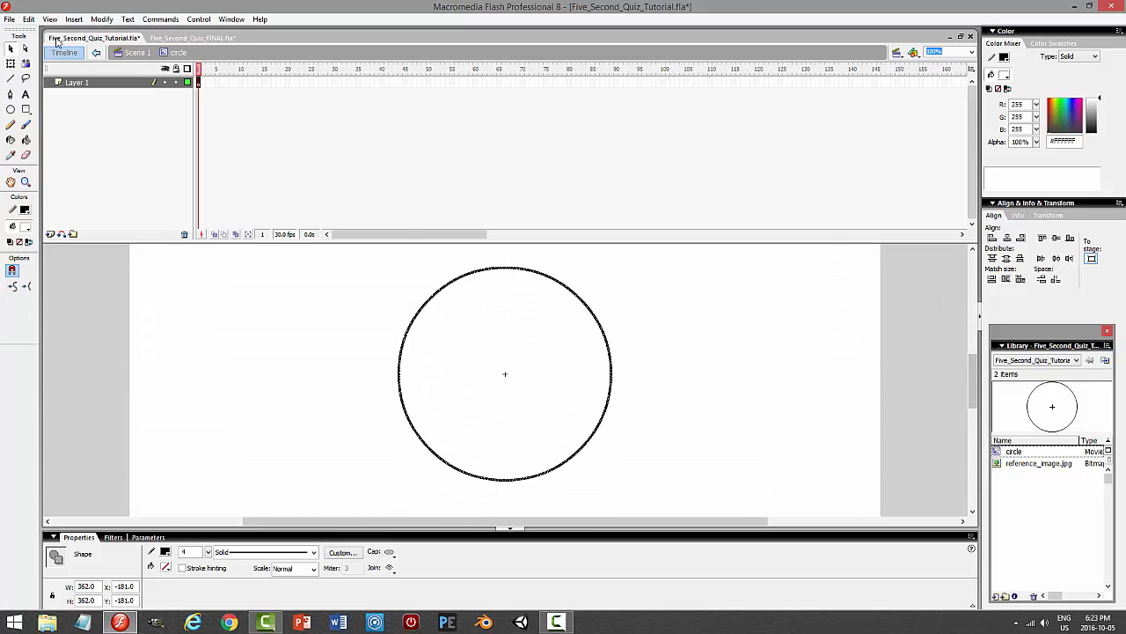
- Duplicate the circle's black outline in place and scale the copy inward about its centre to about 336 px wide
click(28, 19)
click(29, 77)
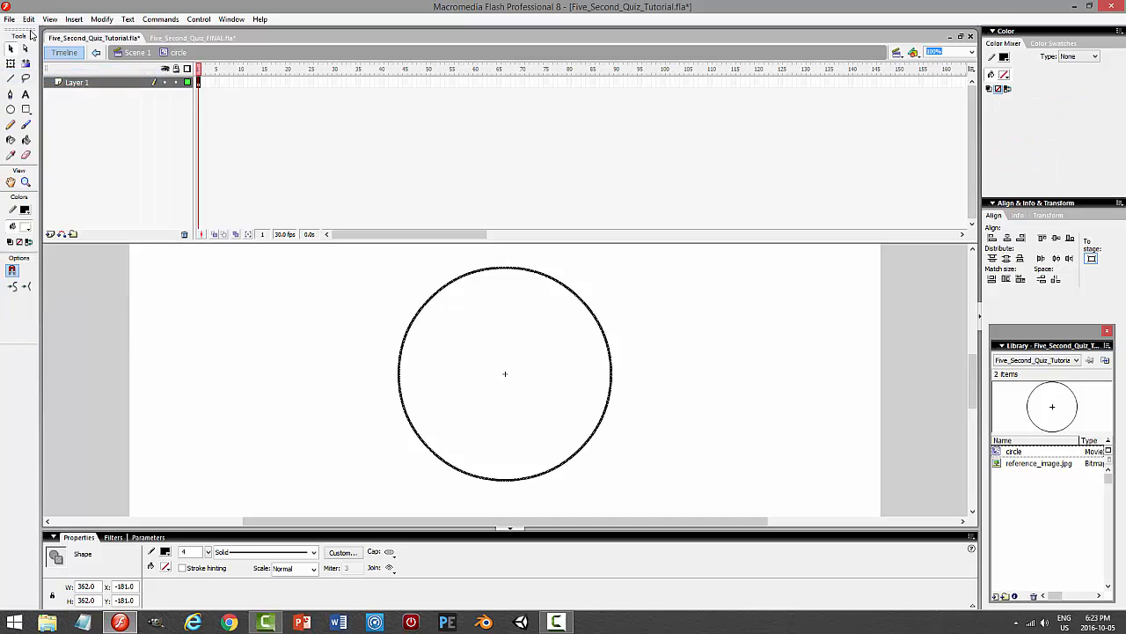
click(28, 18)
click(41, 101)
key(q)
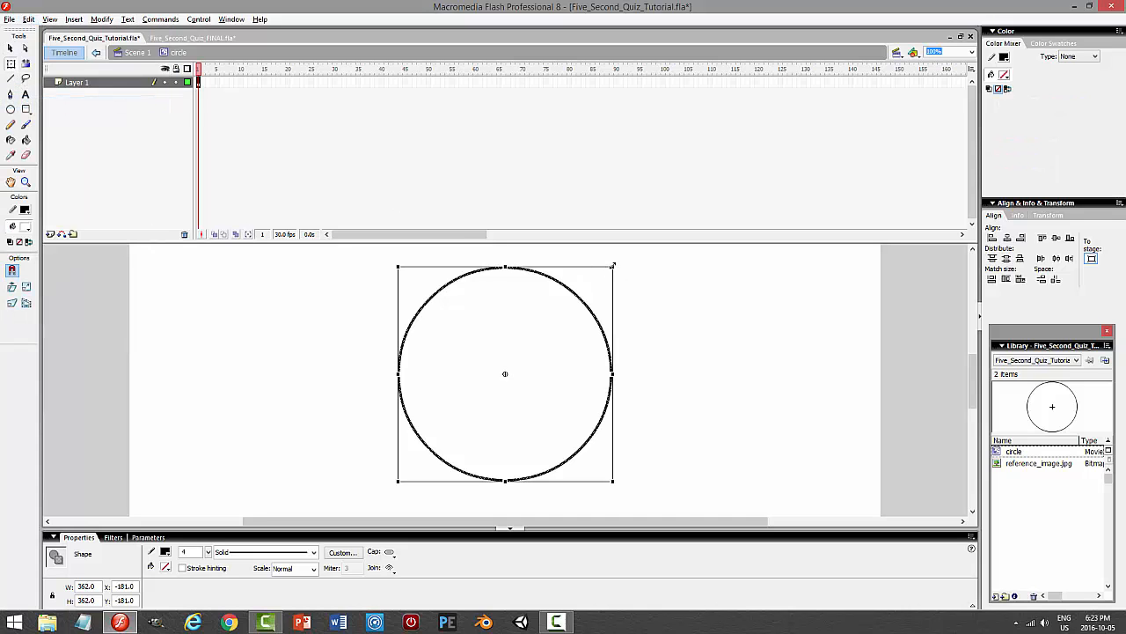
drag(613, 265, 606, 273)
click(678, 375)
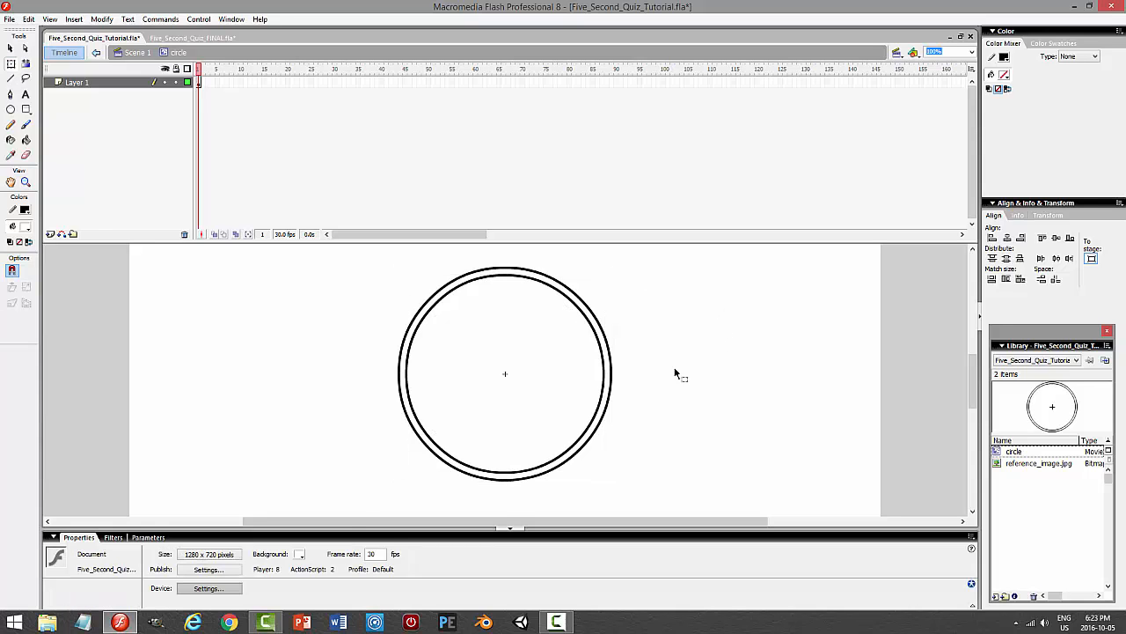
- Fill the ring between the two outlines with black using the Paint Bottle's counterpart for fills, the Paint Bucket
click(26, 141)
click(24, 226)
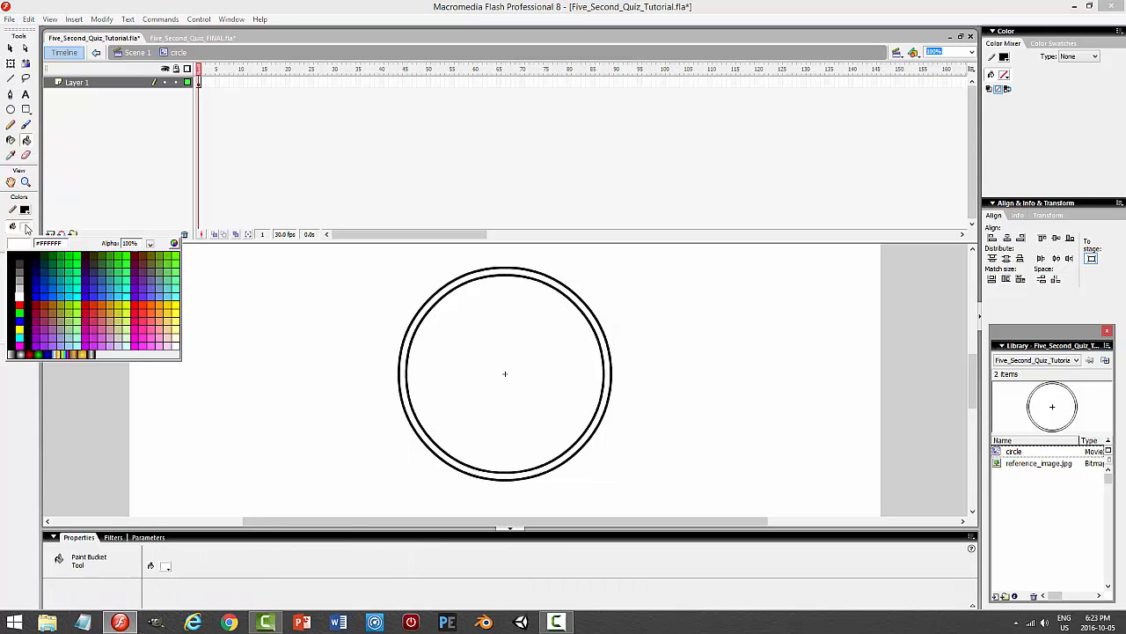
click(9, 252)
click(482, 270)
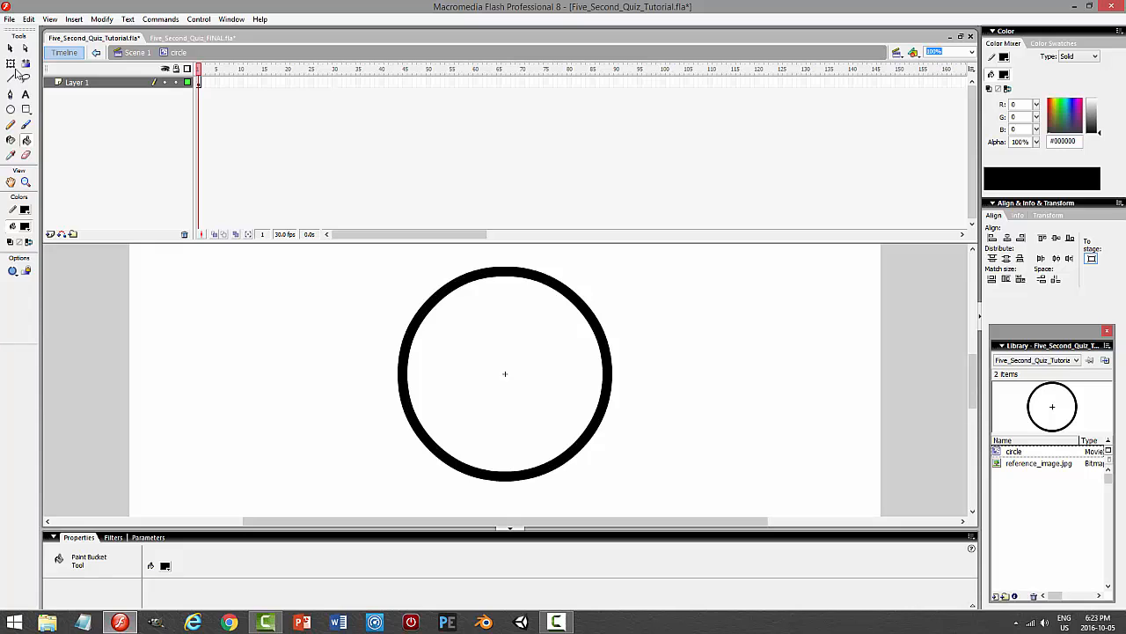
click(10, 48)
click(465, 336)
click(763, 329)
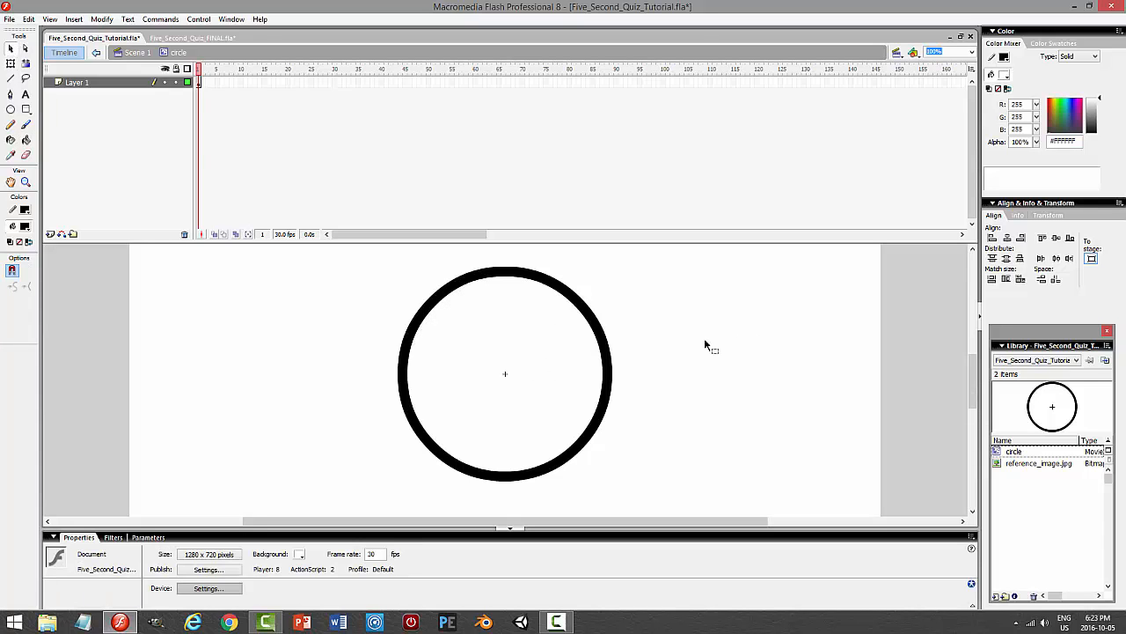
- Recolour the inner outline of the ring to grey #999999
click(501, 283)
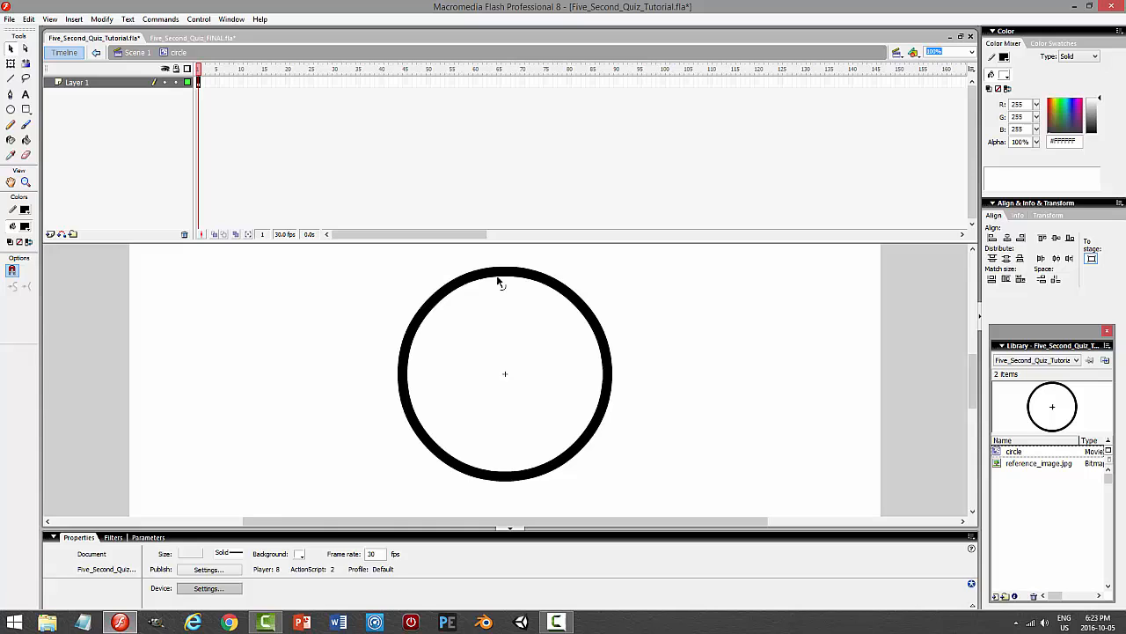
click(1004, 74)
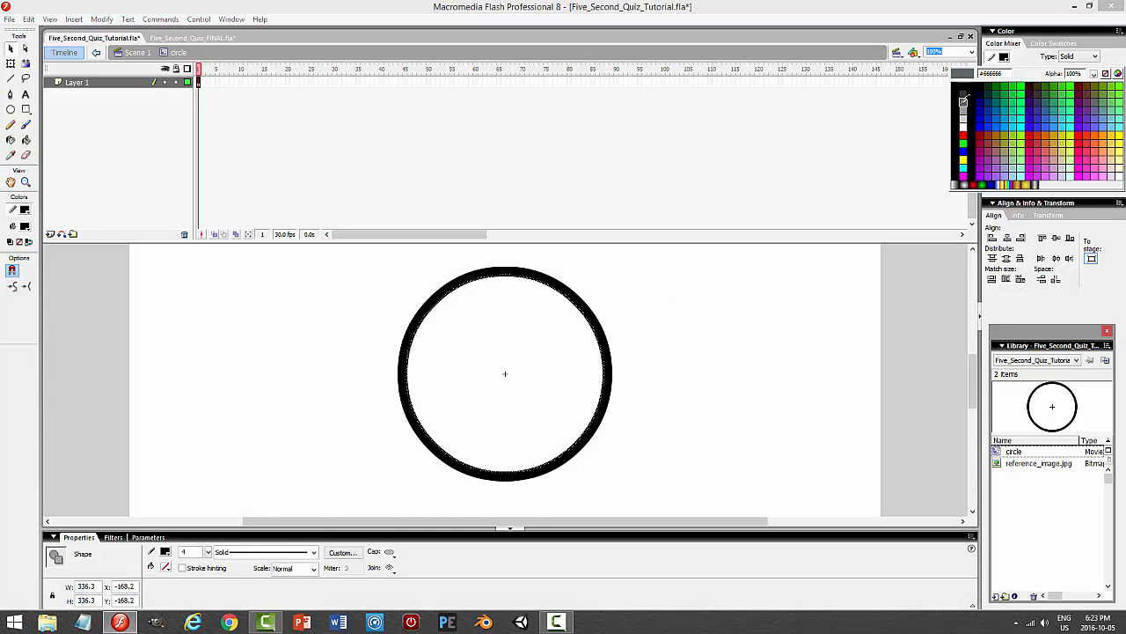
click(963, 103)
click(789, 343)
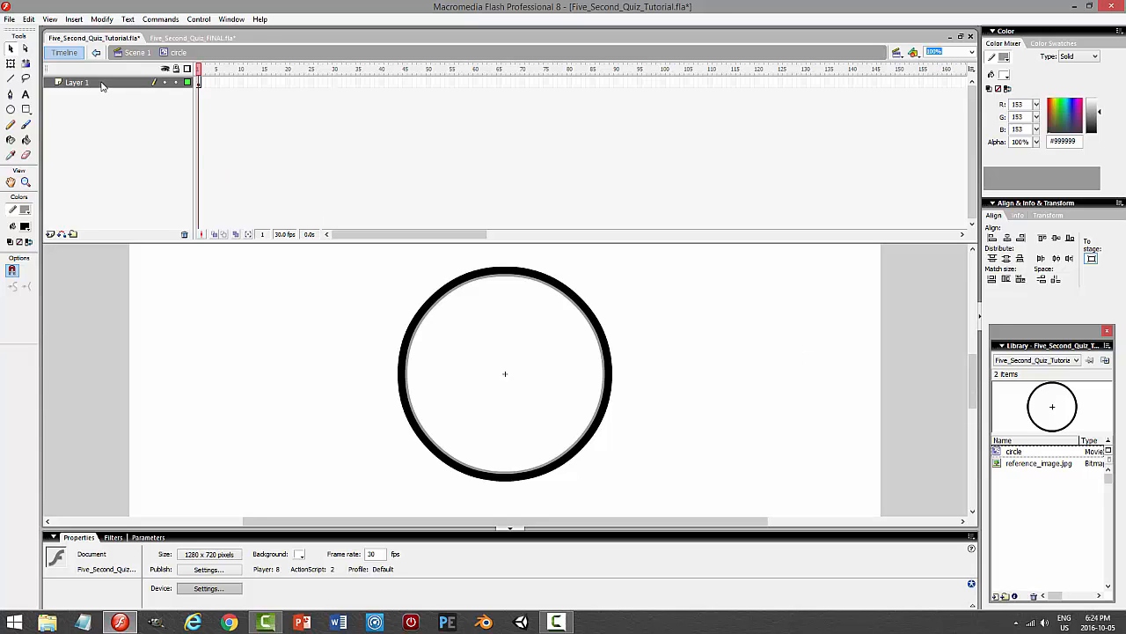
- Open the circle symbol in the Five_Second_Quiz_FINAL file and examine its layers and the shapes on the outer rim layer
click(186, 38)
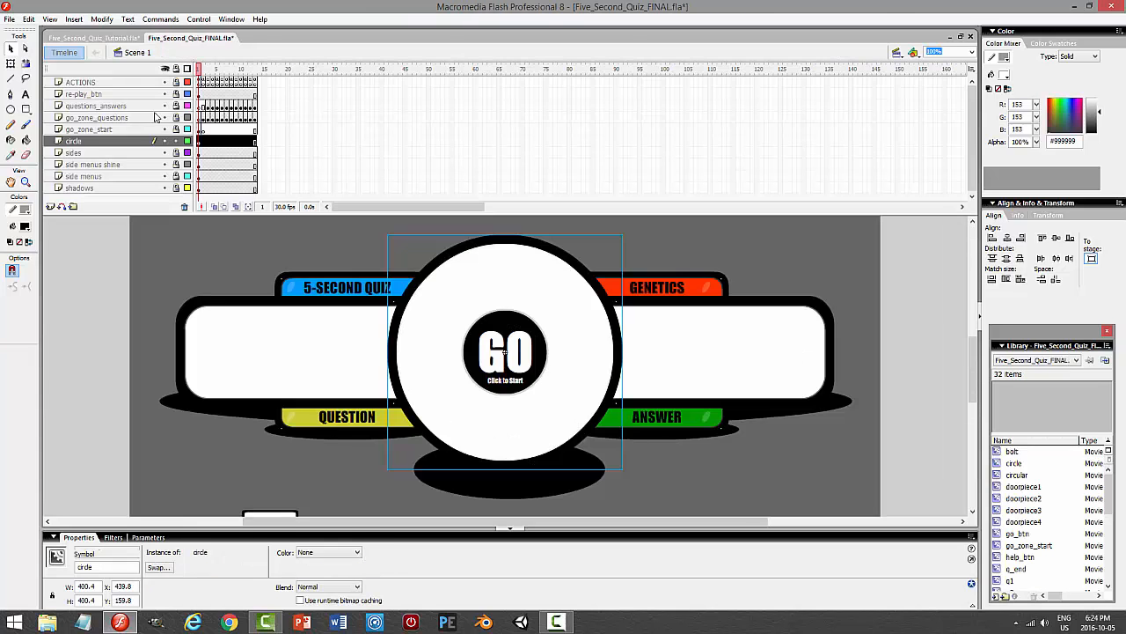
double_click(514, 352)
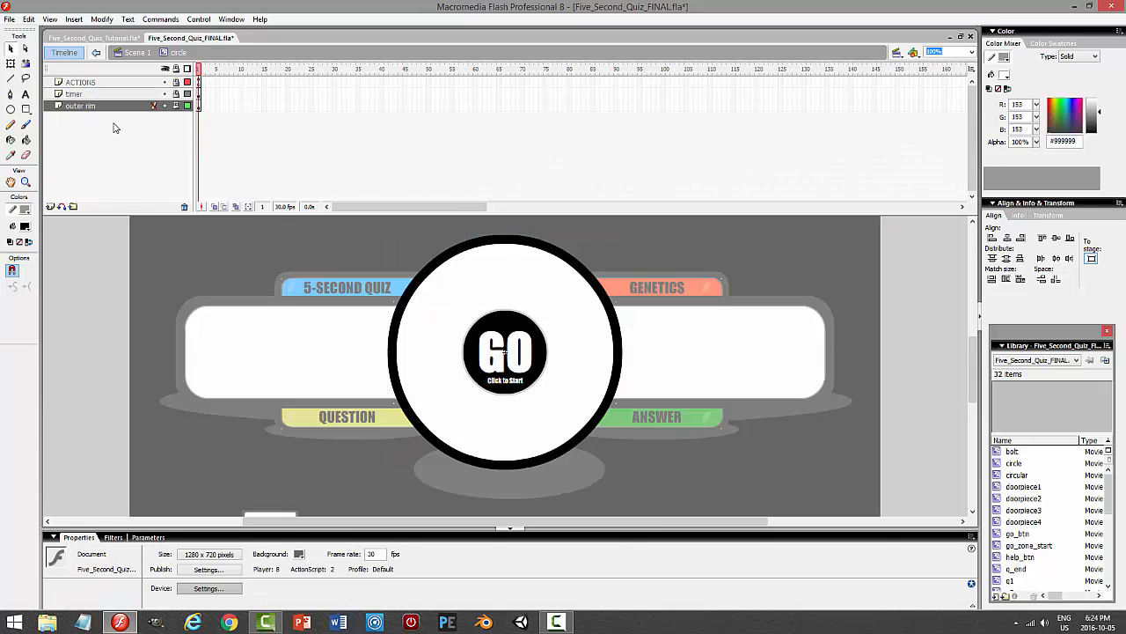
click(176, 105)
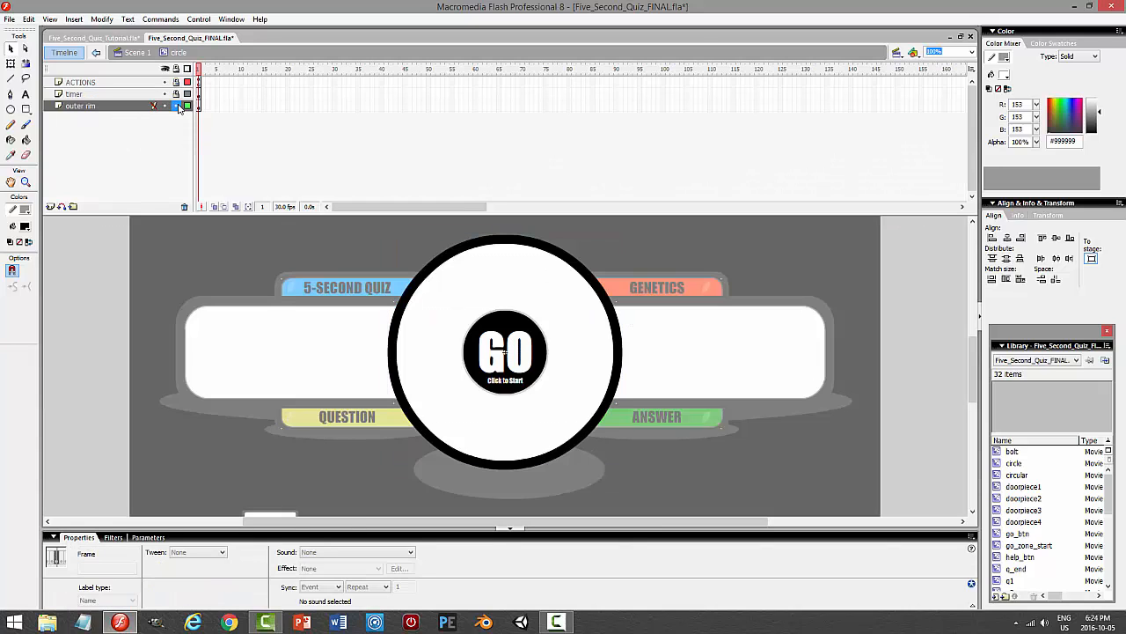
click(503, 246)
click(501, 251)
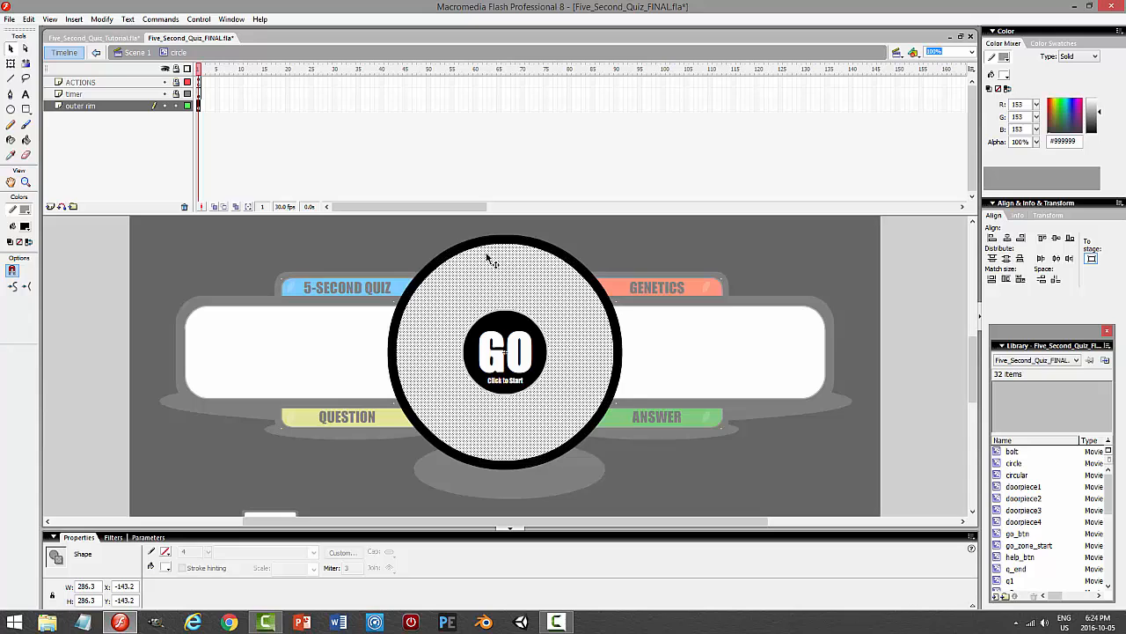
click(176, 106)
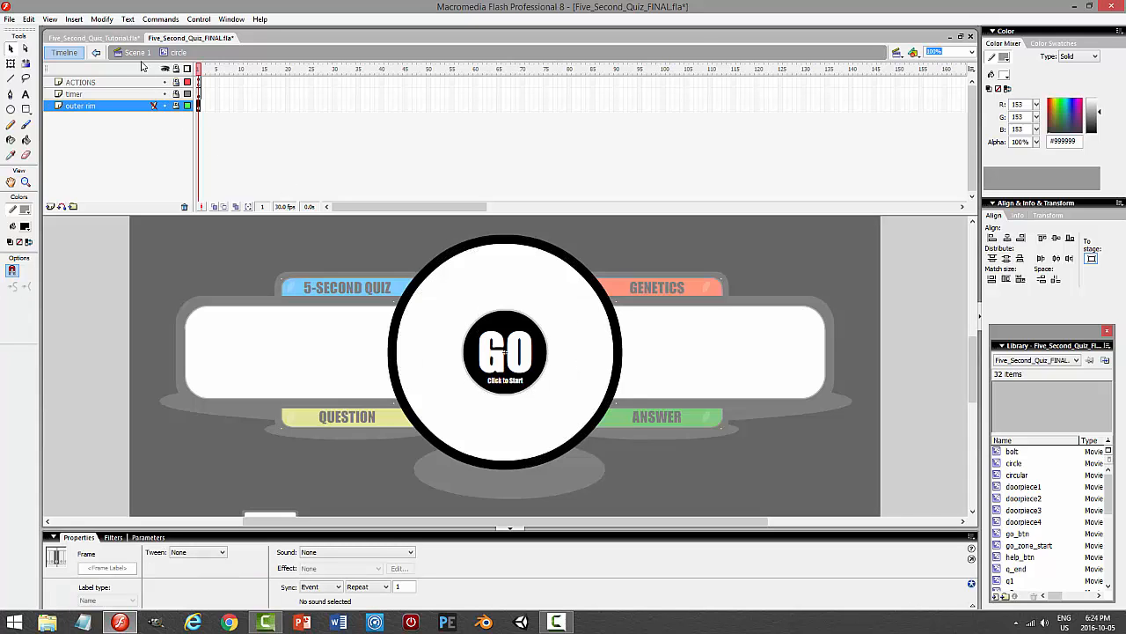
- Return to the Five_Second_Quiz_Tutorial file, rename the circle symbol's Layer 1 as outer rim, and lock it
click(126, 39)
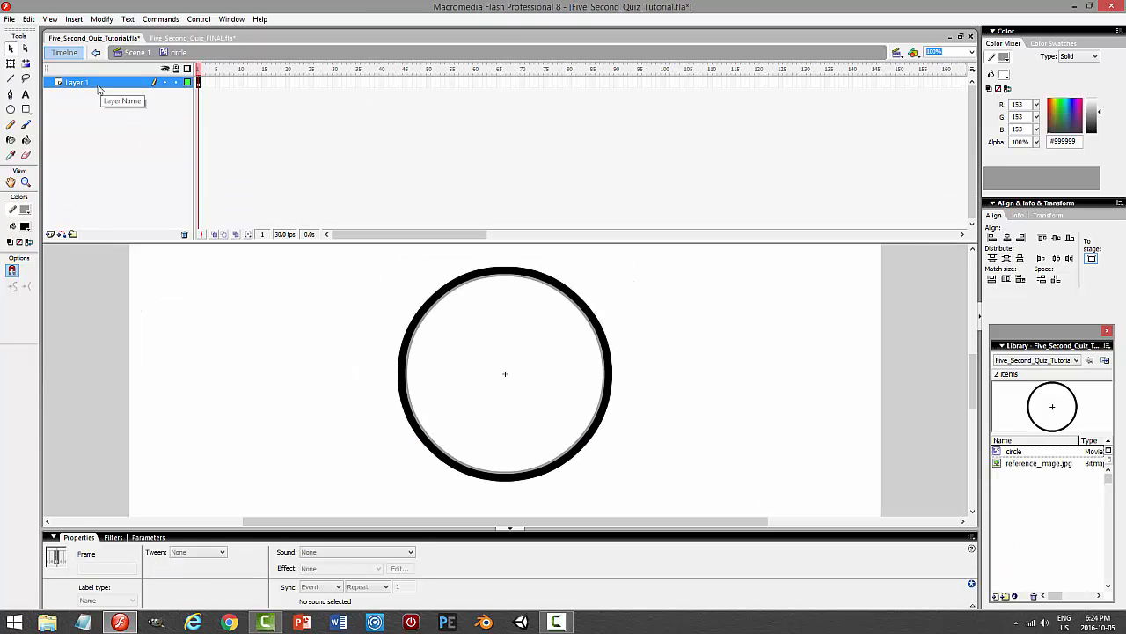
double_click(128, 82)
text(outer rim)
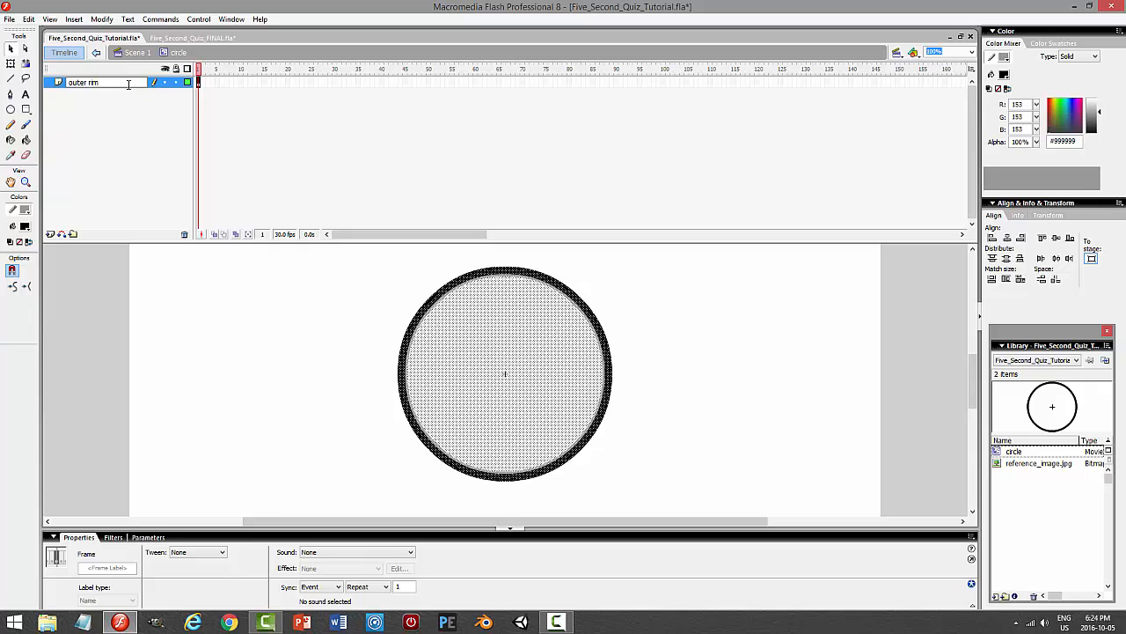
key(Return)
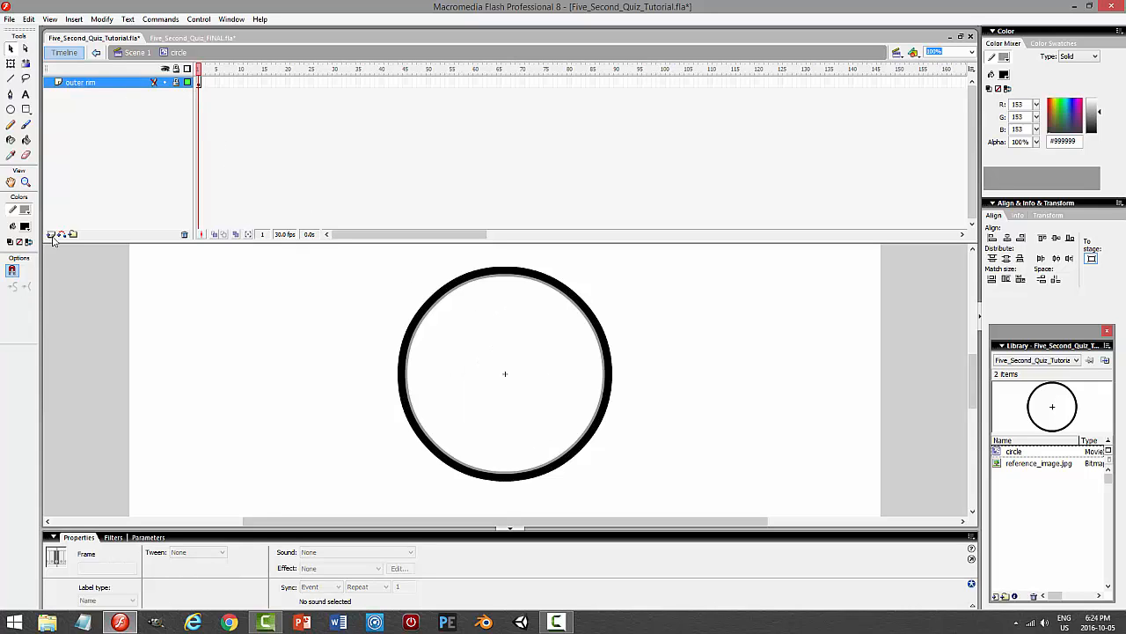
- Add a new layer above outer rim and set the Oval tool to a black stroke and a white fill
click(50, 233)
click(12, 109)
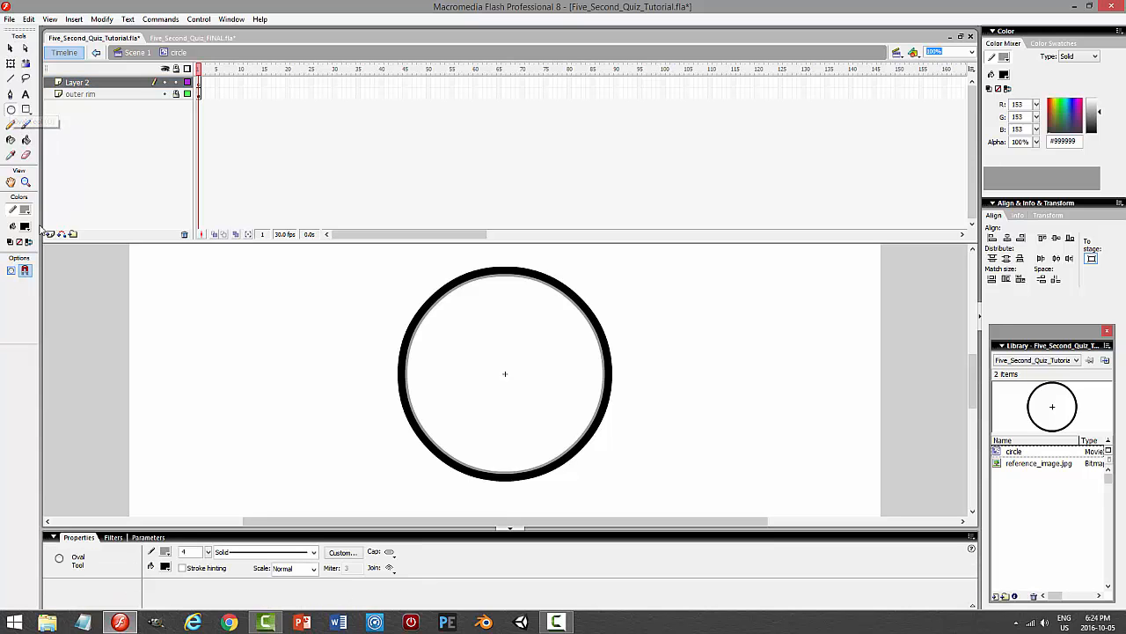
click(25, 211)
click(23, 232)
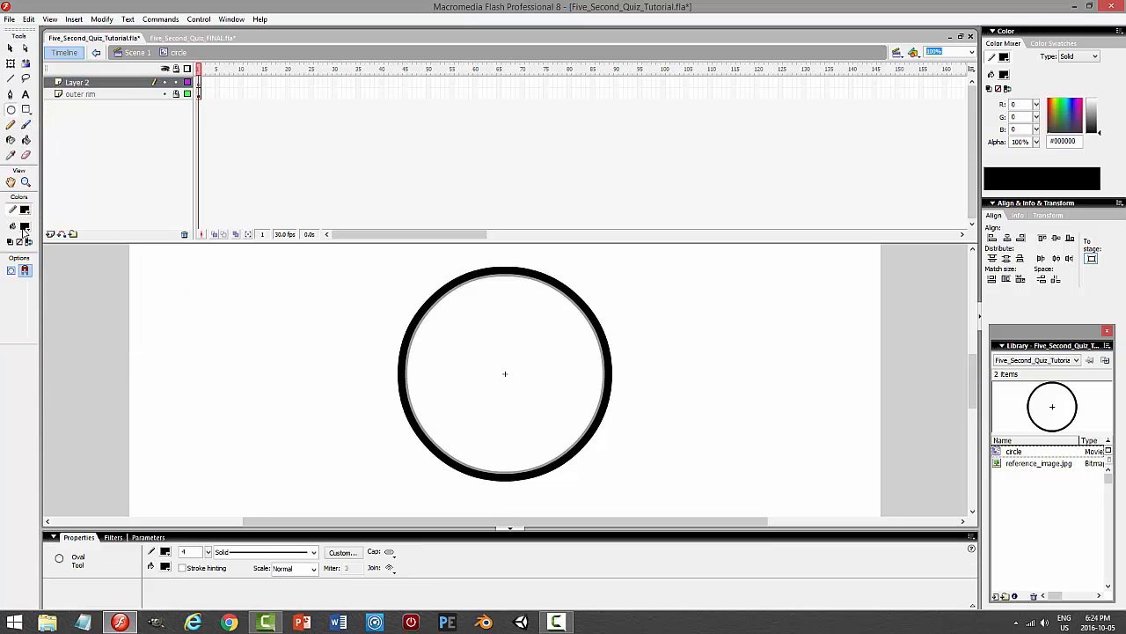
click(25, 226)
click(23, 288)
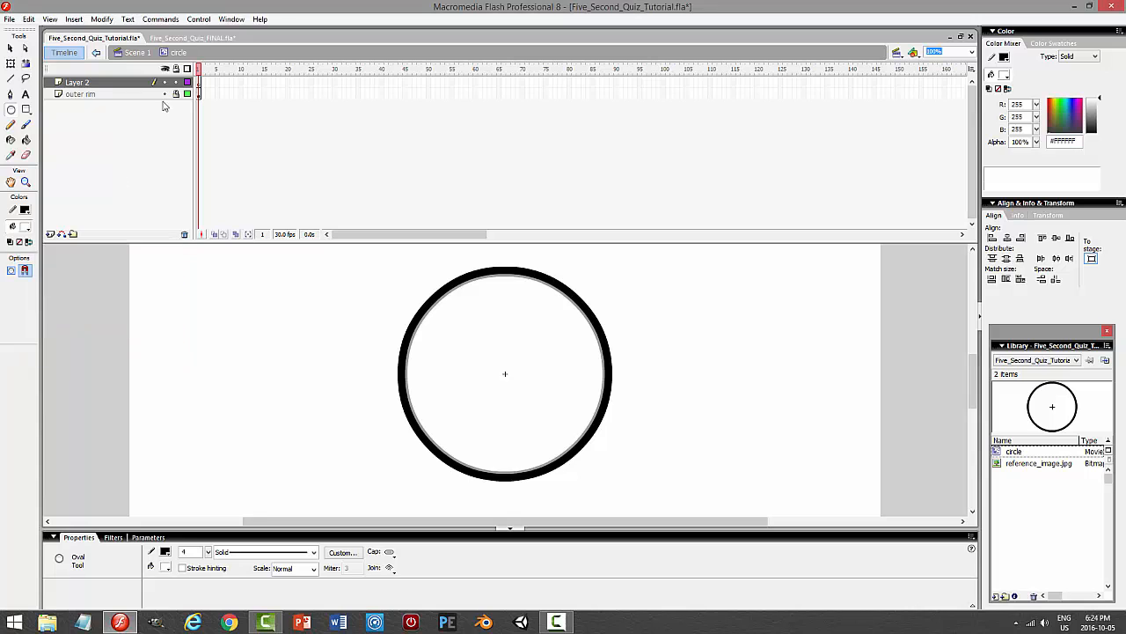
- Draw a black-filled circle without a stroke, about 112 px wide, at the centre of the ring on the new layer
click(184, 38)
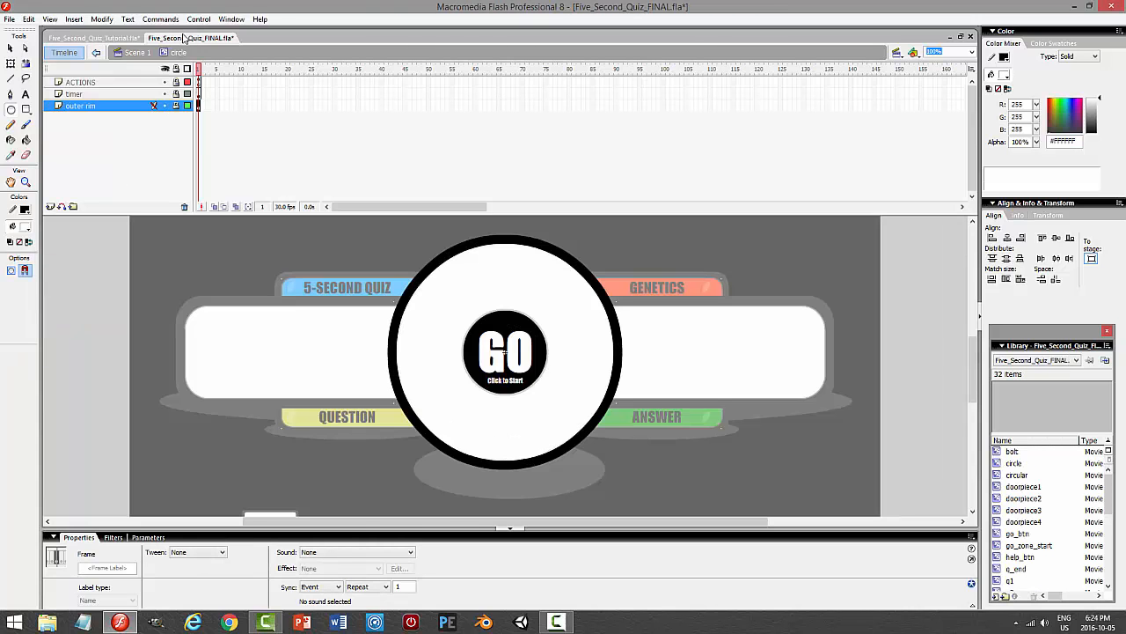
click(128, 40)
click(25, 212)
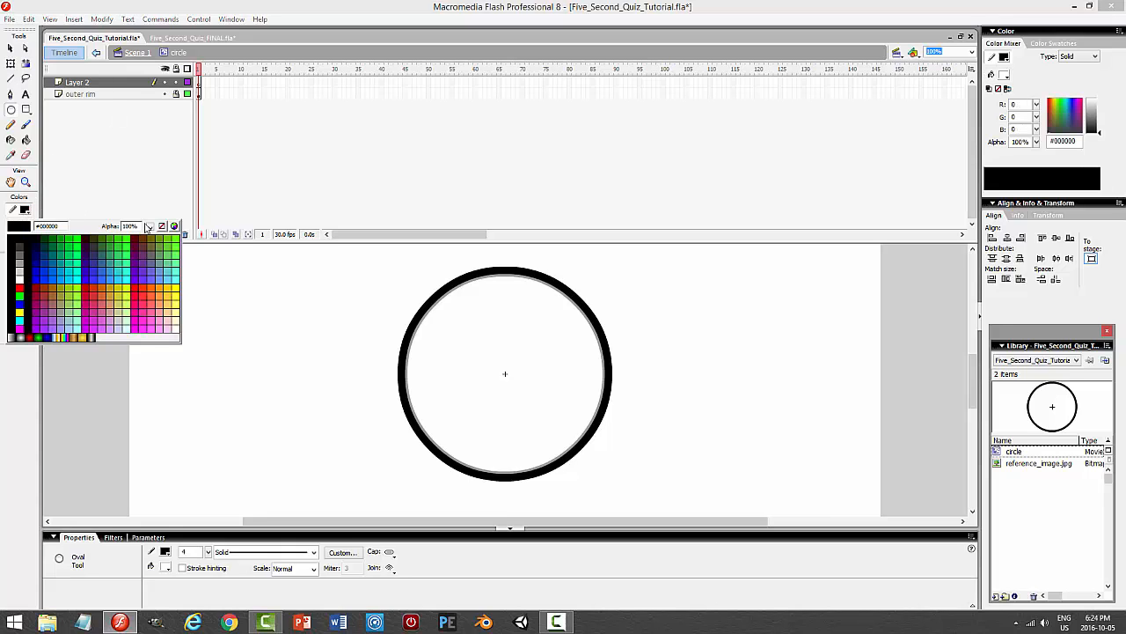
click(157, 227)
click(21, 236)
click(25, 228)
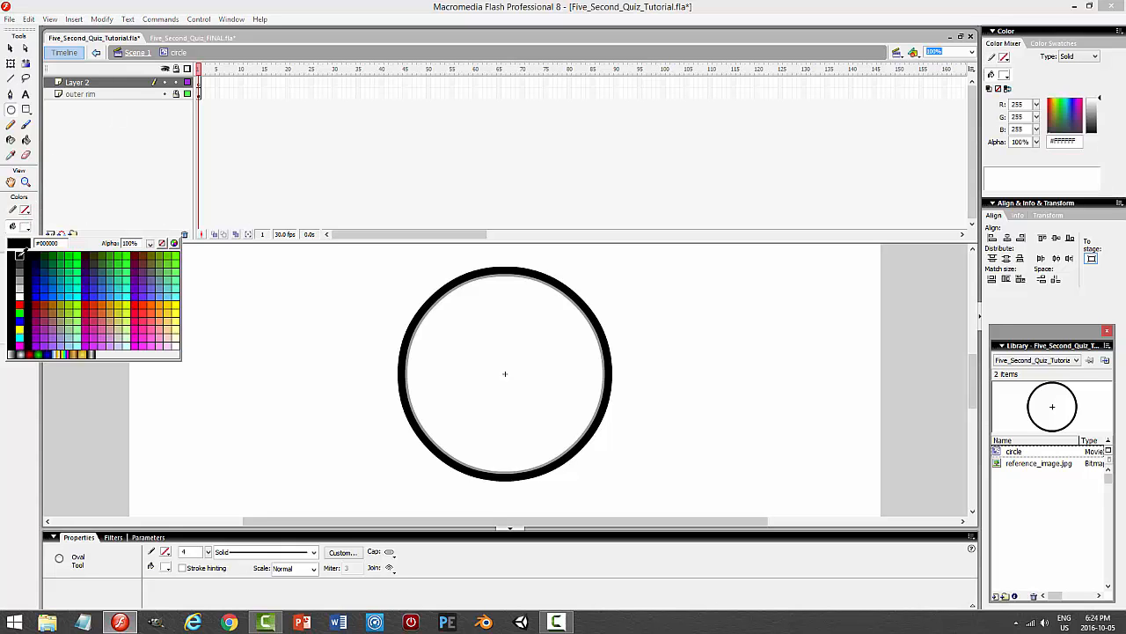
click(11, 255)
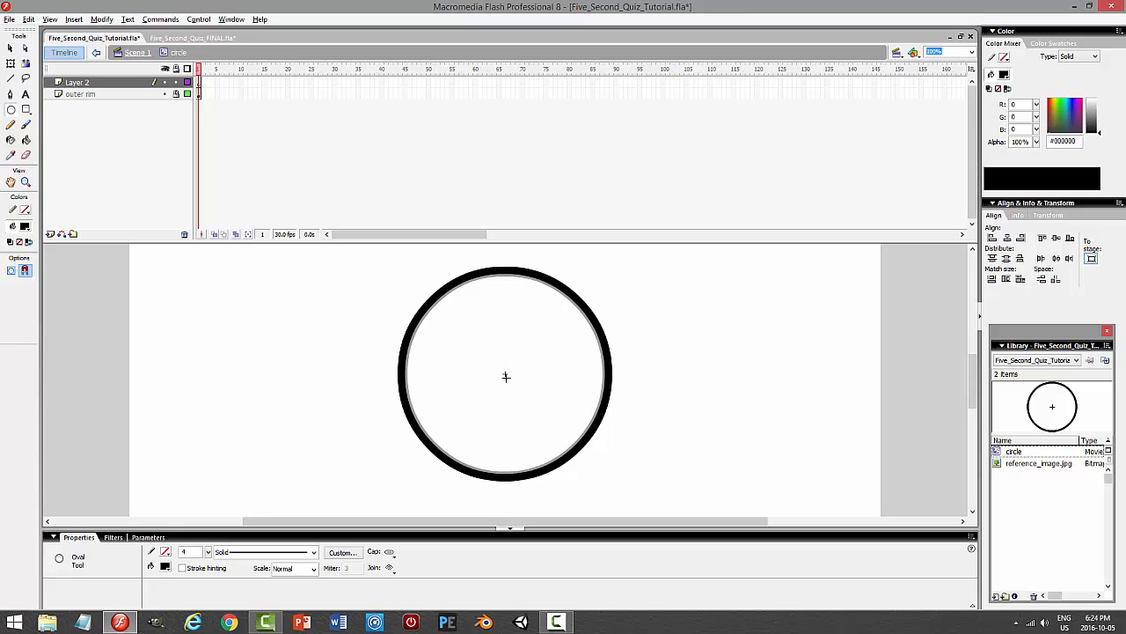
drag(506, 377, 531, 405)
click(199, 82)
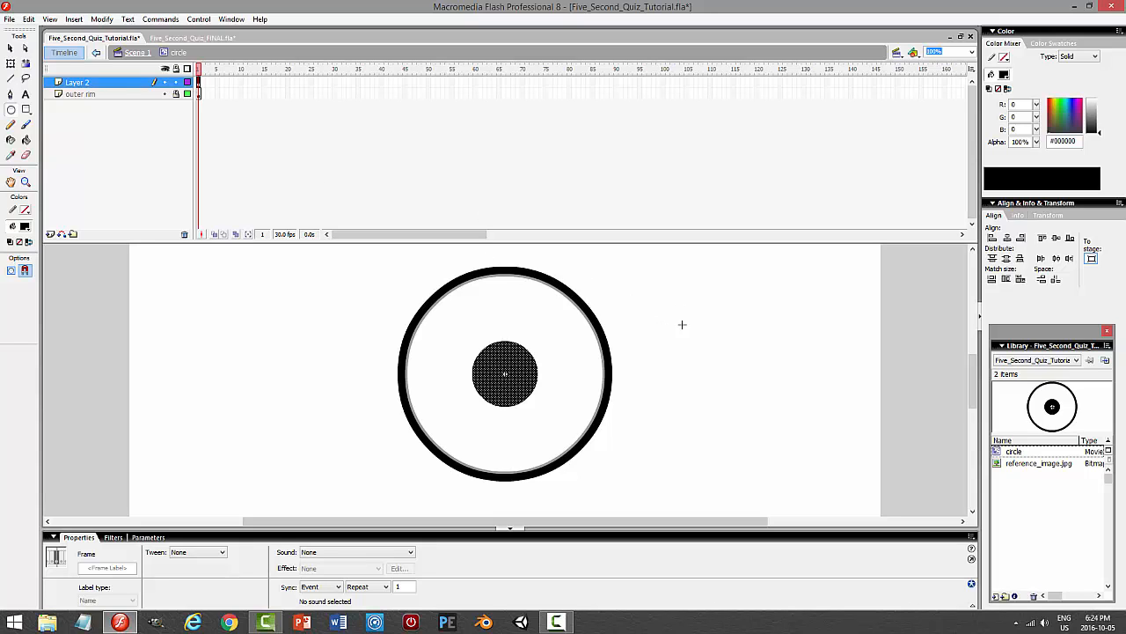
click(11, 48)
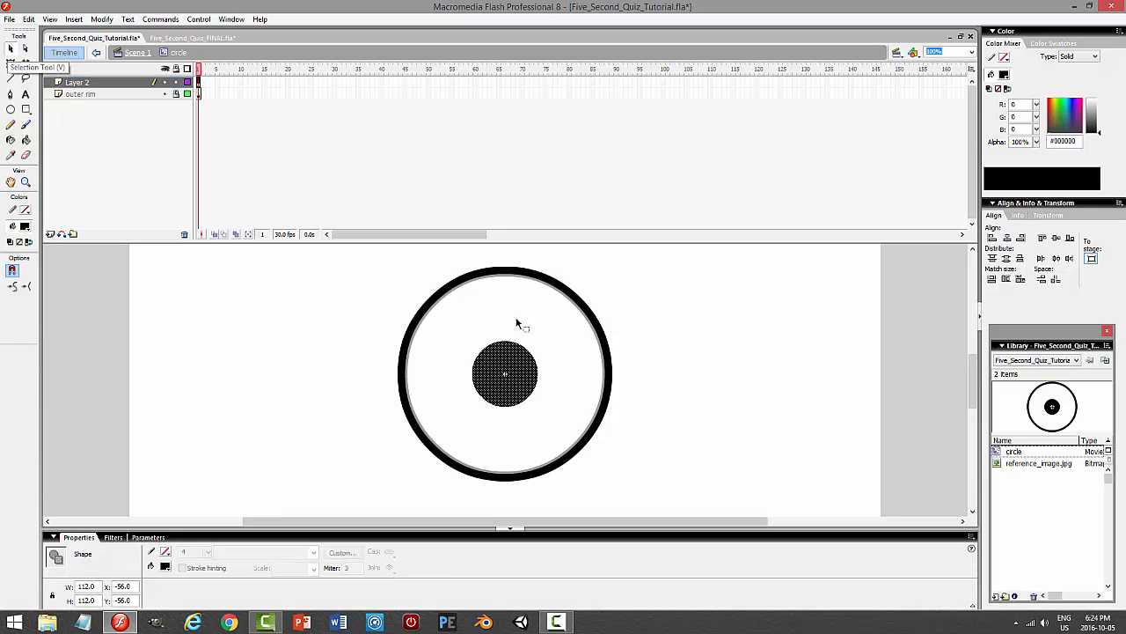
click(612, 331)
- Add a grey #999999 outline with a stroke of 4 around the small black circle and save the file
click(24, 226)
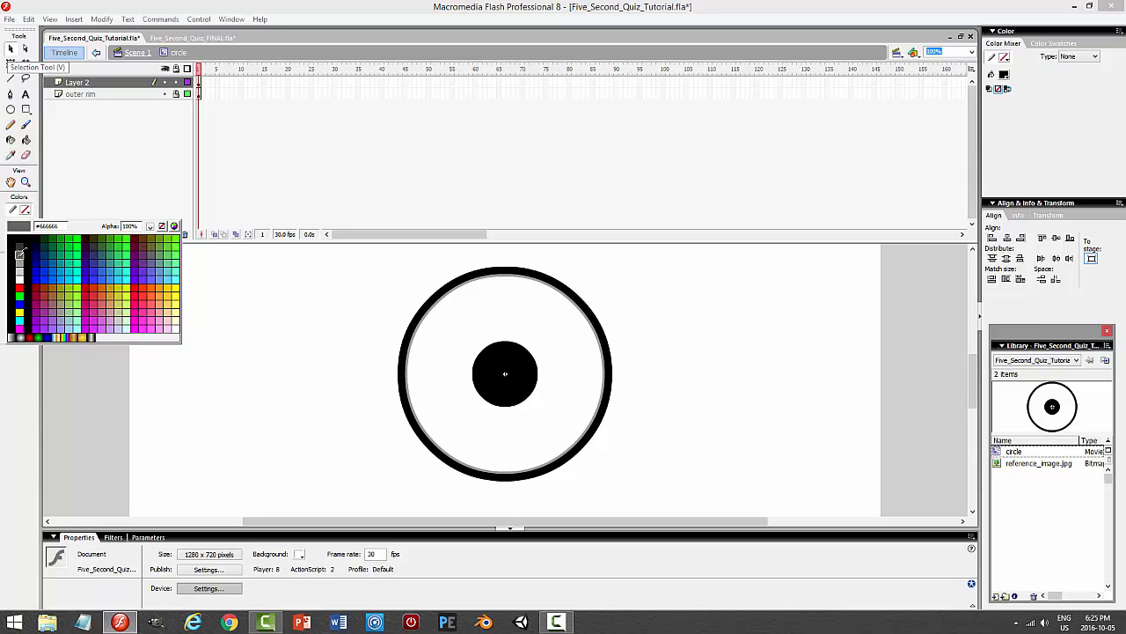
click(21, 264)
click(13, 141)
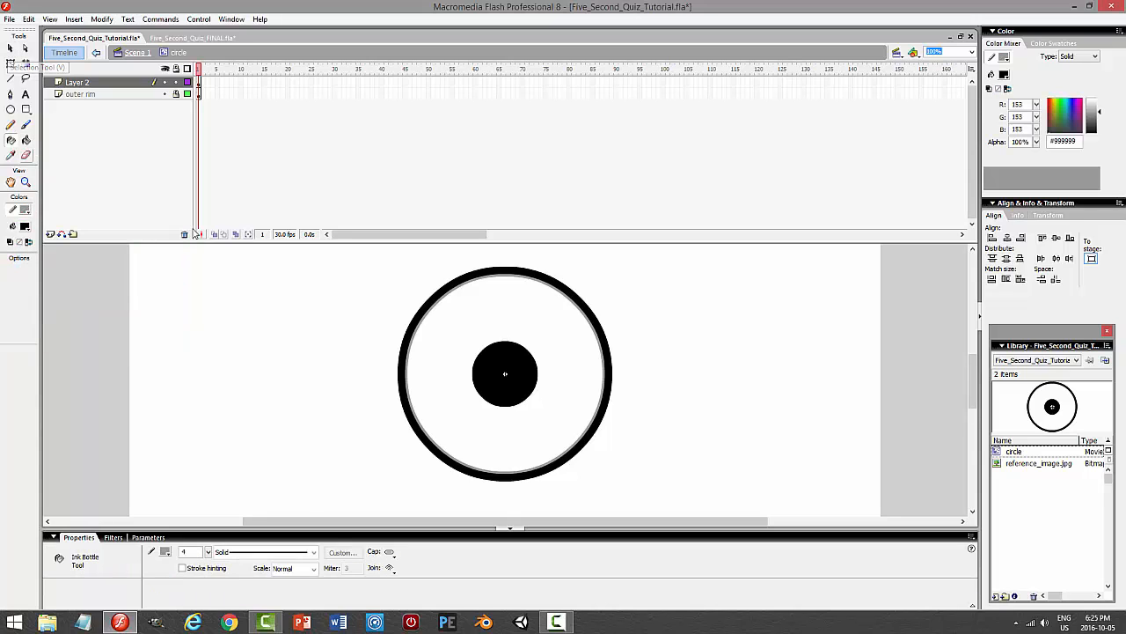
click(505, 341)
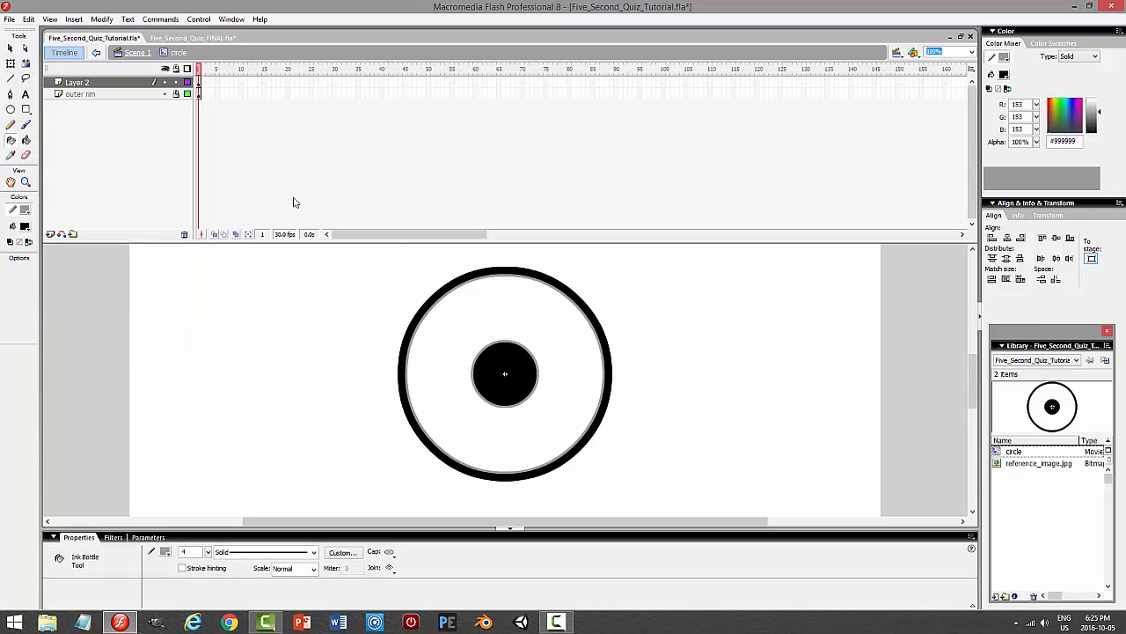
click(10, 49)
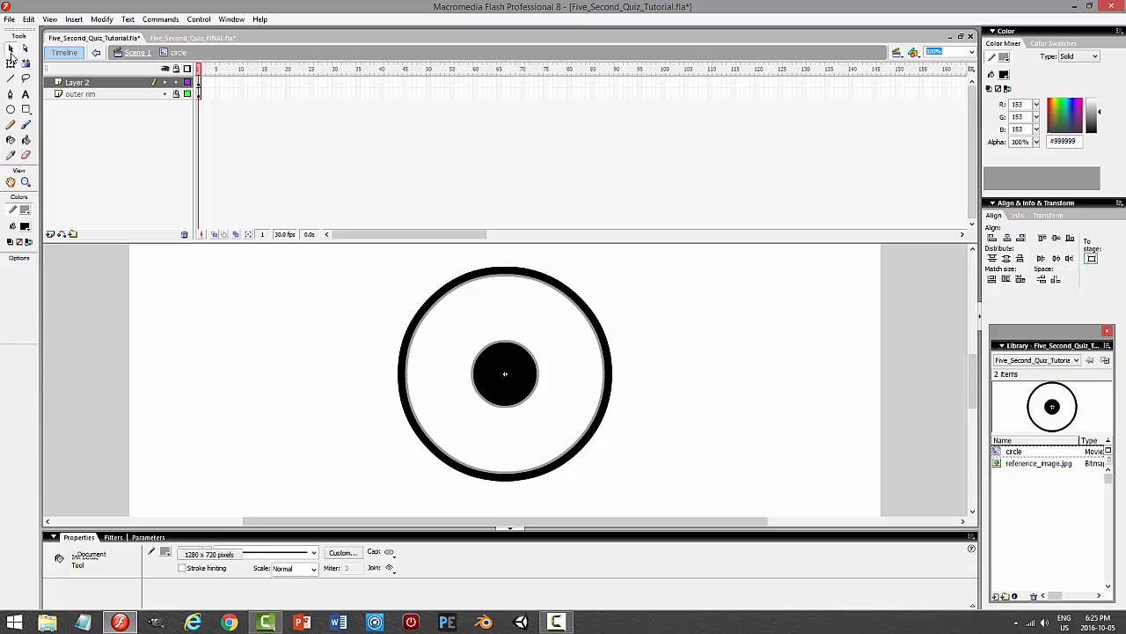
click(533, 361)
click(730, 396)
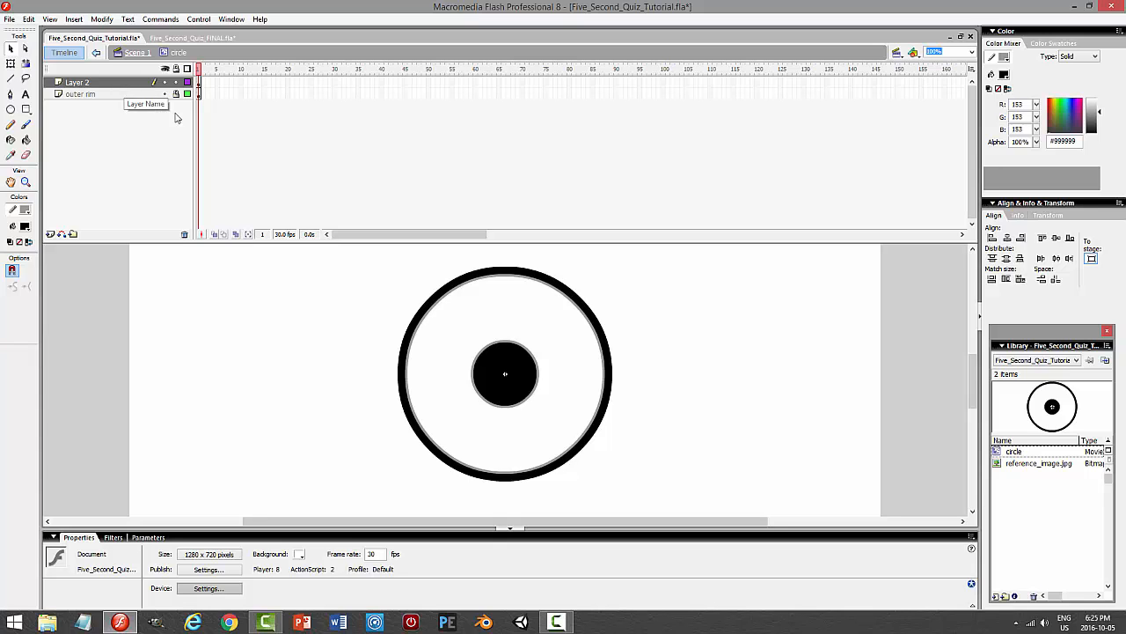
key(ctrl+s)
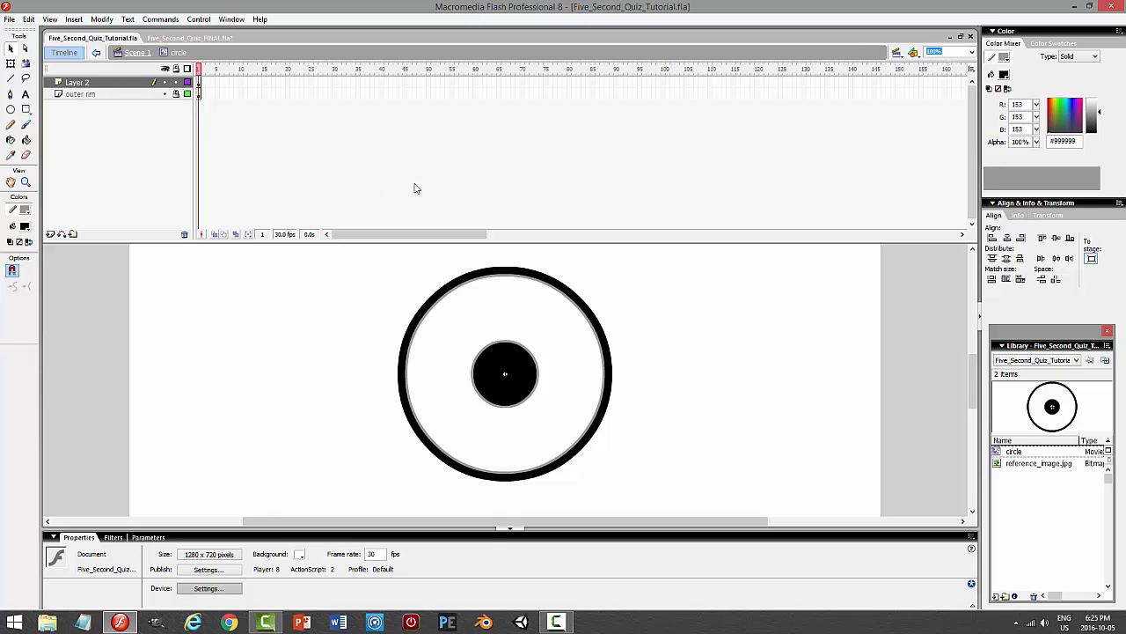
- In the Five_Second_Quiz_FINAL file, open the GO circle's nested symbol to examine its layers and timeline
click(186, 38)
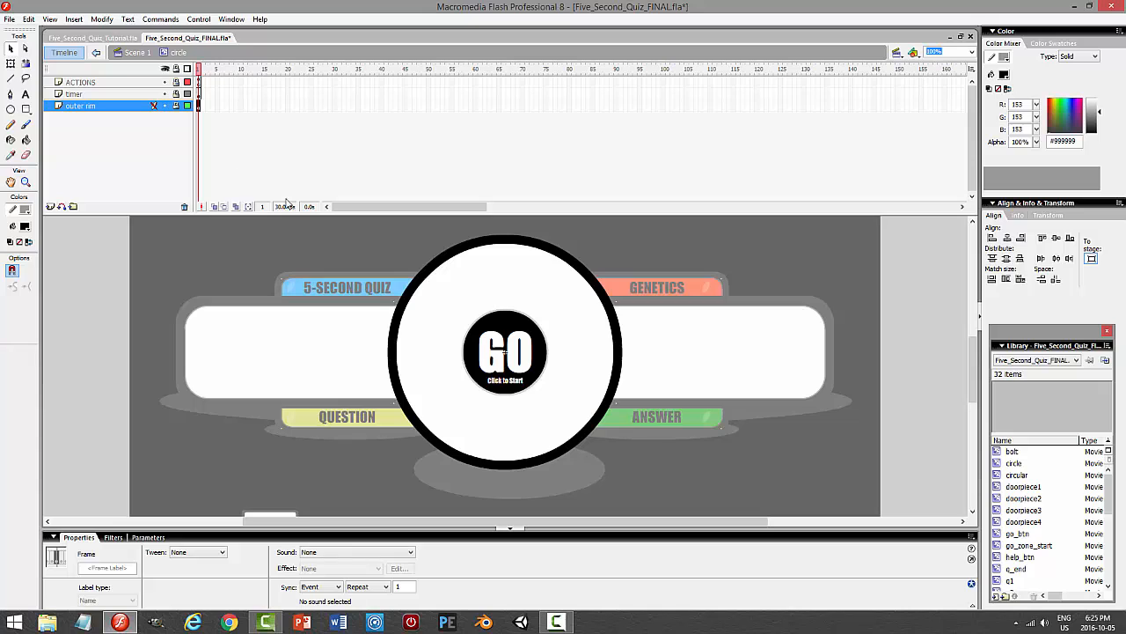
click(506, 350)
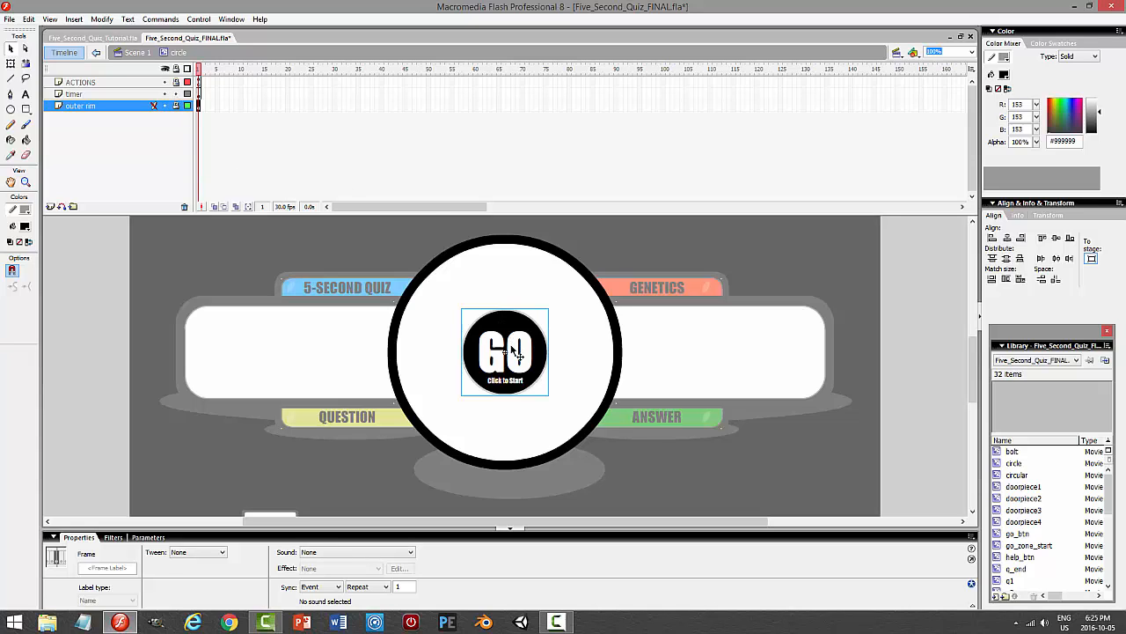
double_click(515, 351)
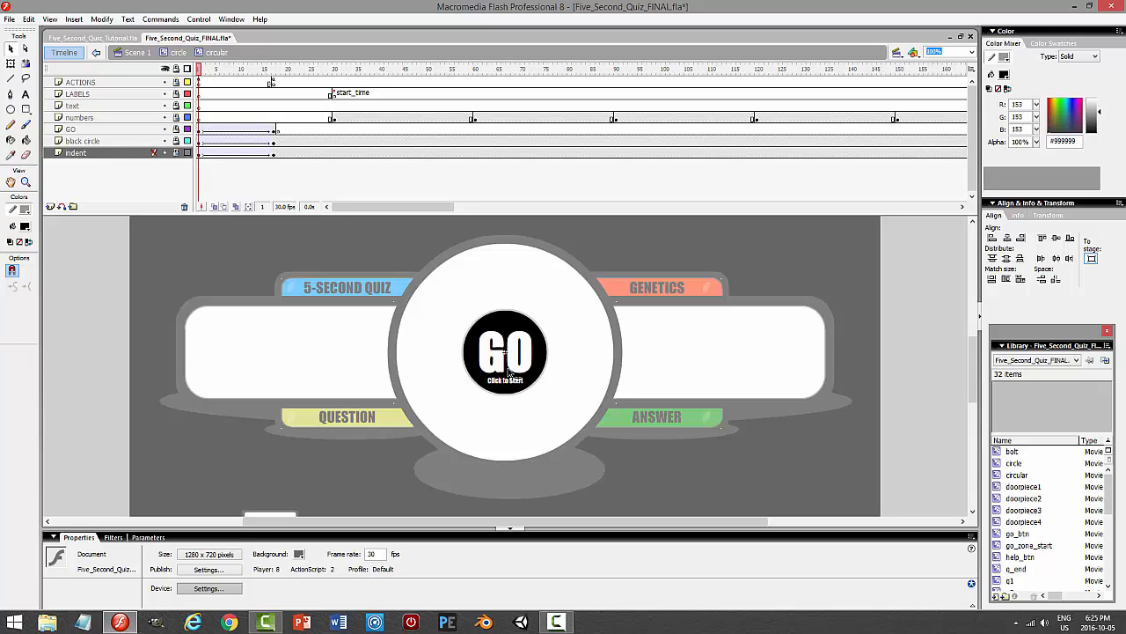
- In the Five_Second_Quiz_Tutorial file, convert the small black circle to a movie clip named timer and give its instance the name timer
click(125, 38)
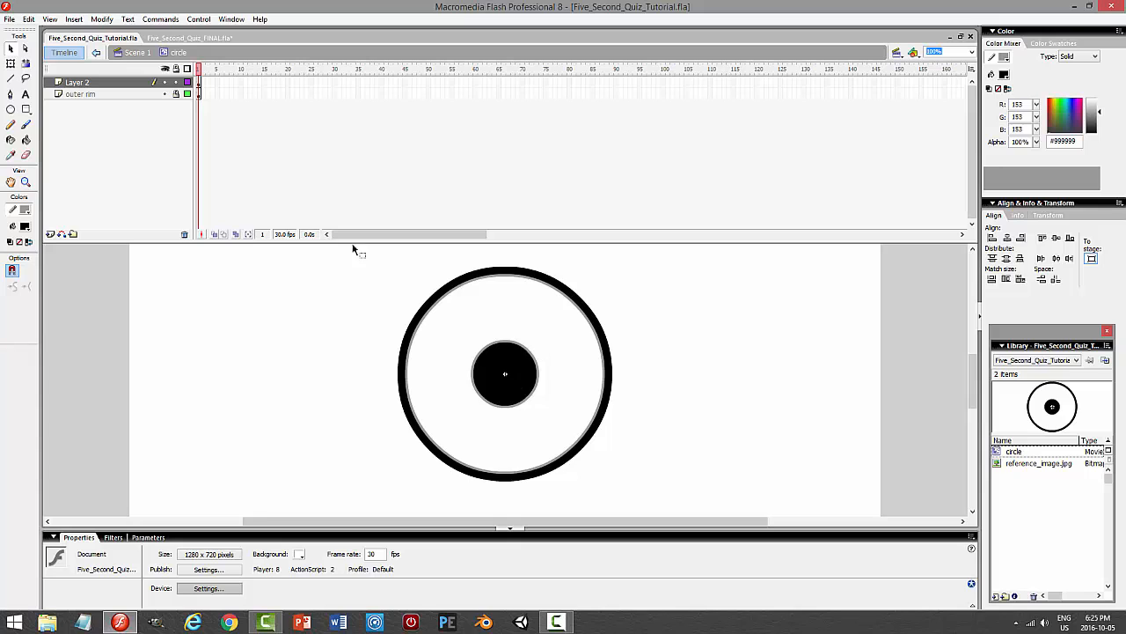
click(112, 84)
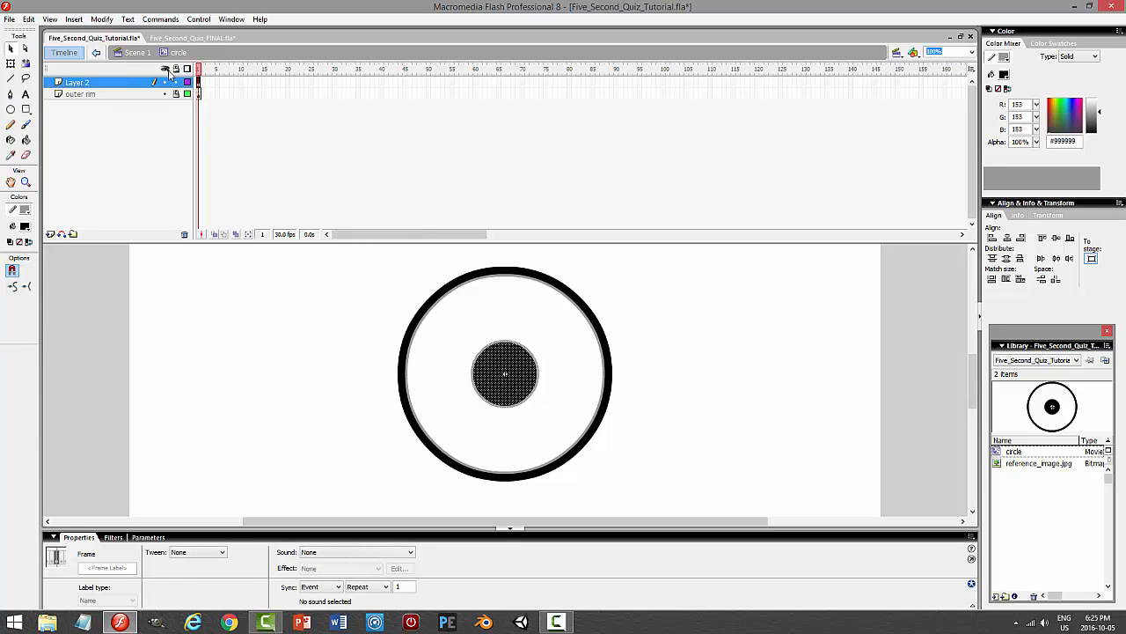
click(102, 19)
click(81, 50)
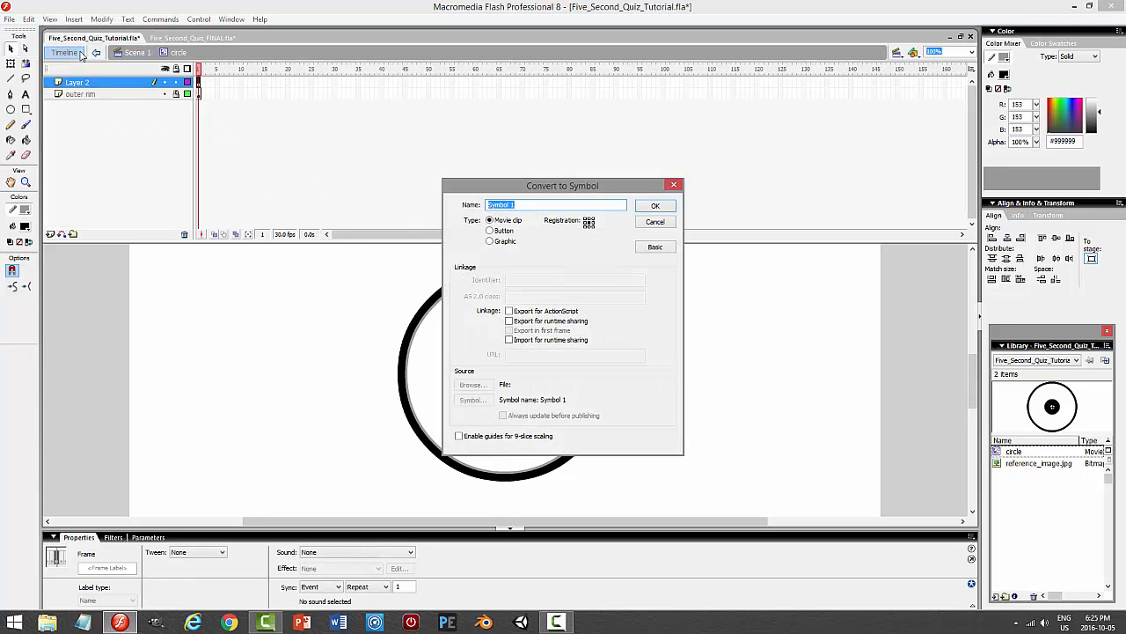
text(timer)
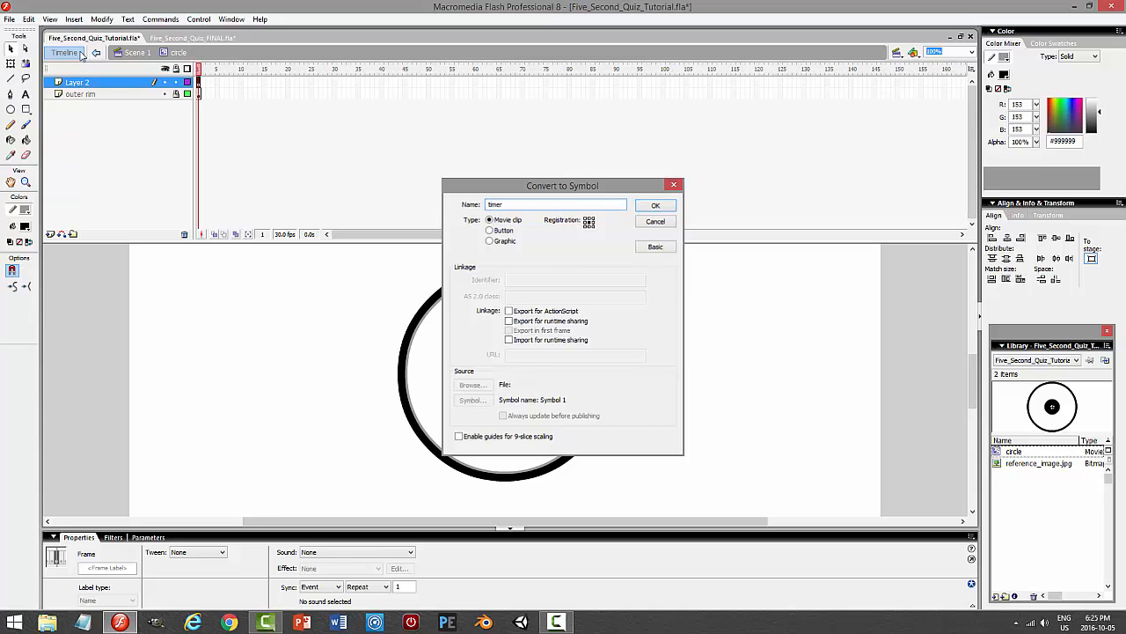
key(Return)
click(110, 568)
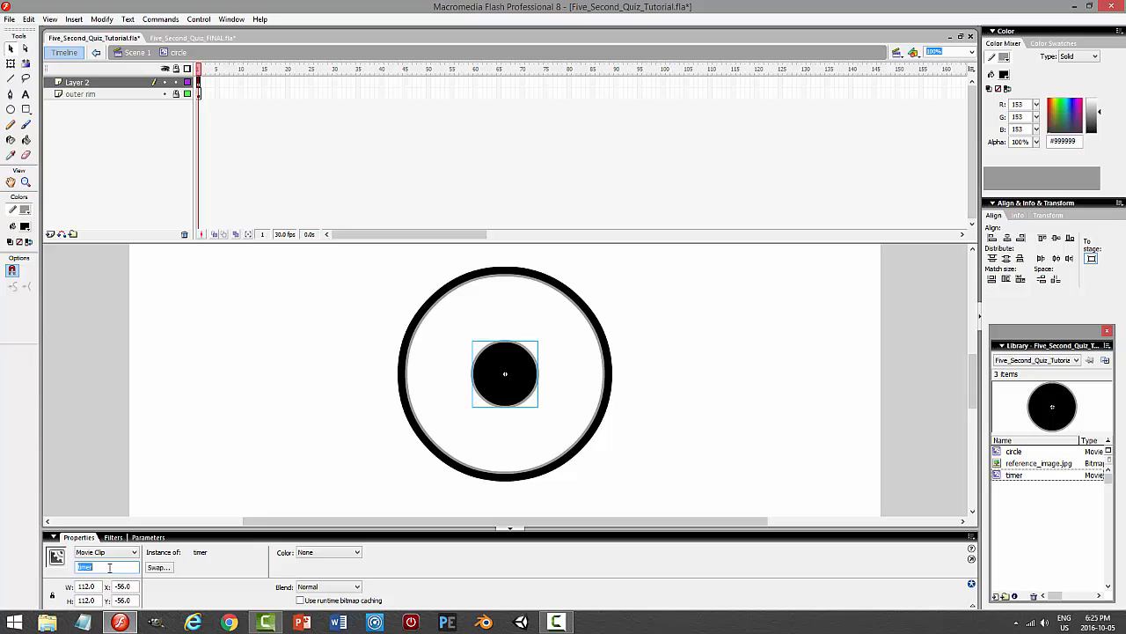
- Rename the layer holding the small black circle as timer
double_click(125, 80)
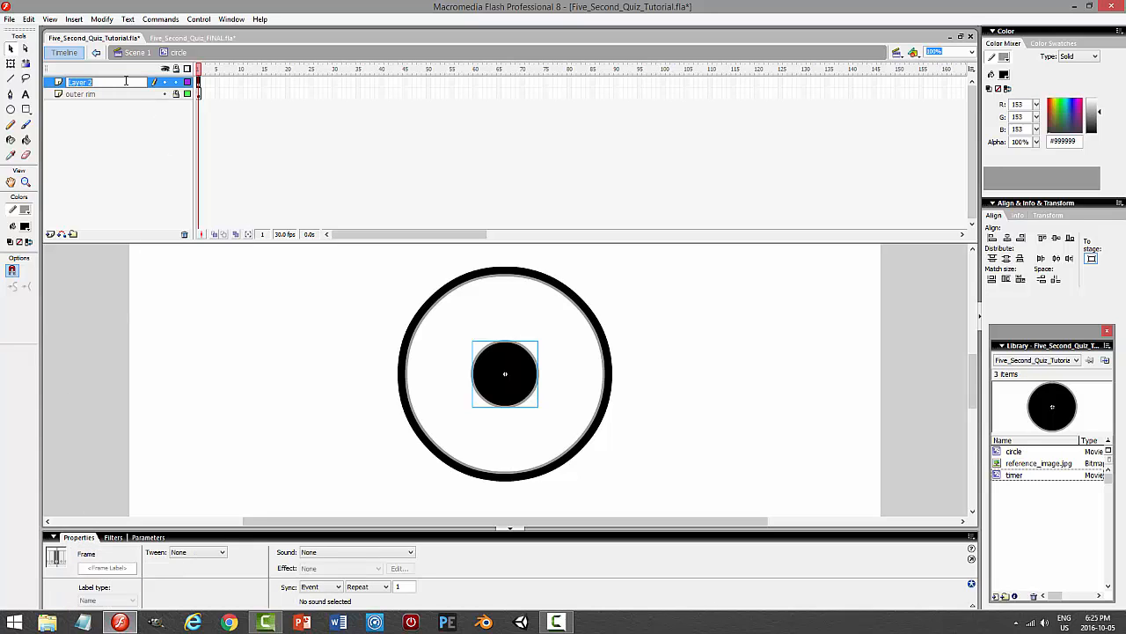
text(timer)
key(Return)
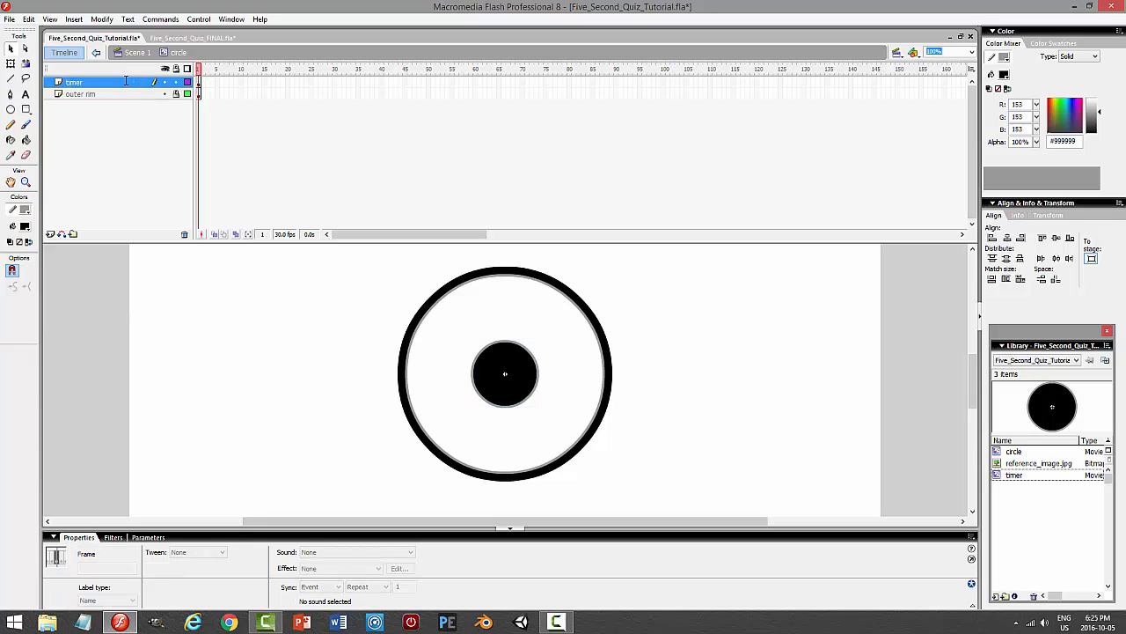
- In Scene 1, give the ring's movie clip the instance name circle and rename its layer as circle
click(135, 52)
click(509, 380)
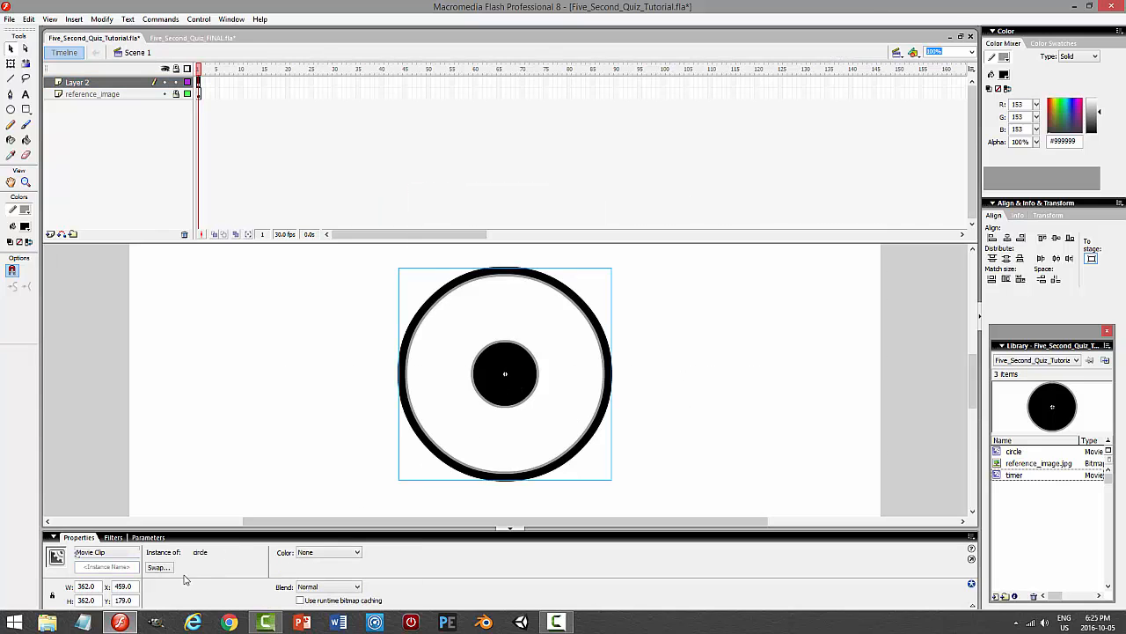
click(120, 568)
double_click(111, 82)
text(c)
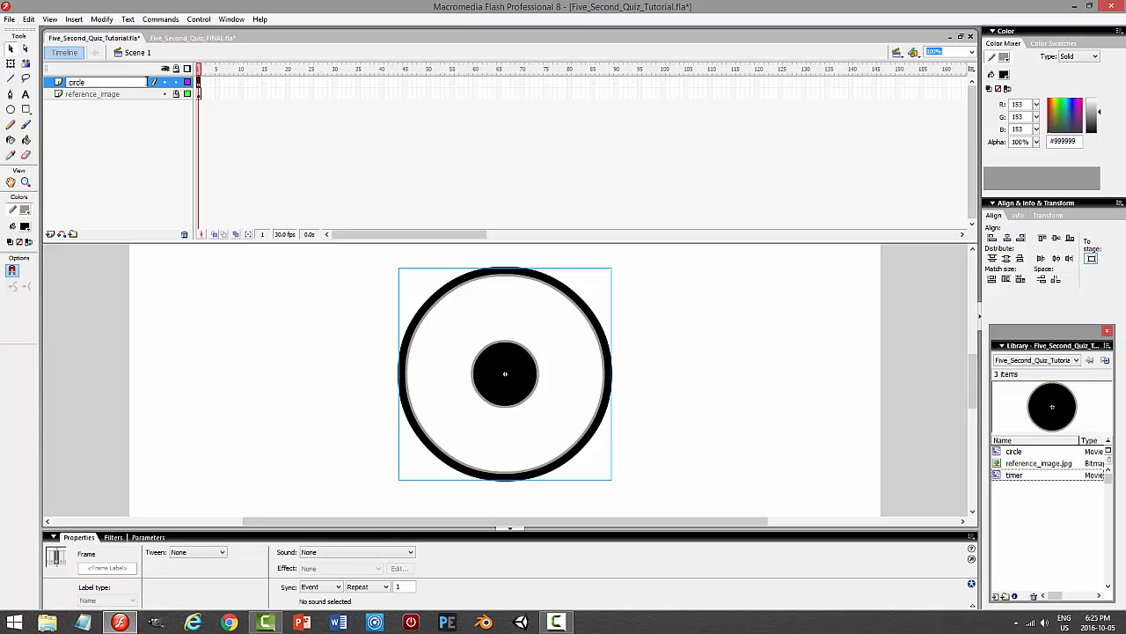
text(ircle)
key(Return)
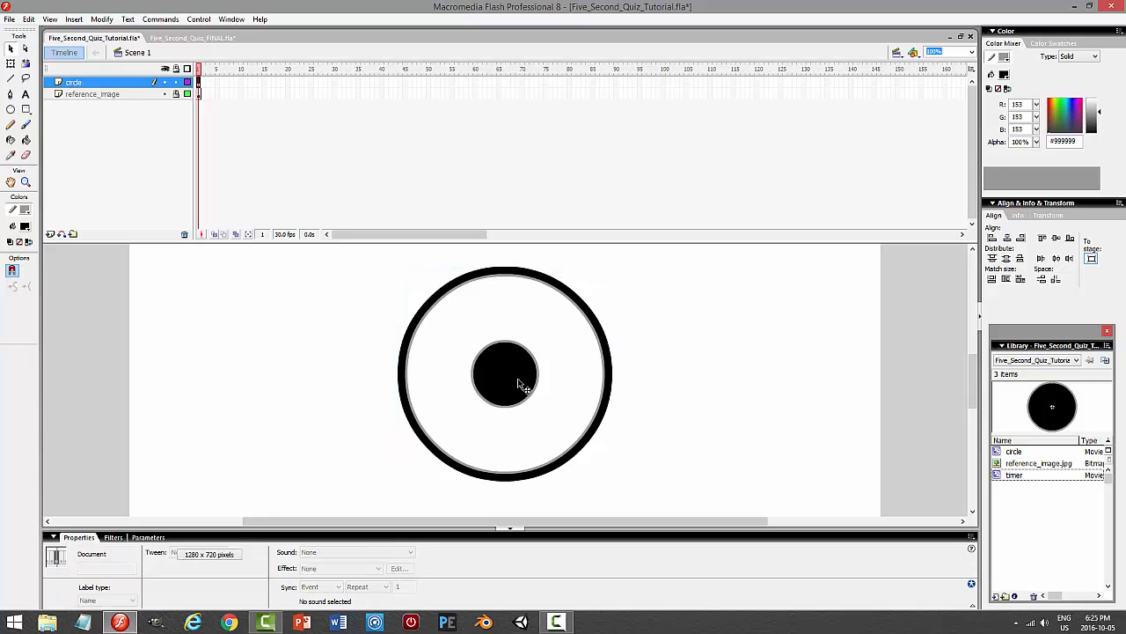
- Open the timer clip nested inside the circle movie clip for editing
click(519, 385)
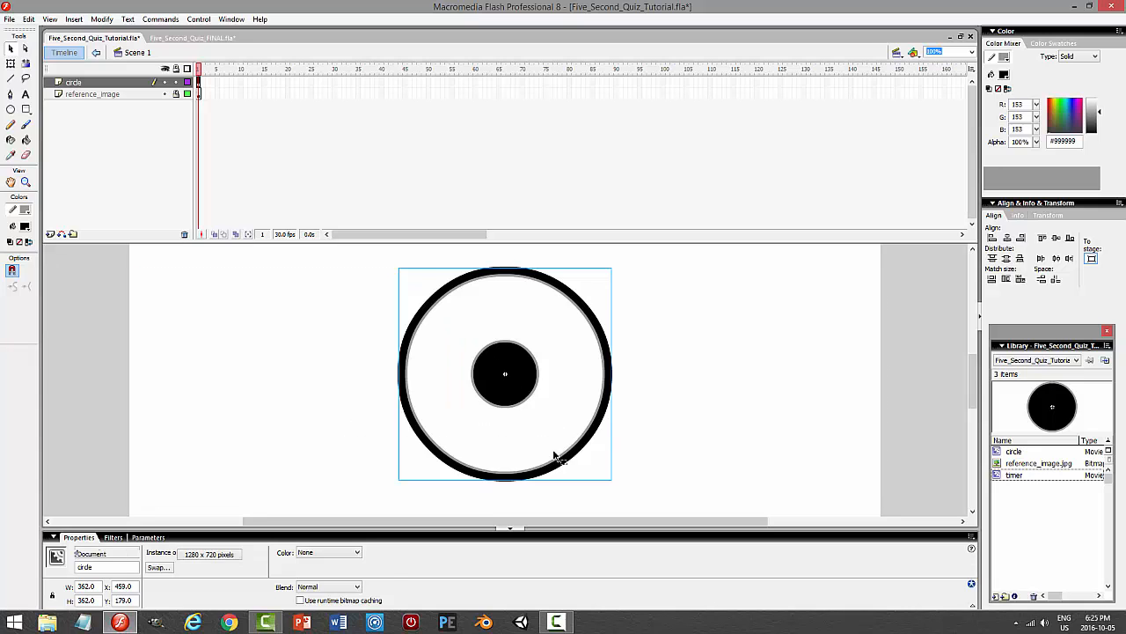
double_click(535, 384)
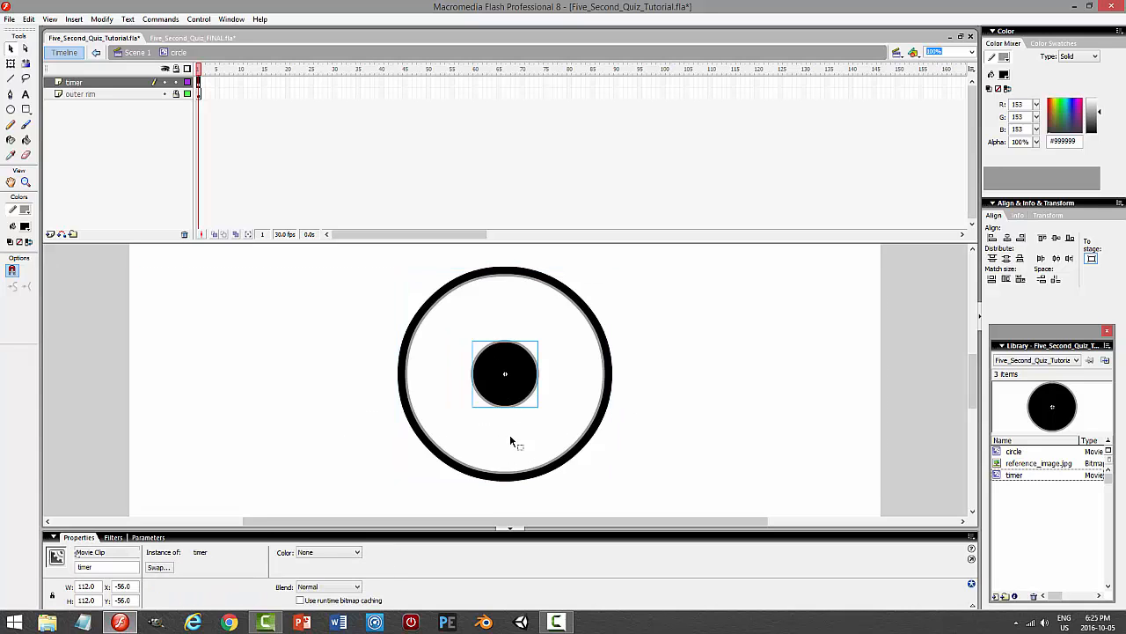
double_click(533, 373)
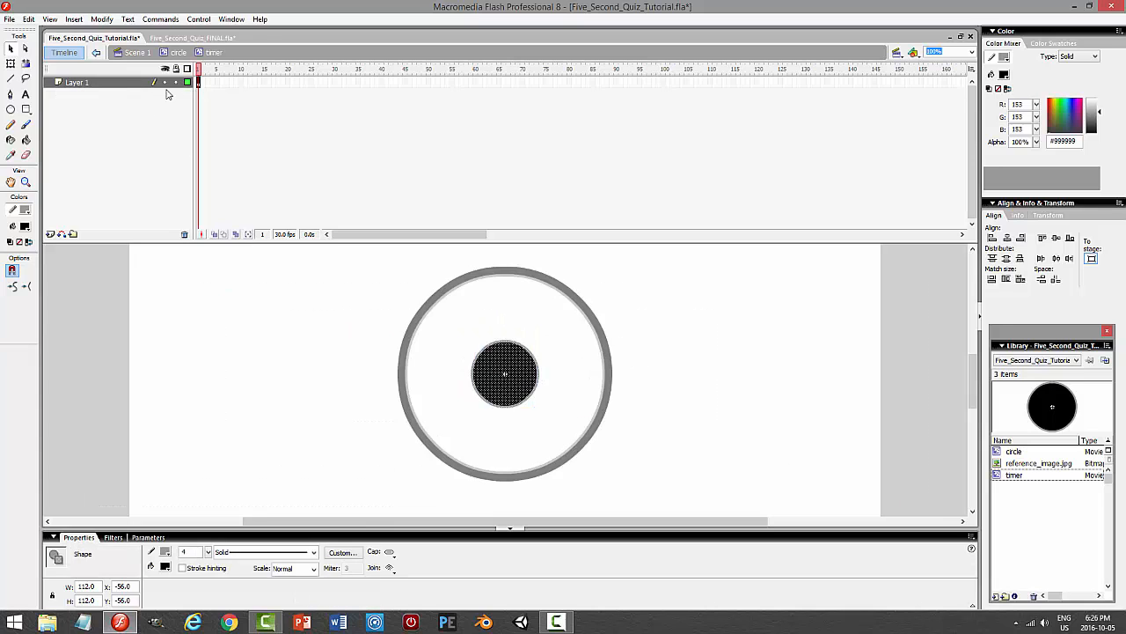
- In the Five_Second_Quiz_FINAL file, examine the indent, black circle and GO layers at frame 17 by isolating and revealing them one by one
click(190, 37)
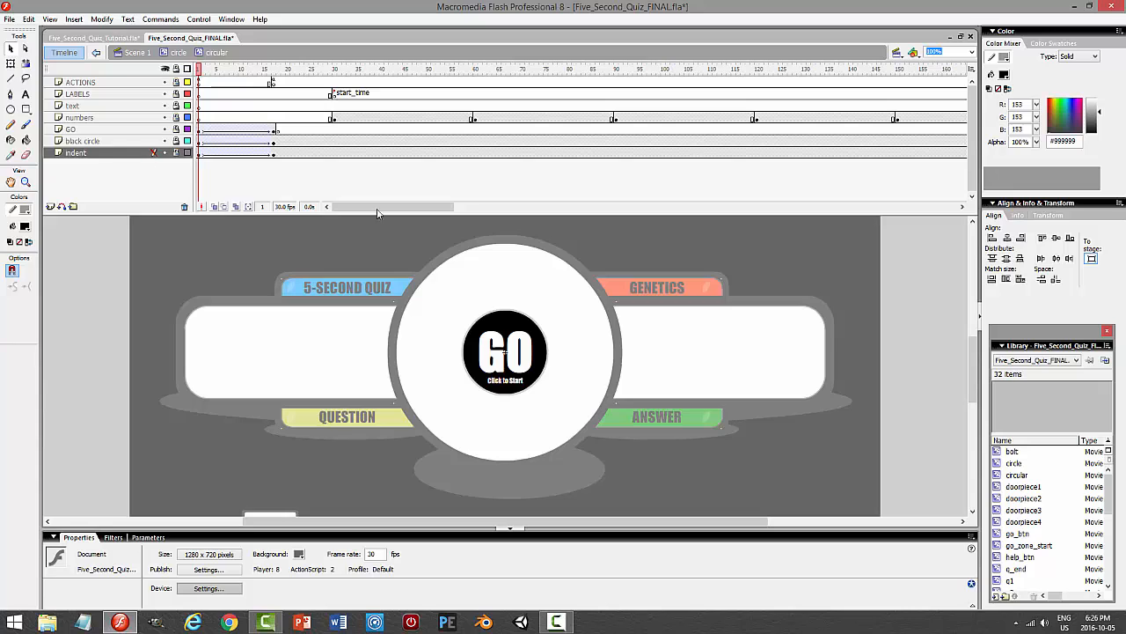
click(178, 154)
click(517, 333)
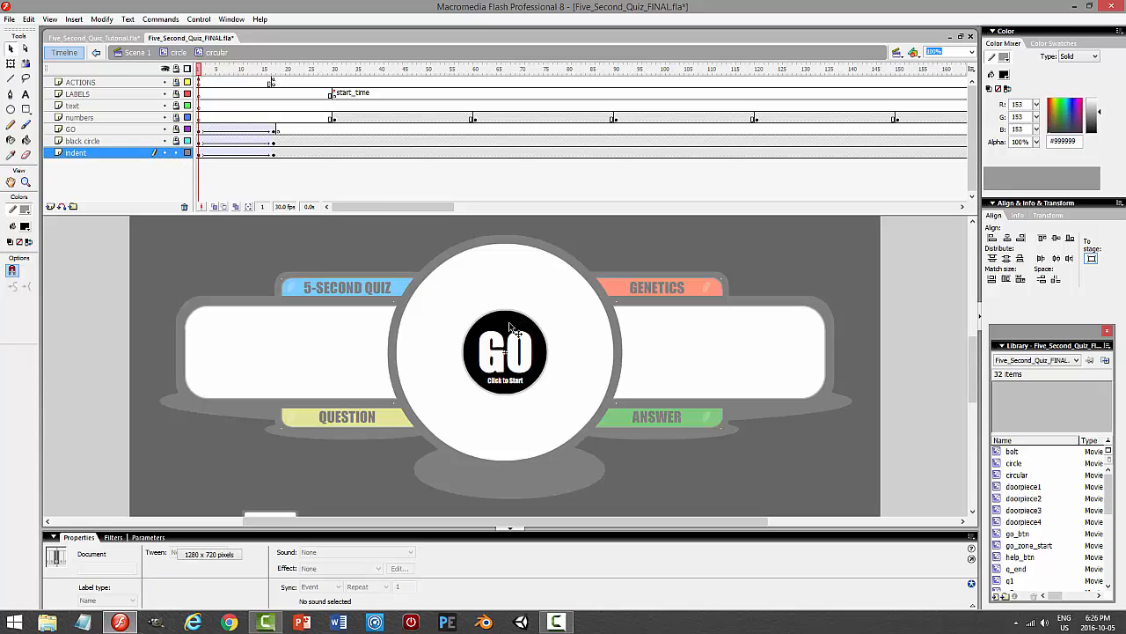
click(273, 154)
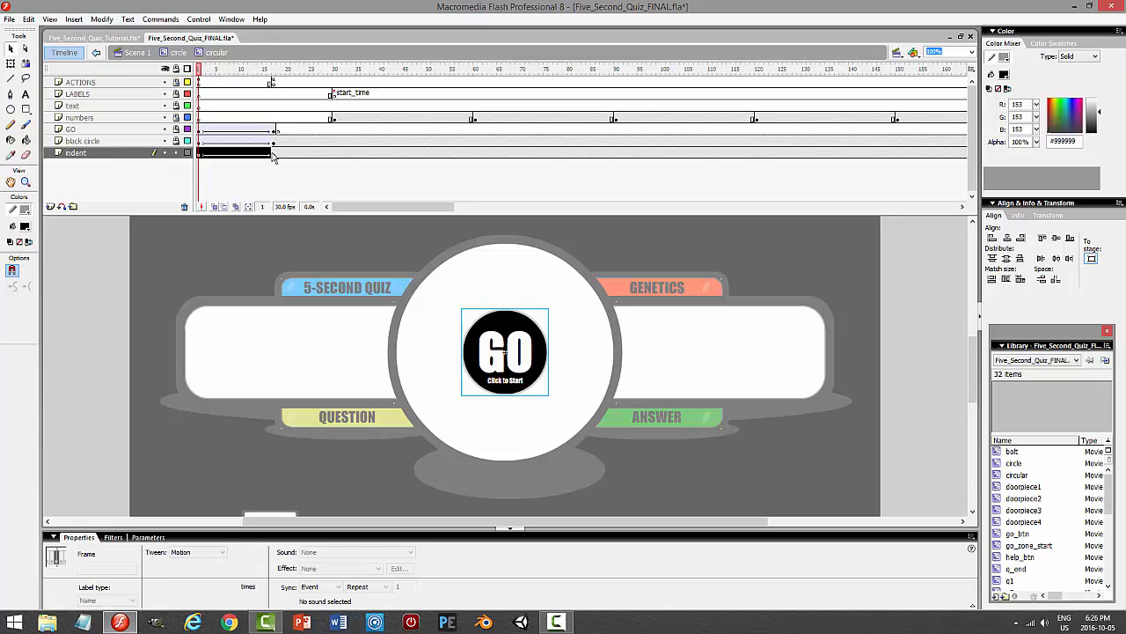
click(165, 153)
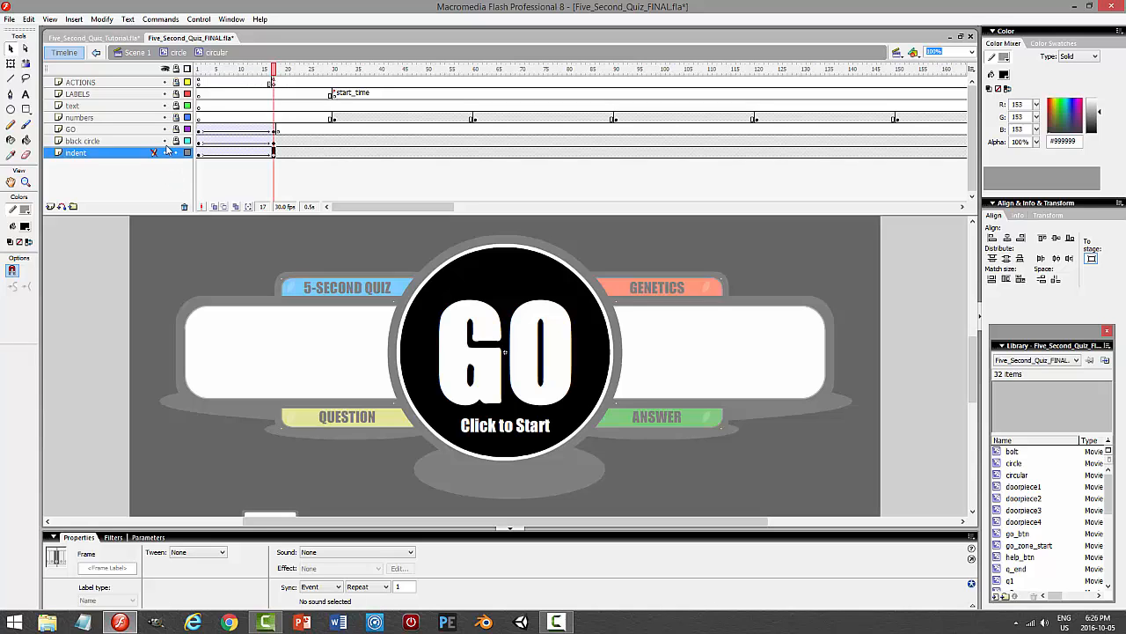
alt+click(164, 154)
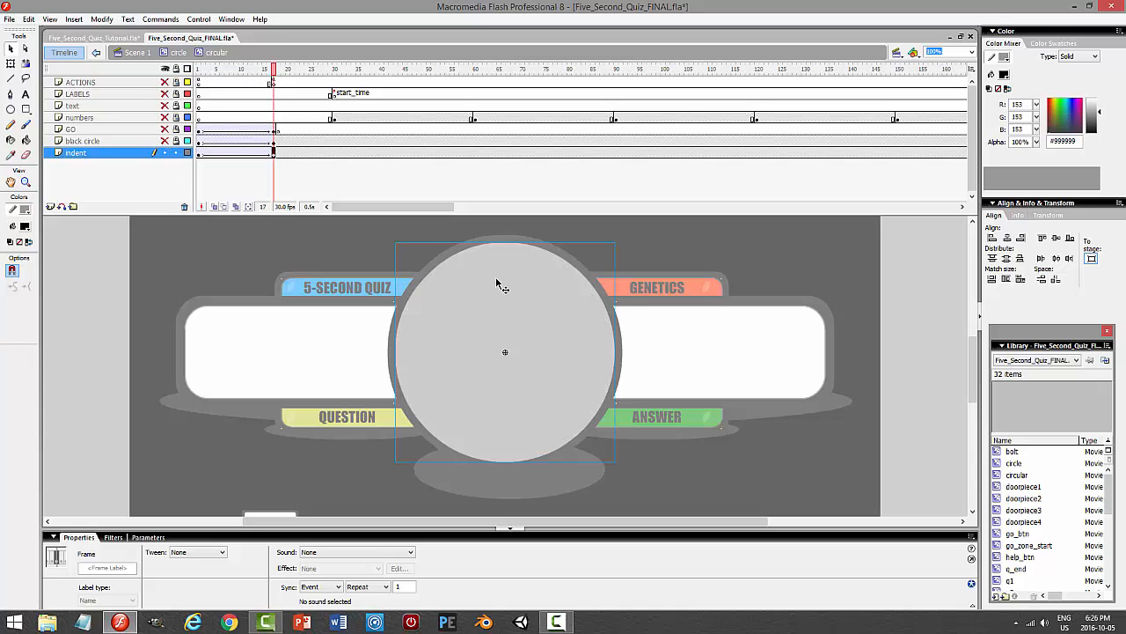
click(274, 70)
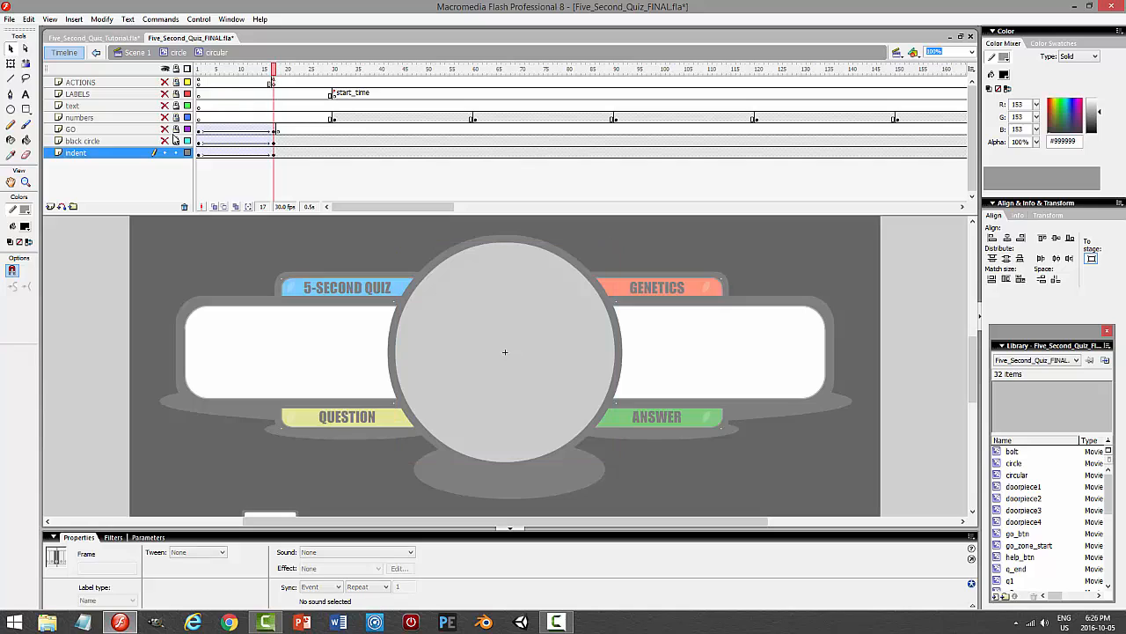
click(164, 140)
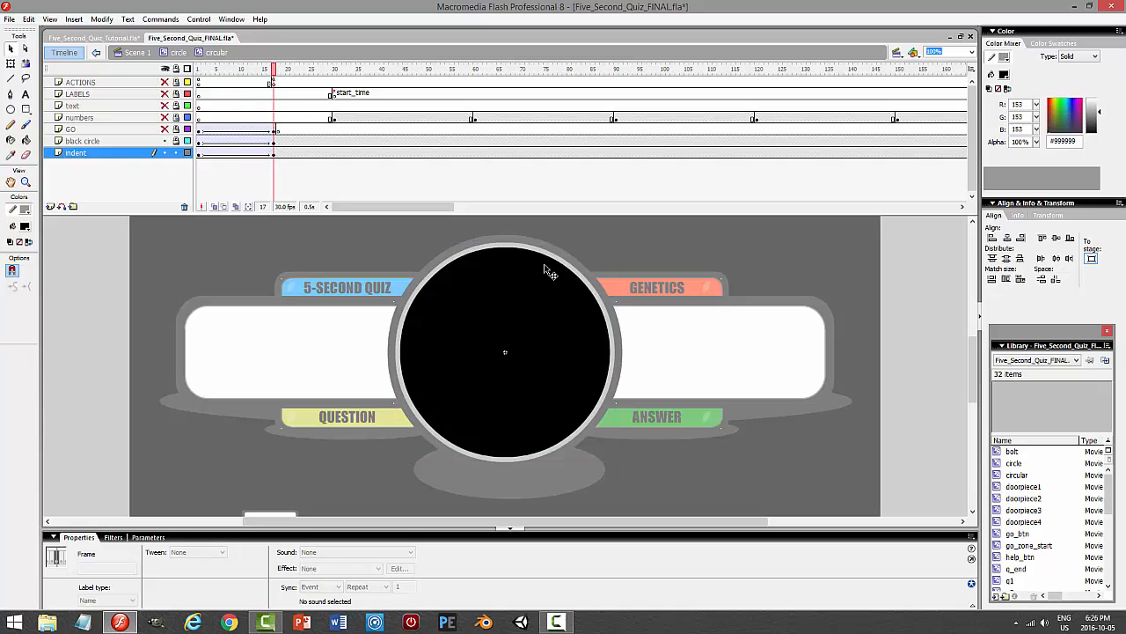
click(164, 129)
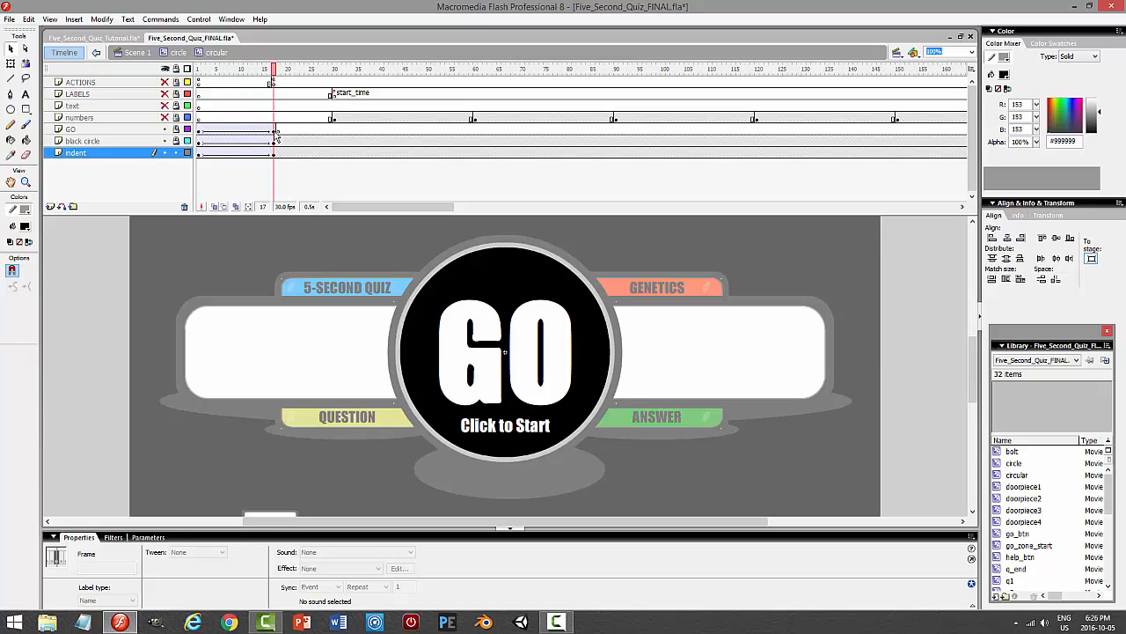
- In the Five_Second_Quiz_Tutorial file, convert the black circle shape inside the timer clip to a movie clip named blackcircle
click(95, 38)
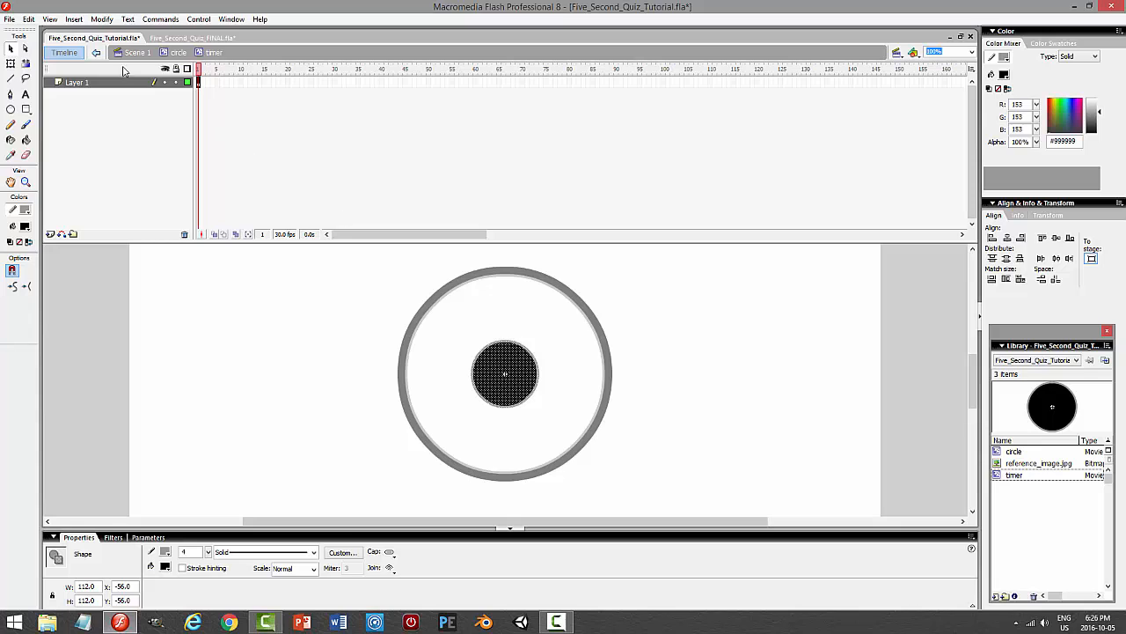
click(101, 18)
click(70, 48)
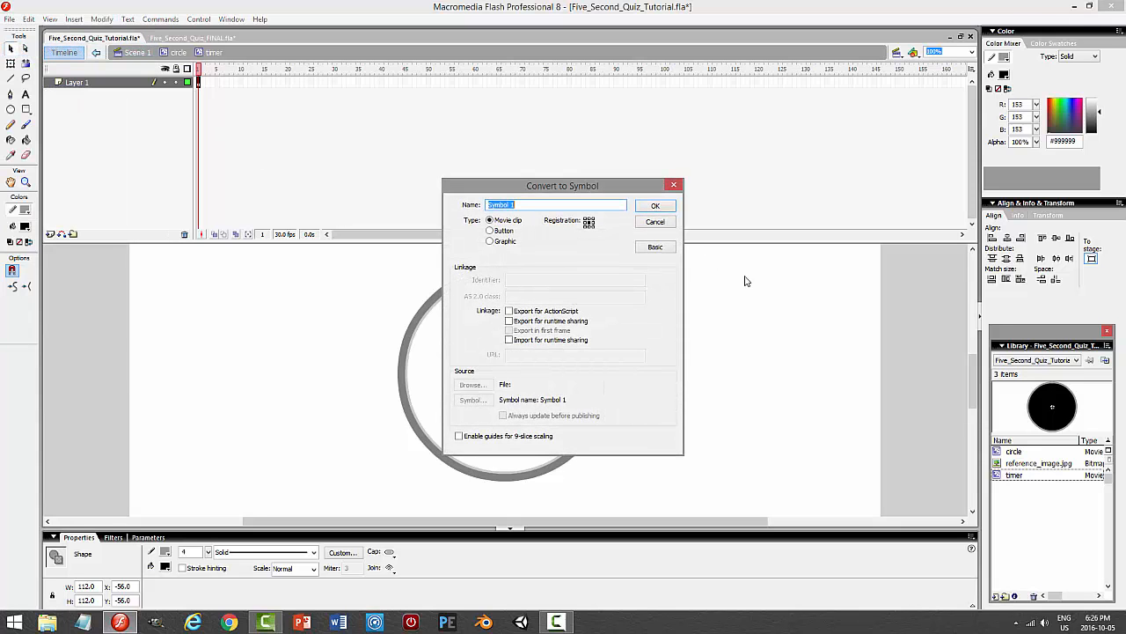
text(blackcircle)
key(Return)
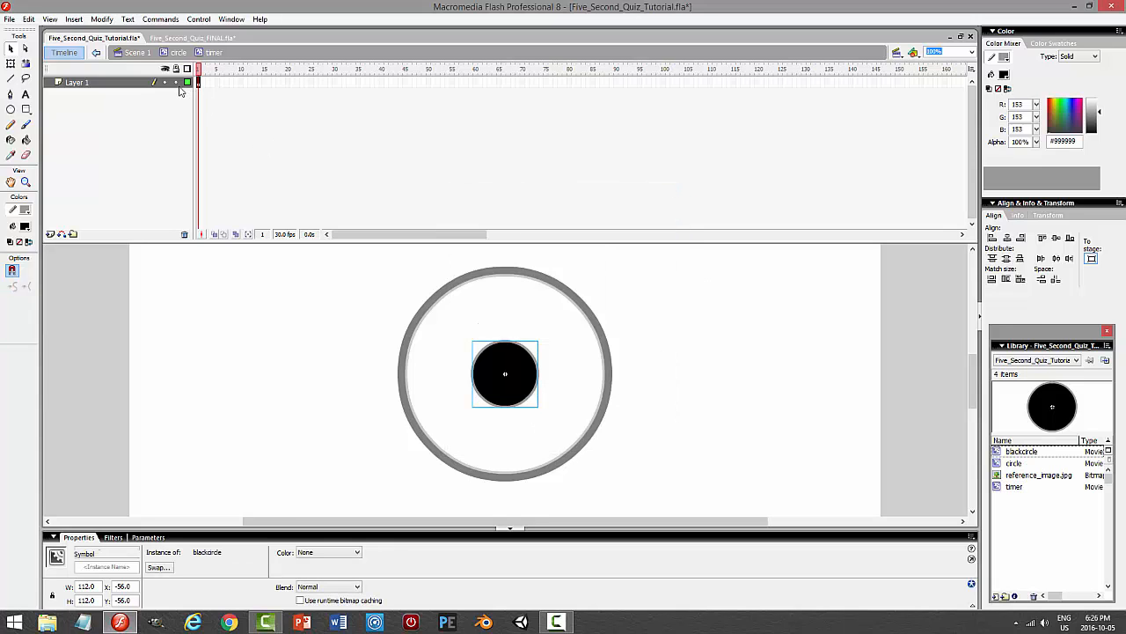
- Rename the timer clip's layer as blackcircle and lock it
double_click(127, 81)
text(blackc)
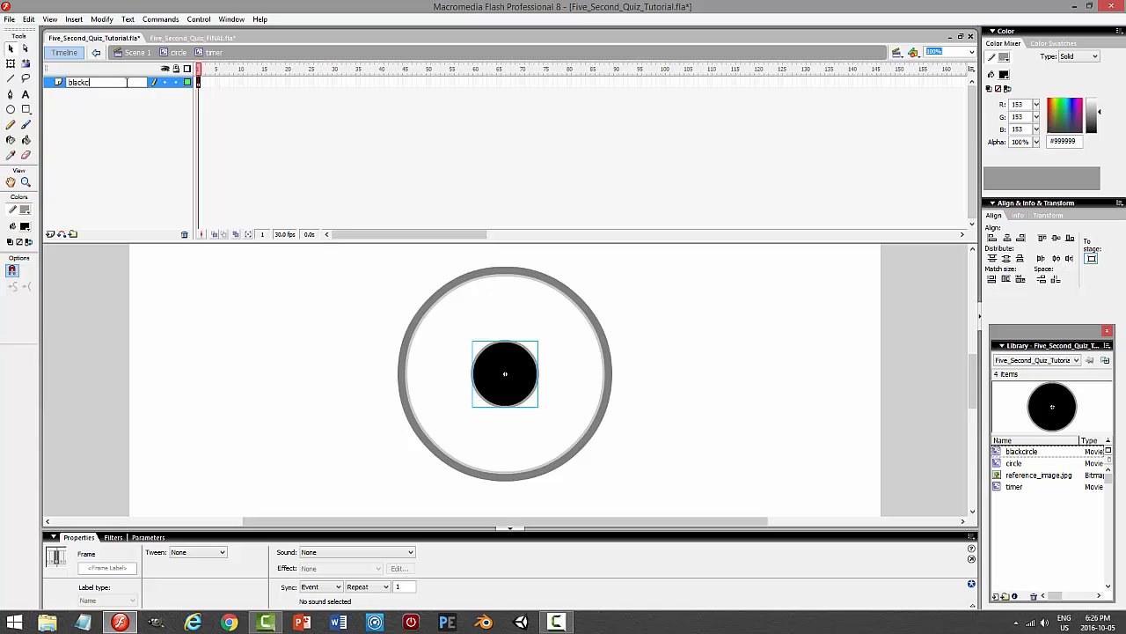
text(ircle)
key(Return)
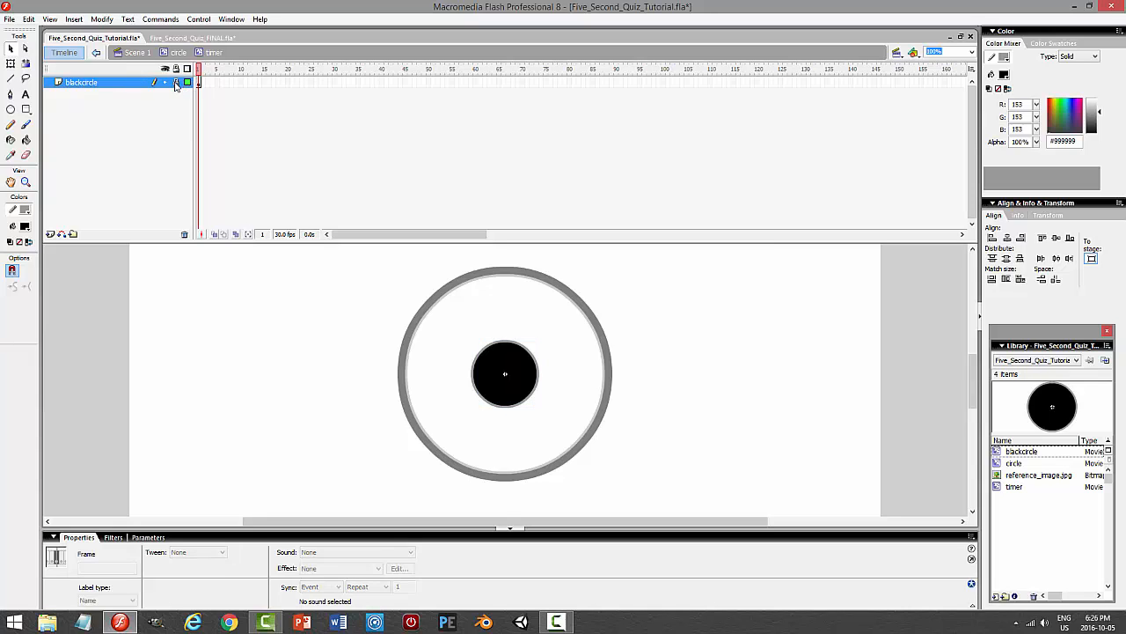
- Add a new layer above blackcircle and place the static text GO on it in white Impact, size 50
click(50, 234)
click(25, 94)
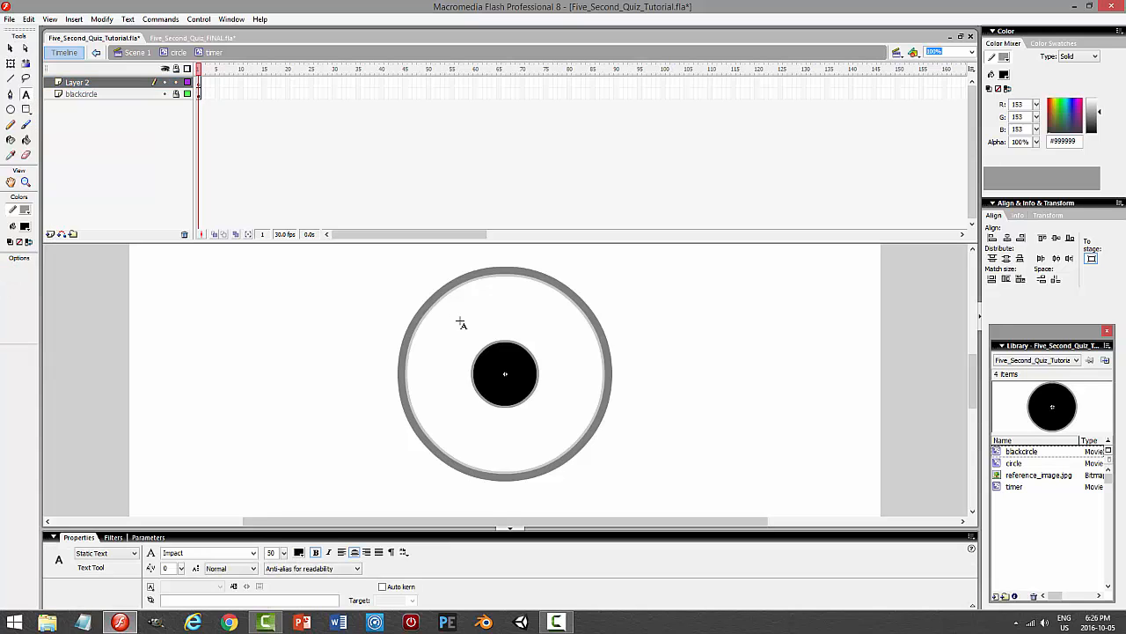
click(299, 557)
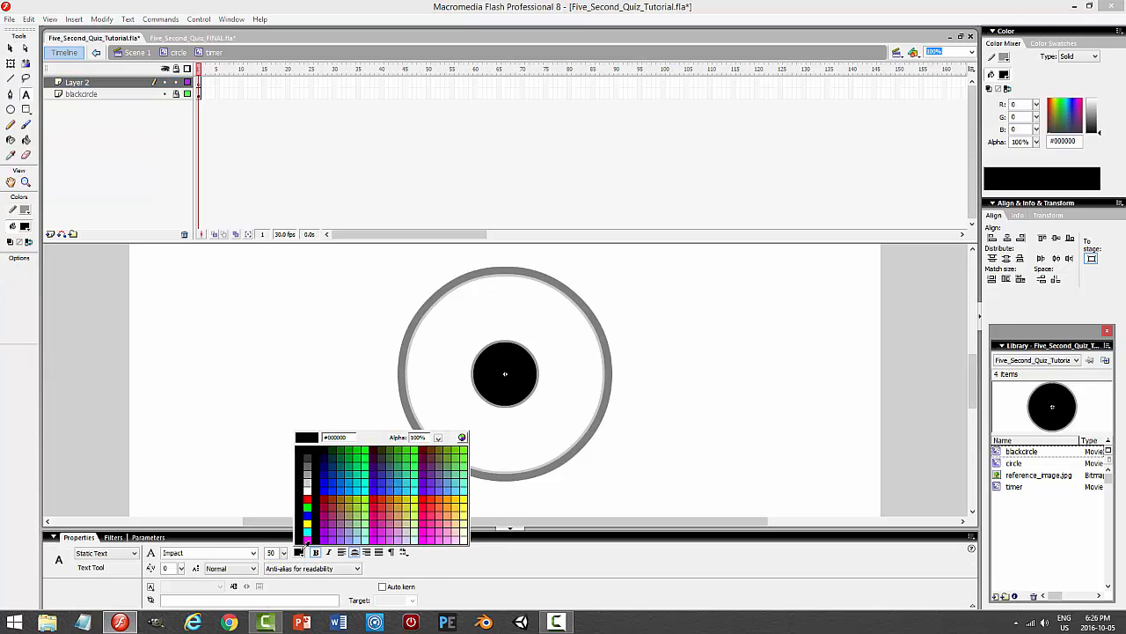
click(311, 489)
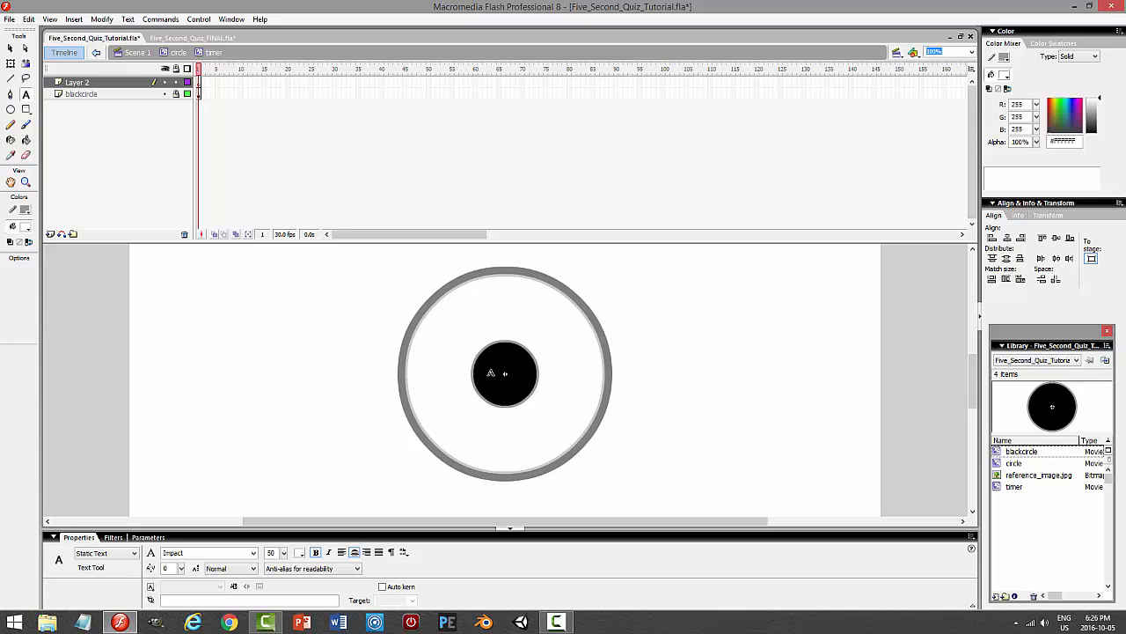
drag(490, 373, 585, 387)
text(GO)
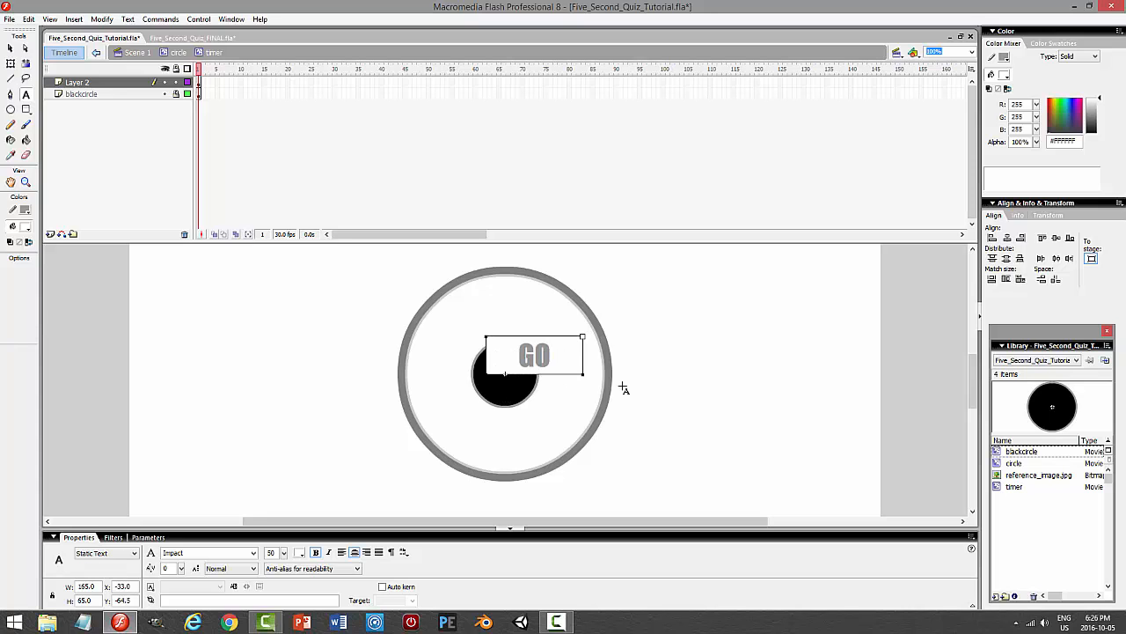
- Centre the GO text horizontally and vertically on the stage so it sits over the black circle
click(11, 49)
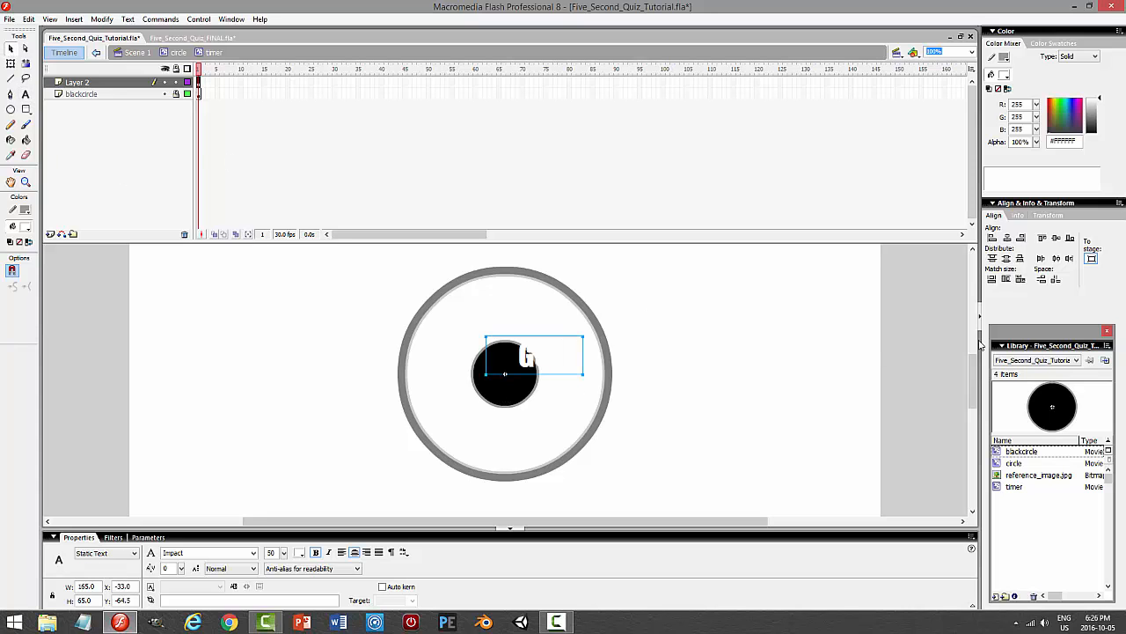
click(1006, 238)
click(1056, 238)
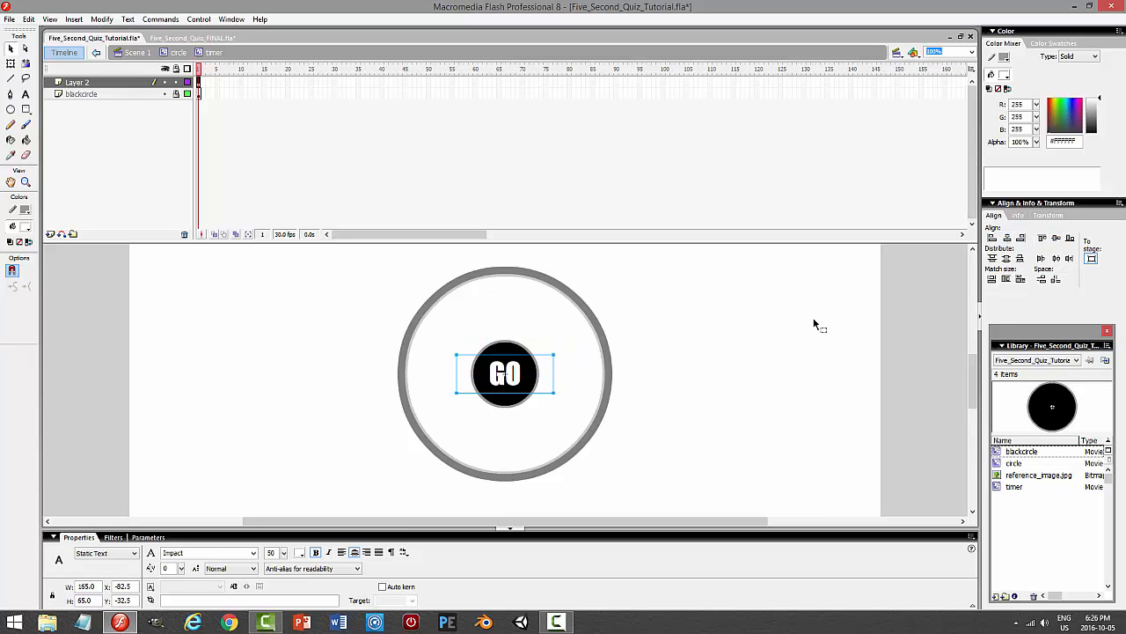
- Test the movie to check the GO circle, closing the preview when done
key(ctrl+Return)
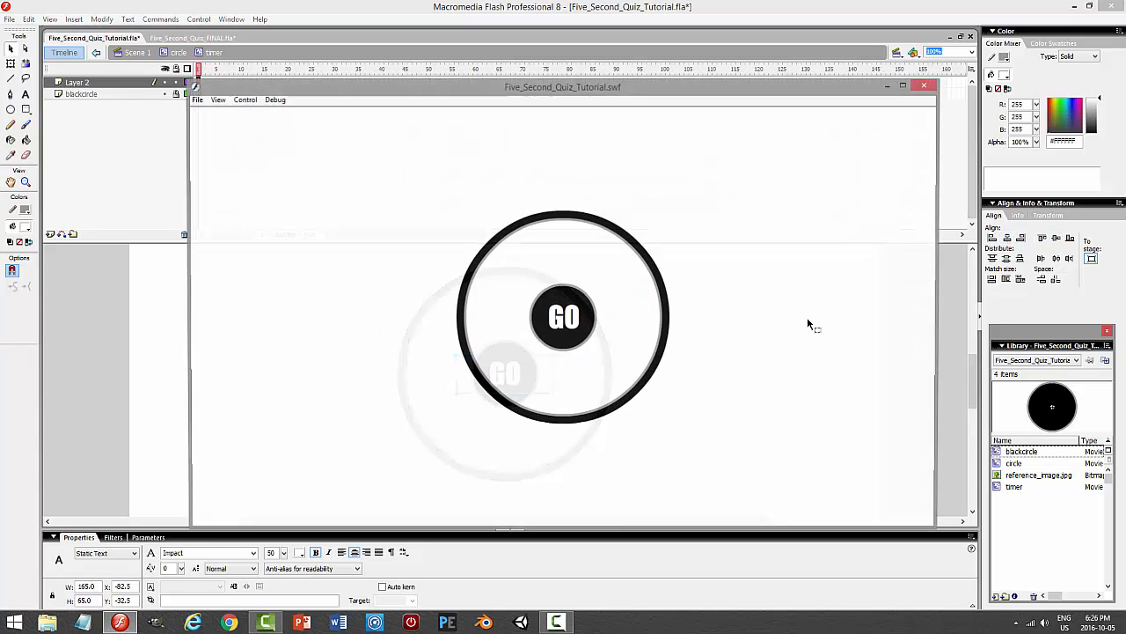
click(926, 85)
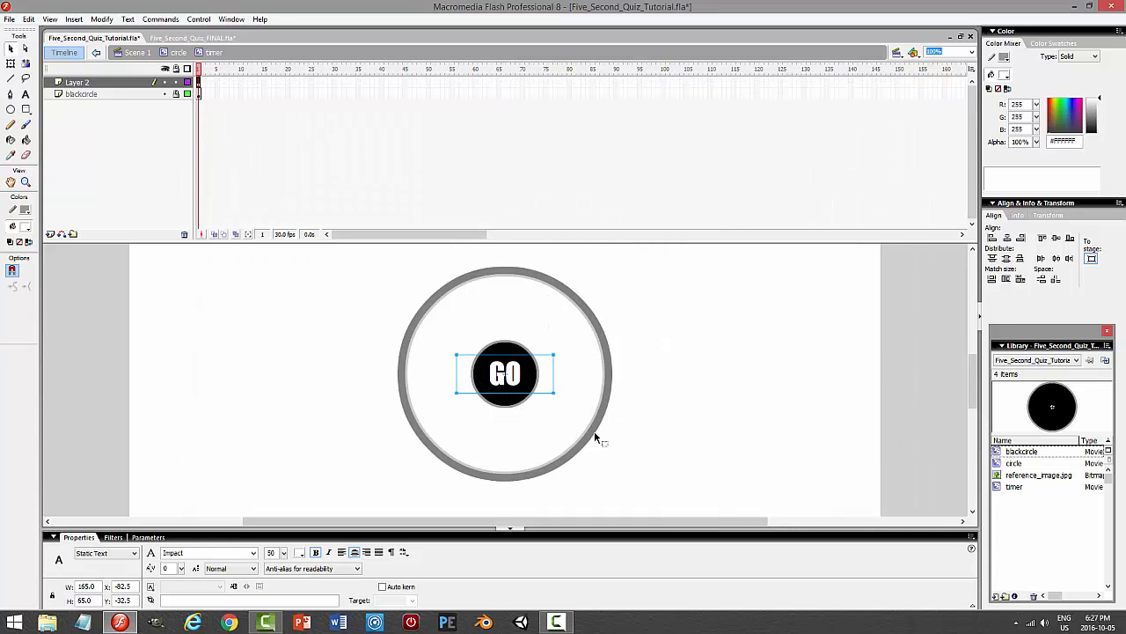
- Rename Layer 2 of the timer clip as GO
click(971, 52)
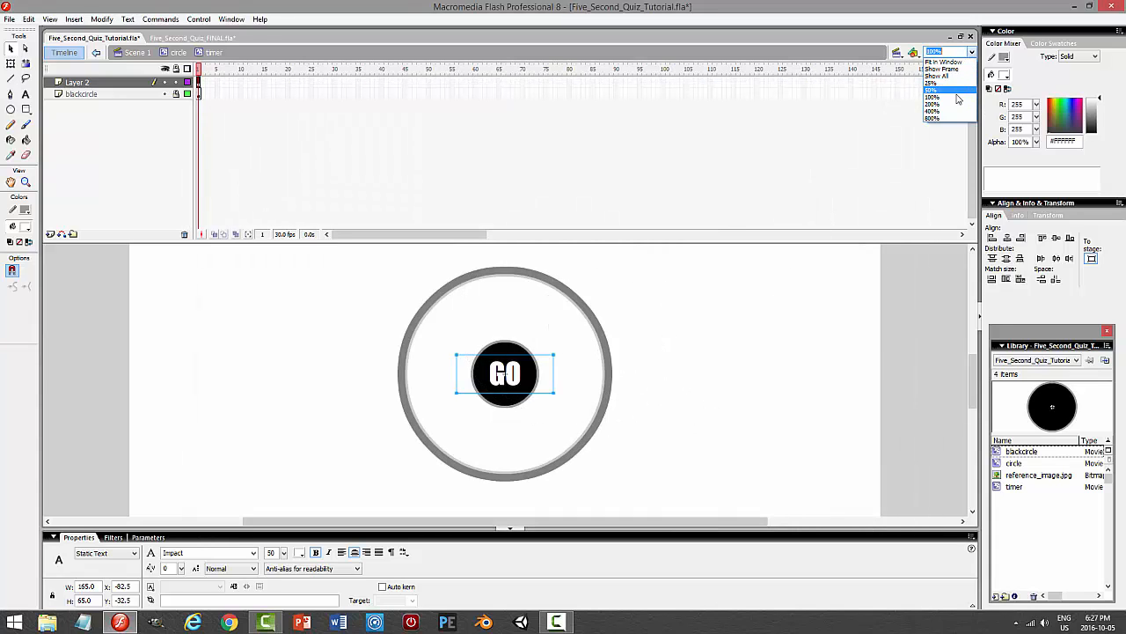
click(950, 113)
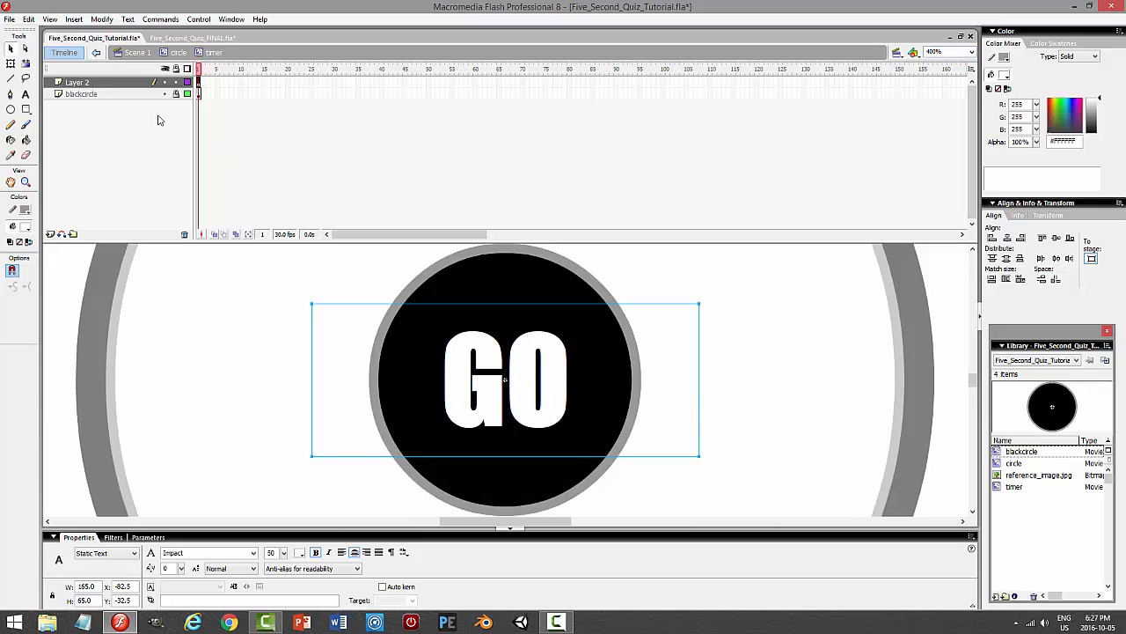
double_click(79, 82)
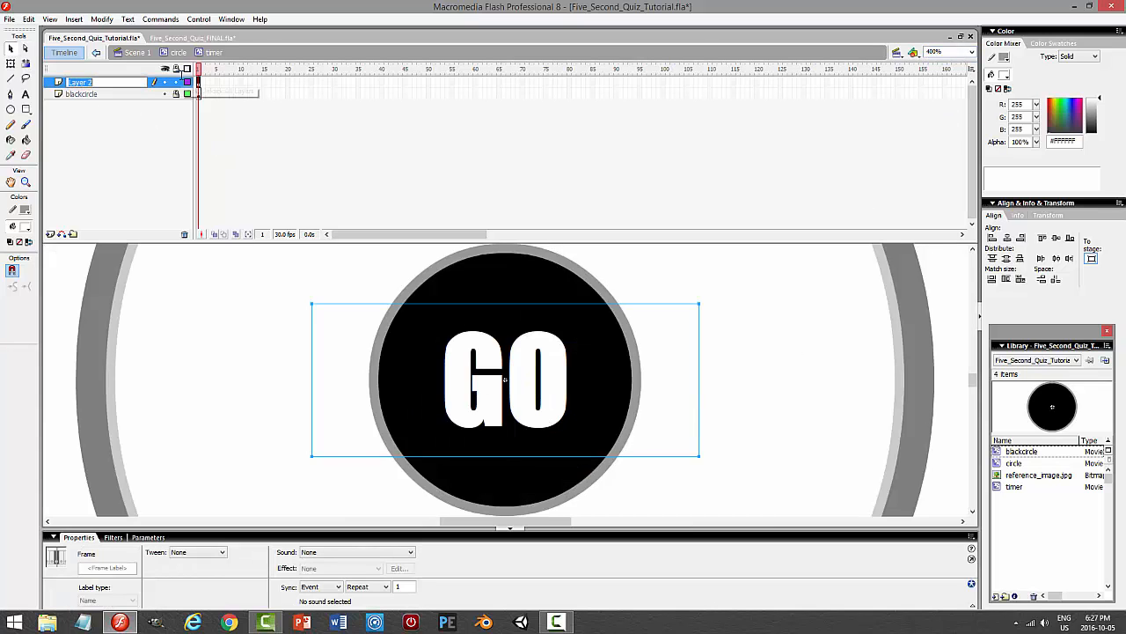
text(GO)
key(Return)
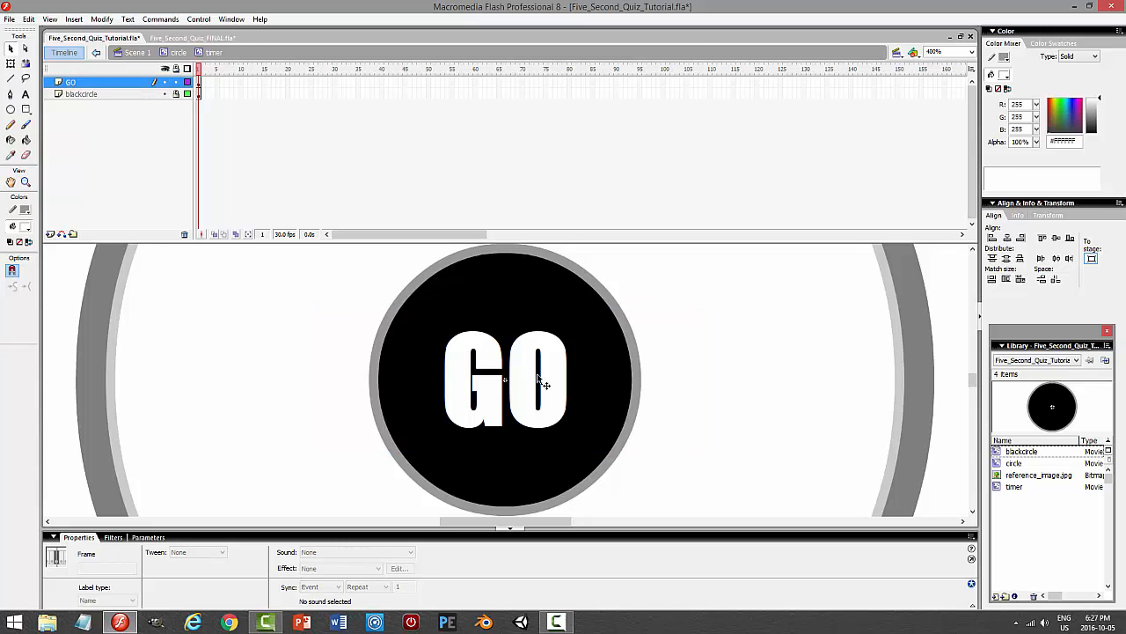
- Duplicate the GO text slightly below the original and set the copy's font size to 15
click(536, 374)
drag(527, 370, 528, 406)
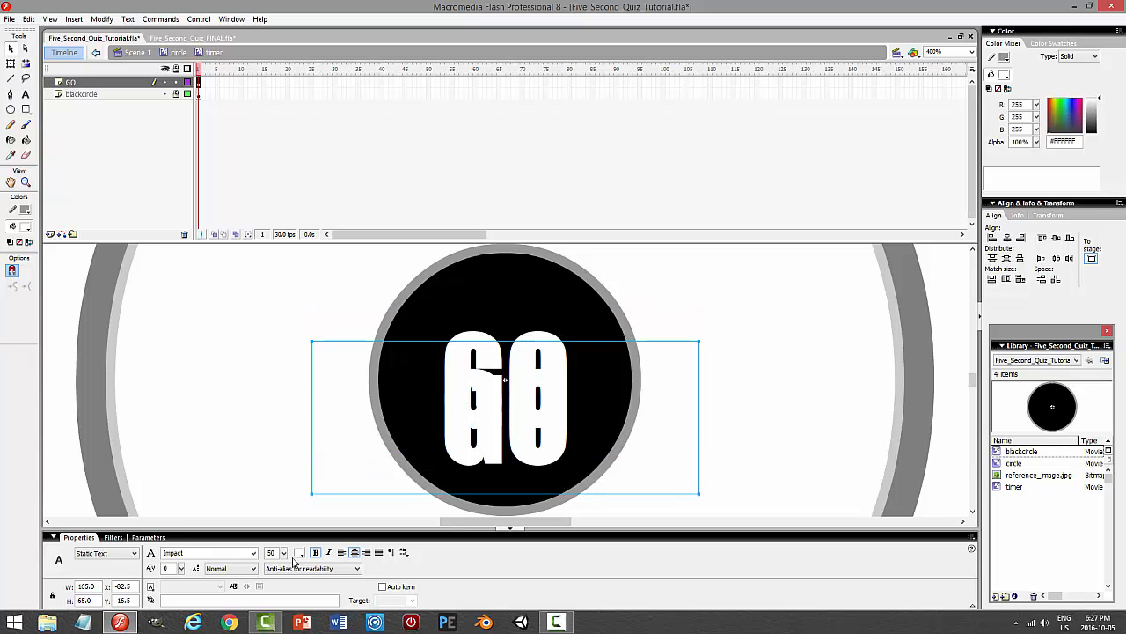
double_click(273, 553)
key(Return)
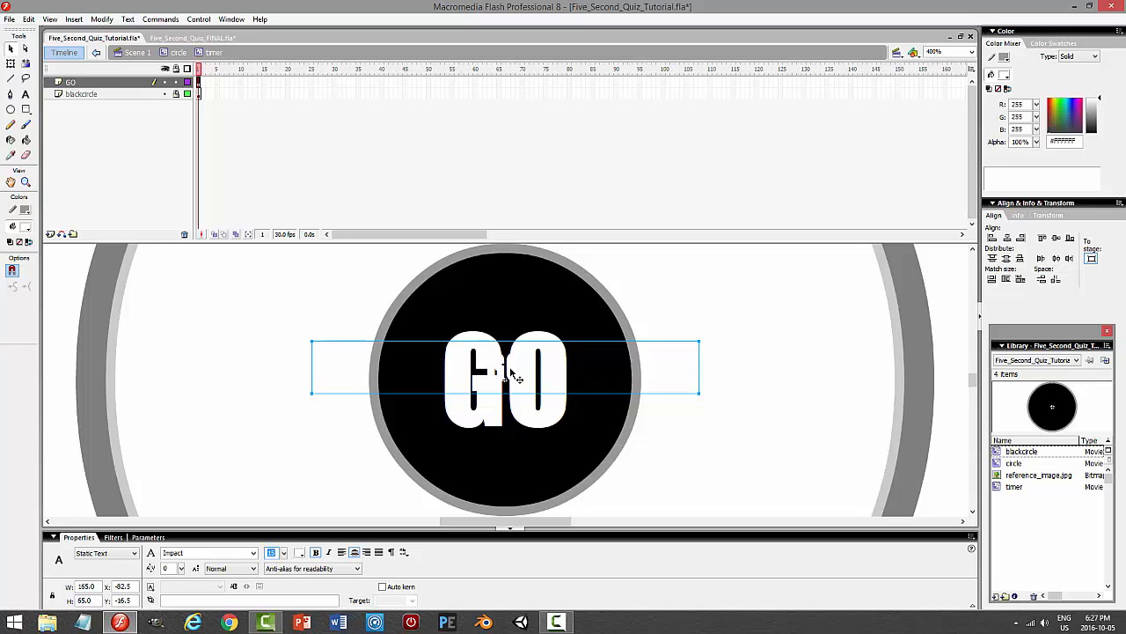
- Move the small GO copy down until it sits below the large GO text, inside the black circle
click(582, 377)
key(Down)
key(Down)
key(Down)
key(Down)
key(Down)
key(Down)
key(Down)
key(Down)
key(Down)
key(Down)
key(Down)
key(Down)
key(Down)
key(Down)
key(Down)
key(Down)
key(Down)
key(Down)
key(Down)
key(Down)
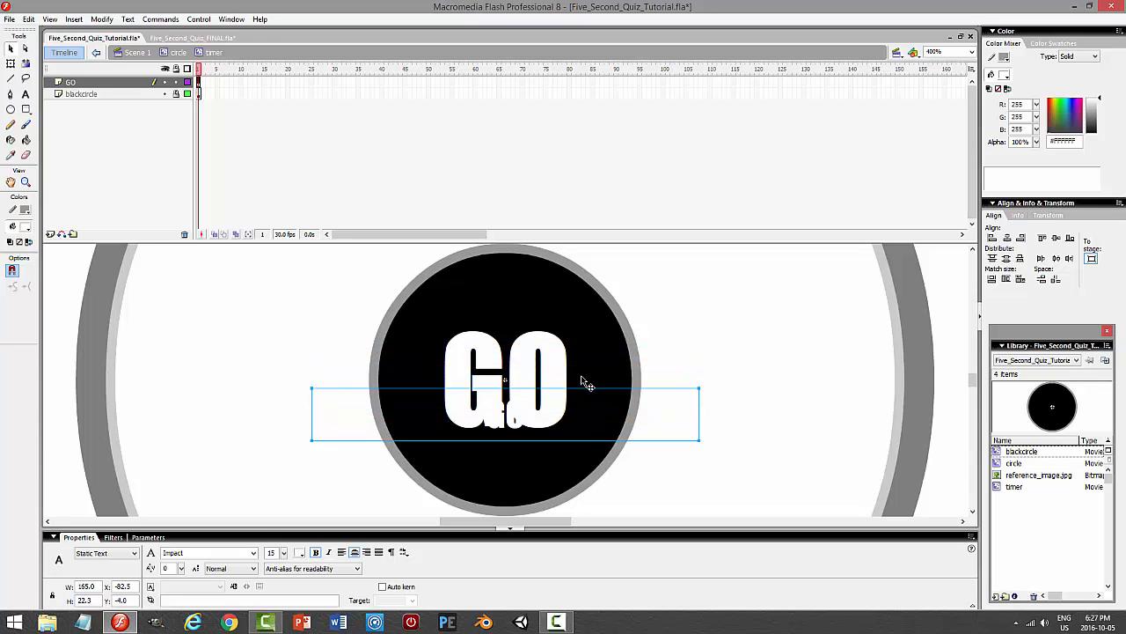
key(Down)
key(Down)
key(Down)
key(Down)
key(Down)
key(Down)
key(Down)
key(Down)
key(Down)
key(Down)
key(Down)
key(Down)
key(Down)
key(Down)
key(Down)
key(Down)
key(Down)
key(Down)
key(Down)
key(Down)
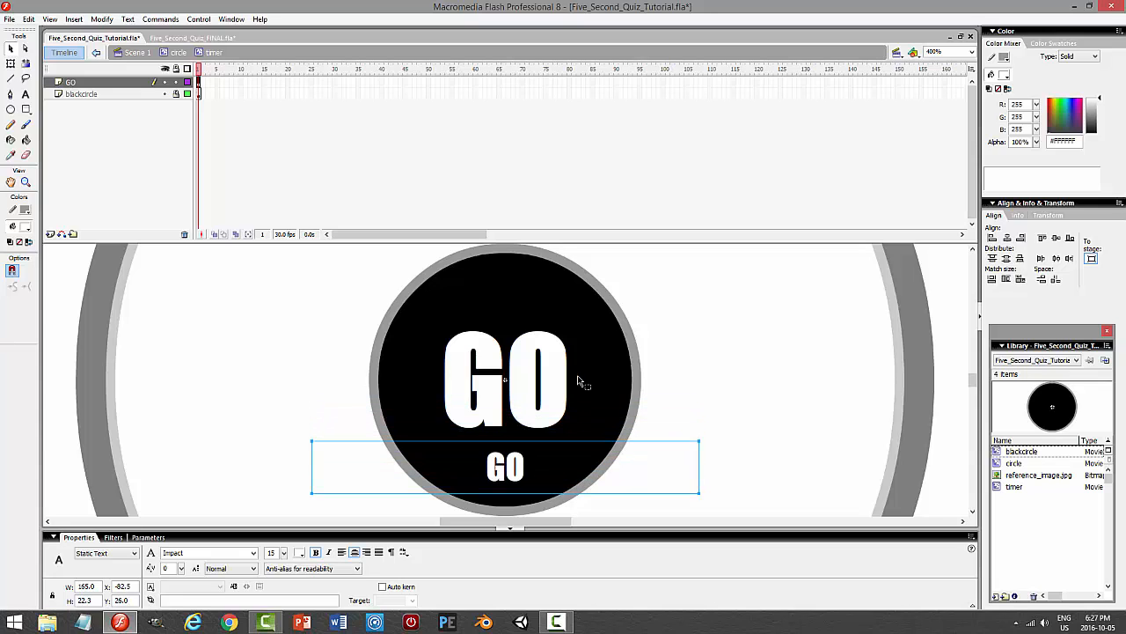
- Replace the small copy's wording with Click to Play
click(26, 95)
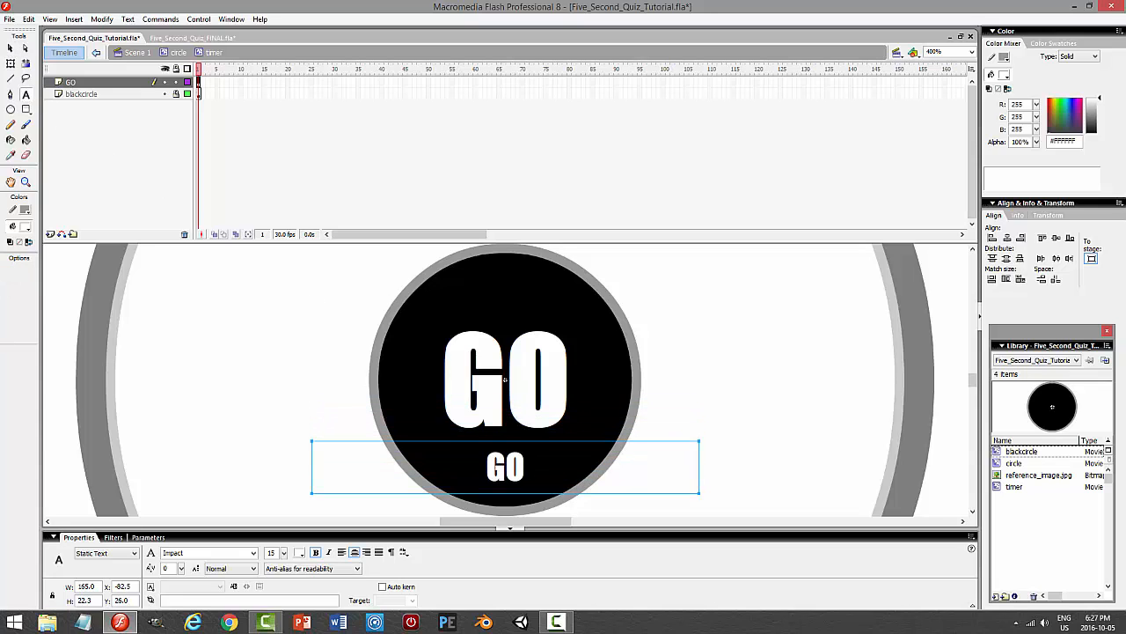
drag(528, 467, 436, 467)
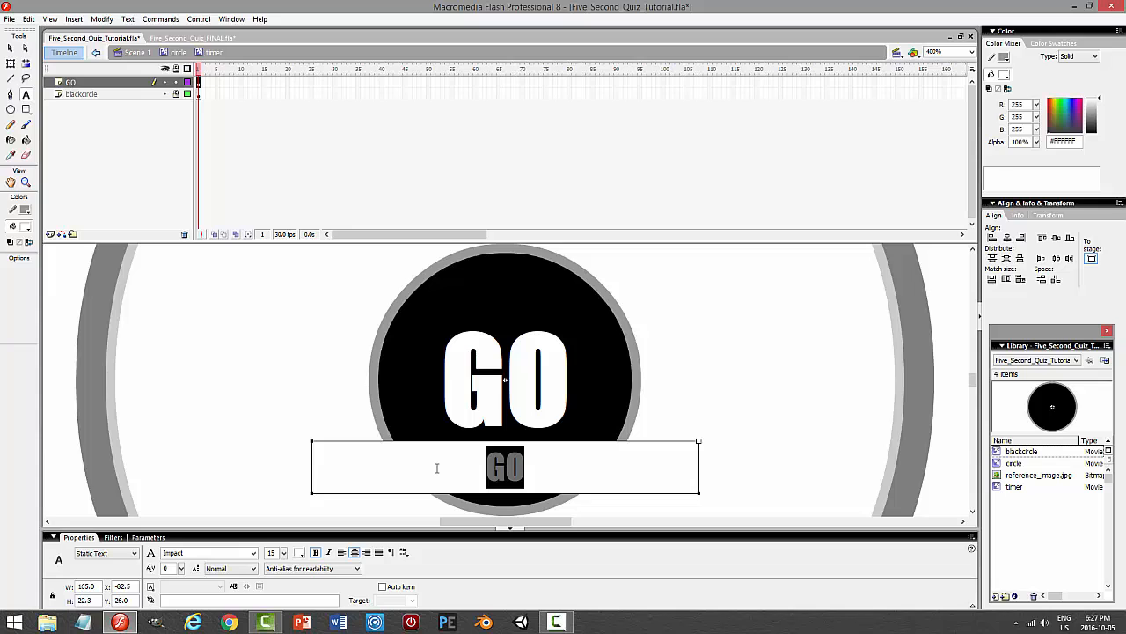
text(Click to Play)
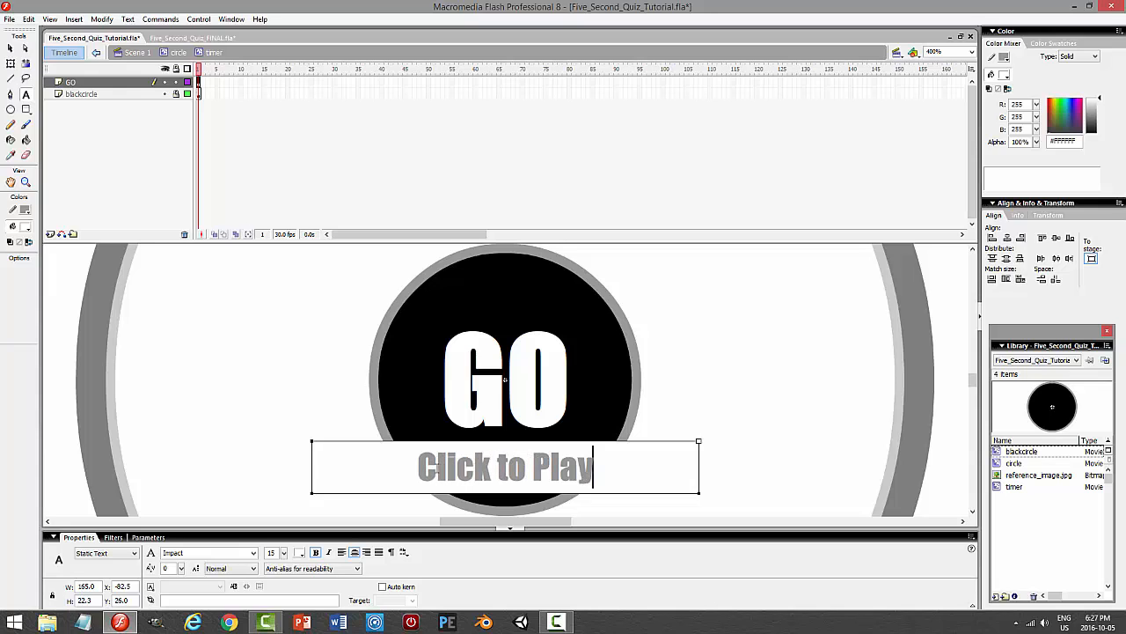
click(10, 49)
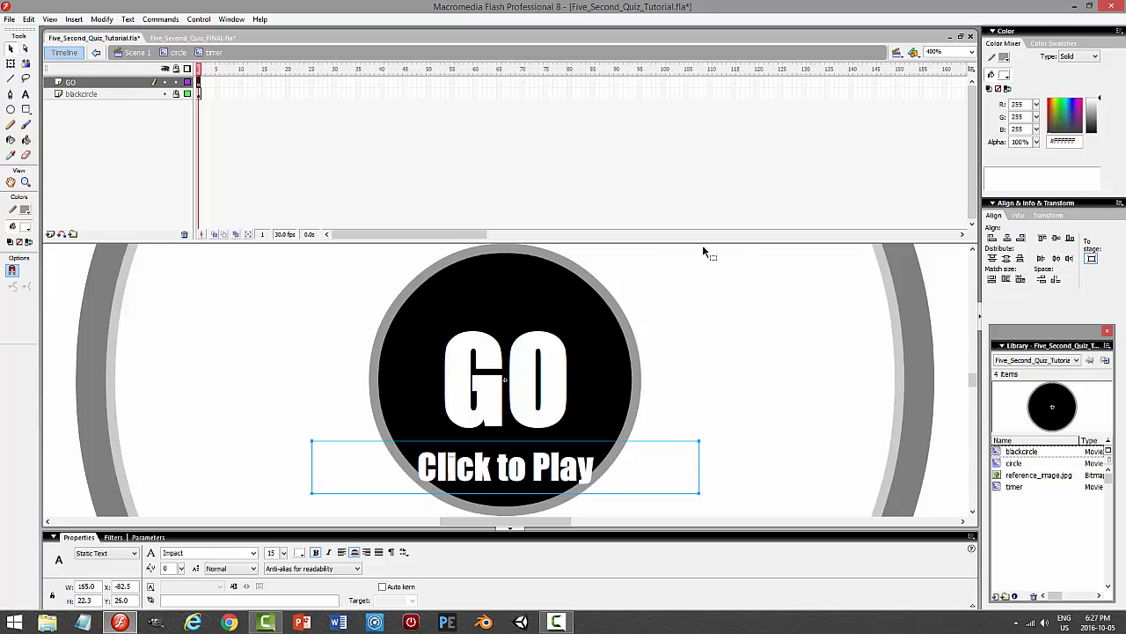
- Move the Click to Play text slightly up towards GO and set its font size to 12
drag(642, 479, 641, 473)
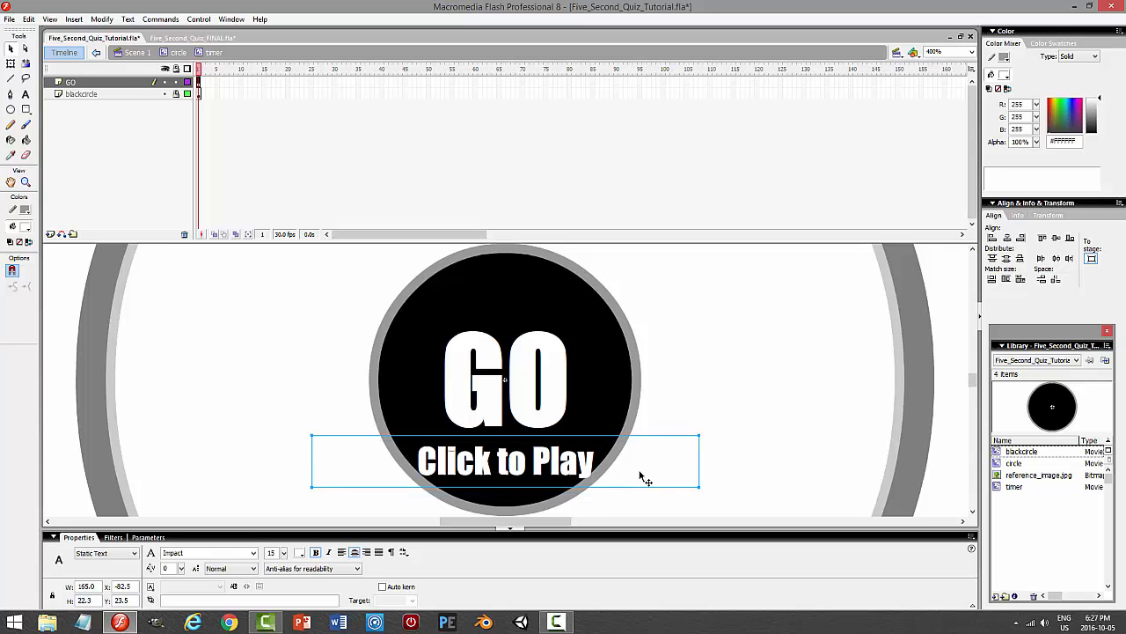
key(shift+Up)
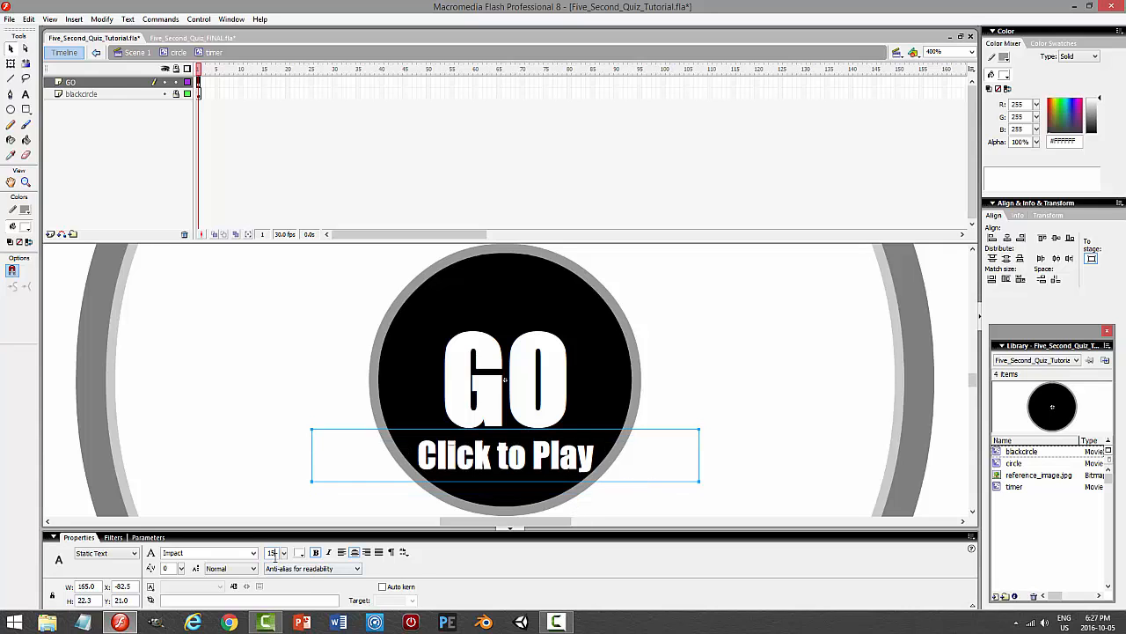
key(Return)
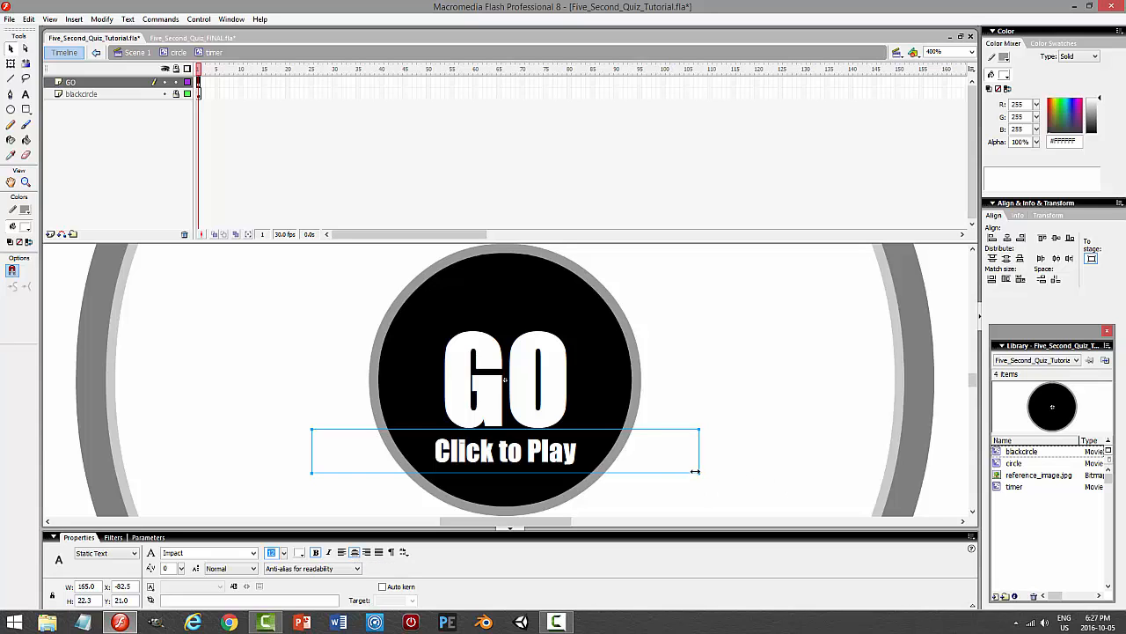
- Narrow the Click to Play text box to about 74.5 wide and centre it vertically and horizontally on the stage
drag(695, 471, 487, 479)
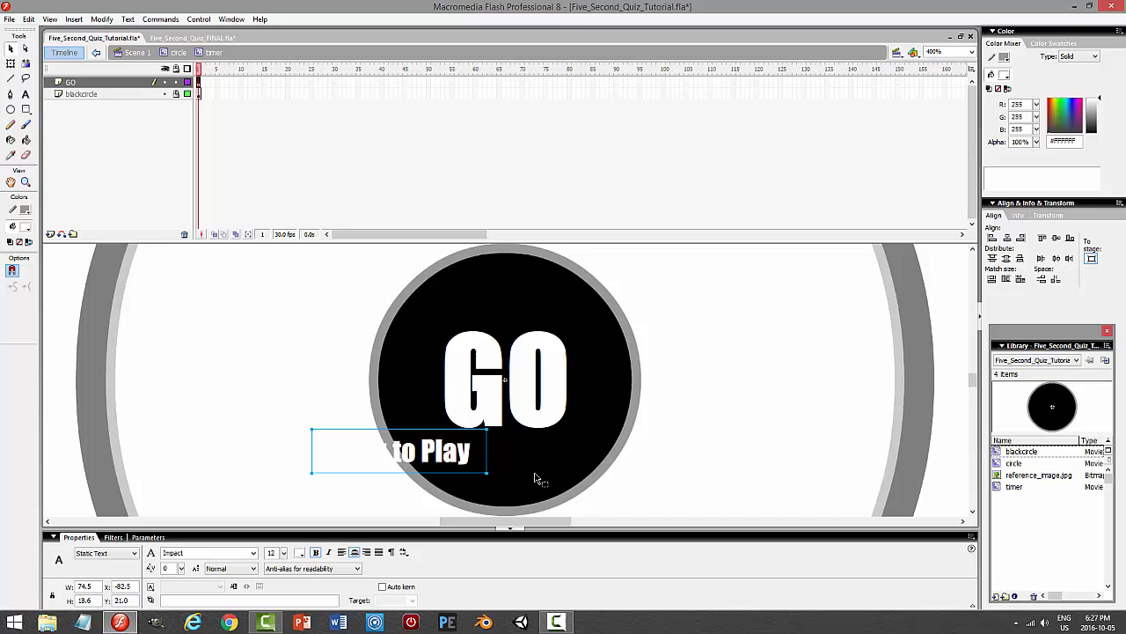
click(1057, 239)
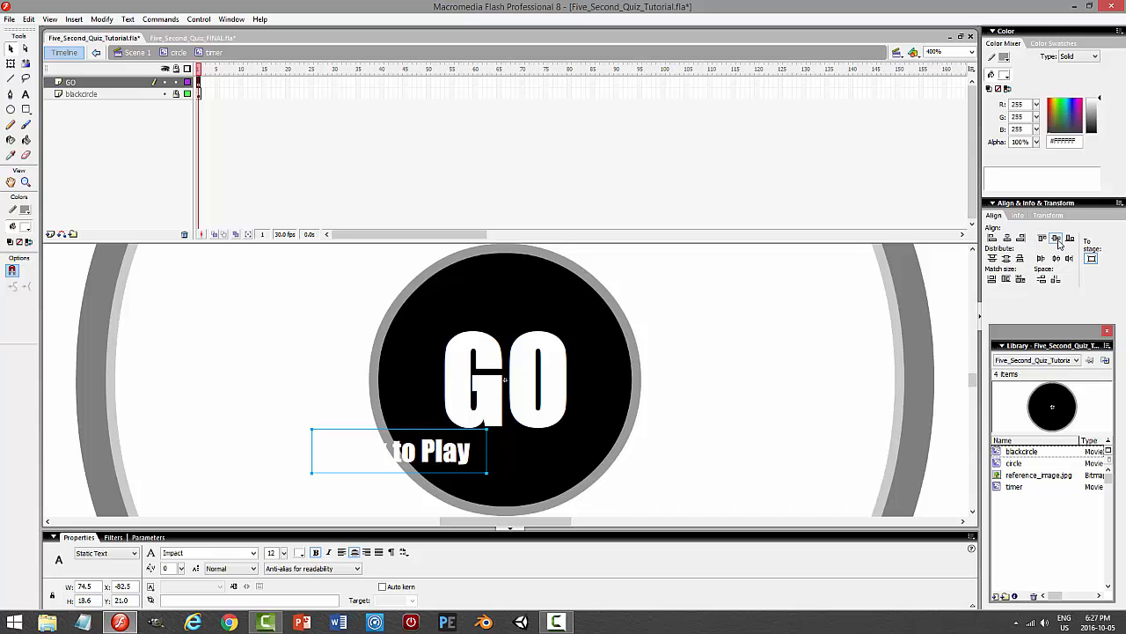
click(1008, 238)
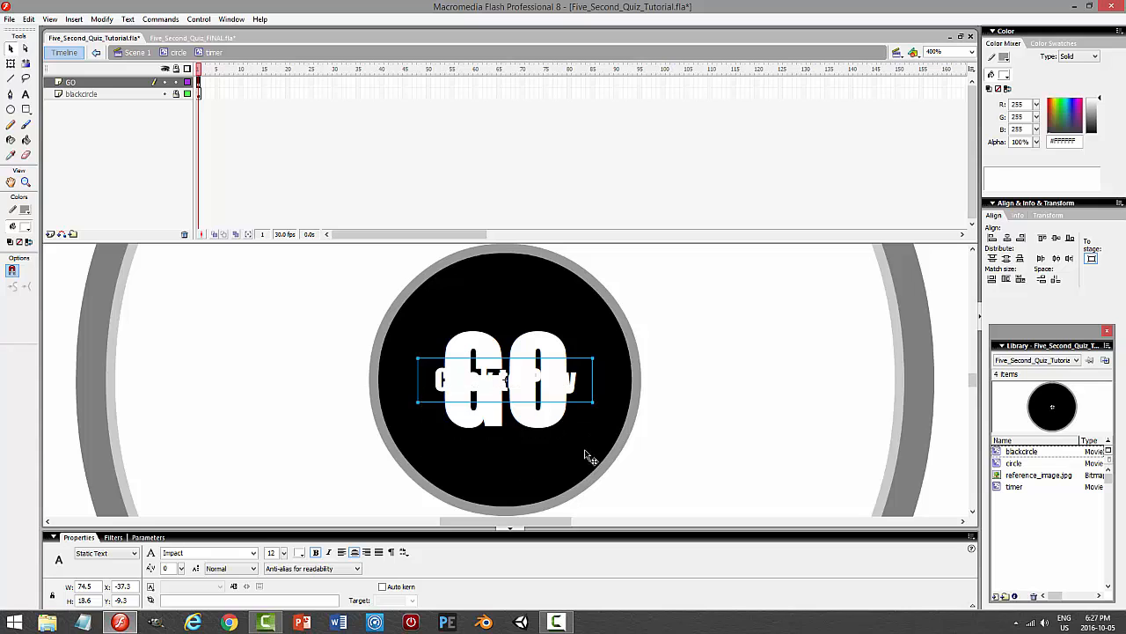
- Move the Click to Play text back below GO, keeping it horizontally centred, and nudge it up close to the letters
drag(588, 456, 587, 457)
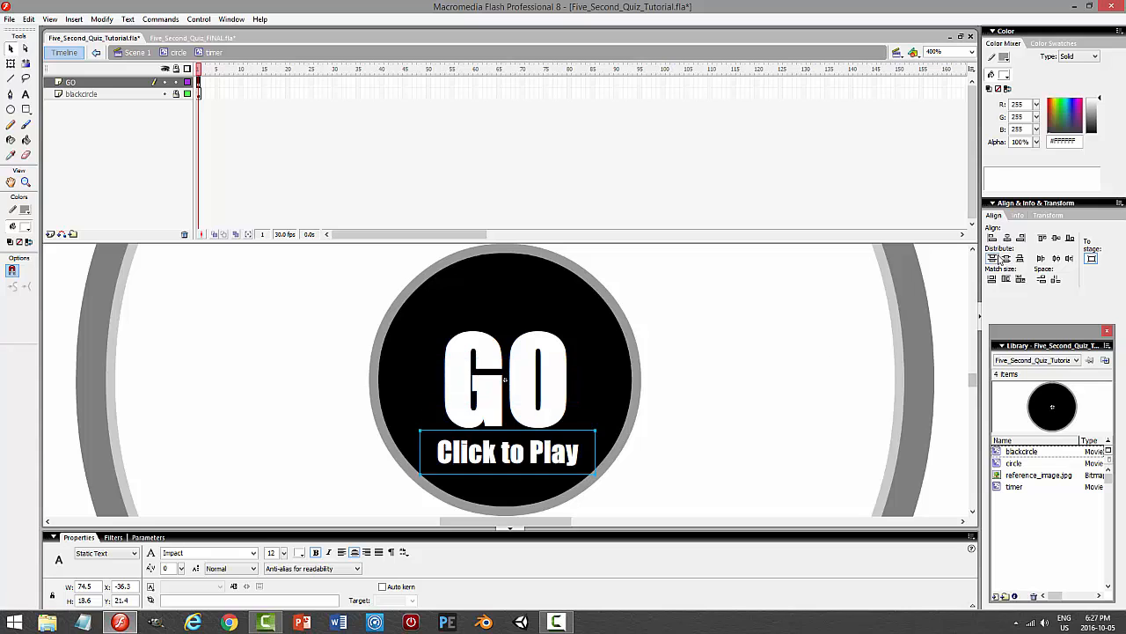
click(764, 410)
click(551, 452)
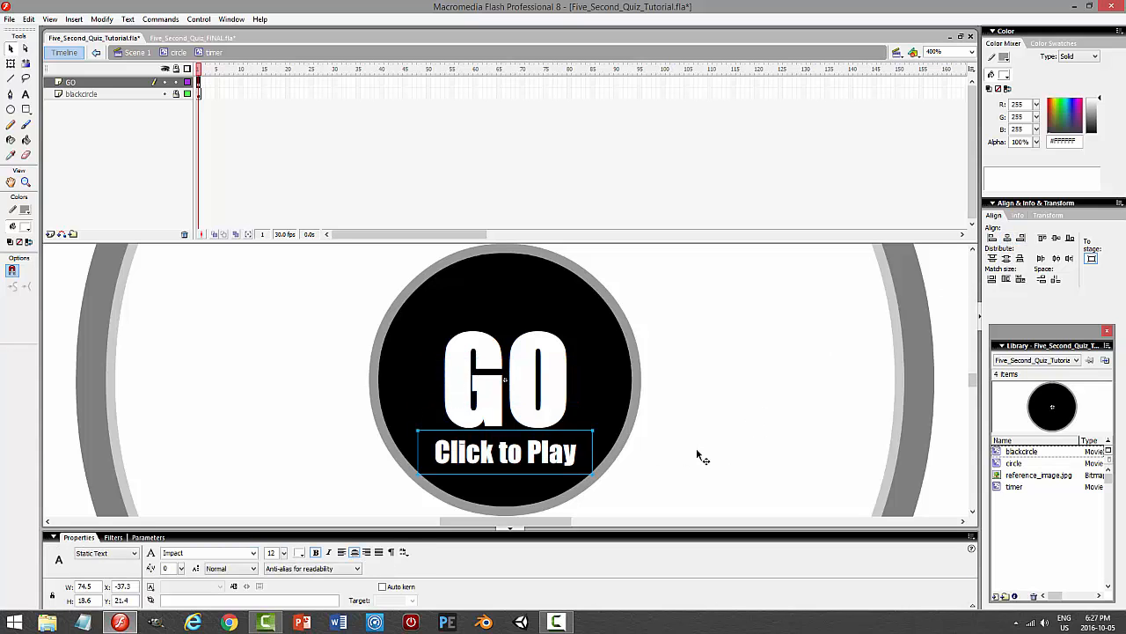
key(Up)
key(Up)
click(721, 432)
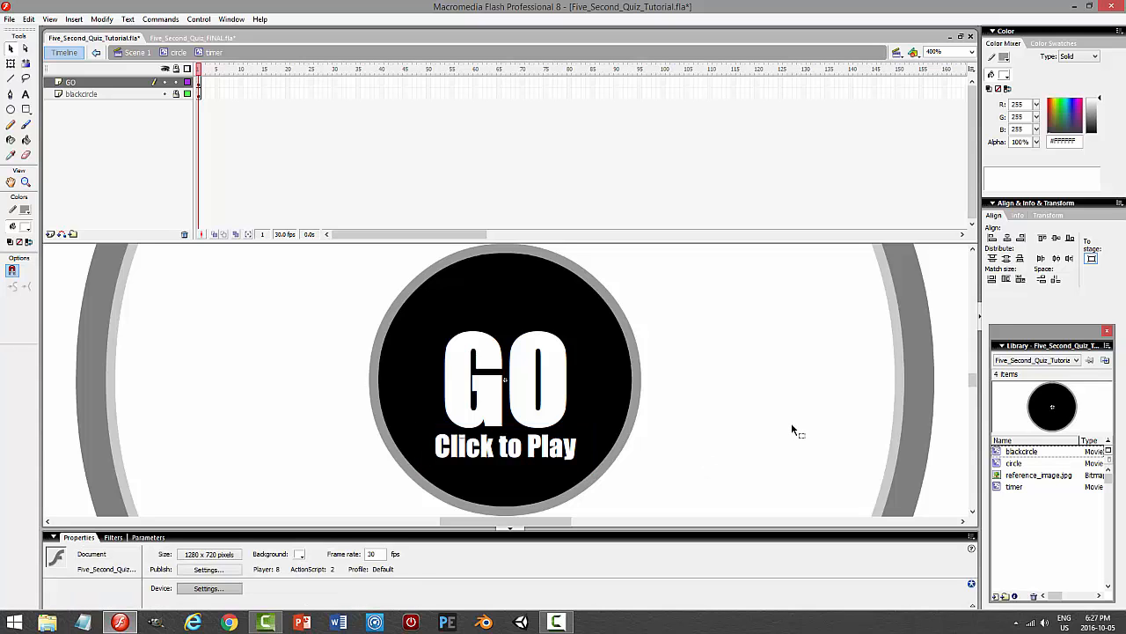
- Nudge the Click to Play text slightly down, testing the movie before and after the adjustment
key(ctrl+Return)
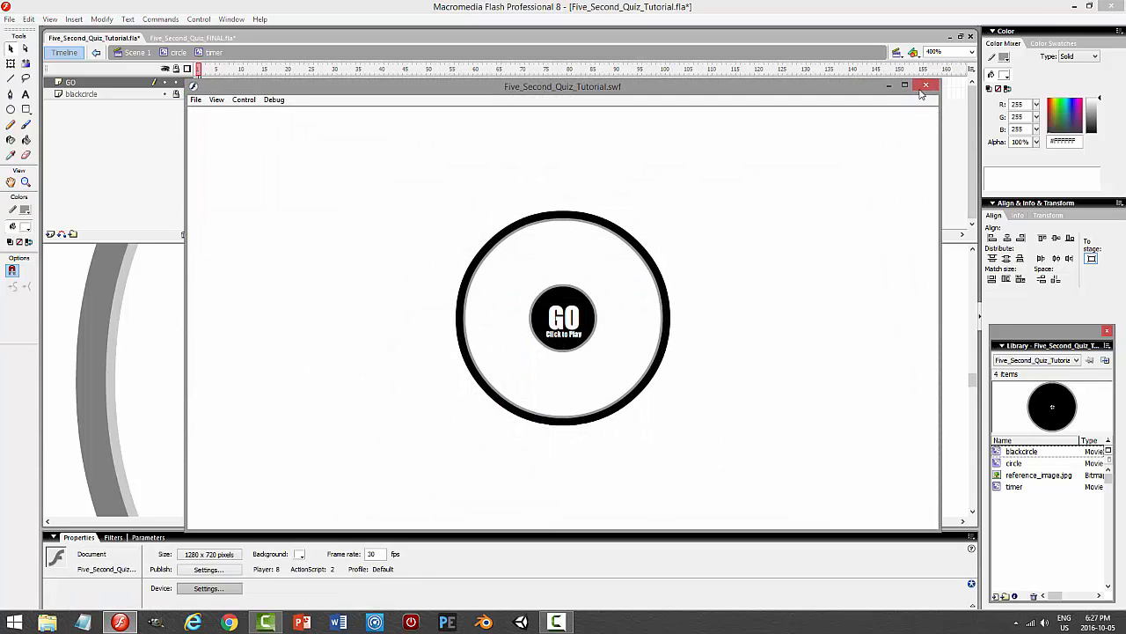
click(923, 88)
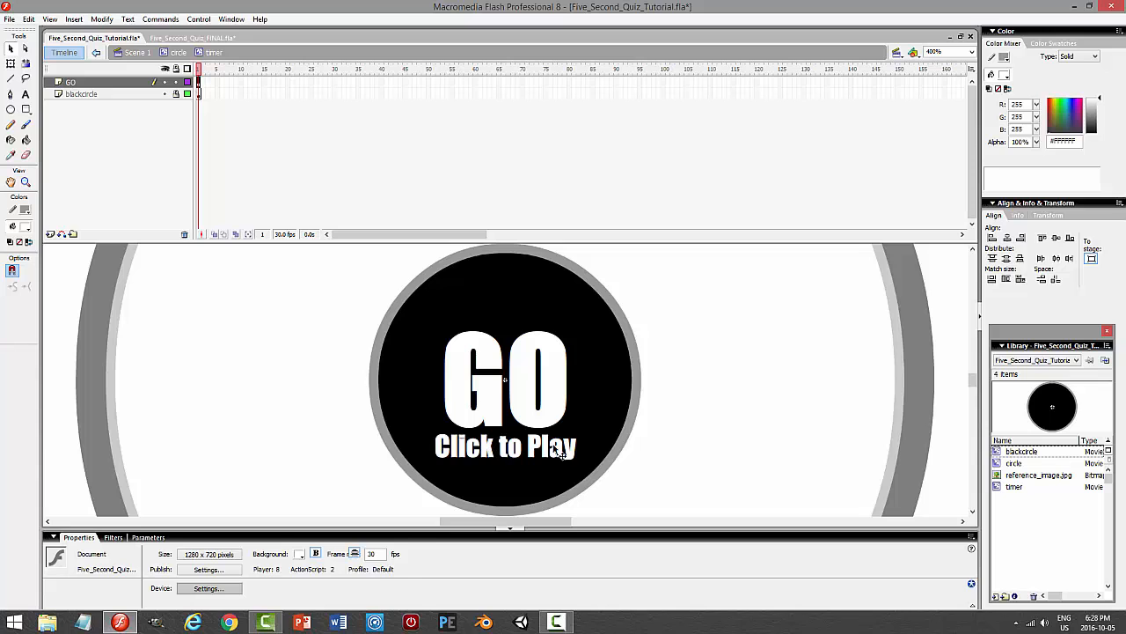
click(499, 449)
key(Down)
key(Down)
key(ctrl+Return)
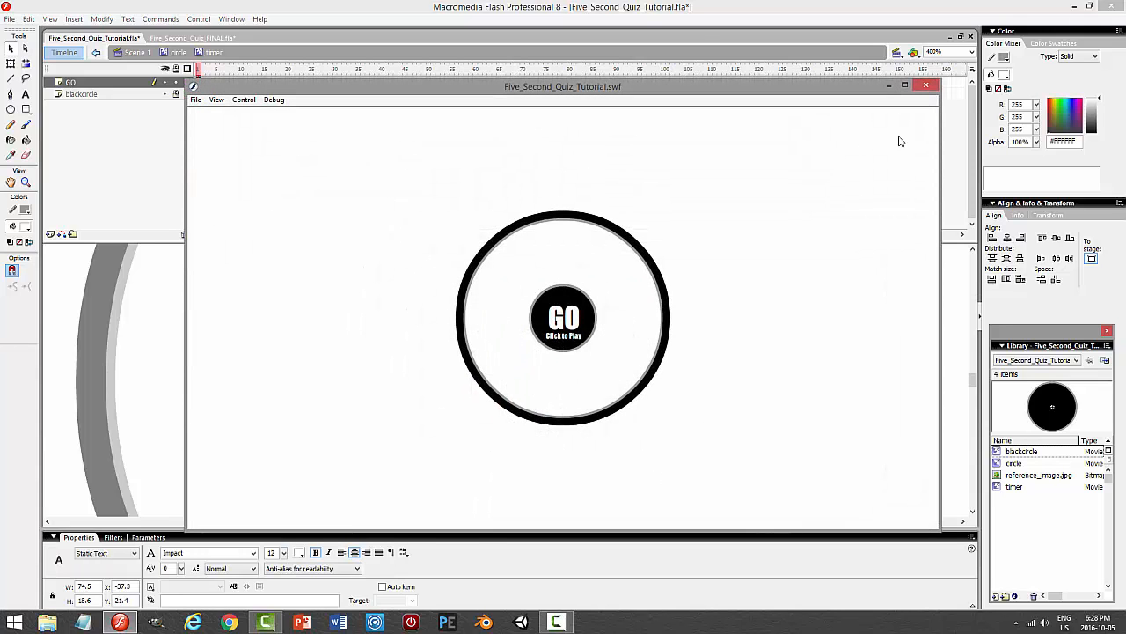
click(926, 86)
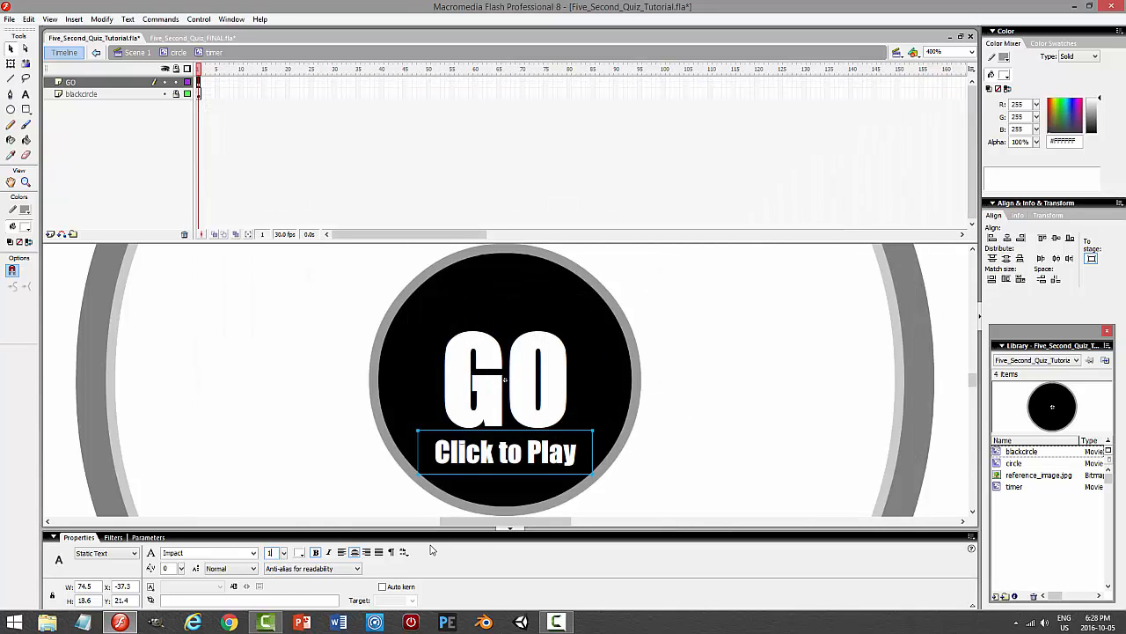
- Set the Click to Play text's font size to 10 and test the movie, closing the preview when done
key(Return)
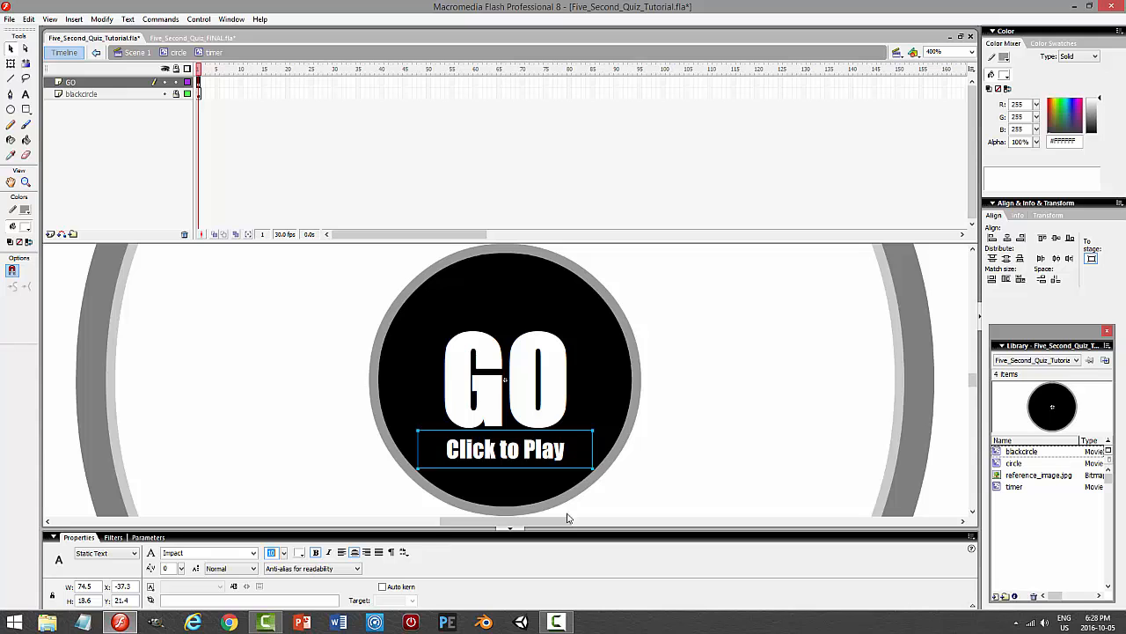
click(749, 433)
click(525, 462)
key(ctrl+Return)
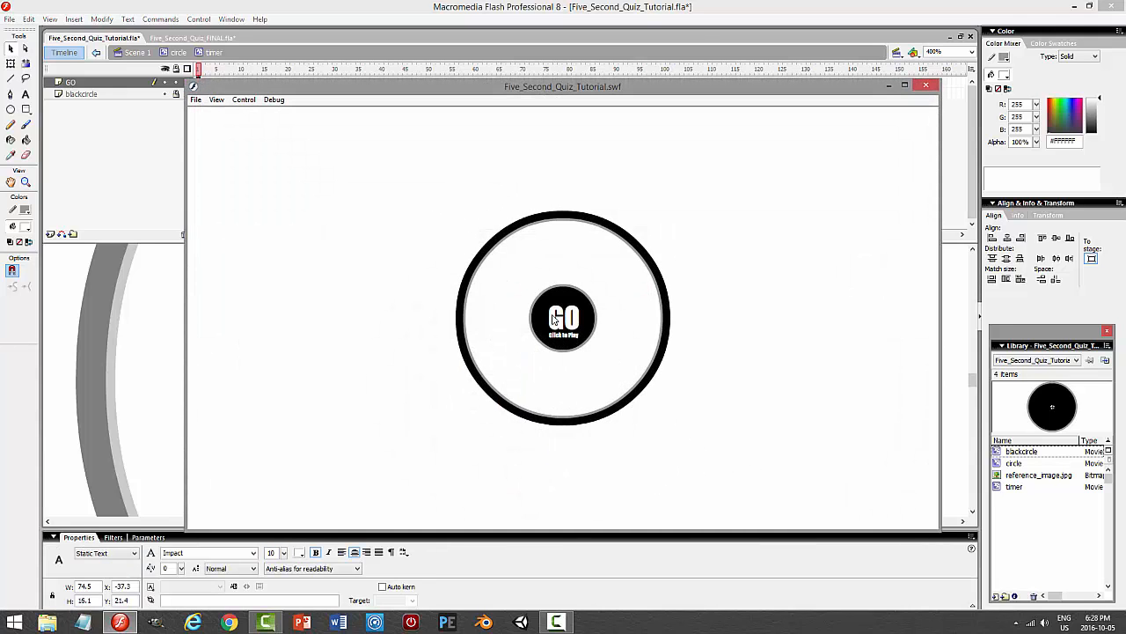
click(925, 86)
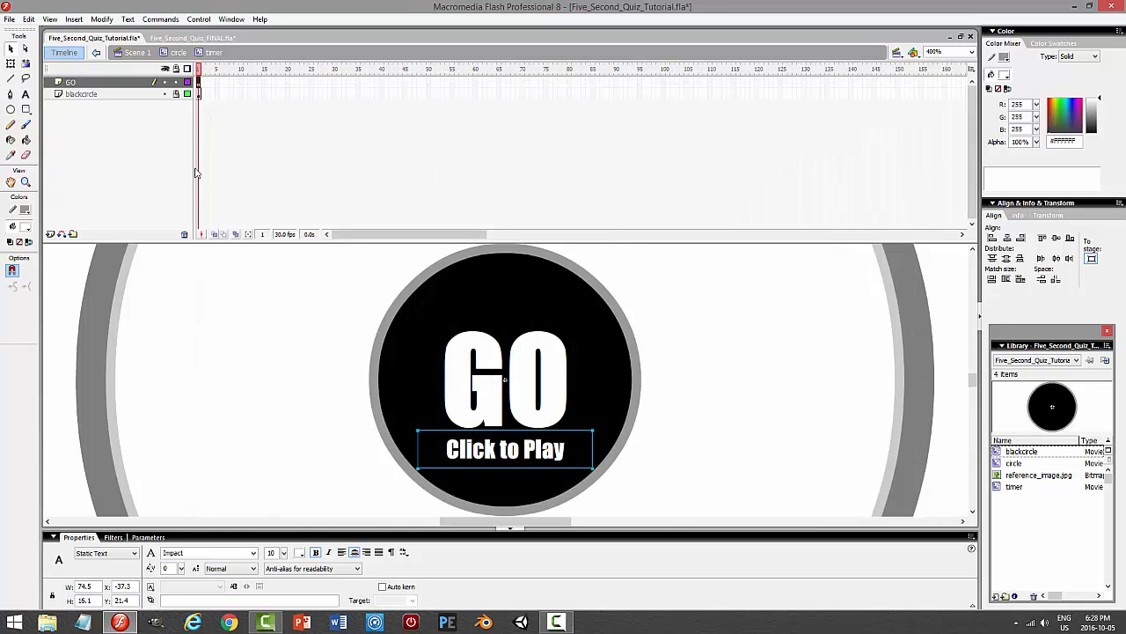
- Lock the GO layer and save the file
click(174, 82)
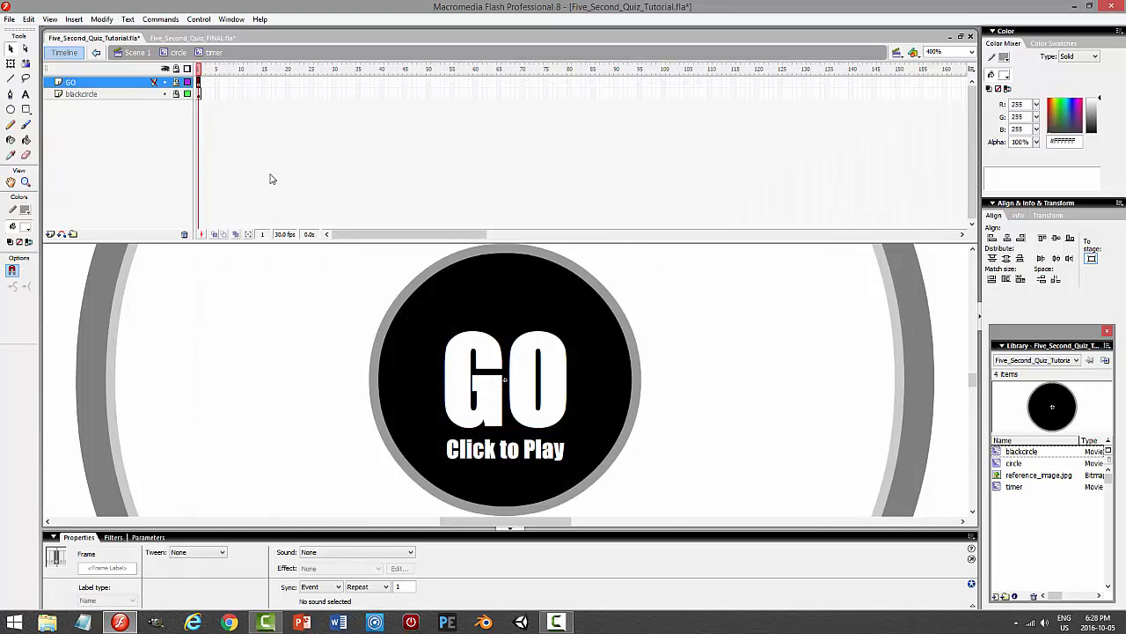
key(ctrl+s)
- Examine the layer setup of the circular timer and circle clips in Five_Second_Quiz_FINAL.fla, and return to the tutorial file
click(179, 41)
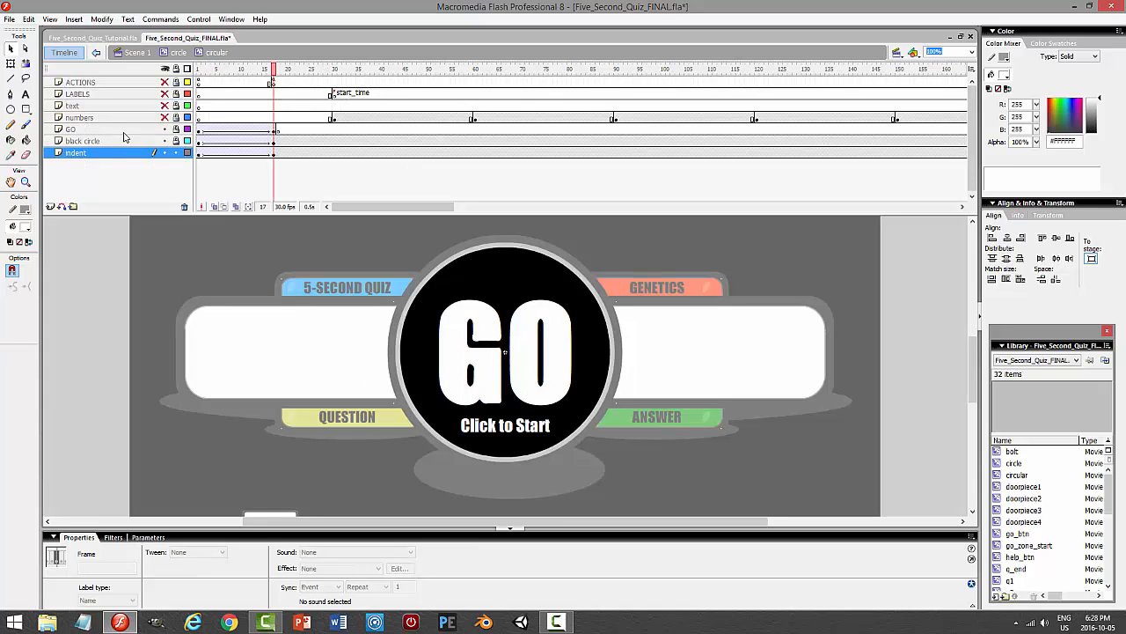
drag(164, 129, 167, 82)
double_click(581, 348)
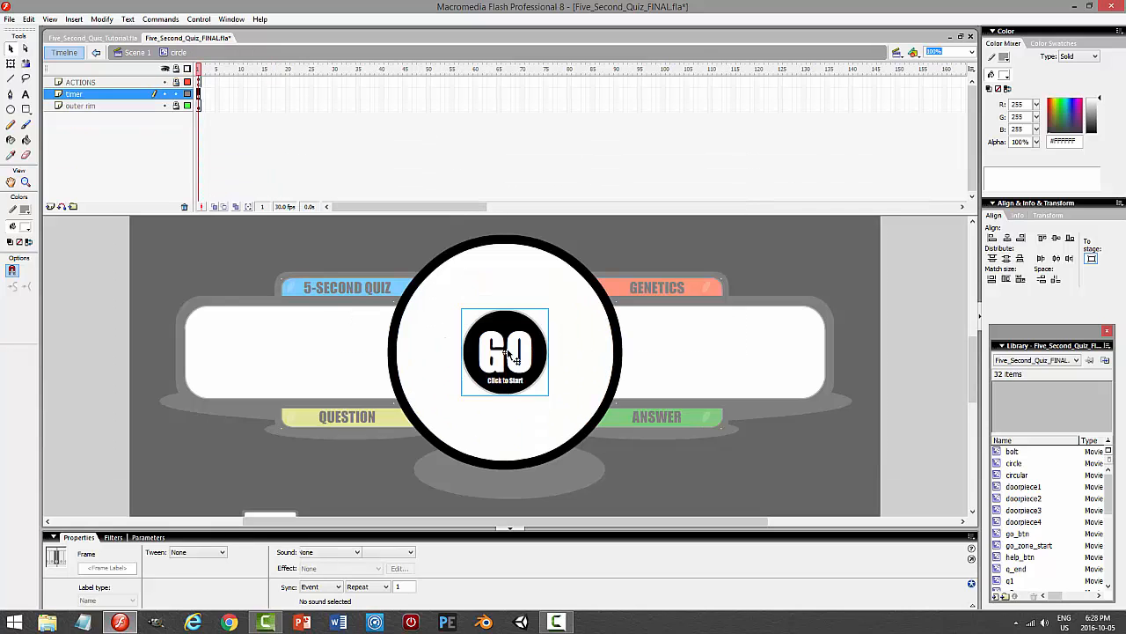
click(508, 351)
click(105, 39)
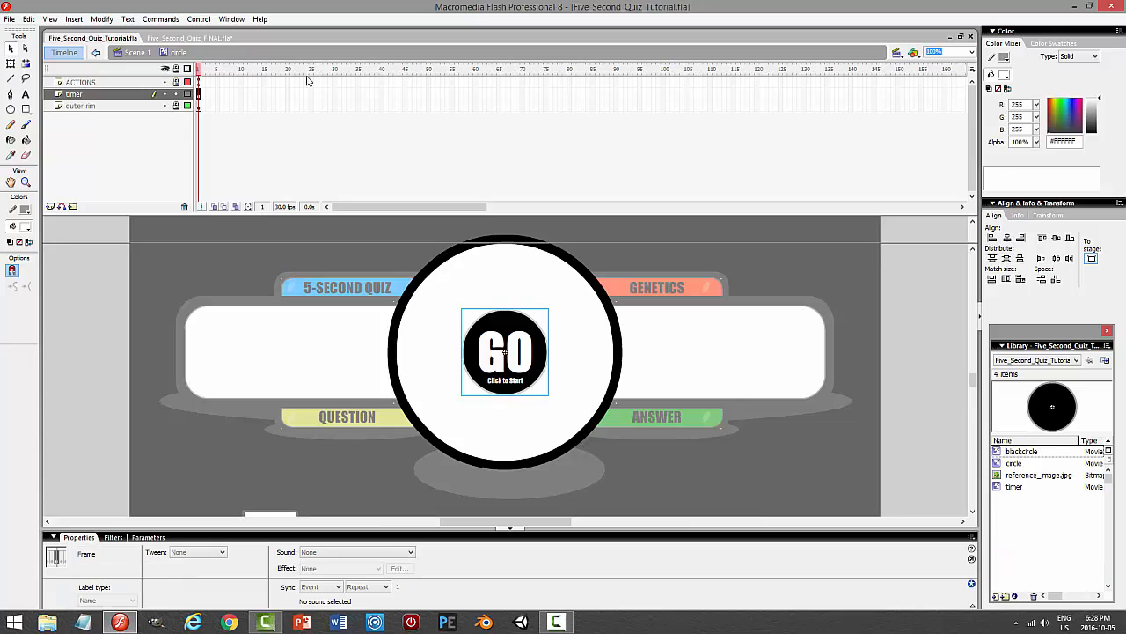
- Add a new layer above GO in the timer clip and name it ACTIONS
click(50, 234)
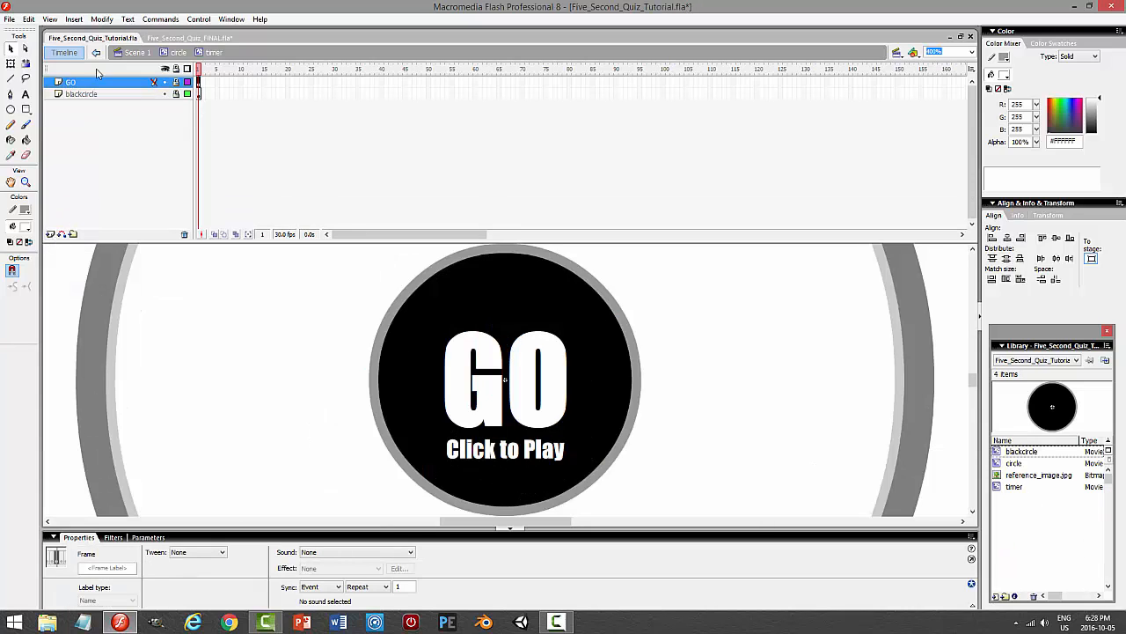
double_click(103, 82)
text(Ac)
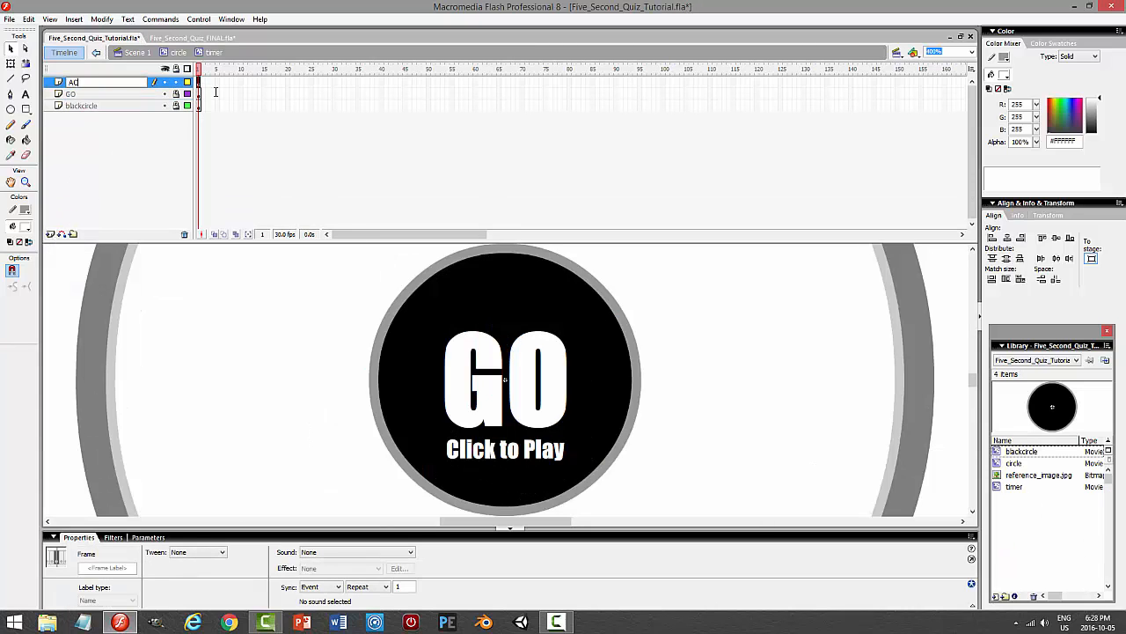
key(Return)
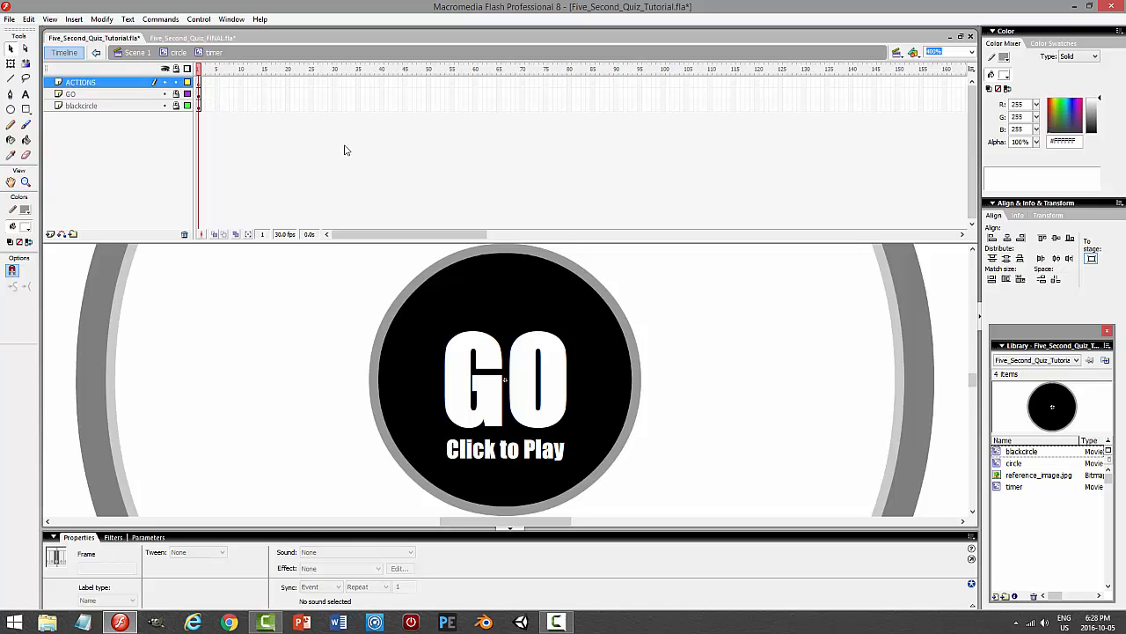
- Add a stop(); script to frame 1 of the ACTIONS layer in the timer clip
key(F9)
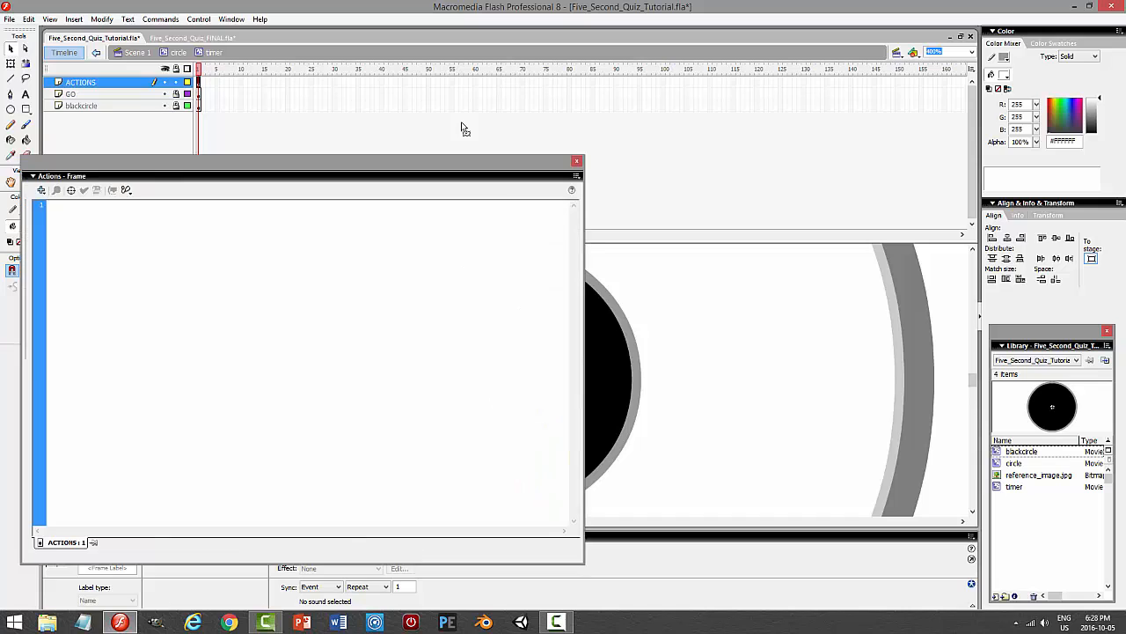
text(stop();)
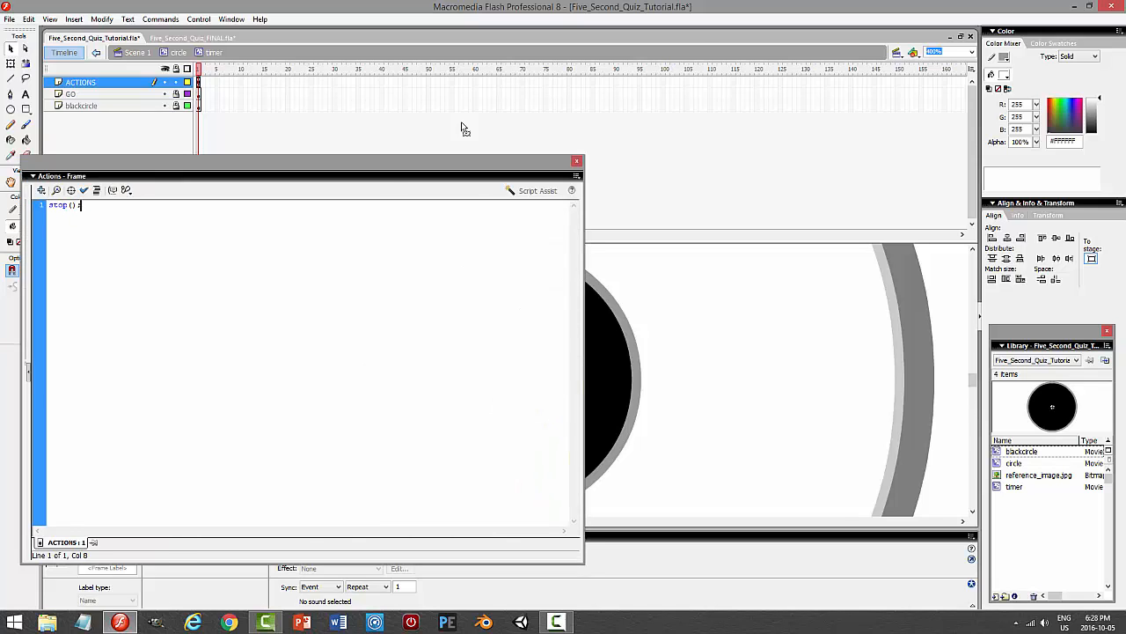
key(F9)
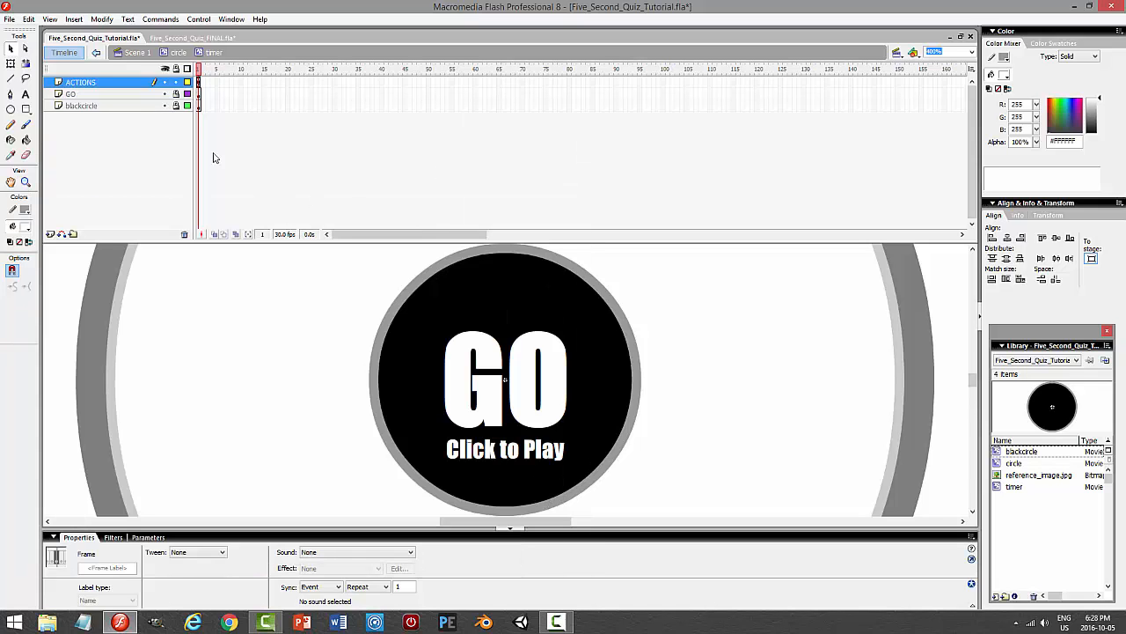
- Examine frame 17 of the ACTIONS layer in the circular timer clip of Five_Second_Quiz_FINAL.fla, and return to the tutorial file
click(188, 38)
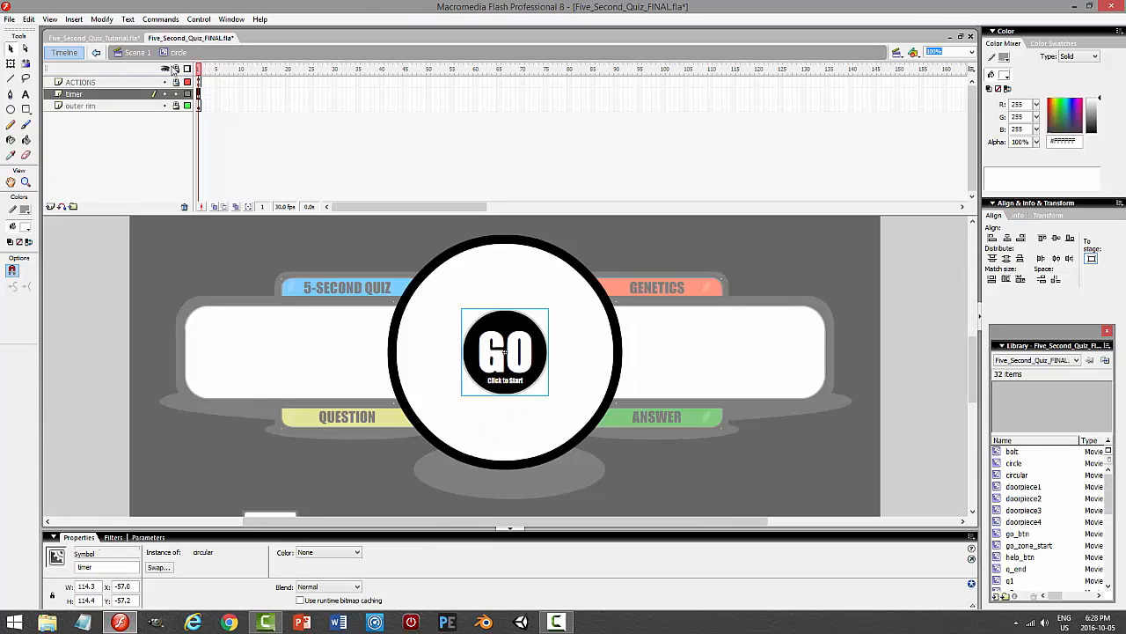
drag(513, 368, 484, 302)
double_click(486, 303)
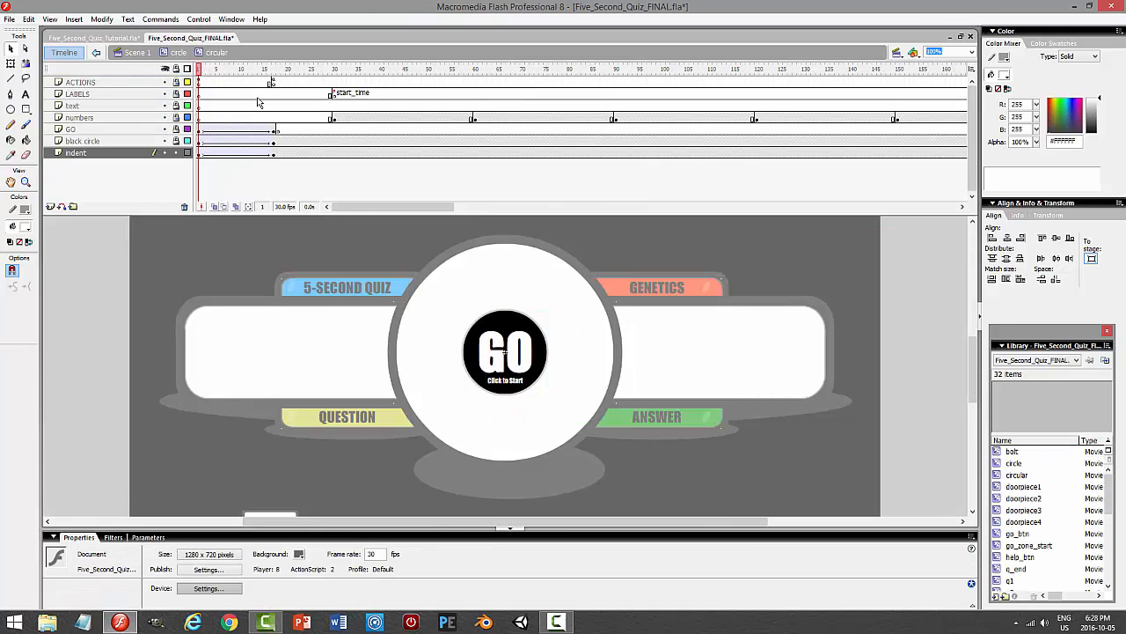
click(272, 82)
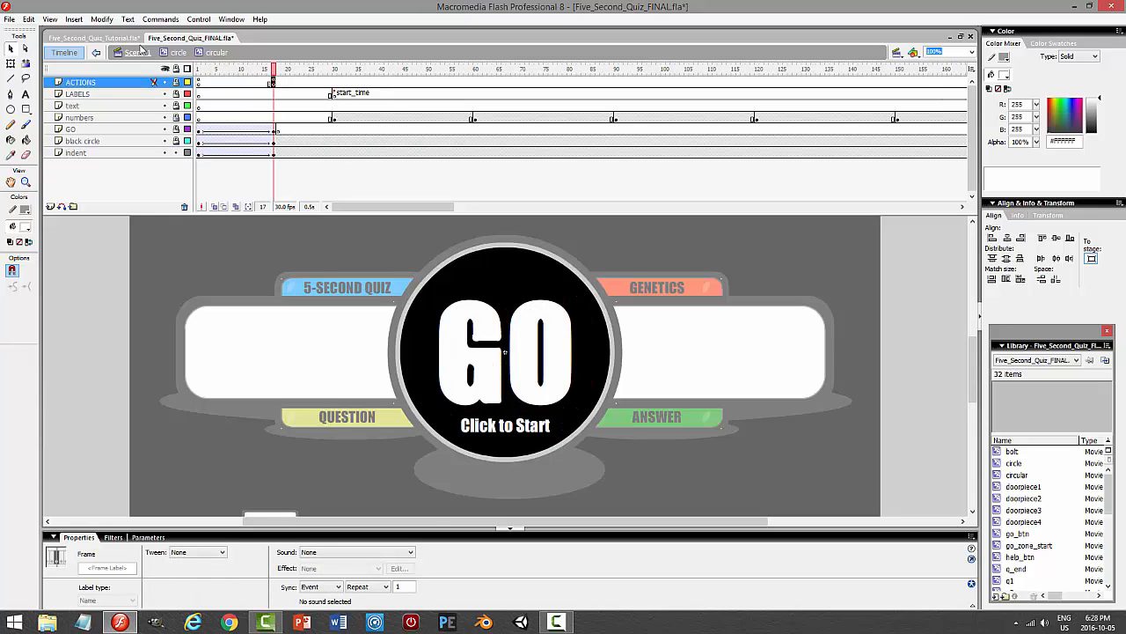
click(119, 39)
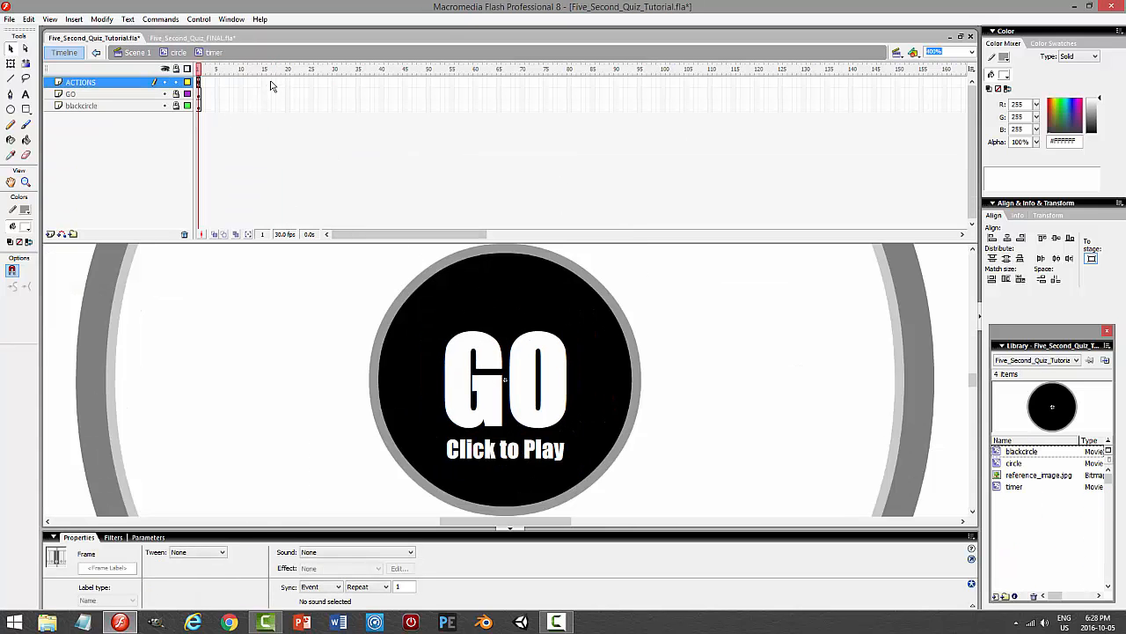
- Extend the ACTIONS, GO and blackcircle layers to frame 17 and insert a keyframe on ACTIONS at frame 17
drag(274, 83, 279, 113)
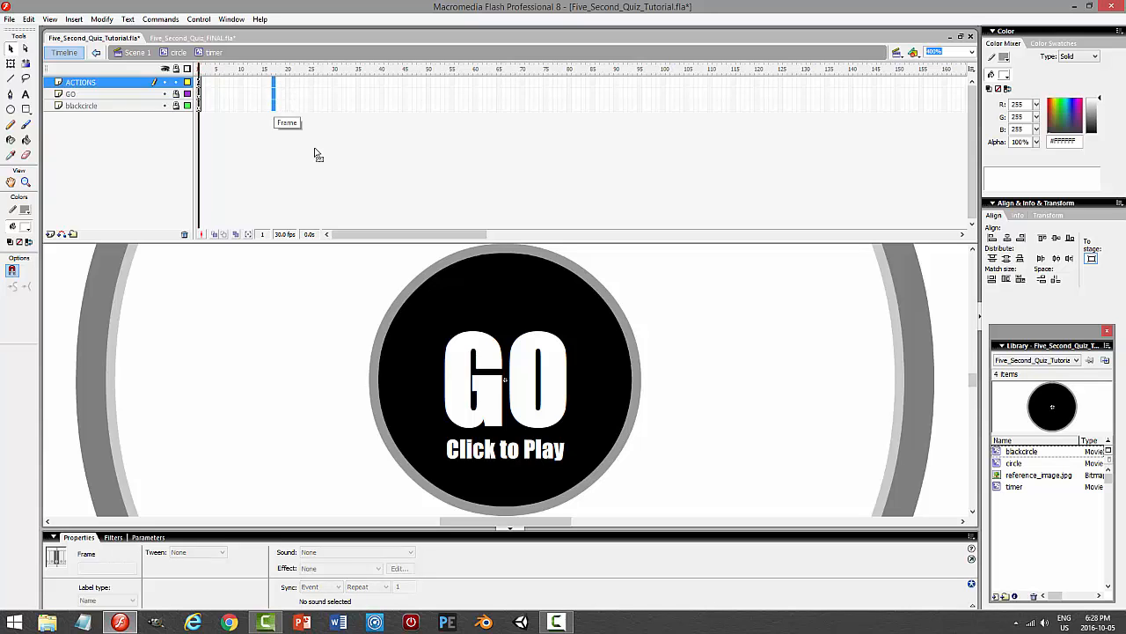
key(F5)
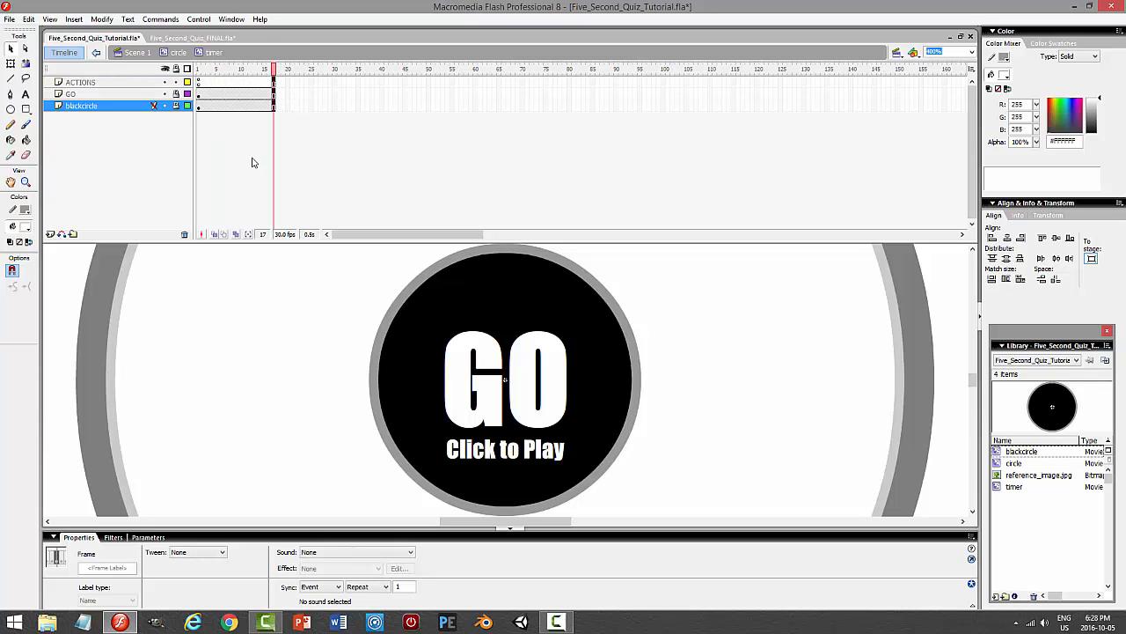
click(198, 82)
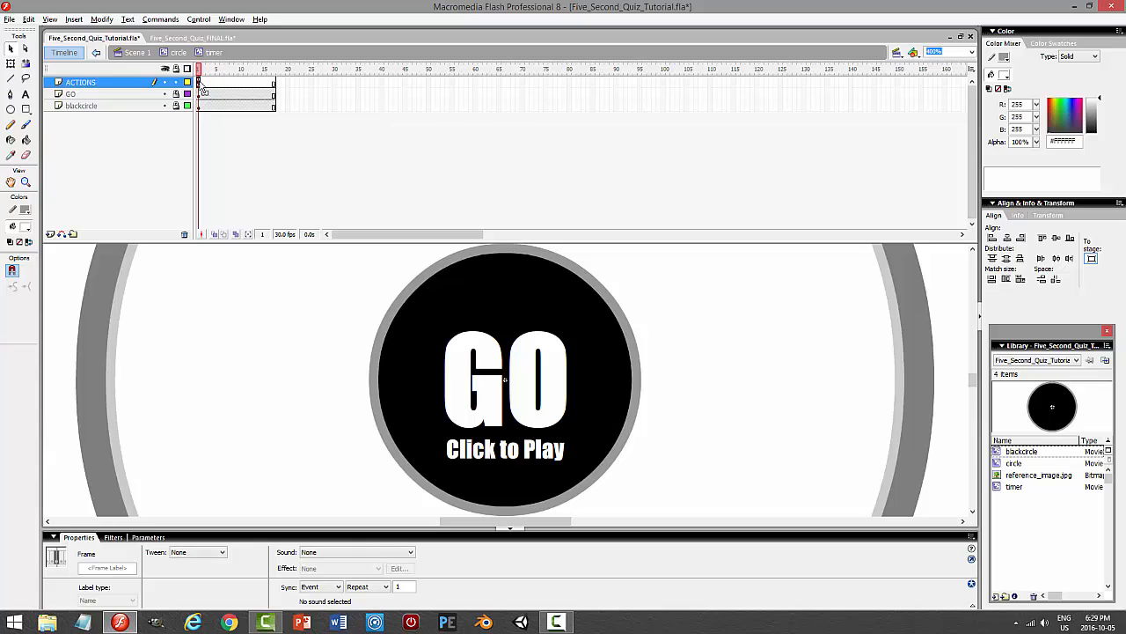
key(Return)
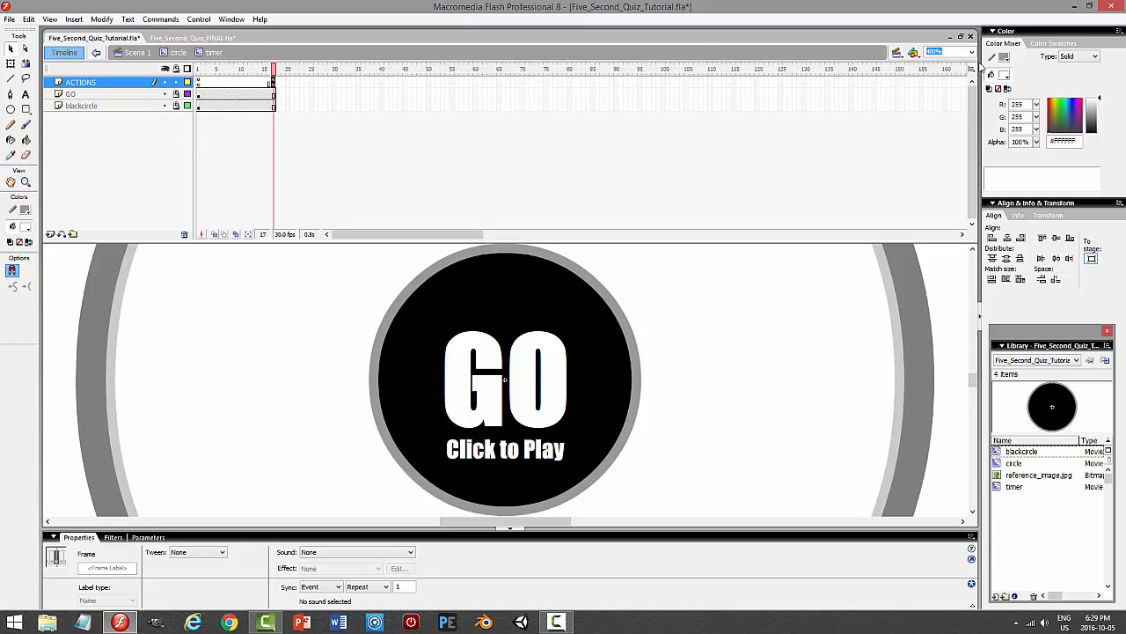
- Unlock the GO and blackcircle layers and insert keyframes at frame 17 on both
click(971, 52)
click(936, 78)
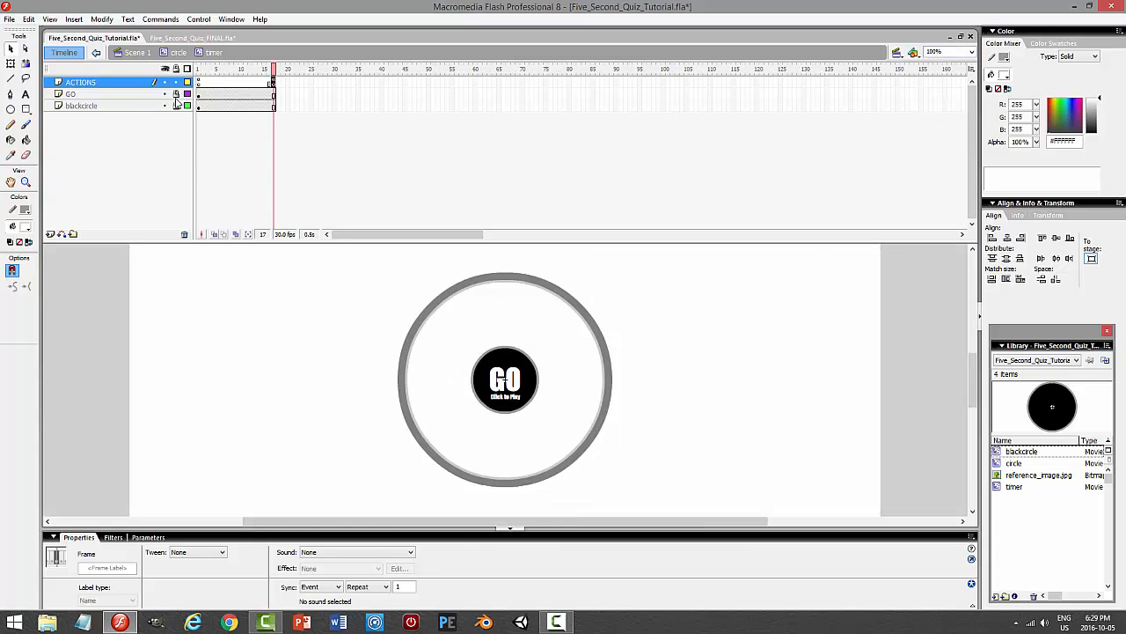
click(176, 94)
click(176, 105)
click(273, 94)
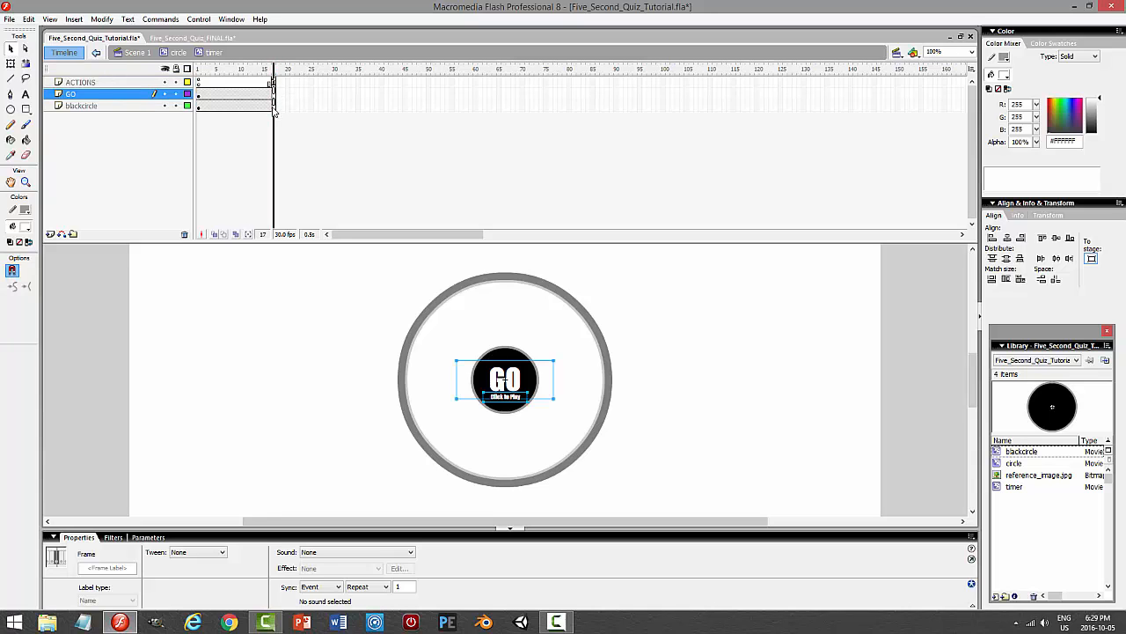
click(272, 106)
key(F6)
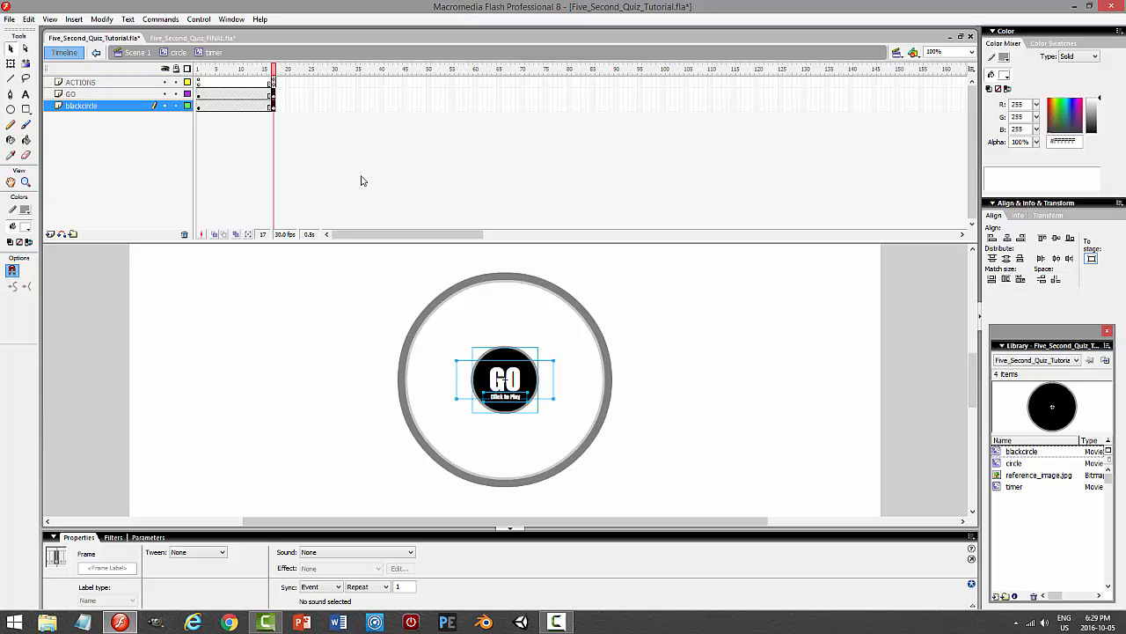
- Create a motion tween between frames 1 and 17 on the GO and blackcircle layers
click(236, 94)
shift+click(236, 106)
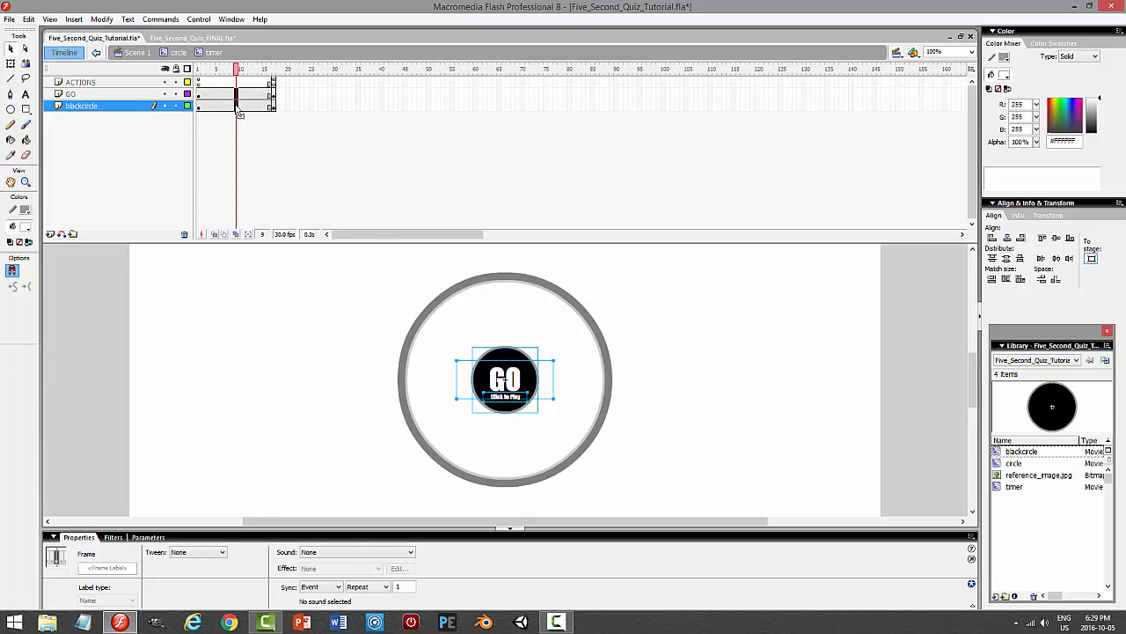
right_click(236, 106)
click(272, 117)
- Scale up the GO text and black circle together at frame 17 until the circle nearly fills the outer rim
click(274, 105)
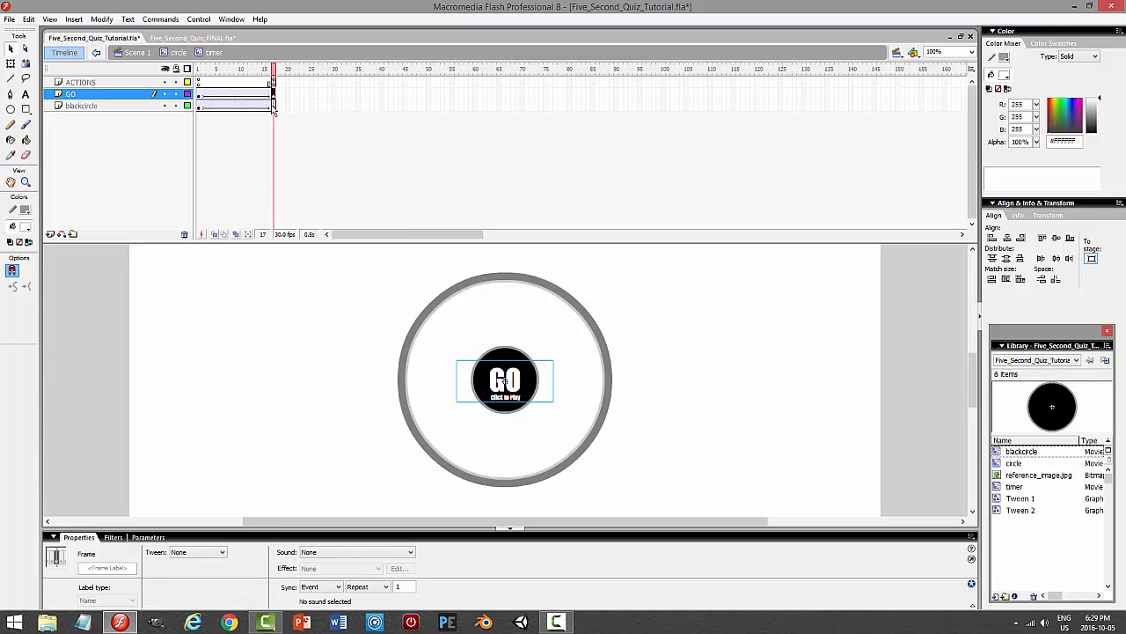
click(277, 107)
click(11, 63)
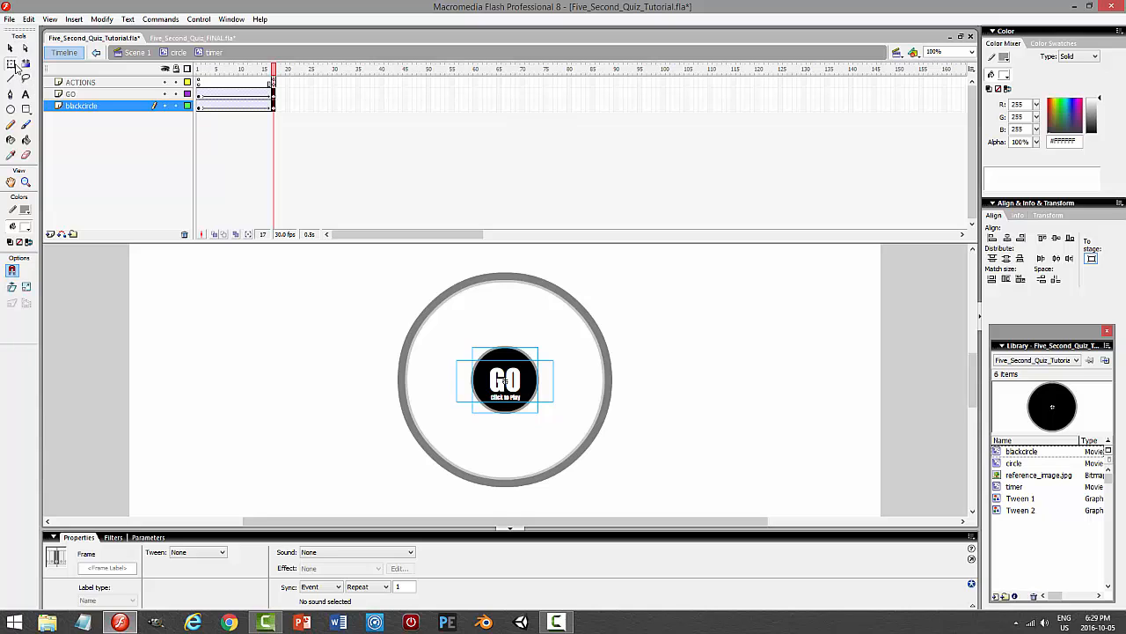
drag(553, 347, 648, 283)
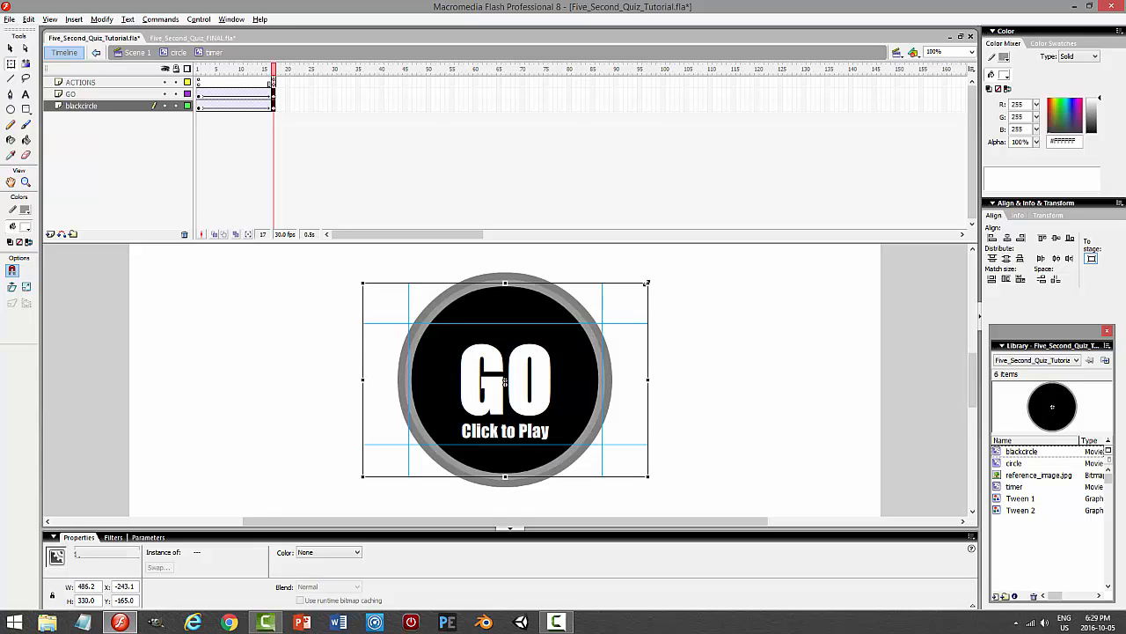
drag(647, 283, 645, 283)
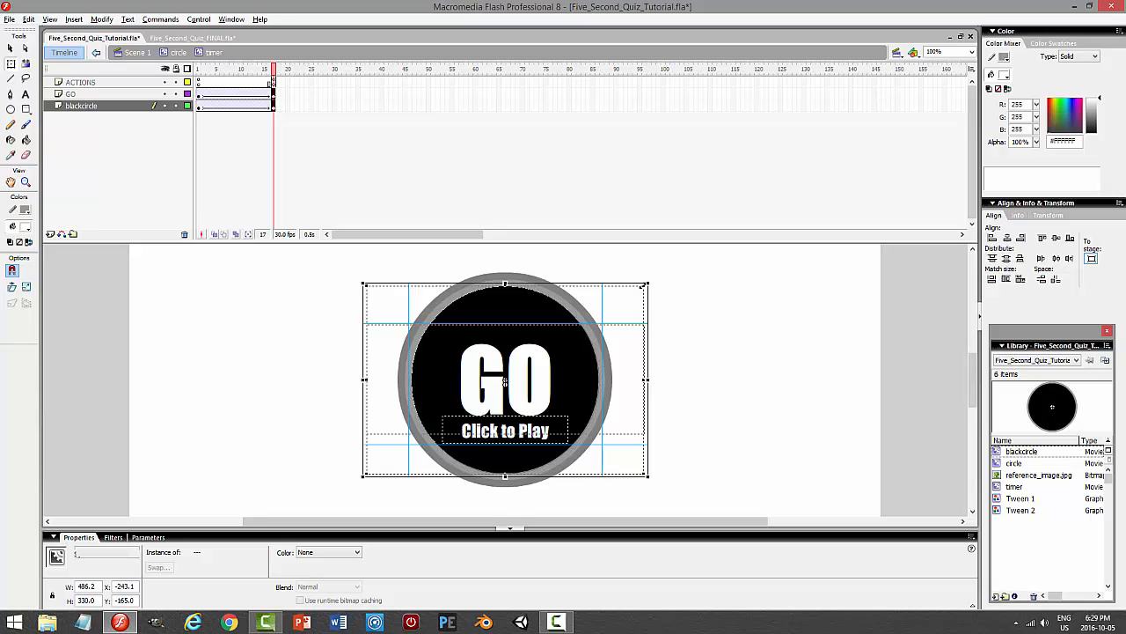
click(731, 308)
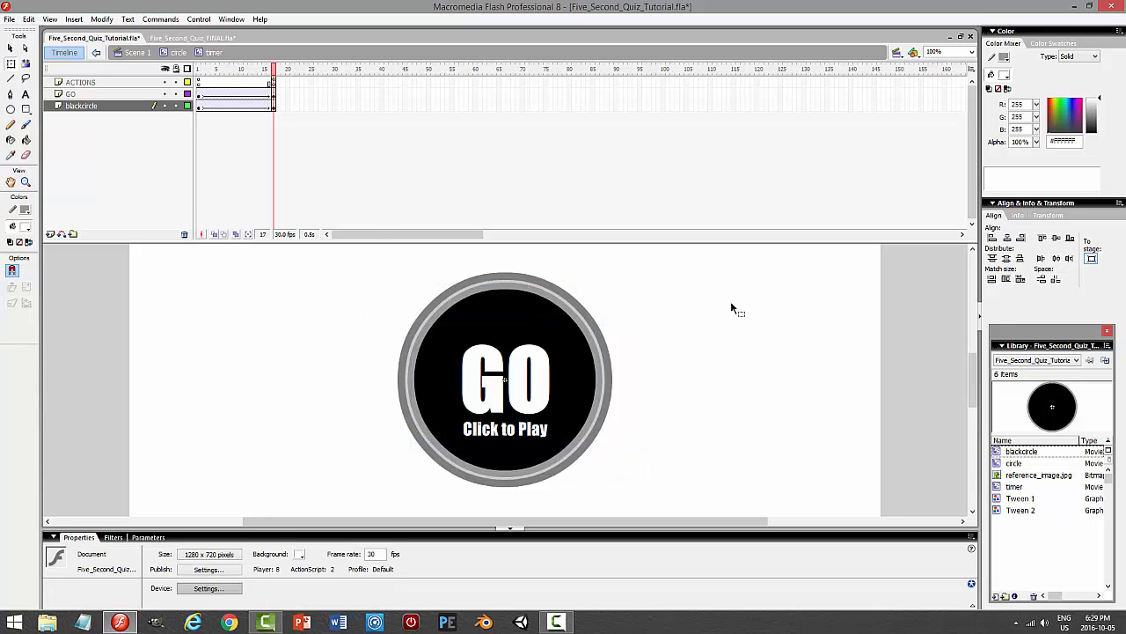
mouse_move(275, 70)
mouse_down()
mouse_move(176, 81)
mouse_move(273, 88)
mouse_up()
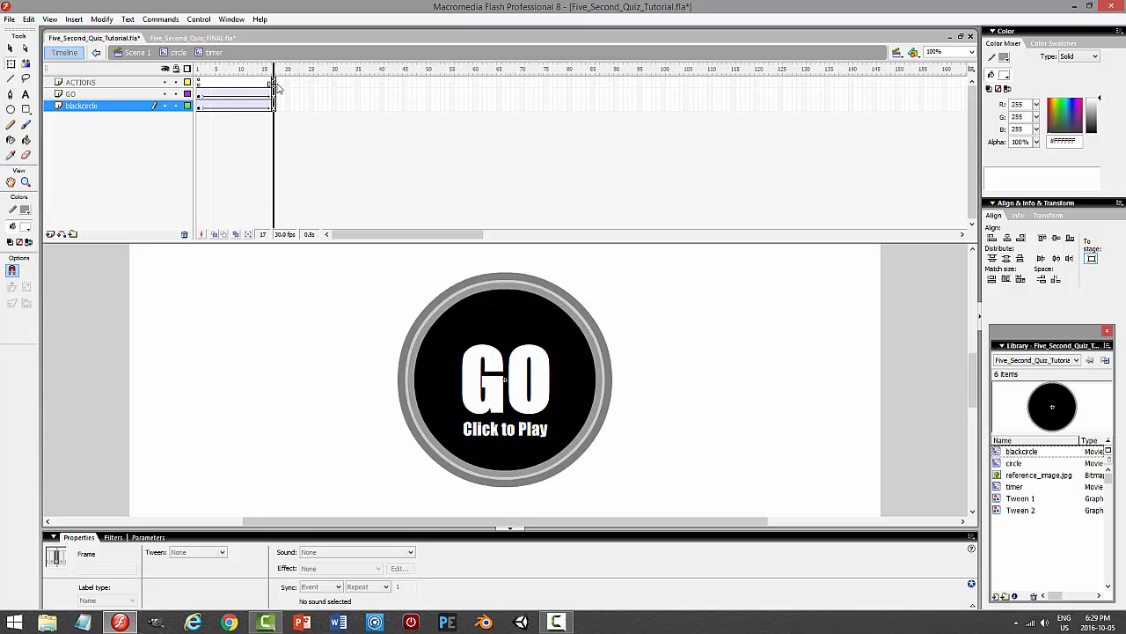
- Set the GO and blackcircle tweens to rotate clockwise 1 time, scrub to the last frame and save the file
click(231, 106)
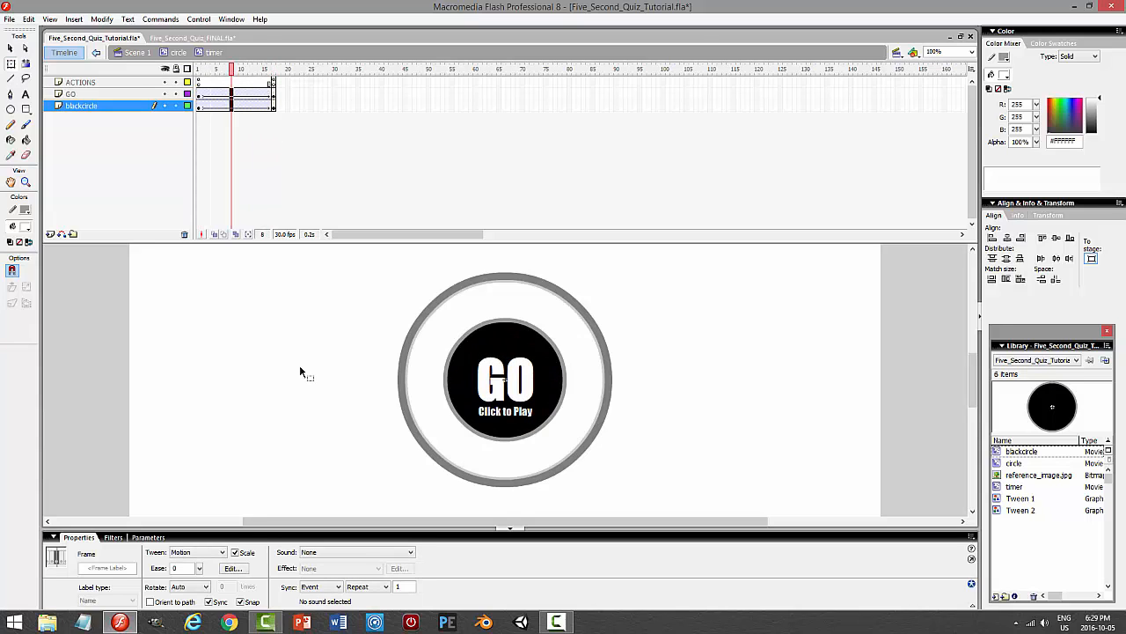
click(205, 587)
click(186, 613)
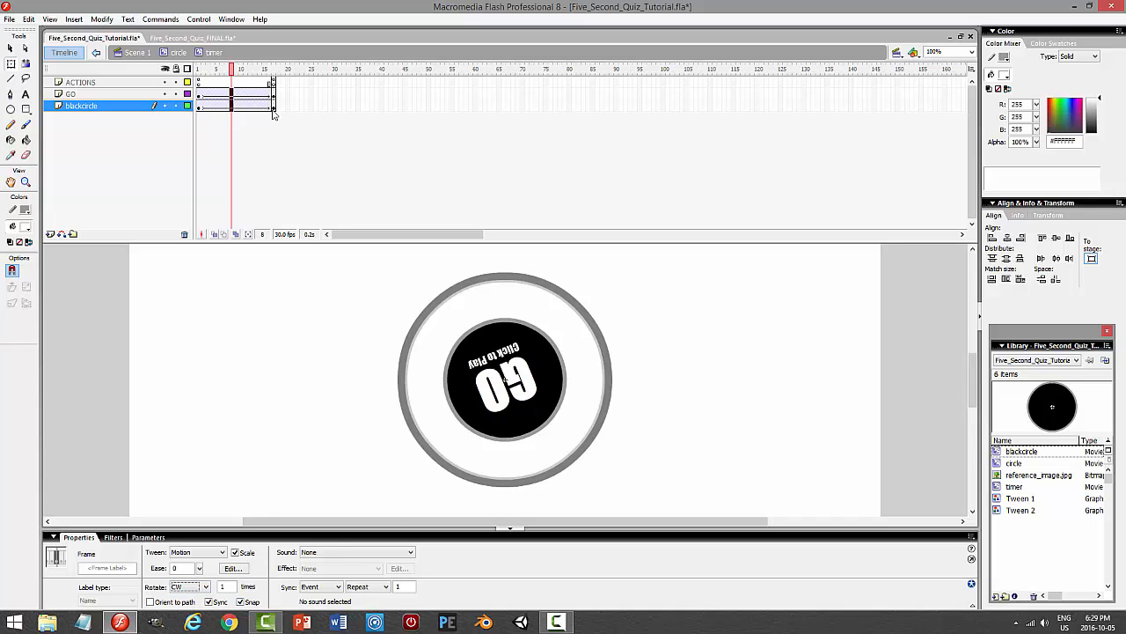
drag(231, 70, 280, 99)
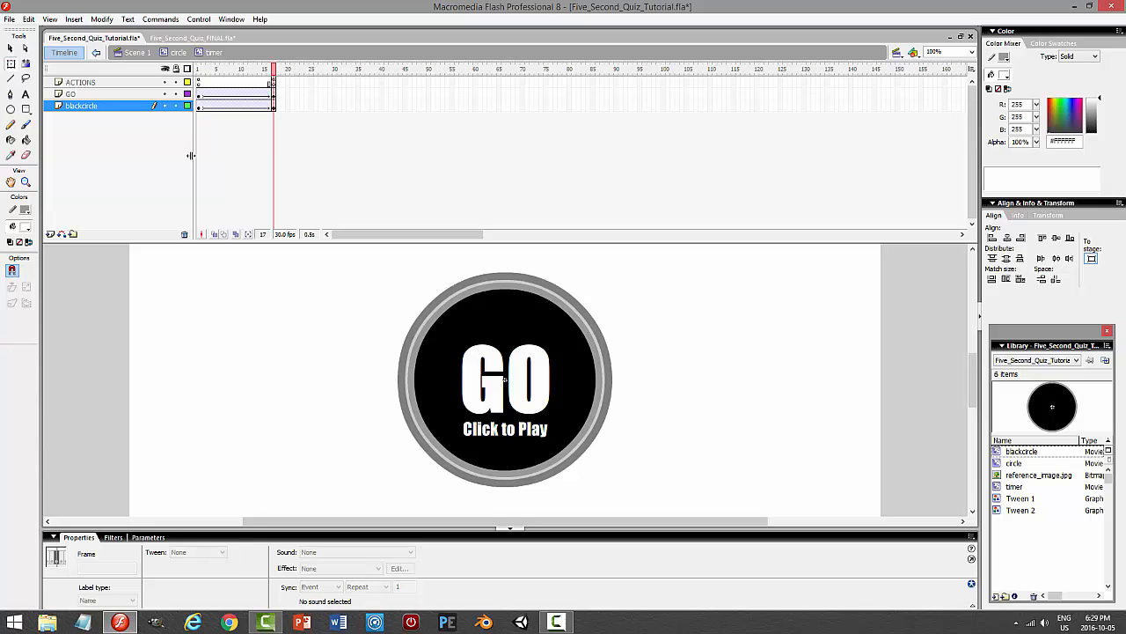
key(ctrl+s)
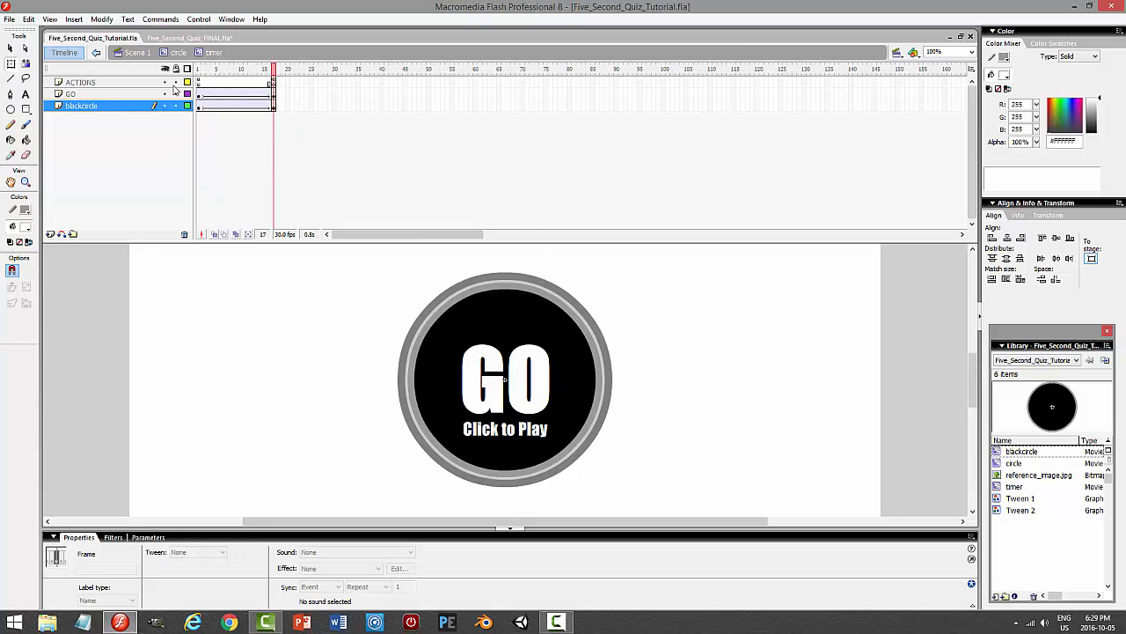
- Return to the circle clip and give the timer instance an on(press) script that runs this.gotoAndPlay(2);
click(177, 52)
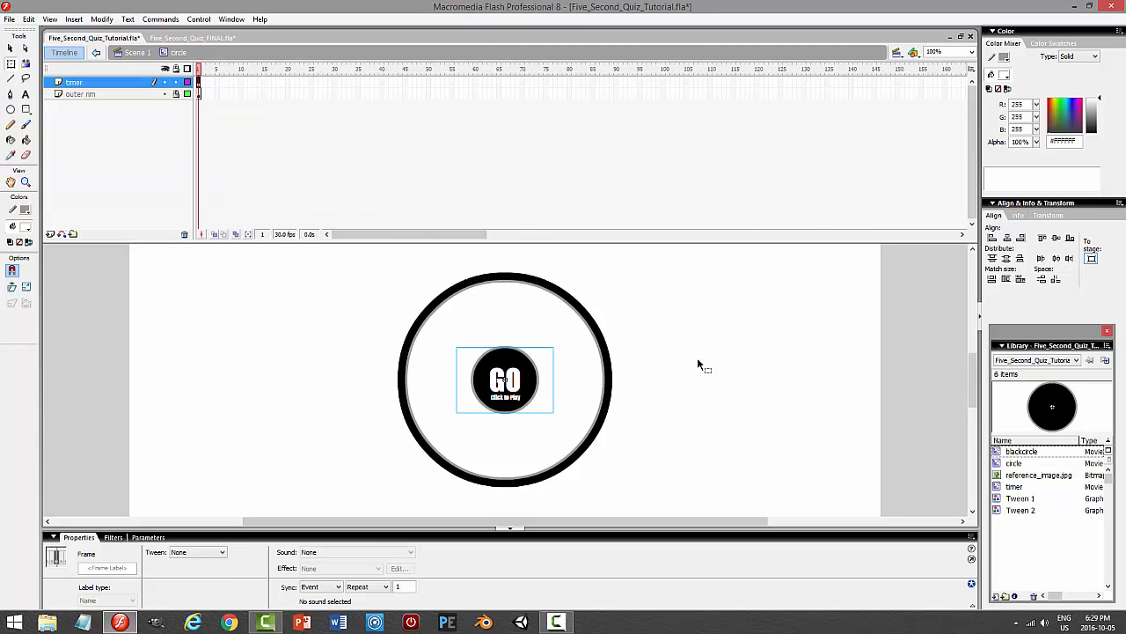
click(697, 357)
click(524, 384)
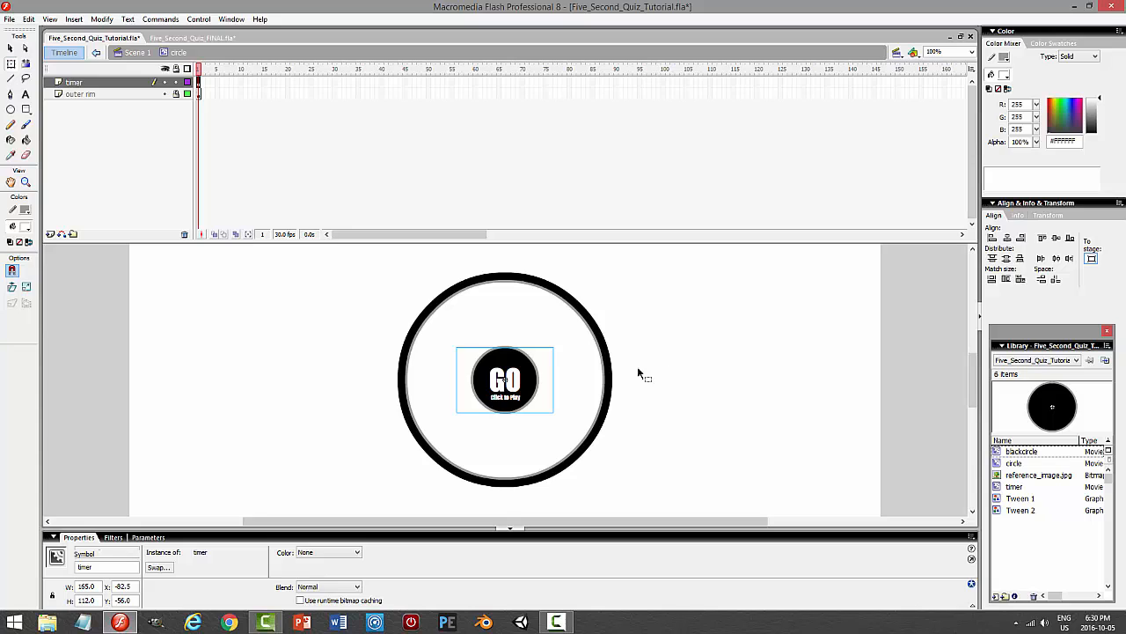
click(517, 379)
key(F9)
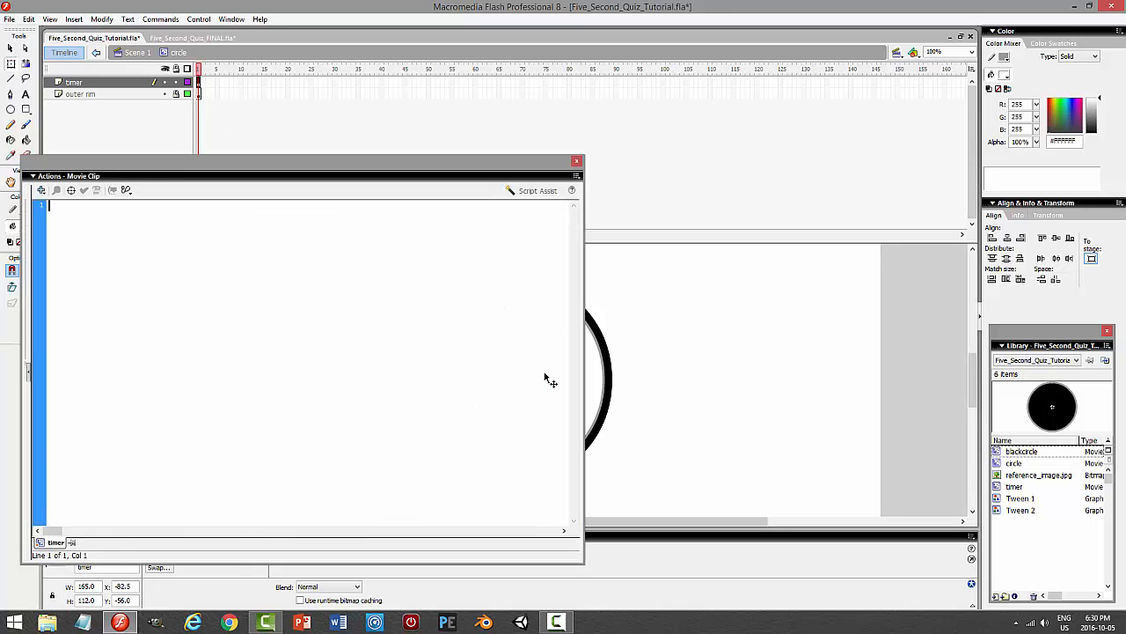
text(on (pres)
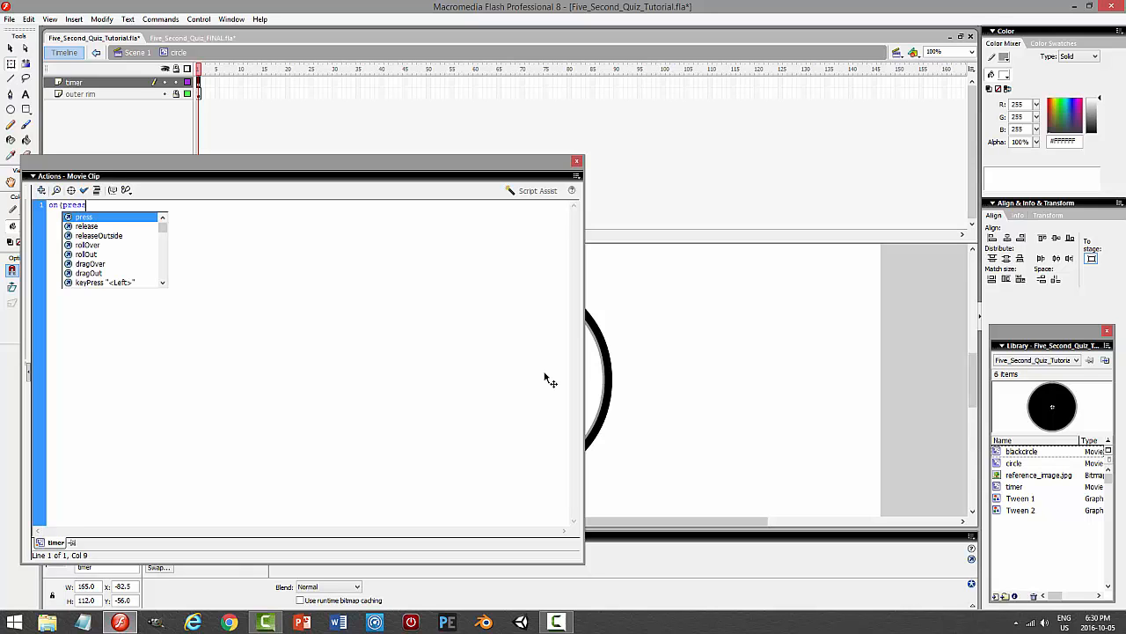
key(Return)
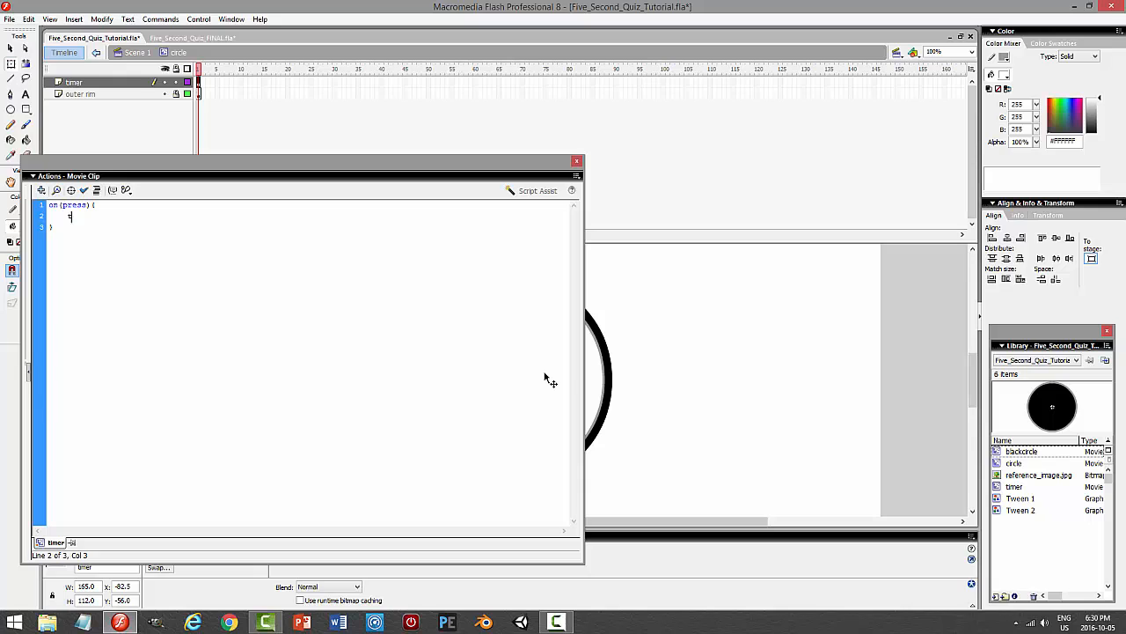
text(gotoAndPlay(2);)
- Test the movie by triggering the GO button several times, and close the preview and the script editor
key(ctrl+Return)
click(573, 346)
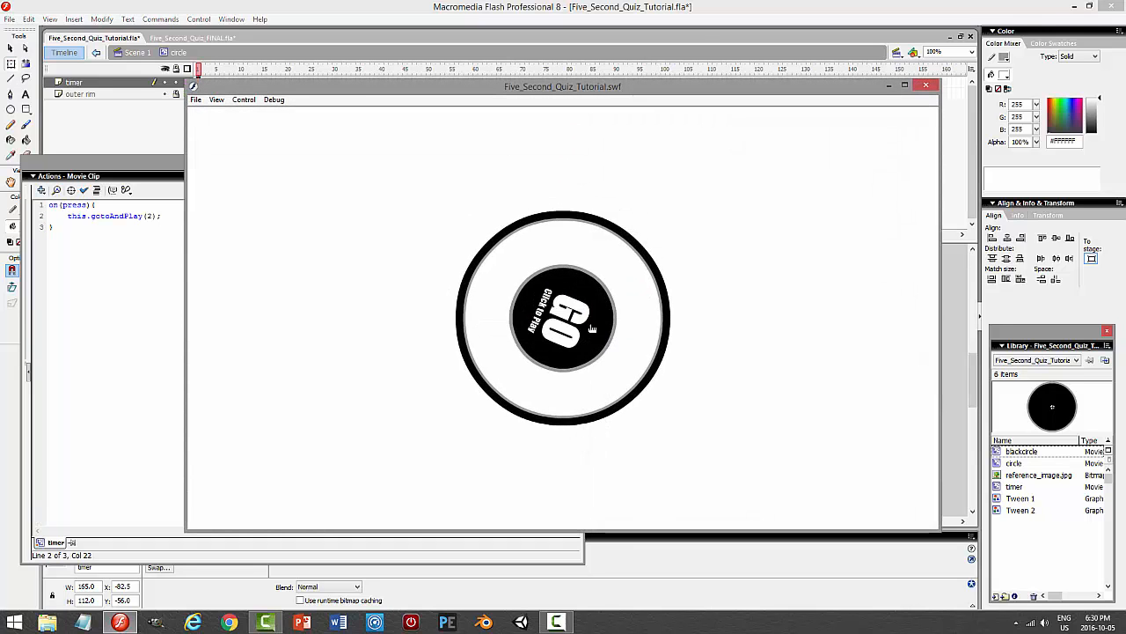
click(596, 330)
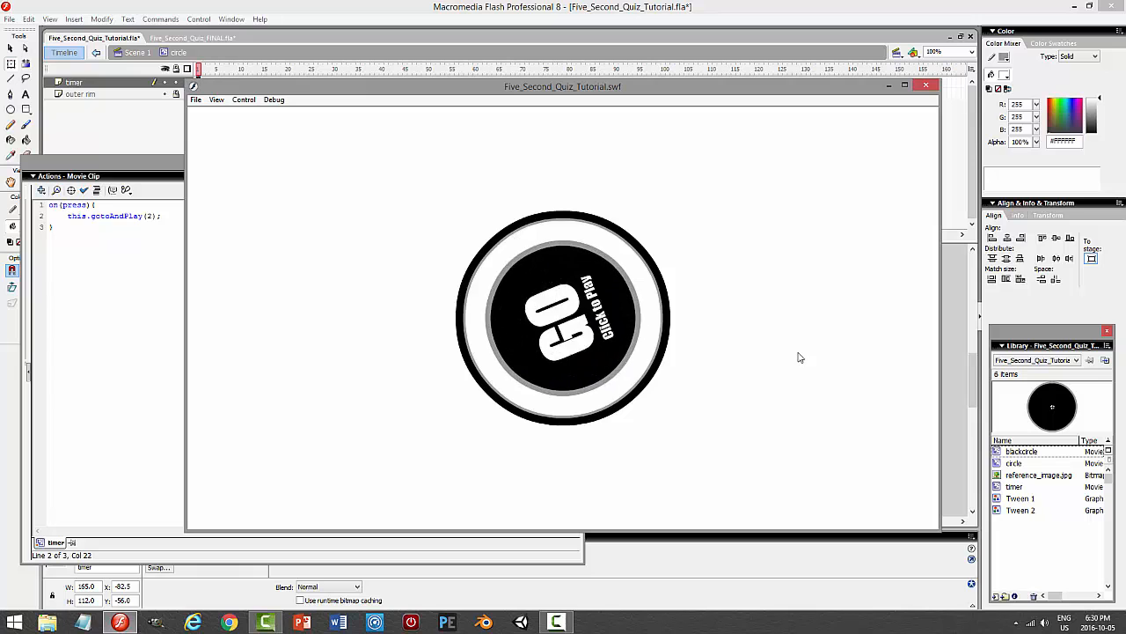
click(595, 340)
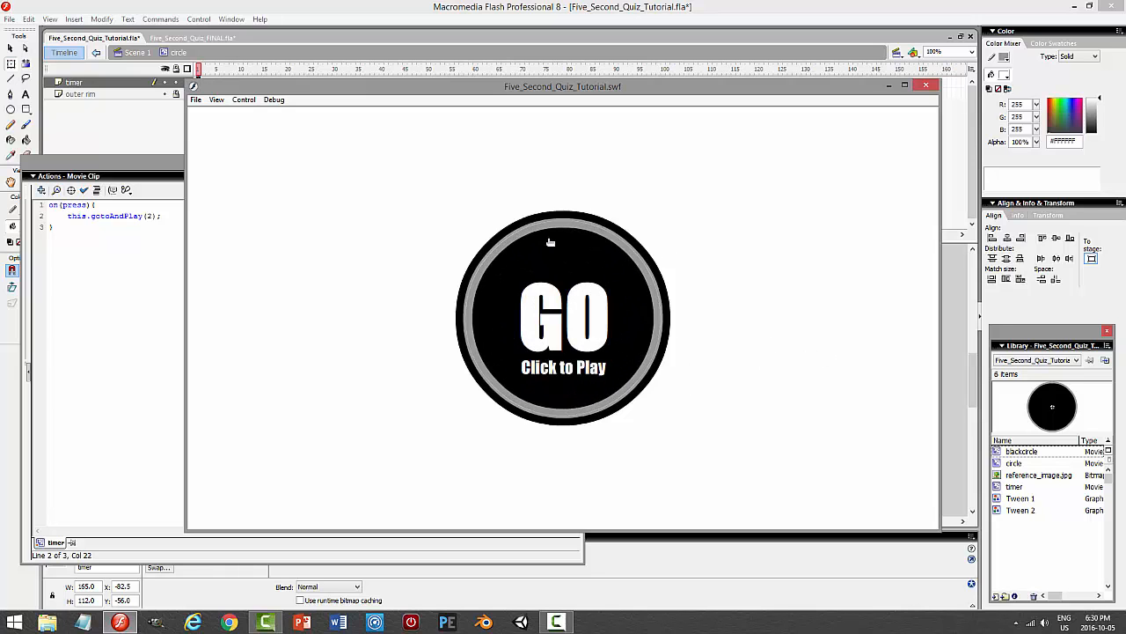
click(925, 85)
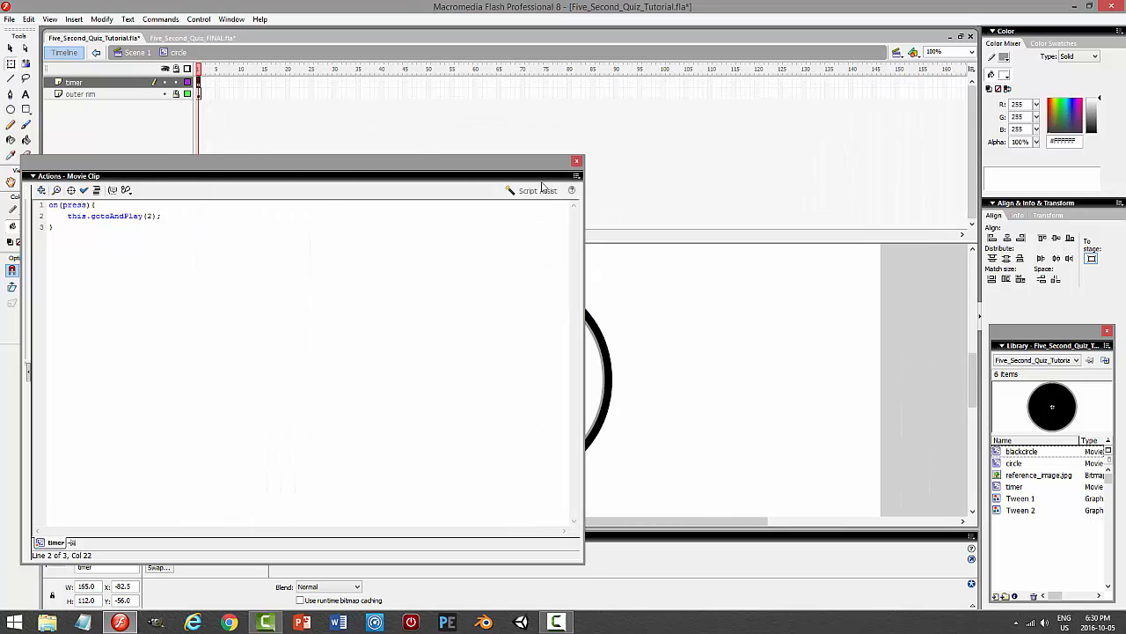
click(577, 166)
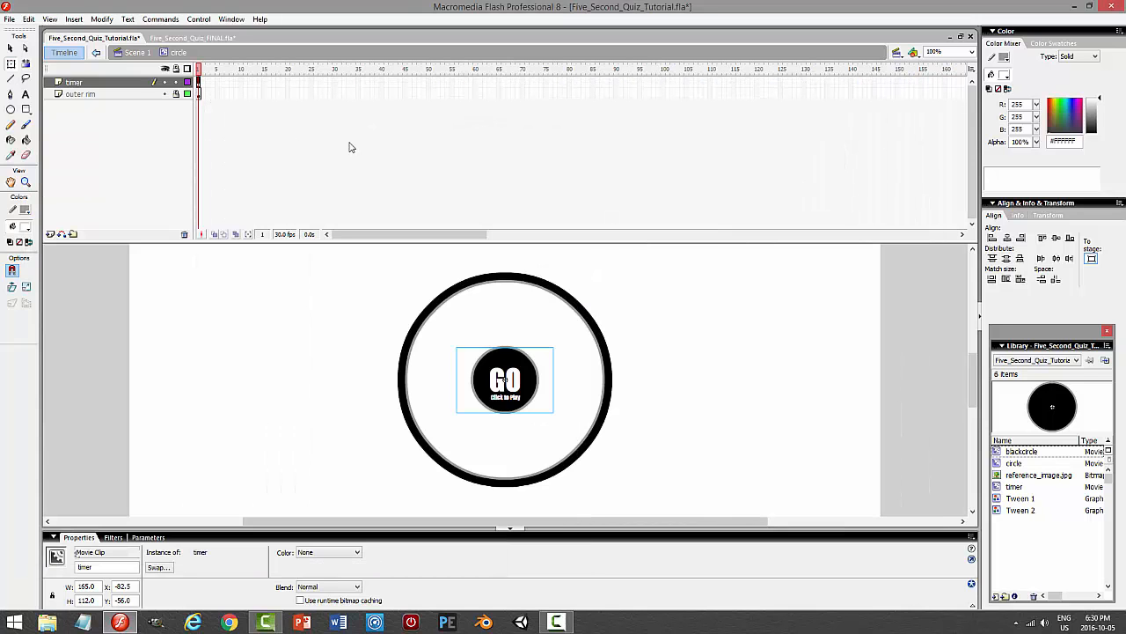
double_click(517, 382)
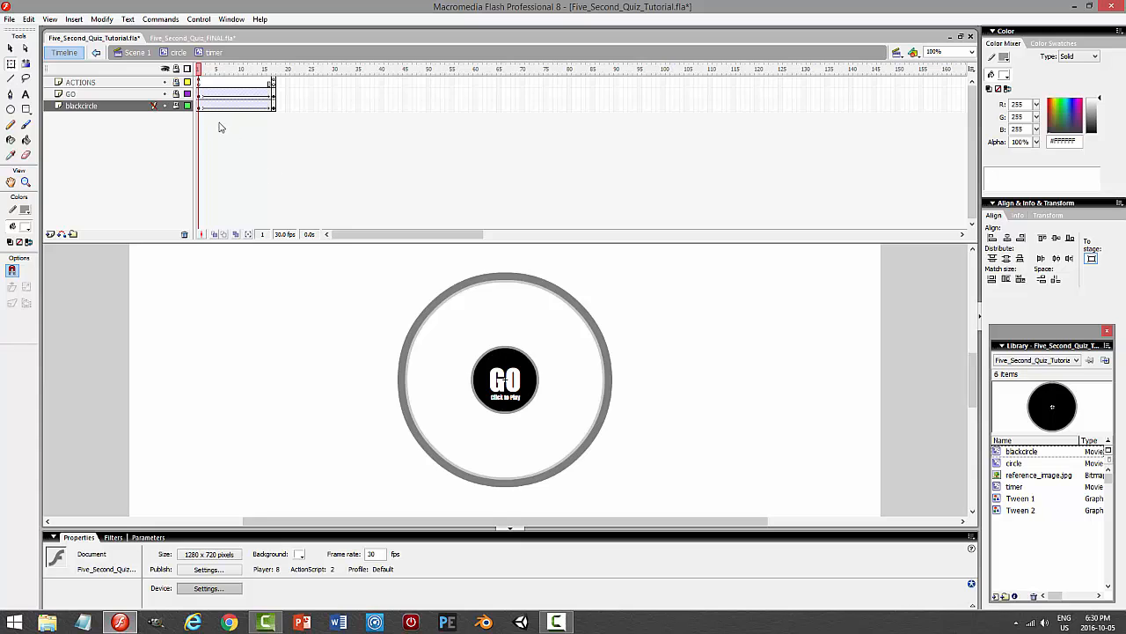
click(177, 106)
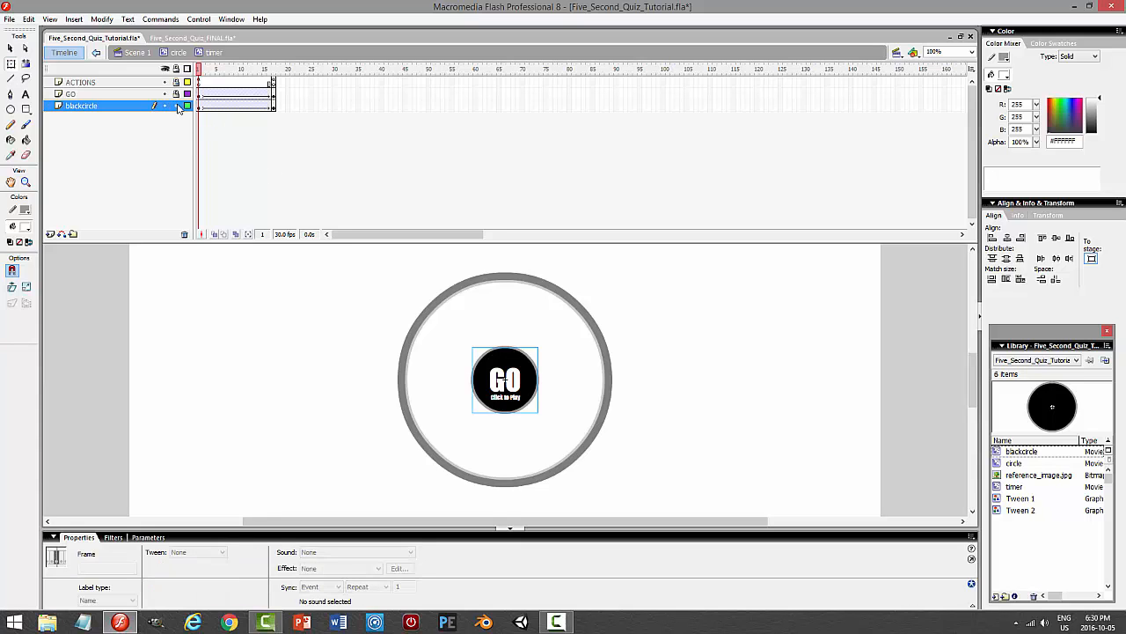
click(179, 52)
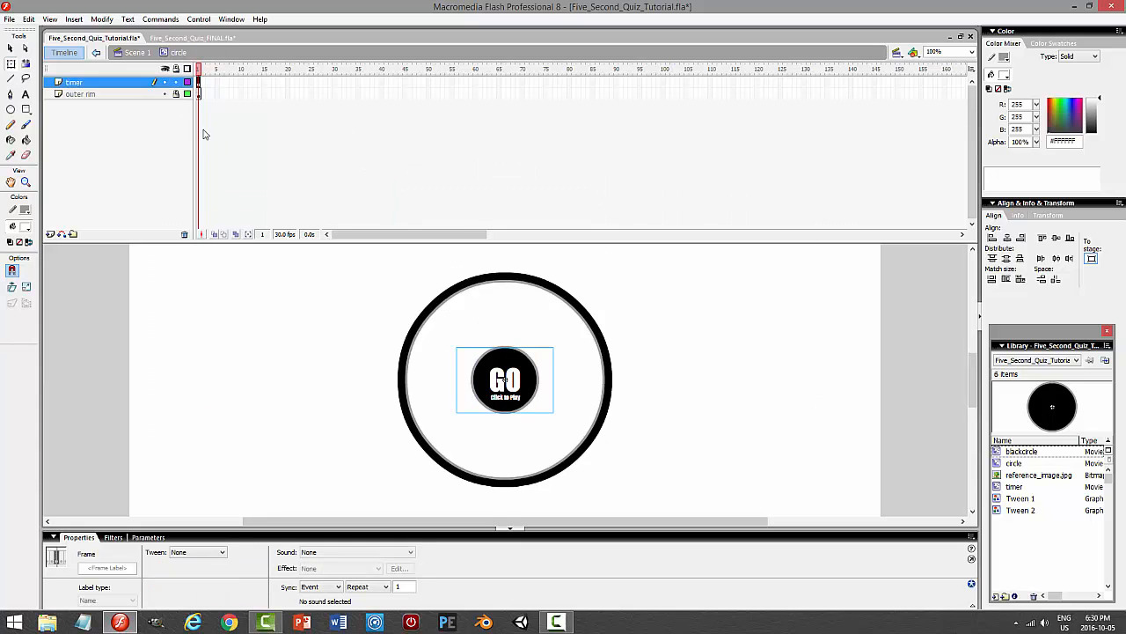
- Lock the timer layer, unlock the outer rim layer and select the grey inner outline of the rim
click(166, 83)
click(166, 82)
click(176, 84)
click(660, 314)
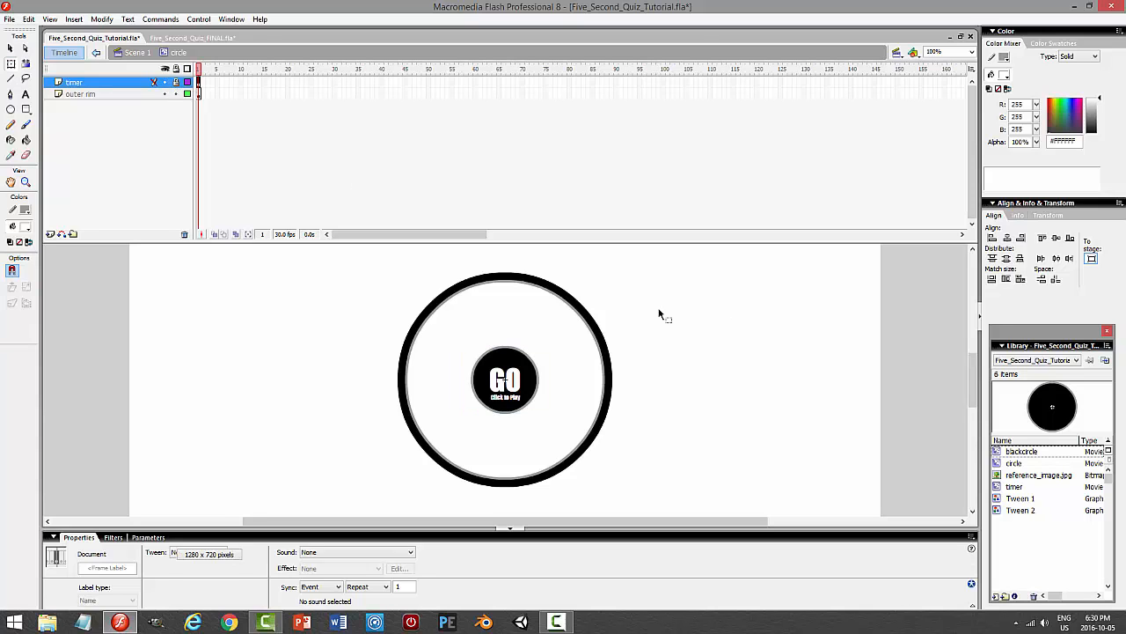
click(537, 293)
click(588, 301)
click(552, 295)
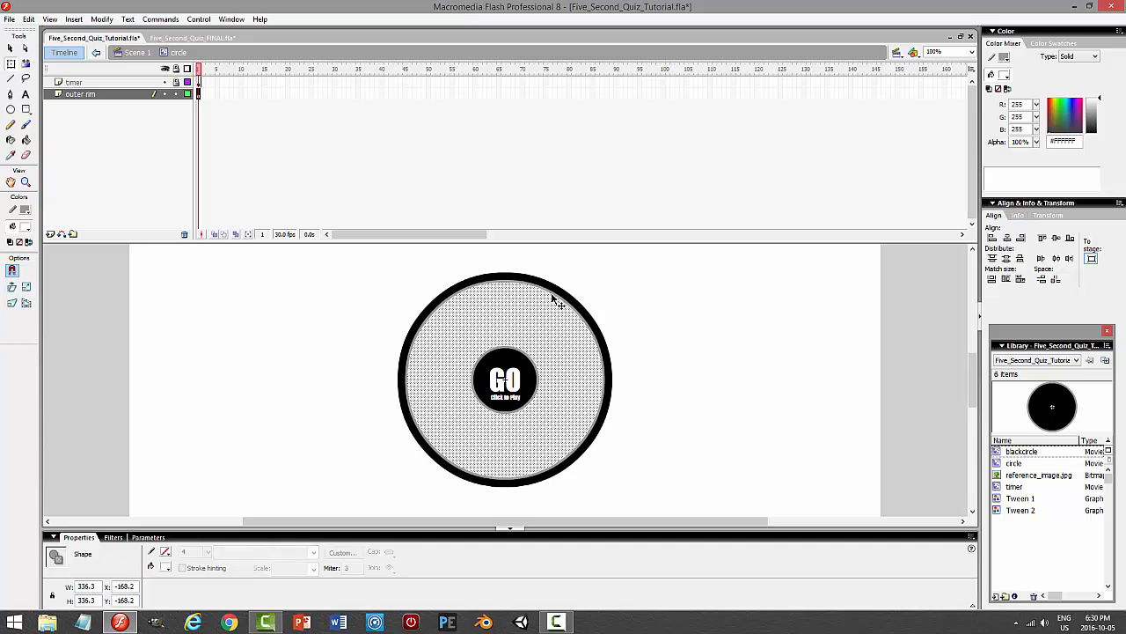
click(553, 295)
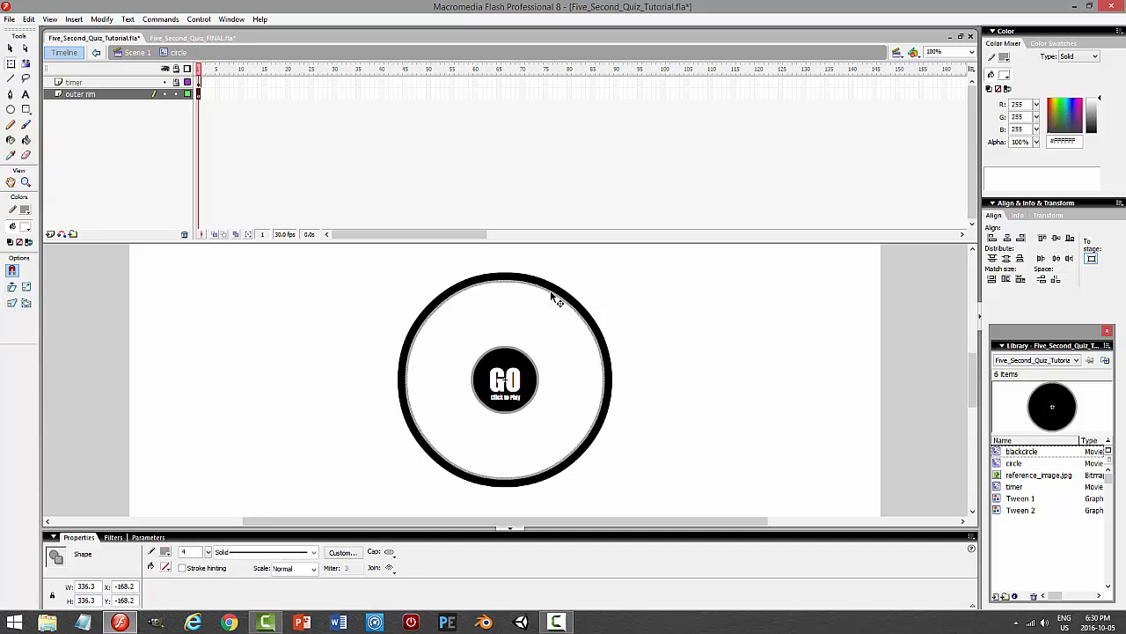
- Test the movie to check how the enlarged GO circle fits inside the rim, and close the preview
click(771, 291)
key(ctrl+Return)
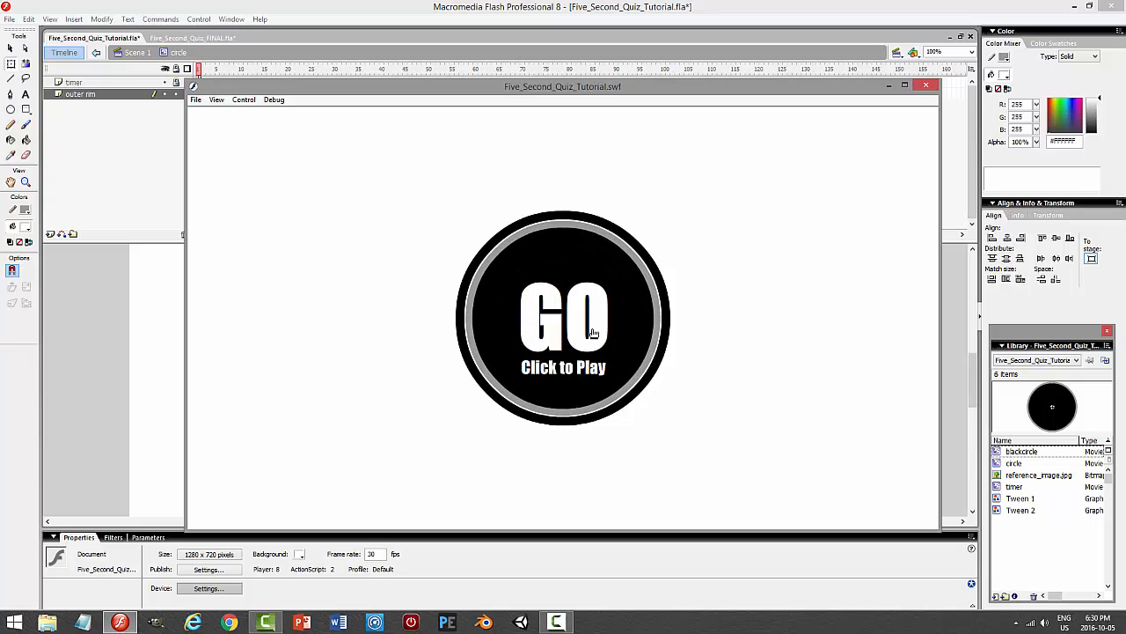
click(926, 86)
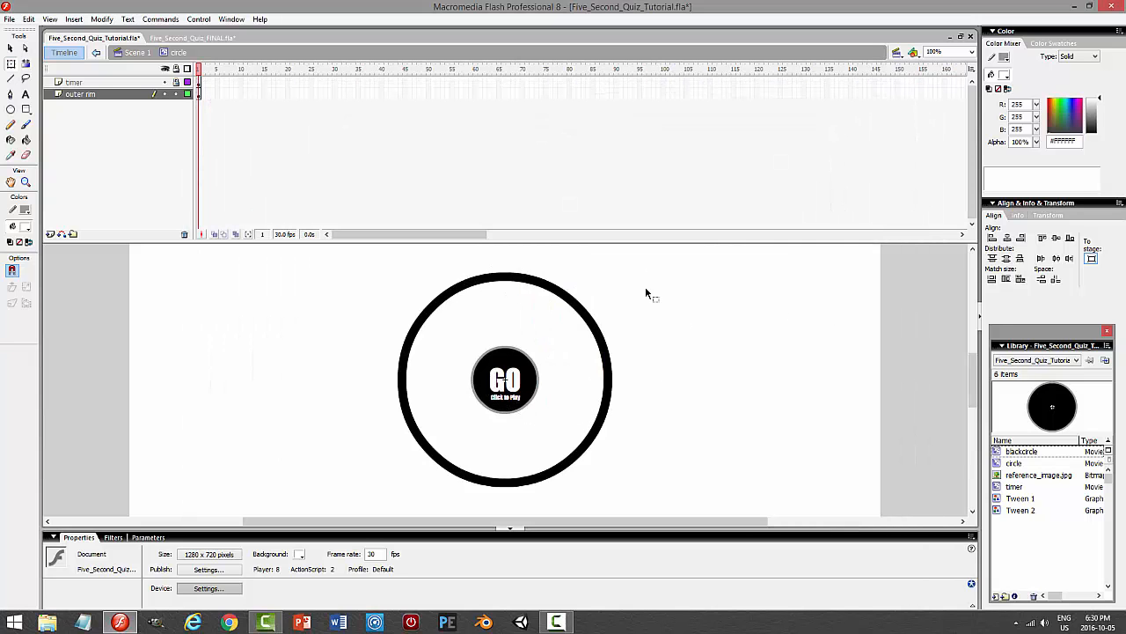
- Set the stroke height of the outer rim's grey inner outline to 2
key(q)
key(ctrl+a)
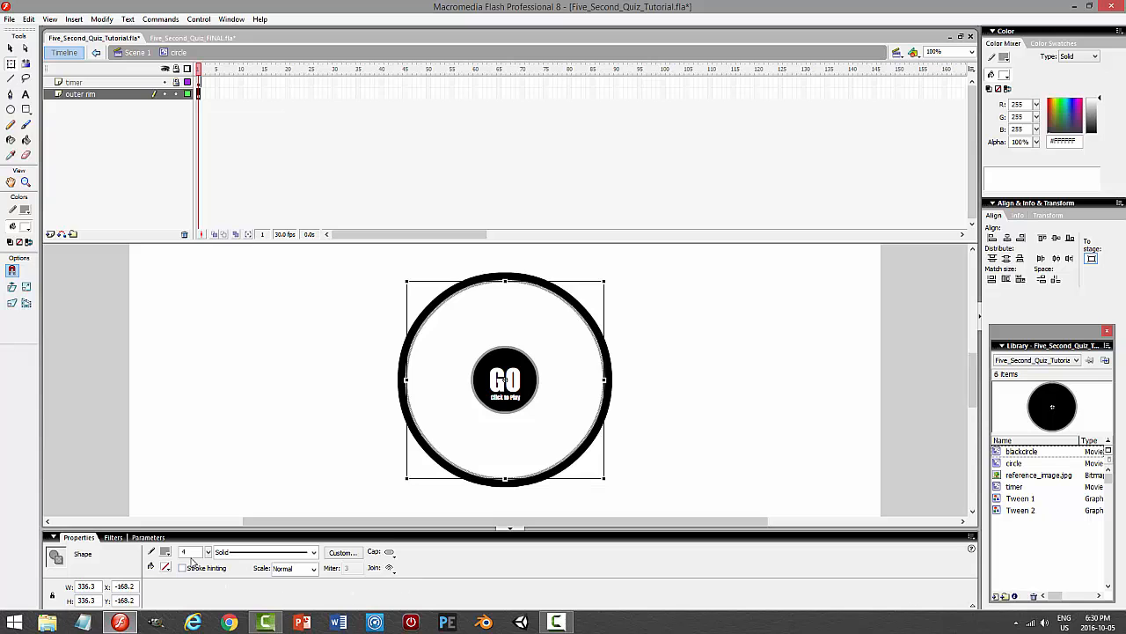
text(2)
key(Return)
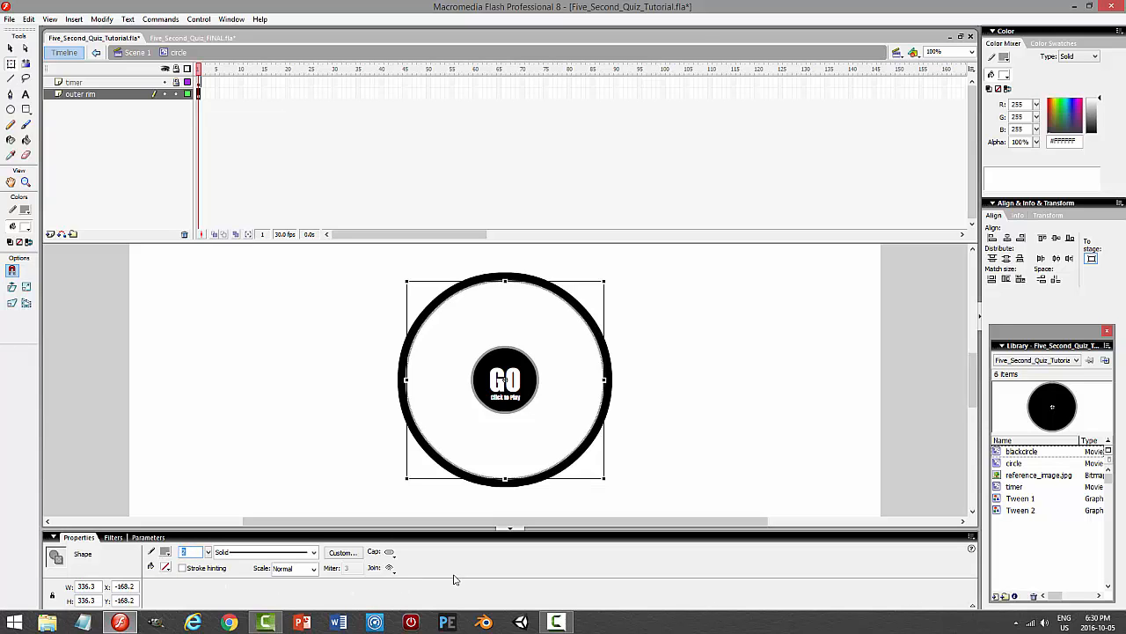
- Test the GO animation with the thinner rim outline, close the preview, and lock the outer rim layer and save the file
click(771, 446)
key(ctrl+Return)
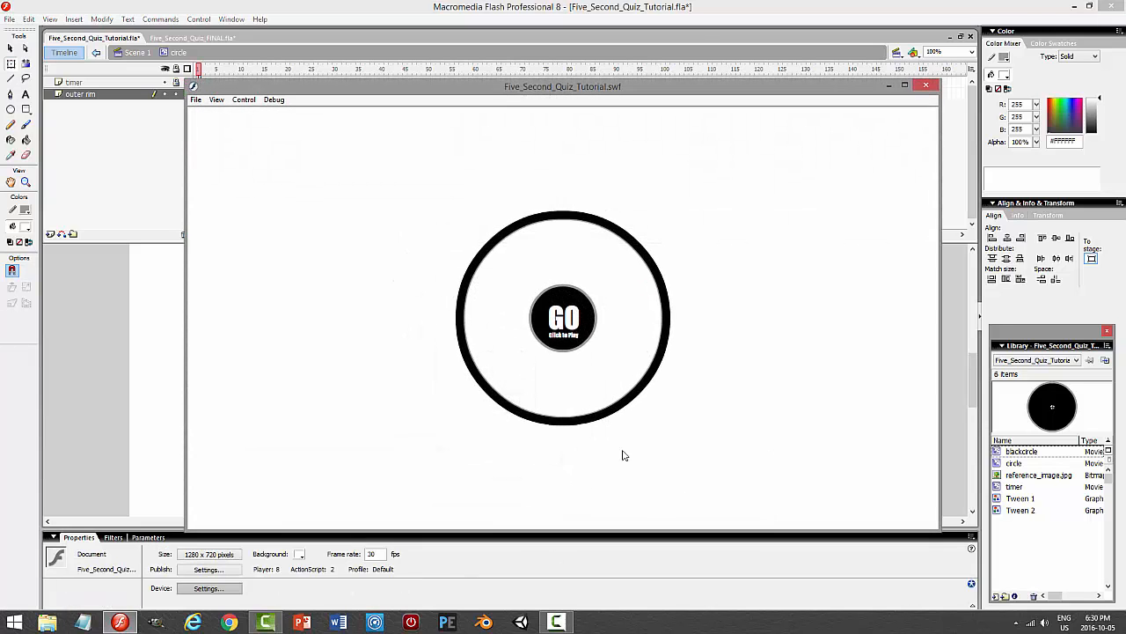
mouse_move(572, 321)
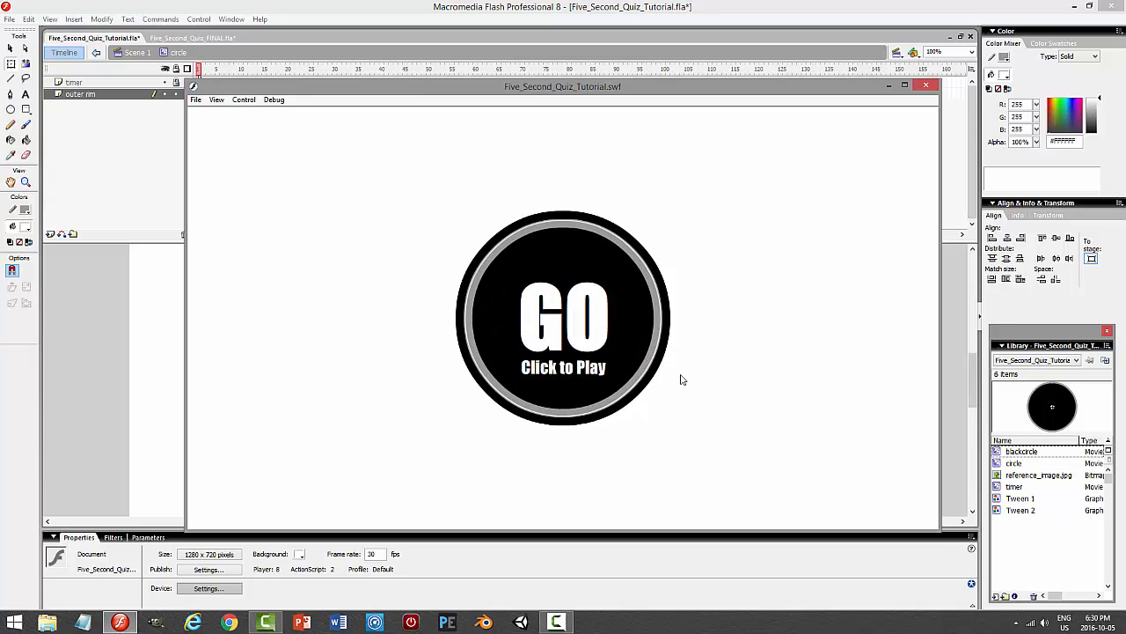
click(926, 87)
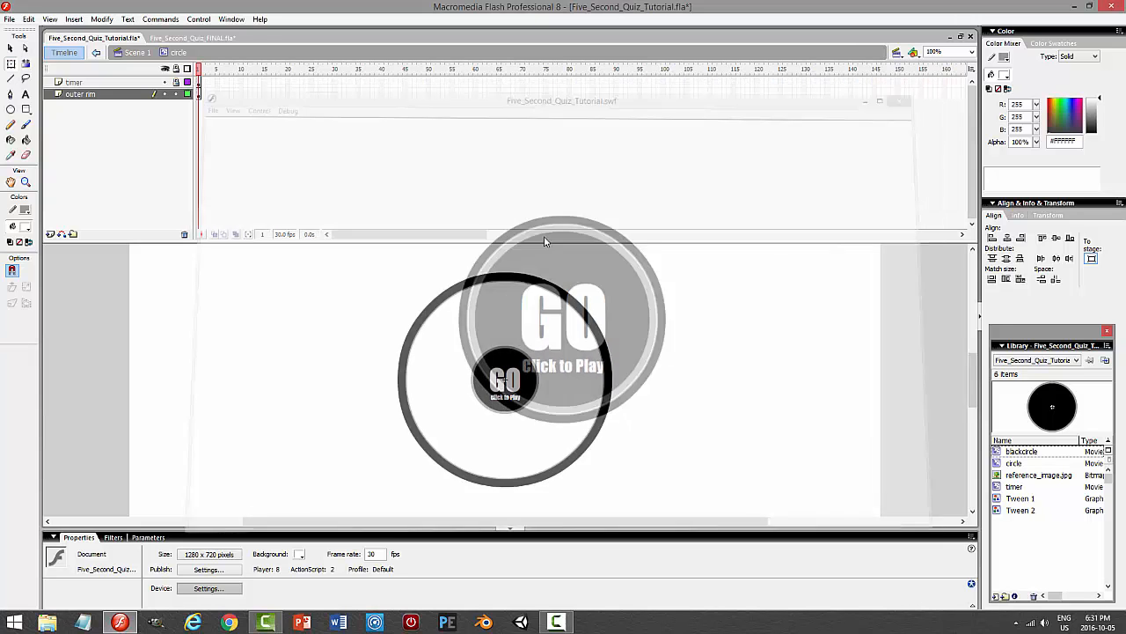
click(176, 94)
key(ctrl+s)
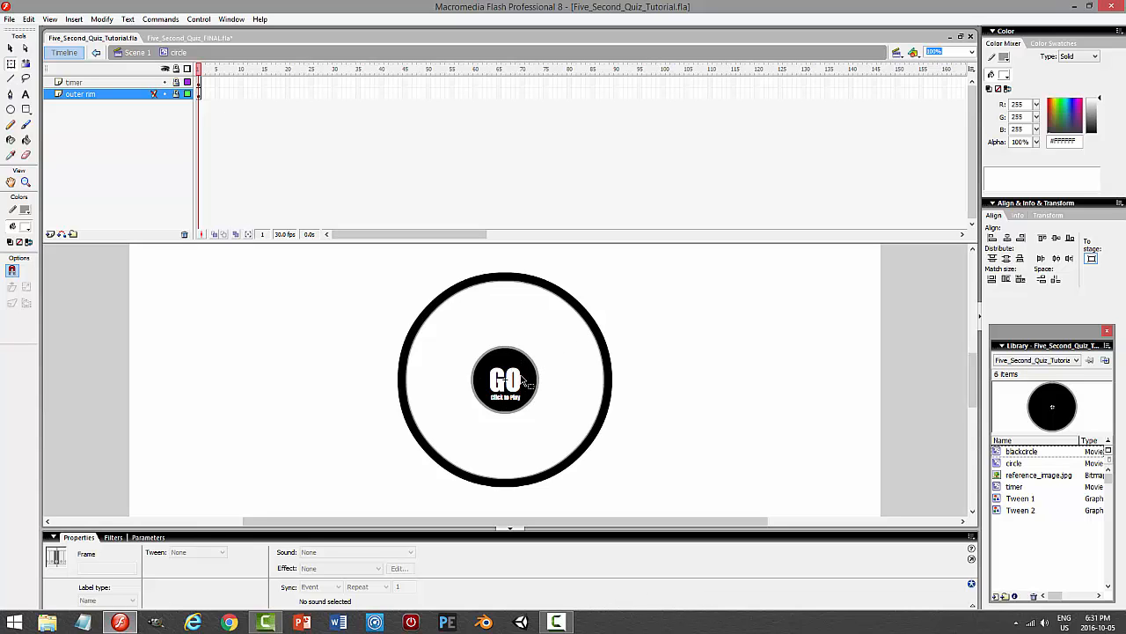
- Unlock the timer layer, open the timer clip and add a layer named numbers above the GO layer
click(177, 83)
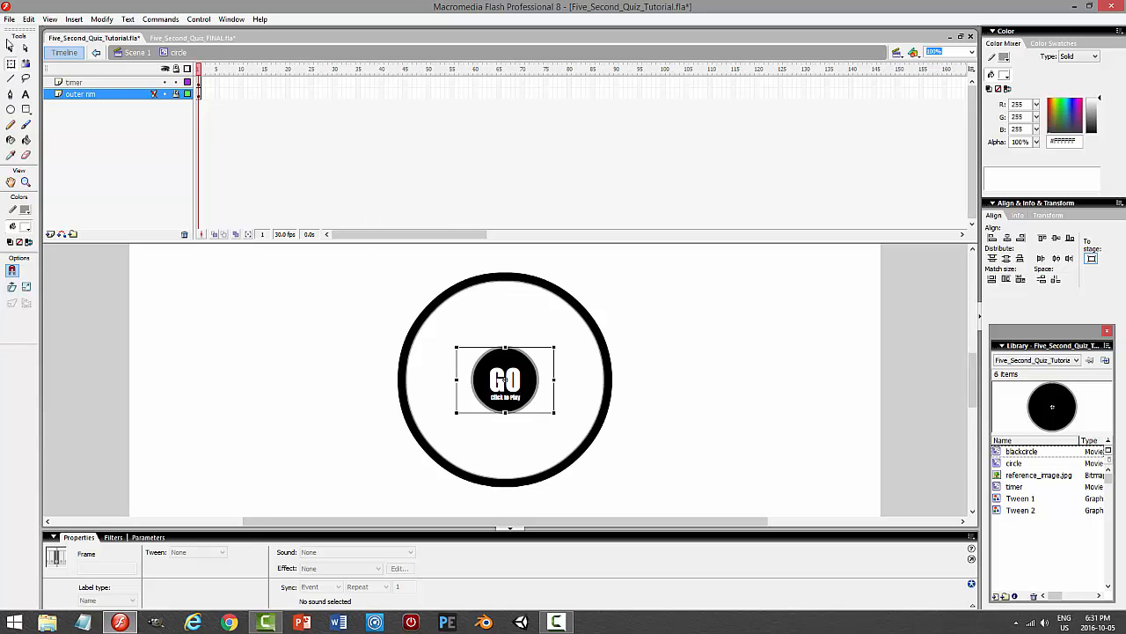
click(10, 49)
double_click(508, 403)
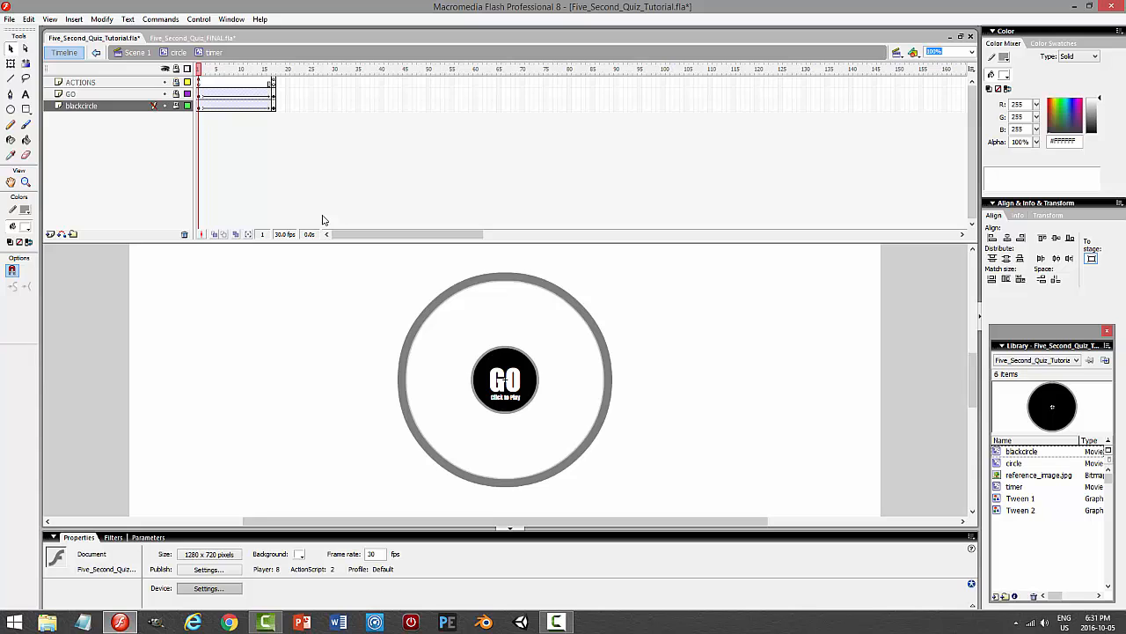
click(129, 94)
click(51, 234)
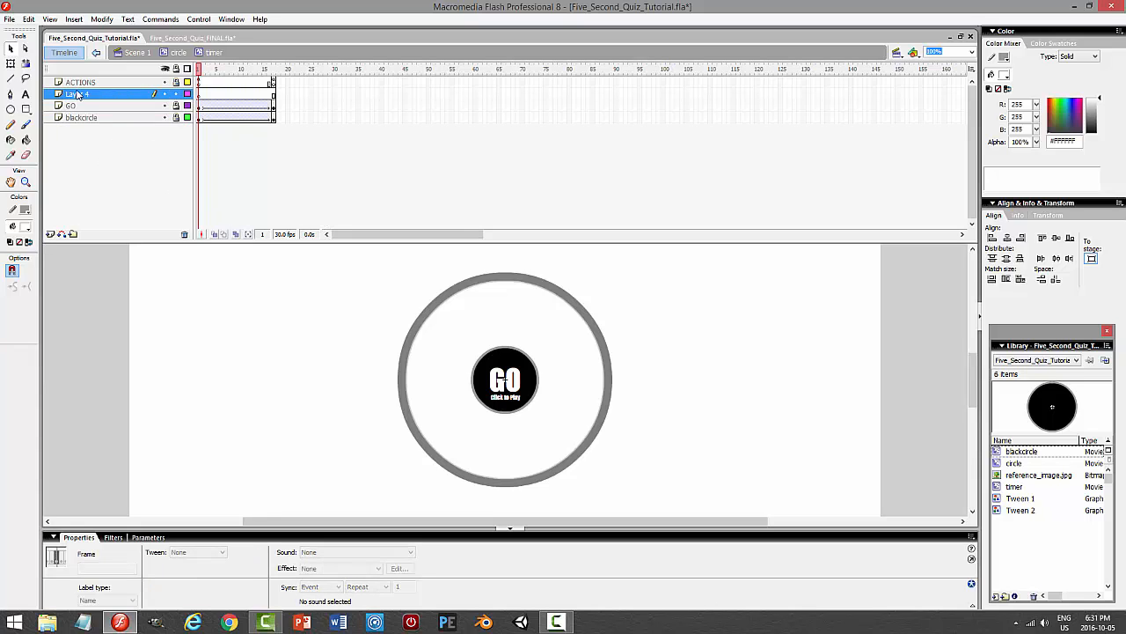
double_click(77, 94)
text(num)
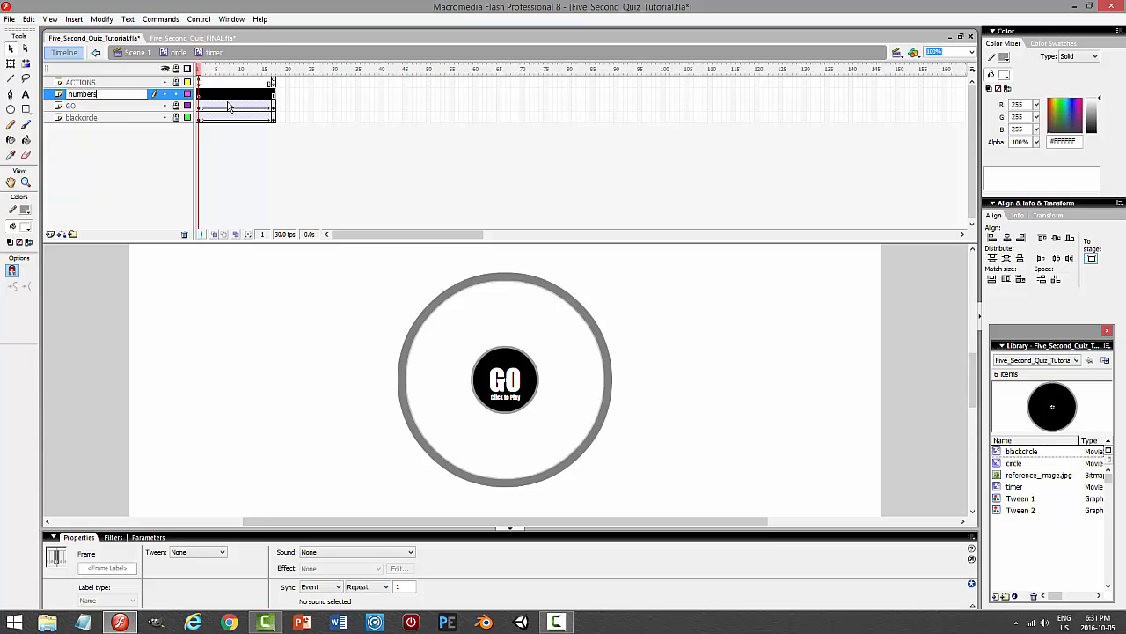
text(bers)
key(Return)
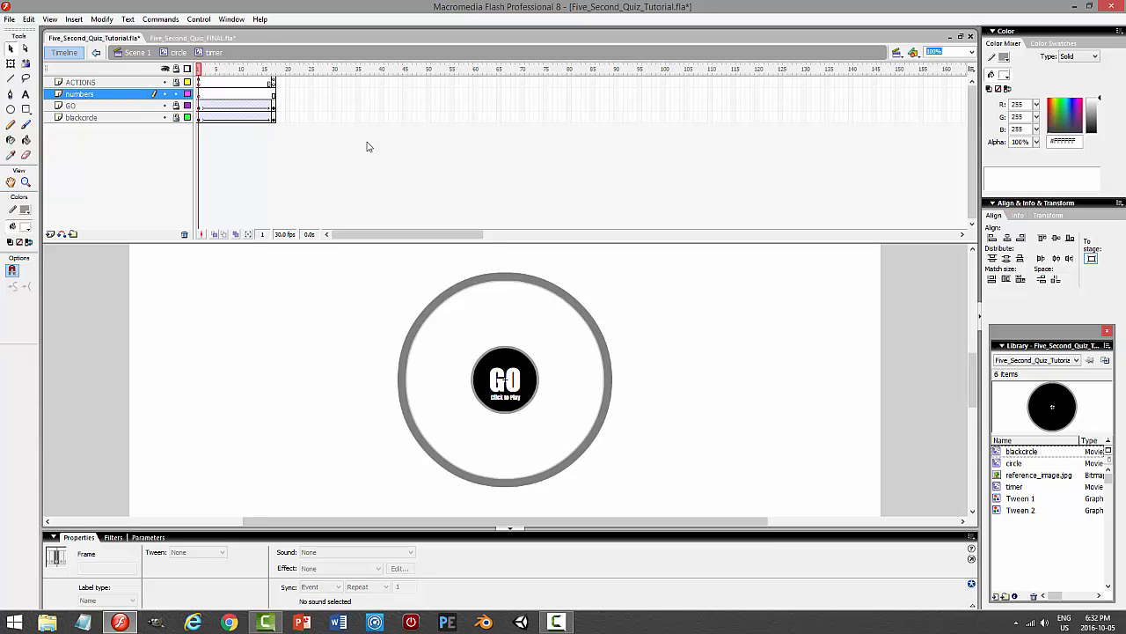
click(681, 440)
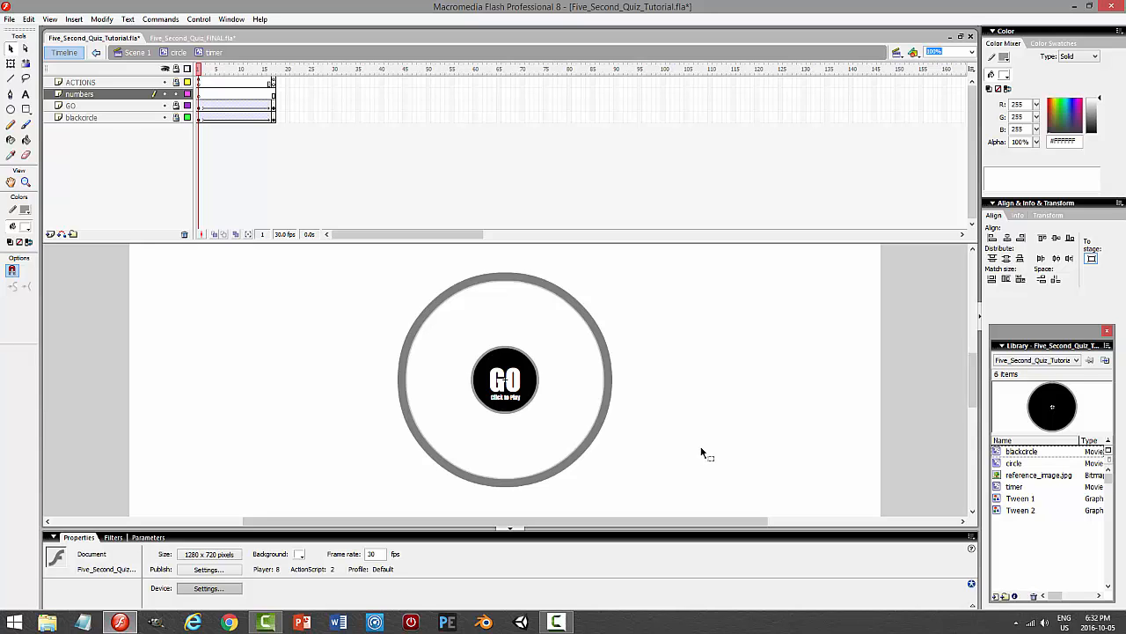
- Extend all four timer layers to frame 30 and insert a keyframe at frame 30 on the numbers layer
click(334, 83)
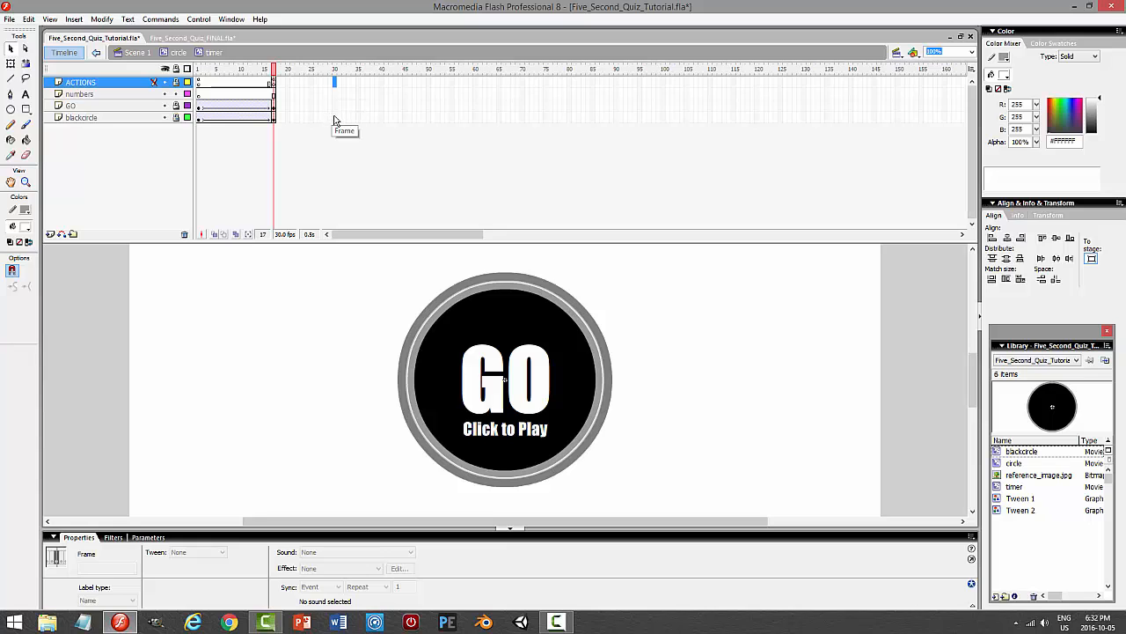
shift+click(335, 118)
key(F5)
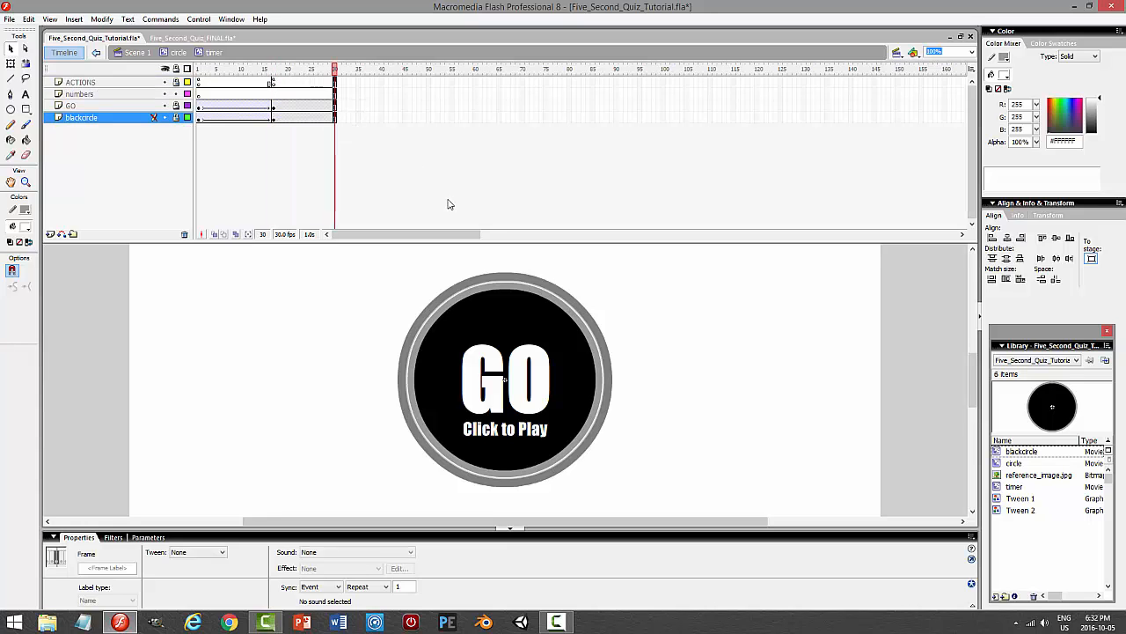
click(335, 93)
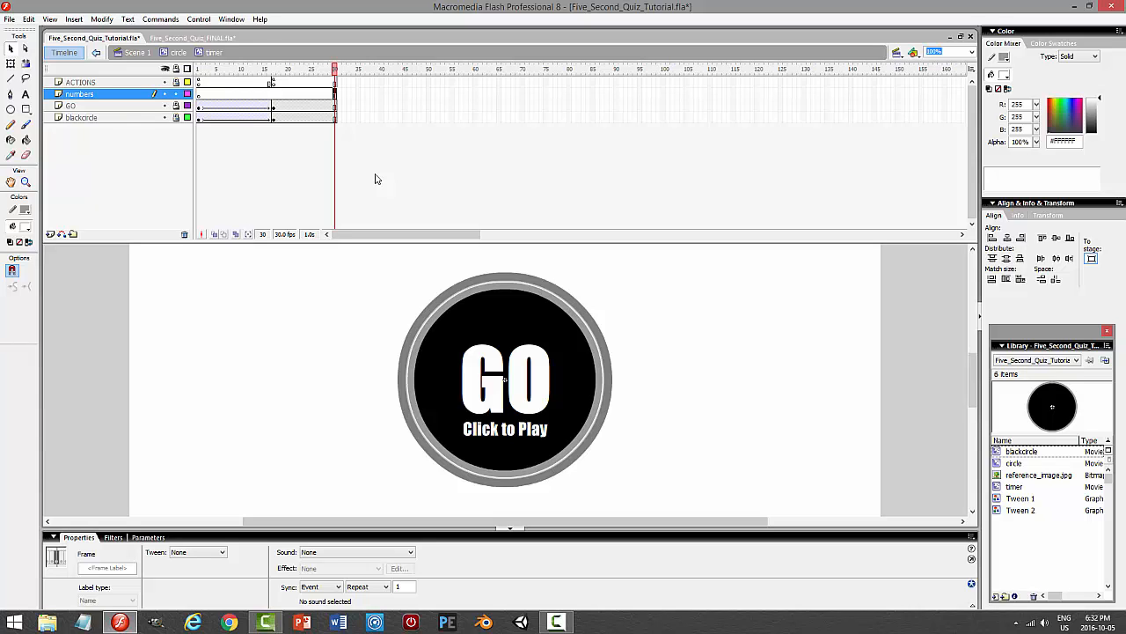
key(F6)
- Consult the timeline in Five_Second_Quiz_FINAL.fla, return to the tutorial file and insert a blank keyframe at frame 18 of the GO layer
click(183, 39)
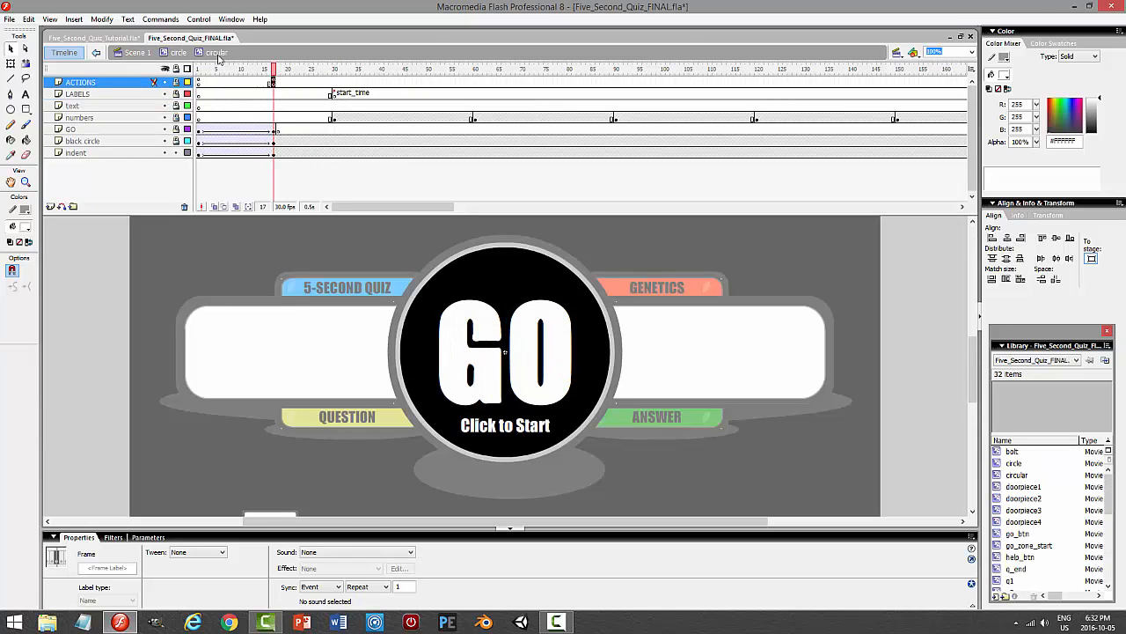
click(108, 39)
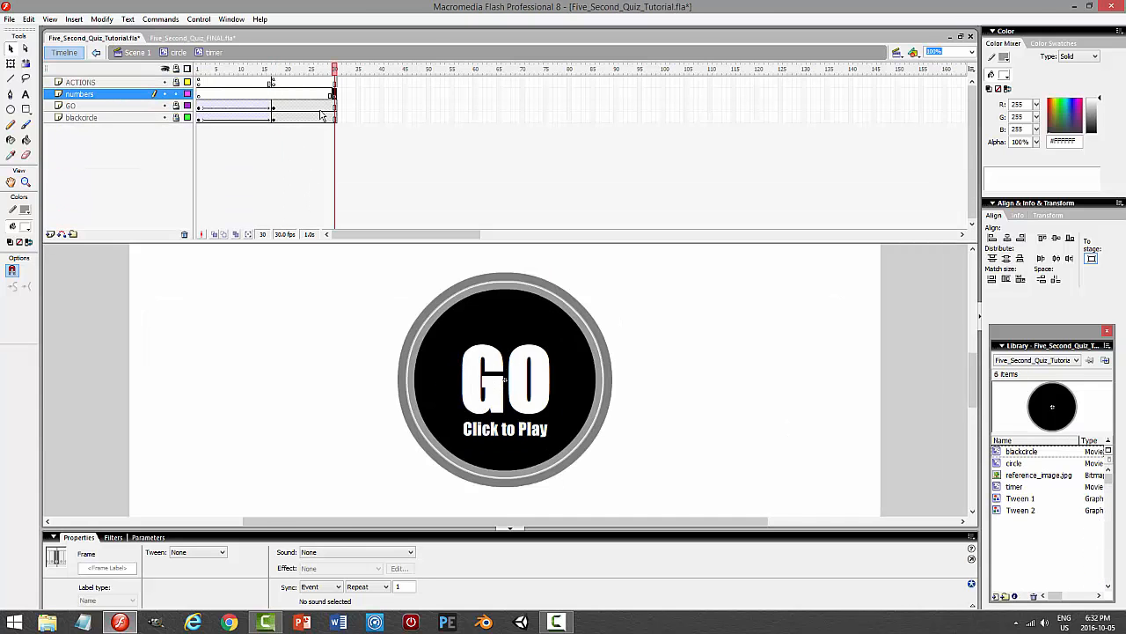
click(280, 107)
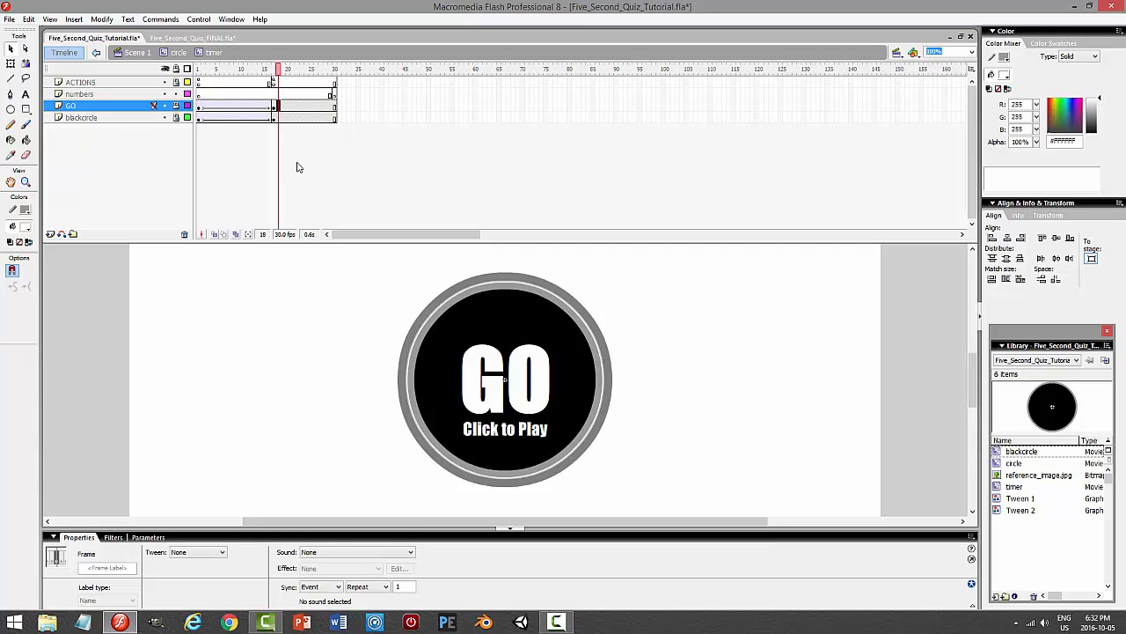
key(Delete)
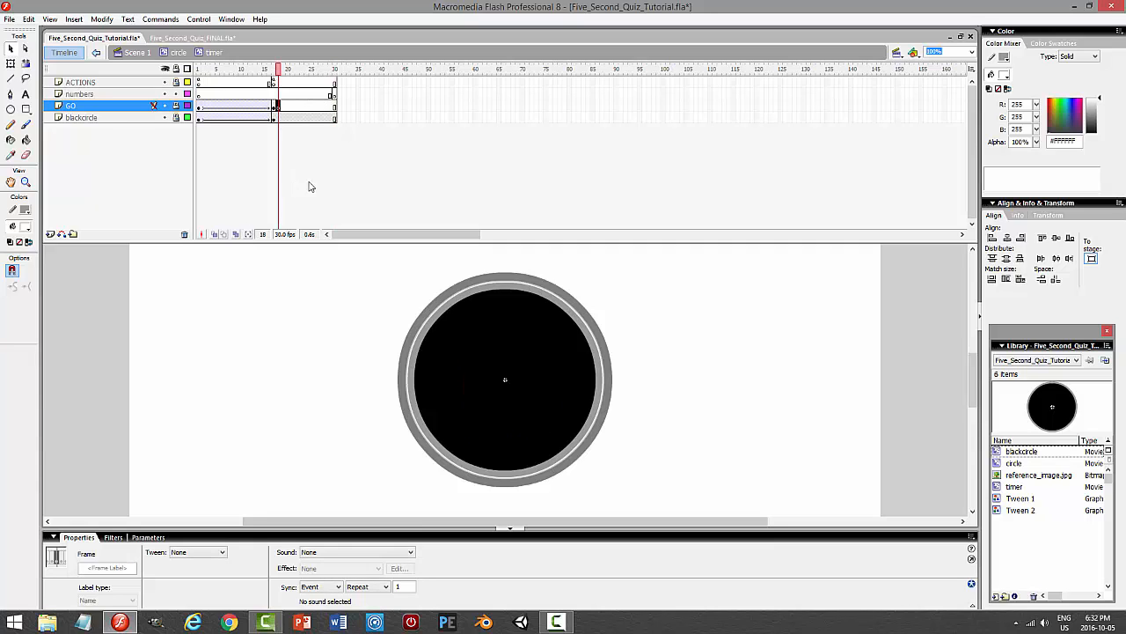
- At frame 30 of the numbers layer, add a white Impact text reading 5 over the black circle
click(333, 94)
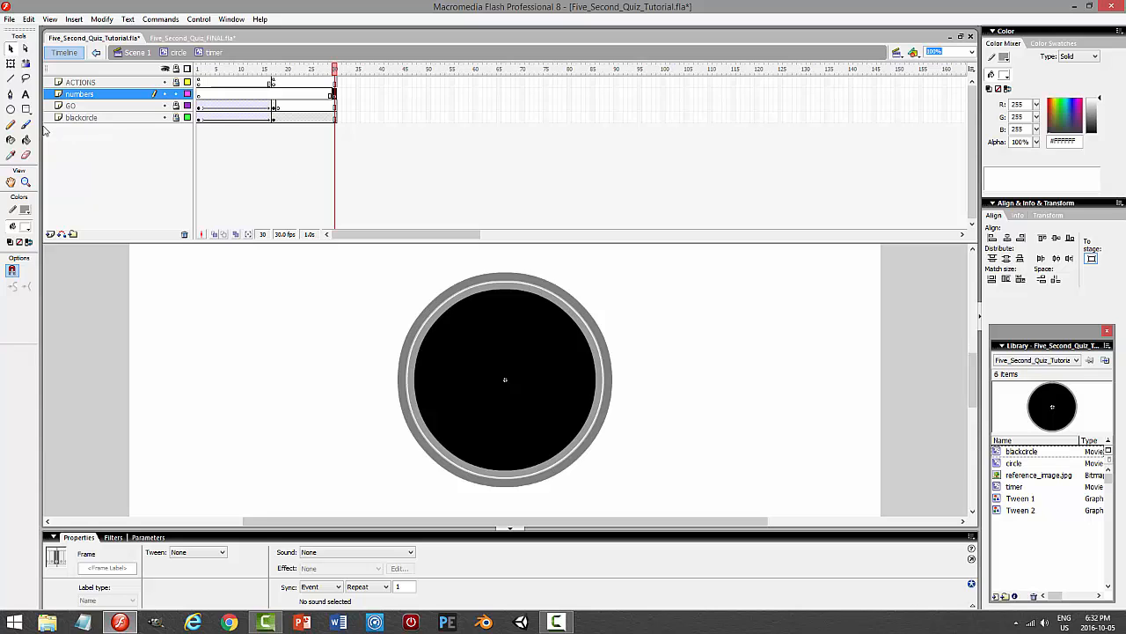
click(26, 94)
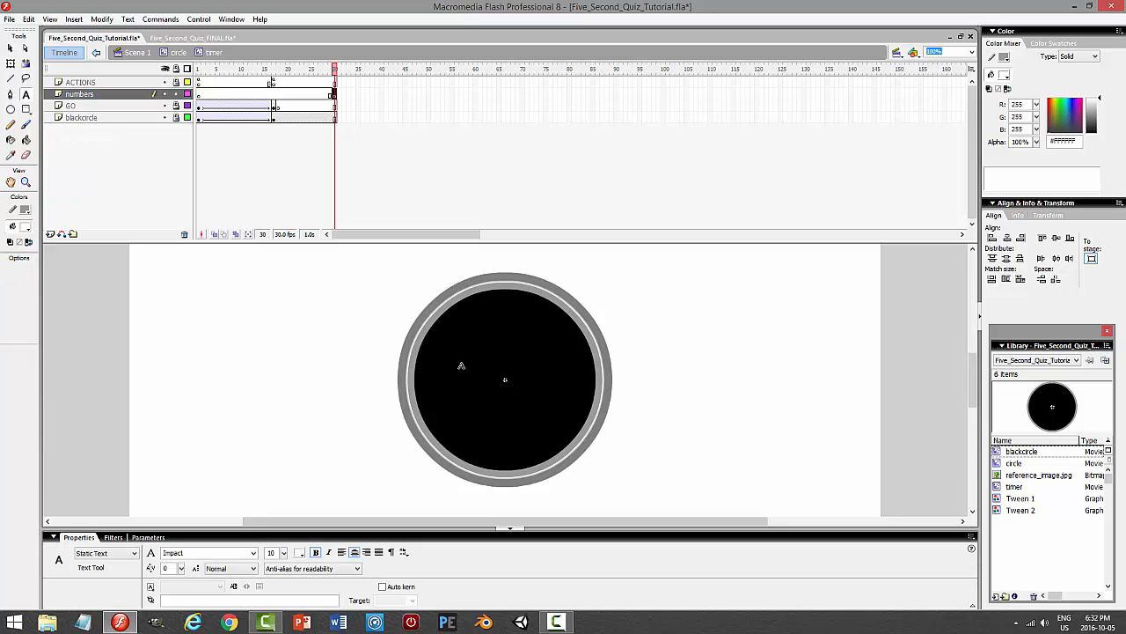
drag(469, 350, 553, 357)
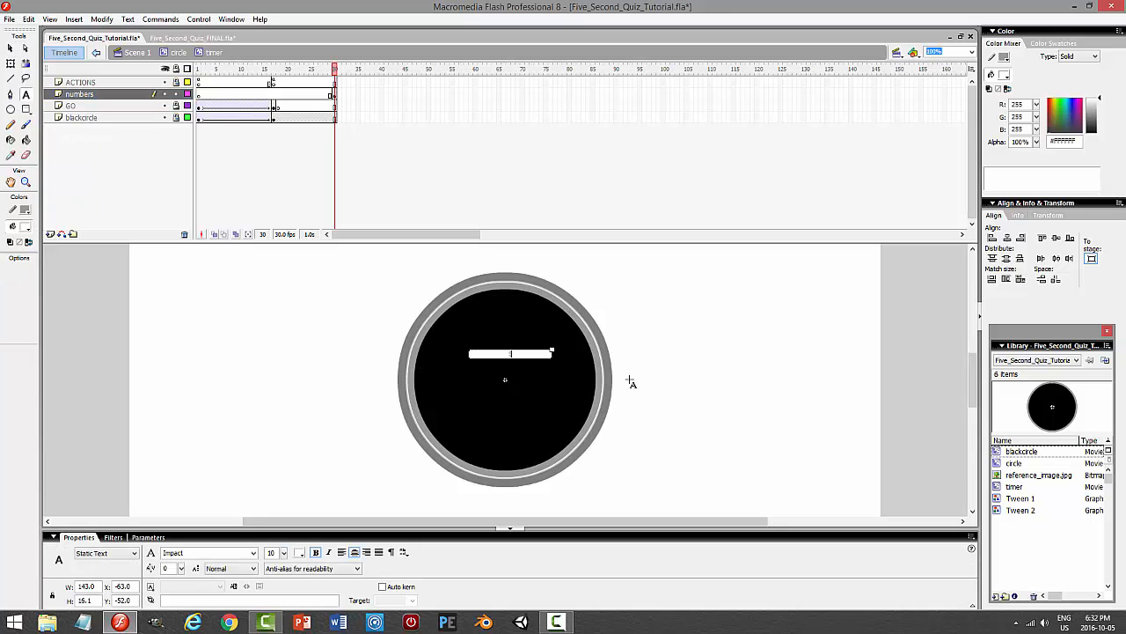
text(5)
click(10, 47)
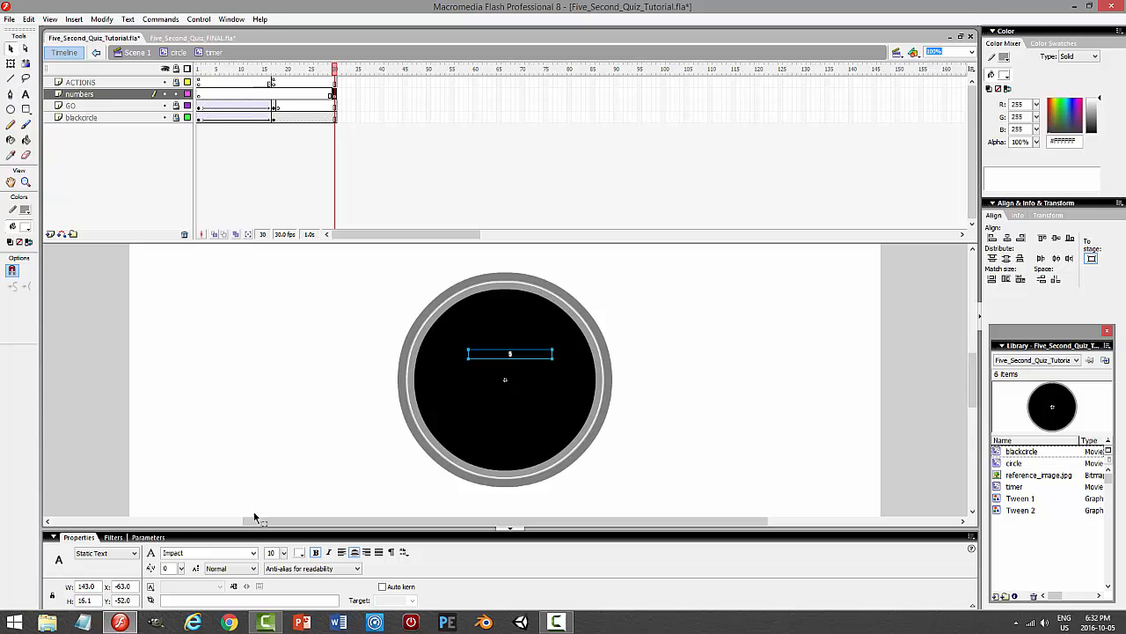
- Try font size 70 for the number 5 and settle on size 90
click(273, 553)
text(70)
key(Return)
click(271, 552)
text(90)
key(Return)
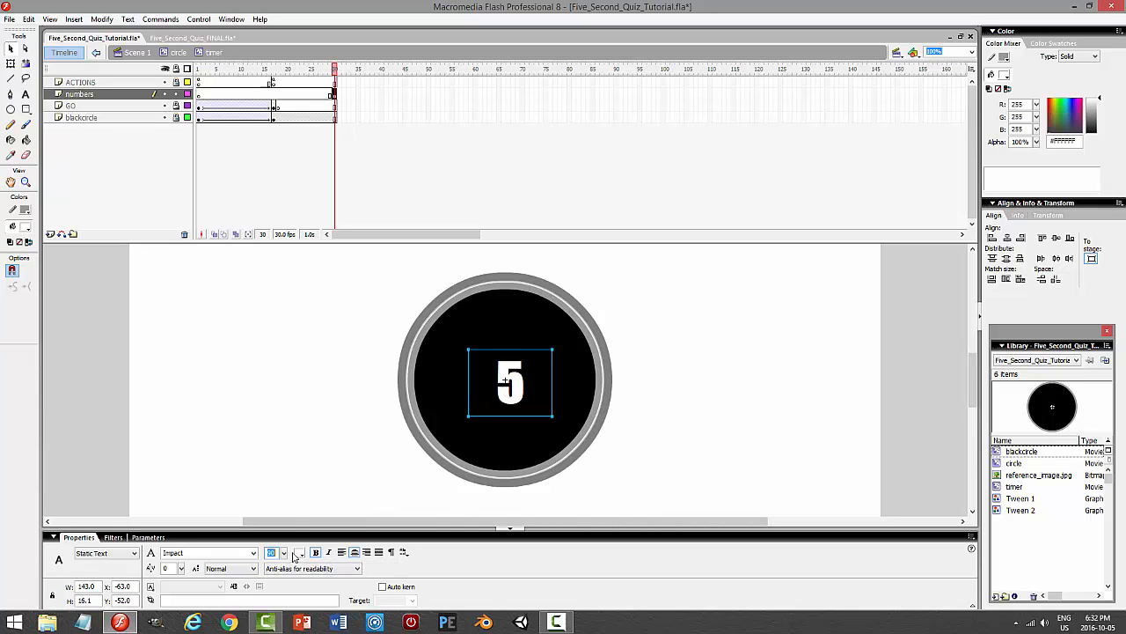
- Enlarge the 5 about its centre with Free Transform until its text box spans most of the black circle's width
click(11, 64)
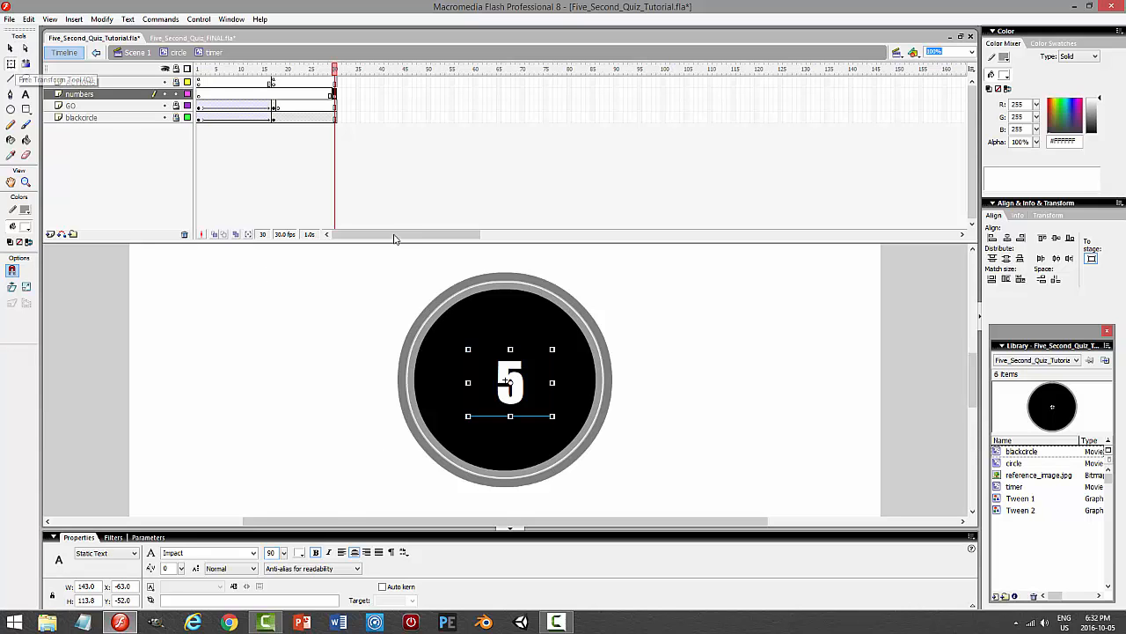
drag(467, 349, 434, 320)
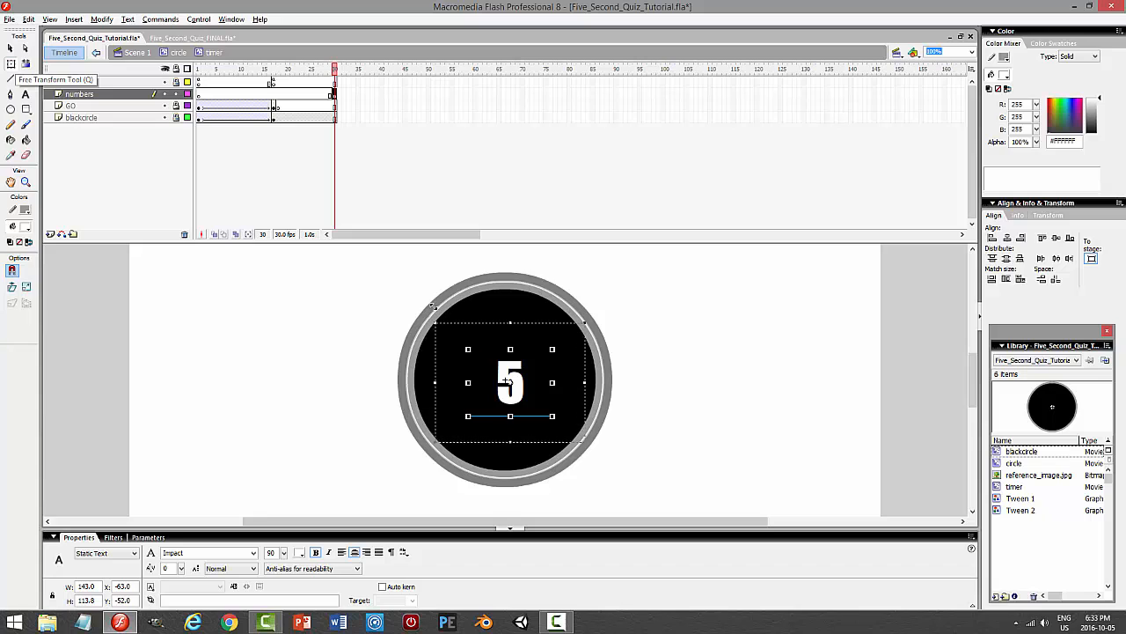
click(742, 406)
click(540, 406)
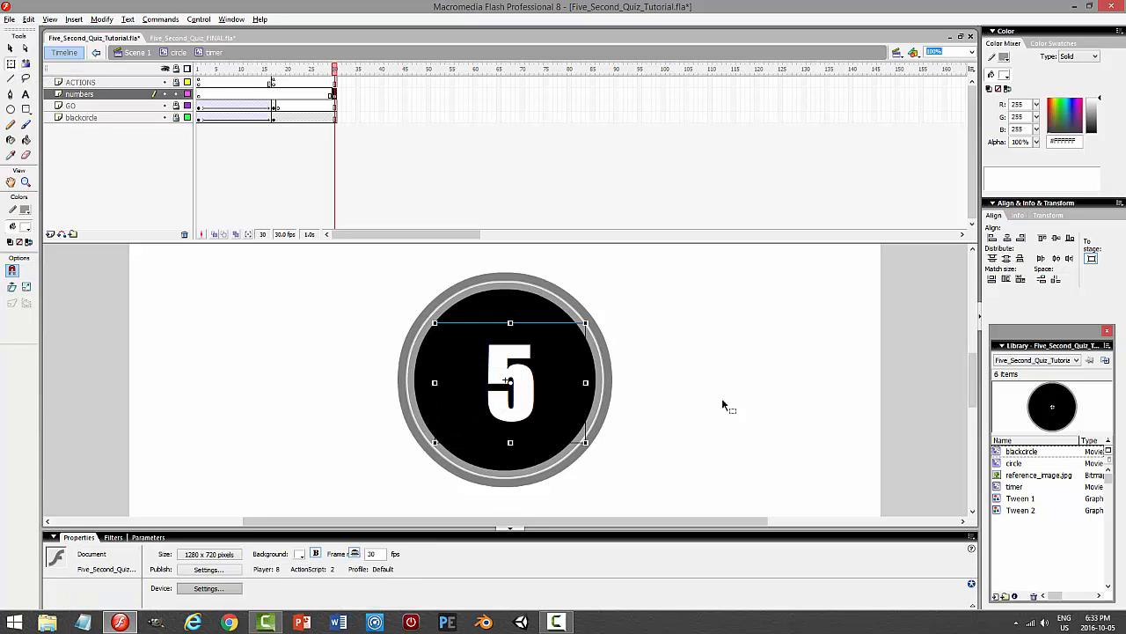
- Centre the number 5 on the stage horizontally and vertically, then deselect it
click(1007, 237)
click(1056, 237)
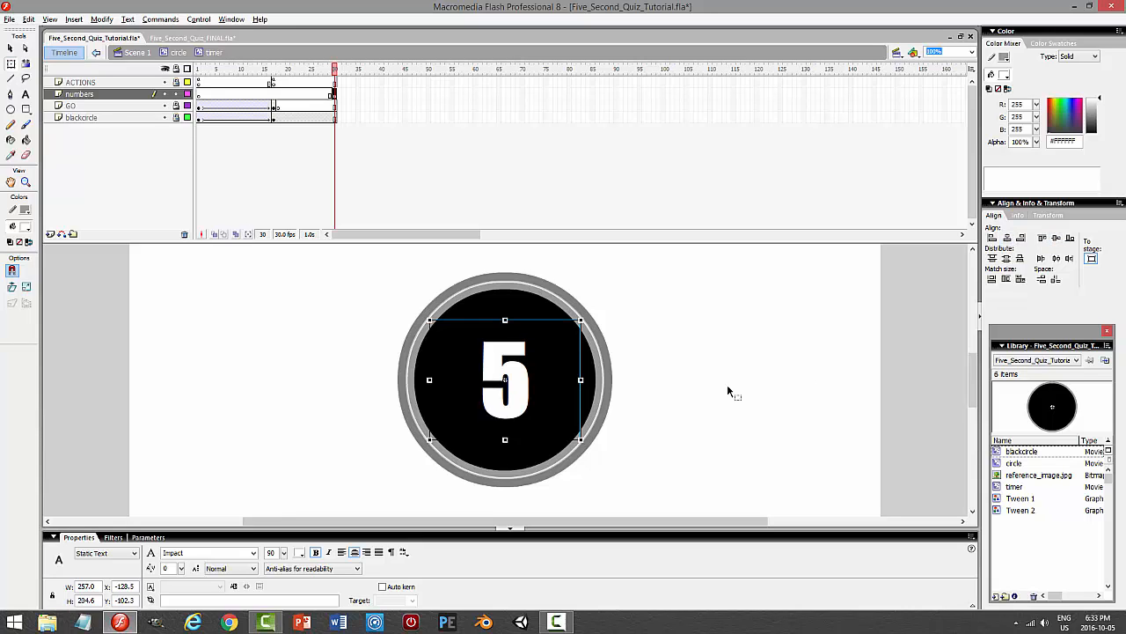
click(729, 362)
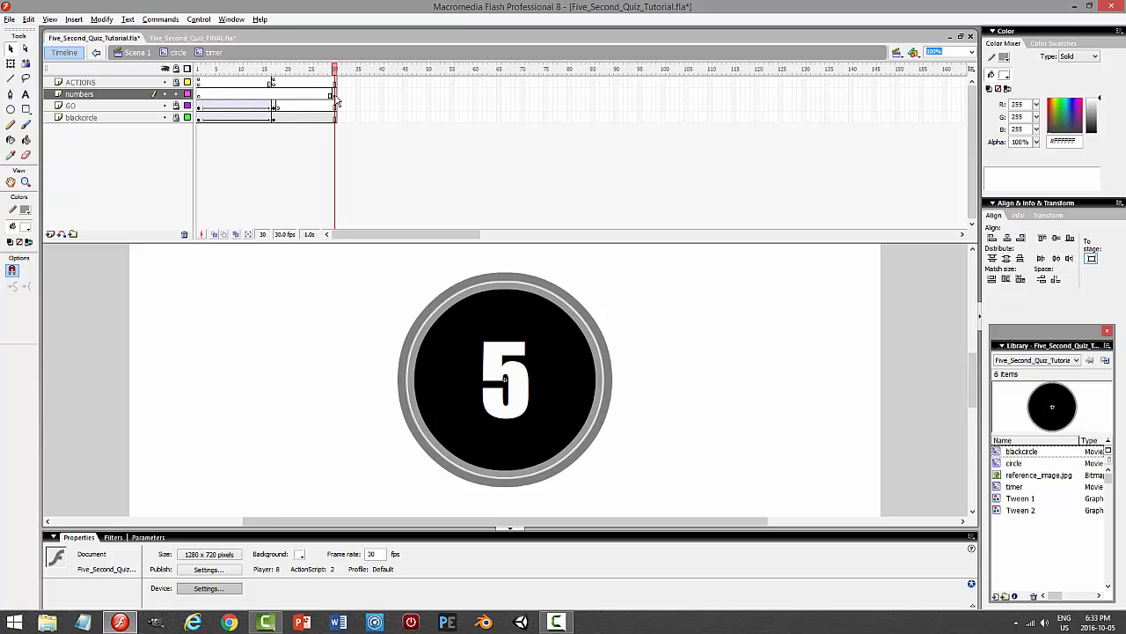
- Extend all four timer layers to frame 60 and add a numbers keyframe there with the text changed to 4
click(475, 82)
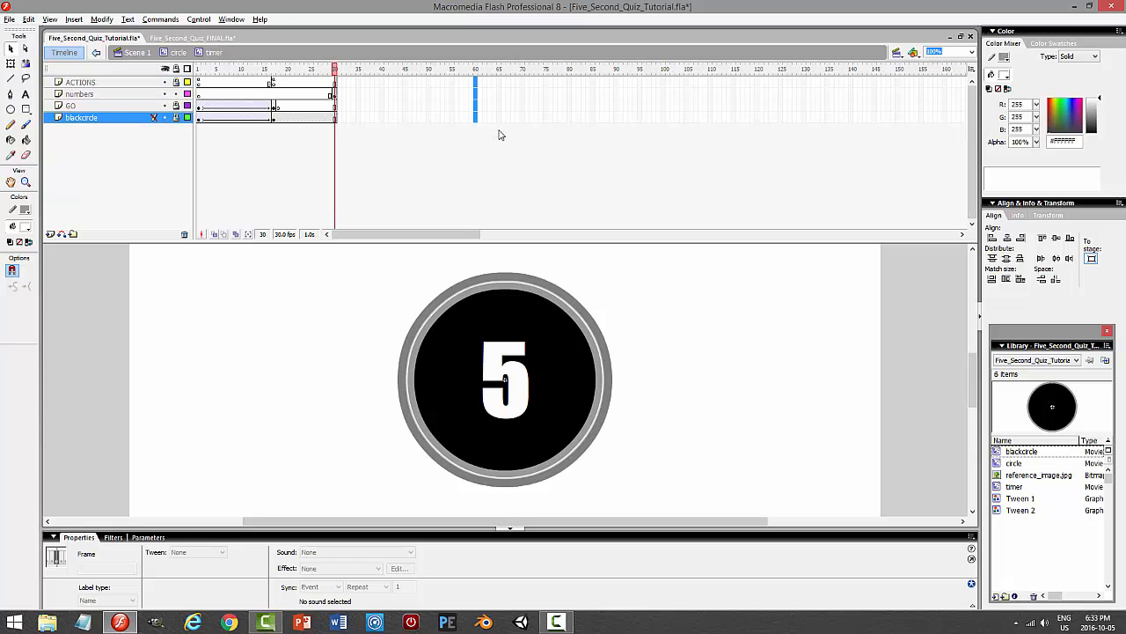
key(F5)
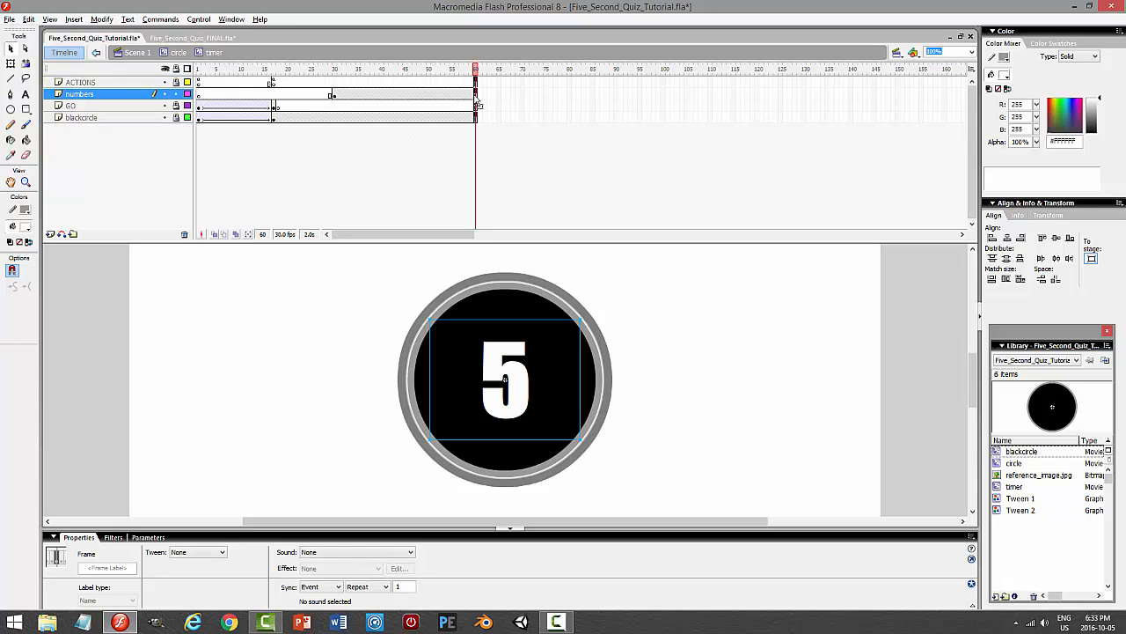
click(715, 305)
click(498, 345)
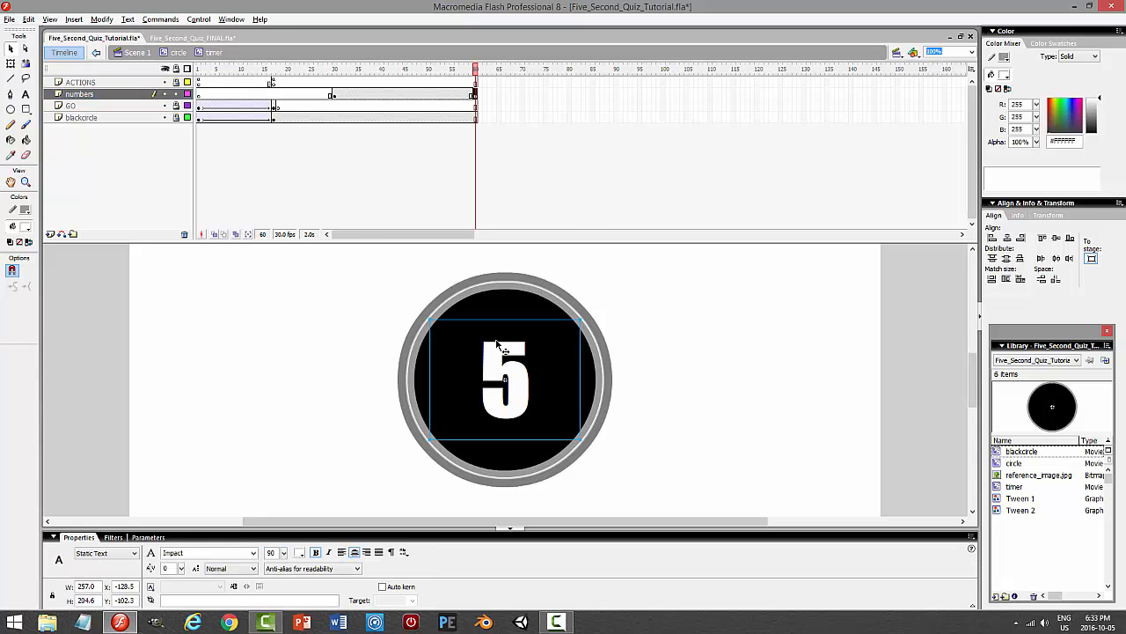
click(26, 95)
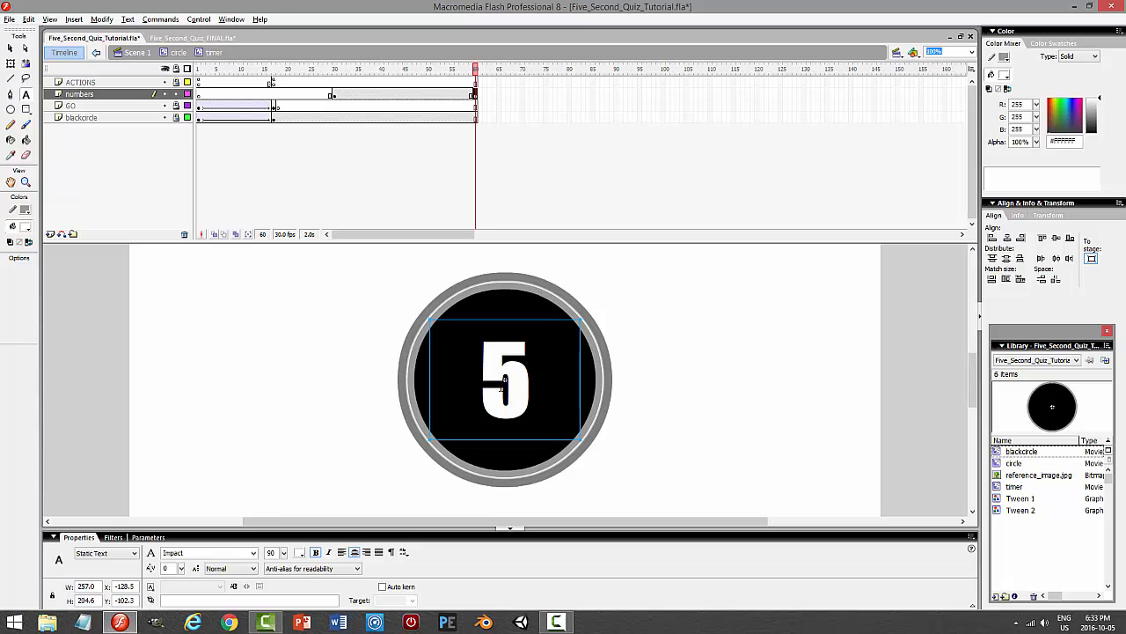
drag(472, 382, 614, 387)
text(4)
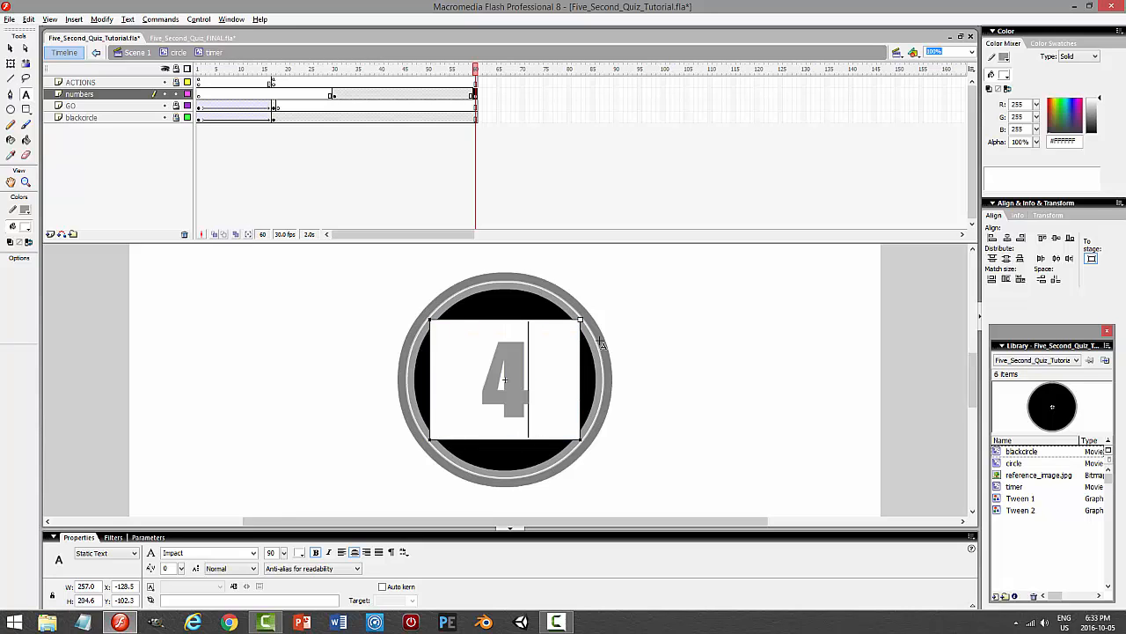
click(11, 47)
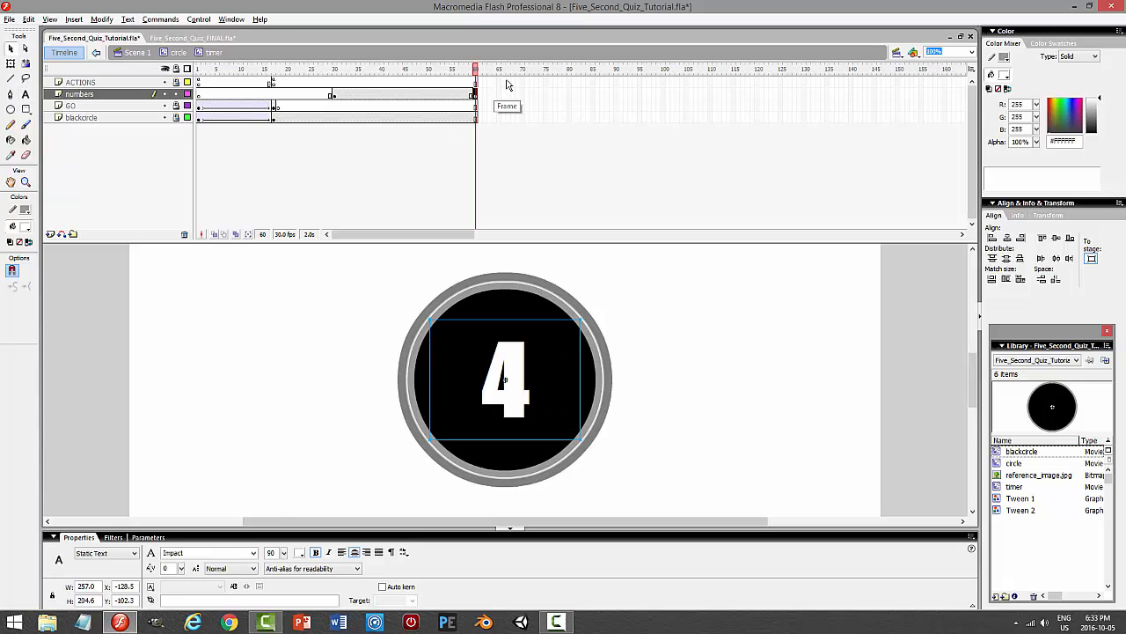
- Extend all layers to frame 90 and add a numbers keyframe there with the text changed to 3
click(618, 75)
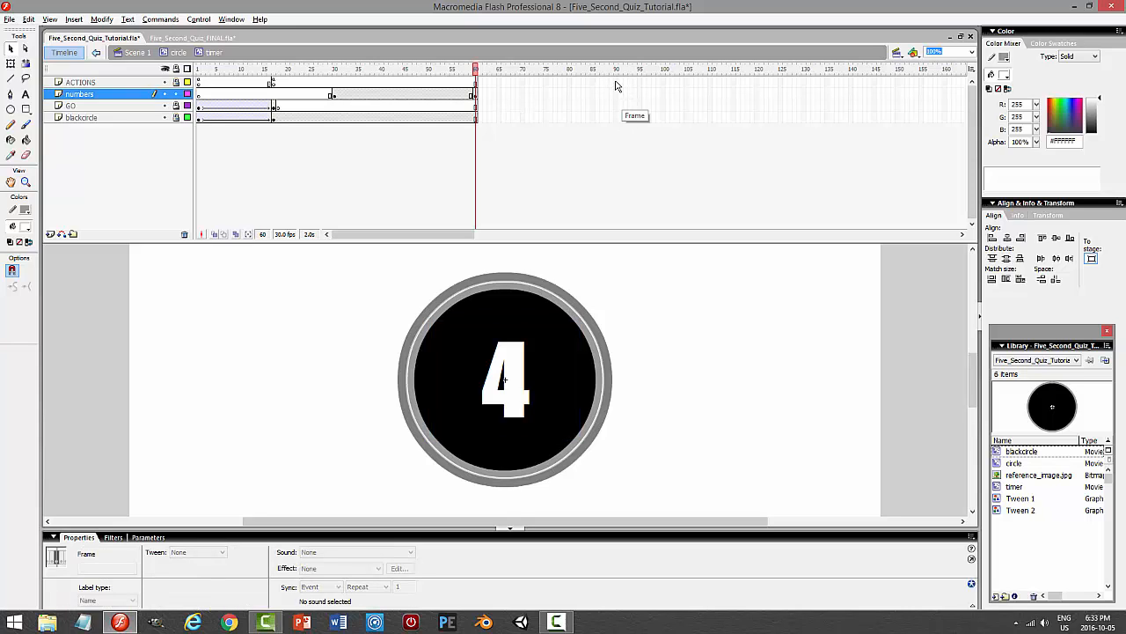
drag(616, 82, 616, 132)
key(F5)
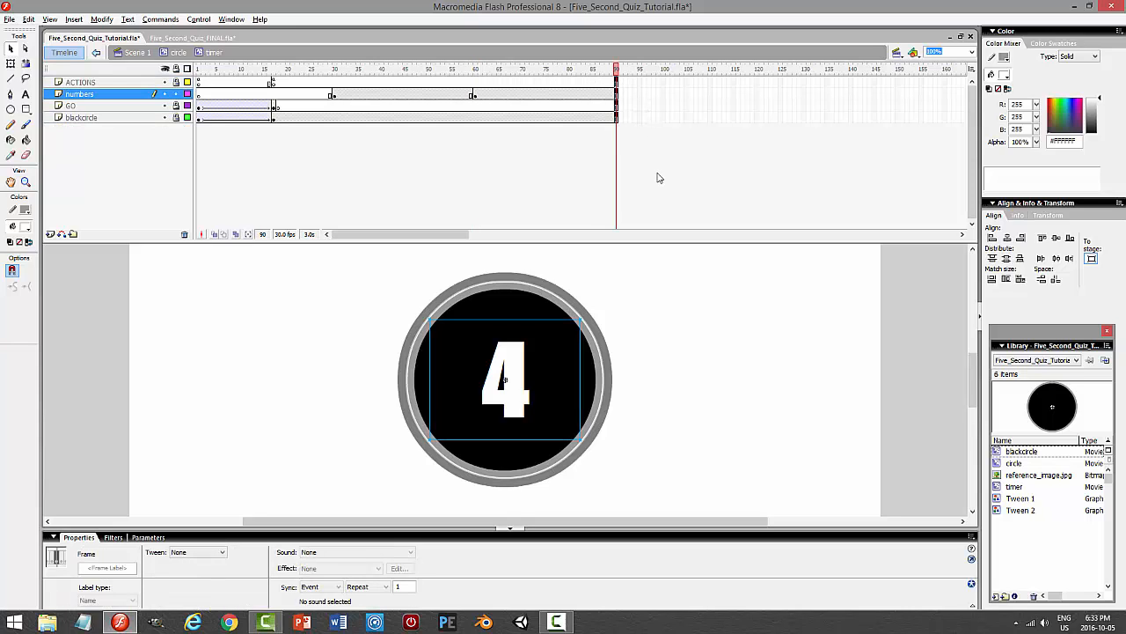
click(617, 95)
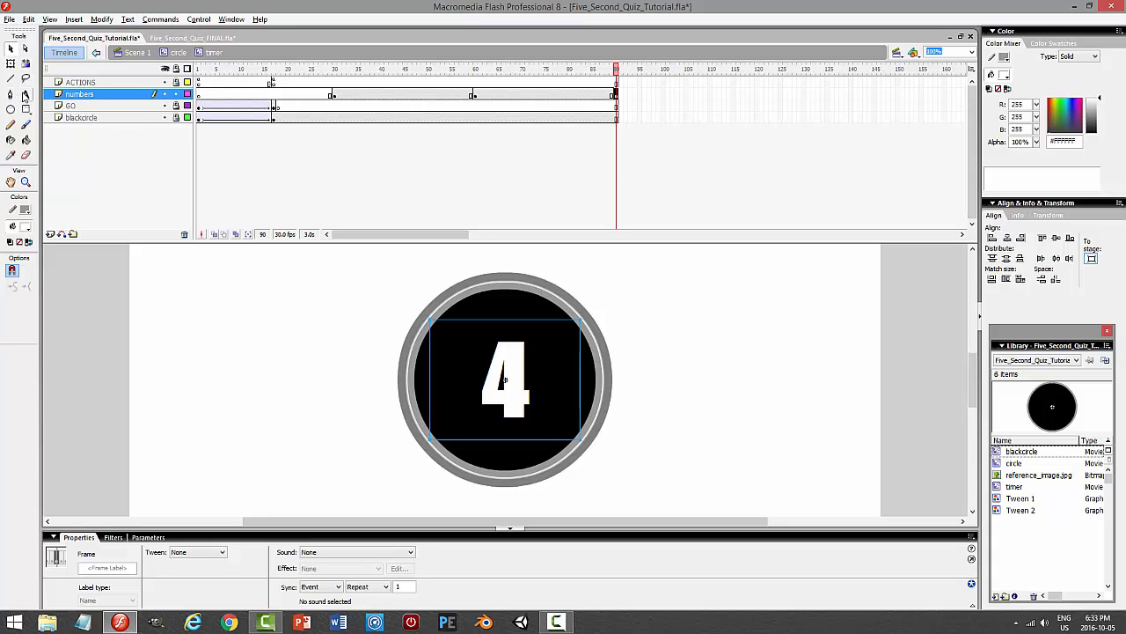
click(26, 94)
click(528, 378)
double_click(545, 372)
text(3)
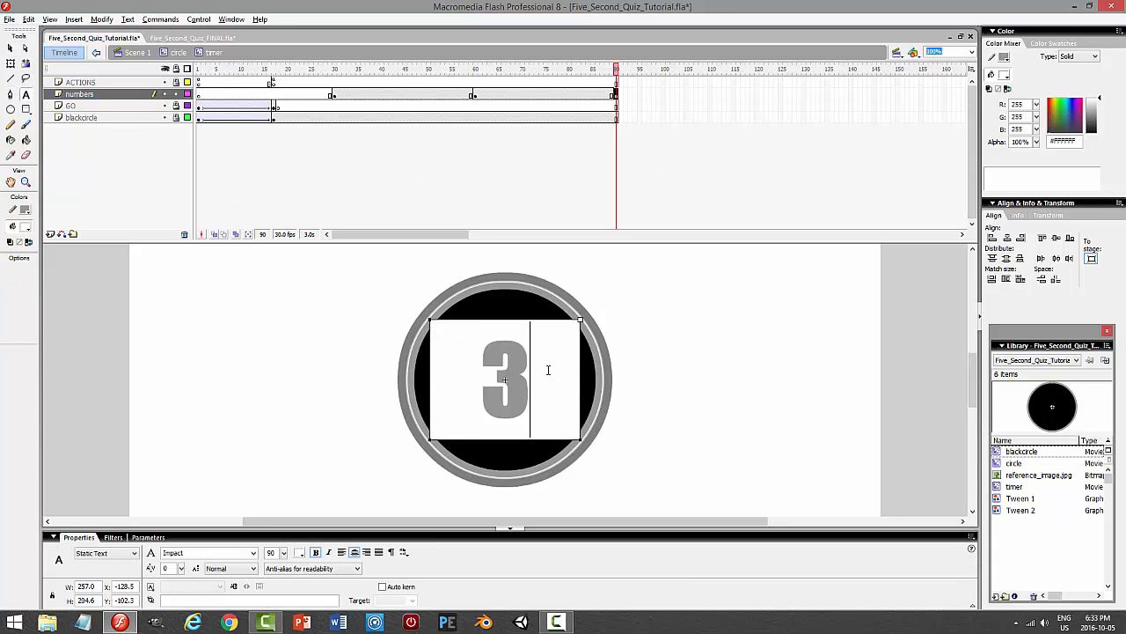
click(11, 48)
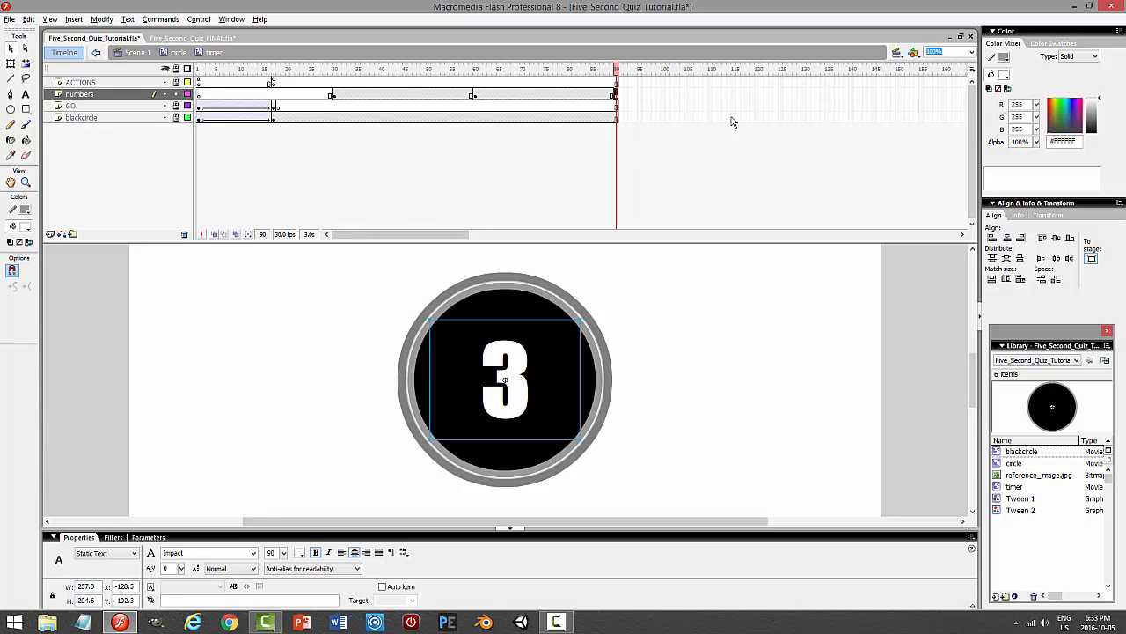
- Extend all layers to frame 120 and add a numbers keyframe there with the text changed to 2
drag(758, 82, 784, 187)
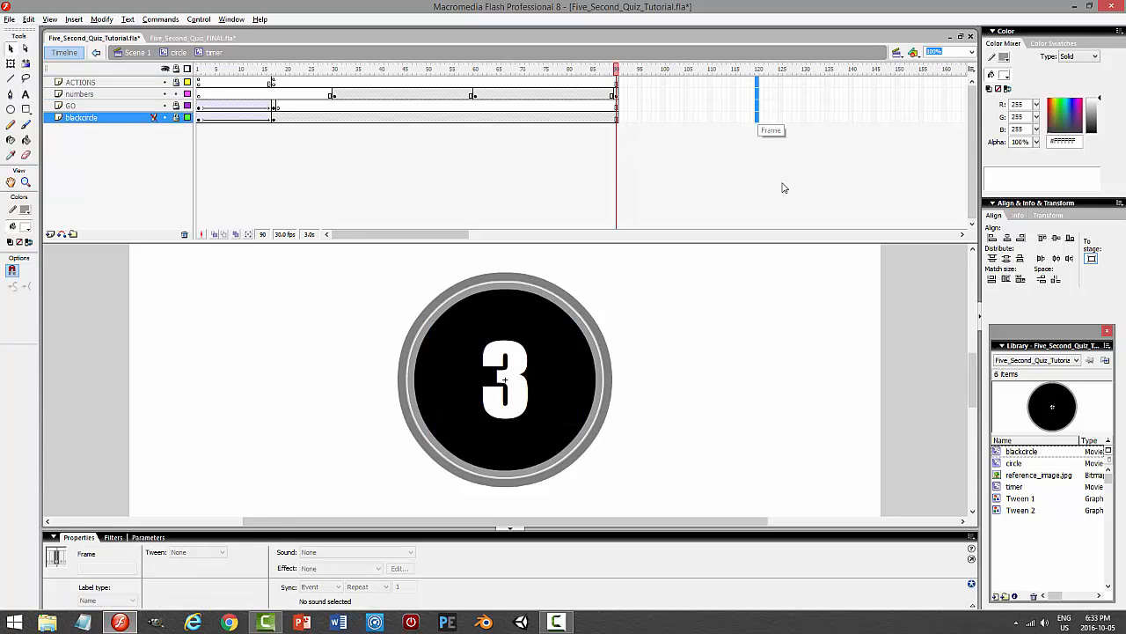
key(F5)
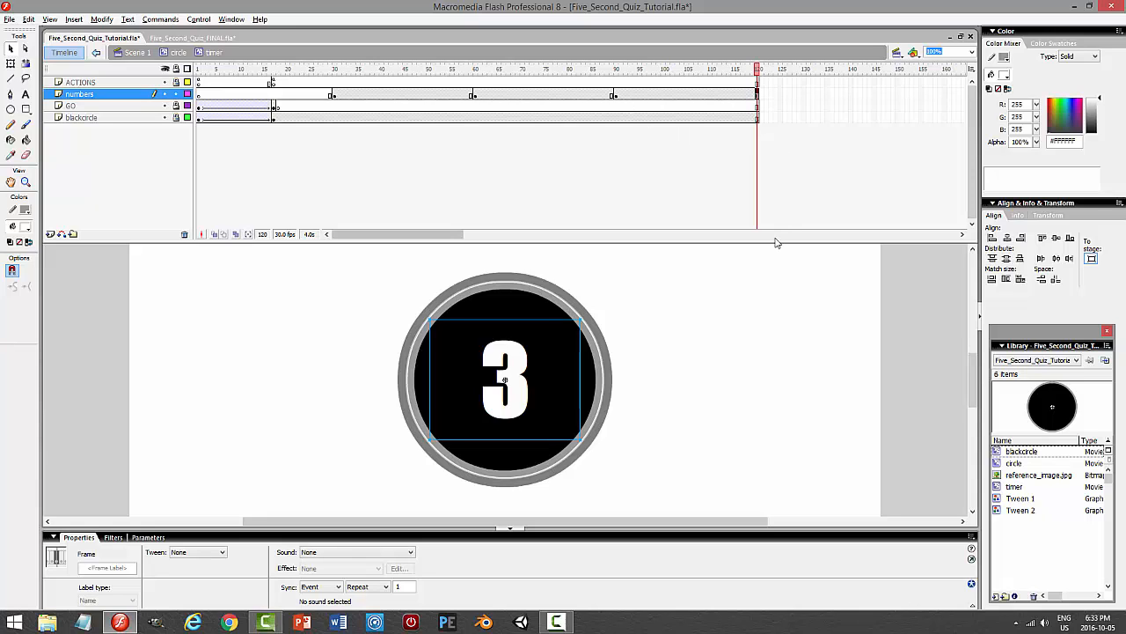
key(F6)
click(25, 94)
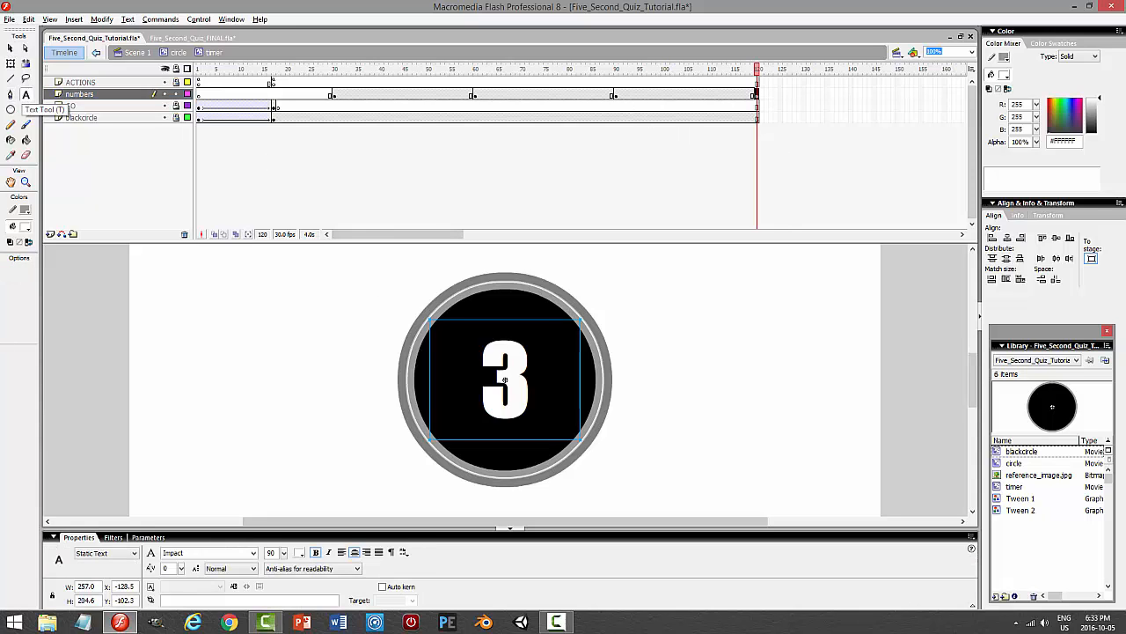
double_click(558, 384)
text(2)
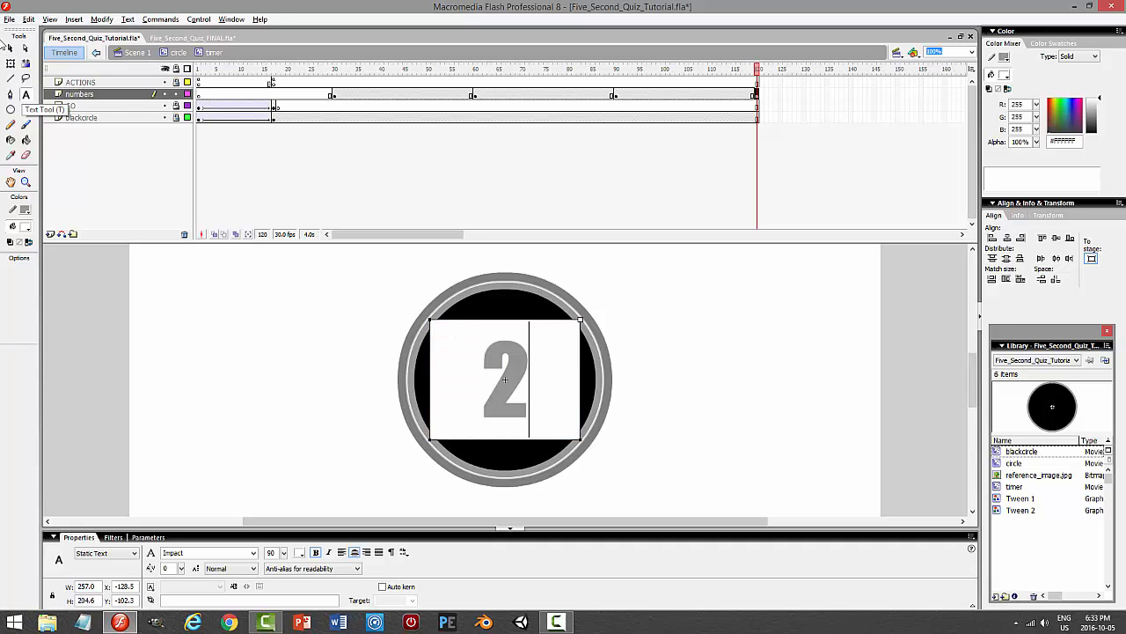
click(10, 48)
- Extend all layers to frame 150 and add a numbers keyframe there with the text changed to 1
drag(396, 234, 424, 234)
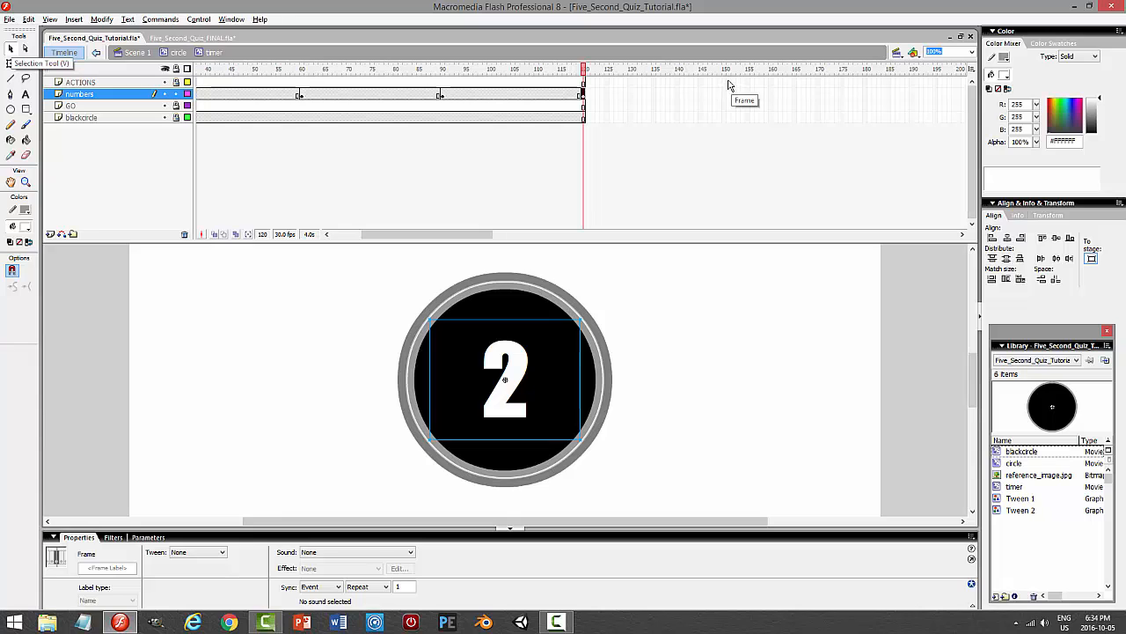
drag(726, 81, 727, 118)
key(F5)
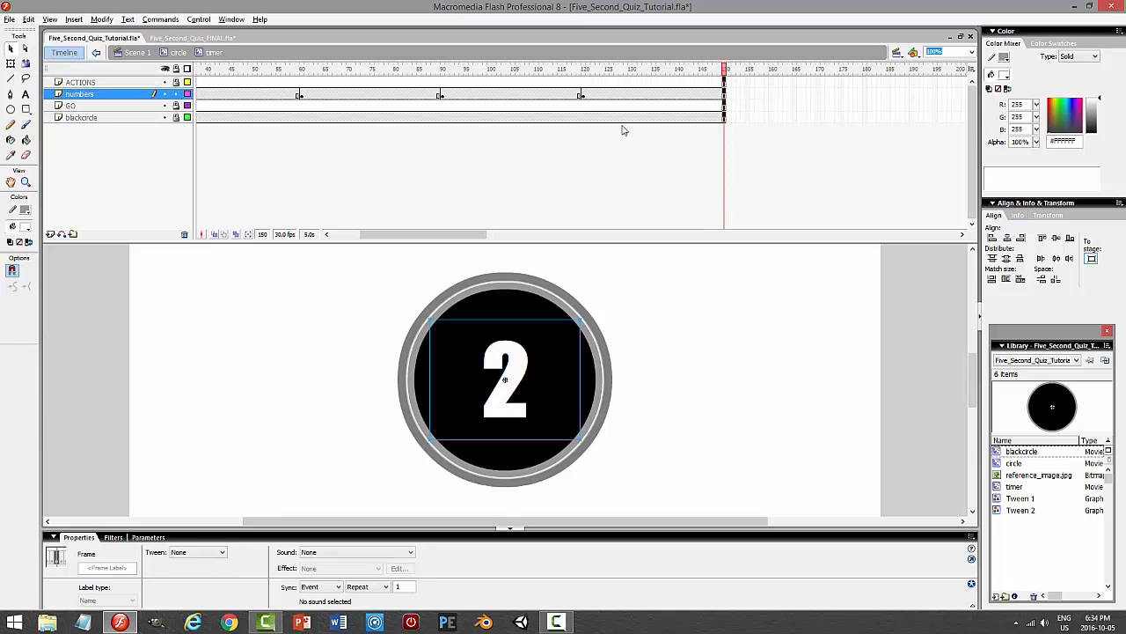
click(726, 95)
double_click(503, 362)
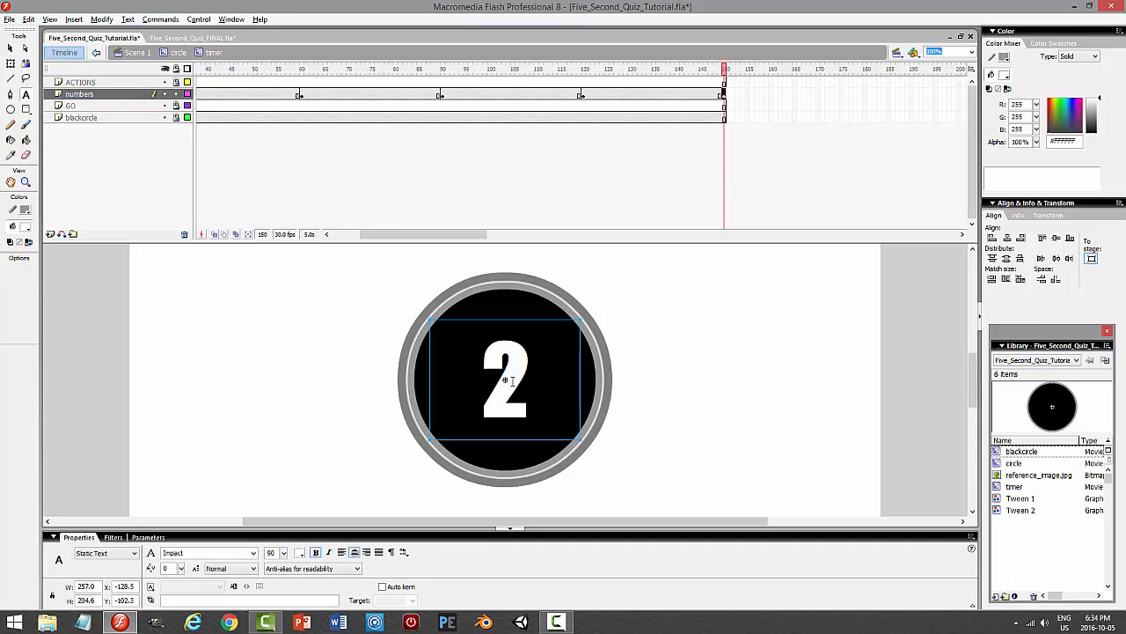
drag(512, 380, 591, 388)
text(1)
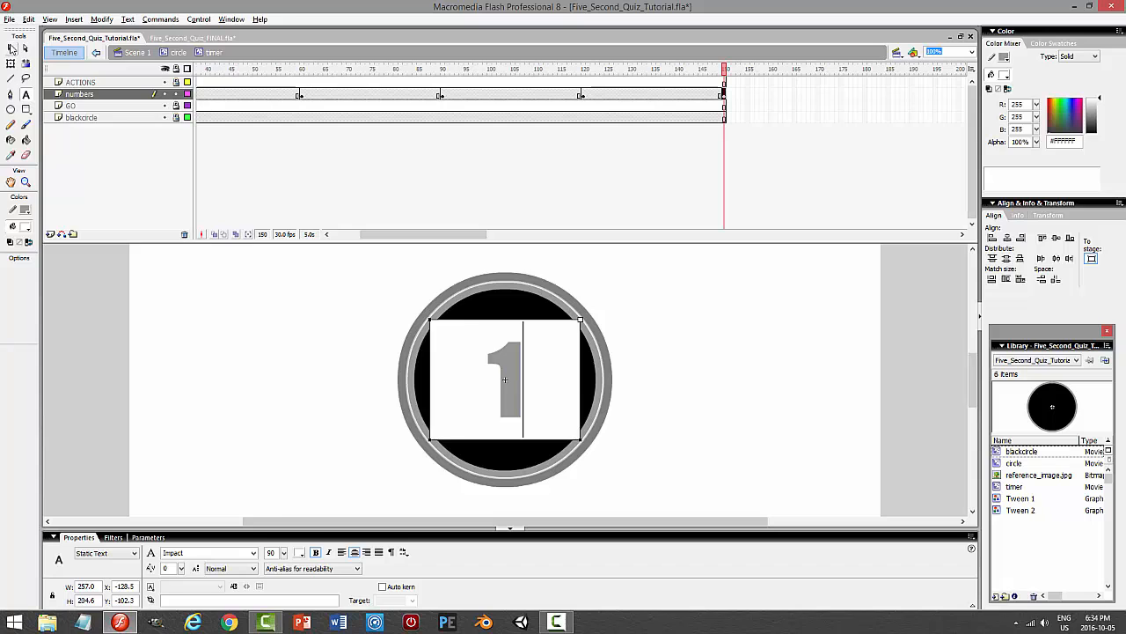
key(Escape)
- Extend all layers to frame 180 and add a numbers keyframe there with the text changed to 0
click(864, 82)
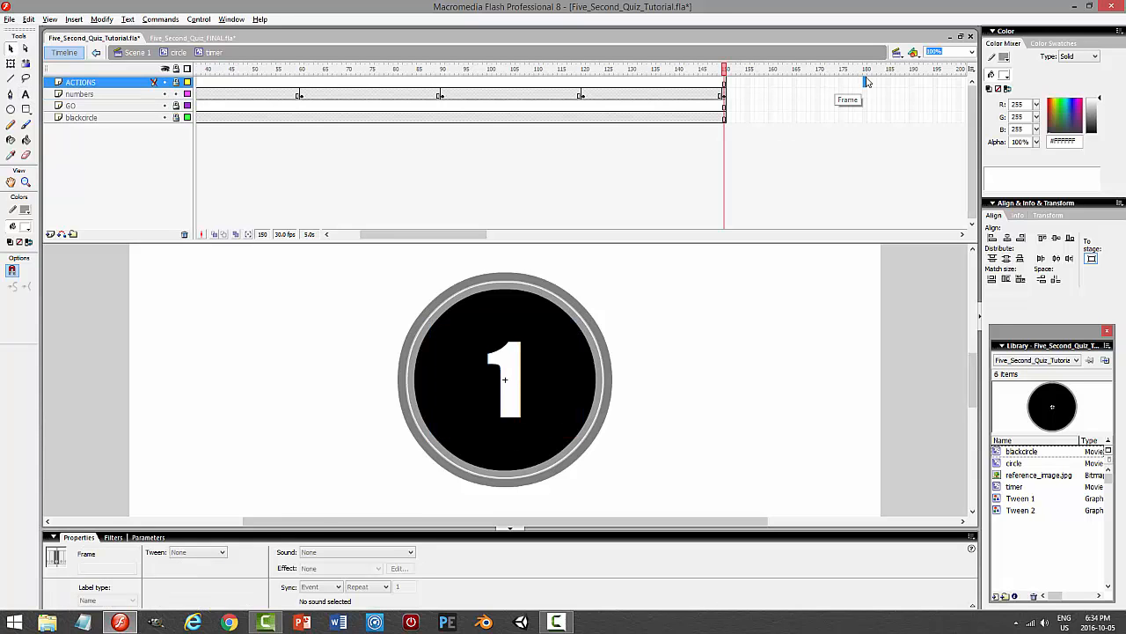
shift+click(865, 121)
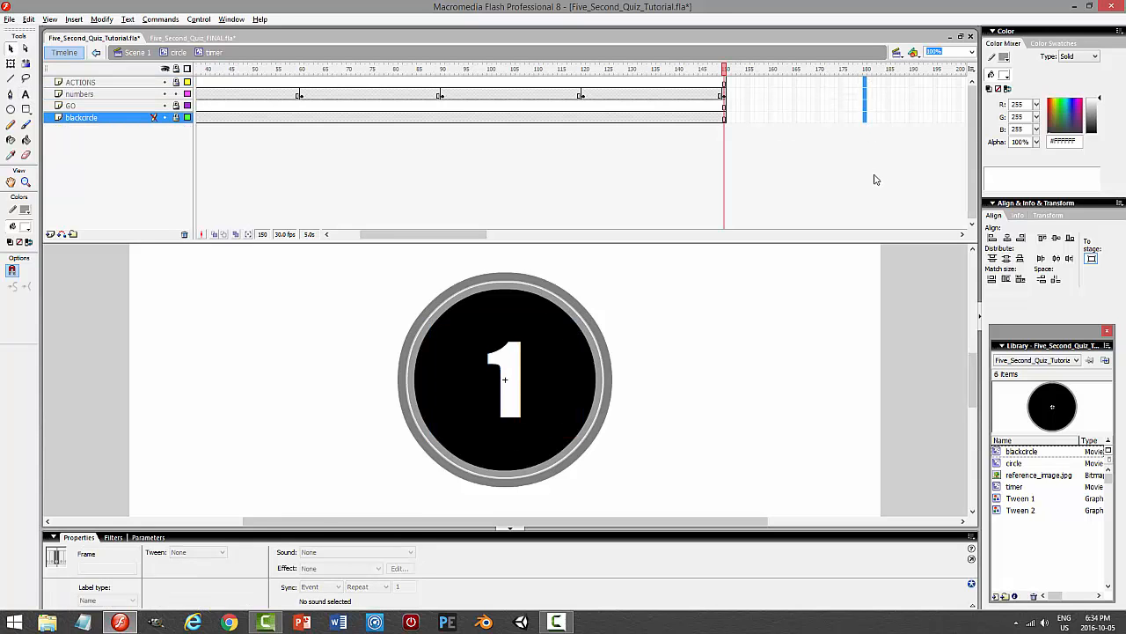
key(F5)
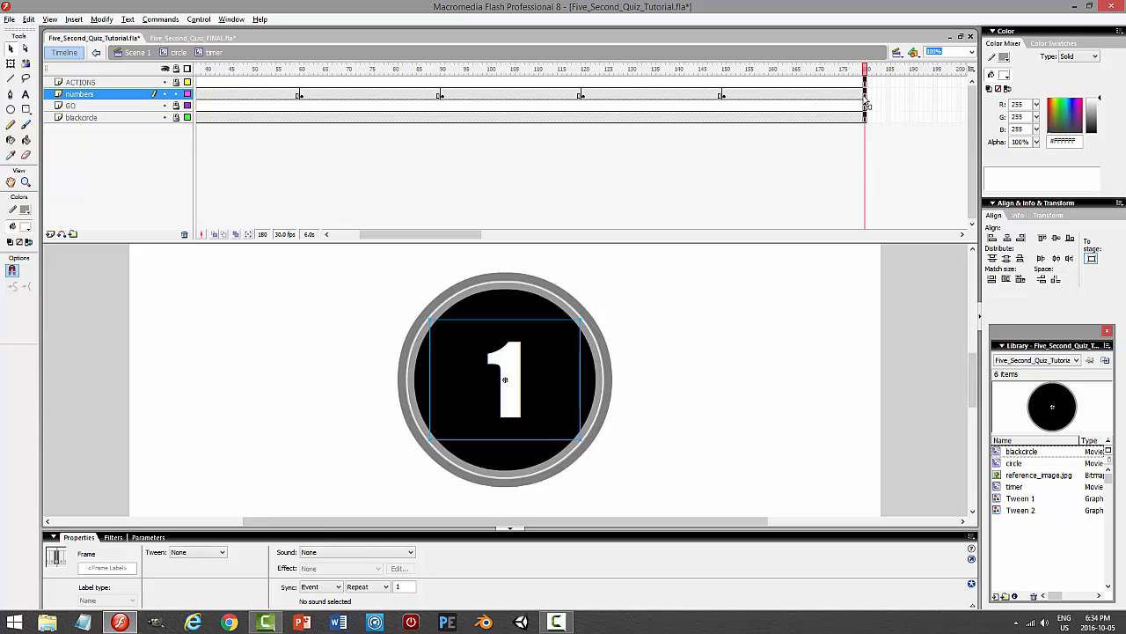
click(865, 95)
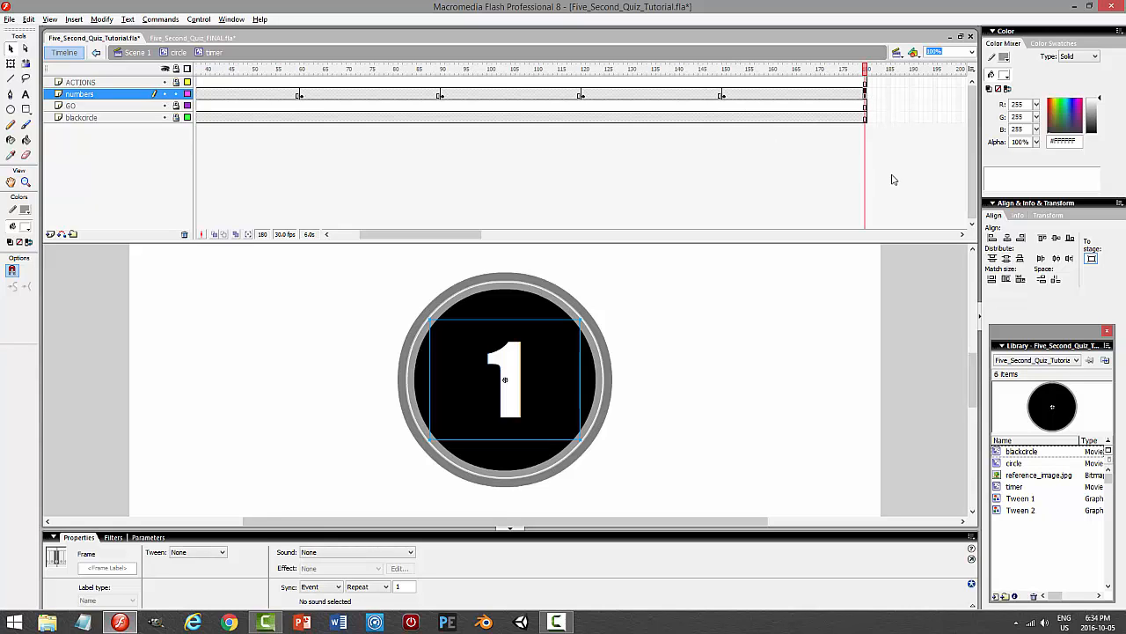
click(25, 95)
drag(445, 381, 566, 384)
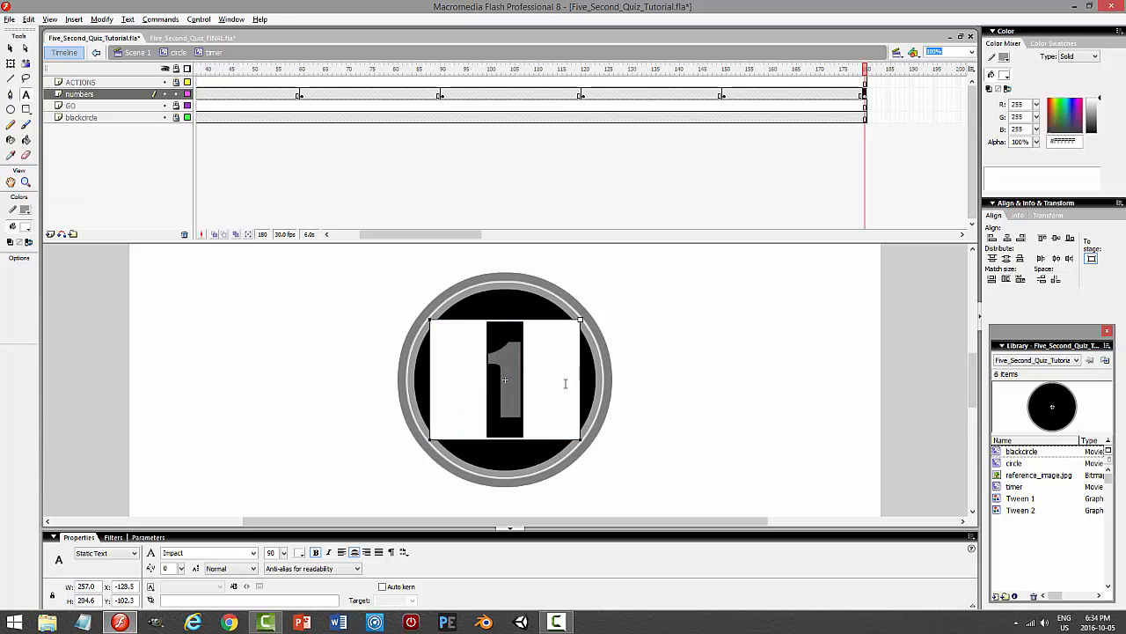
text(0)
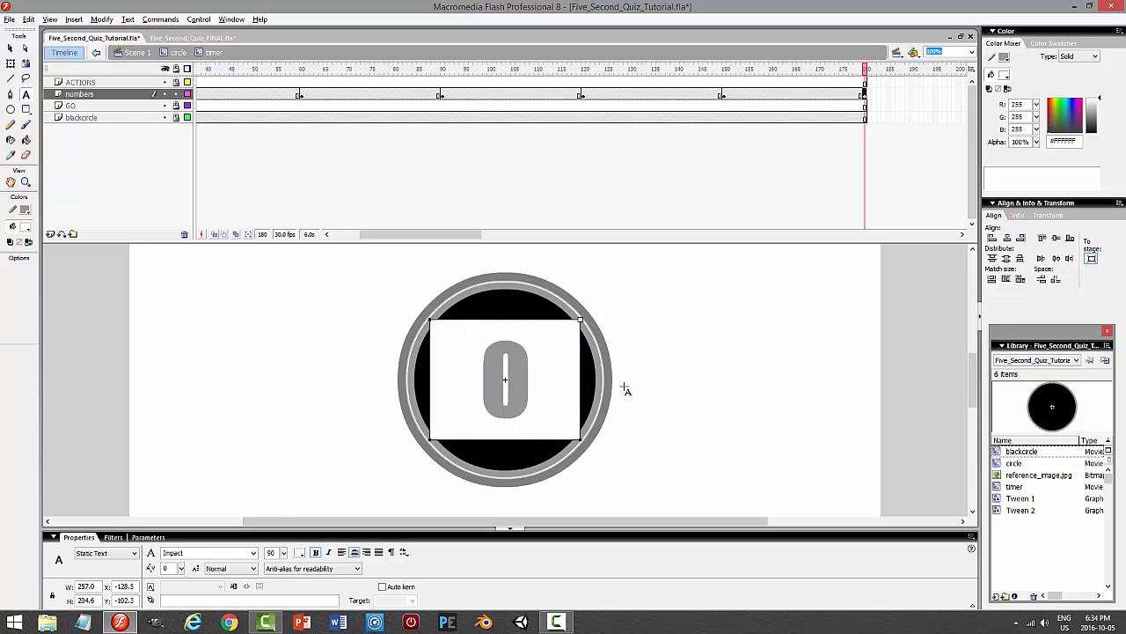
click(11, 48)
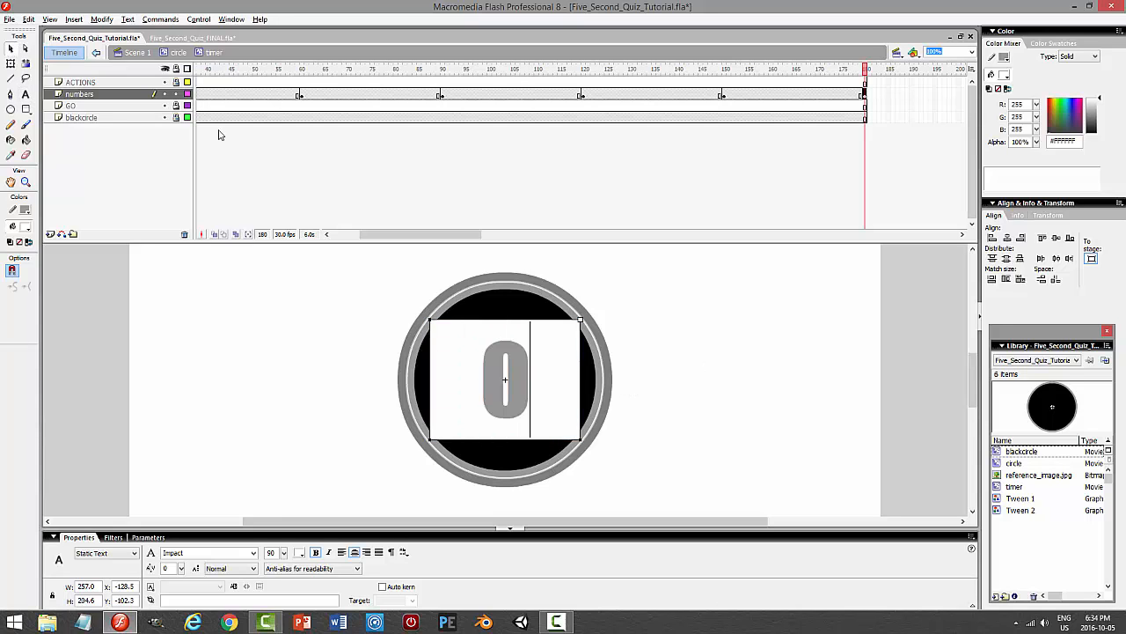
- Deselect the 0, lock the numbers layer and save the file
click(674, 319)
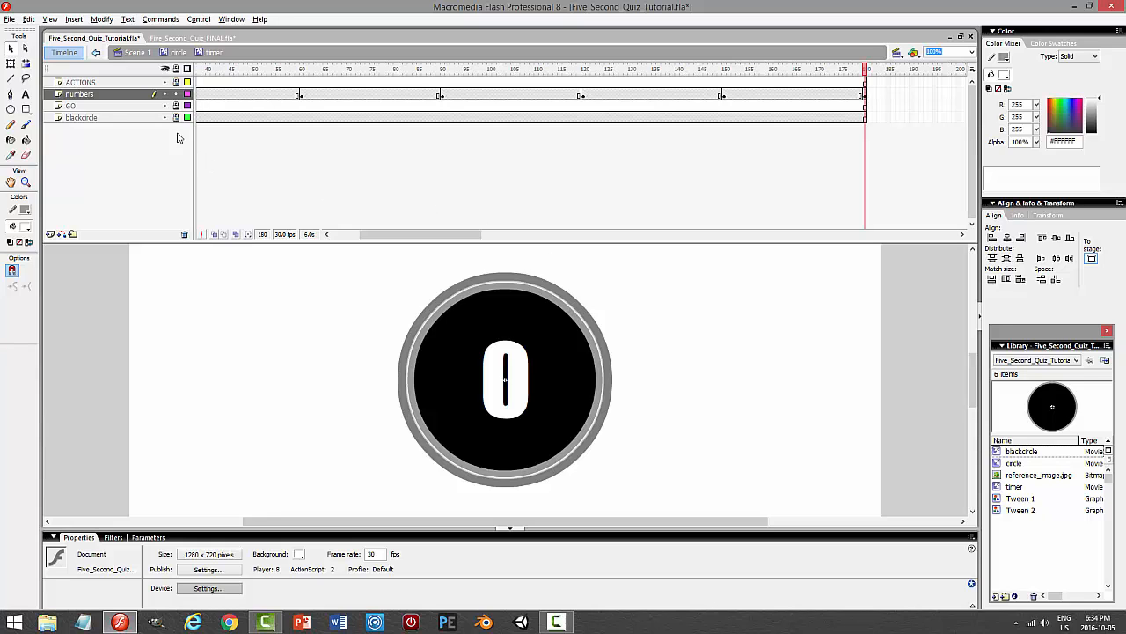
click(176, 94)
key(ctrl+s)
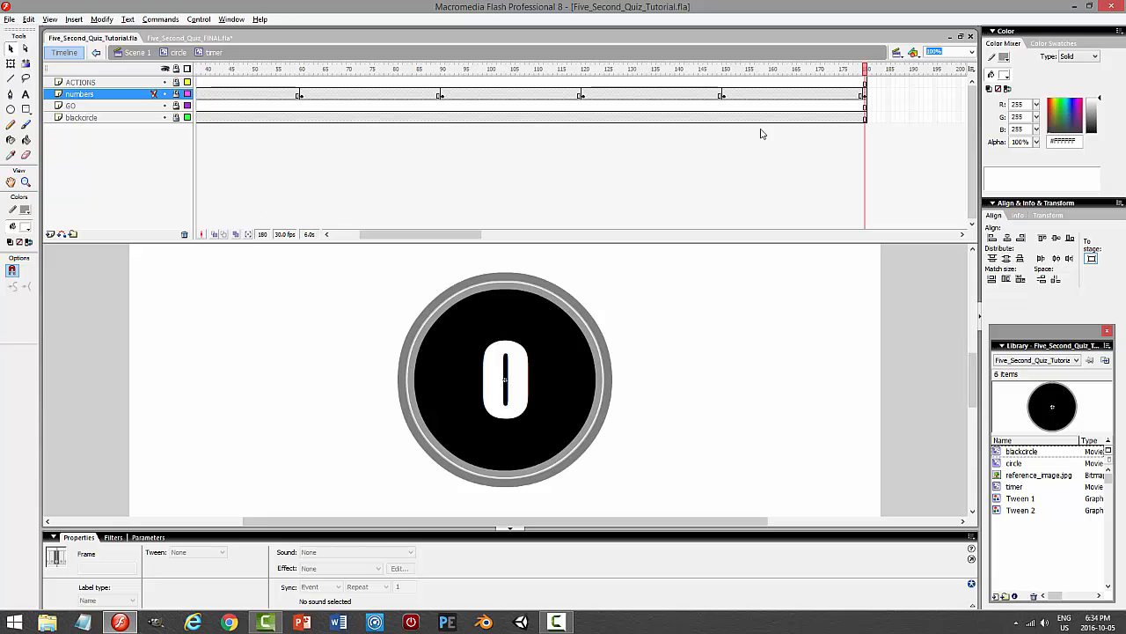
- Insert a keyframe at frame 180 of the blackcircle layer, unlock the layer and select the black circle instance
click(865, 118)
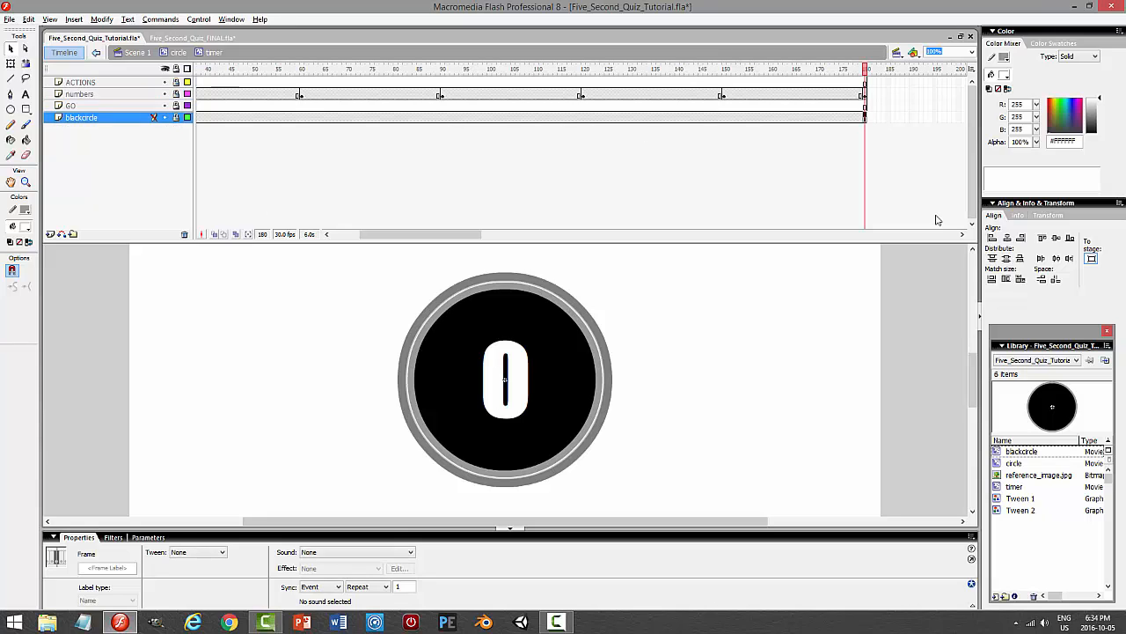
click(703, 352)
click(561, 360)
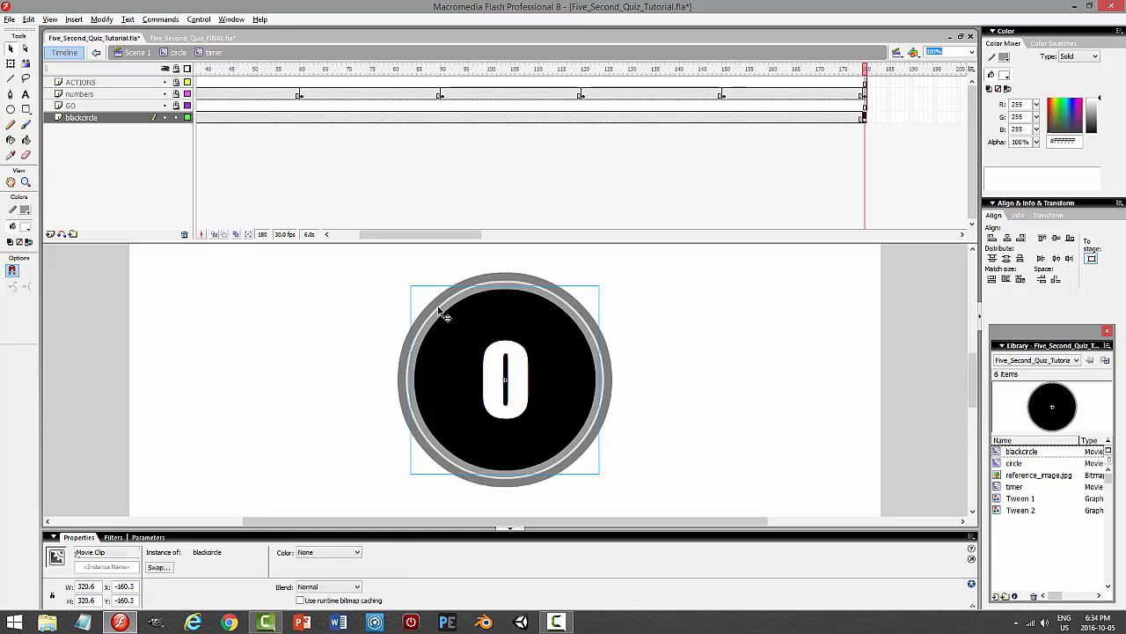
- Break apart the black circle instance at frame 180 of the blackcircle layer into an editable shape
drag(417, 236, 337, 236)
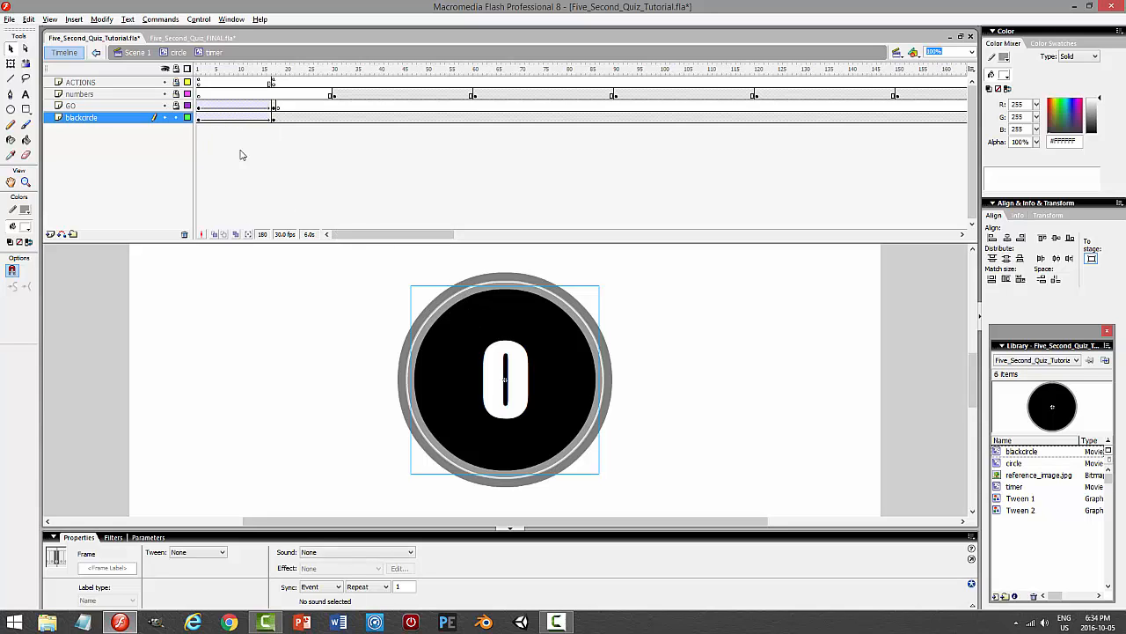
click(457, 310)
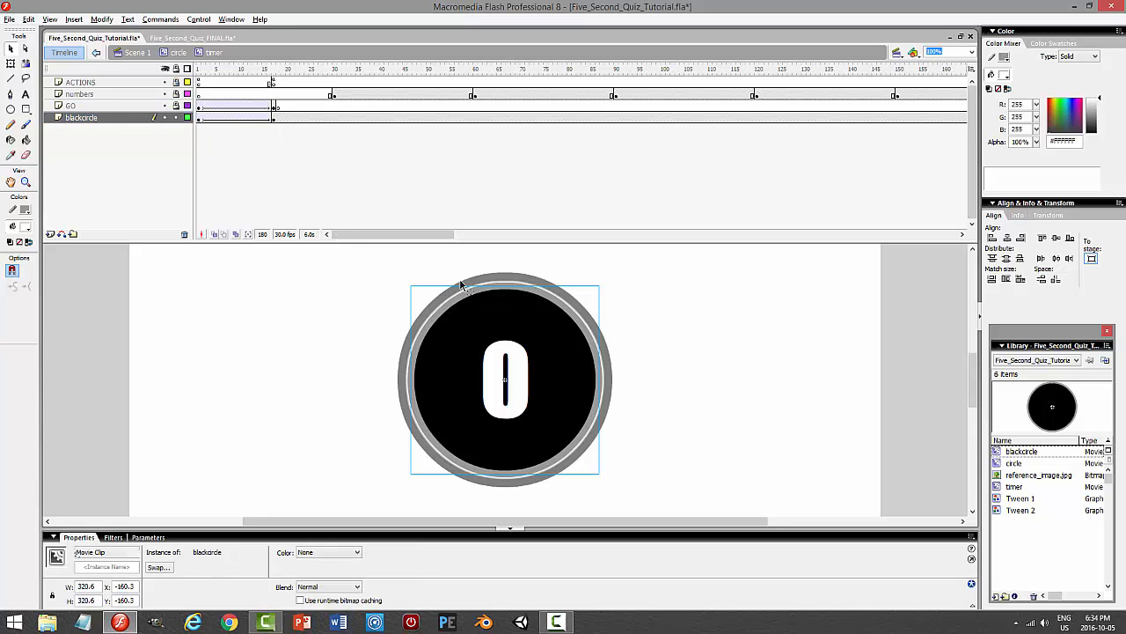
drag(445, 237, 522, 237)
right_click(532, 325)
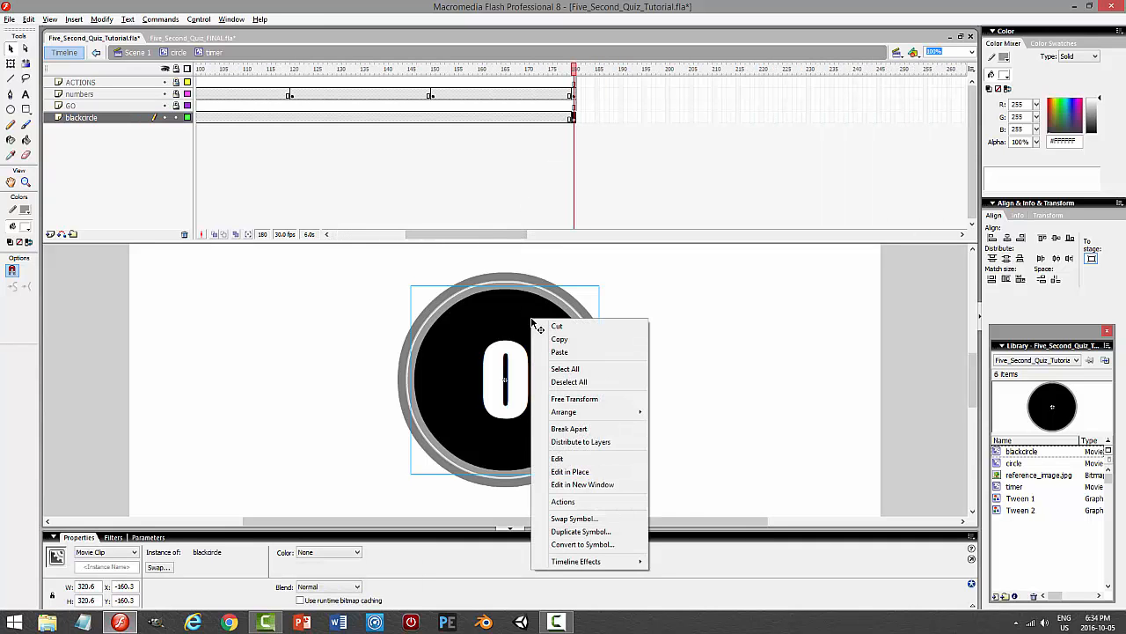
click(568, 431)
click(724, 426)
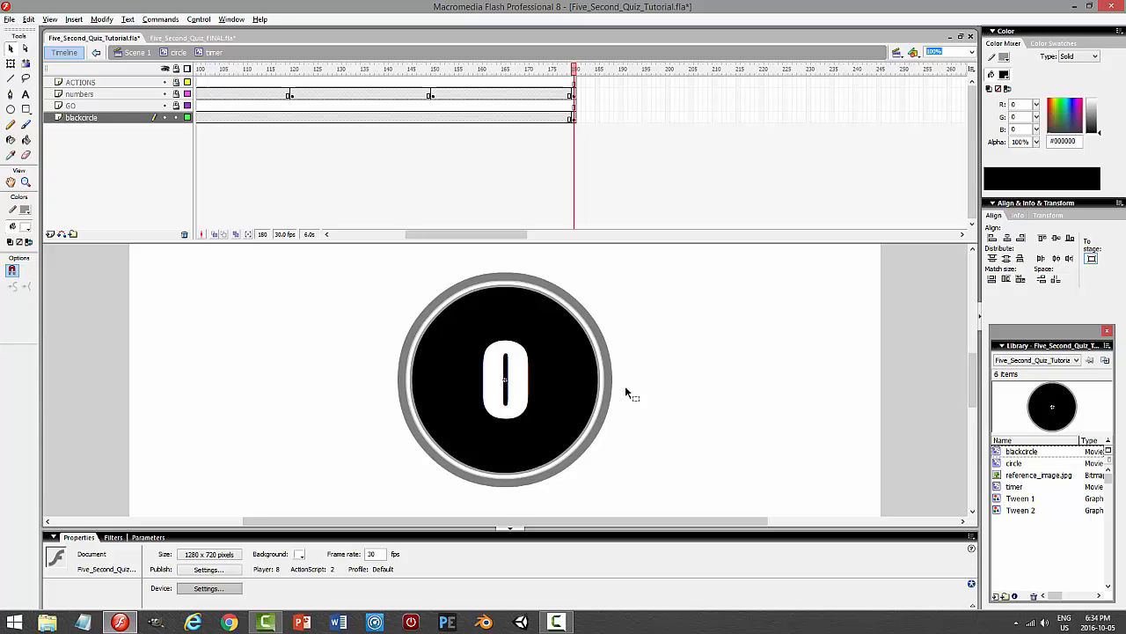
- Fill the broken-apart circle shape at frame 180 with red #FF0000 and save the file
click(549, 345)
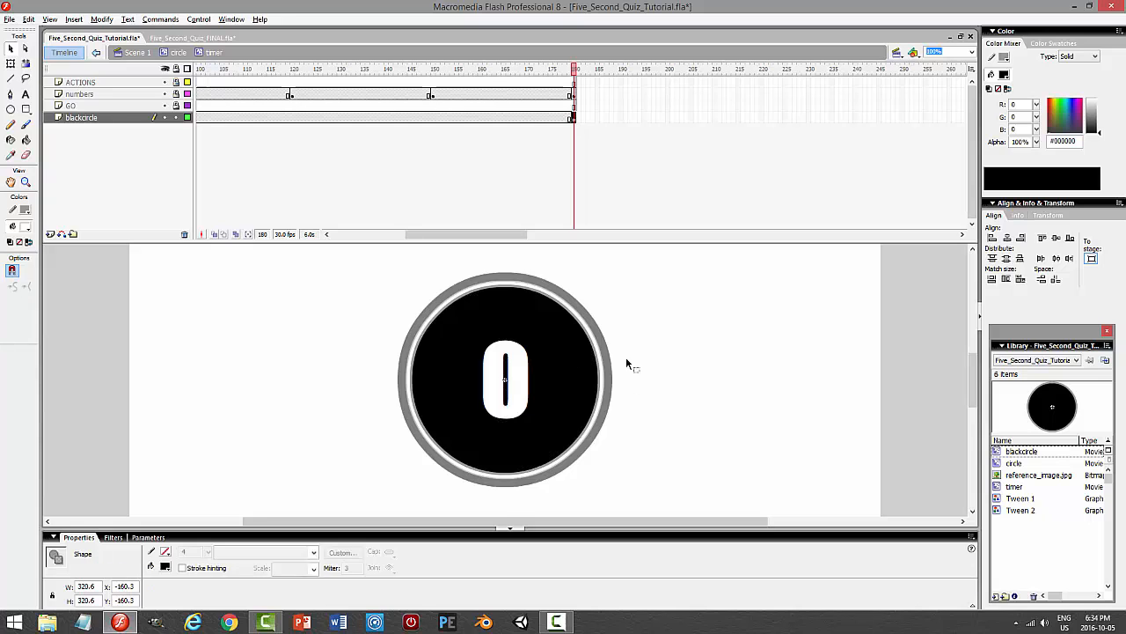
click(165, 566)
click(290, 503)
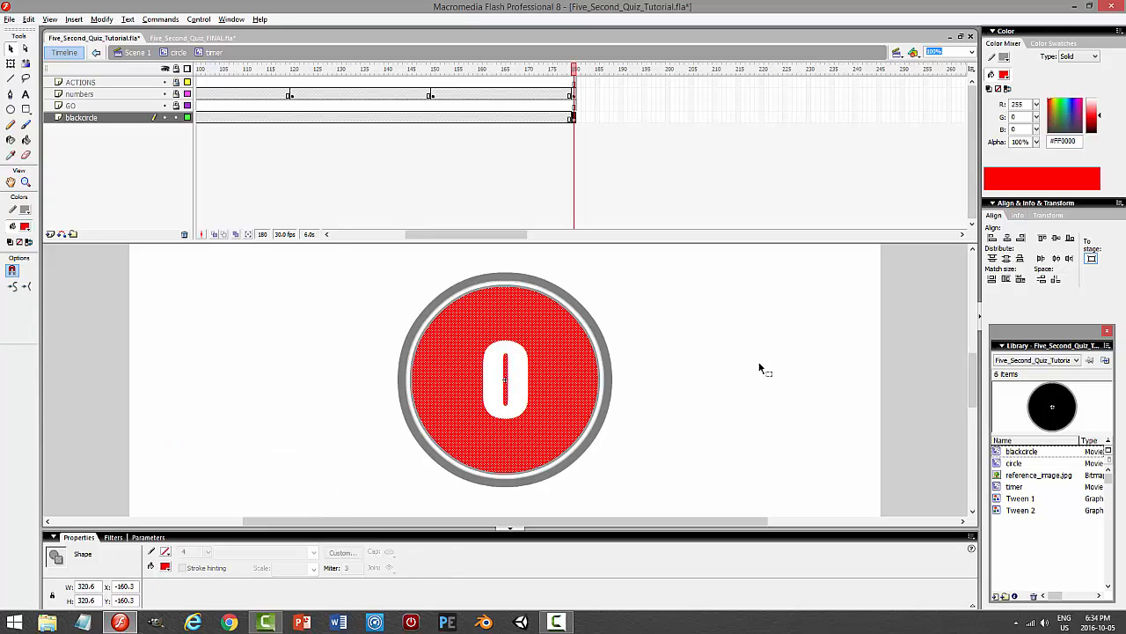
click(755, 359)
key(ctrl+s)
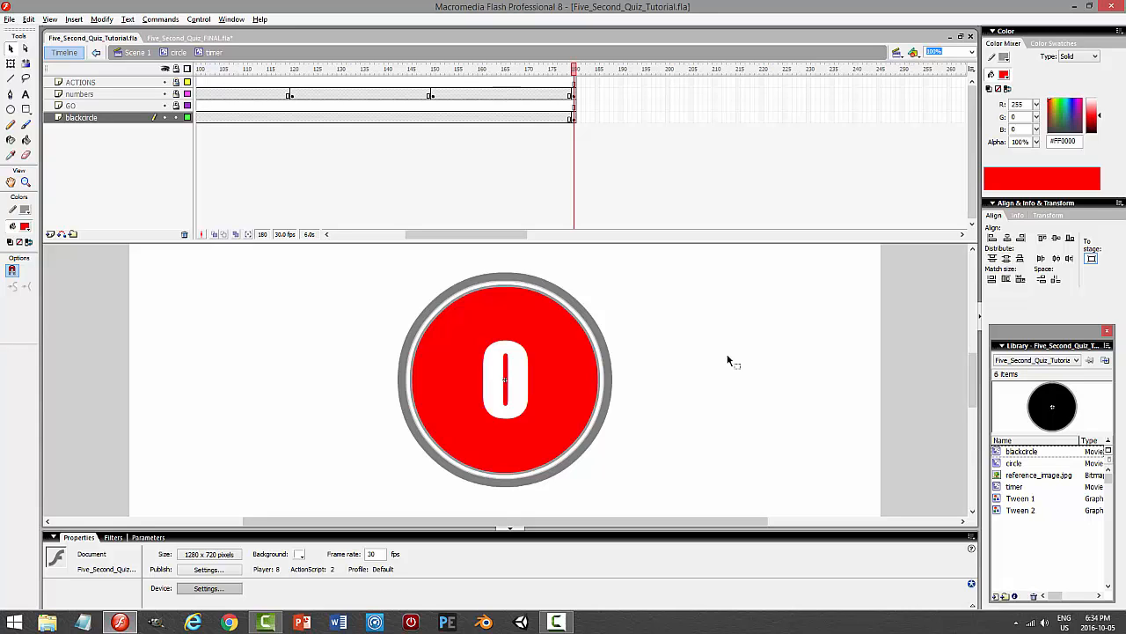
- Examine the black circle, numbers and text layers at frame 180 of Five_Second_Quiz_FINAL.fla for reference, and return to Five_Second_Quiz_Tutorial.fla
drag(579, 74, 576, 116)
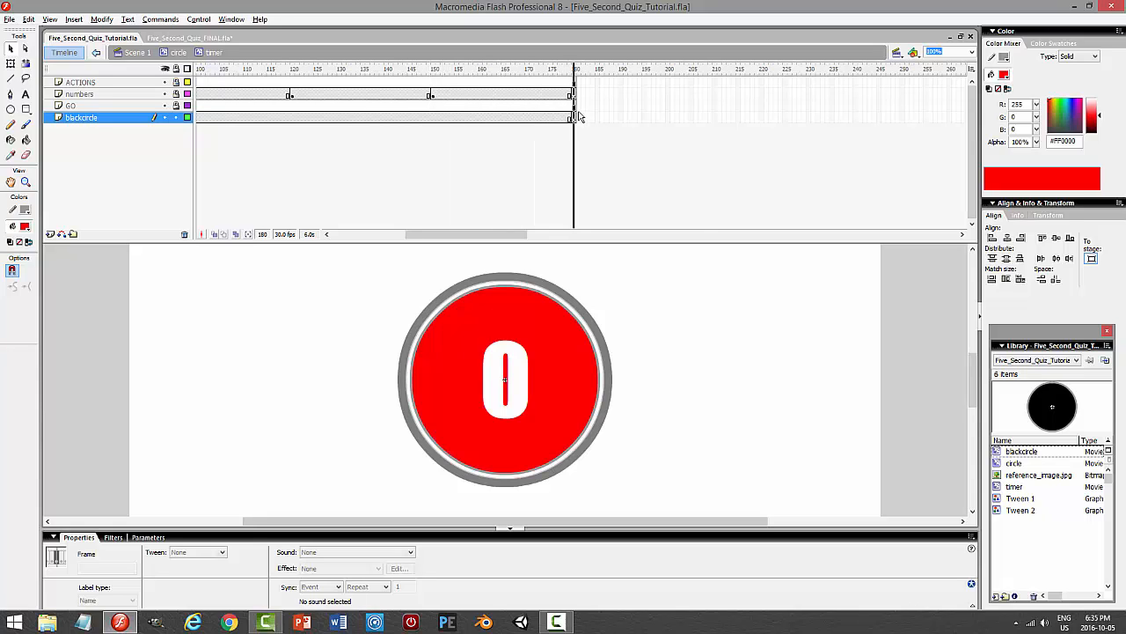
click(700, 336)
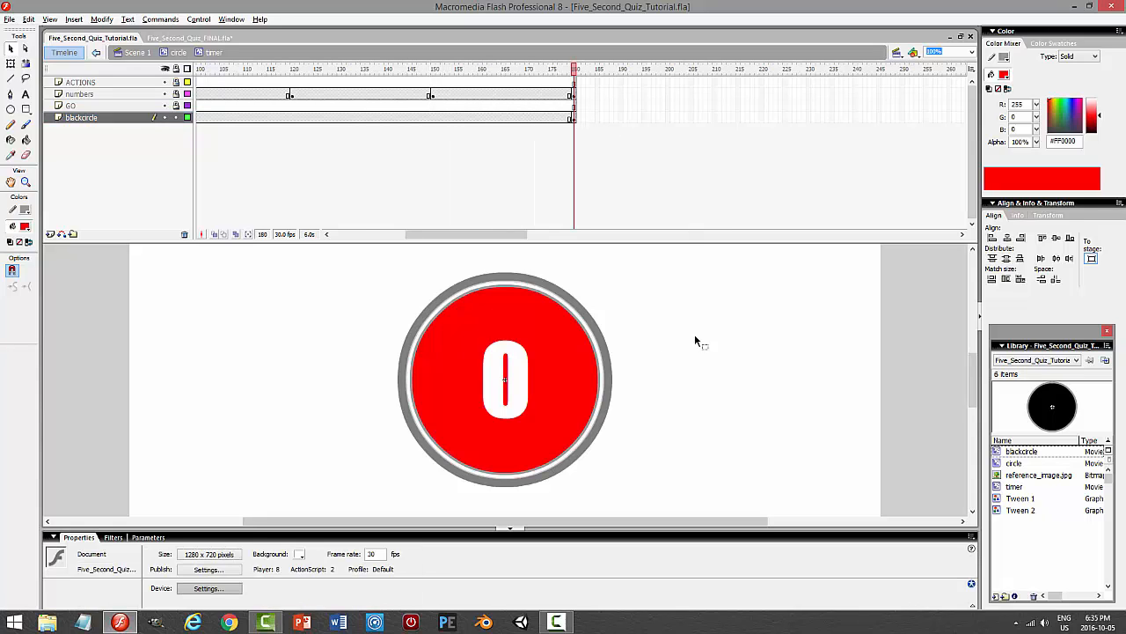
click(189, 38)
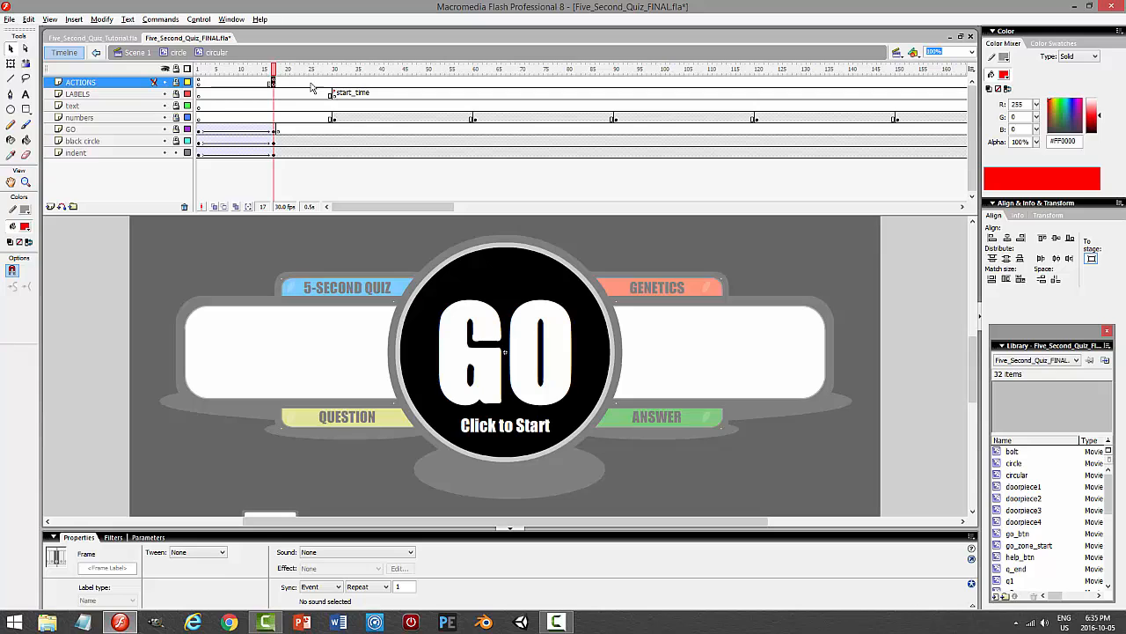
drag(274, 70, 912, 124)
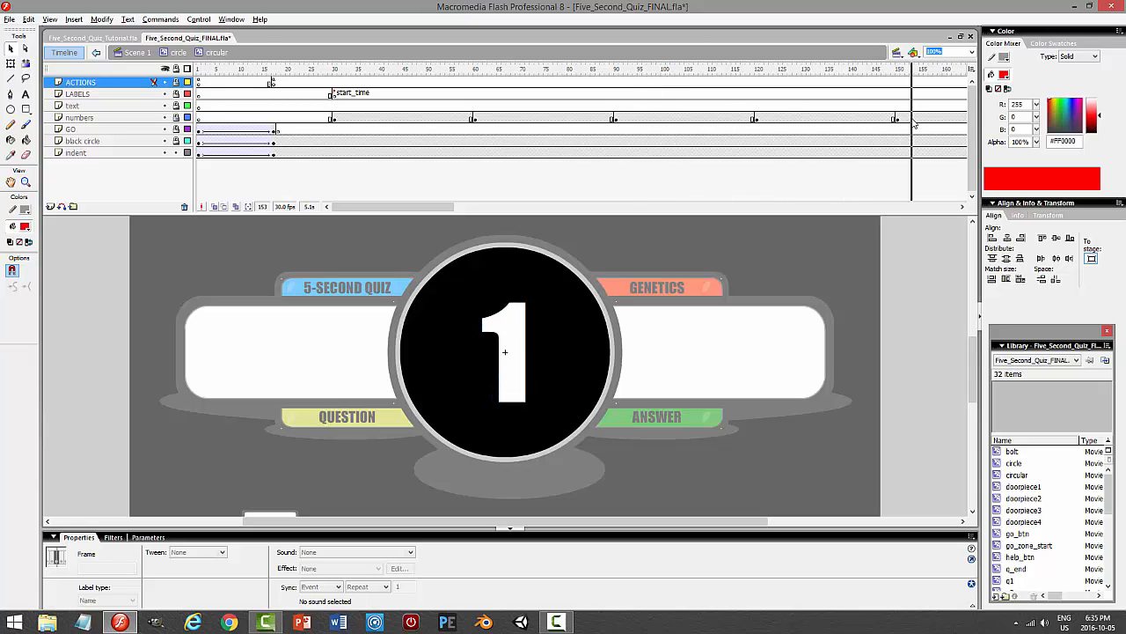
drag(444, 208, 485, 212)
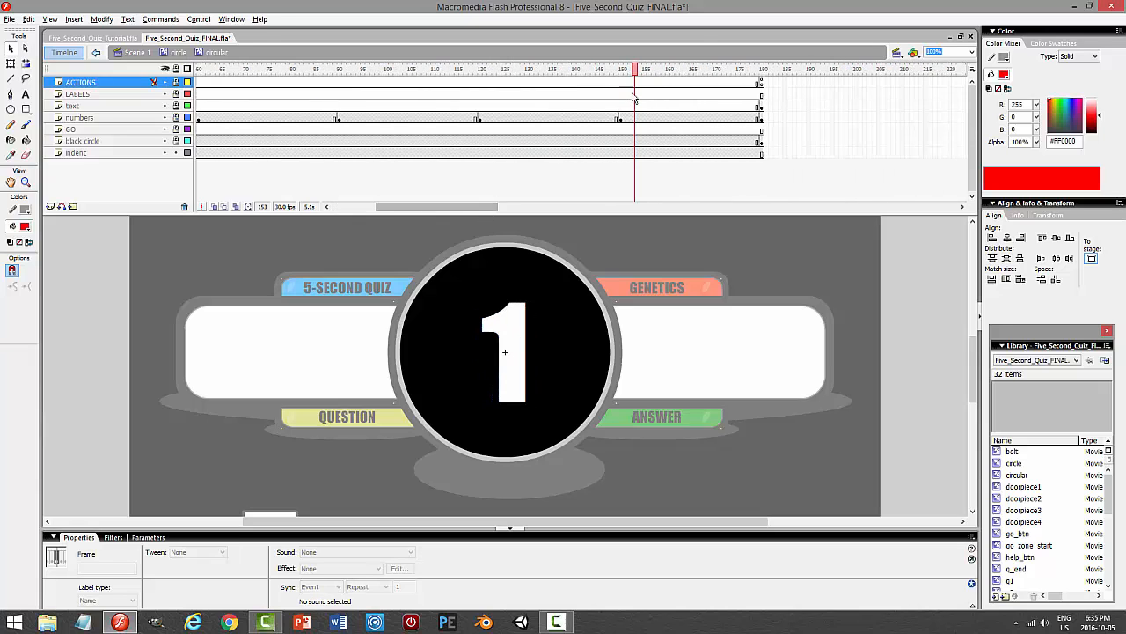
drag(635, 95, 781, 97)
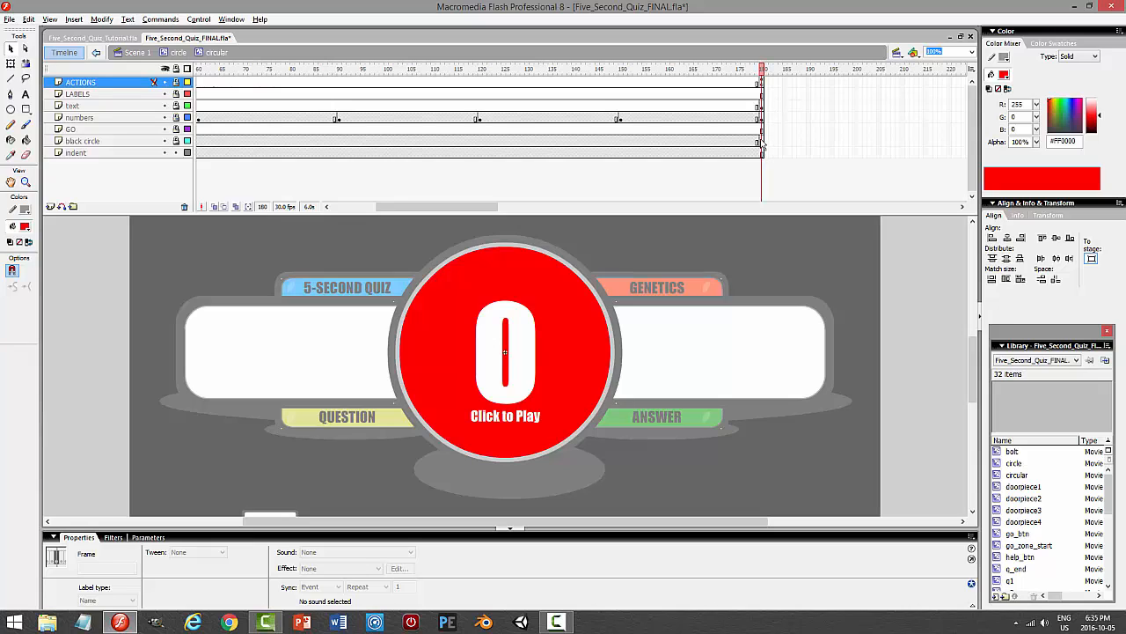
click(762, 141)
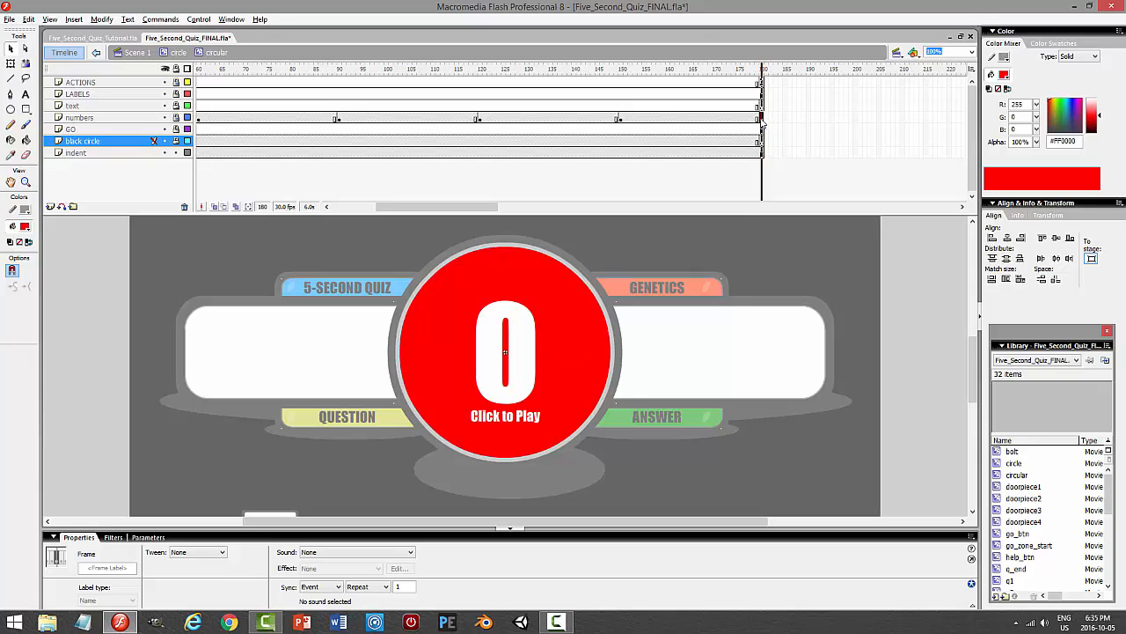
click(761, 118)
click(762, 105)
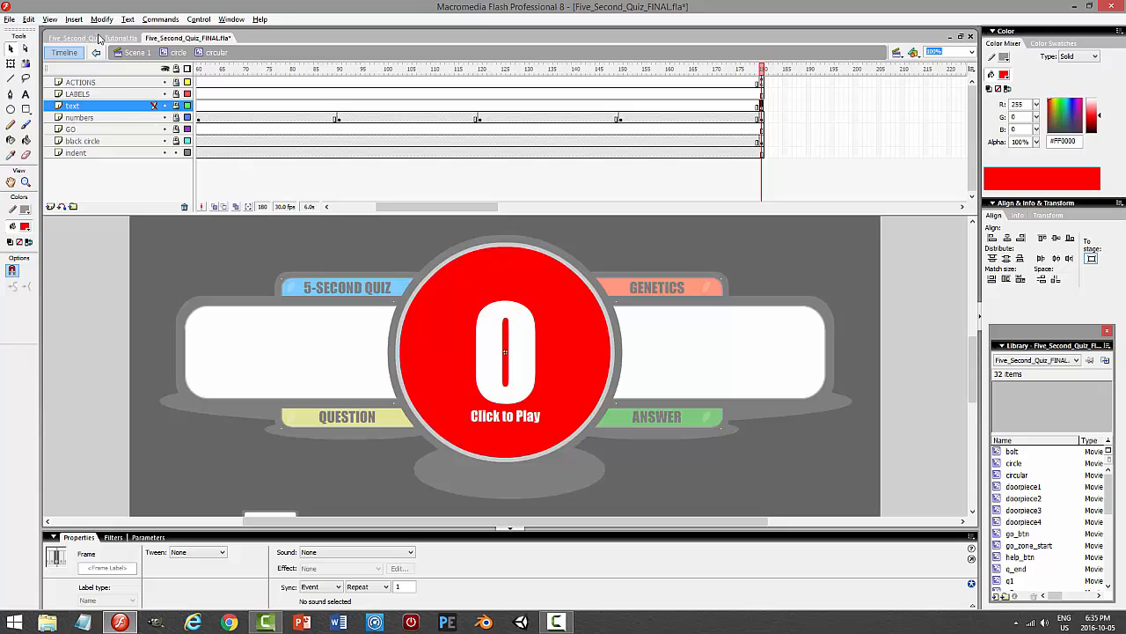
click(100, 38)
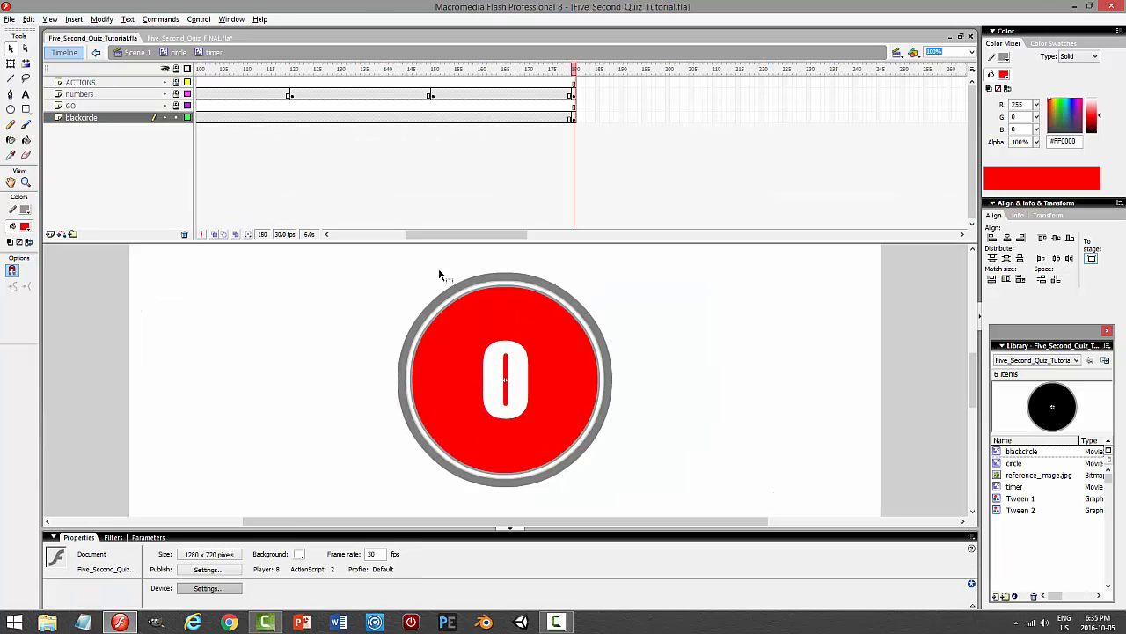
- Open the GO graphic at frame 17 of the GO layer and copy its "Click to Play" text
drag(445, 242, 318, 227)
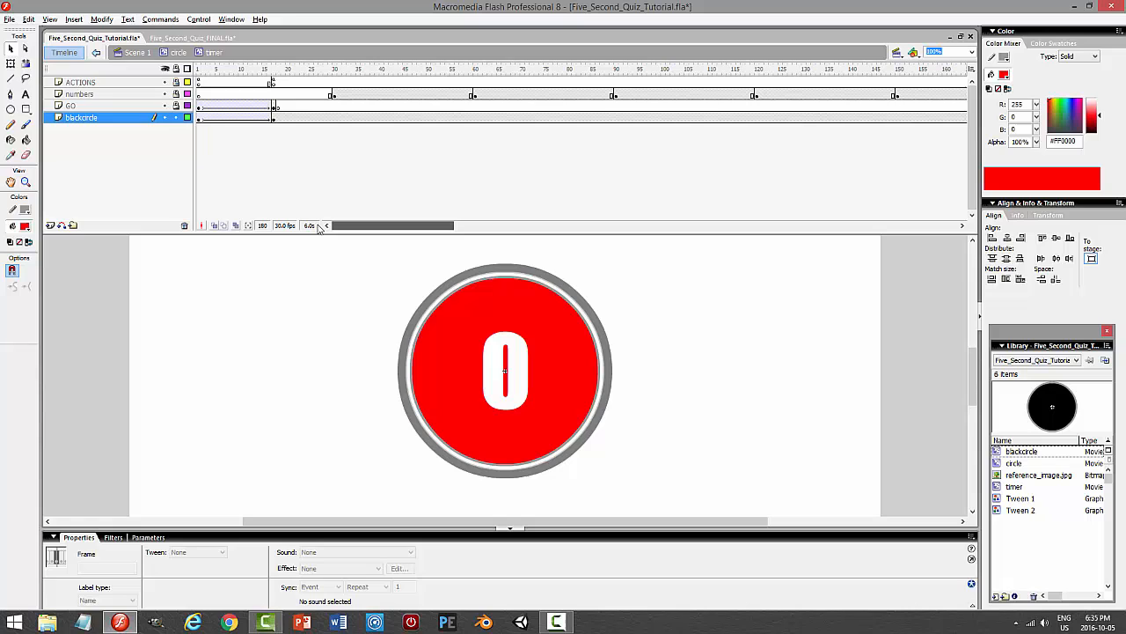
click(275, 107)
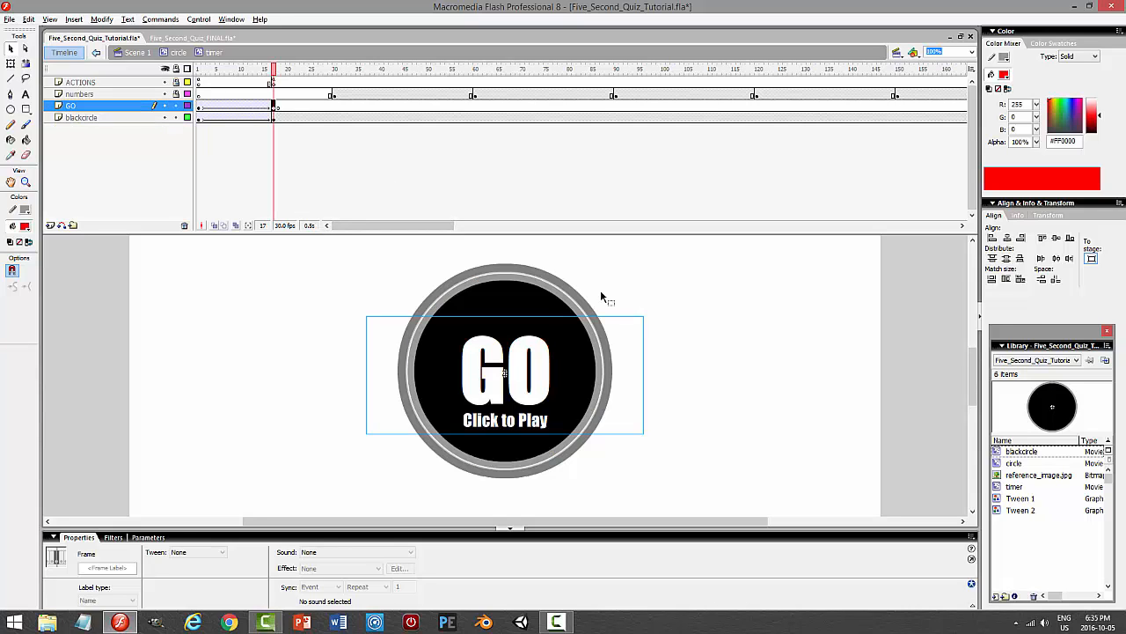
click(707, 429)
click(539, 426)
double_click(541, 427)
click(536, 424)
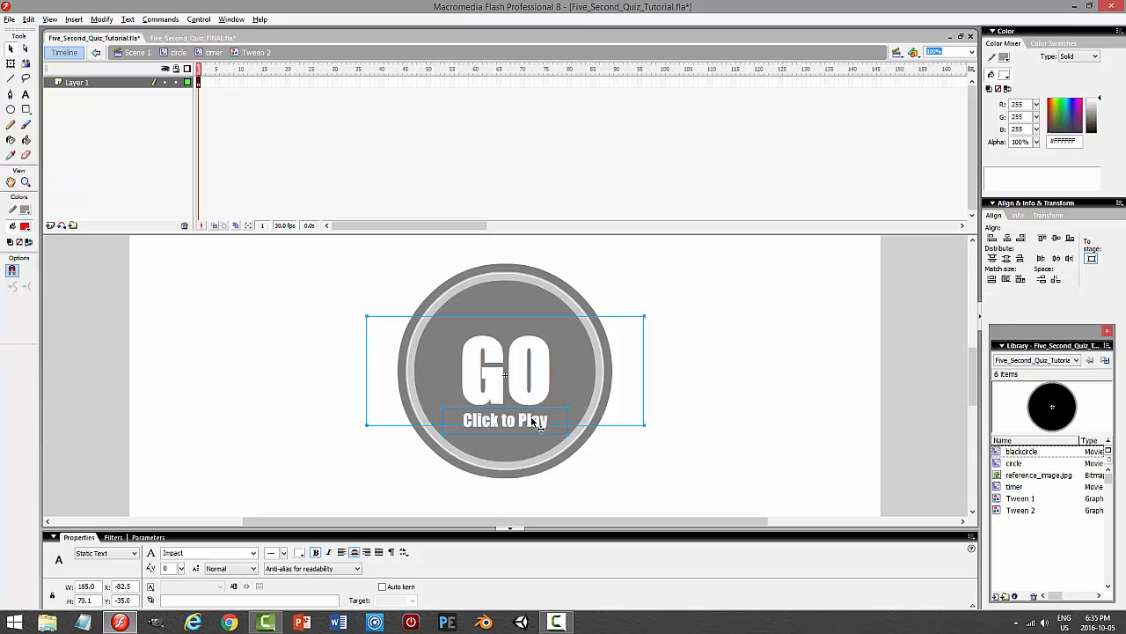
click(767, 445)
click(521, 422)
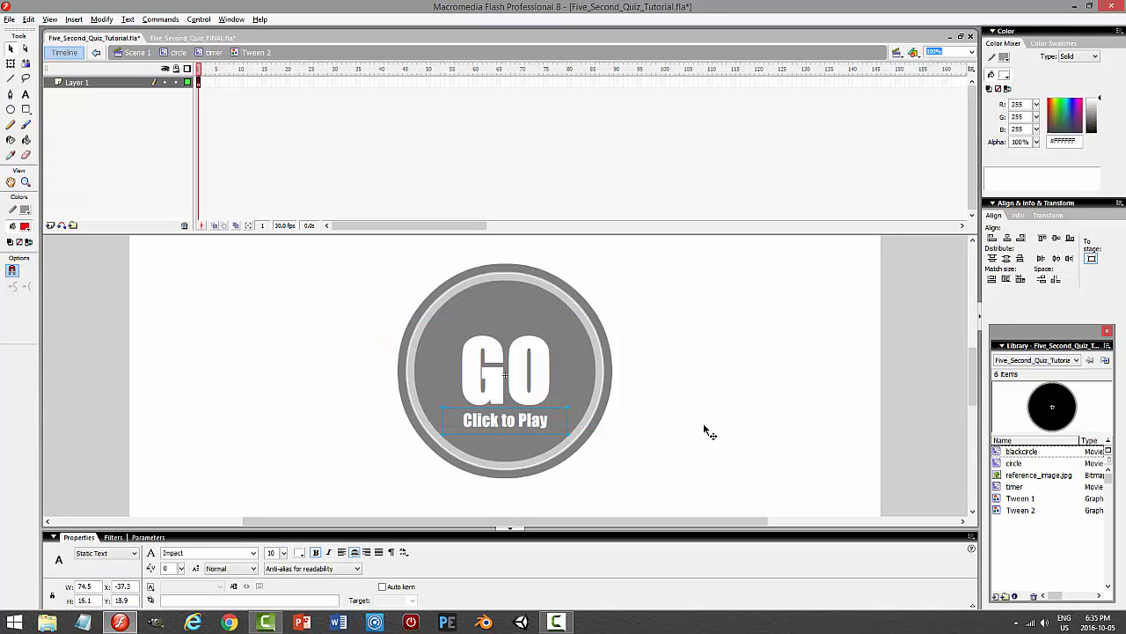
click(50, 20)
click(28, 19)
- Go back up to the circle clip and reopen the timer clip for editing
click(164, 52)
drag(406, 225, 579, 226)
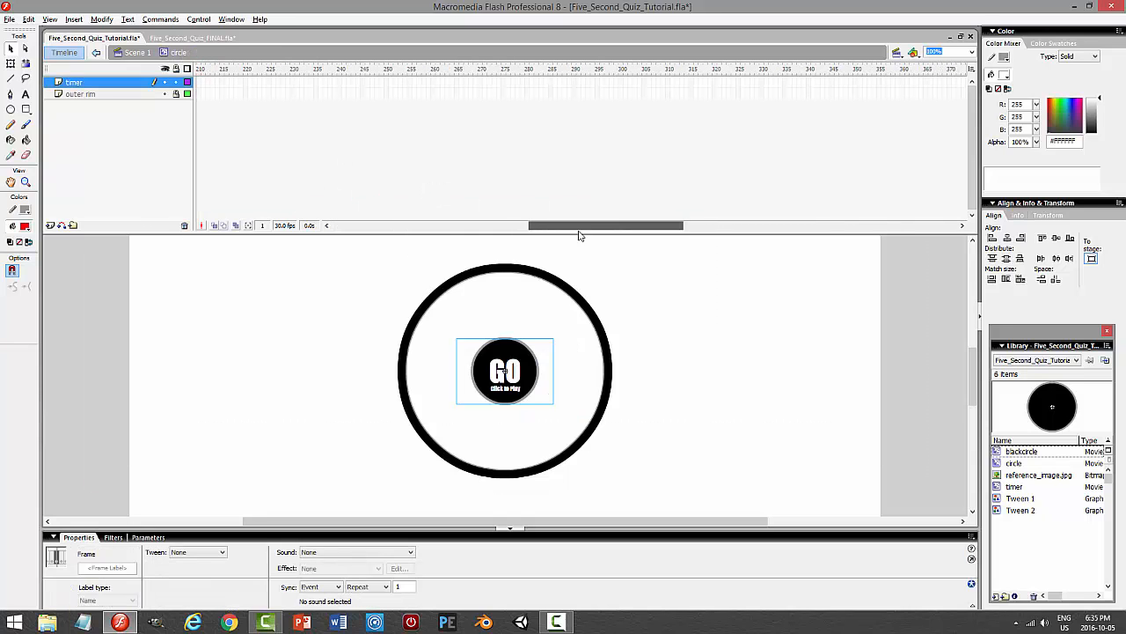
double_click(533, 372)
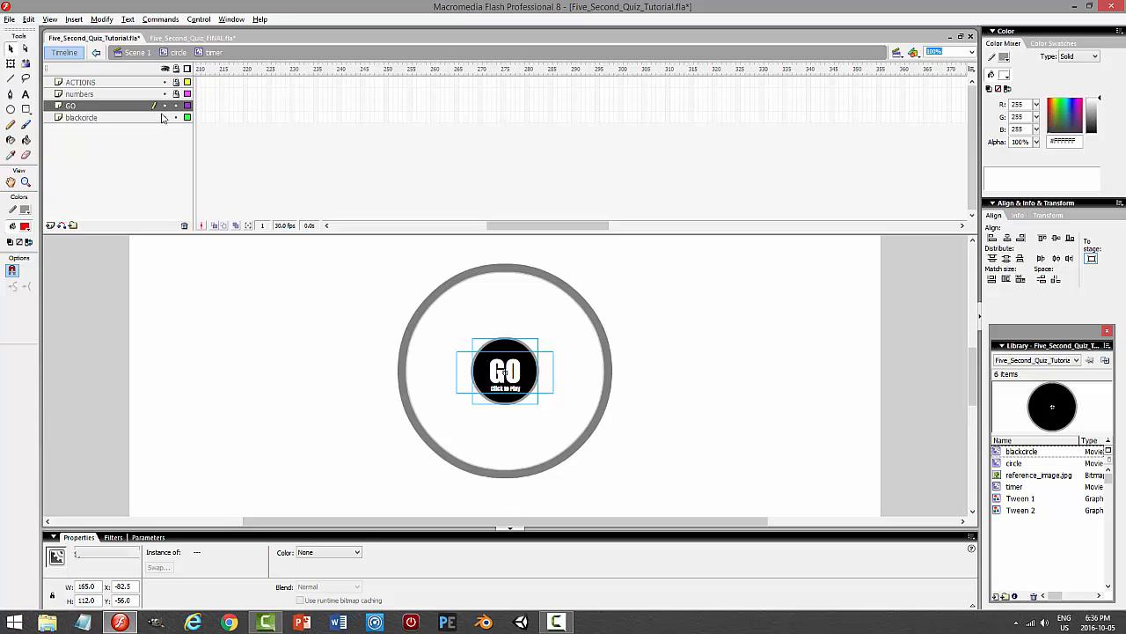
click(177, 106)
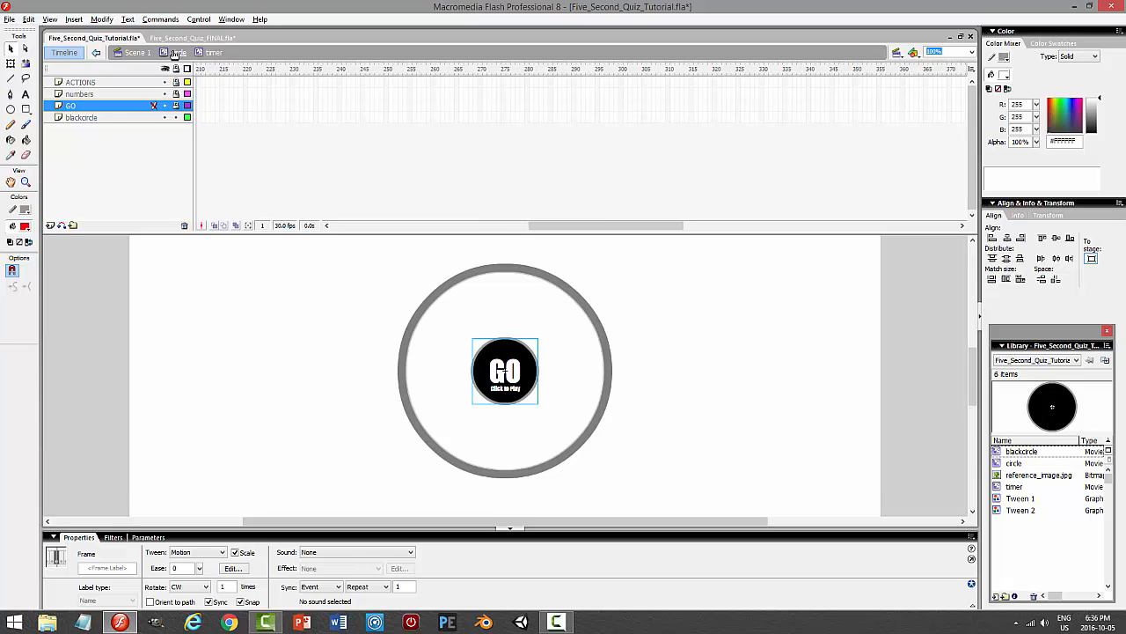
click(175, 53)
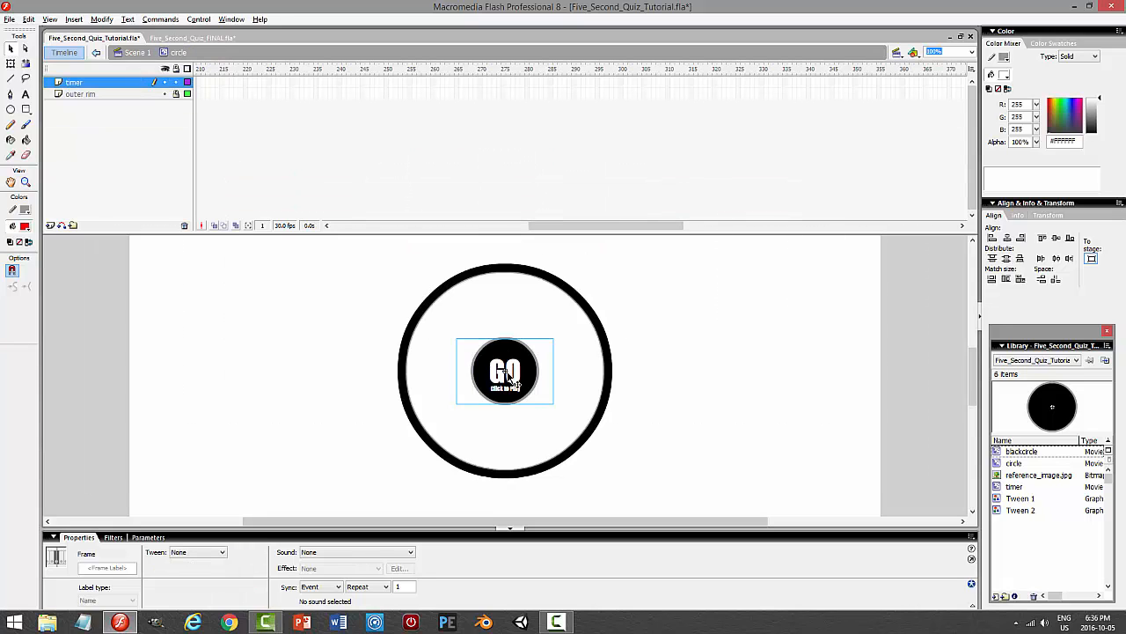
double_click(509, 359)
click(176, 117)
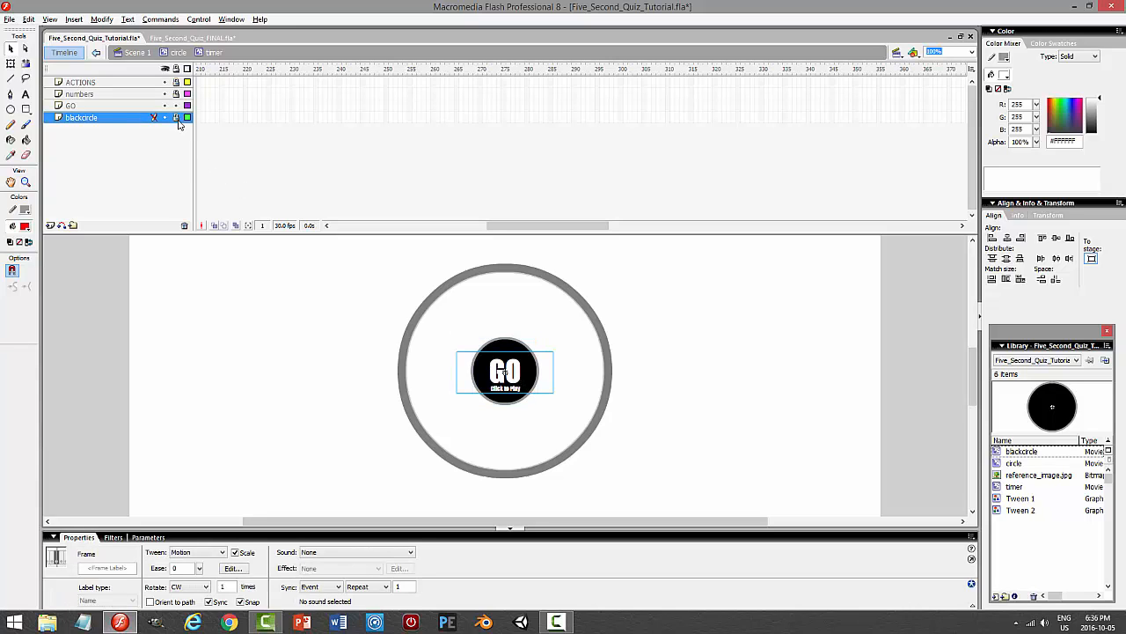
click(177, 118)
- Insert a keyframe at frame 180 of the GO layer in the timer clip
drag(496, 233, 403, 231)
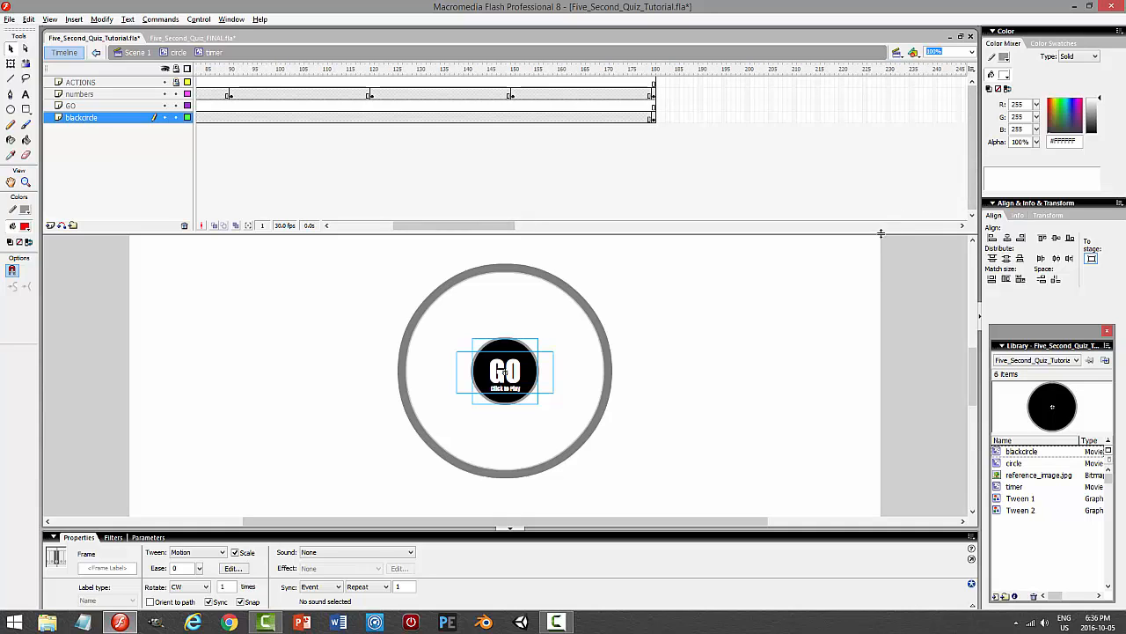
drag(881, 233, 882, 345)
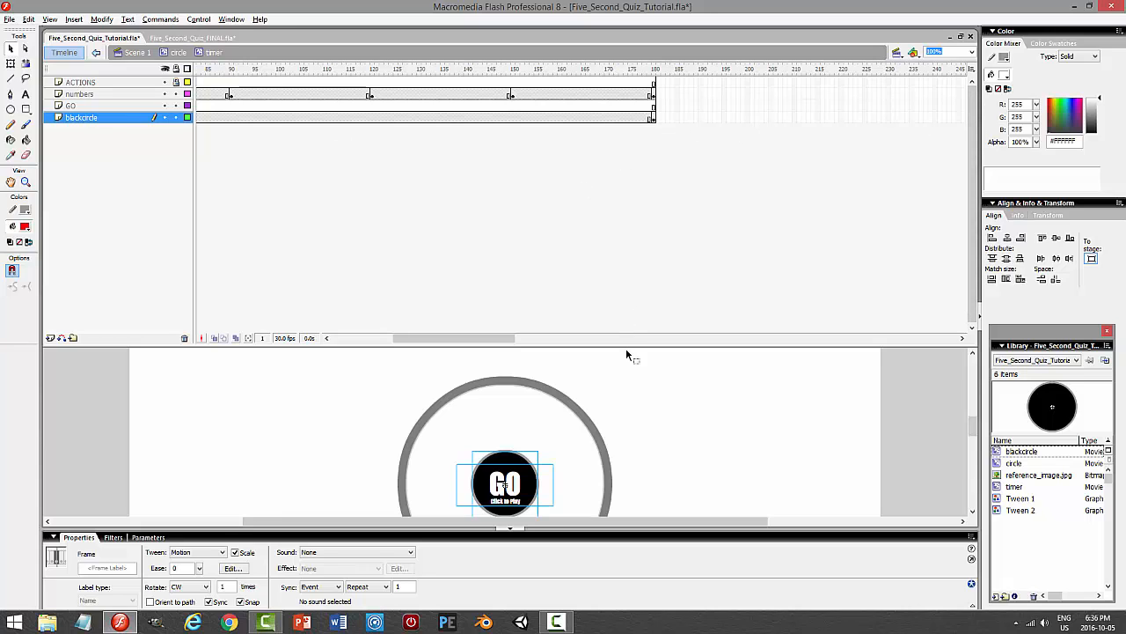
drag(627, 346, 634, 255)
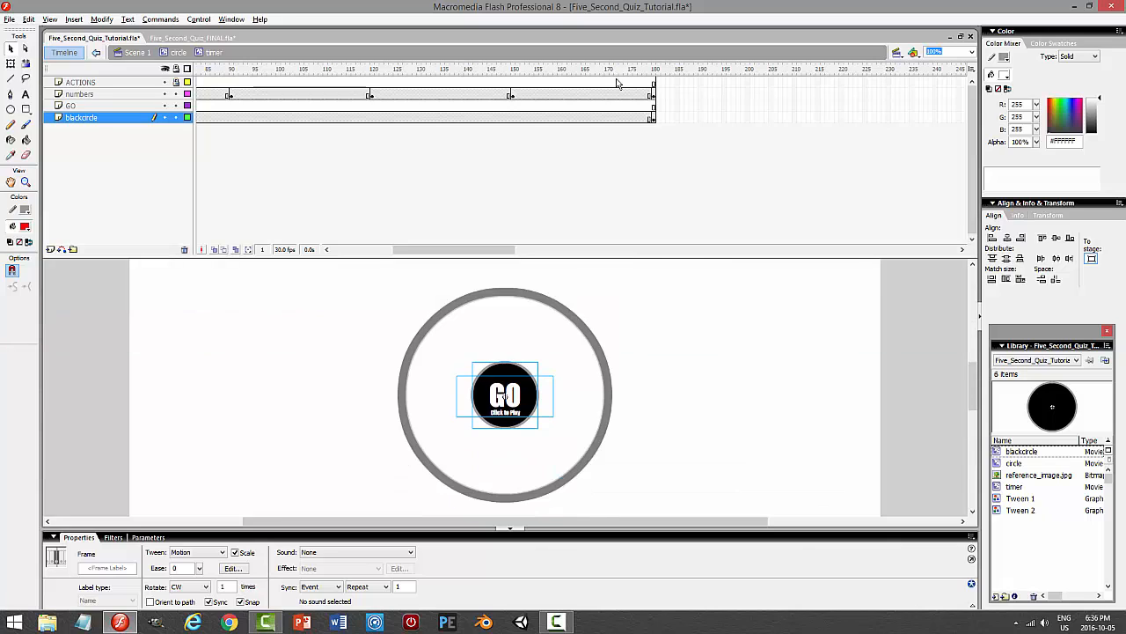
click(656, 107)
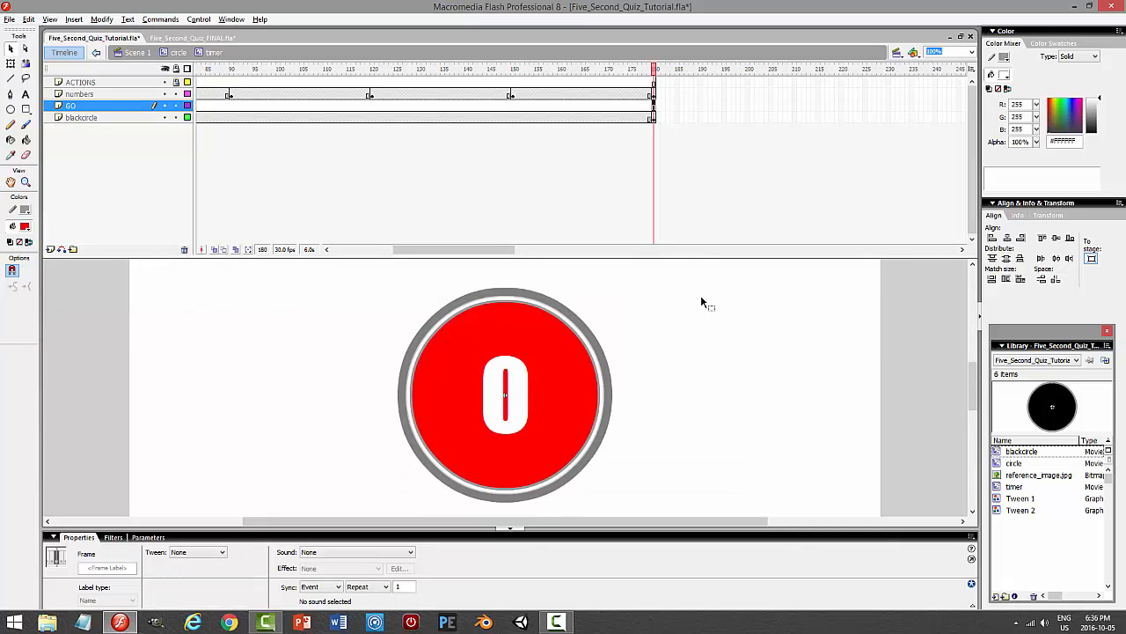
click(28, 19)
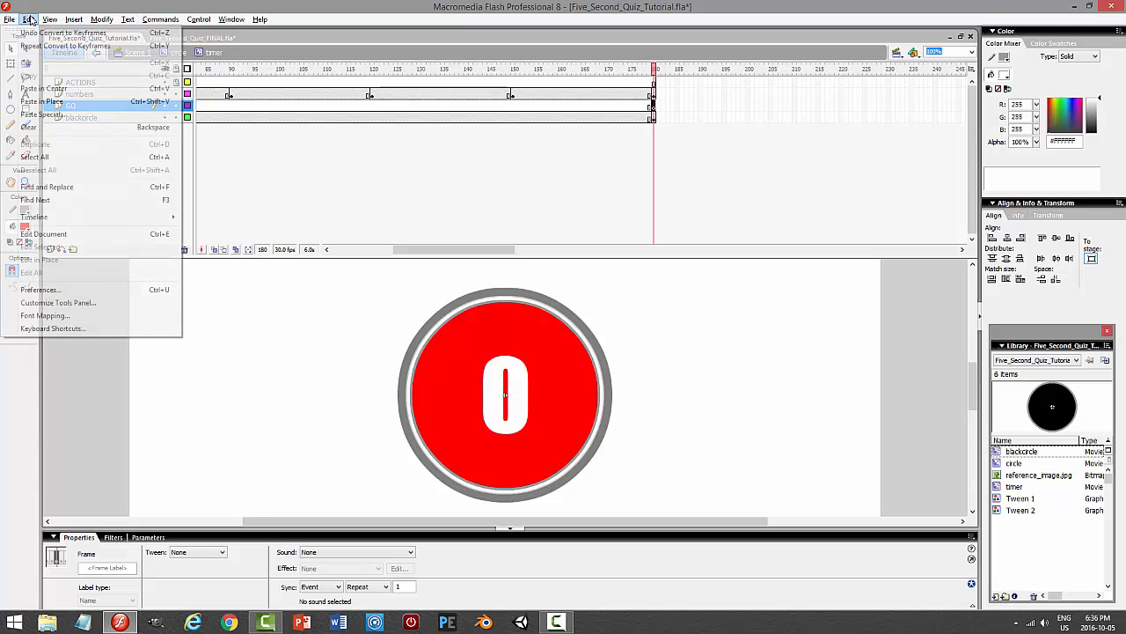
click(57, 115)
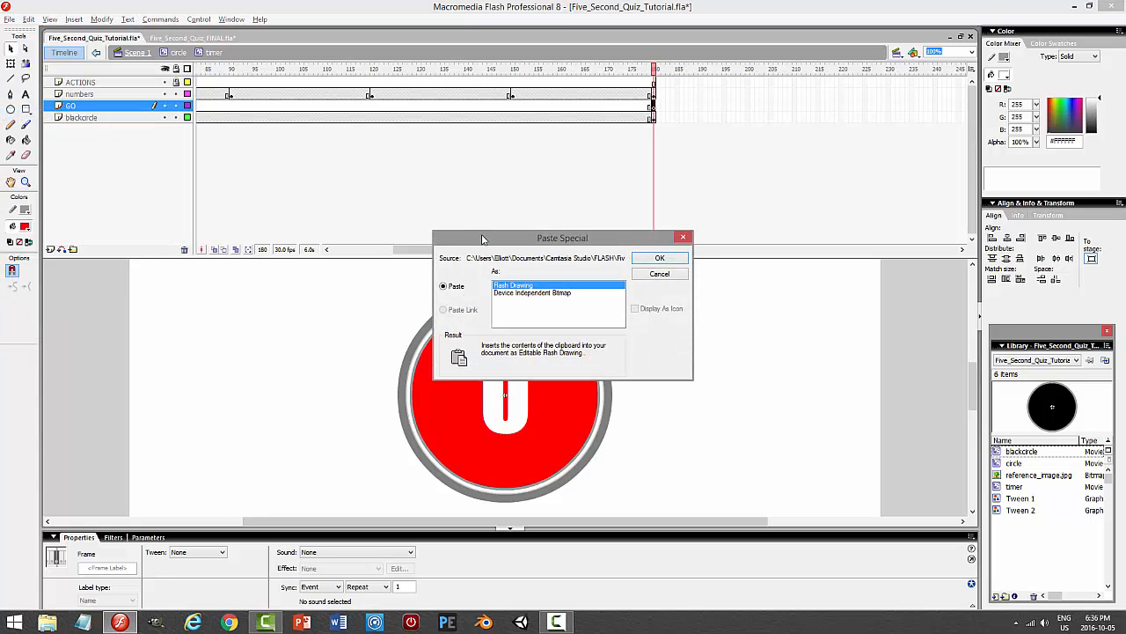
click(648, 276)
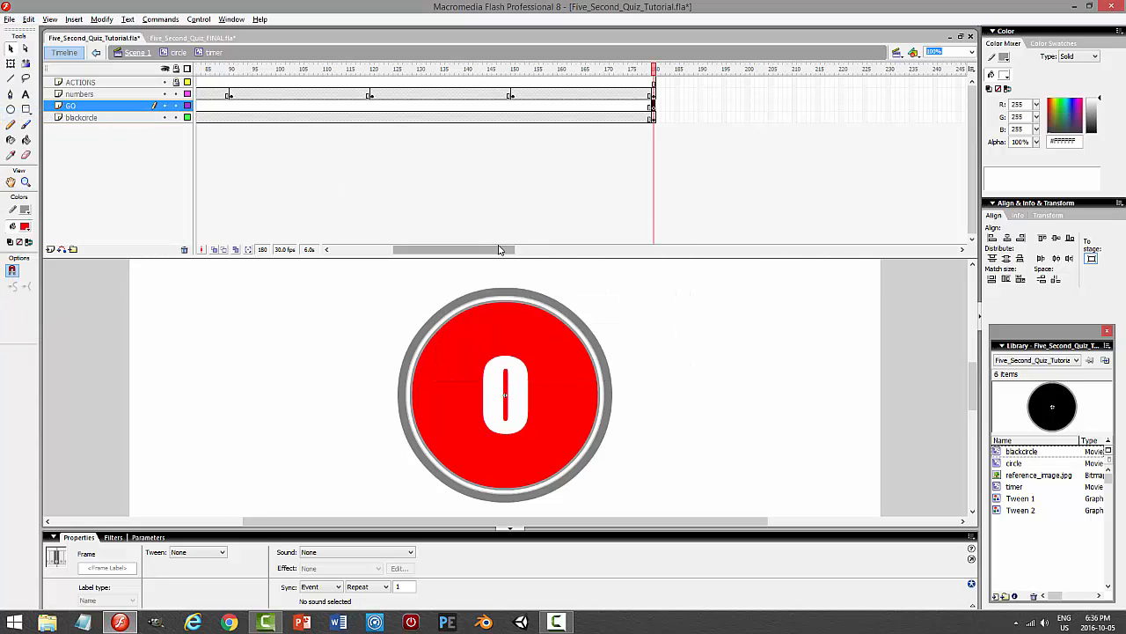
- Add white "Click to Play" text in Impact over the red circle at frame 180 of the timer clip
drag(503, 251, 338, 250)
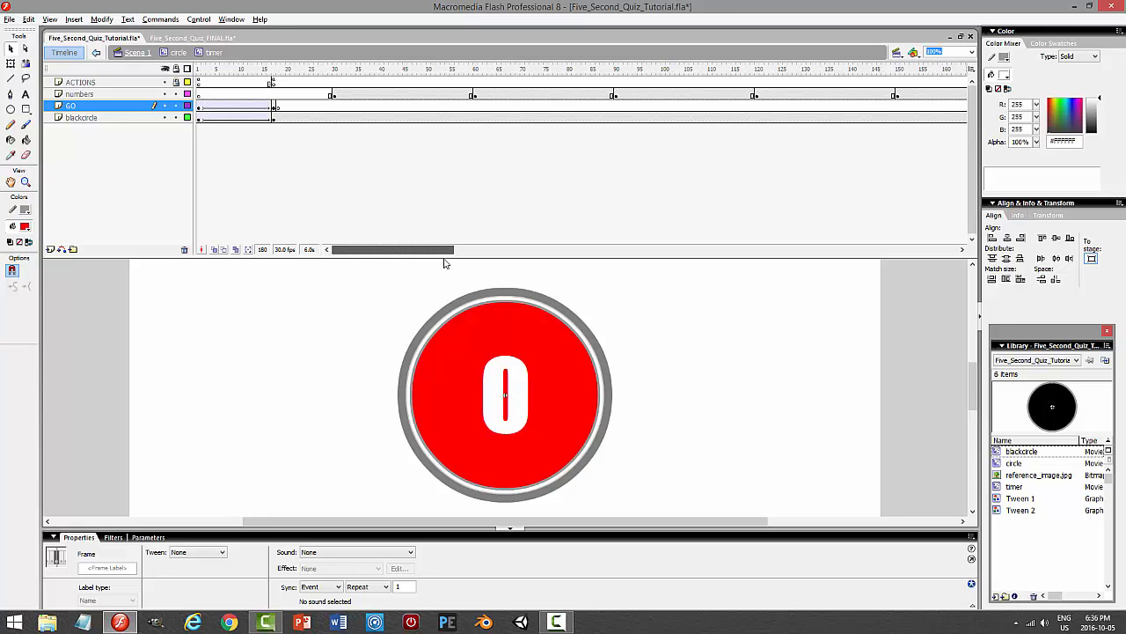
drag(444, 262, 525, 272)
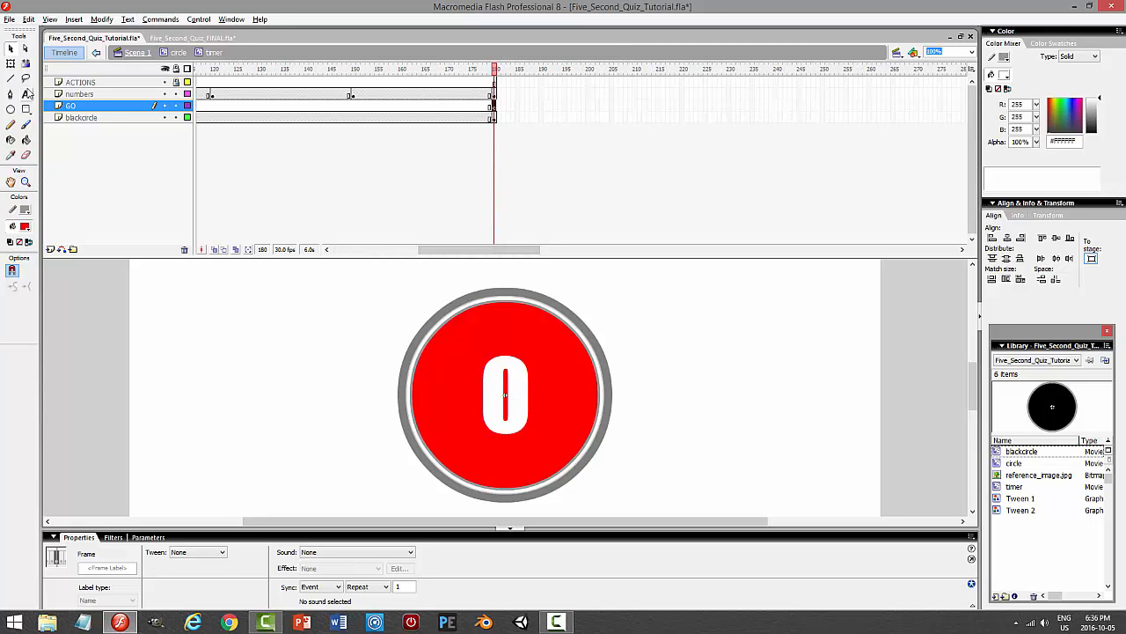
click(26, 93)
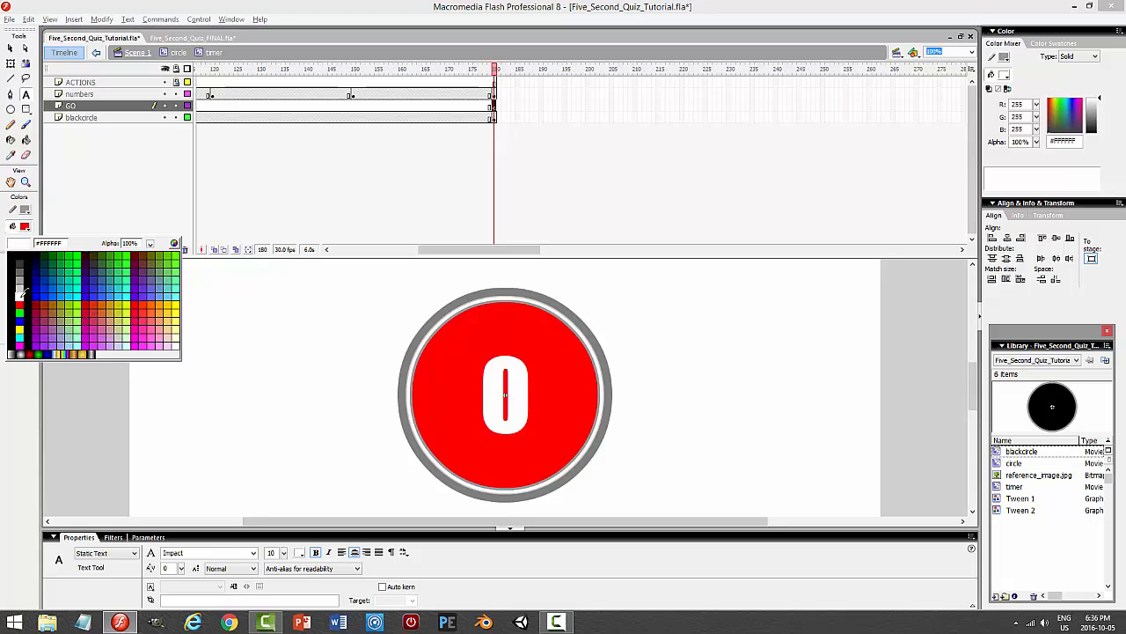
click(19, 293)
drag(494, 458, 587, 452)
drag(531, 412, 539, 480)
text(Cl)
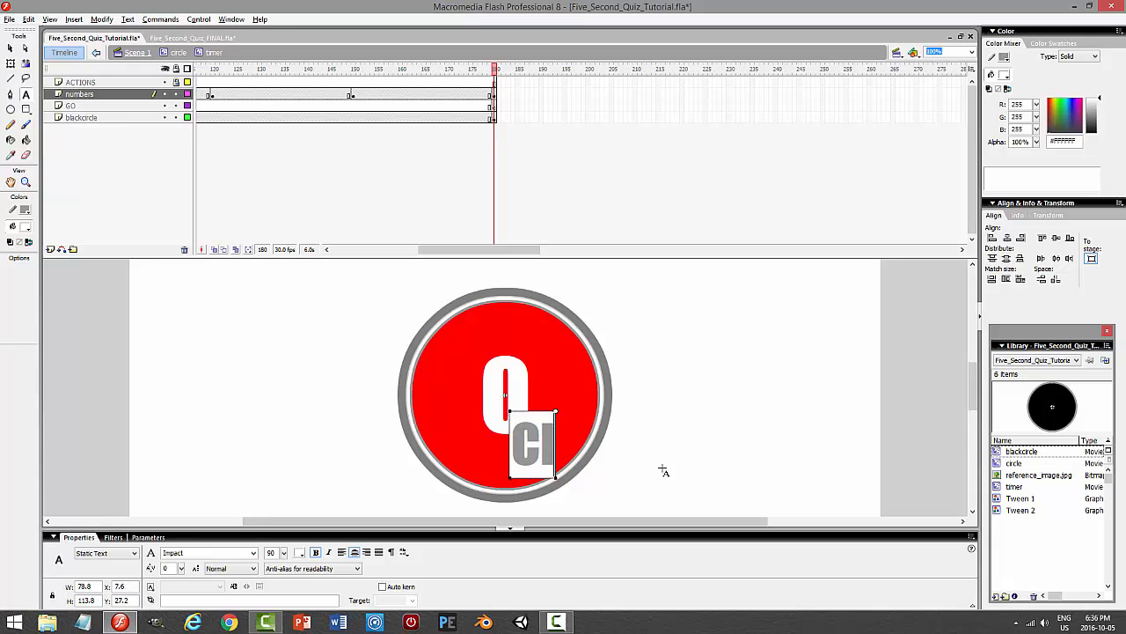
text(ick to Play)
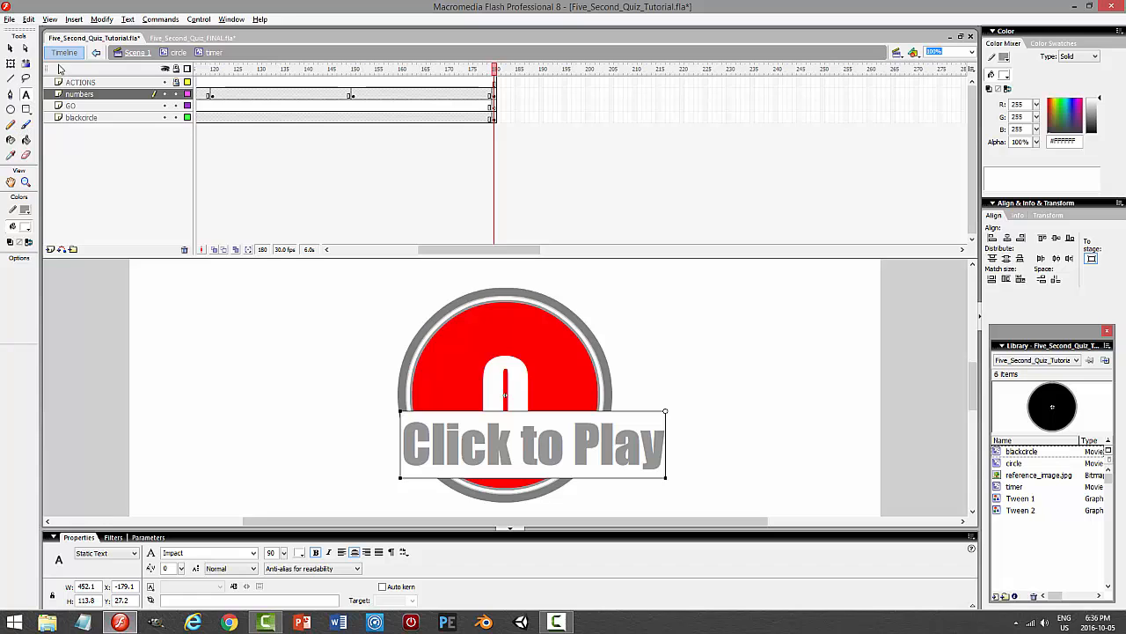
click(11, 46)
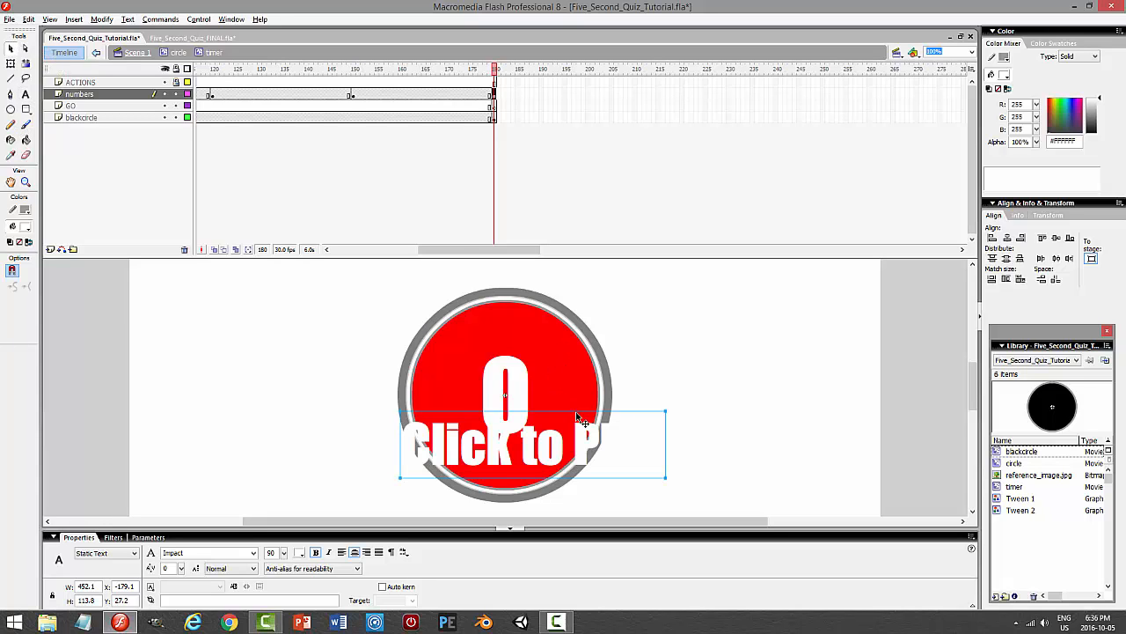
- Set the font size of the new "Click to Play" text to 40
click(26, 95)
drag(413, 447, 641, 500)
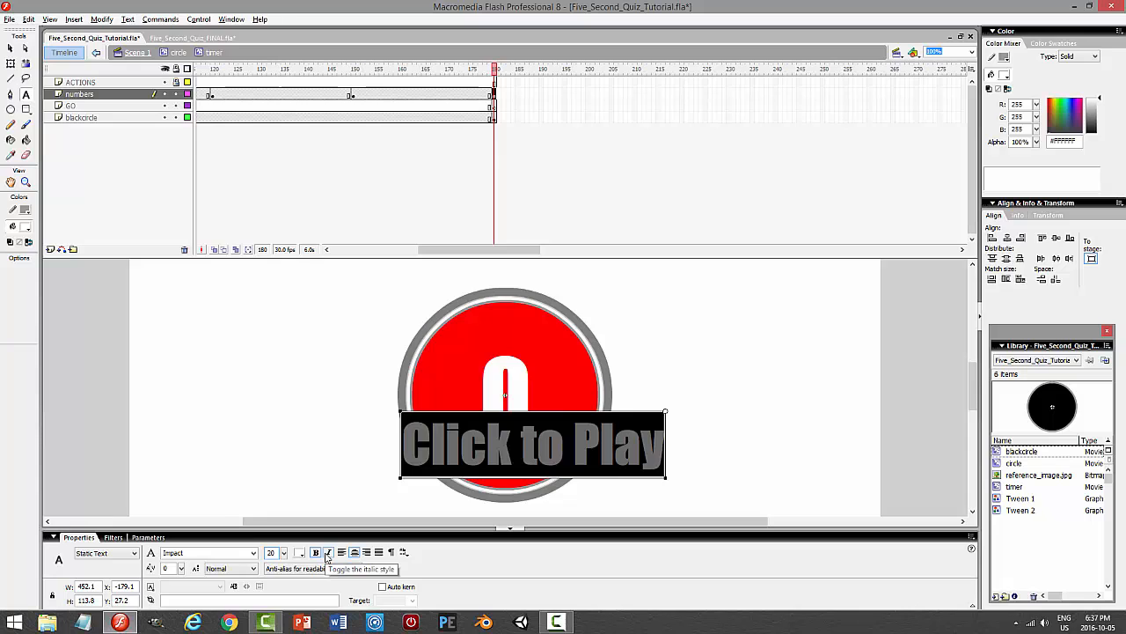
key(Return)
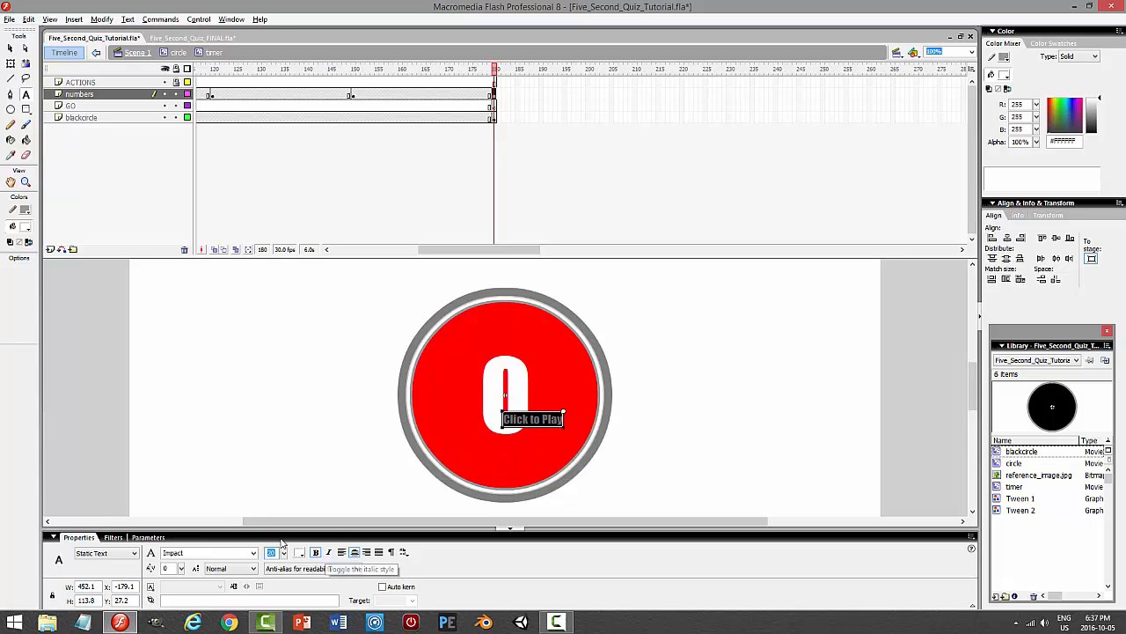
key(BackSpace)
text(4)
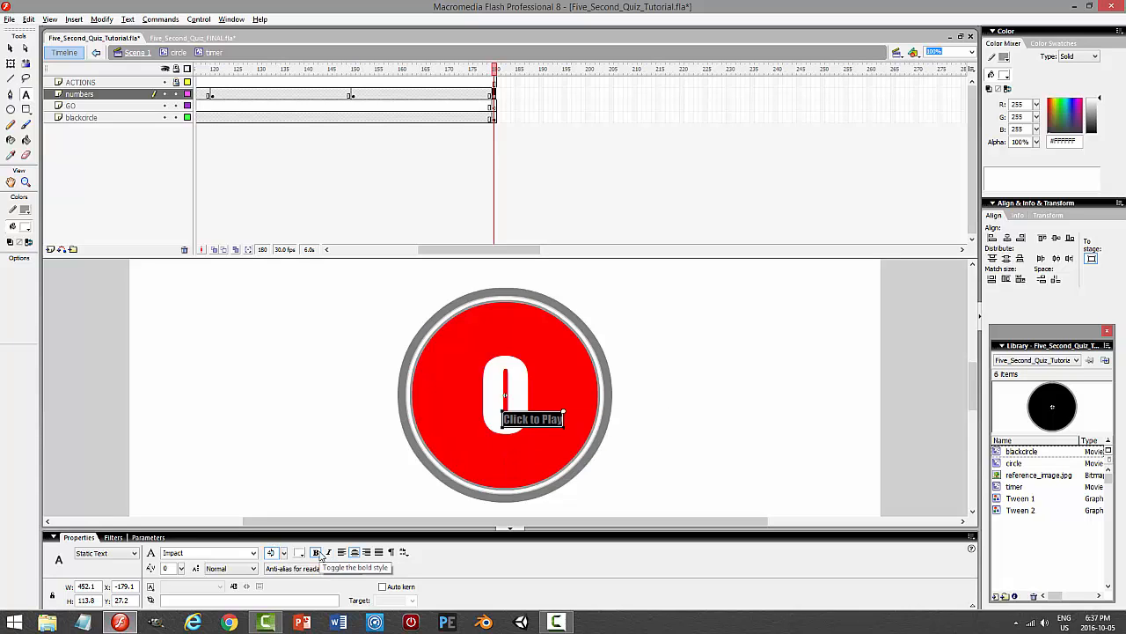
key(Return)
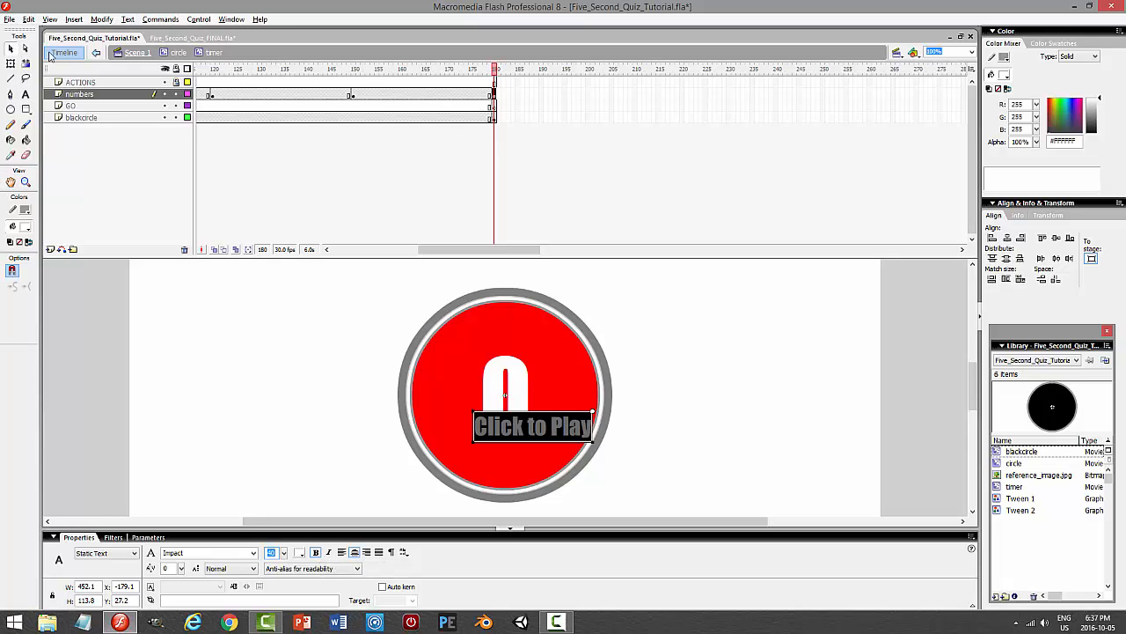
- Centre the "Click to Play" text horizontally on the stage and move it down just below the 0
click(11, 48)
click(1008, 238)
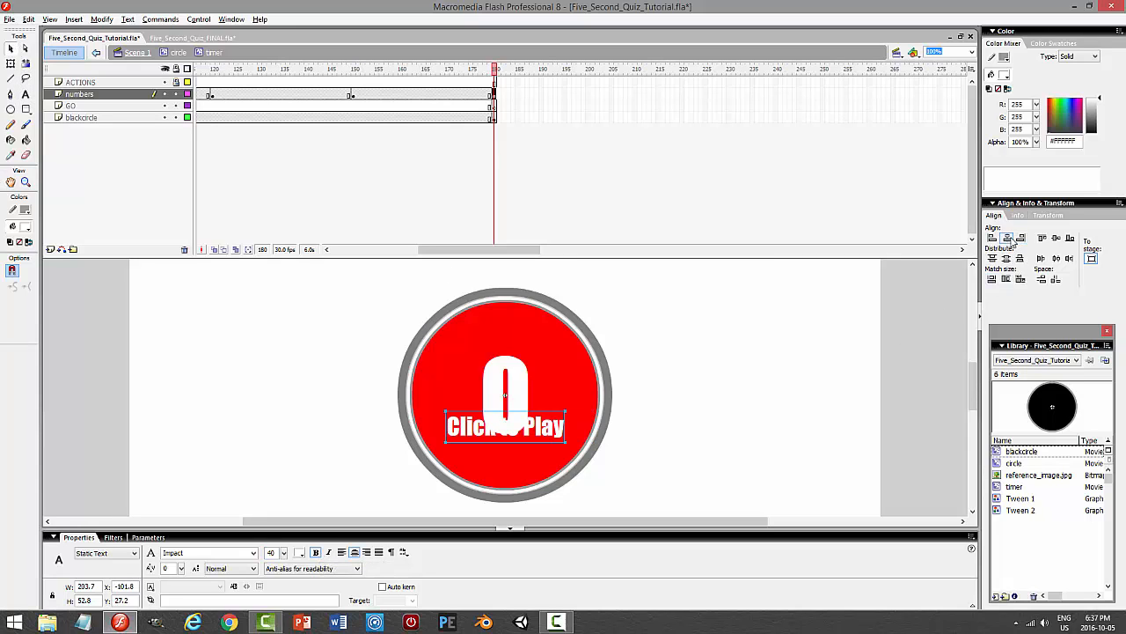
key(shift+Down)
key(shift+Down)
key(shift+Down)
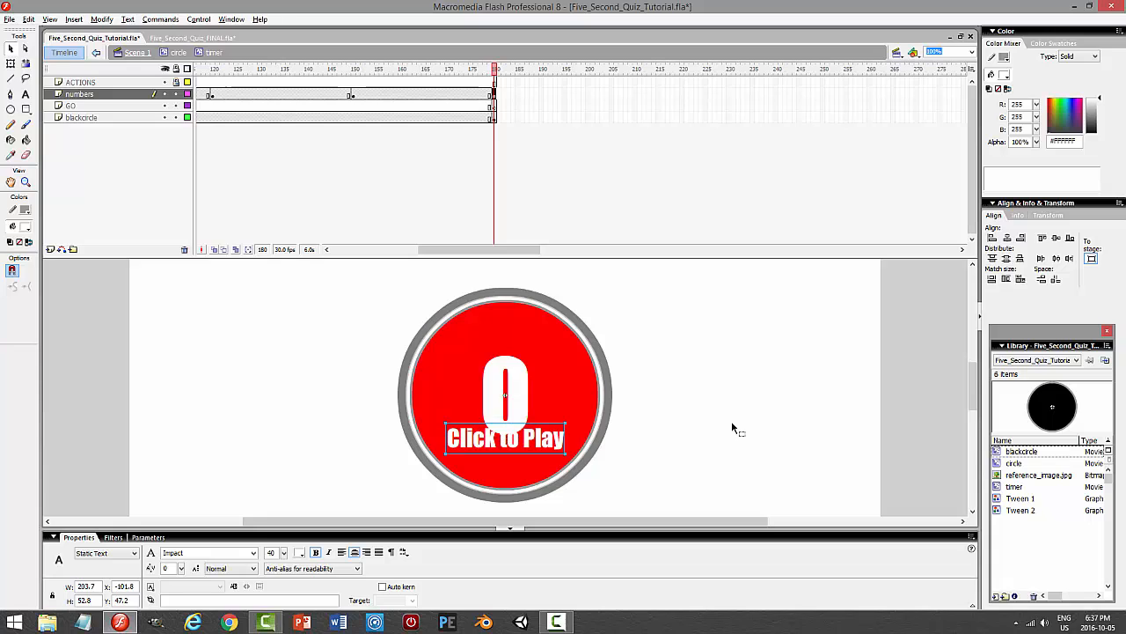
key(shift+Down)
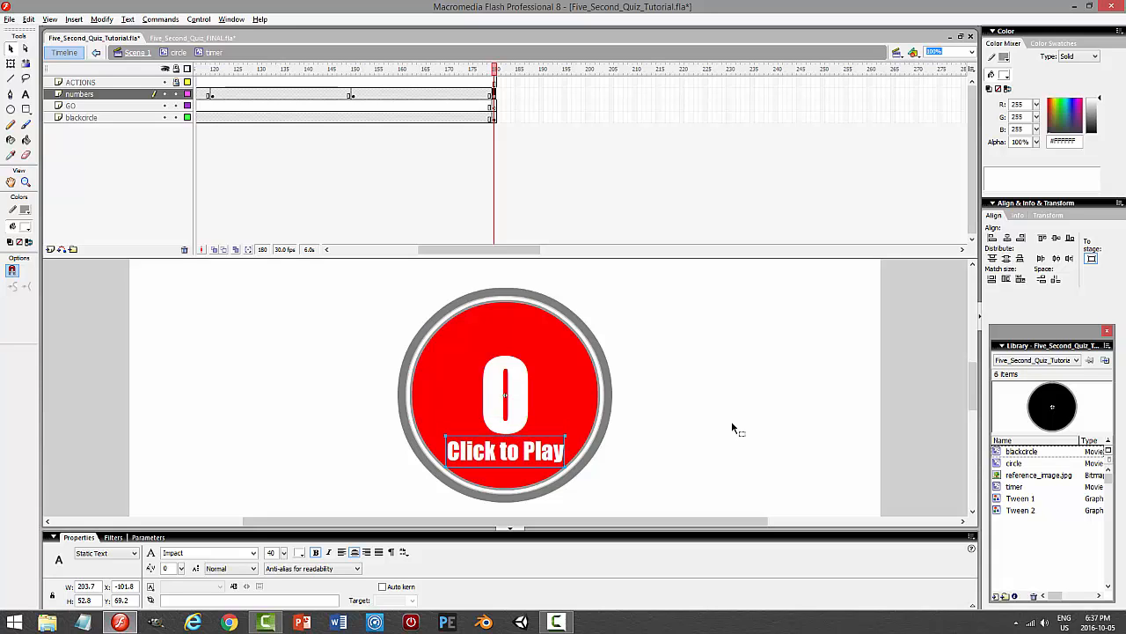
click(731, 412)
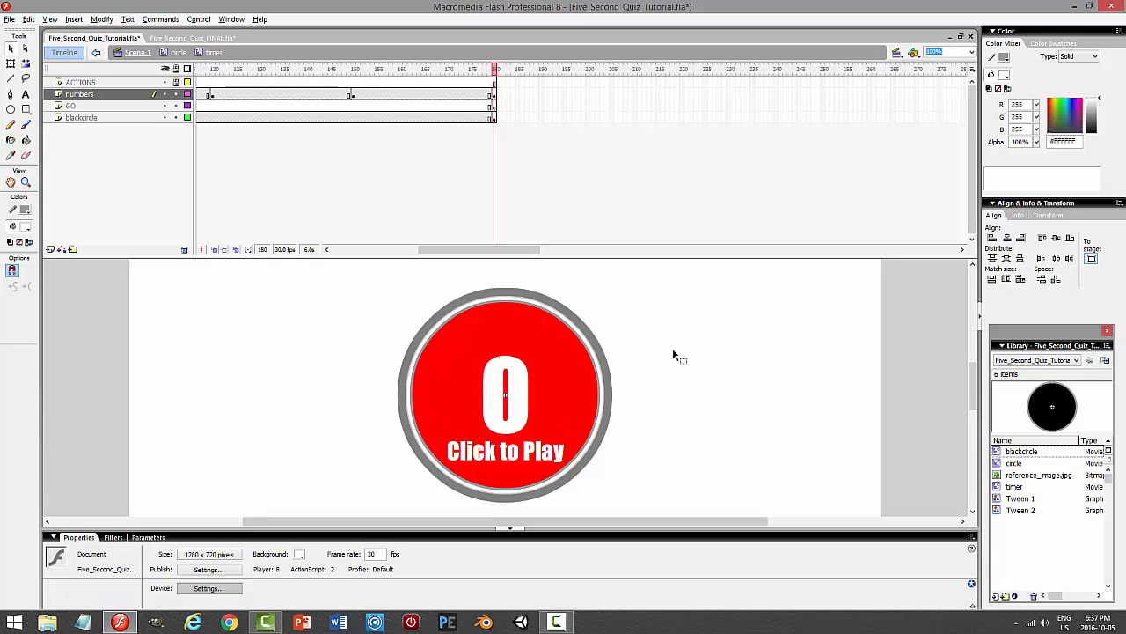
- Make the "Click to Play" text slightly smaller, nudge it up towards the 0, and save the file
drag(669, 523, 568, 528)
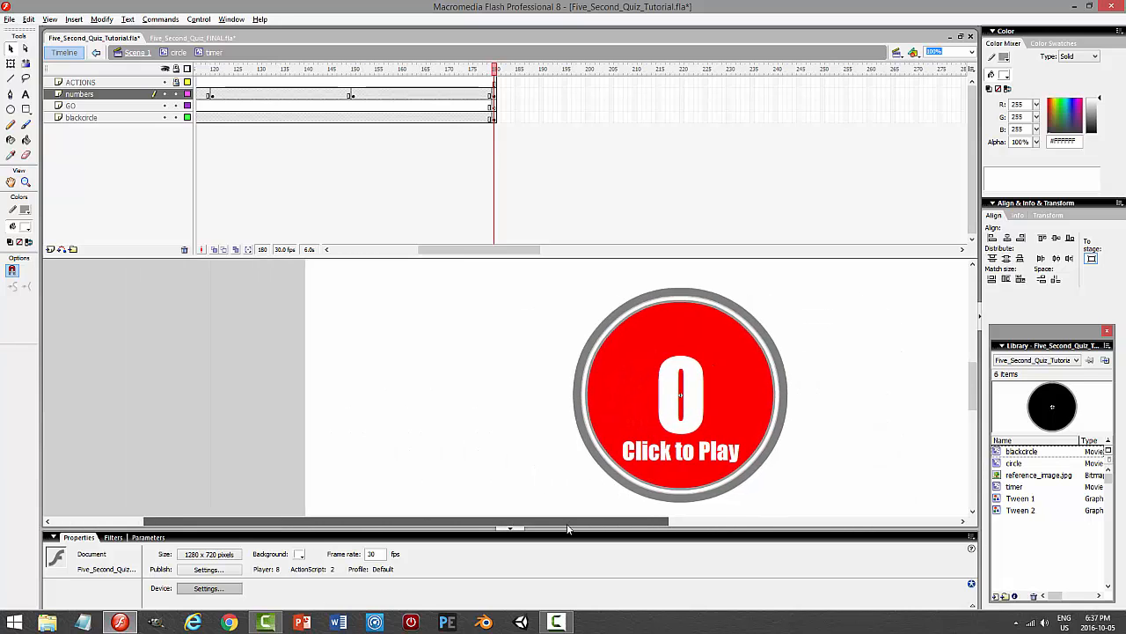
click(709, 458)
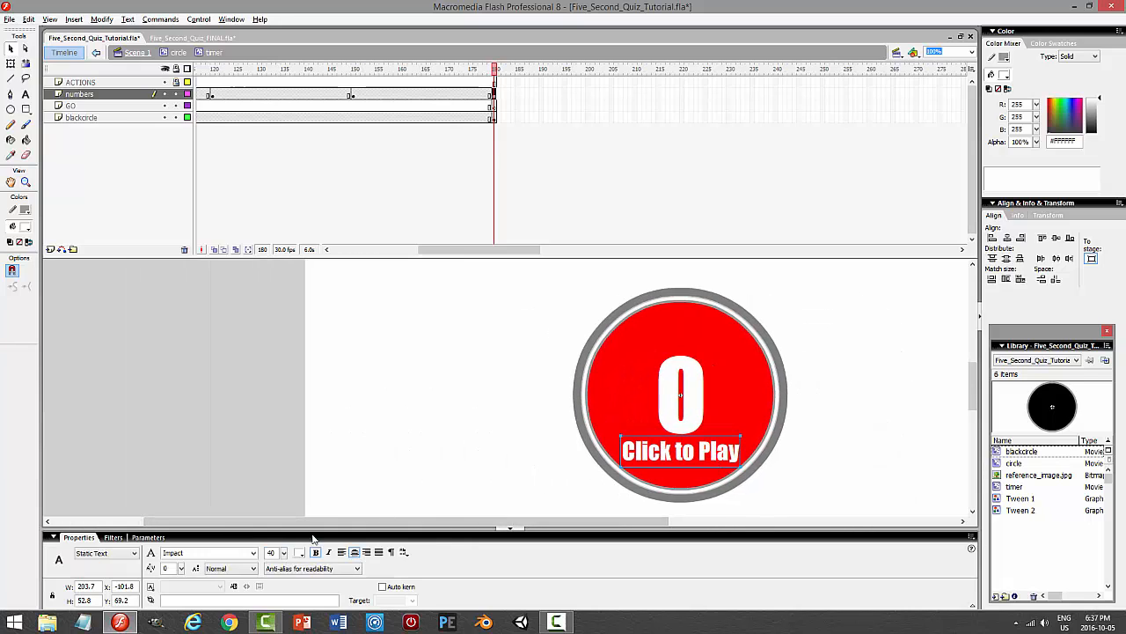
click(272, 553)
text(30)
key(Return)
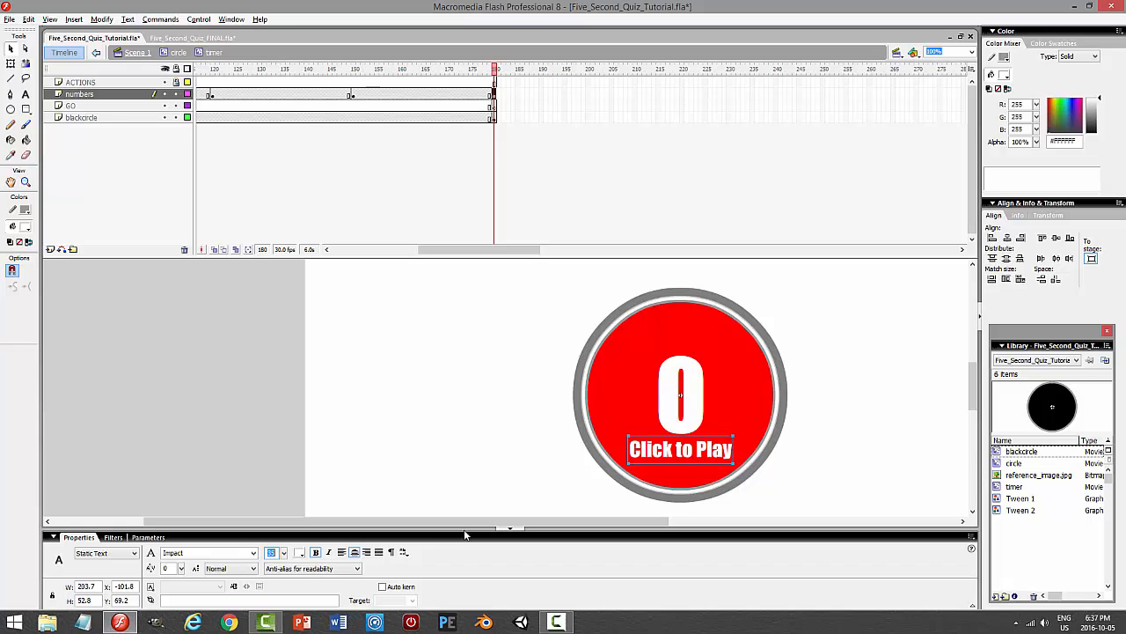
click(895, 393)
click(704, 452)
key(Up)
click(850, 414)
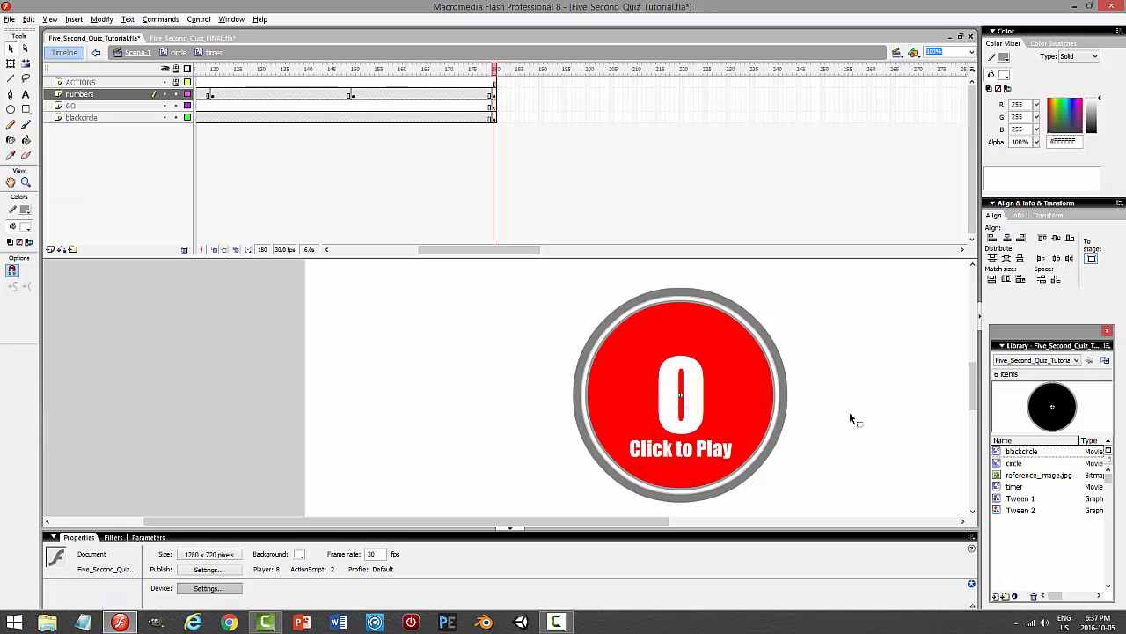
key(ctrl+s)
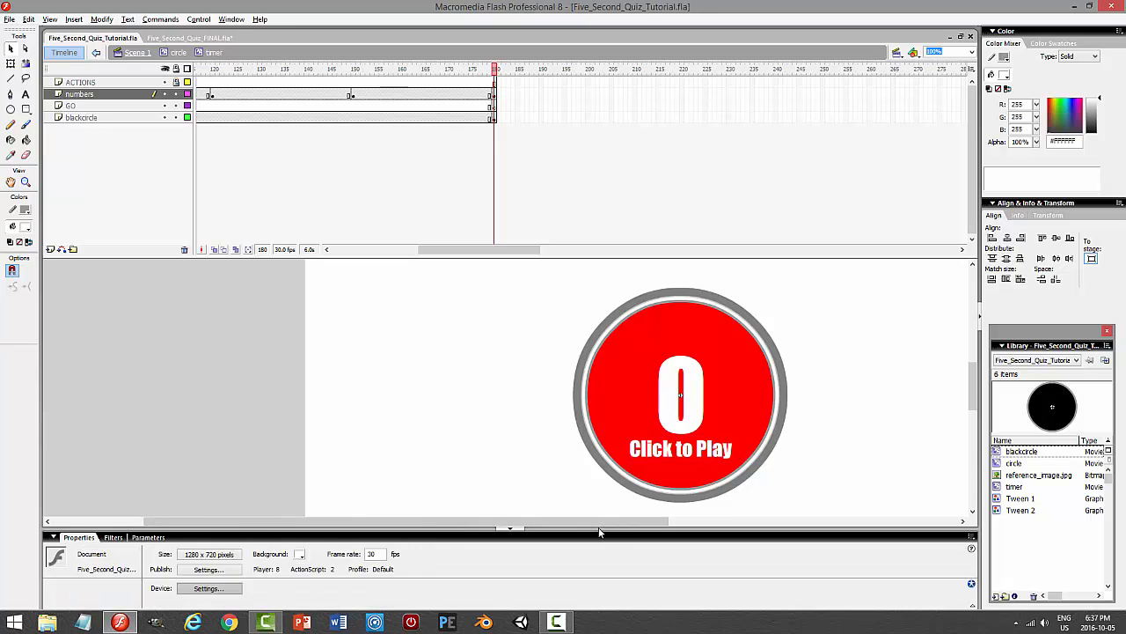
- Insert a layer named LABELS between the ACTIONS and numbers layers of the timer clip
drag(449, 249, 361, 249)
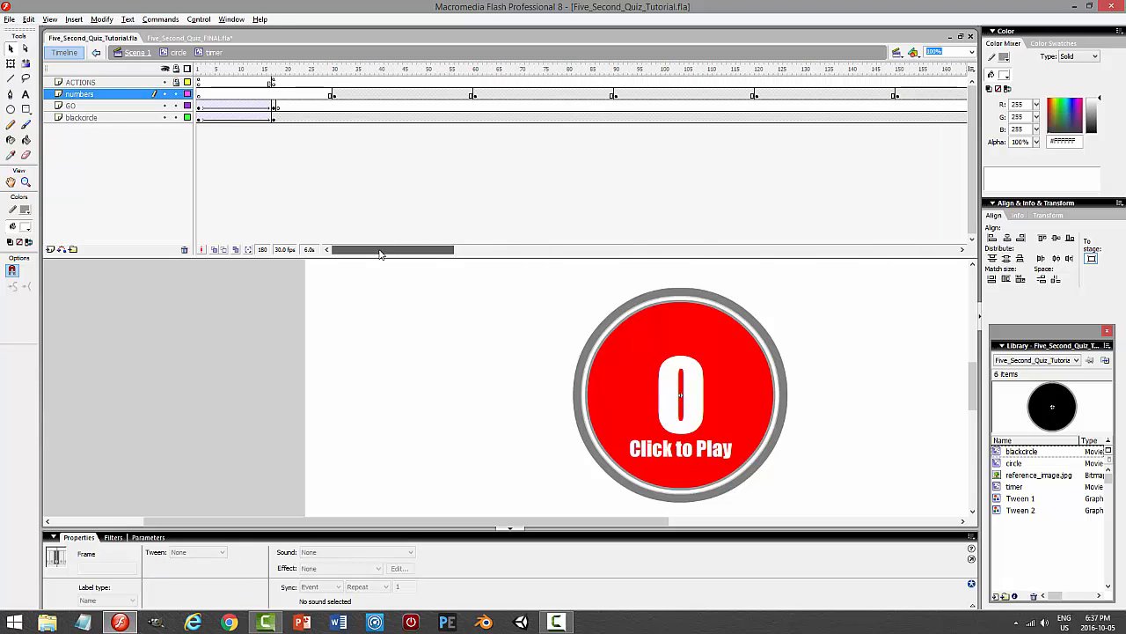
click(334, 81)
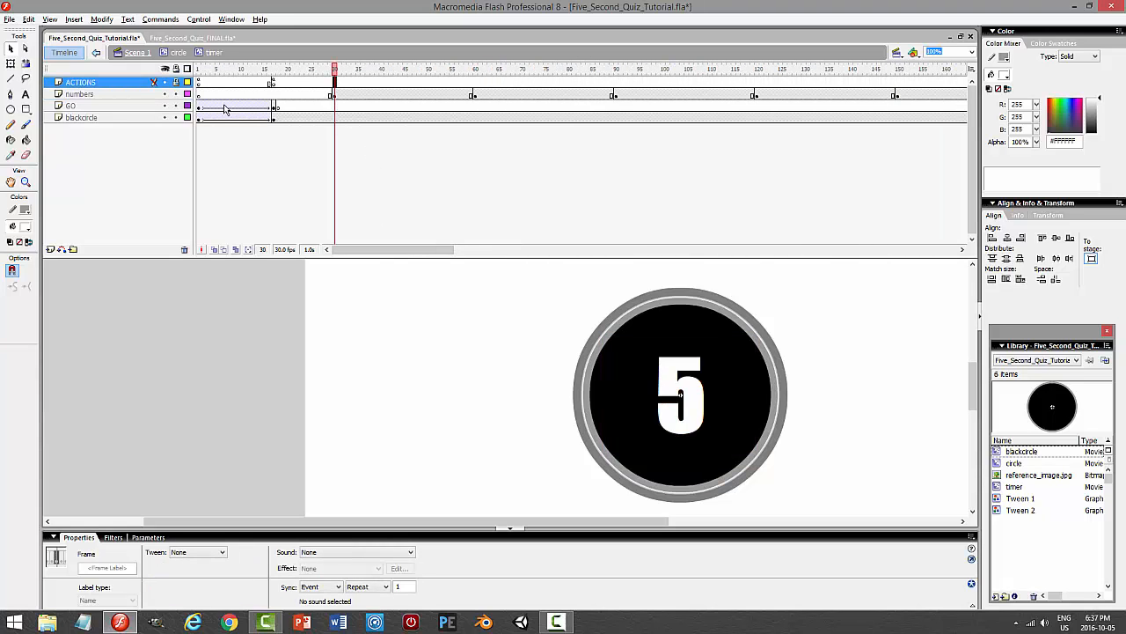
click(122, 95)
click(50, 249)
click(88, 85)
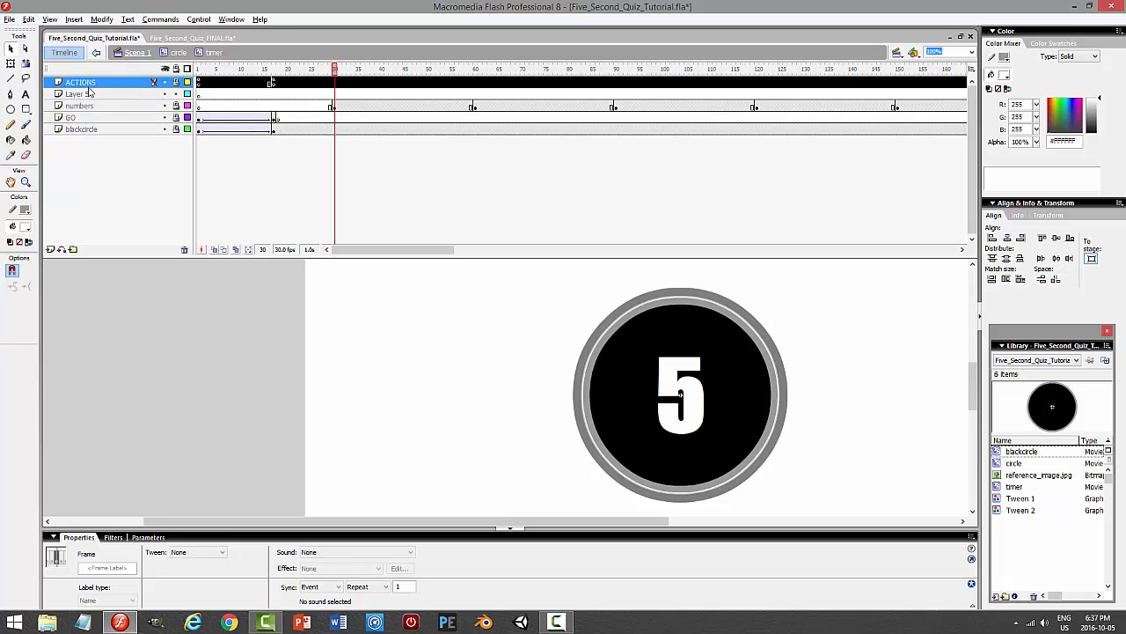
double_click(87, 93)
text(LAB)
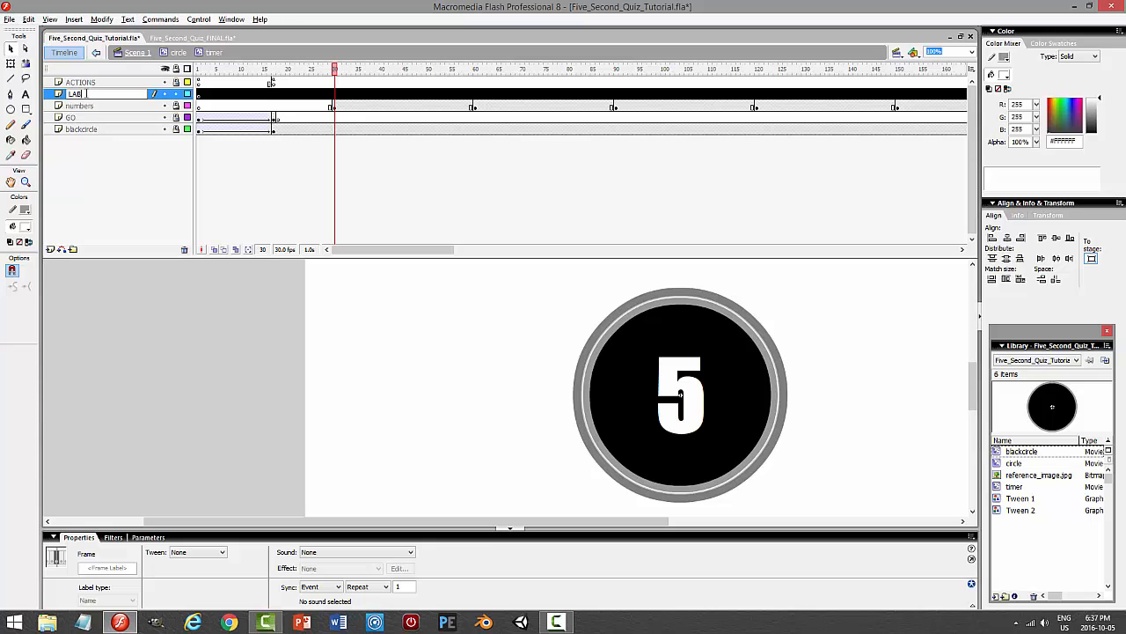
text(ELS)
key(Return)
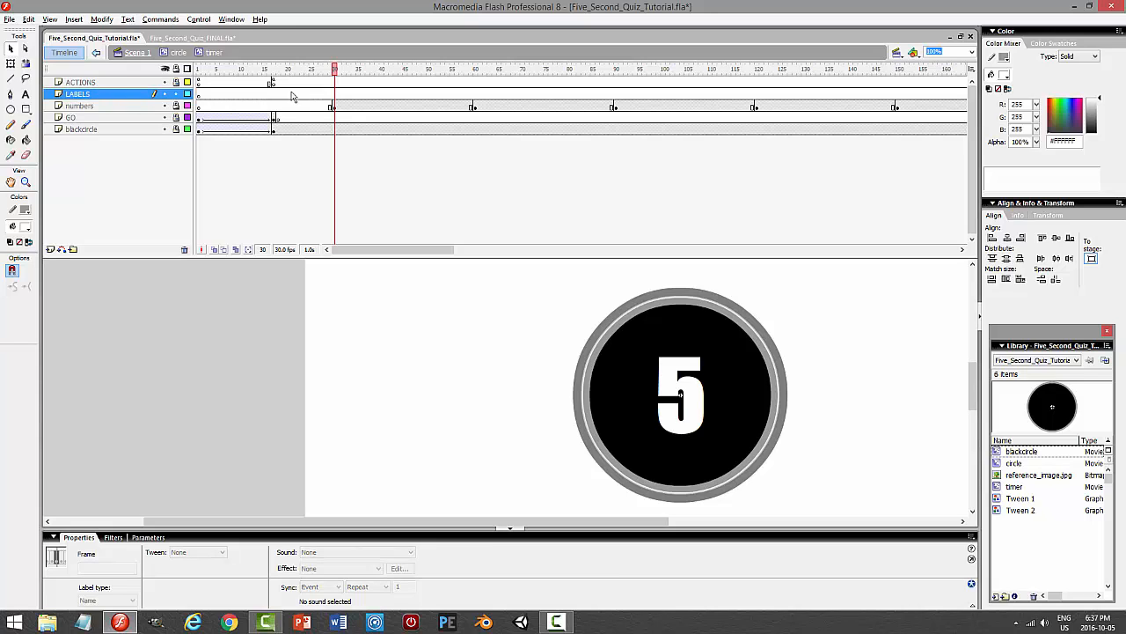
- Insert a keyframe at frame 30 of the LABELS layer, label it start_timer, and save the file
click(334, 95)
key(F6)
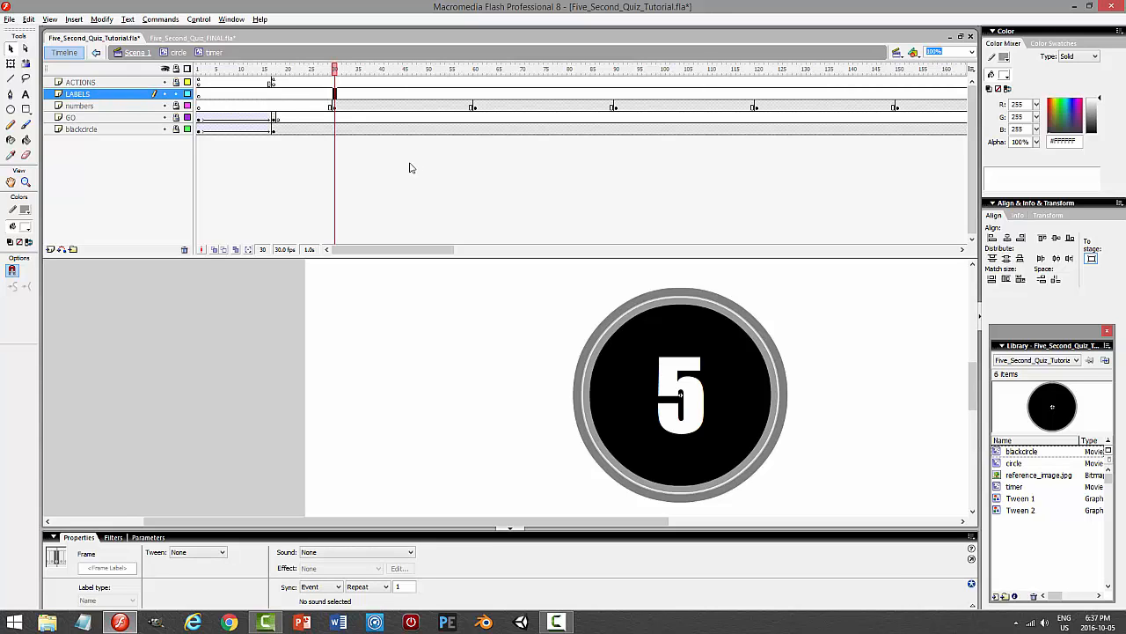
click(123, 568)
text(start_)
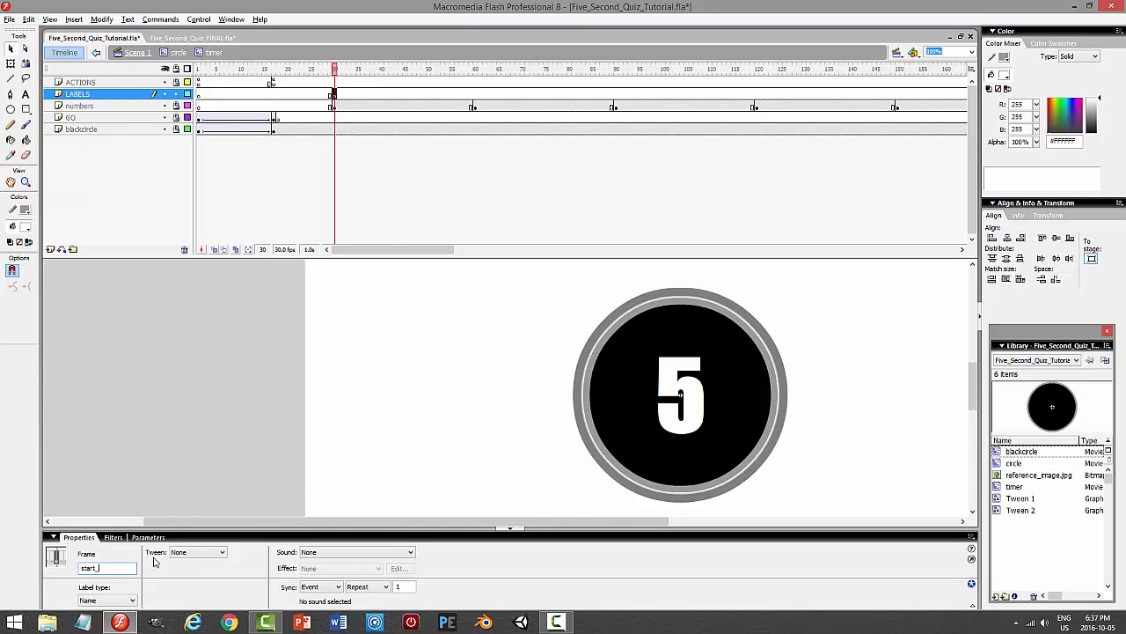
key(BackSpace)
key(BackSpace)
key(Return)
key(ctrl+s)
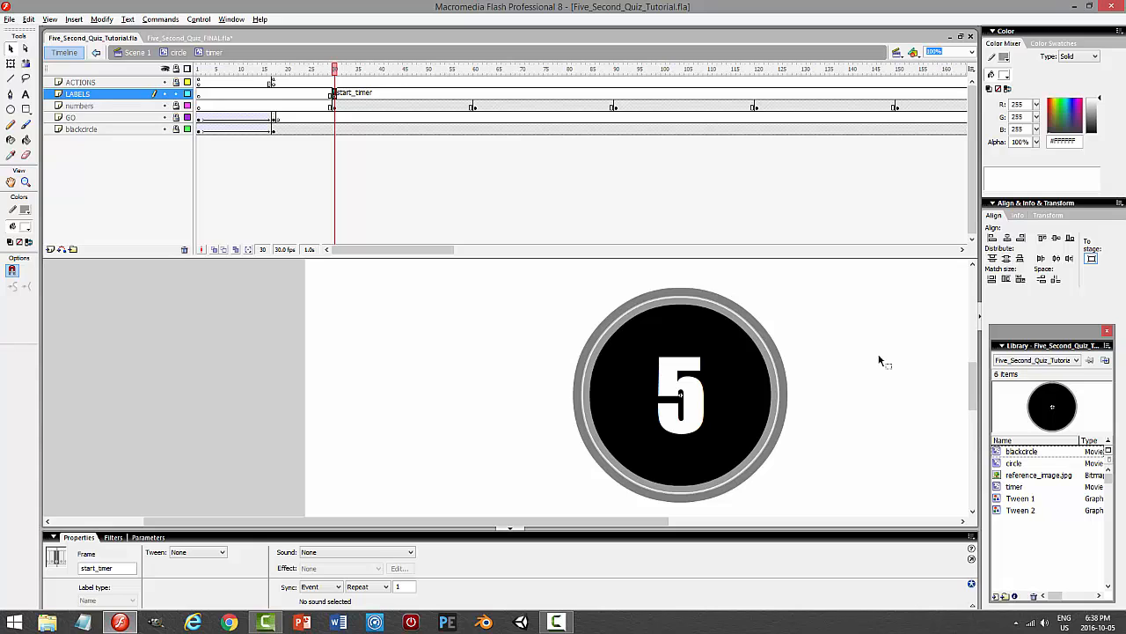
- Return to Scene 1, lock the circle layer and add a new layer above it
click(176, 53)
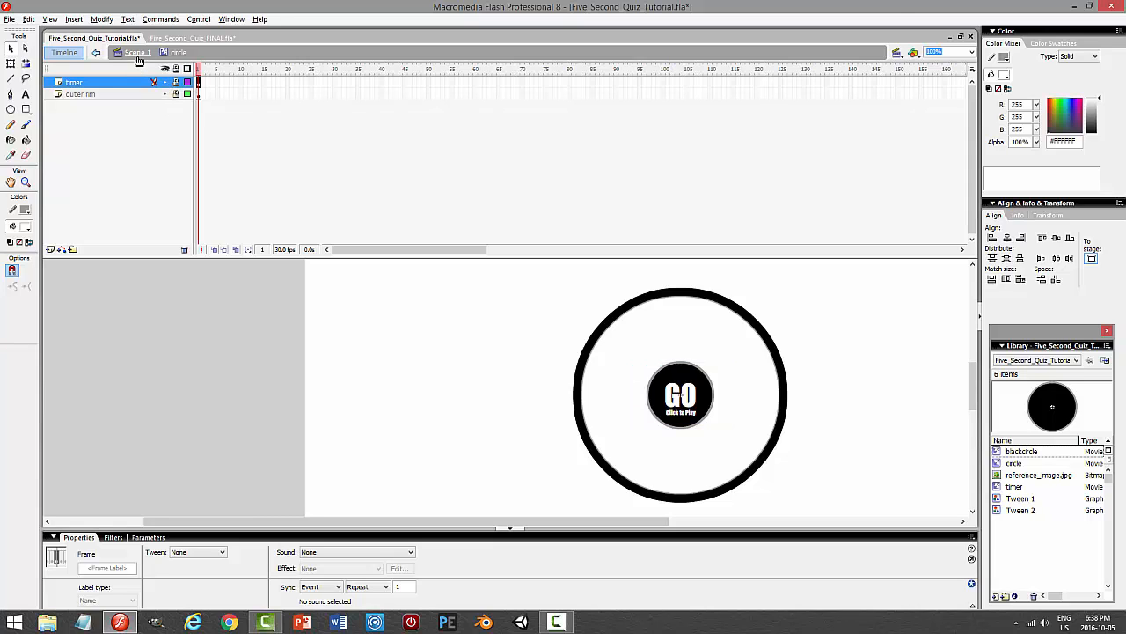
click(137, 52)
click(845, 385)
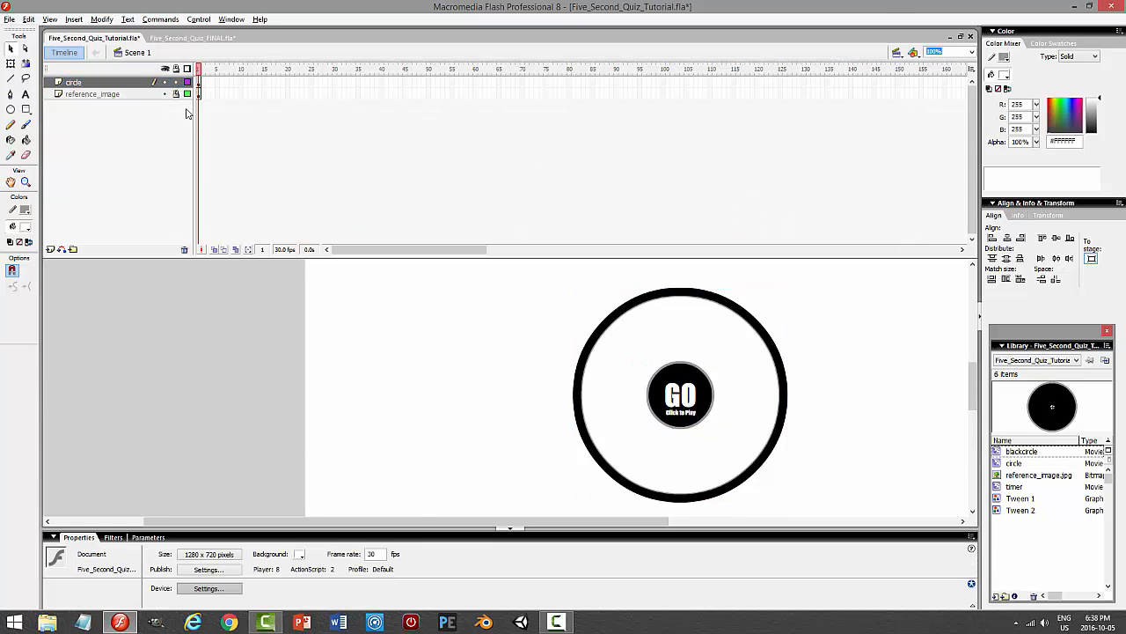
click(176, 83)
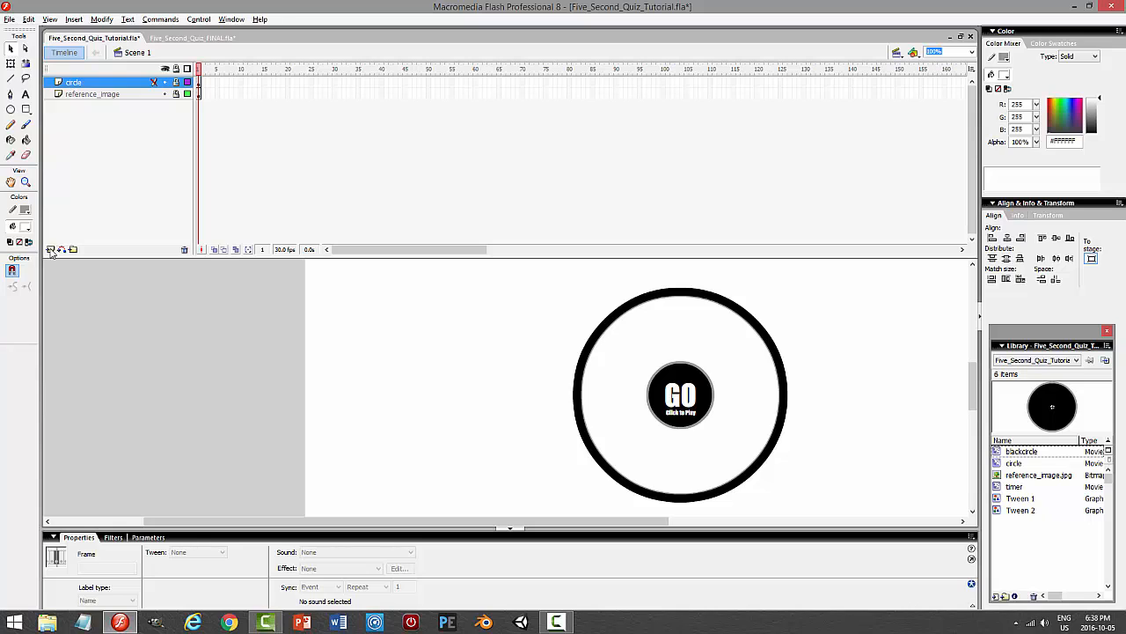
click(51, 249)
- Draw a wide white rectangle with a black stroke of 4 and a 25-point corner radius, overlapping the left half of the circle
click(25, 209)
click(19, 239)
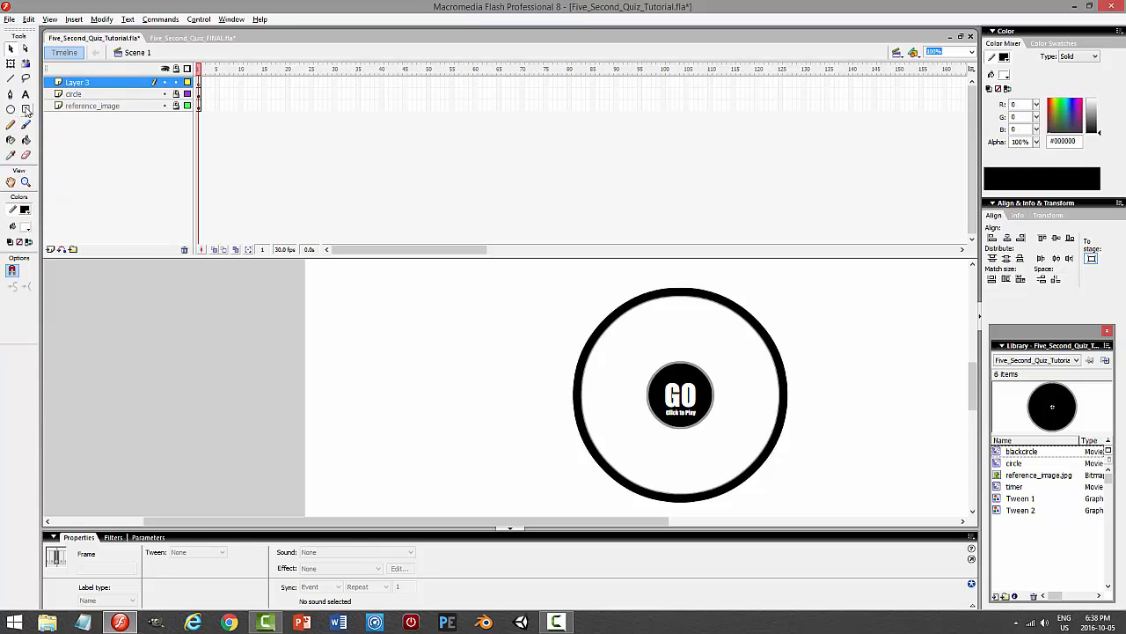
click(25, 109)
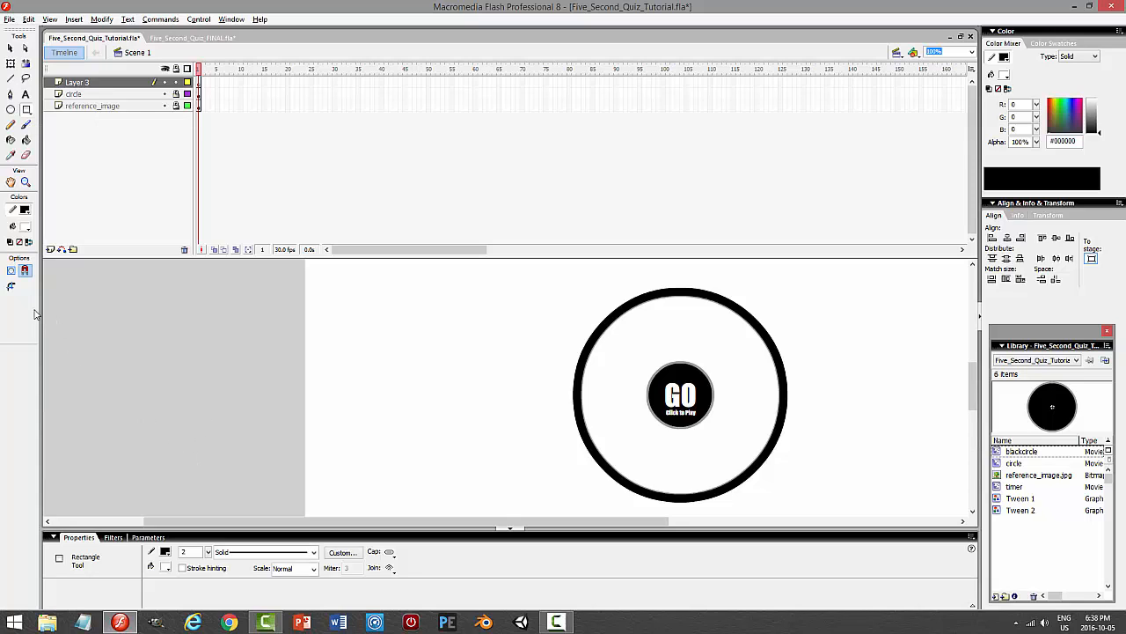
click(10, 286)
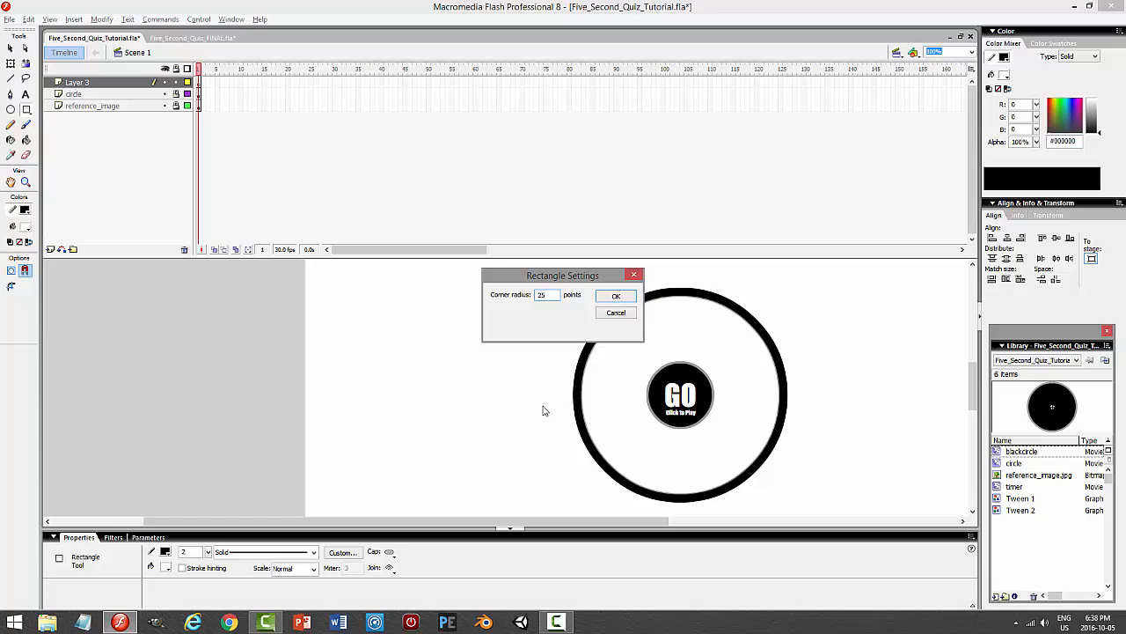
key(Return)
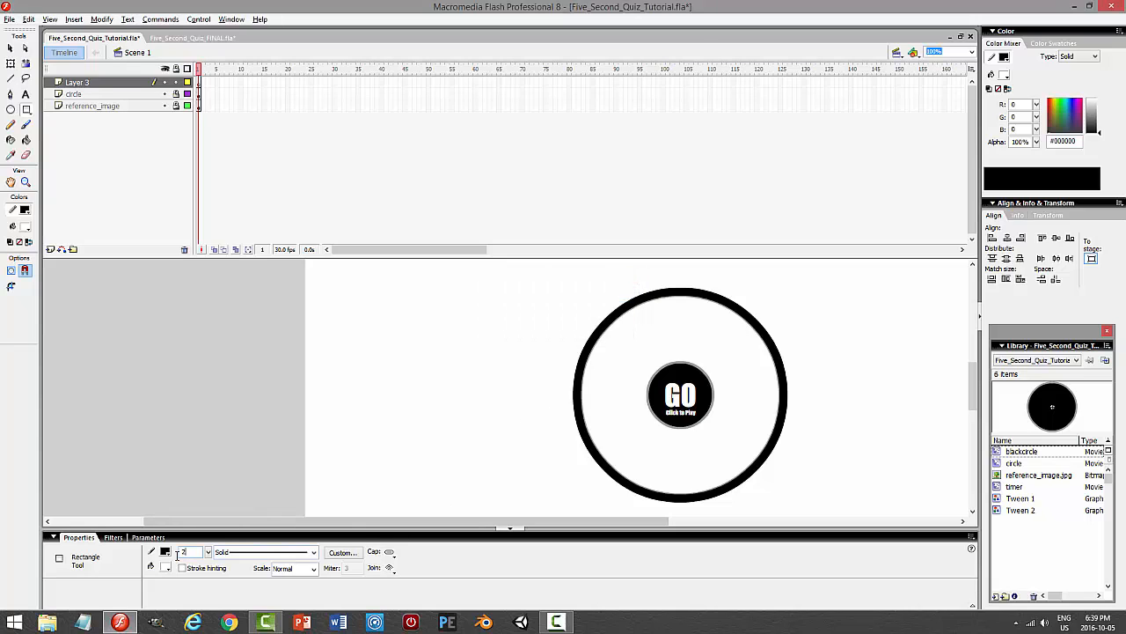
double_click(180, 553)
mouse_move(377, 391)
mouse_down()
mouse_move(453, 422)
mouse_move(688, 445)
mouse_up()
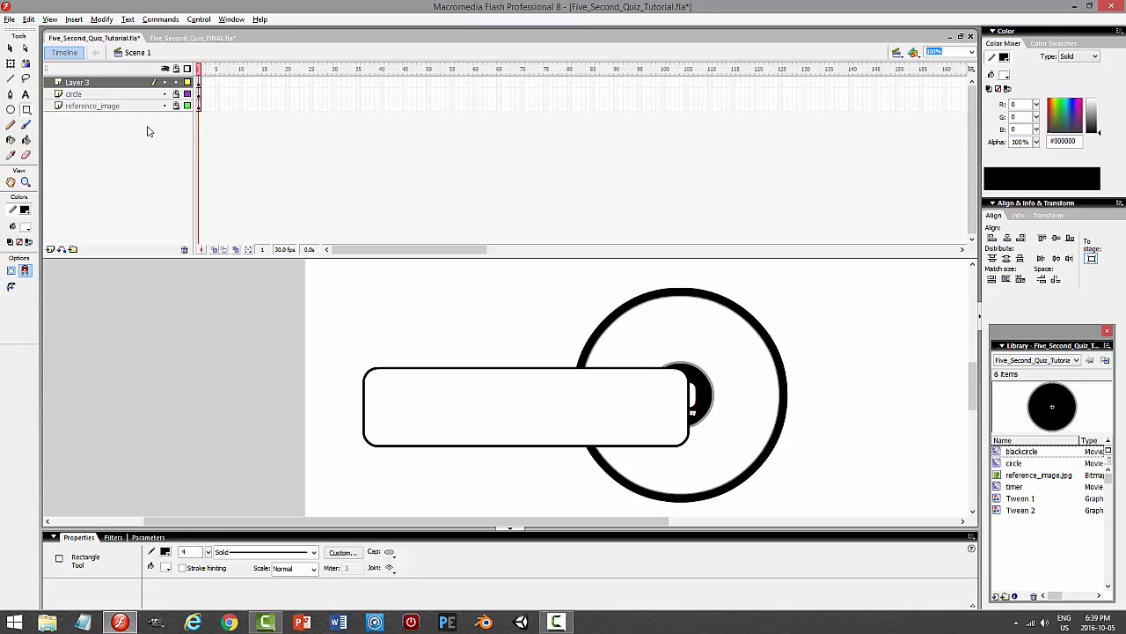
- Copy the outline of the rounded white box and paste a duplicate in place
click(10, 49)
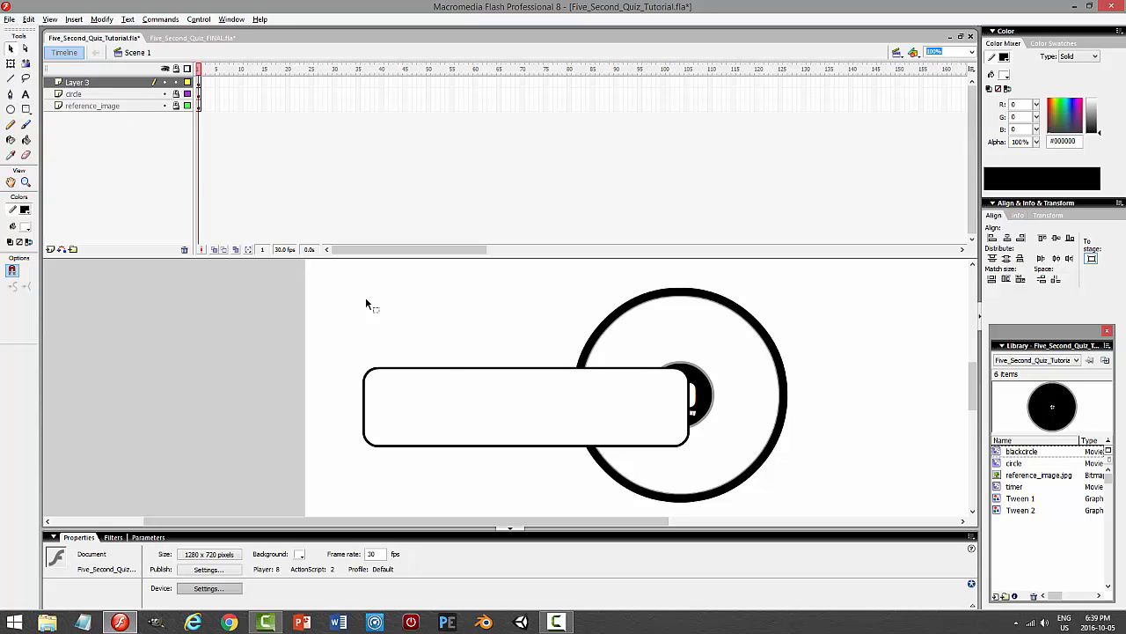
double_click(438, 371)
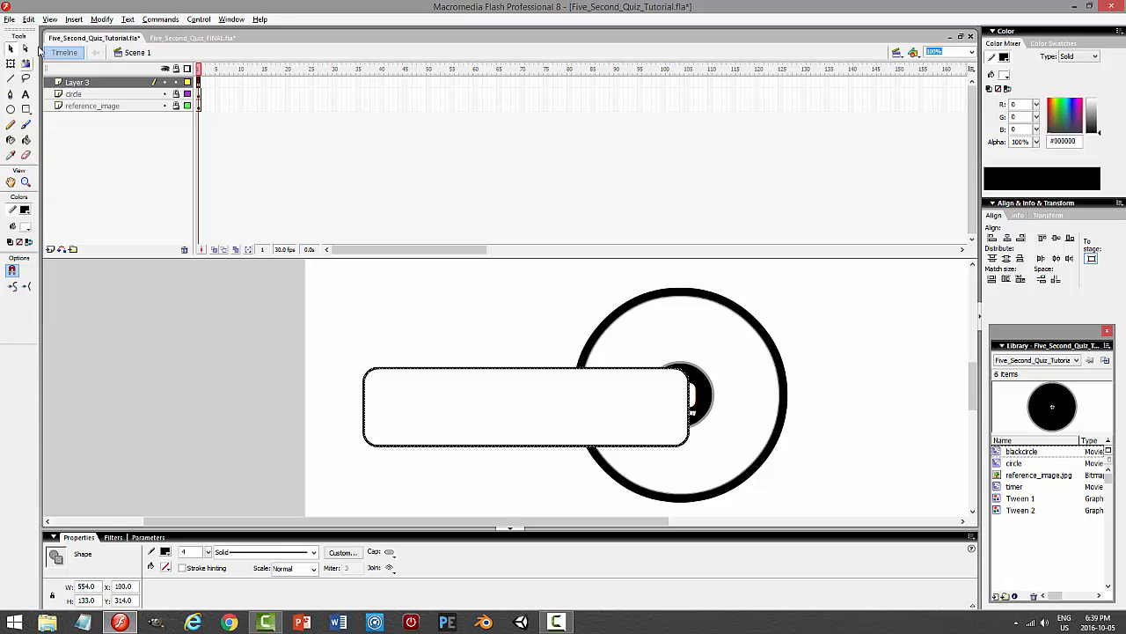
click(28, 18)
click(28, 75)
click(28, 18)
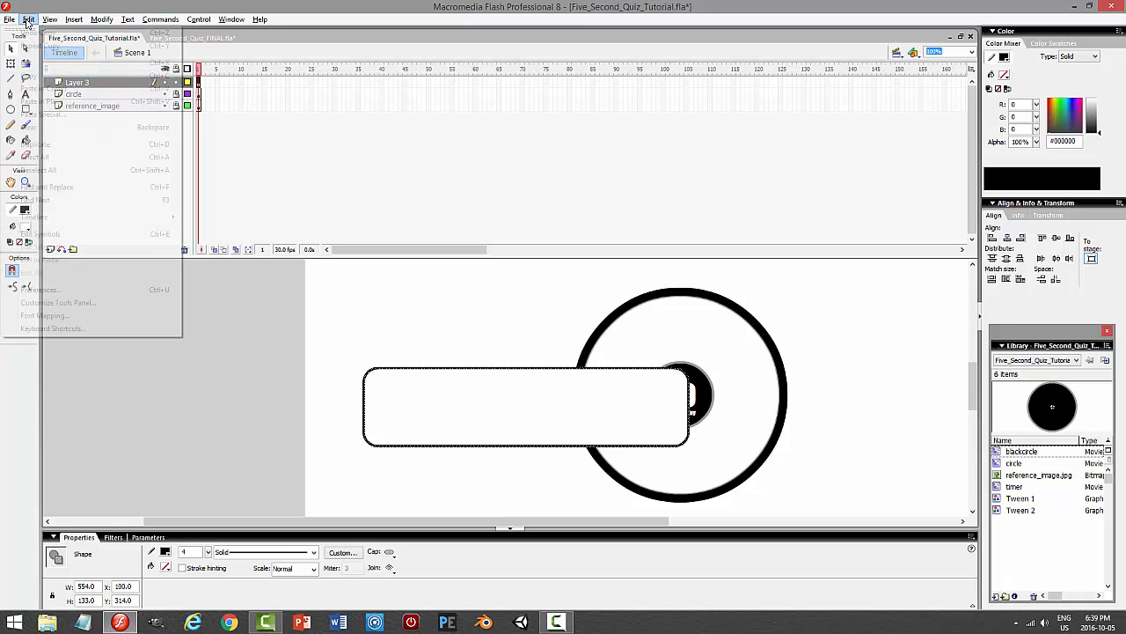
click(50, 102)
- Shrink the duplicate outline about its centre to about 524 by 102 pixels, leaving an even band inside the box's edge
key(q)
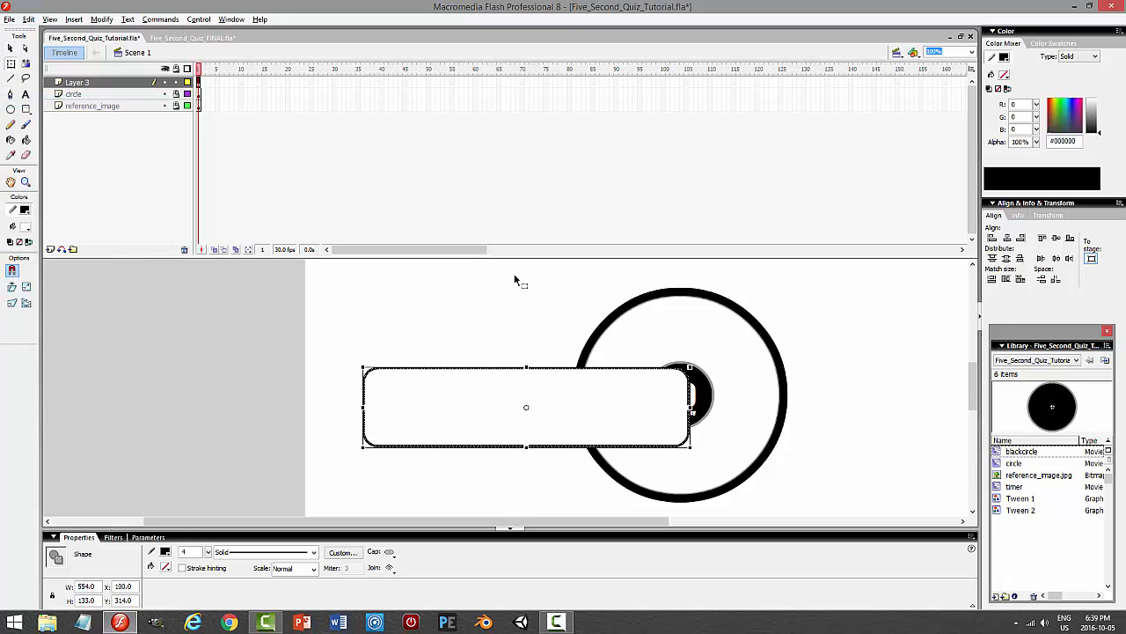
drag(527, 368, 527, 378)
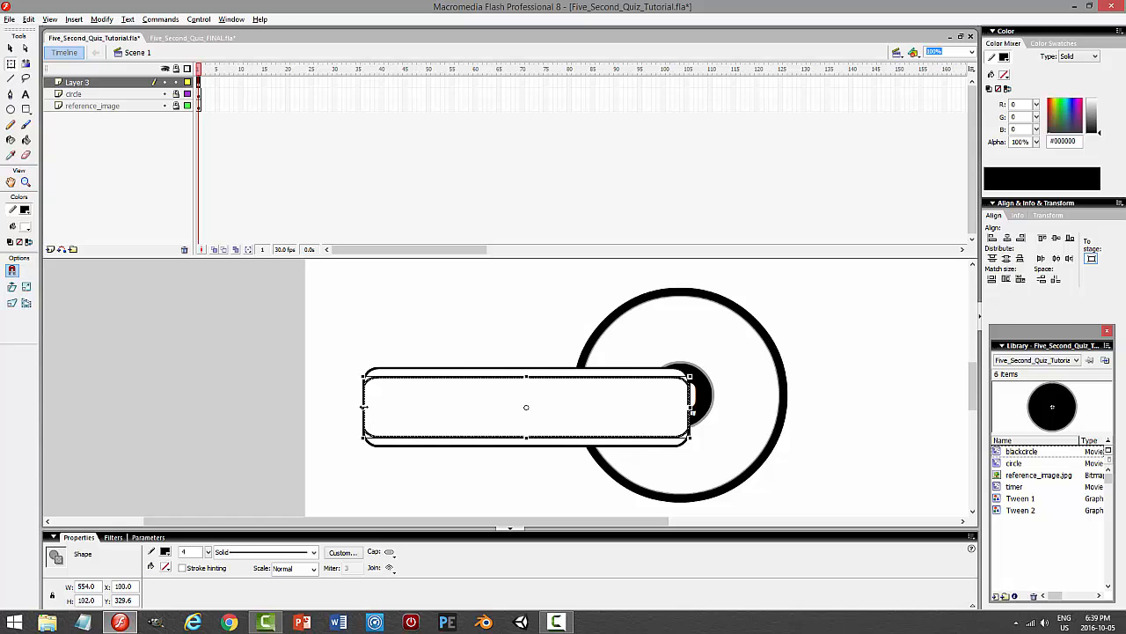
drag(365, 405, 373, 406)
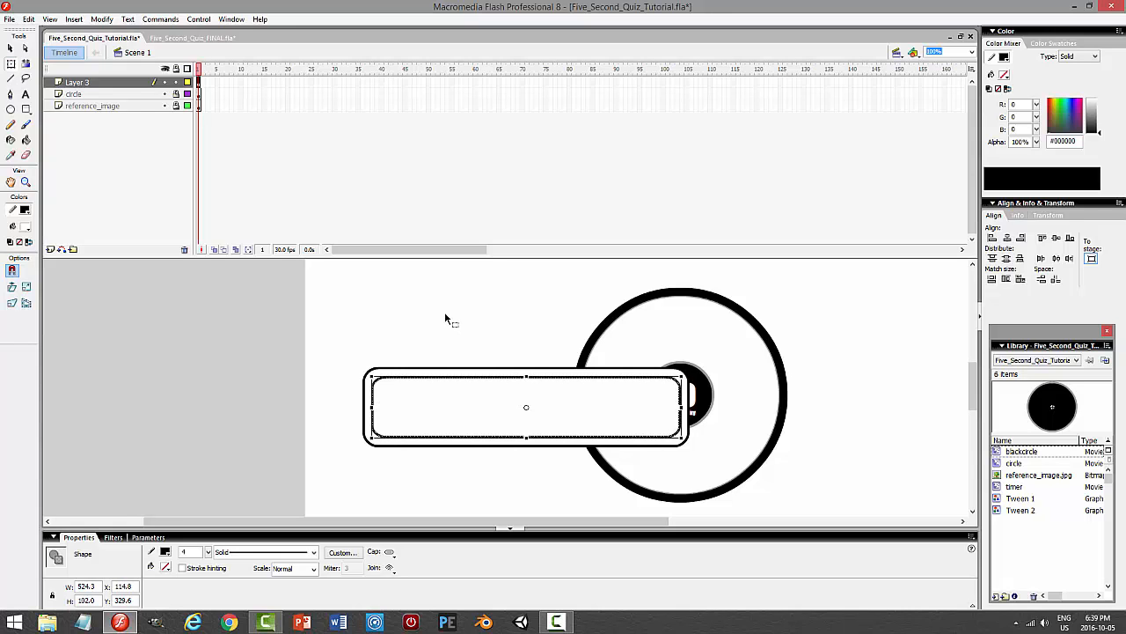
click(445, 316)
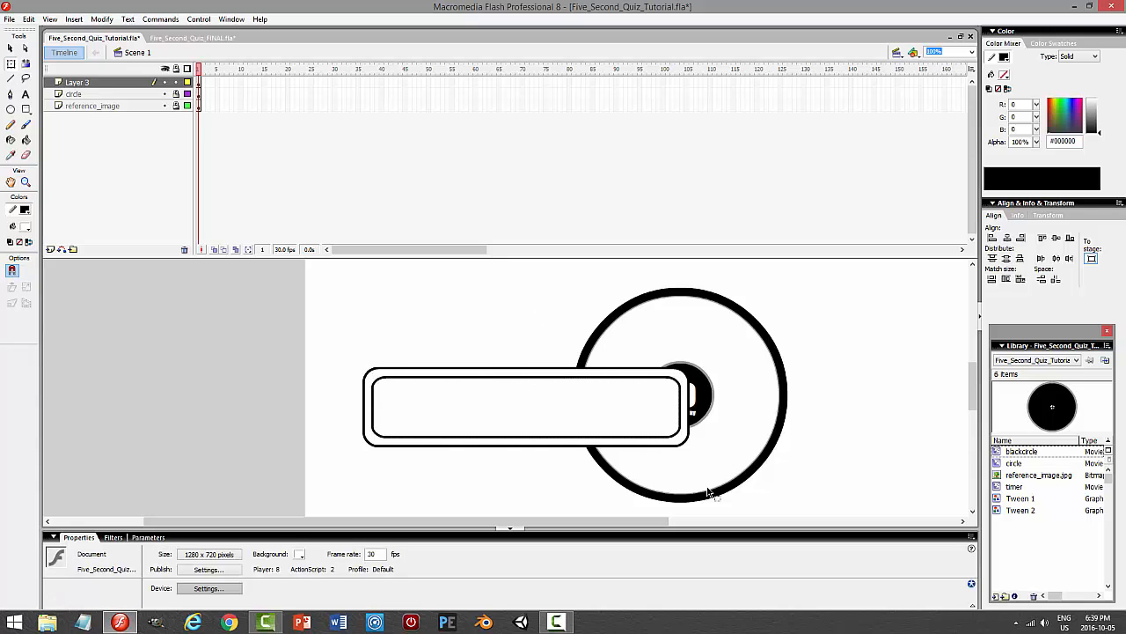
- Fill the band between the two rounded outlines with black (#000000) using the Paint Bucket
drag(723, 494, 662, 352)
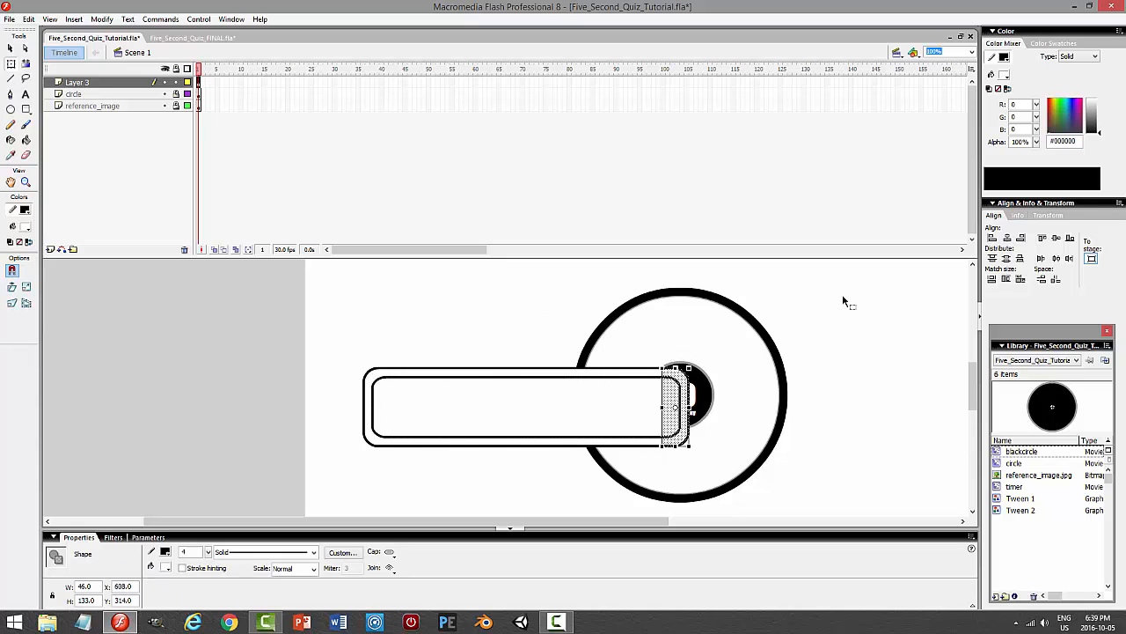
click(805, 357)
click(28, 138)
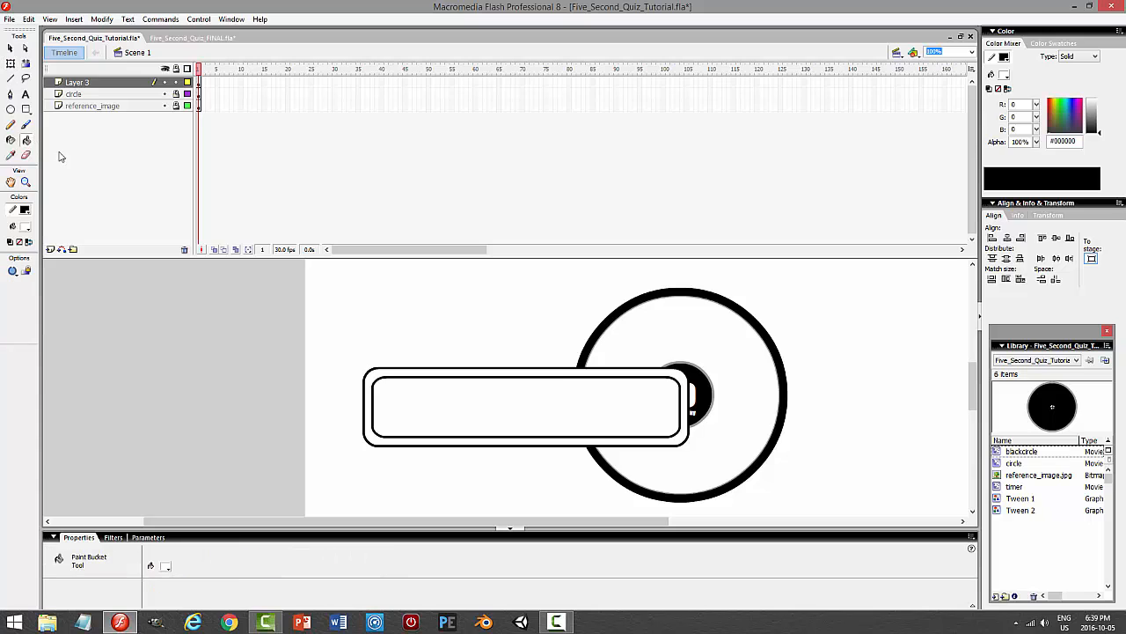
click(25, 226)
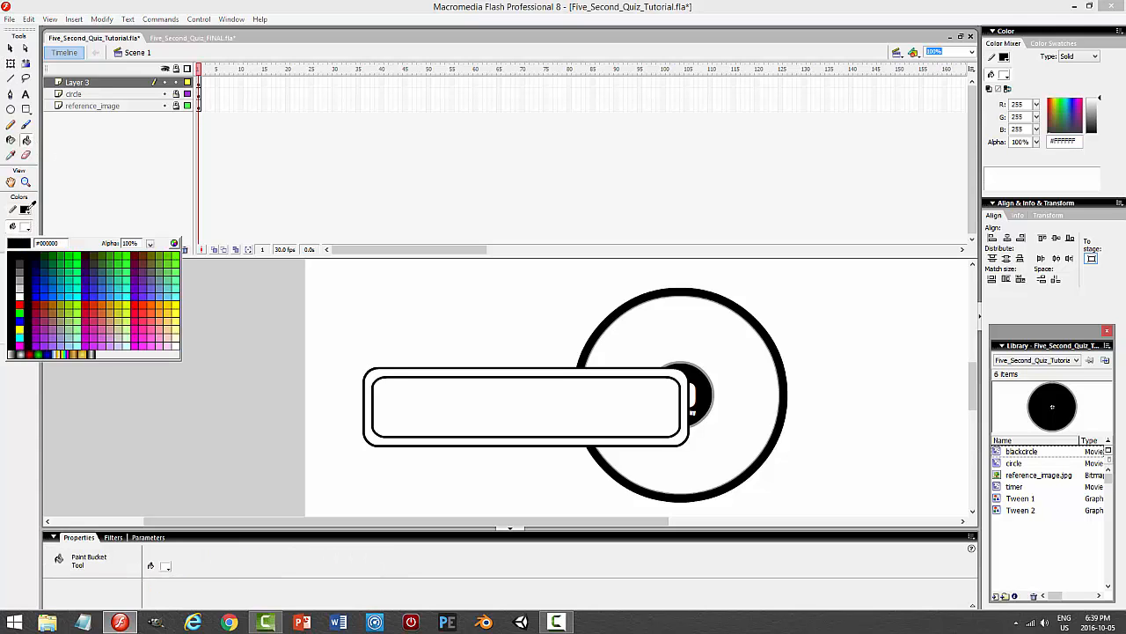
click(12, 256)
click(397, 369)
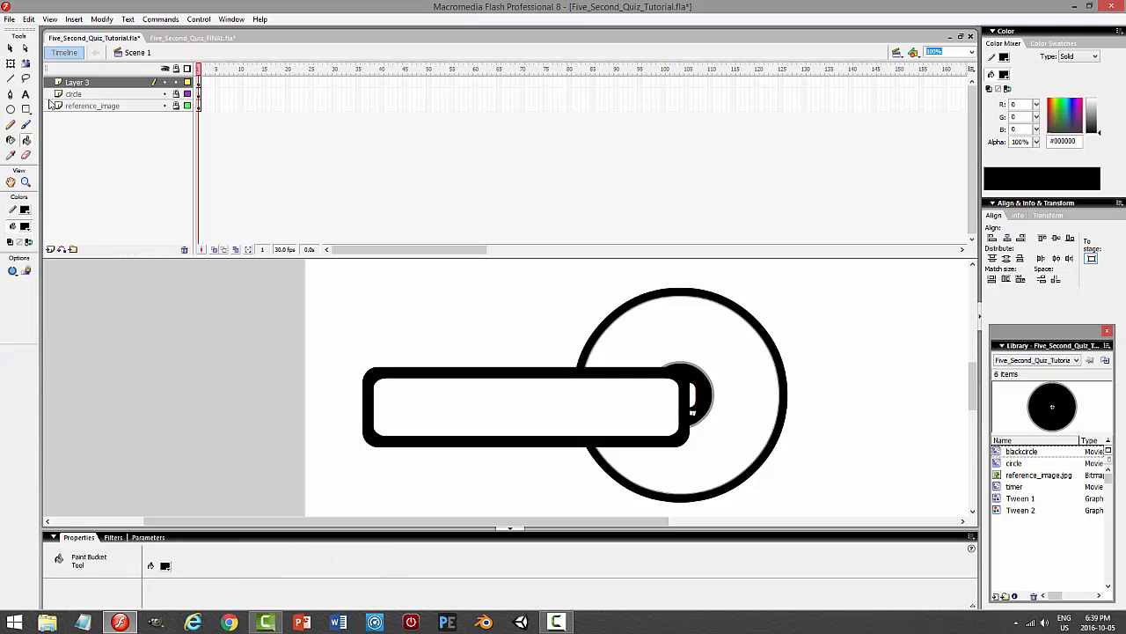
- Move Layer 3 below the circle layer so the box sits behind the circle
click(10, 48)
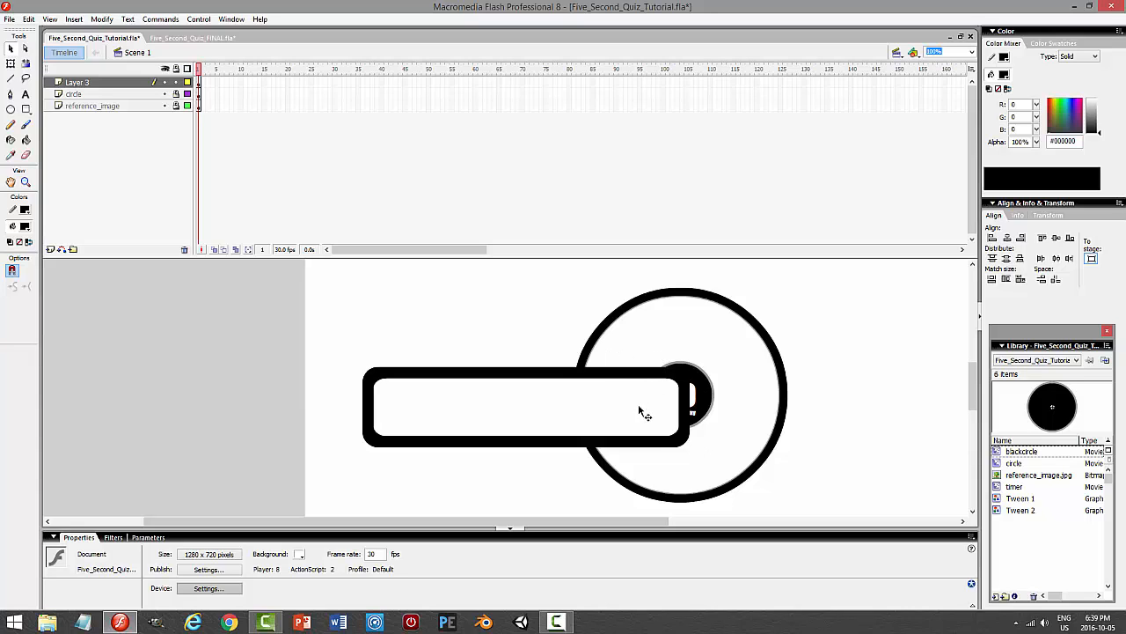
drag(110, 83, 109, 103)
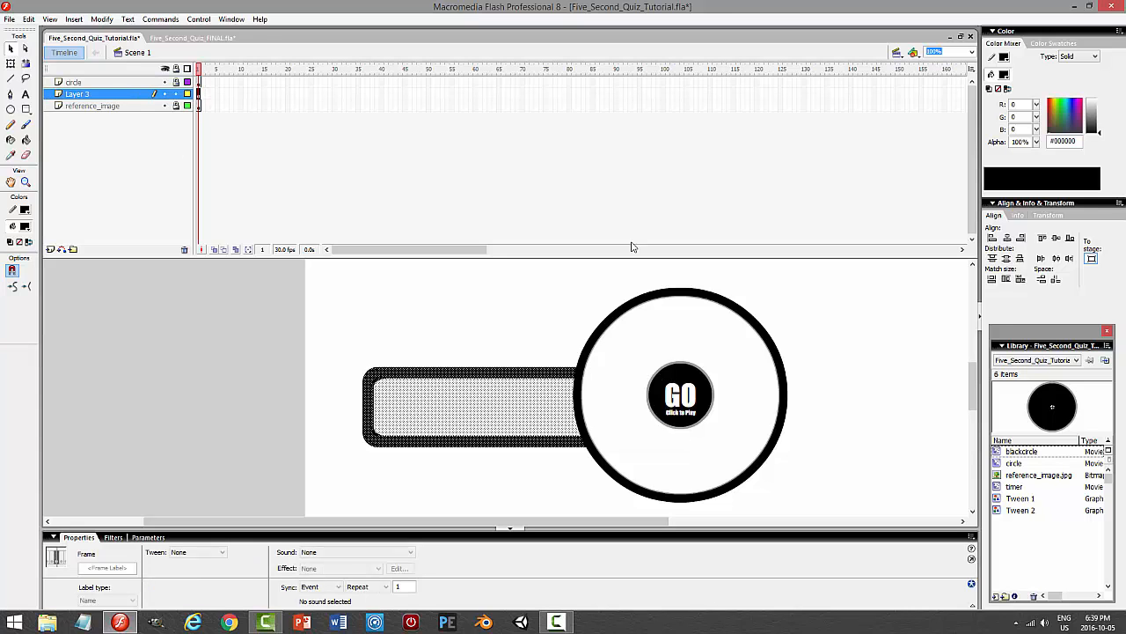
click(869, 382)
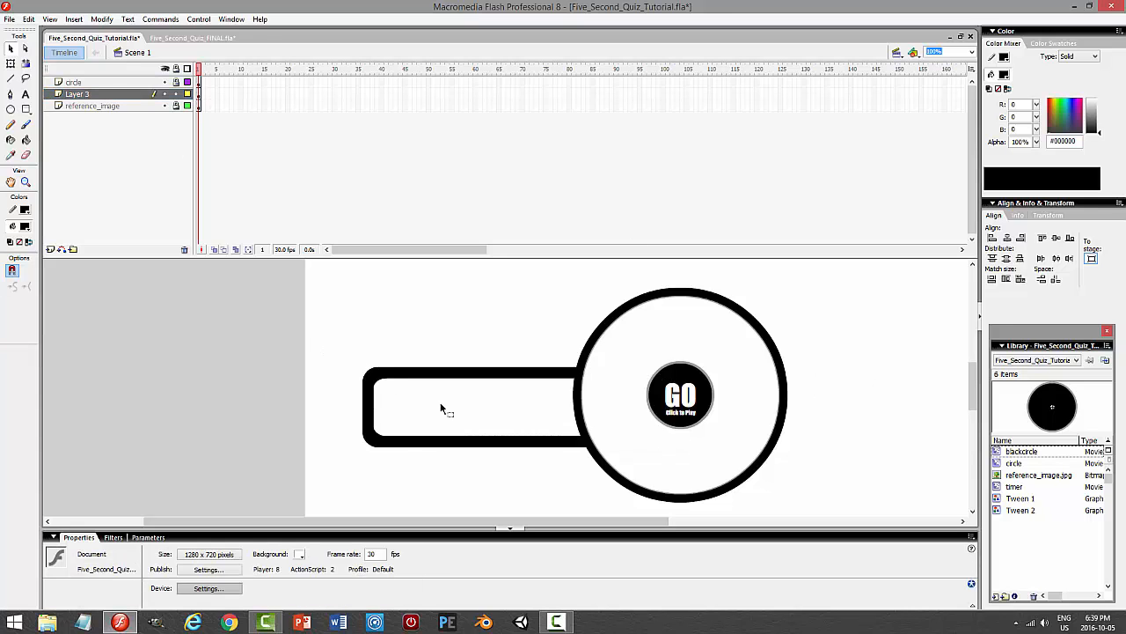
- Select the whole rounded box and shift it left to X 90
drag(319, 339, 709, 516)
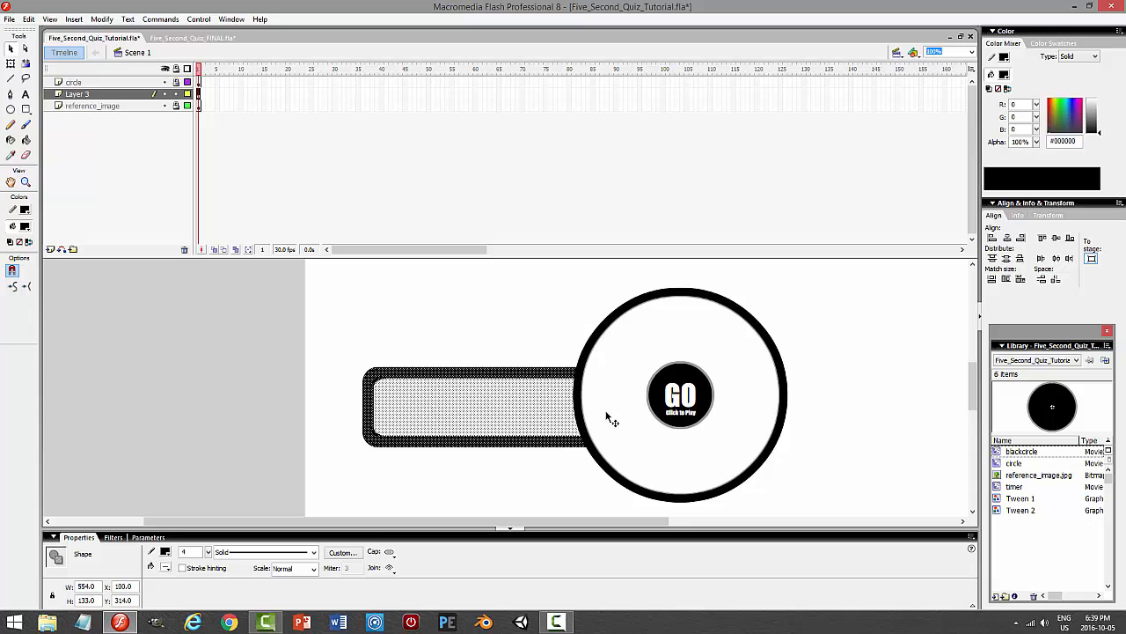
key(shift+Left)
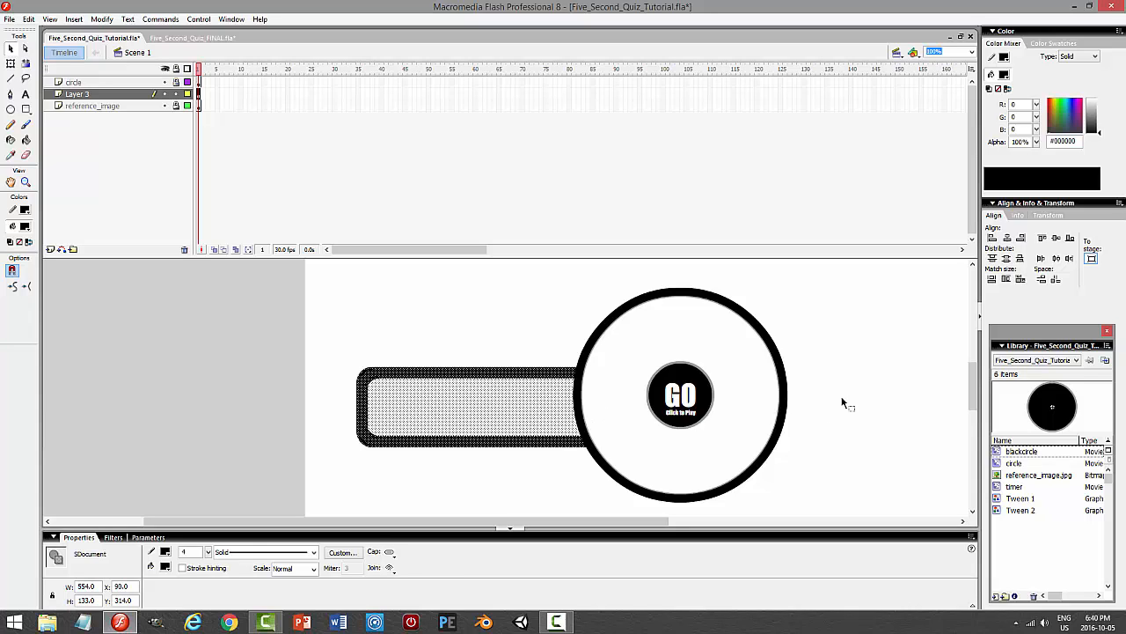
click(842, 403)
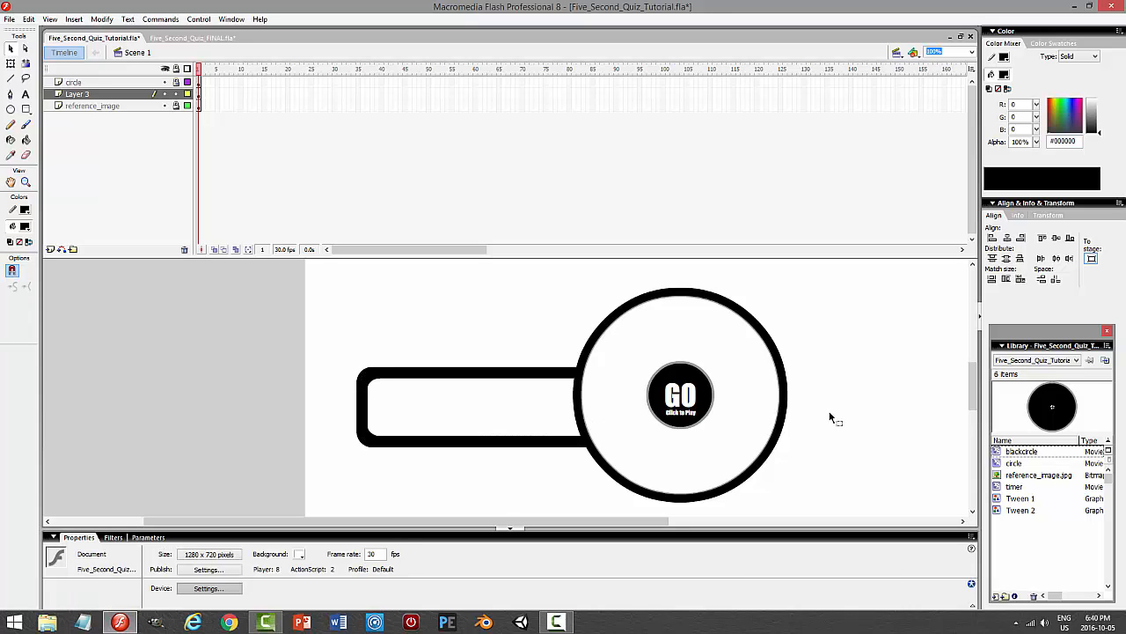
- Convert the whole rounded box on Layer 3 to a movie clip symbol named Lside
drag(328, 344, 762, 503)
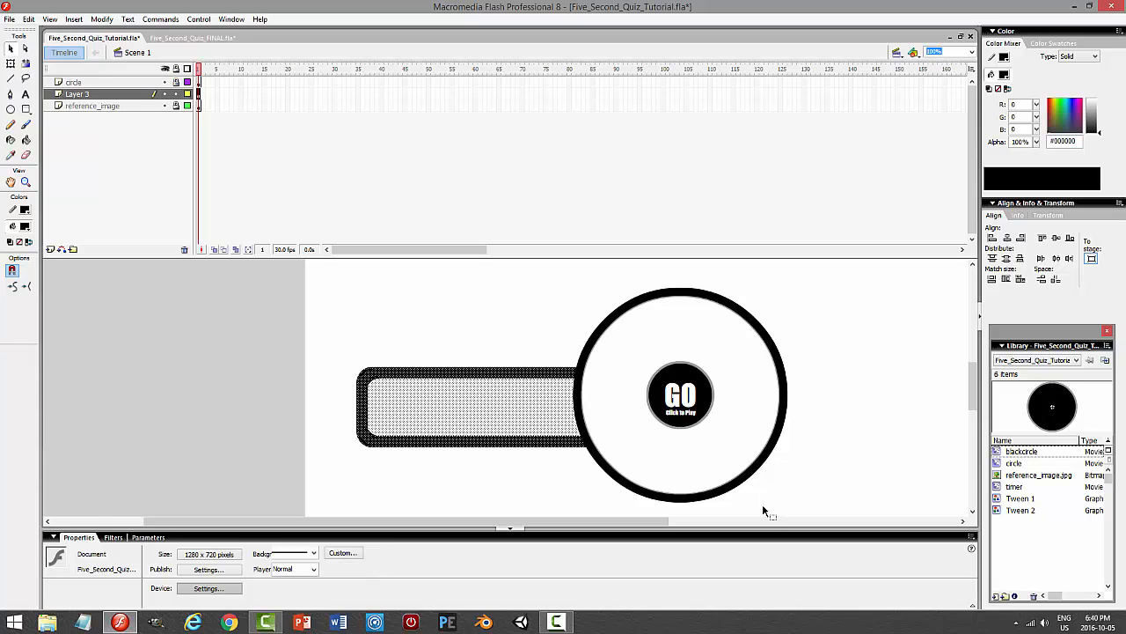
click(110, 95)
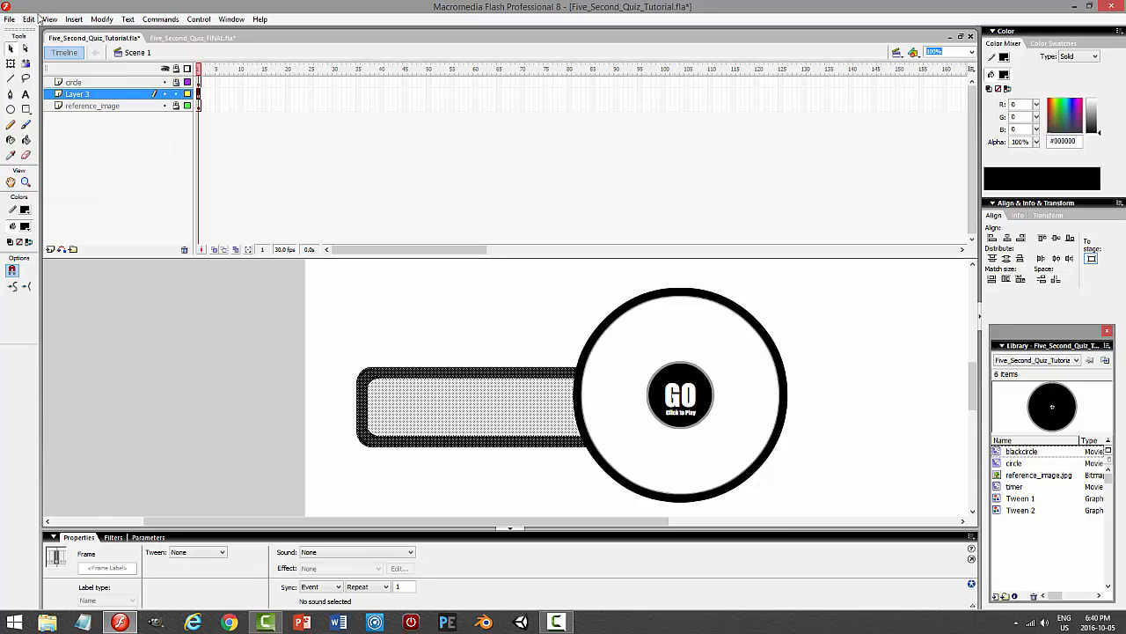
click(110, 21)
click(92, 50)
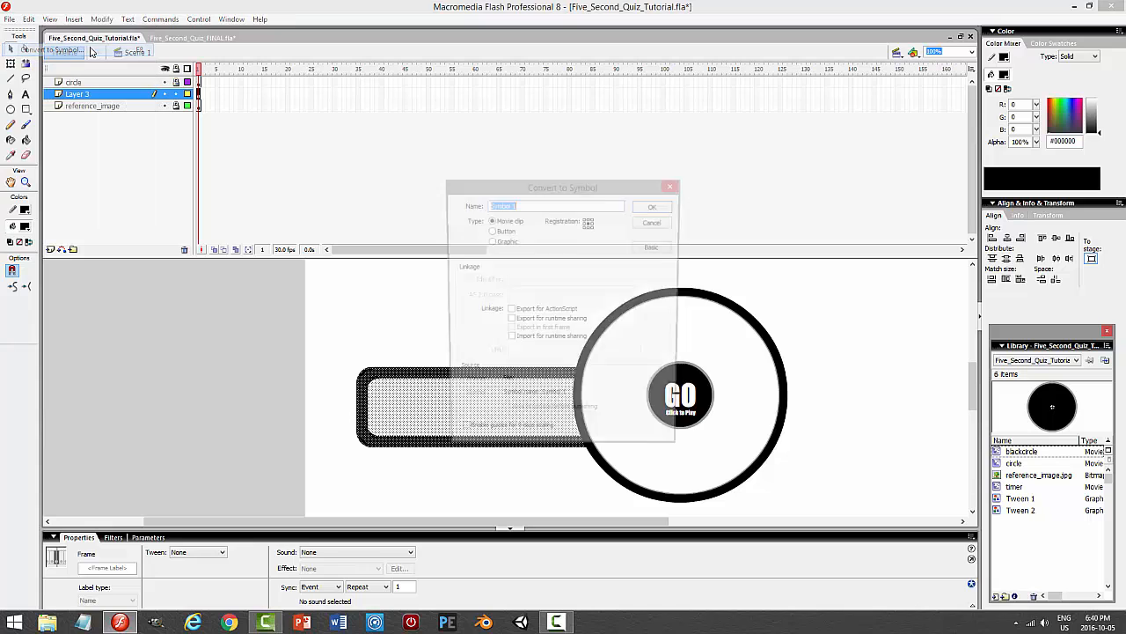
text(Lside)
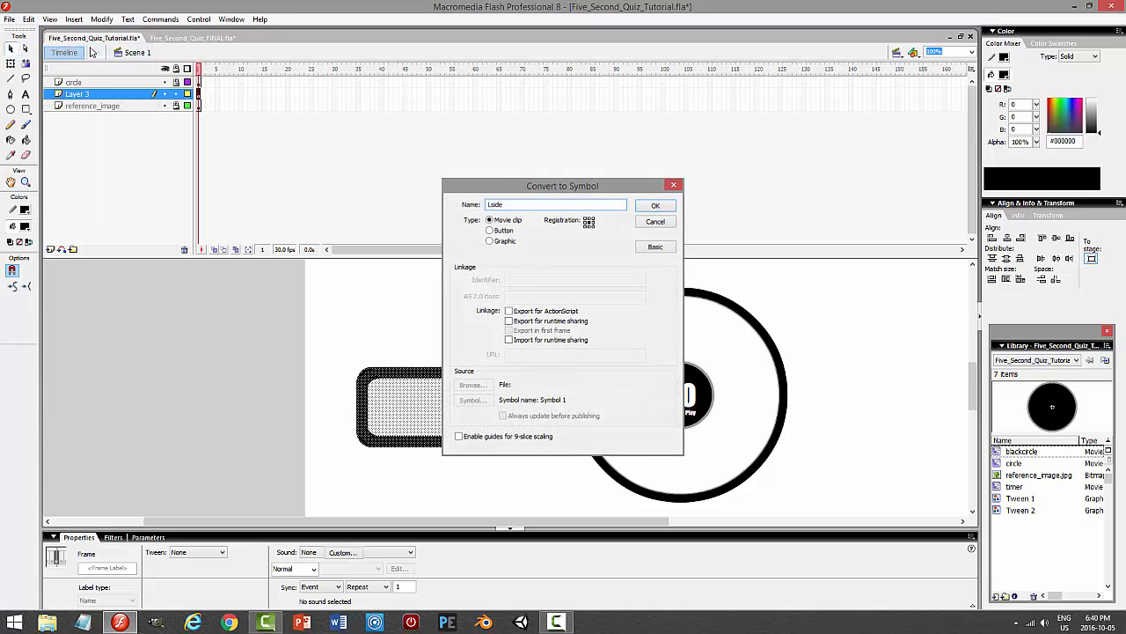
key(Return)
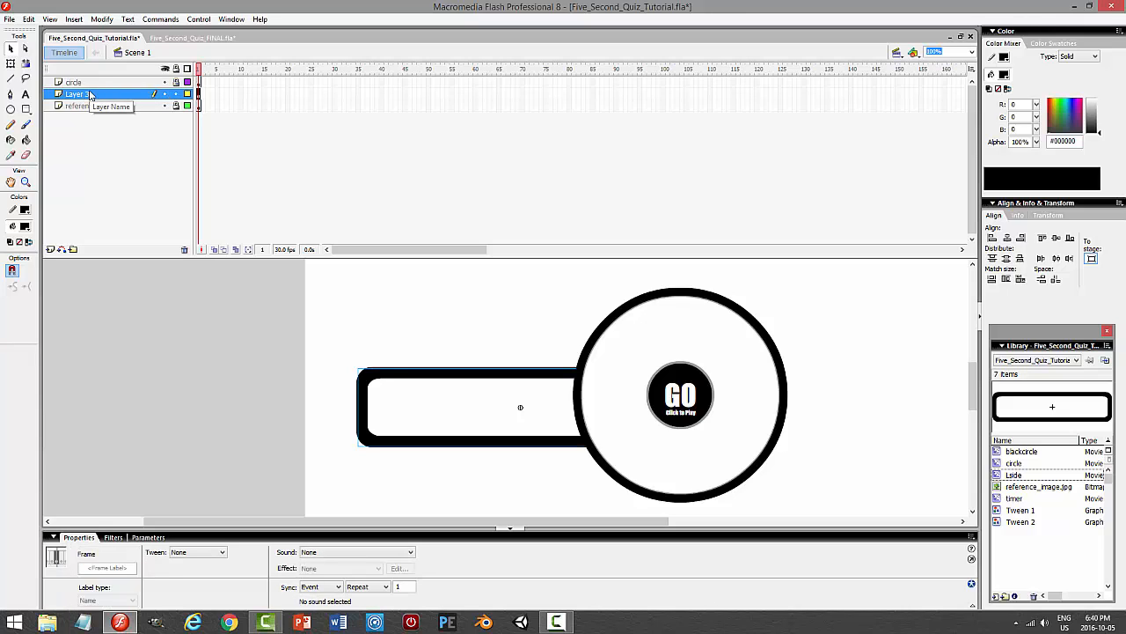
- Rename Layer 3 as Lside
double_click(90, 94)
text(Lside)
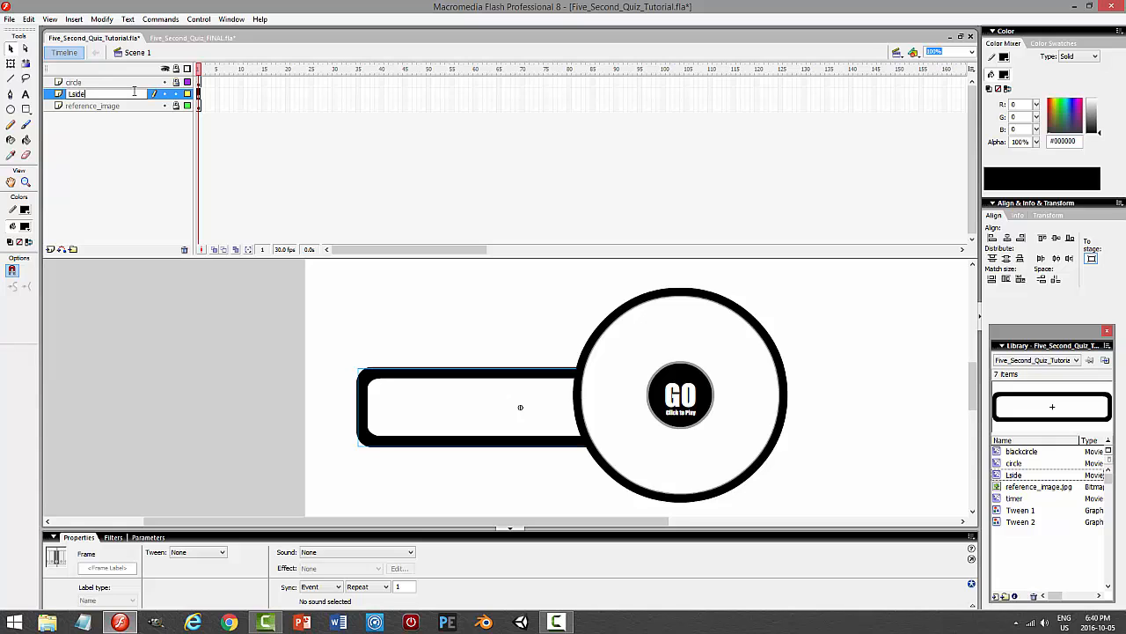
key(Return)
- Copy the Lside clip, paste the duplicate in place and flip it horizontally
click(421, 387)
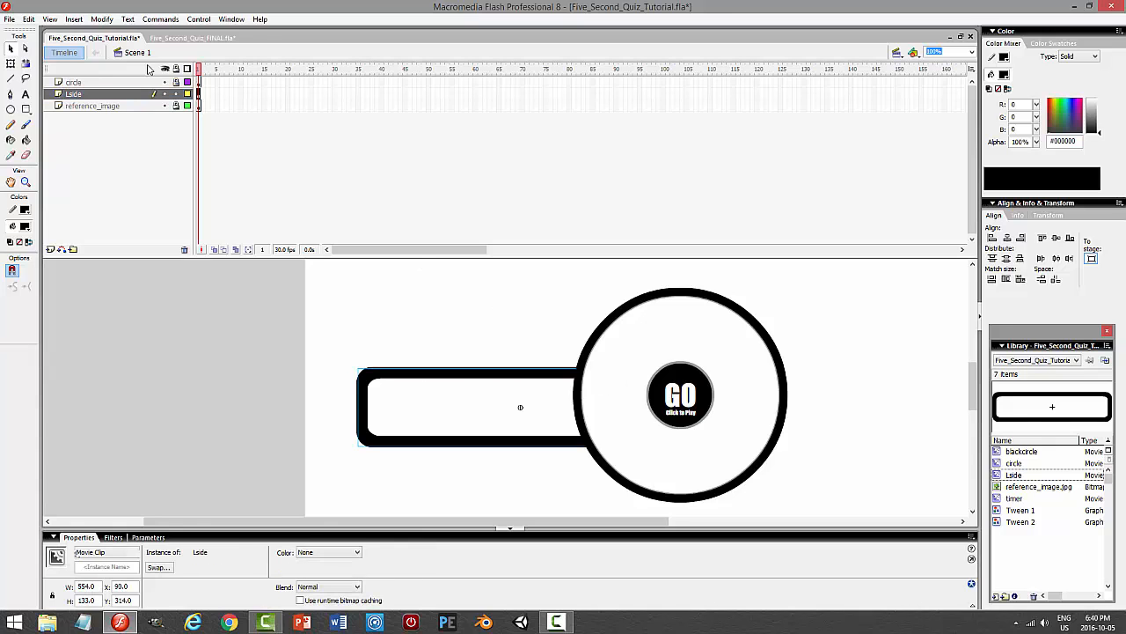
click(29, 19)
click(29, 76)
click(30, 19)
click(53, 101)
click(102, 19)
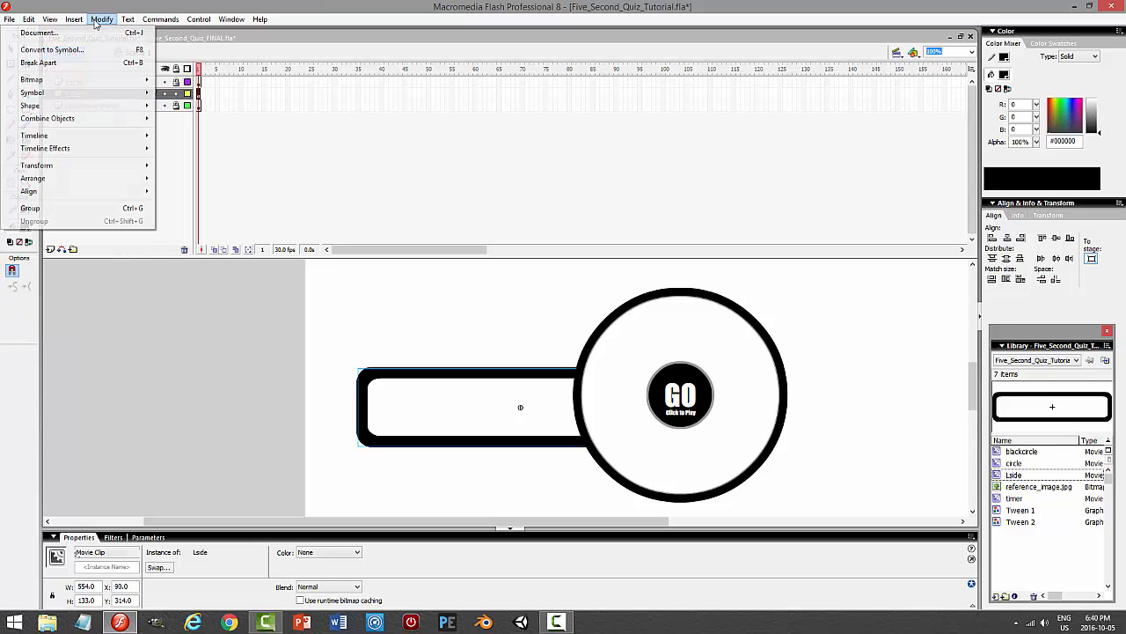
mouse_move(64, 173)
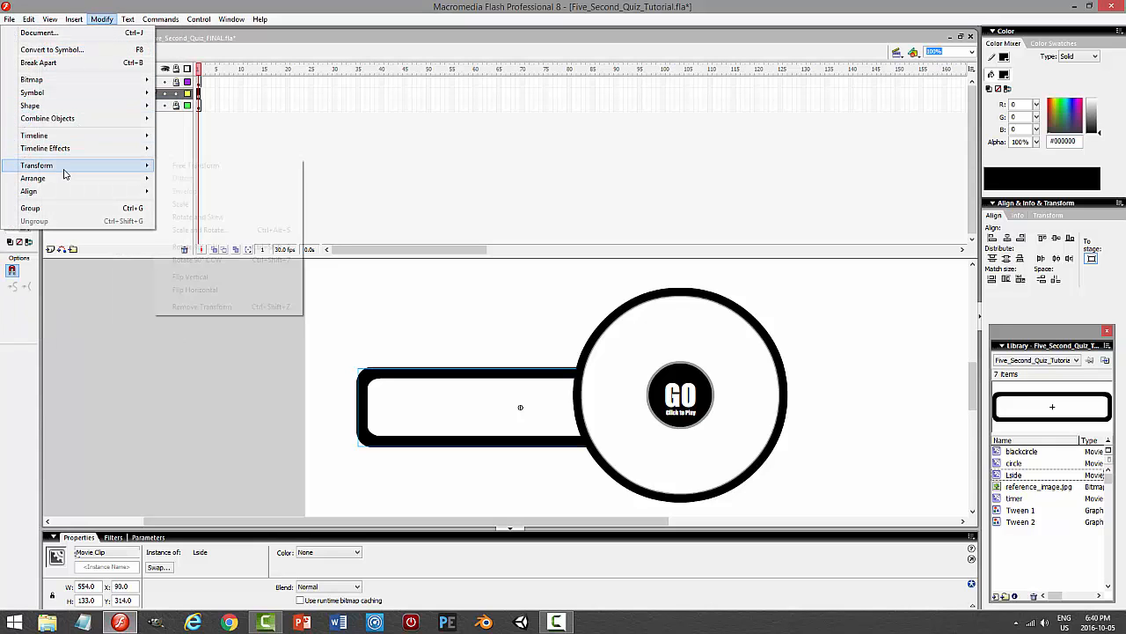
click(234, 291)
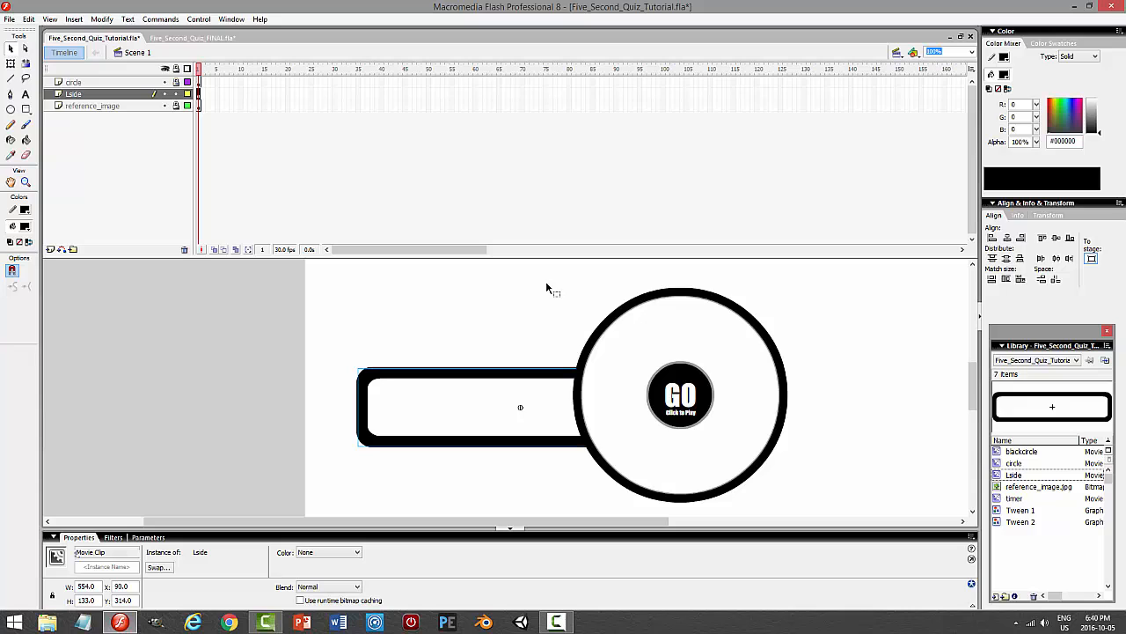
- Move the flipped Lside copy horizontally to X 627 so it extends from the right side of the circle
key(shift+Right)
key(shift+Right)
key(shift+Right)
key(shift+Right)
key(shift+Right)
key(shift+Right)
key(shift+Right)
key(shift+Right)
key(shift+Right)
key(shift+Right)
key(shift+Right)
key(shift+Right)
key(shift+Right)
key(shift+Right)
key(shift+Right)
key(shift+Right)
key(shift+Right)
key(shift+Right)
key(shift+Right)
key(shift+Right)
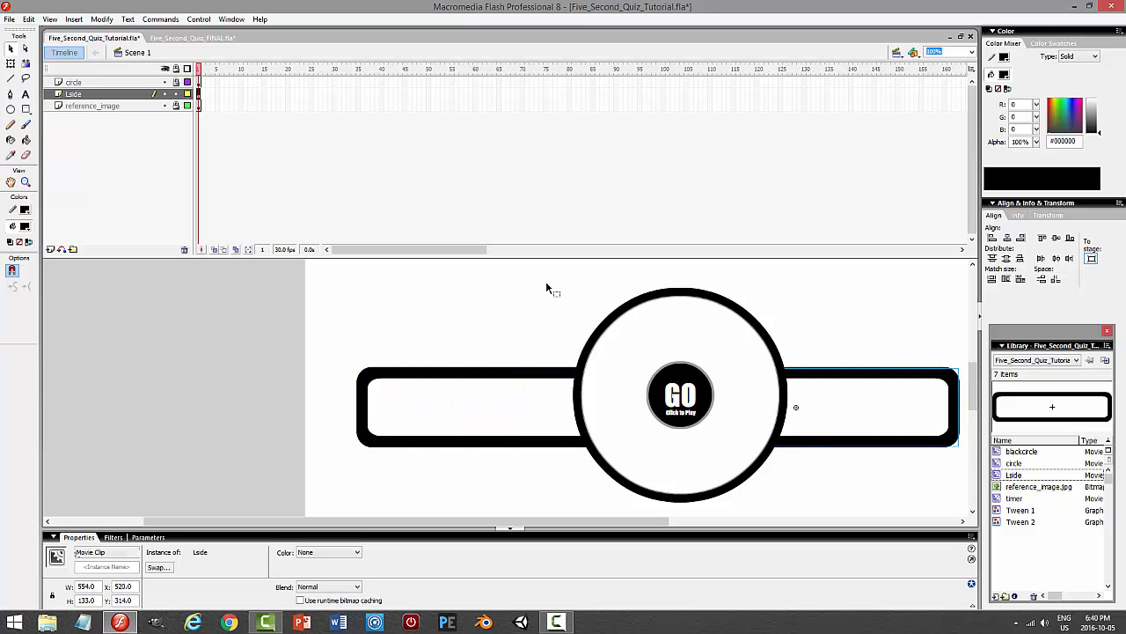
key(shift+Right)
key(shift+Right)
key(shift+Right)
key(shift+Right)
key(shift+Right)
key(shift+Right)
key(shift+Right)
key(shift+Right)
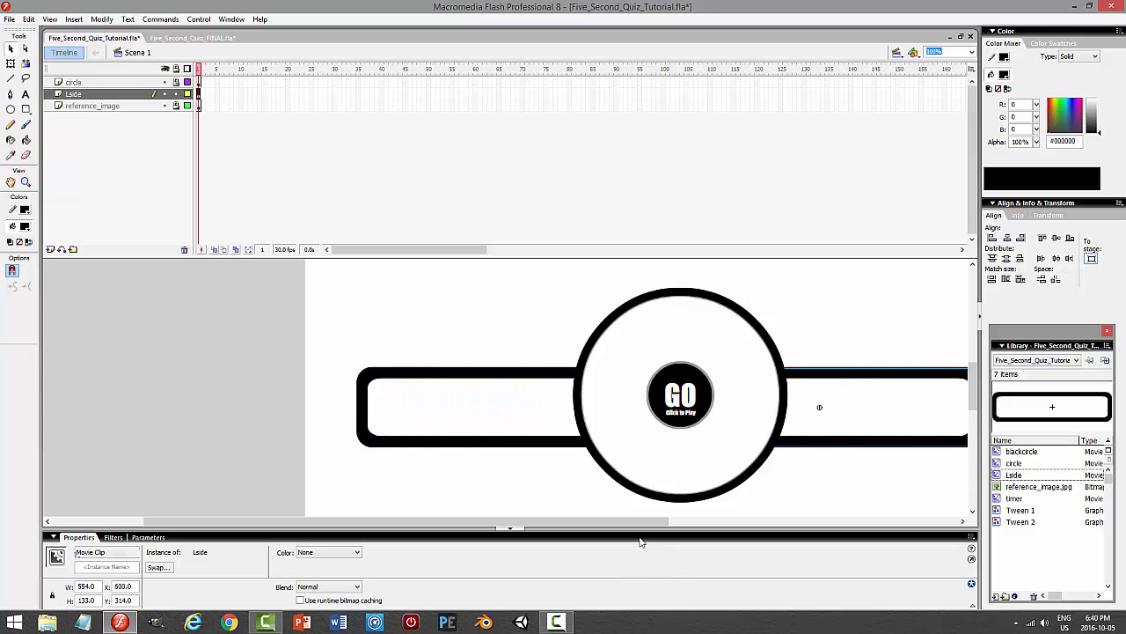
drag(637, 525, 701, 526)
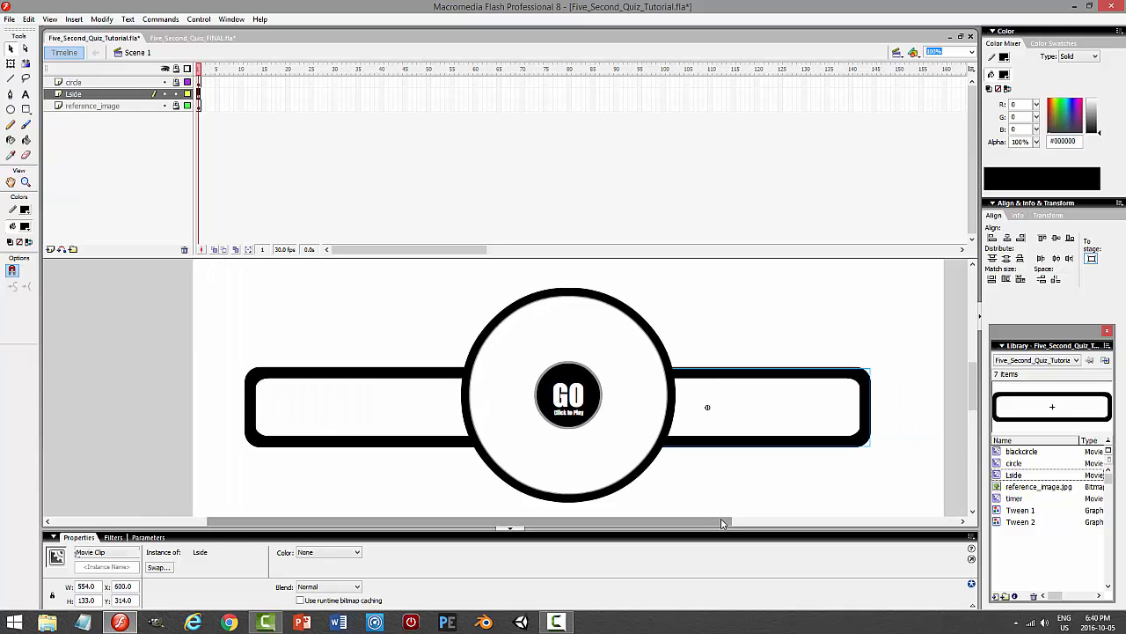
key(shift+Left)
key(shift+Left)
key(shift+Left)
key(shift+Left)
key(shift+Left)
key(shift+Left)
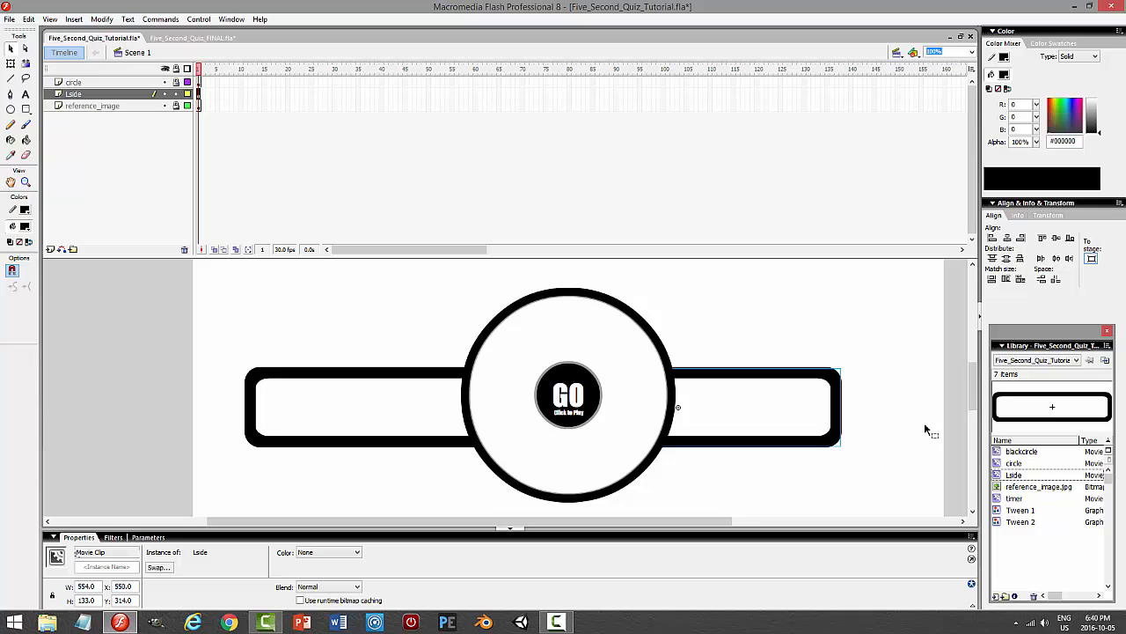
key(Left)
key(Left)
key(Left)
key(Right)
key(Right)
key(Right)
key(Right)
key(Right)
key(Right)
key(Right)
key(Right)
key(Right)
key(Right)
key(Right)
key(Right)
key(Right)
key(Right)
key(Right)
key(Right)
key(Right)
key(Right)
key(Right)
key(Right)
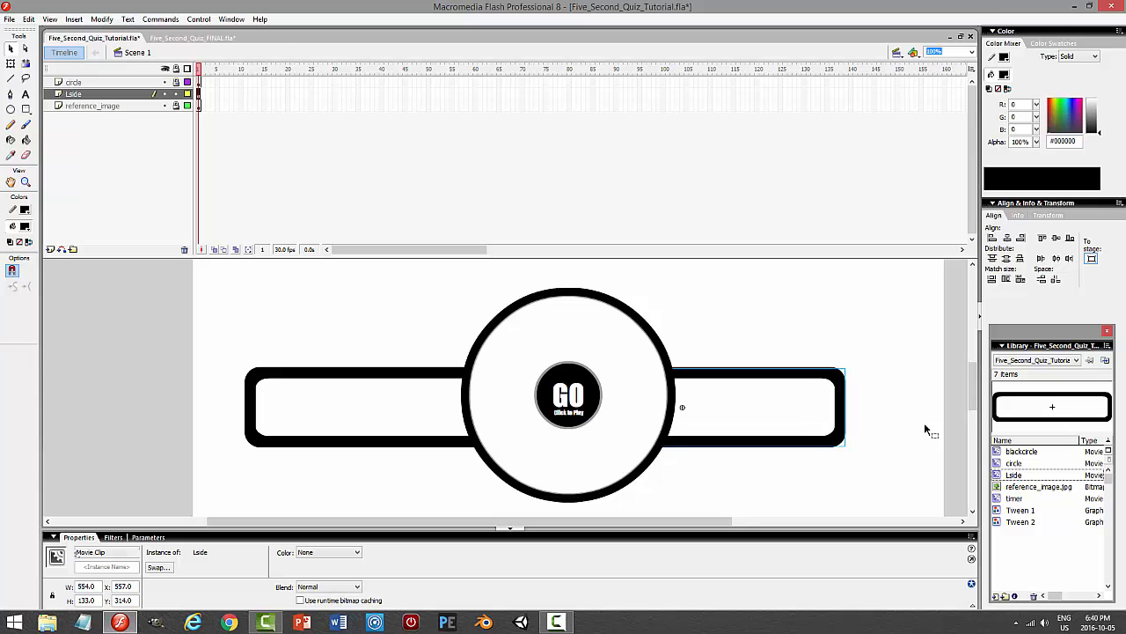
key(Right)
key(Right)
key(Right)
key(Right)
key(Right)
key(Right)
key(Right)
key(Right)
key(Right)
key(Right)
key(Right)
key(Right)
key(Right)
key(Right)
key(Right)
key(Right)
key(Right)
key(Right)
key(Right)
key(Right)
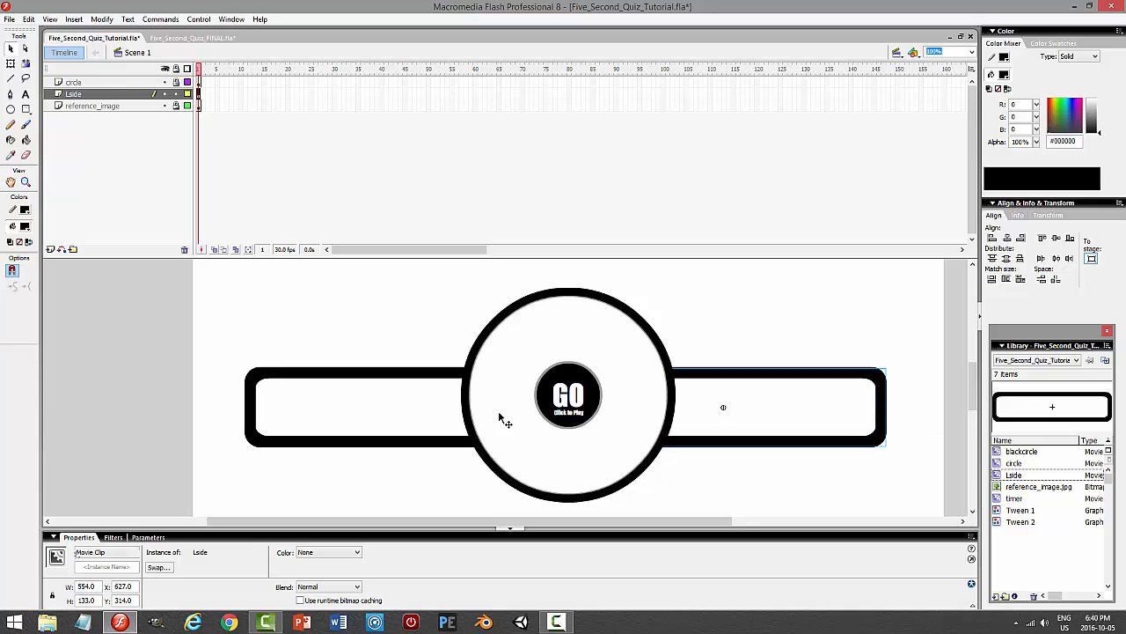
- Shift the left Lside box horizontally to X 120, keeping it partly behind the circle
click(439, 412)
key(Right)
key(Right)
key(Right)
key(Right)
key(Right)
key(Right)
key(Right)
key(Right)
key(Right)
key(Right)
key(Right)
key(Right)
key(Right)
key(Right)
key(Right)
key(Right)
key(Right)
key(Right)
key(Right)
key(Right)
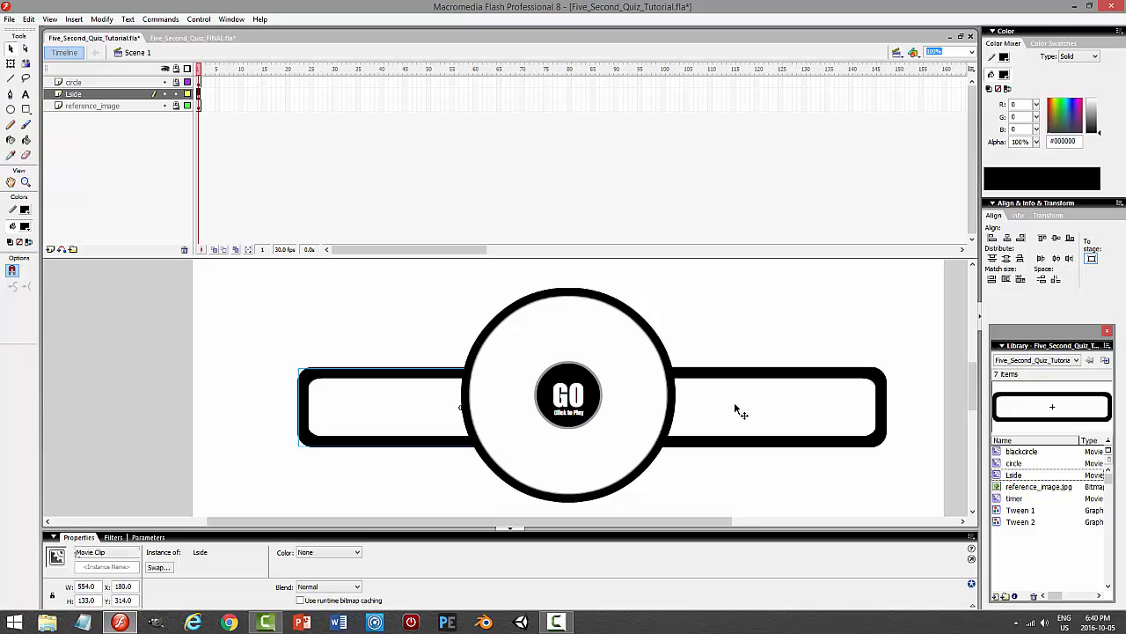
key(Left)
key(Left)
key(Left)
key(Left)
key(Left)
key(Left)
key(Left)
key(Left)
key(Left)
key(Left)
key(Left)
key(Left)
key(Left)
key(Left)
key(Left)
key(Left)
key(Left)
key(Left)
key(Left)
key(Left)
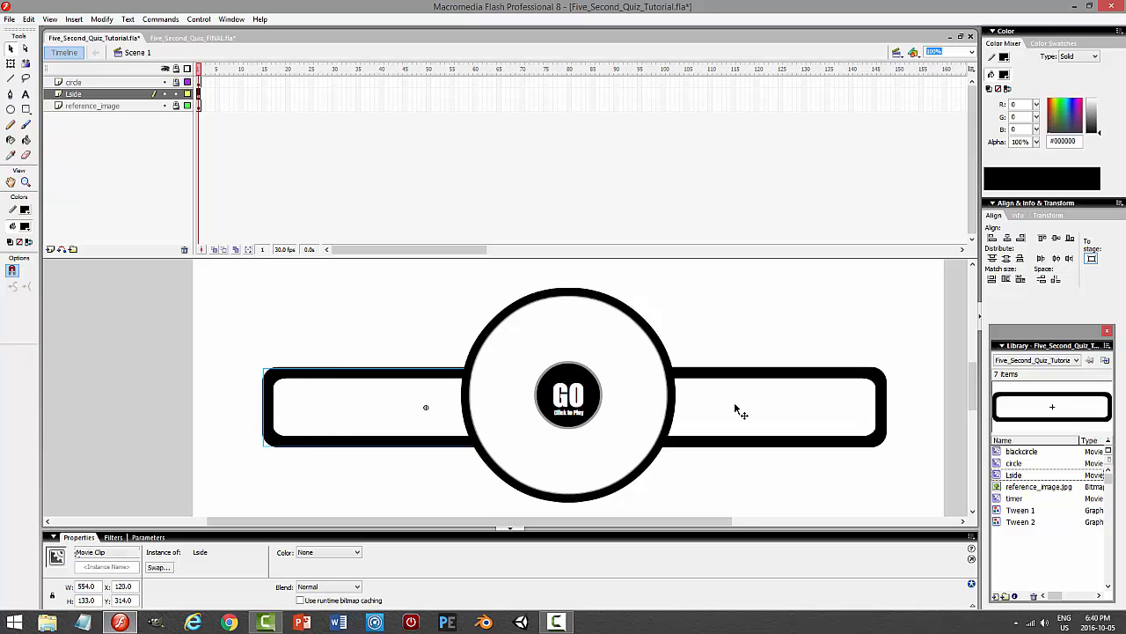
- Nudge the left Lside box horizontally to X 100, keeping it partly behind the circle
key(Left)
key(Left)
key(Left)
key(Left)
key(Left)
key(Left)
key(Left)
click(745, 334)
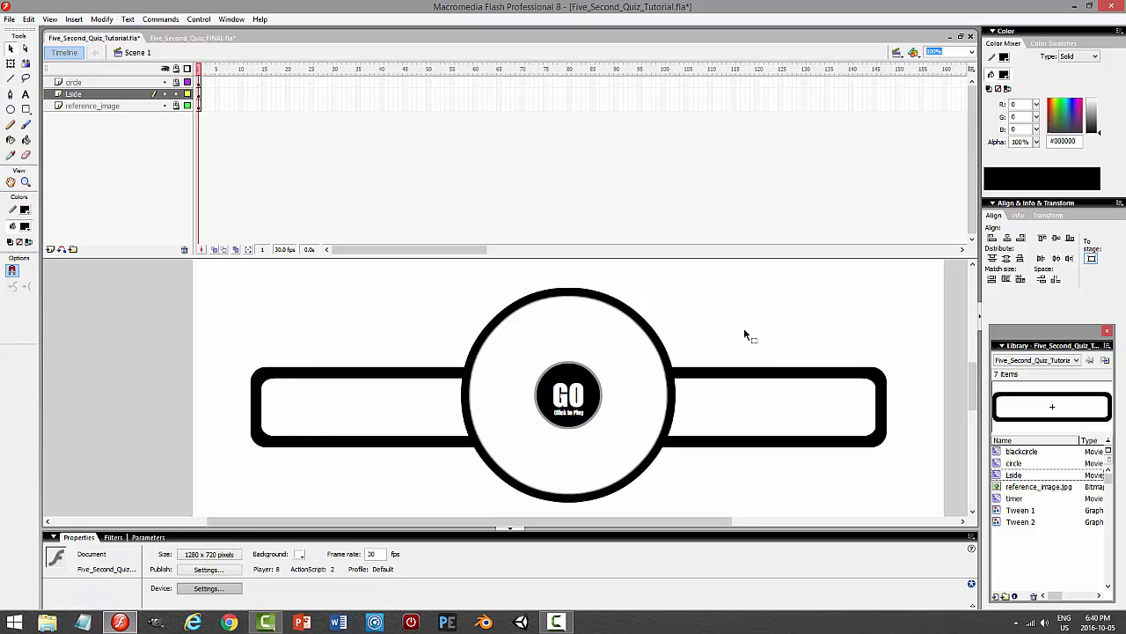
- Cut the right-hand Lside copy, lock the Lside layer and paste the copy in place on a new layer above it
click(842, 395)
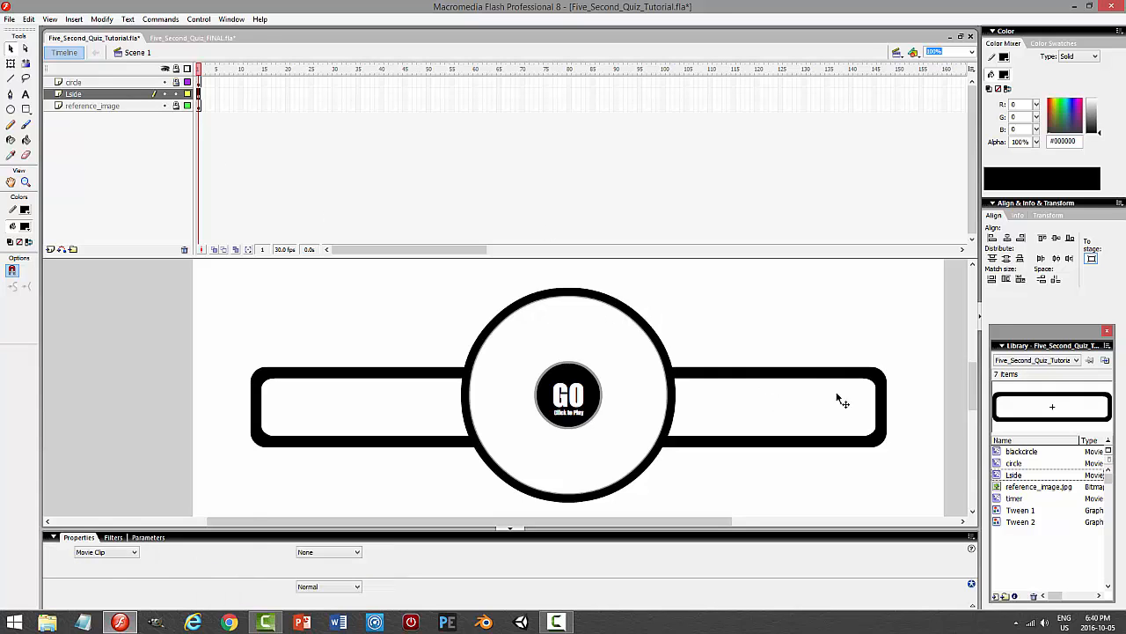
click(30, 19)
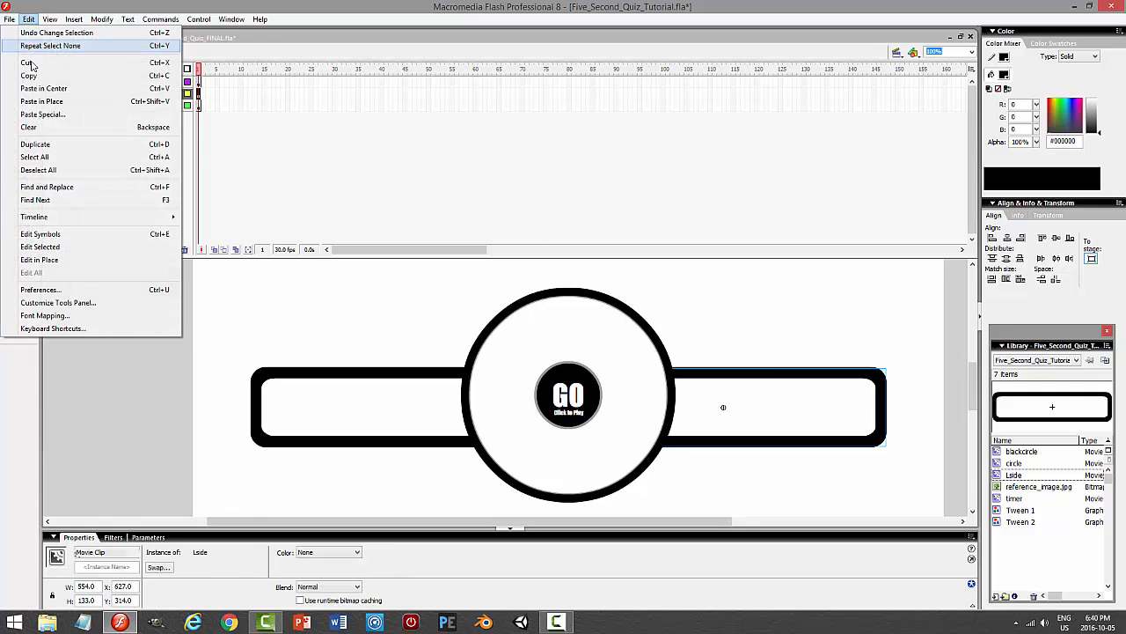
click(40, 58)
click(176, 95)
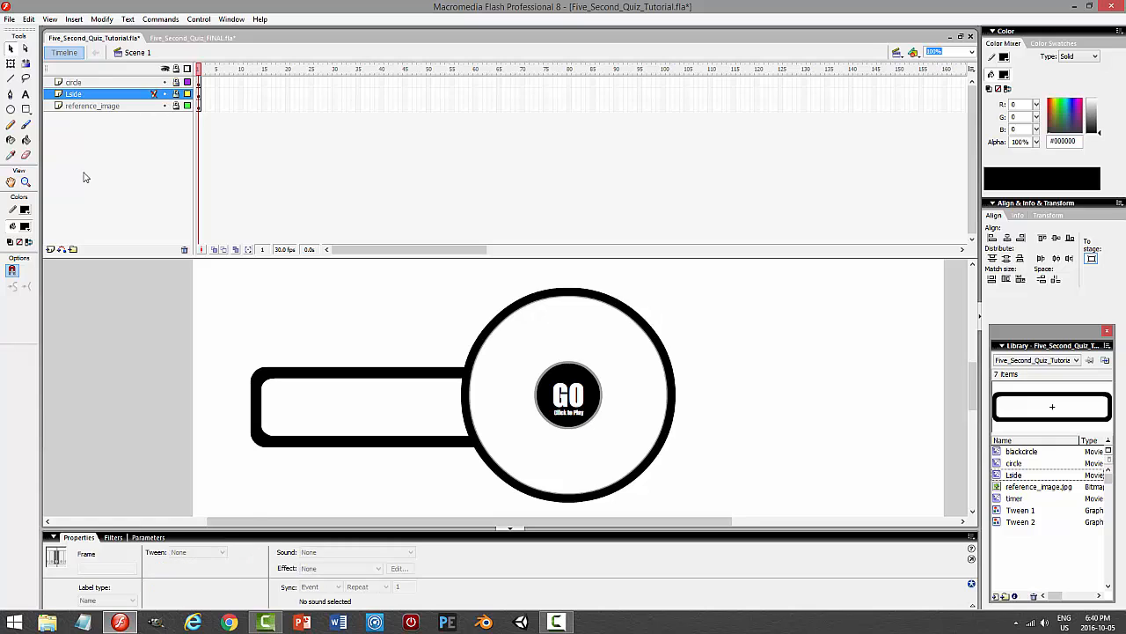
click(50, 249)
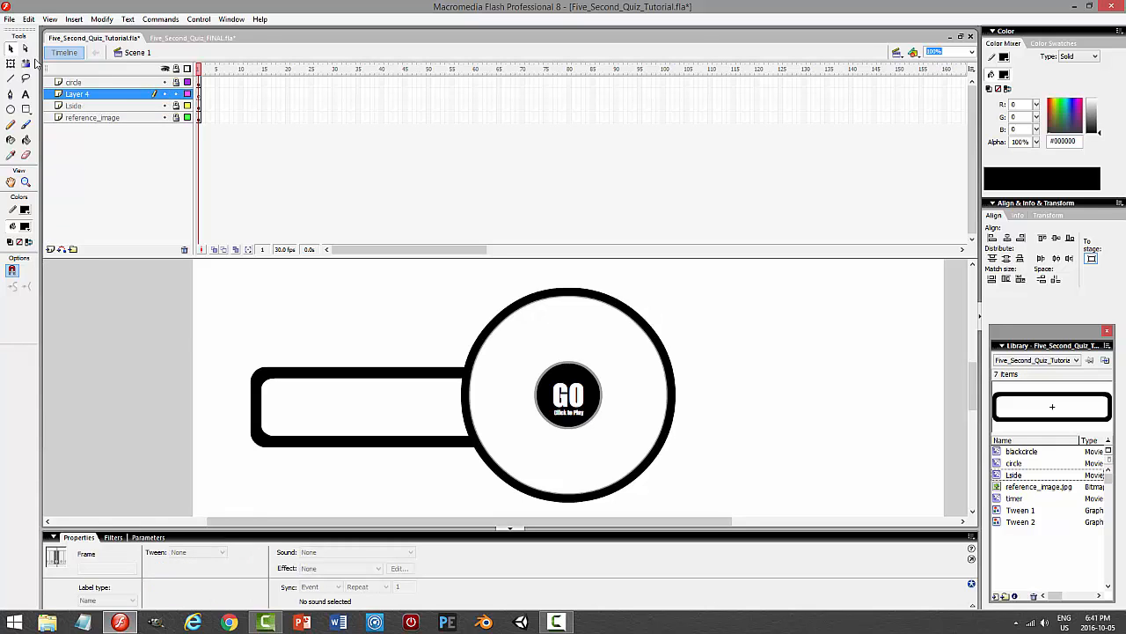
click(29, 19)
click(50, 101)
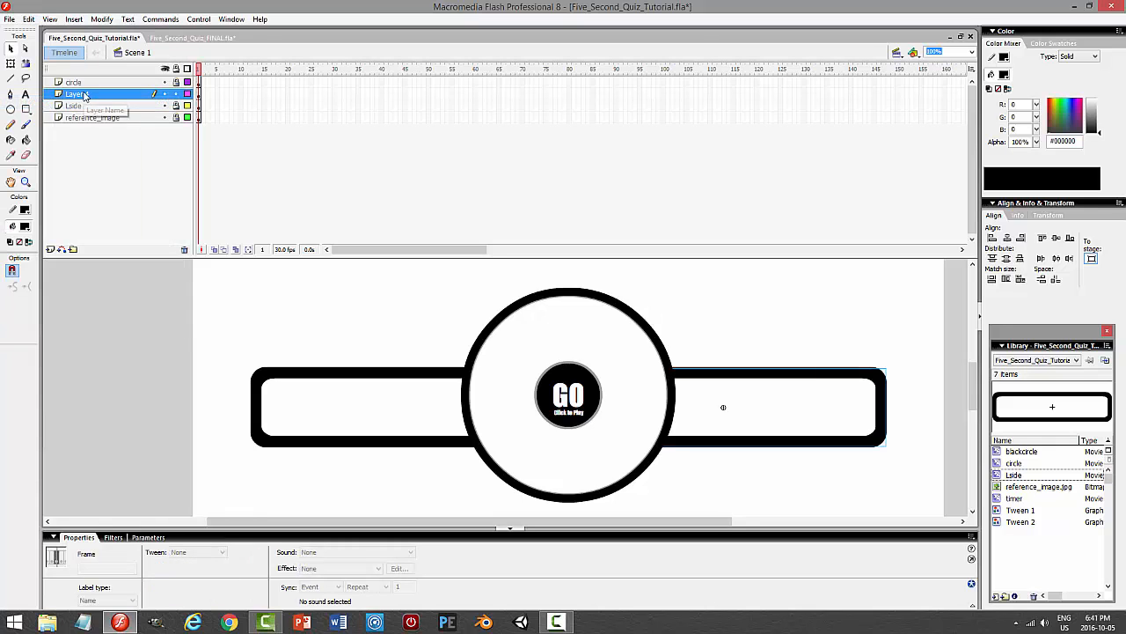
- Rename the new layer as Rside and save the file
double_click(88, 94)
text(R)
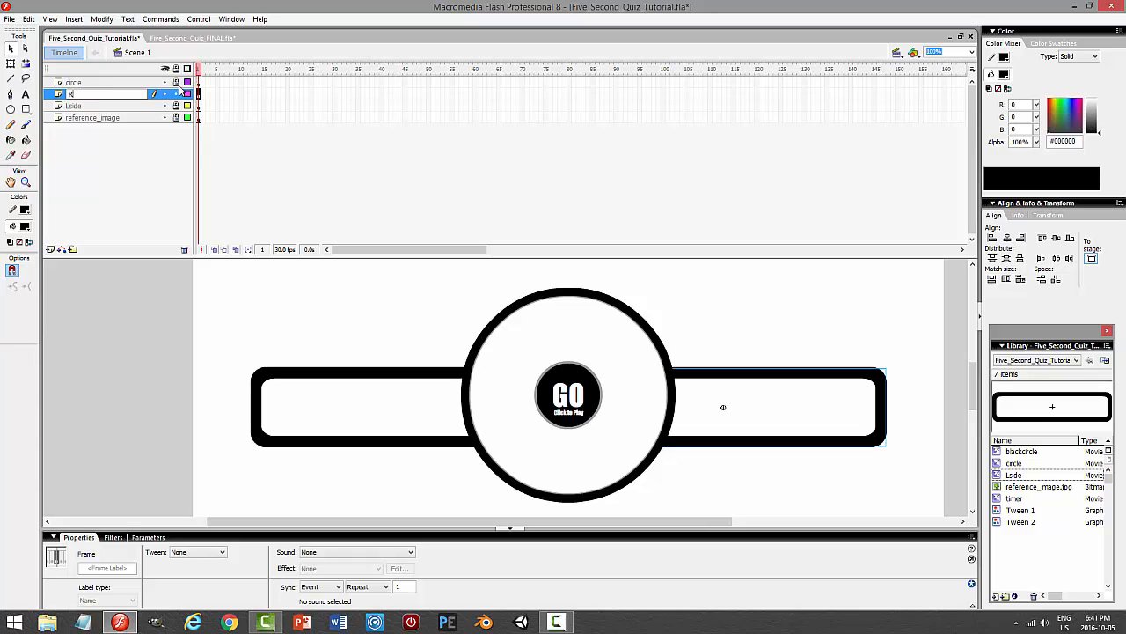
text(side)
key(Return)
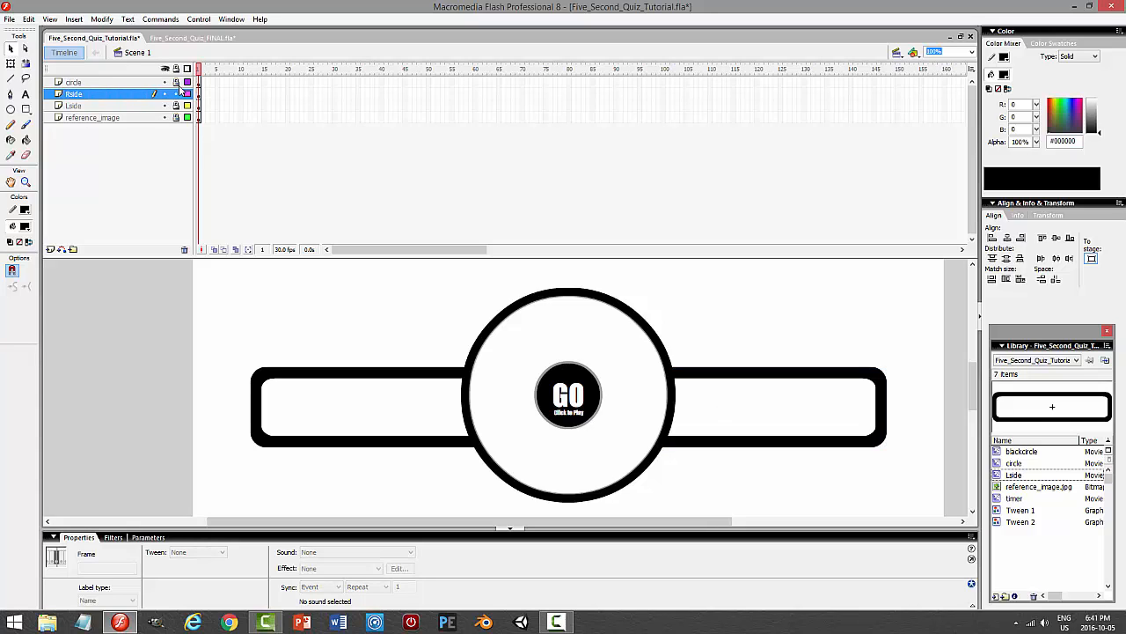
key(ctrl+s)
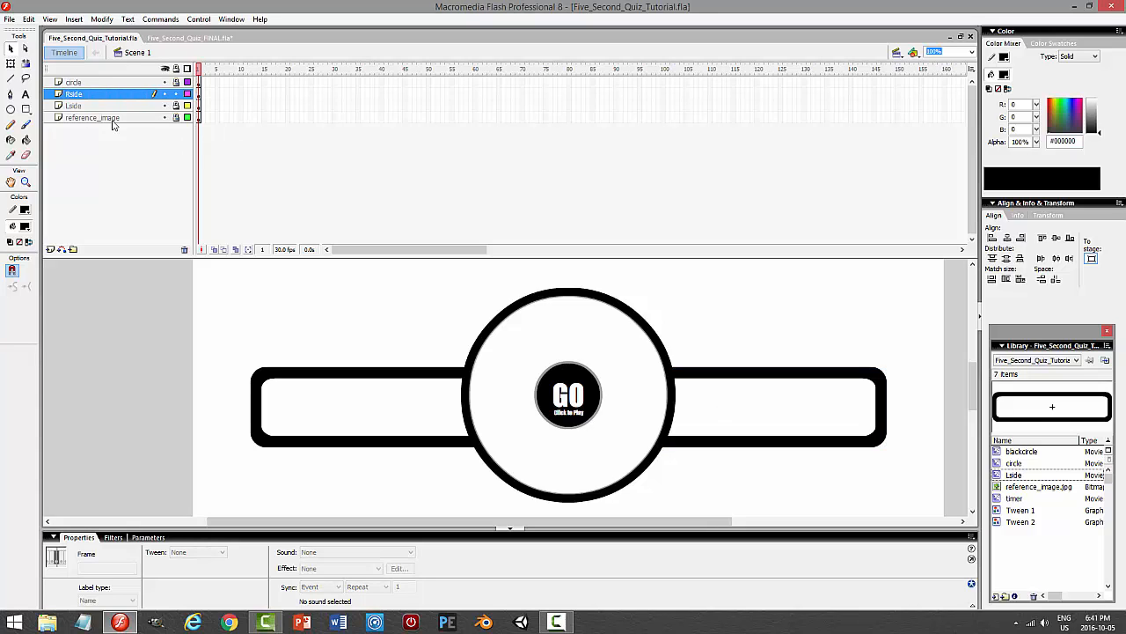
- Unlock the Lside layer, centre both side boxes vertically on the stage and save the file
click(176, 106)
shift+click(74, 105)
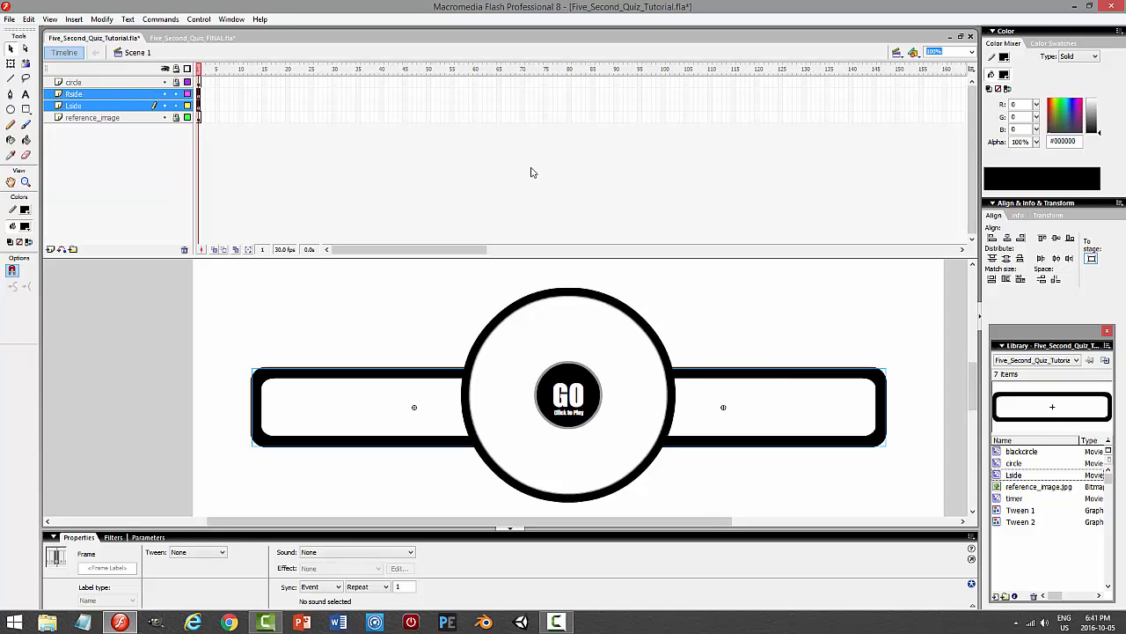
click(1006, 238)
key(ctrl+z)
click(1056, 238)
click(817, 313)
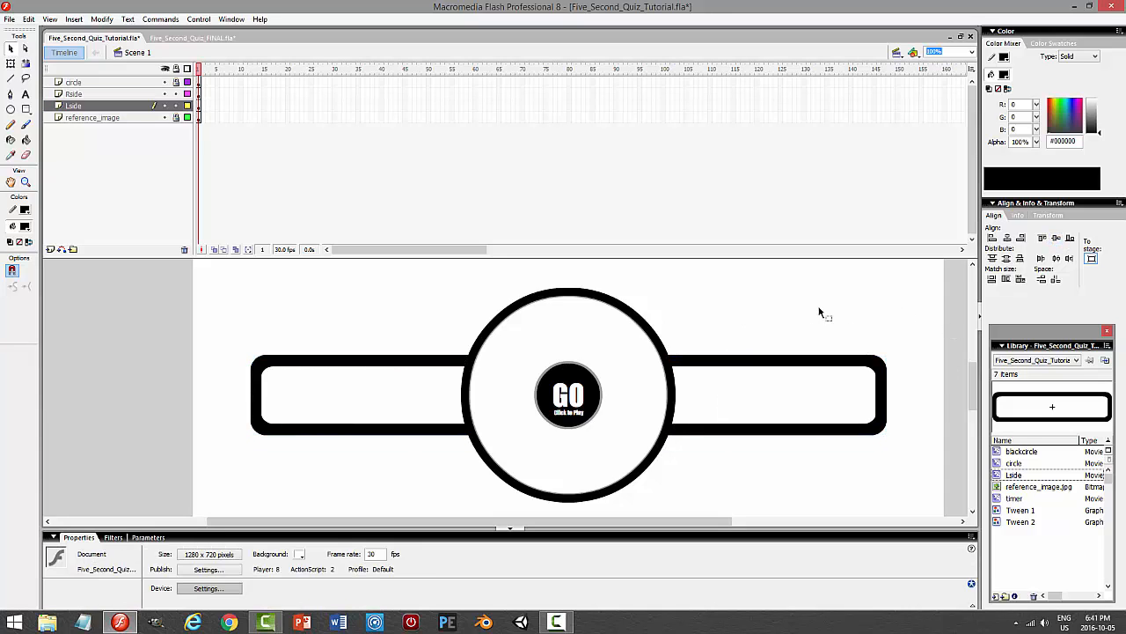
key(ctrl+s)
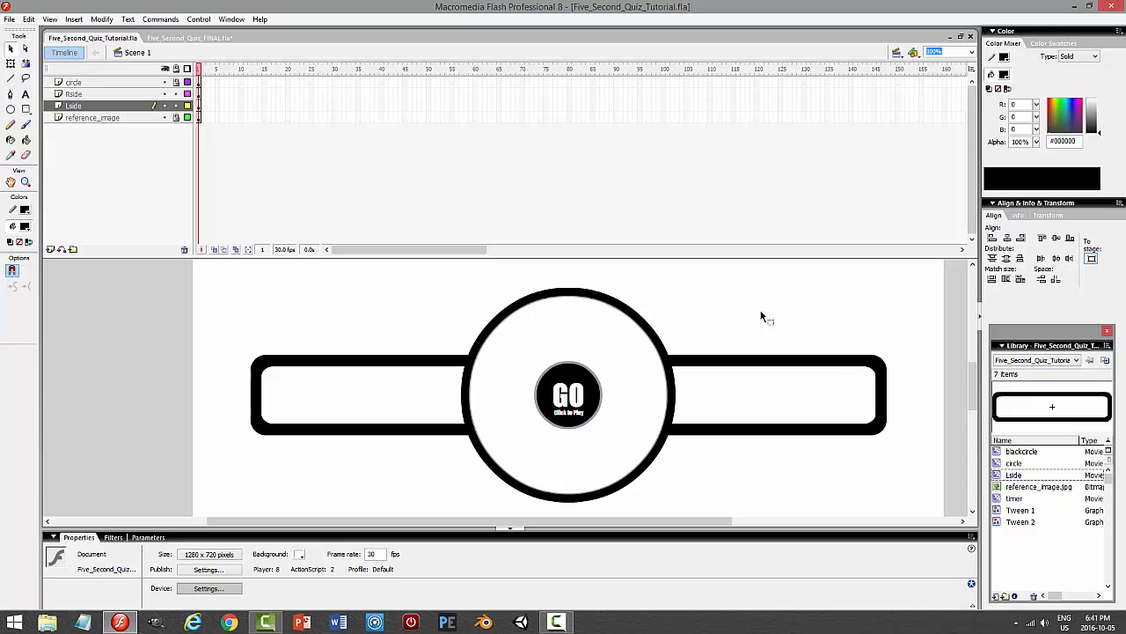
- Lock the Rside layer and open the left Lside clip for editing in place
click(178, 105)
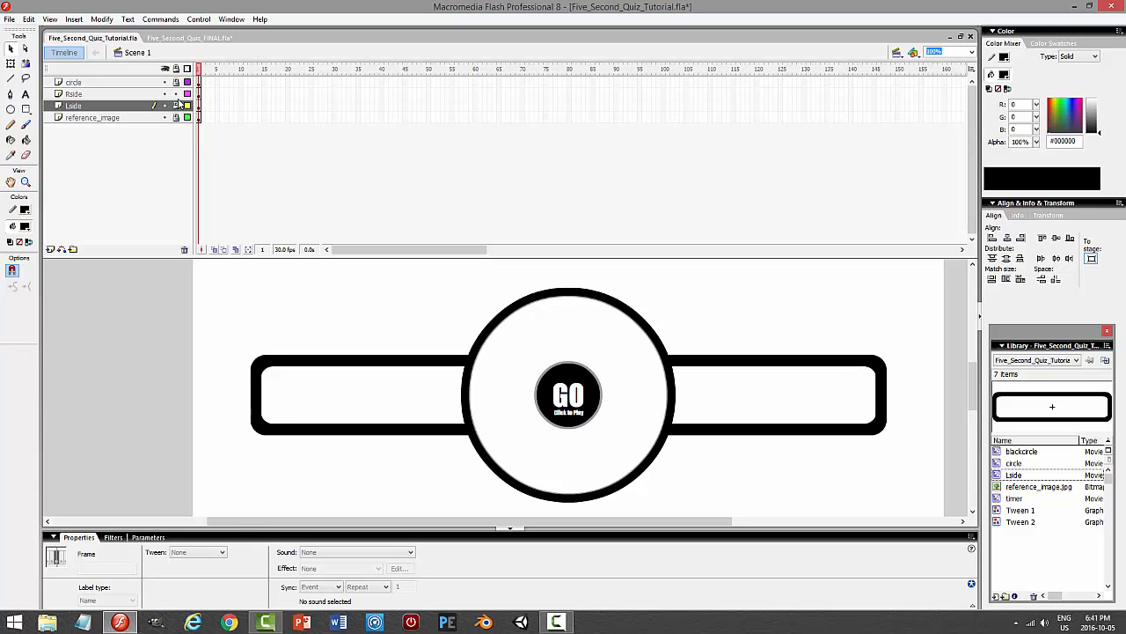
click(175, 105)
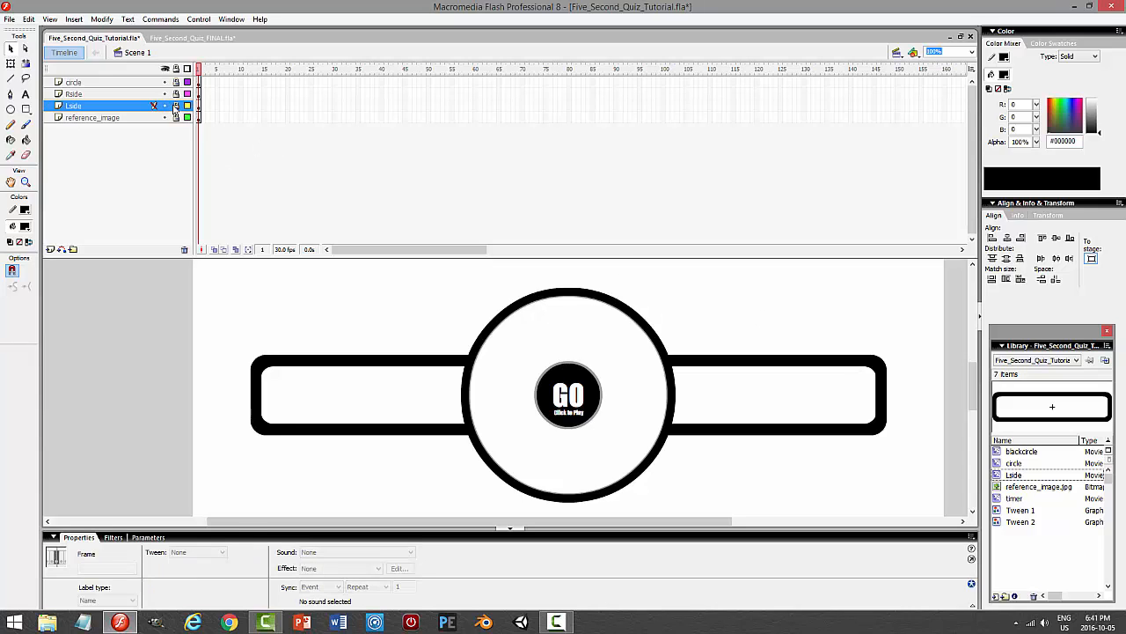
click(175, 106)
click(309, 378)
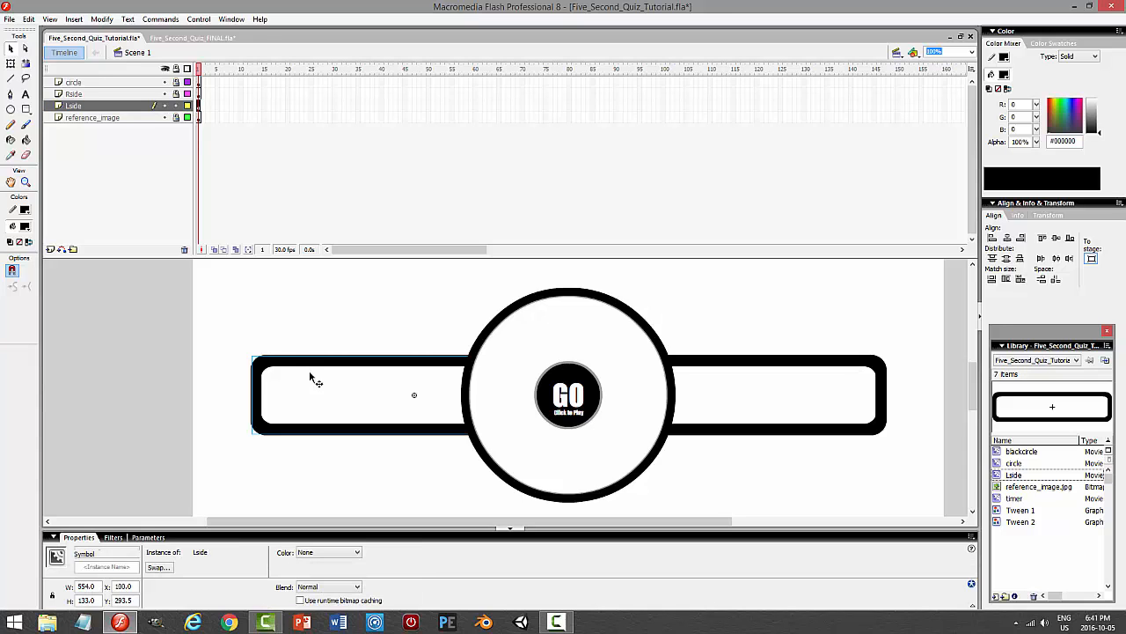
double_click(340, 367)
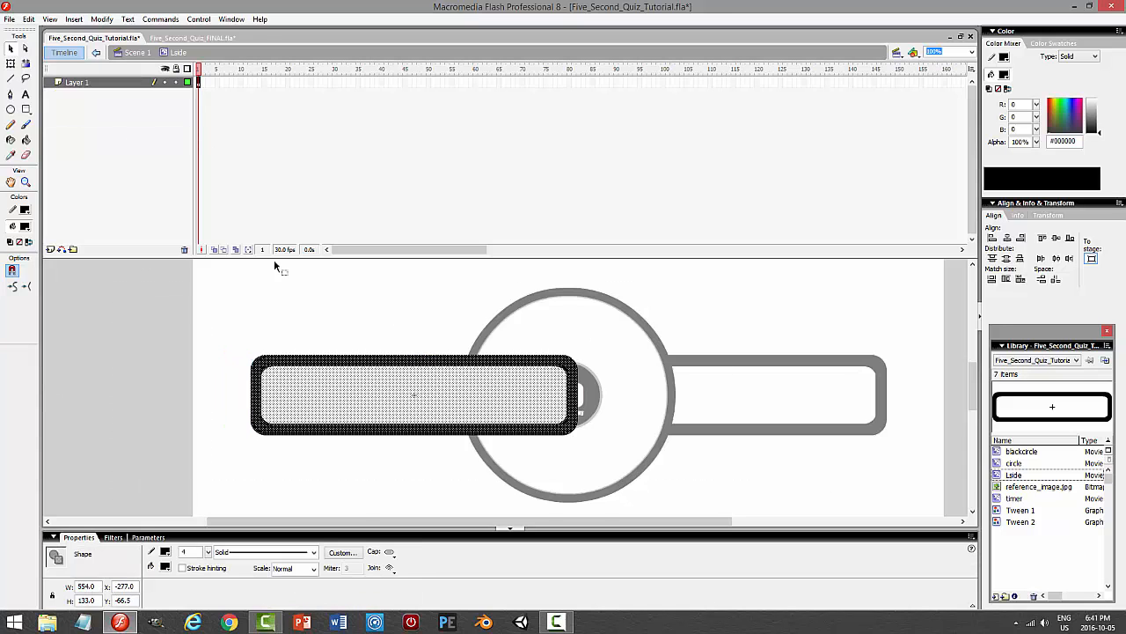
- Lock Layer 1 inside the Lside clip and rename it as body
click(175, 82)
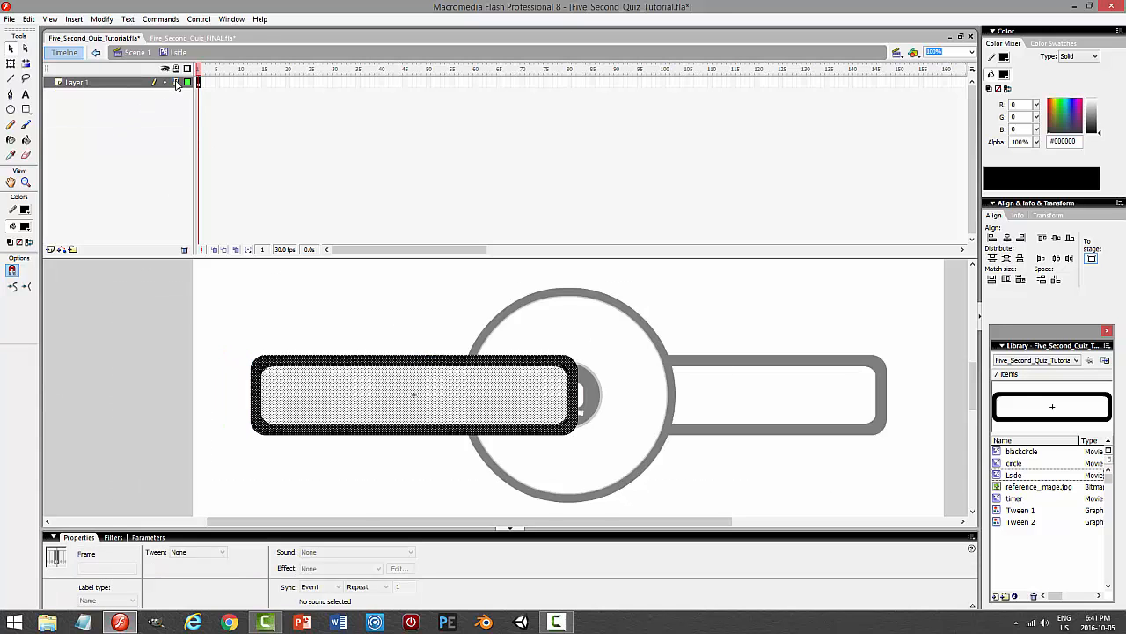
double_click(97, 83)
text(bod)
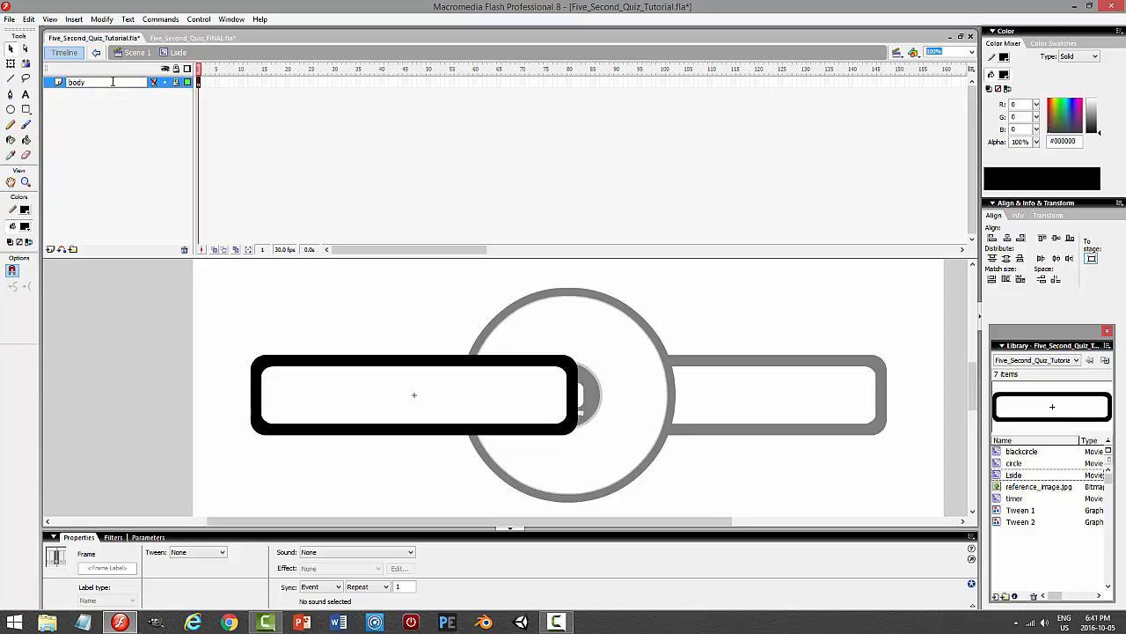
text(y)
key(Return)
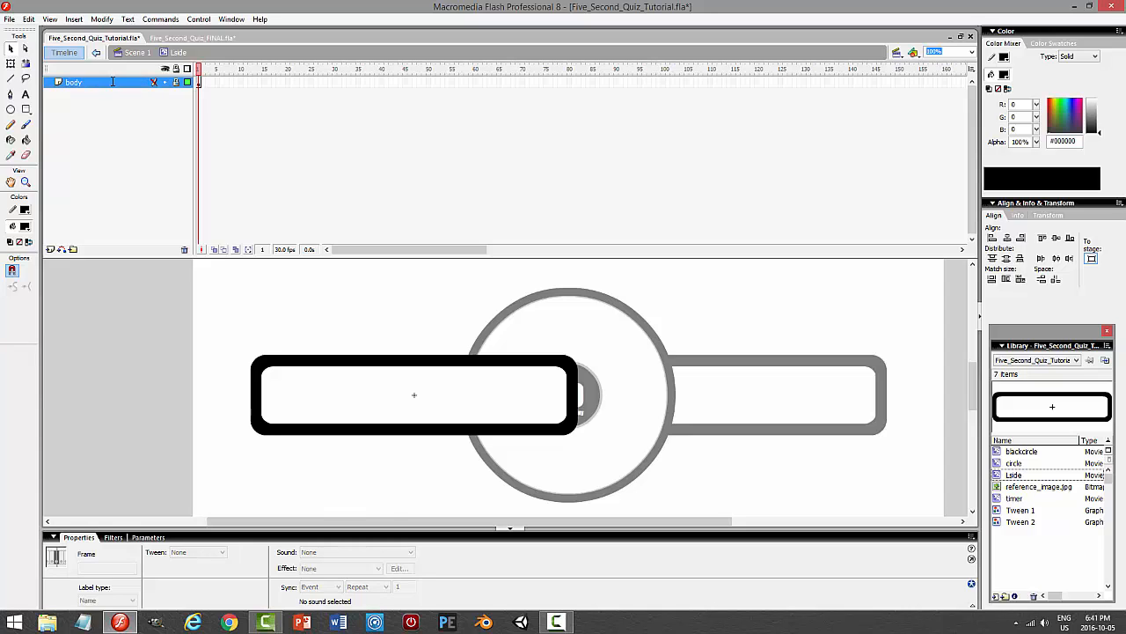
- On a new layer above body, draw a circle about 9.7 px wide inside the box's upper-left corner, with white fill and black stroke height 2
click(50, 250)
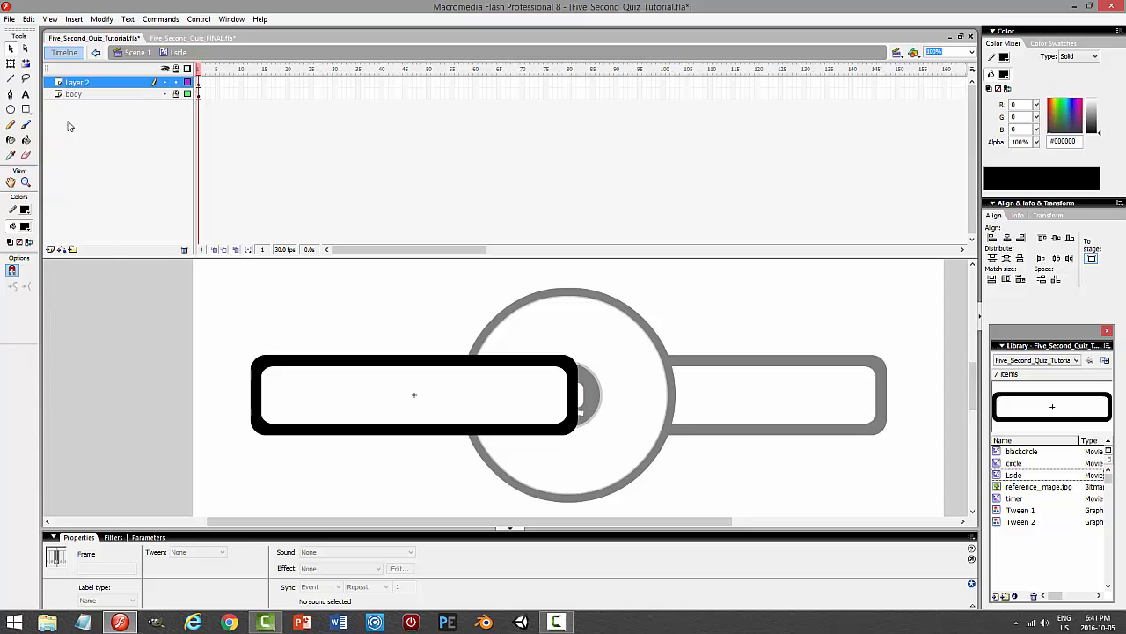
click(11, 109)
click(26, 228)
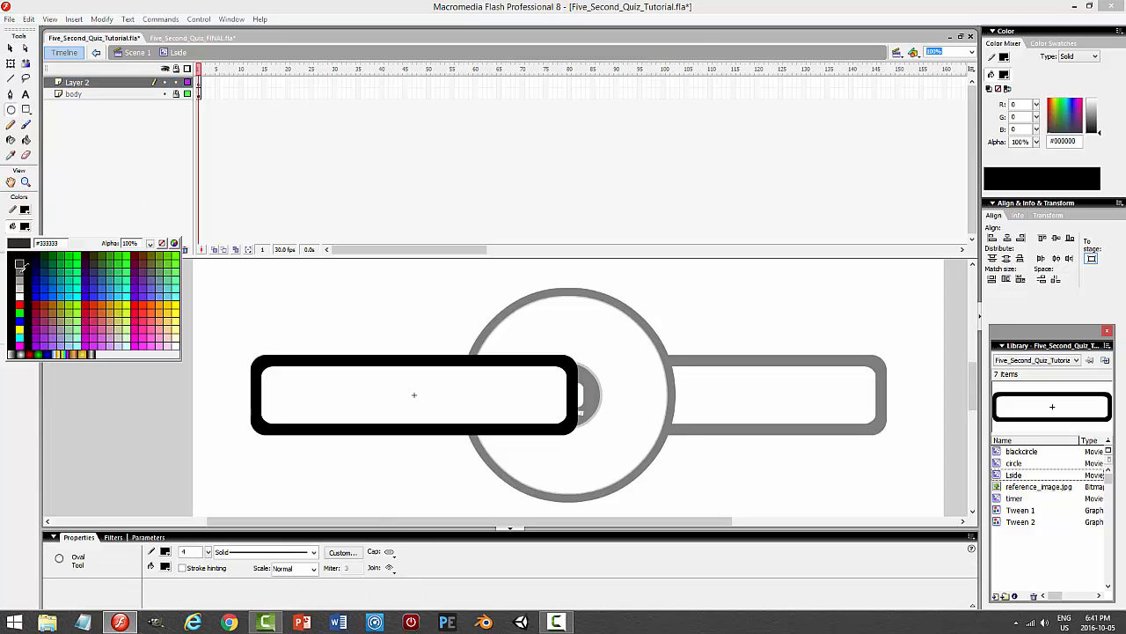
click(20, 296)
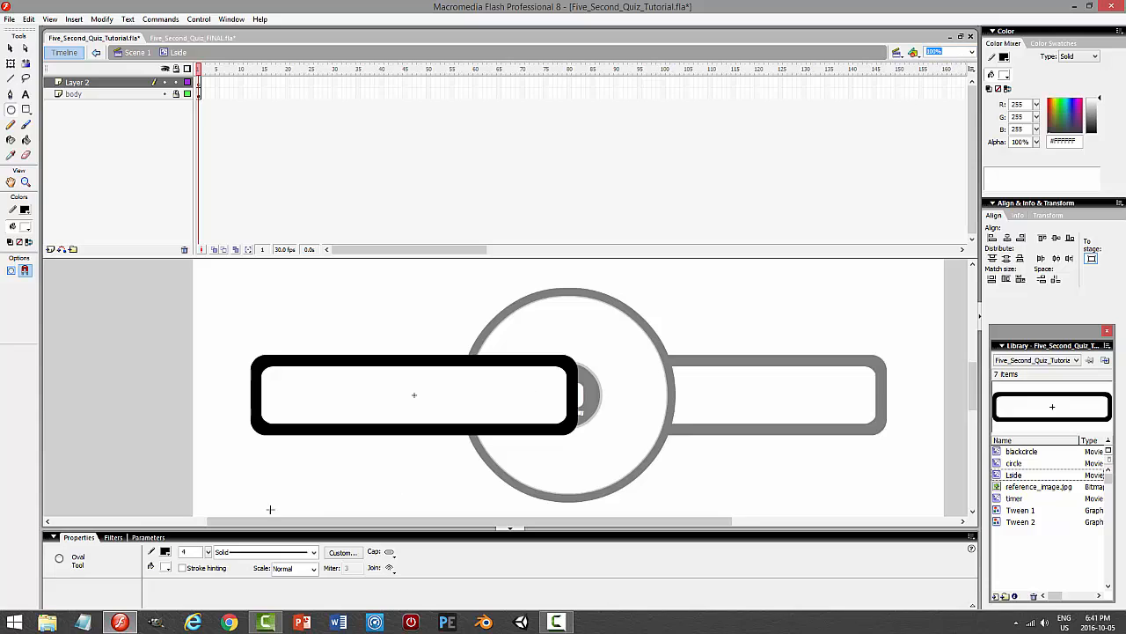
double_click(184, 552)
click(973, 54)
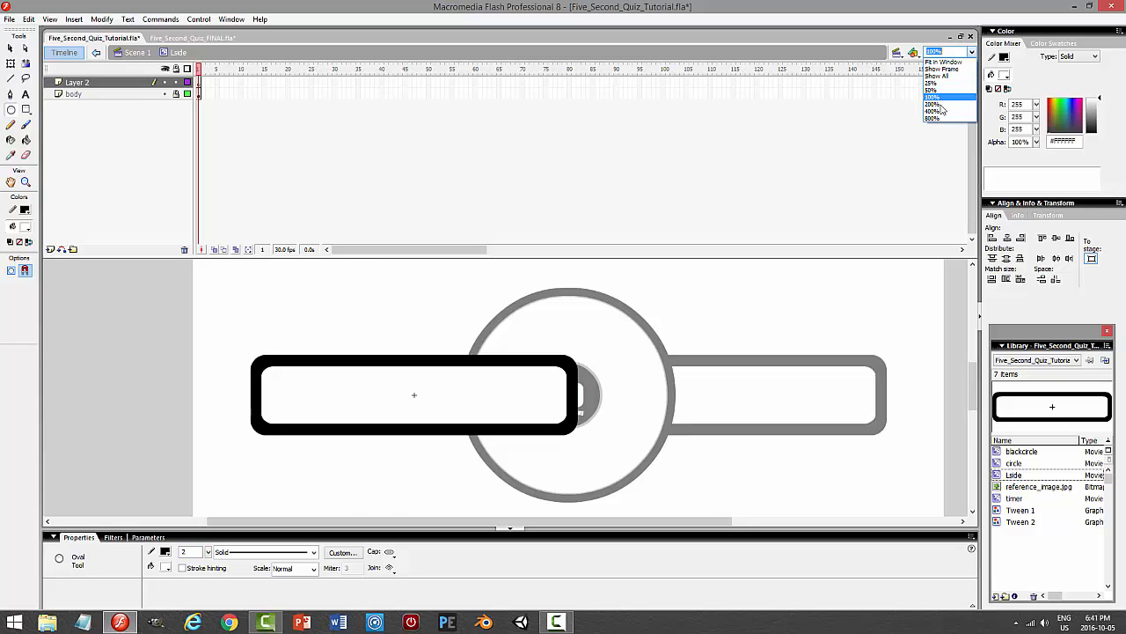
click(933, 115)
drag(471, 523, 414, 524)
scroll(486, 439, up, 3)
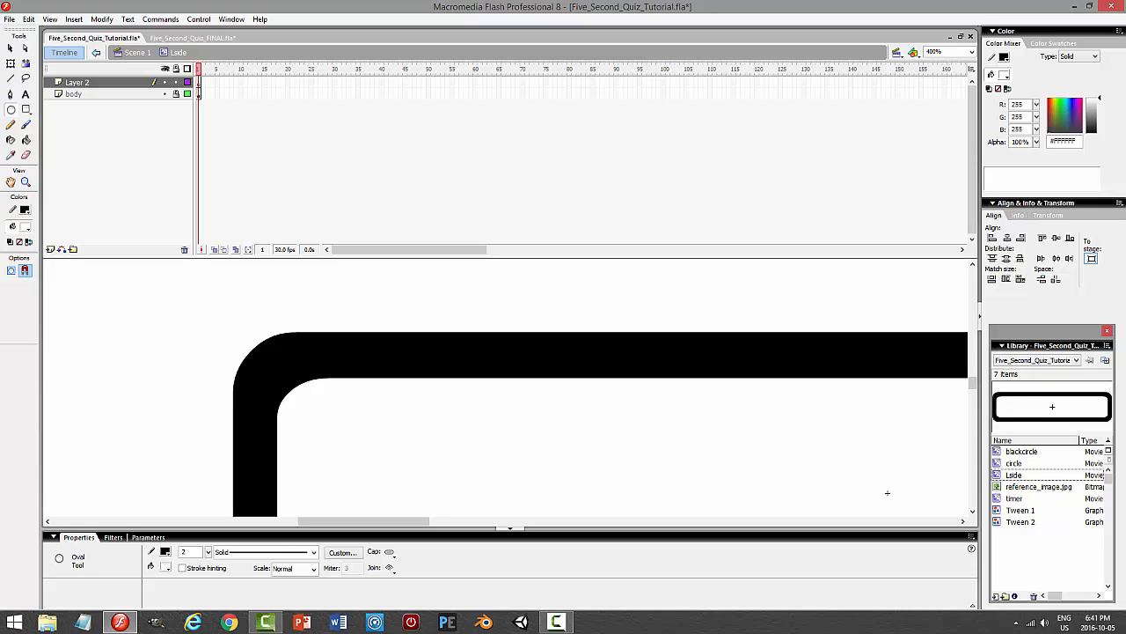
drag(326, 404, 346, 412)
- Convert the small circle to a movie clip symbol named bolt
click(10, 50)
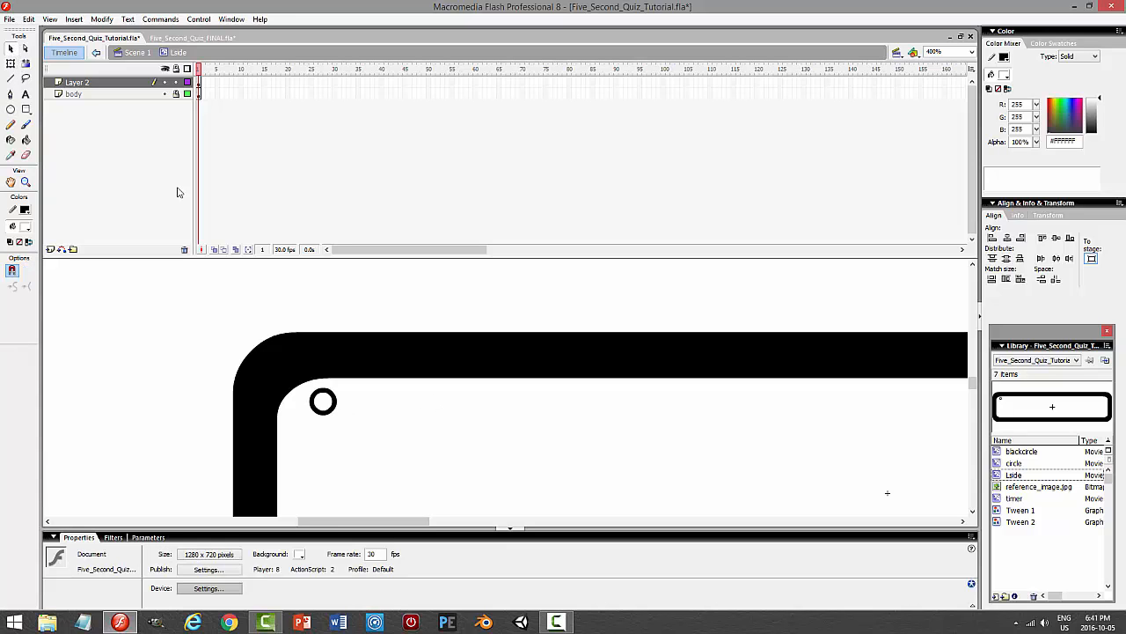
click(123, 82)
click(101, 18)
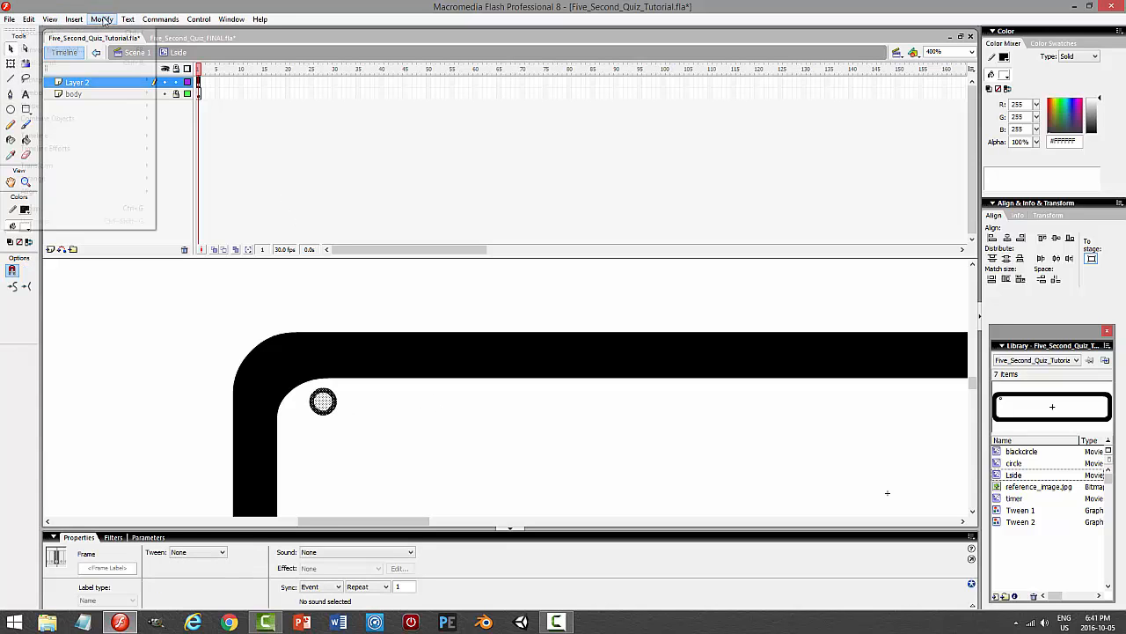
click(70, 48)
text(bol)
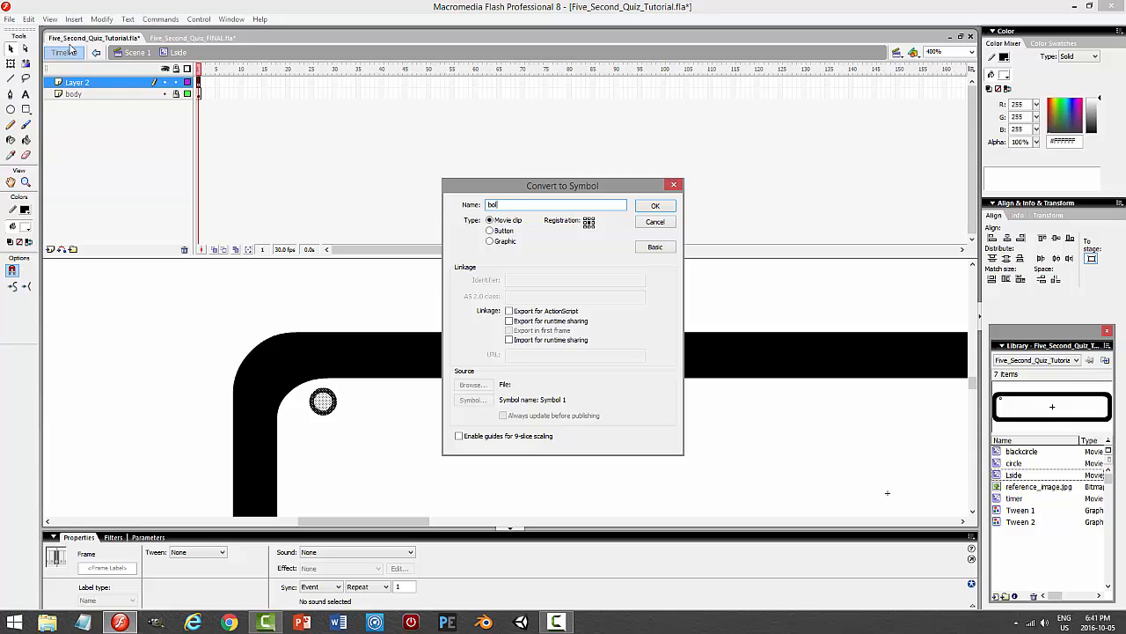
text(t)
key(Return)
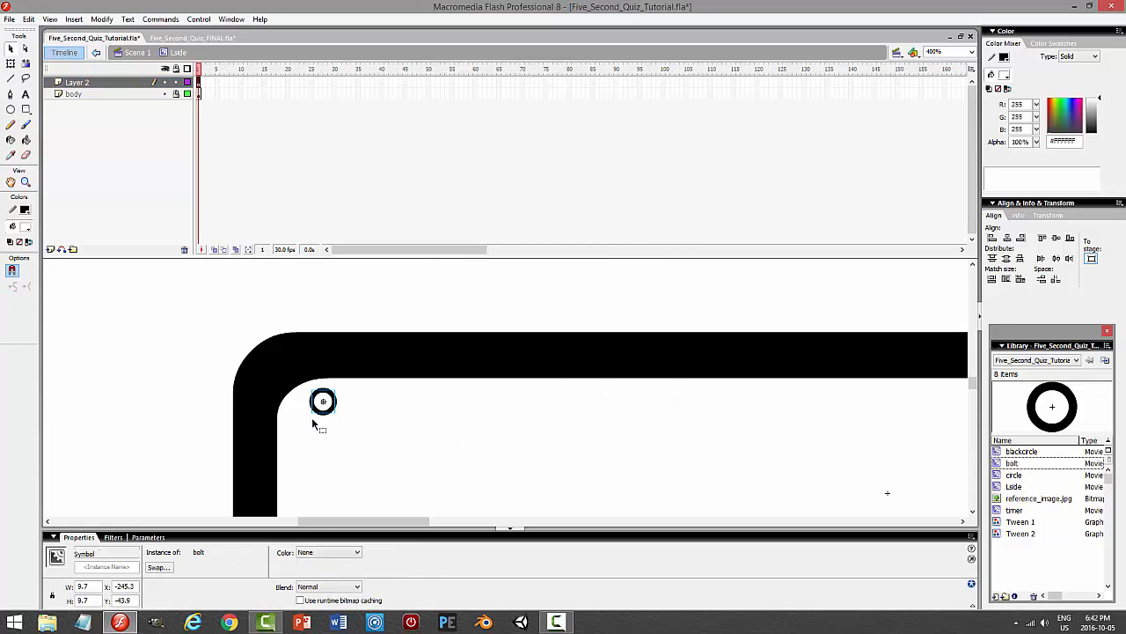
- Open the bolt symbol for editing, lock its existing layer and add a new layer above it
double_click(322, 403)
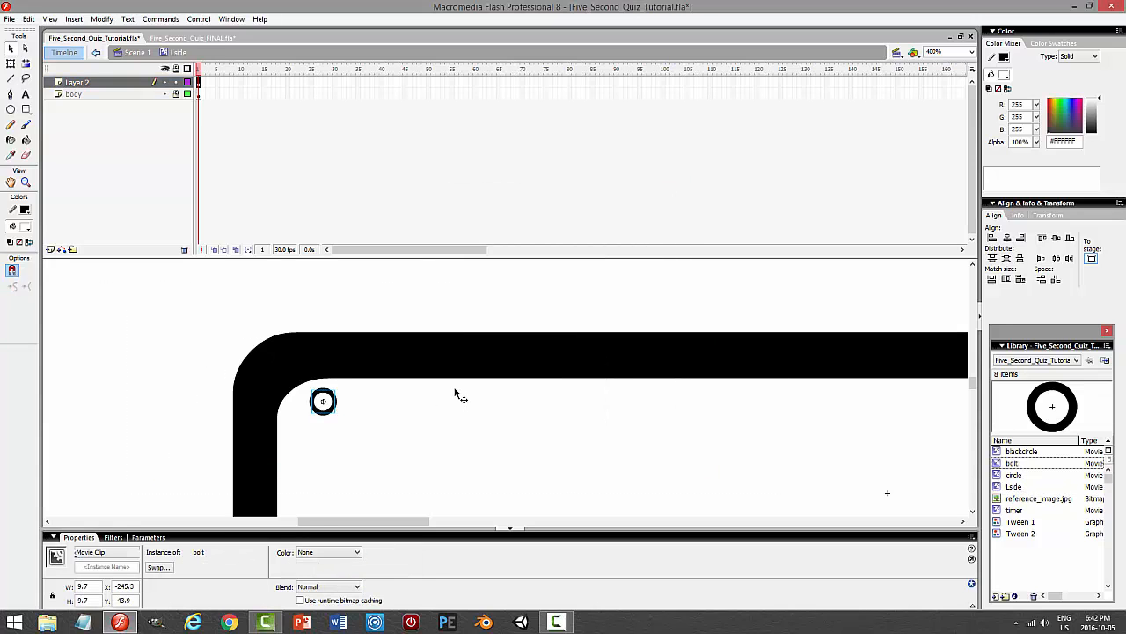
click(358, 300)
click(175, 84)
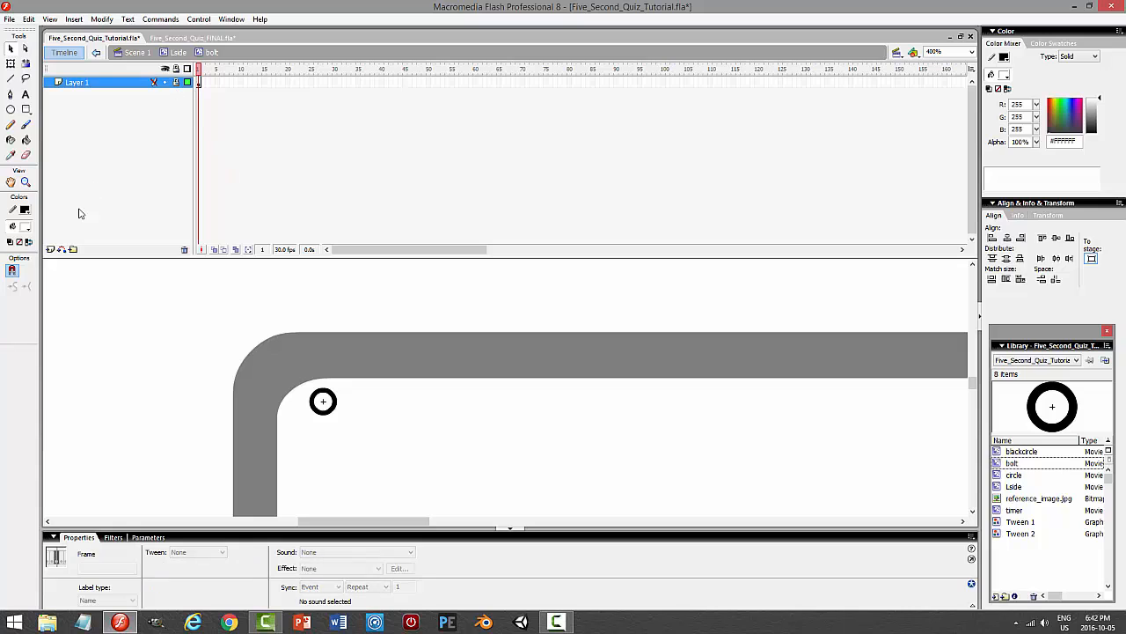
click(50, 249)
- Brush a small black dot inside the bolt ring on Layer 2 and preview the movie
click(26, 124)
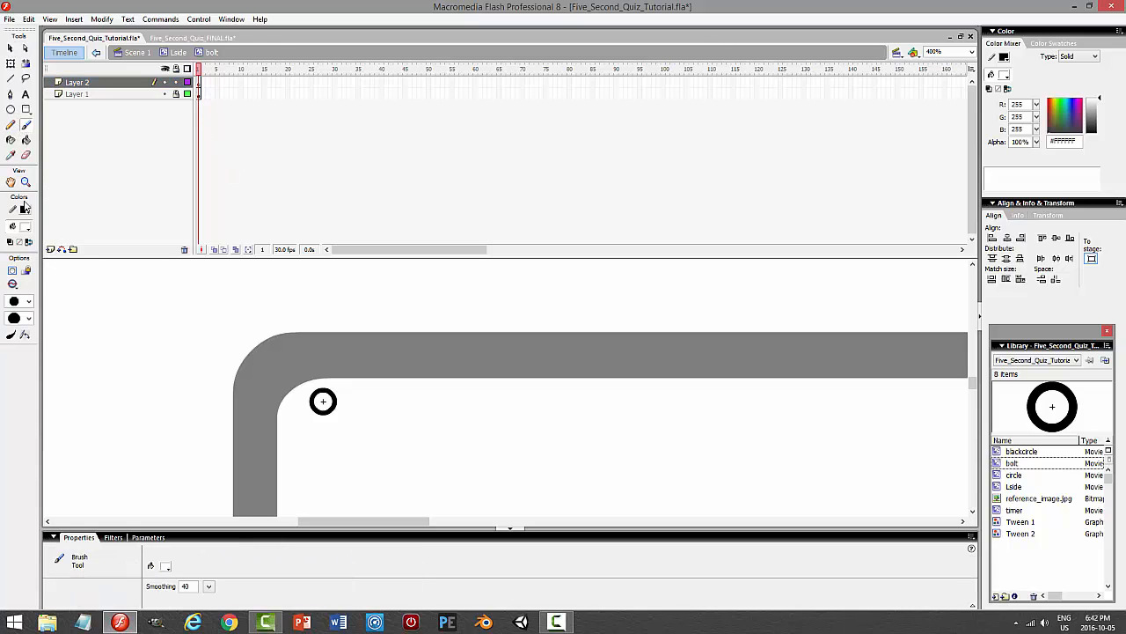
click(23, 228)
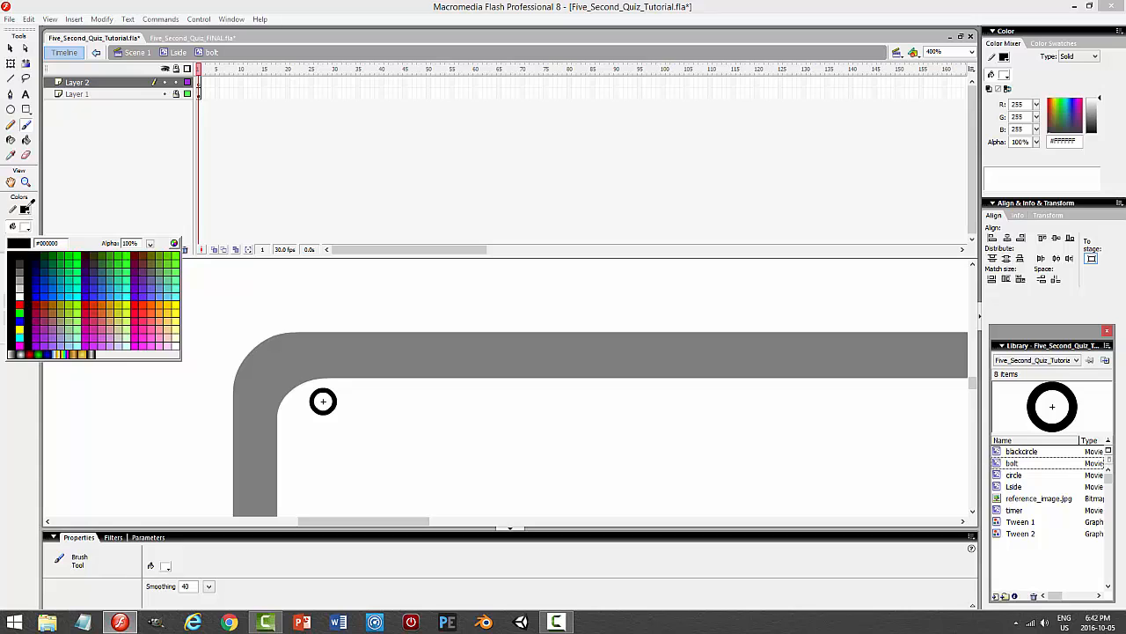
click(27, 253)
click(29, 302)
click(19, 356)
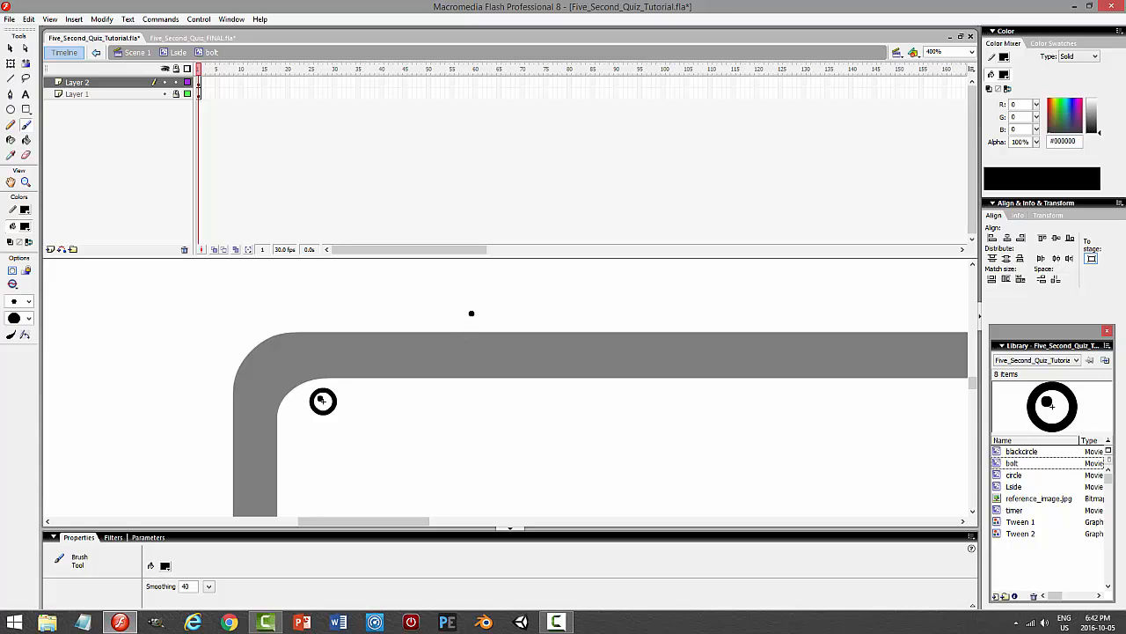
key(ctrl+Return)
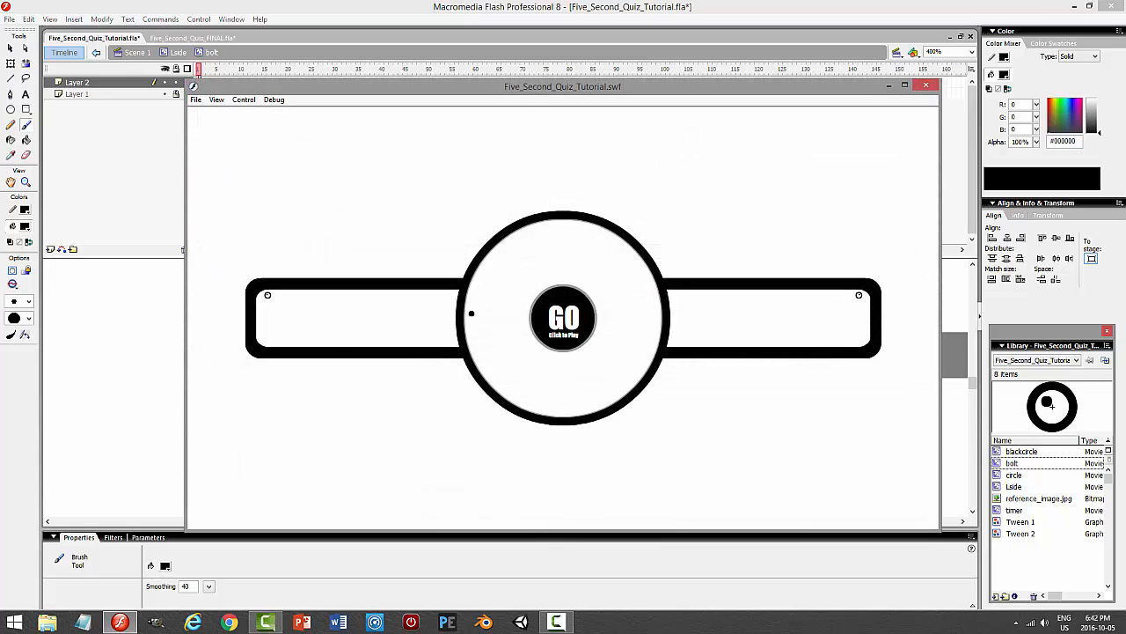
click(924, 86)
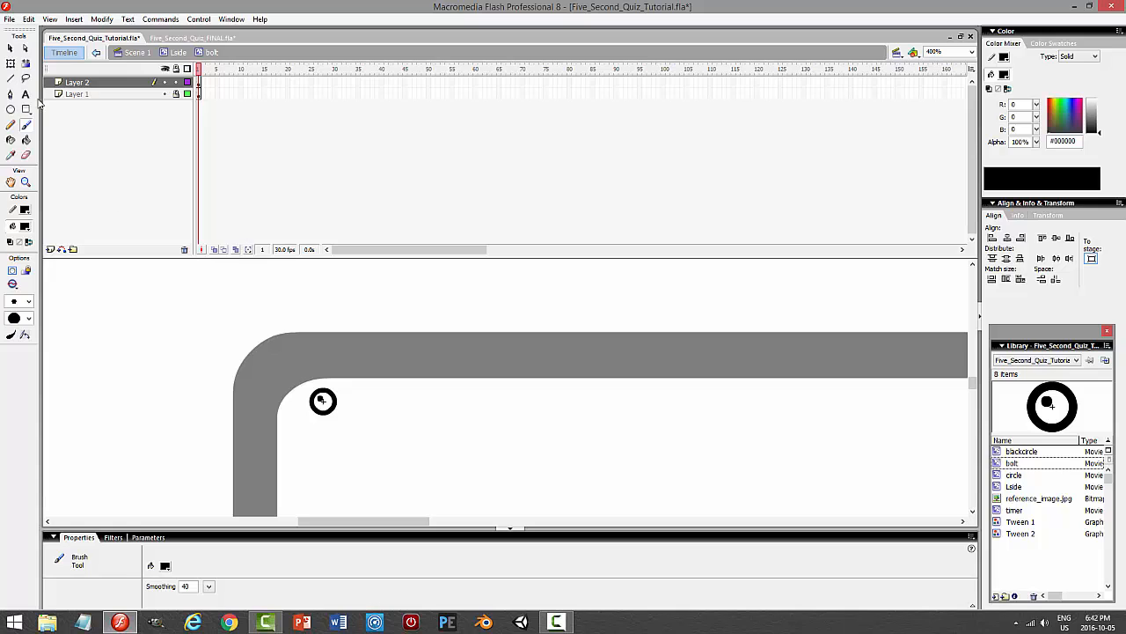
- Unlock Layer 1, fill the bolt's interior with black using the Paint Bucket, and lock the layer again
click(176, 94)
click(103, 94)
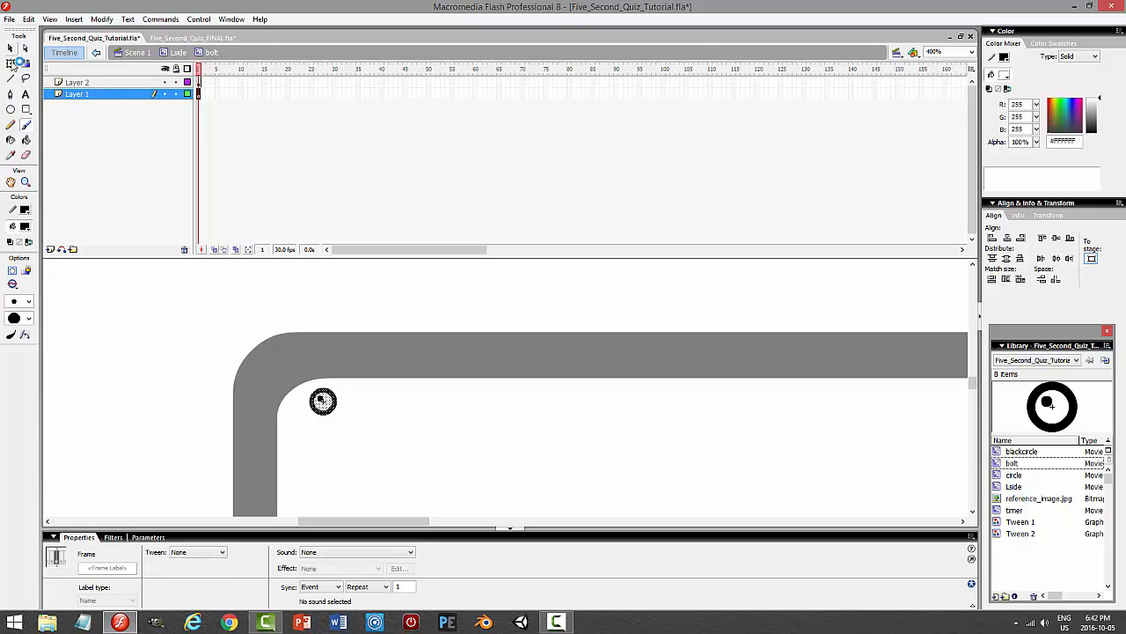
click(26, 140)
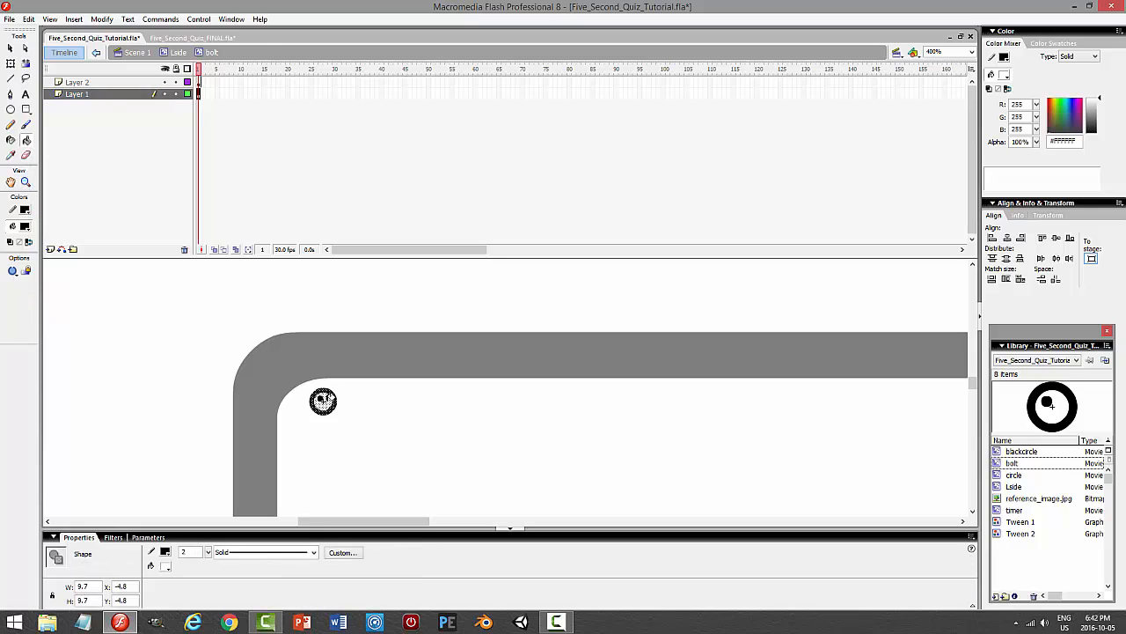
click(323, 402)
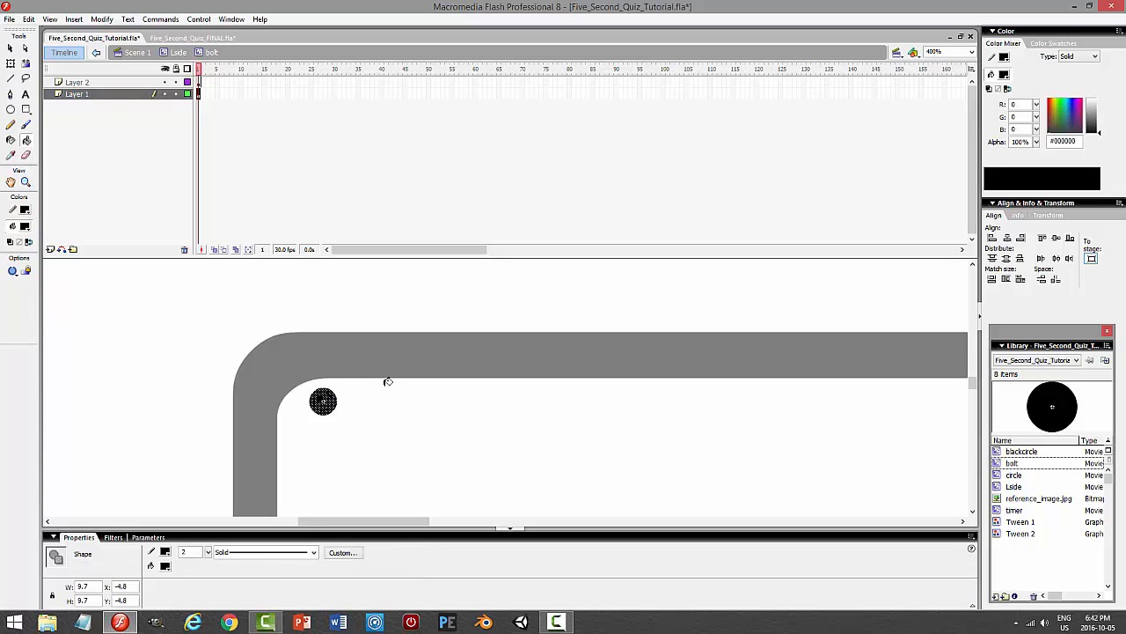
click(176, 94)
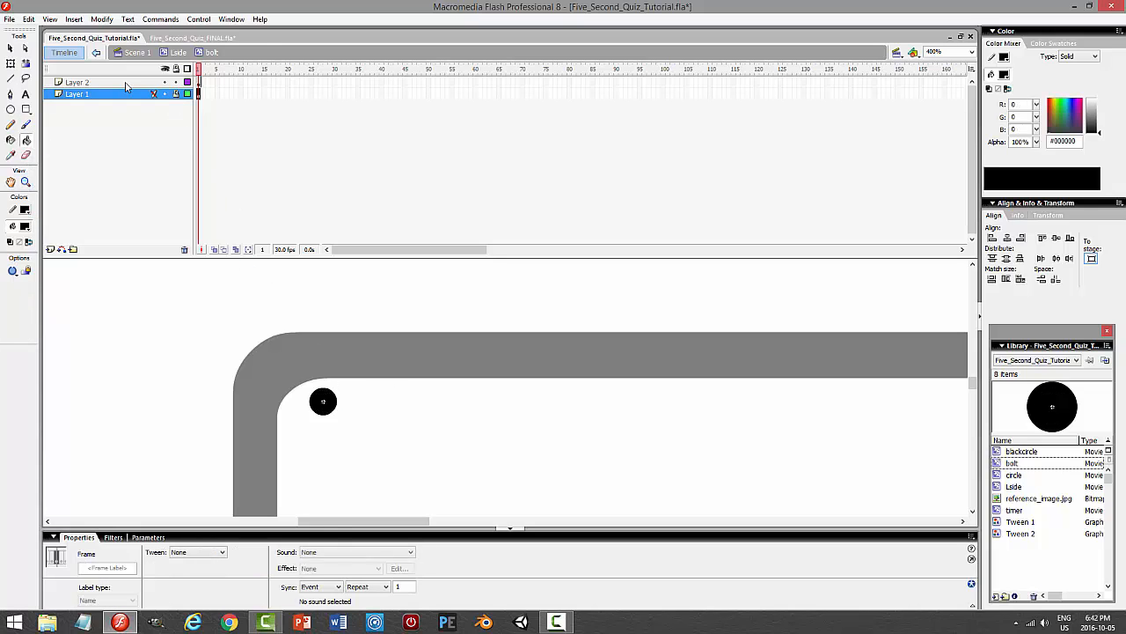
- Recolor the brushed dot on Layer 2 to white #FFFFFF and preview the movie
click(10, 64)
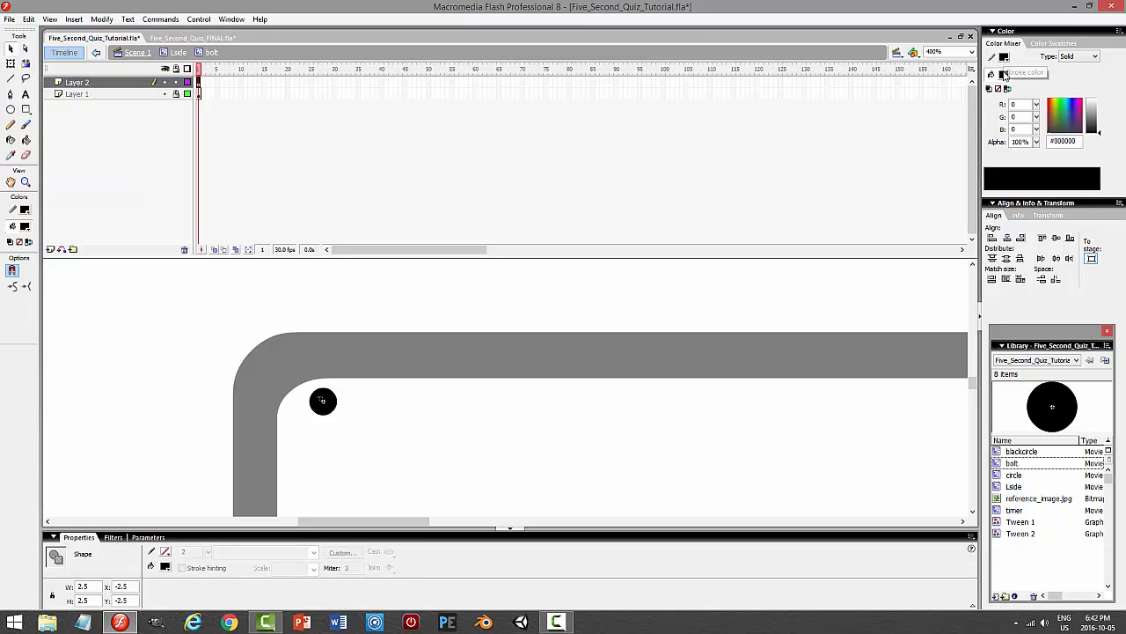
click(1005, 58)
click(964, 144)
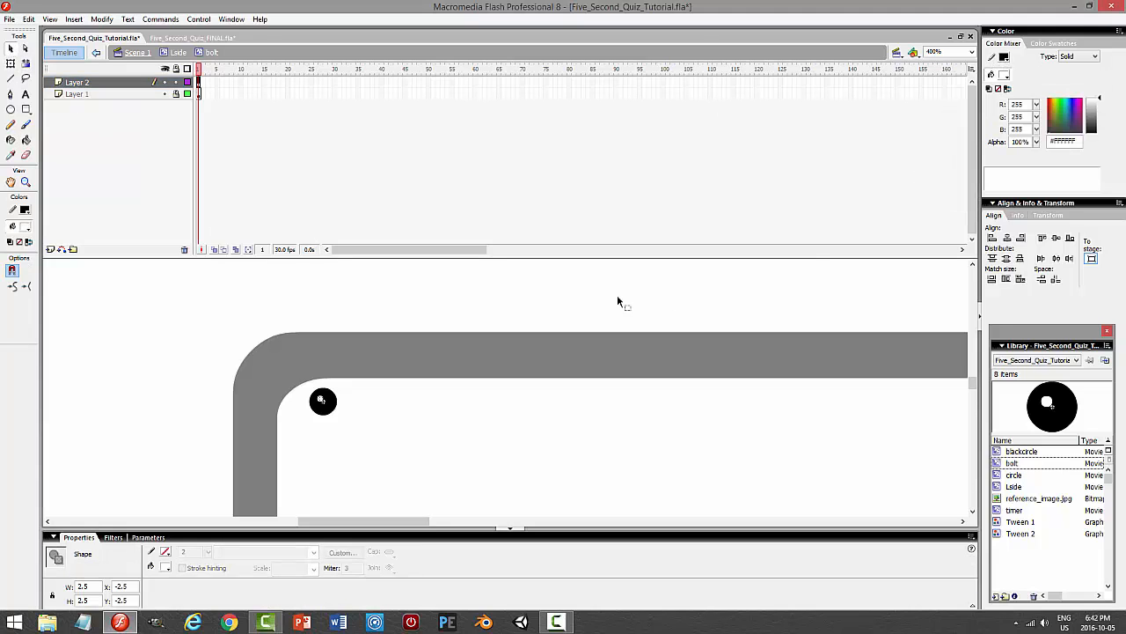
click(674, 283)
key(ctrl+Return)
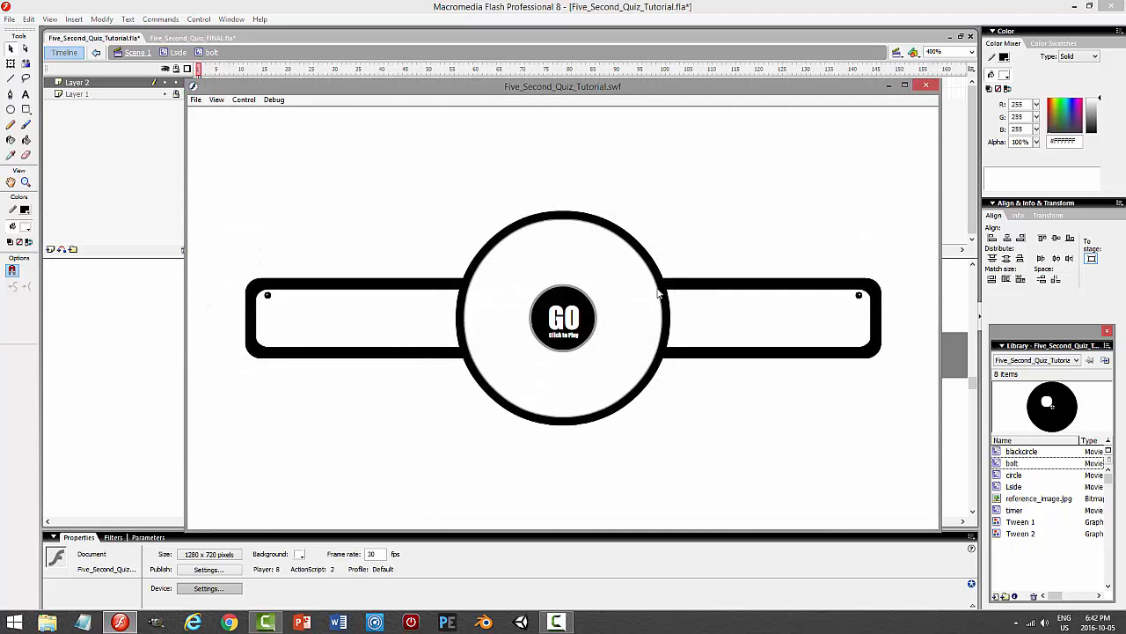
click(925, 86)
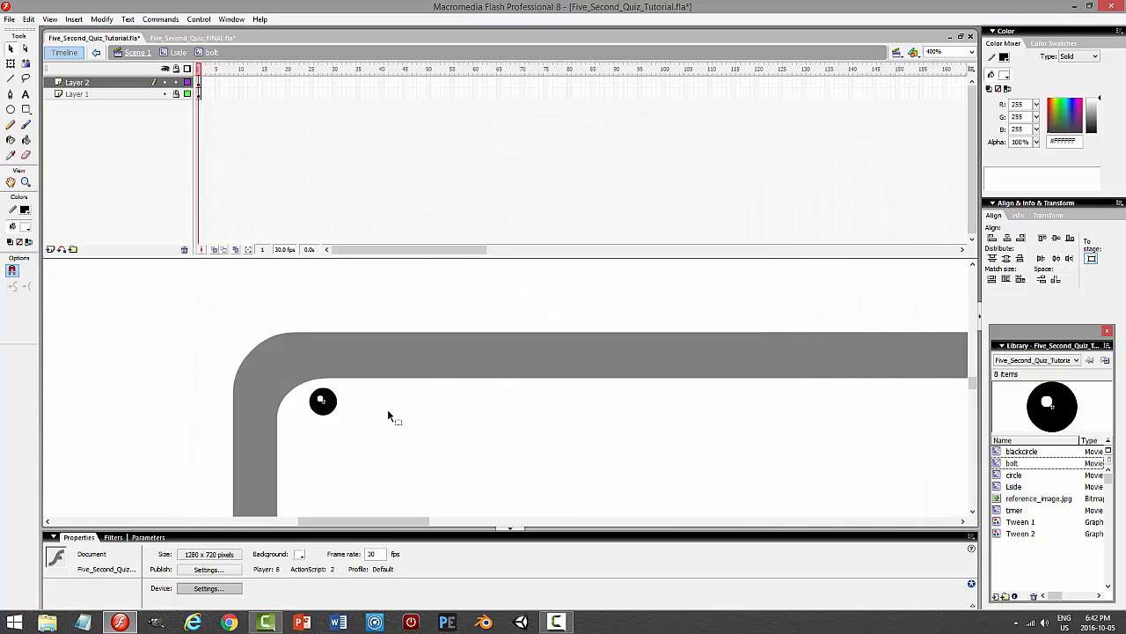
- Replace the brushed dot with a white oval without stroke, about 2.9 px wide, near the bolt's center, and preview the movie
click(321, 401)
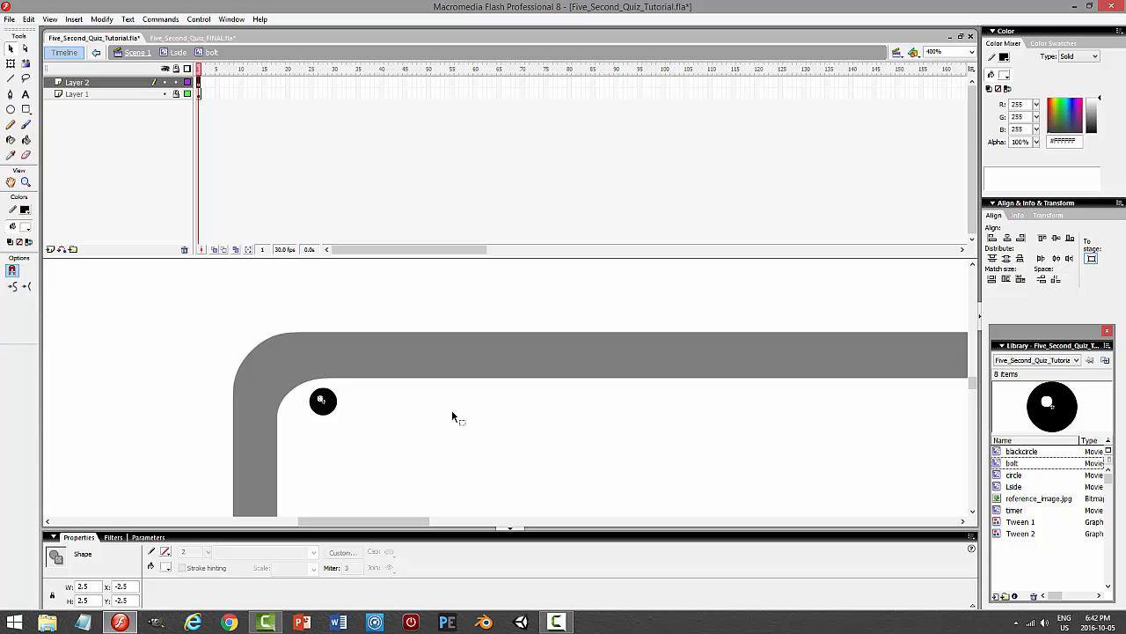
click(452, 413)
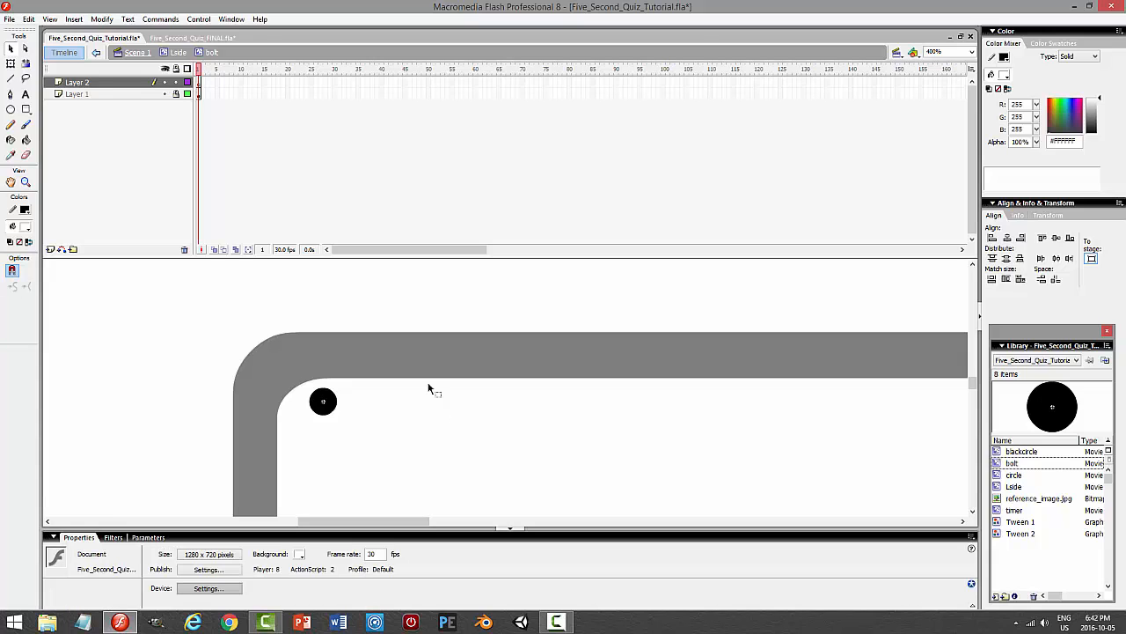
click(12, 109)
click(24, 210)
click(174, 227)
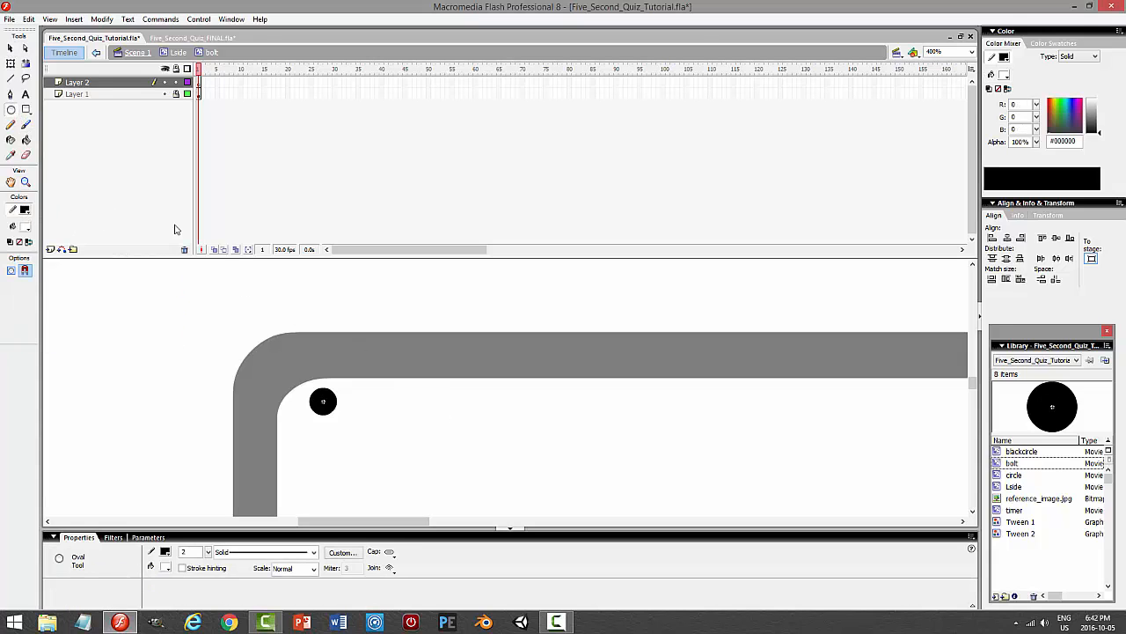
click(972, 52)
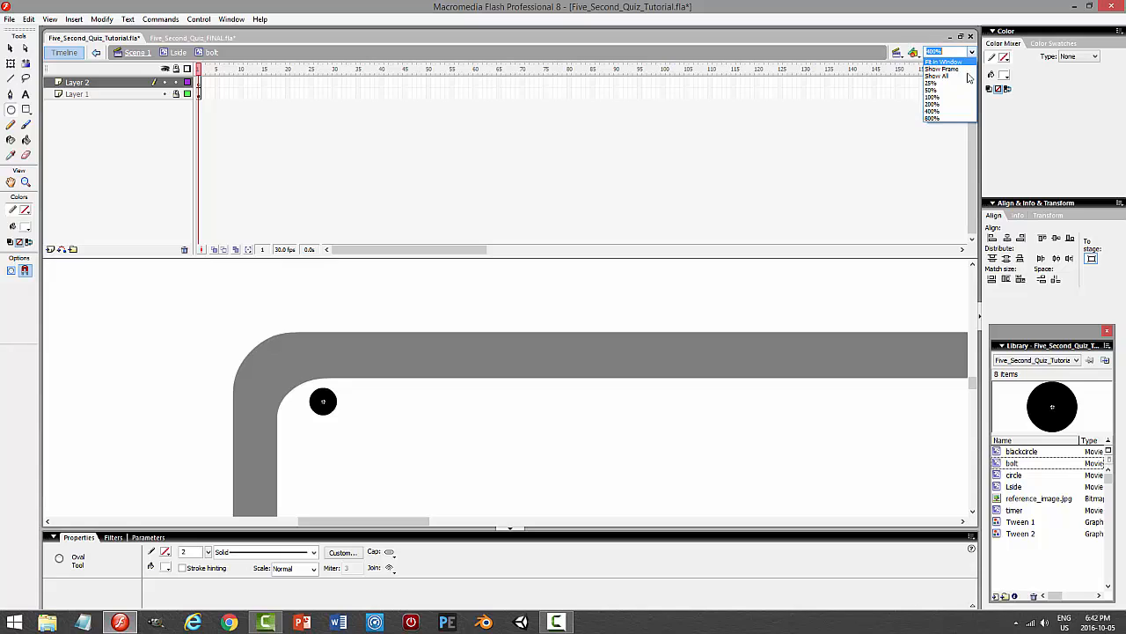
click(954, 119)
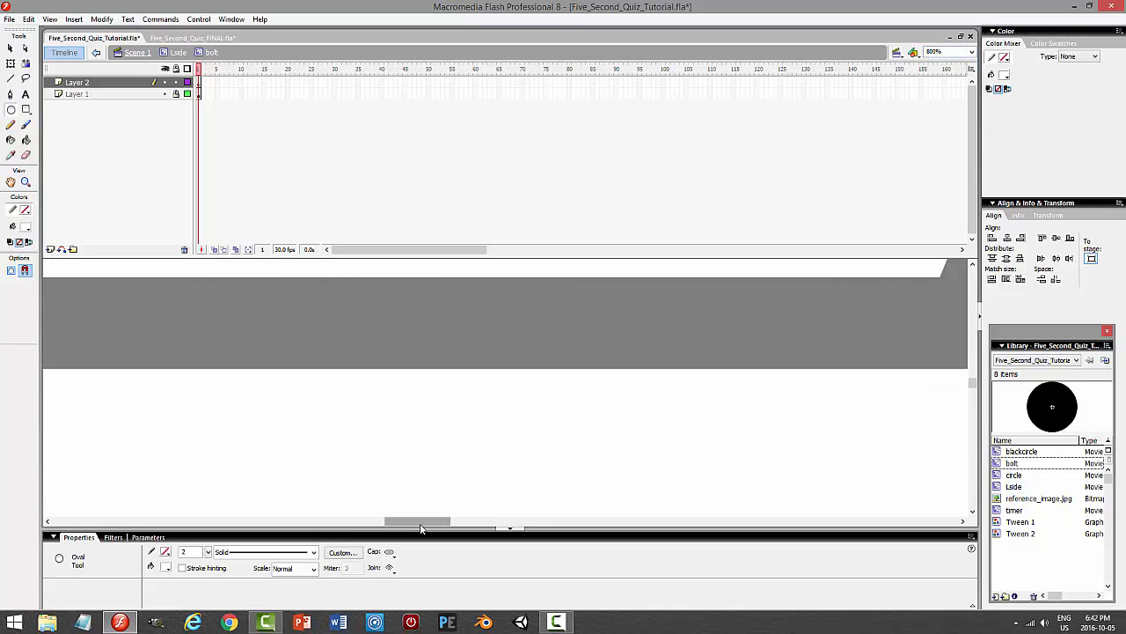
drag(425, 521, 353, 523)
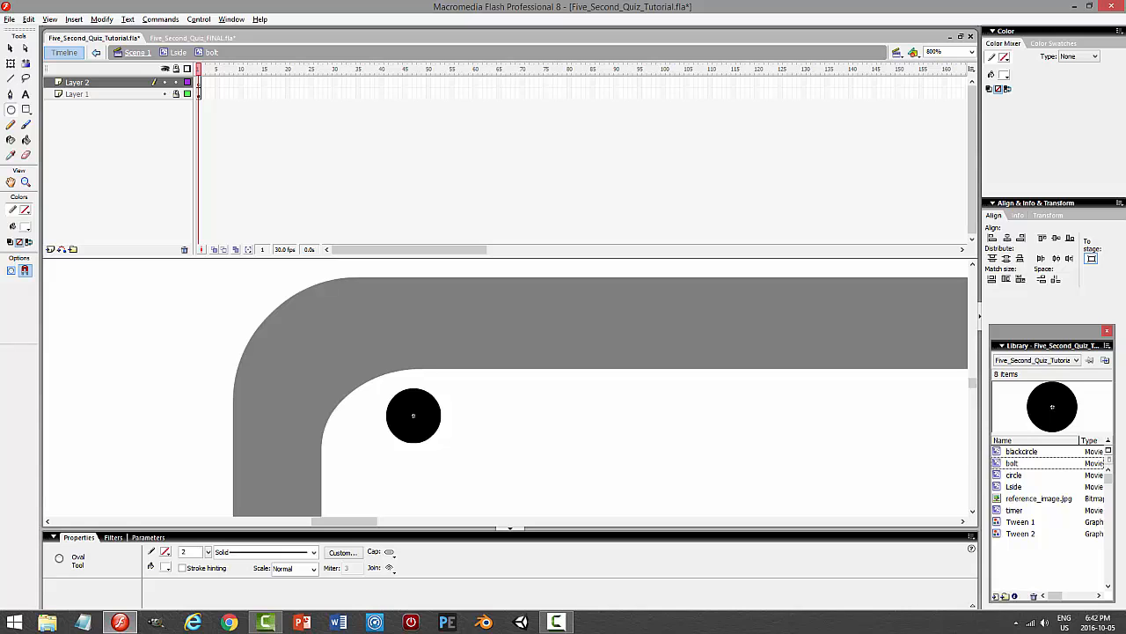
drag(404, 405, 416, 417)
click(11, 48)
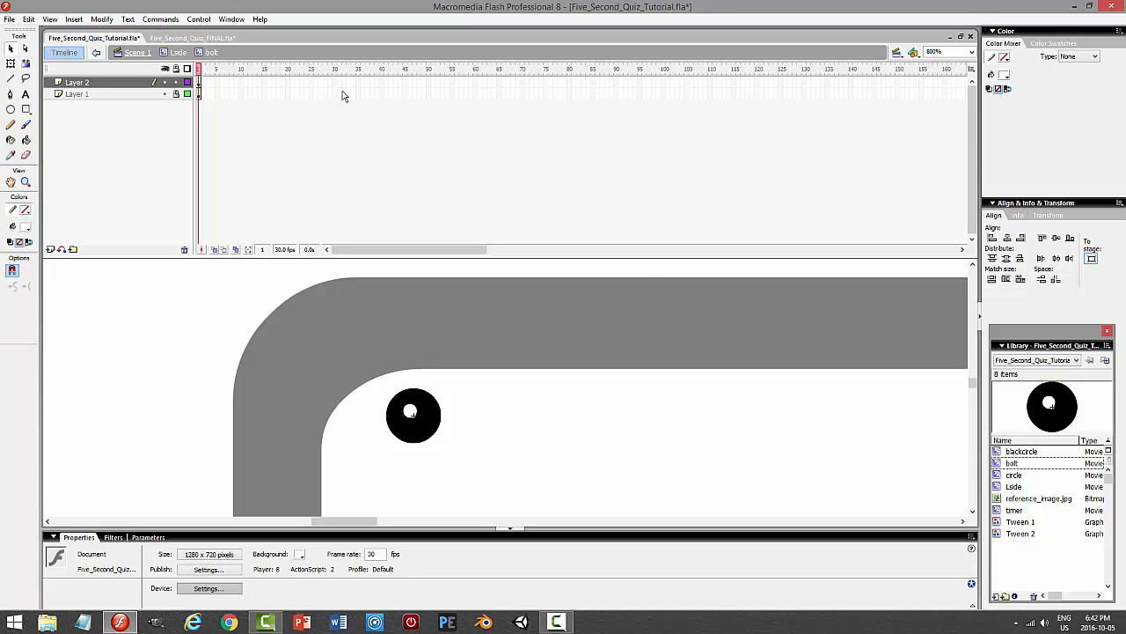
key(ctrl+Return)
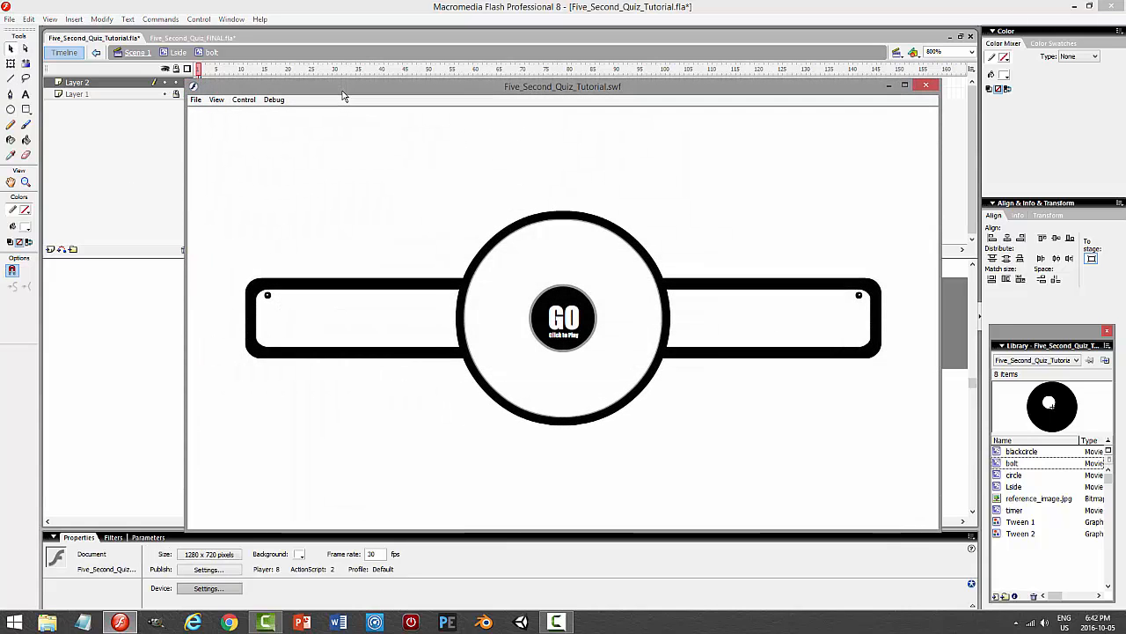
click(929, 86)
- Try enlarging the white highlight circle with Free Transform and preview the movie
click(410, 411)
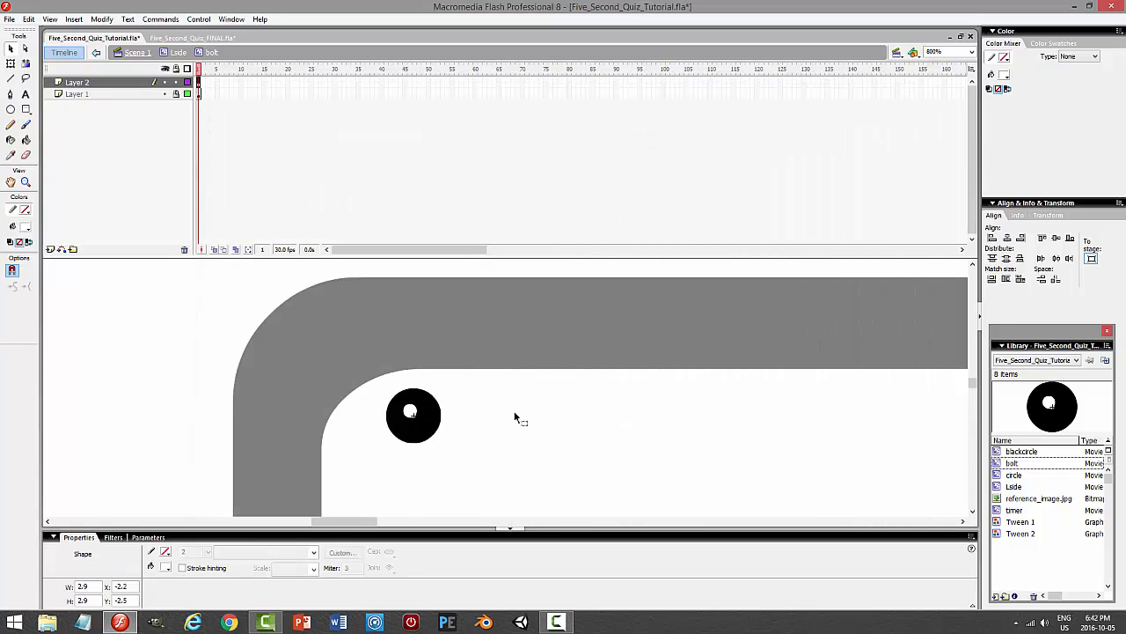
click(11, 63)
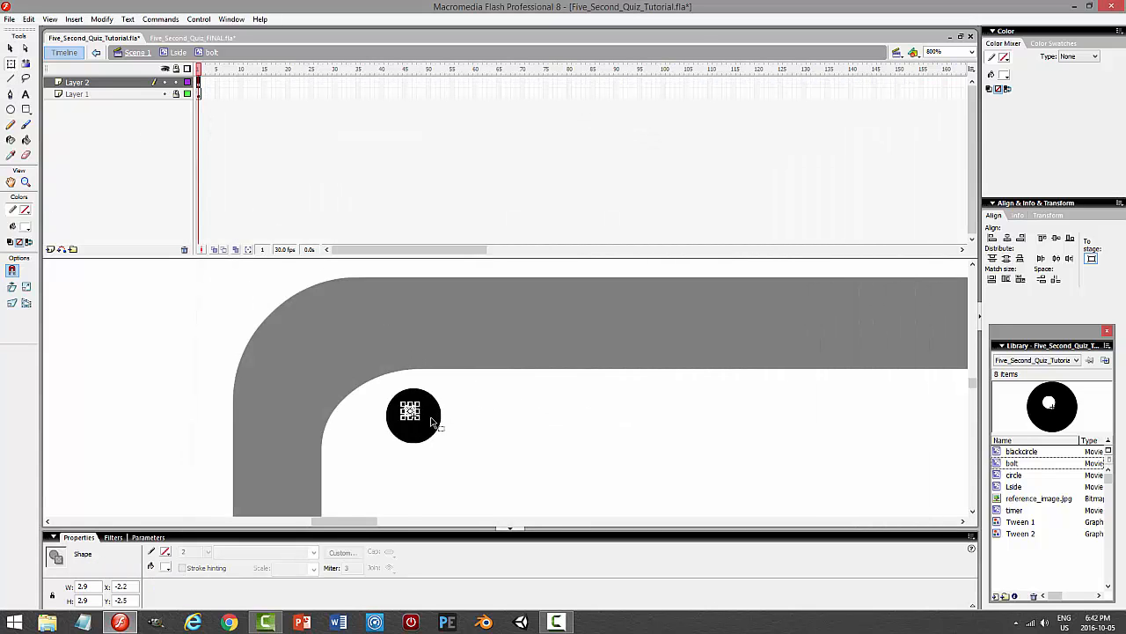
drag(419, 418, 424, 423)
click(571, 417)
key(ctrl+Return)
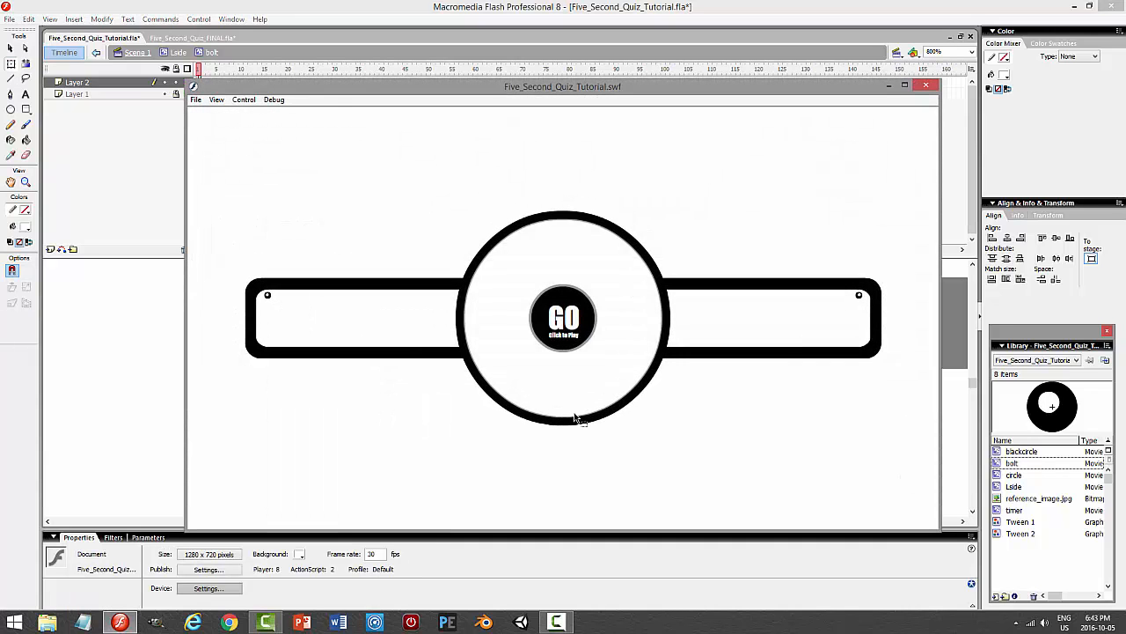
click(925, 86)
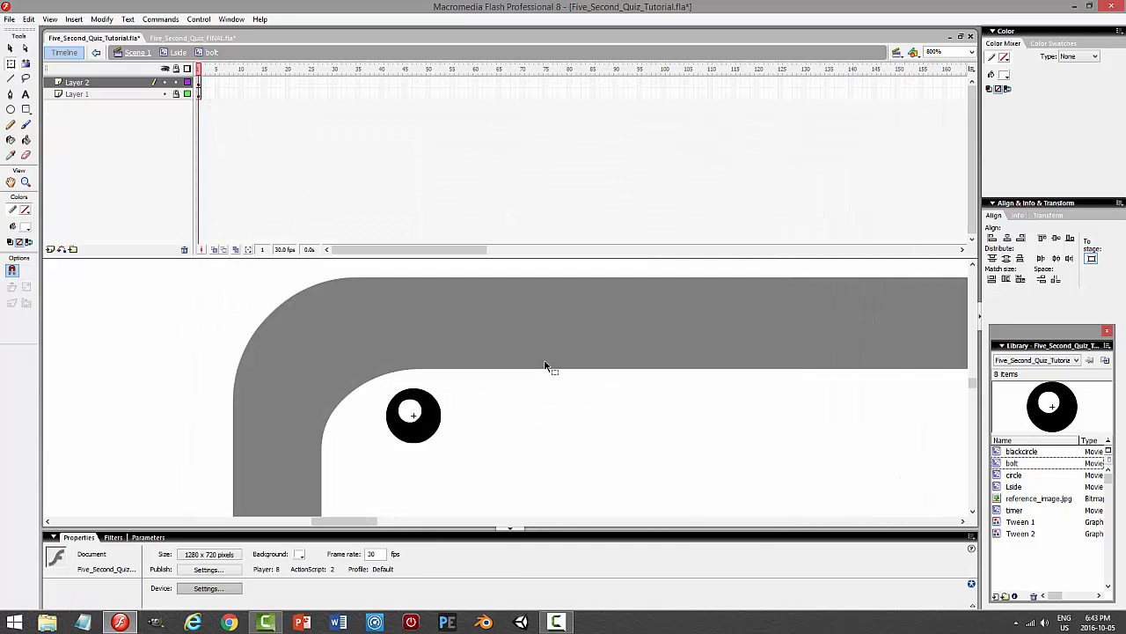
- Undo the enlargement of the white highlight circle
key(ctrl+z)
key(ctrl+z)
click(521, 437)
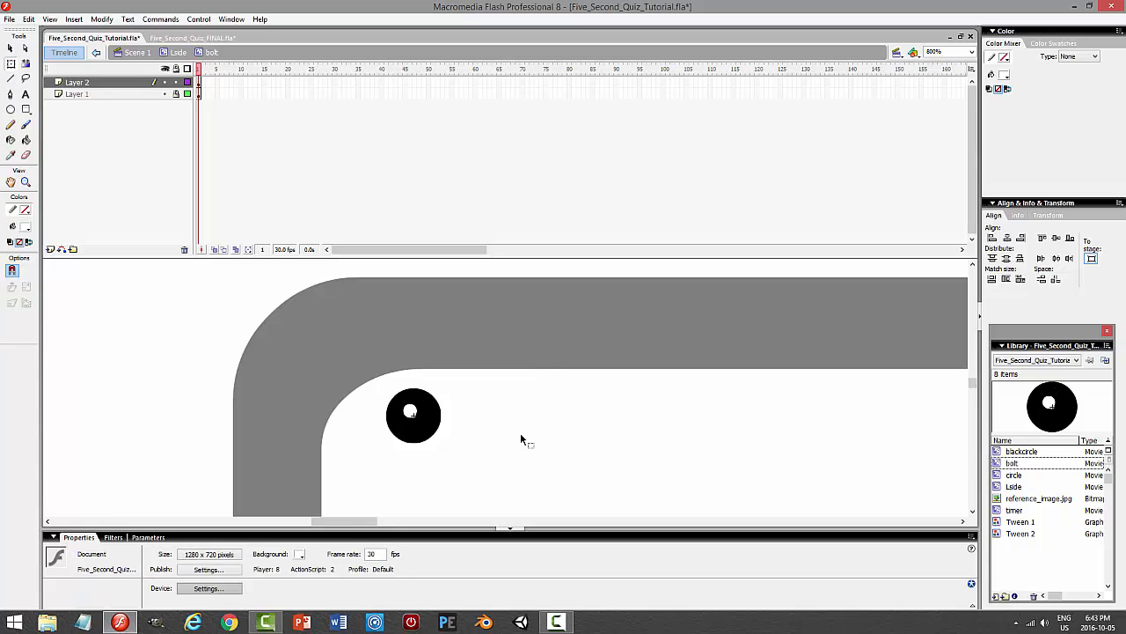
- Lock Layer 2, unlock Layer 1 and set the bolt outline's stroke height to 1
click(176, 82)
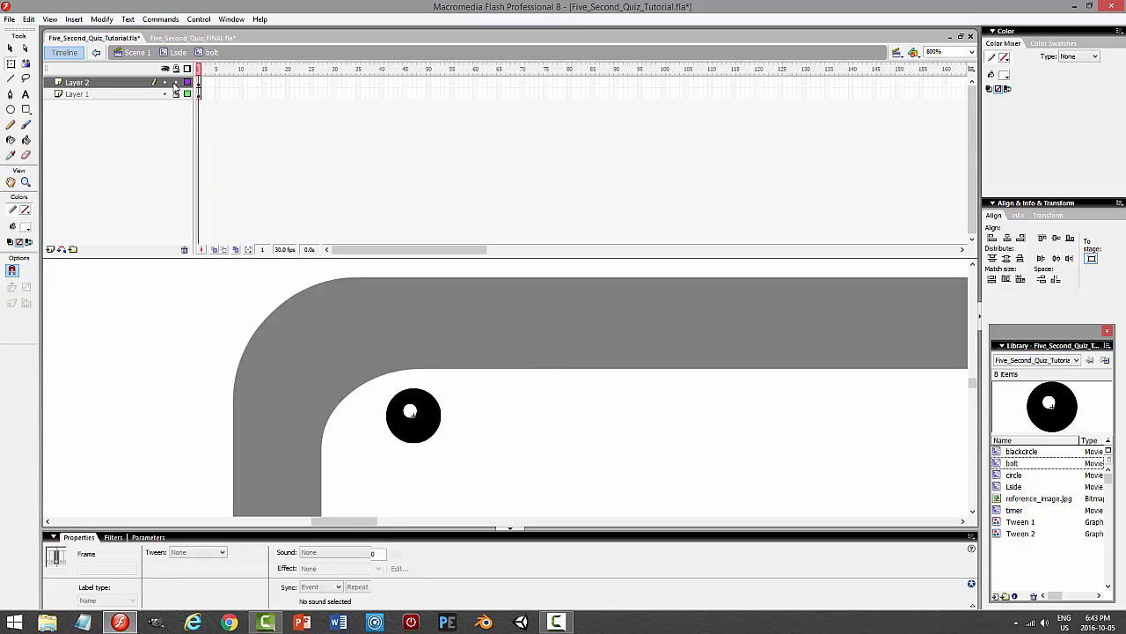
click(176, 94)
click(479, 406)
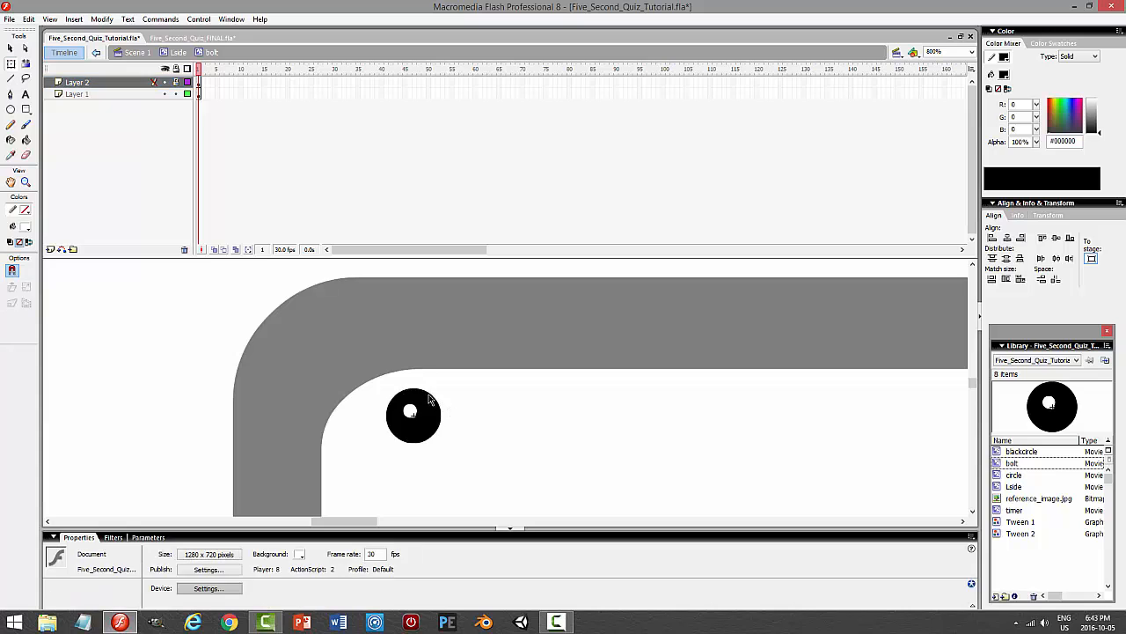
click(429, 397)
click(11, 48)
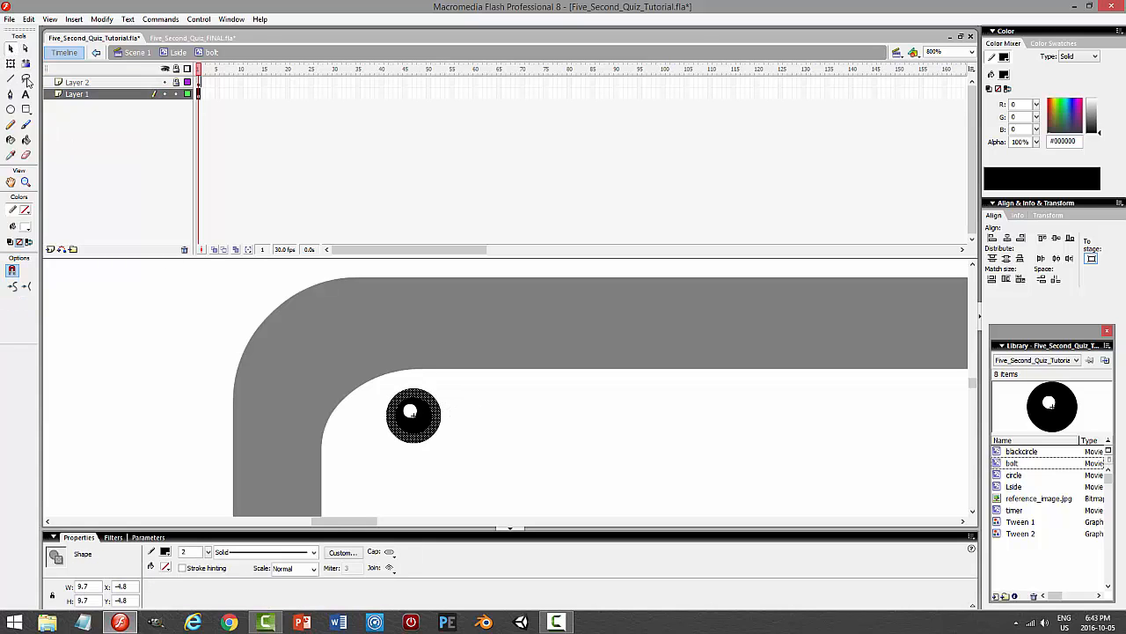
click(245, 552)
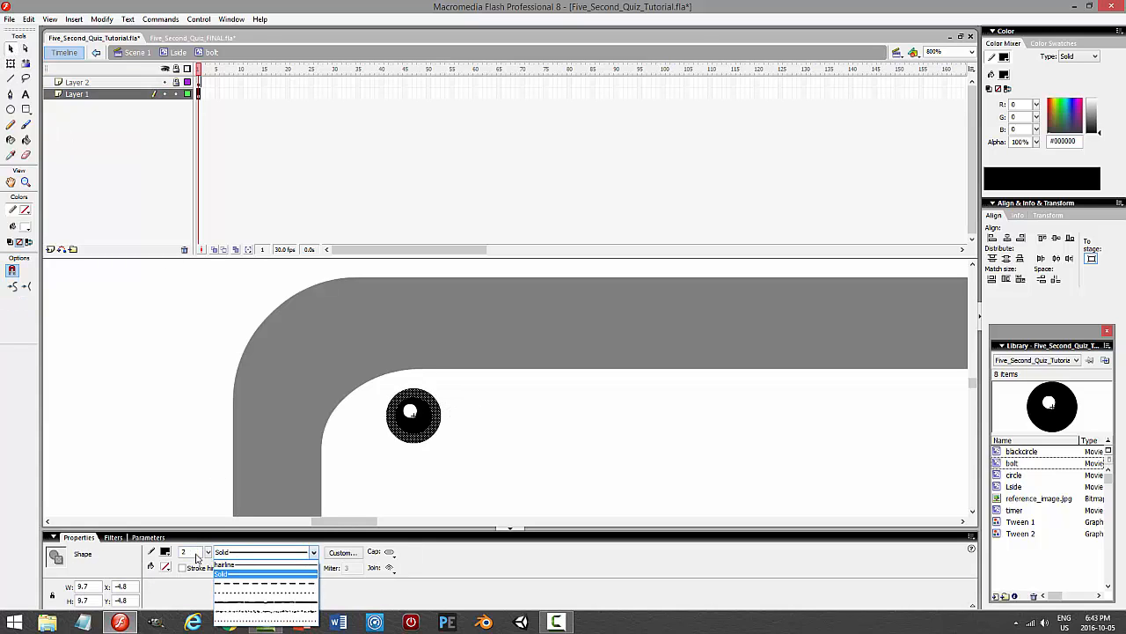
click(175, 556)
drag(201, 554, 167, 552)
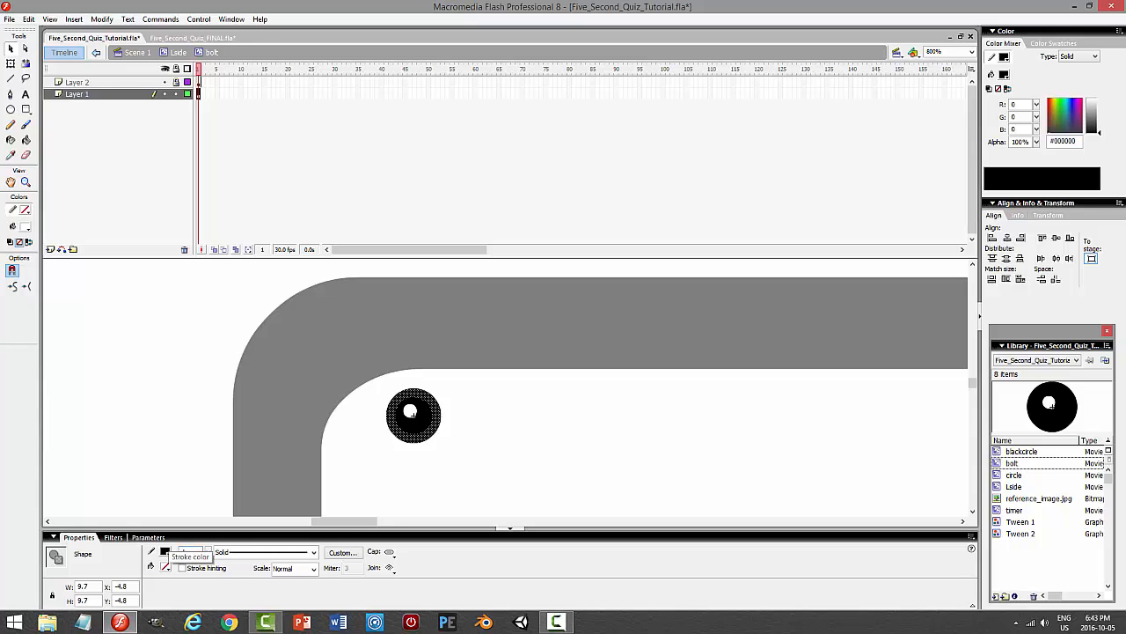
- Change the bolt outline's stroke color to dark gray #666666
click(165, 552)
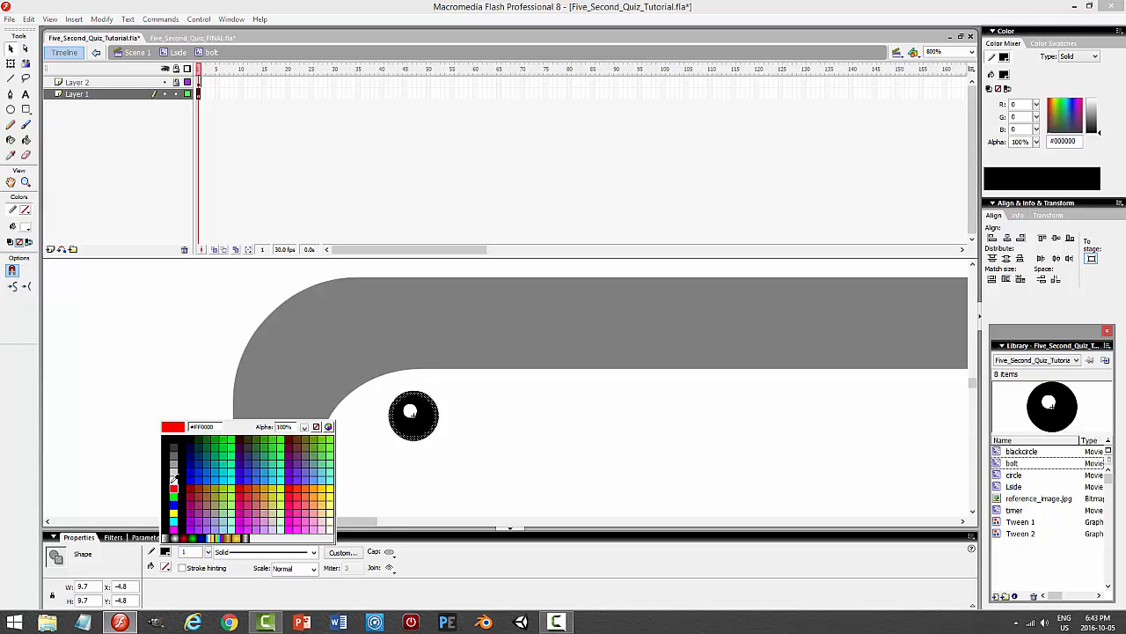
click(173, 451)
click(595, 430)
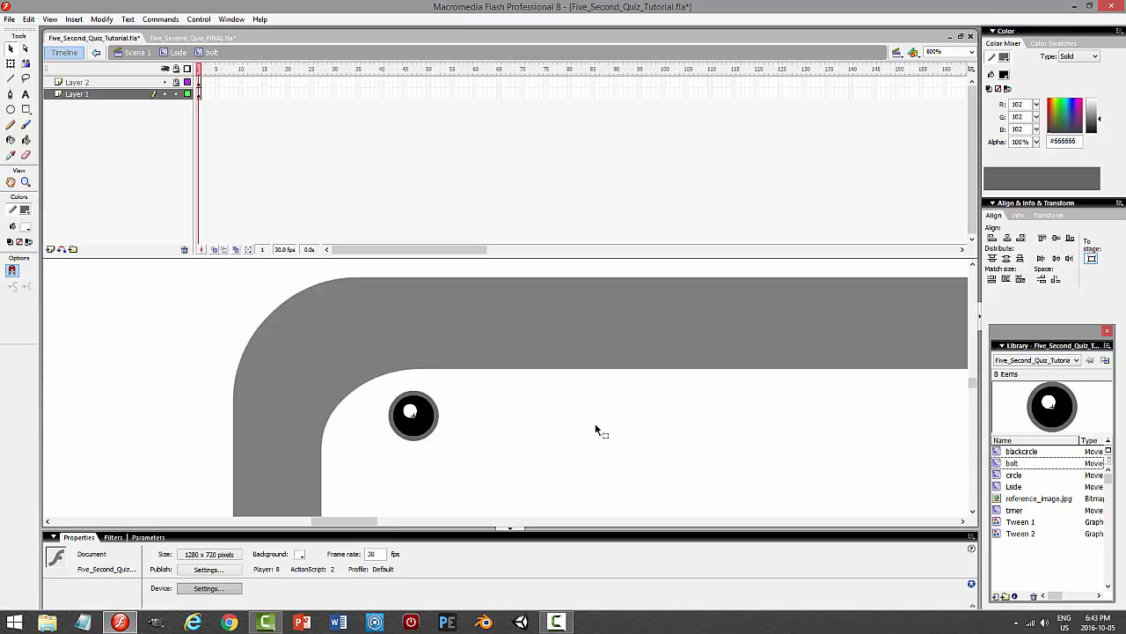
- Preview the movie with the gray-outlined bolts and return to editing the Lside symbol
key(ctrl+Return)
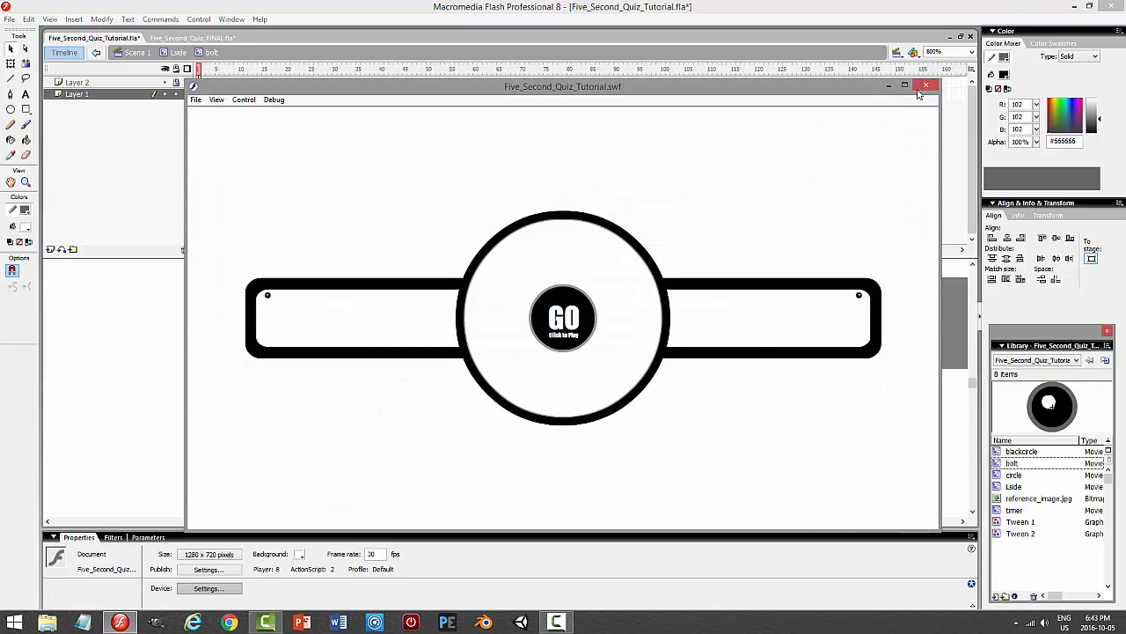
click(926, 85)
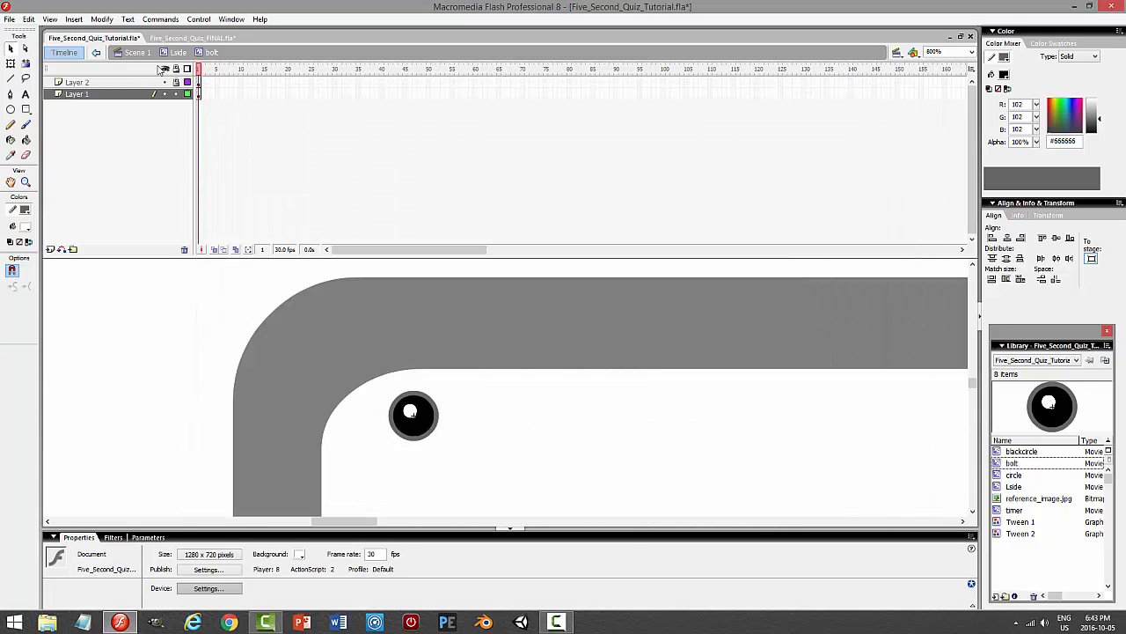
click(178, 52)
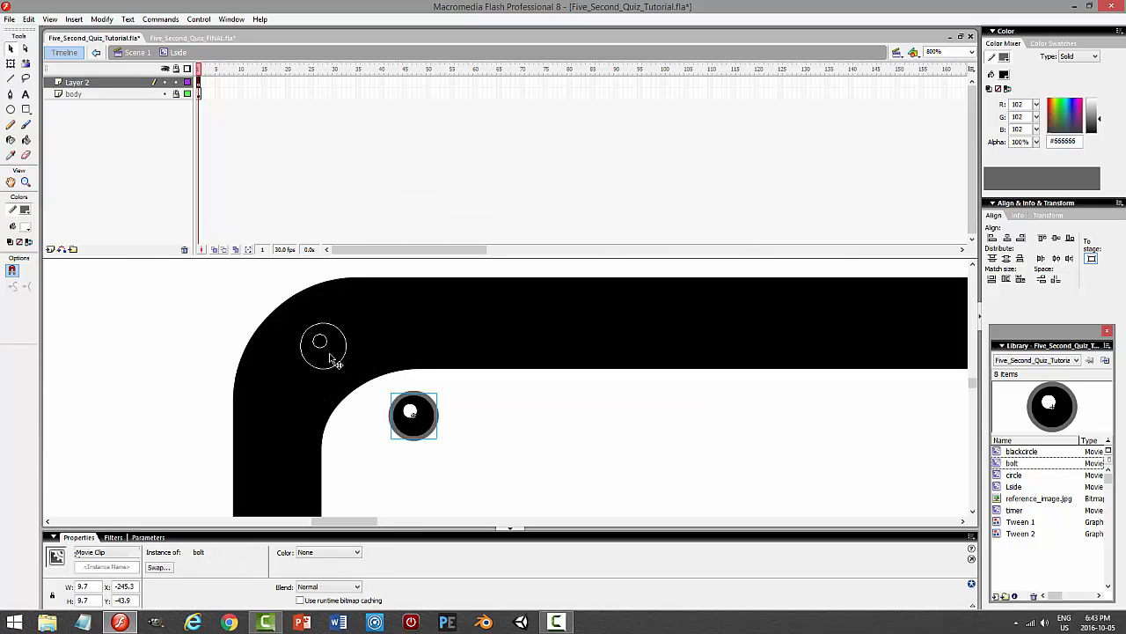
- Move the bolt from inside the panel onto the middle of the black frame's left border and preview the movie
drag(332, 358, 333, 359)
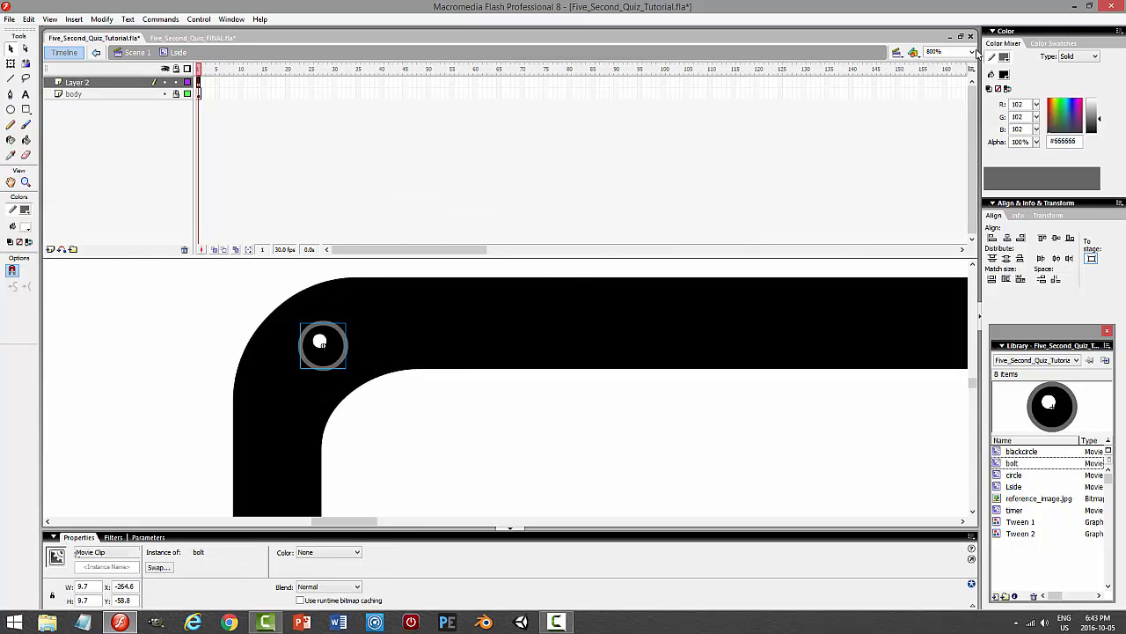
click(971, 52)
click(940, 104)
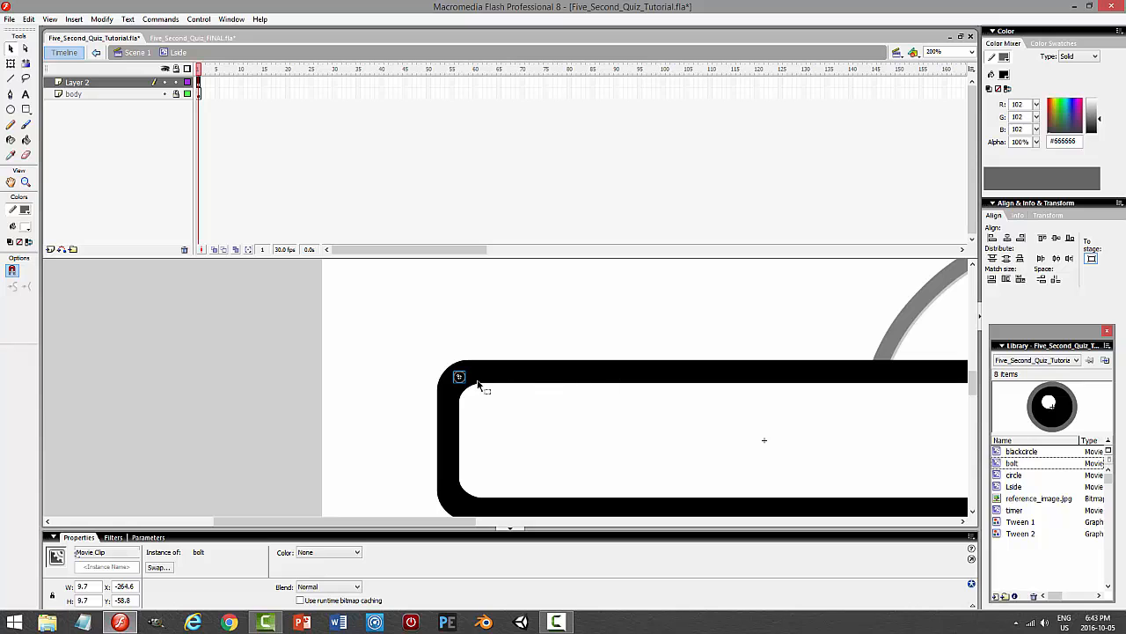
drag(455, 396, 445, 447)
click(650, 448)
key(ctrl+Return)
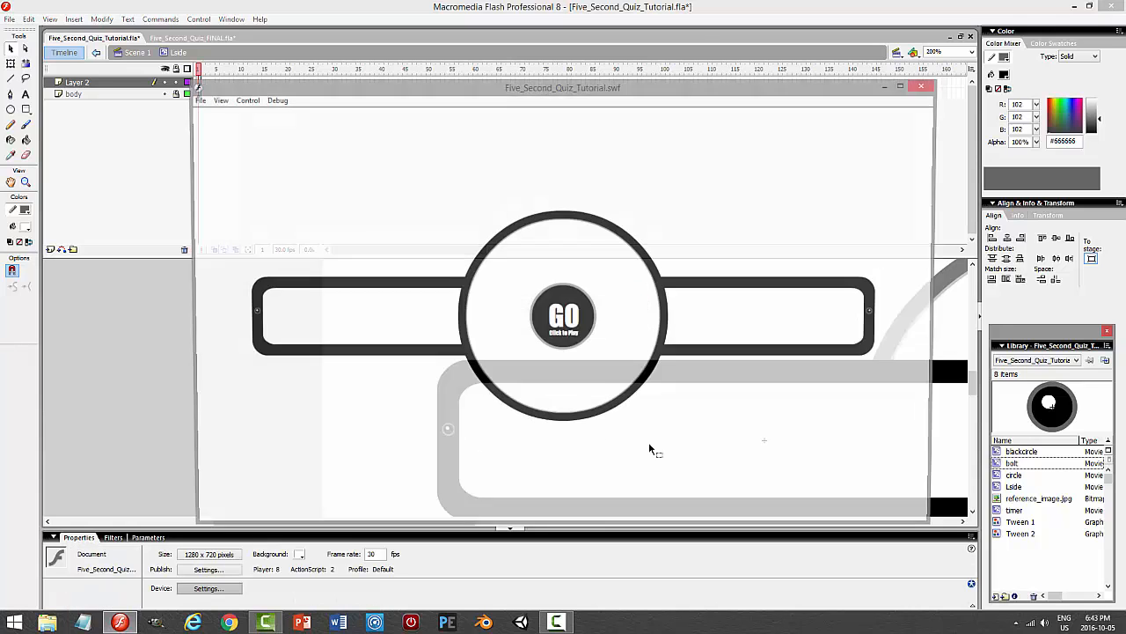
click(926, 85)
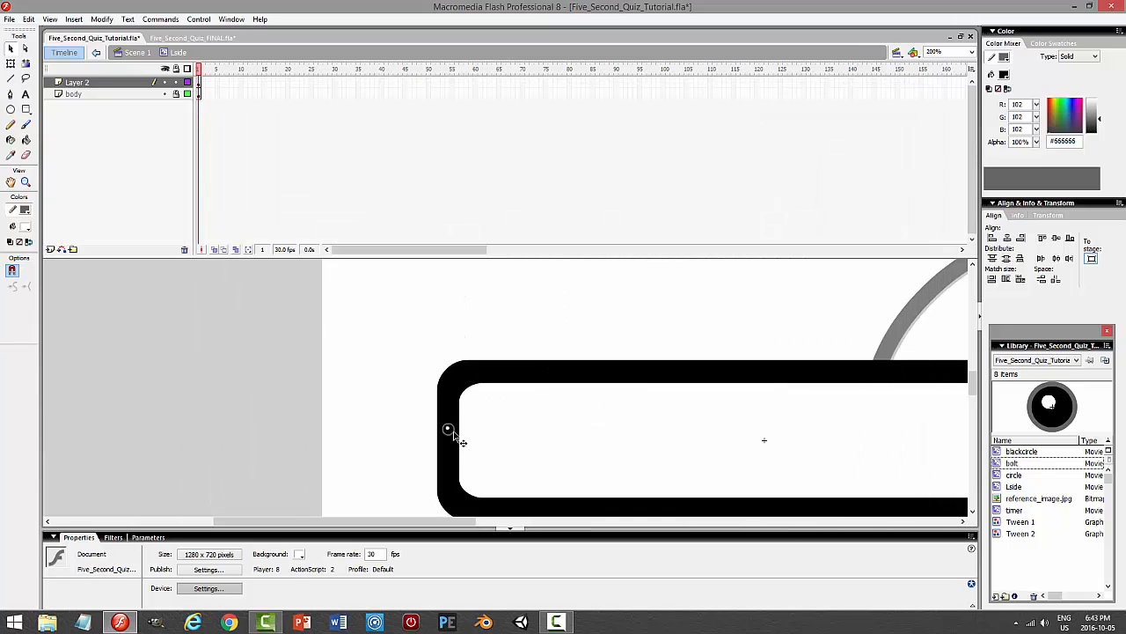
- Scale the bolt on the left border to 75% with Scale and Rotate
click(451, 432)
click(101, 18)
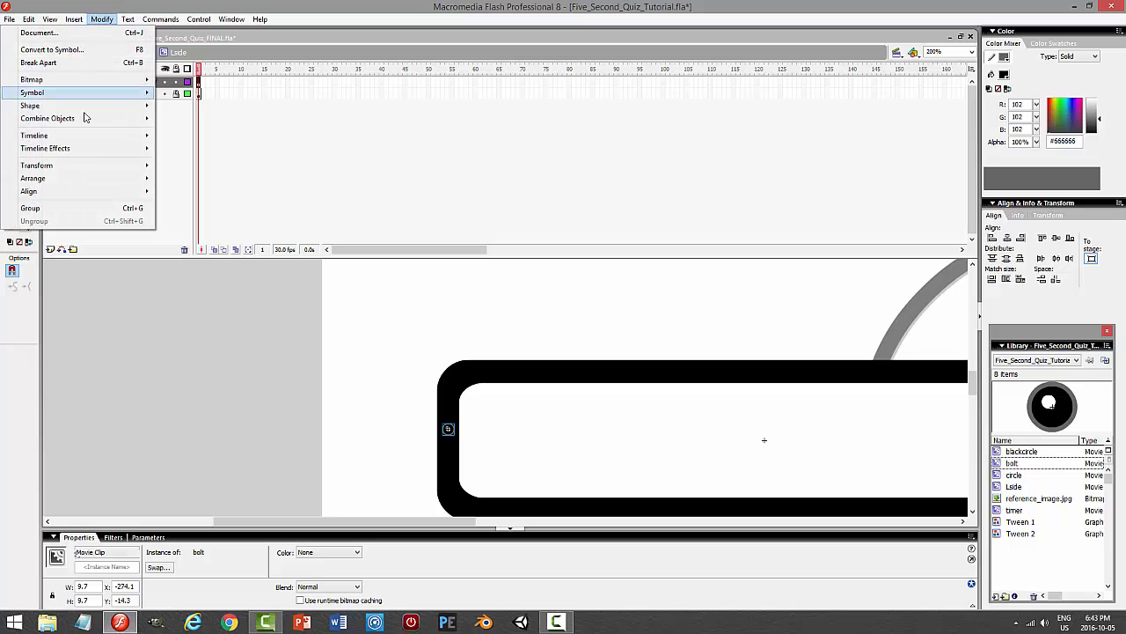
mouse_move(65, 165)
click(205, 238)
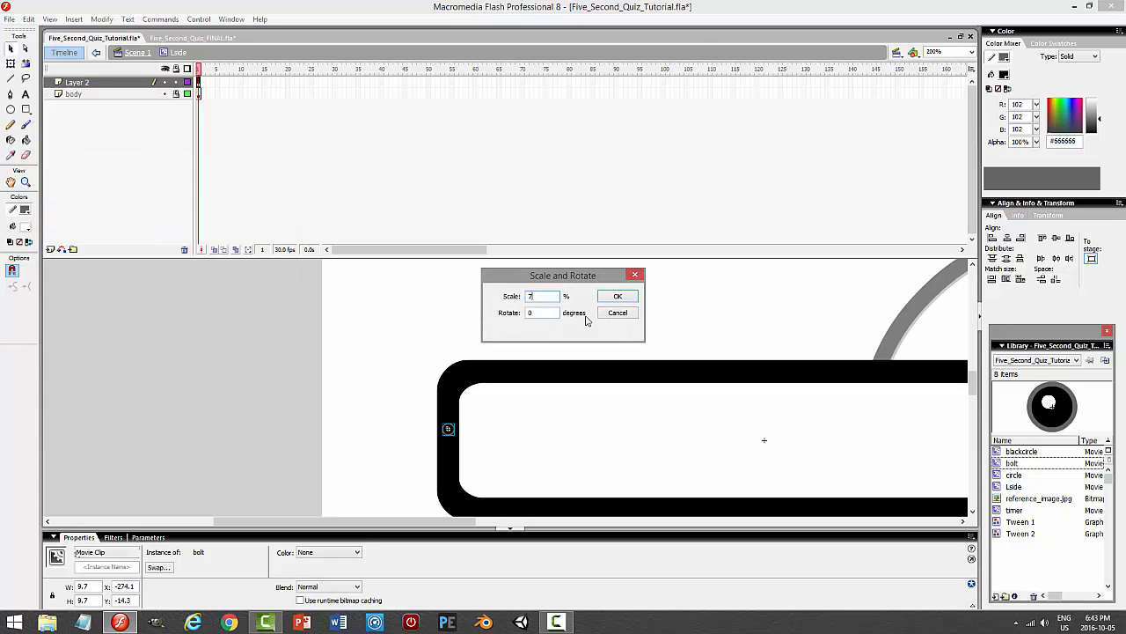
key(Return)
click(557, 405)
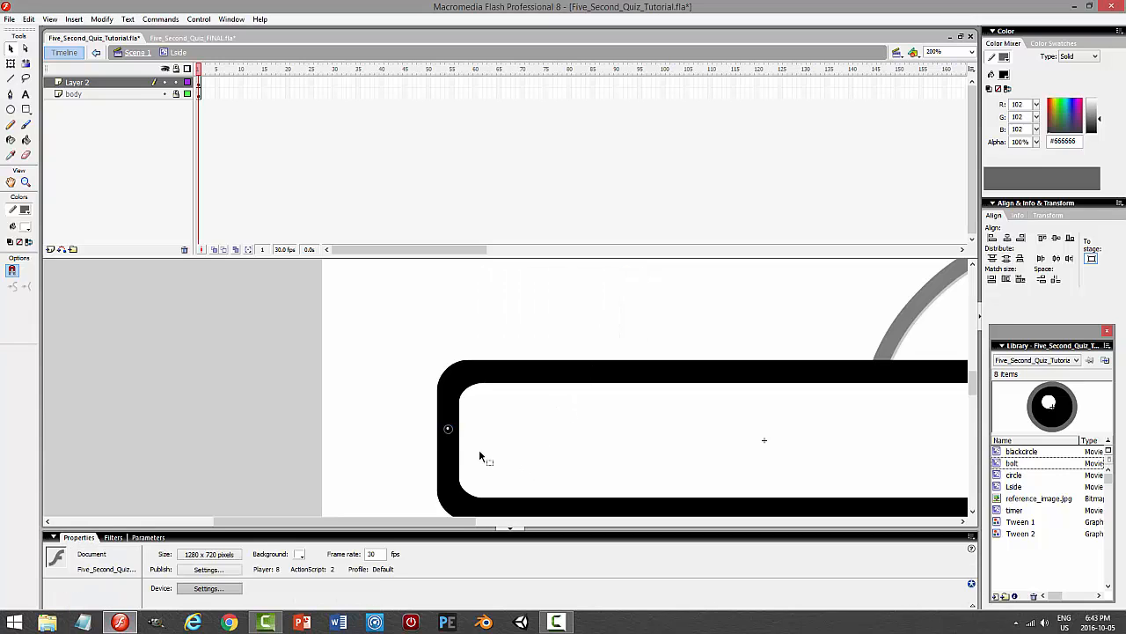
- Center the bolt vertically relative to the stage and nudge it up to about Y -13.7
click(449, 433)
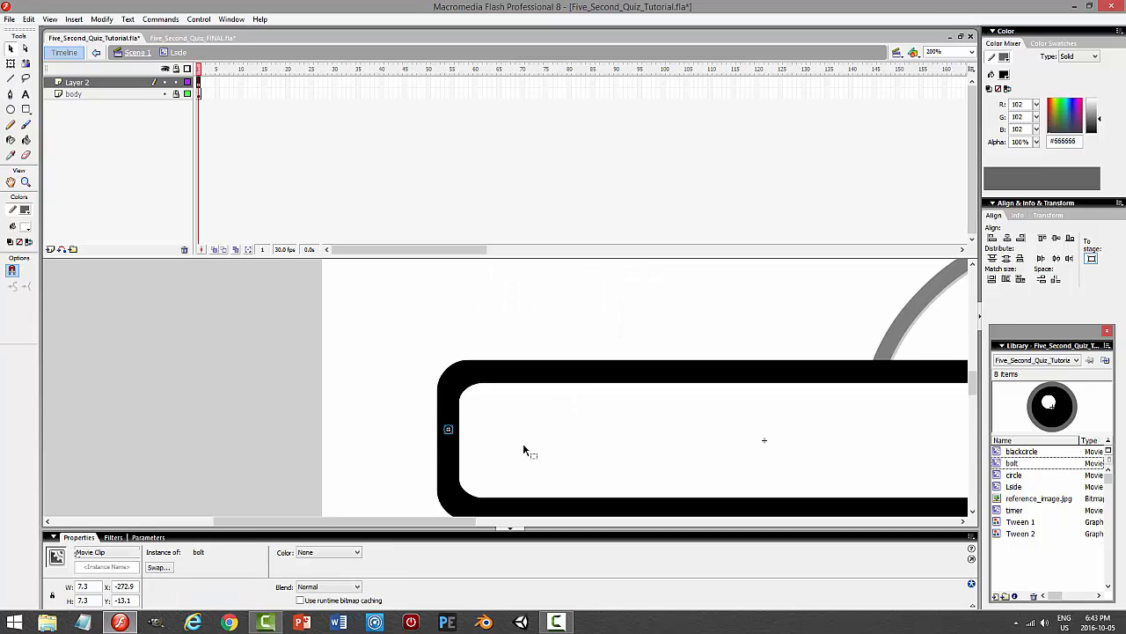
click(1056, 238)
key(shift+Up)
key(shift+Up)
- Copy the bolt, paste it in place and move the copy down the left border to about Y 6.3
click(29, 20)
click(29, 20)
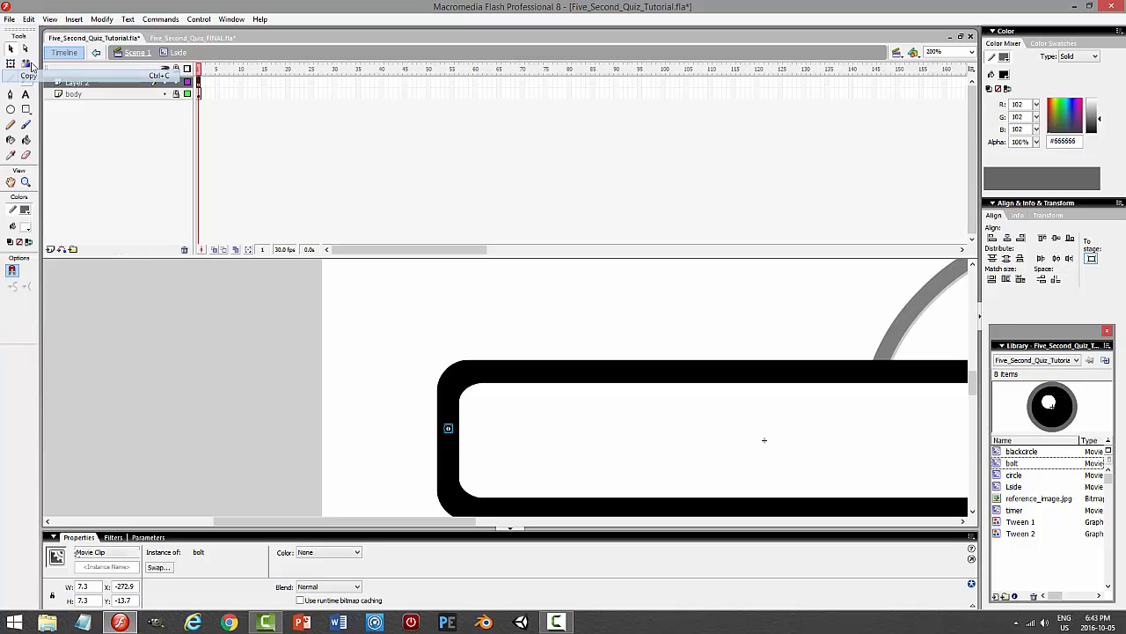
click(29, 20)
click(62, 103)
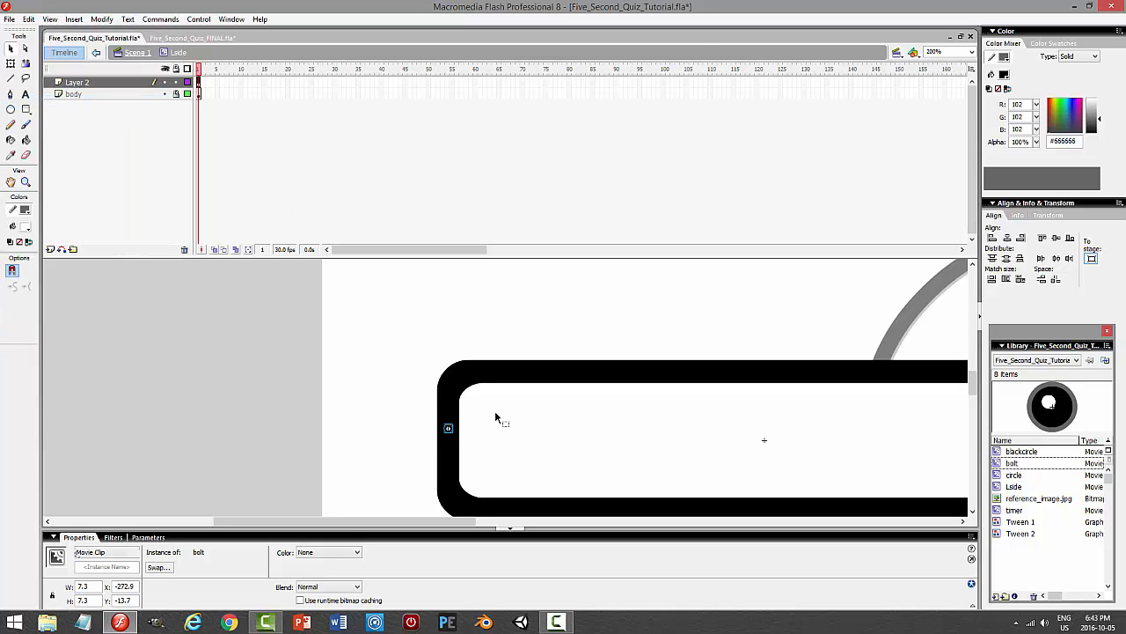
key(ctrl+shift+v)
key(Down)
key(Down)
key(Down)
key(Down)
key(Down)
- Preview the movie with two bolts on each side panel's outer border
click(494, 419)
key(ctrl+Return)
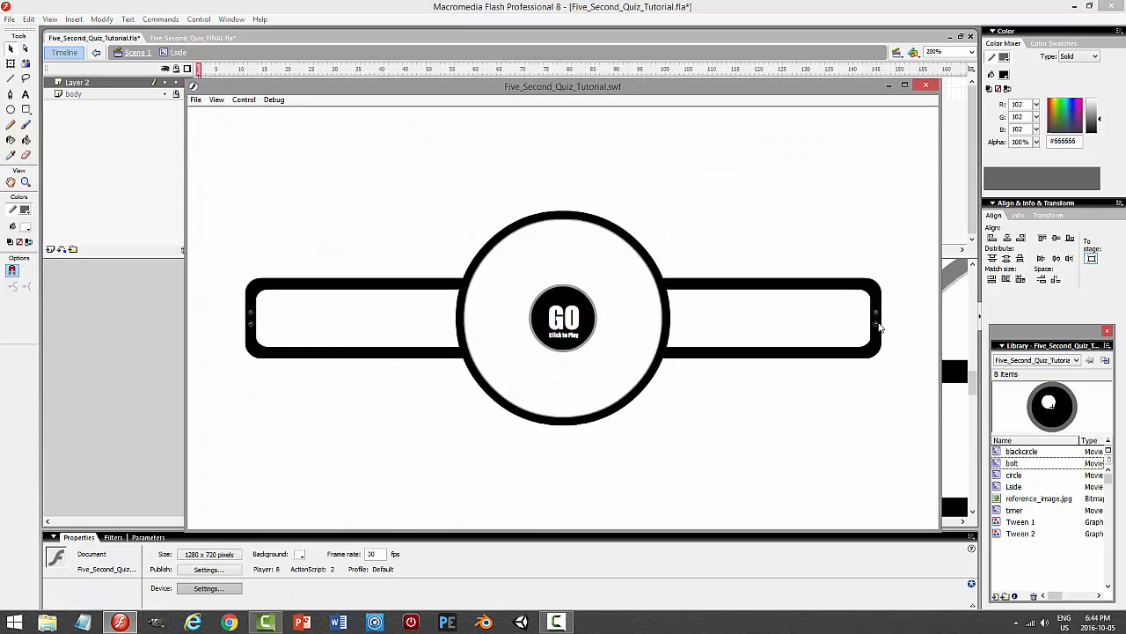
click(924, 86)
- Scale the upper bolt on the left border to 75% with Scale and Rotate
click(451, 431)
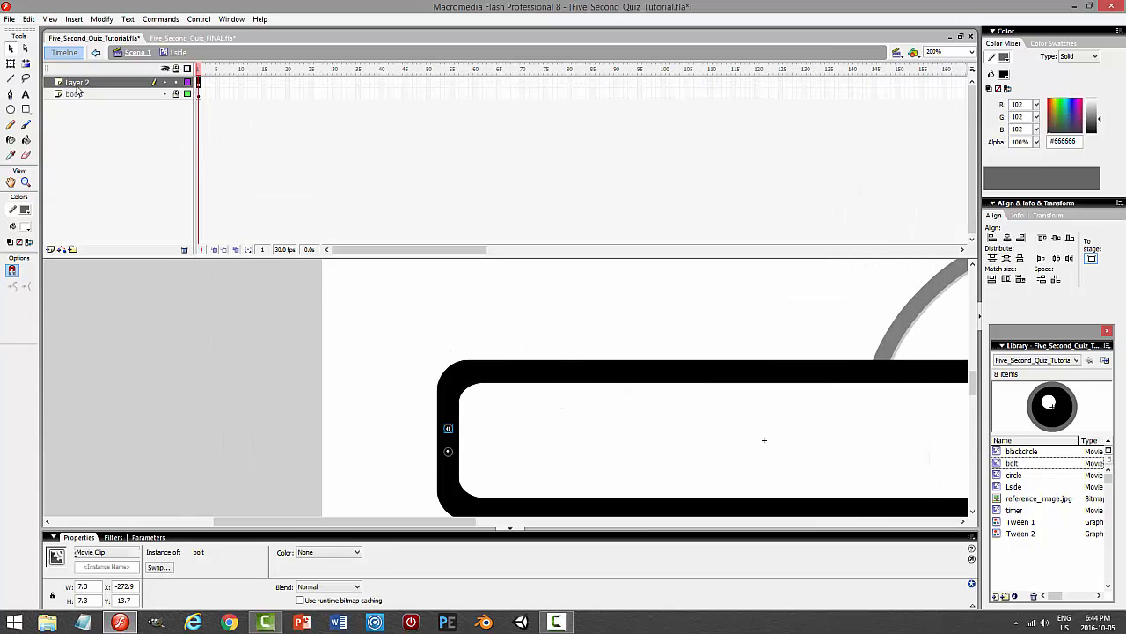
click(101, 19)
mouse_move(88, 165)
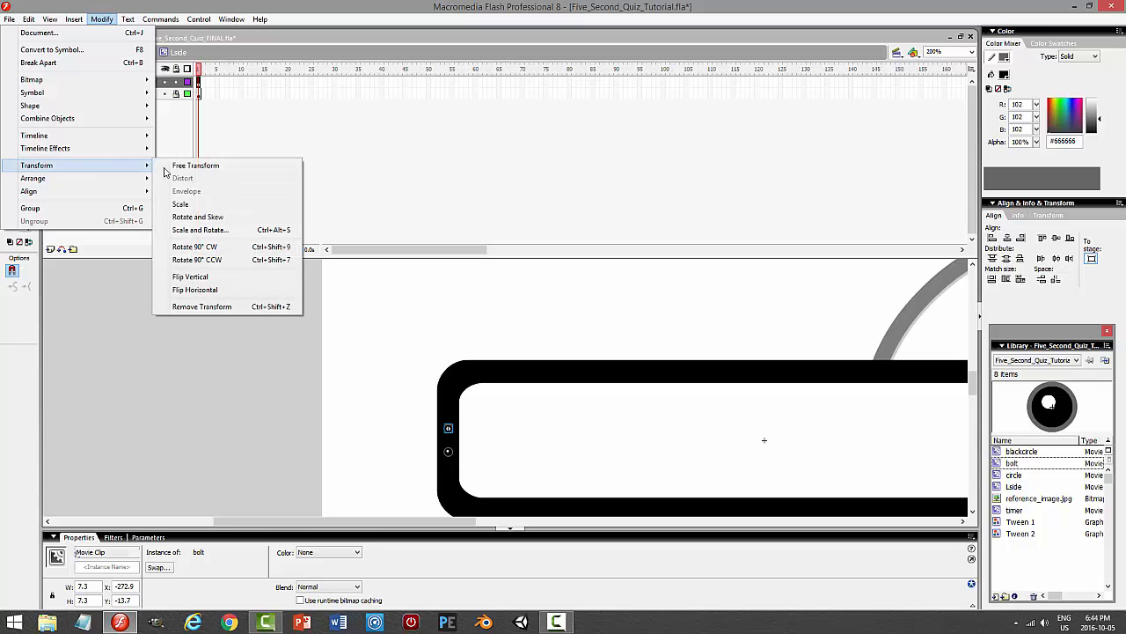
click(201, 230)
text(75)
click(621, 296)
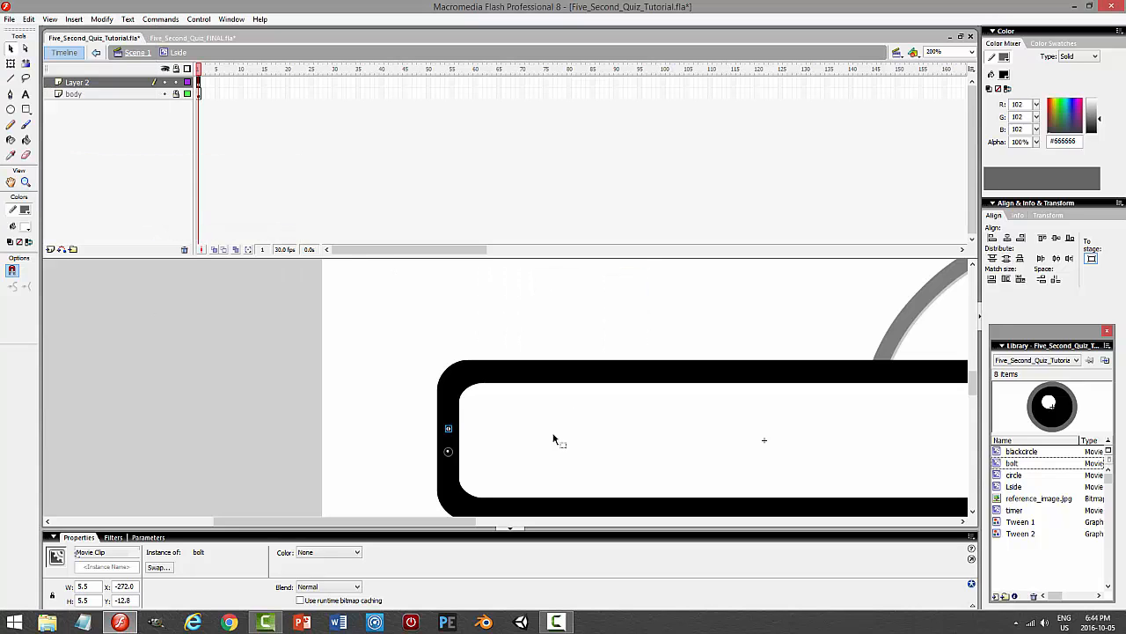
- Scale the lower bolt on the left border by the same 75% with Scale and Rotate
key(ctrl+z)
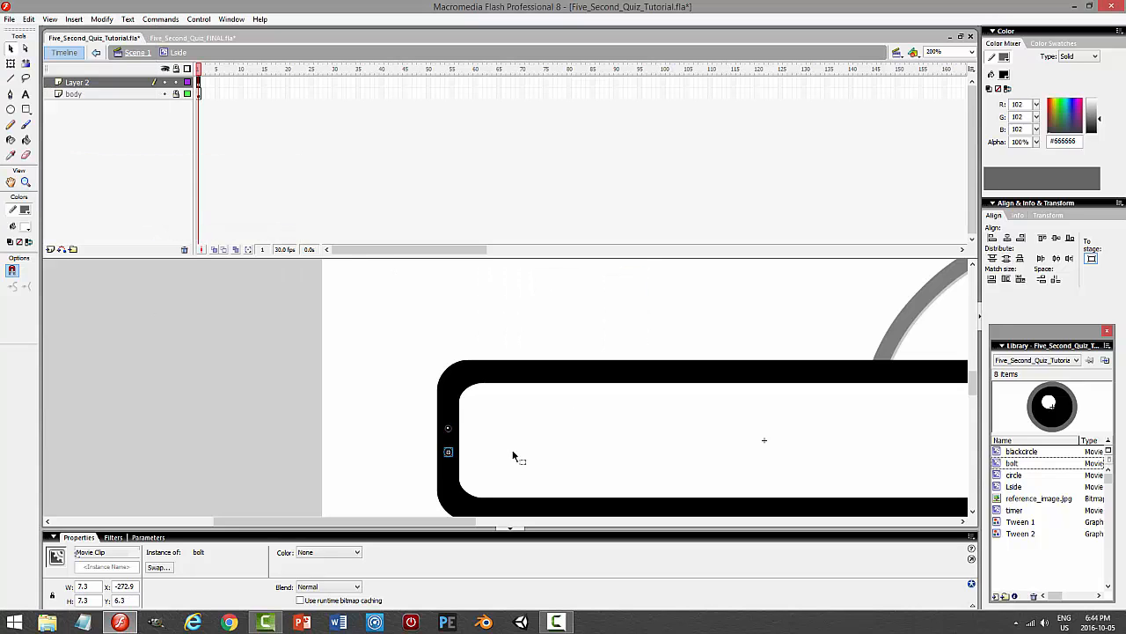
click(101, 18)
mouse_move(88, 165)
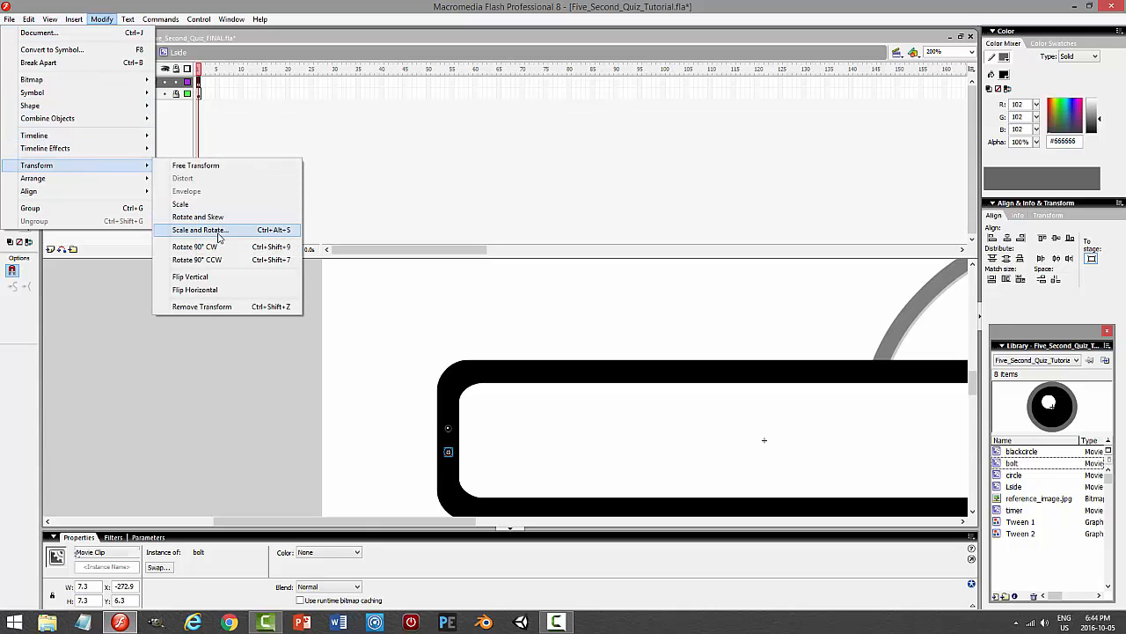
click(201, 230)
click(621, 295)
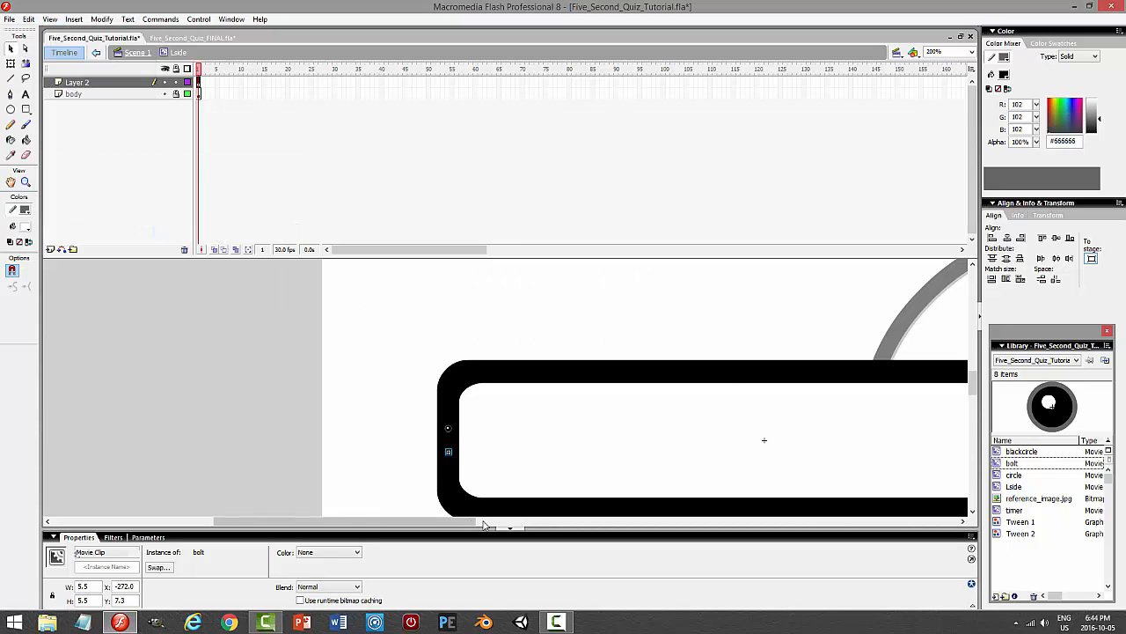
- Check the mirrored bolts on the right panel, return to Scene 1 and preview the movie
drag(483, 524, 792, 525)
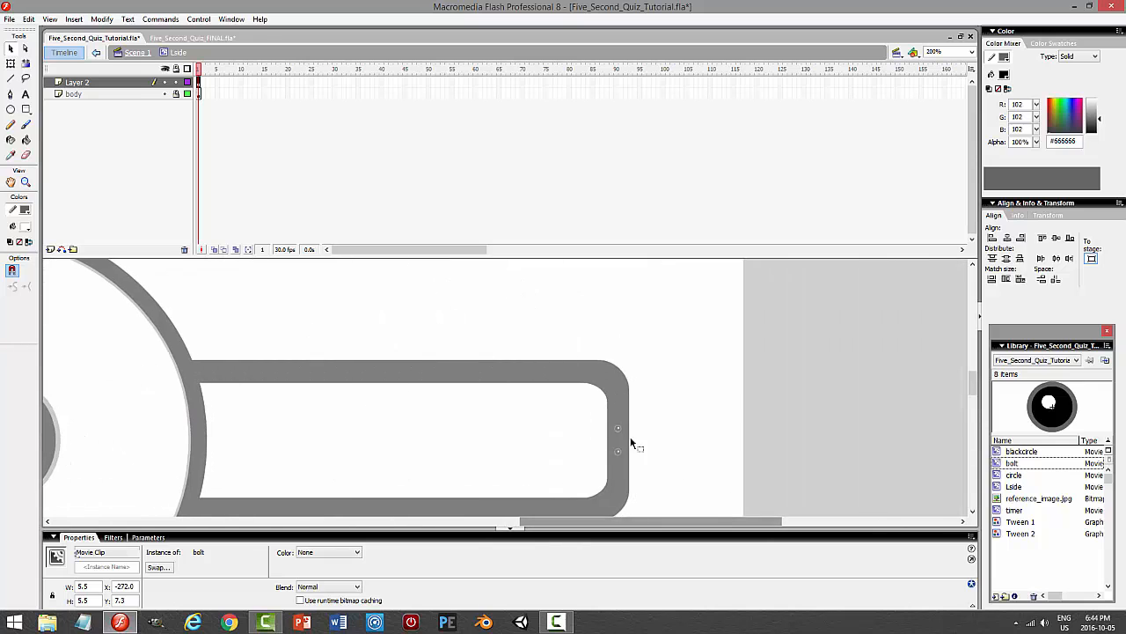
click(137, 53)
drag(652, 519, 487, 526)
key(ctrl+Return)
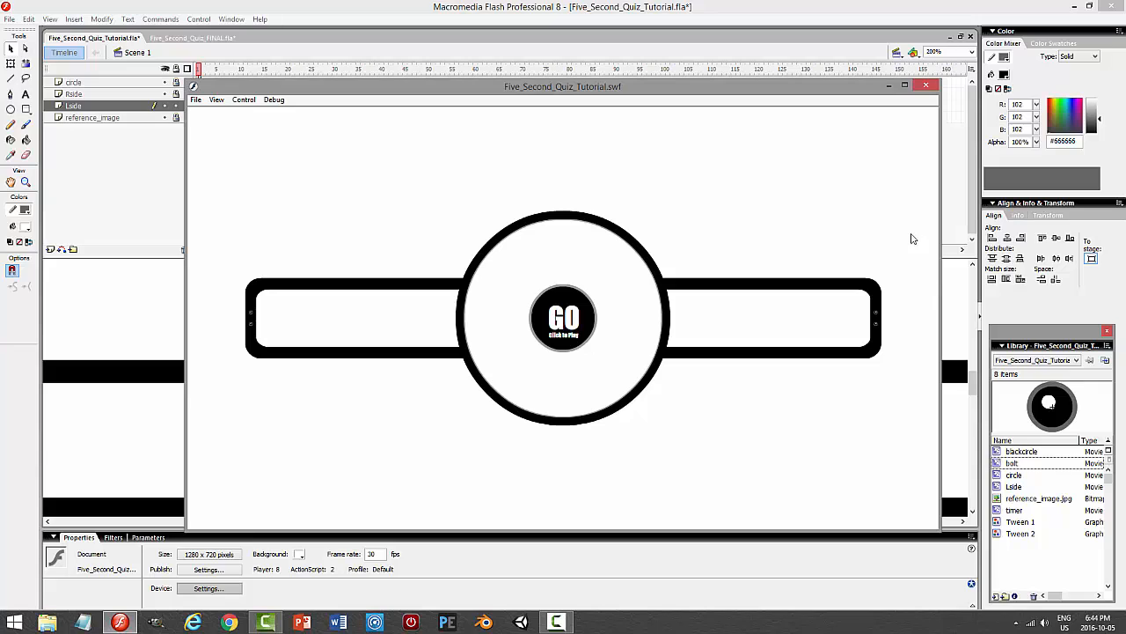
click(929, 88)
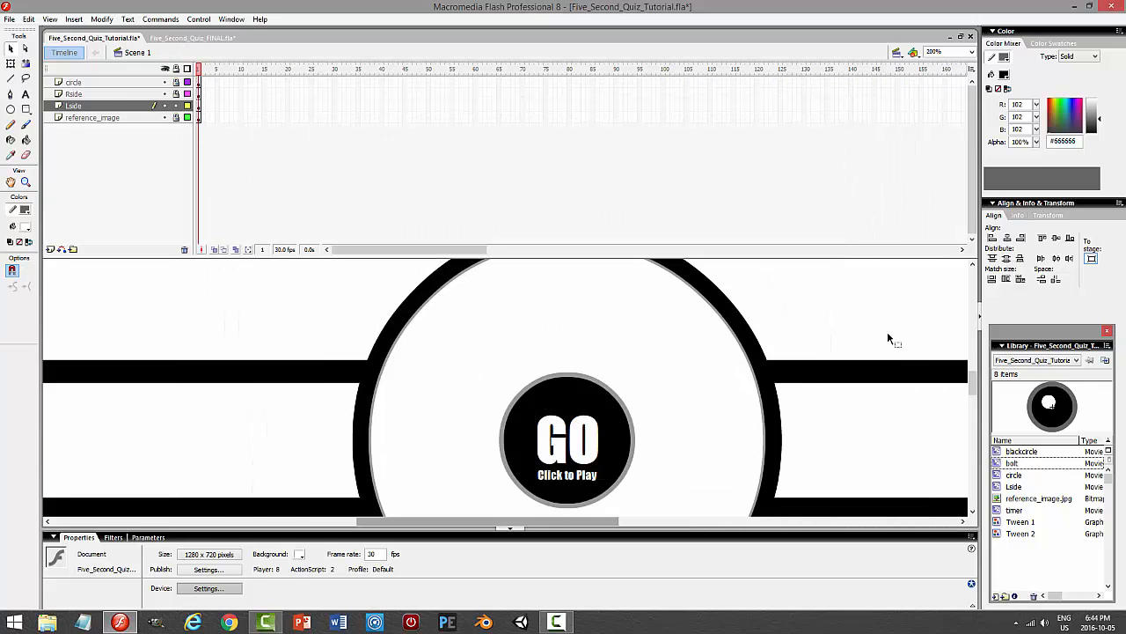
- Open the left side panel symbol for editing and rename Layer 2 to bolts
drag(974, 380, 982, 322)
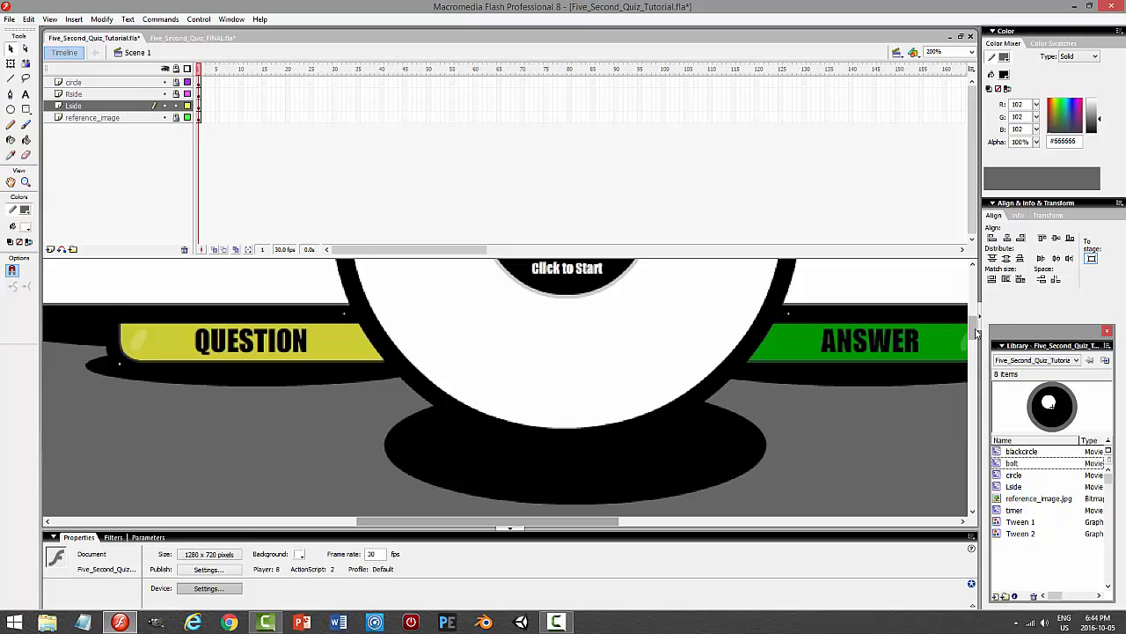
drag(974, 329, 950, 392)
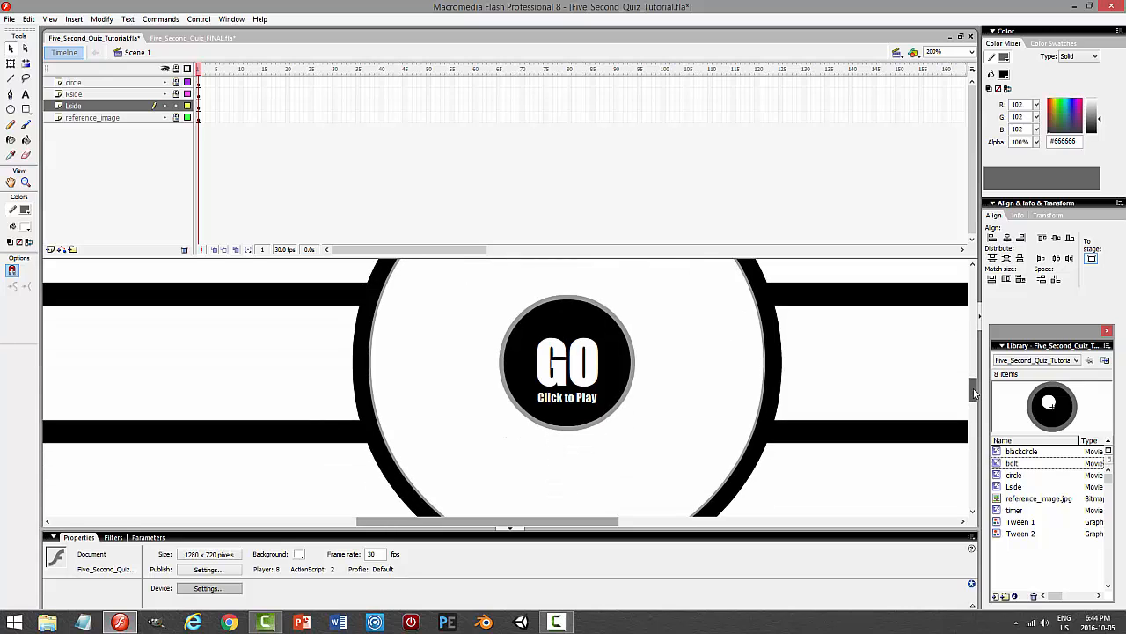
drag(465, 520, 401, 521)
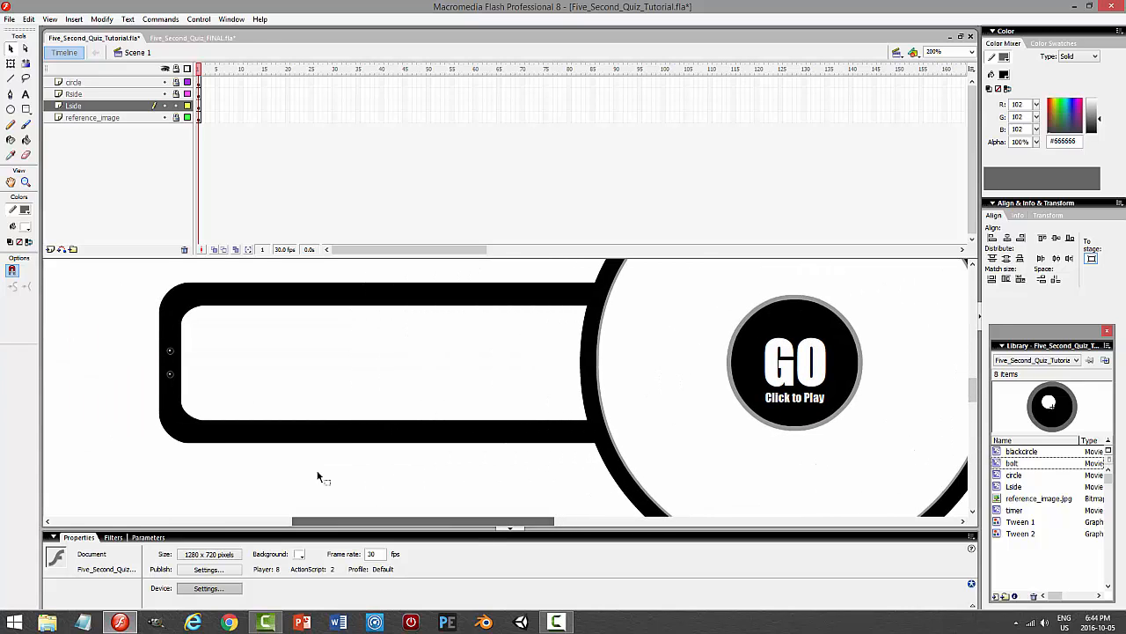
click(173, 333)
double_click(173, 333)
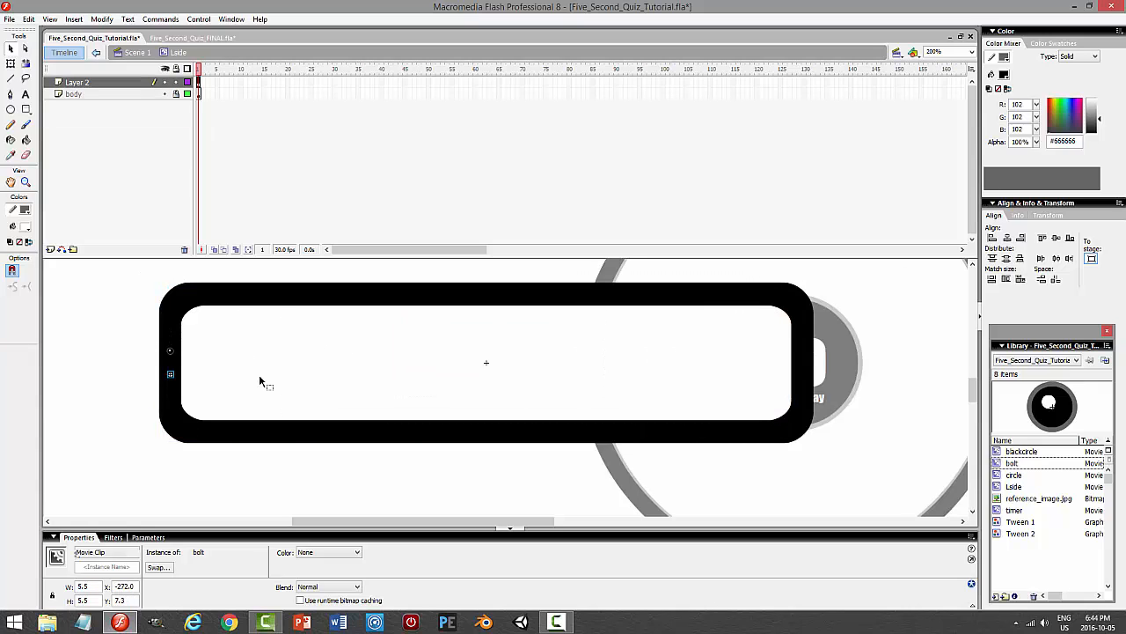
click(106, 82)
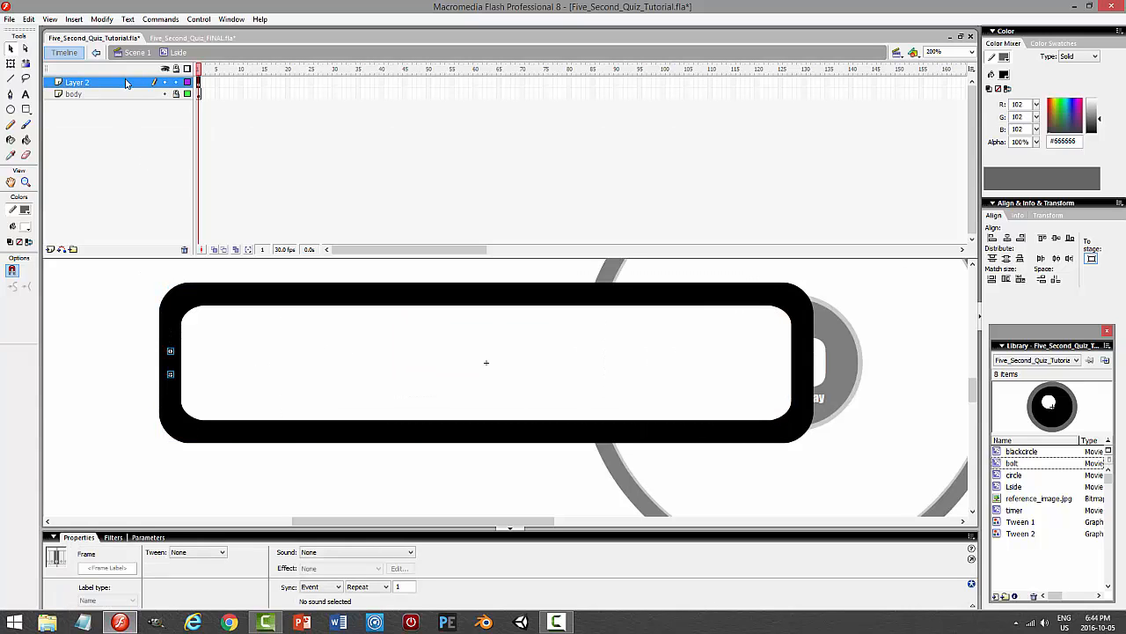
double_click(78, 82)
text(bolts)
key(Return)
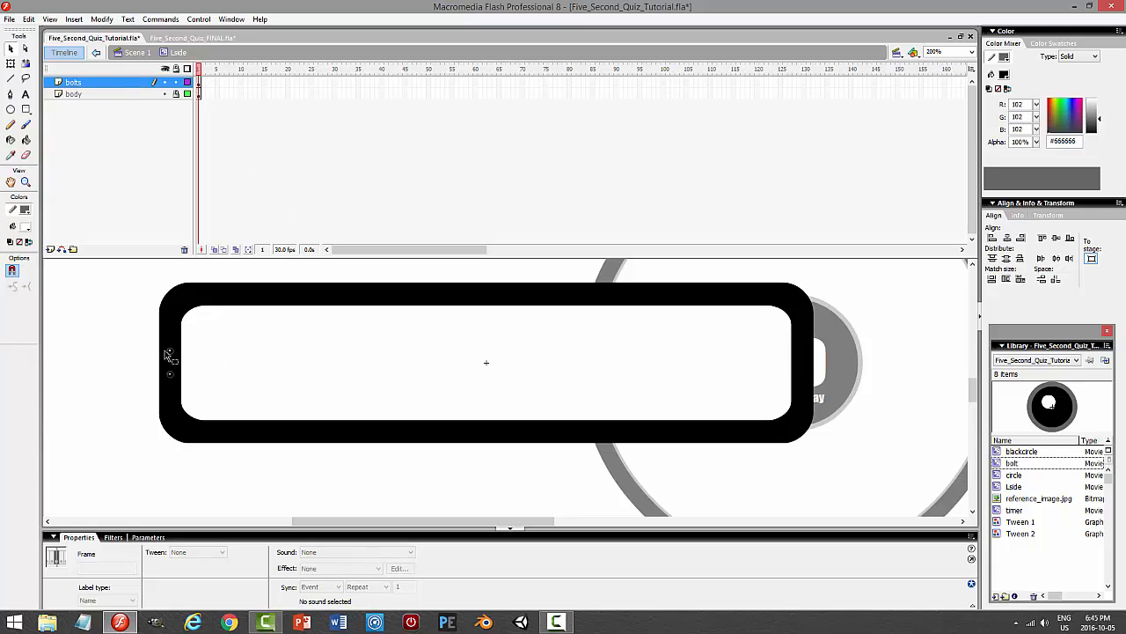
- Duplicate the upper bolt onto the frame's top and bottom borders near the central circle, at about X 71
click(171, 352)
drag(173, 357, 476, 355)
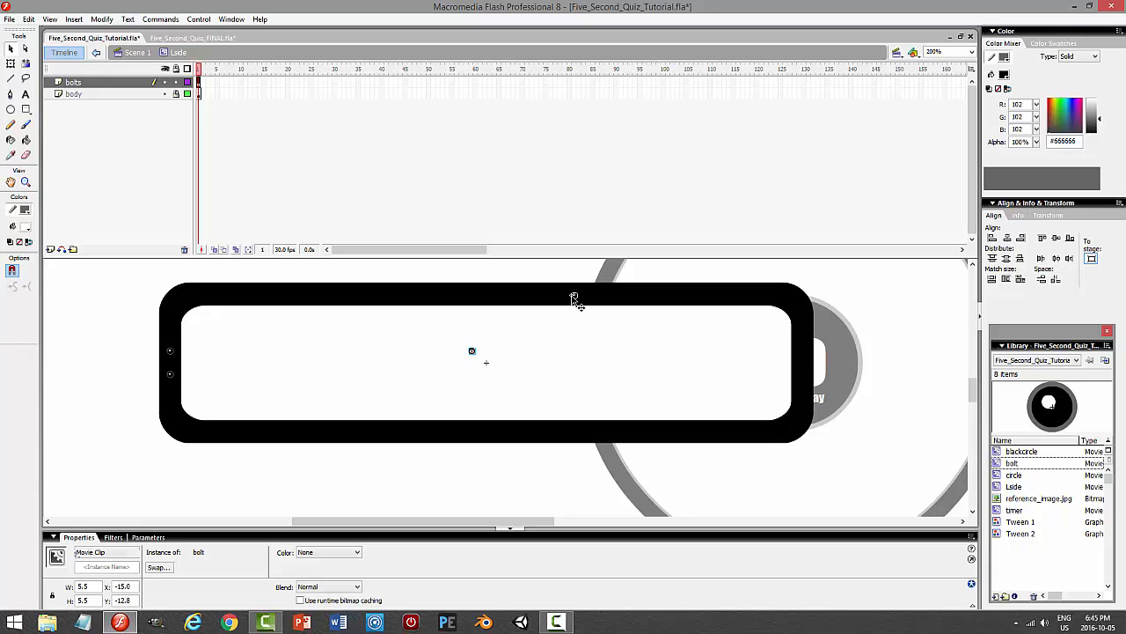
drag(572, 296, 579, 438)
click(583, 457)
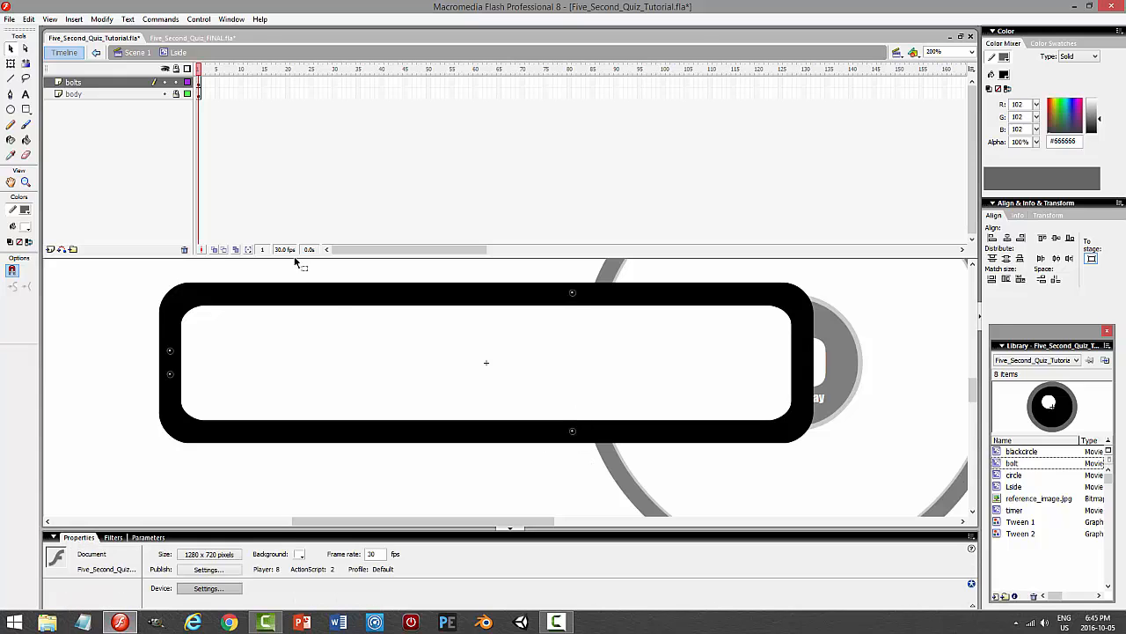
- Return to Scene 1 and preview the movie with the added top and bottom border bolts
click(137, 53)
click(788, 282)
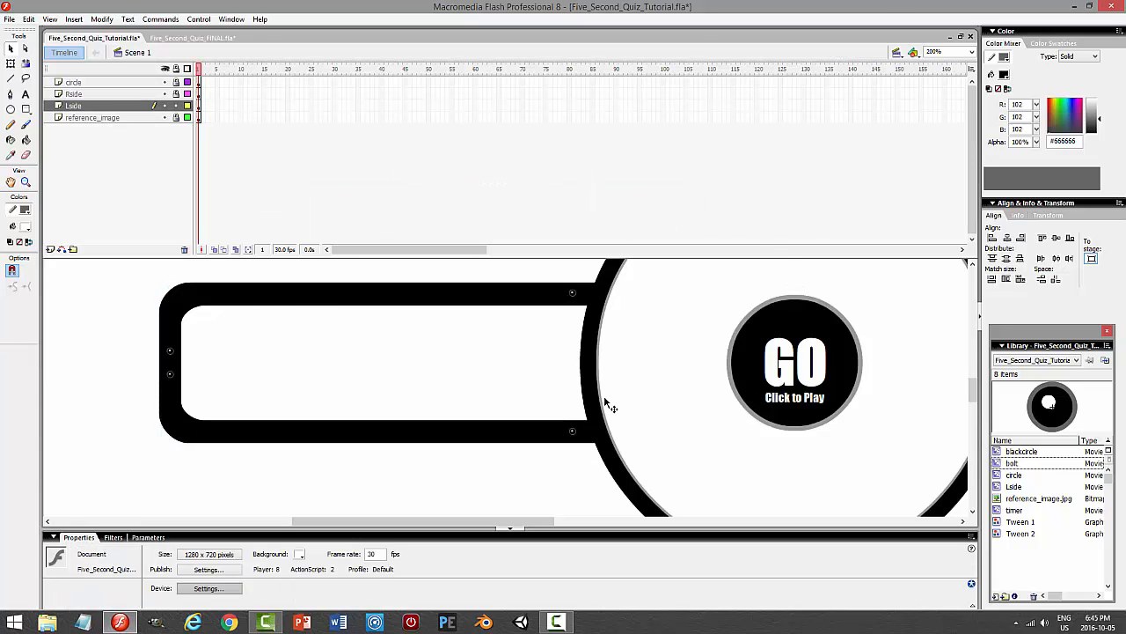
key(ctrl+Return)
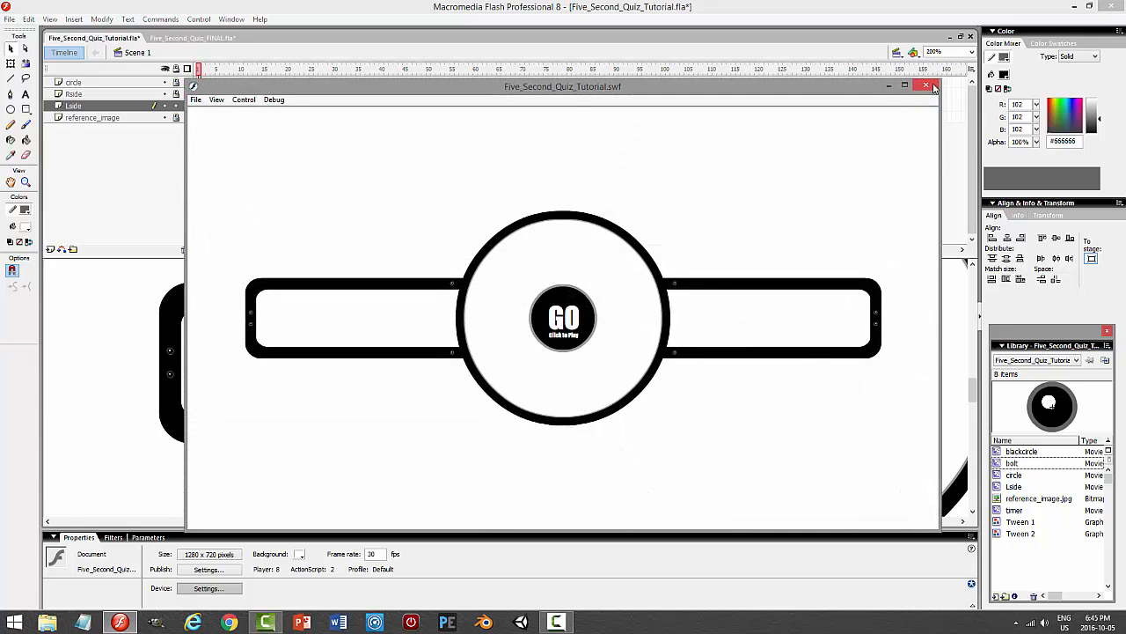
click(933, 86)
- In the left side panel symbol, move the top and bottom border bolts together closer to the central circle and preview the movie
click(573, 297)
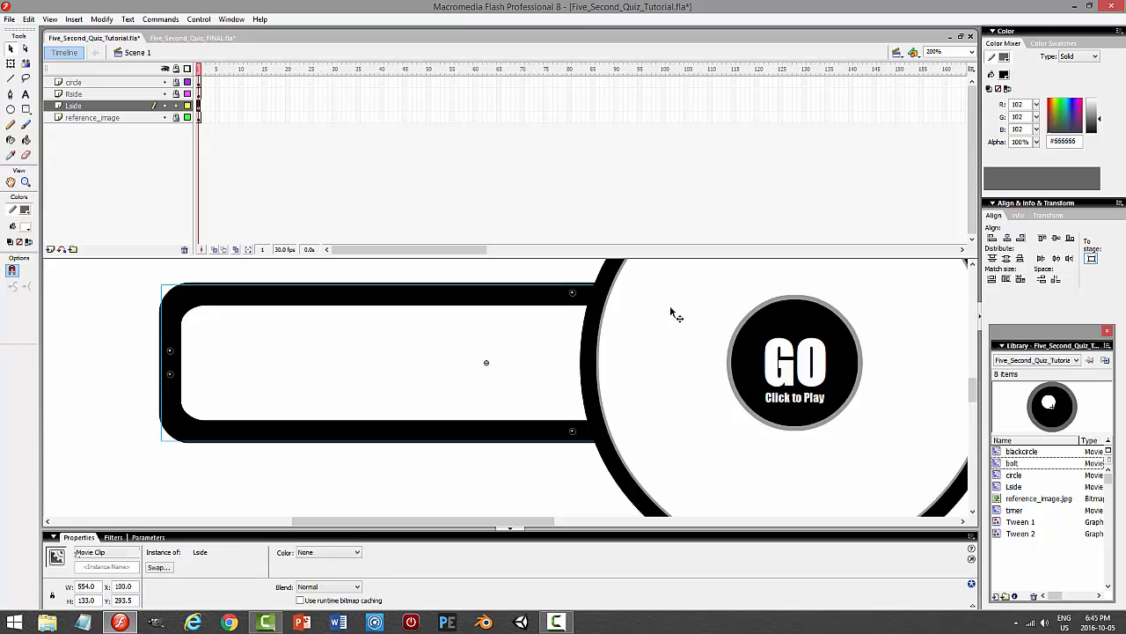
double_click(574, 297)
click(573, 297)
shift+click(574, 431)
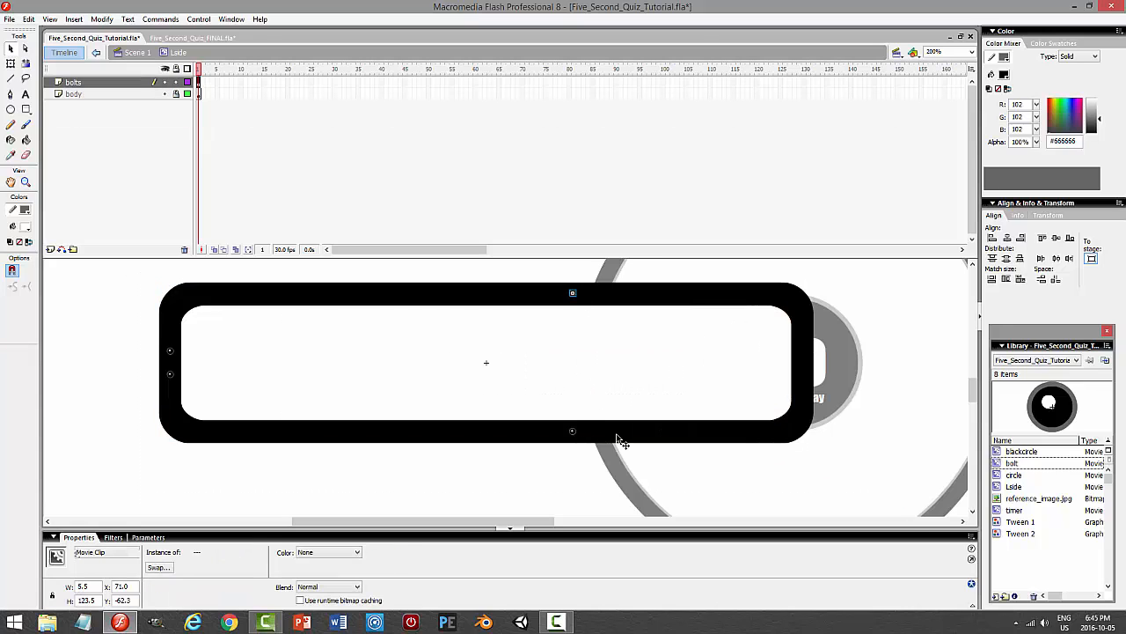
key(ctrl+Return)
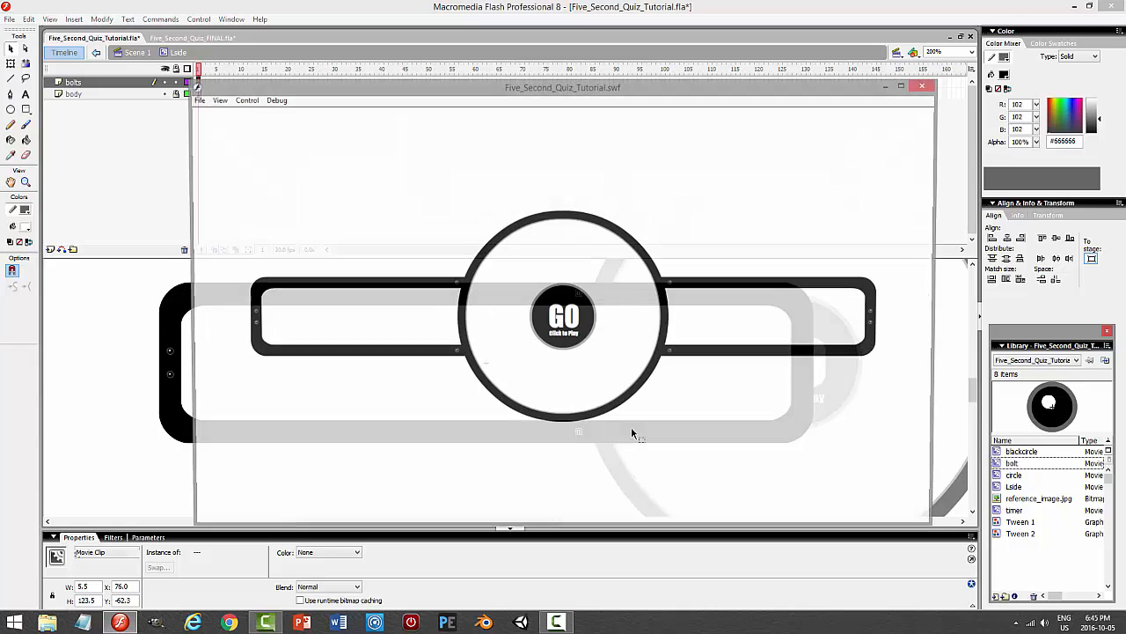
click(926, 86)
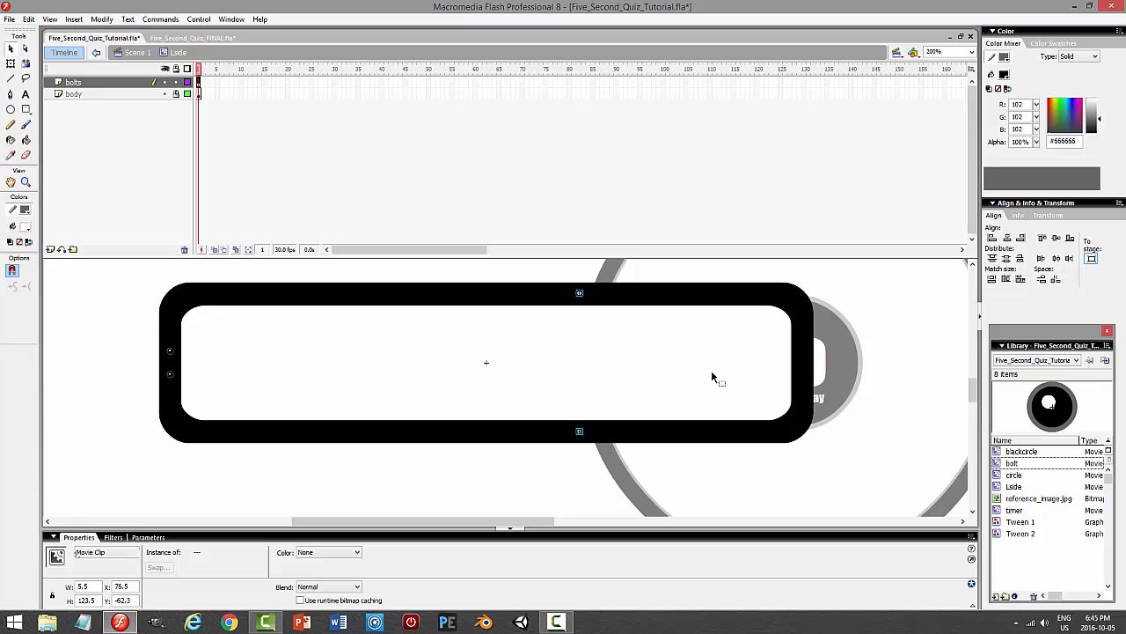
- Nudge the selected border bolts further toward the circle, to about X 79, and check them in a movie preview
key(Right)
key(Right)
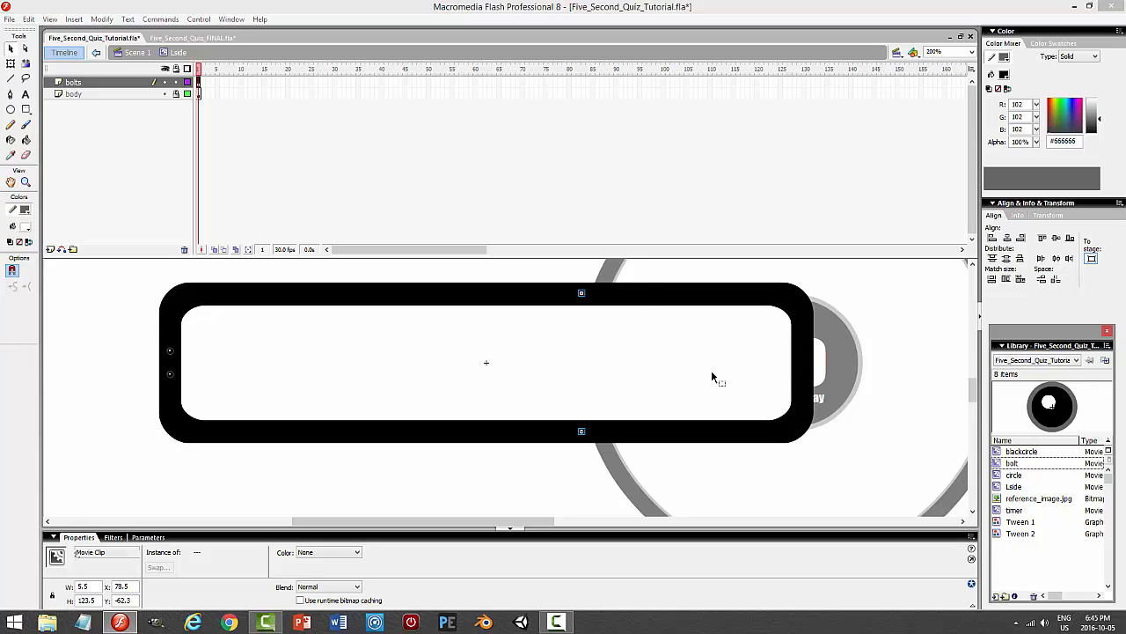
key(ctrl+Return)
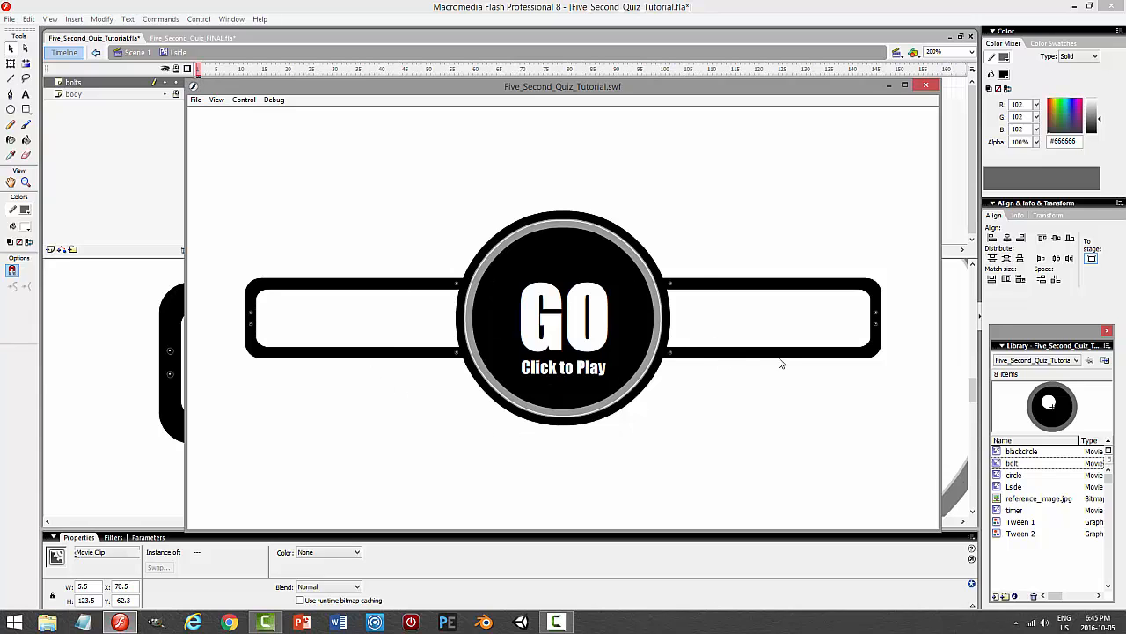
click(928, 88)
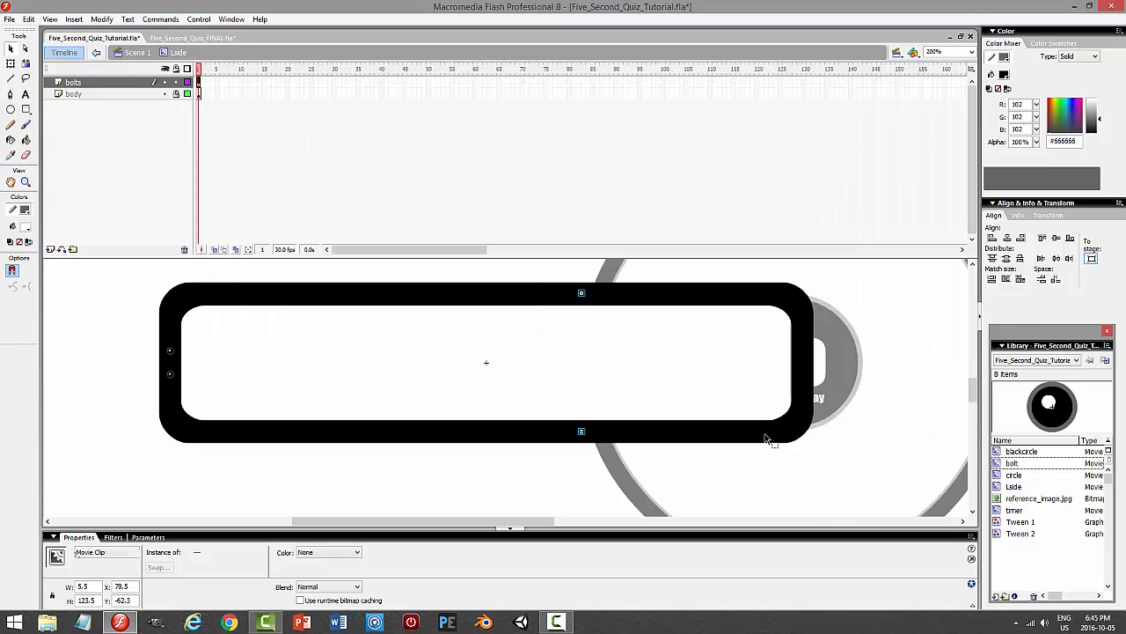
- Lock the bolts layer, return to Scene 1 and save the file
click(179, 85)
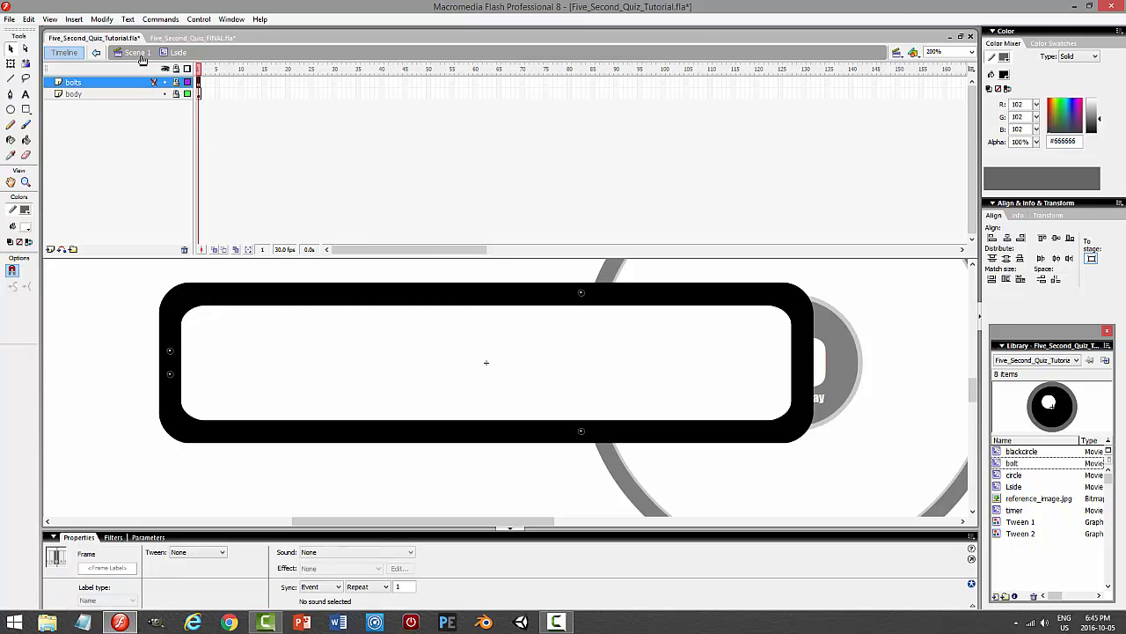
double_click(420, 377)
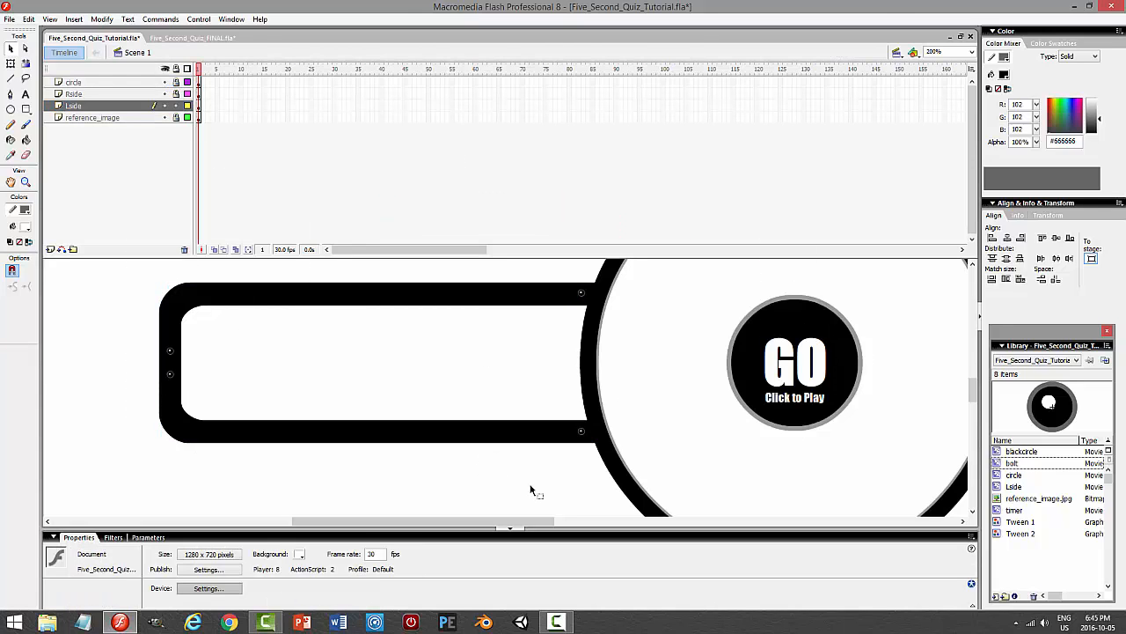
key(ctrl+s)
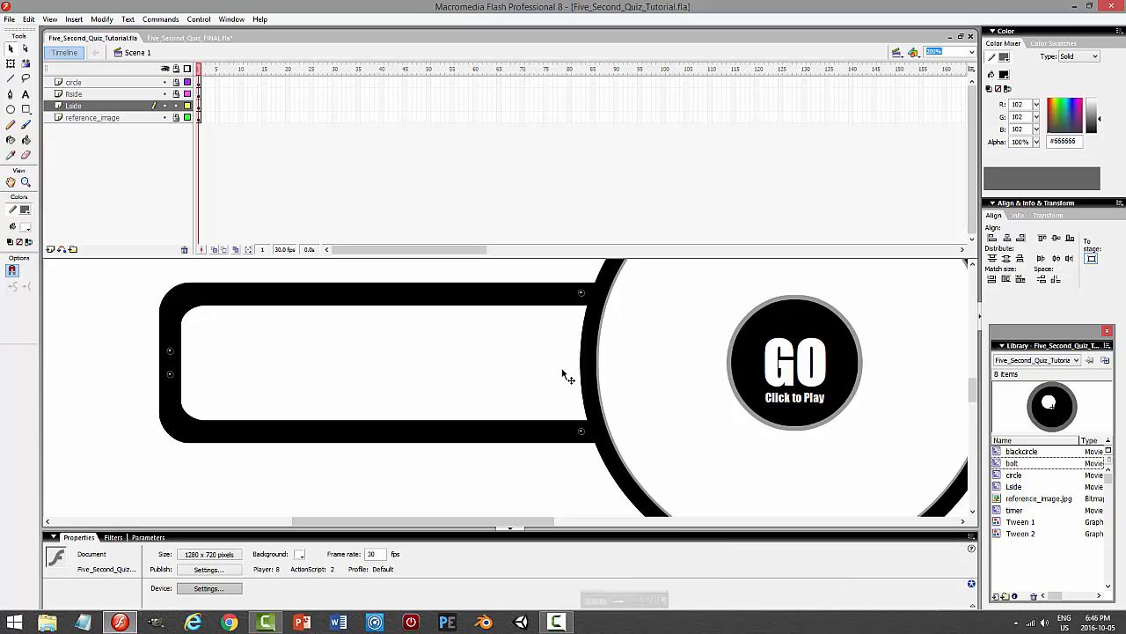
- In the left panel symbol's unlocked body layer, set the frame's inner outline to a stroke height of 2 in gray #666666
double_click(294, 304)
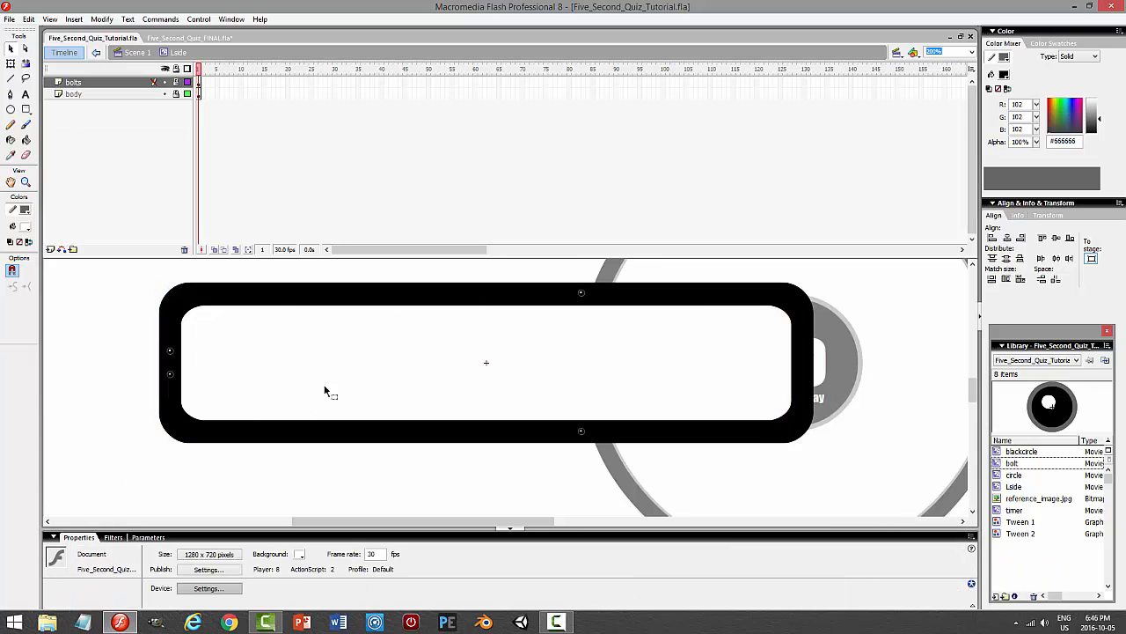
key(ctrl+a)
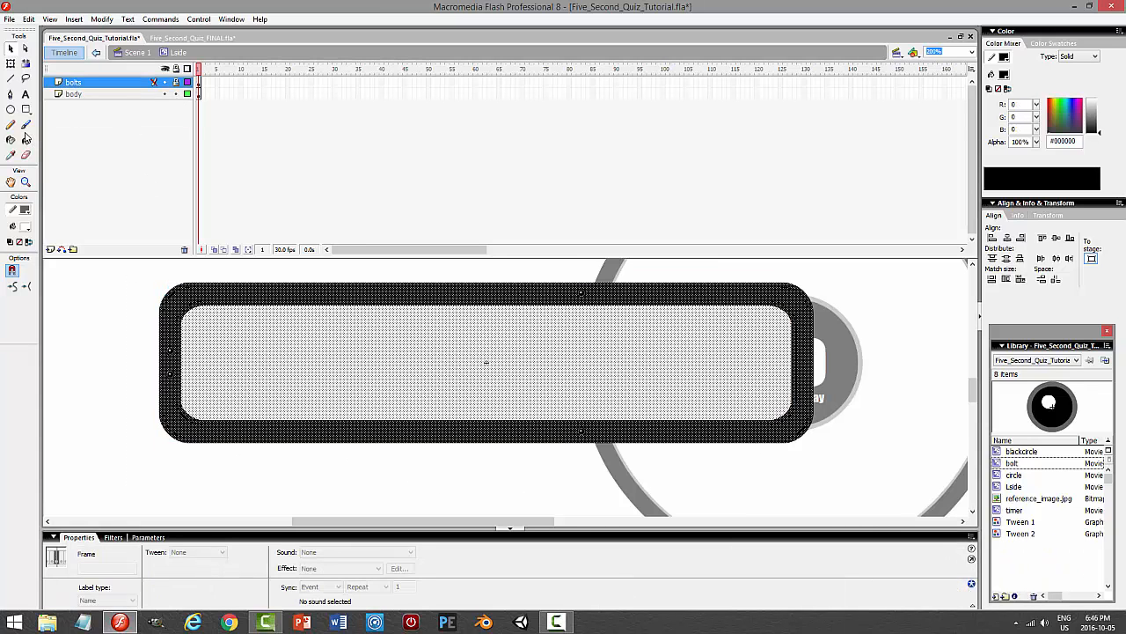
key(Escape)
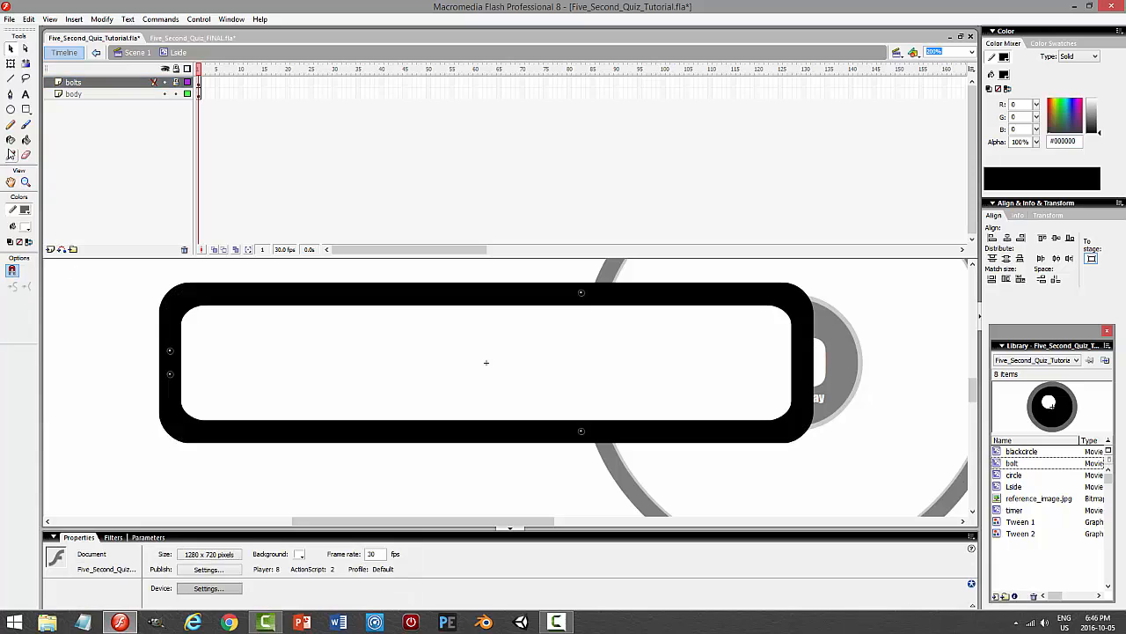
click(203, 309)
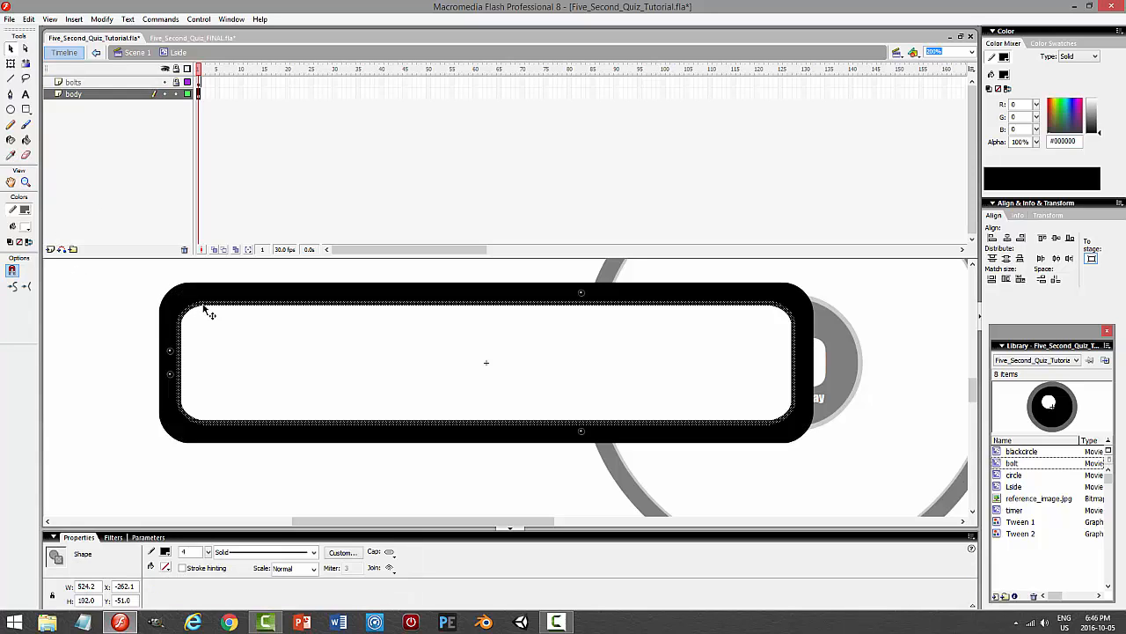
click(185, 553)
click(164, 552)
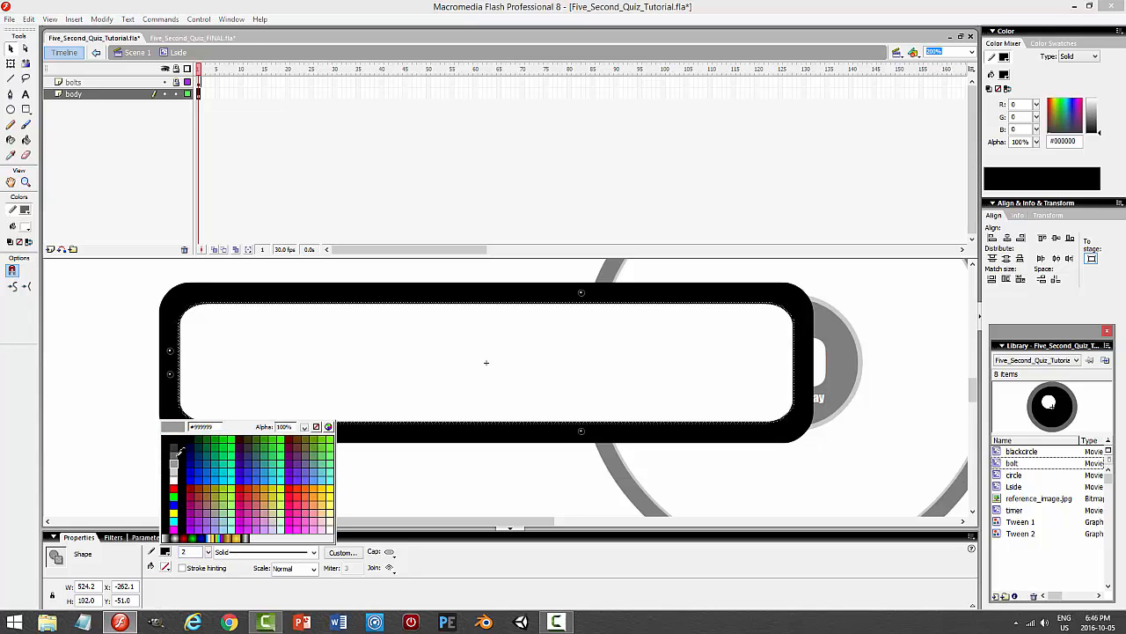
click(179, 447)
click(145, 493)
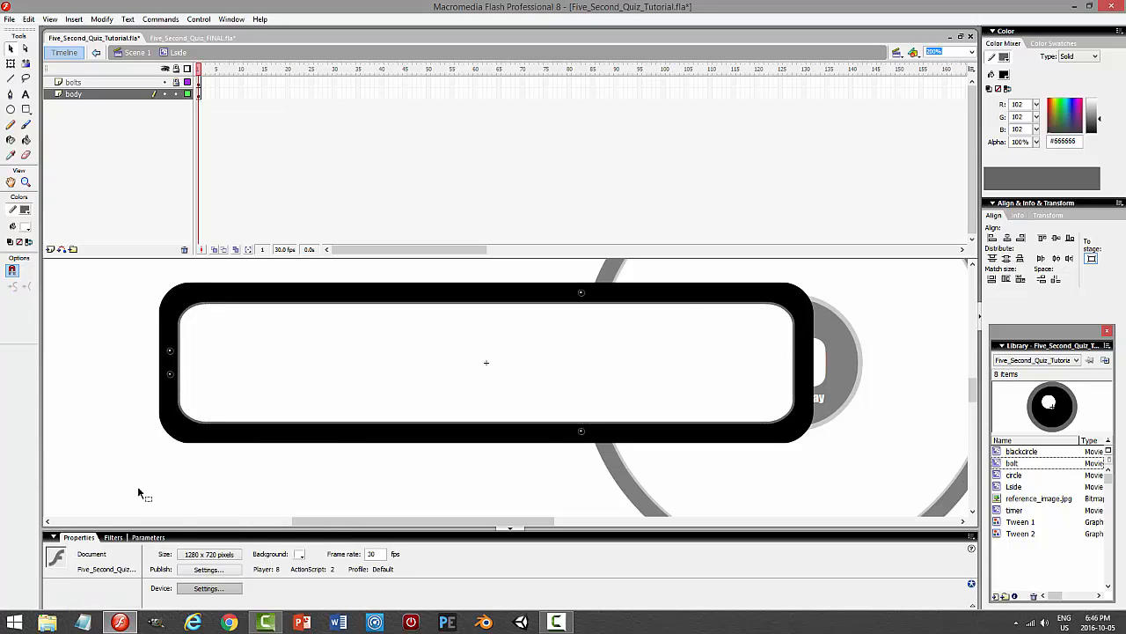
- Preview the movie with the gray inner outline and return to Scene 1
key(ctrl+Return)
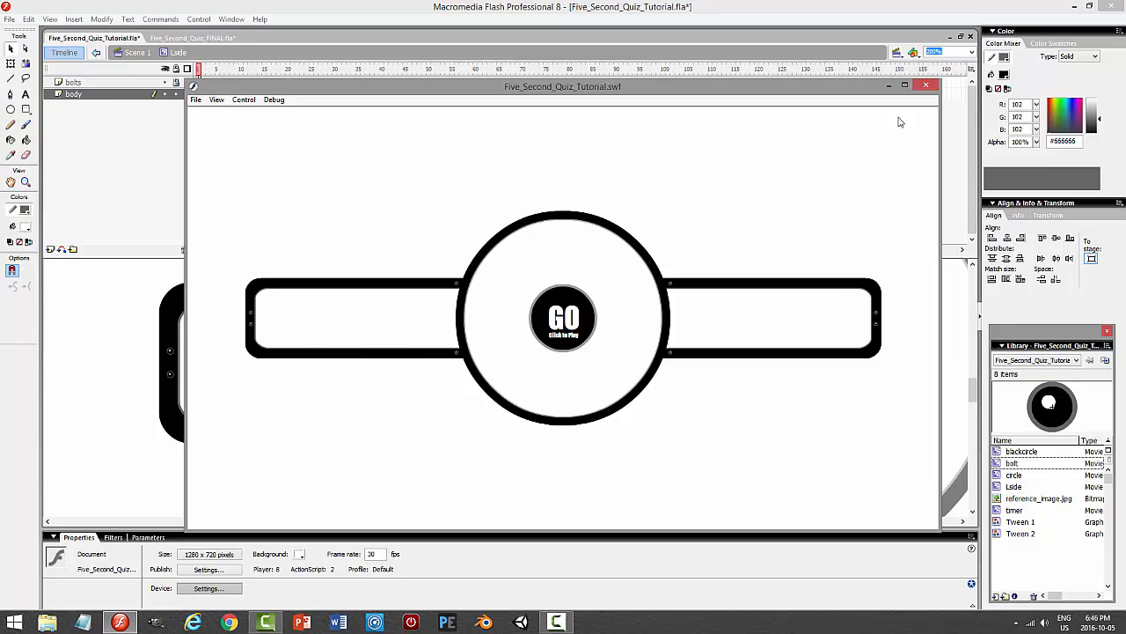
click(925, 87)
click(134, 53)
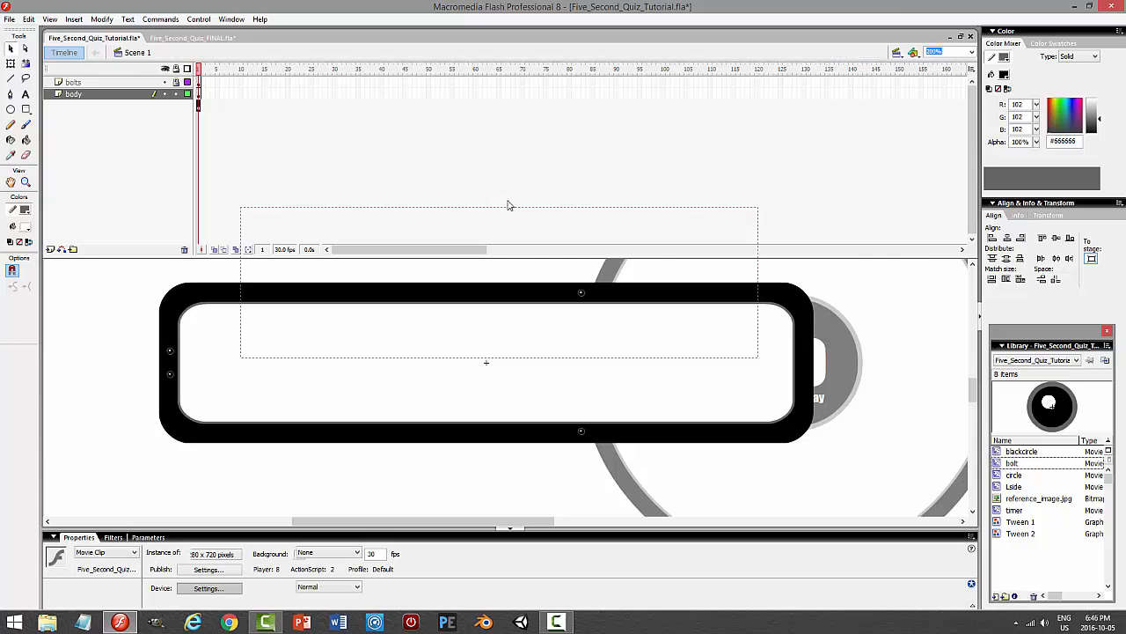
- Examine the 5-SECOND QUIZ tab in the reference image and the Scene 1 layer order in Five_Second_Quiz_FINAL.fla, then return to the tutorial file
drag(973, 387, 974, 308)
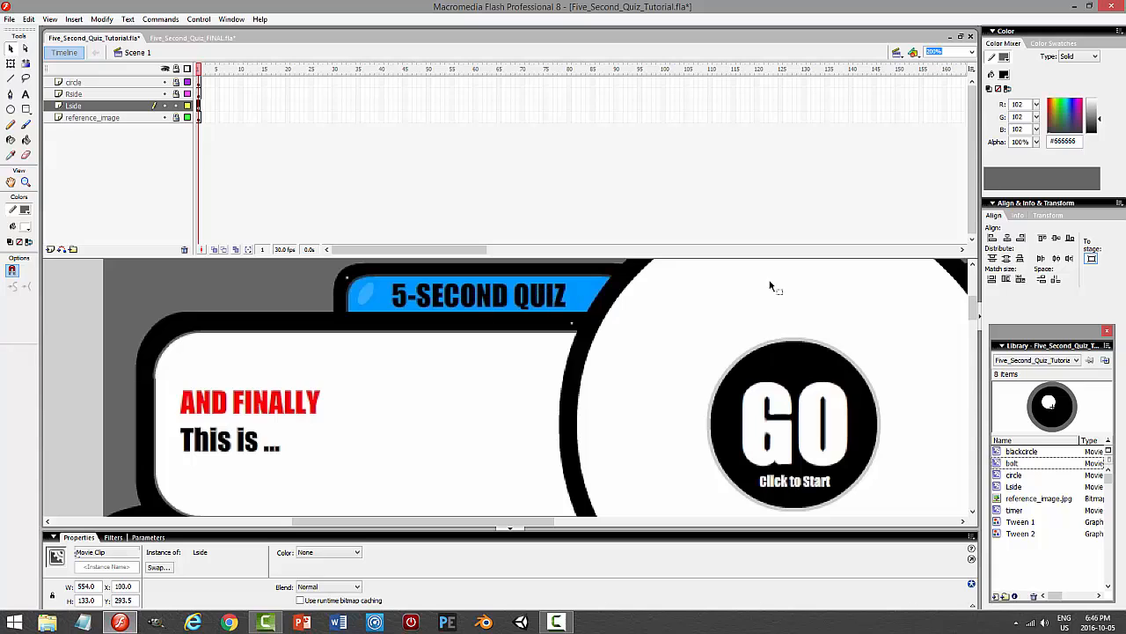
scroll(976, 319, down, 1)
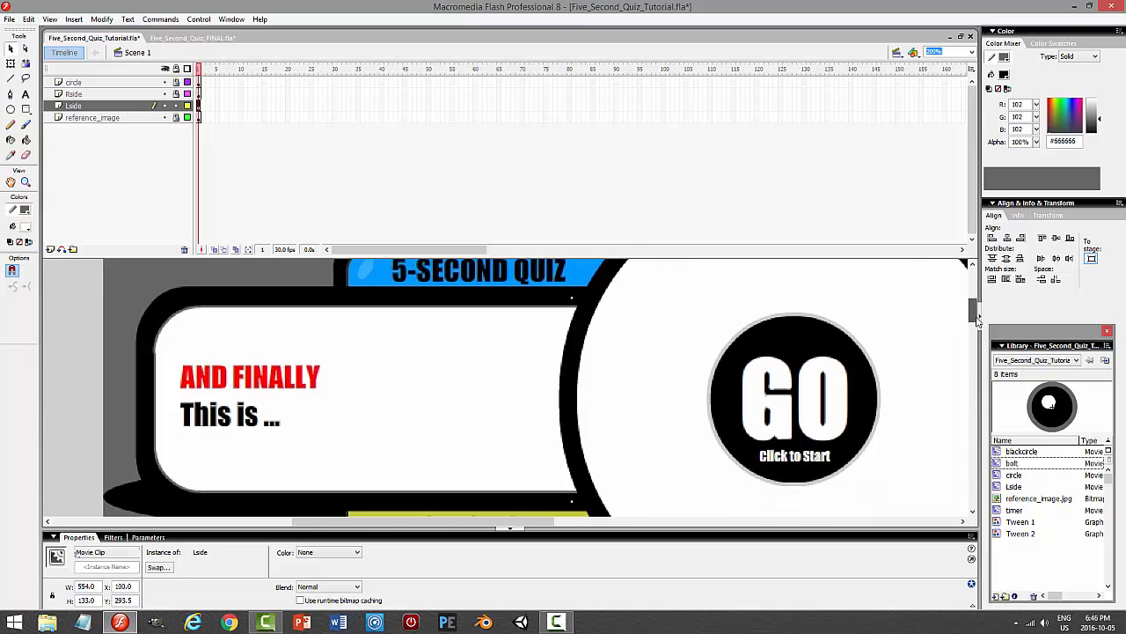
scroll(977, 319, up, 2)
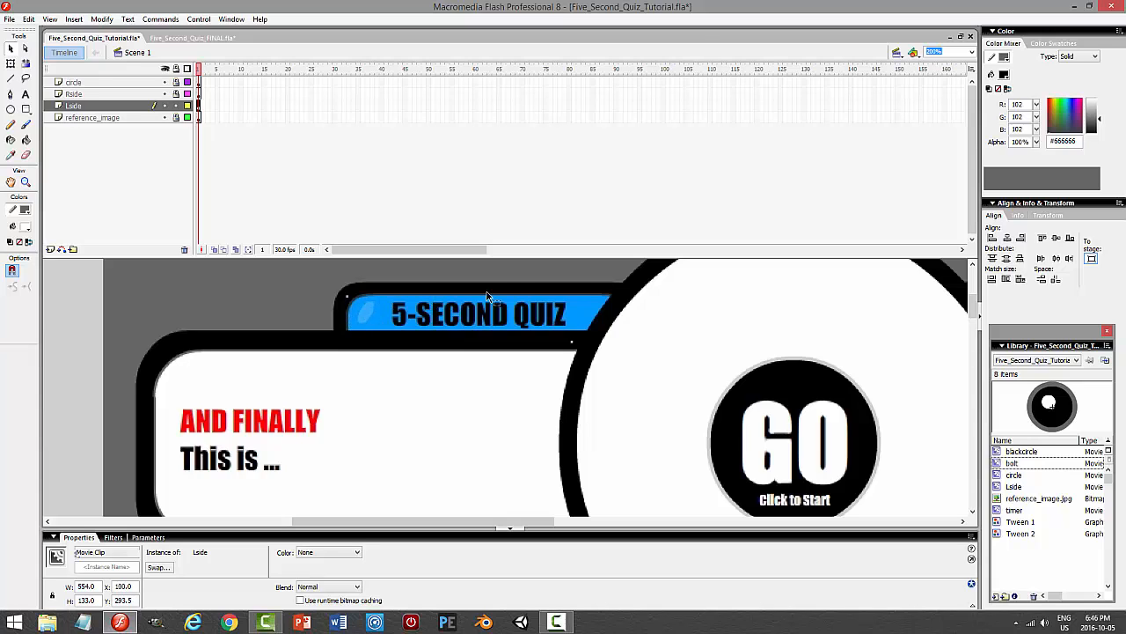
drag(975, 314, 965, 388)
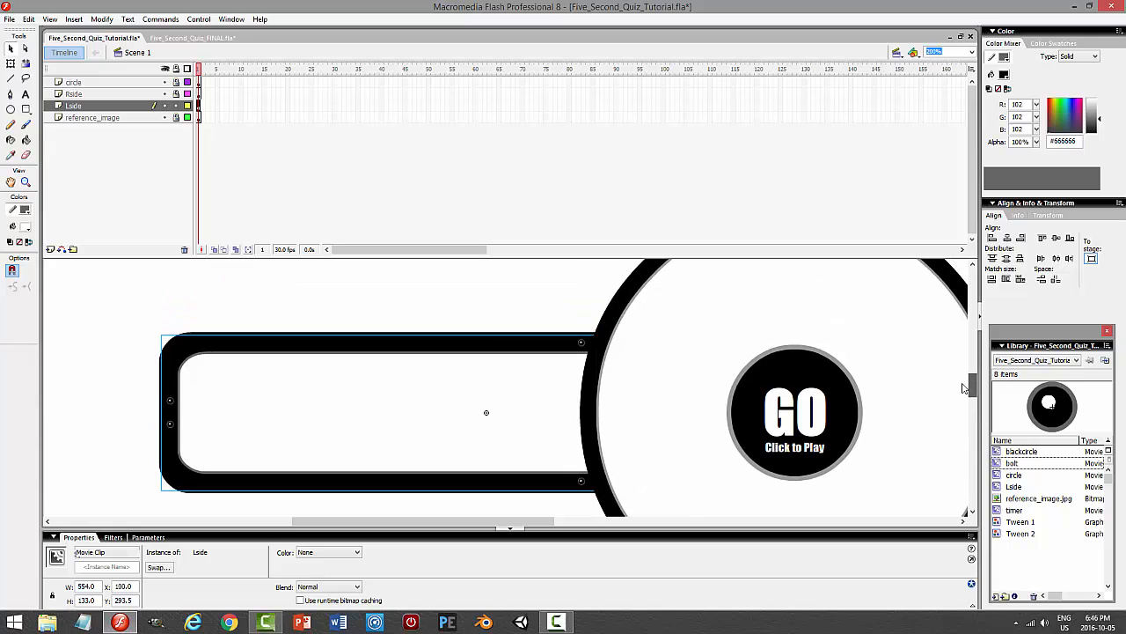
click(191, 38)
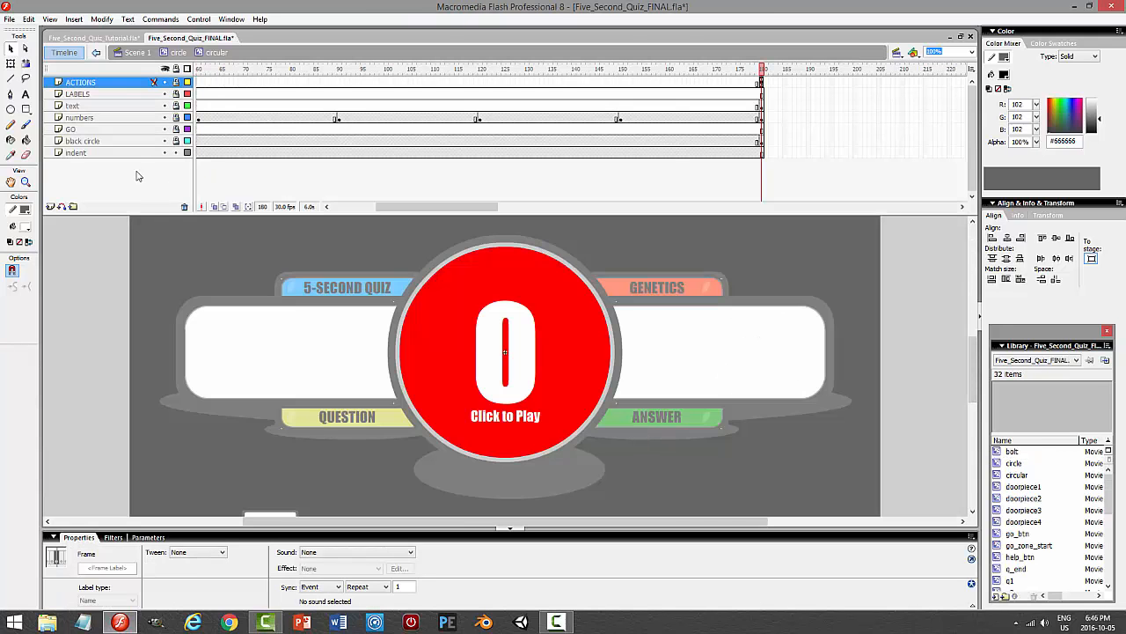
click(137, 52)
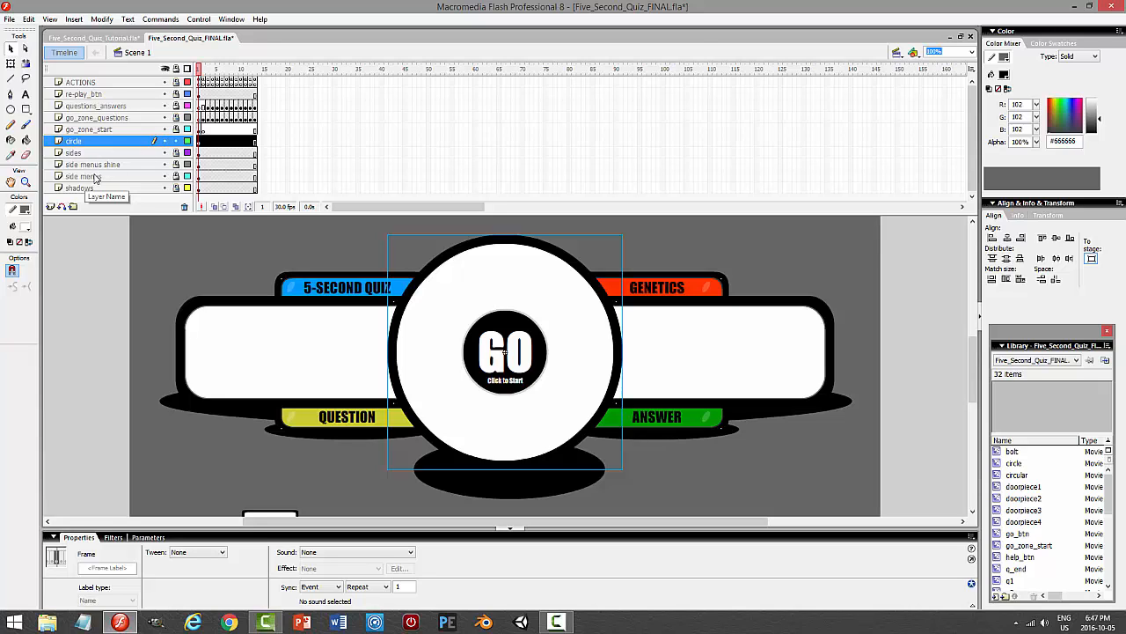
click(110, 38)
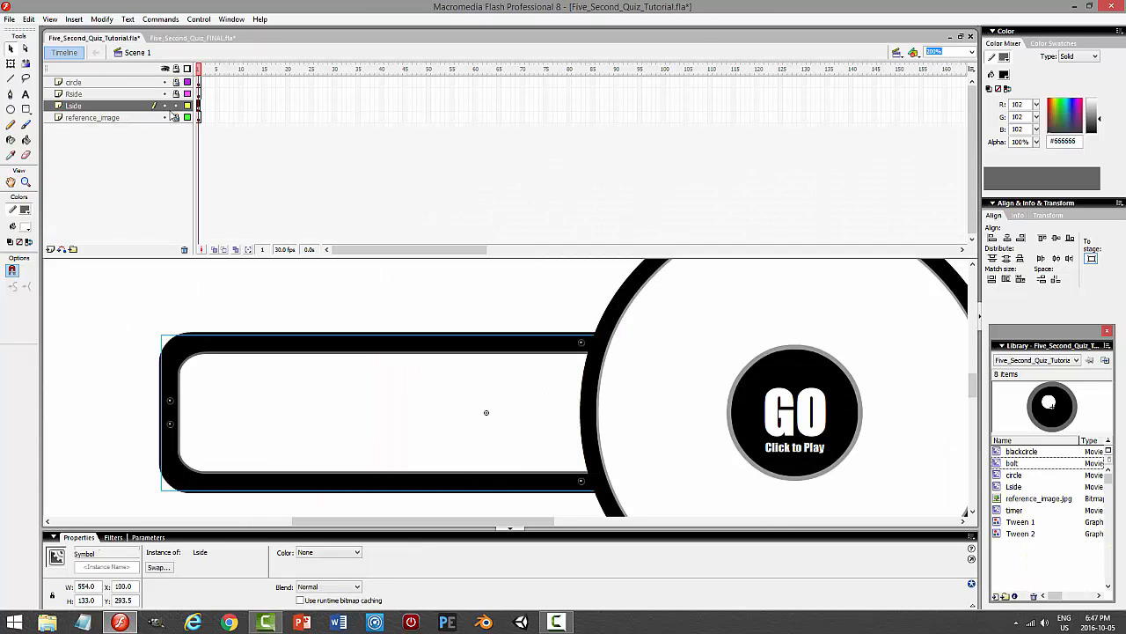
- Lock the Lside layer and add a new layer directly above Rside
click(176, 106)
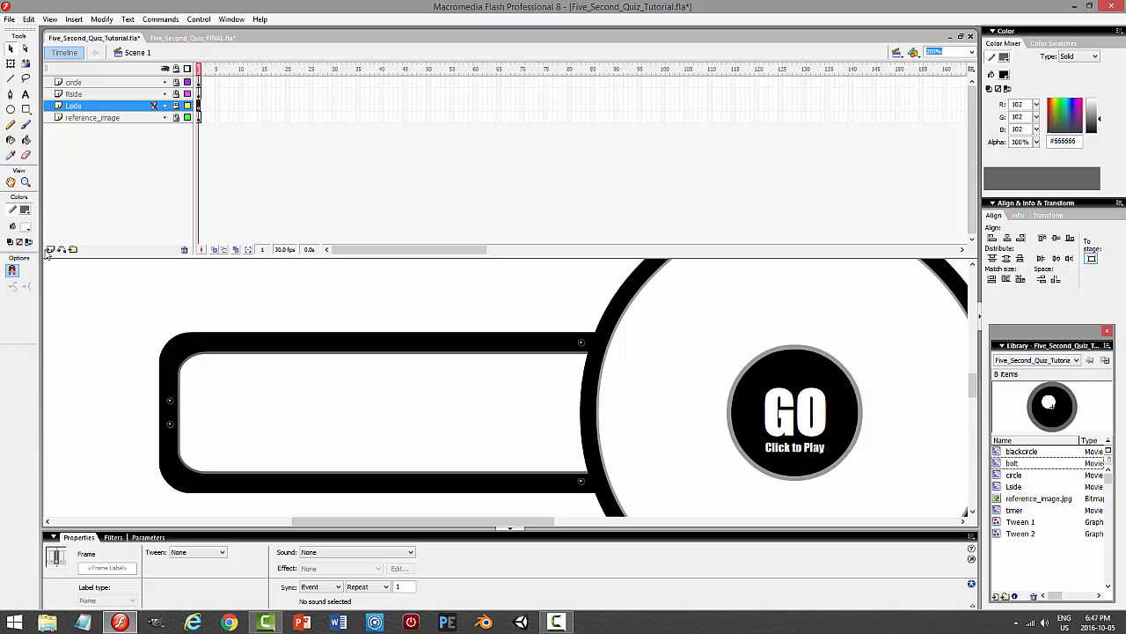
click(77, 95)
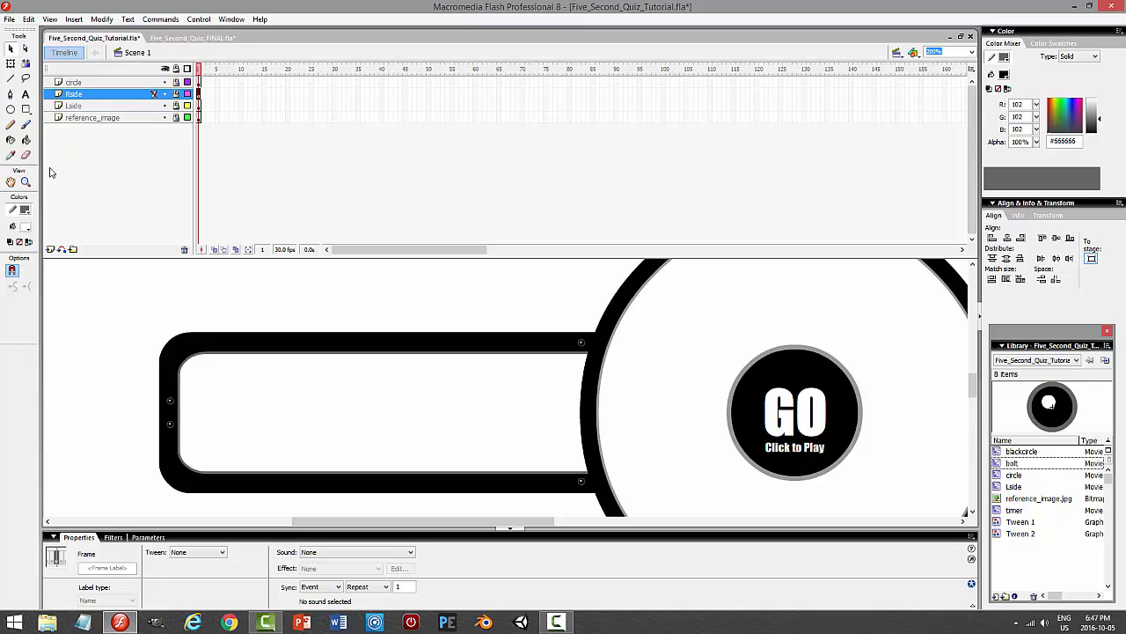
click(50, 249)
- Draw a white rounded rectangle about 255 by 88 px over the left panel's top border, with 25-point corners and a black stroke of 4
click(24, 227)
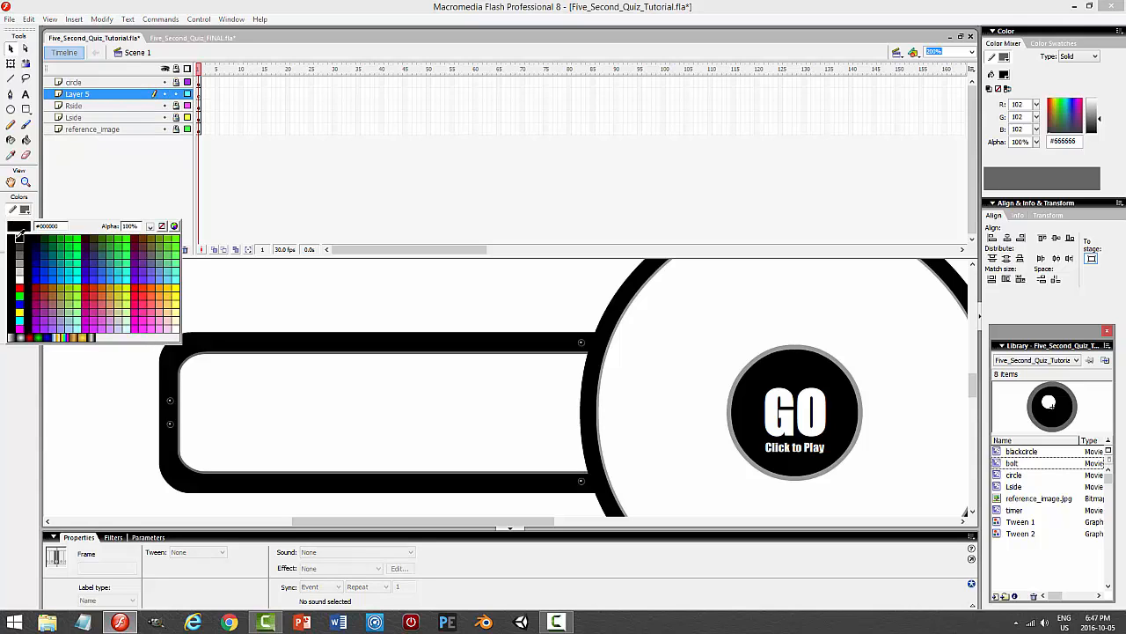
click(19, 235)
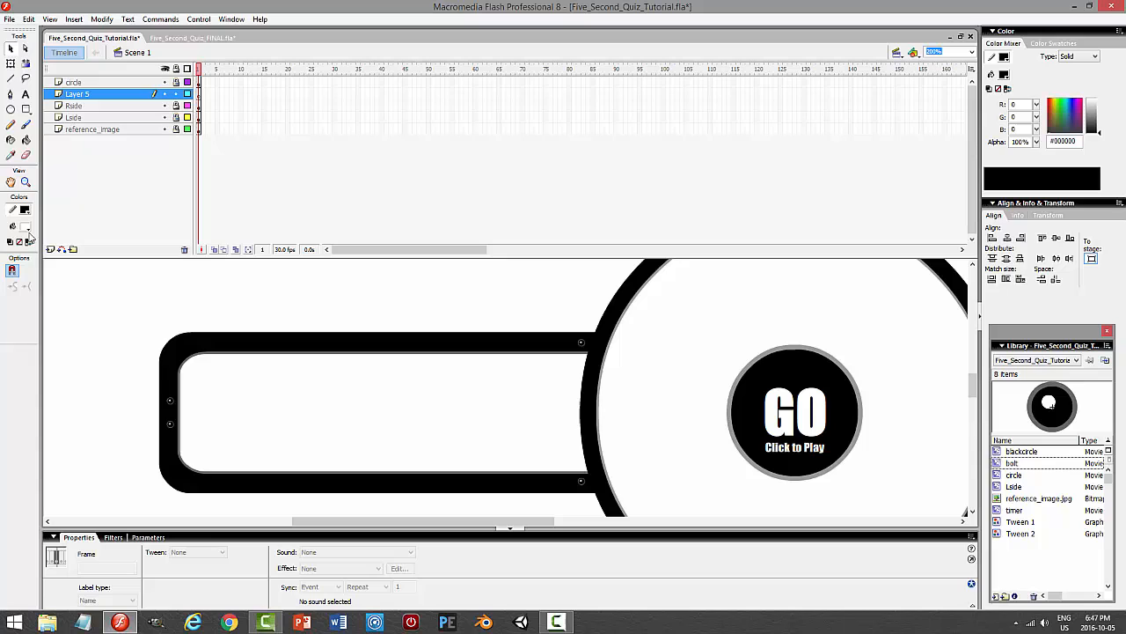
click(27, 109)
click(10, 285)
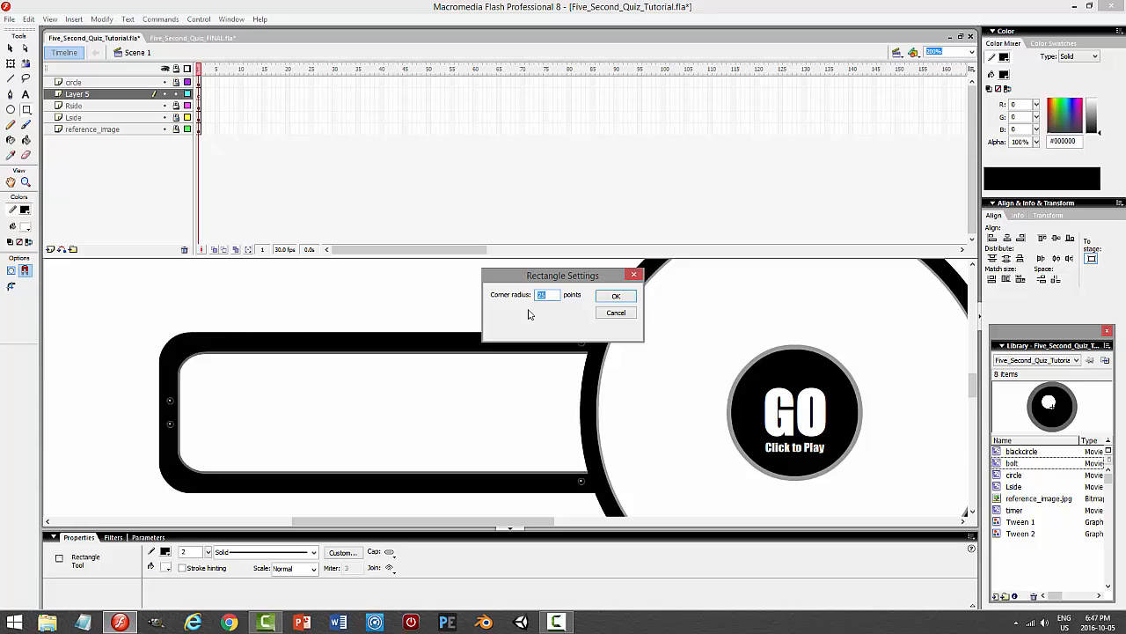
click(625, 296)
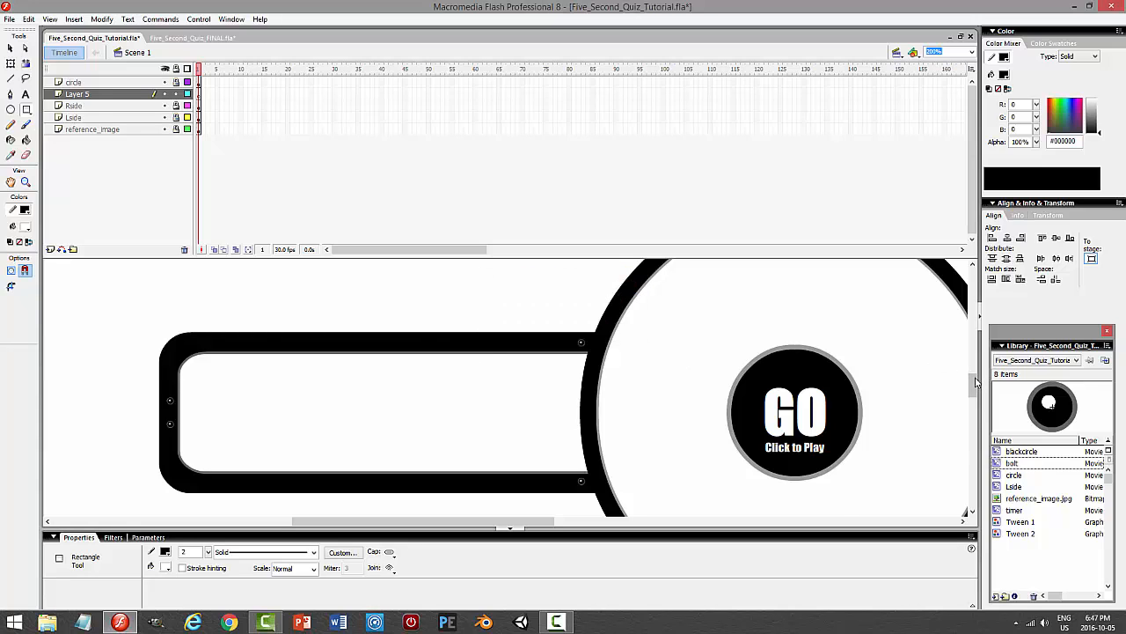
scroll(692, 364, up, 3)
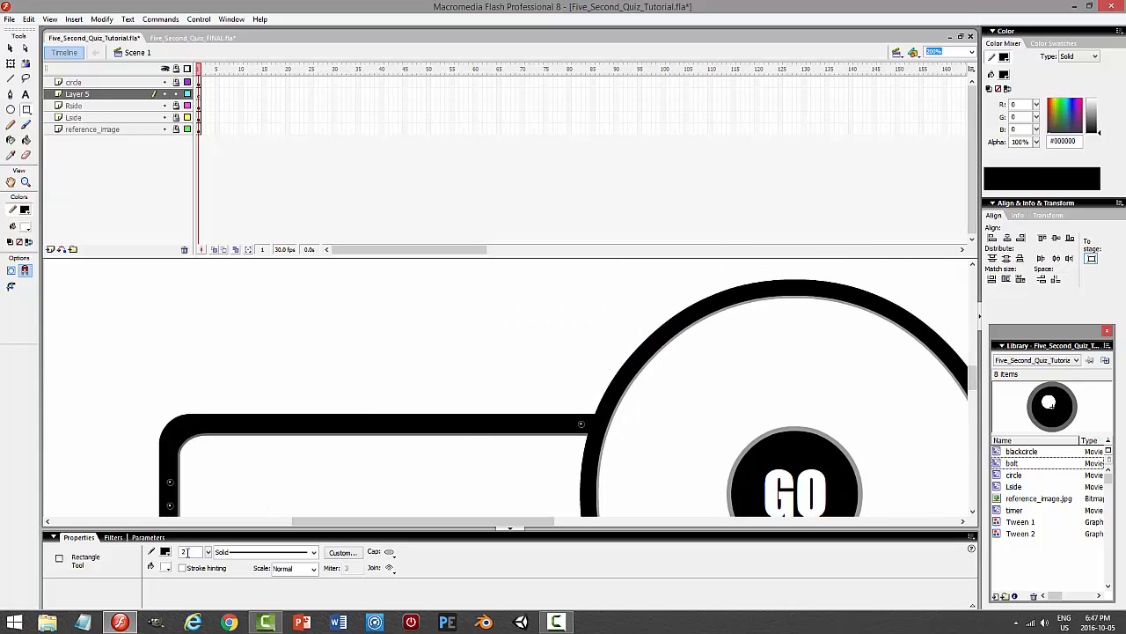
double_click(186, 551)
drag(358, 356, 655, 457)
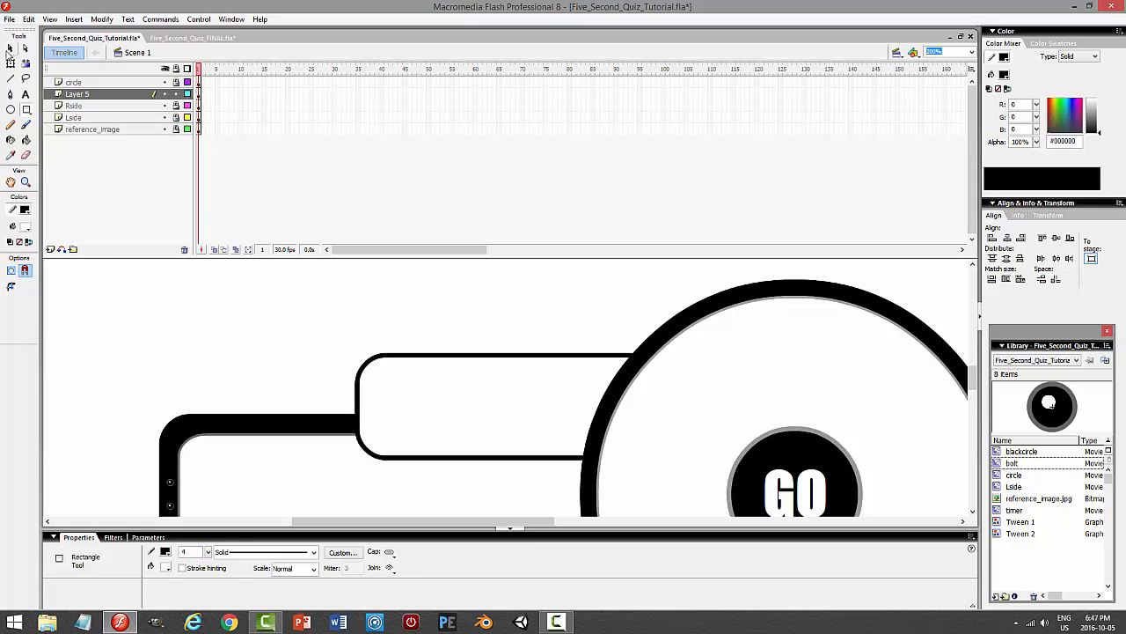
- Duplicate the rounded tab's black outline and paste the copy in place on Layer 5
click(10, 49)
double_click(407, 362)
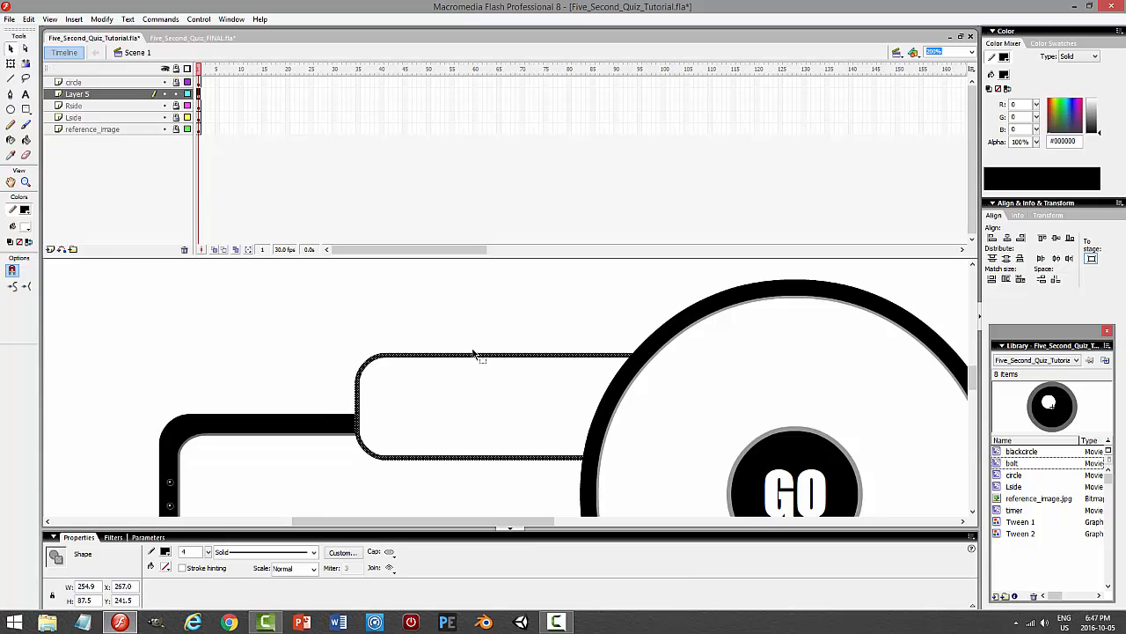
click(29, 18)
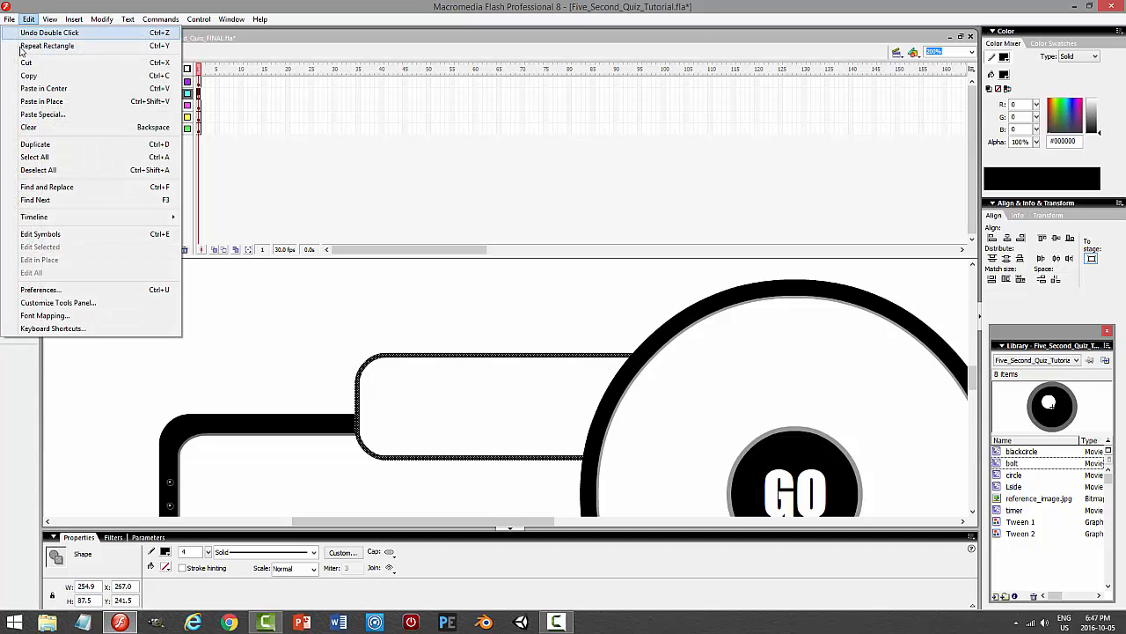
click(28, 75)
click(29, 19)
click(40, 88)
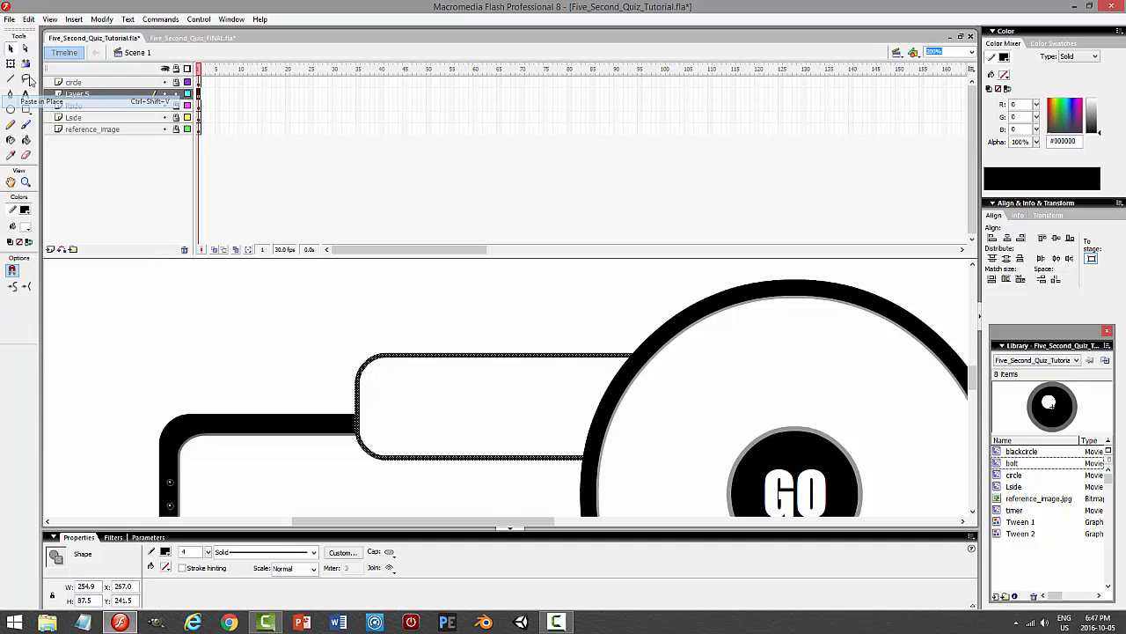
- Shrink the pasted outline about its center to about 236 by 63 px with Free Transform so it sits inside the original
click(11, 64)
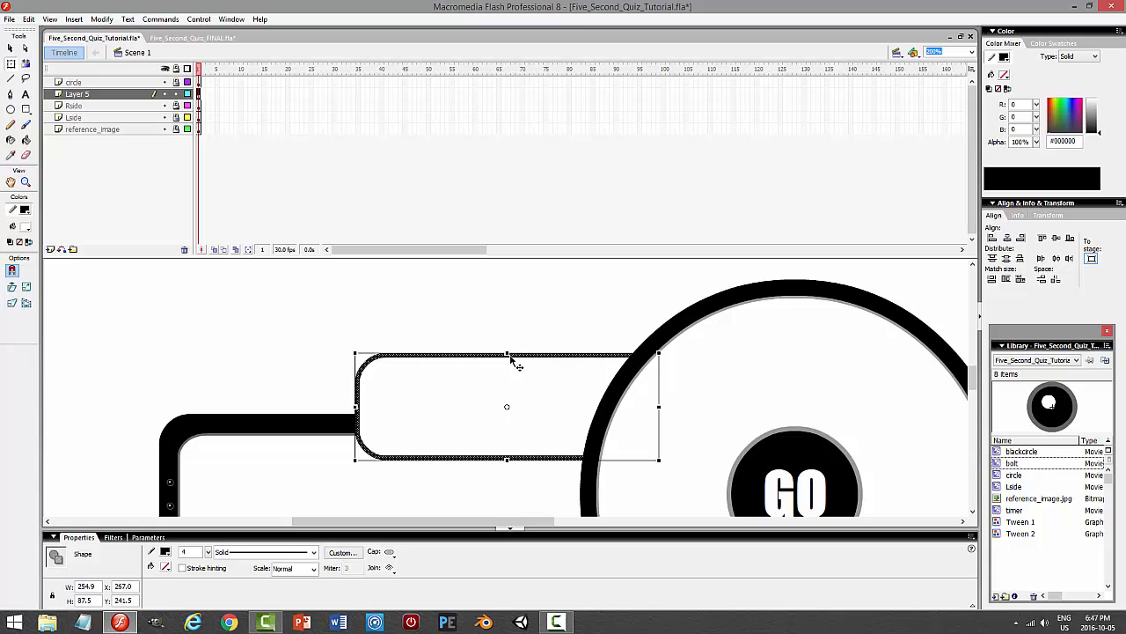
drag(506, 354, 508, 362)
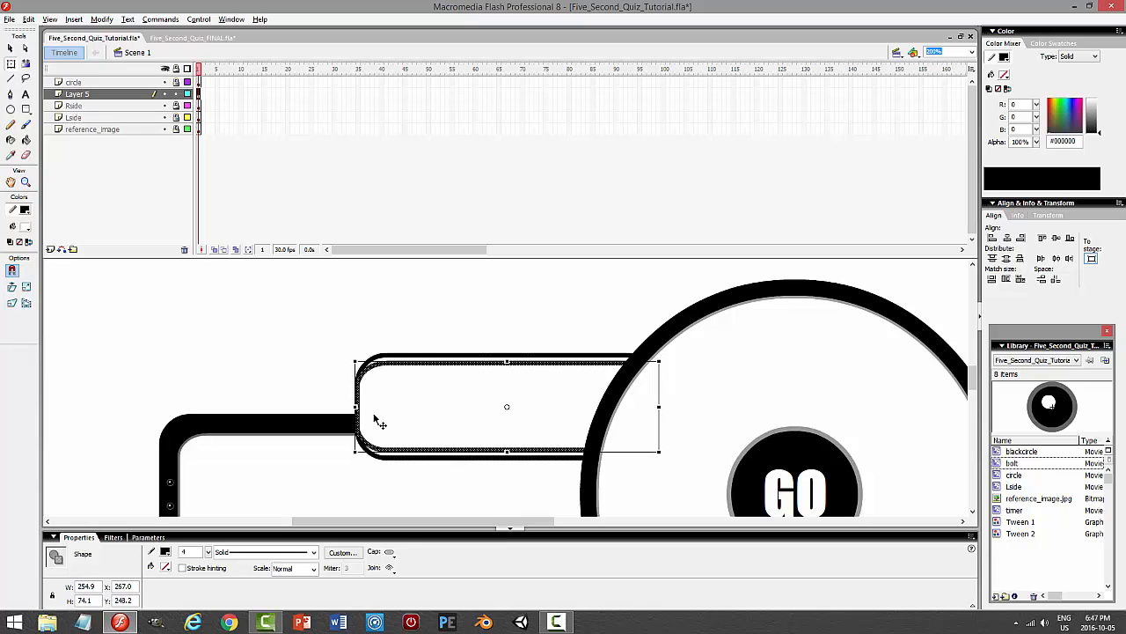
drag(356, 407, 367, 406)
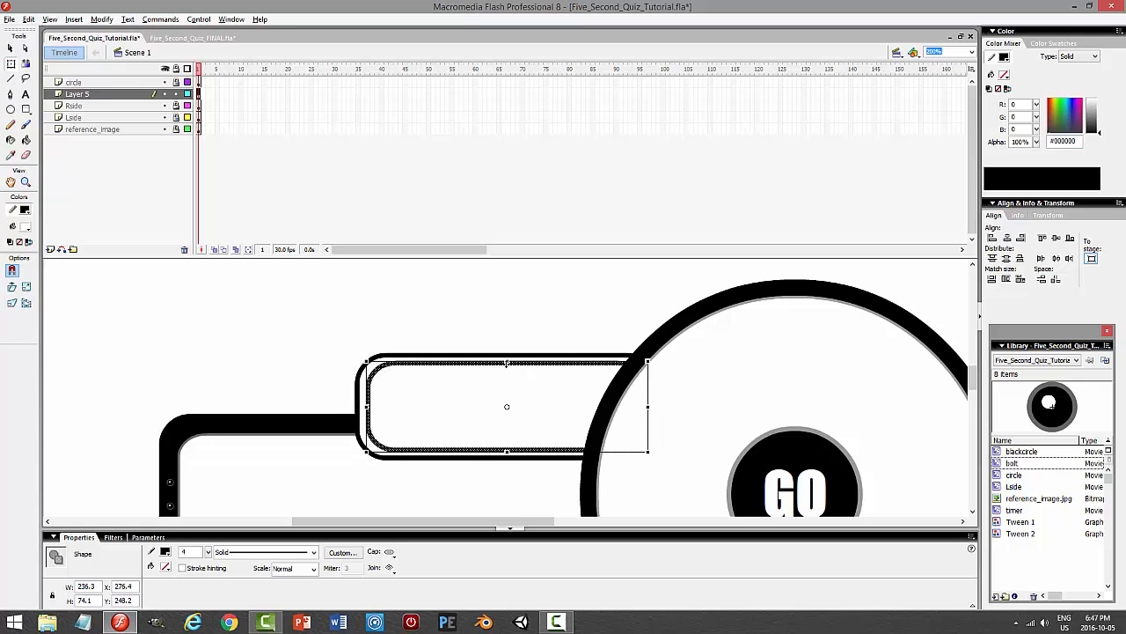
drag(506, 362, 507, 368)
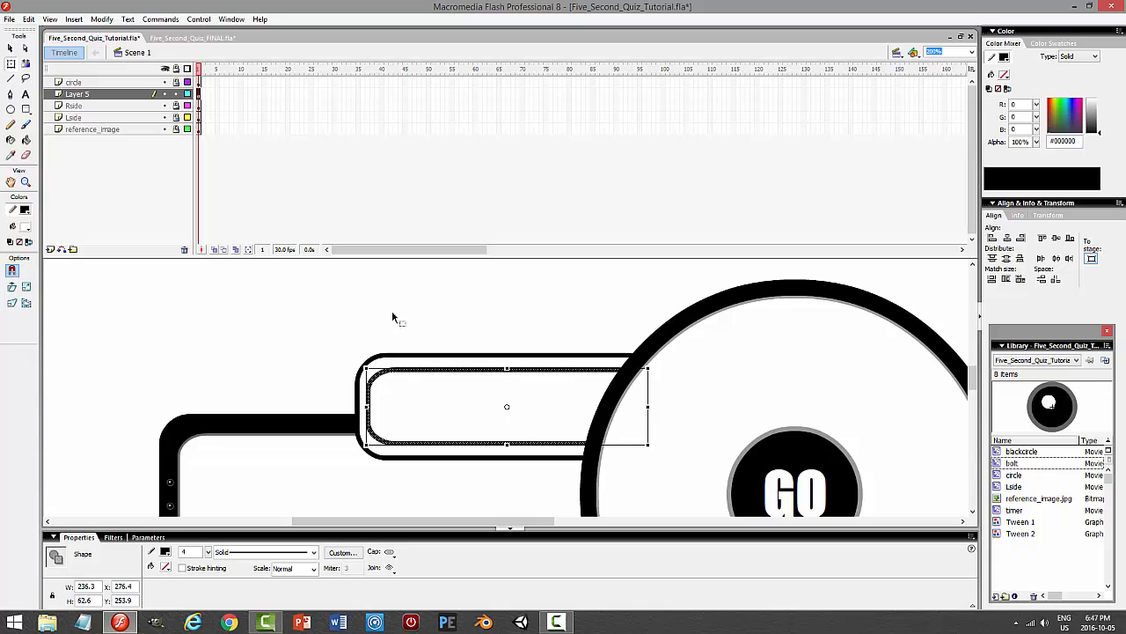
click(464, 301)
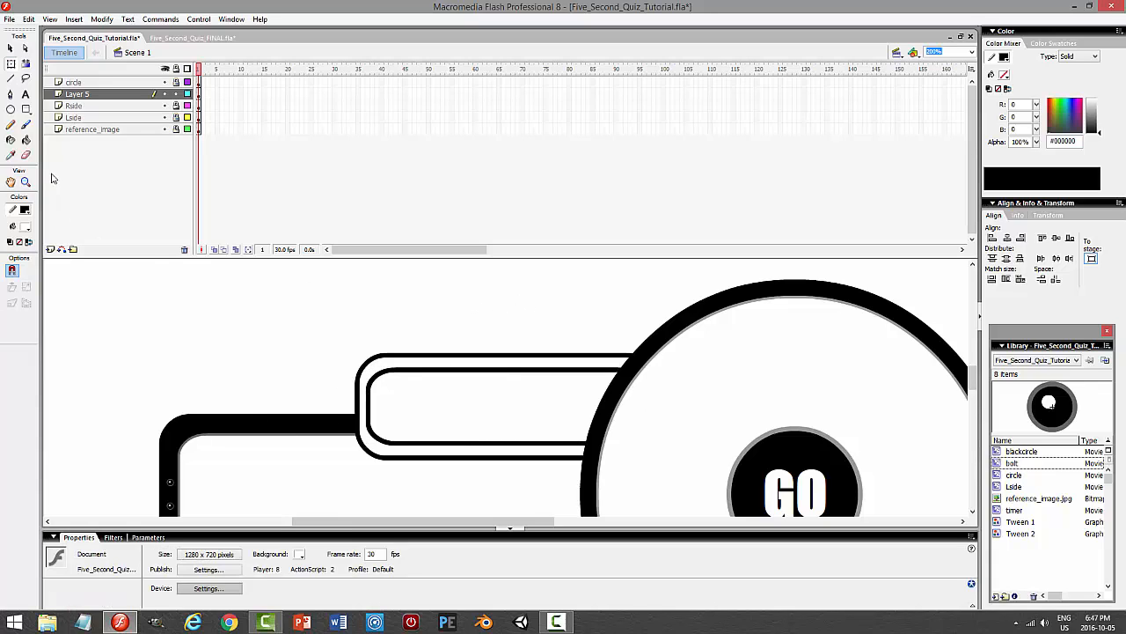
- Fill the band between the tab's outer and inner outlines with black using the Paint Bucket
click(26, 140)
click(26, 210)
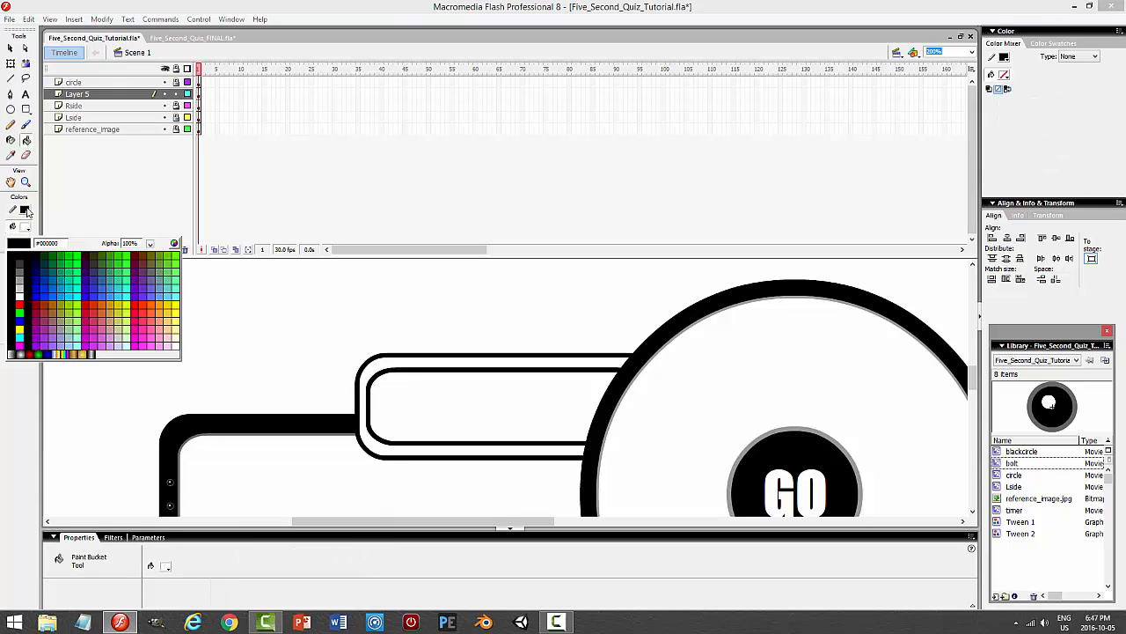
click(12, 257)
click(384, 359)
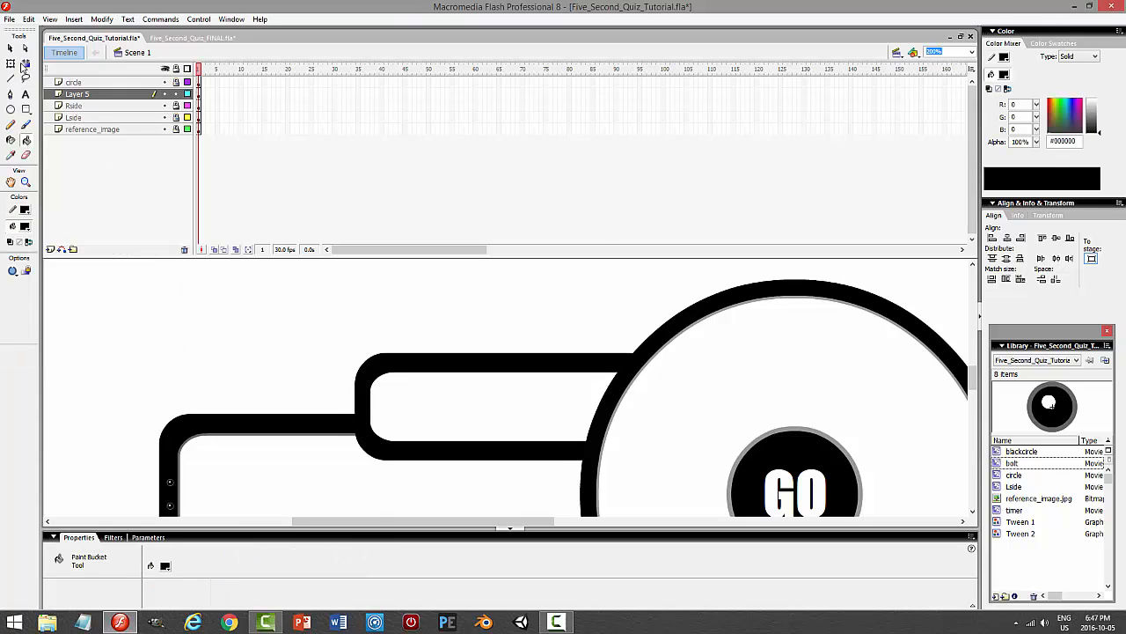
- Move Layer 5 below the Lside layer, directly above reference_image
click(10, 48)
drag(123, 97, 123, 130)
click(502, 305)
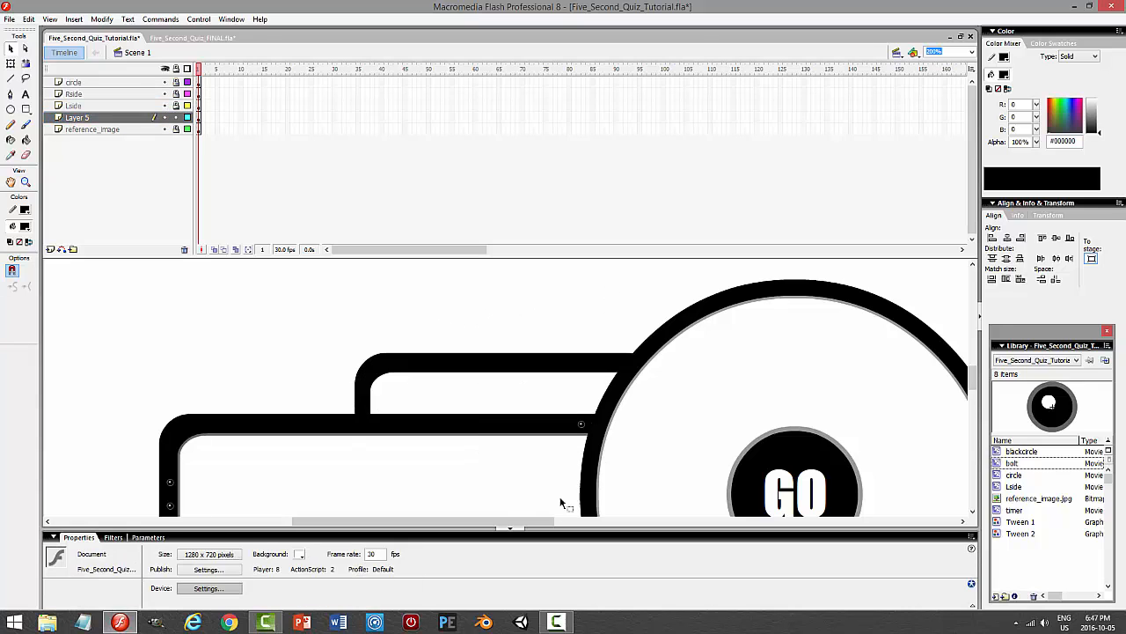
- Narrow the tab's inner outline to about 233 px by moving its left edge inward, and fill the resulting gap with black
mouse_move(497, 523)
mouse_down()
mouse_move(541, 528)
mouse_move(522, 534)
mouse_up()
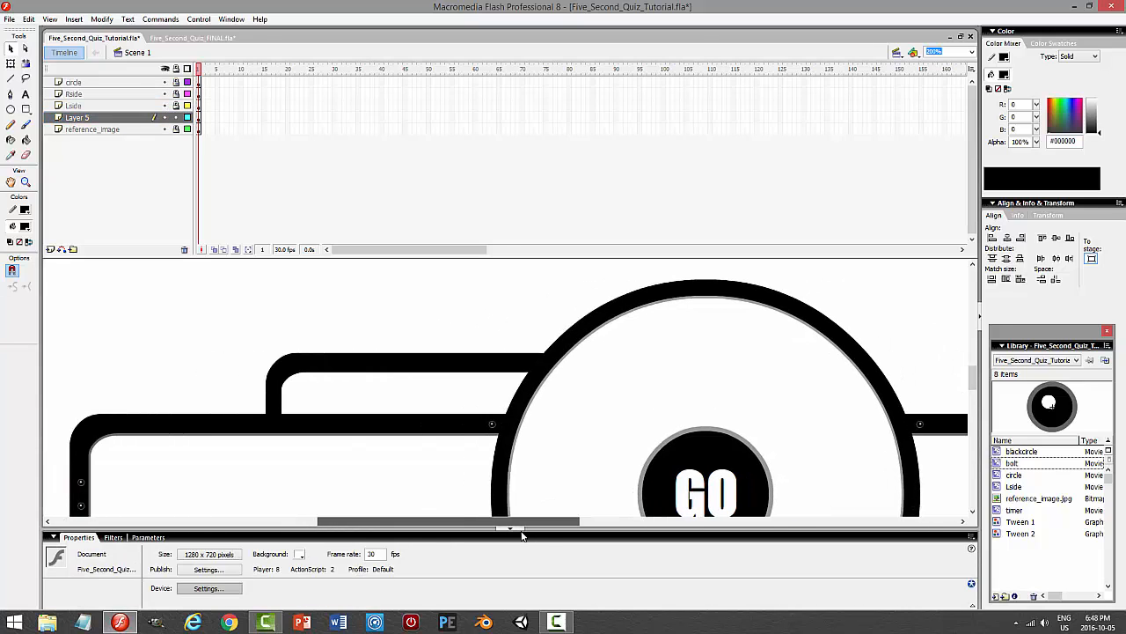
click(303, 372)
double_click(301, 368)
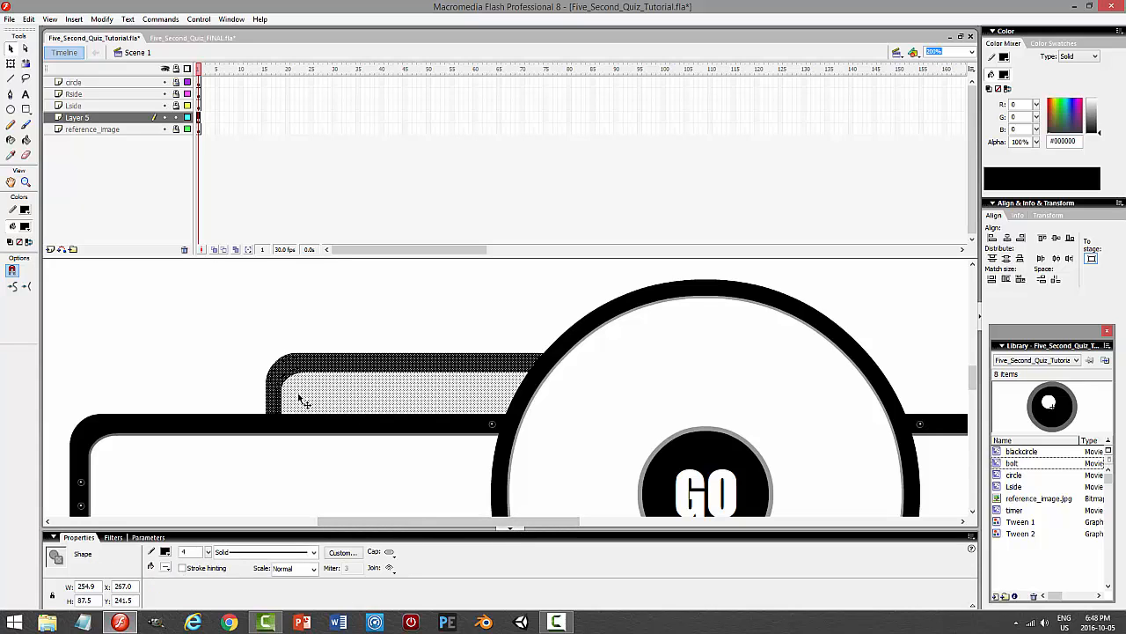
click(220, 343)
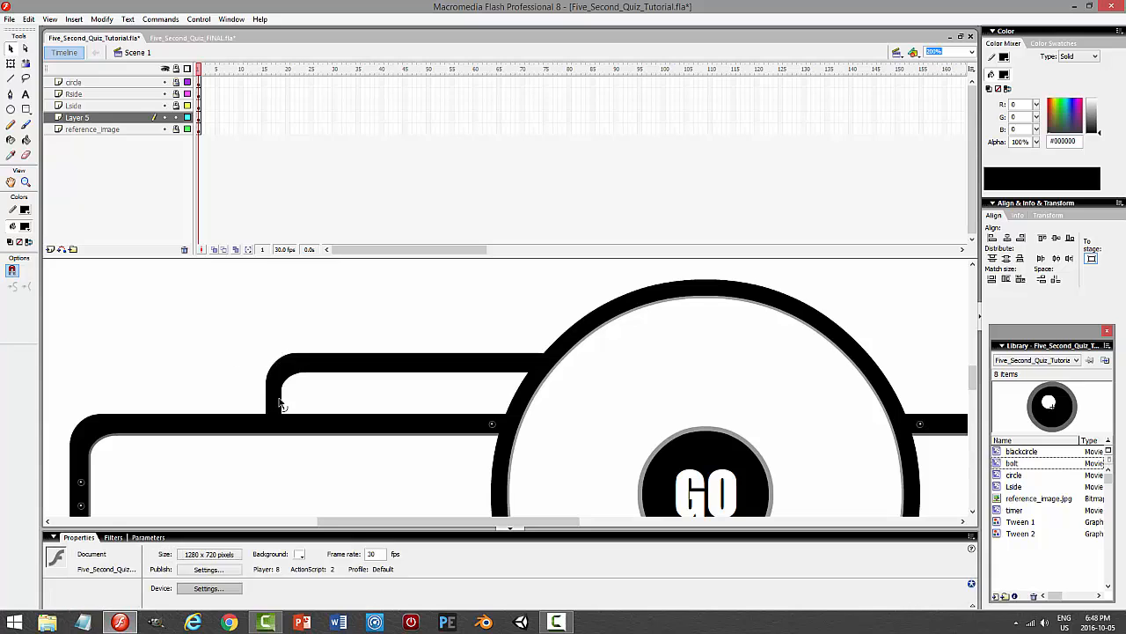
click(283, 404)
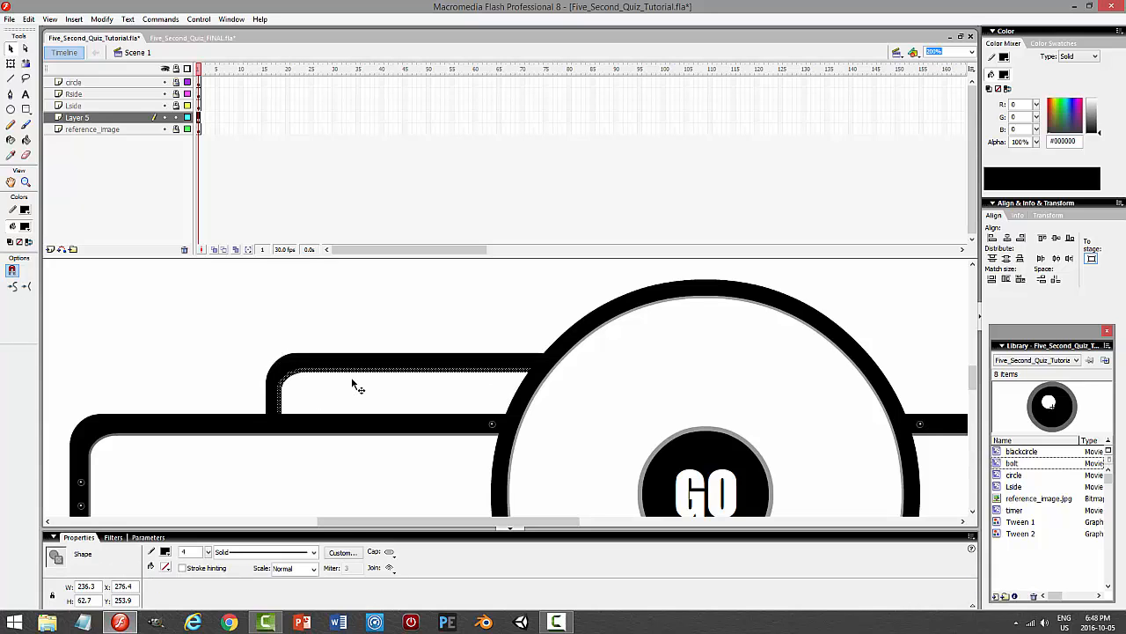
click(11, 63)
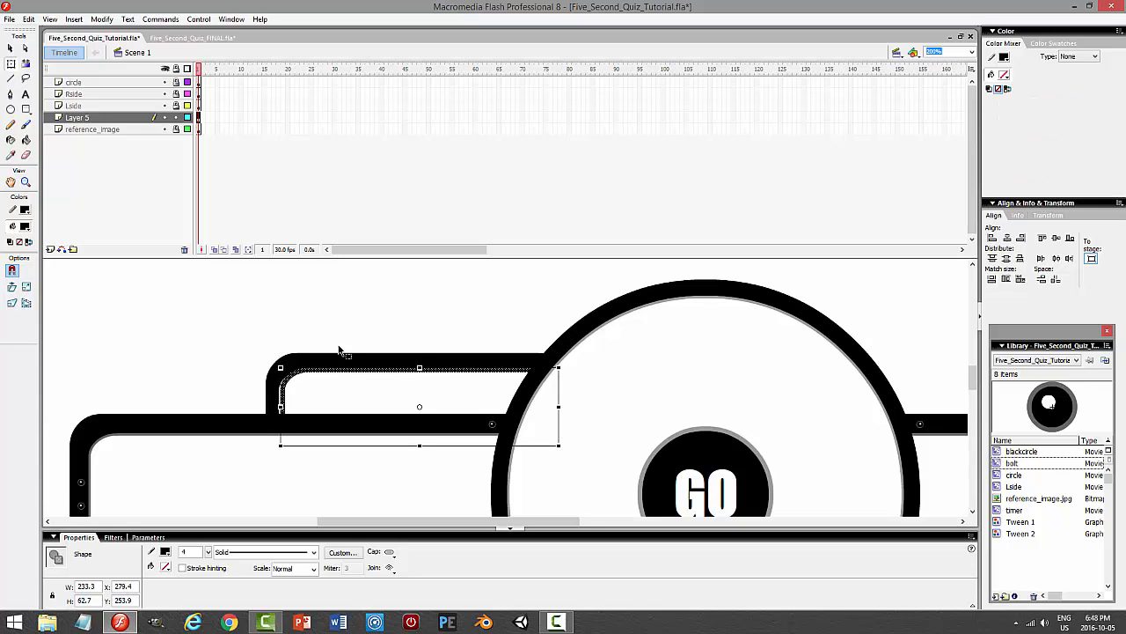
click(357, 319)
click(26, 140)
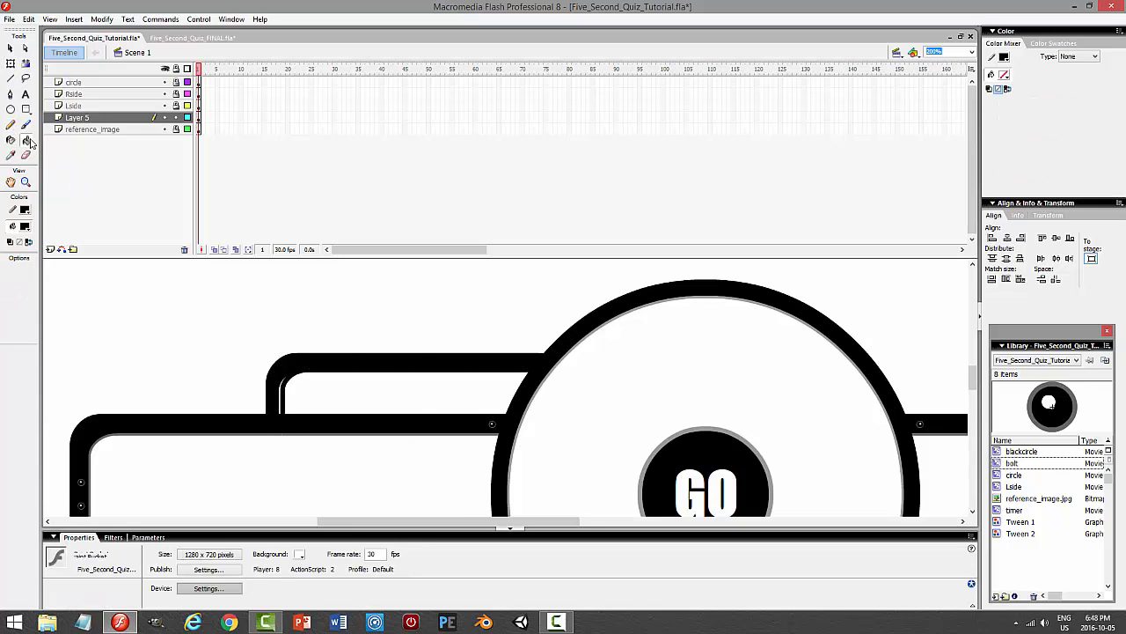
click(285, 380)
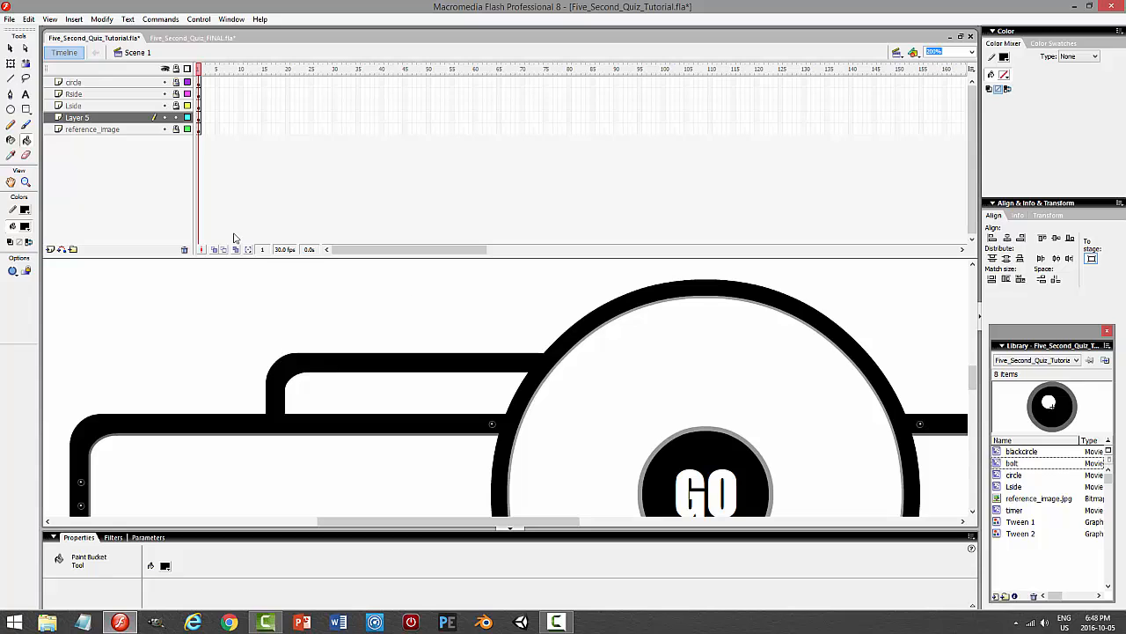
- Recolor the tab's inner outline to gray #999999
key(v)
click(323, 376)
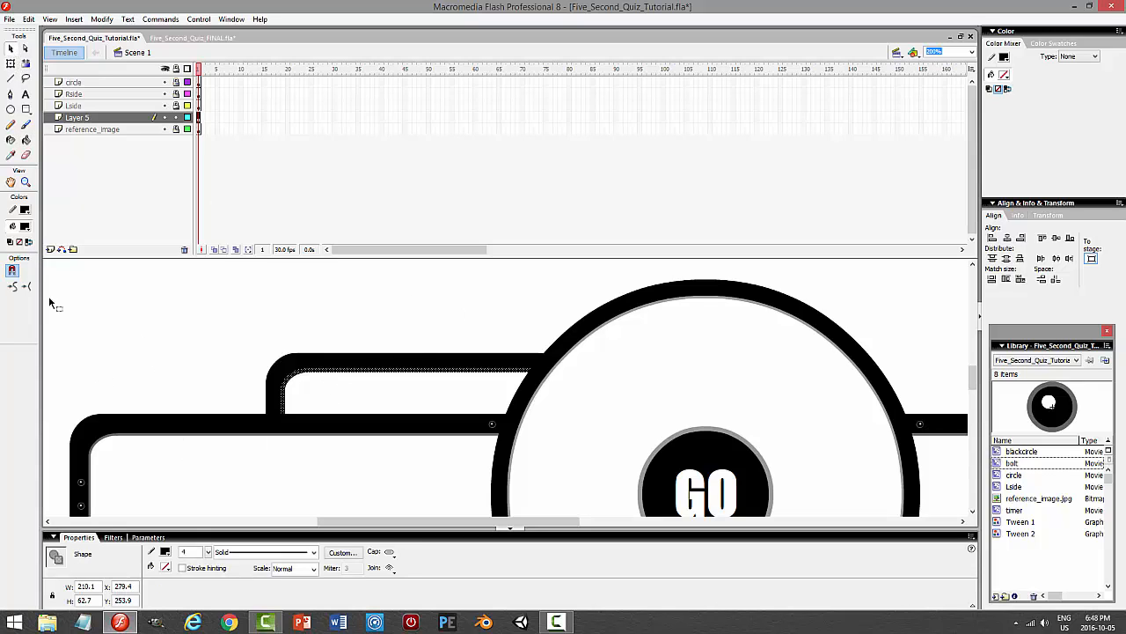
click(27, 212)
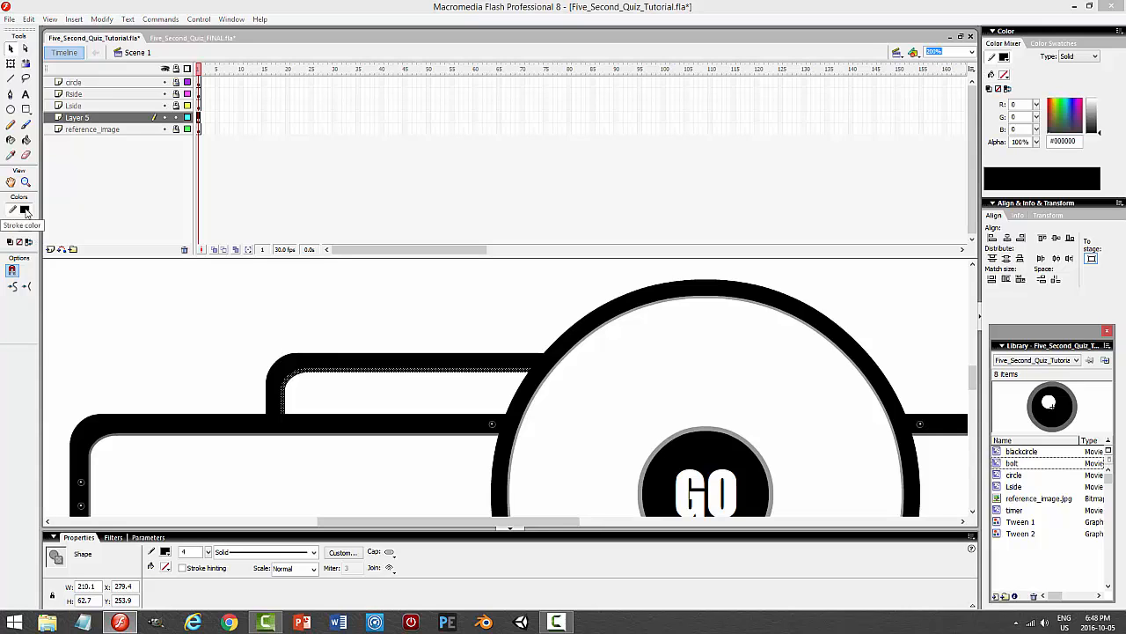
click(19, 259)
click(474, 312)
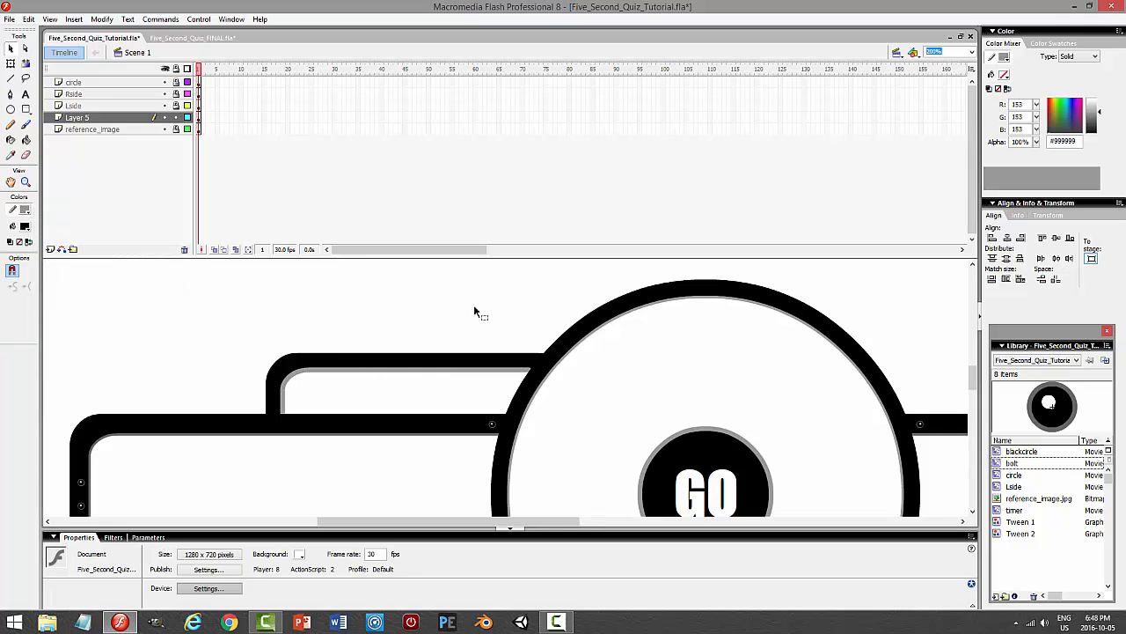
- Set the tab's inner outline to a stroke height of 2 and the darker gray #666666
click(311, 376)
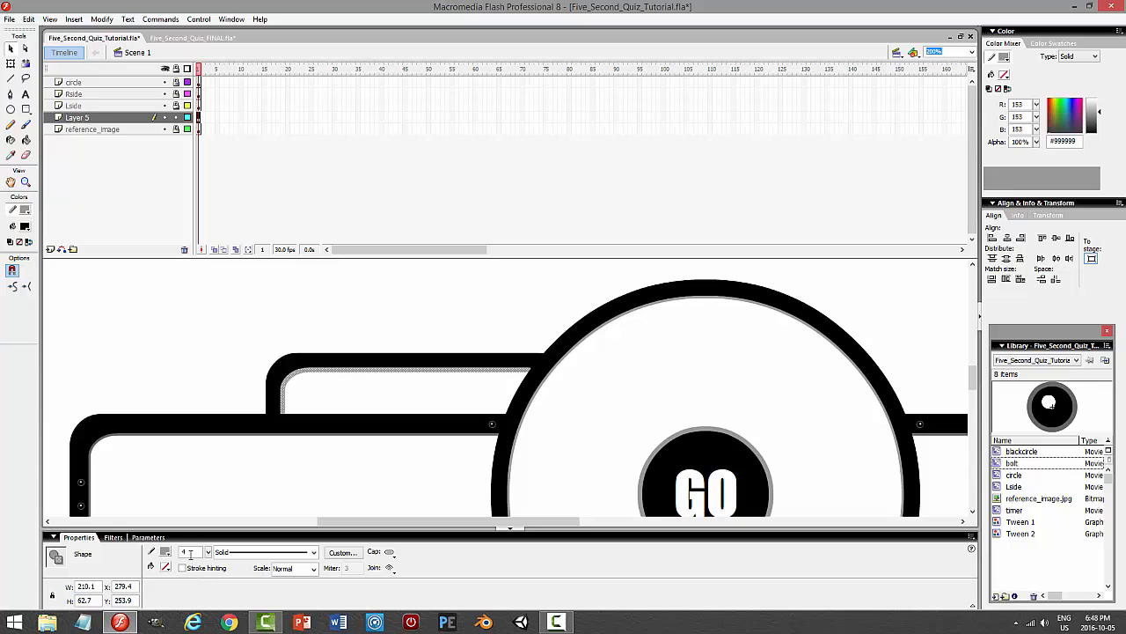
text(2)
key(Return)
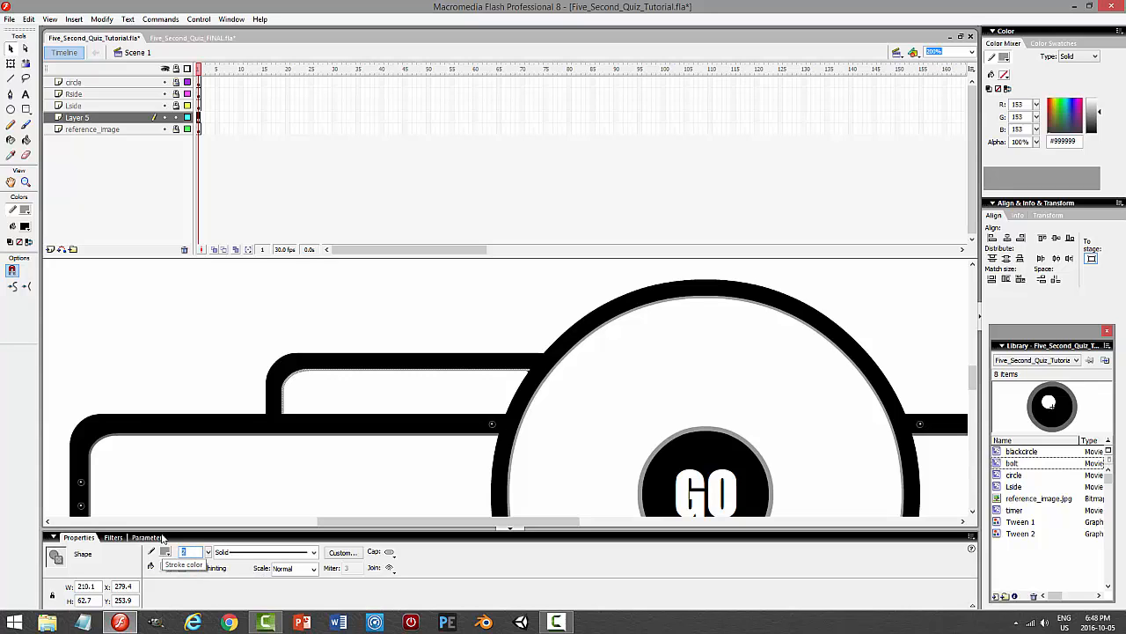
click(277, 339)
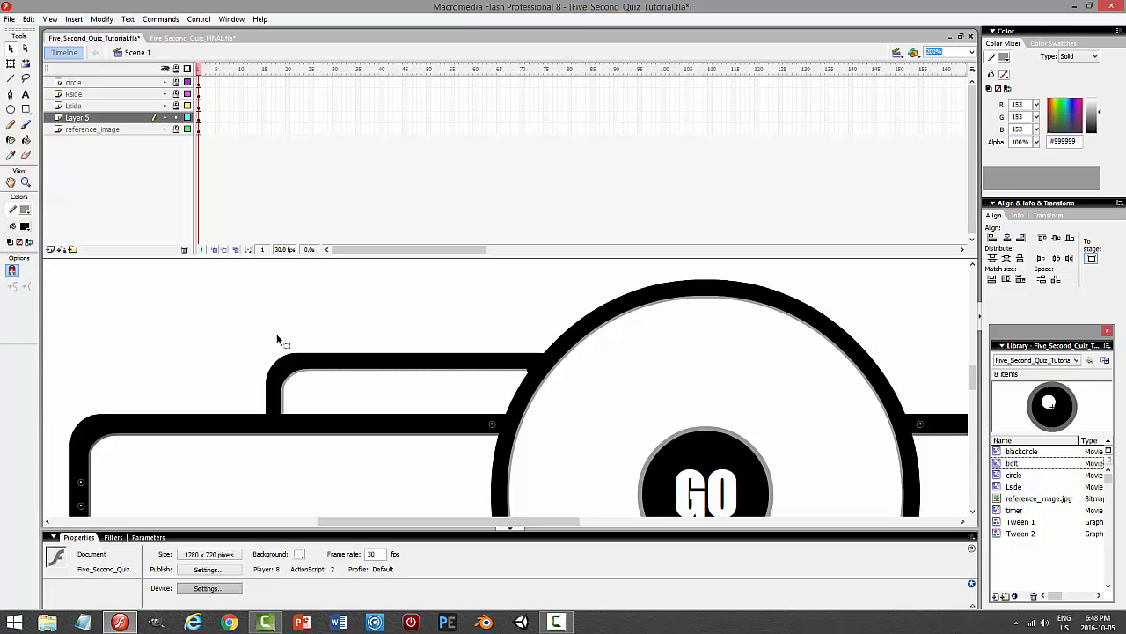
click(284, 402)
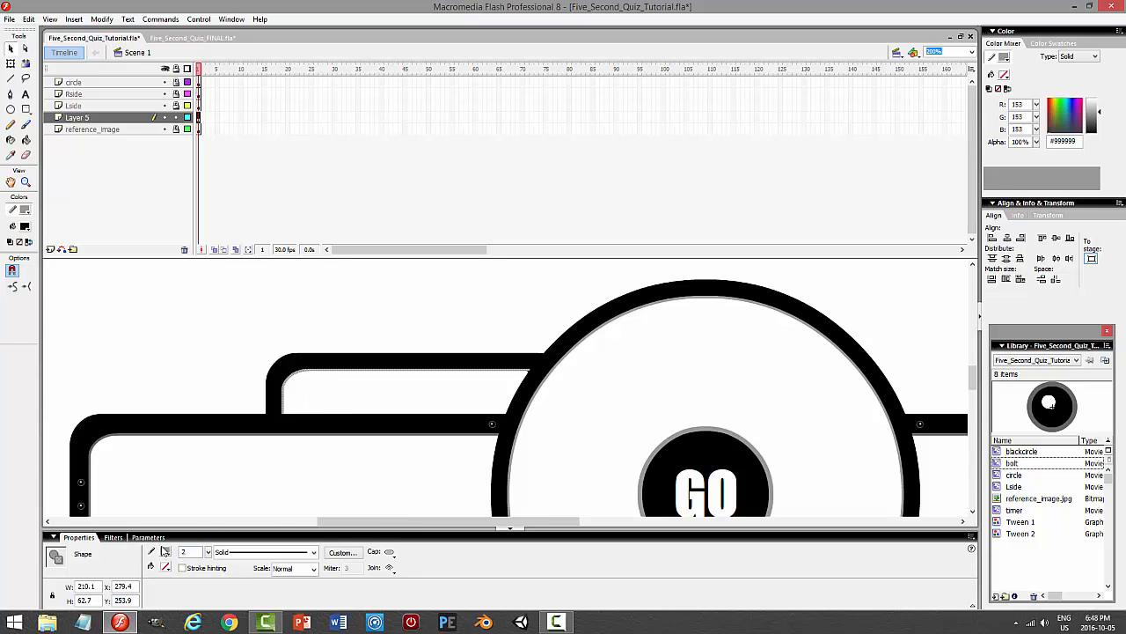
click(165, 551)
click(173, 456)
click(164, 345)
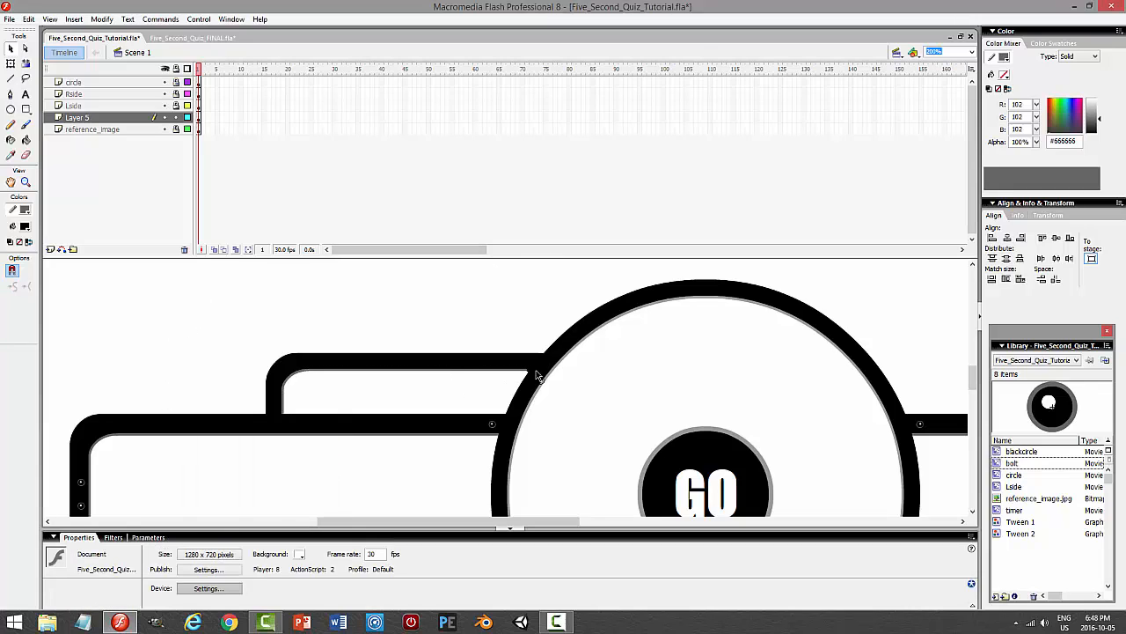
- Stretch the tab's right end farther right with the circle, Rside and Lside layers hidden, and show those layers again
click(170, 117)
drag(165, 106, 164, 81)
drag(513, 338, 627, 477)
click(11, 63)
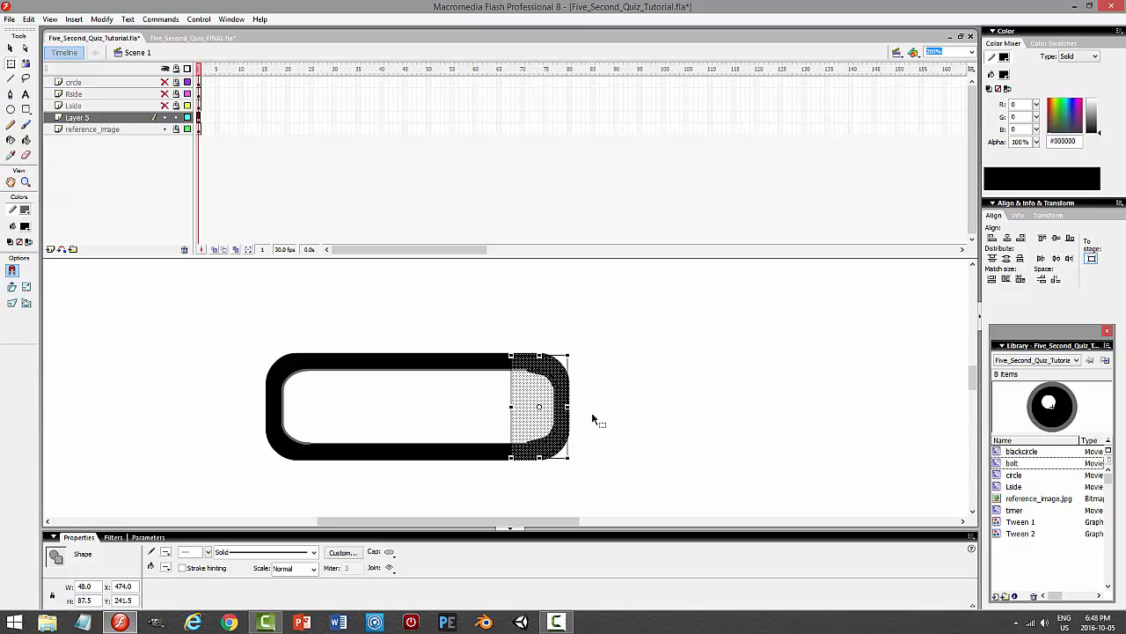
drag(570, 406, 630, 407)
click(717, 388)
drag(165, 106, 166, 82)
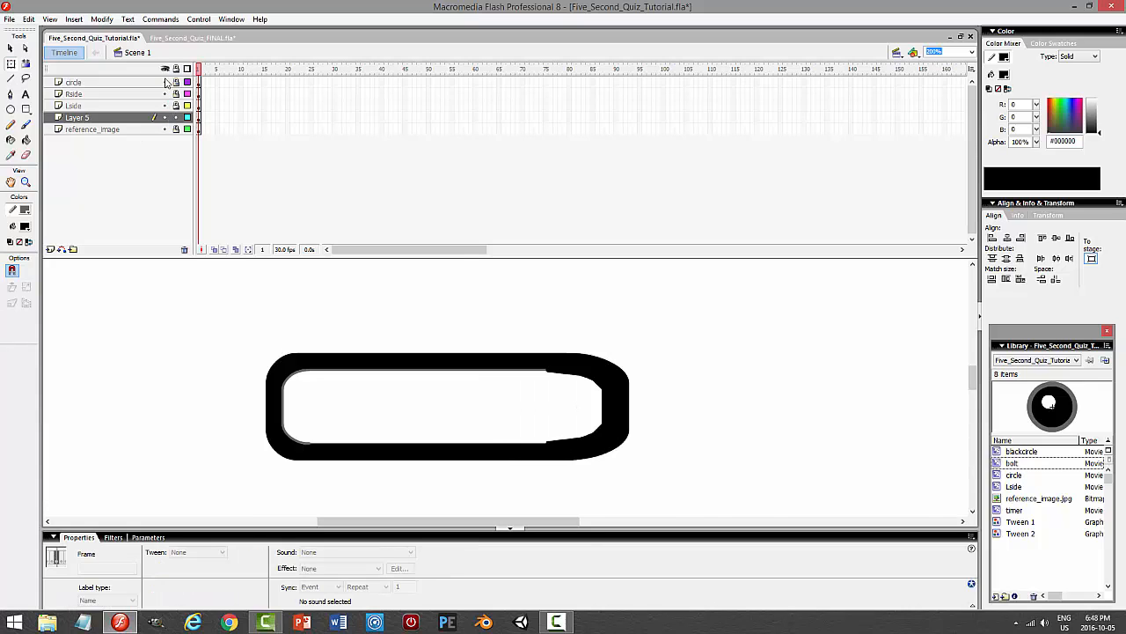
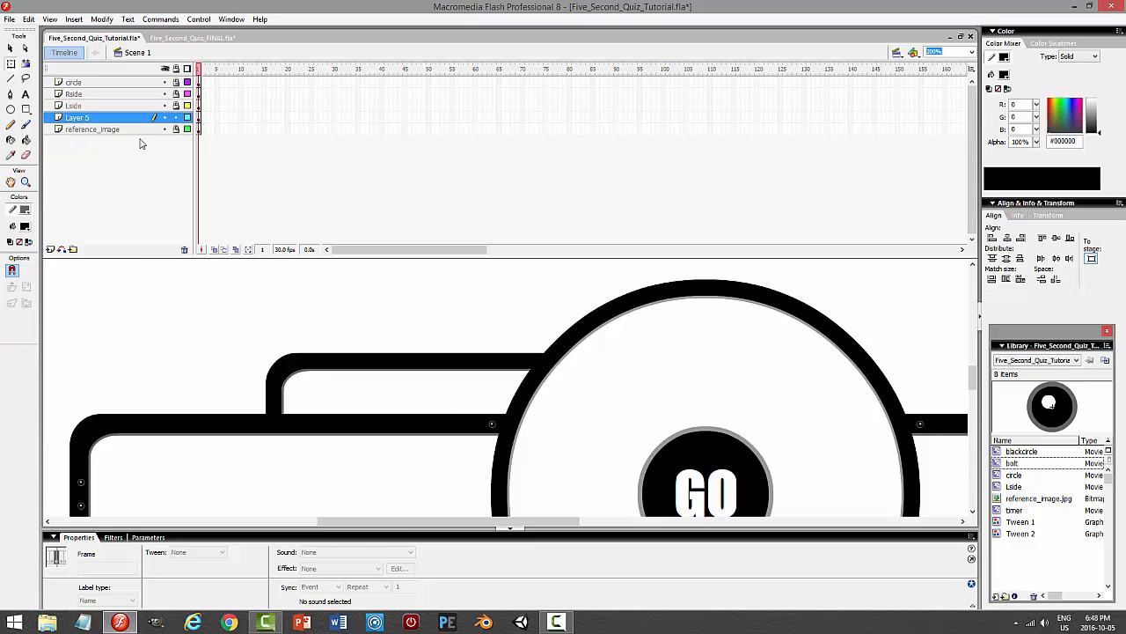
double_click(132, 118)
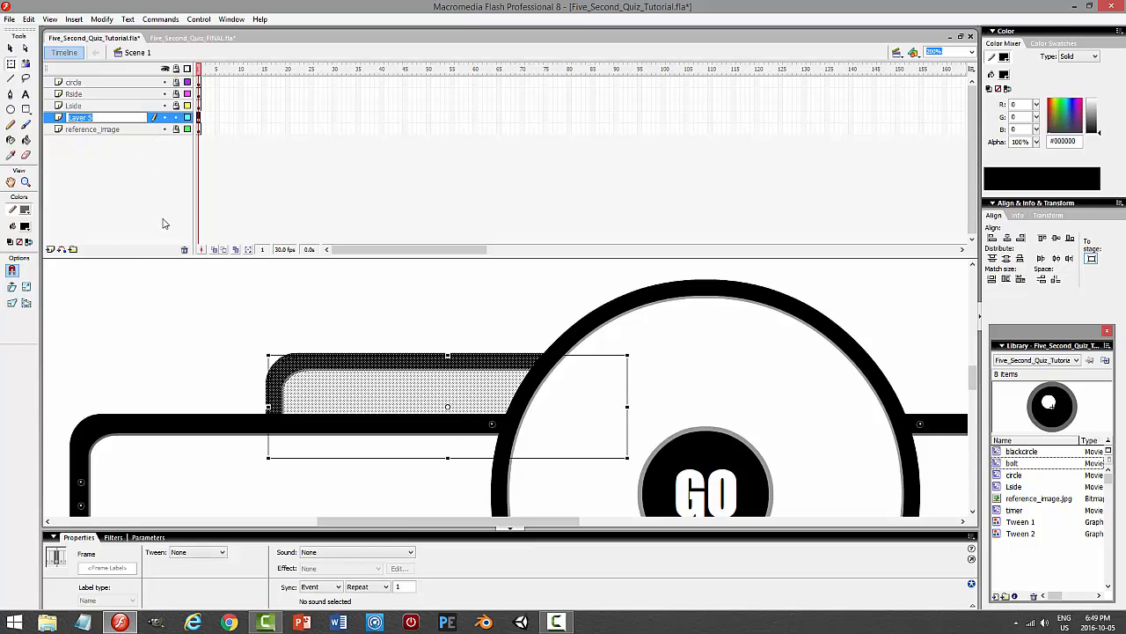
click(12, 48)
click(102, 19)
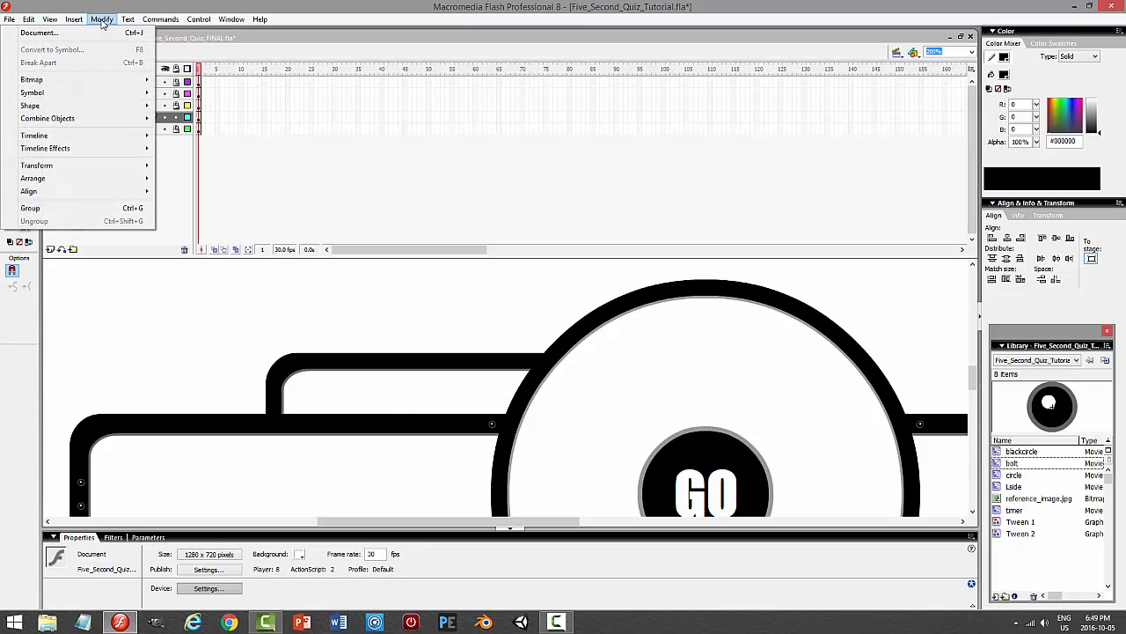
mouse_move(65, 105)
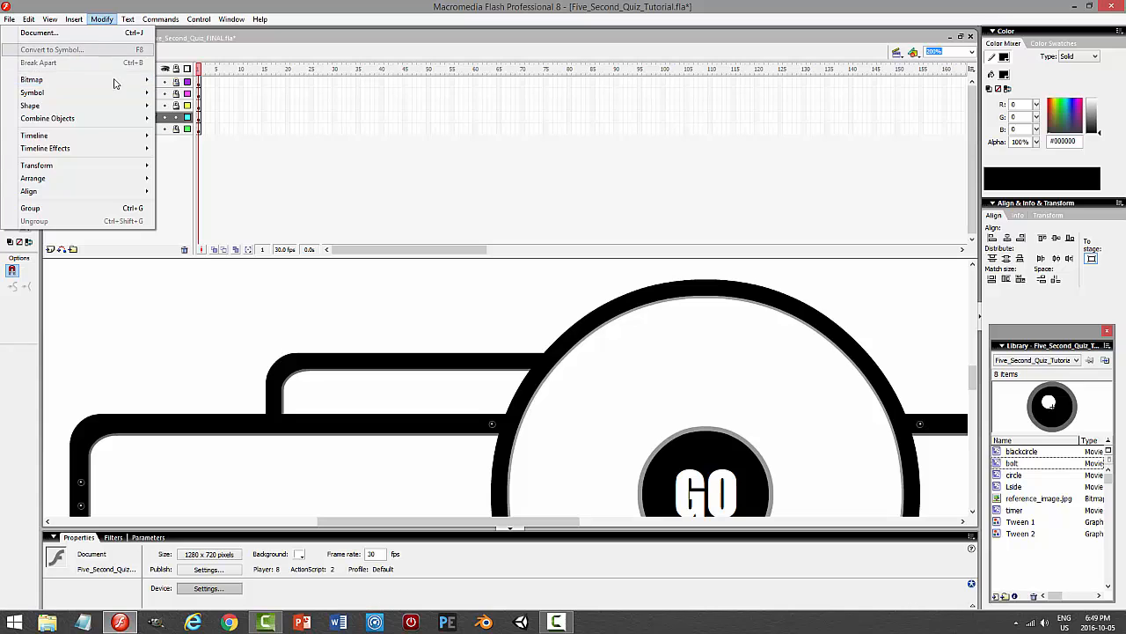
click(319, 293)
click(141, 105)
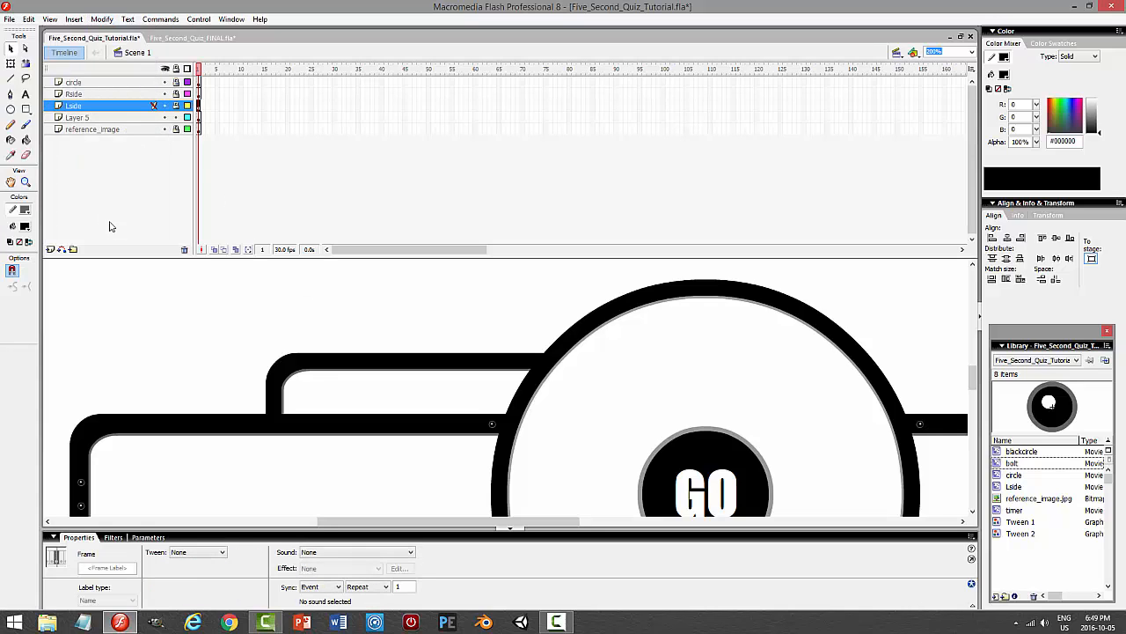
- Convert the tab artwork on Layer 5 to a movie clip symbol named sidemenu
click(123, 117)
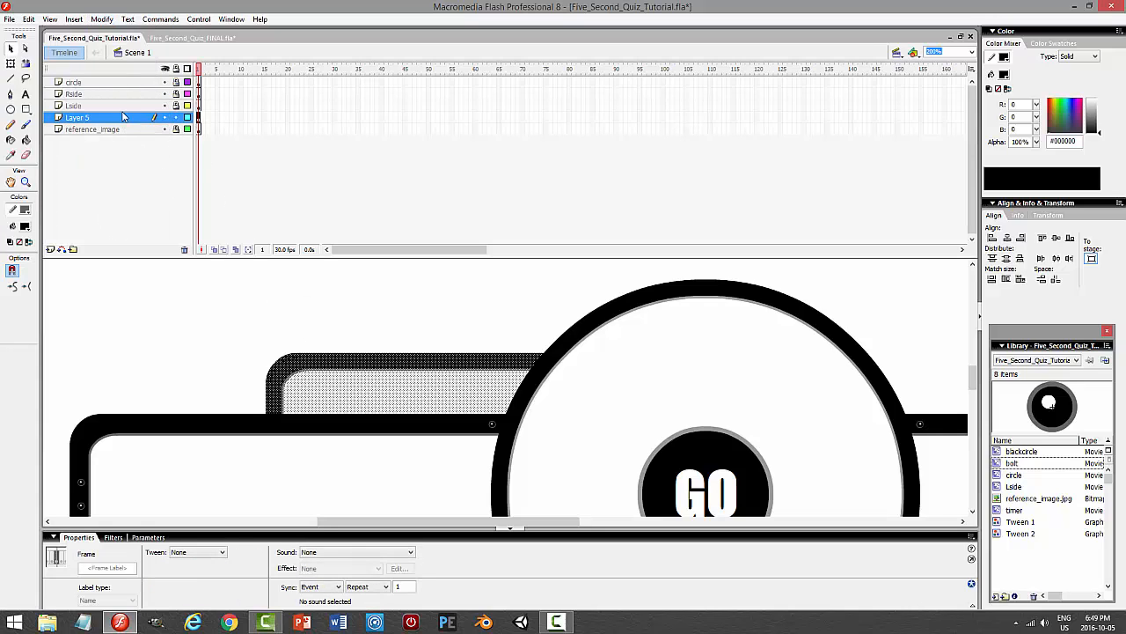
click(102, 20)
click(92, 49)
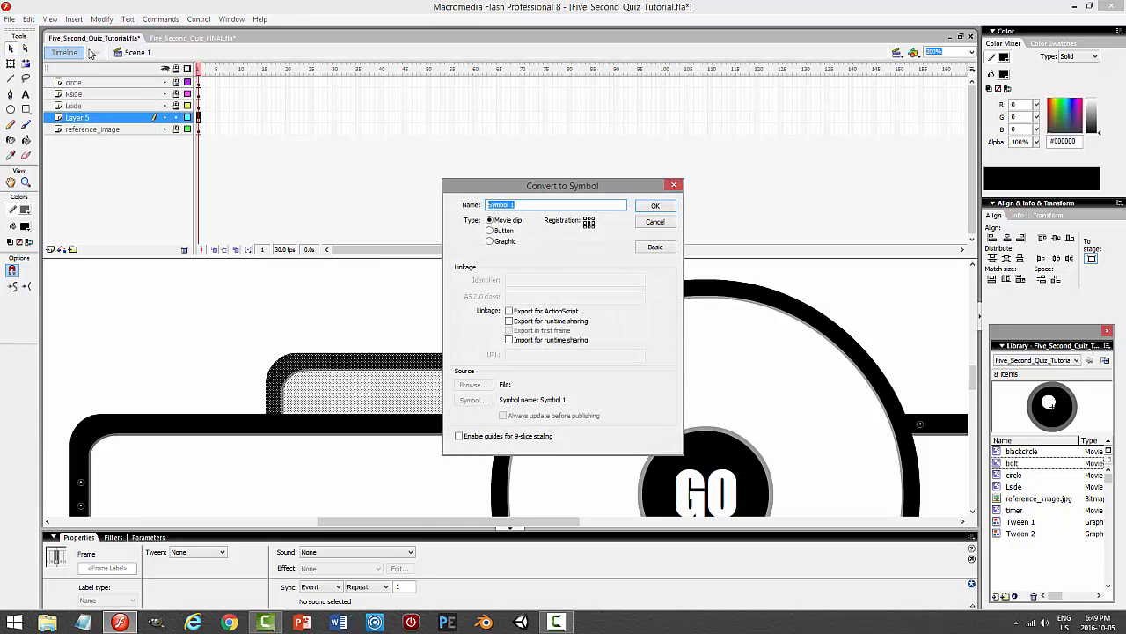
text(sidemenu)
key(Return)
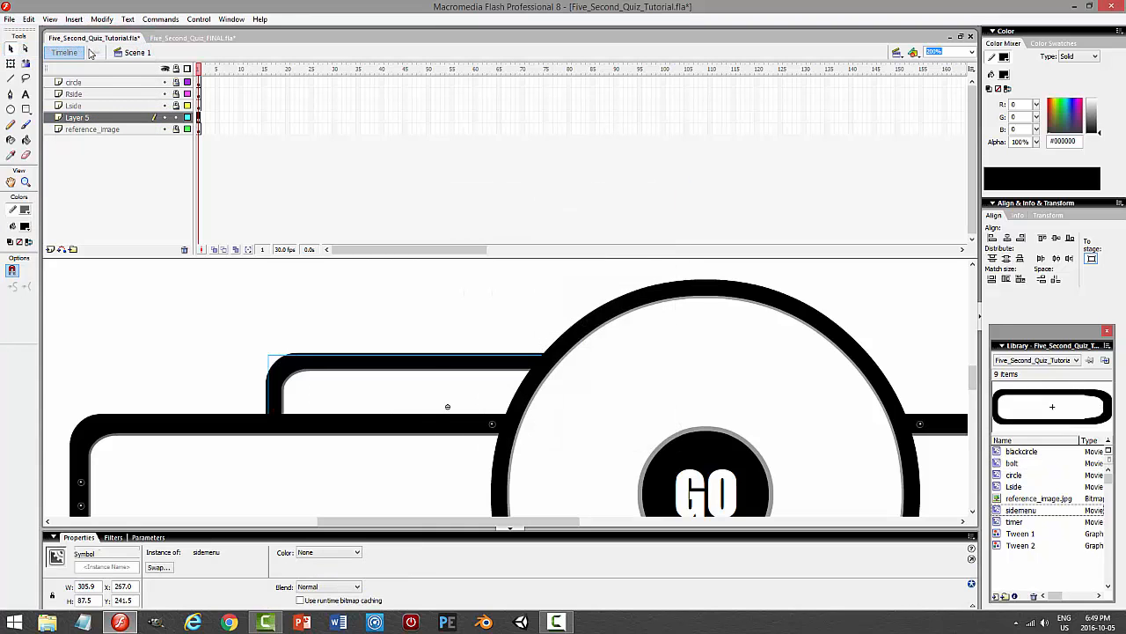
- Rename Layer 5 as sidemenu
double_click(116, 117)
text(sidemenu)
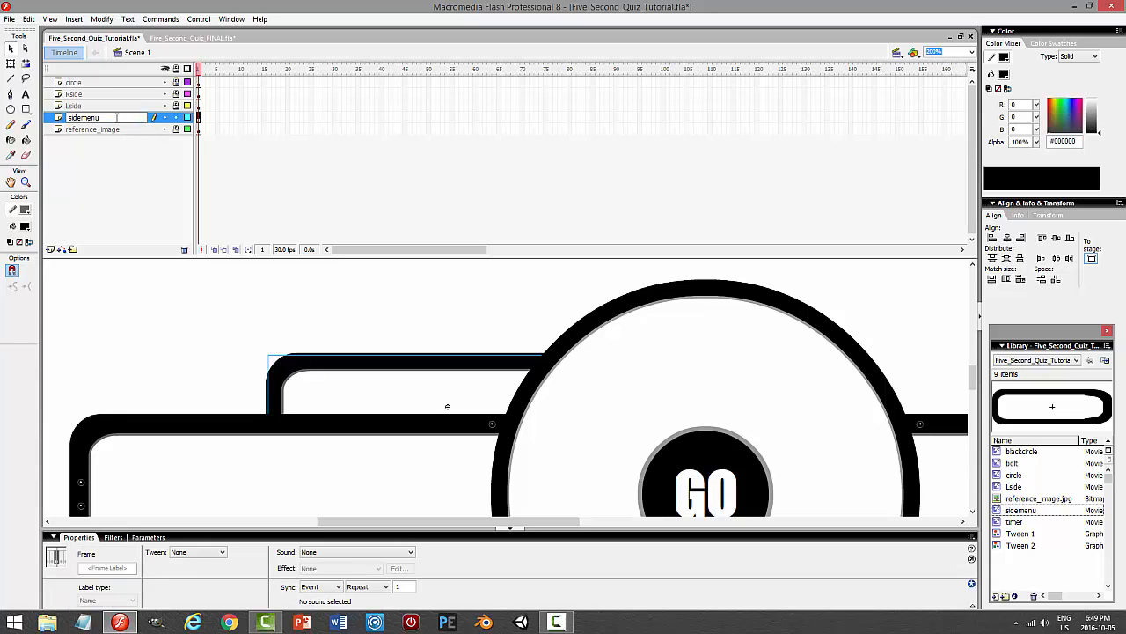
key(Return)
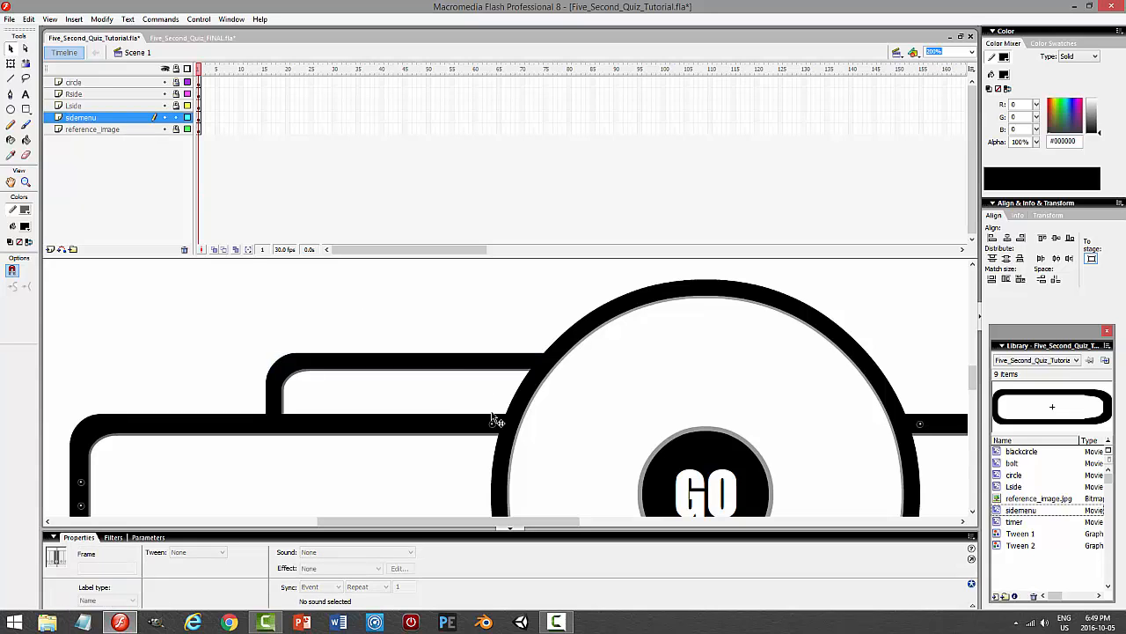
- Open the sidemenu symbol for editing and delete the distorted right end of its shape, about 67.5 px wide
double_click(444, 398)
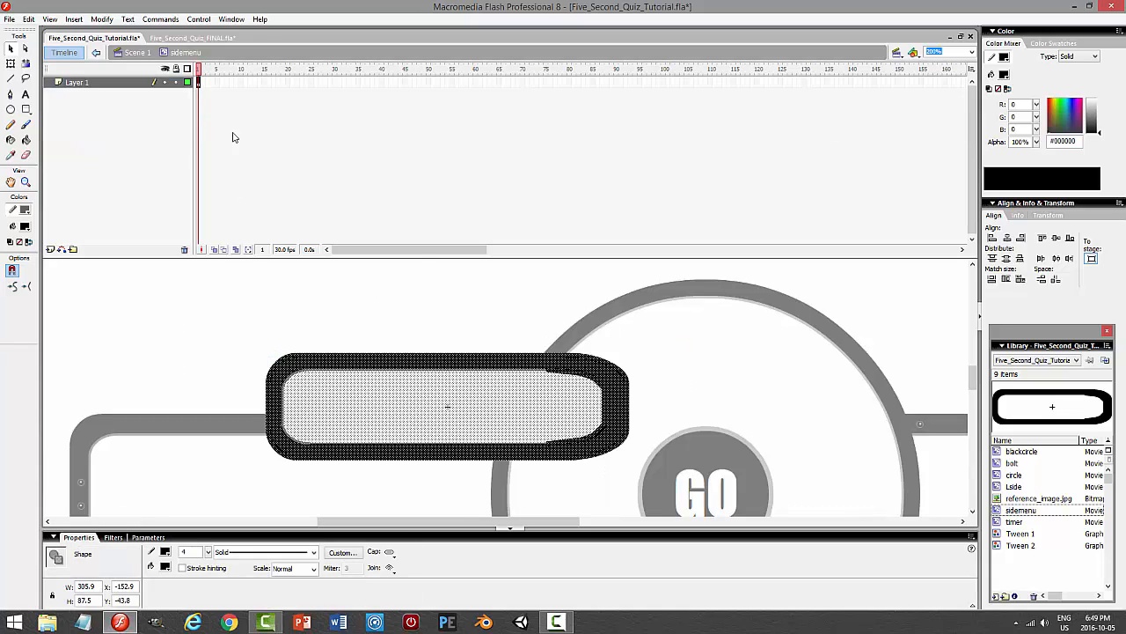
click(653, 330)
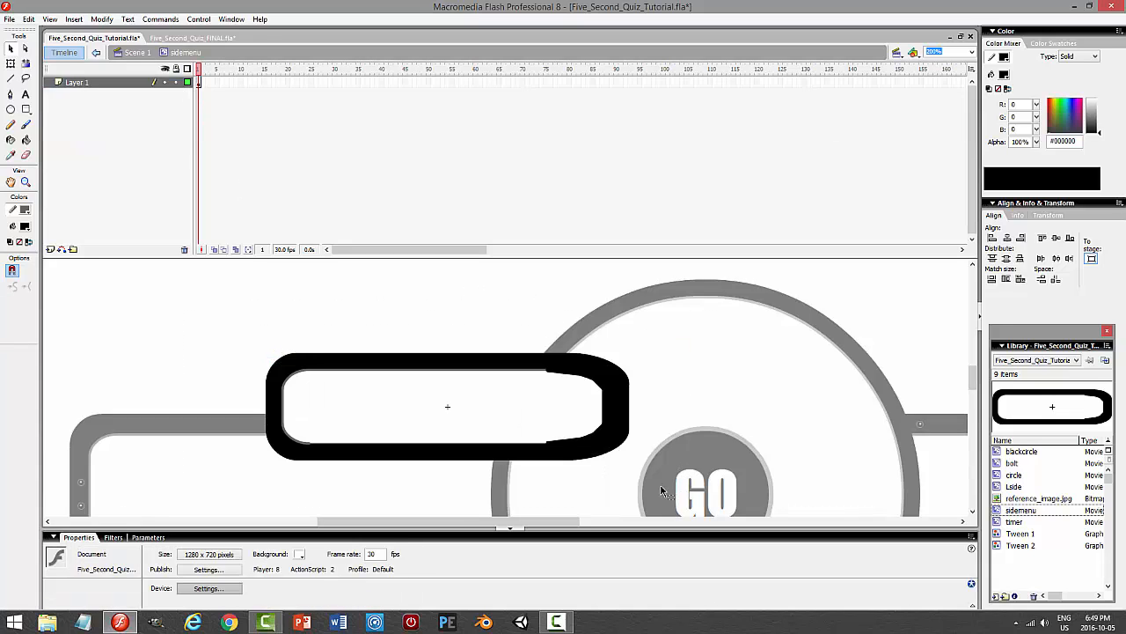
drag(662, 487, 545, 320)
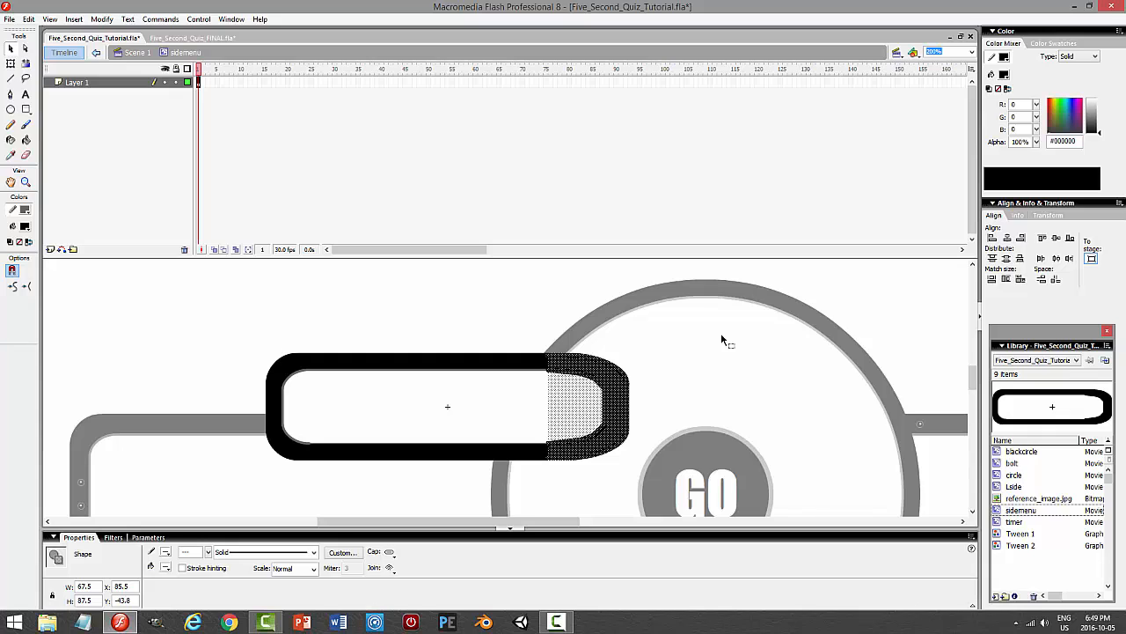
key(Delete)
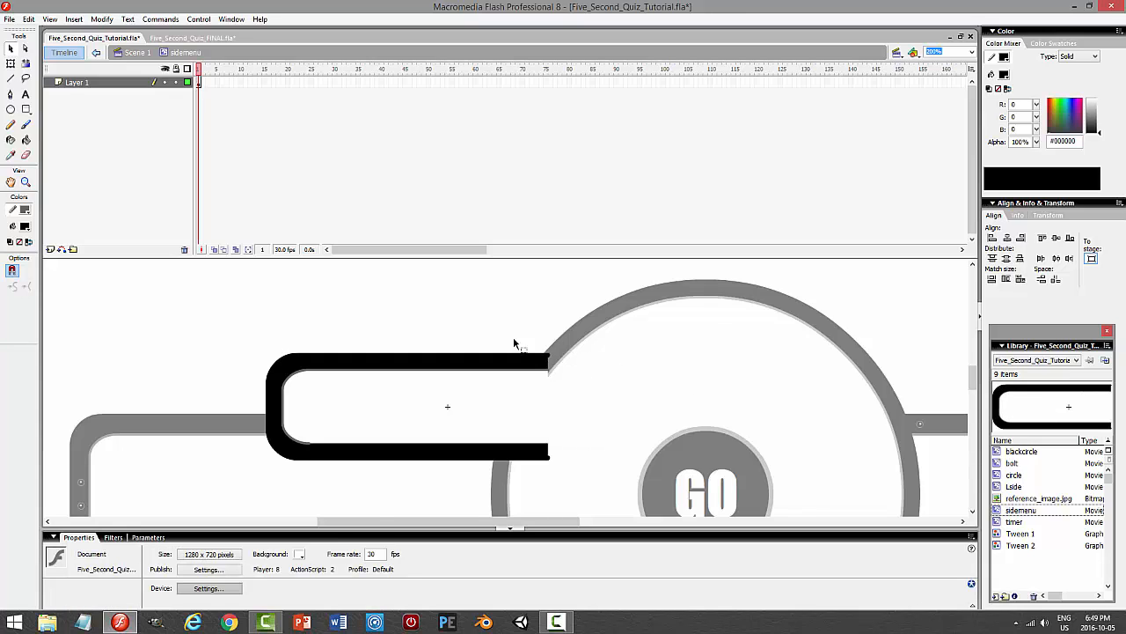
- Try to stretch only the open end section of the tab to about 56.5 px wide
drag(619, 483, 495, 343)
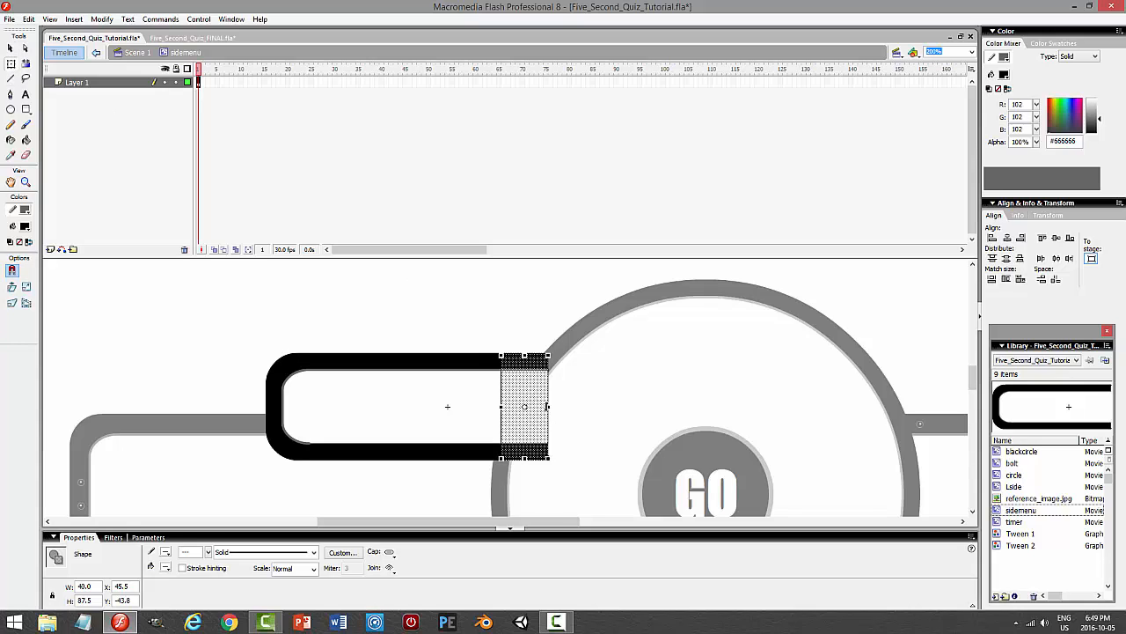
drag(549, 407, 569, 407)
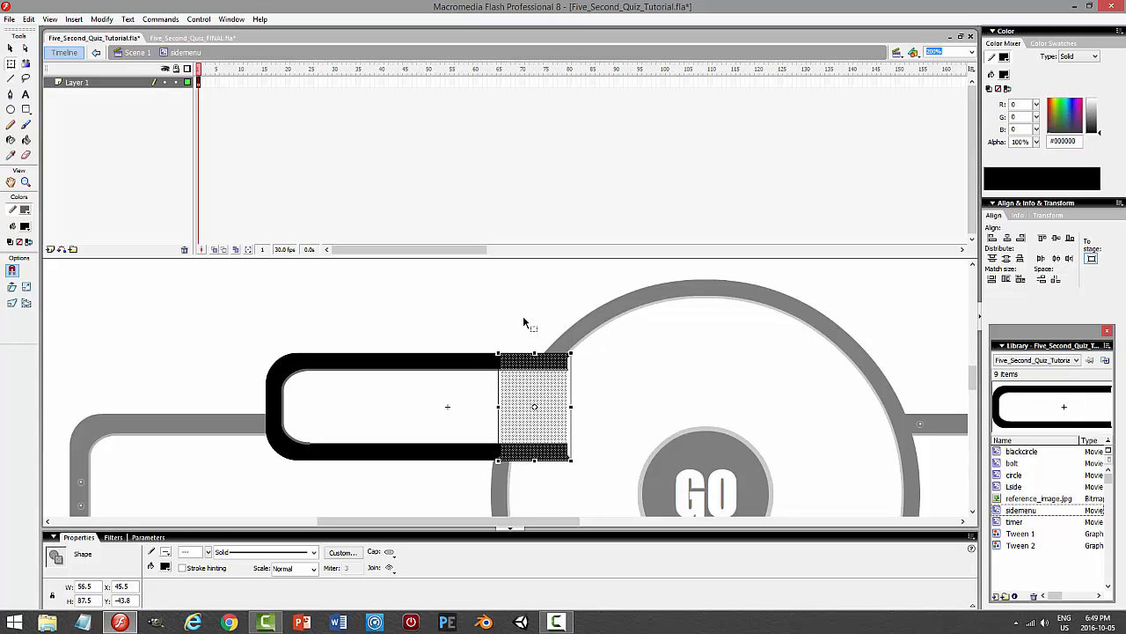
click(602, 308)
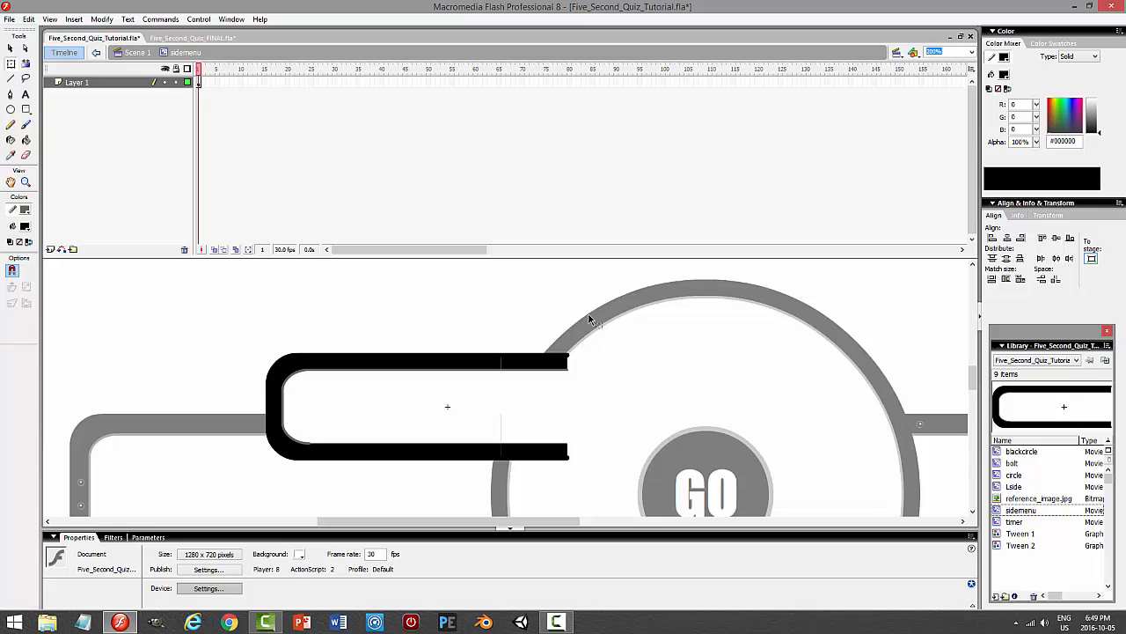
key(ctrl+z)
key(ctrl+z)
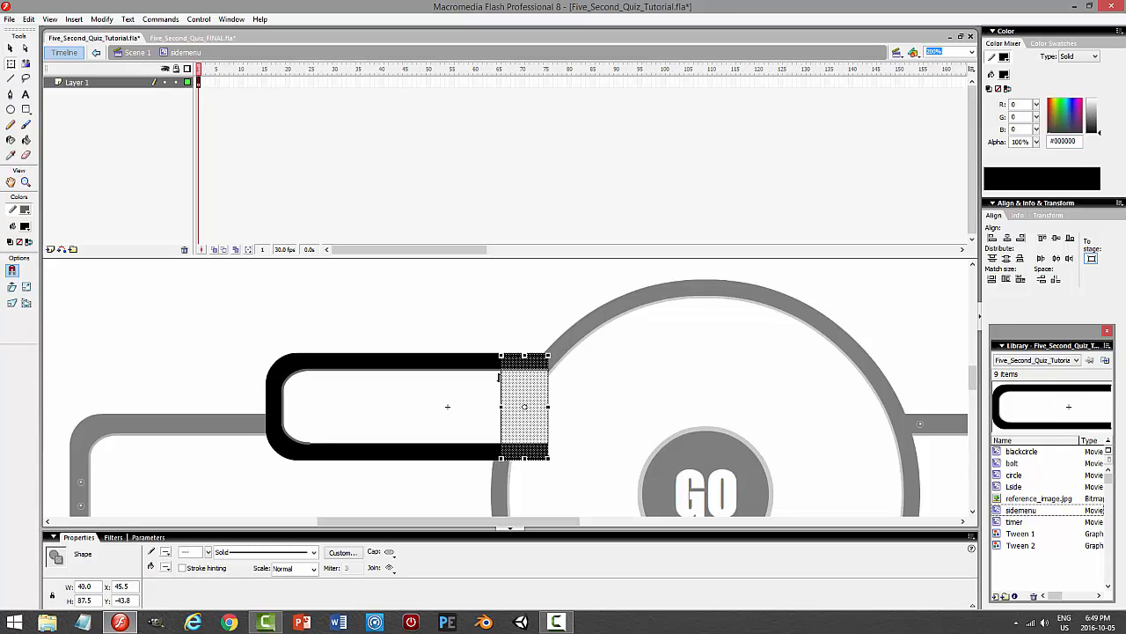
- Stretch the whole tab shape slightly farther right so its open end reaches behind the circle, and save the file
click(484, 302)
click(77, 82)
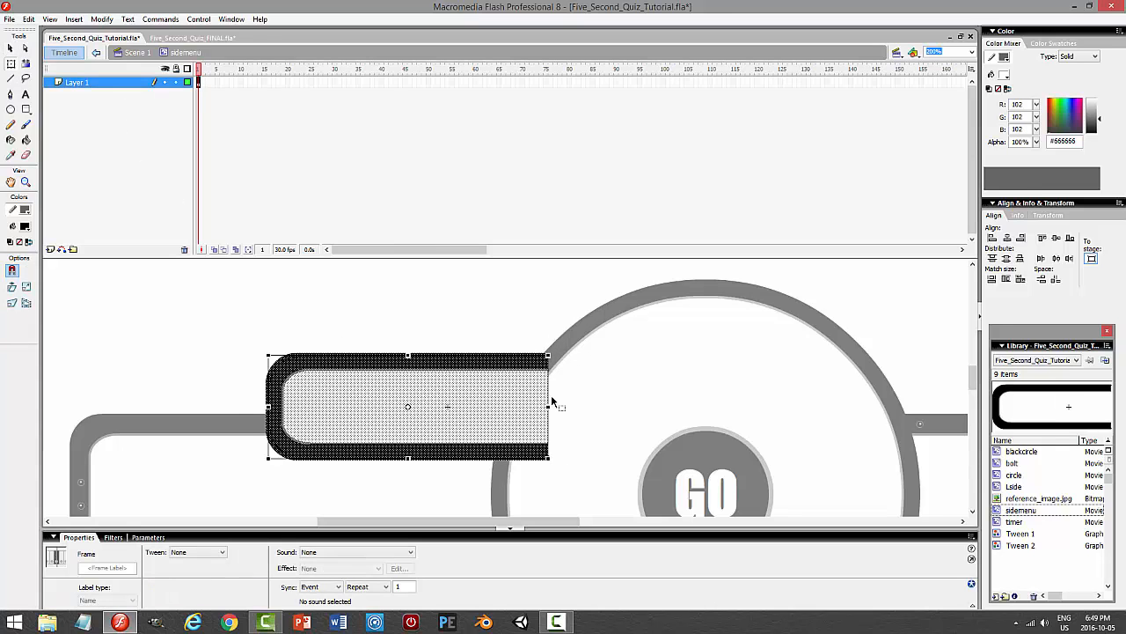
drag(551, 411, 575, 407)
click(511, 286)
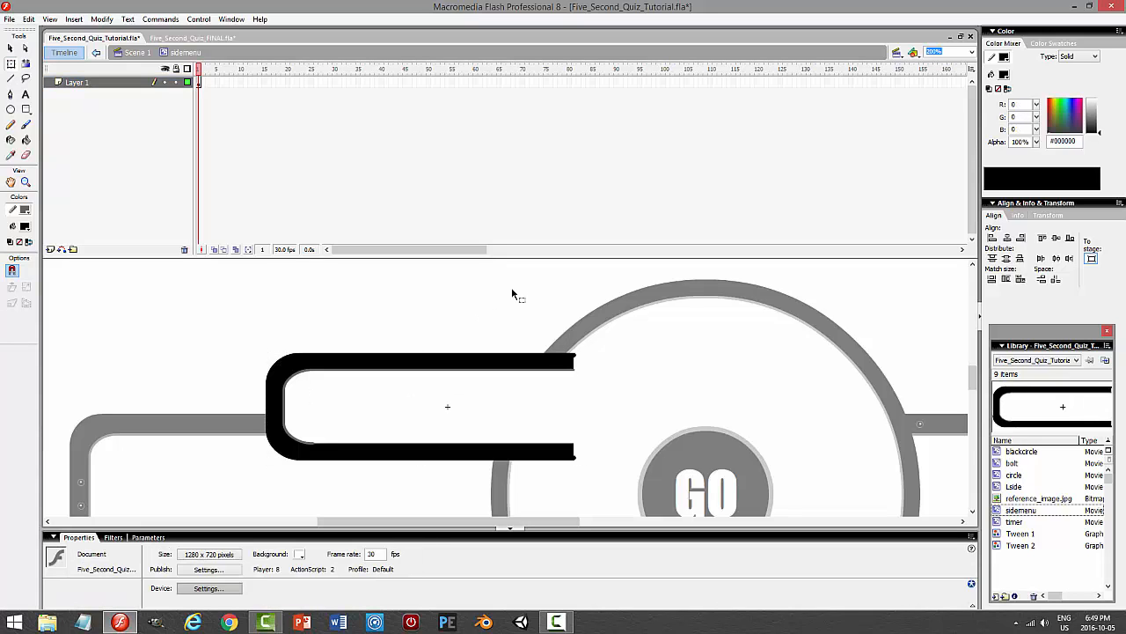
key(ctrl+s)
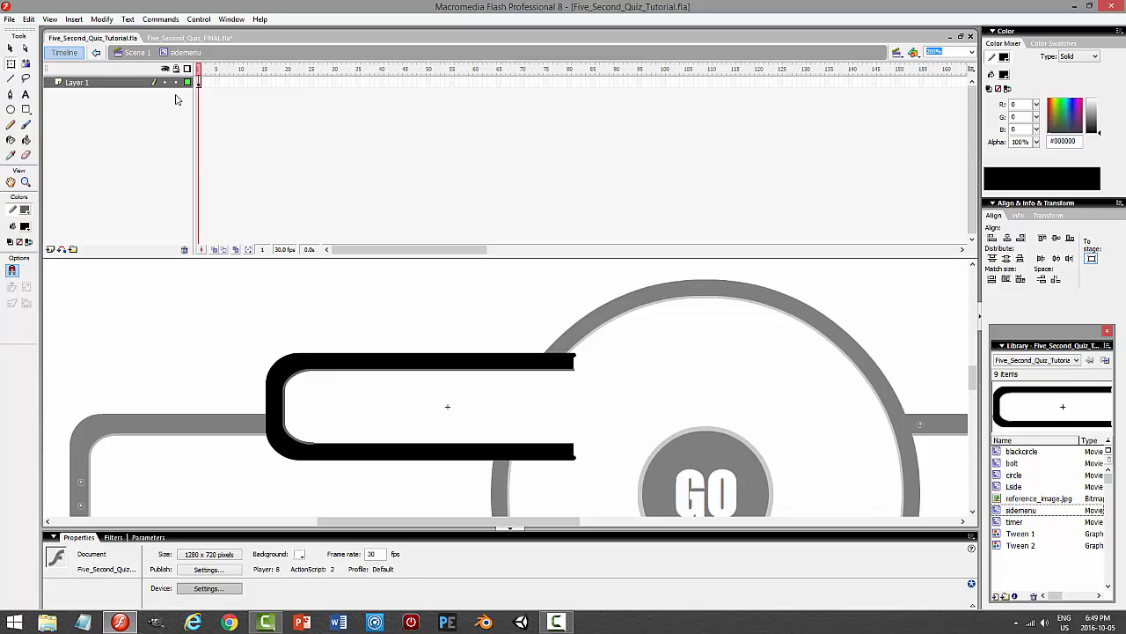
- Lock the tab shape's layer inside the sidemenu symbol and rename it body
click(176, 83)
double_click(100, 83)
text(body)
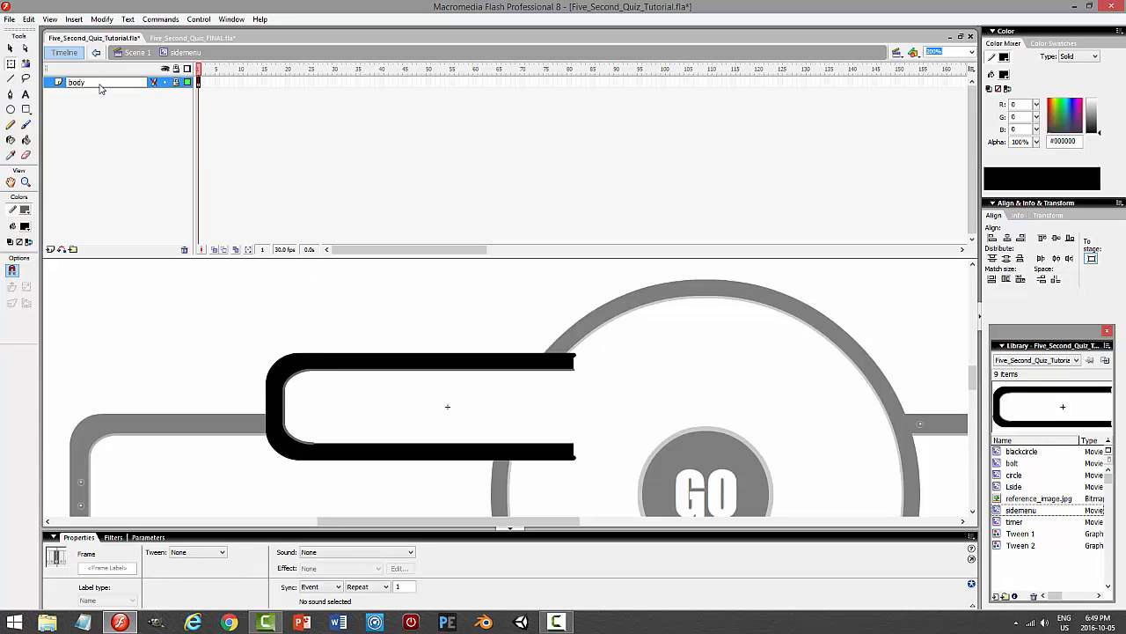
key(Return)
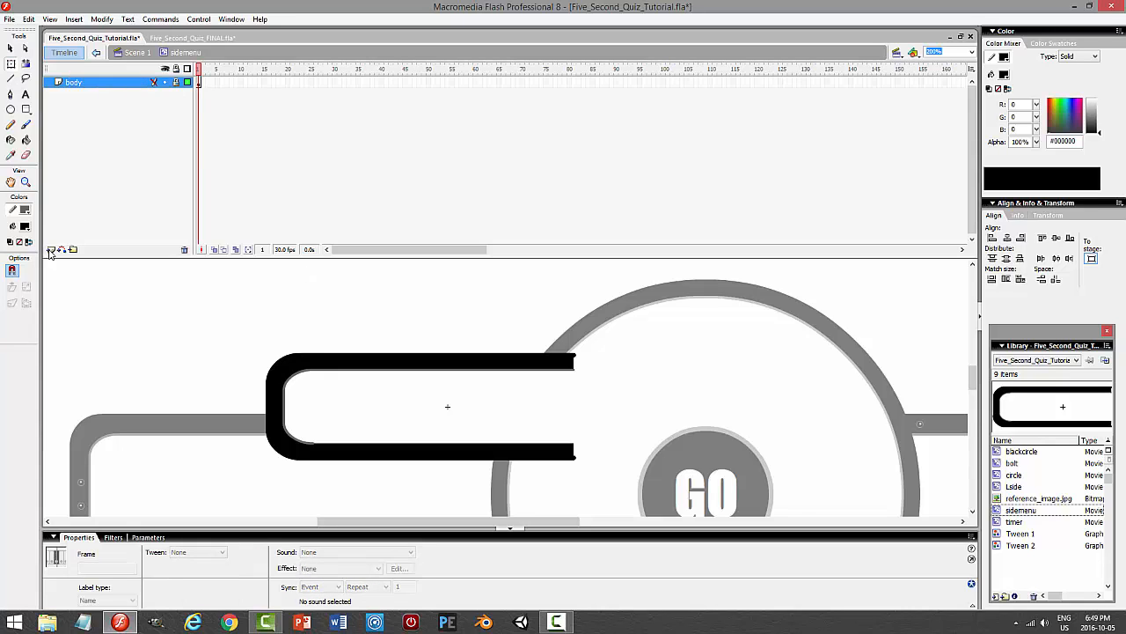
- Add a new layer named bolt above the body layer
click(50, 250)
double_click(99, 83)
text(bolt)
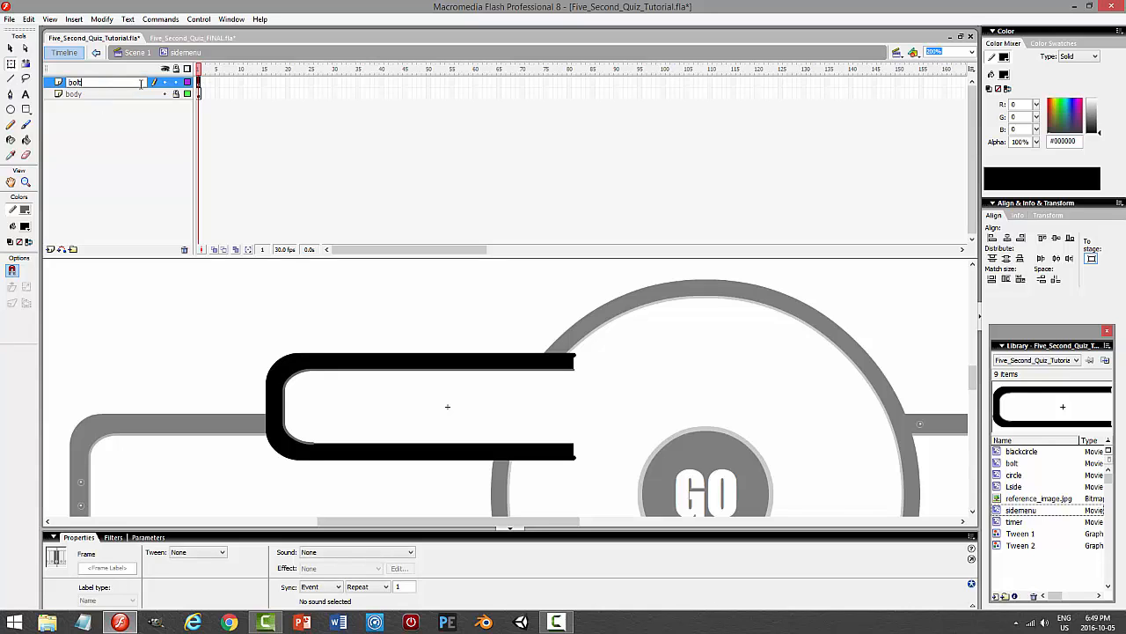
key(Return)
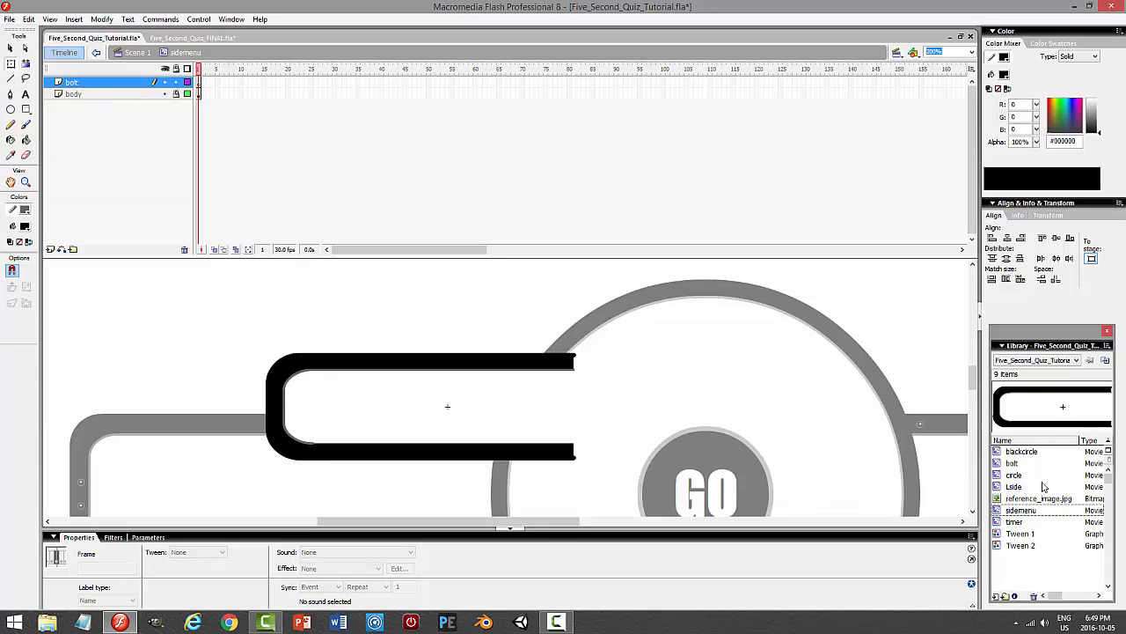
- Place an instance of the bolt symbol from the library on the upper-left corner of the tab's black border
drag(1025, 467, 520, 361)
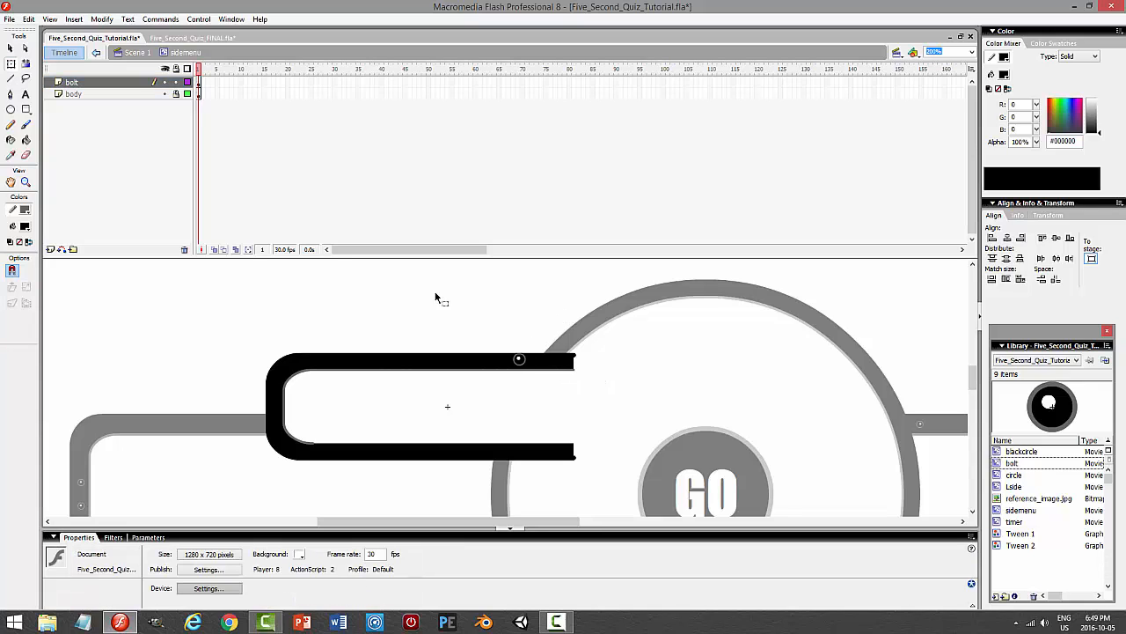
click(10, 48)
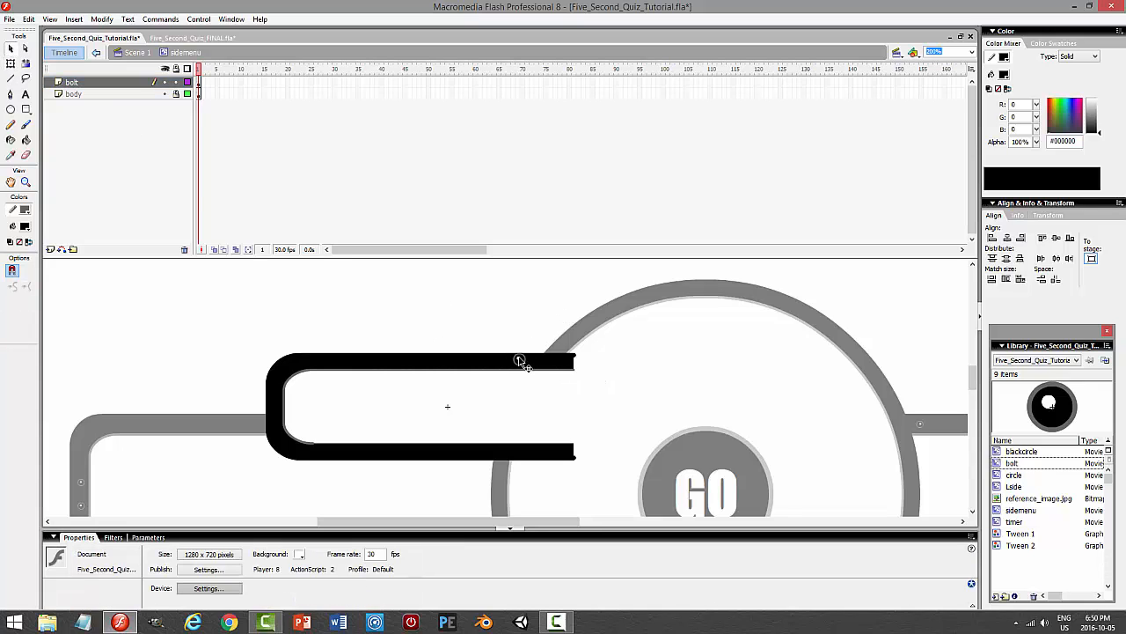
click(521, 360)
key(Down)
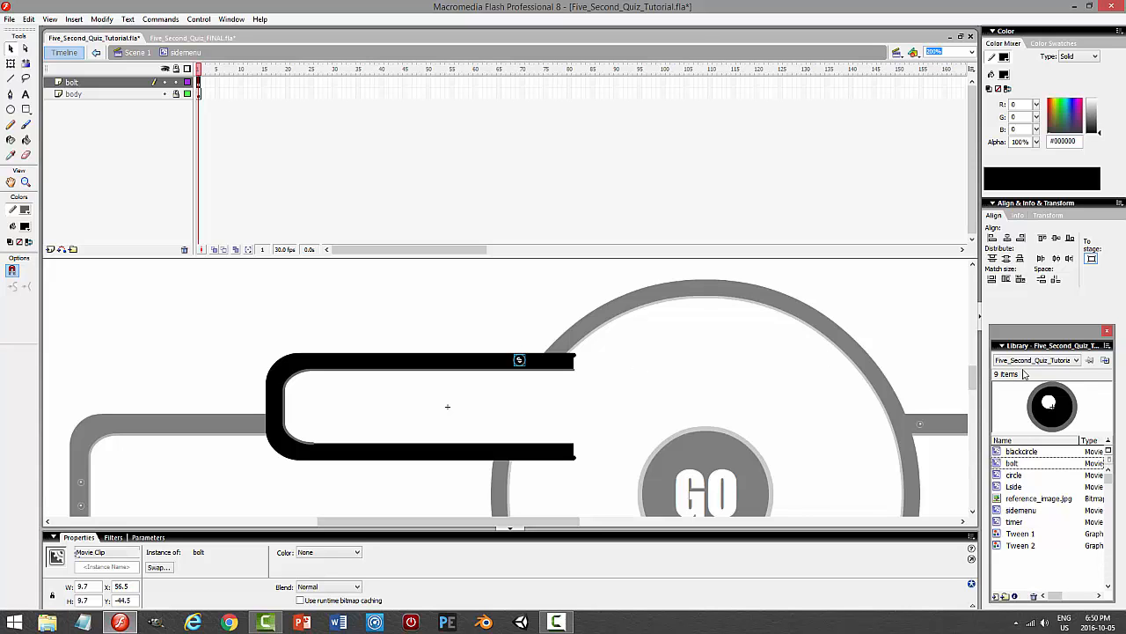
mouse_move(977, 380)
mouse_down()
mouse_move(966, 269)
mouse_move(959, 301)
mouse_move(973, 382)
mouse_up()
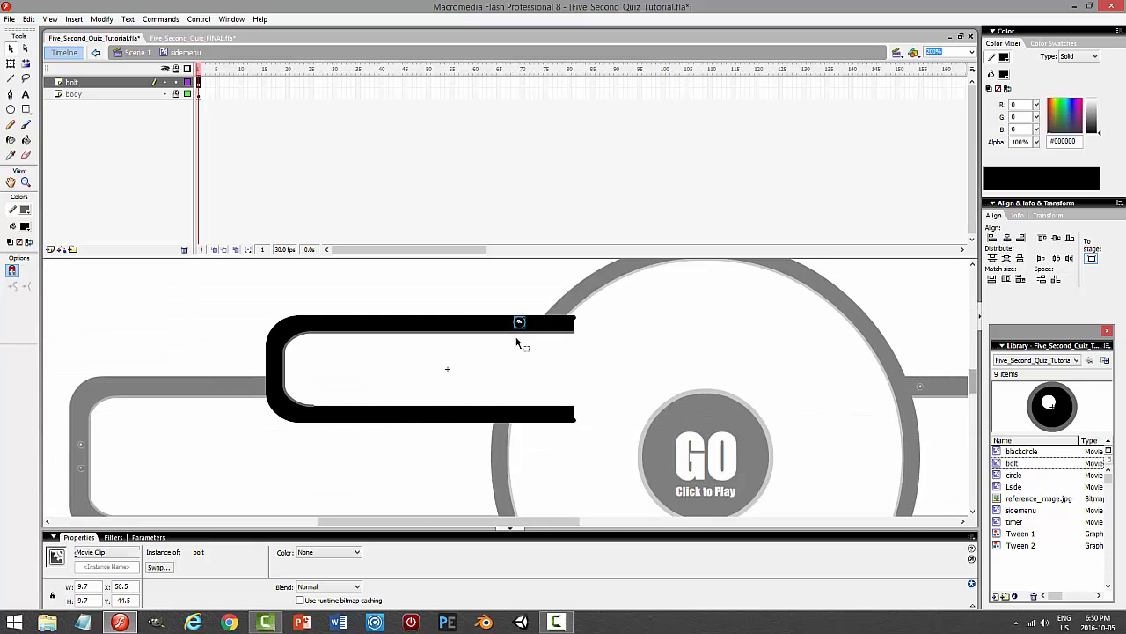
drag(520, 330, 285, 334)
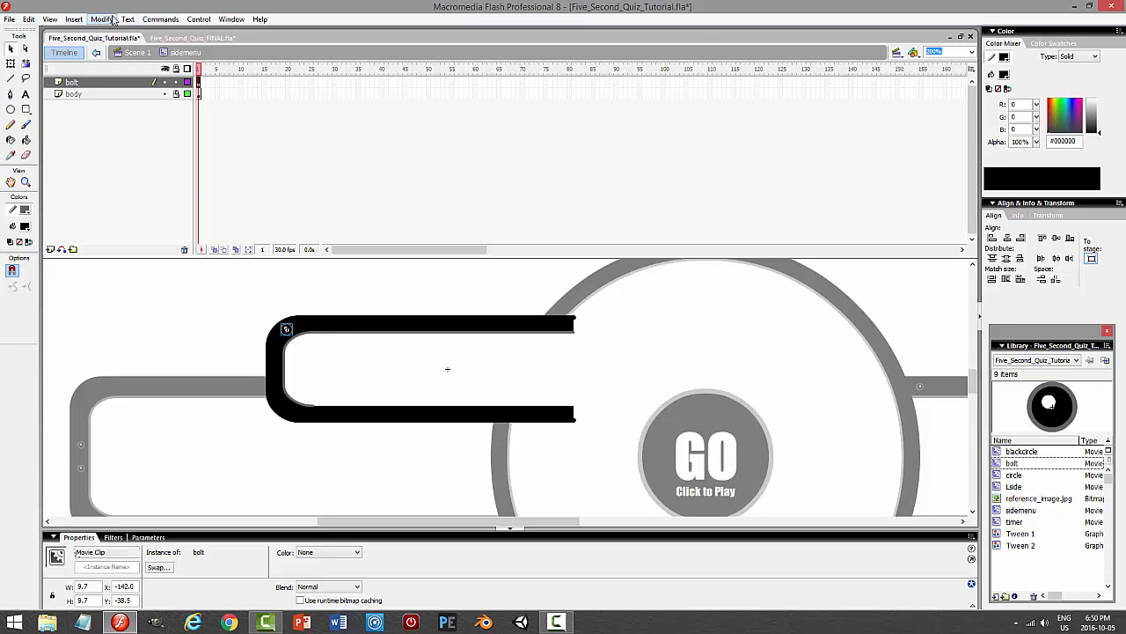
- Scale the bolt to 75% twice so it is about 5.5 px wide
click(101, 19)
mouse_move(70, 167)
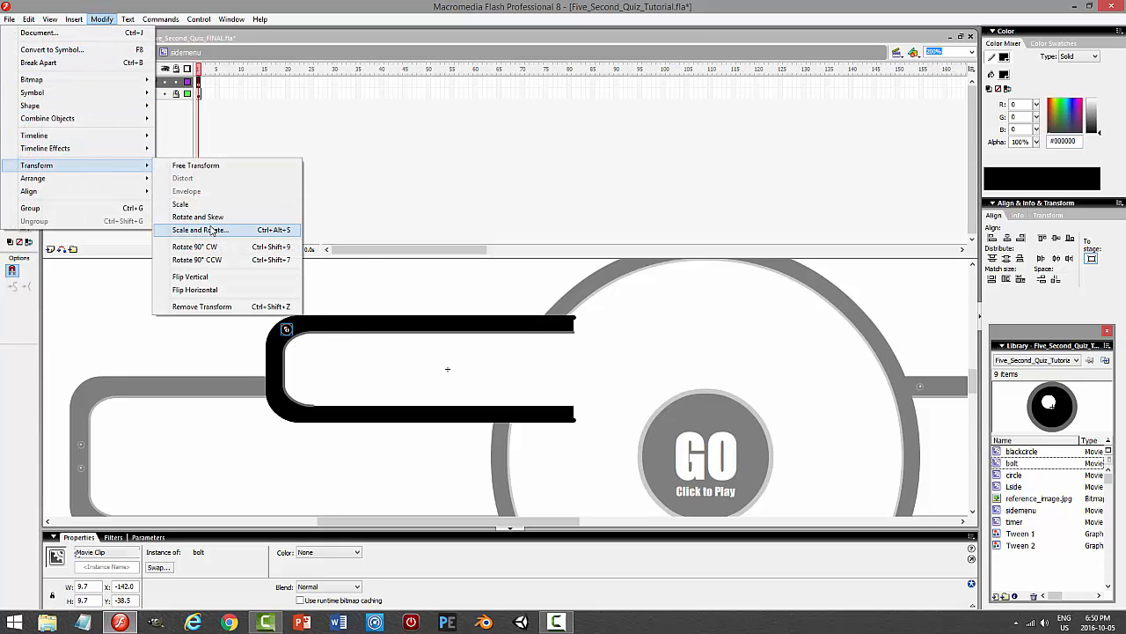
click(220, 229)
click(619, 297)
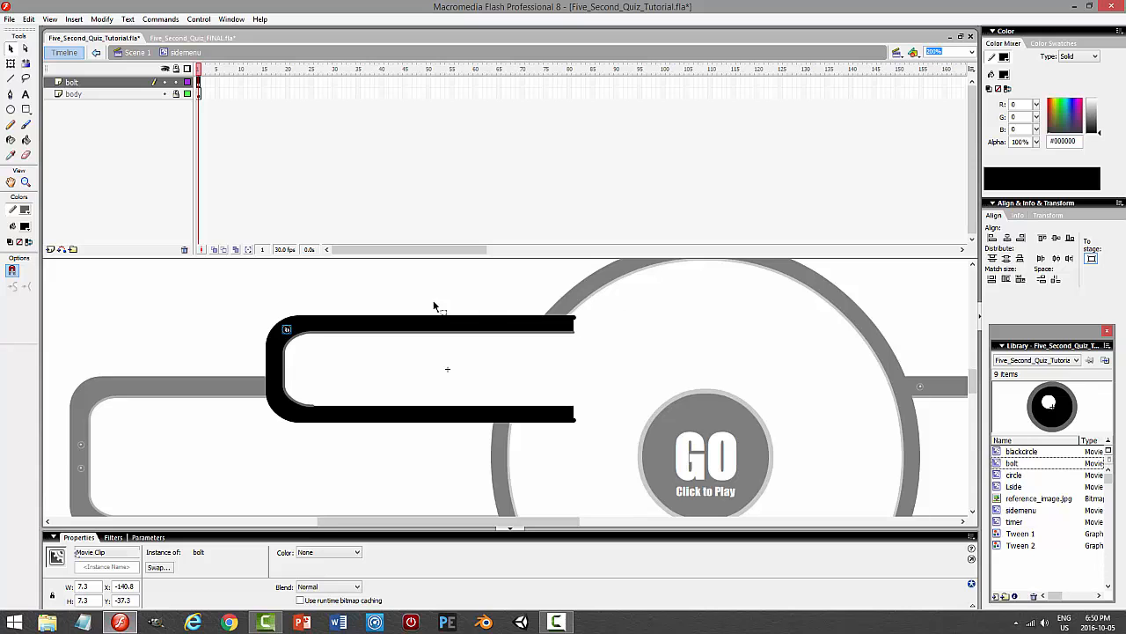
click(101, 19)
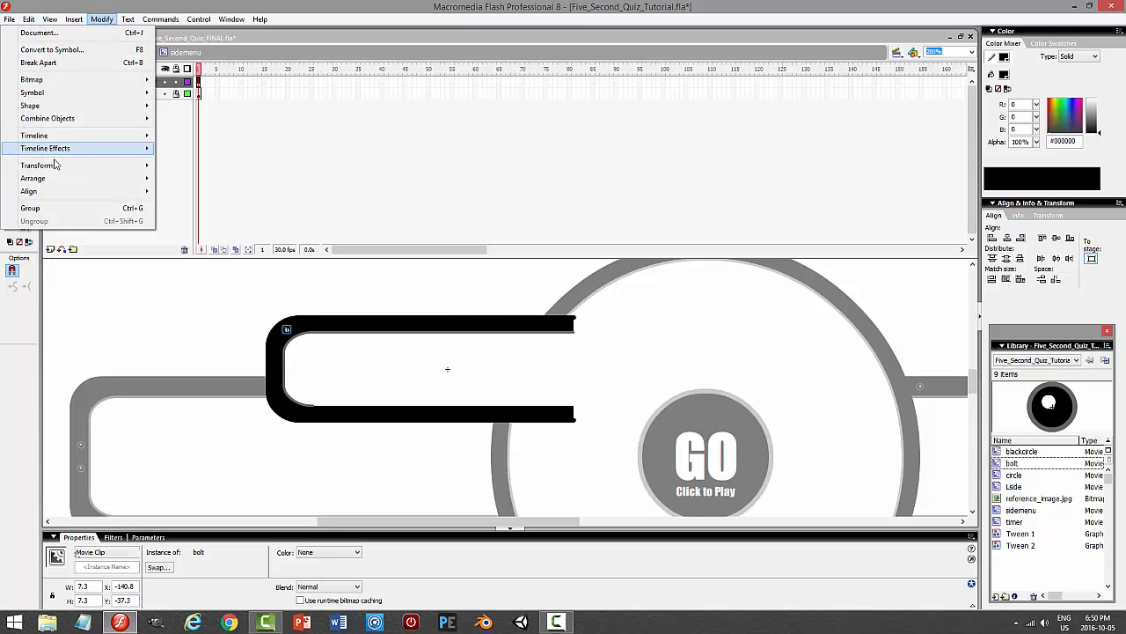
mouse_move(140, 167)
click(200, 229)
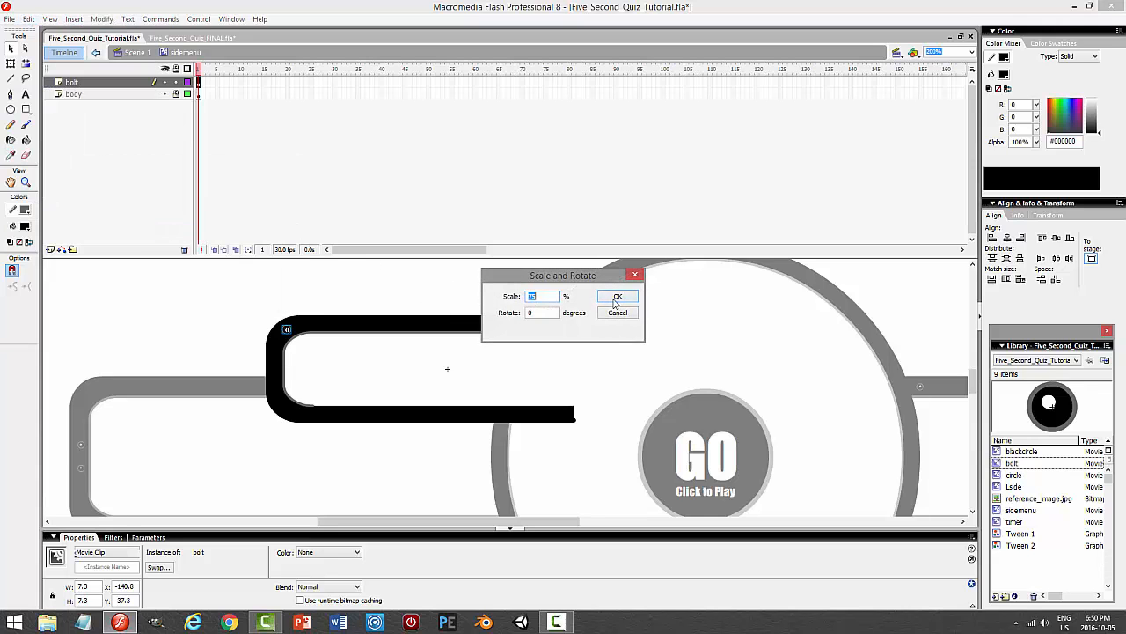
click(617, 300)
click(360, 294)
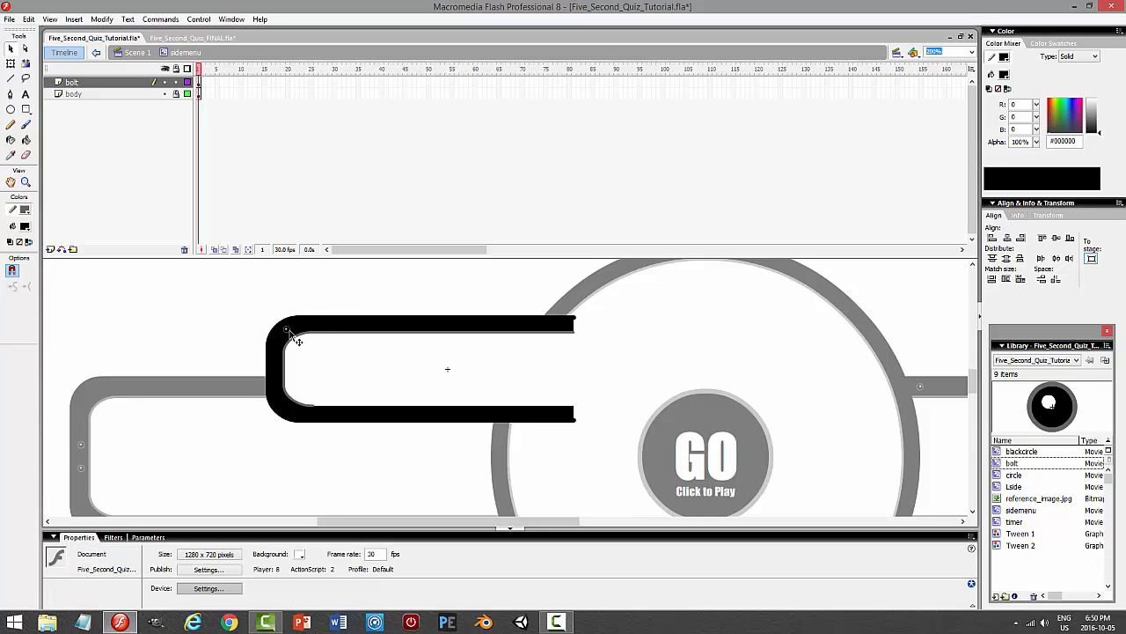
- Nudge the bolt within the tab's corner to X -141.4, Y -34.9, checking its position by test-playing the movie
click(288, 333)
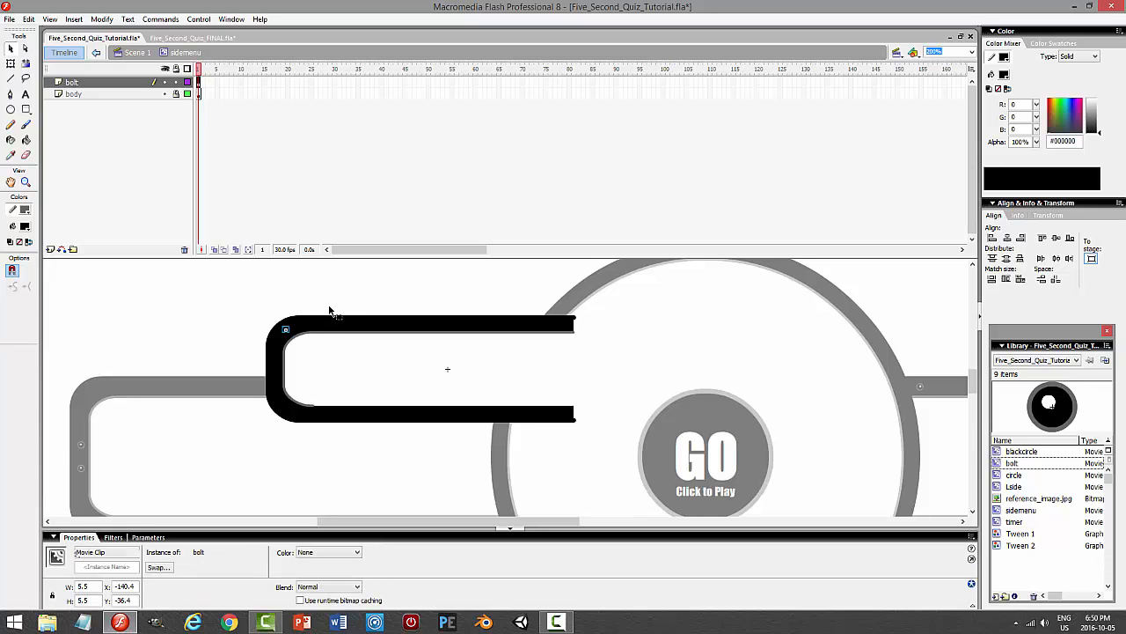
key(ctrl+Return)
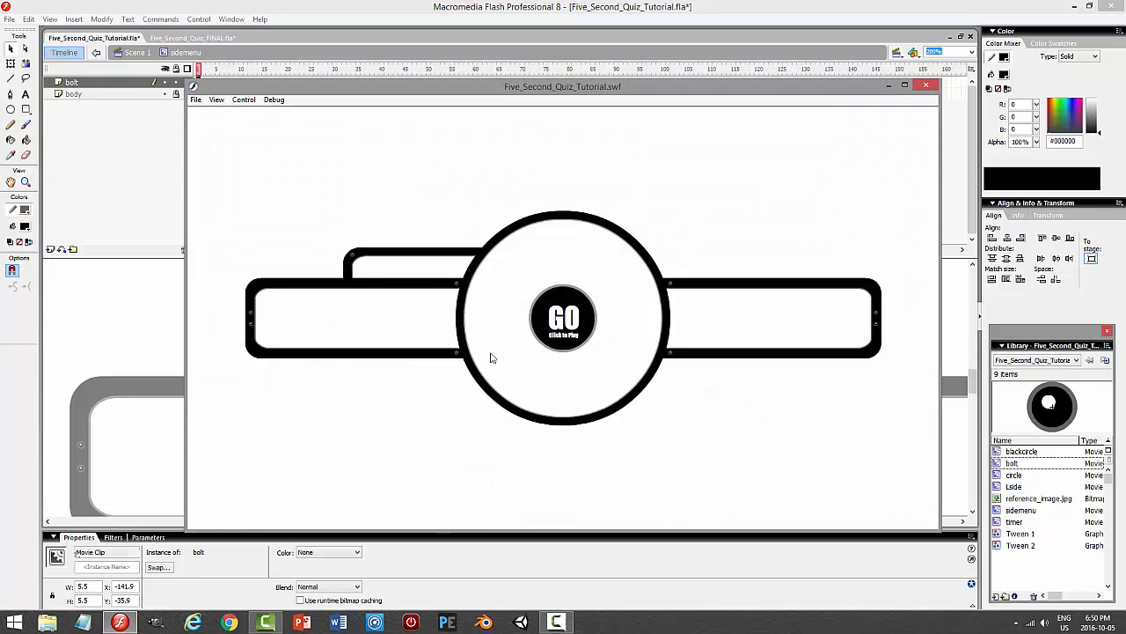
click(926, 85)
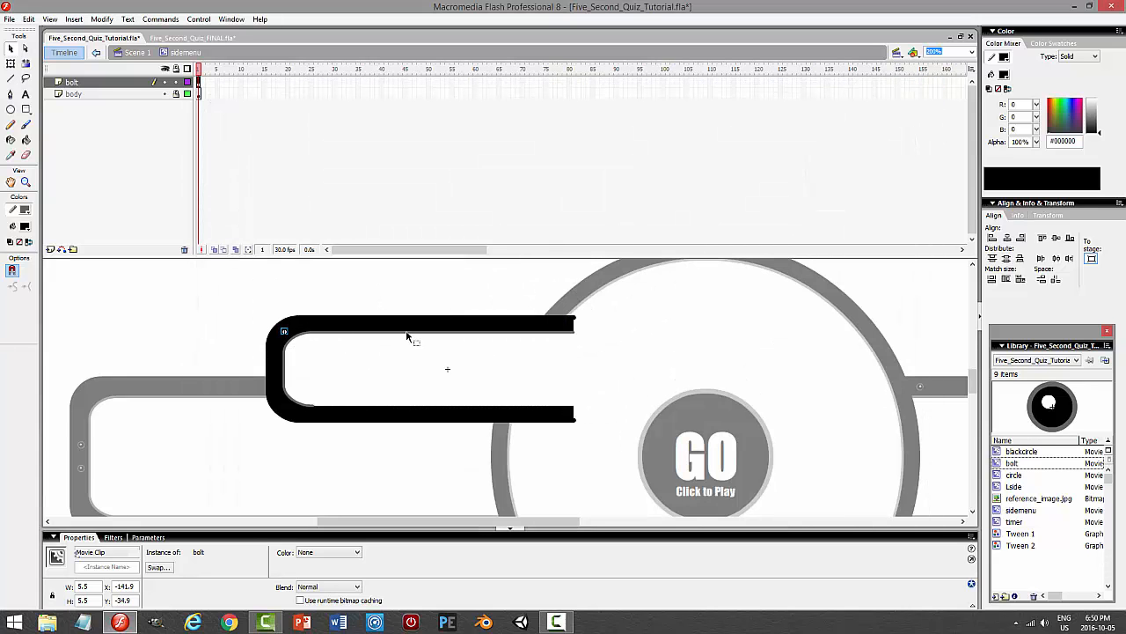
key(ctrl+Return)
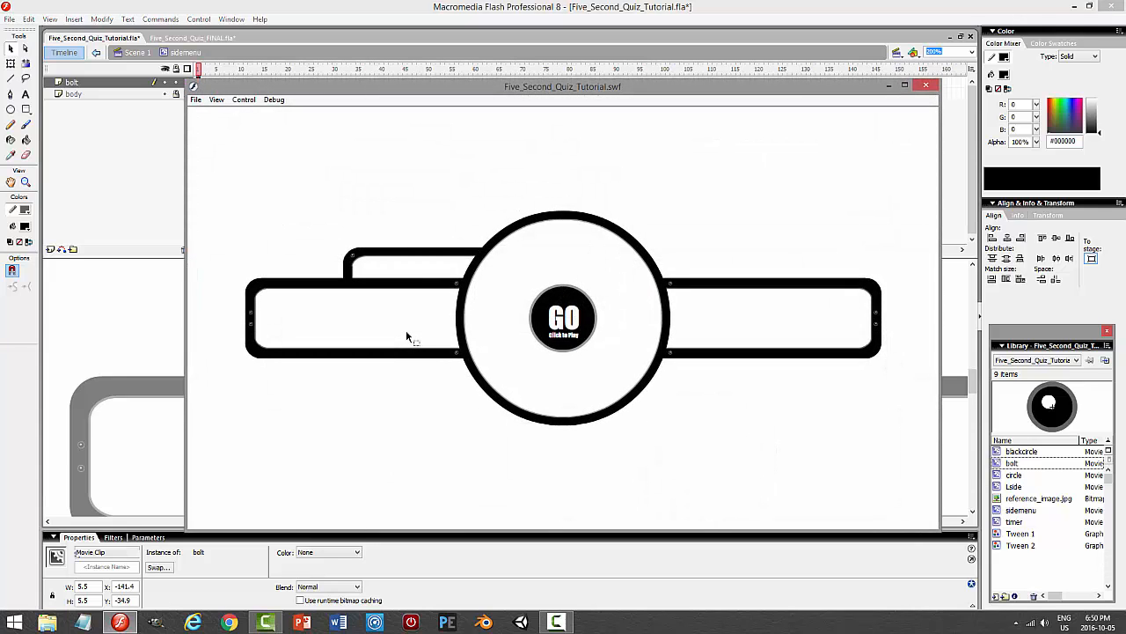
click(926, 87)
mouse_move(974, 390)
mouse_down()
mouse_move(976, 307)
mouse_move(982, 383)
mouse_up()
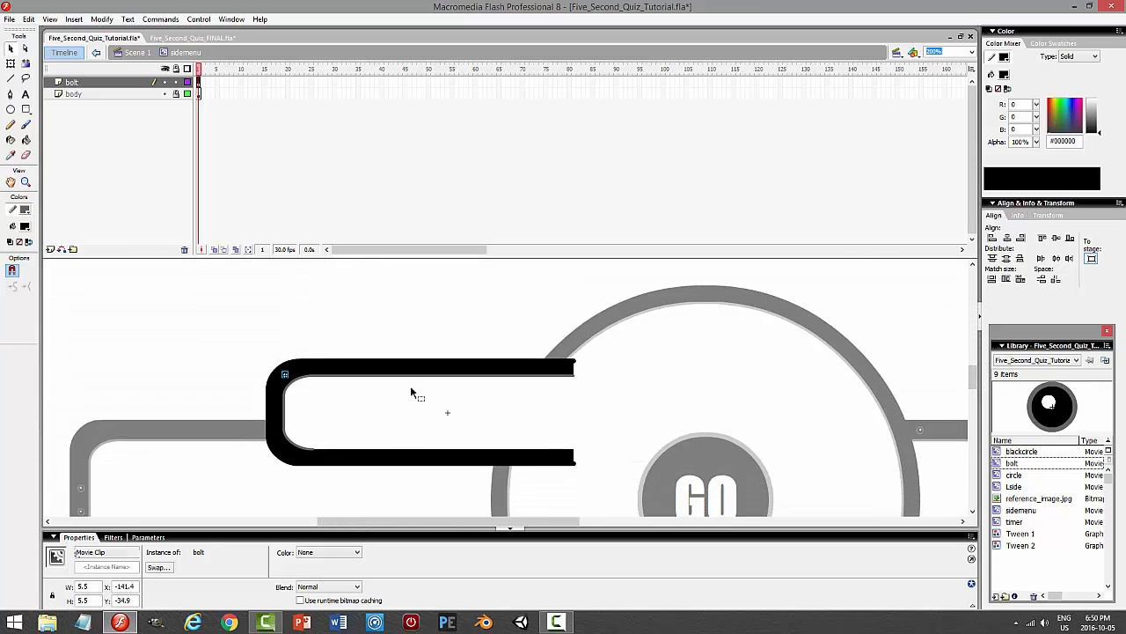
- Nudge the corner bolt to X -140.9, Y -33.4 and check its position by test-playing the movie
key(Down)
key(Down)
key(Right)
key(Down)
key(ctrl+Return)
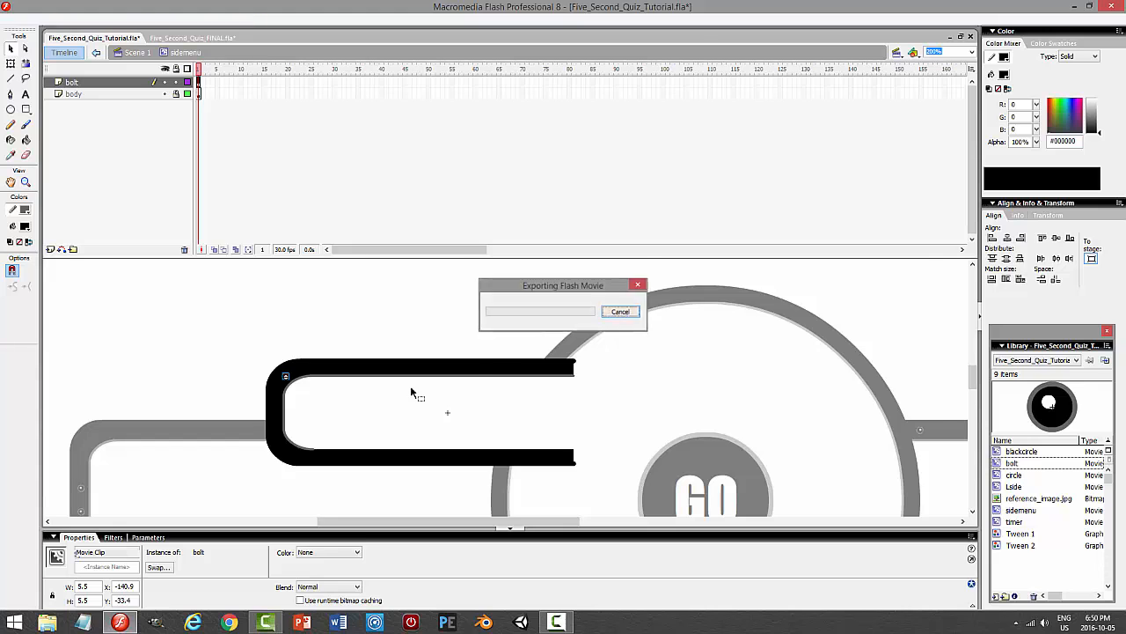
click(924, 85)
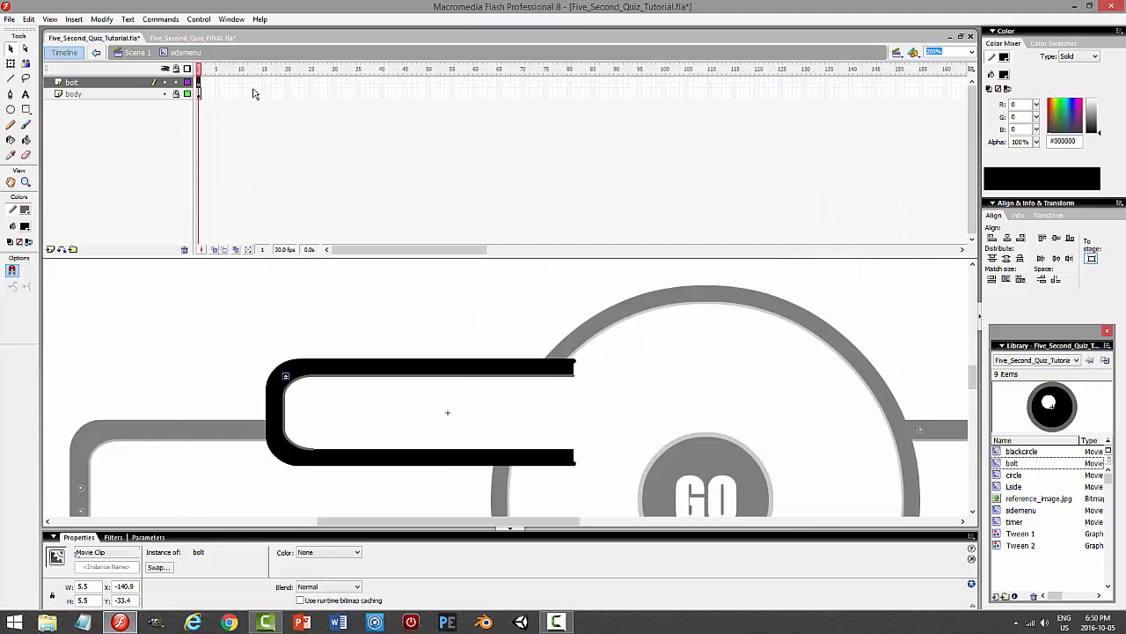
- Return to Scene 1, nudge the sidemenu tab down to Y 244.5, and test-play the movie
click(137, 53)
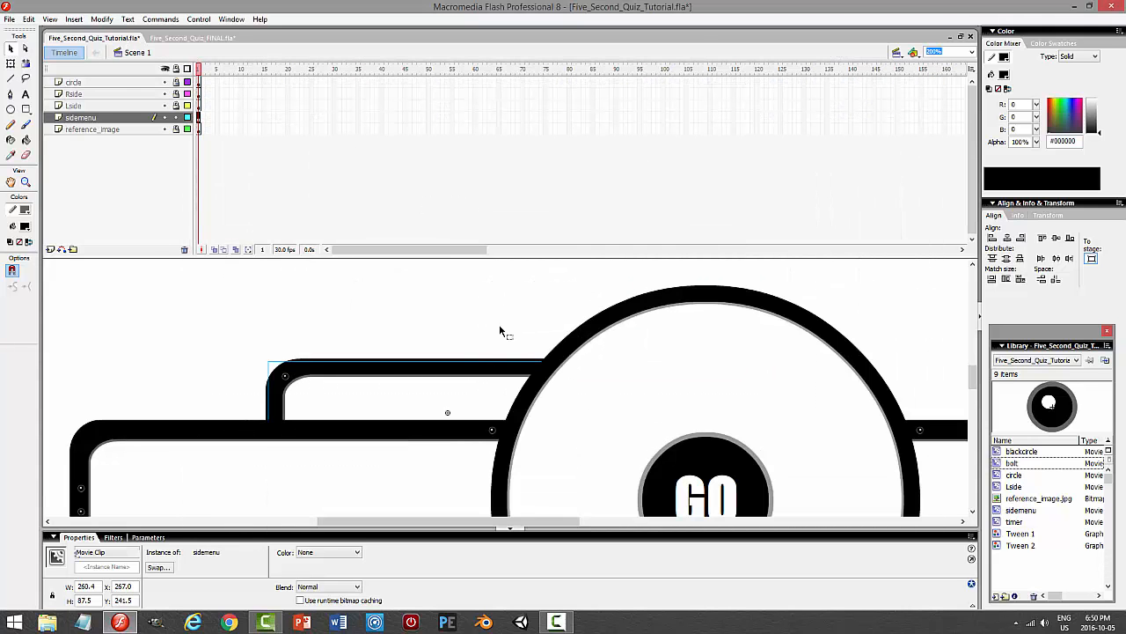
key(Down)
key(Down)
key(Down)
key(ctrl+Return)
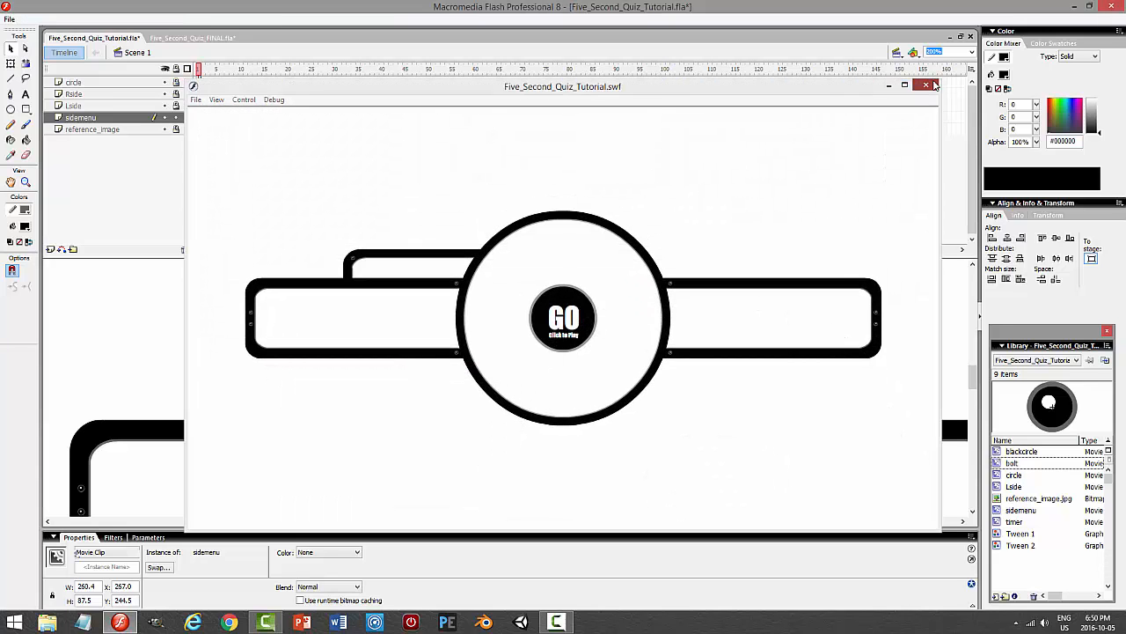
click(933, 85)
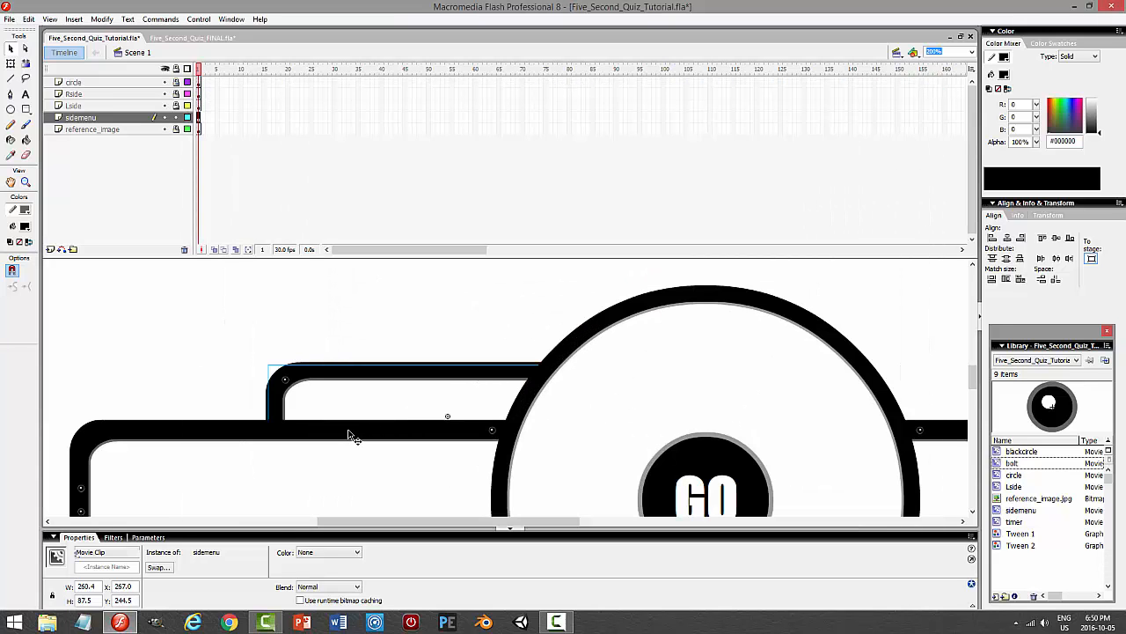
- Lock the sidemenu symbol's bolt layer and recolor the tab's inner outline on the body layer to #999999
double_click(286, 414)
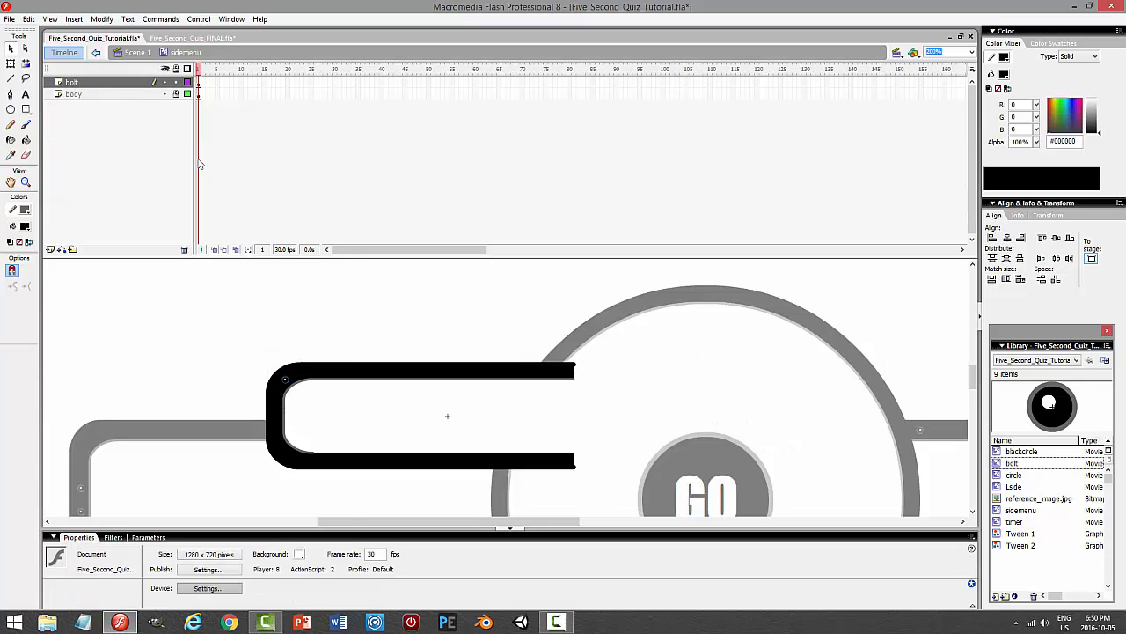
click(175, 82)
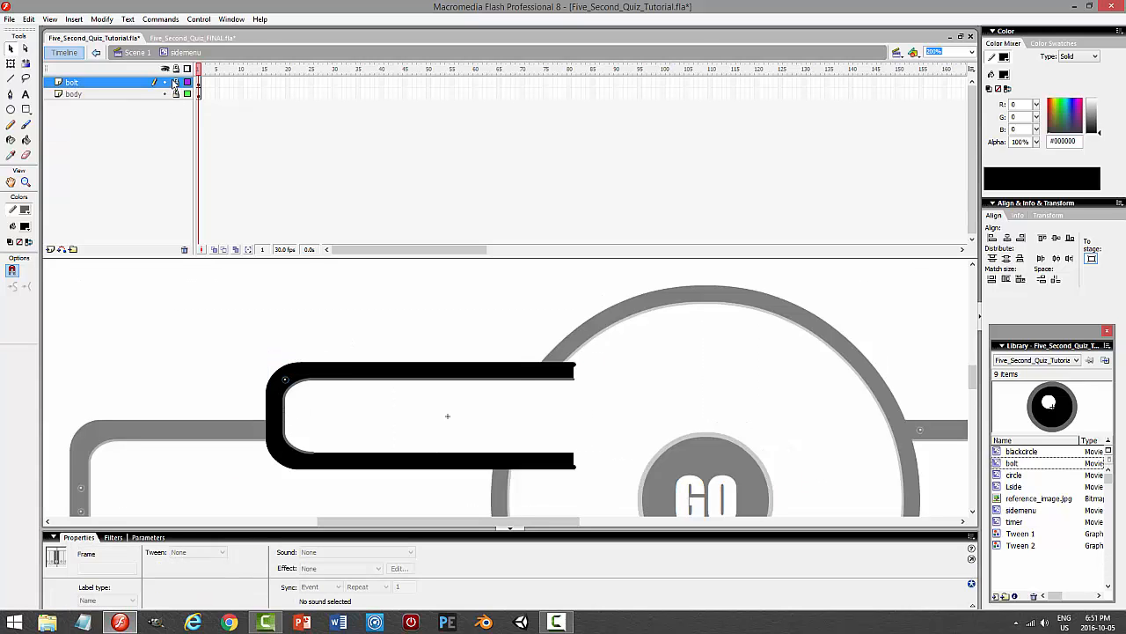
click(175, 82)
click(285, 422)
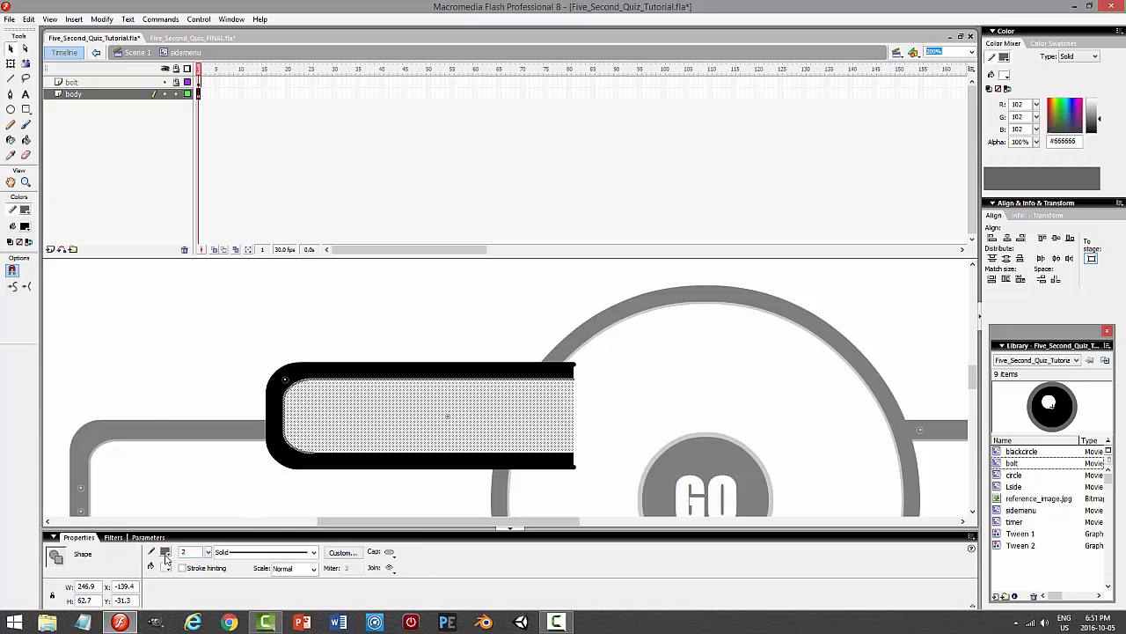
click(165, 556)
click(173, 466)
click(333, 318)
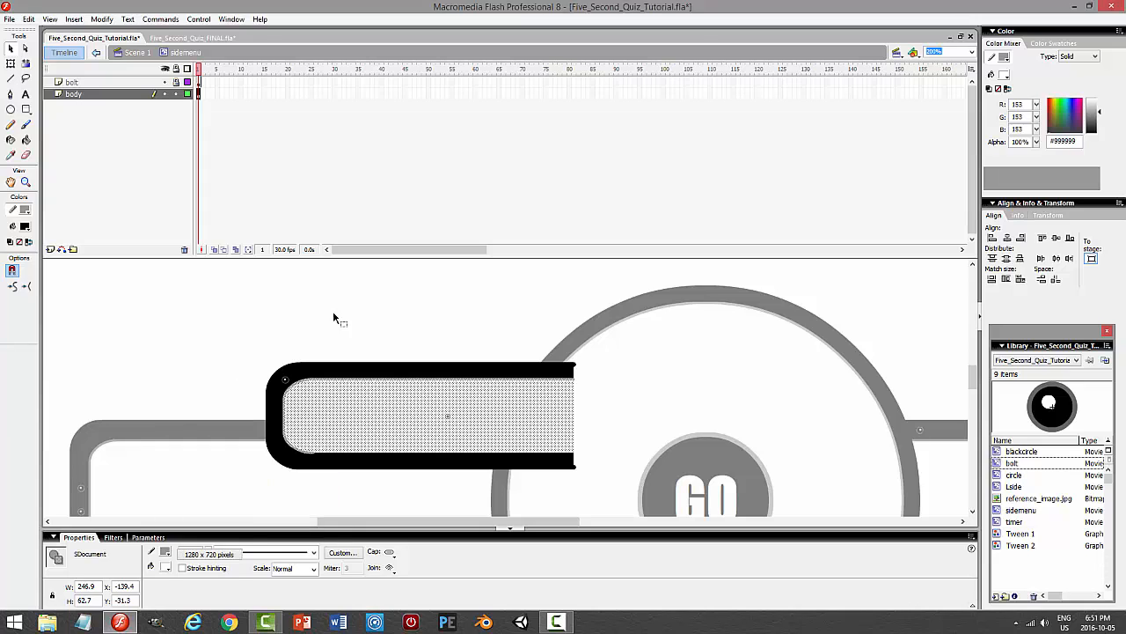
- Check the lighter outline by test-playing the movie, and save the document with the body layer locked
key(ctrl+Return)
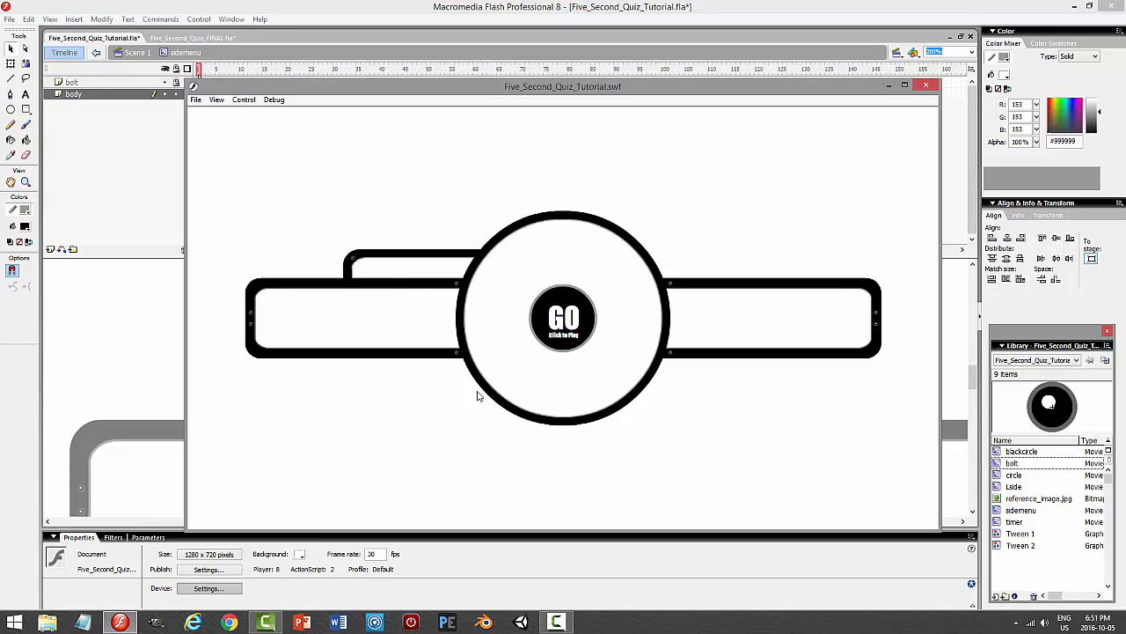
click(926, 86)
click(175, 94)
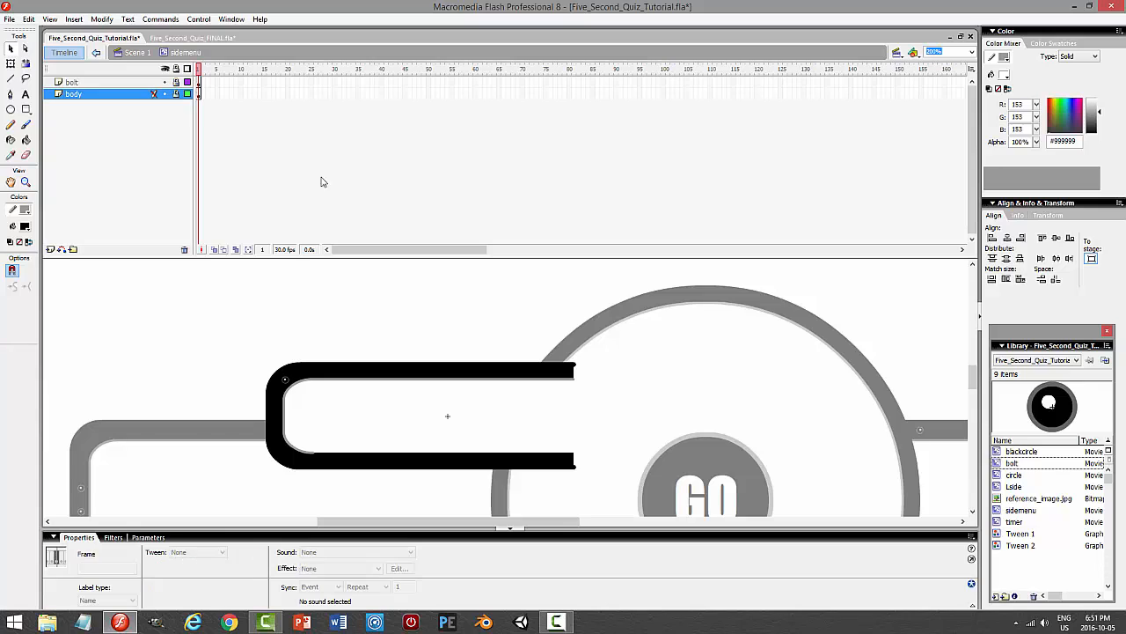
key(ctrl+s)
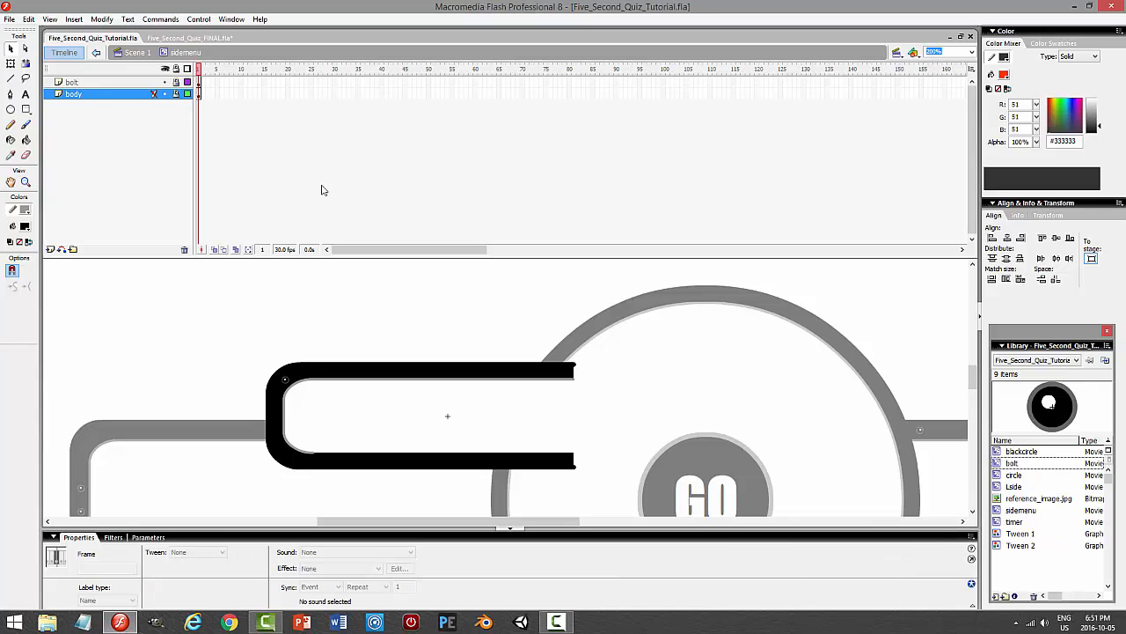
- Unlock the body layer, draw a vertical line about 100 px tall across the tab's open end, and test-play the movie
click(175, 95)
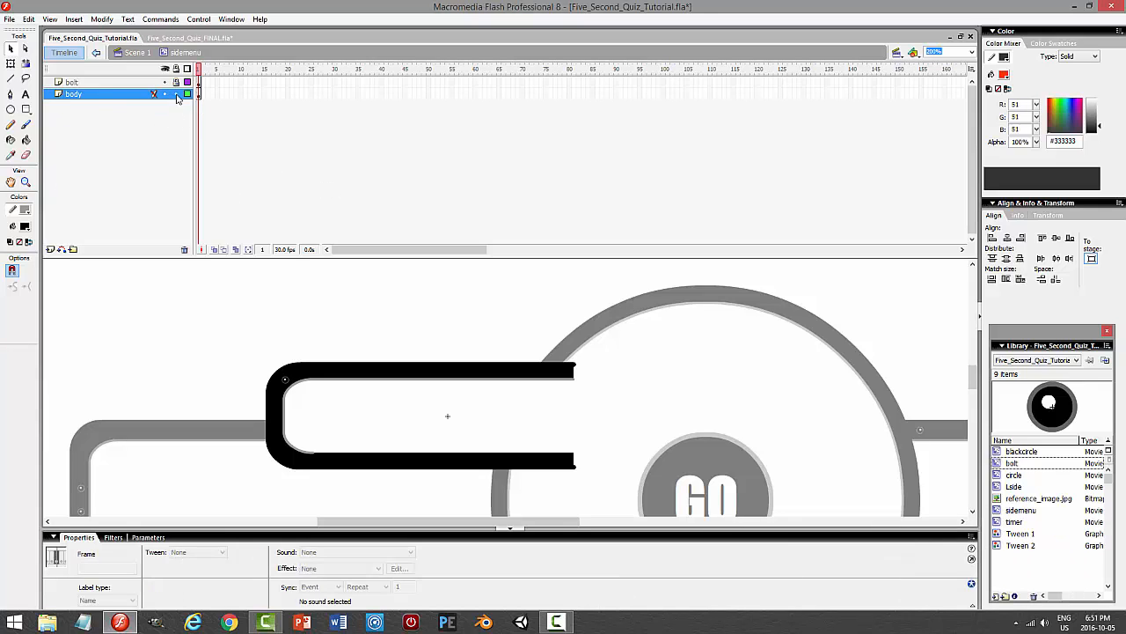
key(n)
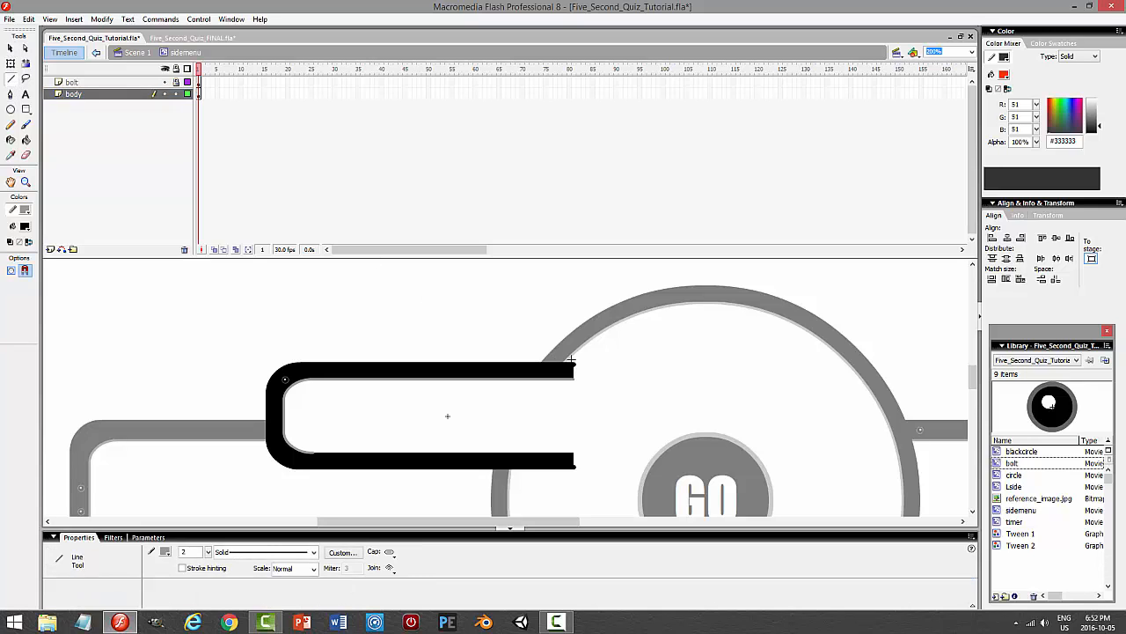
drag(572, 369, 578, 477)
click(11, 48)
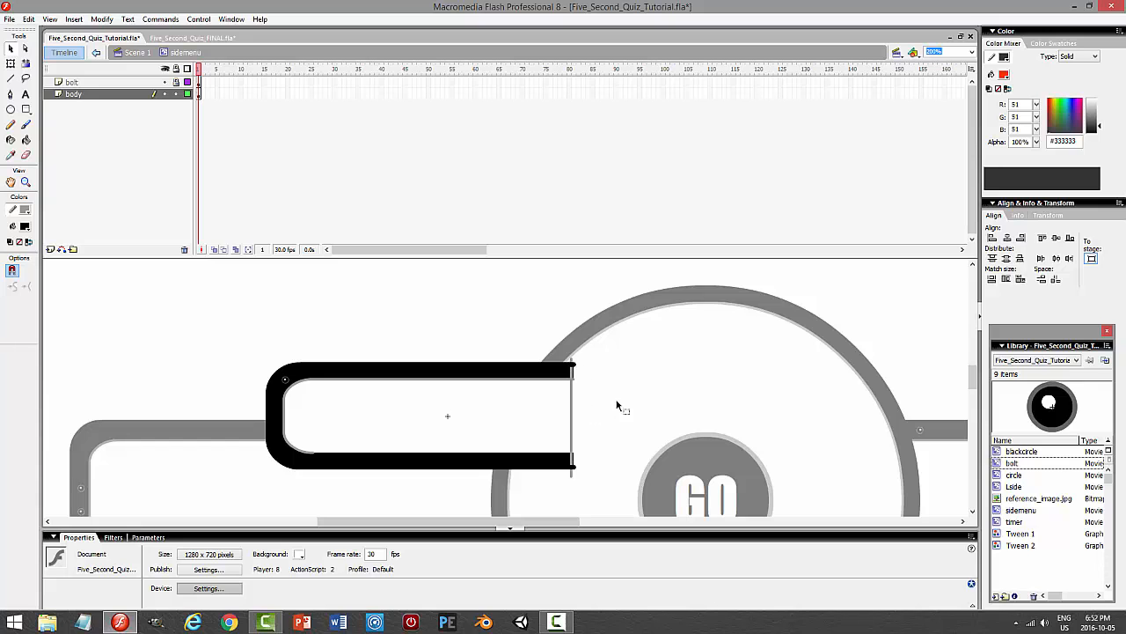
key(ctrl+Return)
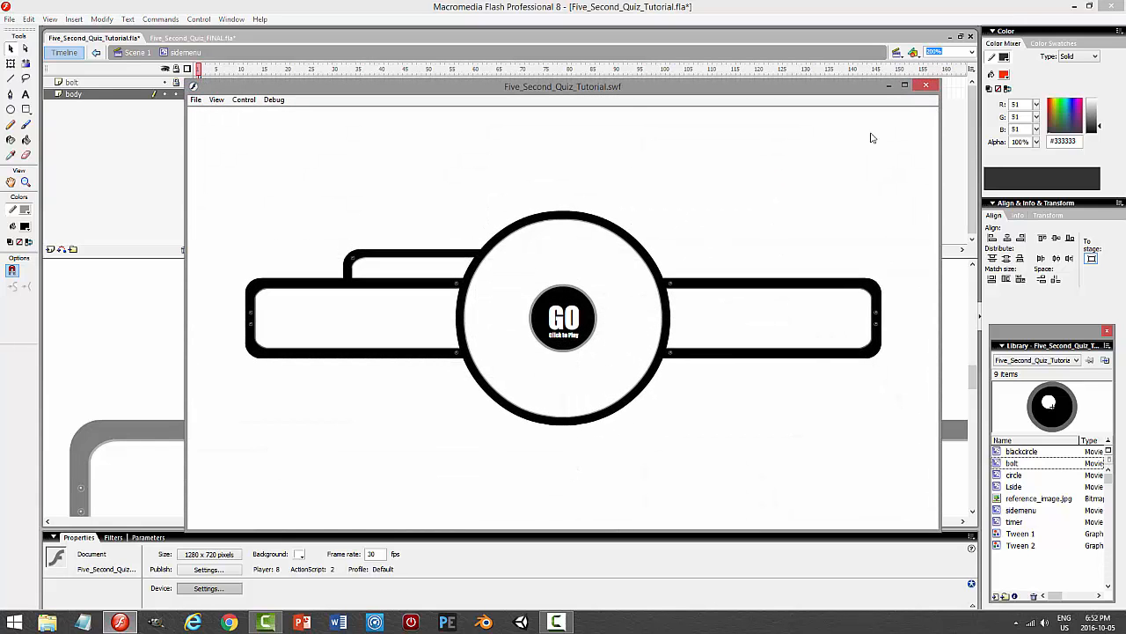
click(926, 86)
- Fill the tab's enclosed interior with blue #0066FF
click(539, 410)
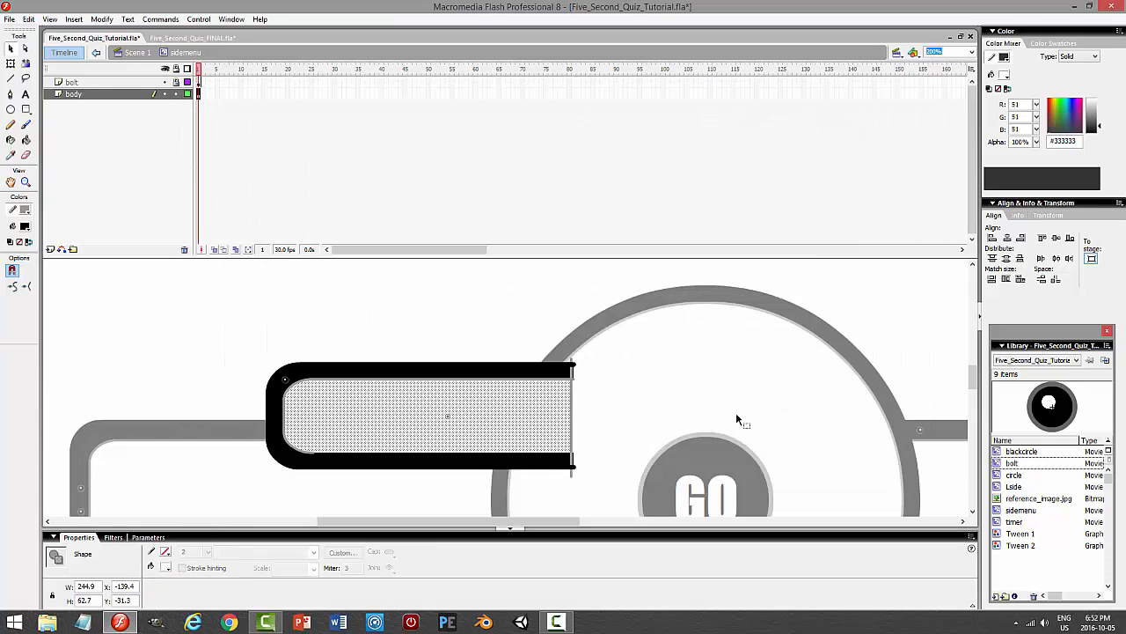
key(Delete)
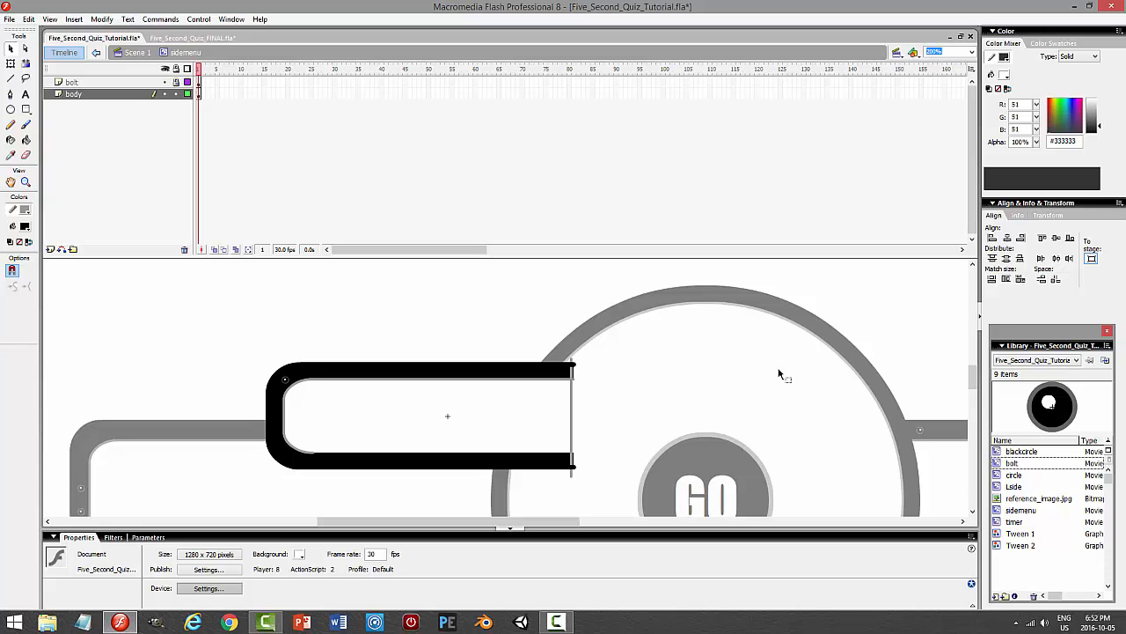
drag(973, 381, 995, 395)
click(504, 370)
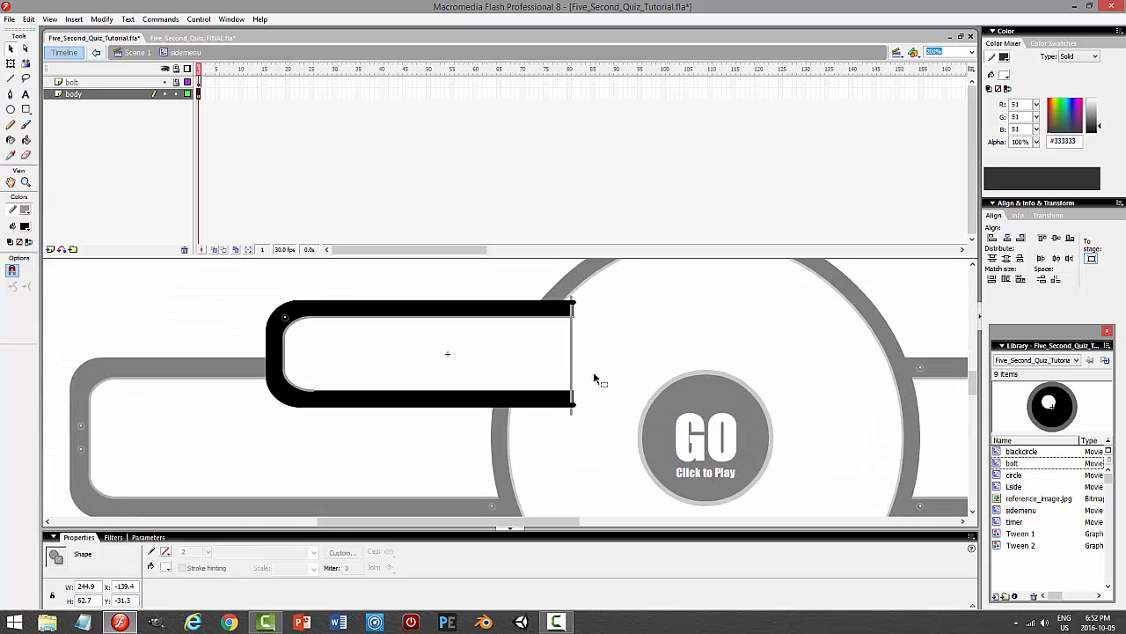
click(24, 227)
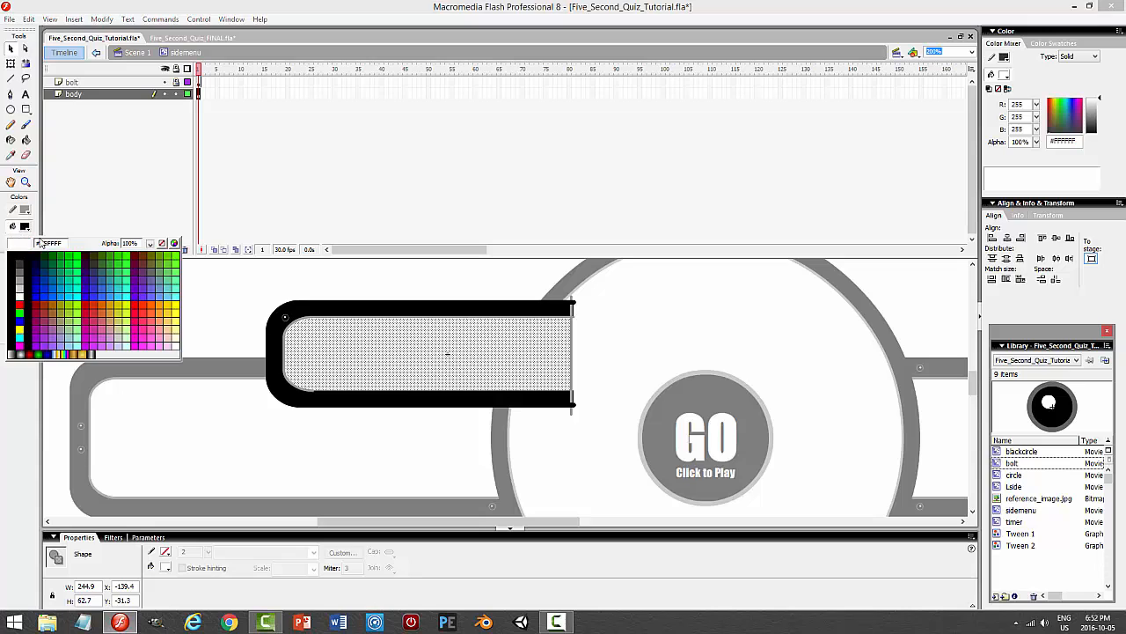
click(54, 291)
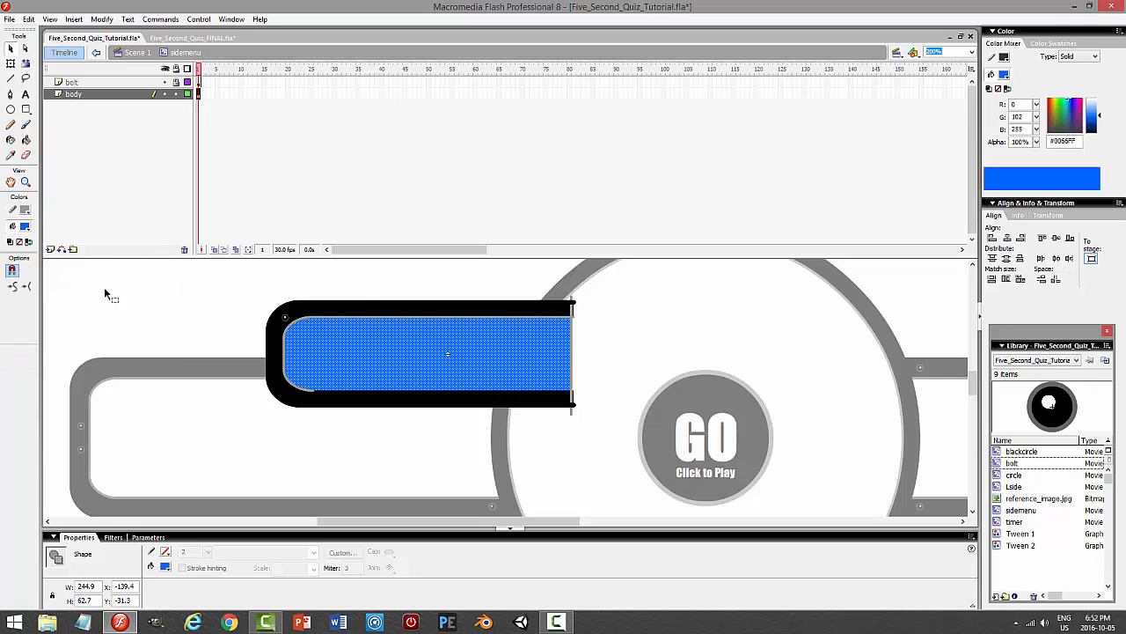
click(361, 286)
- Return to Scene 1 and test-play the movie to check the blue tab
click(141, 53)
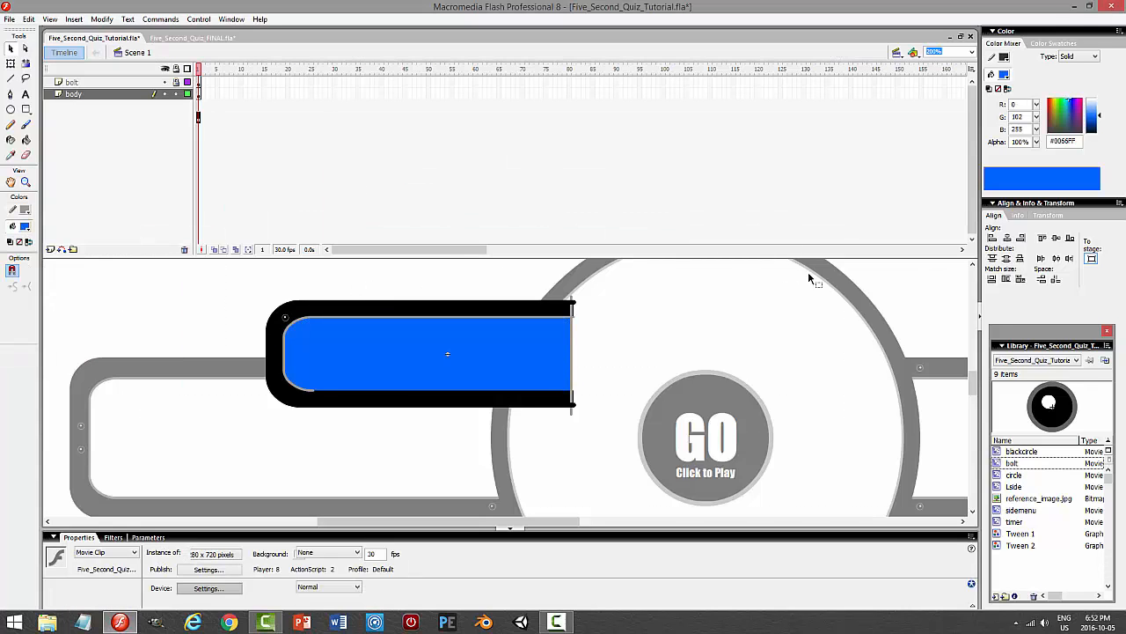
key(ctrl+Return)
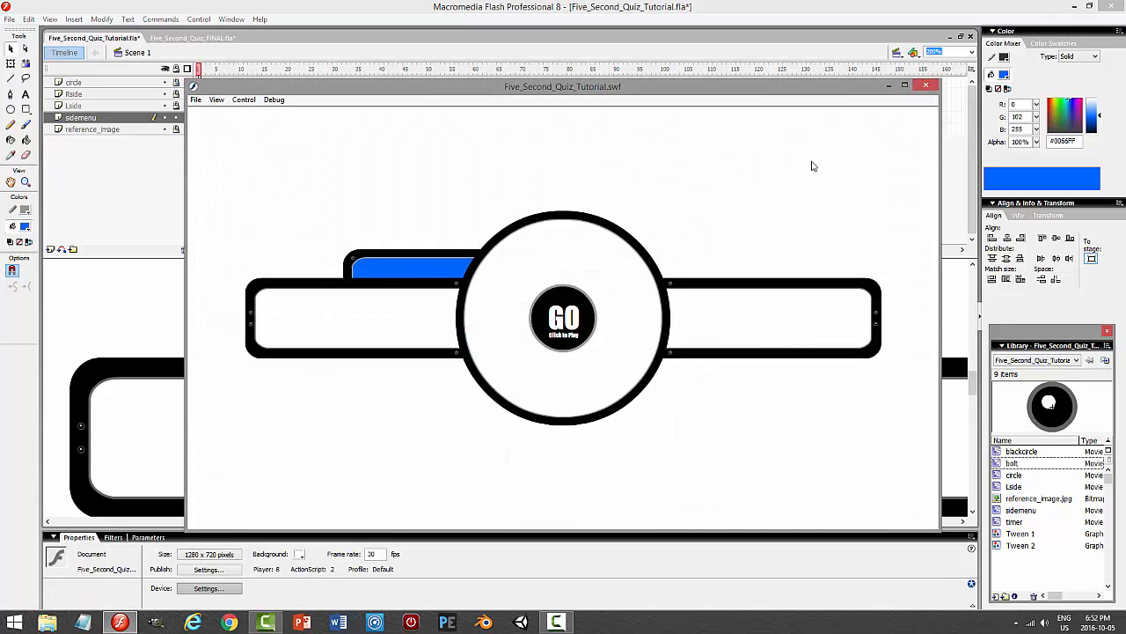
click(931, 88)
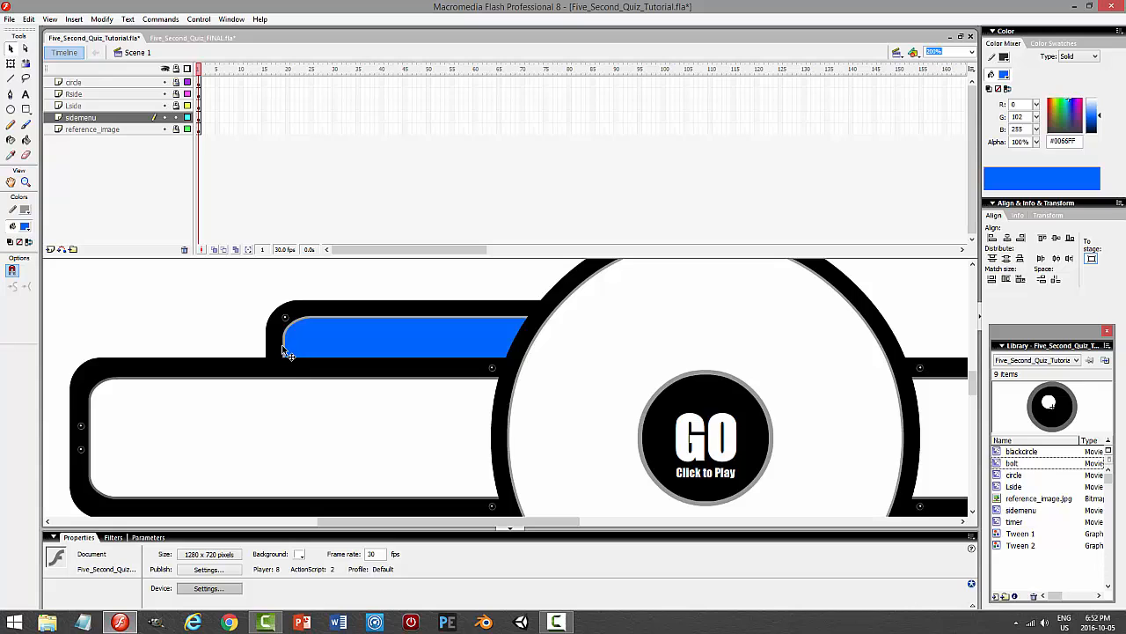
- Reopen the sidemenu symbol and add the missing 2 px gray stroke along the blue interior's lower edge with the Ink Bottle
double_click(329, 344)
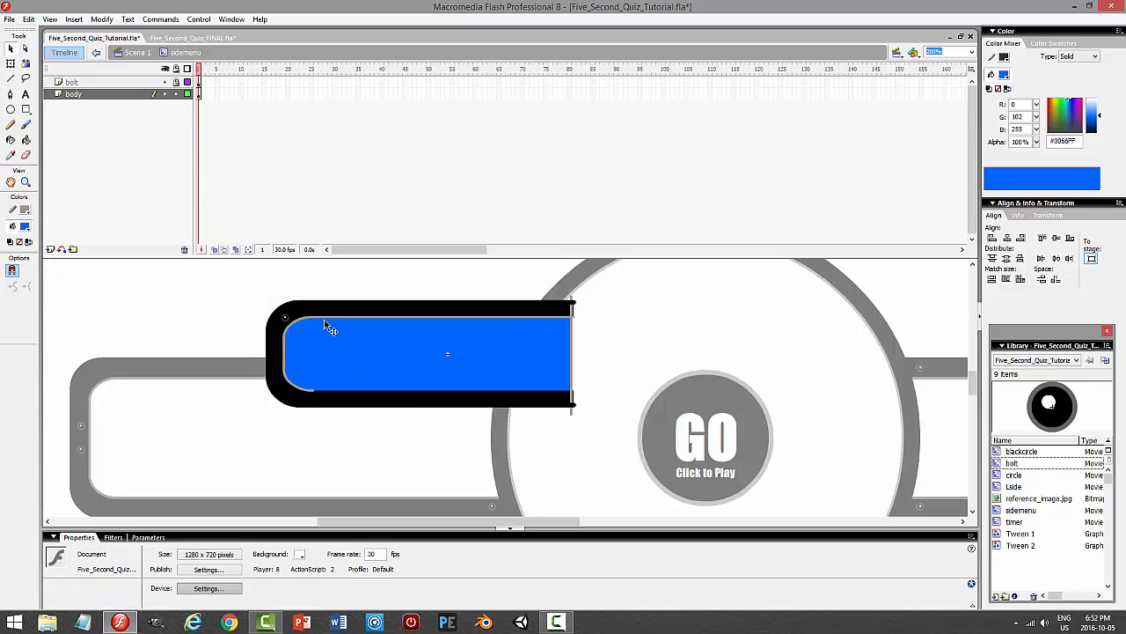
click(323, 318)
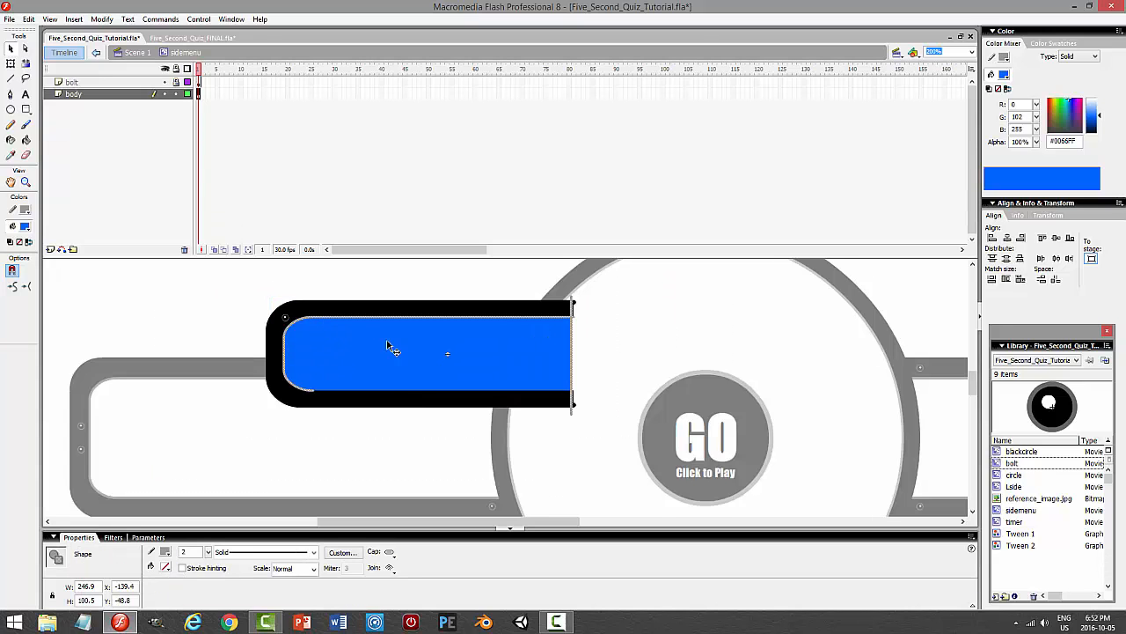
click(162, 293)
click(27, 139)
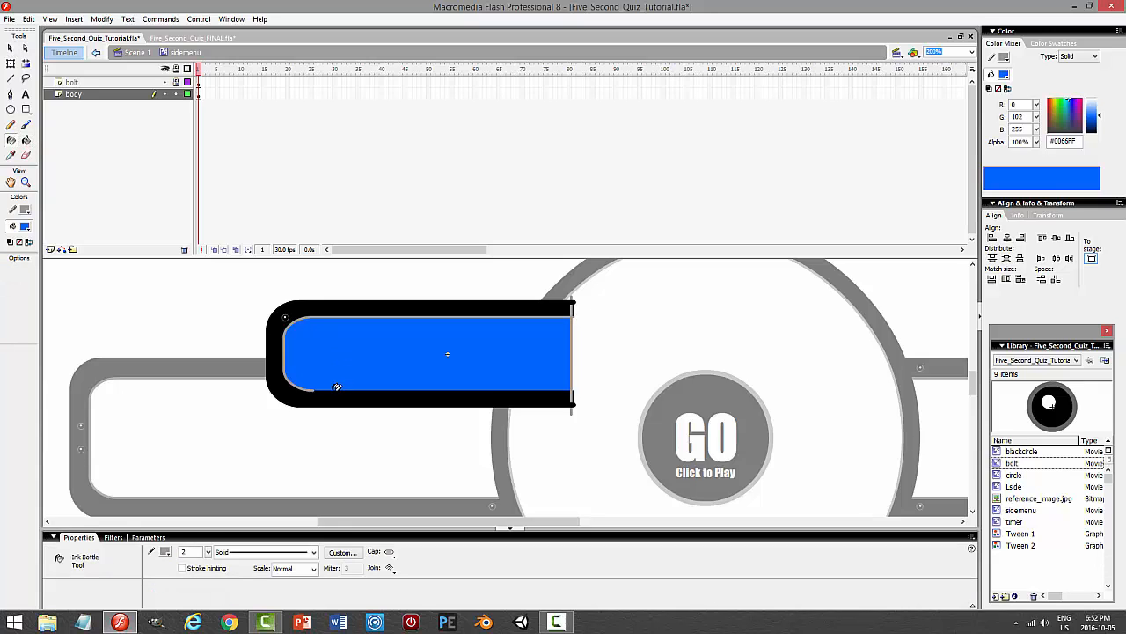
click(346, 391)
key(v)
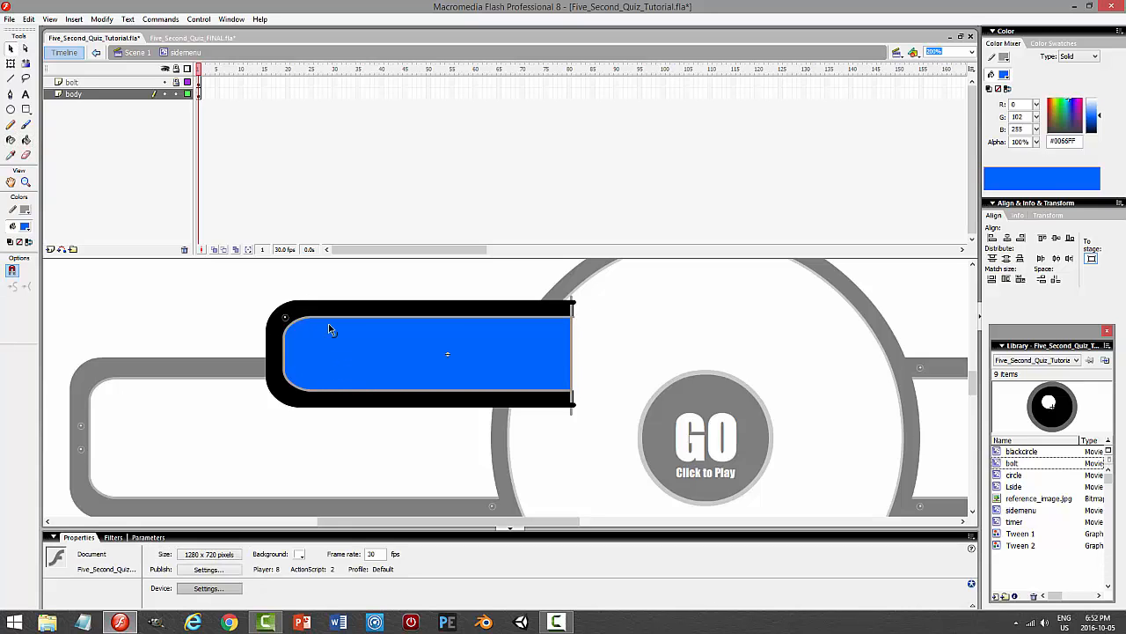
- Recolor the blue interior's whole outline to a darker gray and test-play the movie
double_click(358, 392)
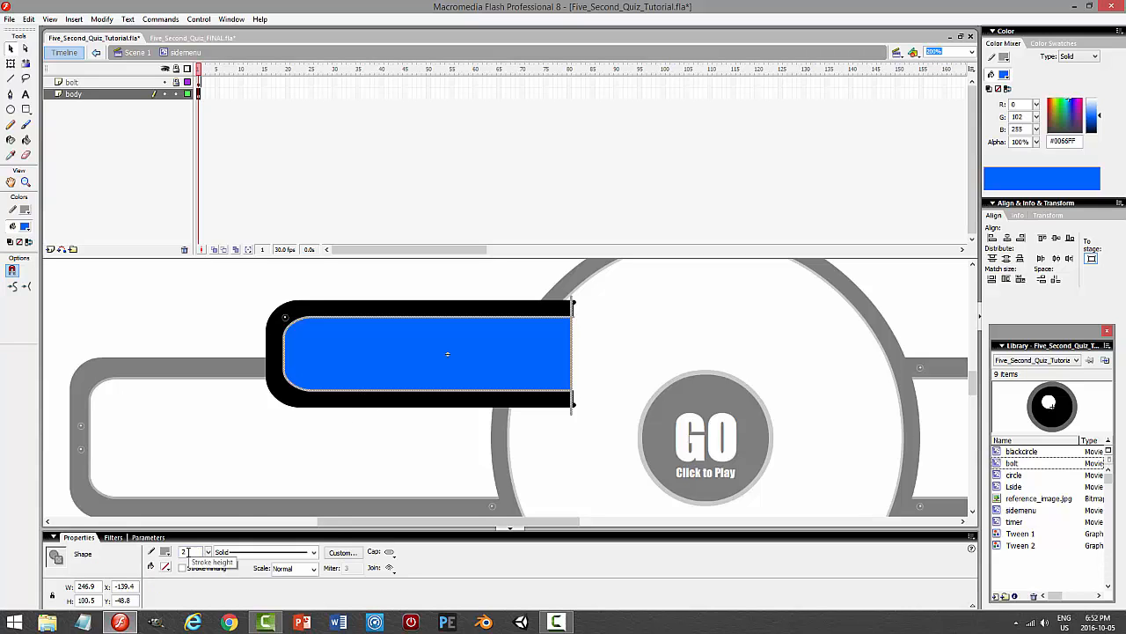
click(166, 556)
click(175, 449)
click(173, 320)
key(ctrl+Return)
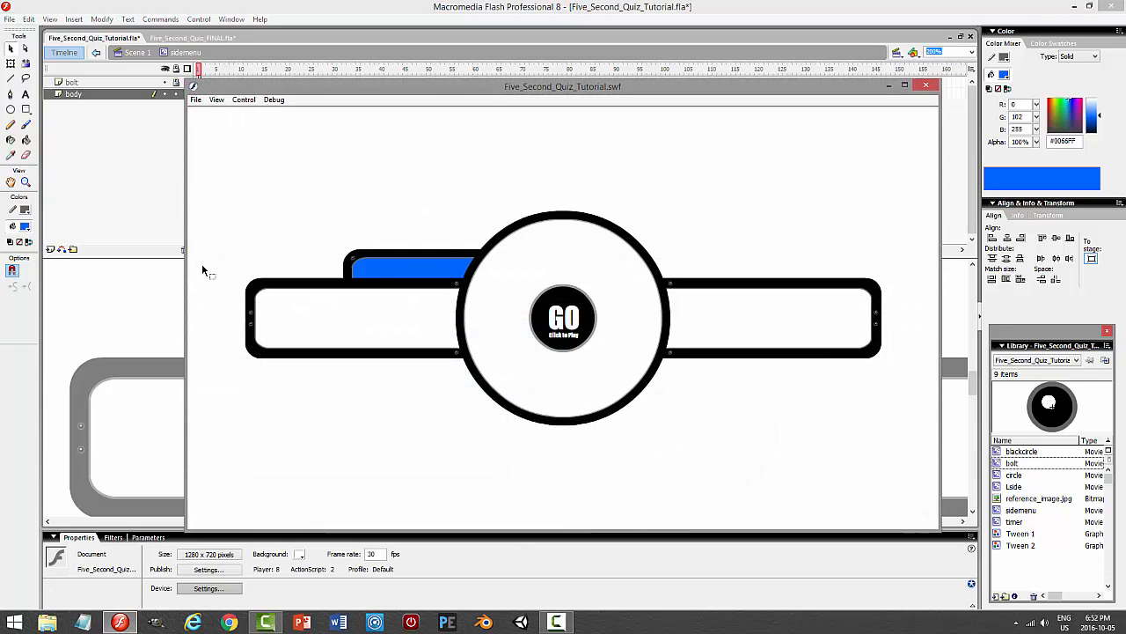
click(925, 87)
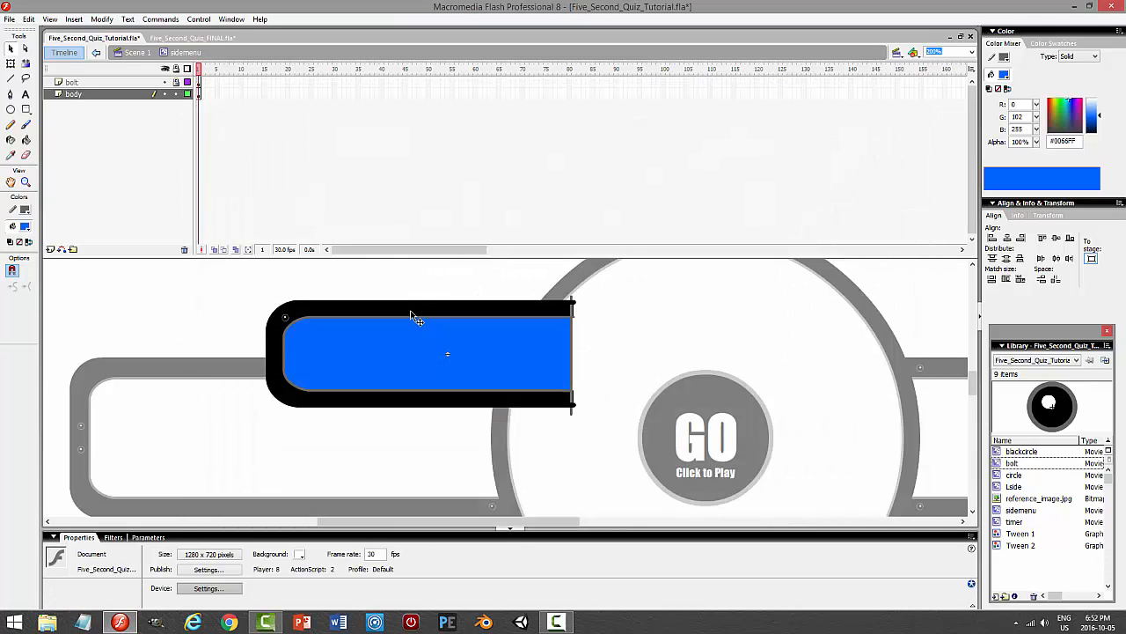
- Set the interior outline's stroke height to 1, test-play the movie, and return to Scene 1
click(291, 351)
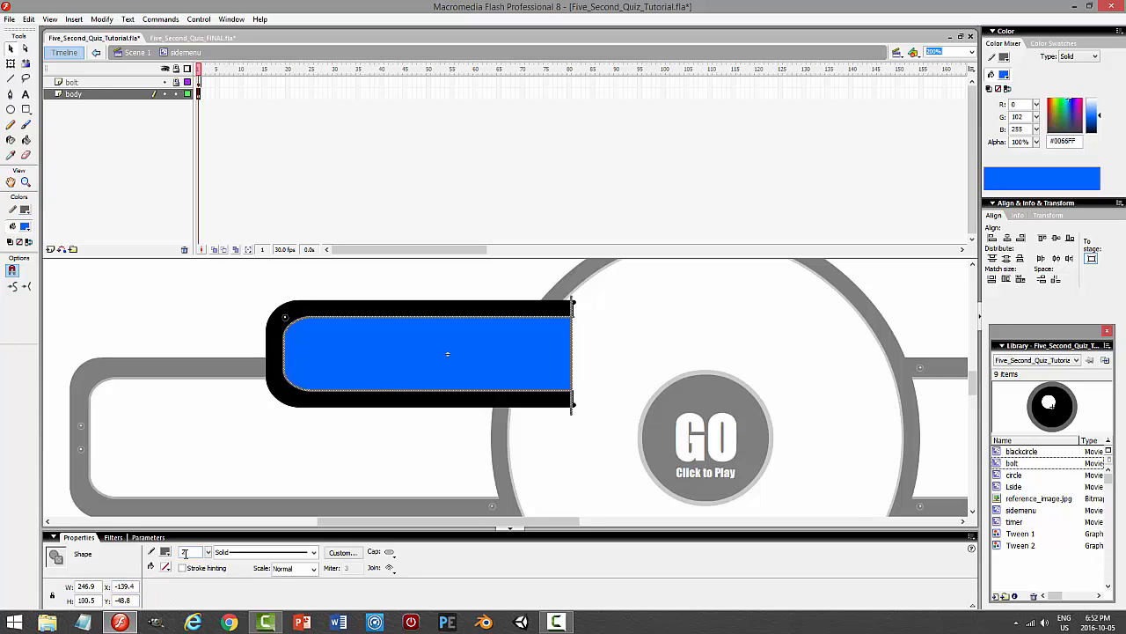
key(ctrl+Return)
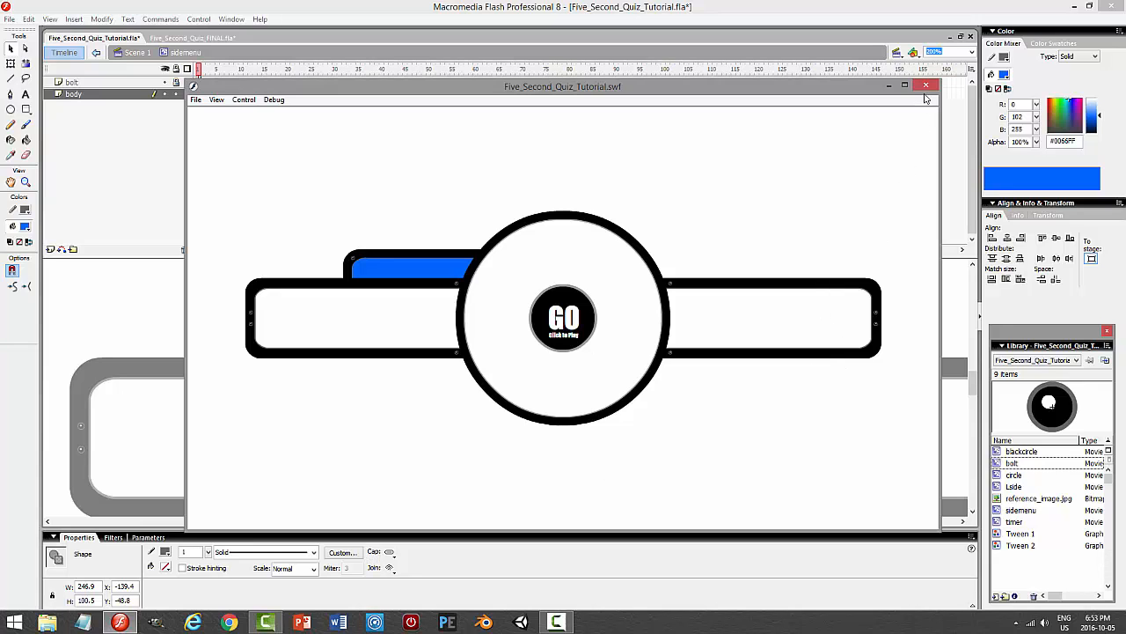
click(926, 86)
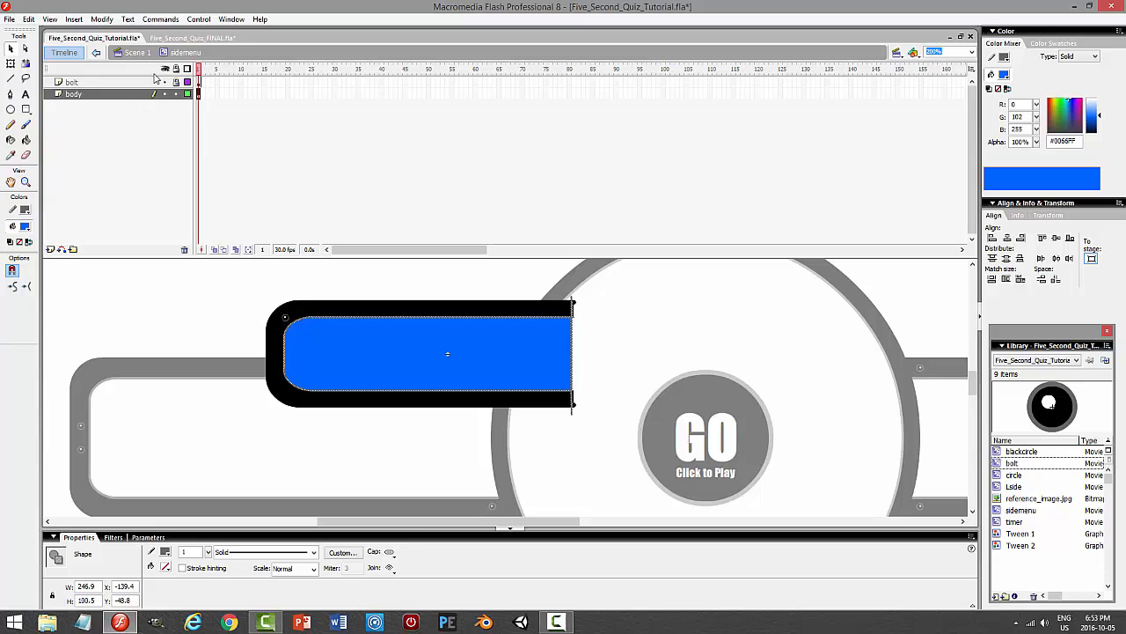
click(136, 51)
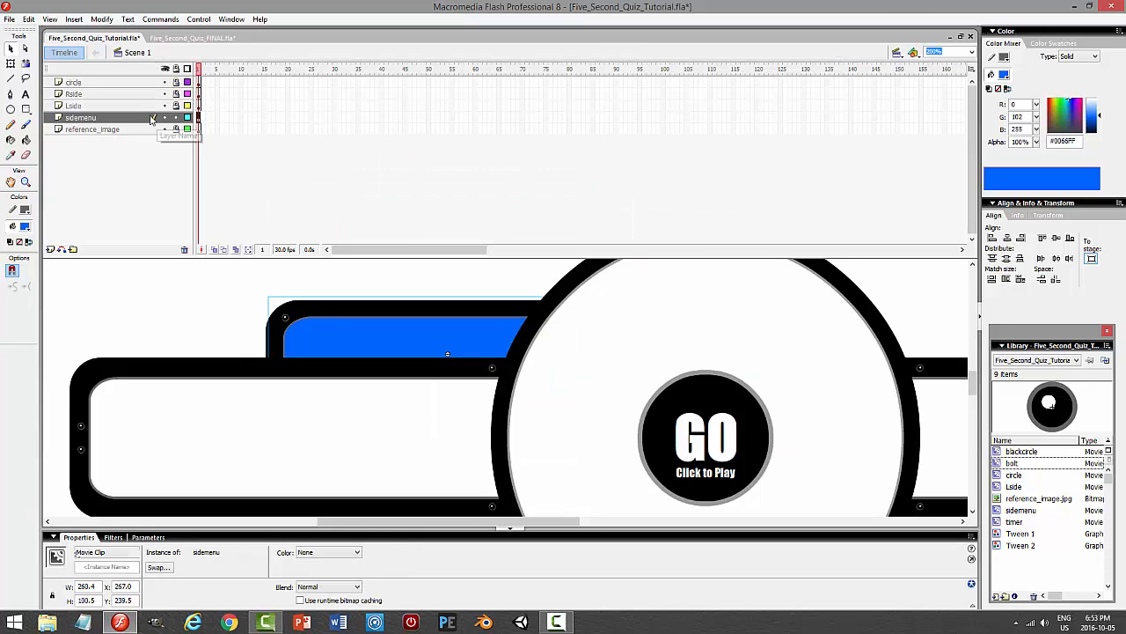
- Nudge the tab on the sidemenu layer up slightly, deselect it, and save the document
click(148, 119)
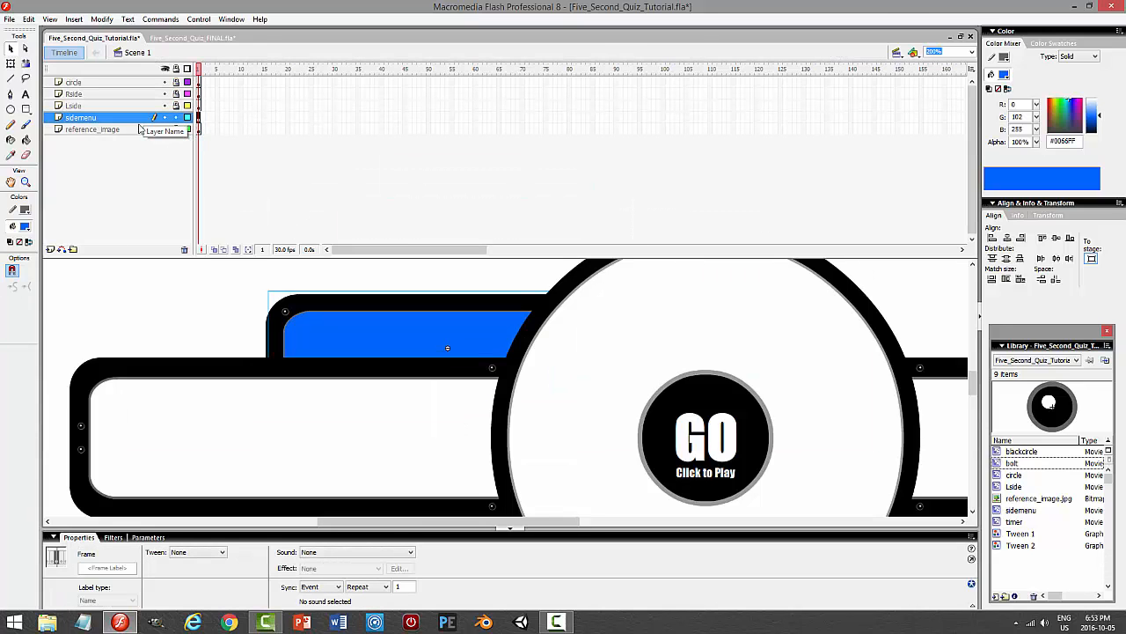
click(212, 288)
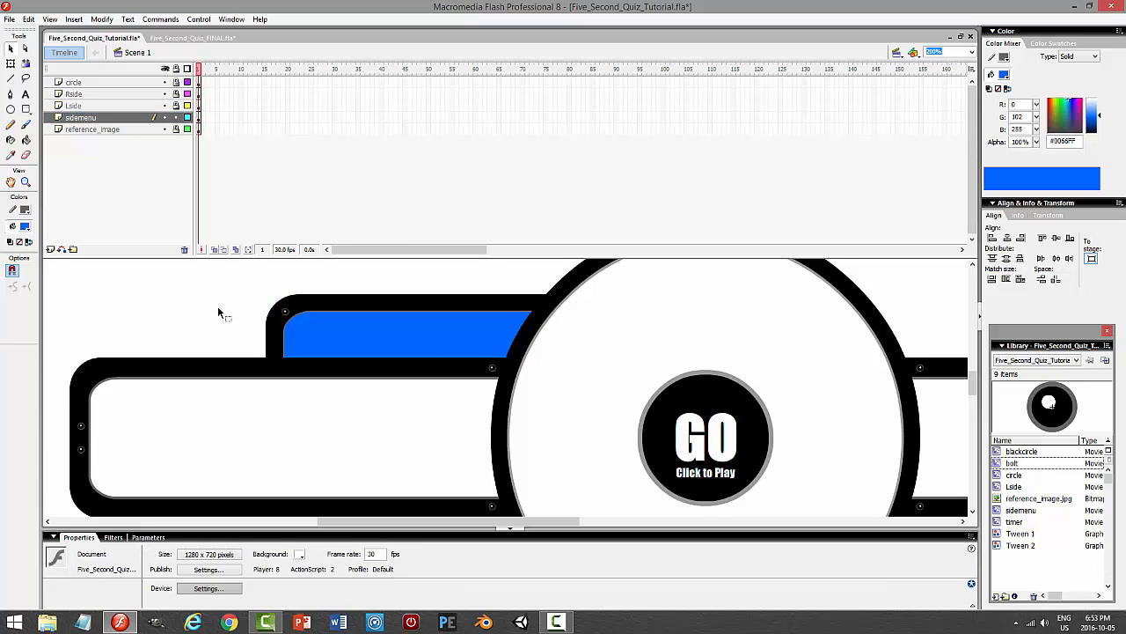
key(ctrl+s)
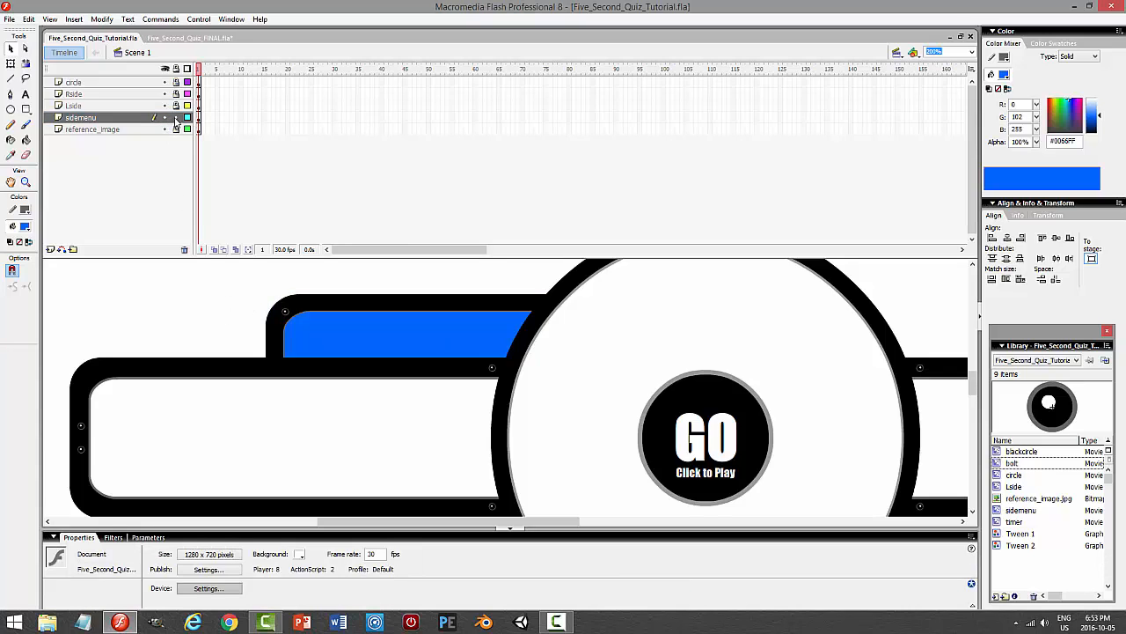
- Open the sidemenu symbol, lock its body layer, and add a layer named shine directly above it
click(335, 345)
double_click(335, 345)
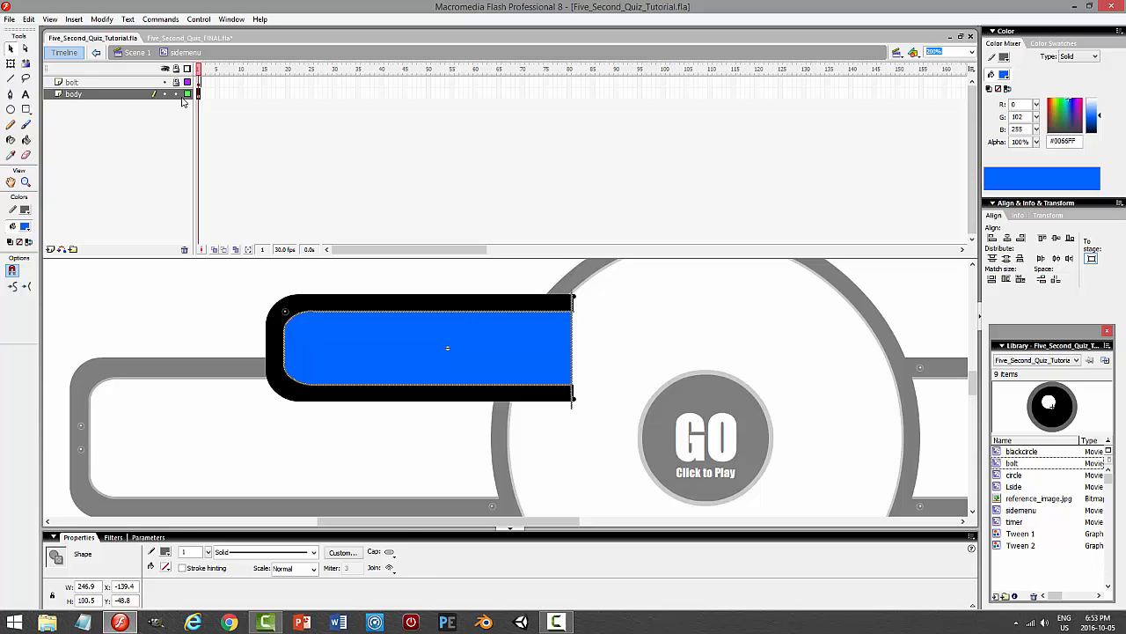
click(176, 93)
click(50, 249)
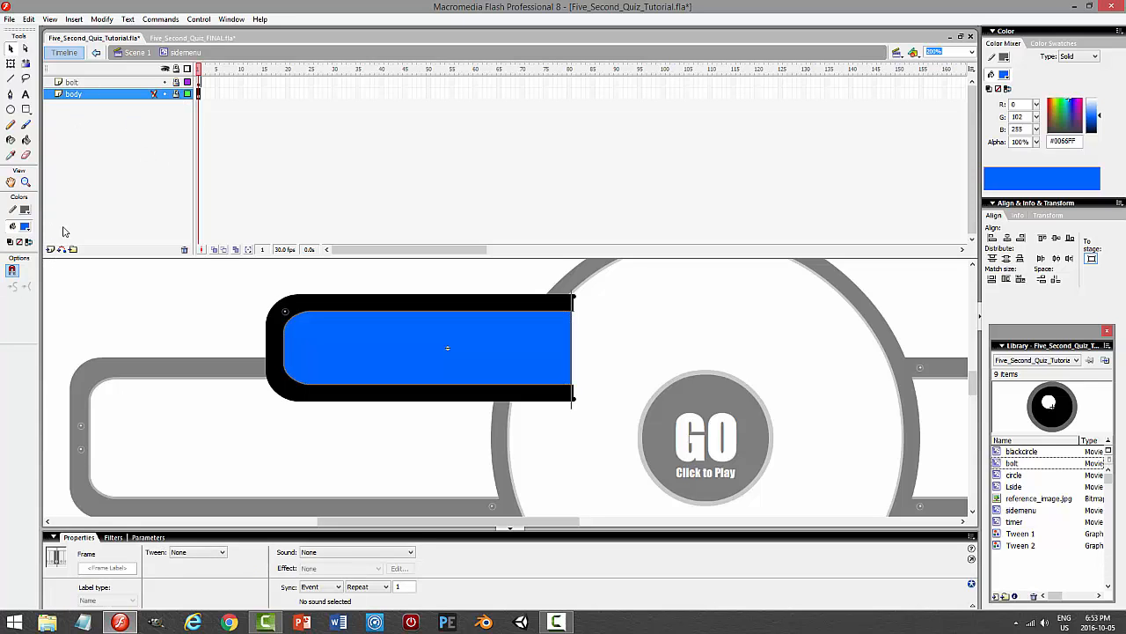
double_click(87, 94)
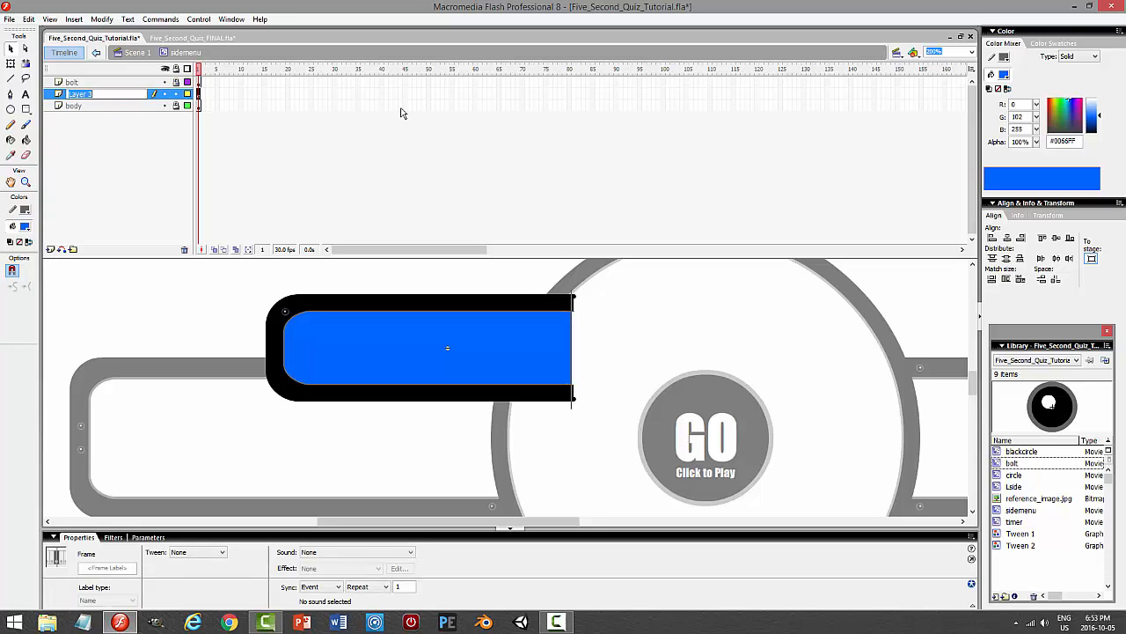
text(SHINE)
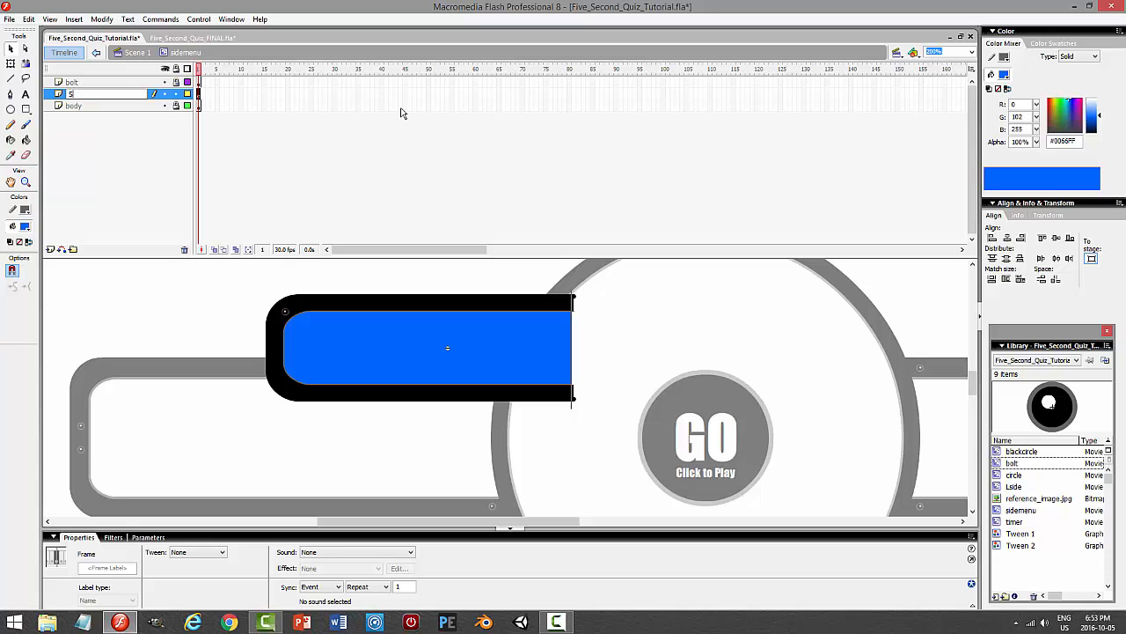
key(Return)
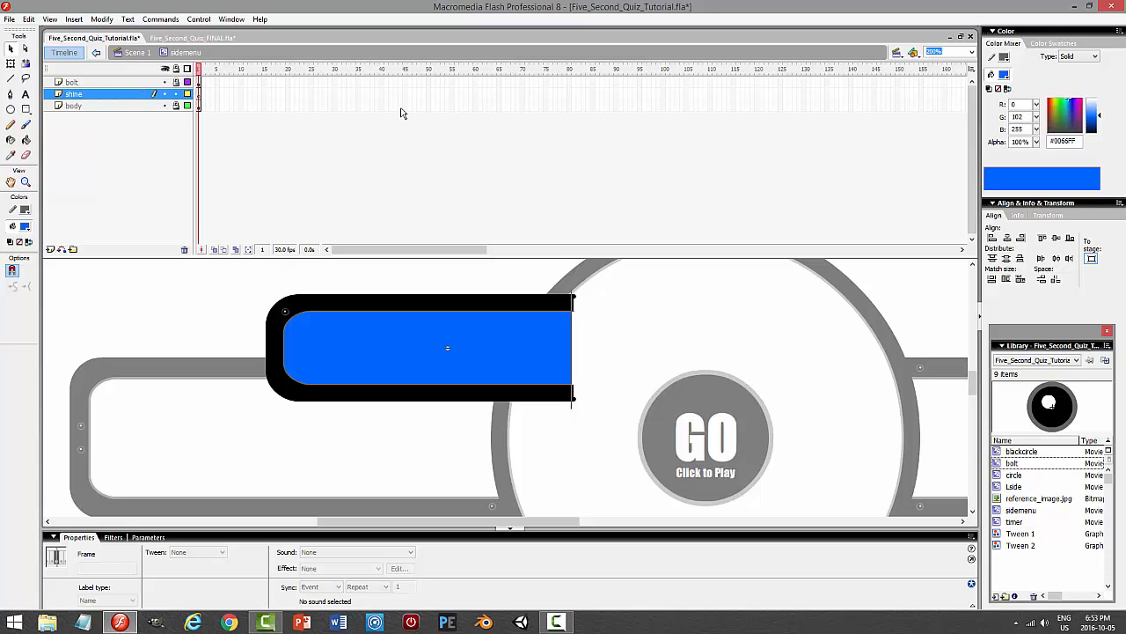
- Set the drawing colors to no stroke and a white fill at 15% alpha
click(26, 210)
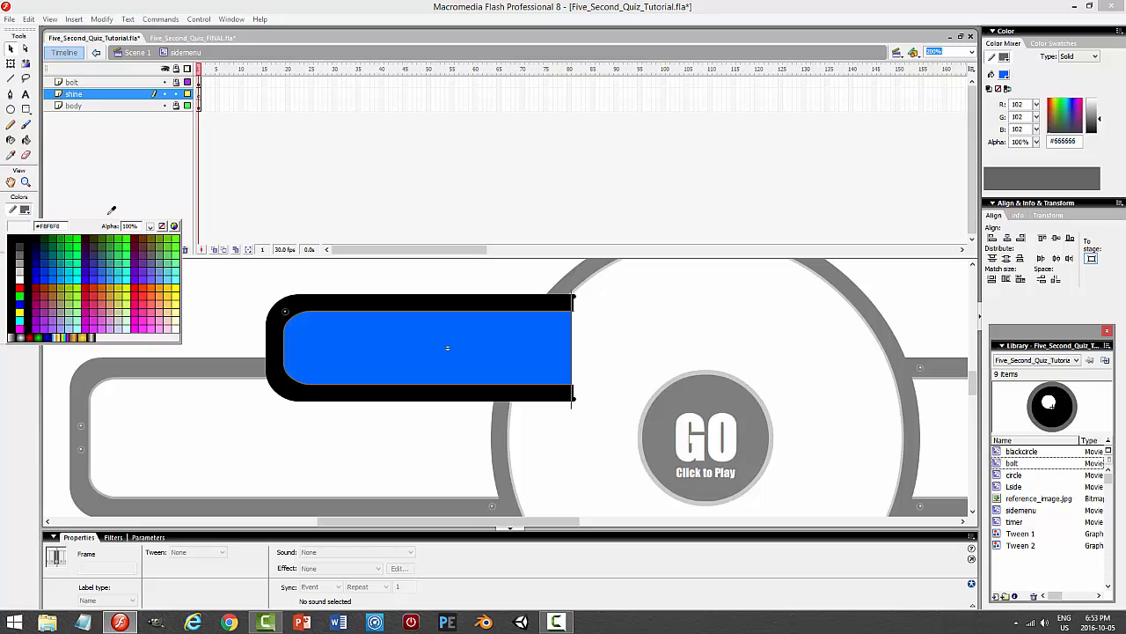
click(163, 226)
click(26, 227)
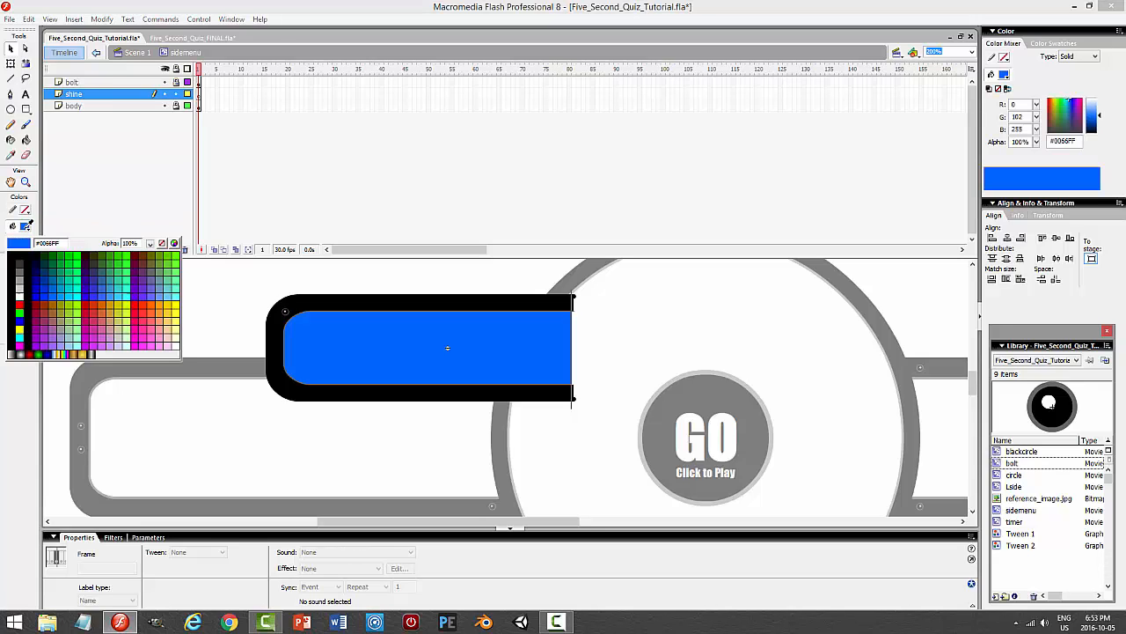
click(16, 295)
double_click(1027, 140)
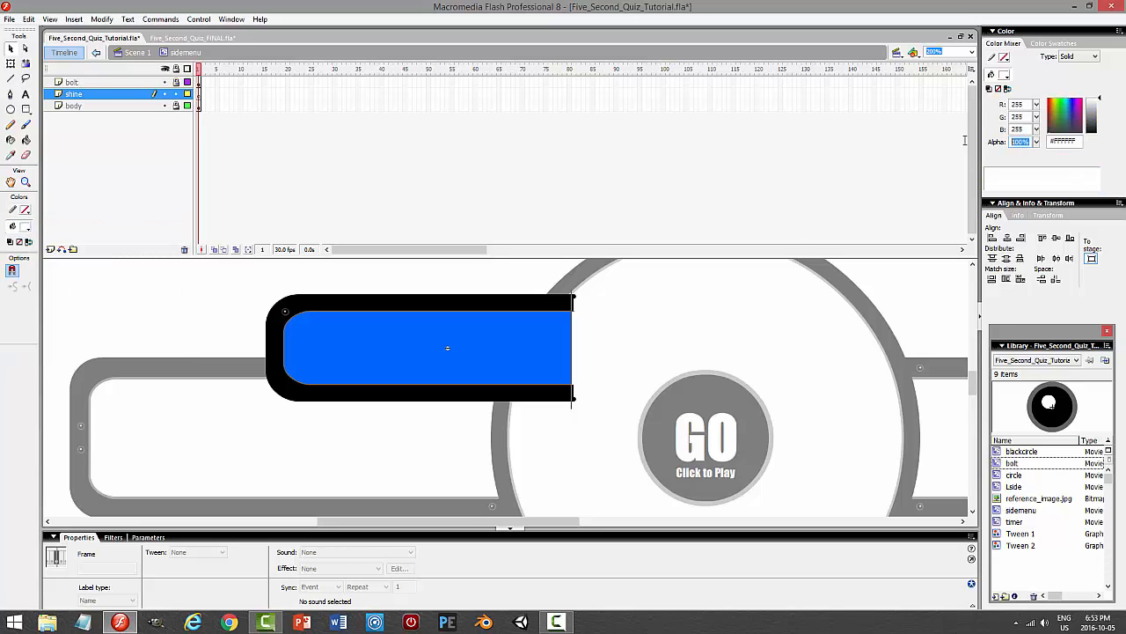
text(1)
key(Return)
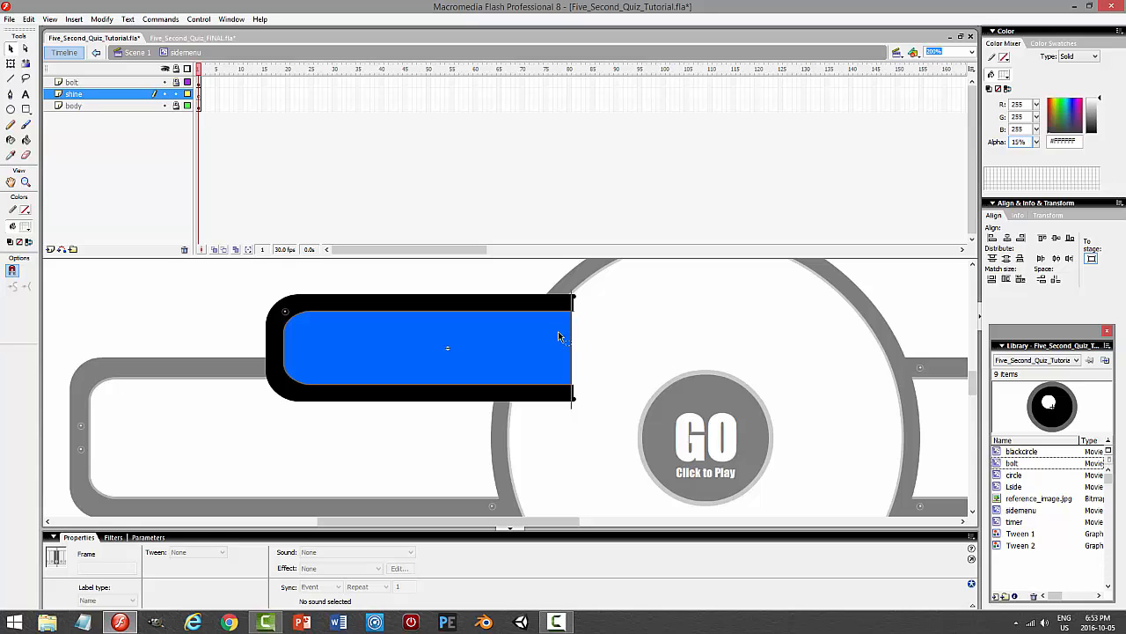
- Draw an upright oval about 9.5 by 17 px near the blue interior's upper-left corner and tilt it clockwise as a highlight
key(o)
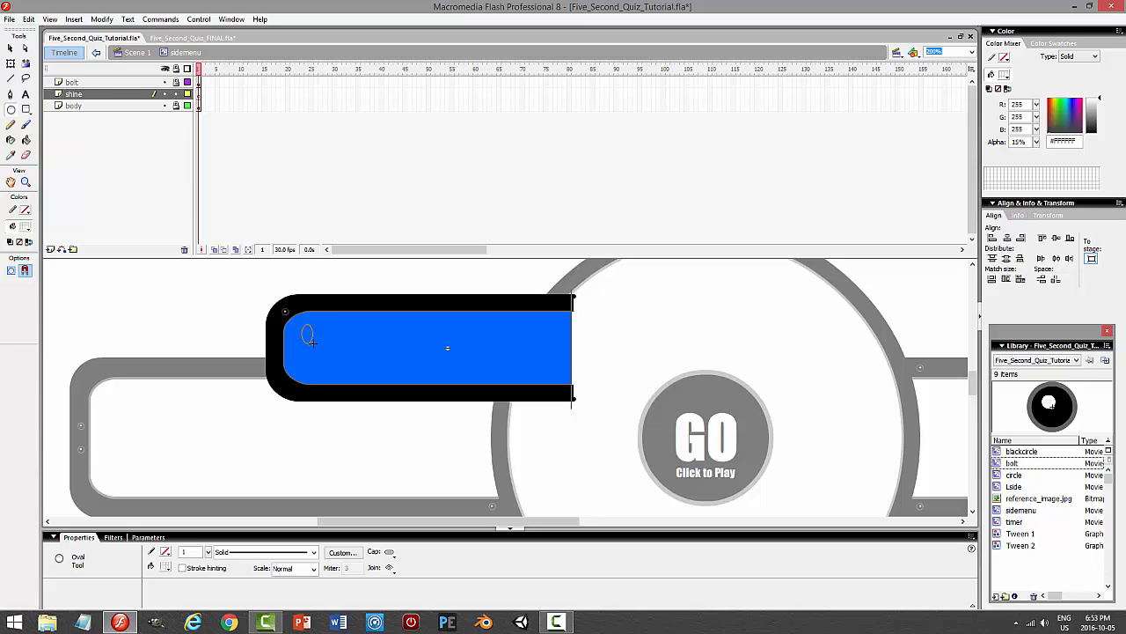
click(11, 48)
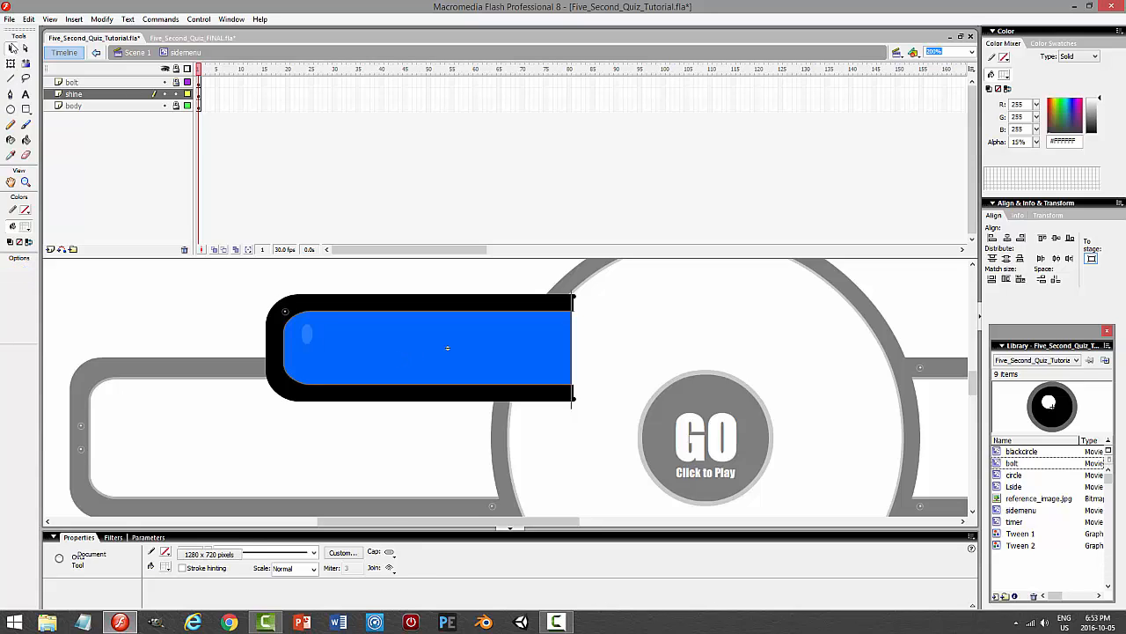
click(306, 334)
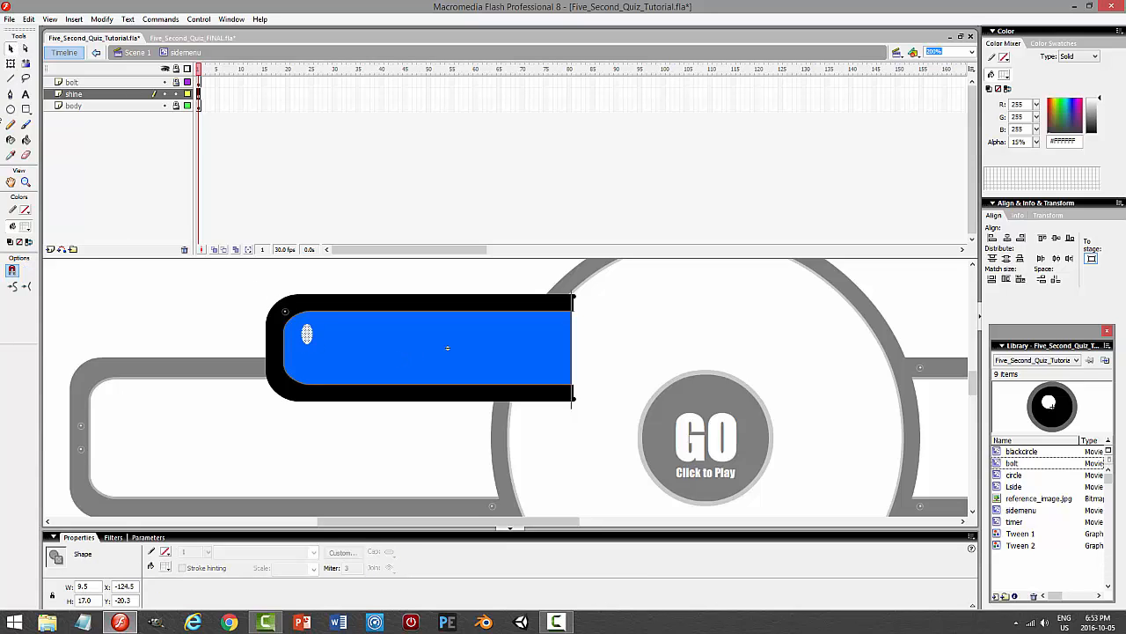
click(11, 64)
drag(321, 317, 326, 328)
key(v)
click(479, 274)
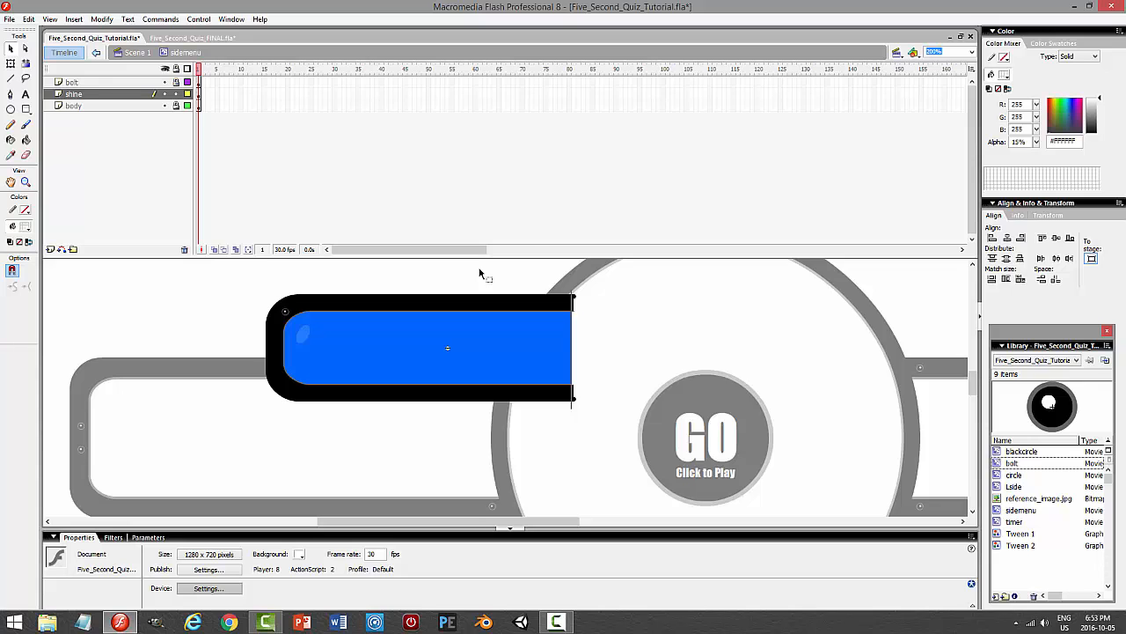
- Test-play the movie to check the highlight and compare the tab with the reference image
key(ctrl+Return)
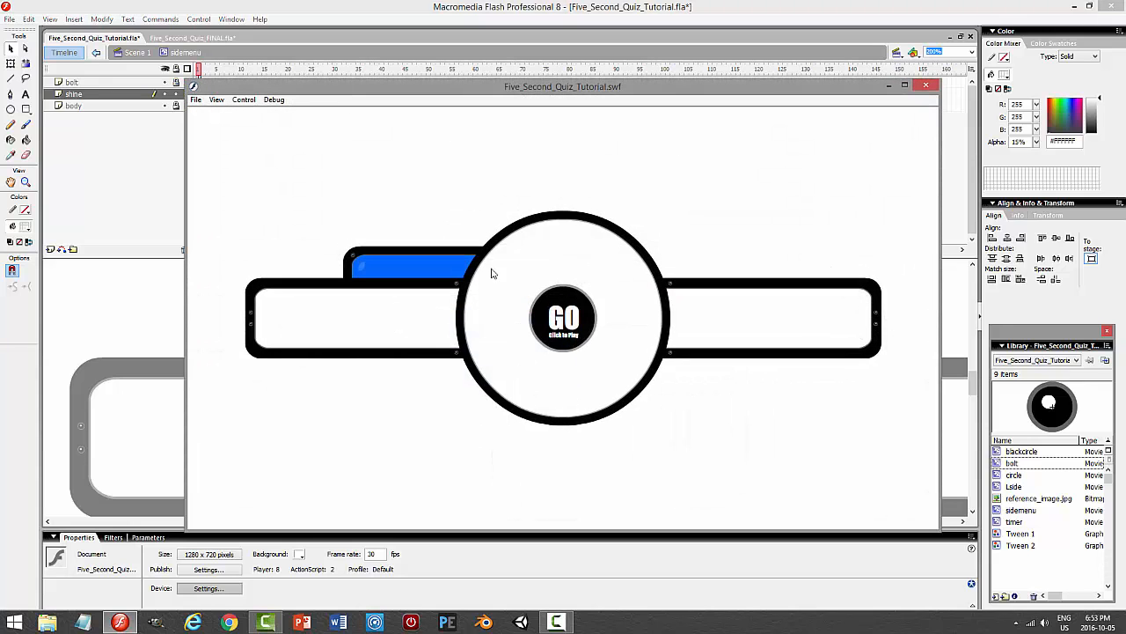
click(926, 88)
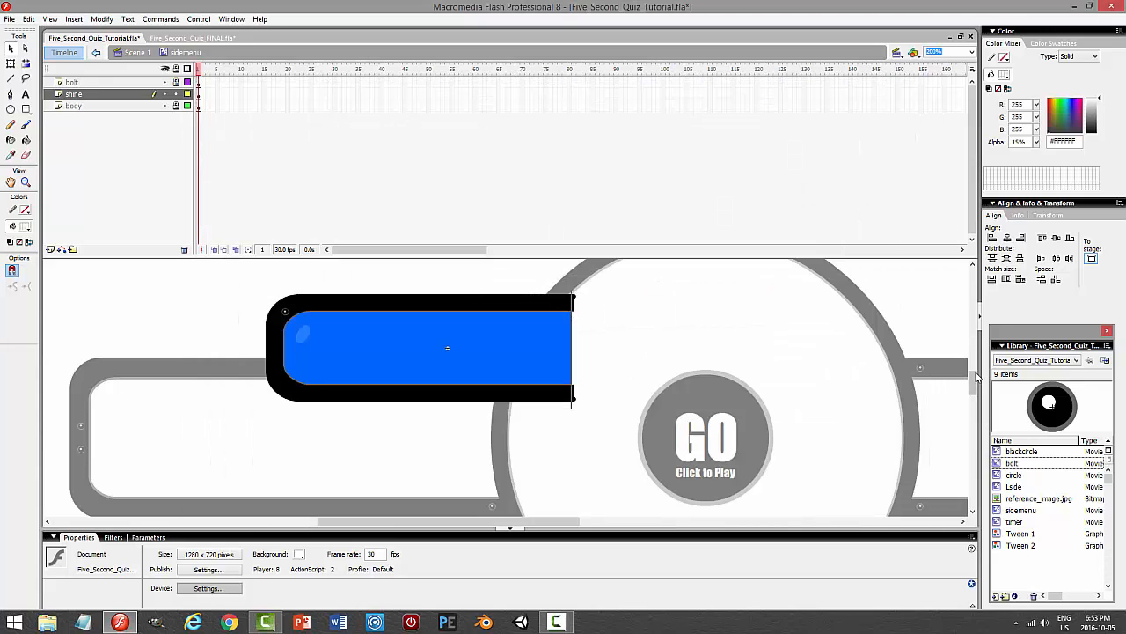
drag(974, 383, 975, 311)
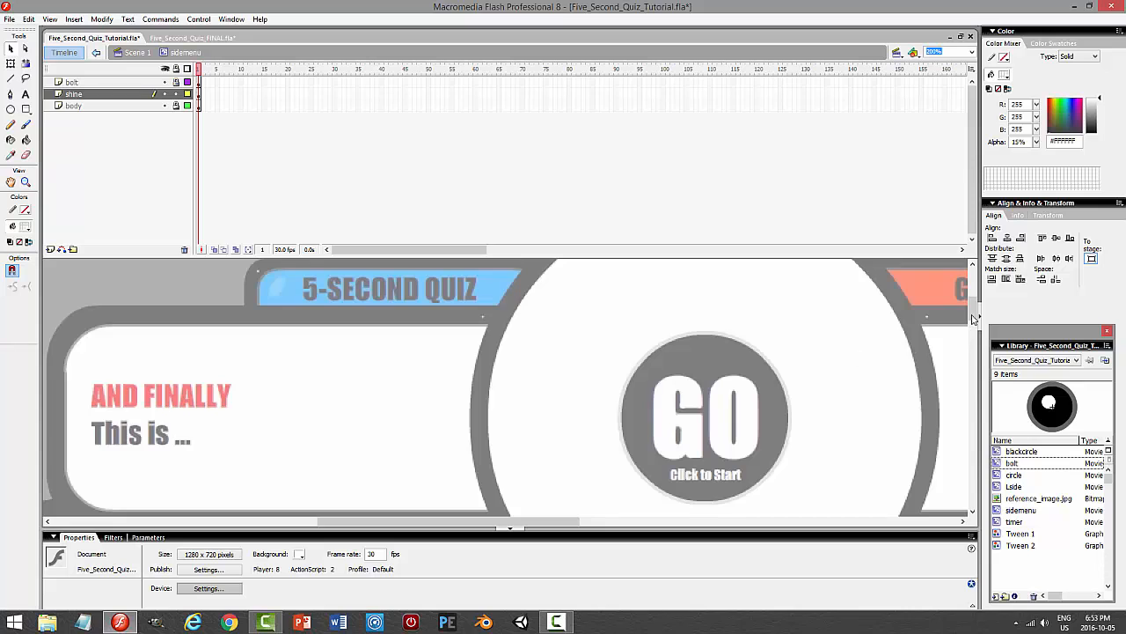
drag(973, 318, 973, 396)
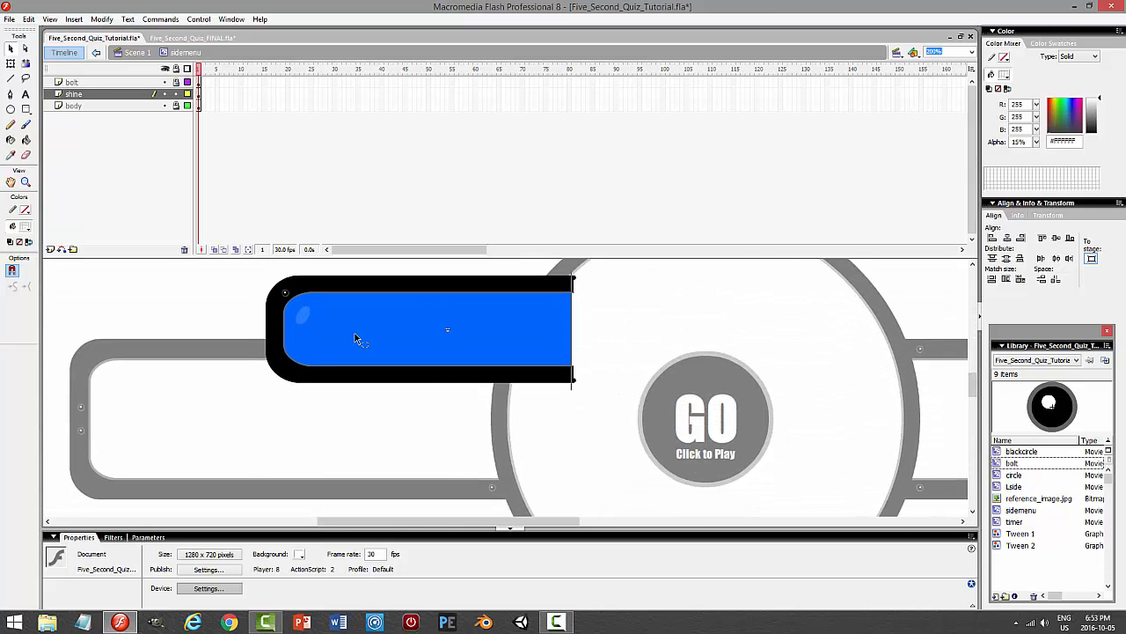
- Lock the shine layer and add a layer named text directly above it
click(173, 95)
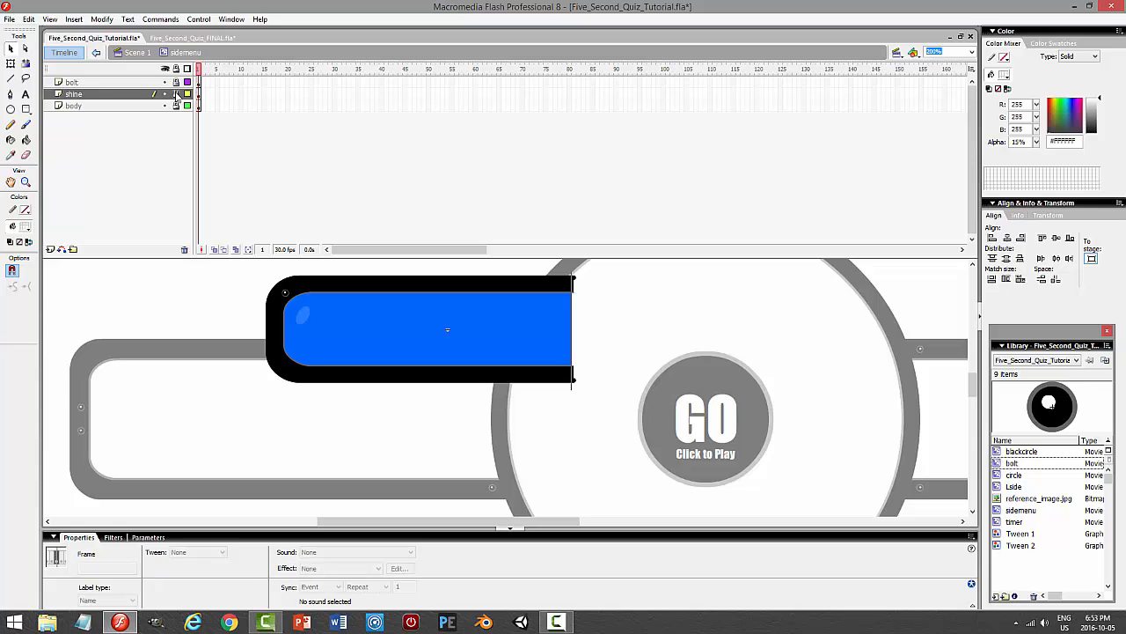
click(50, 249)
double_click(132, 94)
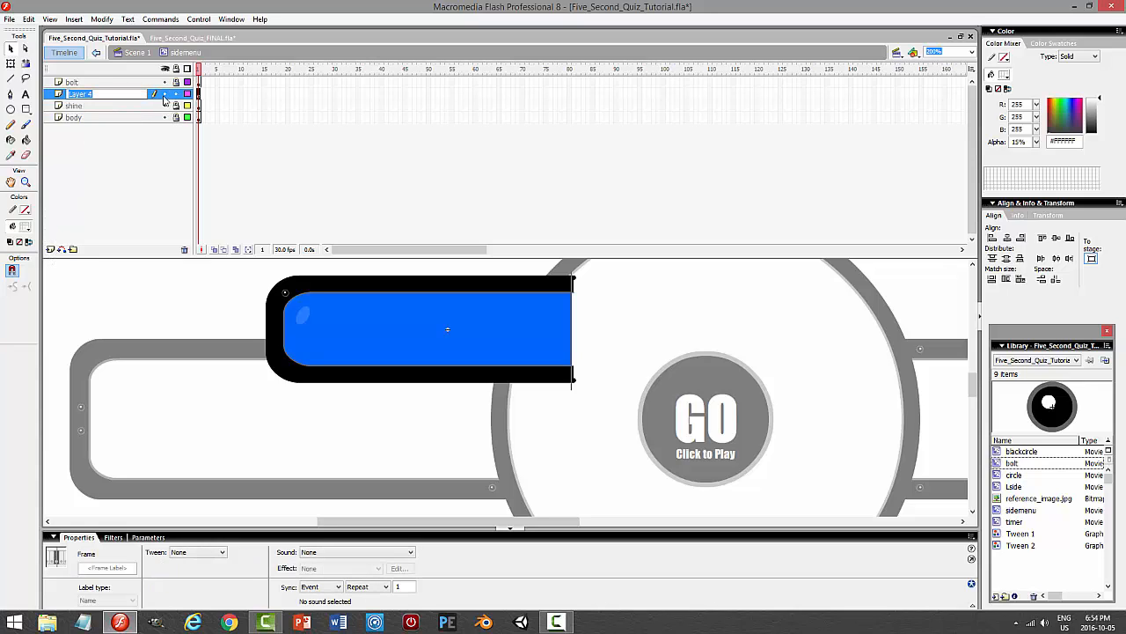
text(text)
key(Return)
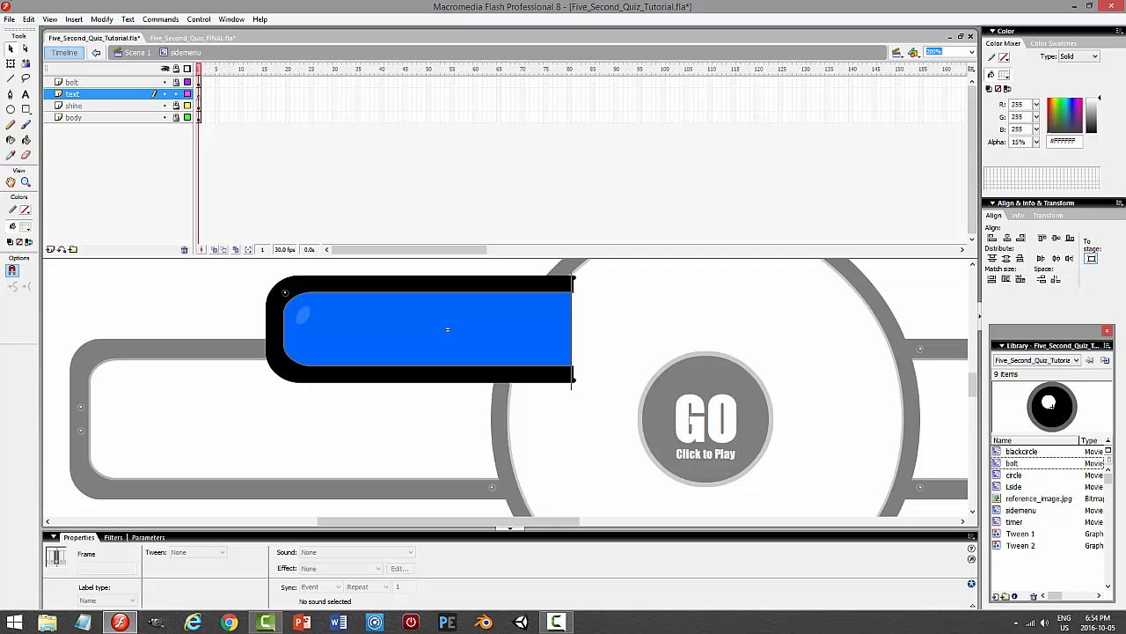
- Add the static text "5-Second Quiz" in bold Impact, size 35, and place it over the blue interior
click(26, 94)
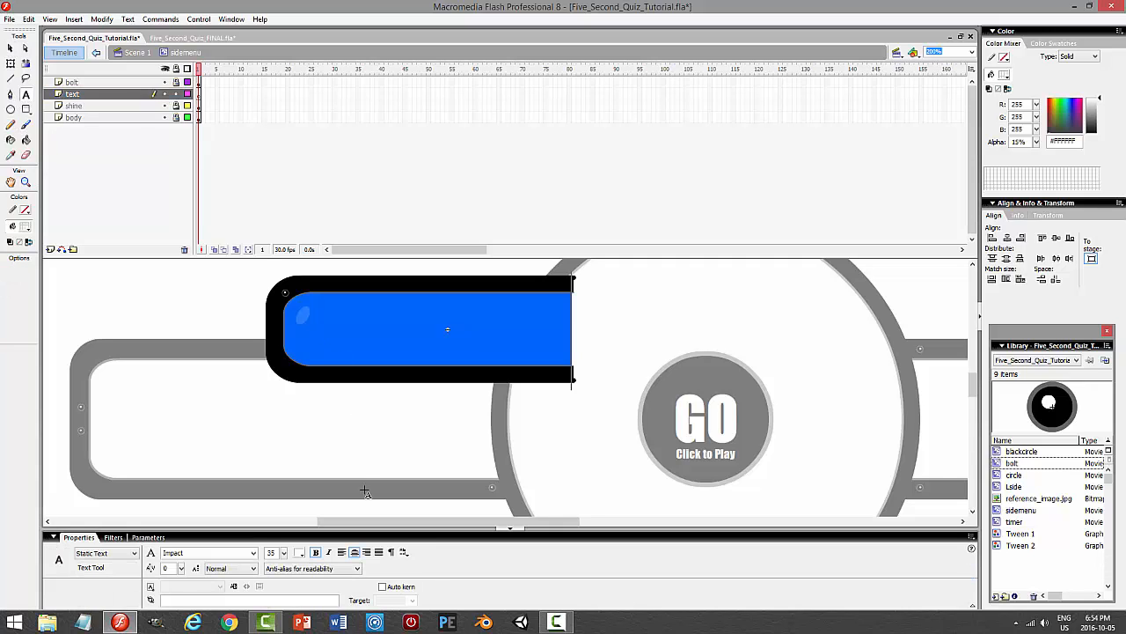
click(308, 330)
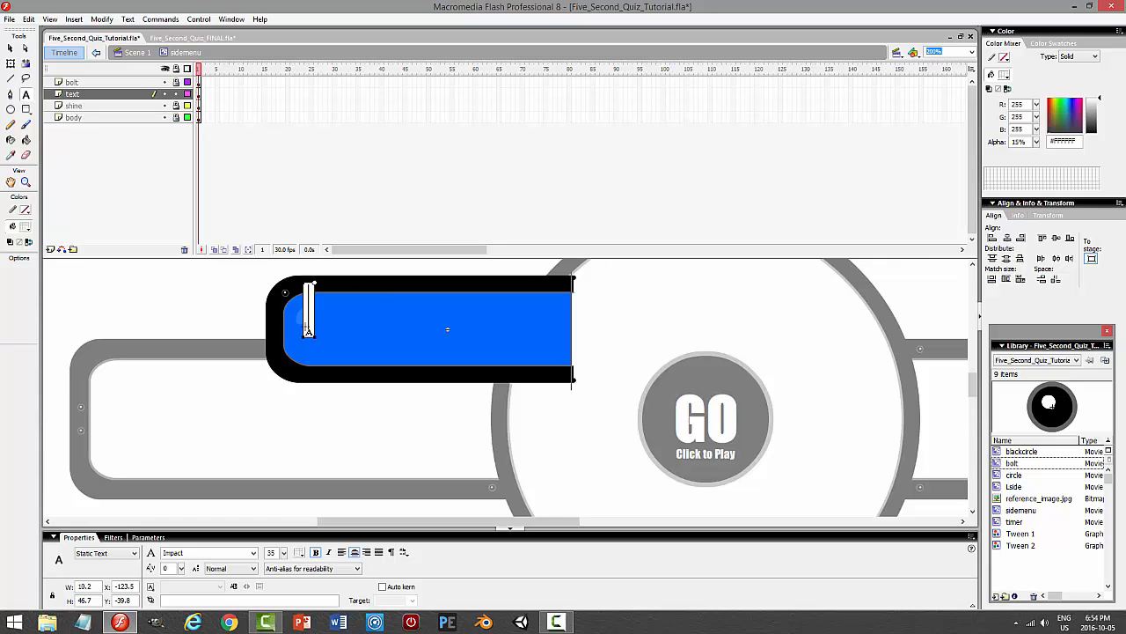
text(Highscor)
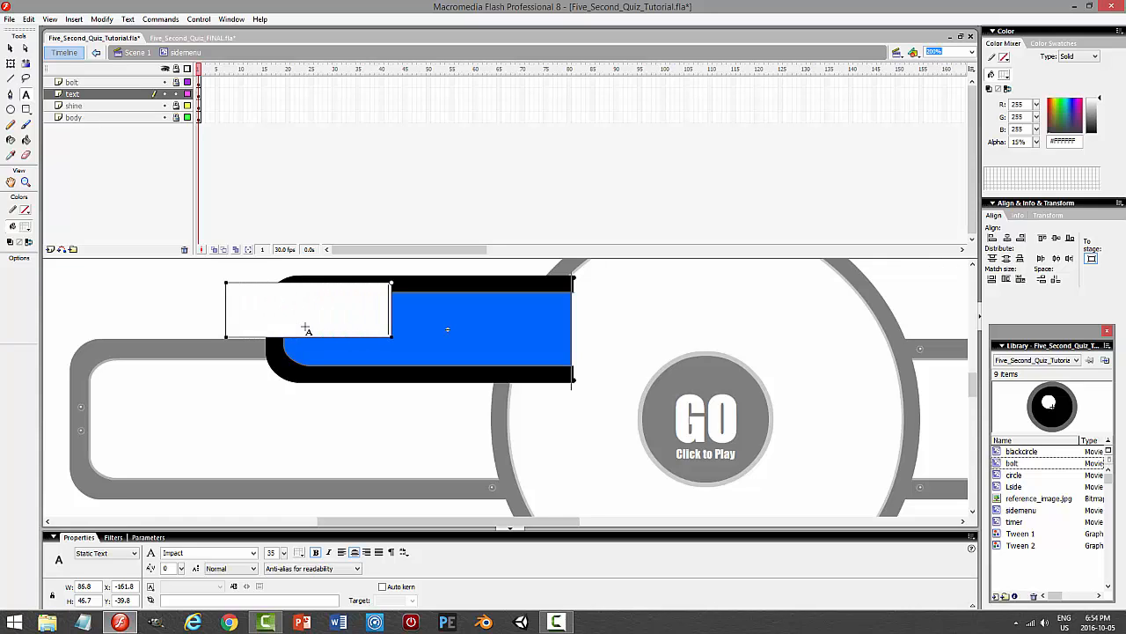
text(IONS)
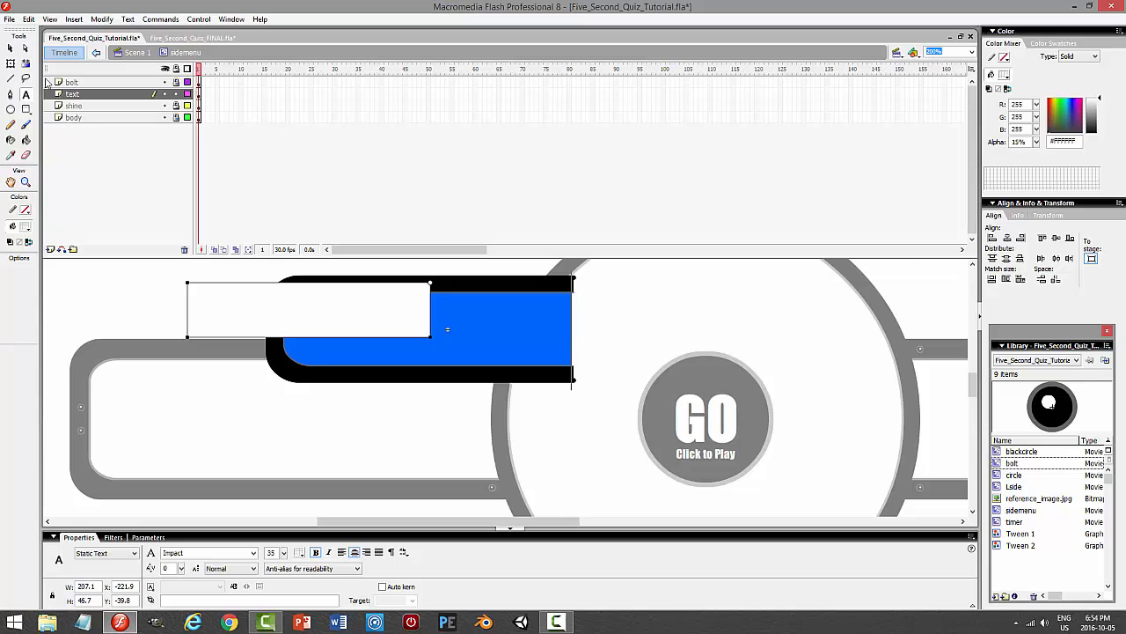
click(11, 49)
drag(356, 317, 539, 350)
- Make the title text solid white and set its font size to 25
click(300, 552)
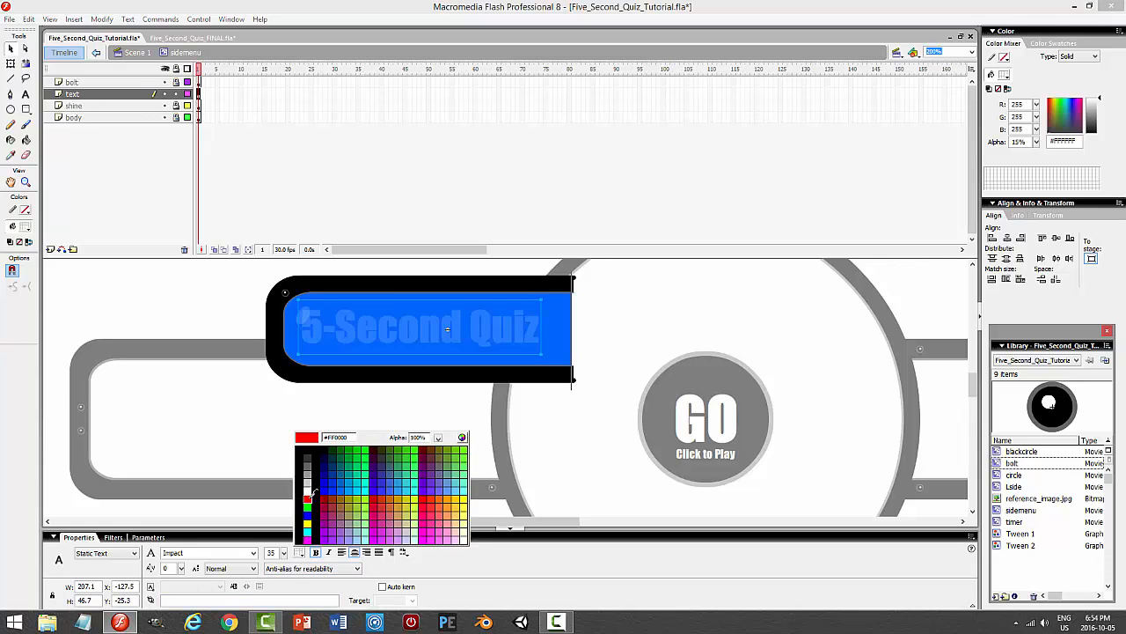
click(313, 487)
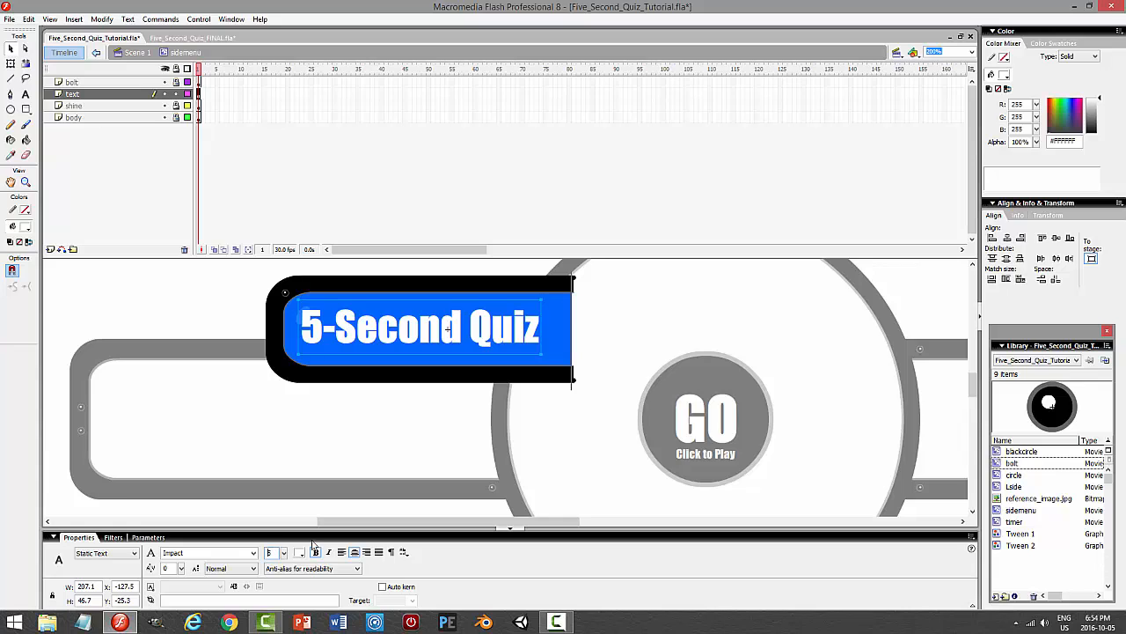
key(Return)
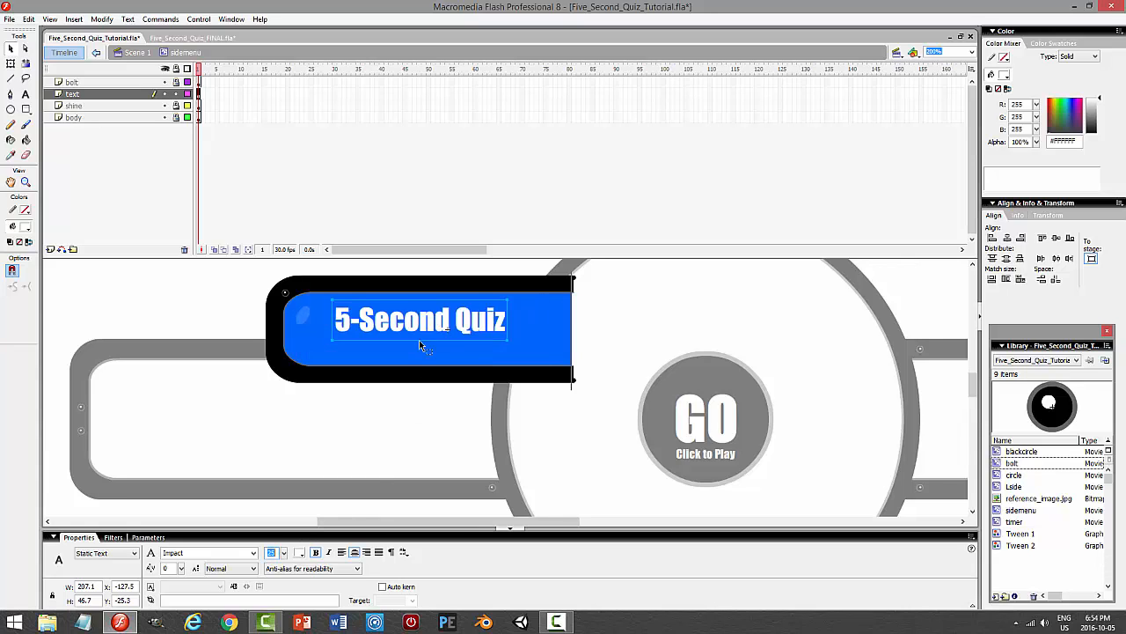
- Shift the title text slightly left and up within the blue interior and test-play the movie
drag(424, 330, 418, 333)
click(240, 284)
key(ctrl+Return)
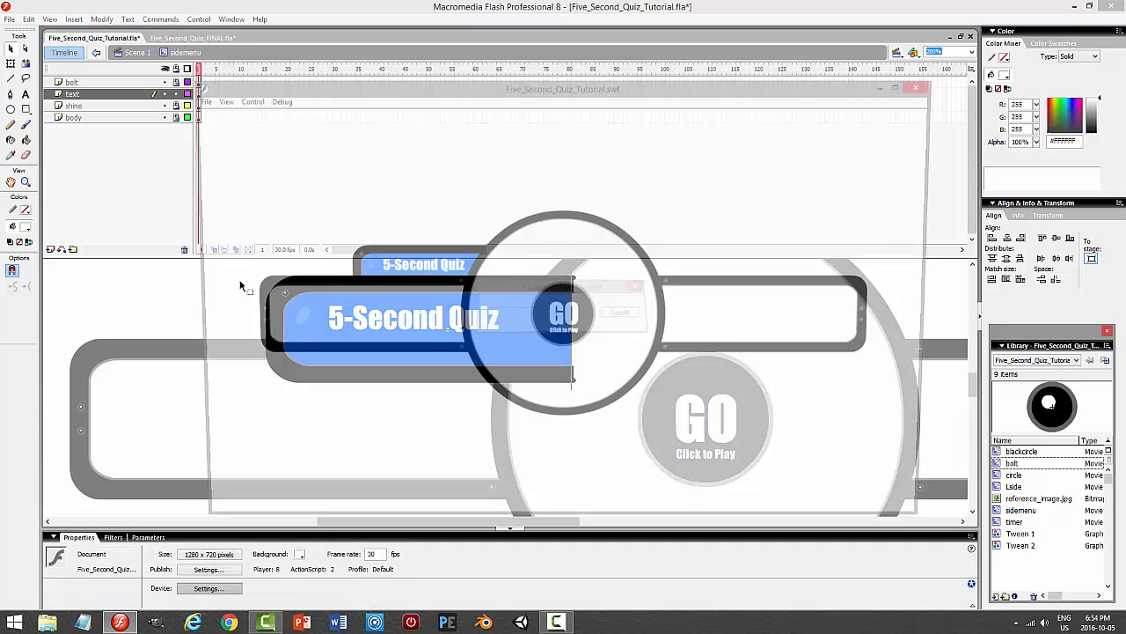
click(925, 87)
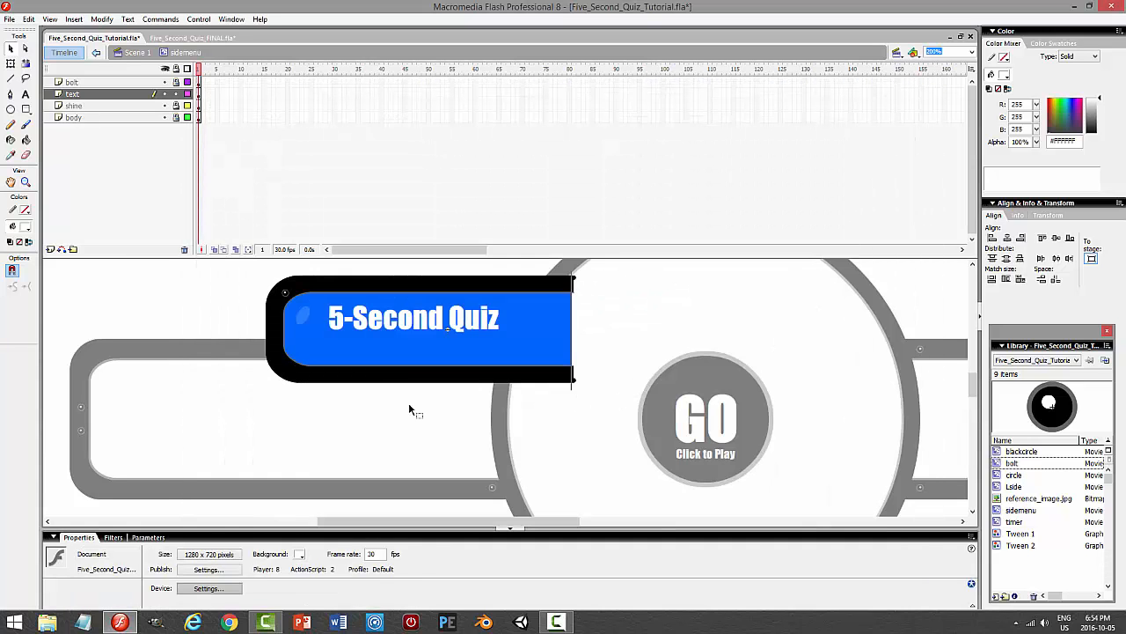
- Nudge the title text 5 px to the left and test-play the movie to check its placement
click(486, 324)
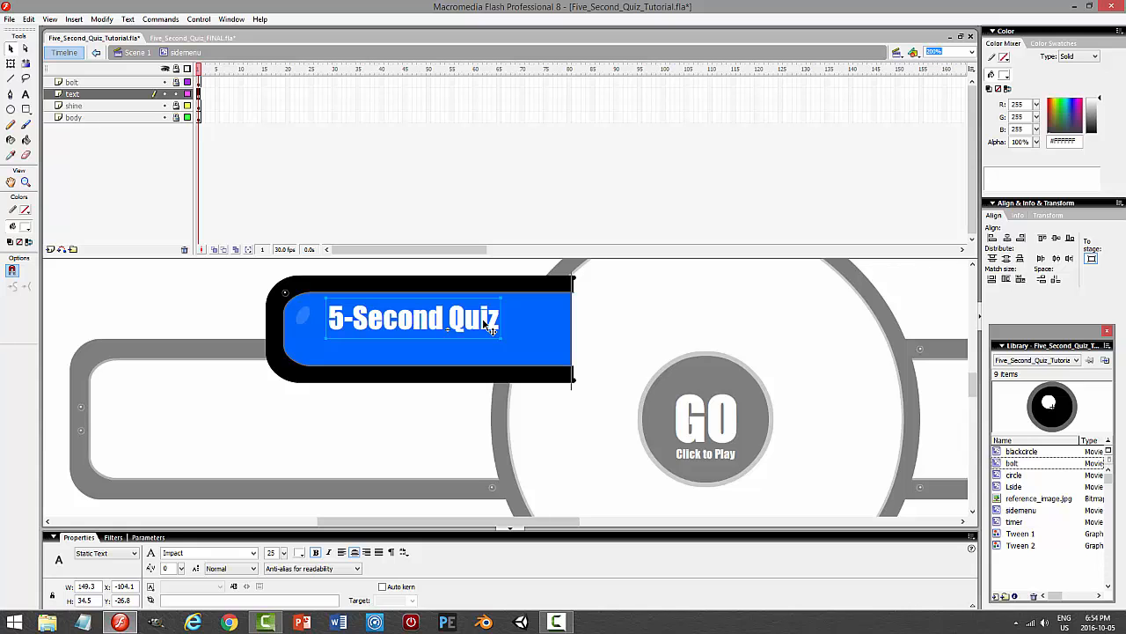
key(Left)
key(Left)
key(Left)
key(Left)
key(Left)
key(ctrl+Return)
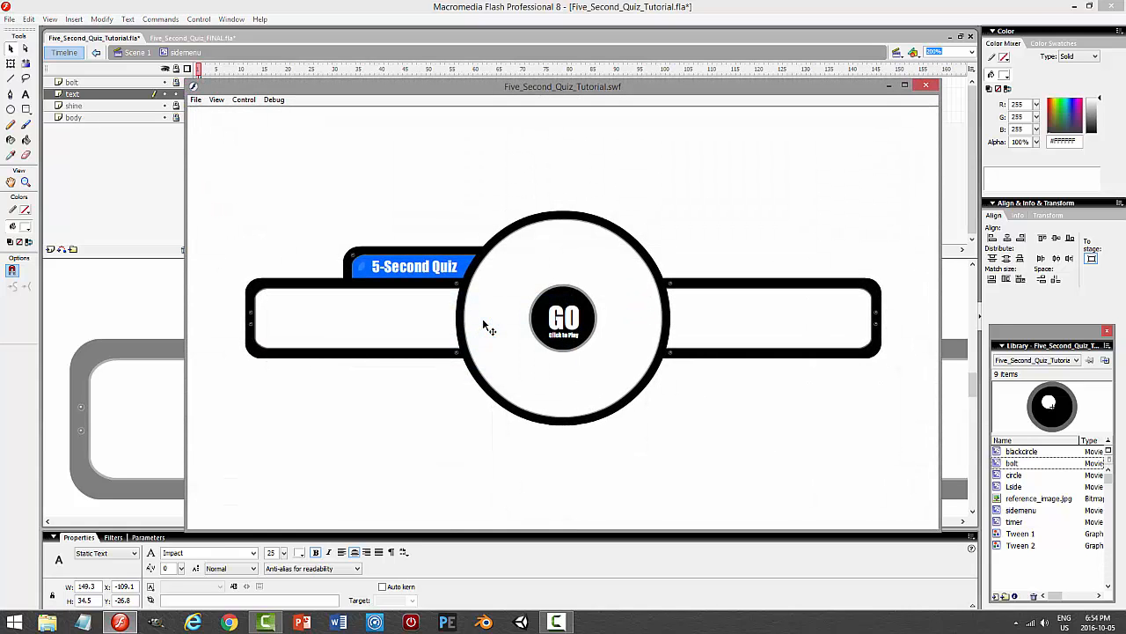
click(929, 87)
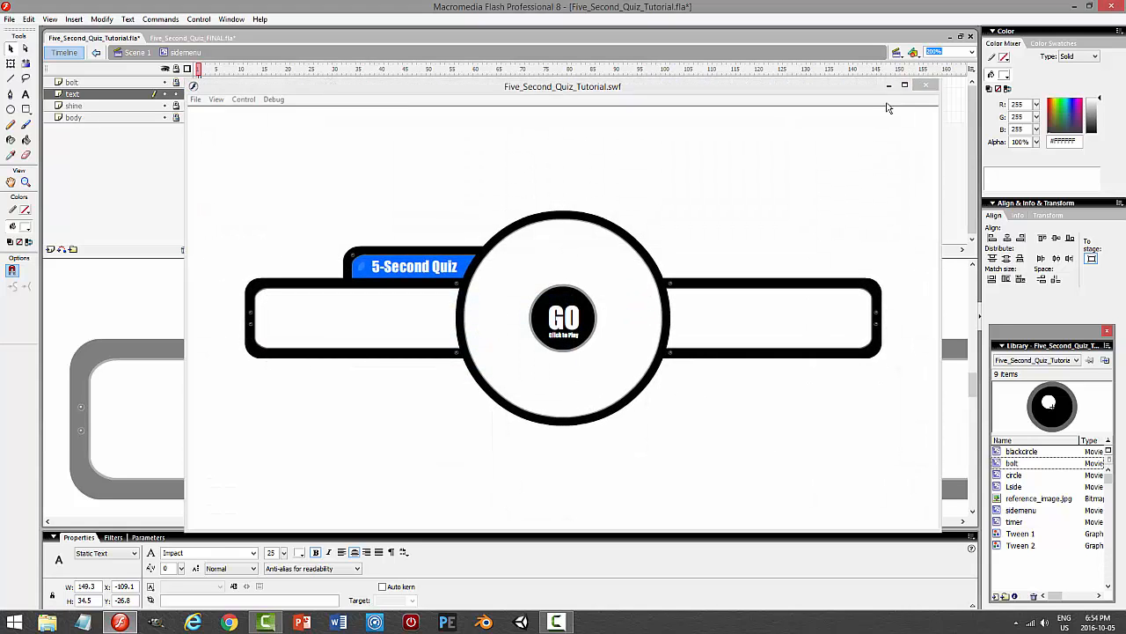
- Nudge the title text slightly down to Y -26.3 and test-play the movie
key(ctrl+=)
drag(457, 327, 457, 328)
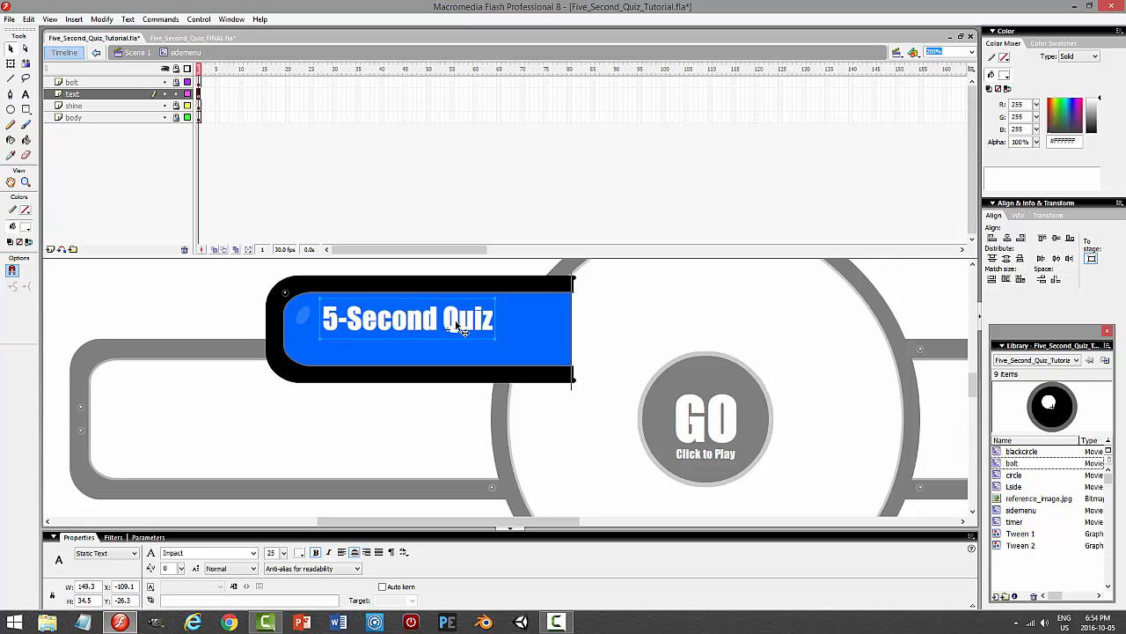
key(ctrl+Return)
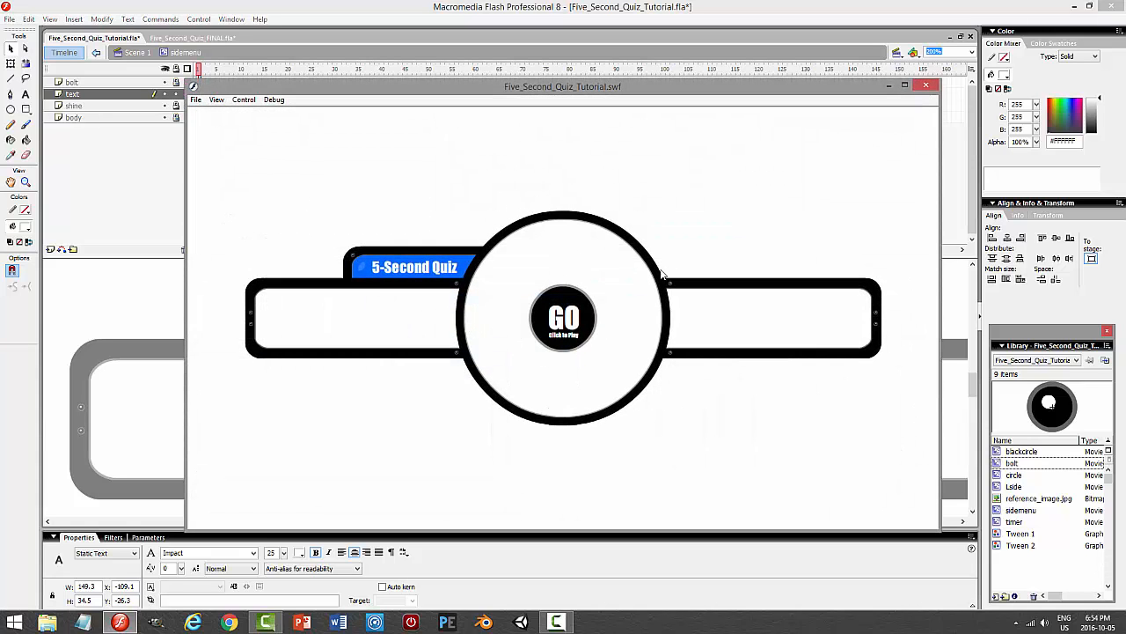
click(924, 87)
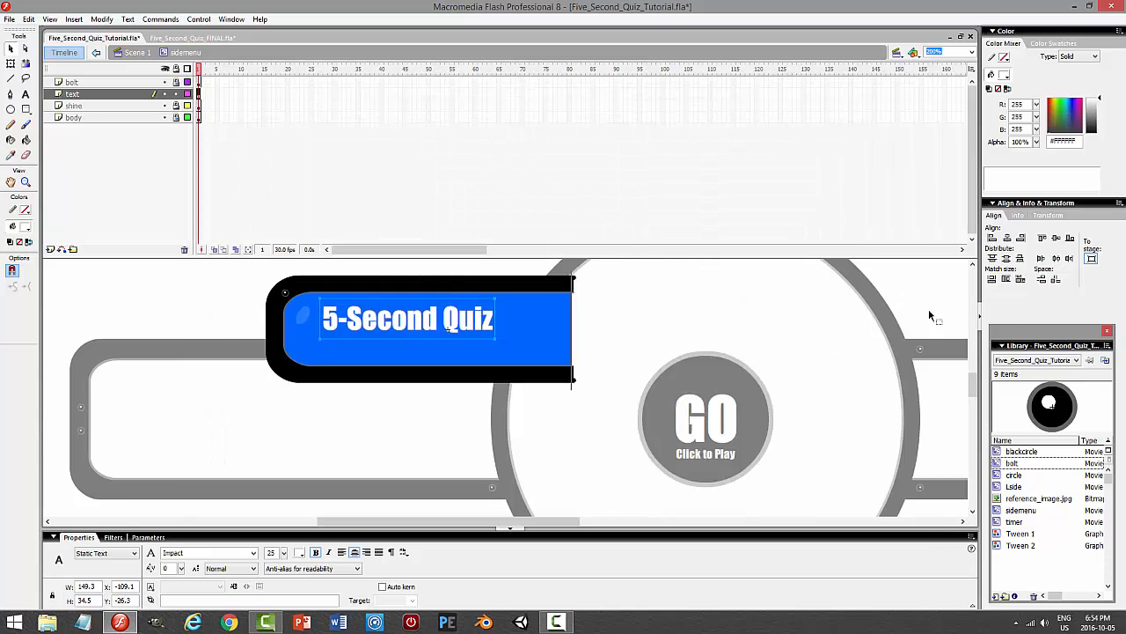
- Change the "5-Second Quiz" title text color to black (#000000) and test-play the movie
mouse_move(973, 379)
mouse_down()
mouse_move(973, 423)
mouse_move(984, 361)
mouse_move(956, 376)
mouse_up()
click(299, 555)
click(304, 454)
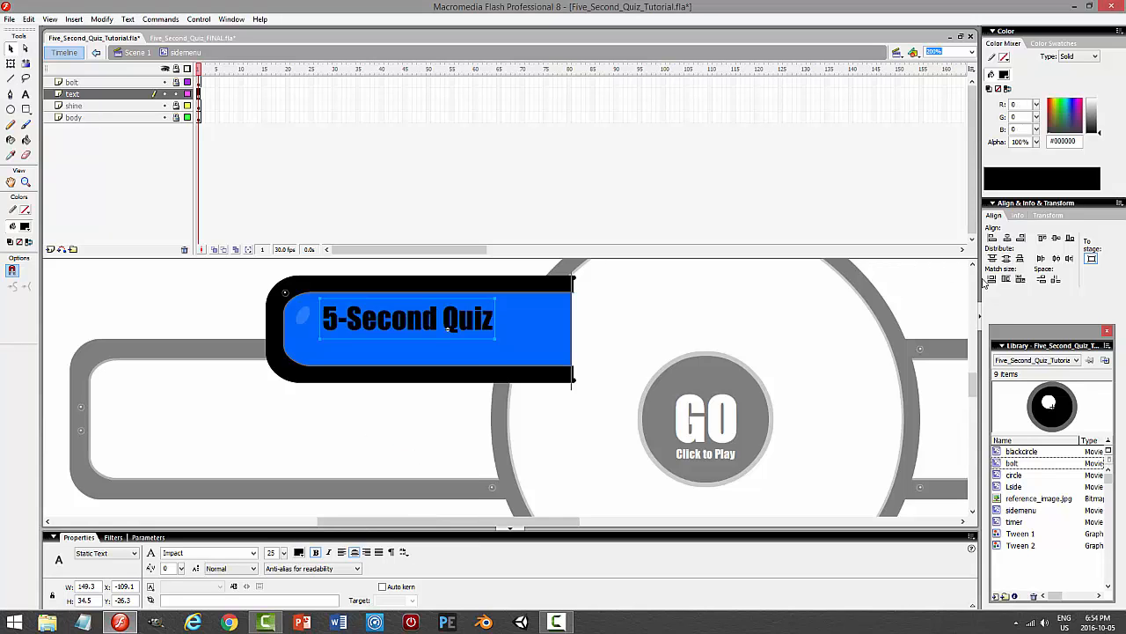
click(945, 292)
key(ctrl+Return)
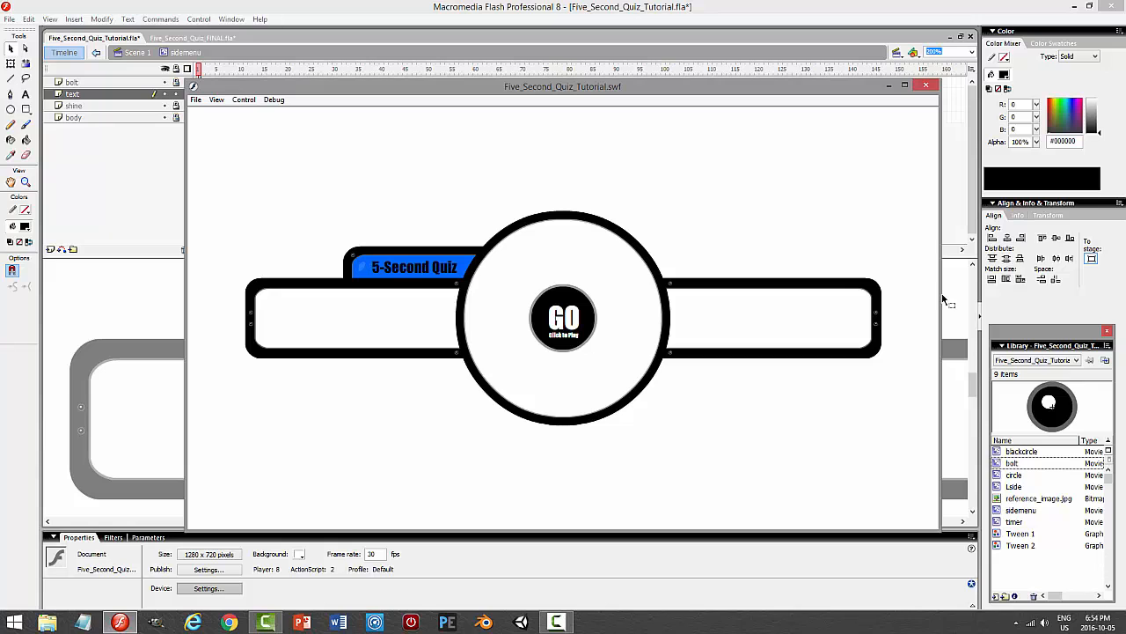
click(927, 85)
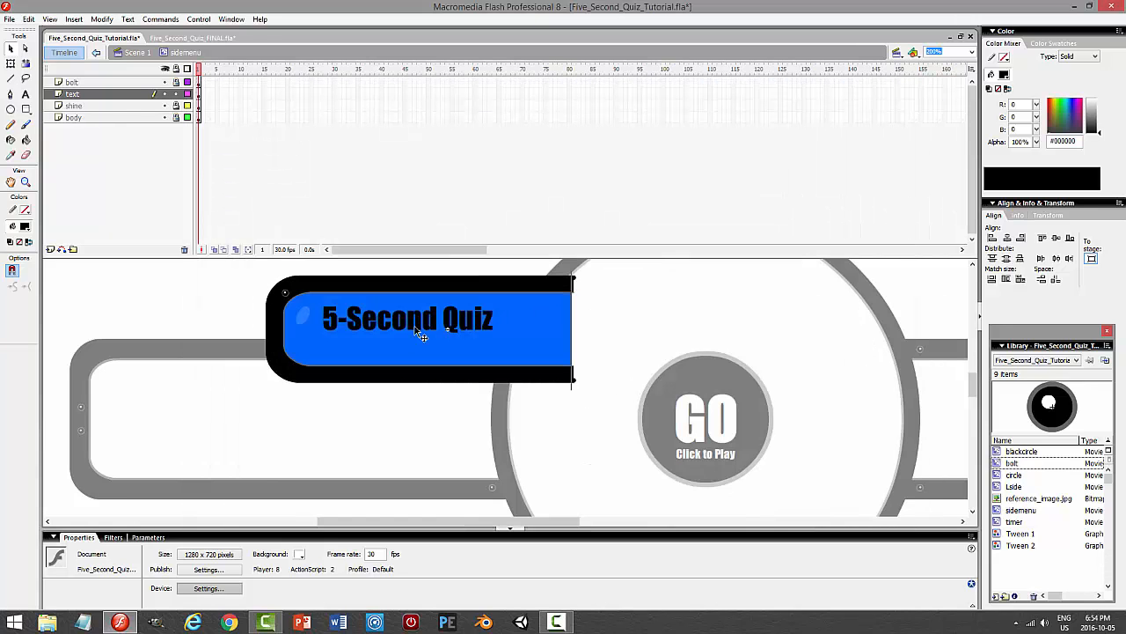
- Return to Scene 1, then copy the sidemenu tab and paste the copy in place on the sidemenu layer
click(141, 94)
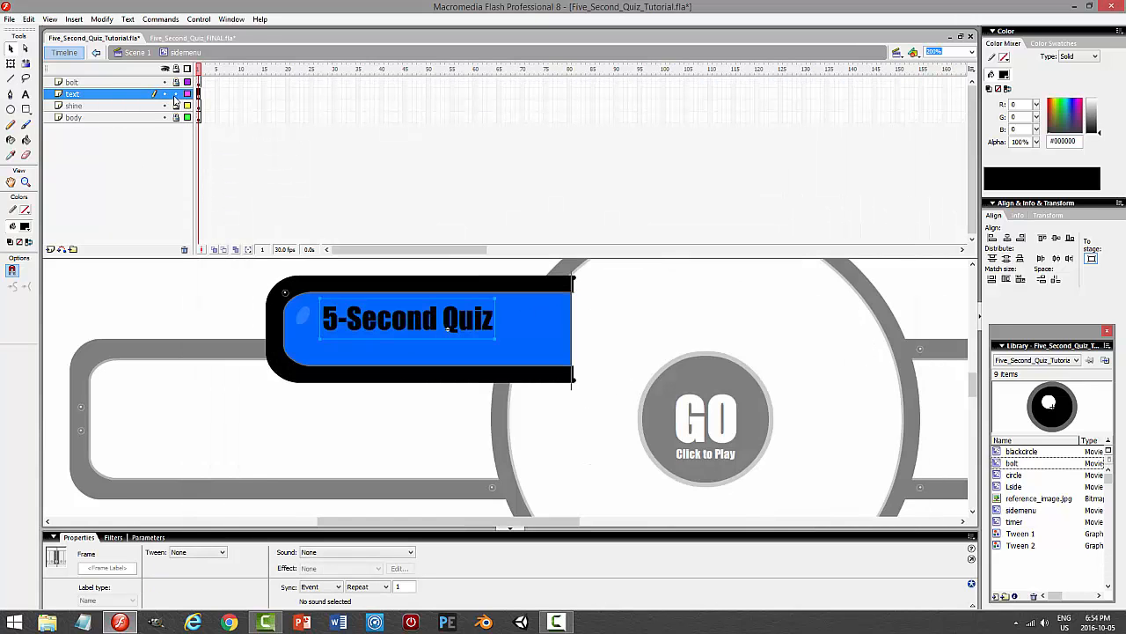
click(146, 54)
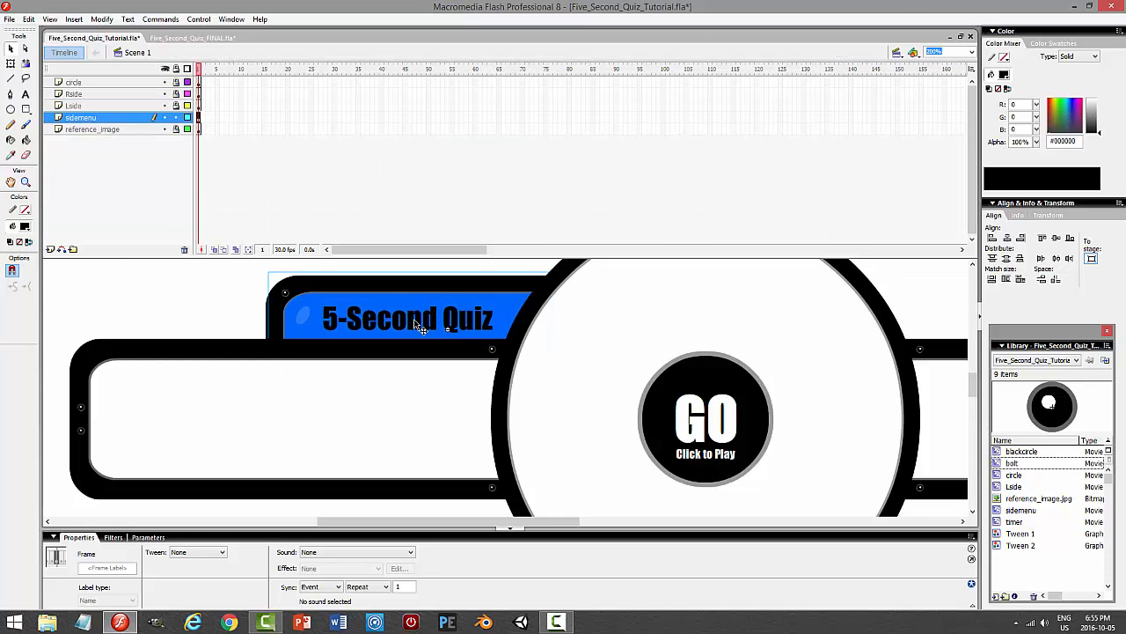
drag(538, 521, 583, 529)
click(29, 19)
click(35, 76)
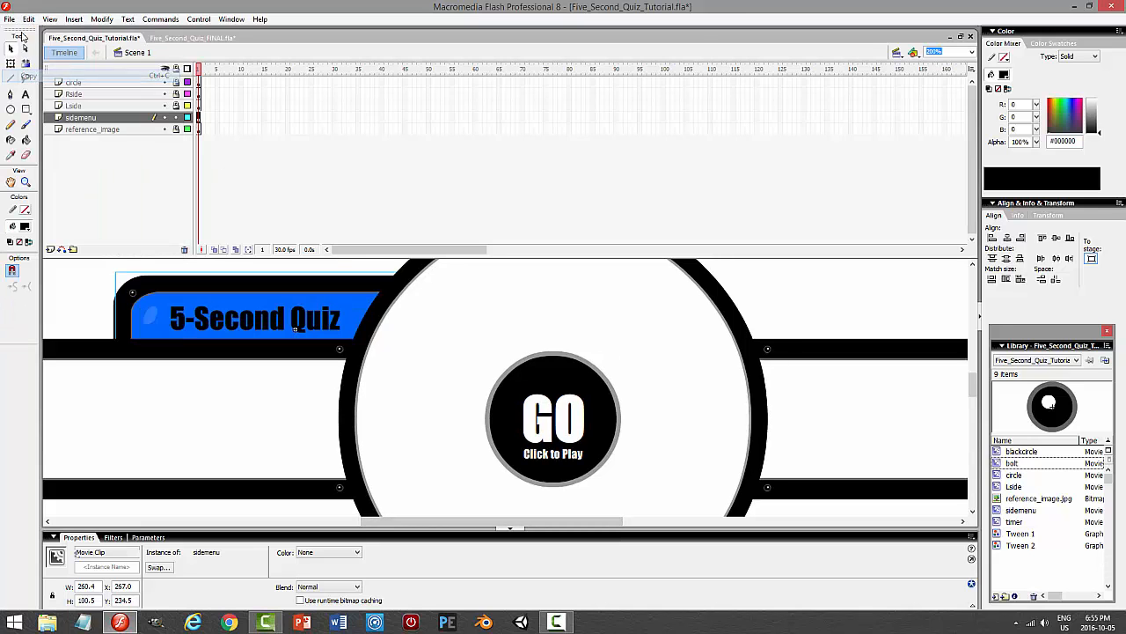
click(29, 20)
click(39, 100)
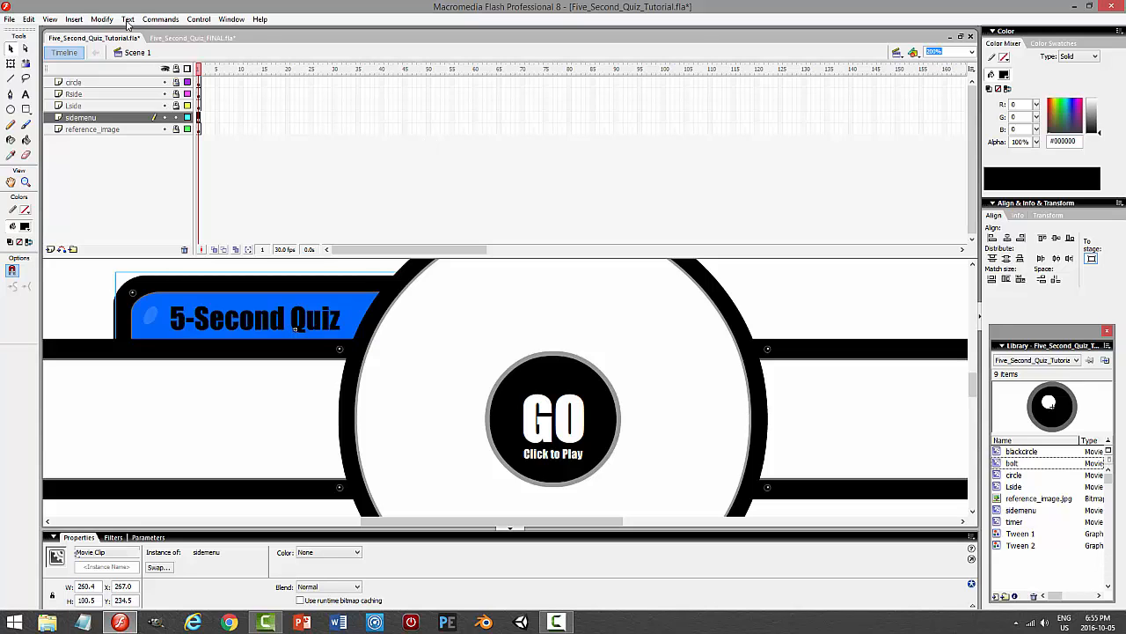
- Flip the pasted sidemenu copy horizontally
click(101, 19)
mouse_move(83, 170)
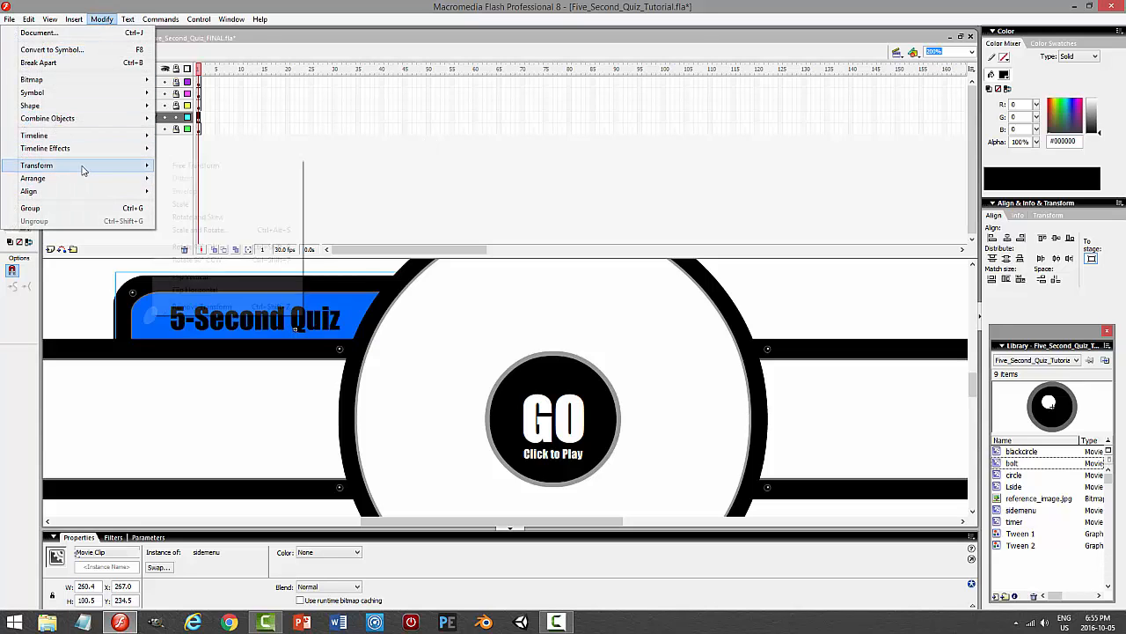
click(220, 290)
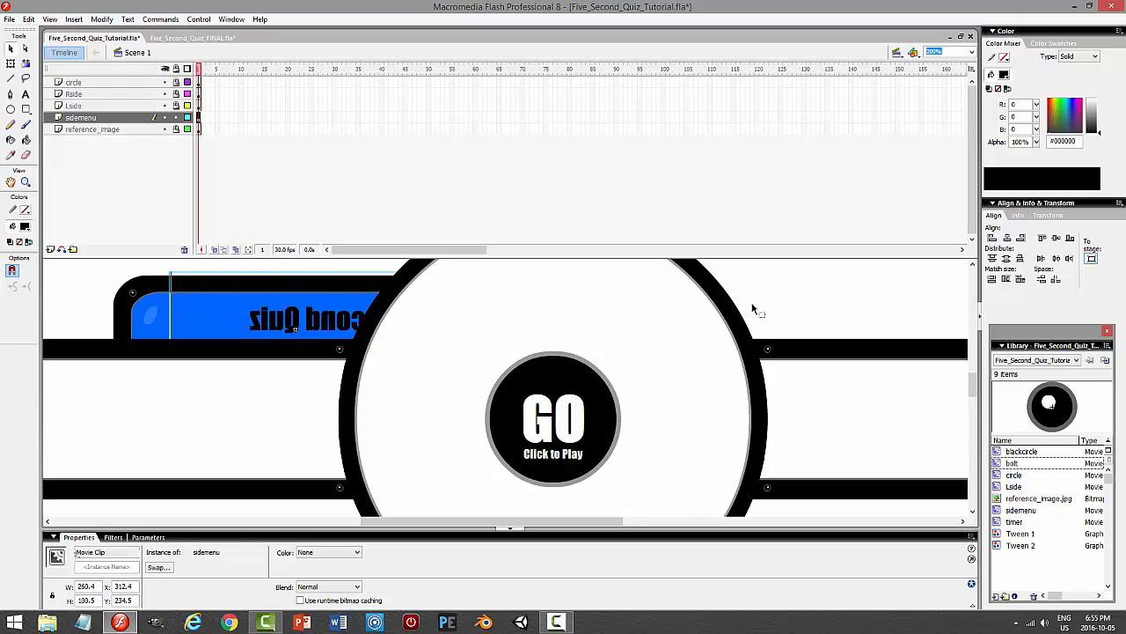
- Nudge the flipped tab horizontally across to the other side of the circle, to X 754.5, mirroring the original tab
key(Right)
key(Right)
key(Right)
key(Right)
key(Right)
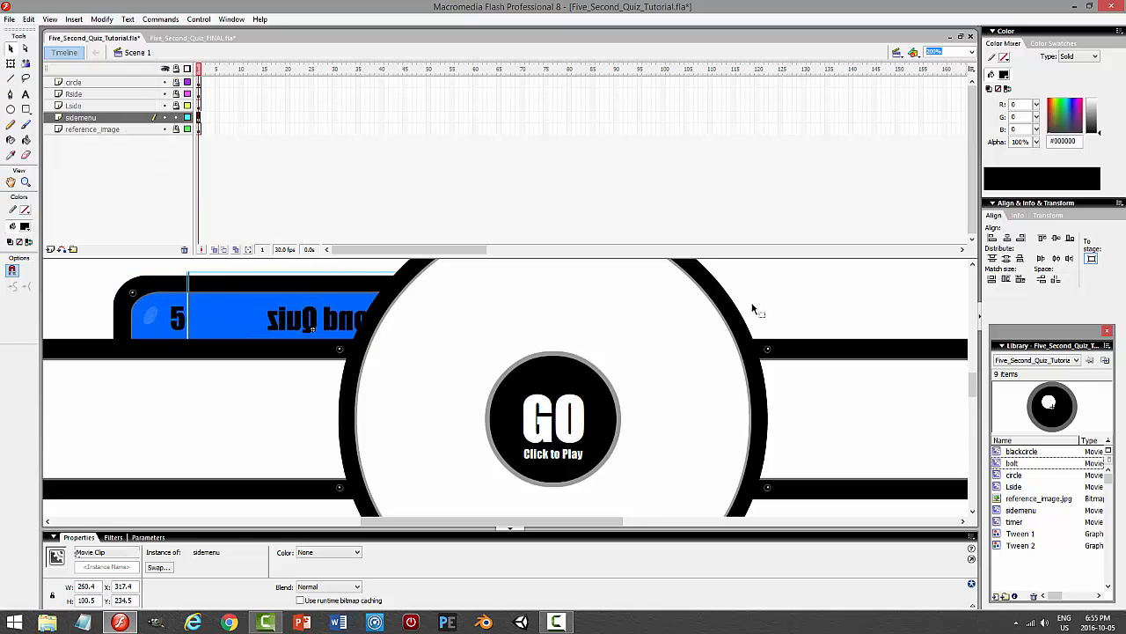
key(Right)
key(Right)
key(Right)
key(Right)
key(Right)
key(Right)
key(Right)
key(Right)
key(Right)
key(Right)
key(Right)
key(Right)
key(Right)
key(Right)
key(Right)
key(Right)
key(Right)
key(Right)
key(Right)
key(Right)
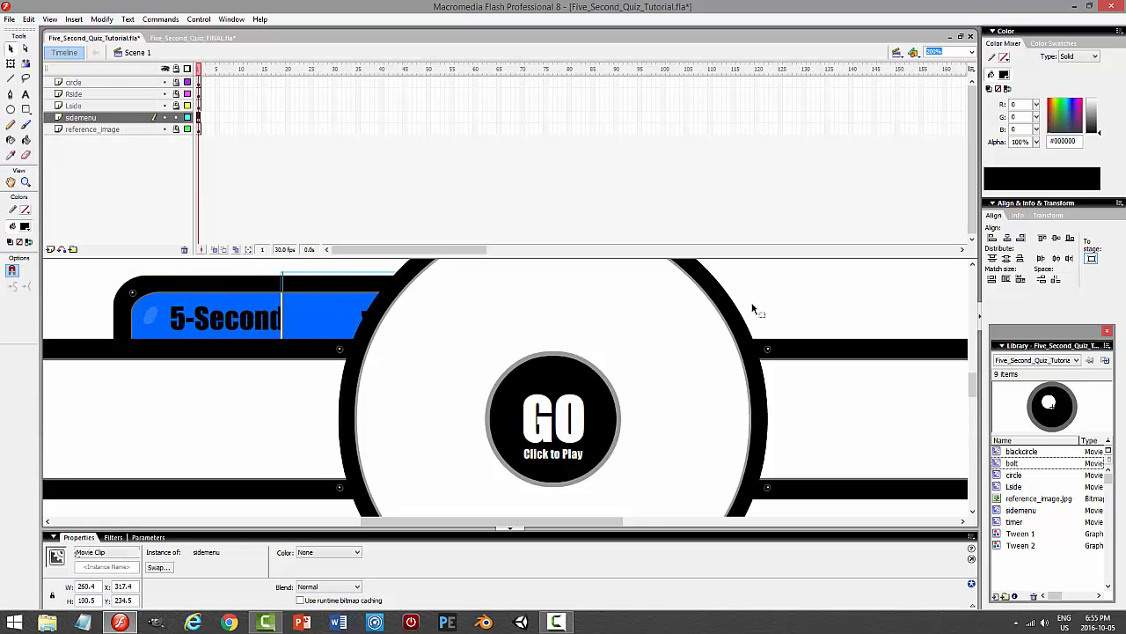
key(Right)
key(Right)
key(Right)
key(Right)
key(Right)
key(Right)
key(Right)
key(Right)
key(Right)
key(Right)
key(Right)
key(Right)
key(Right)
key(Right)
key(Right)
key(Right)
key(Right)
key(Right)
key(Right)
key(Right)
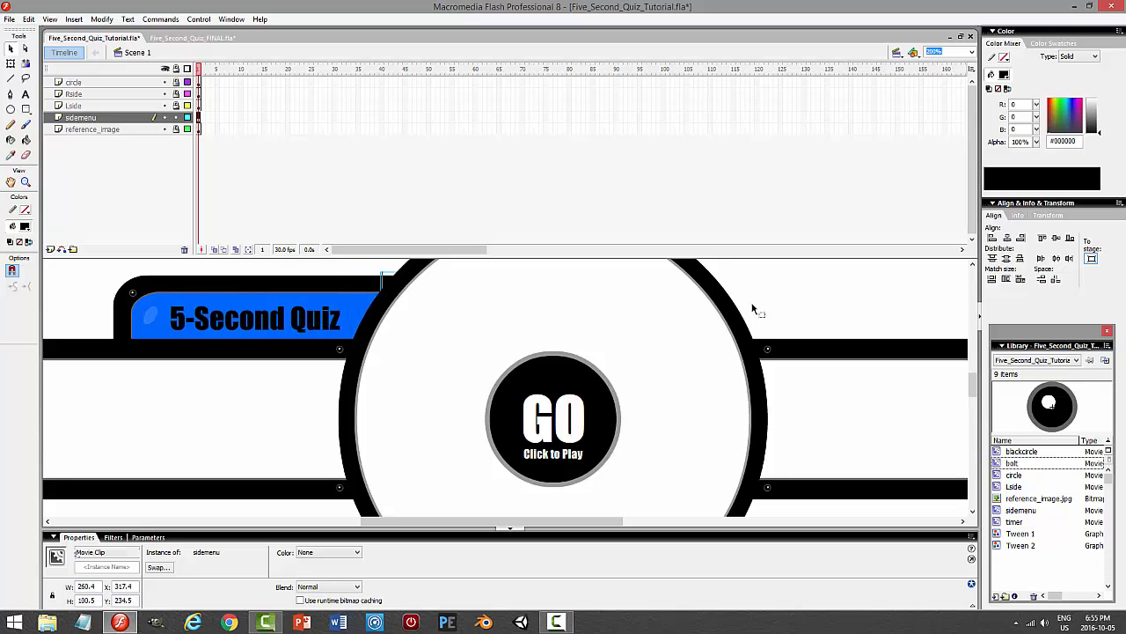
key(Right)
key(Right)
key(Right)
key(Right)
key(Right)
key(Right)
key(Right)
key(Right)
key(Right)
key(Right)
key(Right)
key(Right)
key(Right)
key(Right)
key(Right)
key(Right)
key(Right)
key(Right)
key(Right)
key(Right)
key(Right)
key(Right)
key(Right)
key(Right)
key(Right)
key(Right)
key(Right)
key(Right)
key(Right)
key(Right)
key(Right)
key(Right)
key(Right)
key(Right)
key(Right)
key(Right)
key(Right)
key(Right)
key(Right)
key(Right)
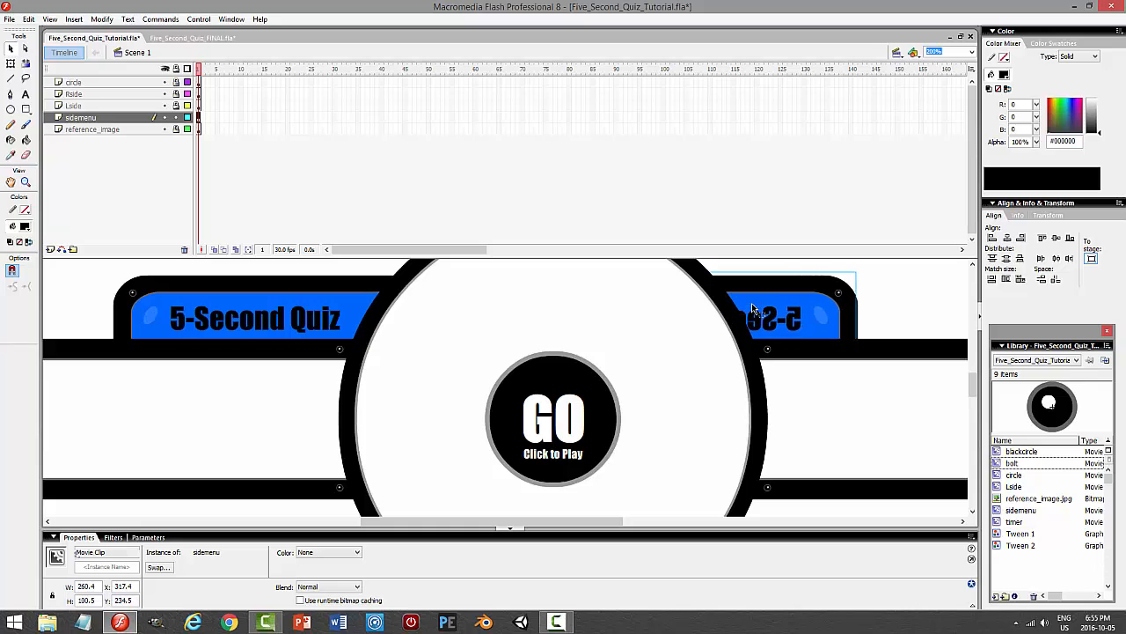
key(Right)
key(Right)
key(Right)
key(Right)
key(Right)
key(Right)
key(Right)
key(Right)
key(Right)
key(Right)
key(Right)
key(Right)
key(Right)
key(Right)
key(Right)
key(Right)
key(Right)
key(Right)
key(Right)
key(Right)
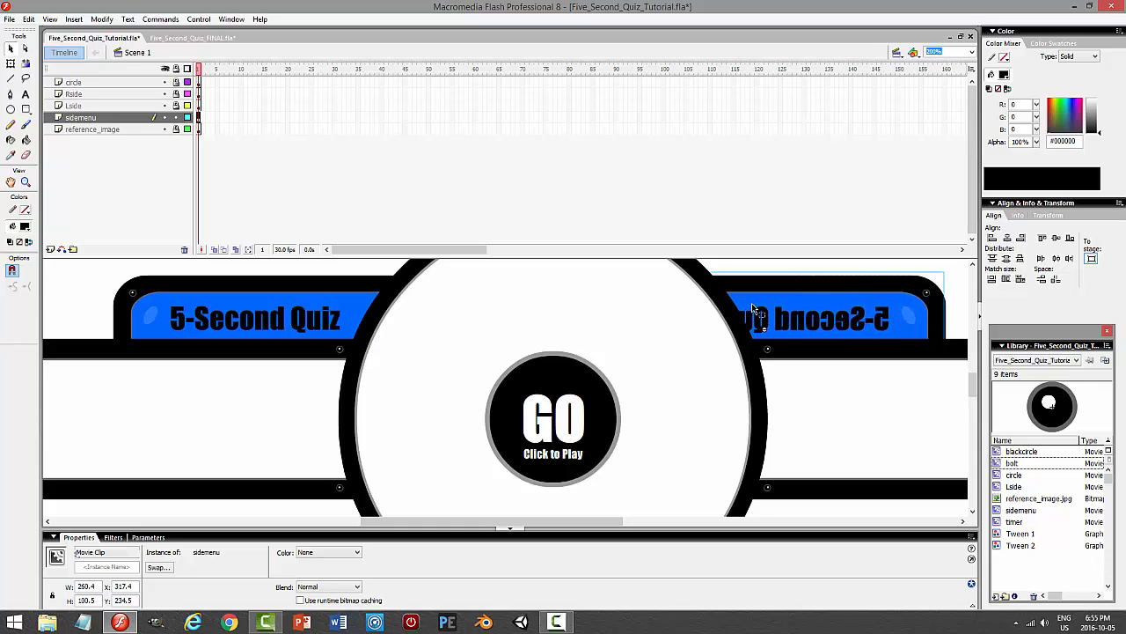
key(Right)
key(Right)
key(Right)
key(Right)
key(Right)
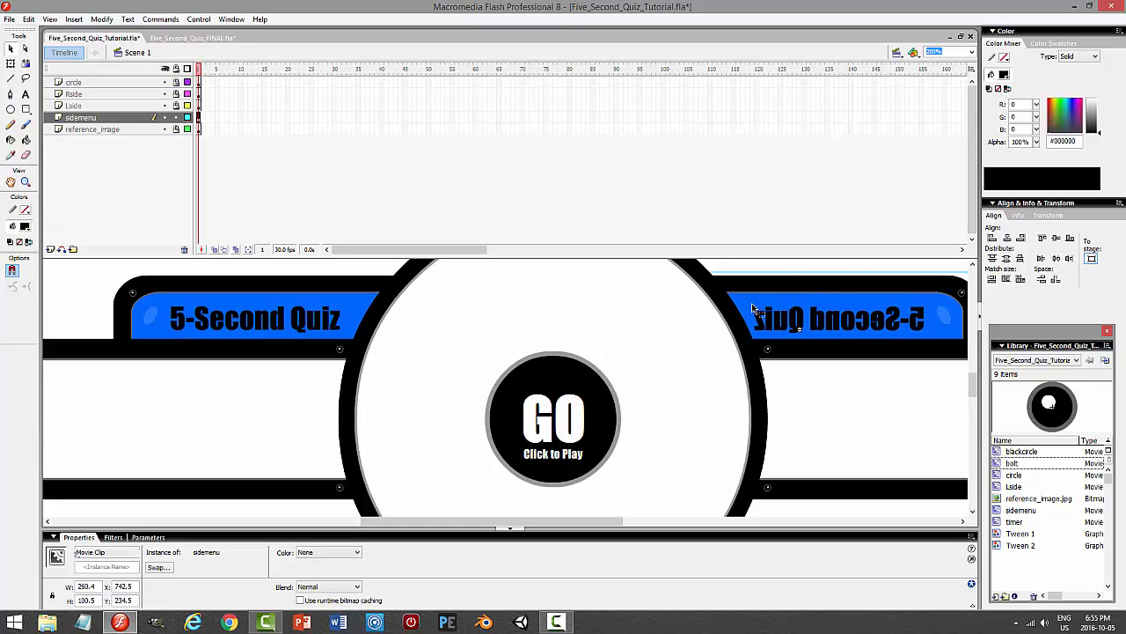
key(Right)
key(Right)
key(Right)
key(Right)
key(Right)
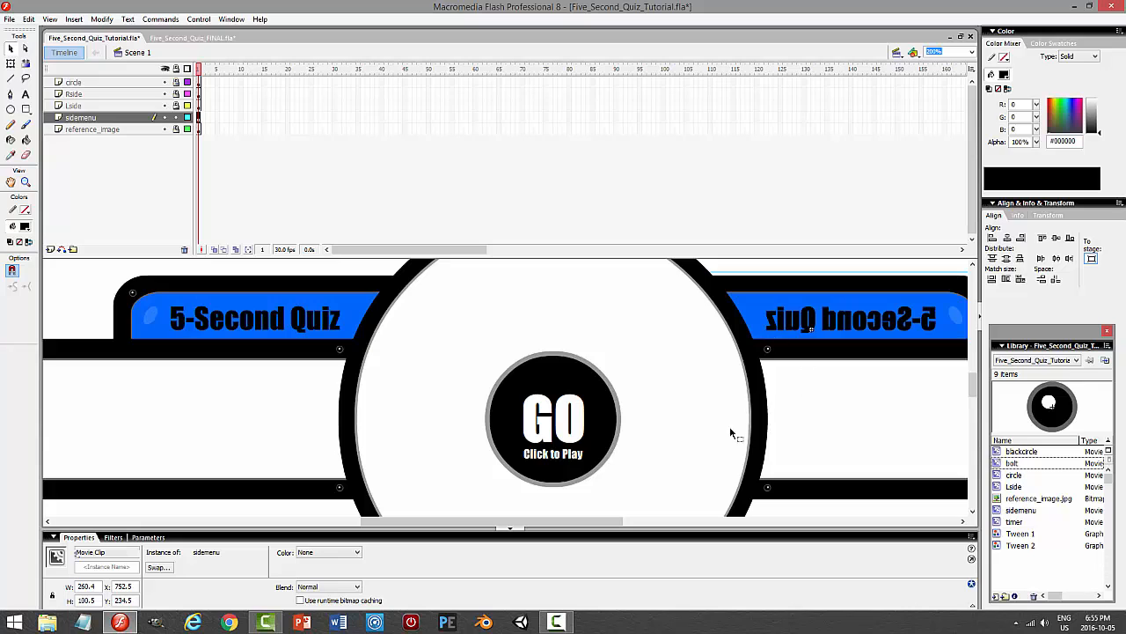
drag(611, 521, 632, 529)
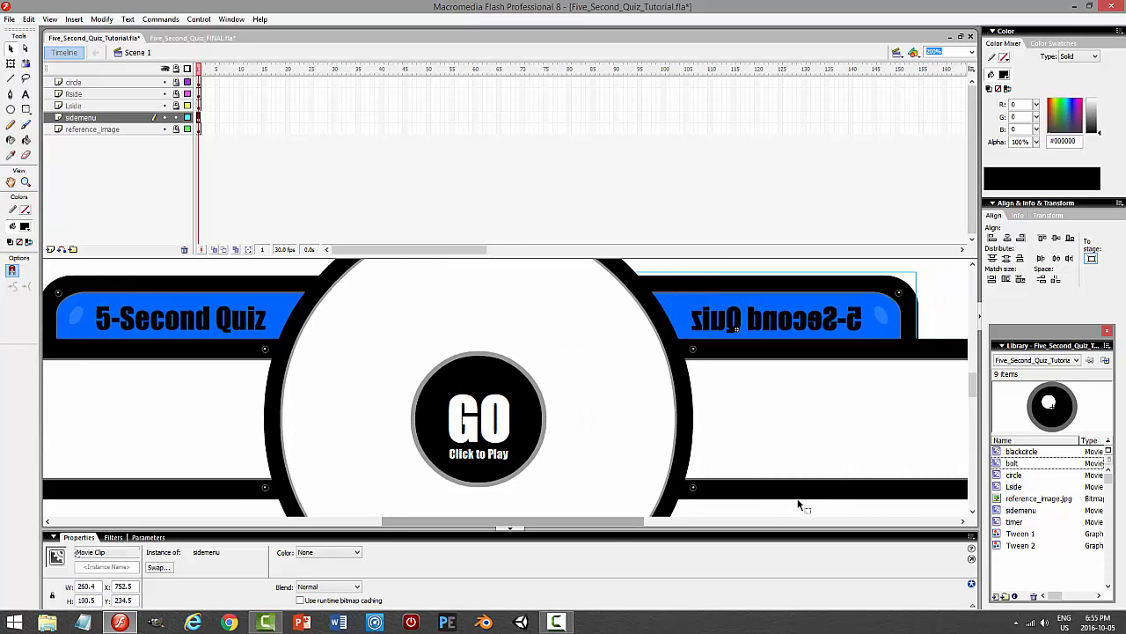
key(Right)
key(Right)
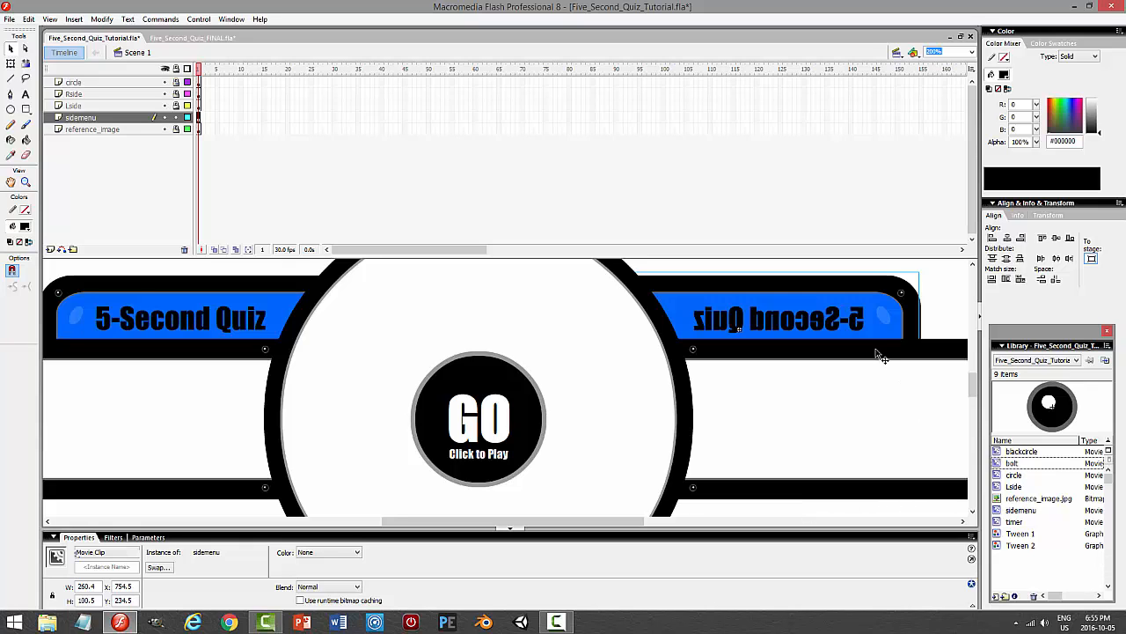
- Duplicate the flipped tab's symbol as "sidemenu2" and open the new symbol for editing in place
right_click(826, 310)
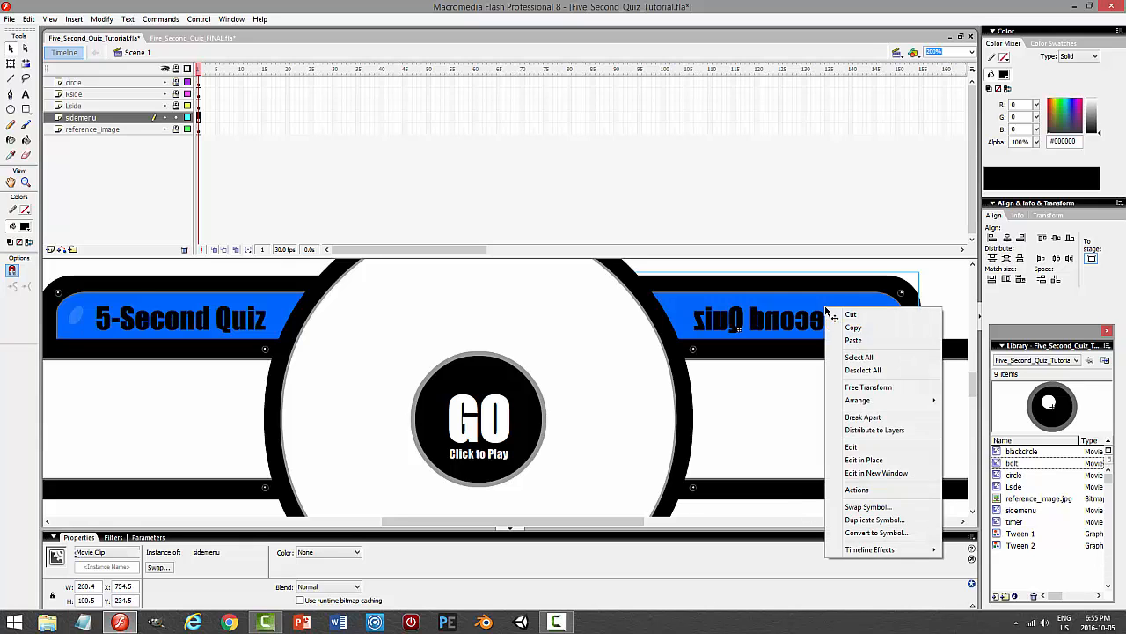
click(858, 521)
click(580, 316)
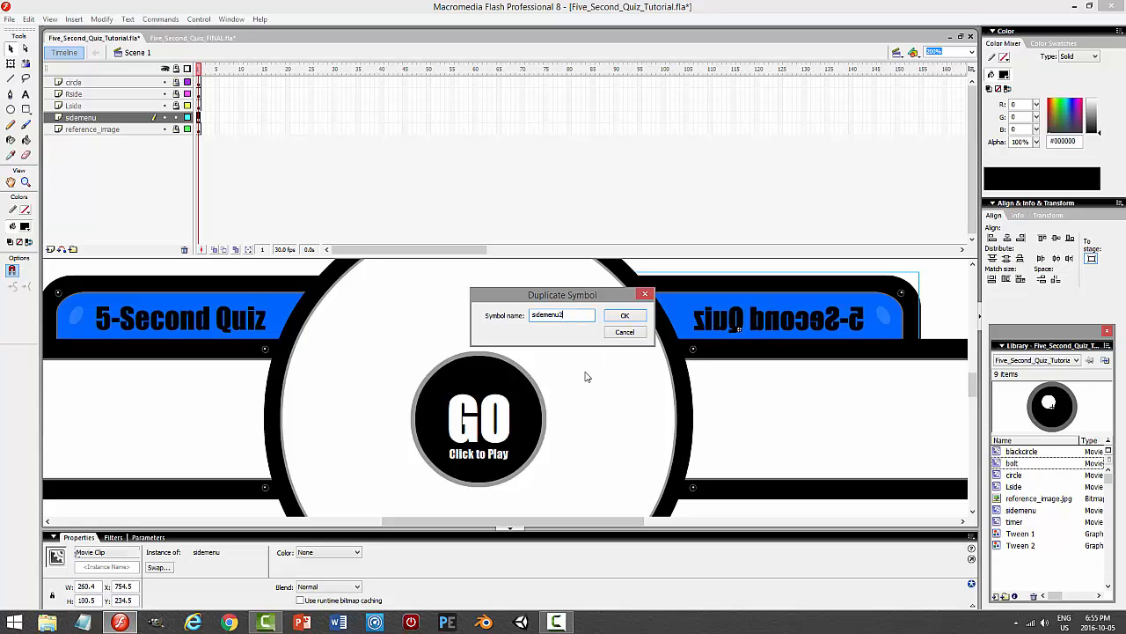
key(Return)
double_click(764, 328)
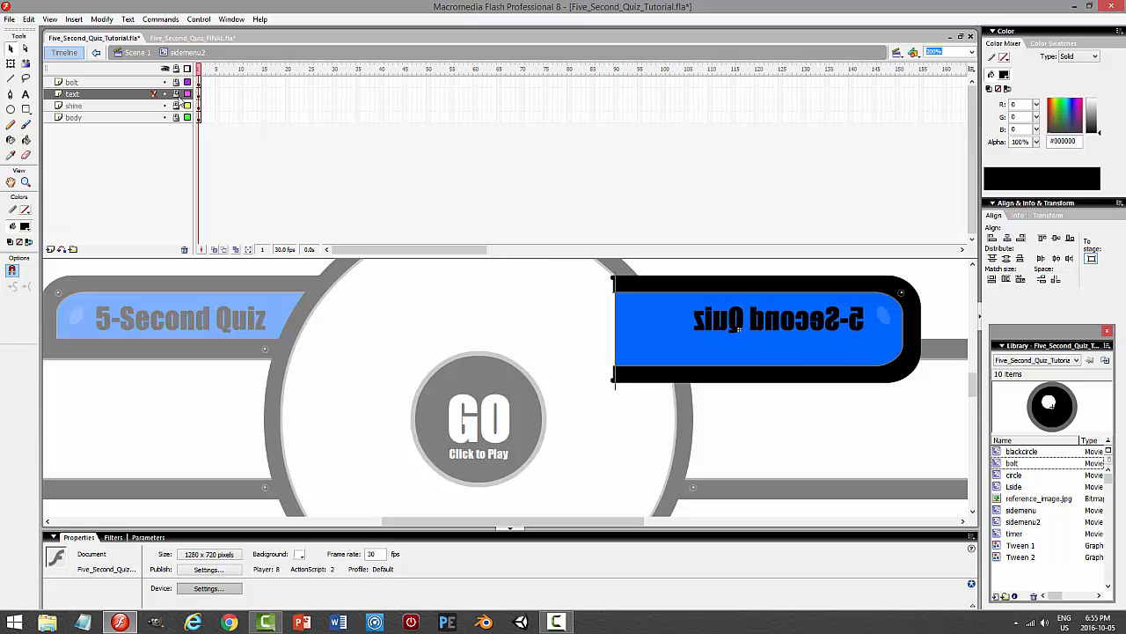
- Flip the mirrored title text inside sidemenu2 horizontally so that it reads the right way round
click(739, 328)
click(101, 18)
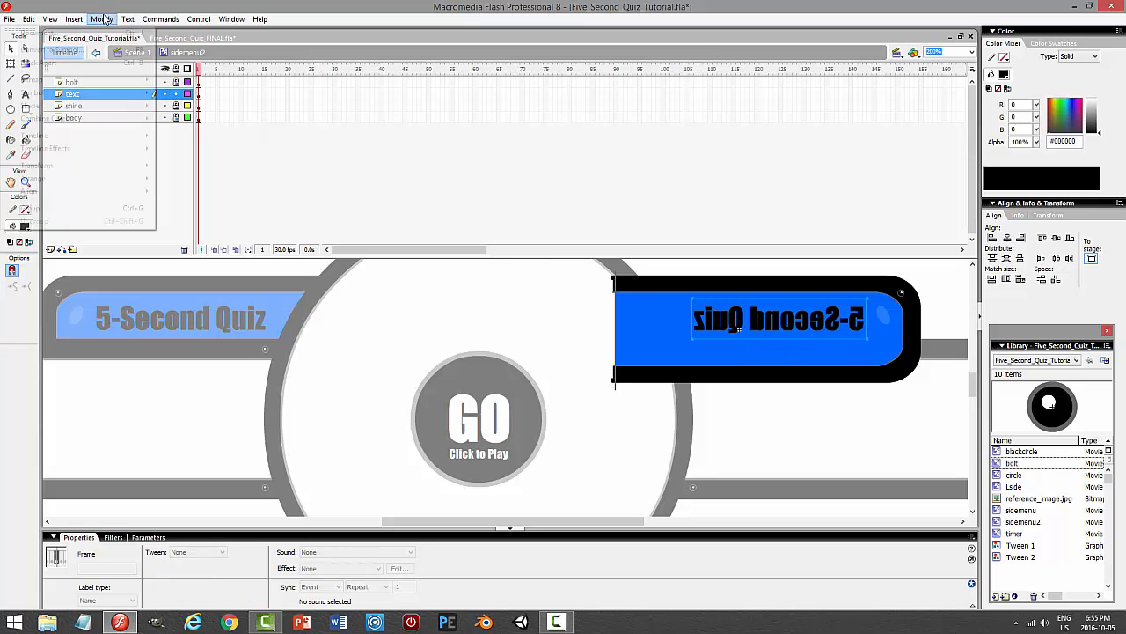
mouse_move(81, 170)
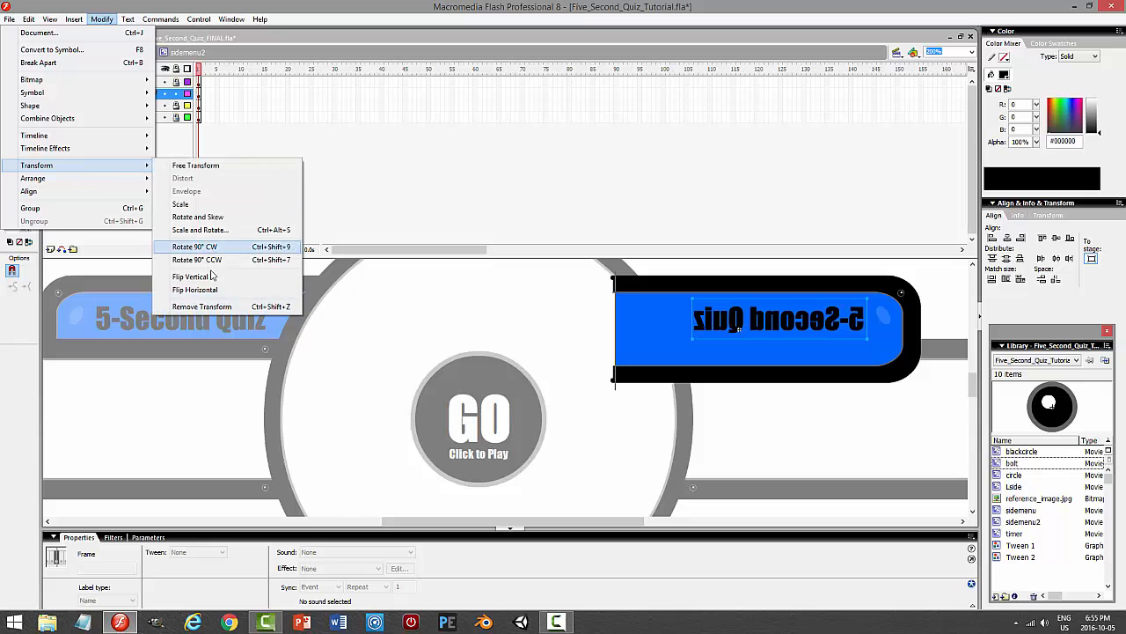
click(194, 289)
click(945, 300)
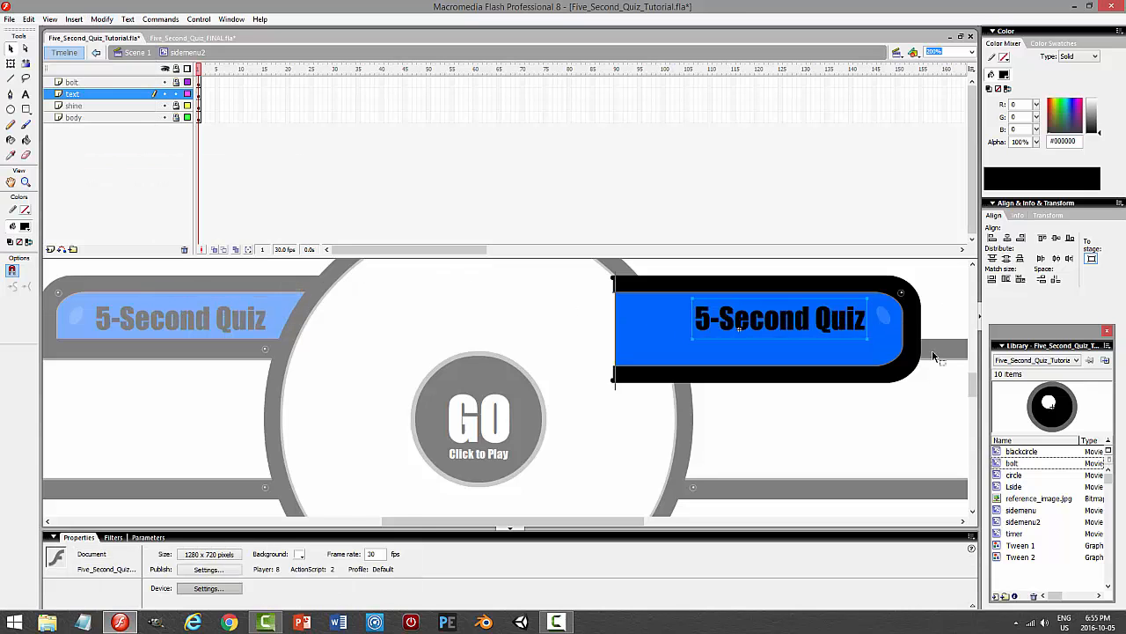
click(812, 329)
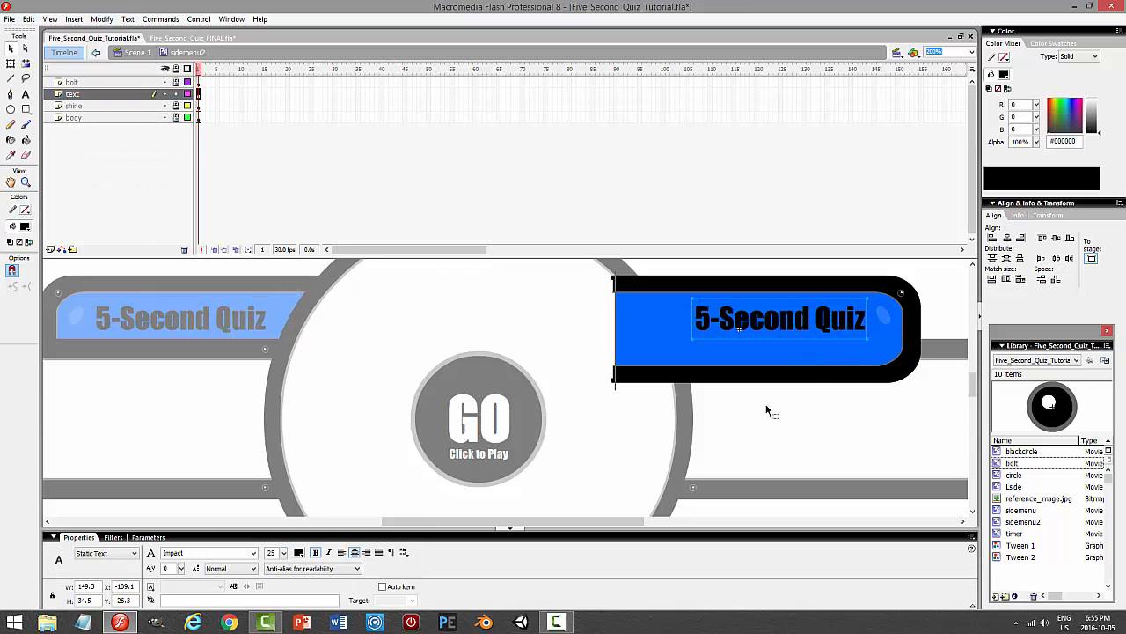
- Replace the title text in sidemenu2 with "Hormones" and test-play the movie
click(24, 96)
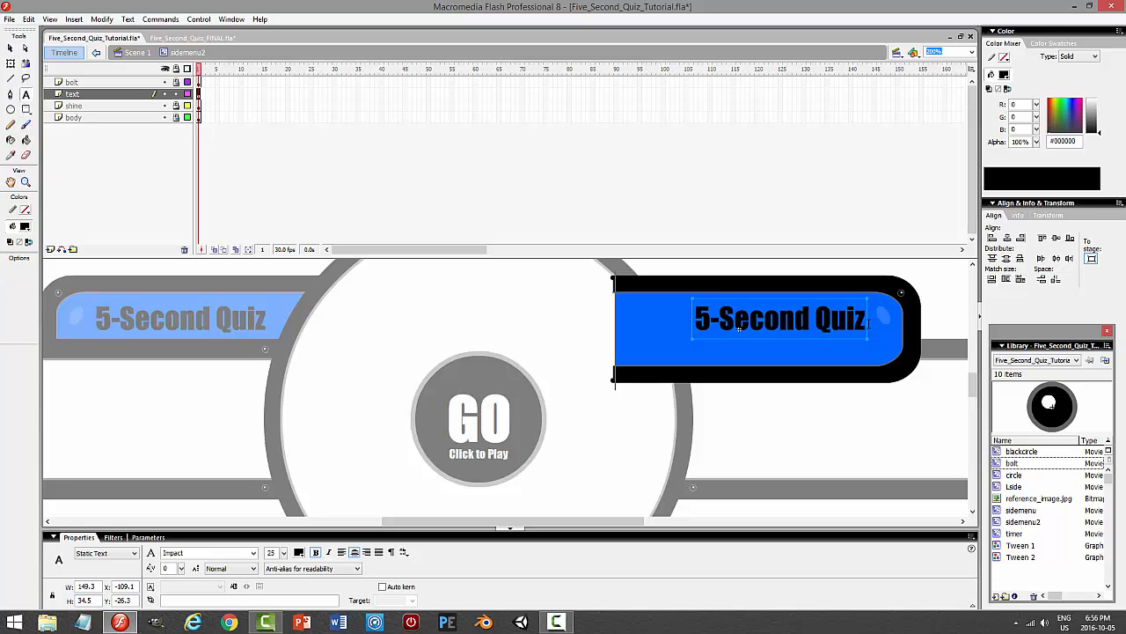
drag(862, 322, 647, 319)
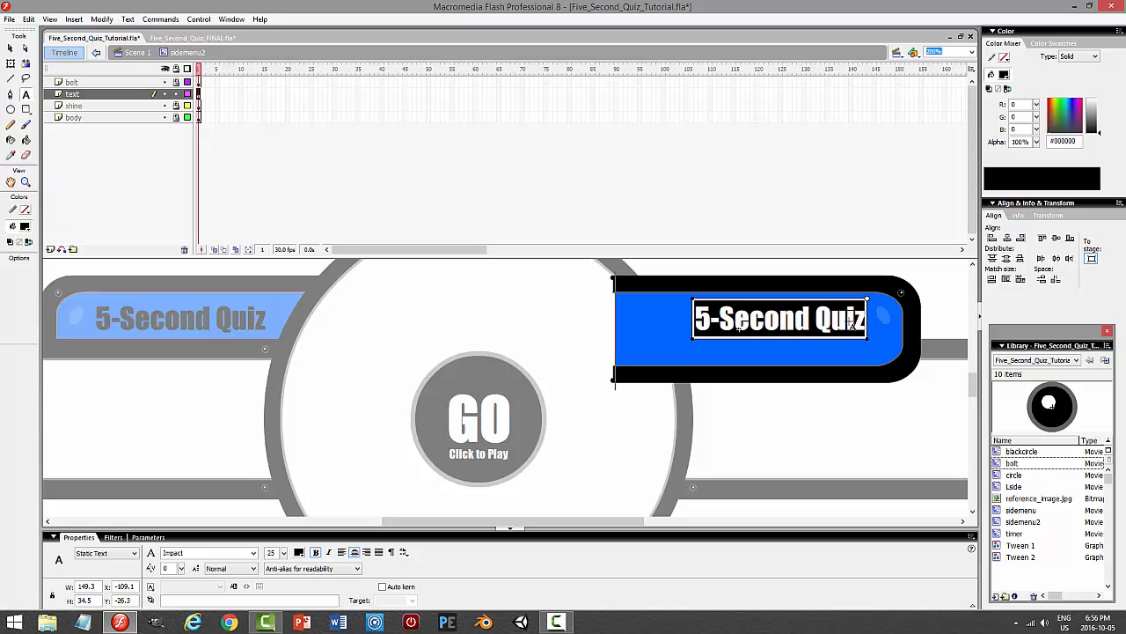
text(H)
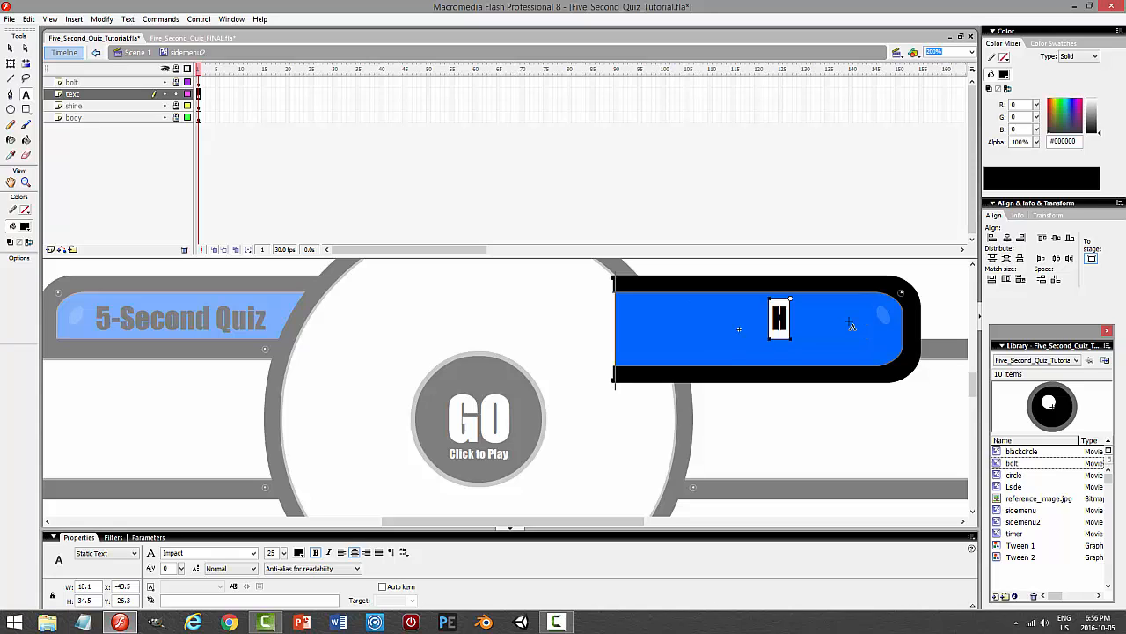
text(ormones)
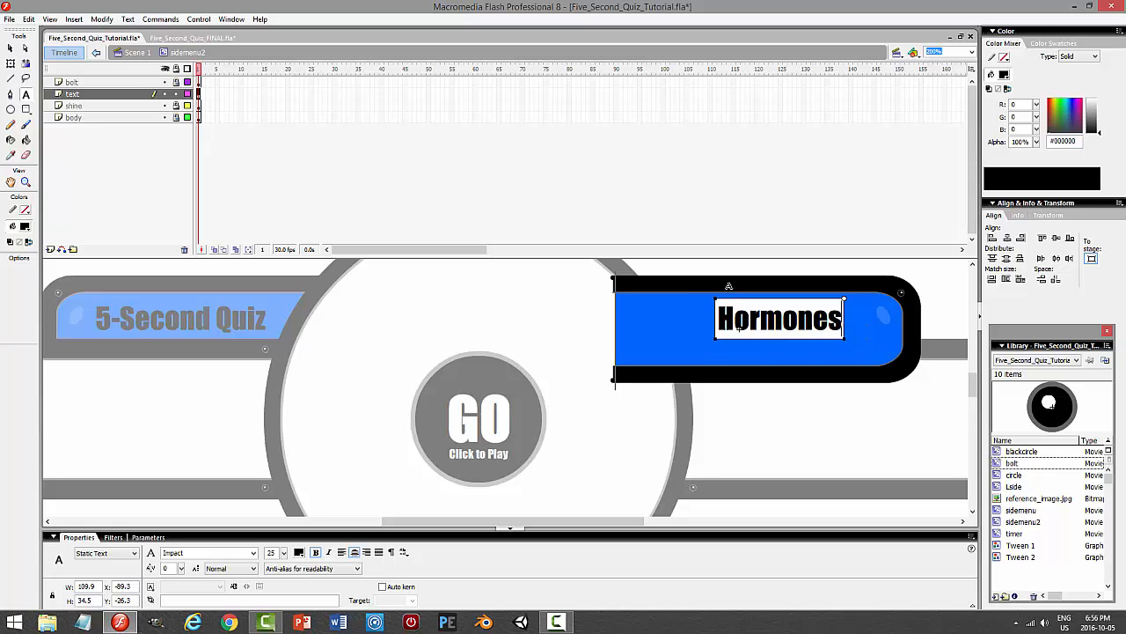
click(11, 48)
click(937, 284)
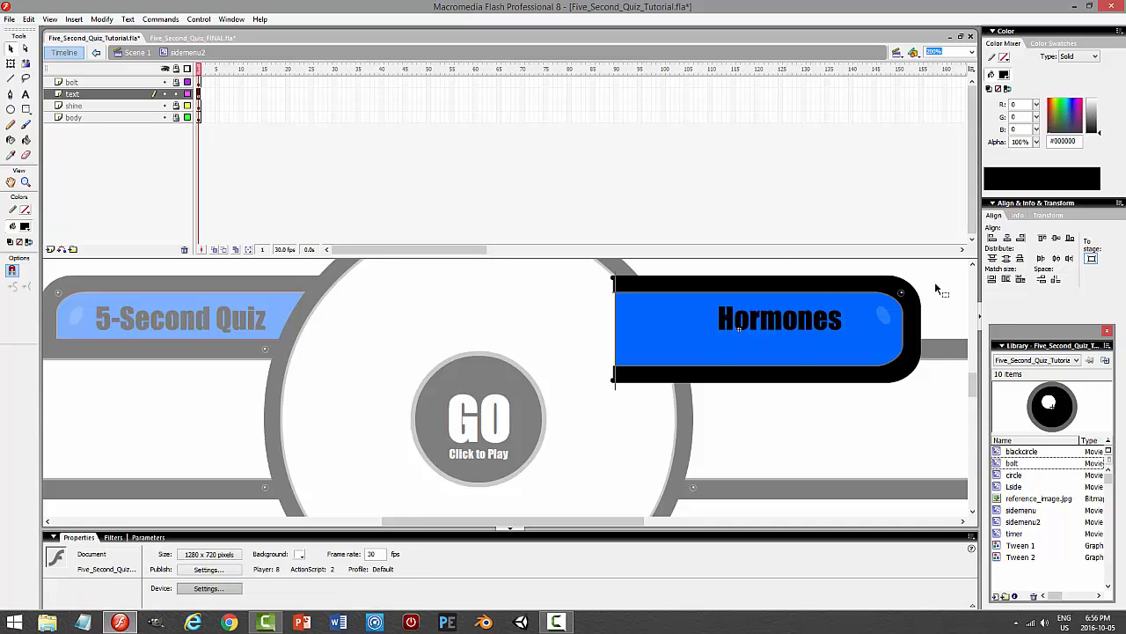
key(ctrl+Return)
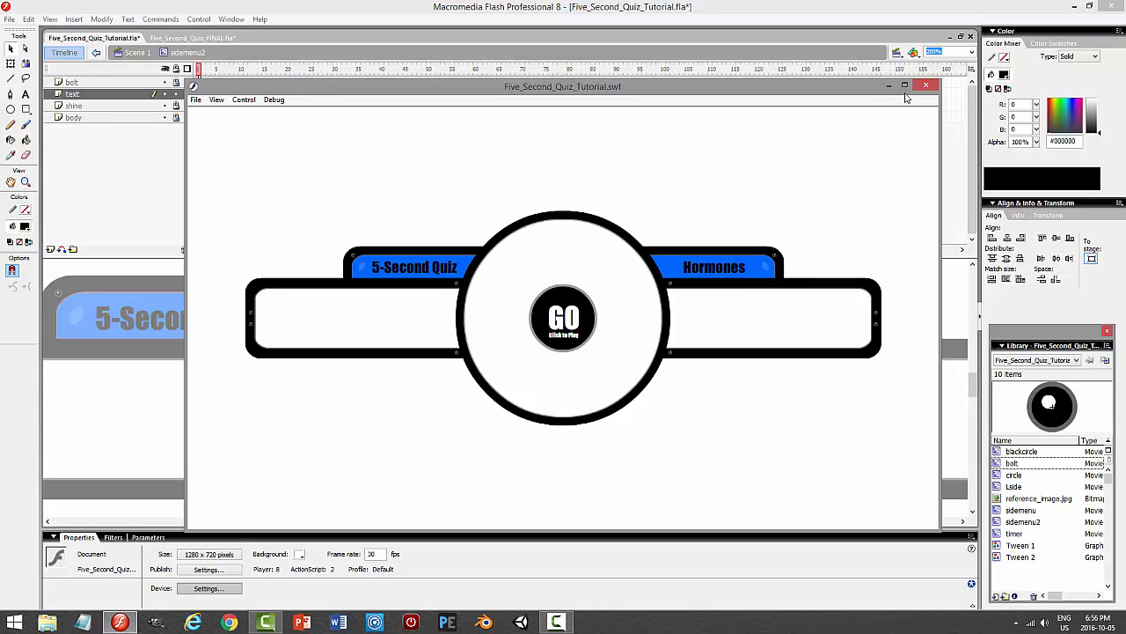
click(925, 85)
click(799, 322)
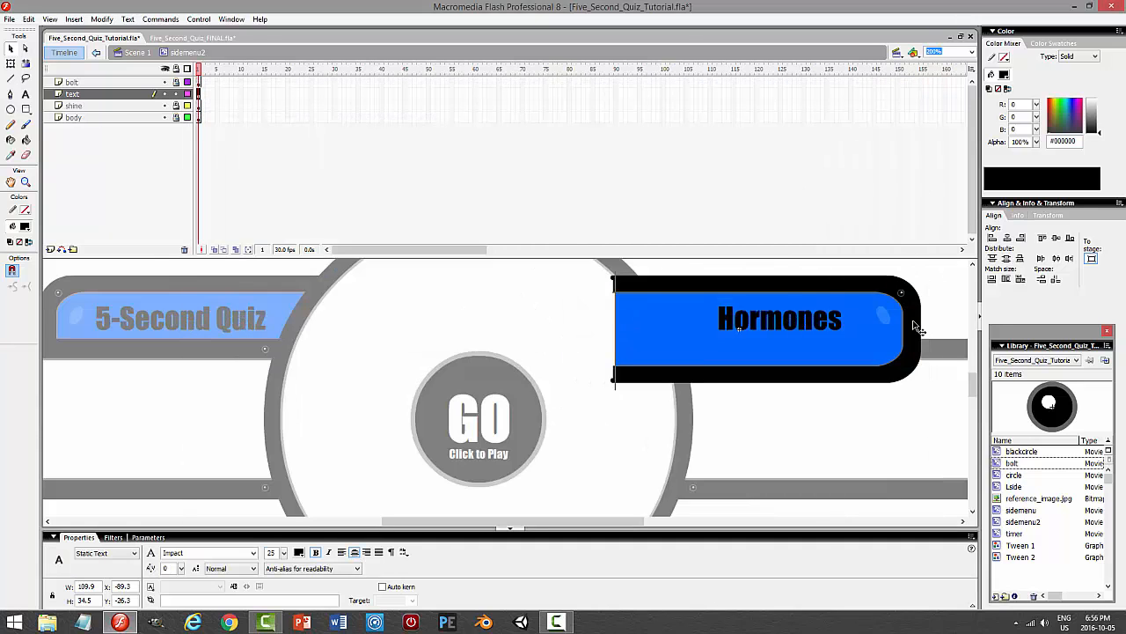
- Nudge the "Hormones" text horizontally toward the circle to X -74.3 and test-play the movie
key(Left)
key(Left)
key(Left)
key(Left)
key(Left)
key(Left)
key(Left)
key(Left)
key(Left)
key(Left)
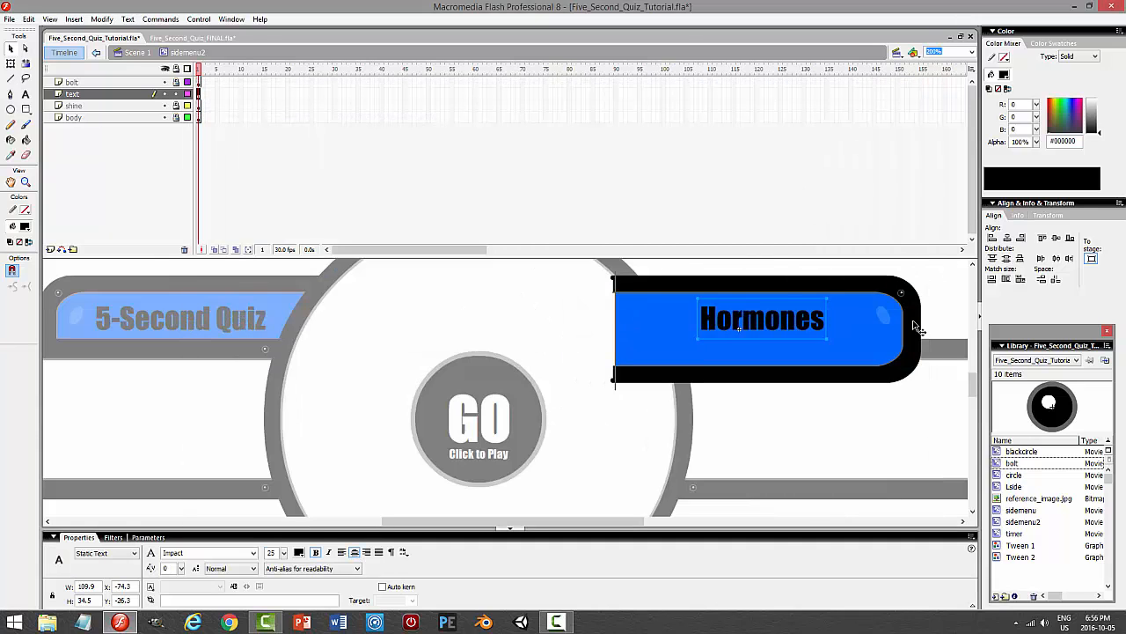
key(Left)
key(Left)
key(Left)
key(Right)
key(Right)
key(Right)
key(ctrl+Return)
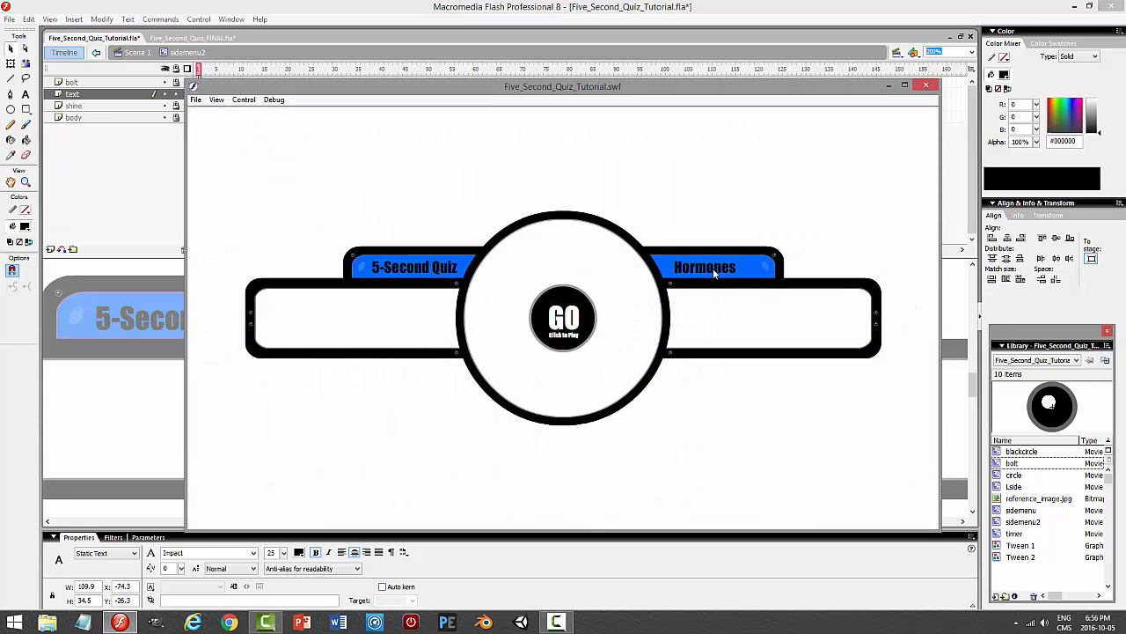
click(925, 87)
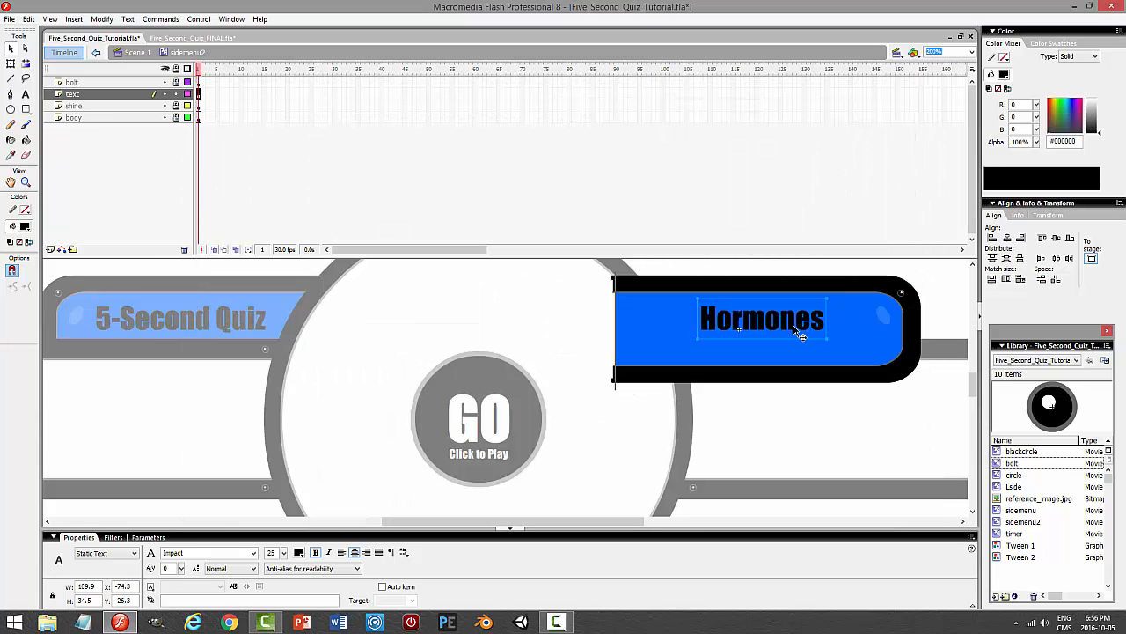
- Shift the "Hormones" text slightly back toward the tab's rounded end, to X -79.3, and test-play the movie
key(Right)
key(Right)
key(Right)
key(ctrl+Return)
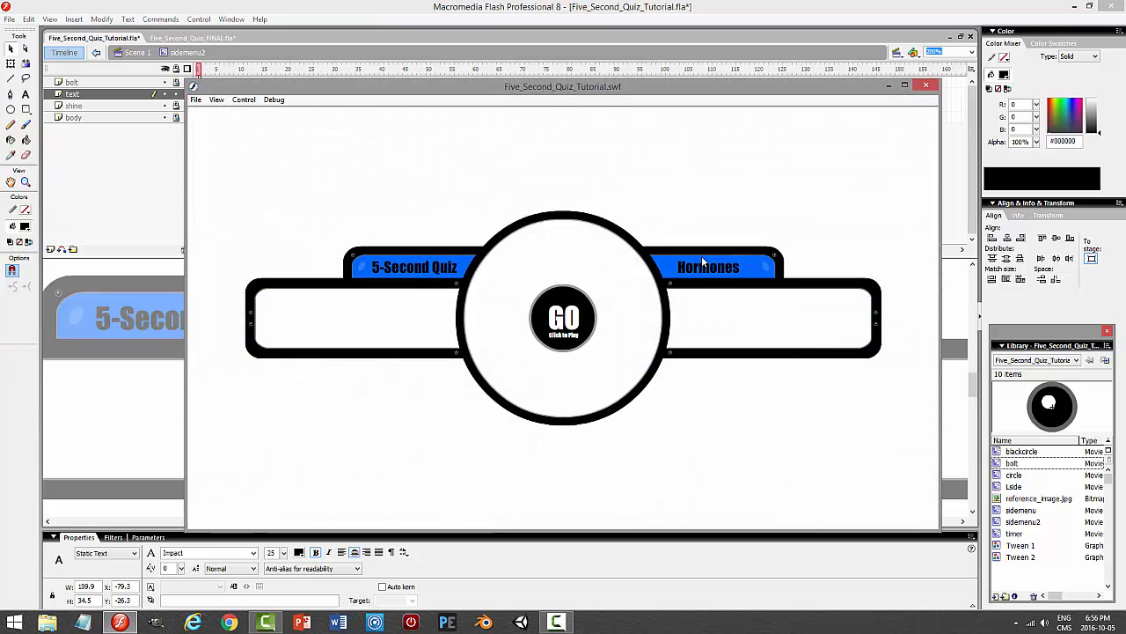
click(930, 86)
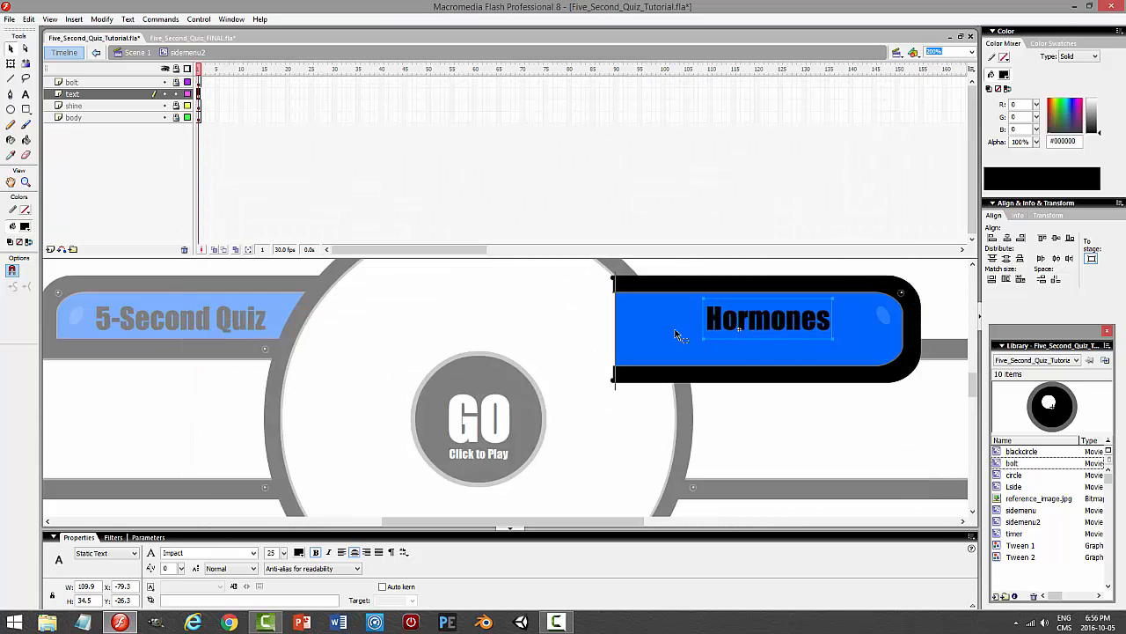
- Lock the text layer, change the blue fill on sidemenu2's body layer to orange #FF6600, and test-play the movie
click(177, 94)
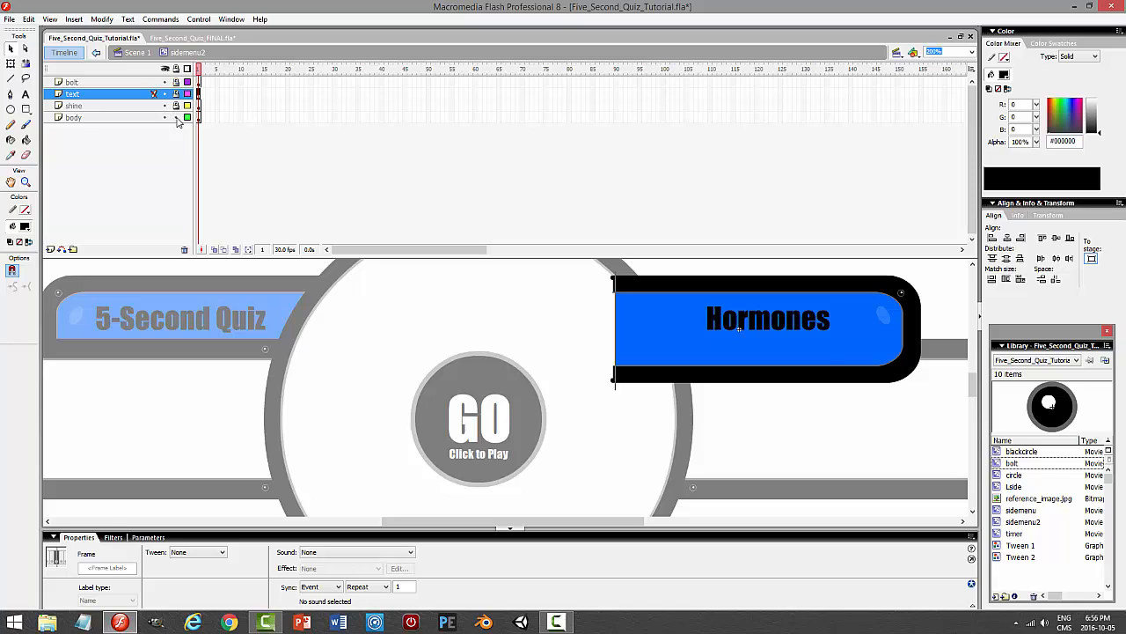
click(861, 346)
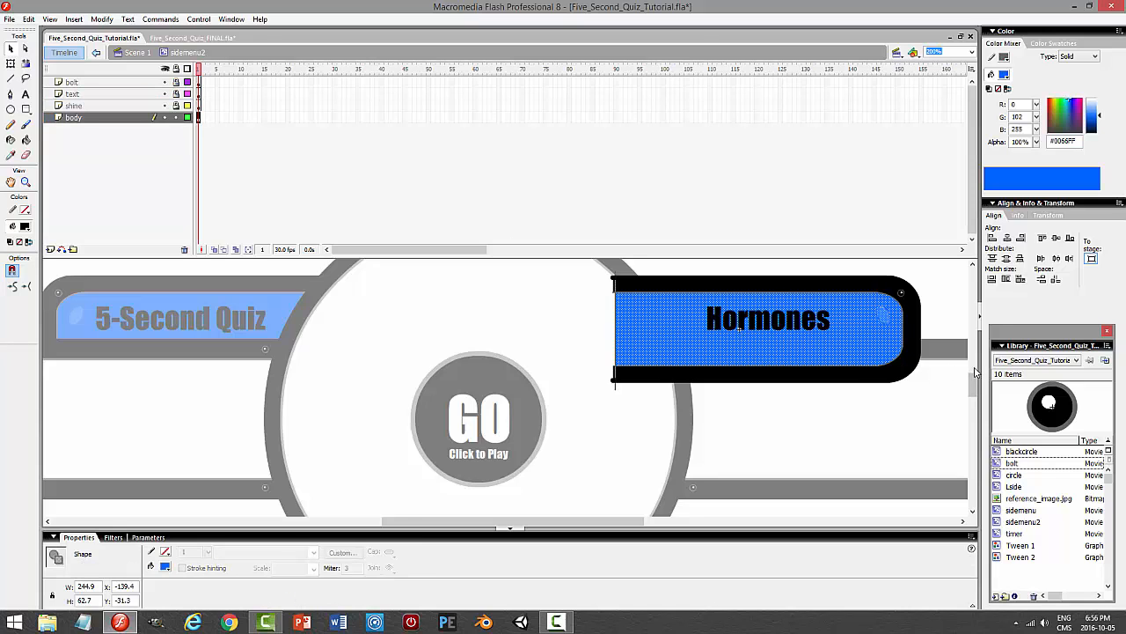
click(1005, 77)
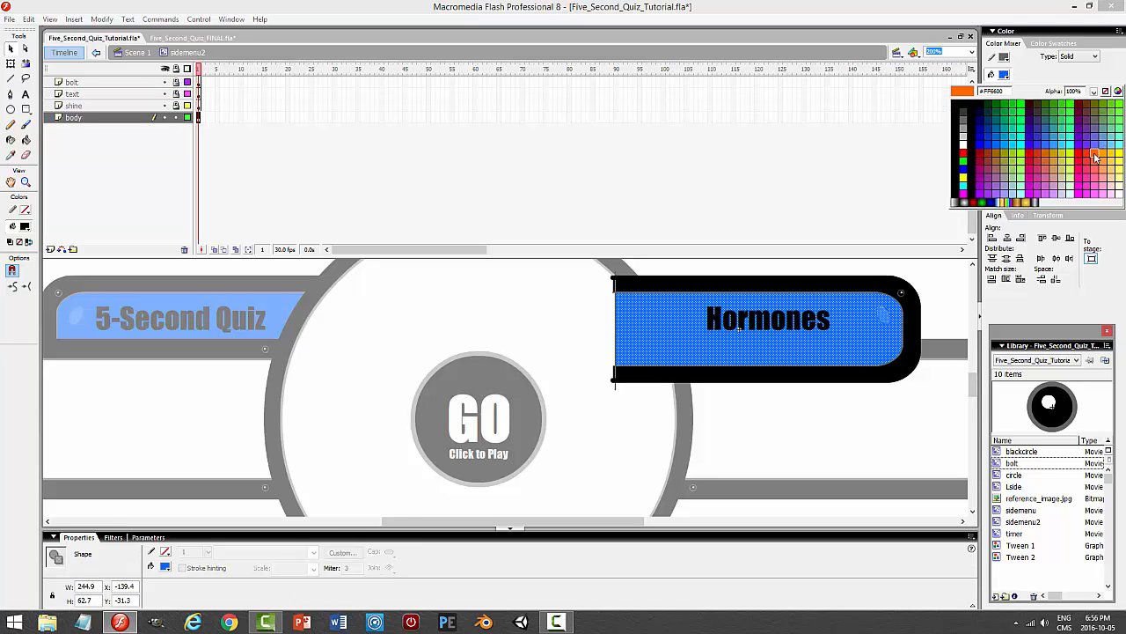
click(1095, 157)
click(950, 335)
key(ctrl+Return)
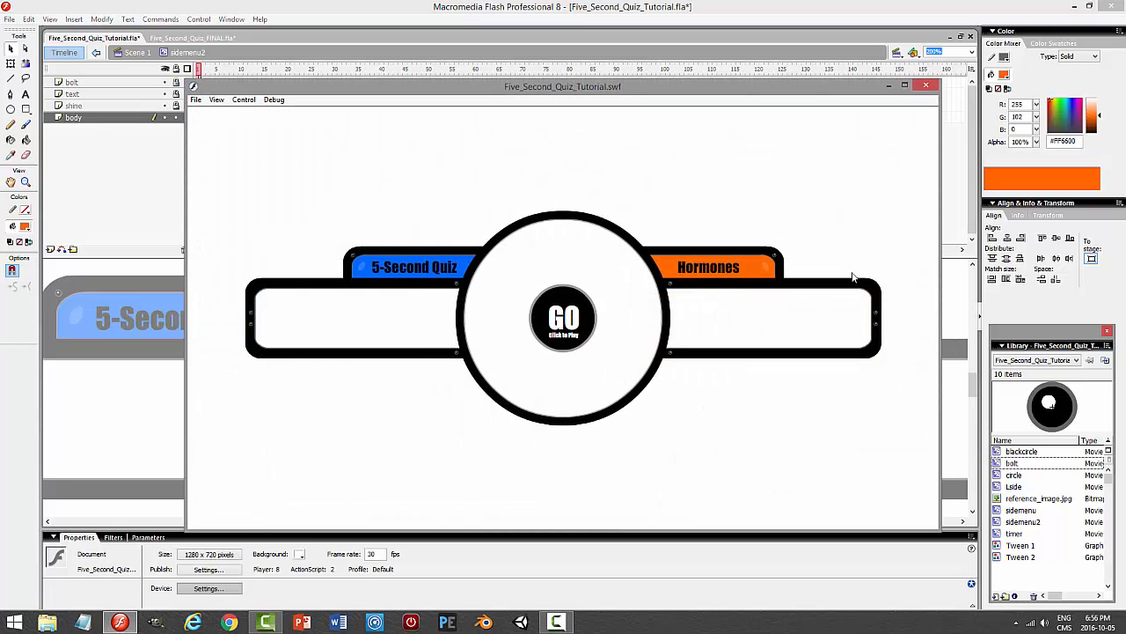
click(925, 85)
- Change the orange fill of the "Hormones" tab to red #FF3300 and test-play the movie
mouse_move(970, 382)
mouse_down()
mouse_move(966, 290)
mouse_move(968, 389)
mouse_up()
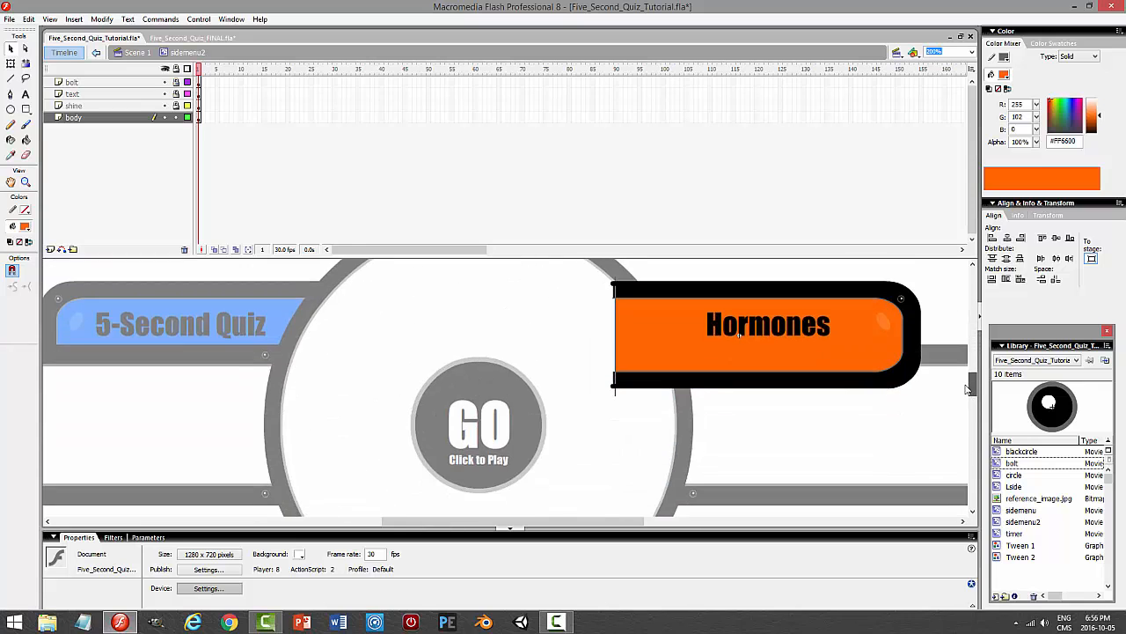
click(859, 355)
click(1004, 75)
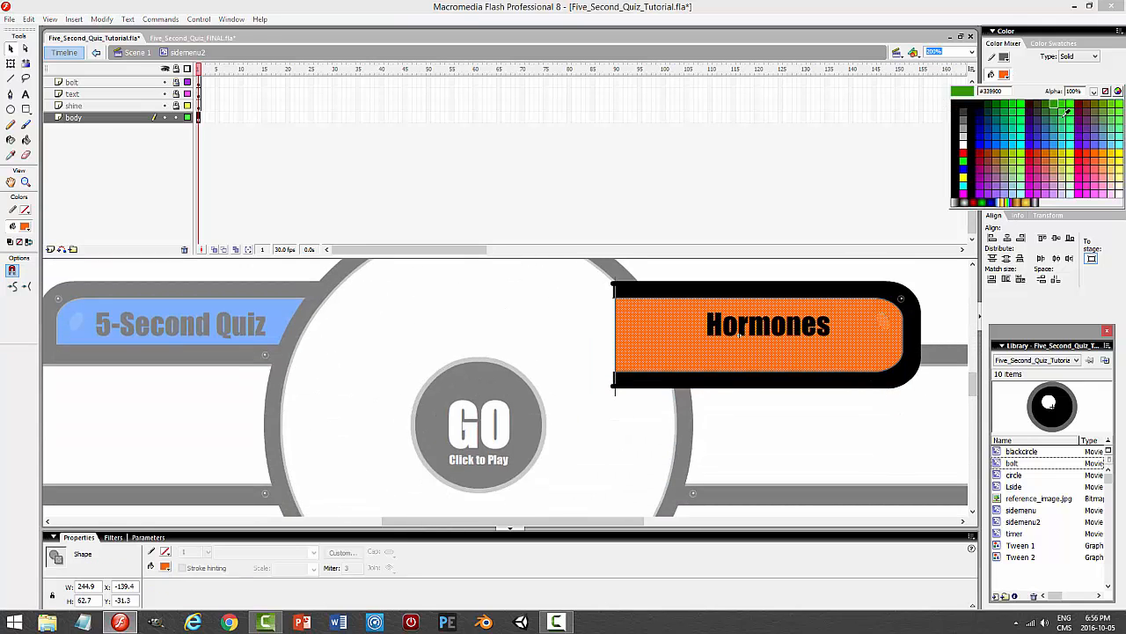
click(1093, 150)
click(900, 438)
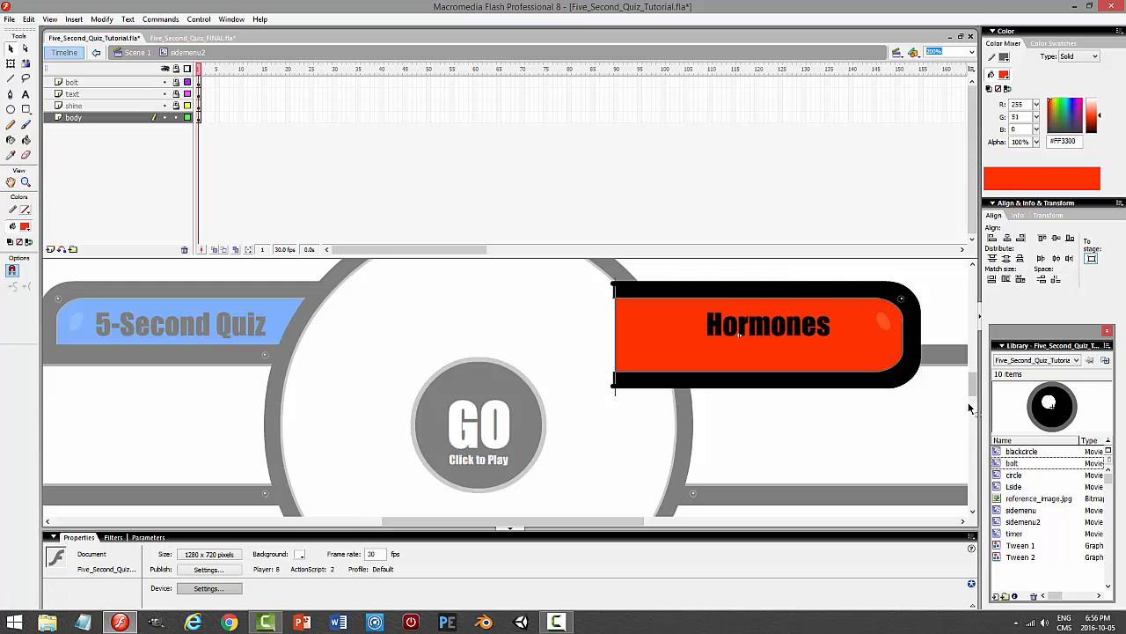
key(ctrl+Return)
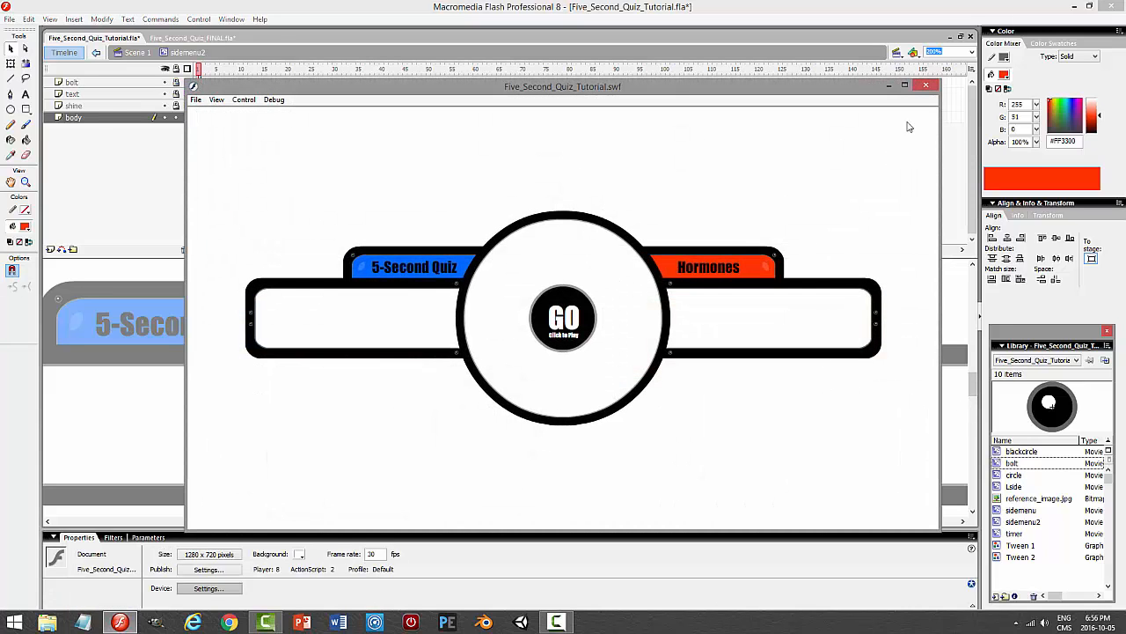
click(925, 86)
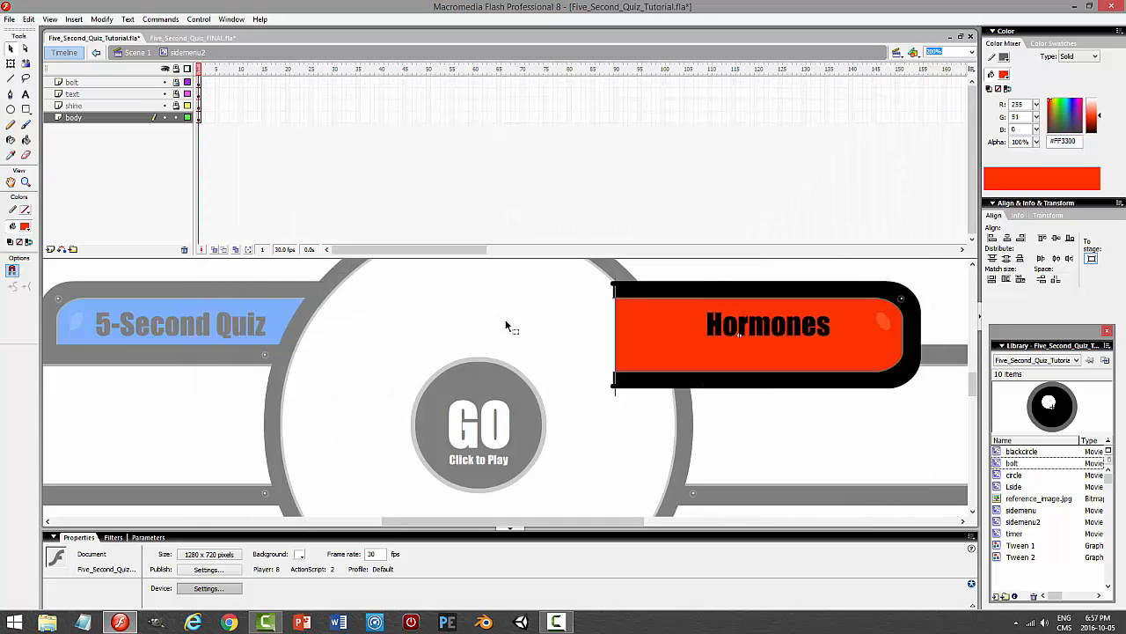
- Lock the body layer of sidemenu2 and return to Scene 1
click(177, 119)
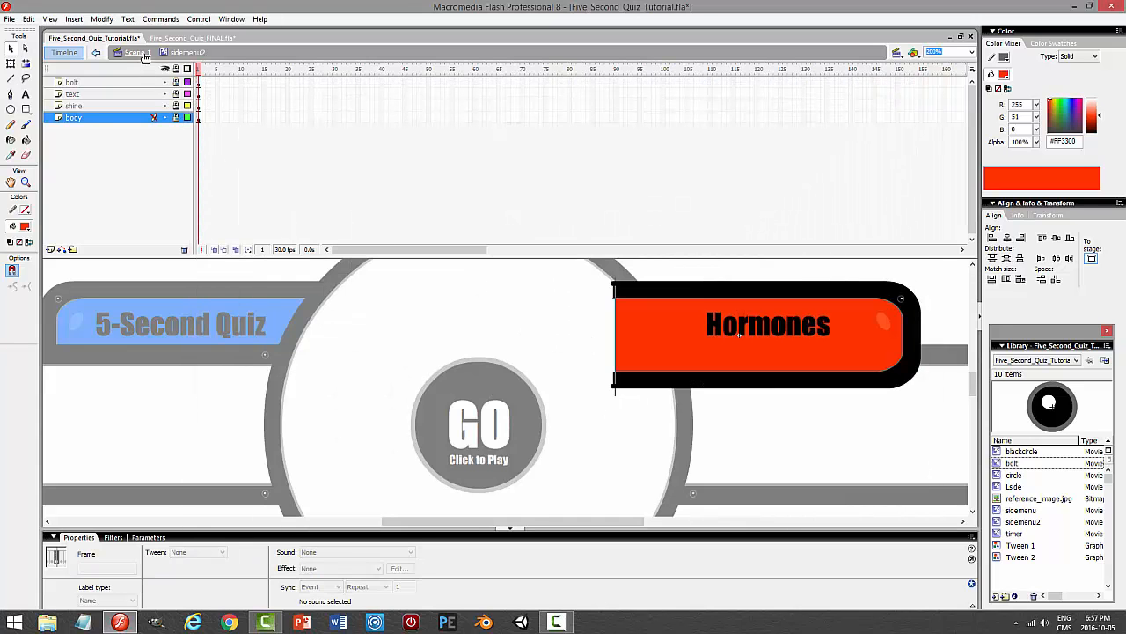
click(139, 54)
click(948, 293)
click(397, 357)
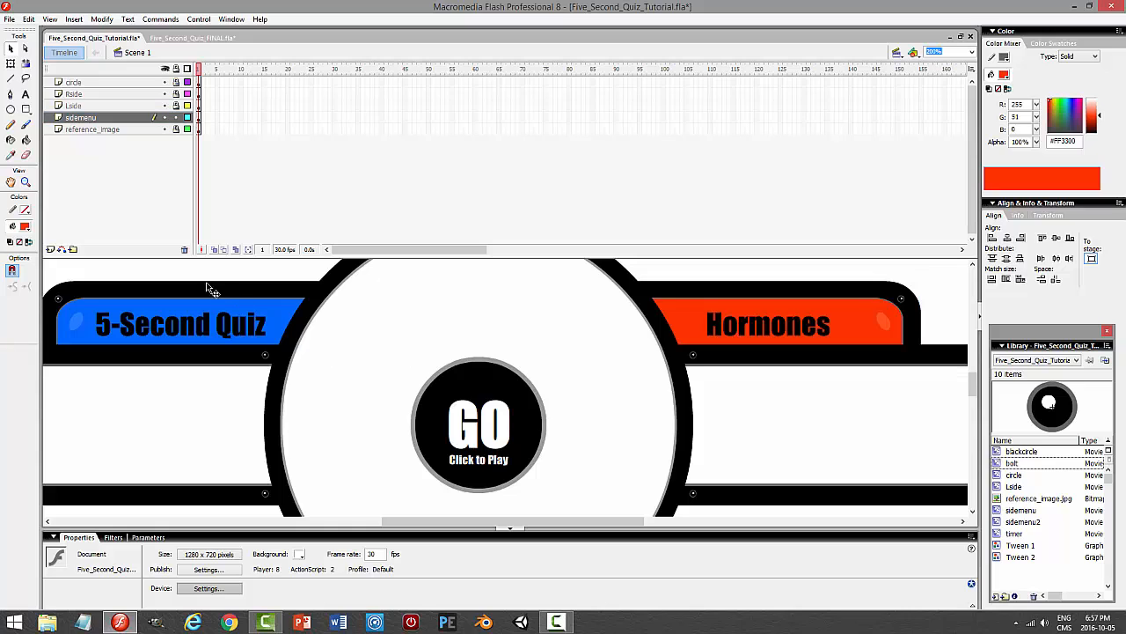
- Copy the blue "5-Second Quiz" tab, paste the copy in place and flip it vertically
click(209, 304)
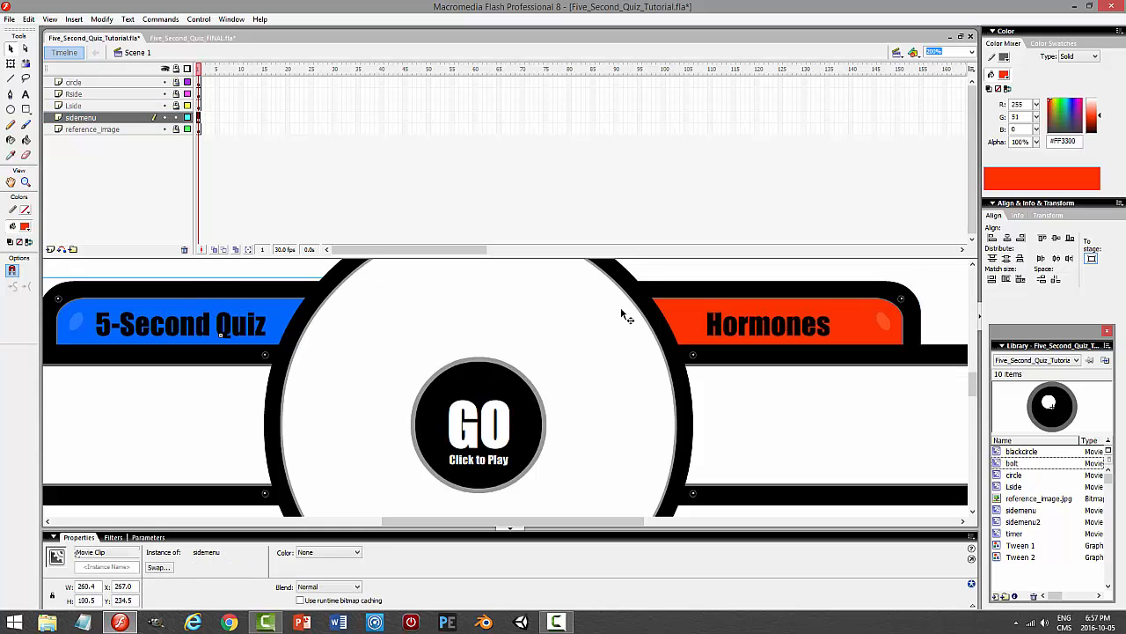
click(29, 21)
click(42, 77)
click(29, 20)
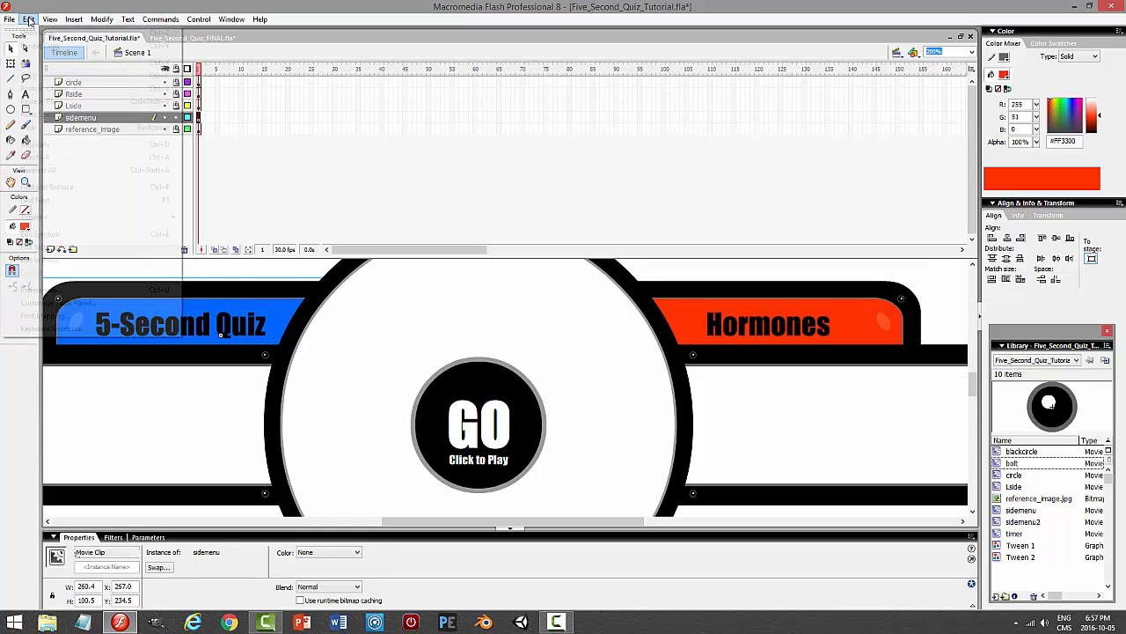
click(53, 101)
click(98, 20)
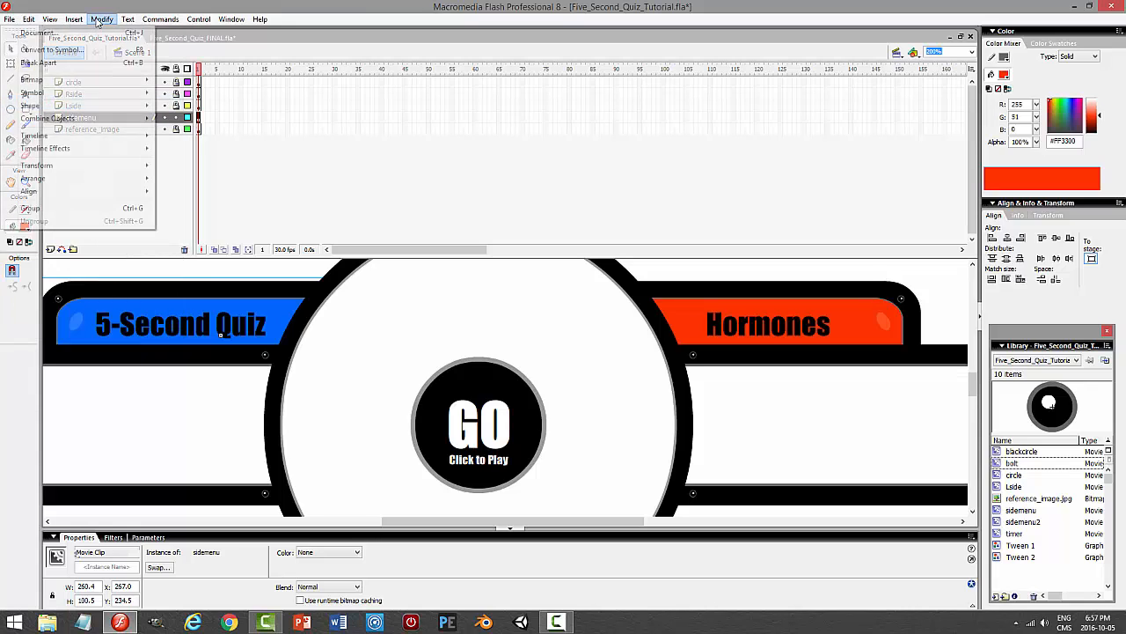
mouse_move(48, 149)
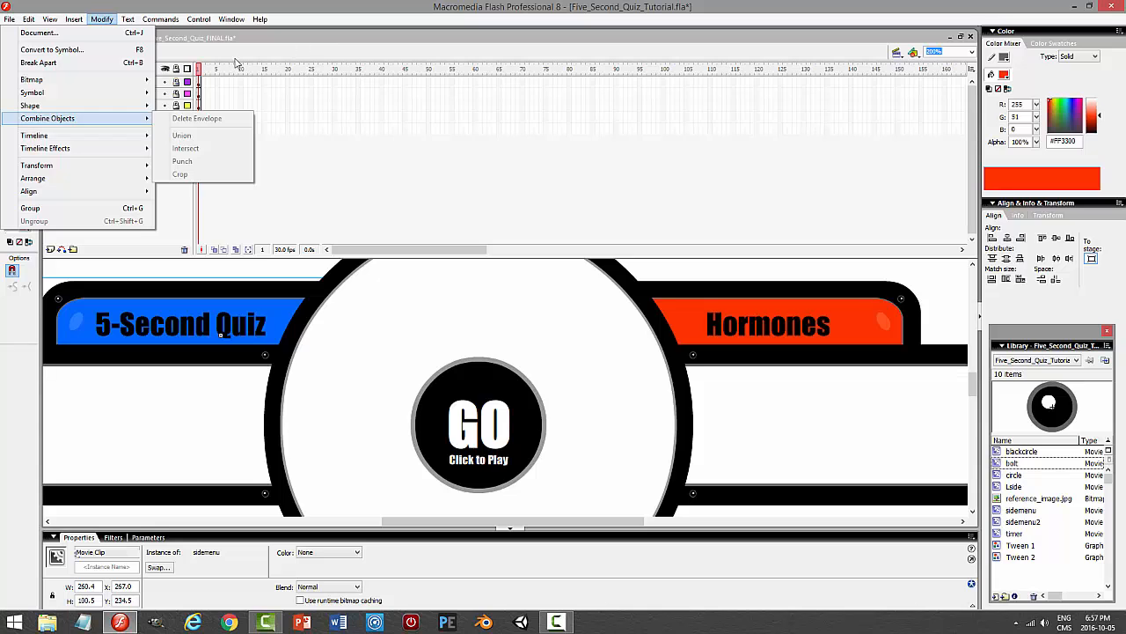
mouse_move(132, 165)
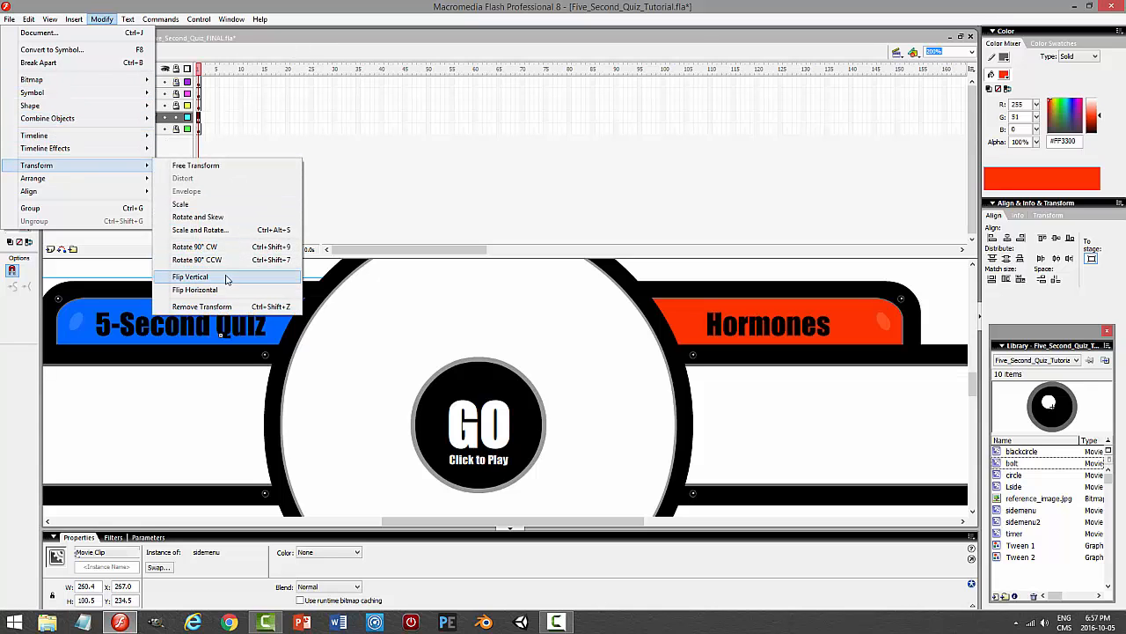
click(227, 278)
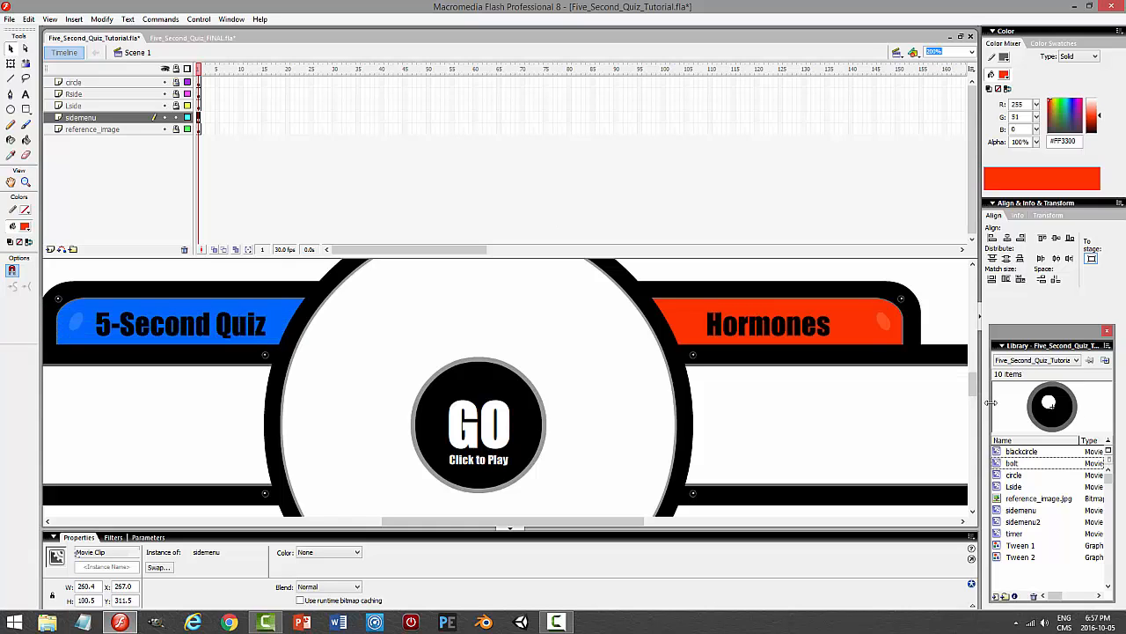
- Nudge the flipped "5-Second Quiz" copy straight down below the bar beside the circle, to Y 386.5
drag(974, 386, 974, 402)
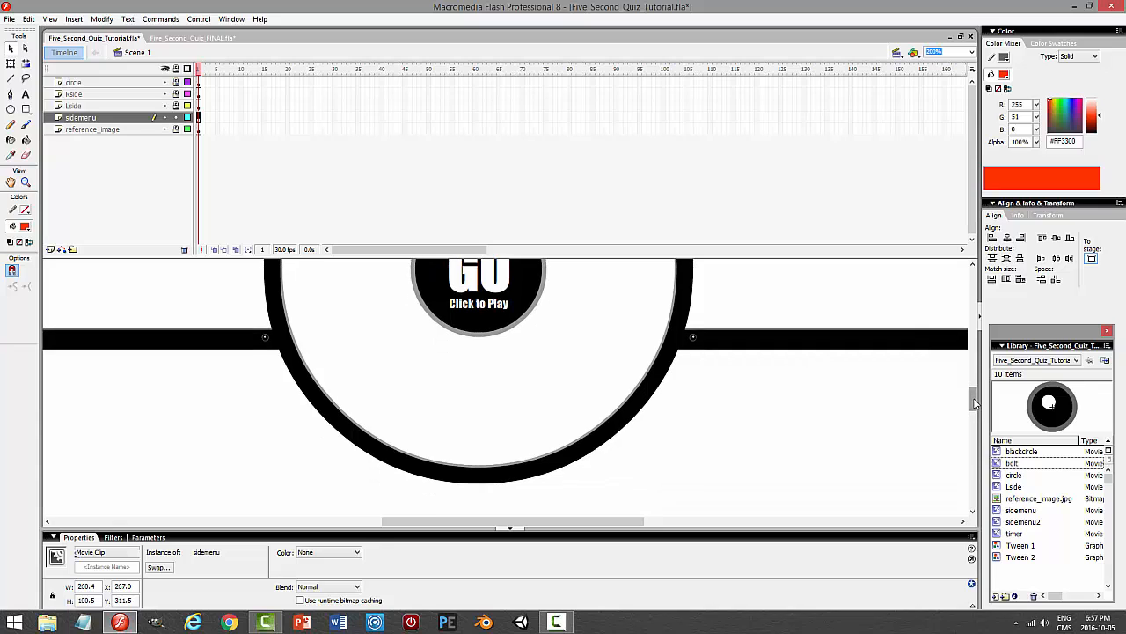
key(Down)
key(Down)
key(Down)
key(Down)
key(Down)
key(Down)
key(Down)
key(Down)
key(Down)
key(Down)
key(Down)
key(Down)
key(Down)
key(Down)
key(Down)
key(Down)
key(Down)
key(Down)
key(Down)
key(Down)
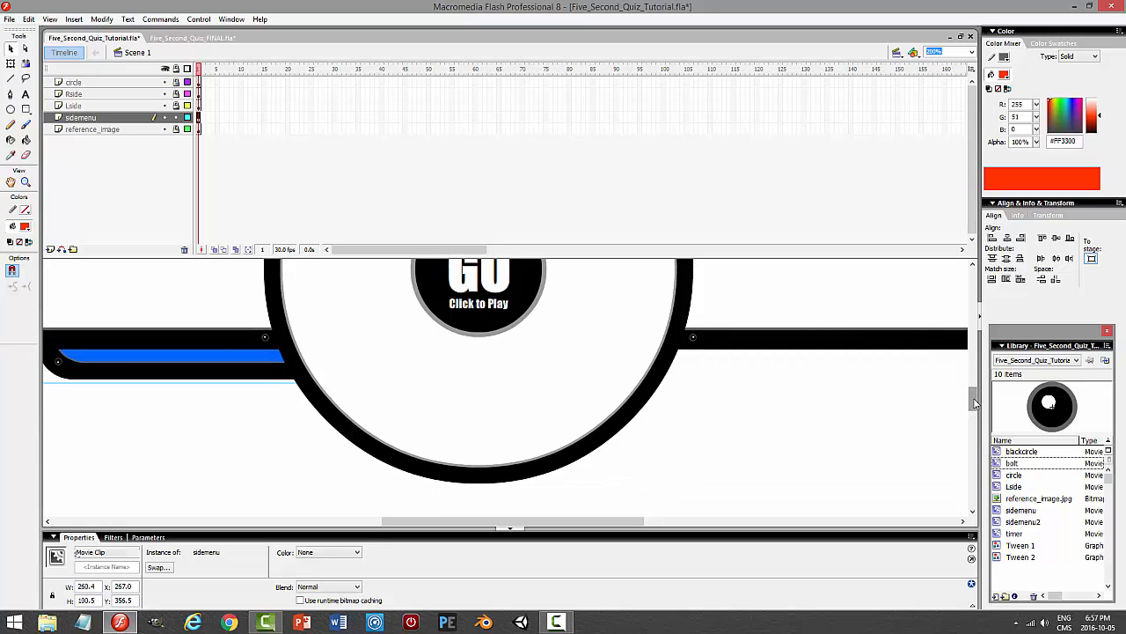
key(Down)
key(Down)
key(Down)
key(Down)
key(Down)
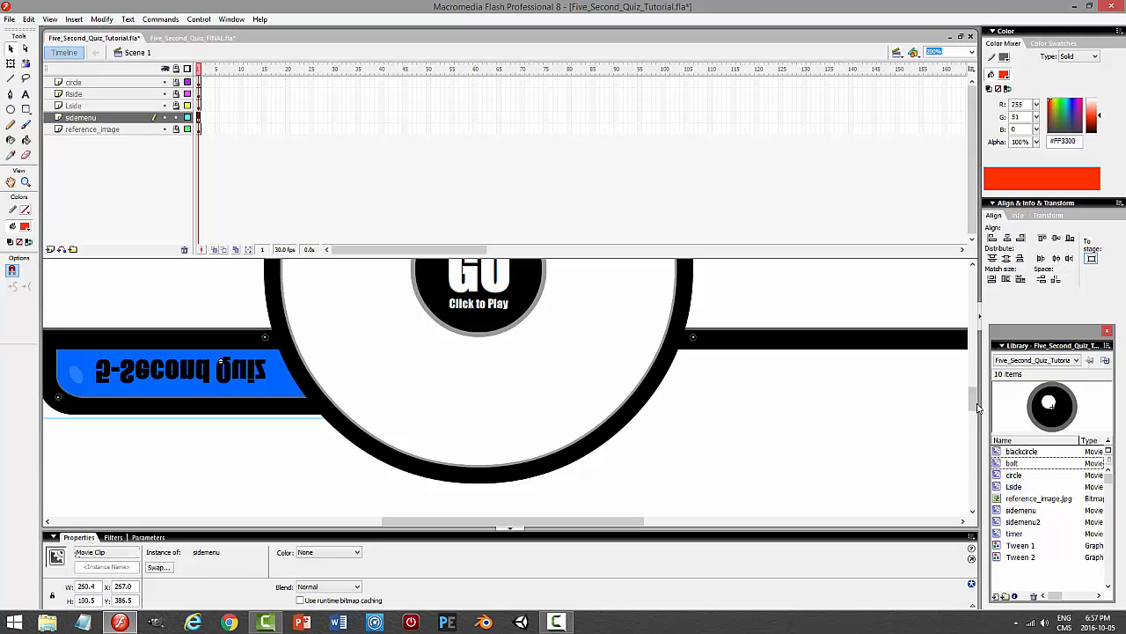
- Show the whole frame on the stage and select the red "Hormones" tab
mouse_move(976, 408)
mouse_down()
mouse_move(976, 393)
mouse_move(974, 403)
mouse_up()
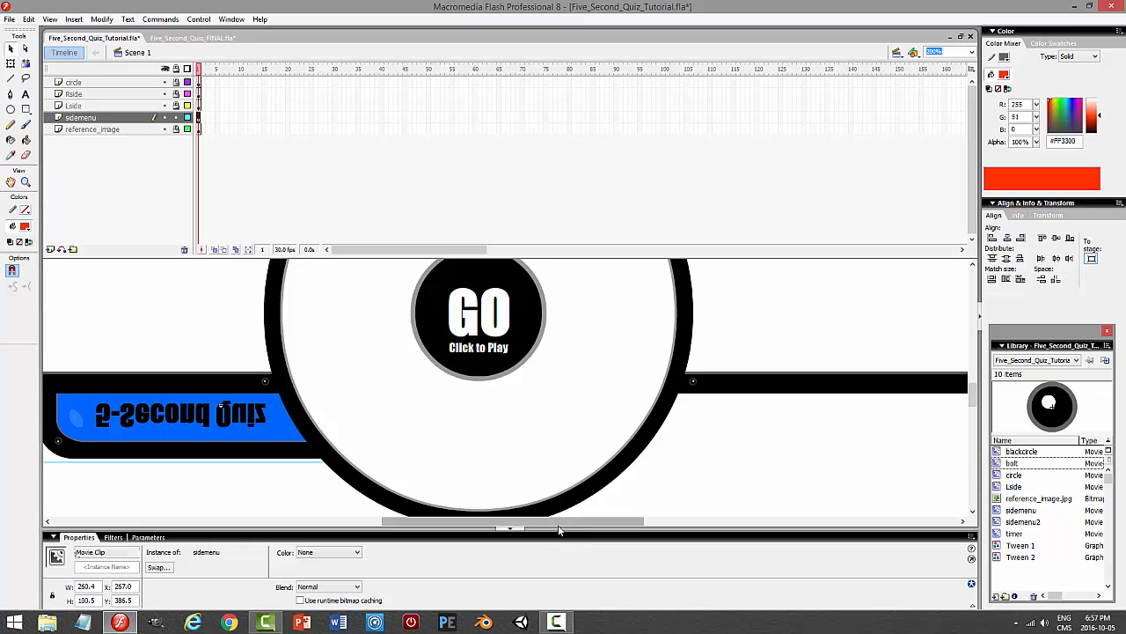
drag(560, 522, 634, 520)
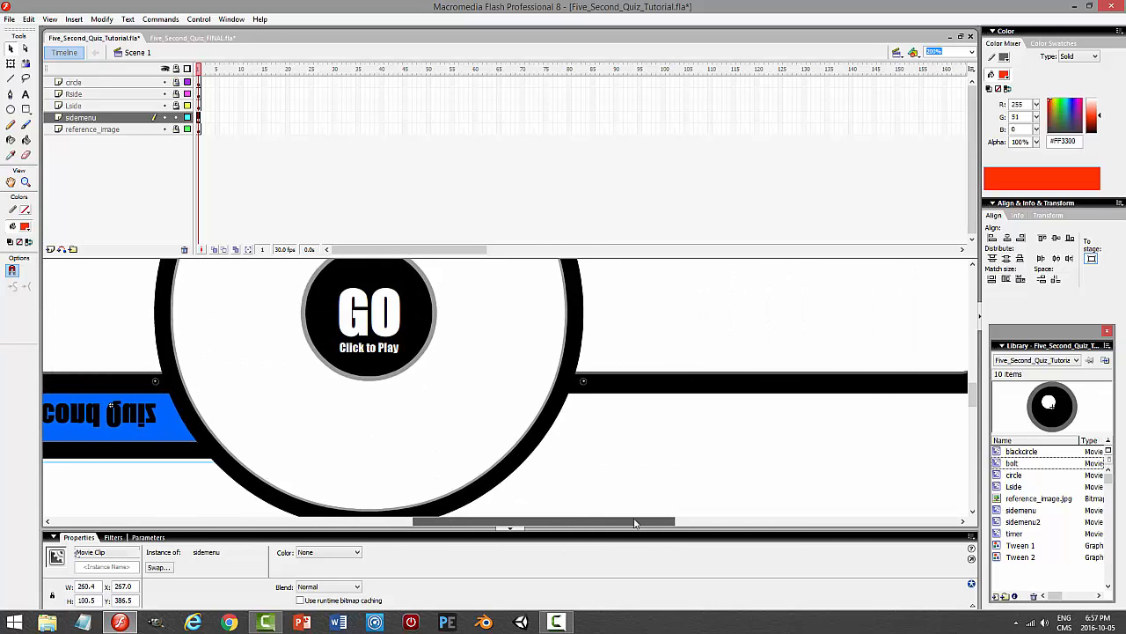
click(972, 54)
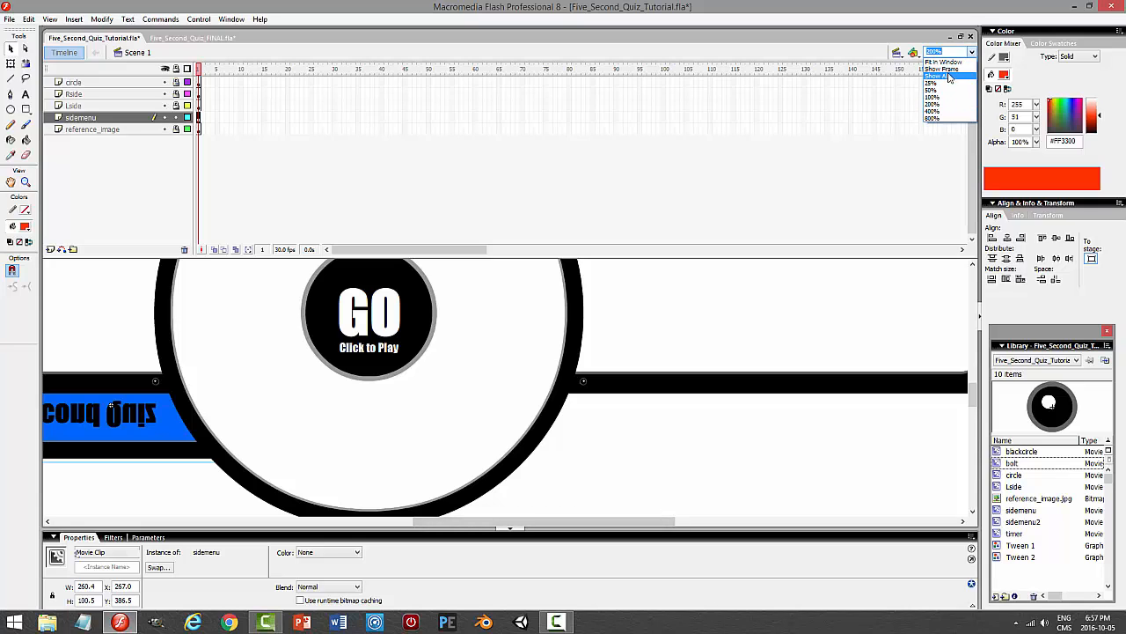
click(951, 66)
click(647, 365)
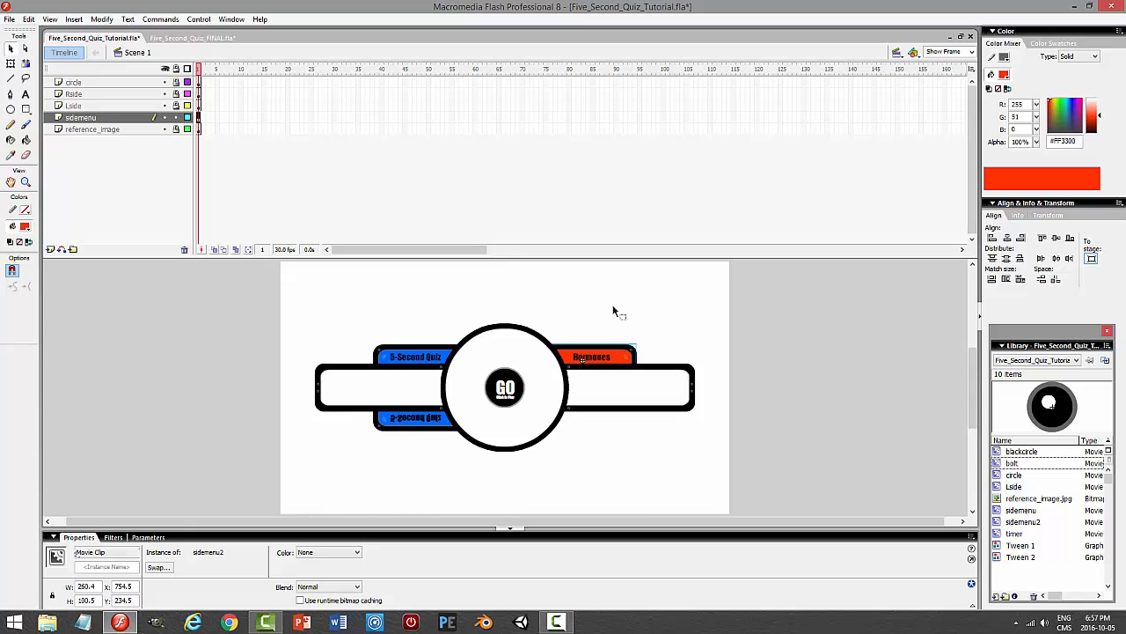
key(shift+Up)
key(shift+Up)
key(shift+Up)
key(shift+Up)
key(shift+Up)
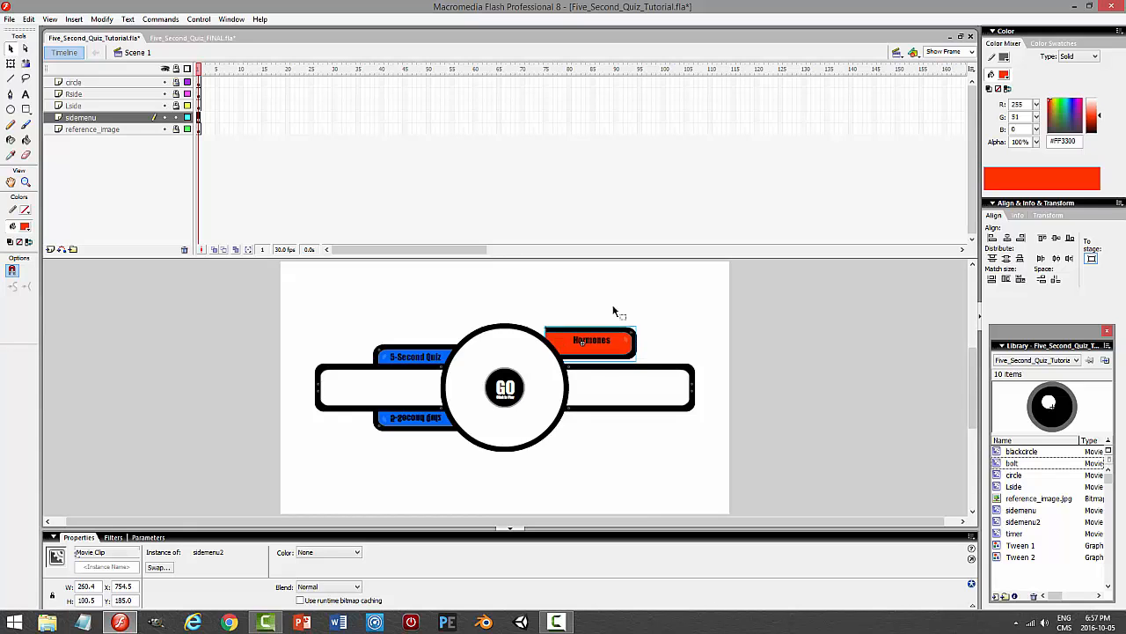
key(ctrl+z)
- Copy the red "Hormones" tab, paste the copy in place and flip it vertically
click(29, 20)
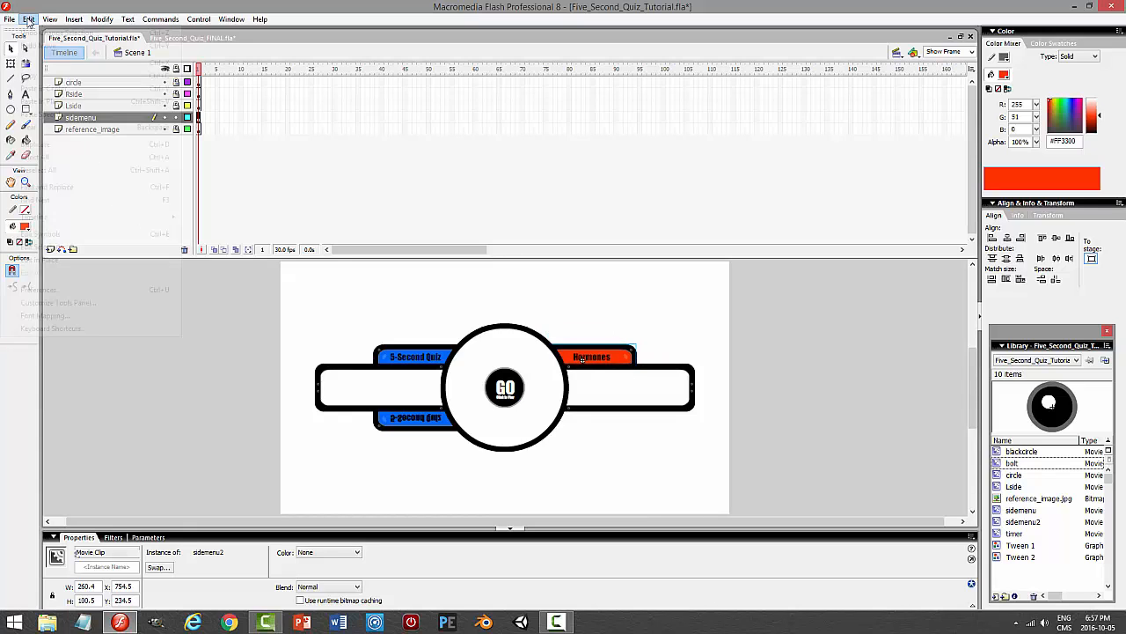
click(37, 76)
click(29, 19)
click(42, 101)
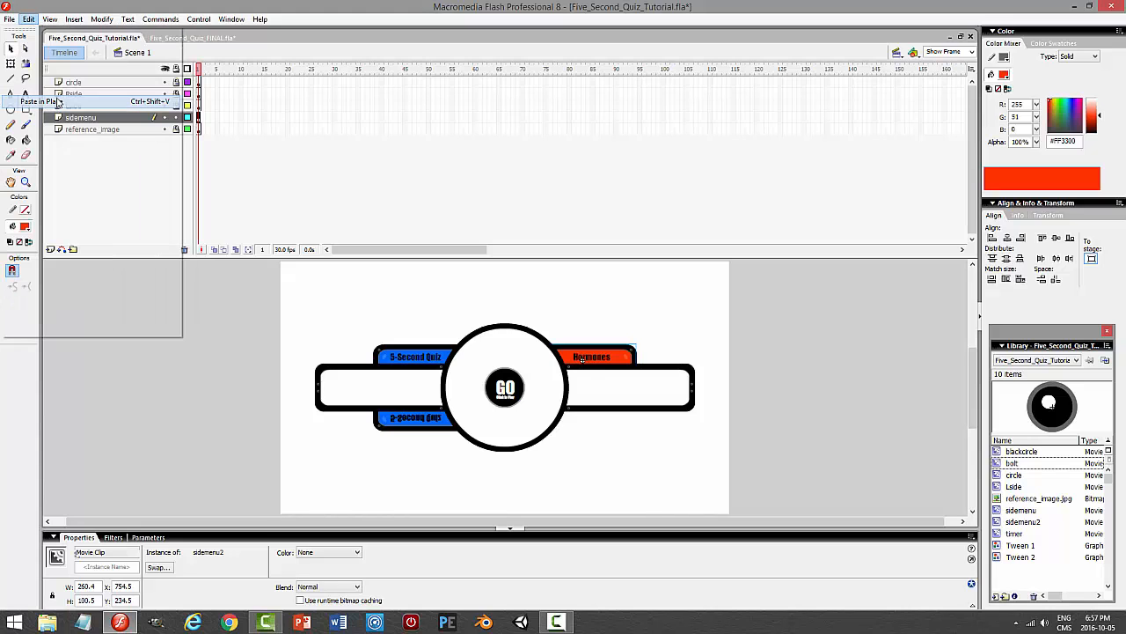
click(101, 19)
mouse_move(73, 165)
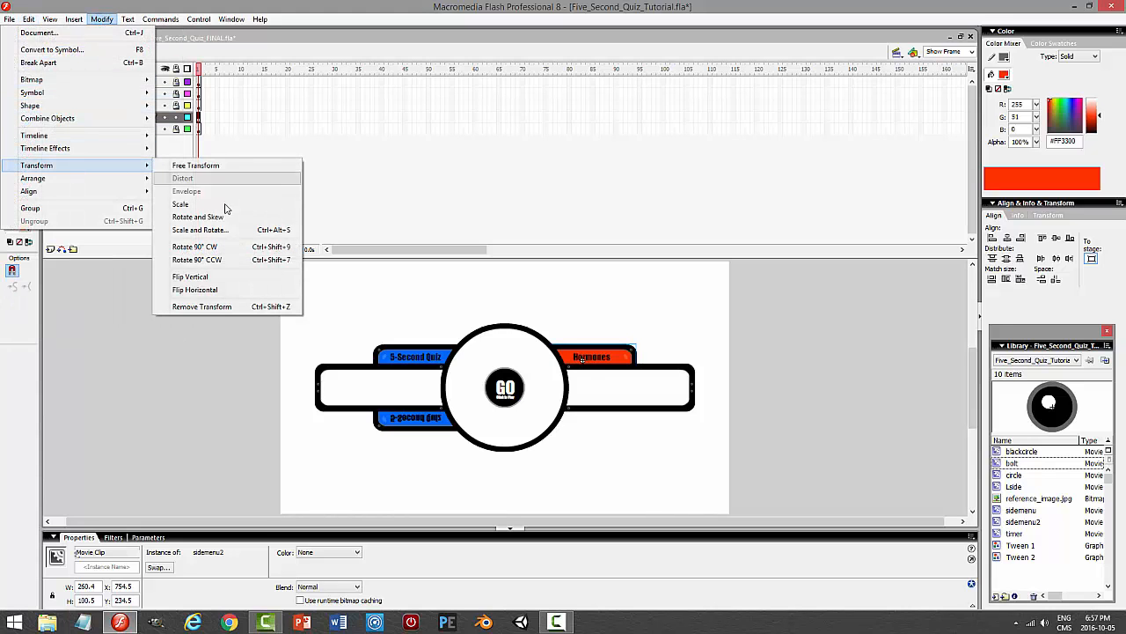
click(220, 278)
- Move the flipped red "Hormones" copy straight down below the bar beside the circle, to Y 380
key(shift+Down)
key(shift+Down)
key(shift+Down)
key(shift+Down)
key(shift+Down)
key(shift+Down)
key(shift+Down)
key(shift+Down)
key(shift+Down)
key(shift+Down)
key(shift+Down)
key(shift+Down)
key(shift+Down)
key(shift+Down)
key(shift+Down)
key(shift+Down)
key(shift+Down)
key(shift+Down)
key(shift+Down)
key(shift+Down)
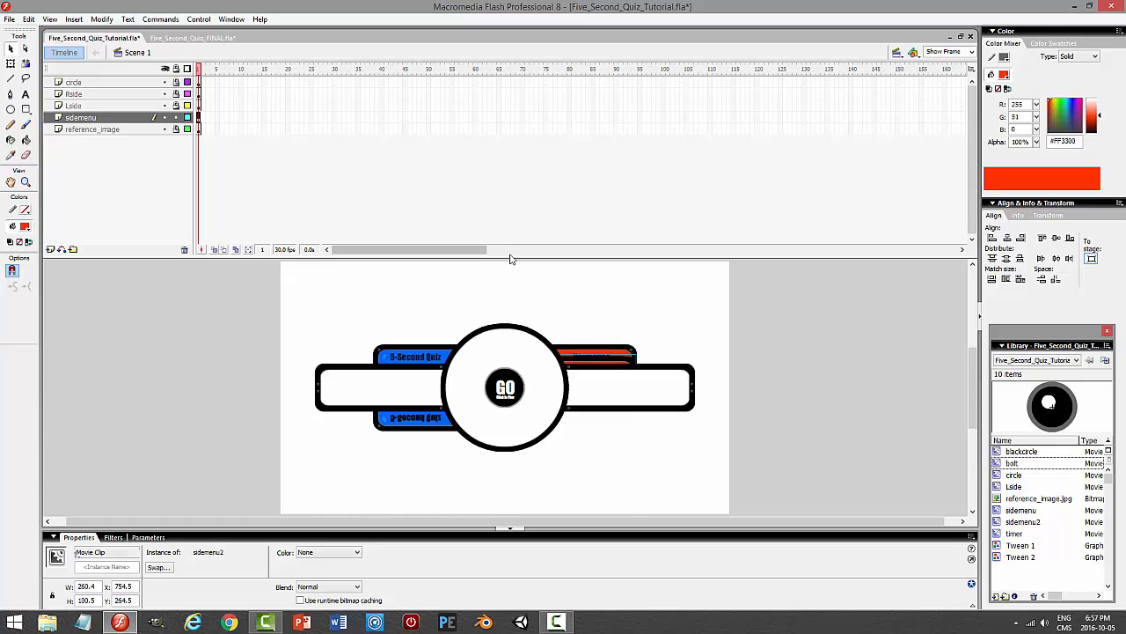
key(shift+Up)
key(shift+Up)
key(shift+Up)
key(shift+Up)
key(shift+Up)
key(shift+Up)
key(shift+Up)
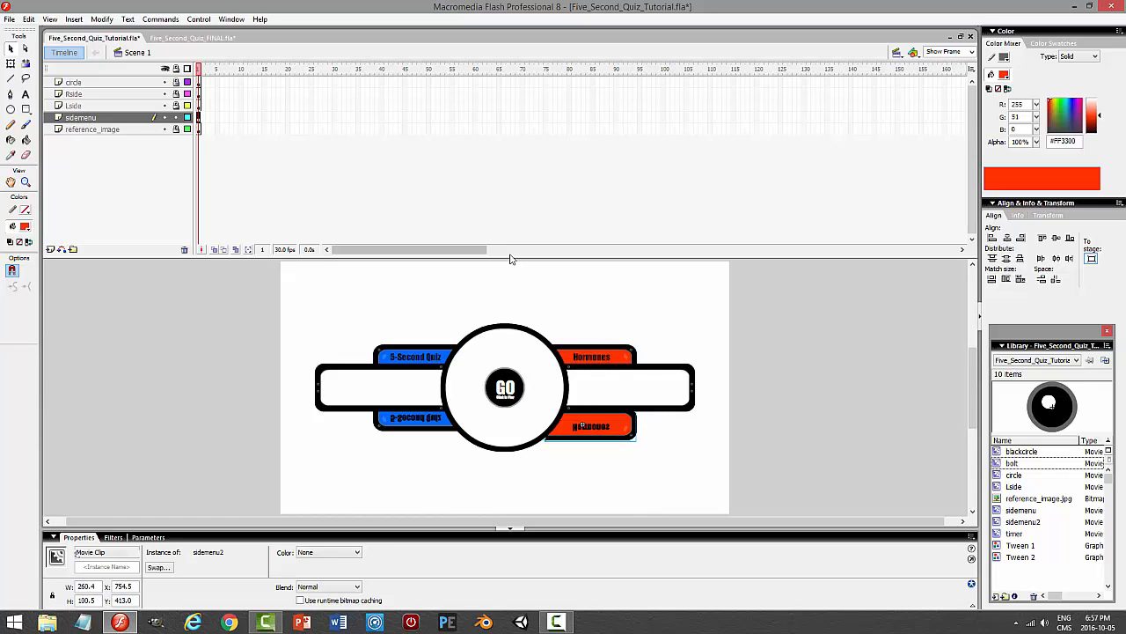
- At 200% magnification, fine-tune the flipped "Hormones" tab's vertical position to Y 385 so it meets the bar, and deselect it
click(972, 52)
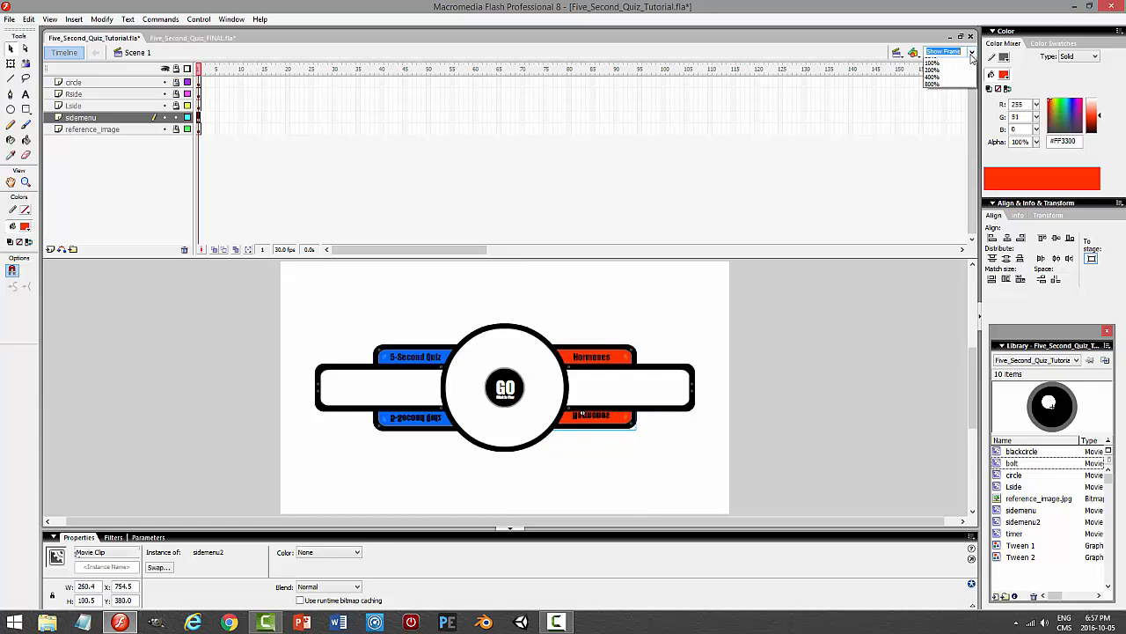
click(939, 83)
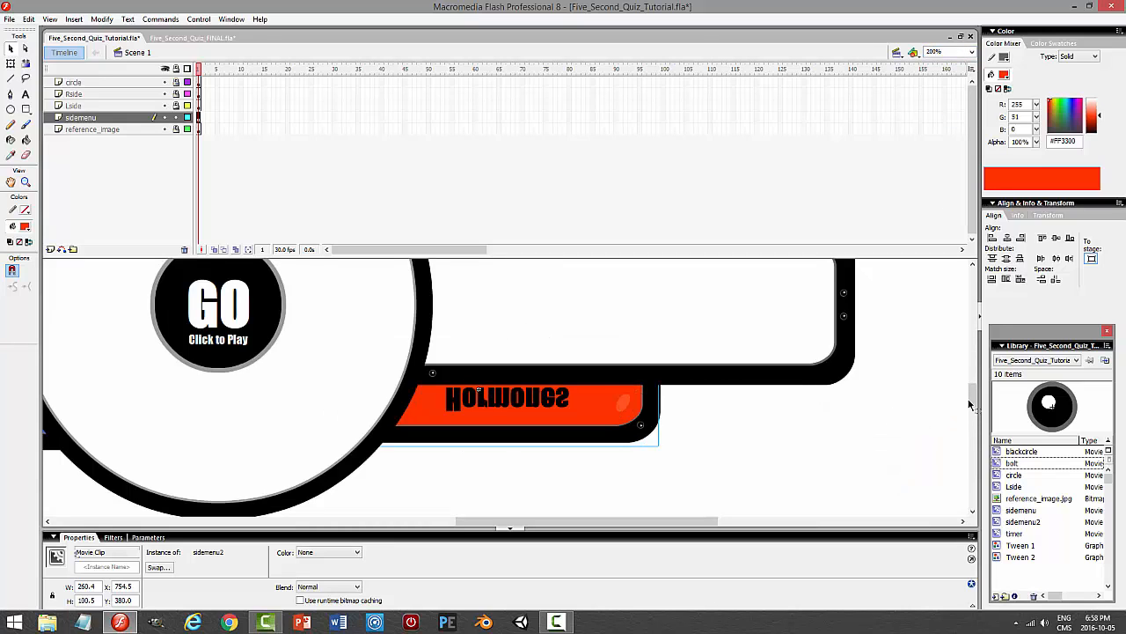
mouse_move(970, 404)
mouse_down()
mouse_move(973, 391)
mouse_move(978, 398)
mouse_up()
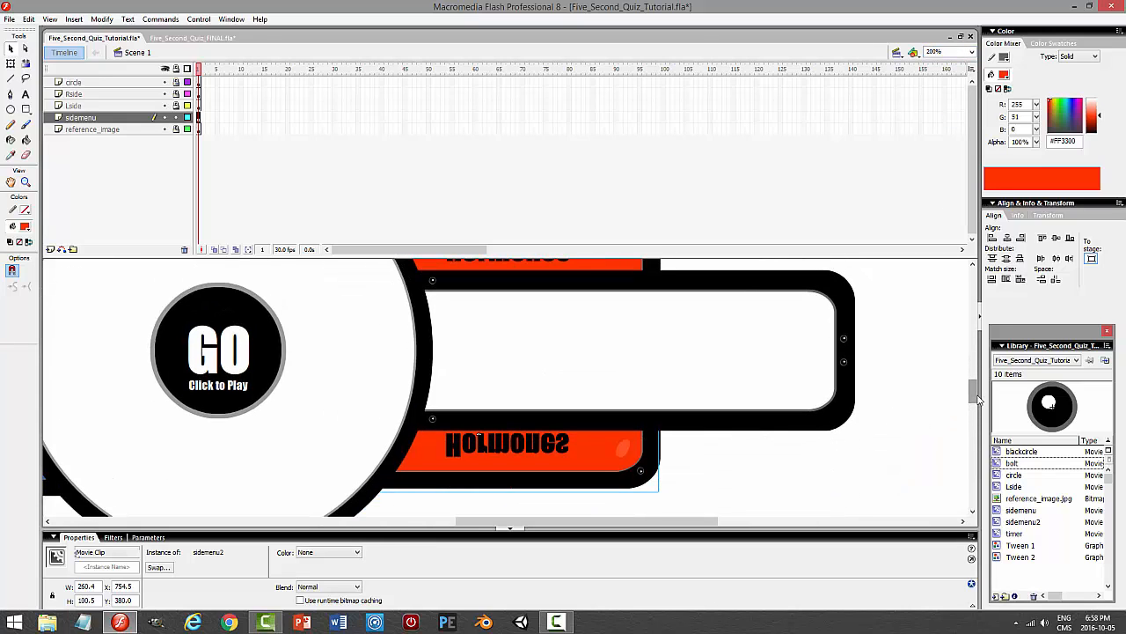
key(Down)
key(Down)
key(Down)
key(Down)
key(Down)
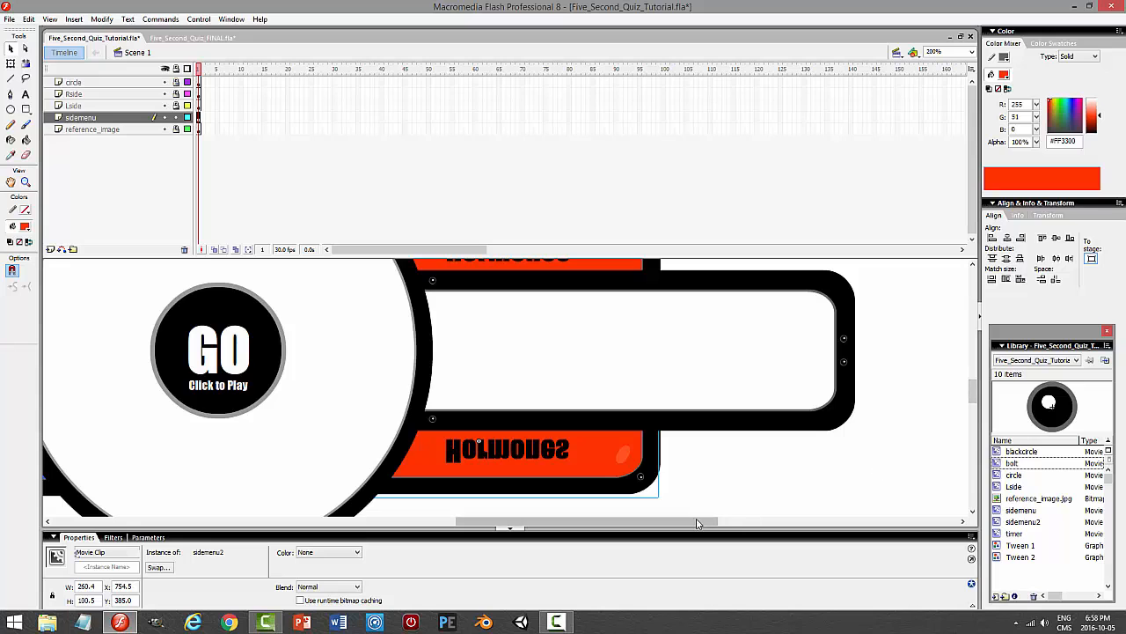
drag(696, 521, 666, 524)
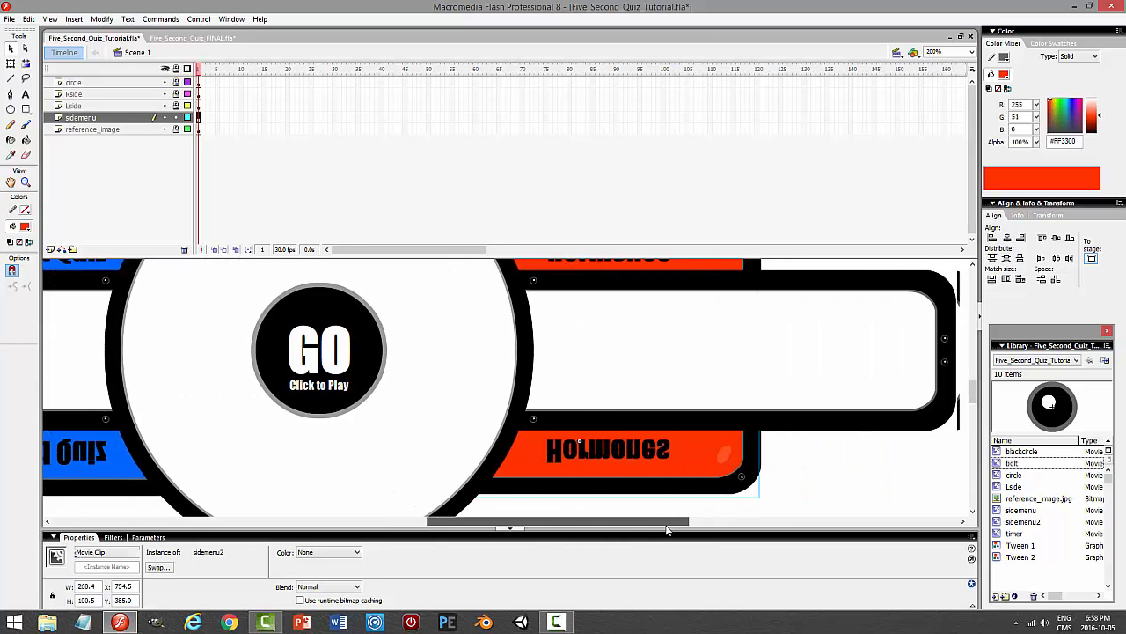
drag(975, 399, 975, 408)
click(863, 448)
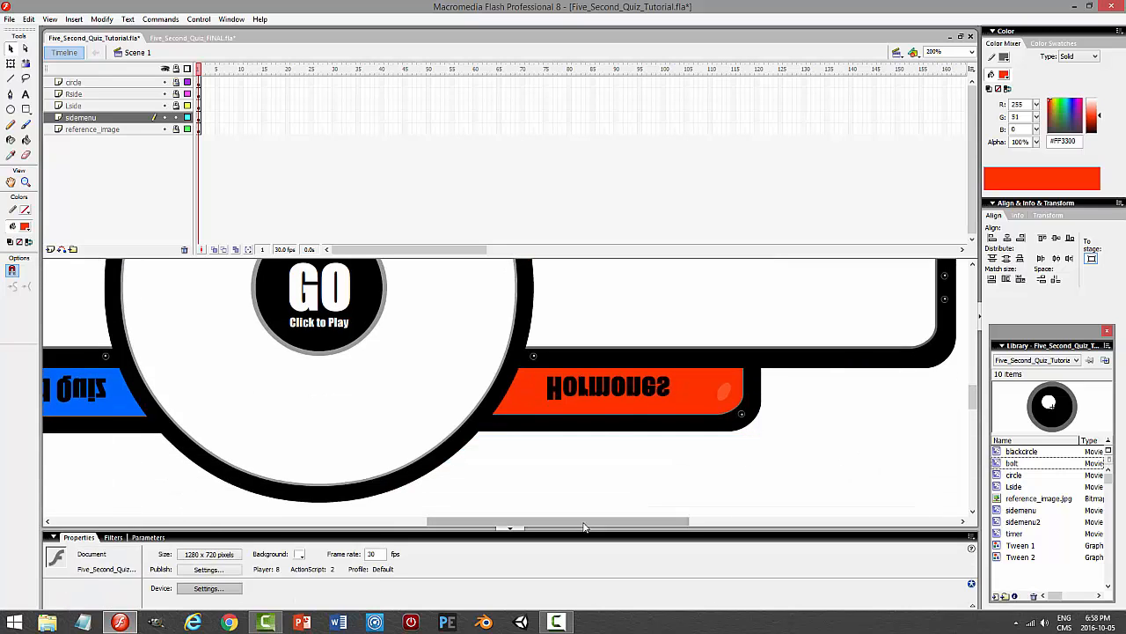
- Duplicate the symbol of the flipped "Hormones" tab below the bar under the name sidemenu3
drag(695, 478, 558, 476)
scroll(696, 291, up, 3)
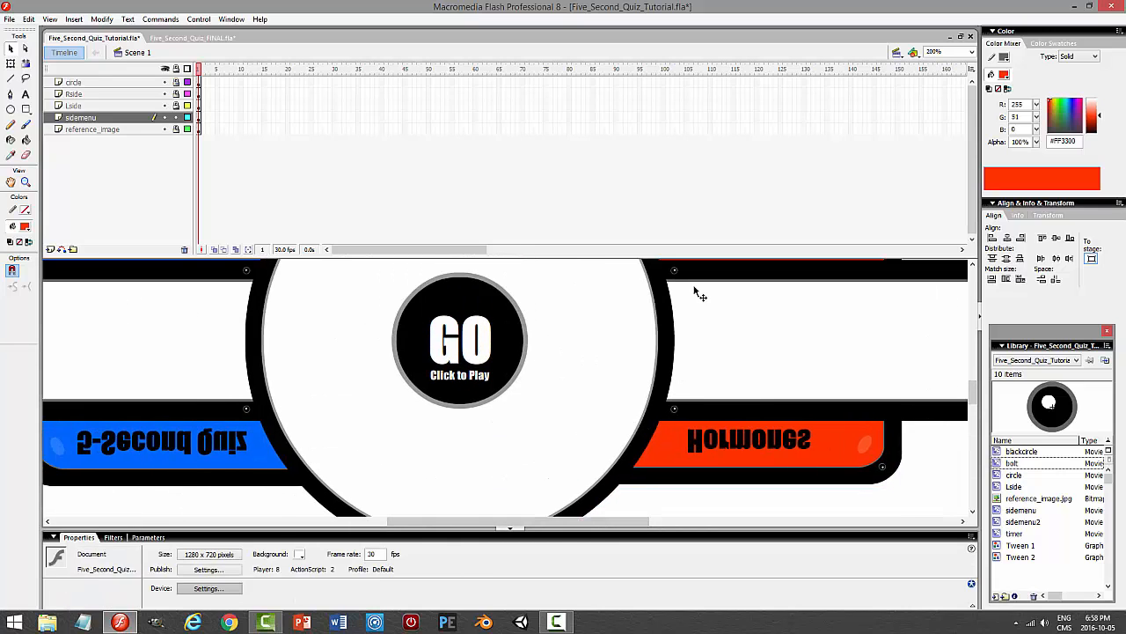
scroll(863, 465, down, 2)
click(803, 444)
right_click(804, 444)
click(842, 407)
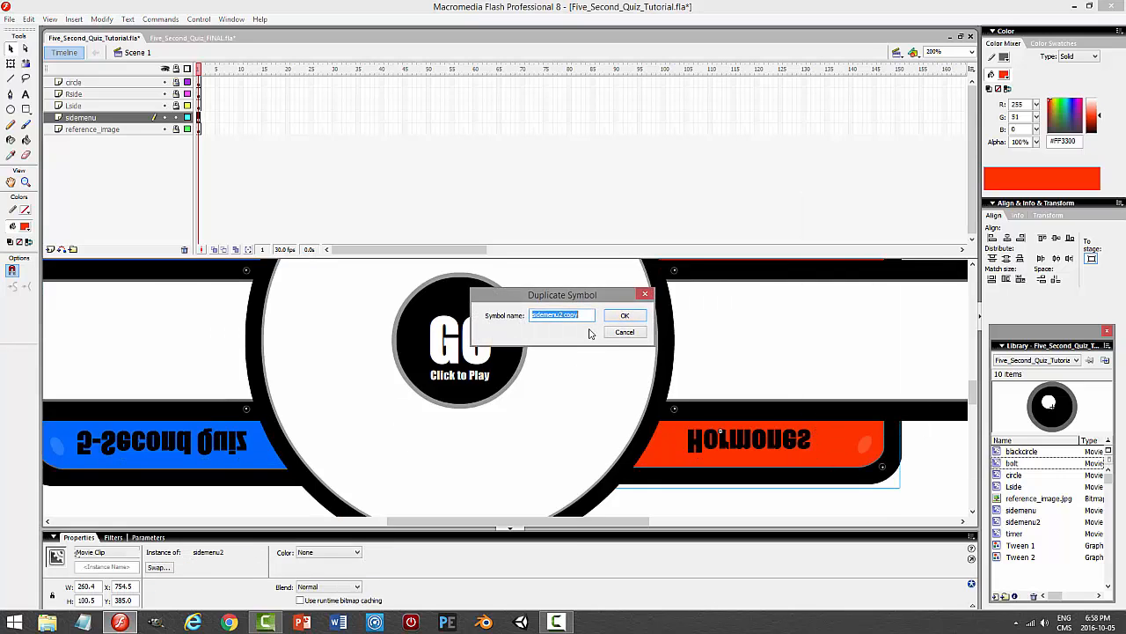
click(581, 314)
text(3)
key(Return)
- Open the sidemenu3 tab for editing, unlock its text layer and flip the upside-down "Hormones" text vertically
drag(808, 445, 812, 449)
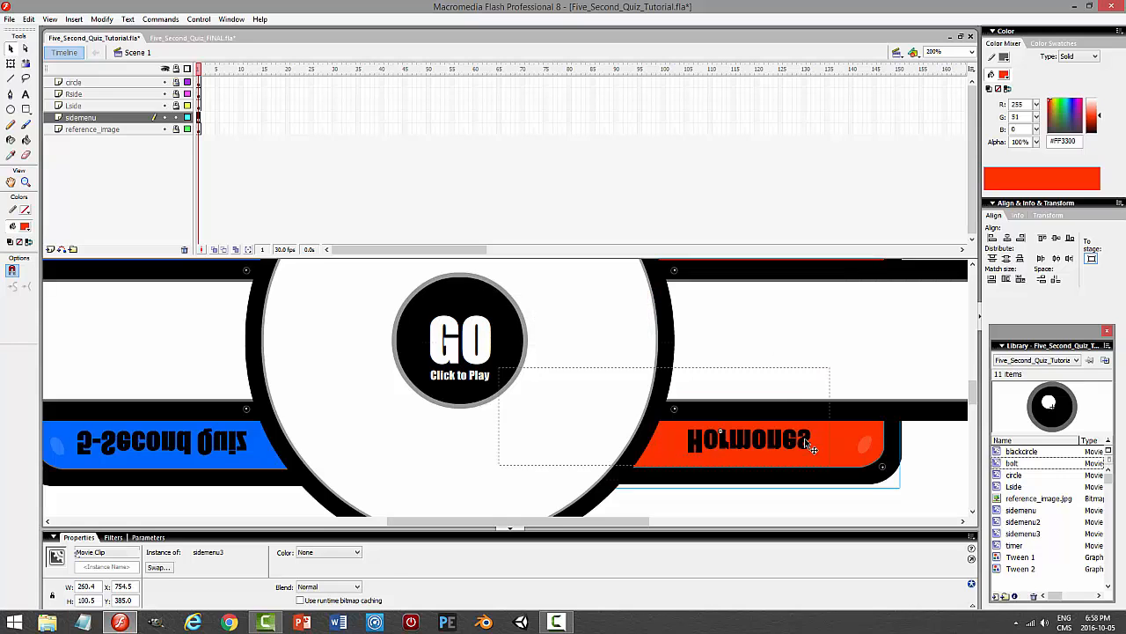
double_click(812, 447)
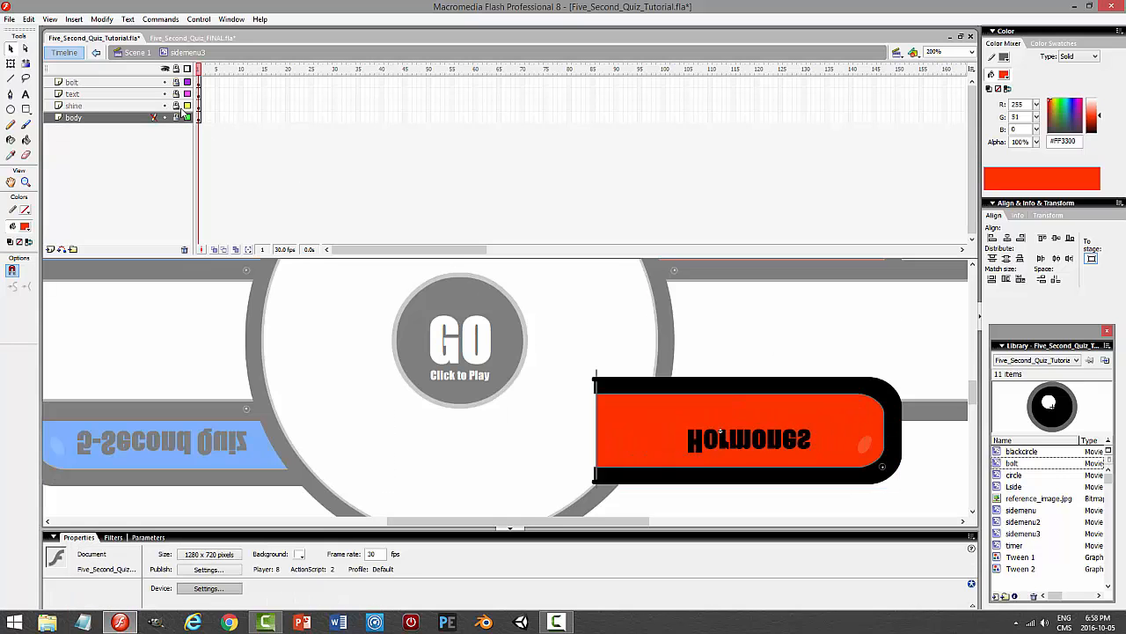
click(775, 449)
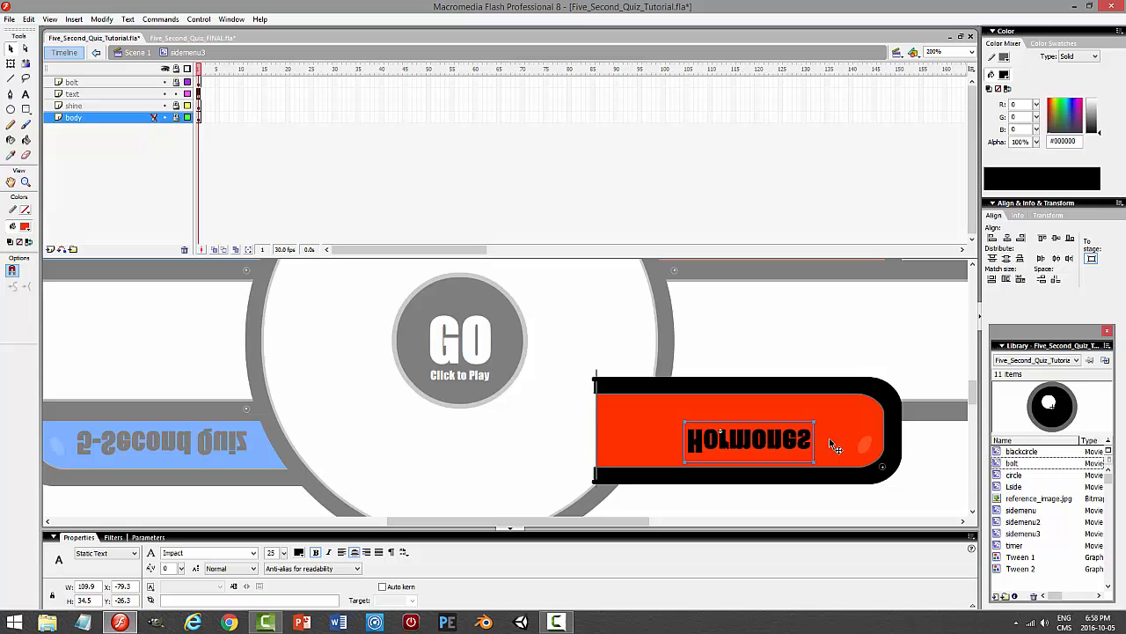
click(101, 19)
mouse_move(88, 165)
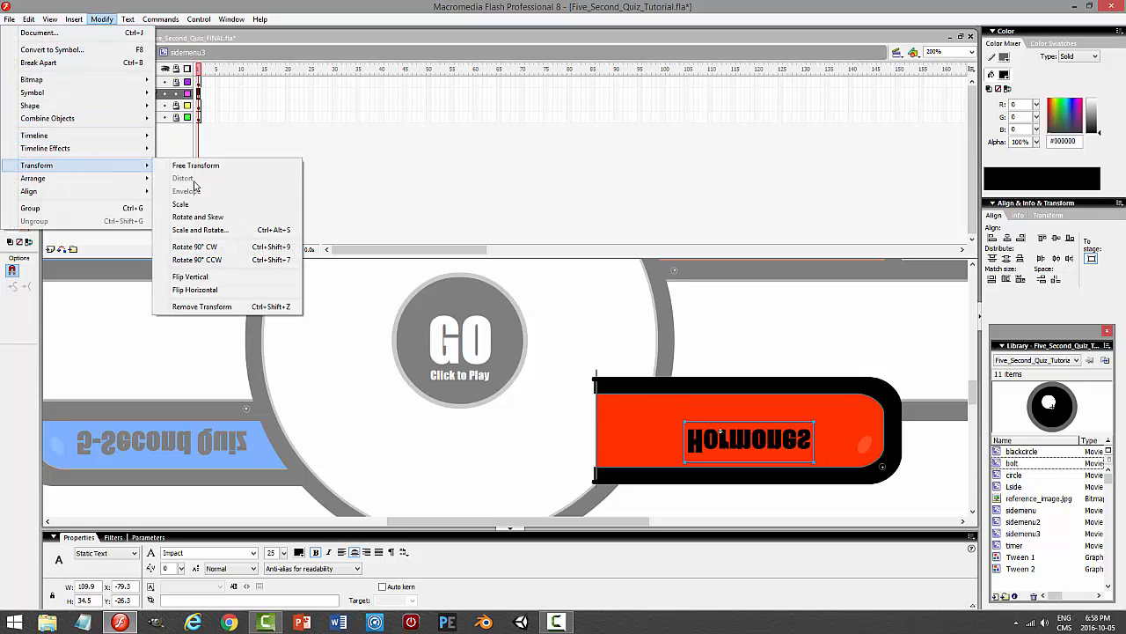
click(209, 276)
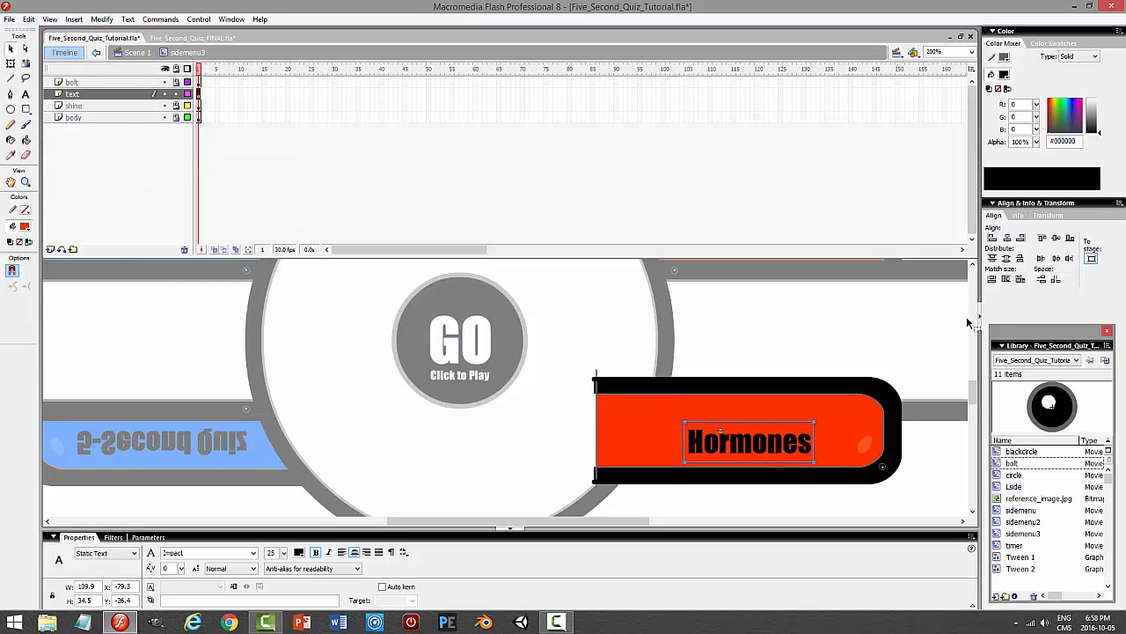
- Center the "Hormones" text horizontally and vertically to the stage, and nudge it right to X -80
click(1006, 237)
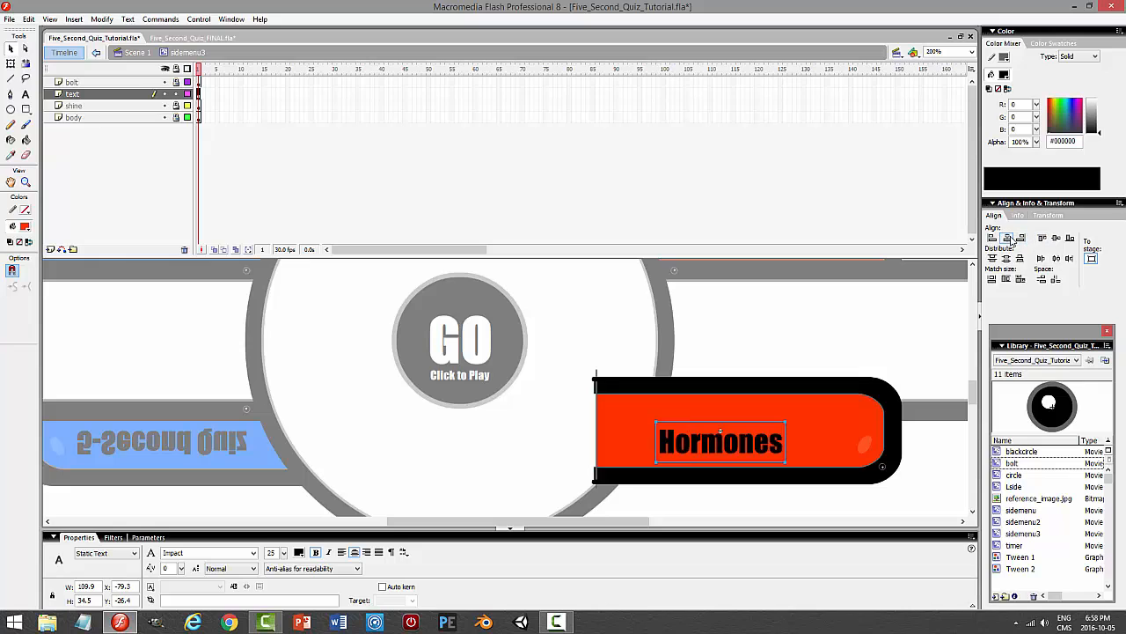
click(1056, 237)
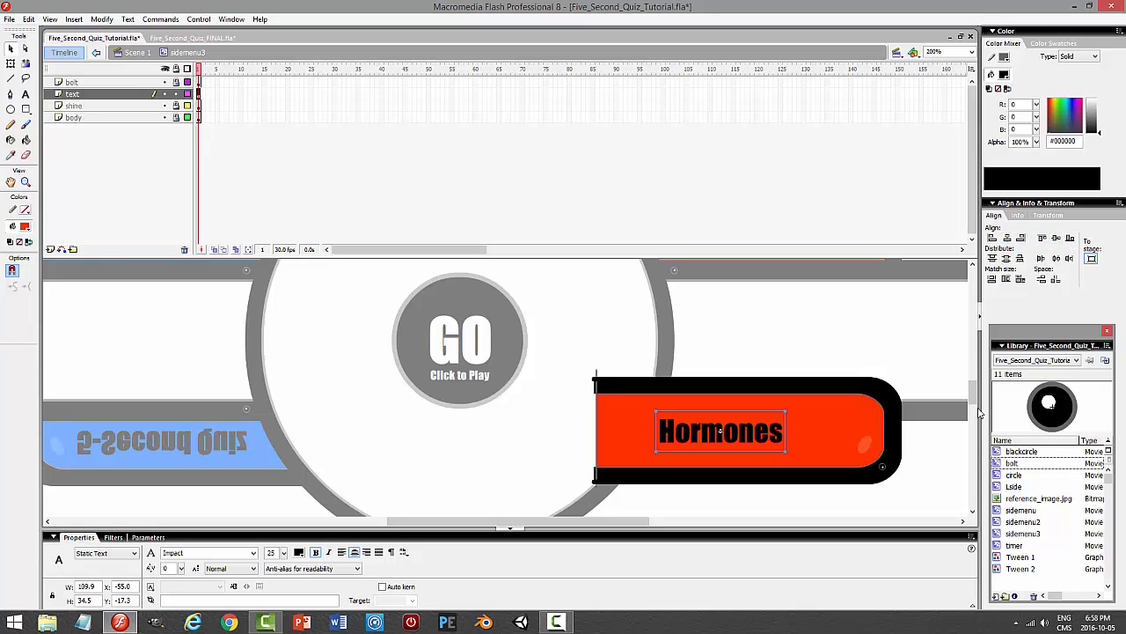
key(Right)
key(Right)
key(Right)
key(Right)
key(Right)
key(Right)
key(Right)
key(Right)
key(Right)
key(Right)
key(Right)
key(Right)
key(Right)
key(Right)
key(Right)
key(Right)
key(Right)
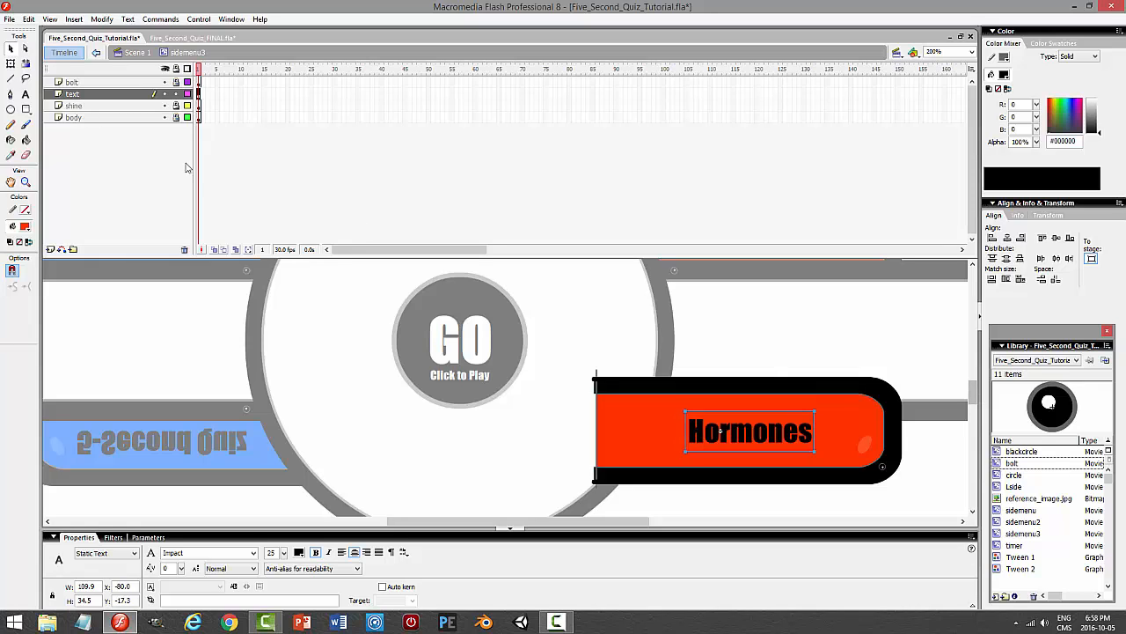
- Replace the "Hormones" text in the sidemenu3 tab with "Answer"
click(24, 96)
drag(813, 431, 695, 431)
text(A)
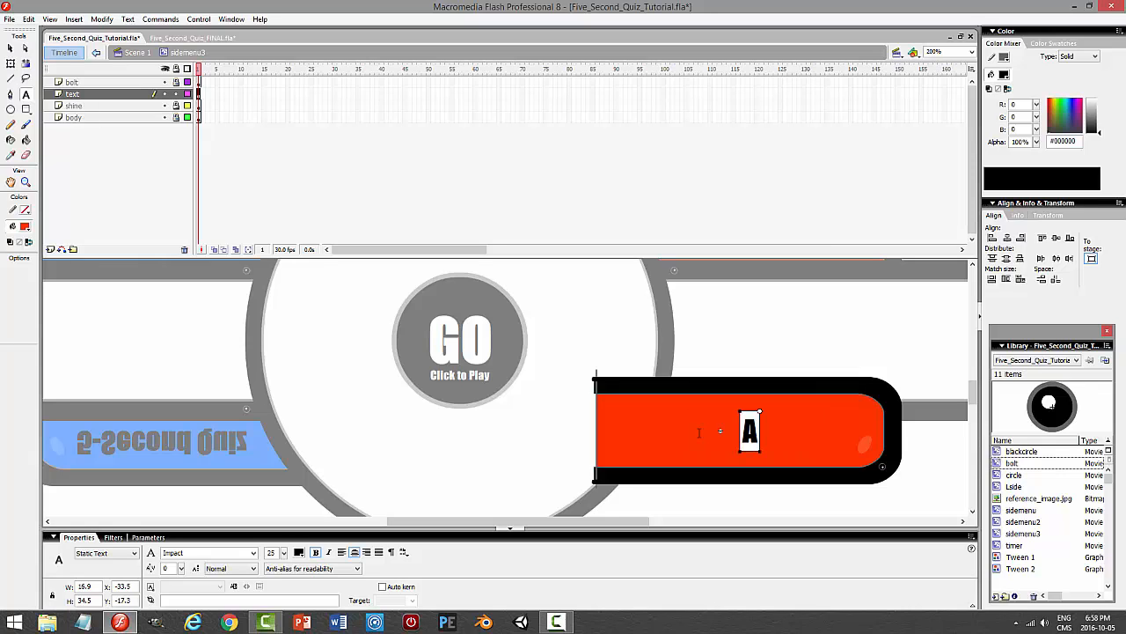
key(BackSpace)
text(Abns)
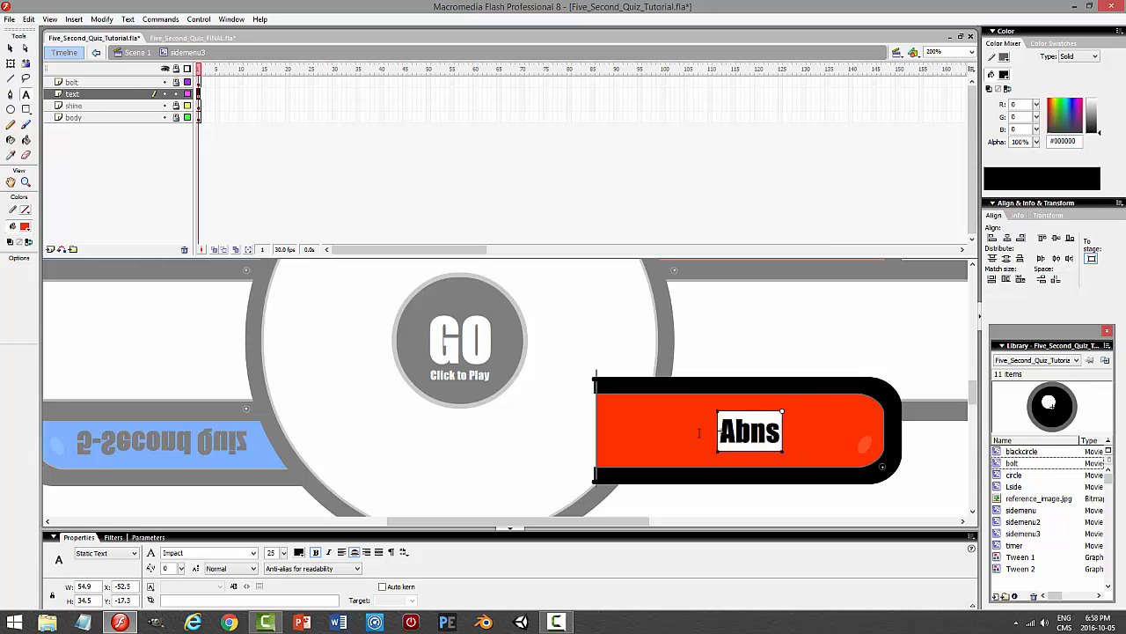
key(BackSpace)
key(BackSpace)
key(BackSpace)
text(nswer)
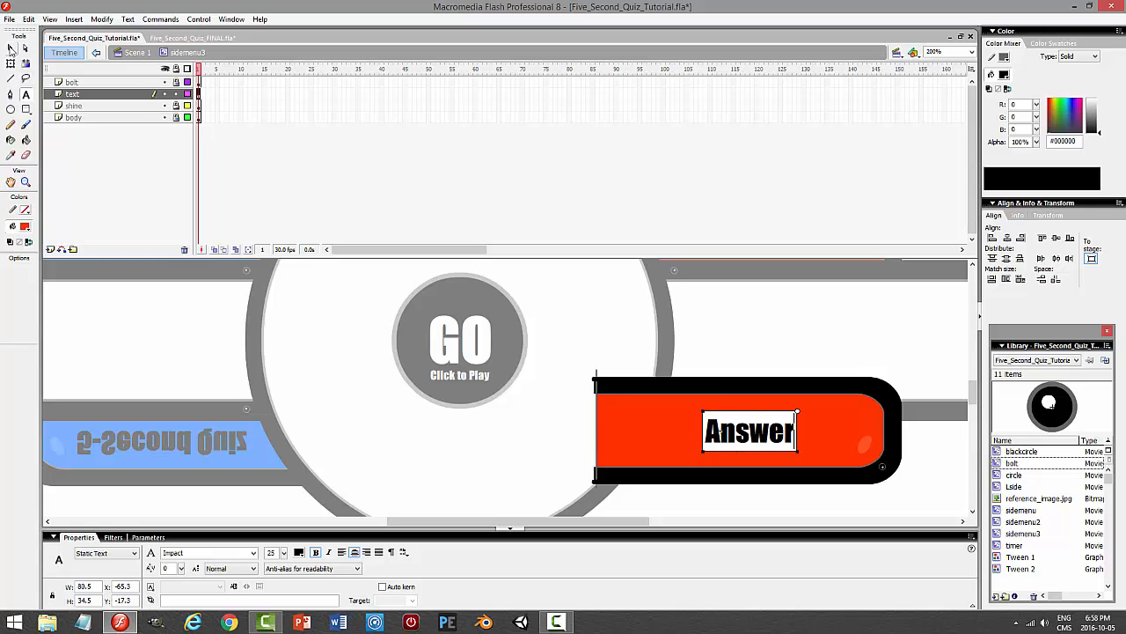
click(10, 48)
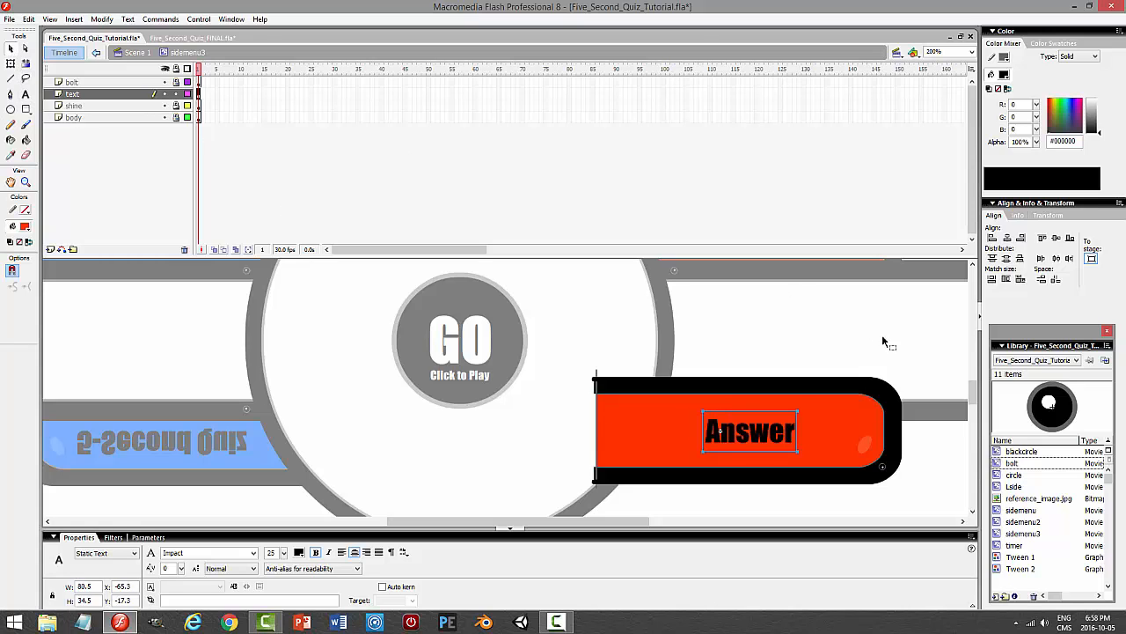
- Rewrite the text of the sidemenu3 tab in capitals as "ANSWER"
mouse_move(968, 394)
mouse_down()
mouse_move(981, 330)
mouse_move(973, 394)
mouse_up()
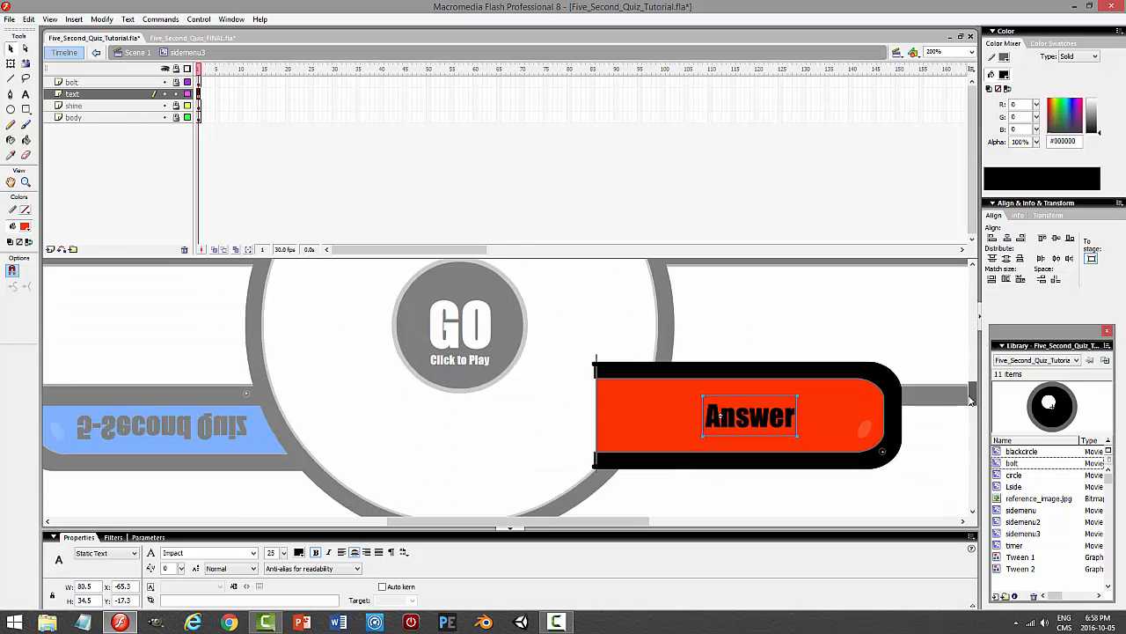
click(26, 94)
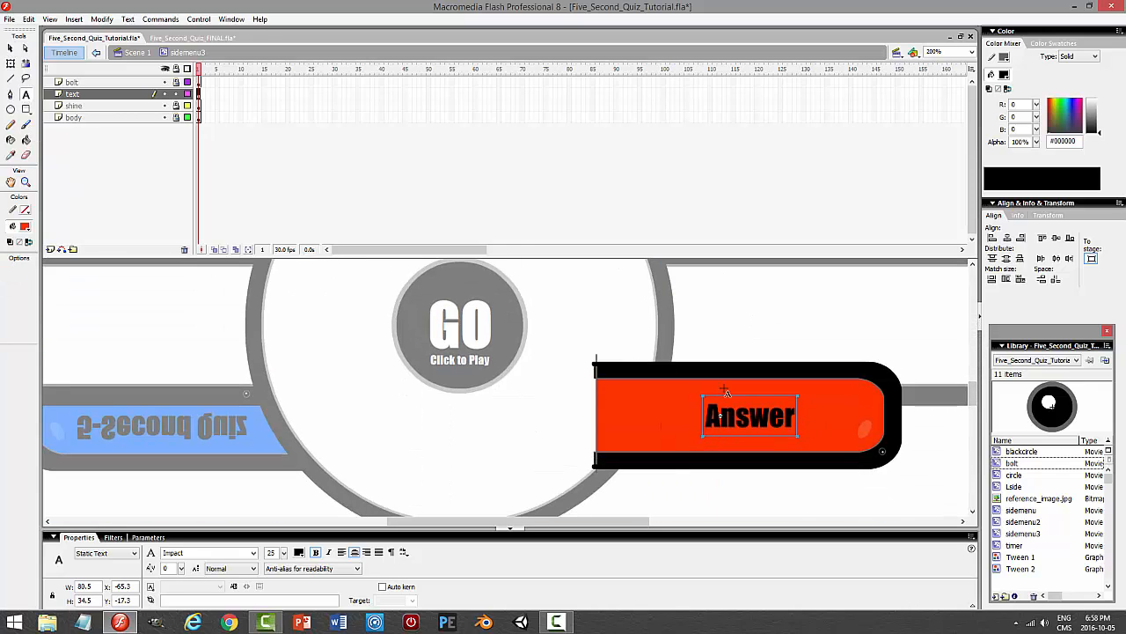
double_click(719, 415)
text(ANE)
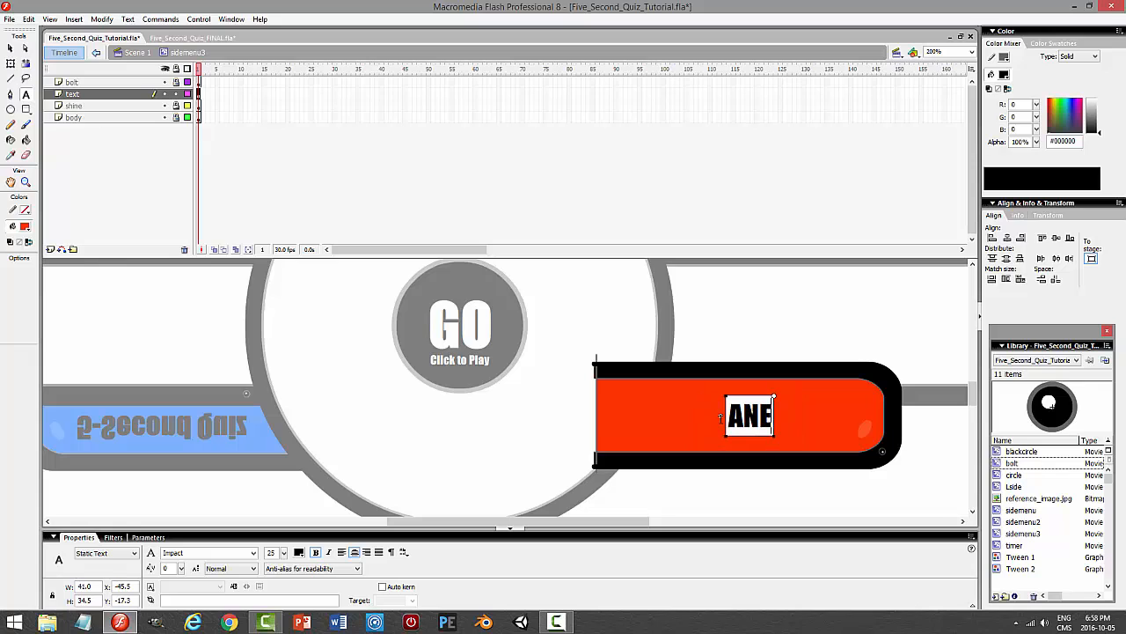
key(BackSpace)
text(SWER)
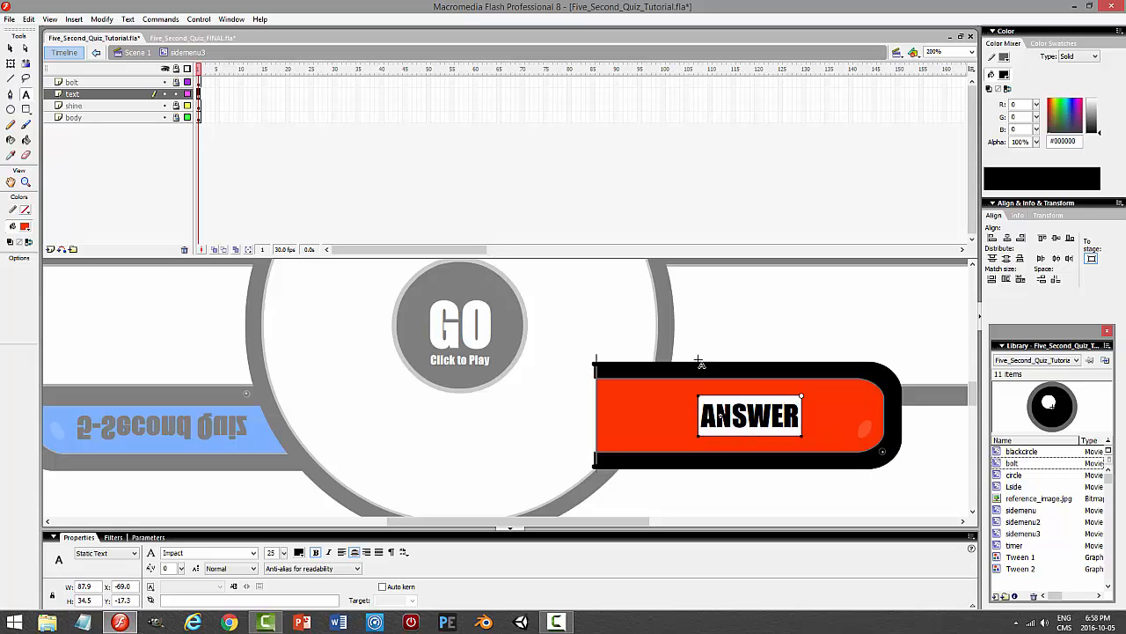
click(11, 49)
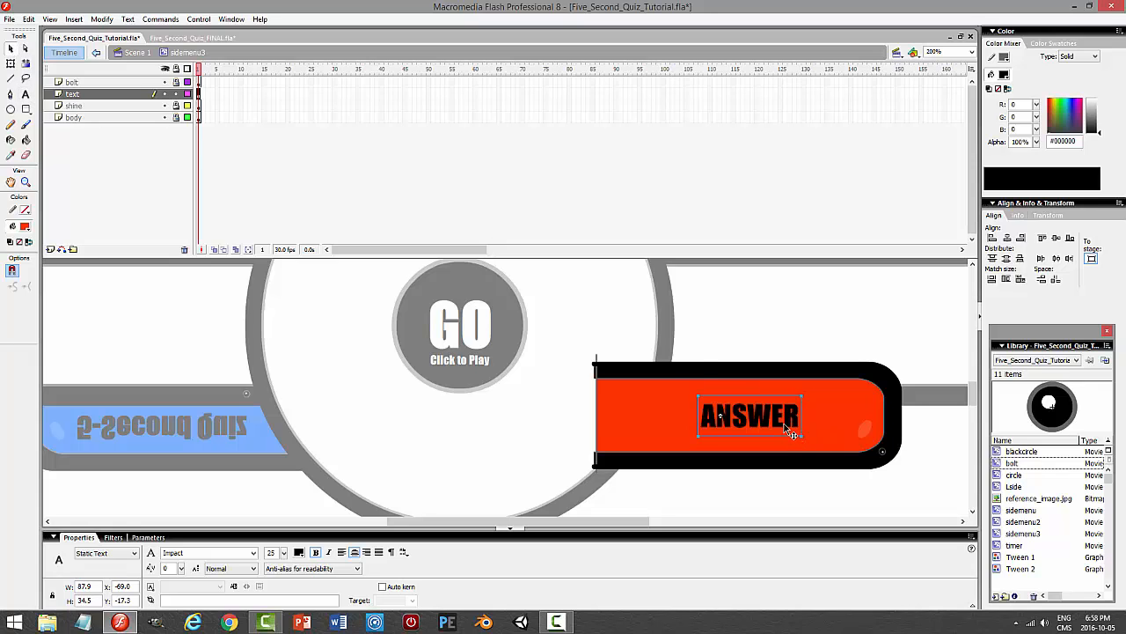
- Nudge the "ANSWER" text down within the red tab to about Y -27
key(Down)
key(Down)
key(Down)
key(Down)
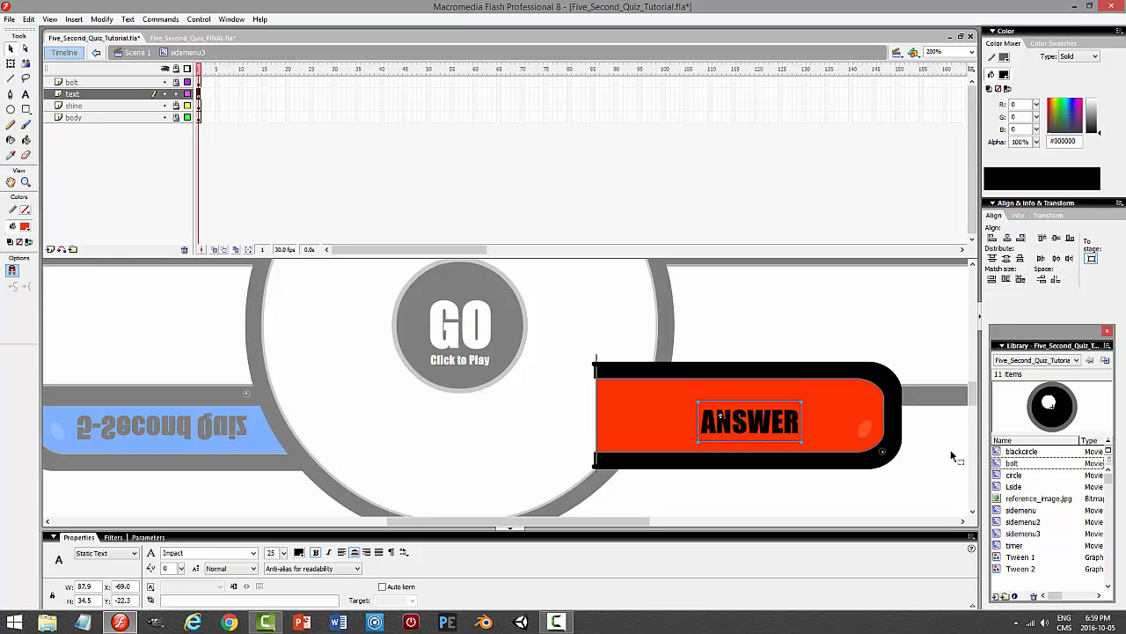
key(Down)
key(Down)
key(Down)
key(Down)
key(Down)
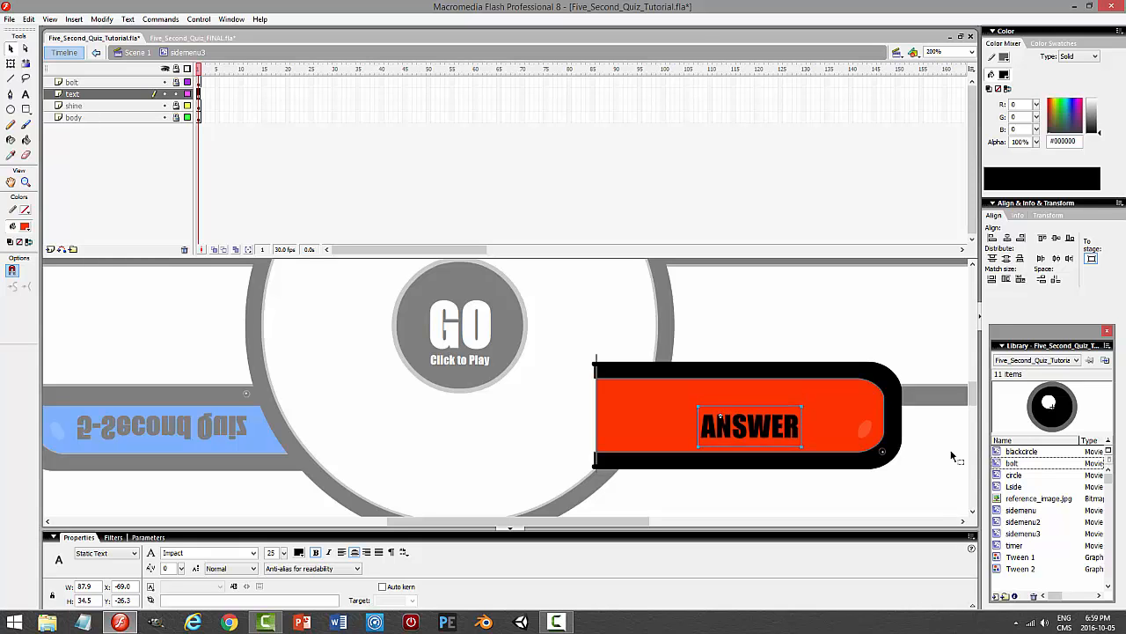
- Test the movie repeatedly while fine-tuning the vertical position of the "ANSWER" text to Y -29.8
key(ctrl+Return)
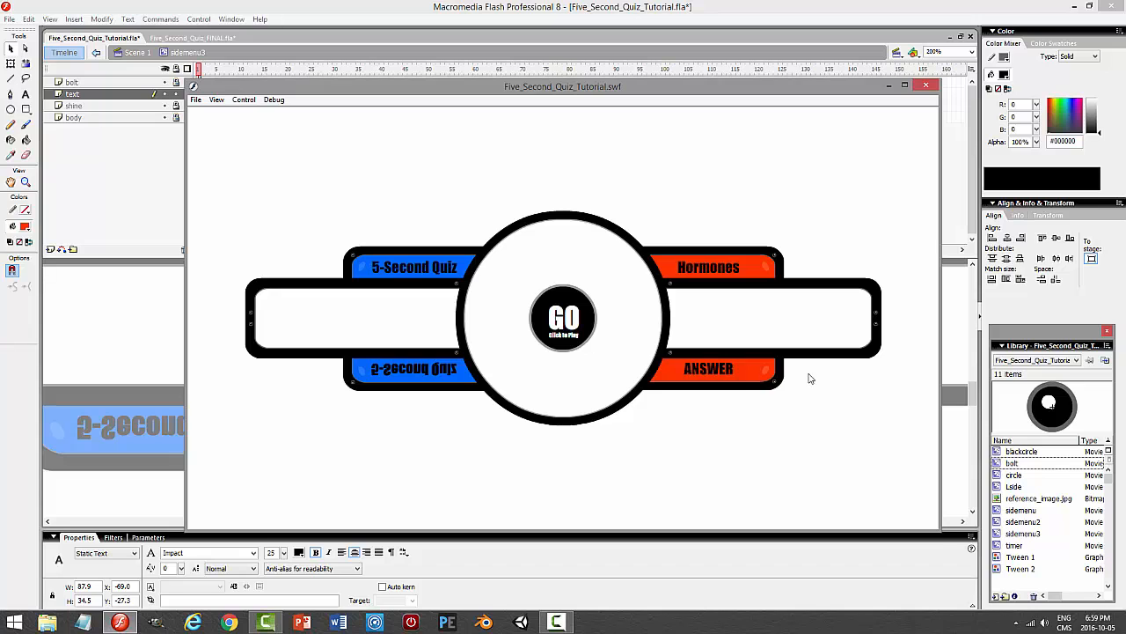
click(926, 87)
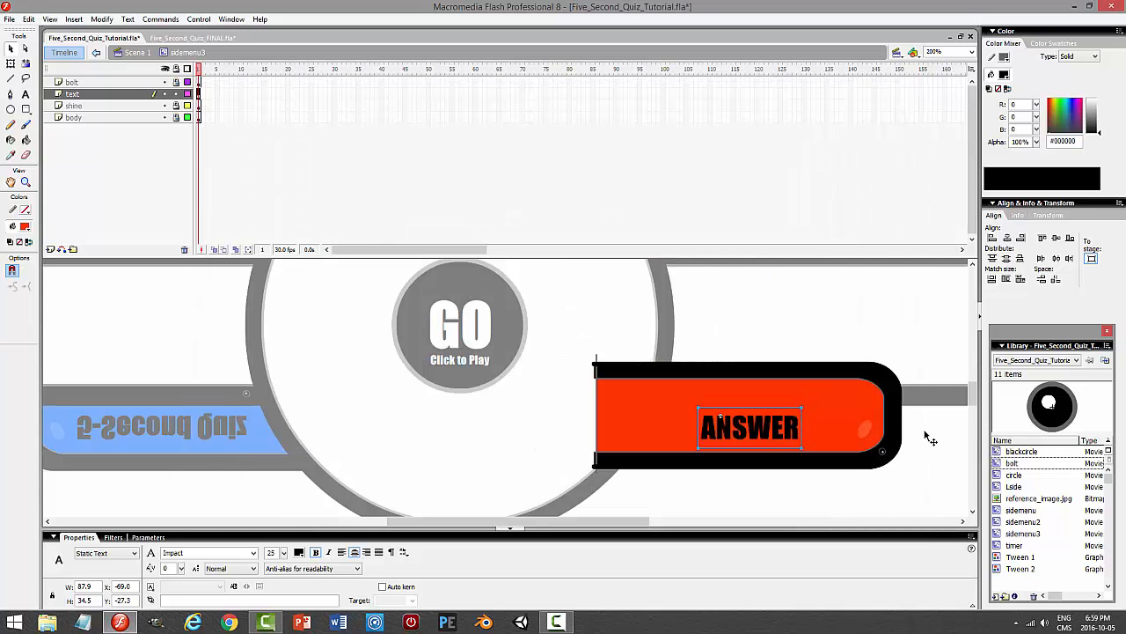
key(ctrl+Return)
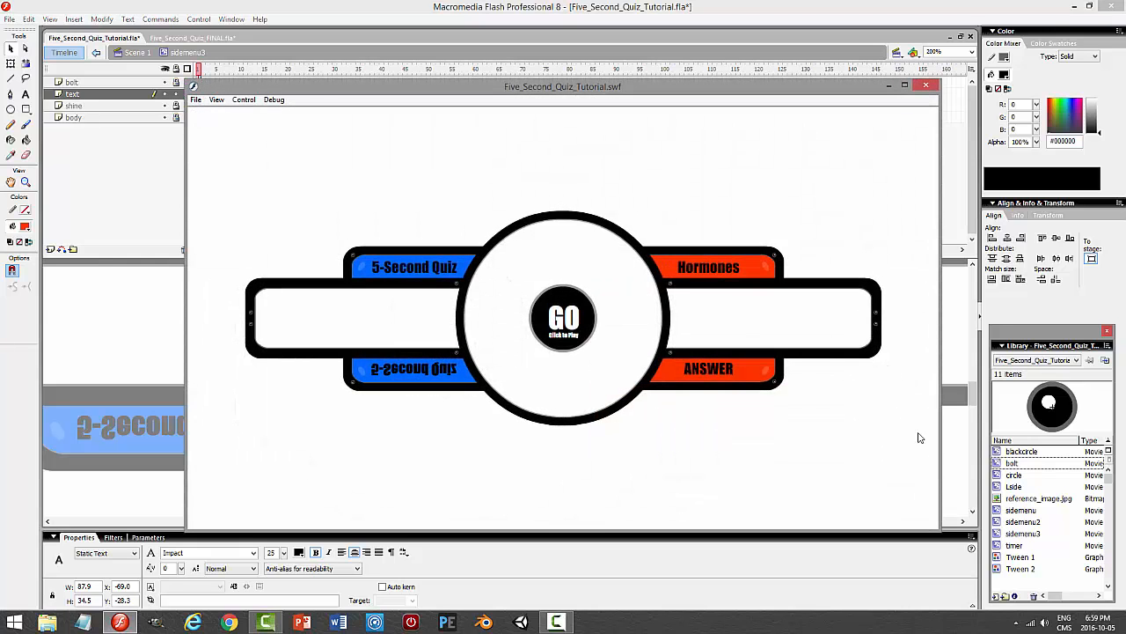
click(926, 86)
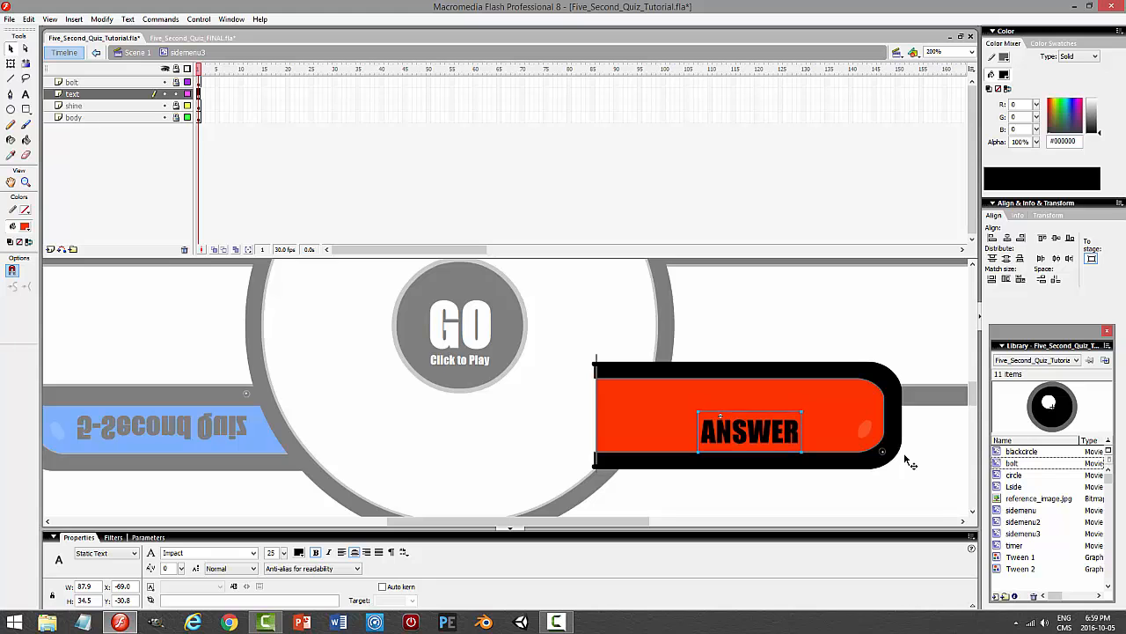
key(ctrl+Return)
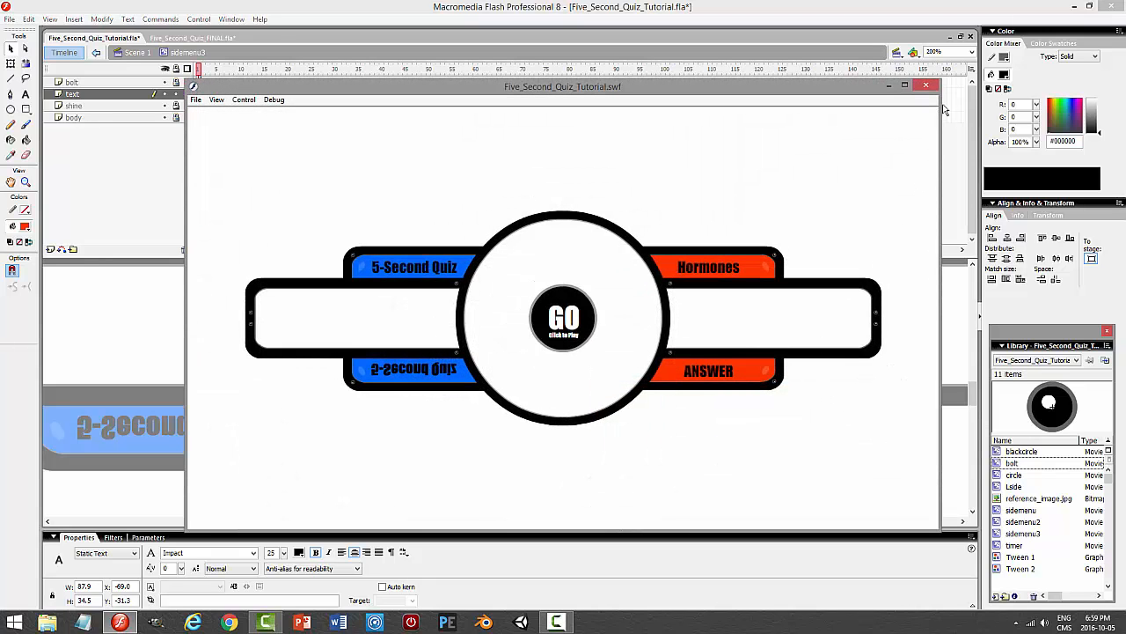
click(929, 87)
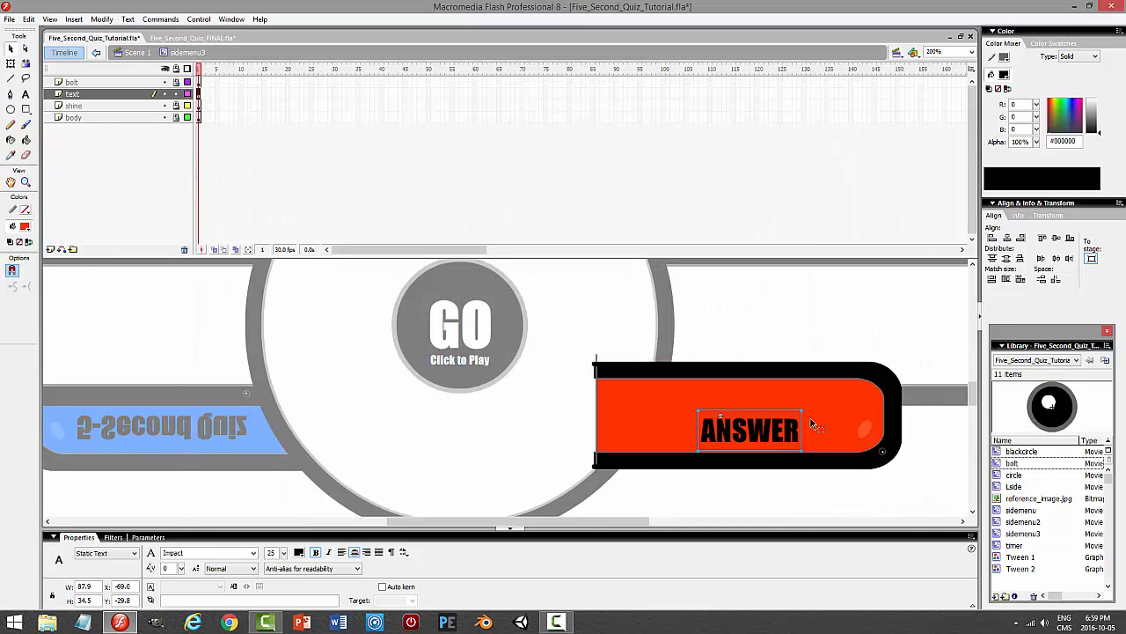
- Check the "ANSWER" text in a movie test, and lock the sidemenu3 text layer and unlock its body layer
key(ctrl+Return)
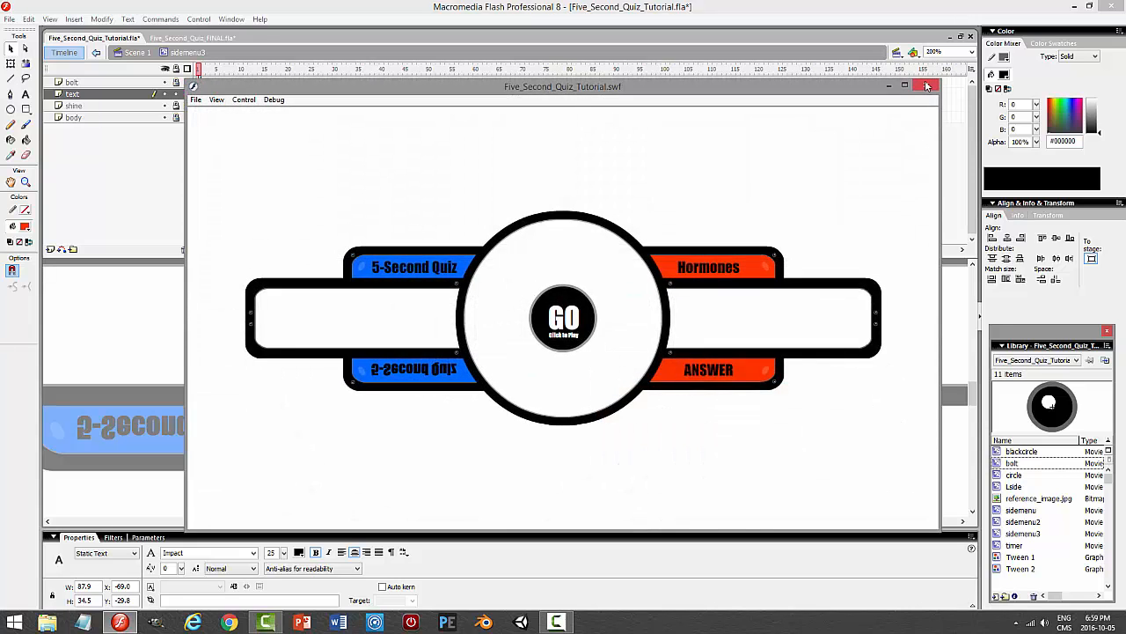
click(927, 85)
click(176, 94)
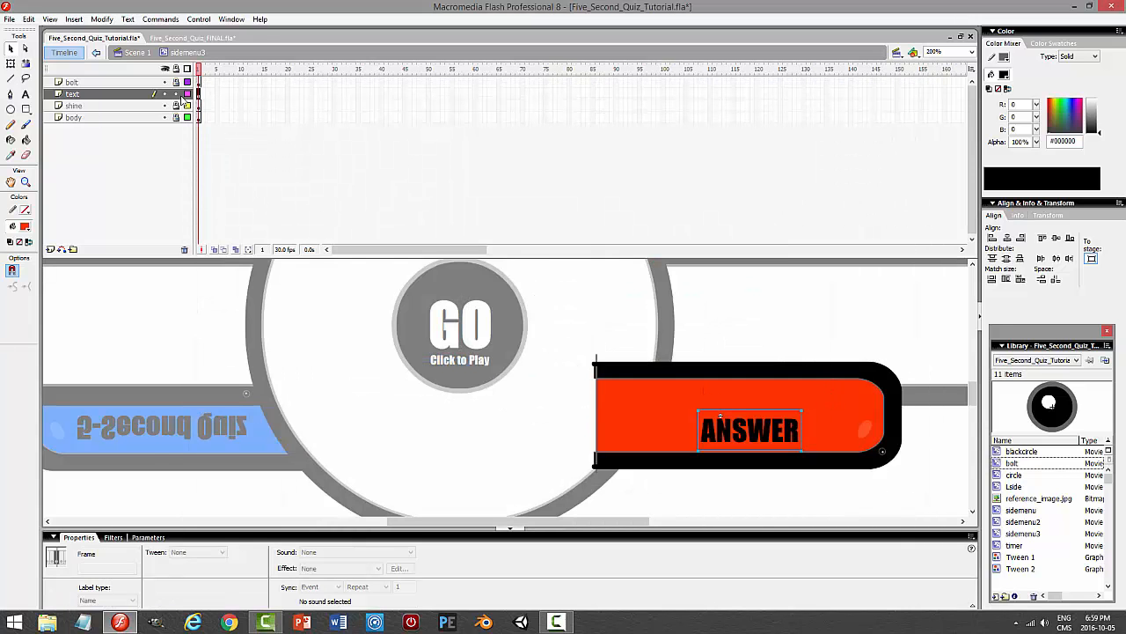
- Try light green #99FF33 as the fill of the "ANSWER" tab's body and test the movie
click(842, 384)
click(1004, 74)
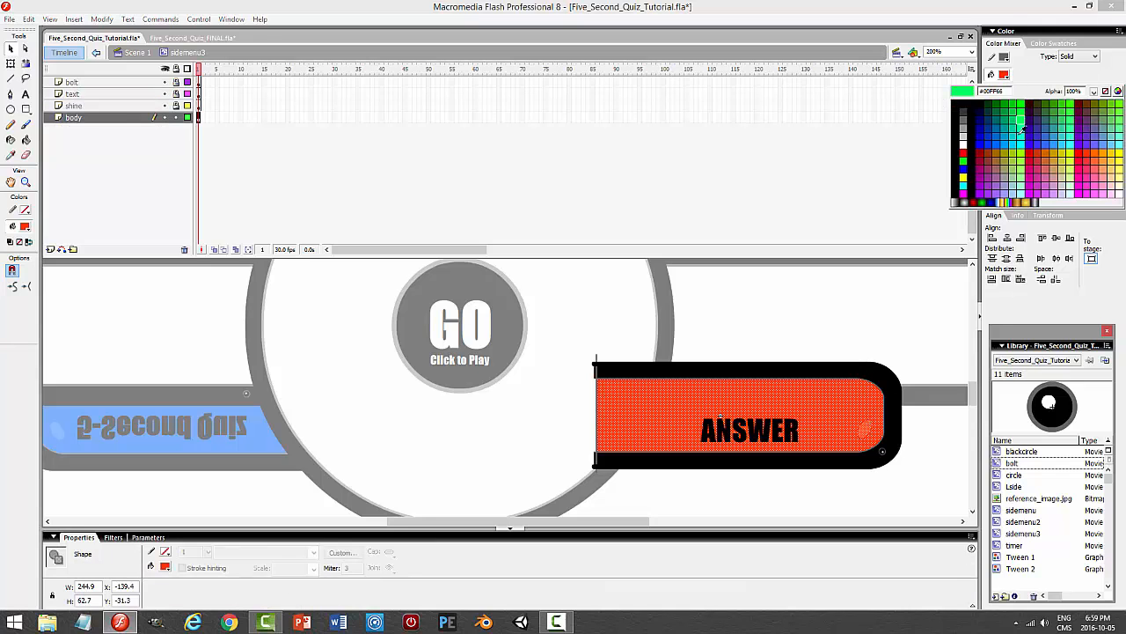
click(1021, 157)
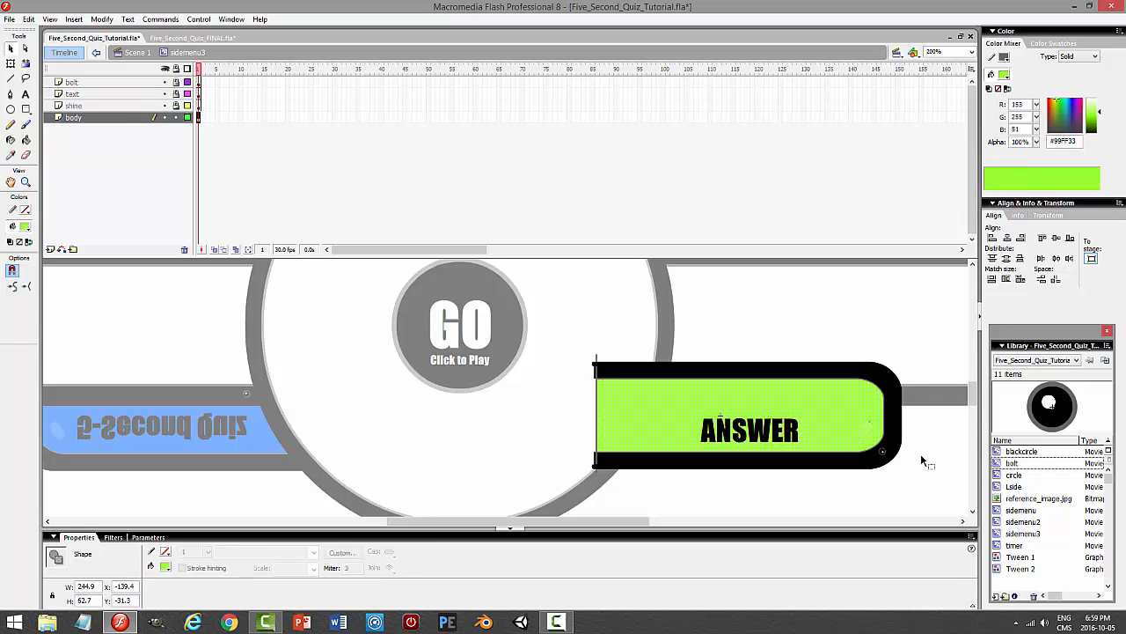
click(924, 456)
key(ctrl+Return)
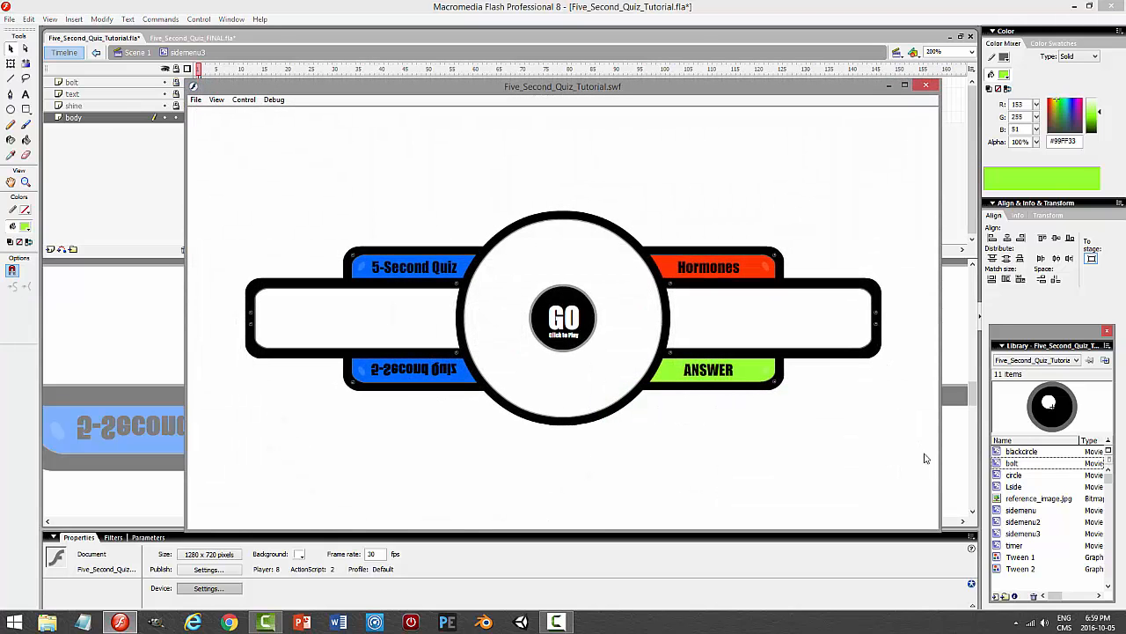
click(925, 88)
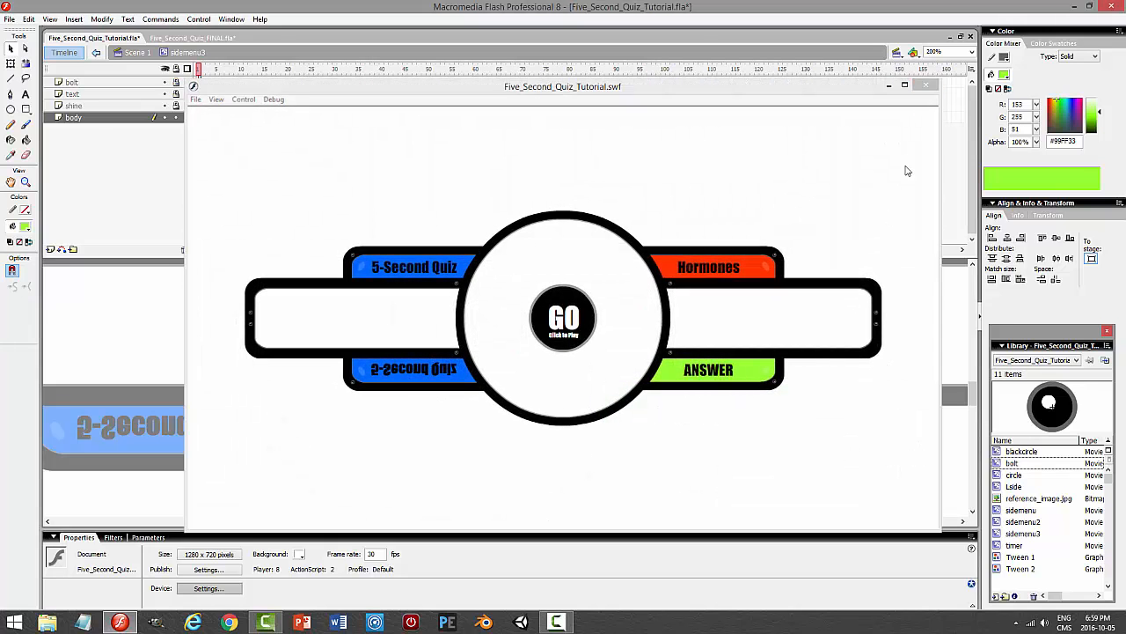
- Try yellow #FFFF33 as the fill of the "ANSWER" tab's body and test the movie
click(830, 428)
click(1004, 76)
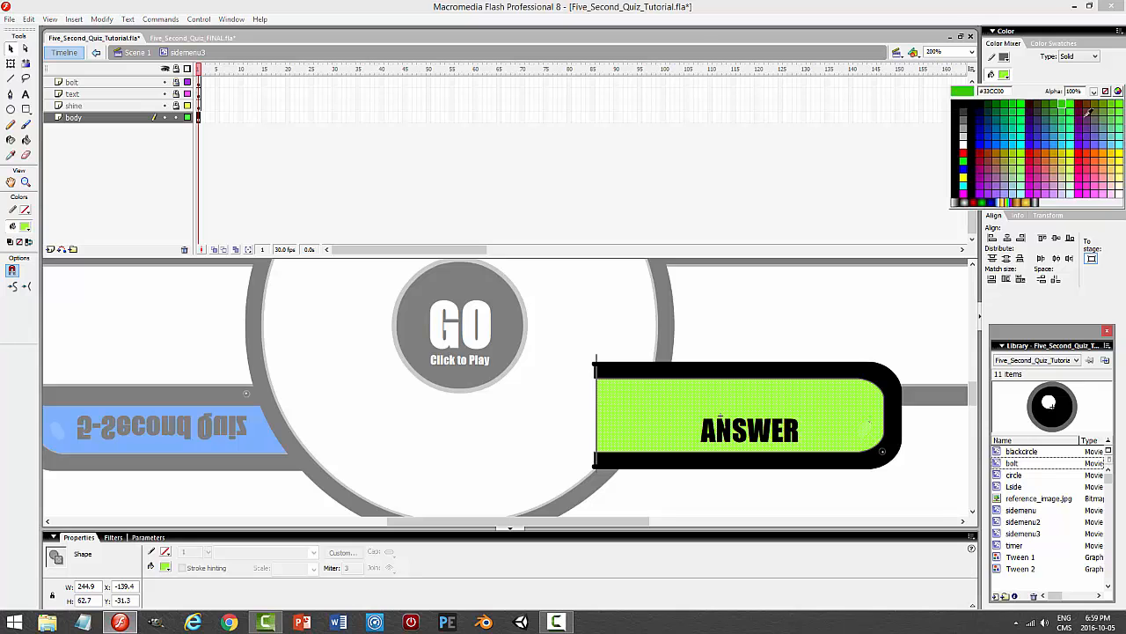
click(1103, 129)
click(925, 456)
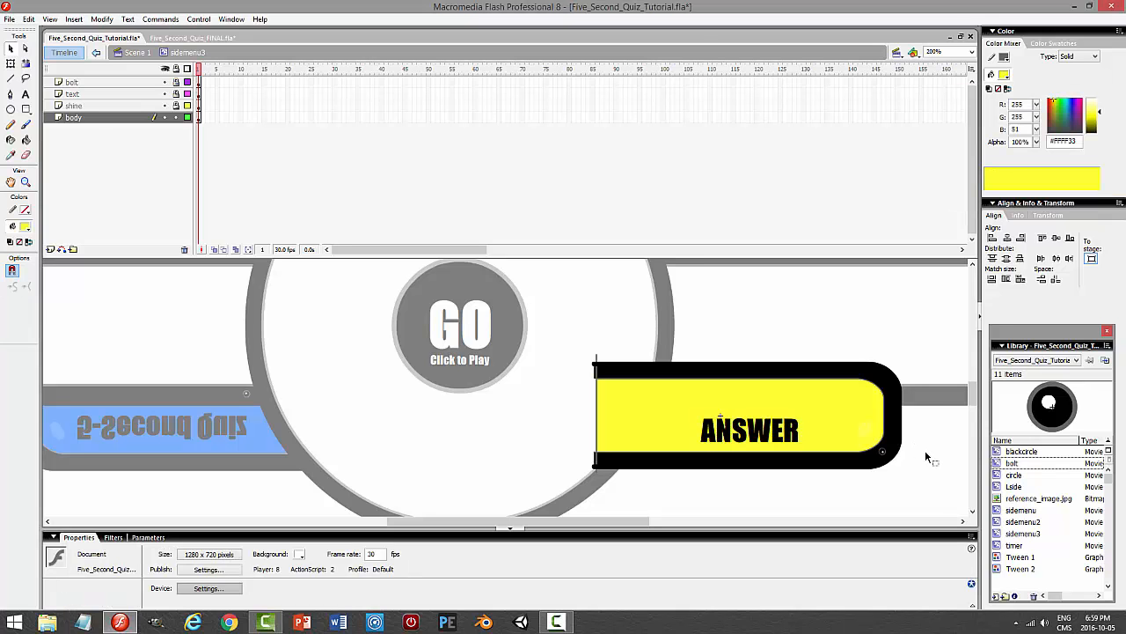
key(ctrl+Return)
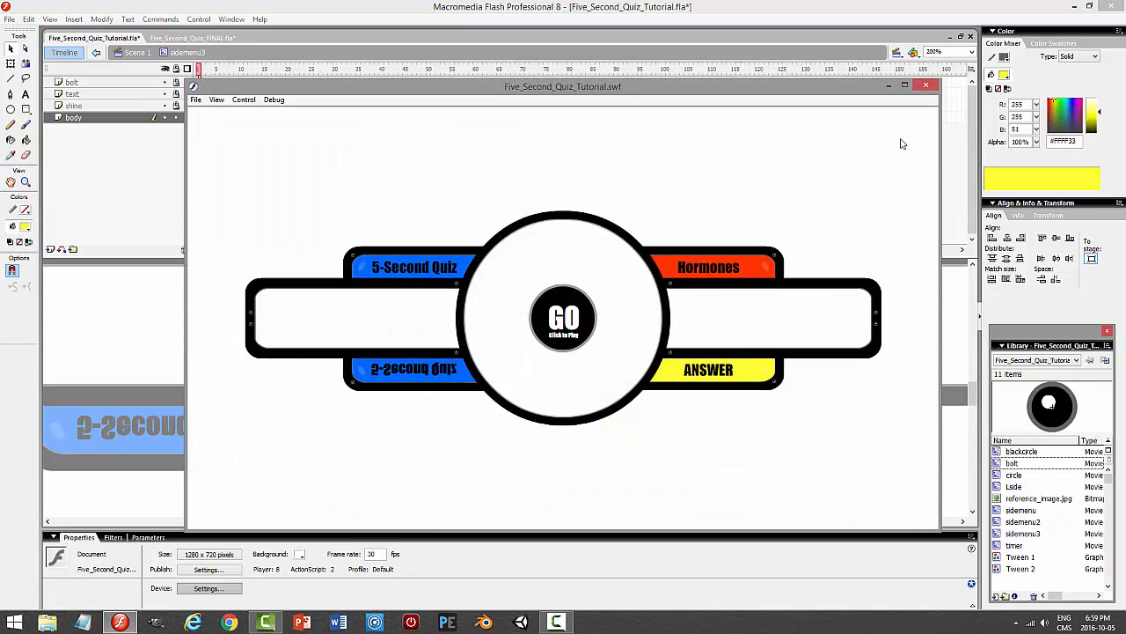
click(925, 86)
- Try darker green #009966 on the "ANSWER" tab's body, settle on green #00CC66 and test the movie
mouse_move(974, 393)
mouse_down()
mouse_move(979, 350)
mouse_move(976, 396)
mouse_up()
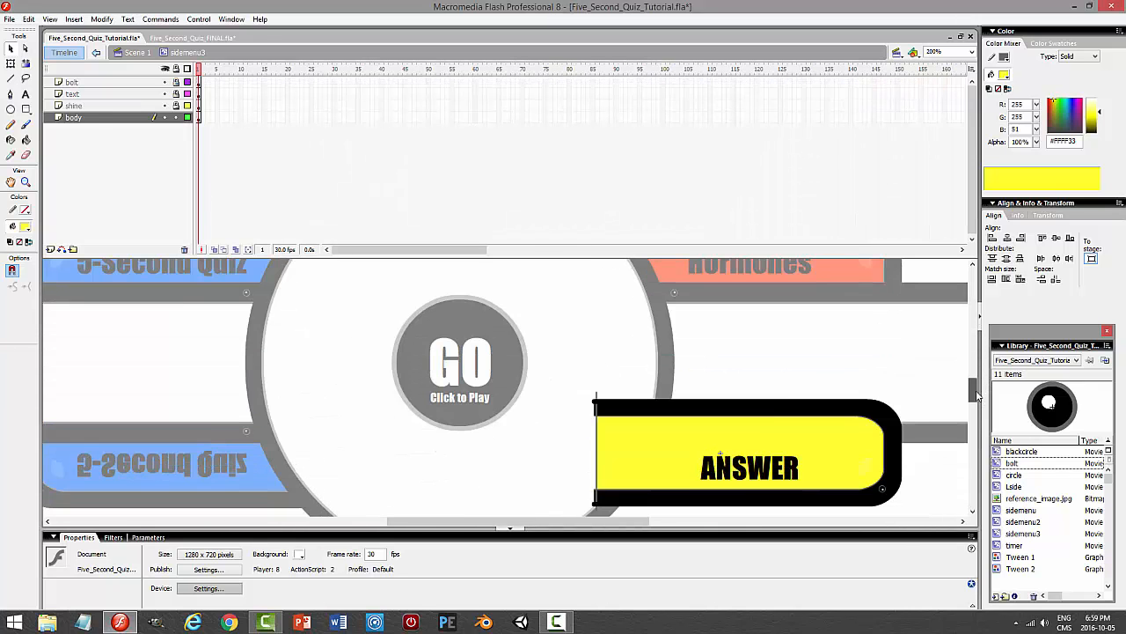
click(856, 449)
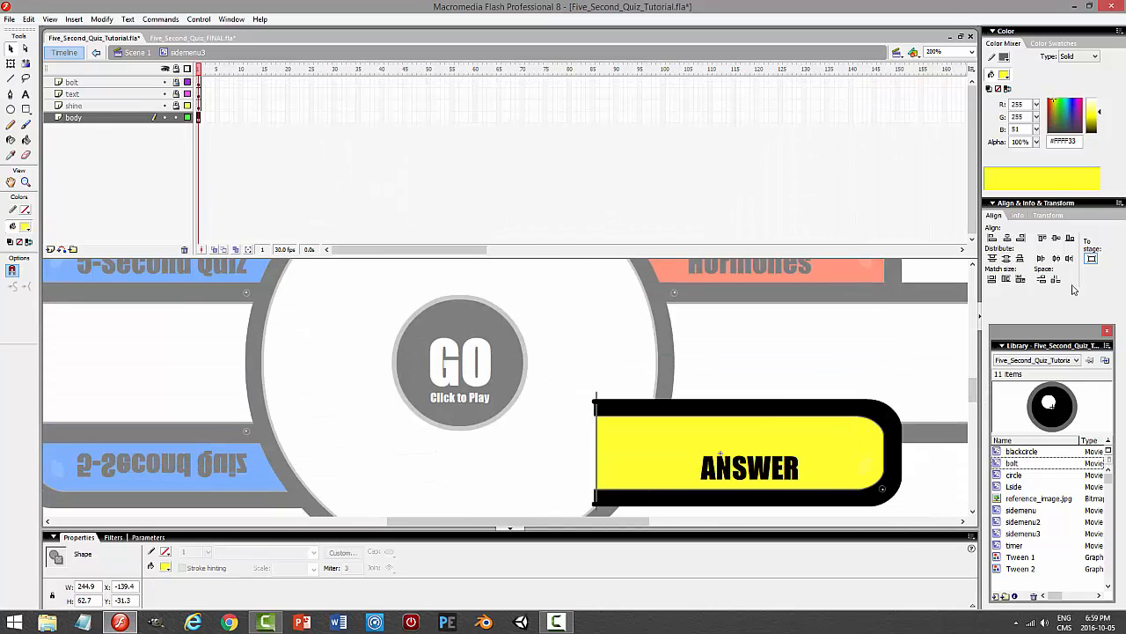
click(1006, 77)
click(1005, 122)
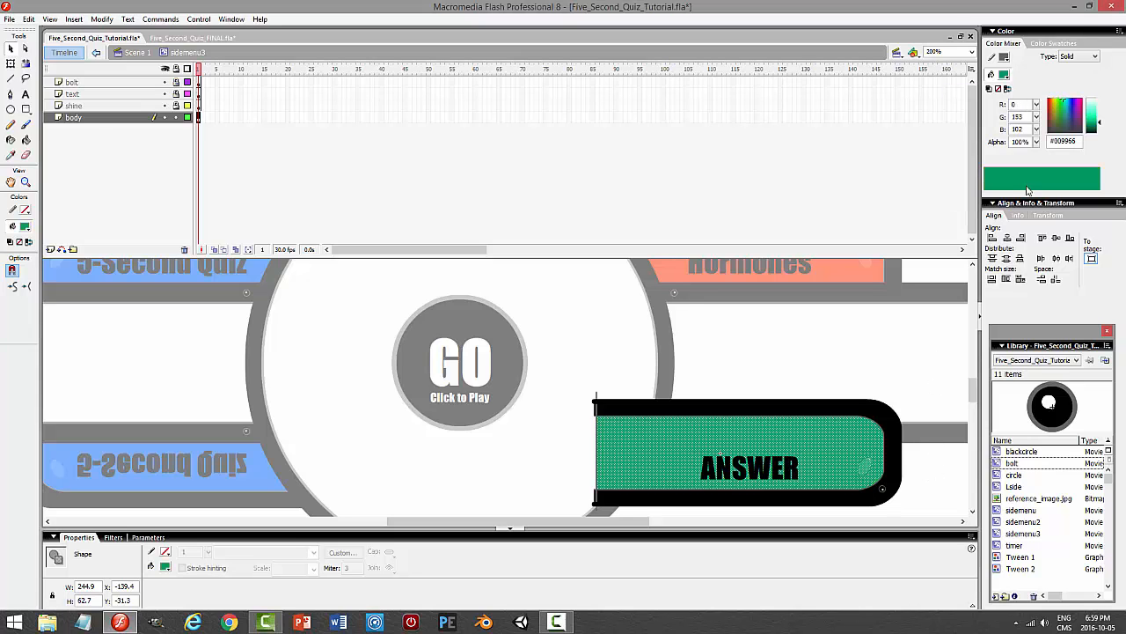
click(1006, 77)
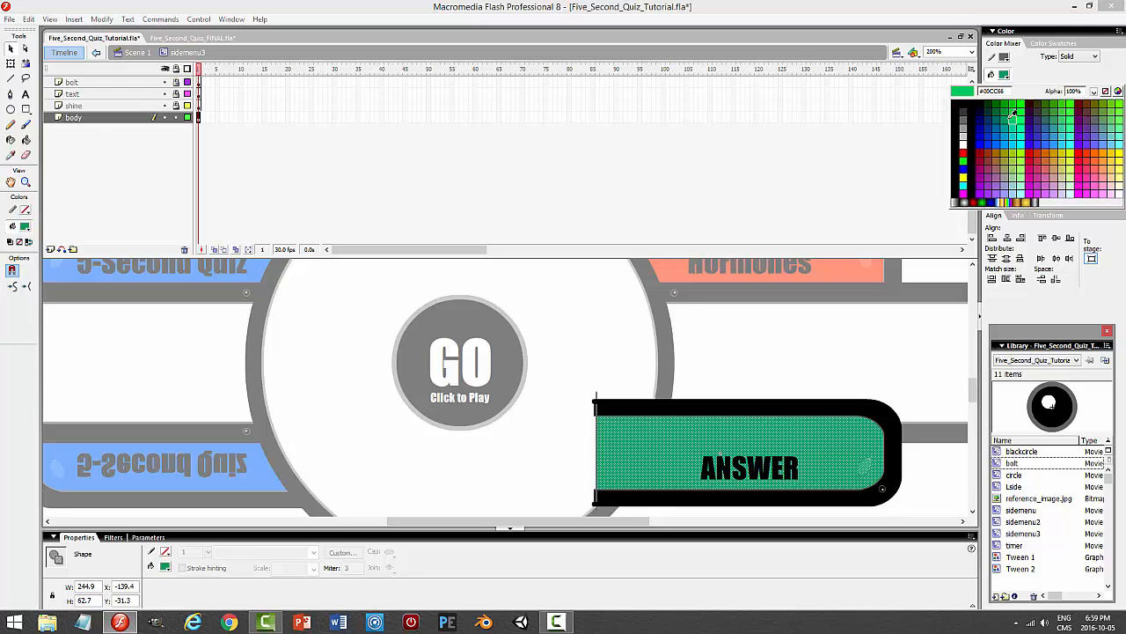
click(1012, 122)
click(929, 468)
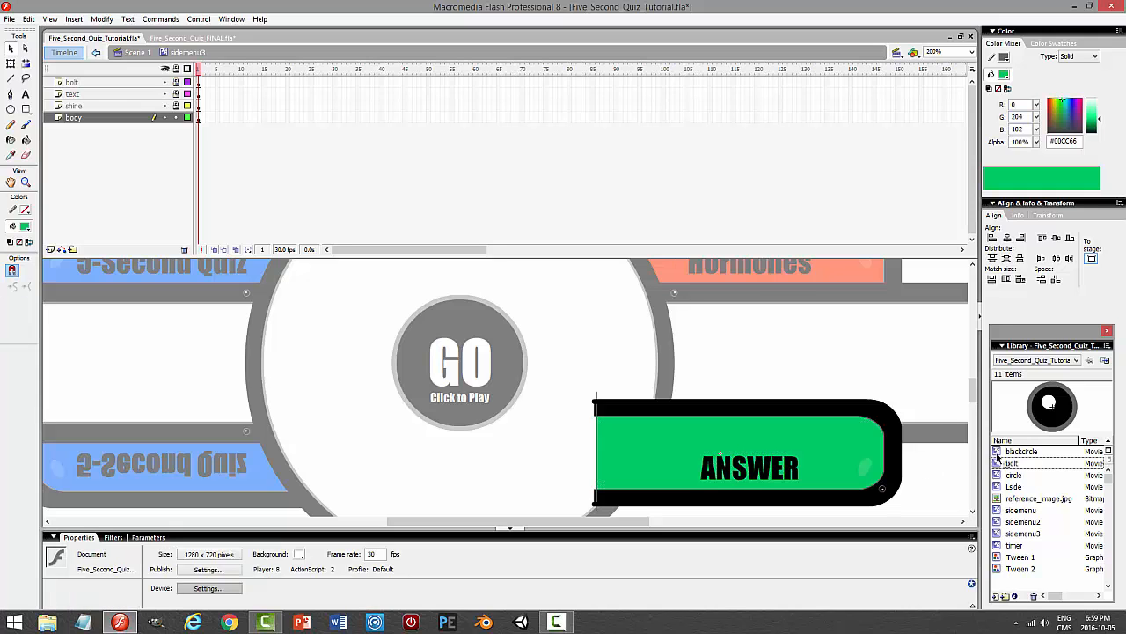
key(ctrl+Return)
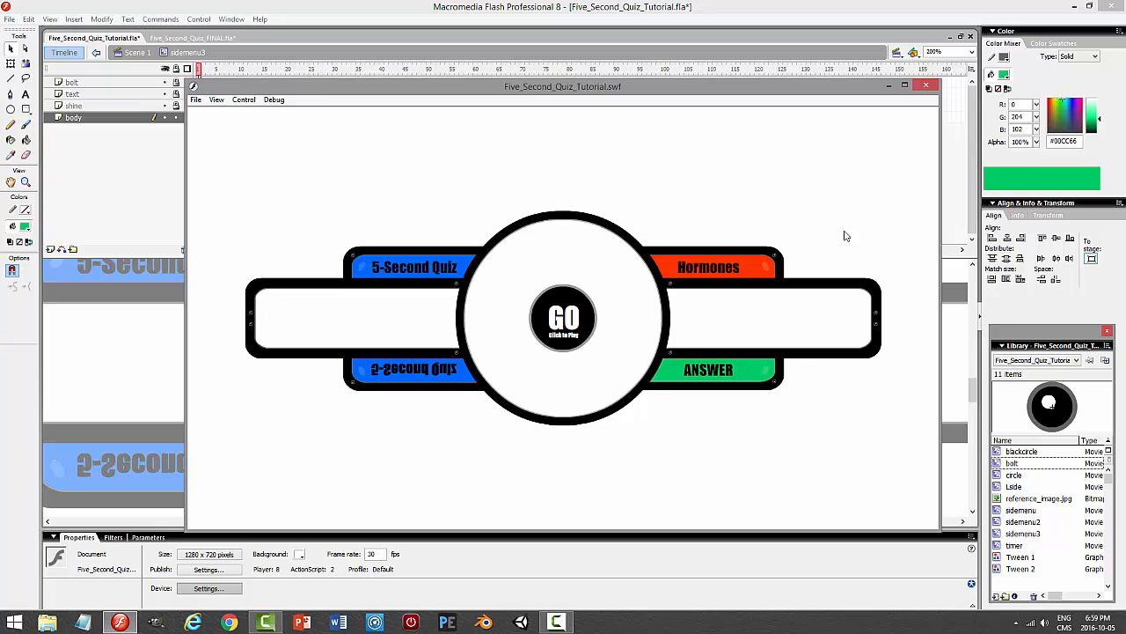
click(926, 85)
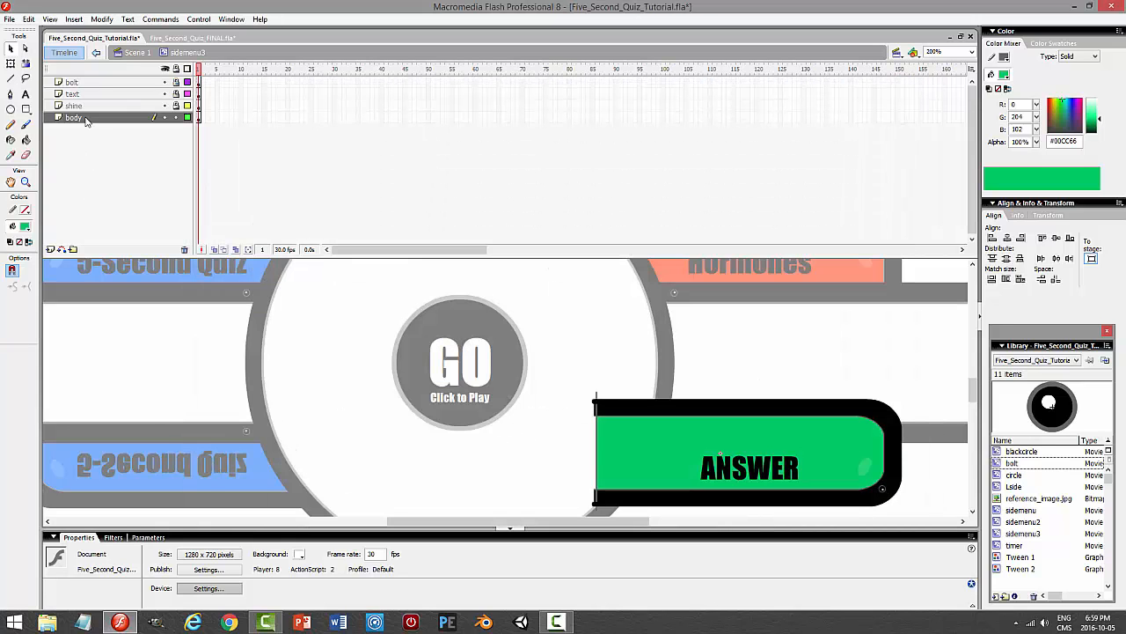
- Return to Scene 1 and duplicate the symbol of the upside-down "5-Second Quiz" tab as sidemenu4
click(132, 53)
click(219, 461)
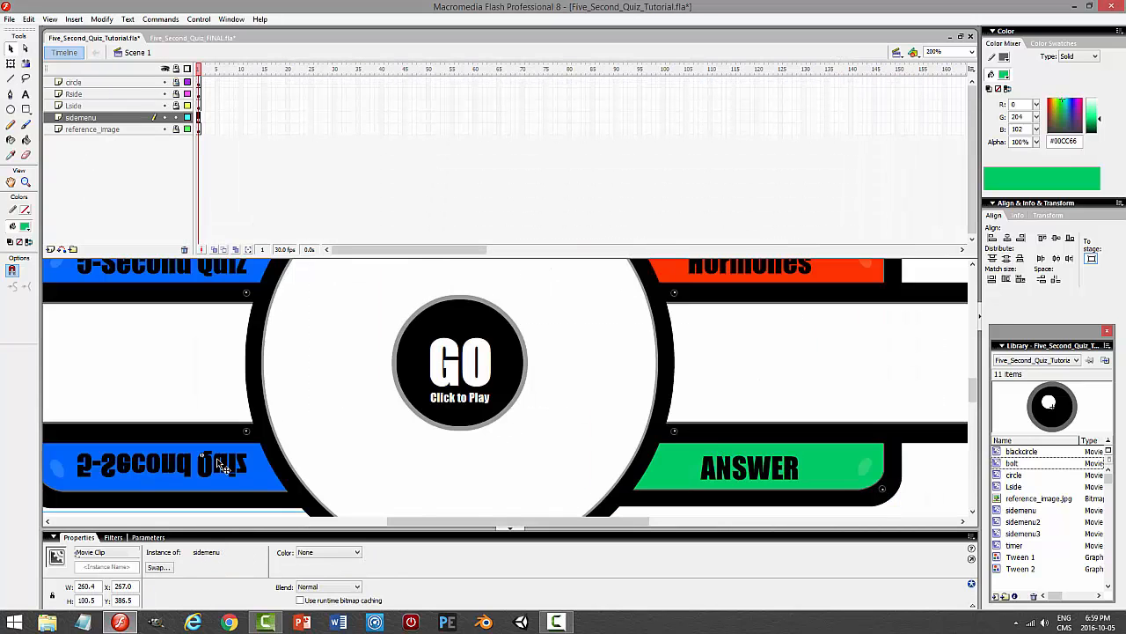
right_click(222, 466)
click(264, 420)
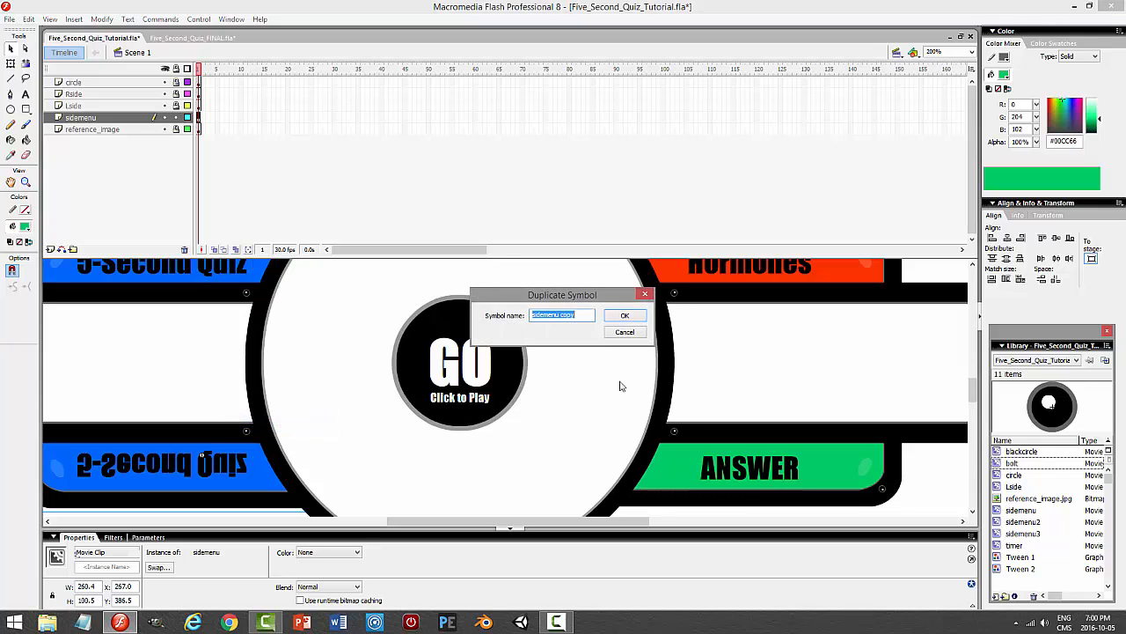
click(580, 314)
key(Return)
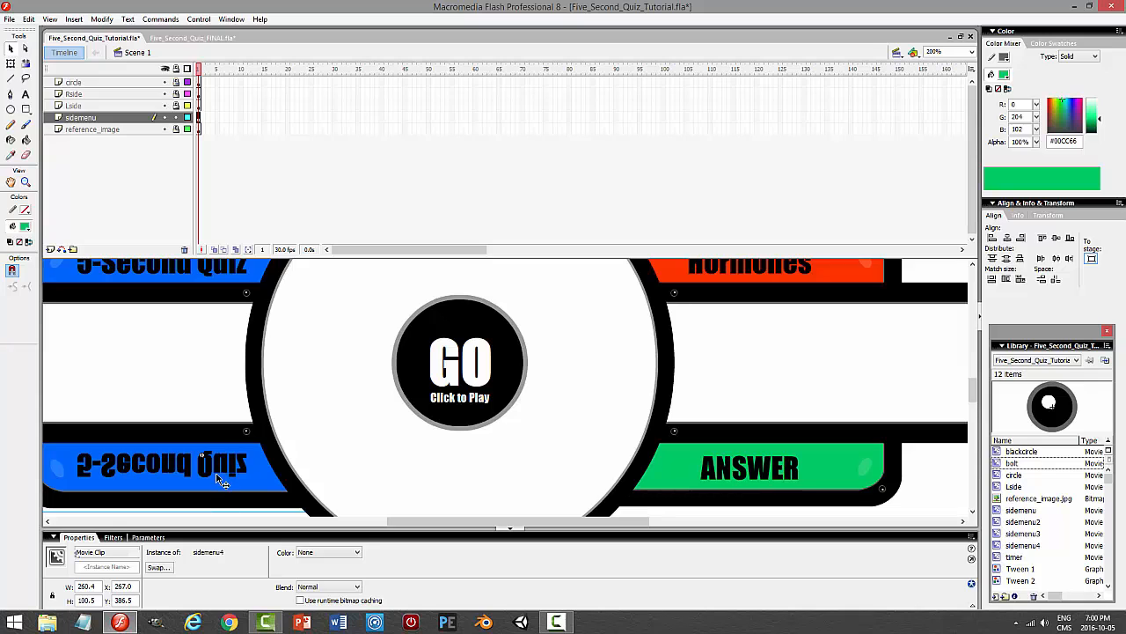
- Open the sidemenu4 symbol for editing, unlock its text layer and flip the "5-Second Quiz" text vertically
double_click(231, 478)
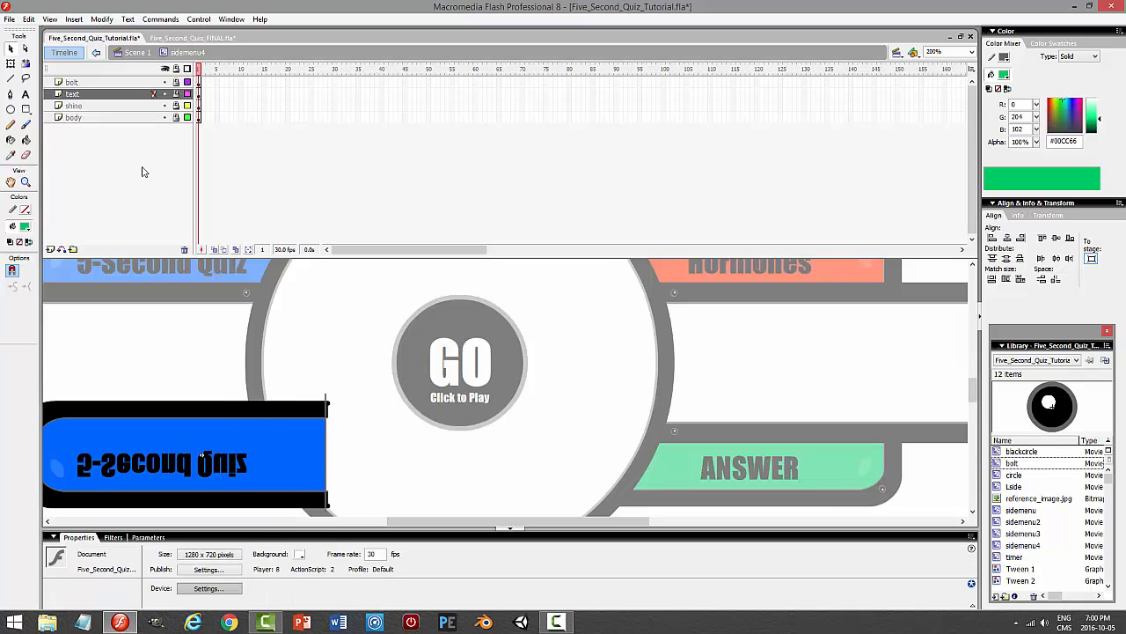
click(172, 95)
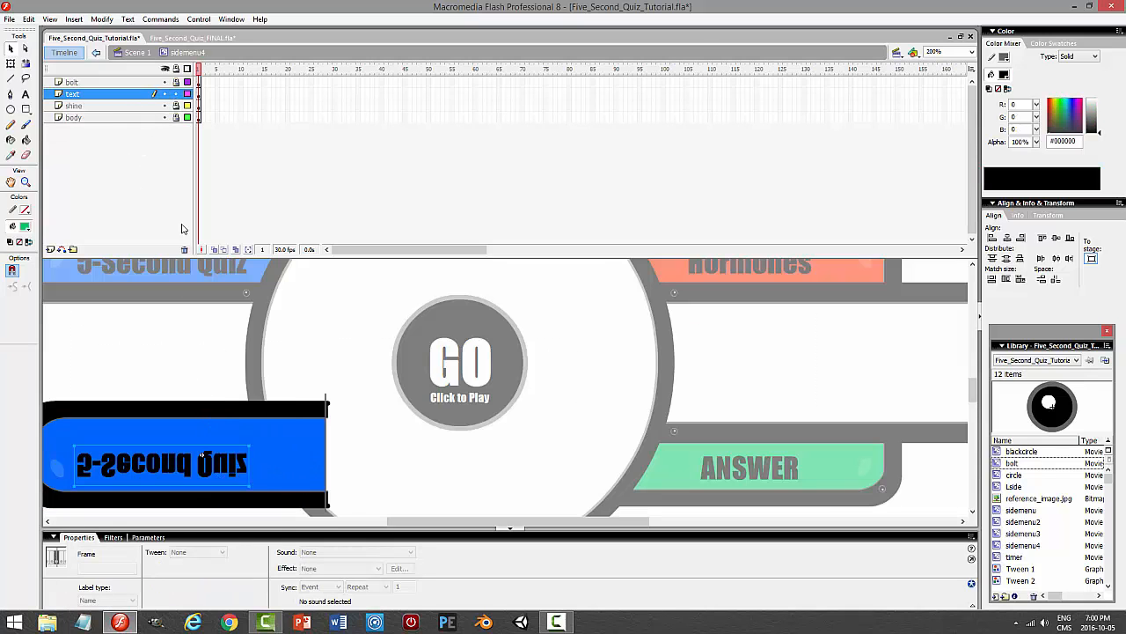
click(101, 20)
mouse_move(75, 165)
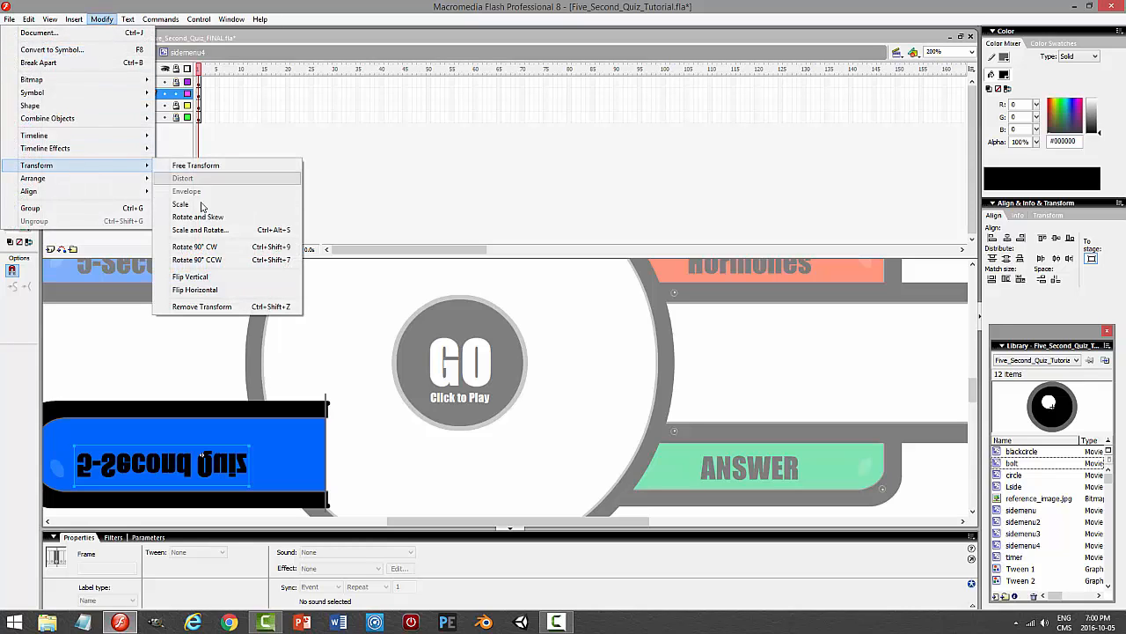
click(191, 277)
click(218, 469)
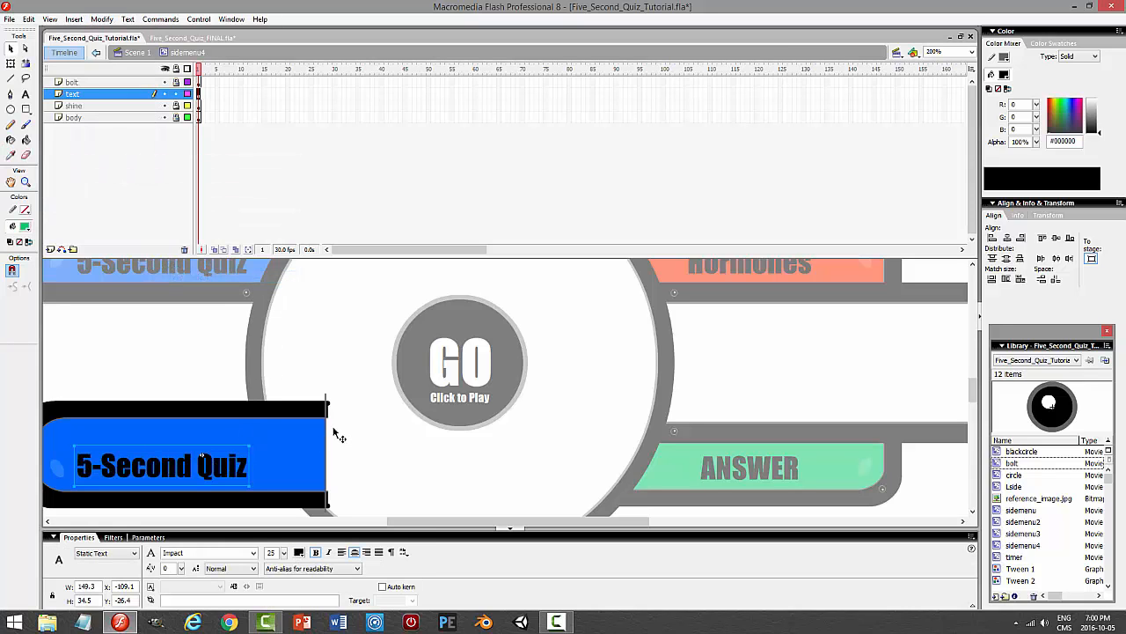
- Fine-tune the vertical position of the sidemenu4 text to Y -27.9, testing the movie before and after
key(ctrl+Return)
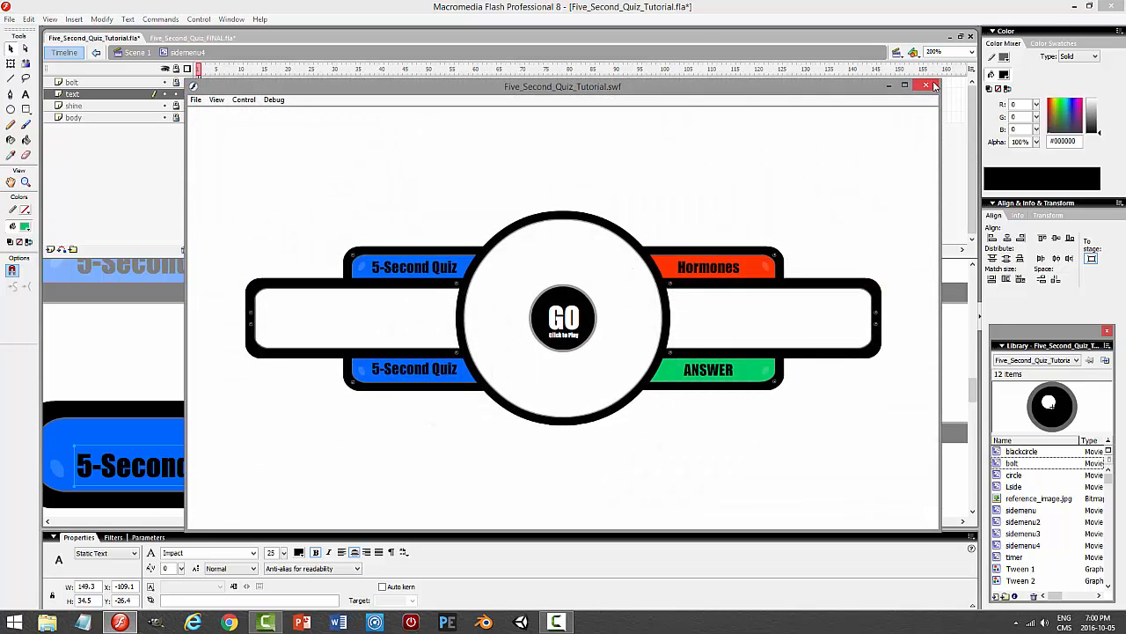
click(934, 85)
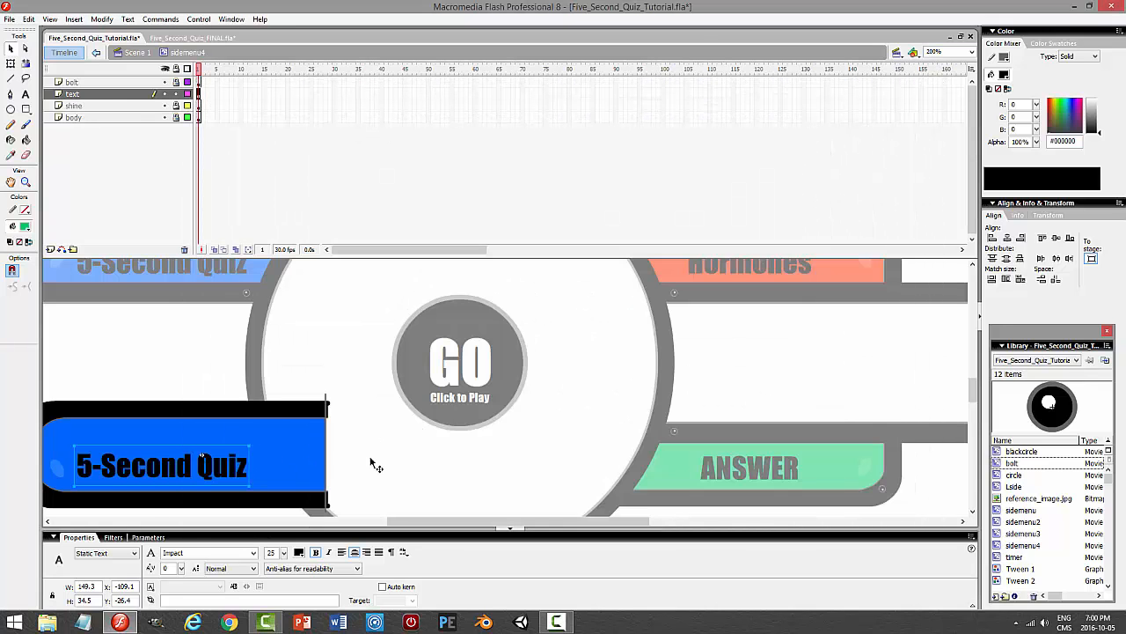
key(Up)
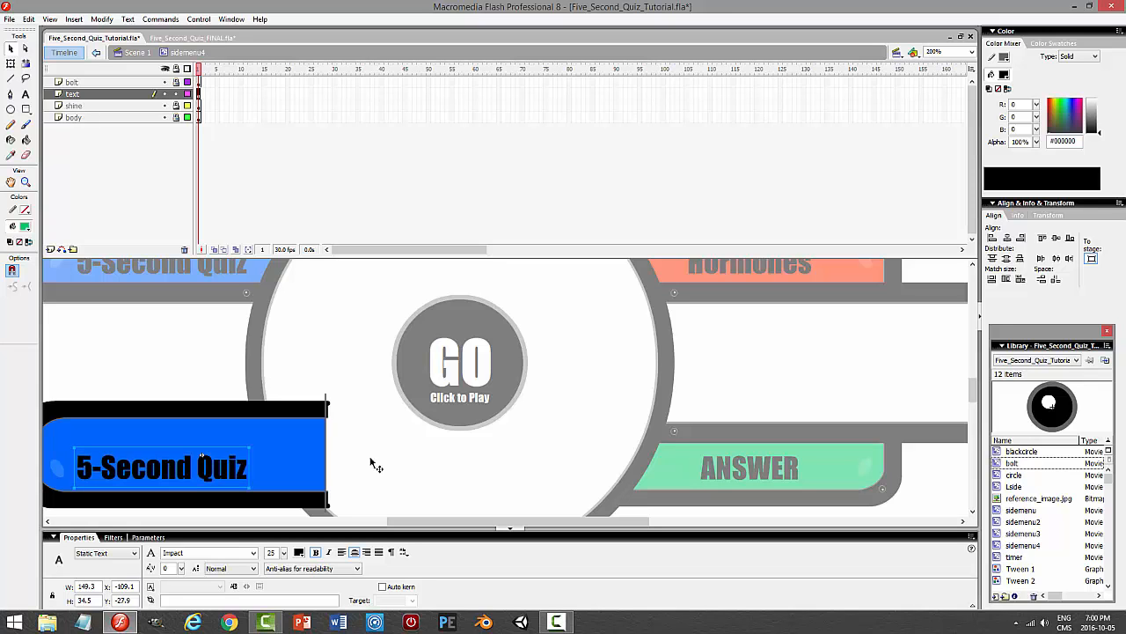
key(ctrl+Return)
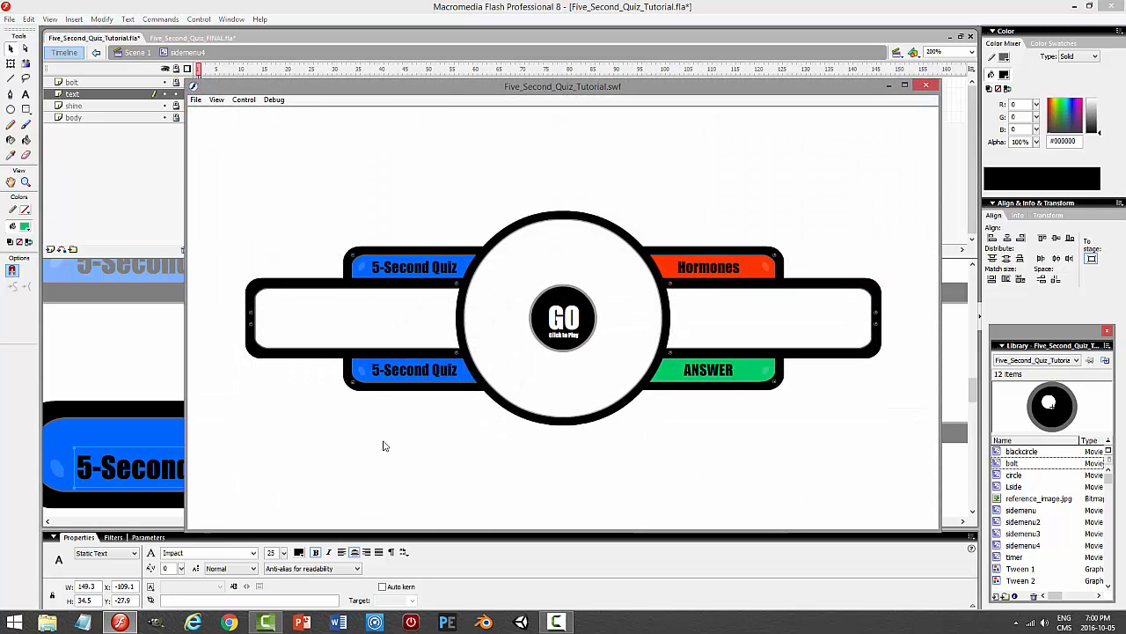
- Replace the lower-left side menu's "5-Second Quiz" text with "QUESTION" and test the movie
click(926, 85)
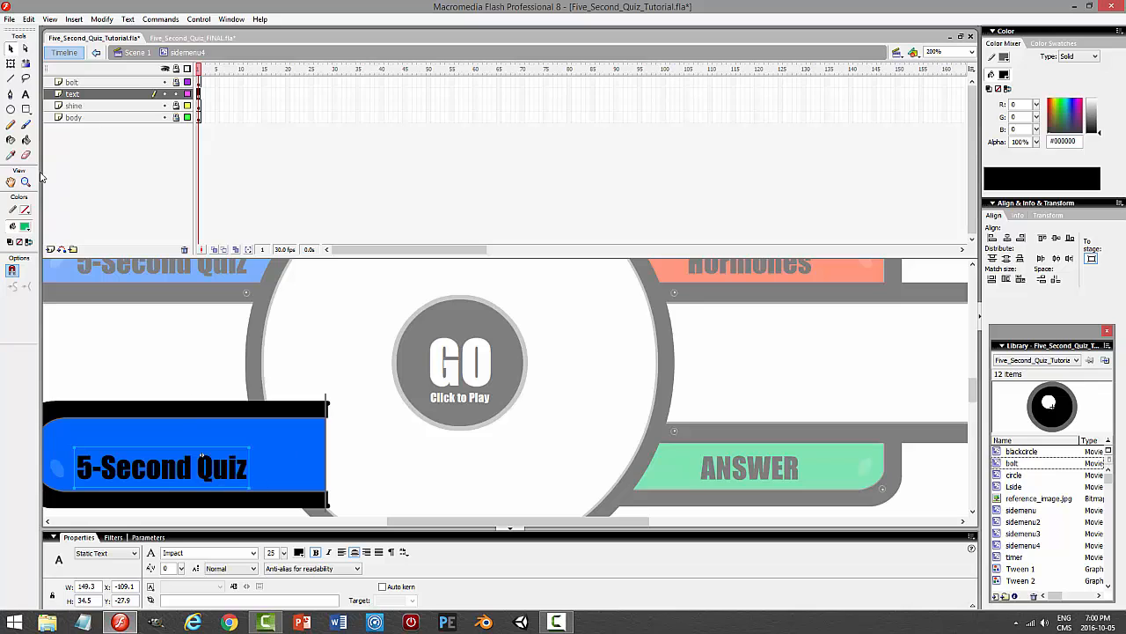
click(25, 94)
drag(250, 466, 74, 475)
text(QUEWSTIO)
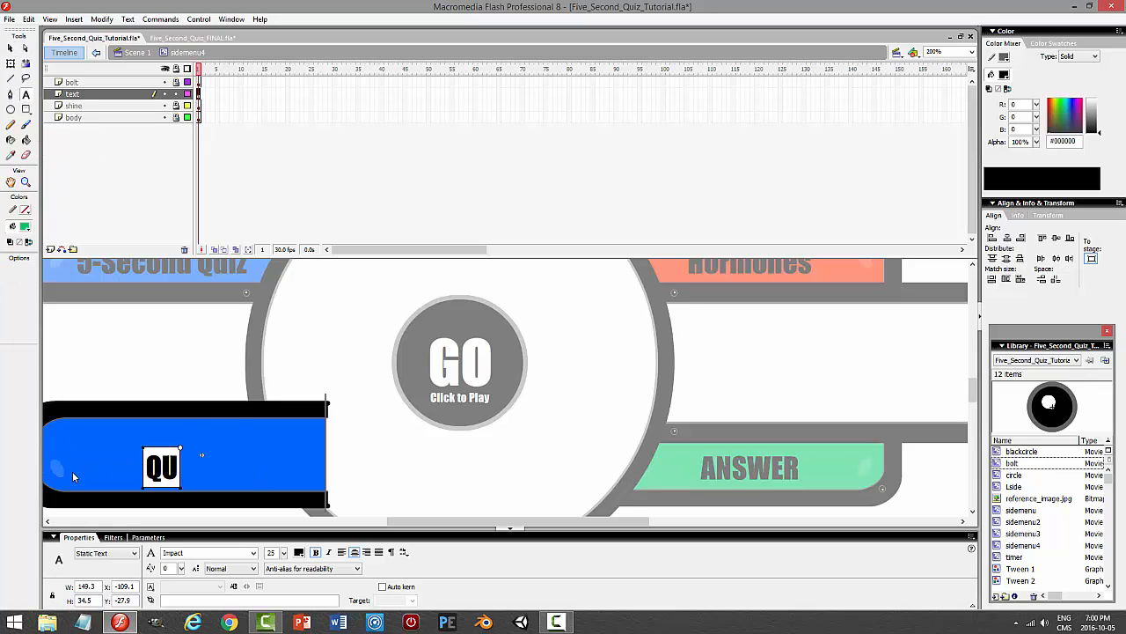
key(BackSpace)
key(BackSpace)
key(BackSpace)
key(BackSpace)
key(BackSpace)
key(BackSpace)
text(ESTION)
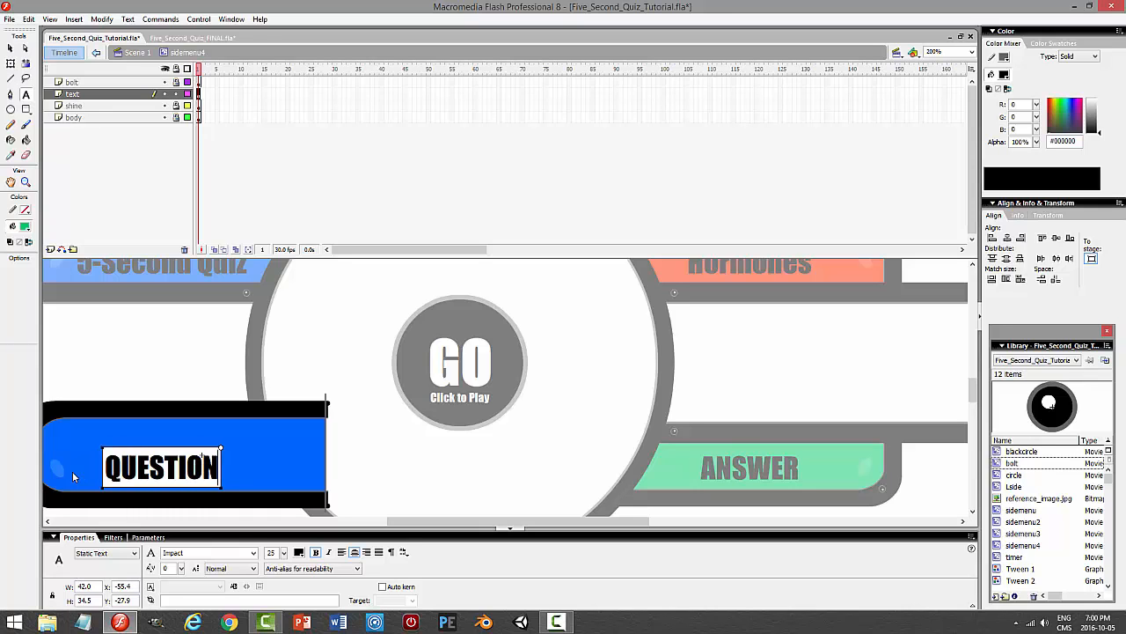
key(ctrl+Return)
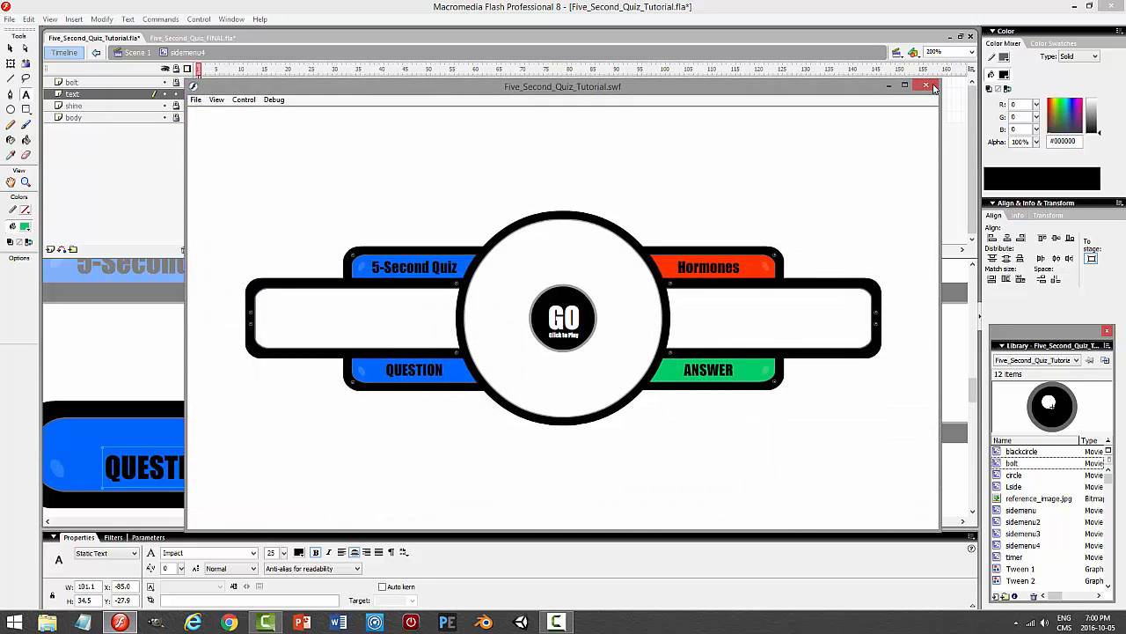
click(931, 86)
- Lock the text layer, recolour the QUESTION menu's blue body to #FFCC33, and check it in a movie test
click(180, 95)
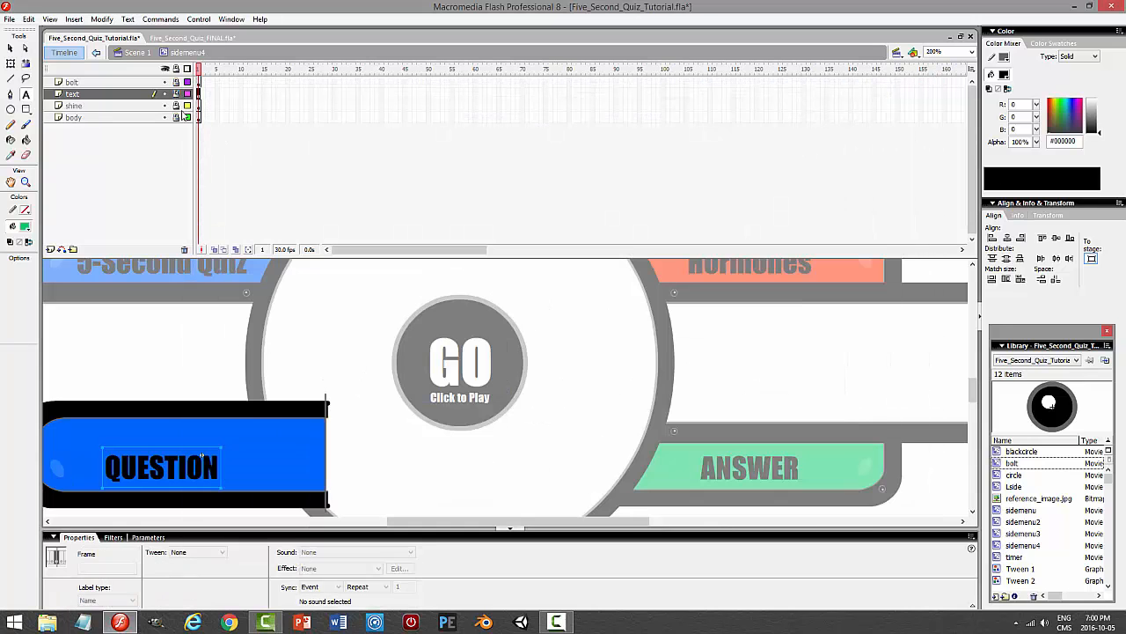
click(445, 427)
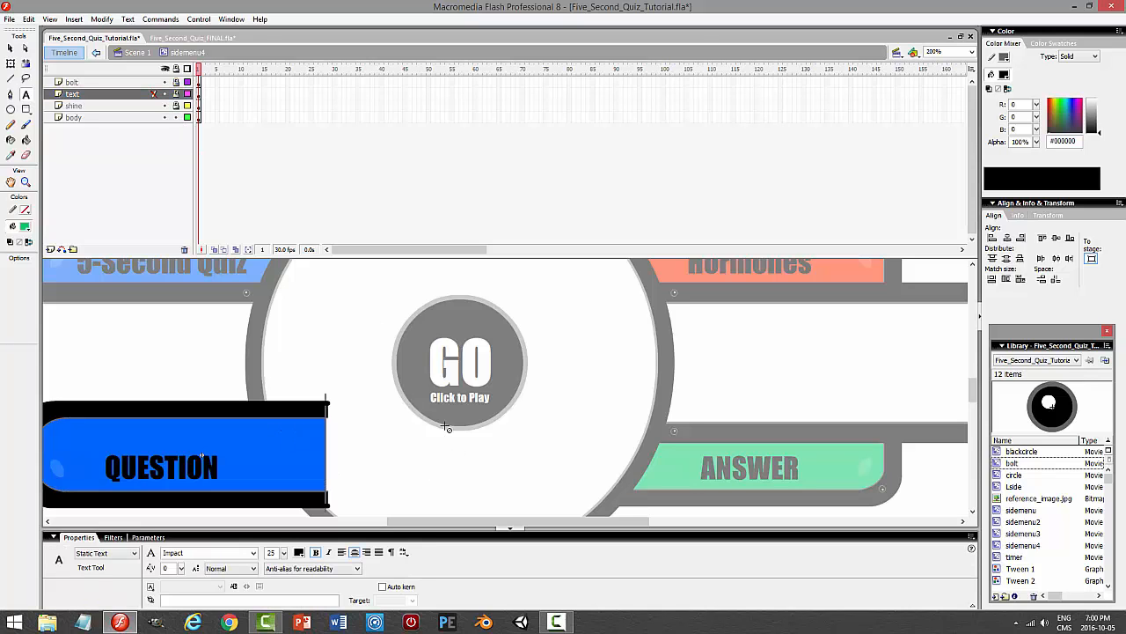
click(11, 49)
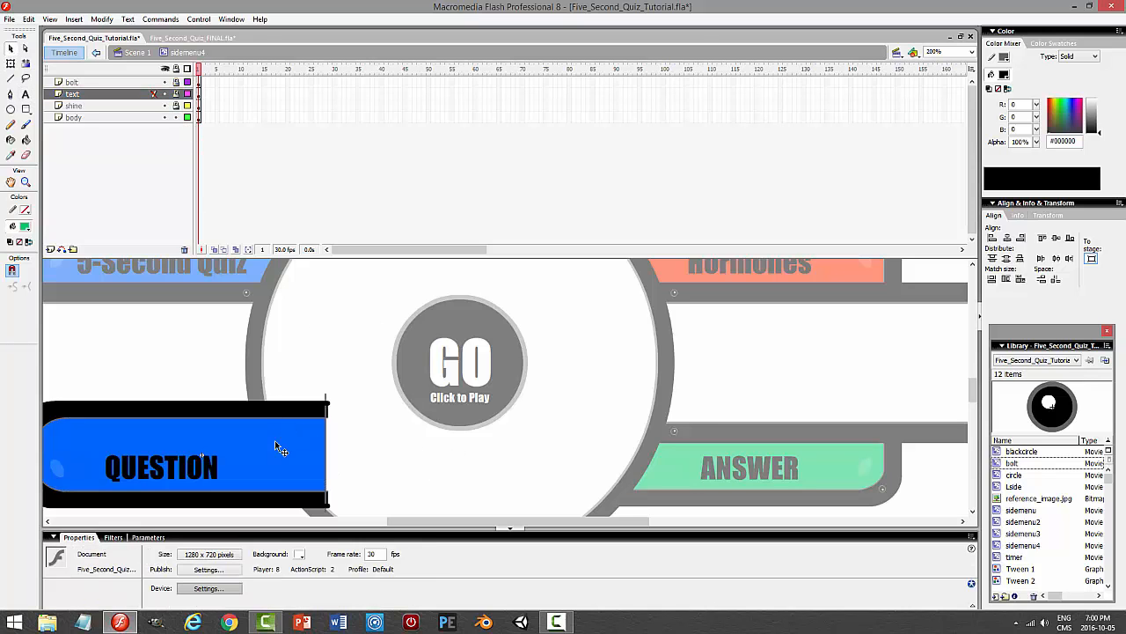
click(274, 447)
click(1004, 74)
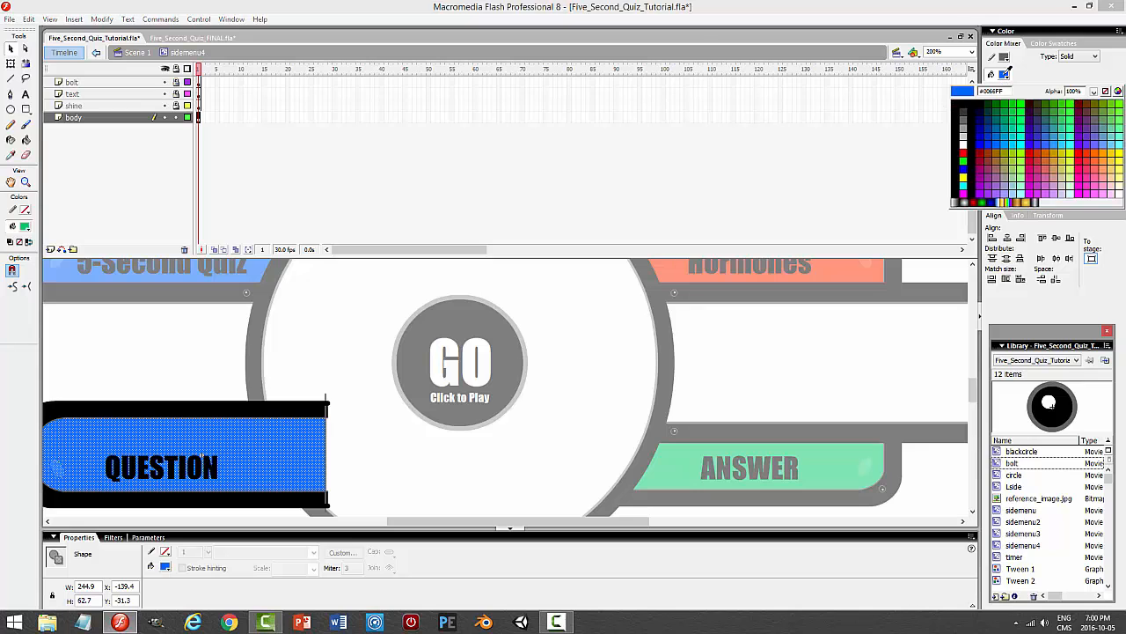
click(1084, 182)
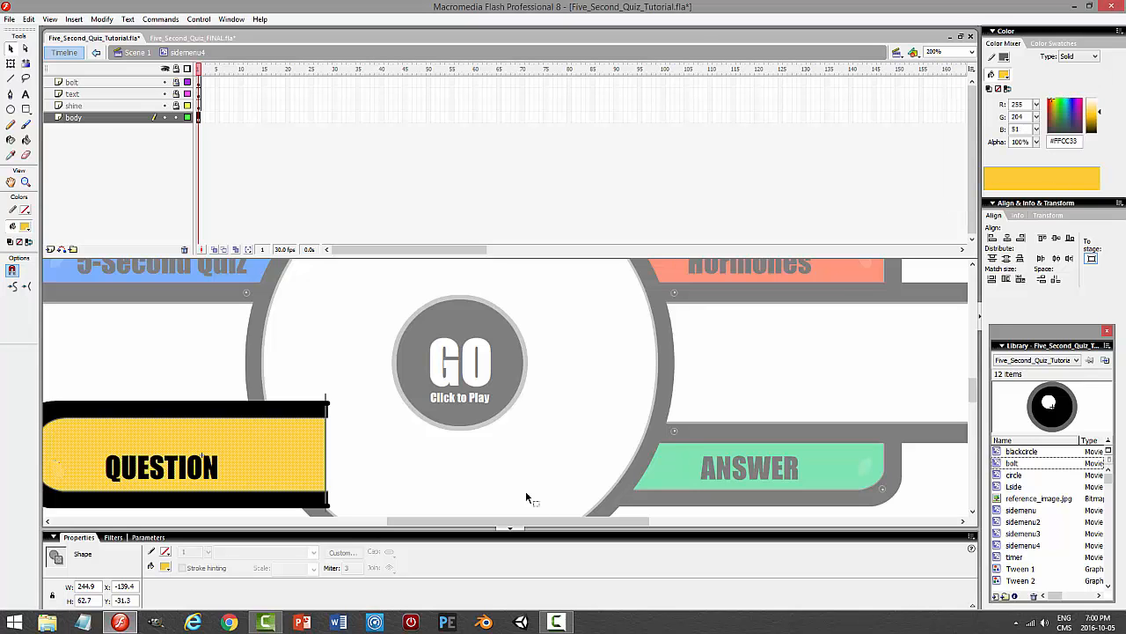
click(724, 366)
key(ctrl+Return)
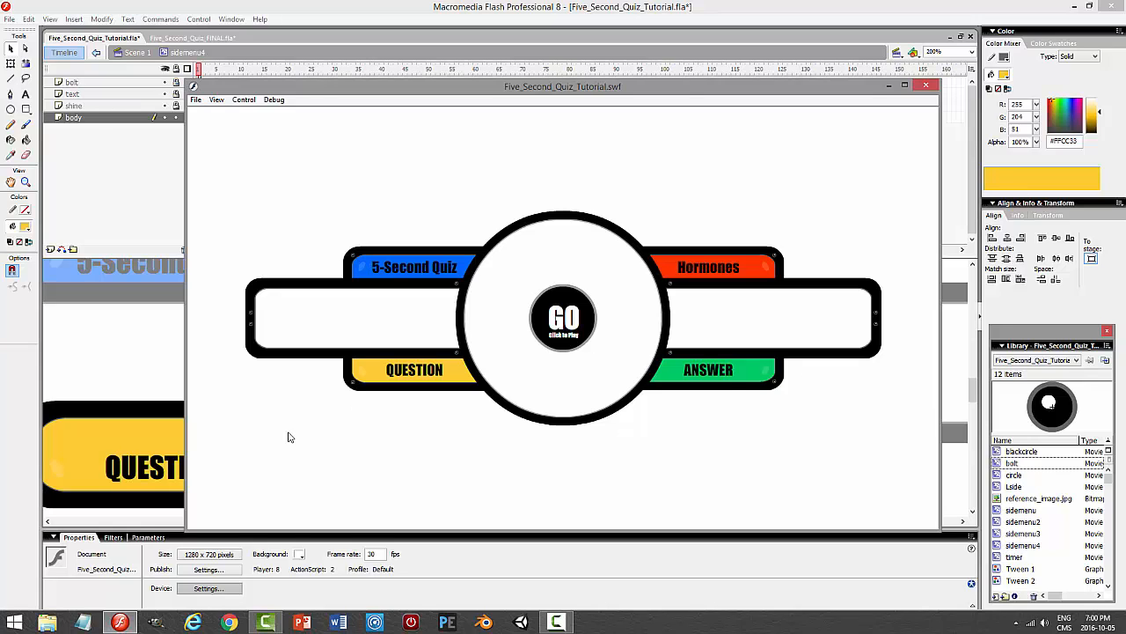
click(926, 86)
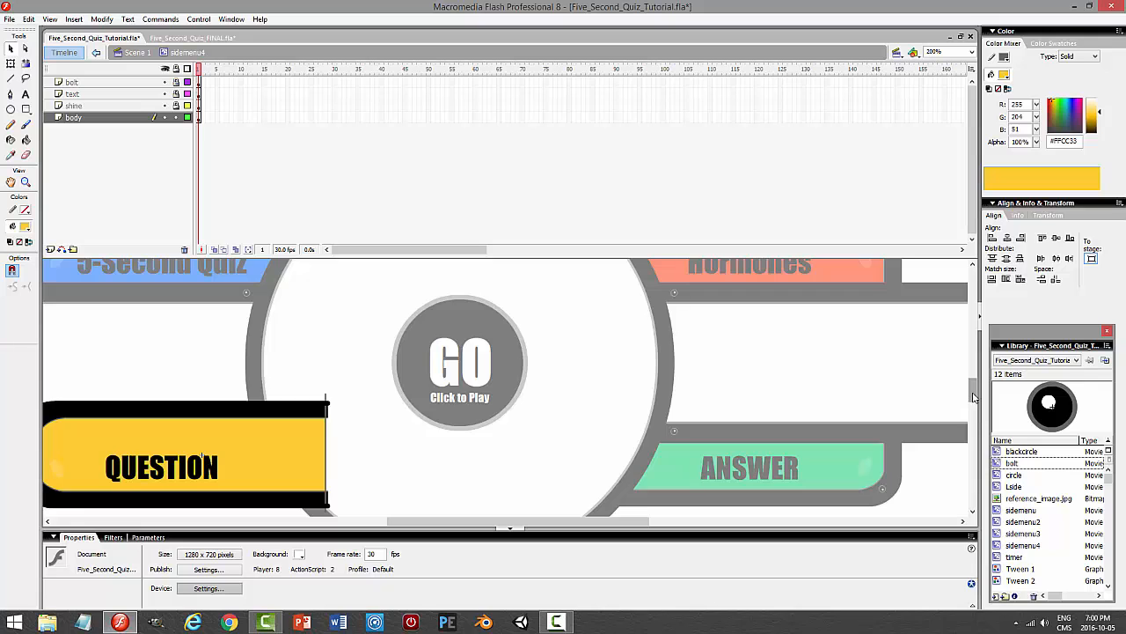
mouse_move(973, 392)
mouse_down()
mouse_move(971, 302)
mouse_move(971, 400)
mouse_up()
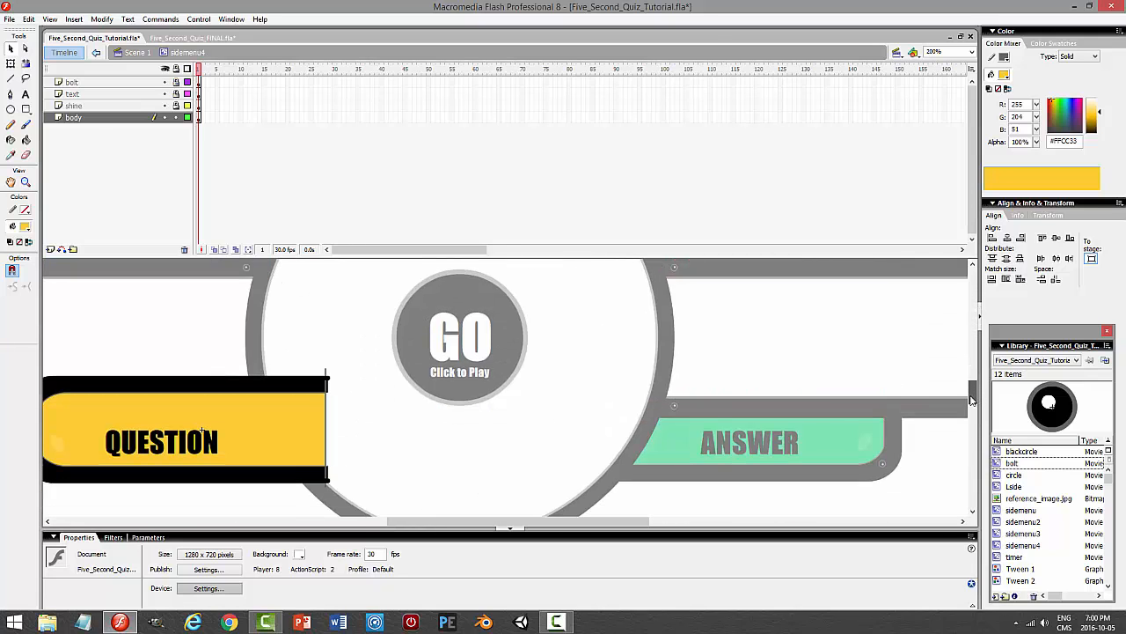
click(174, 118)
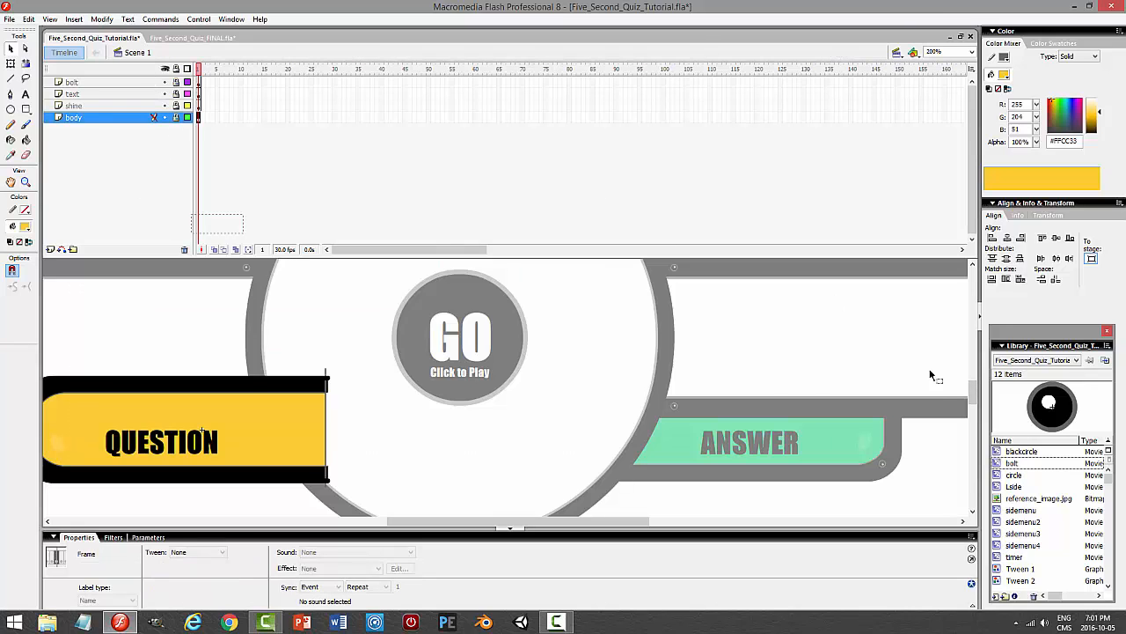
- Change the upper-right side menu's label to all-capitals "HORMONES" and return to Scene 1
drag(973, 397, 973, 383)
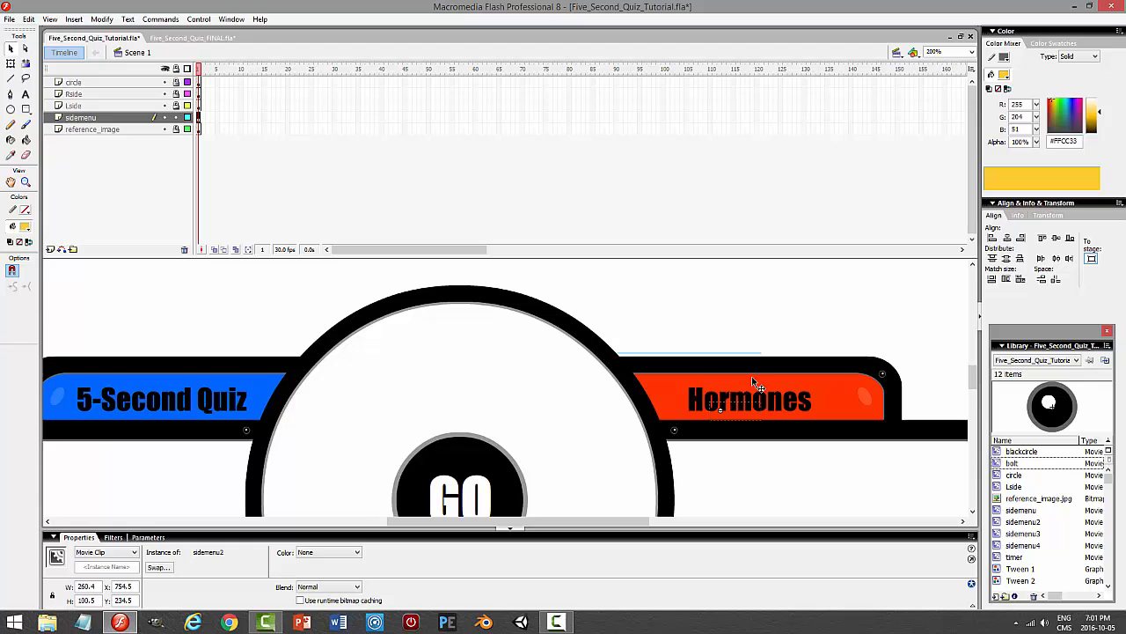
double_click(708, 401)
click(177, 94)
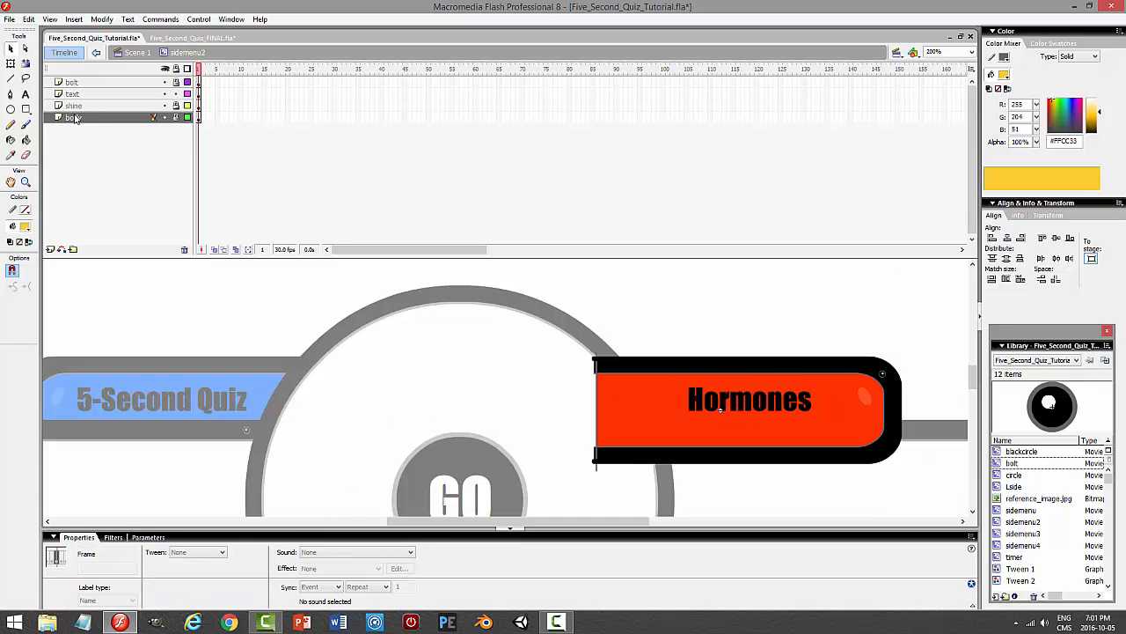
click(745, 399)
key(t)
drag(815, 406, 703, 407)
text(ORMONES)
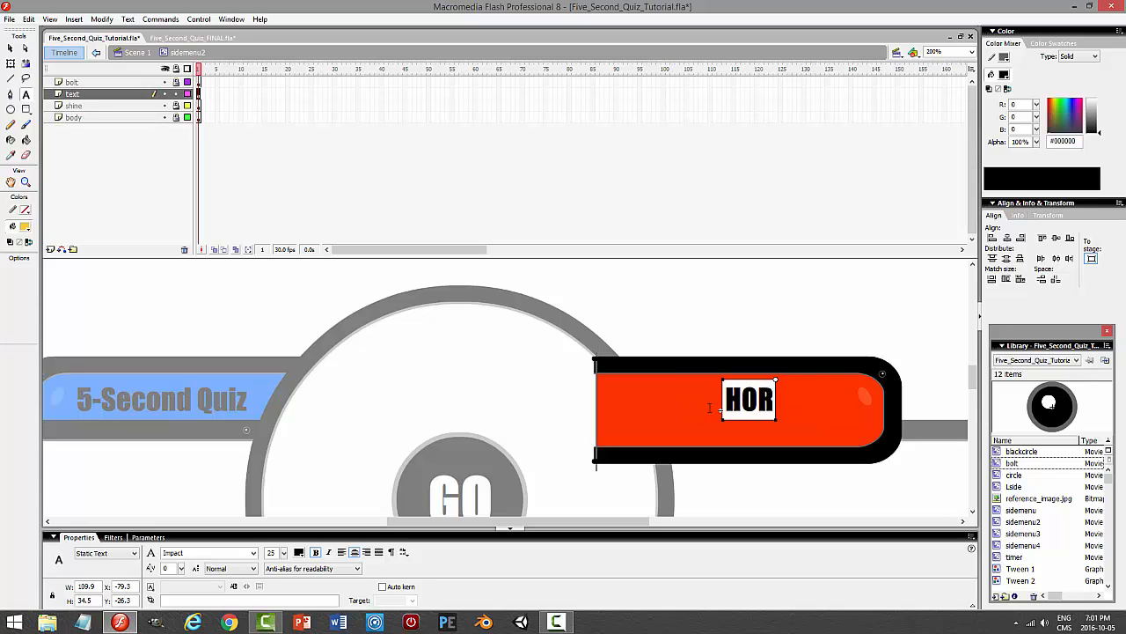
click(132, 53)
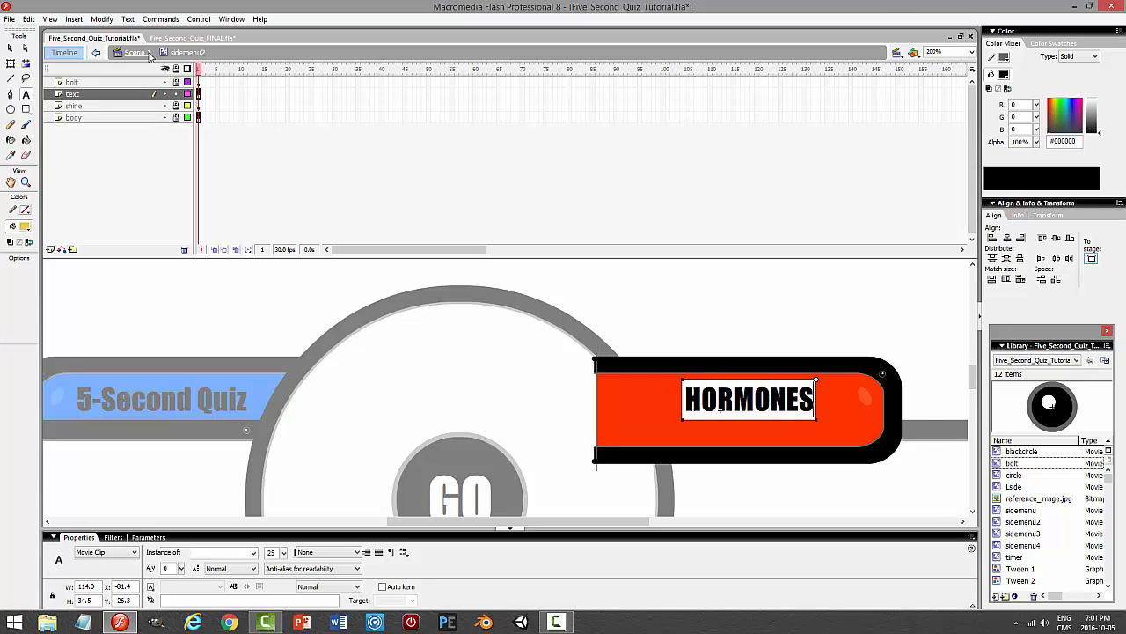
- Change the upper-left side menu's label to all-capitals "5-SECOND QUIZ" and test the movie
click(10, 48)
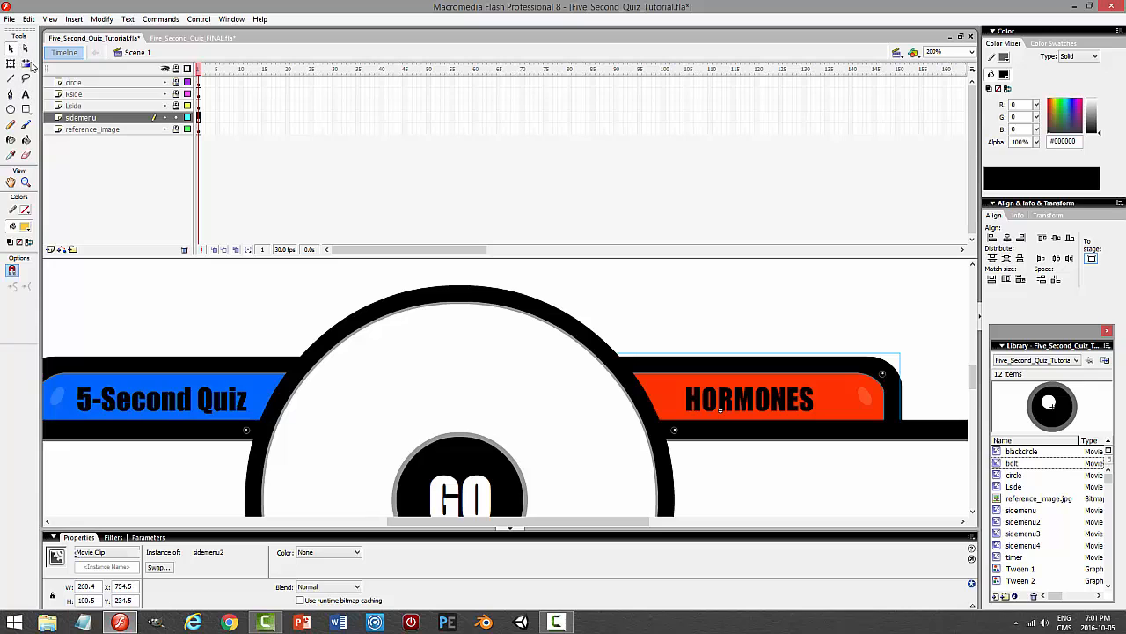
double_click(222, 376)
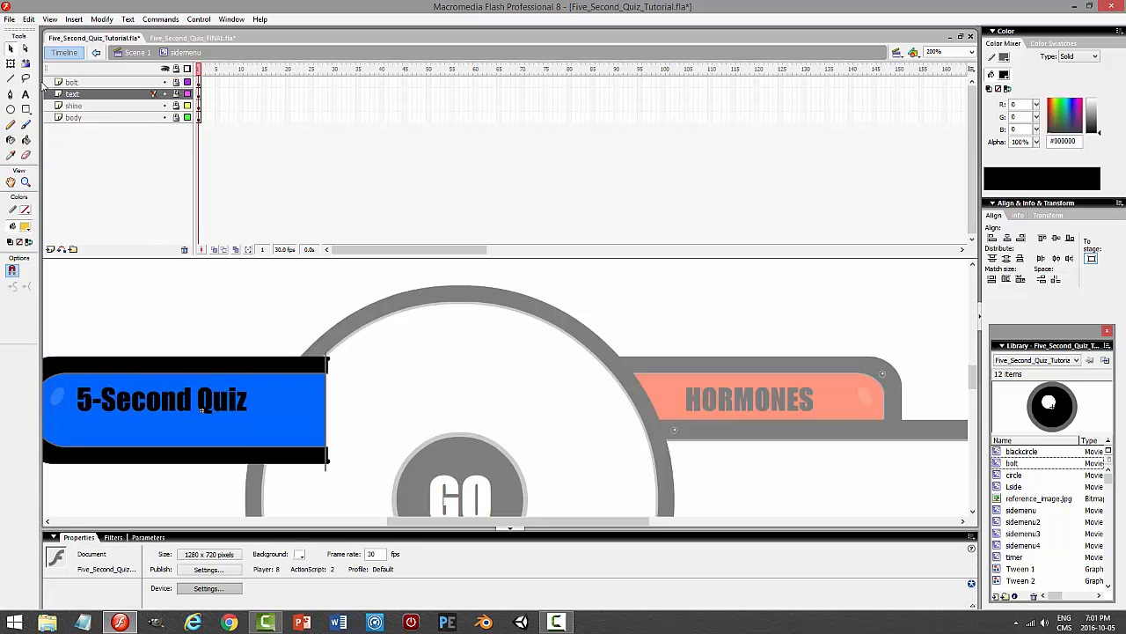
click(26, 93)
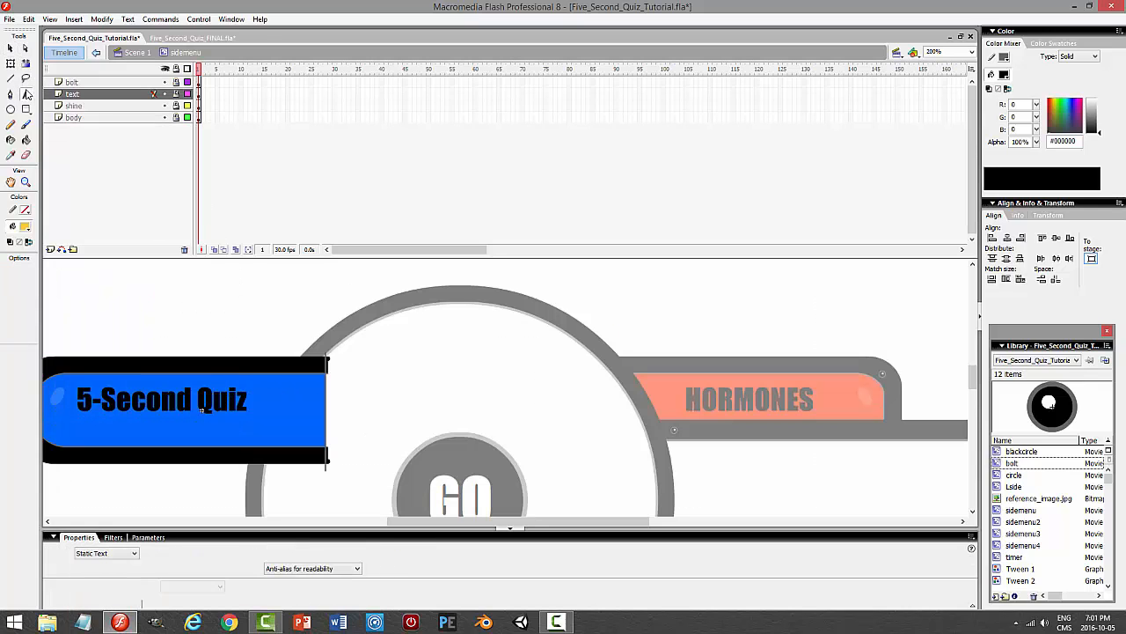
click(172, 93)
drag(247, 402, 115, 401)
text(ECOND QUIZ)
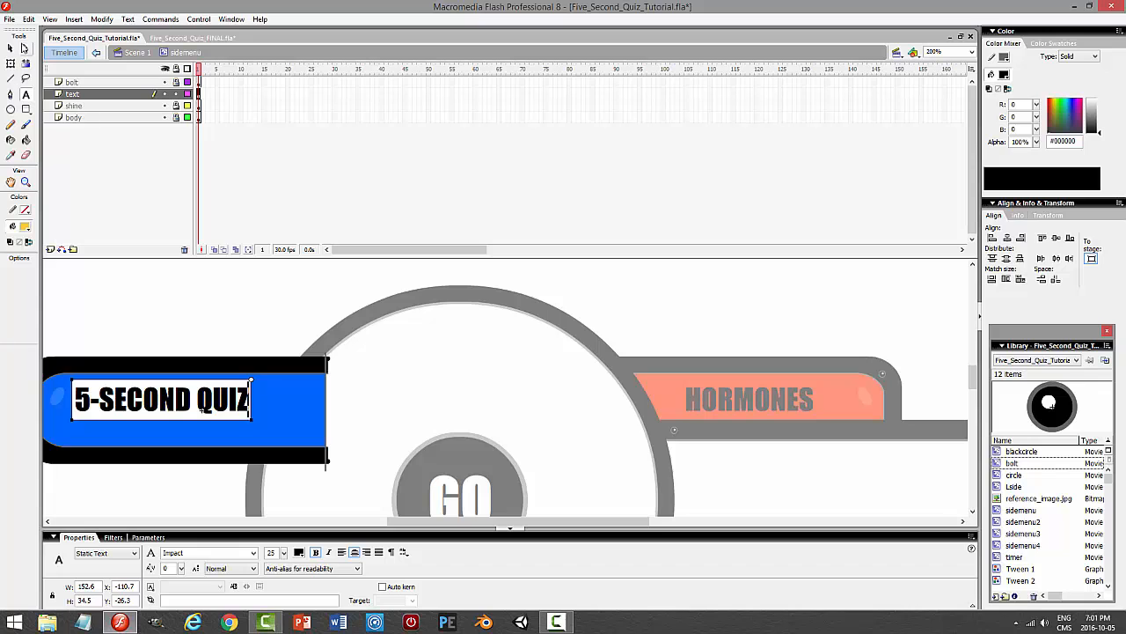
click(10, 48)
click(269, 303)
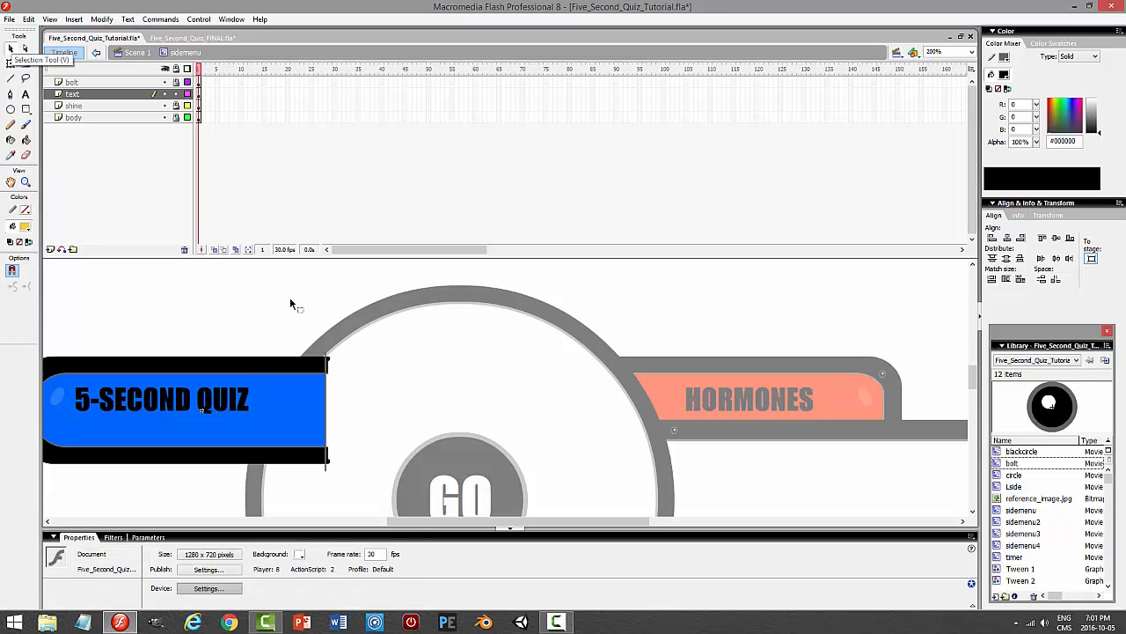
key(ctrl+Return)
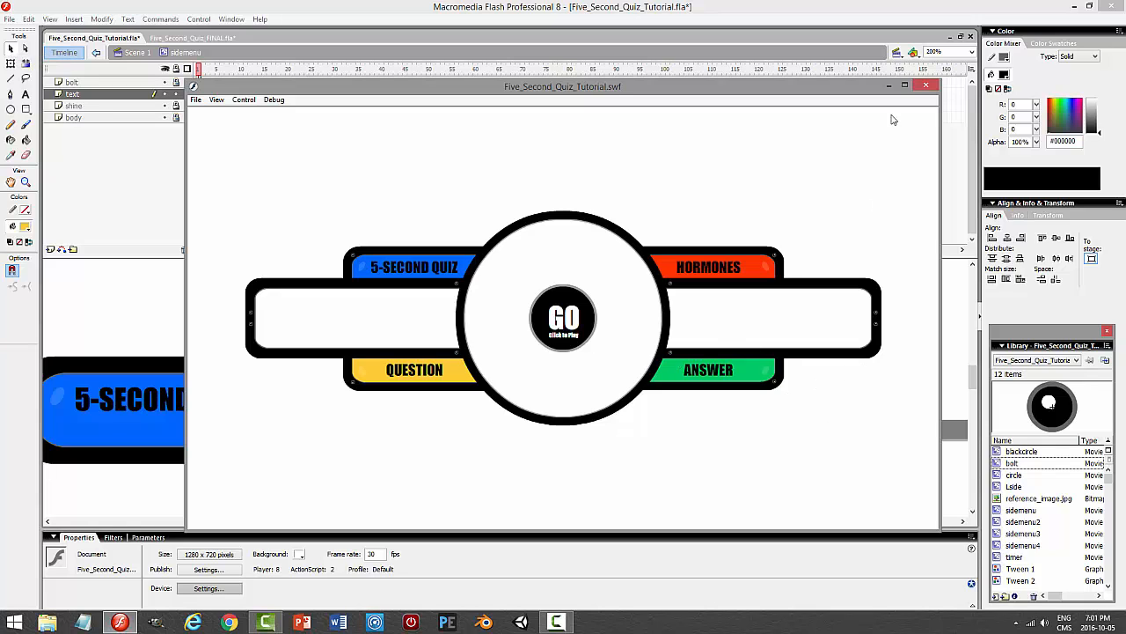
click(925, 86)
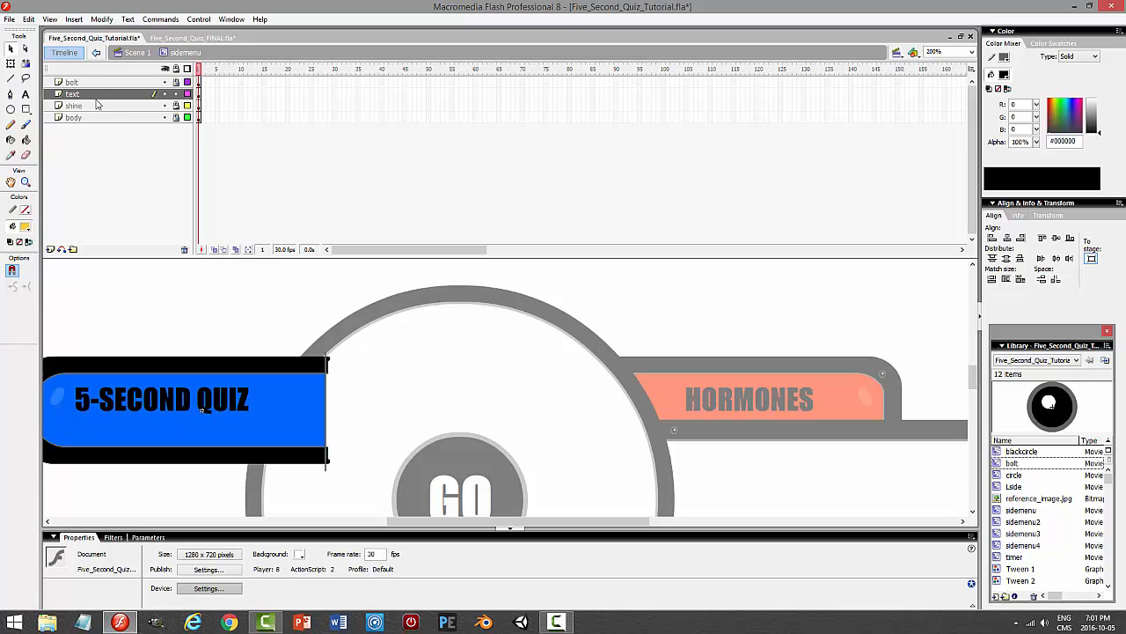
- Lock the menu's text layer and, back in Scene 1, the sidemenu layer, and save the document
click(181, 95)
click(136, 52)
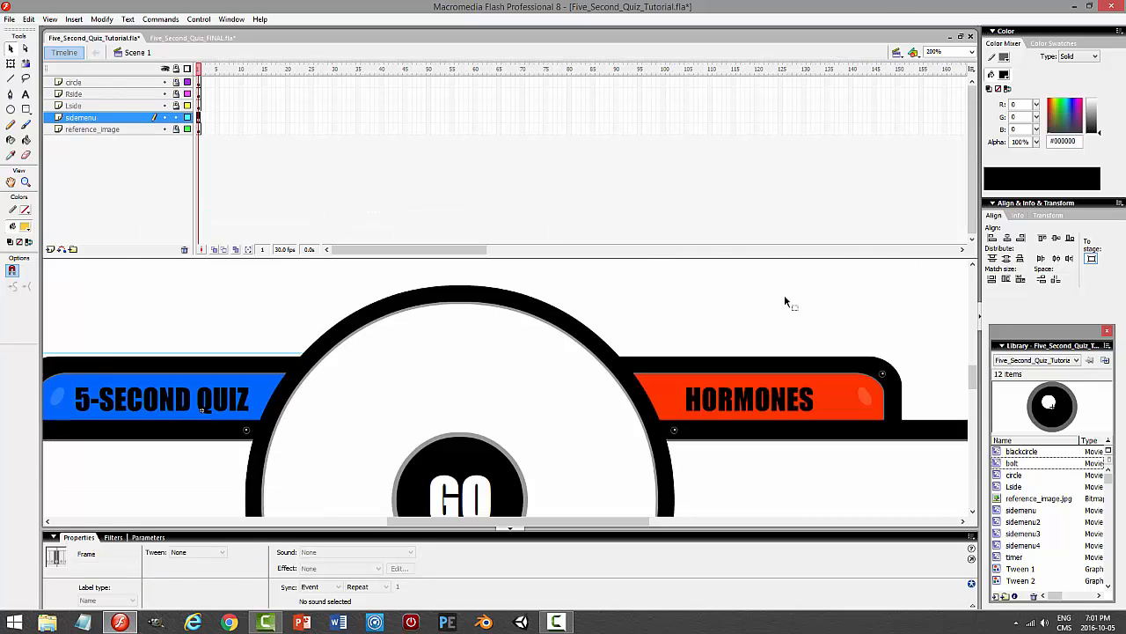
click(786, 301)
key(ctrl+s)
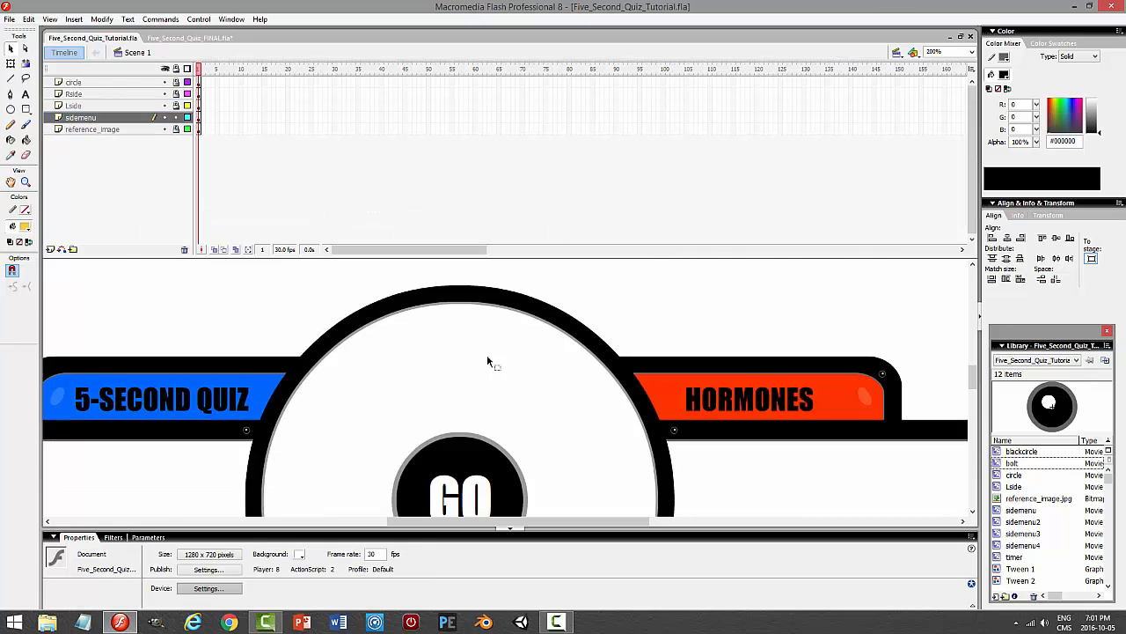
click(176, 117)
click(792, 305)
key(ctrl+s)
- Show the whole frame, set the document background to grey #999999, and save the file
drag(972, 382, 972, 417)
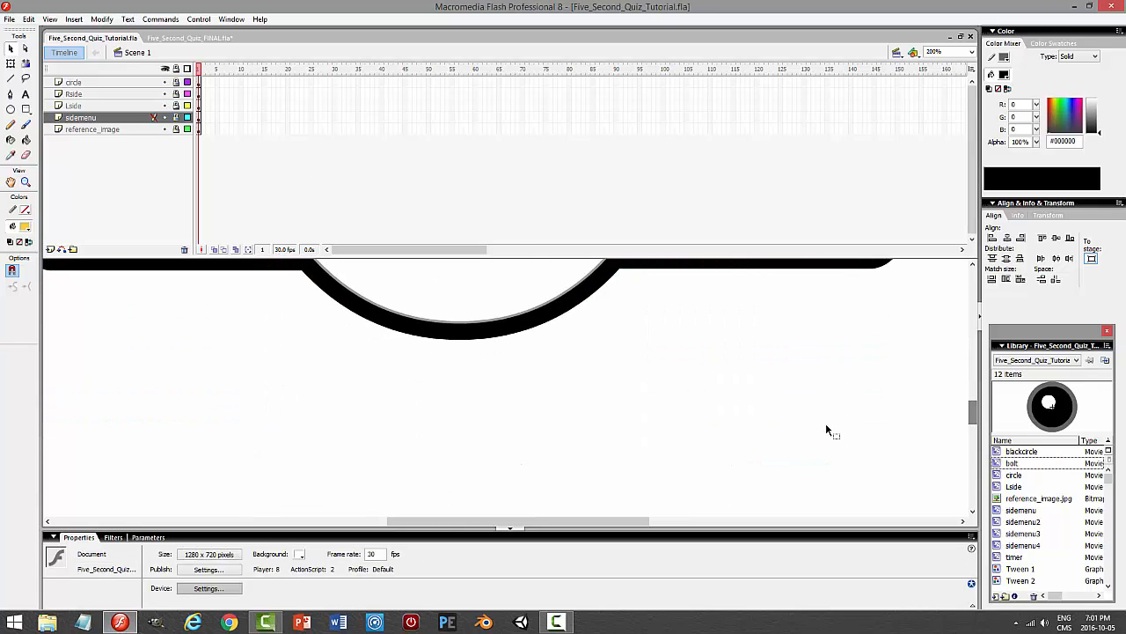
click(972, 52)
click(946, 105)
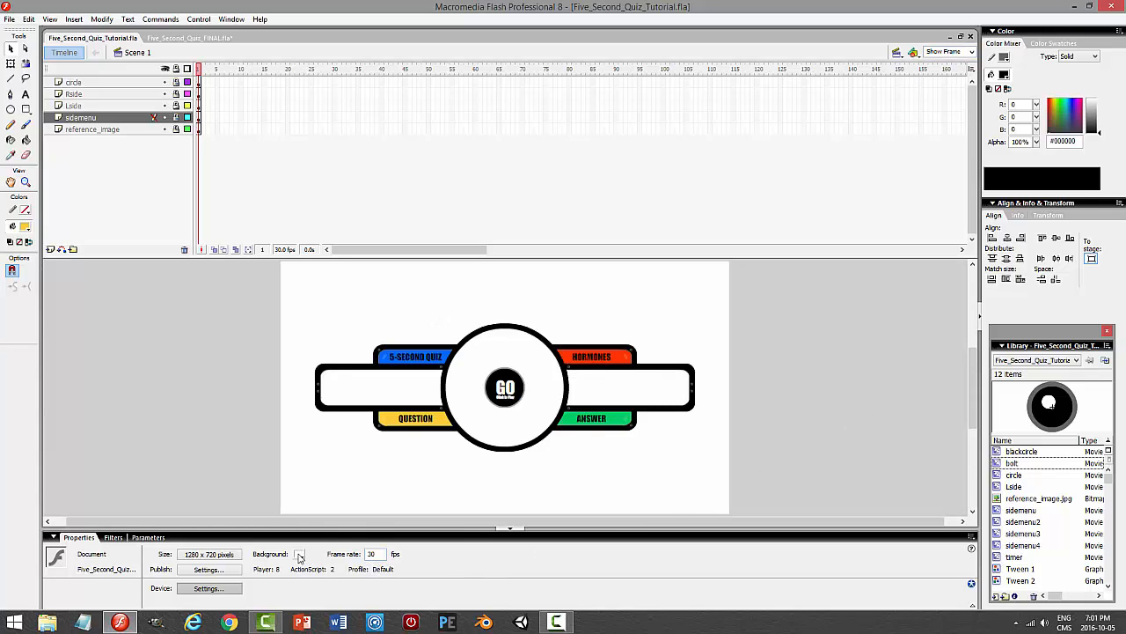
click(300, 554)
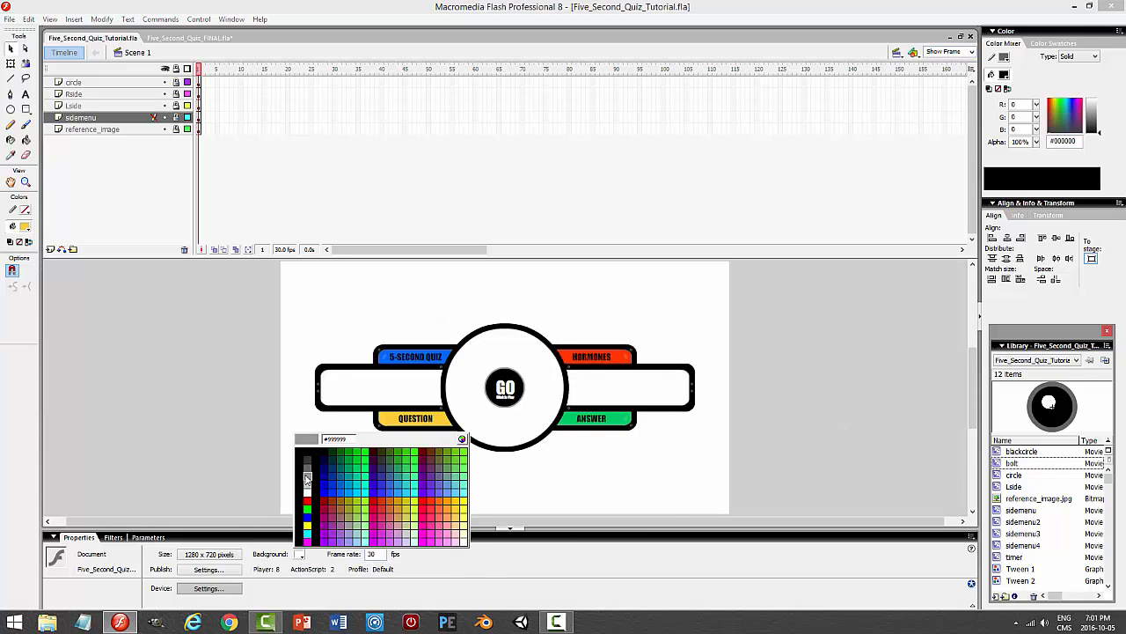
click(307, 476)
key(ctrl+s)
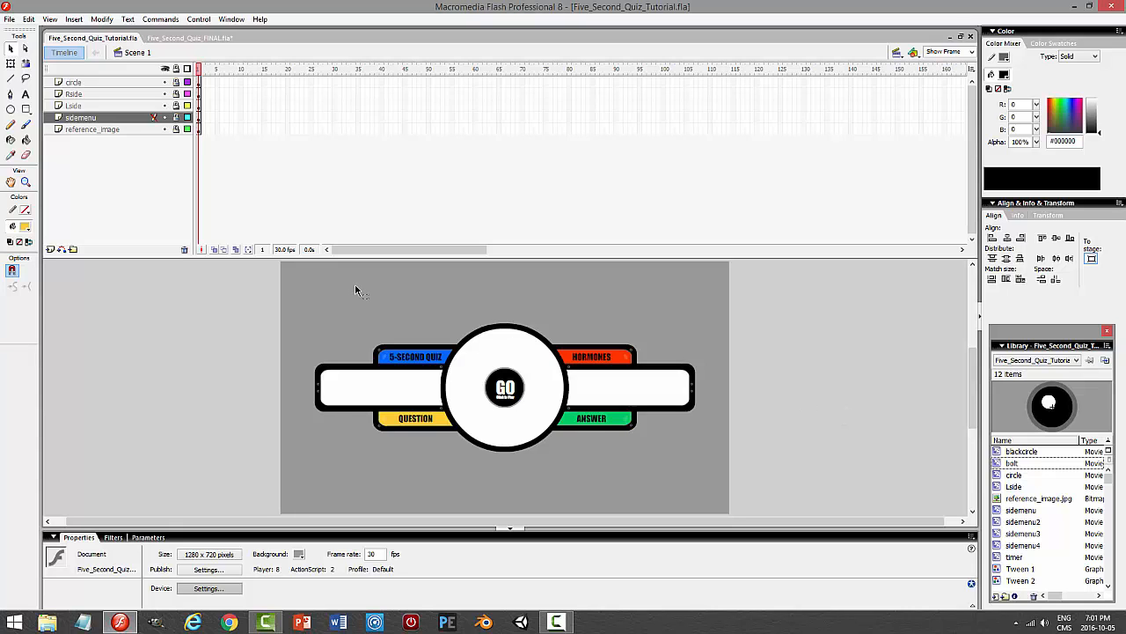
- Check the layers in Five_Second_Quiz_FINAL.fla and add a new layer directly above reference_image in the tutorial file
click(176, 38)
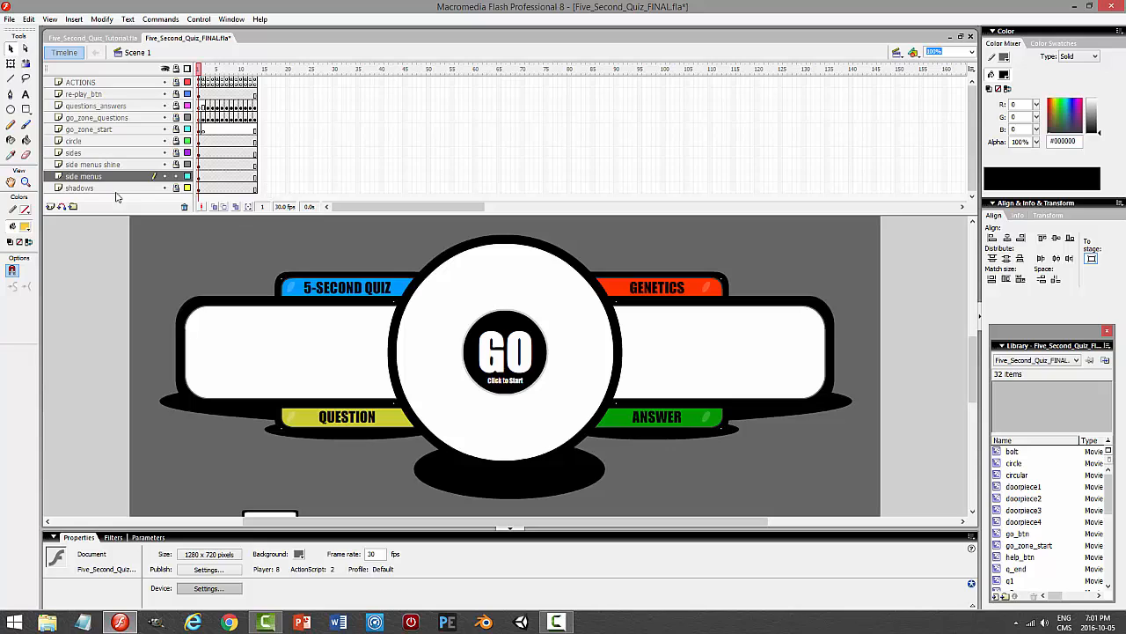
key(ctrl+Tab)
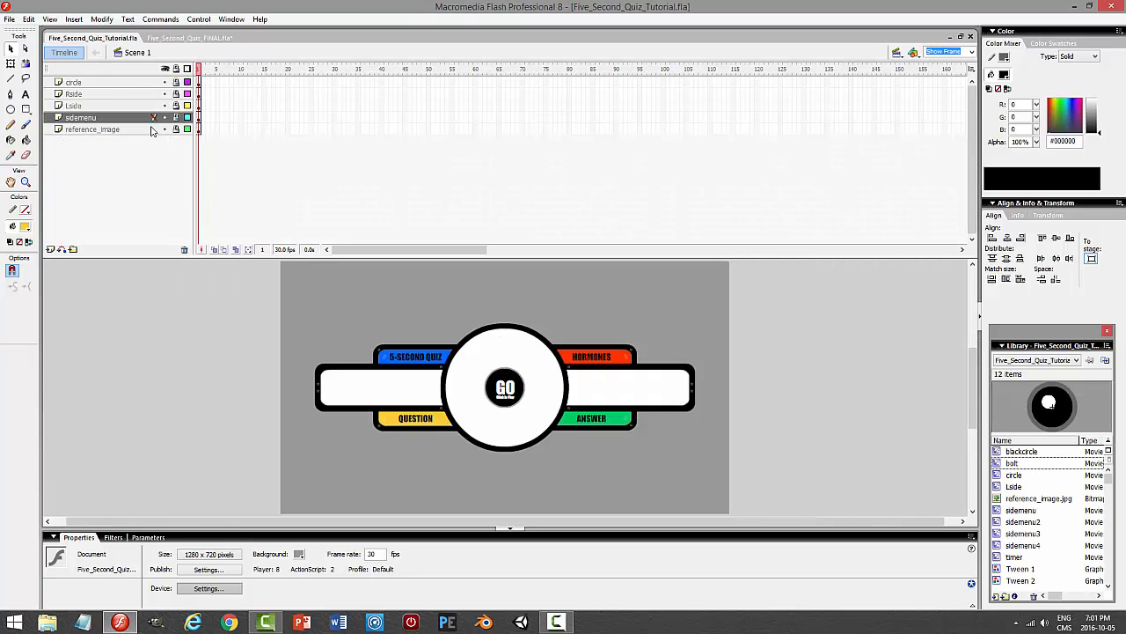
click(151, 131)
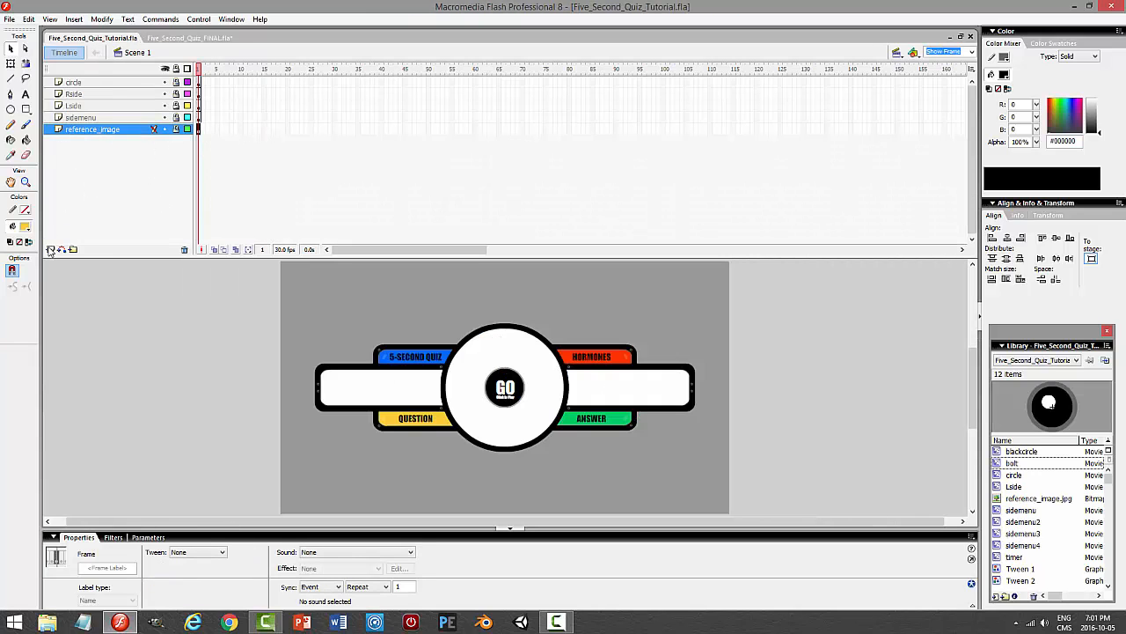
click(50, 251)
- On the new layer, draw flat black ovals beneath the central circle and beneath the QUESTION menu, the second about 306 by 39 pixels
click(11, 109)
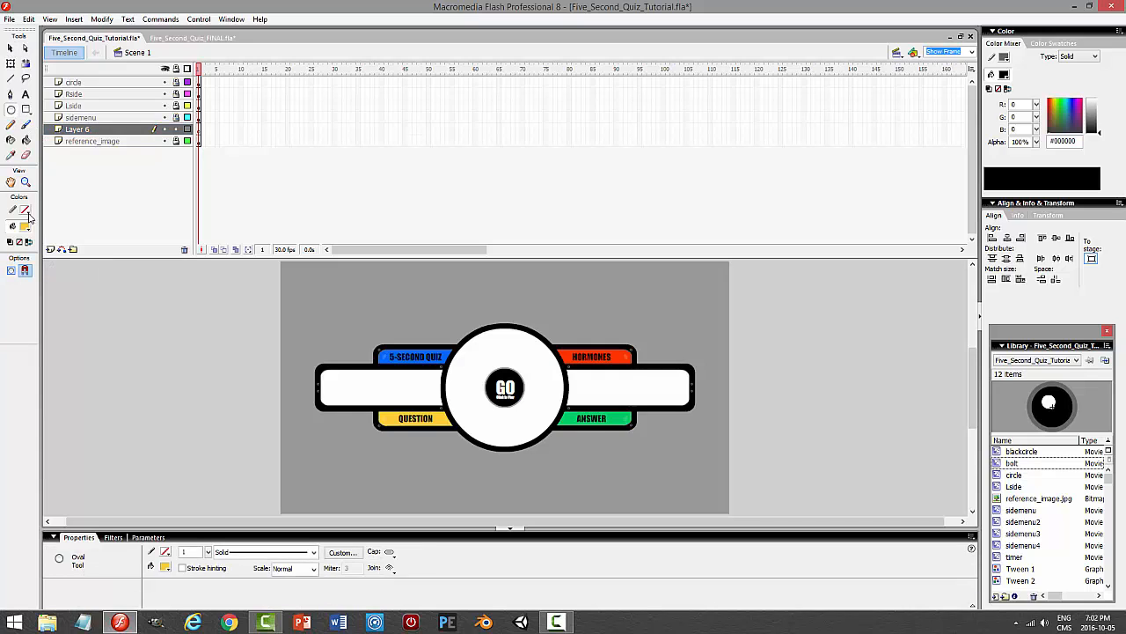
click(26, 227)
click(21, 254)
click(970, 53)
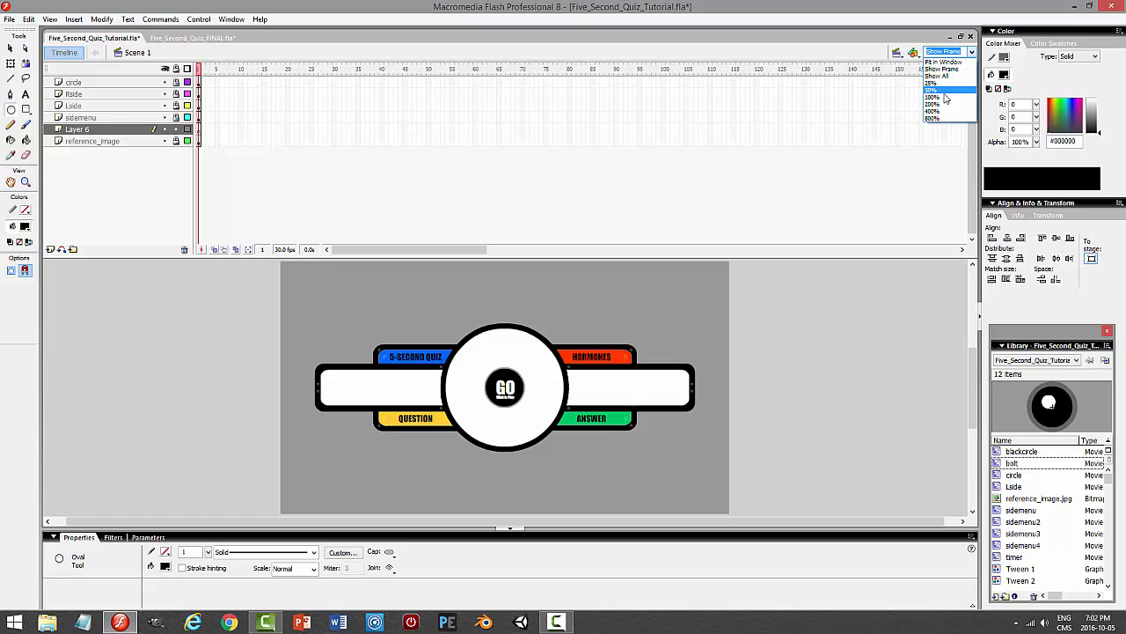
click(942, 82)
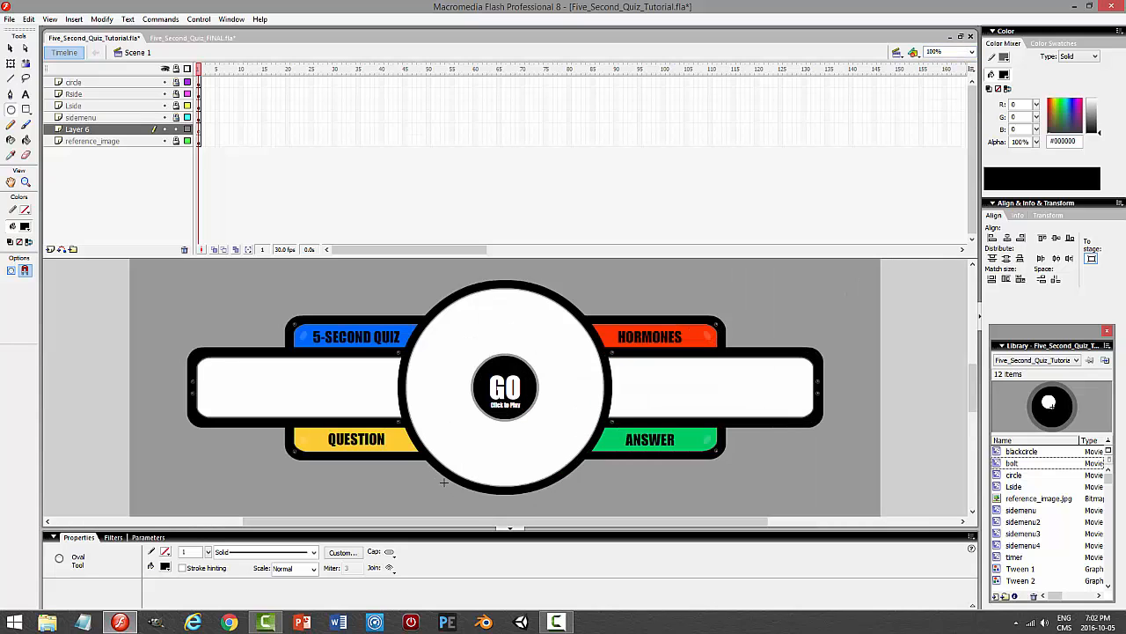
drag(434, 482, 579, 506)
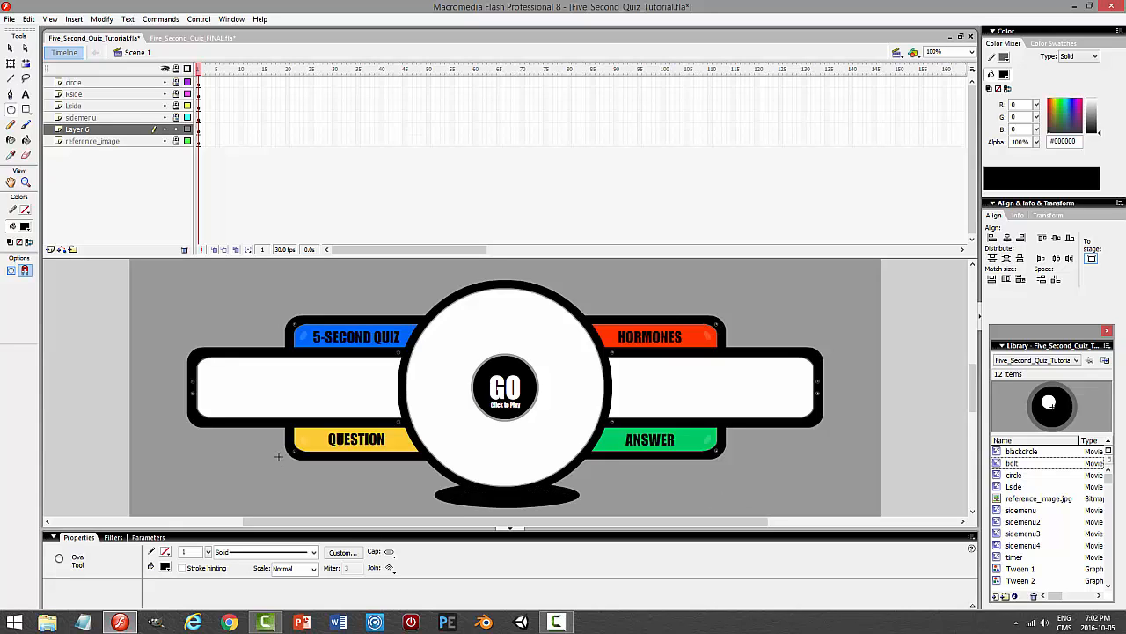
drag(272, 448, 452, 469)
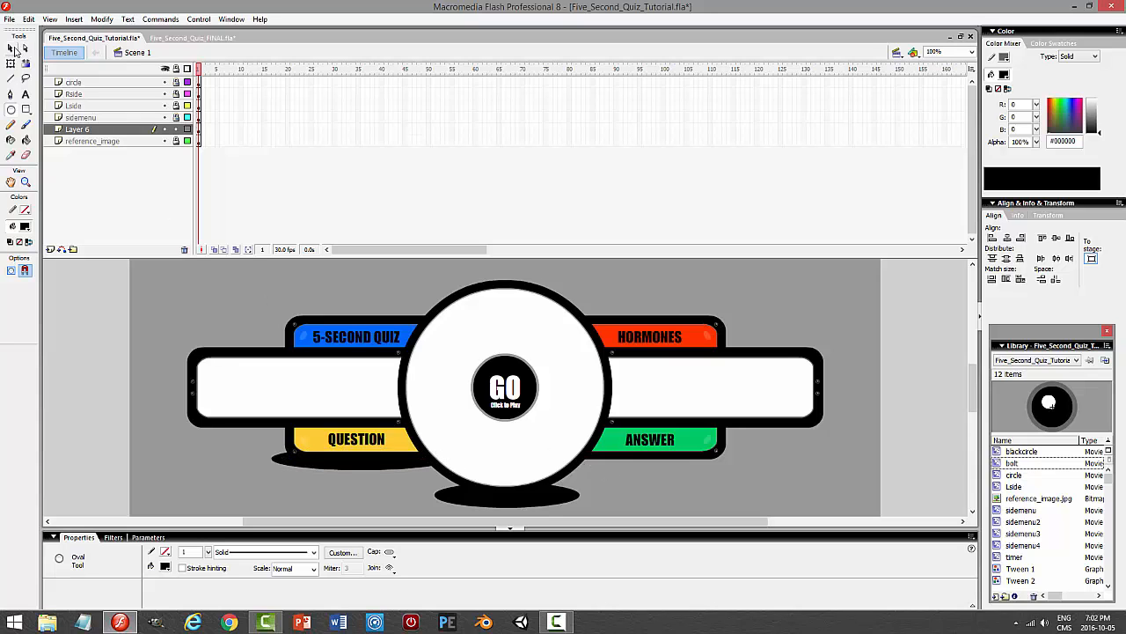
- Copy the oval beneath the QUESTION menu, paste it in place, and move the copy horizontally to X 731 beneath the ANSWER menu
key(v)
click(334, 469)
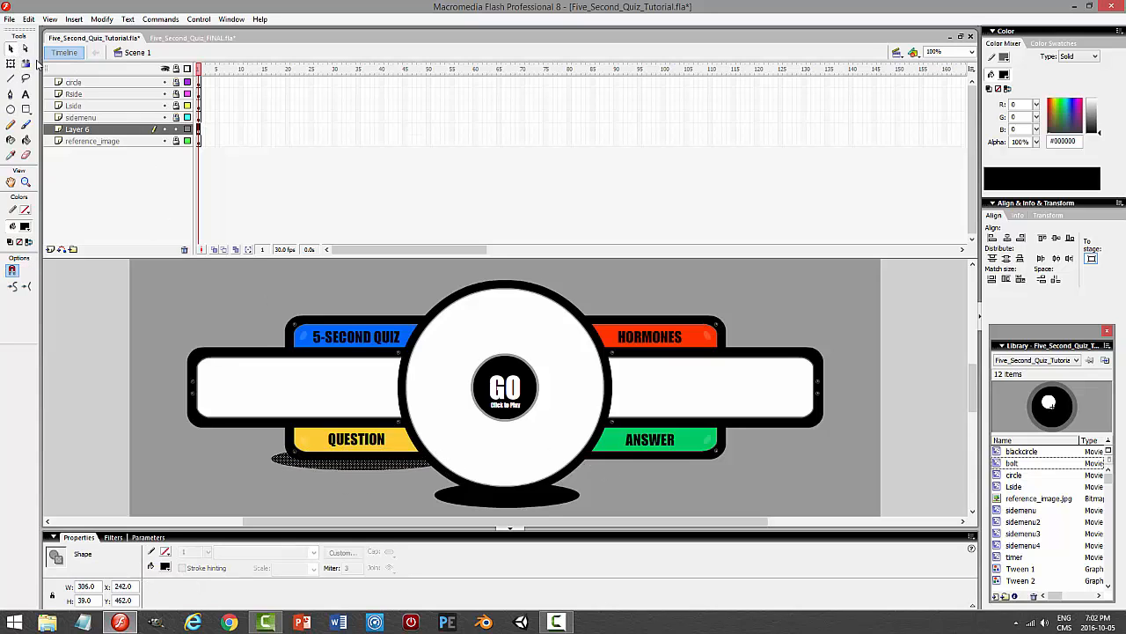
click(29, 18)
click(35, 76)
click(28, 18)
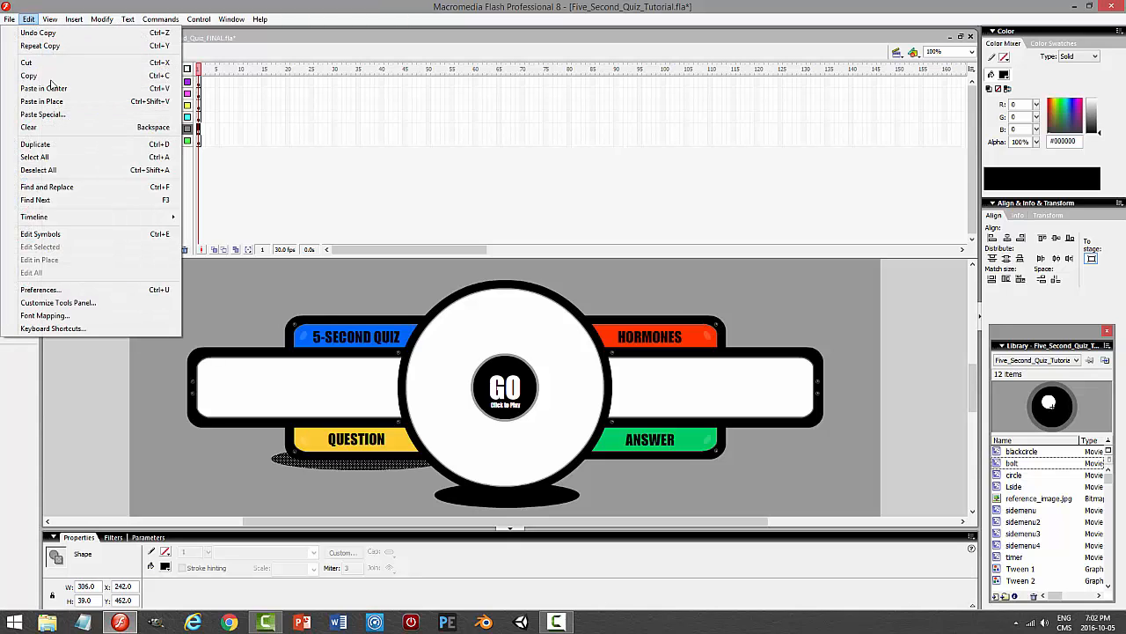
click(51, 99)
key(Right)
key(Right)
key(Right)
key(Right)
key(Right)
key(Right)
key(Right)
key(Right)
key(Right)
key(Right)
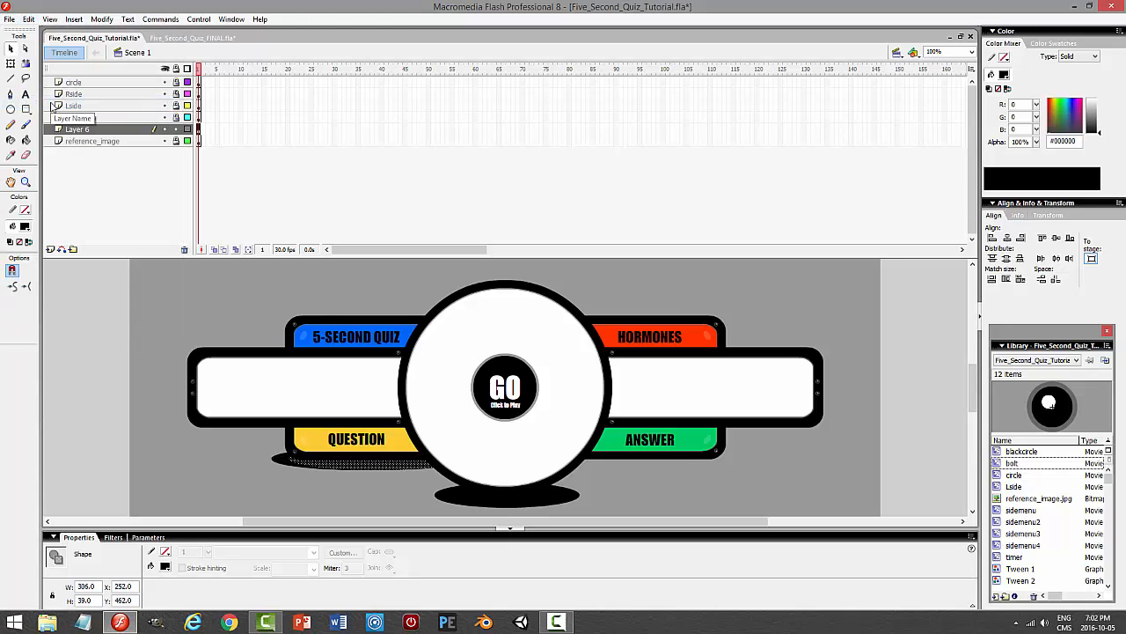
key(shift+Right)
key(shift+Right)
key(shift+Right)
key(shift+Right)
key(shift+Right)
key(shift+Right)
key(shift+Right)
key(shift+Right)
key(shift+Right)
key(shift+Right)
key(shift+Right)
key(shift+Right)
key(shift+Right)
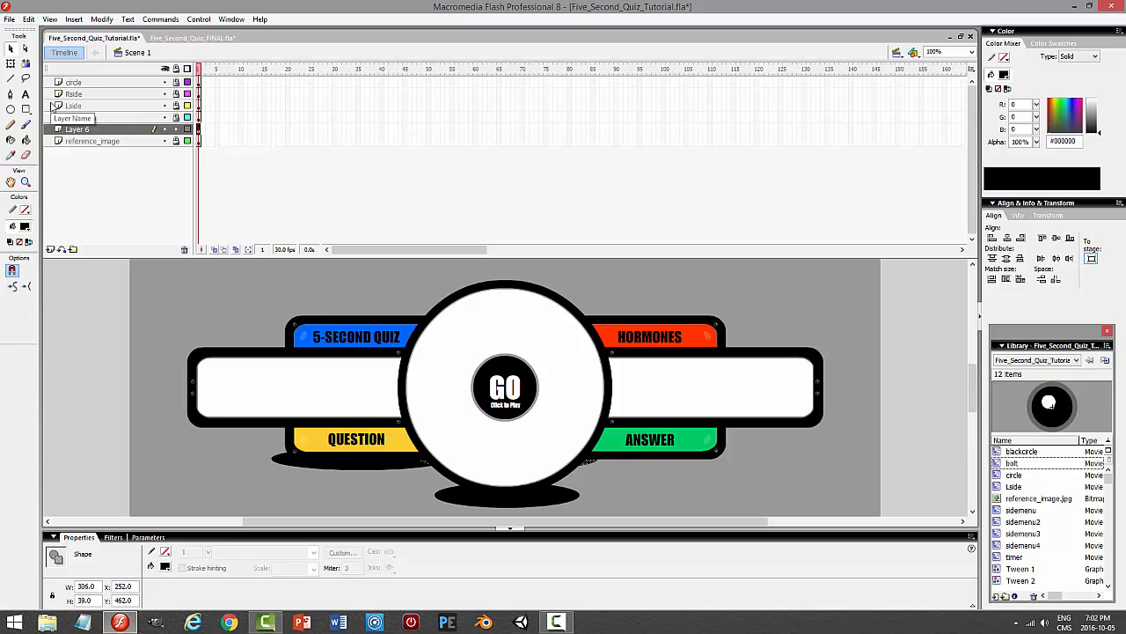
key(shift+Right)
key(shift+Right)
key(shift+Right)
key(shift+Right)
key(shift+Right)
key(shift+Right)
key(shift+Right)
key(shift+Right)
key(shift+Right)
key(shift+Right)
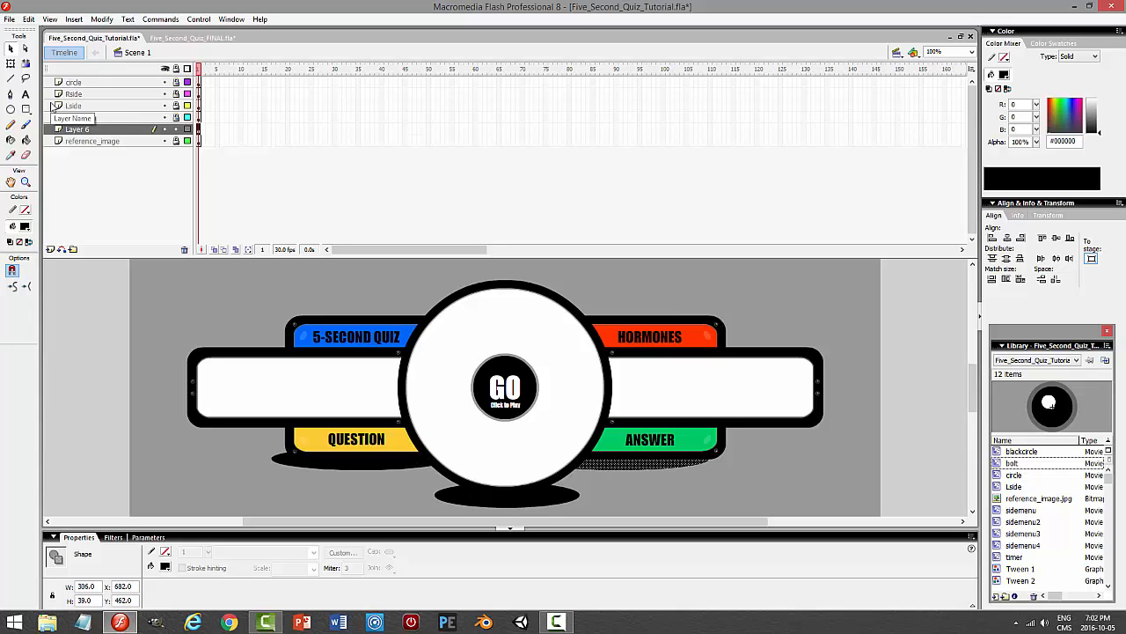
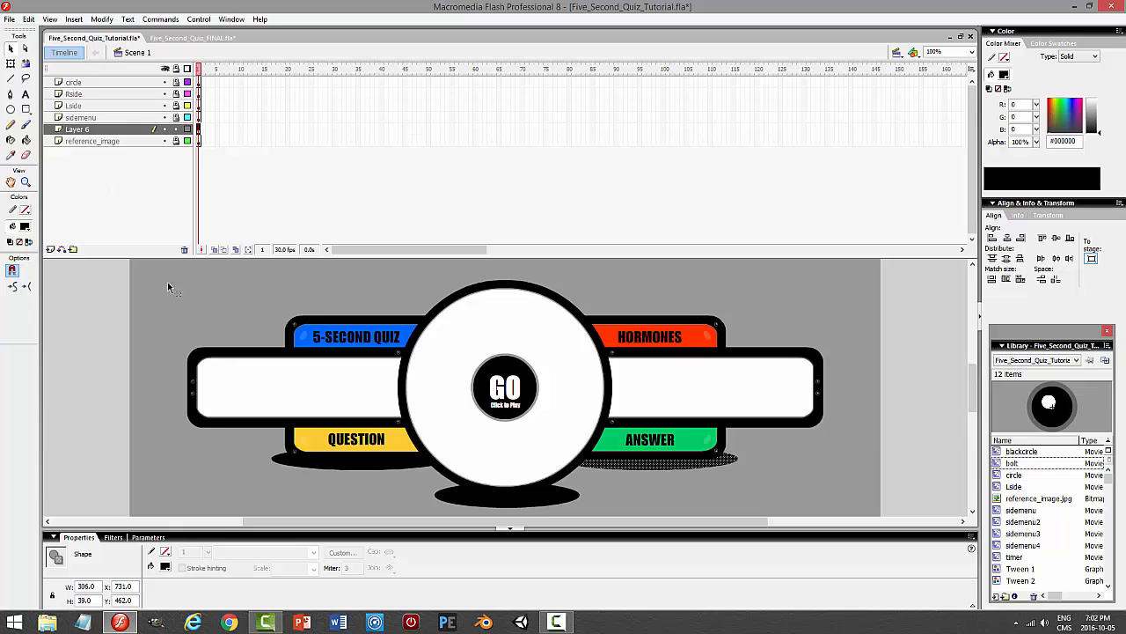
click(175, 328)
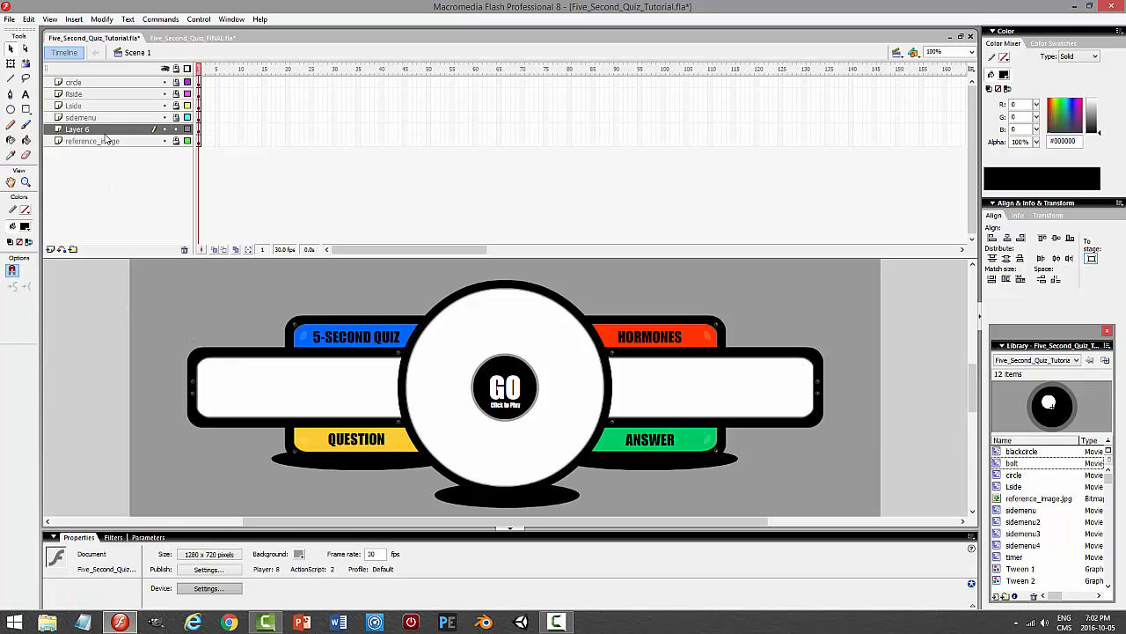
- Draw a black oval about 49 pixels high beneath the left white panel, redrawing it once for a better position
click(13, 110)
drag(167, 411, 396, 433)
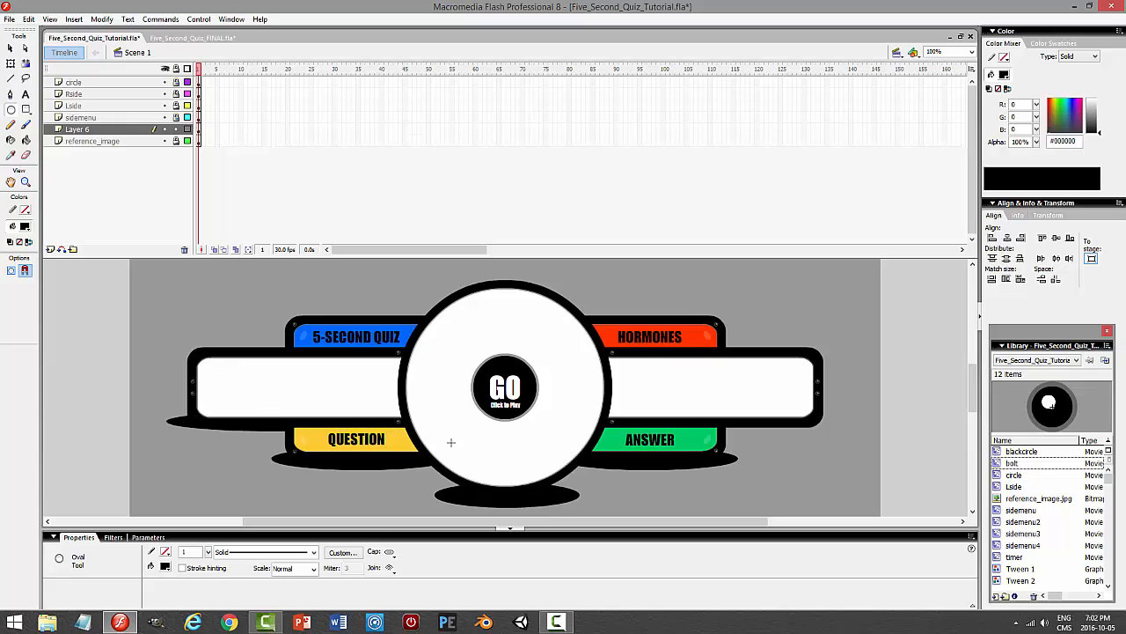
key(ctrl+z)
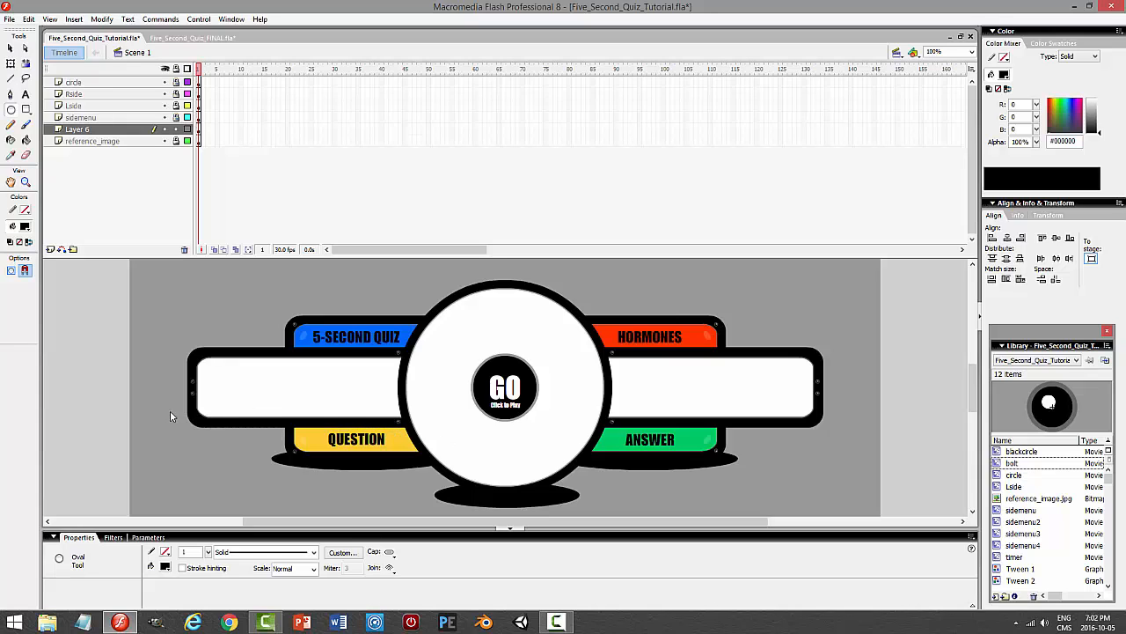
drag(175, 409, 406, 438)
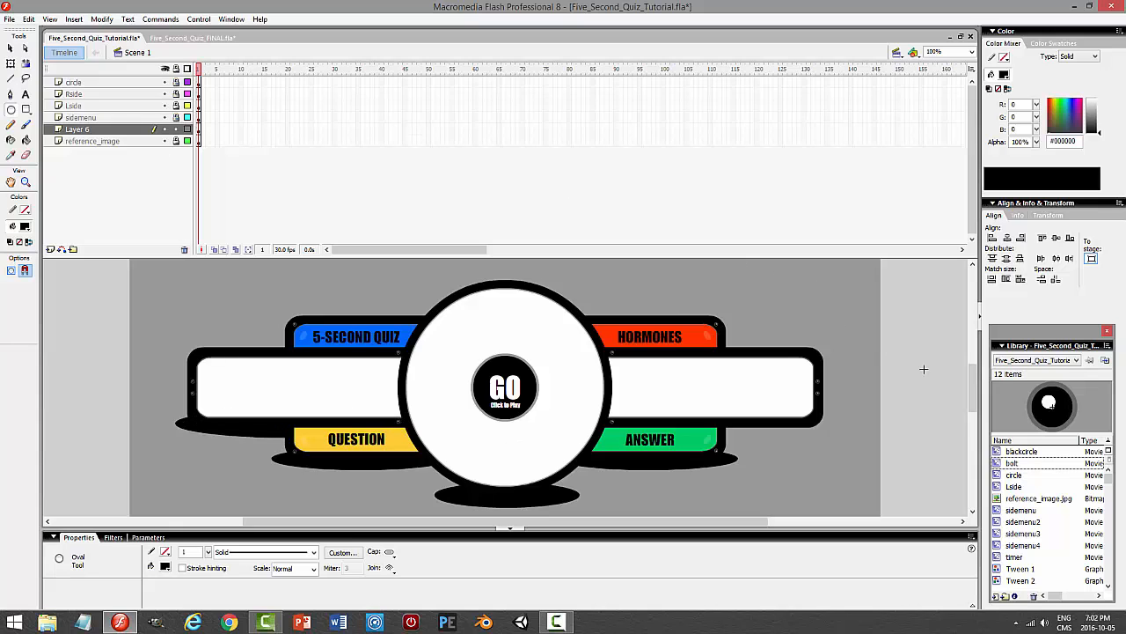
- Resize the left panel's oval to about 285 by 62 pixels and place a copy beneath the right panel at X 920
mouse_move(972, 380)
mouse_down()
mouse_move(975, 310)
mouse_move(974, 391)
mouse_up()
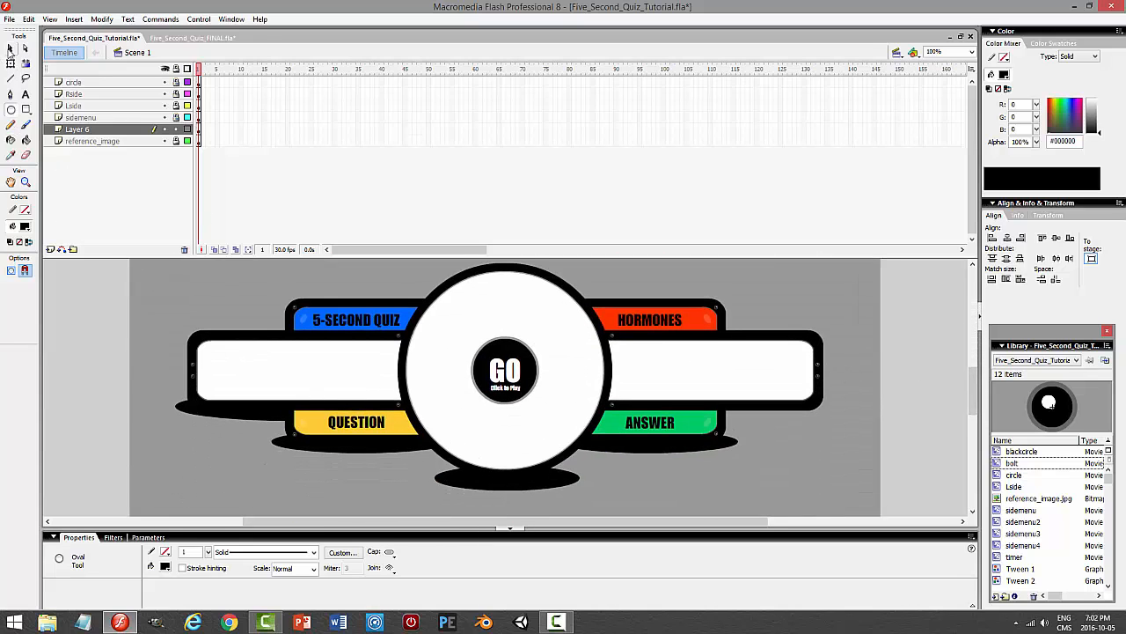
click(9, 49)
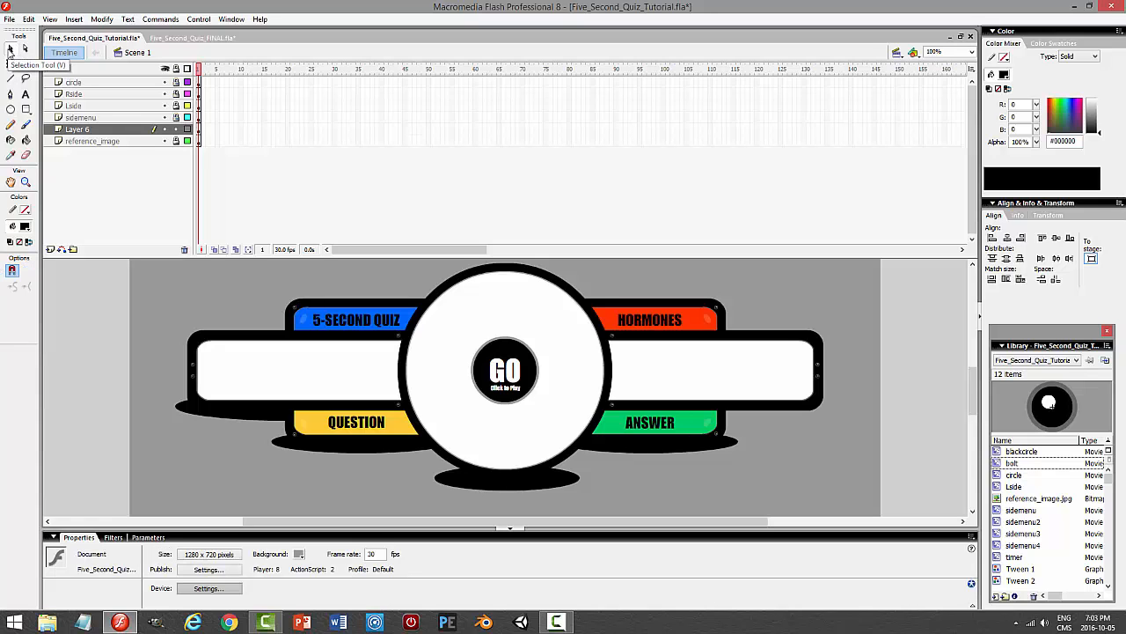
click(282, 416)
drag(405, 408, 298, 406)
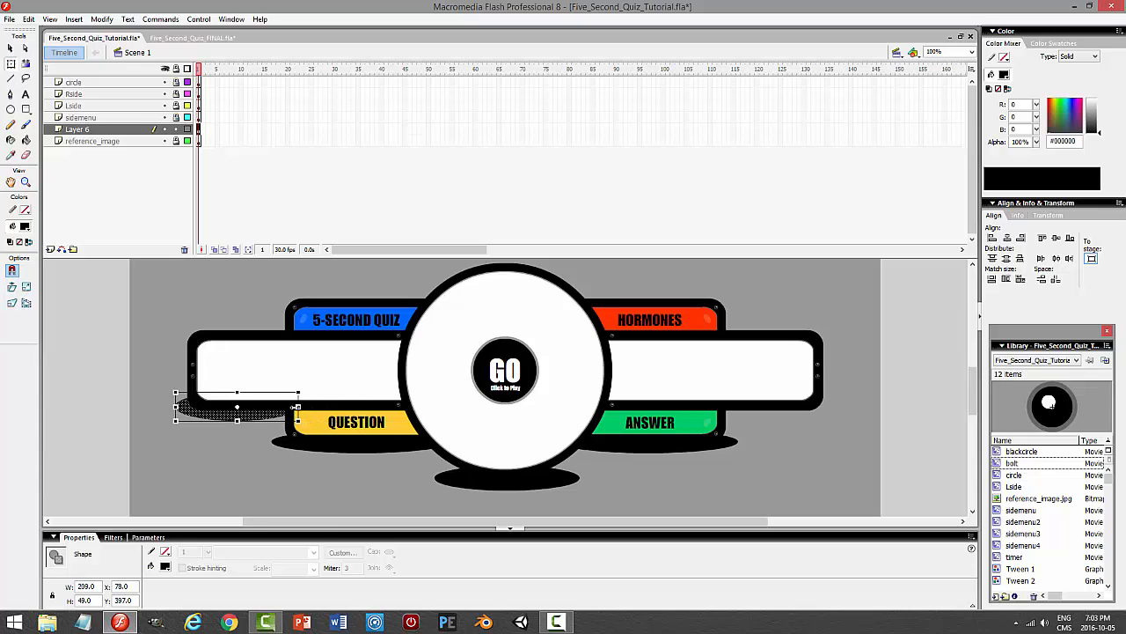
drag(298, 407, 267, 407)
click(224, 474)
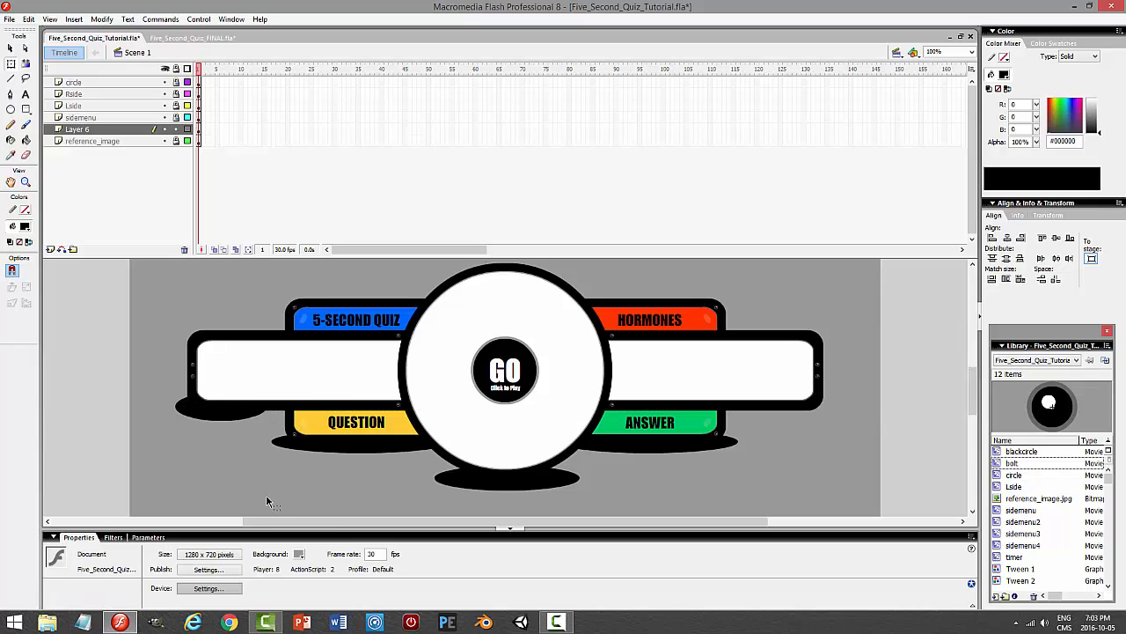
click(218, 416)
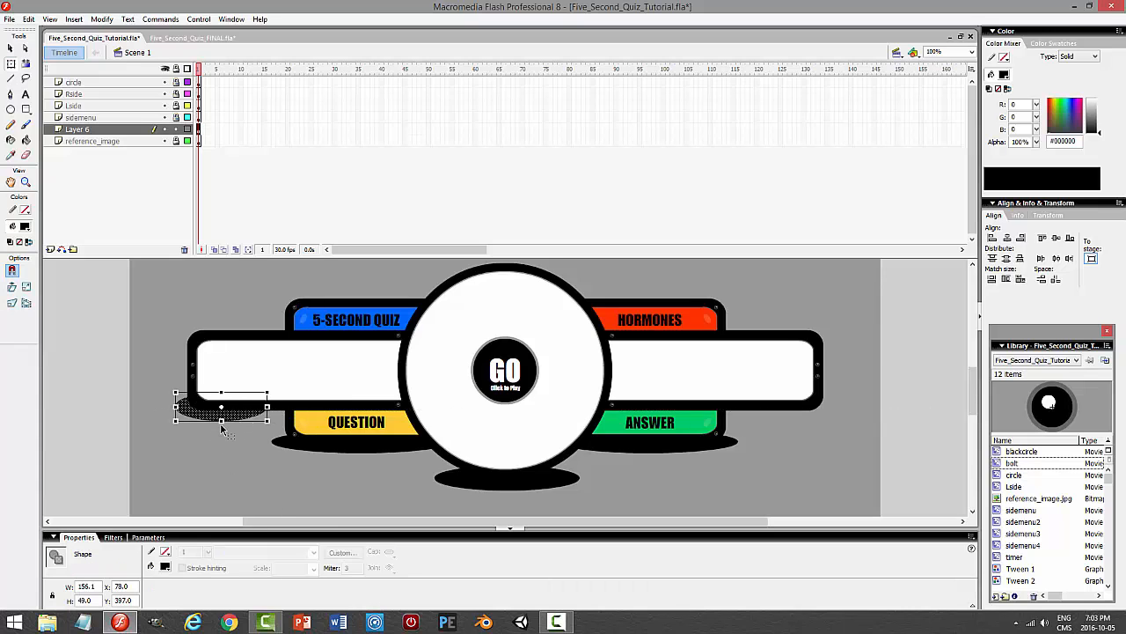
drag(221, 421, 342, 414)
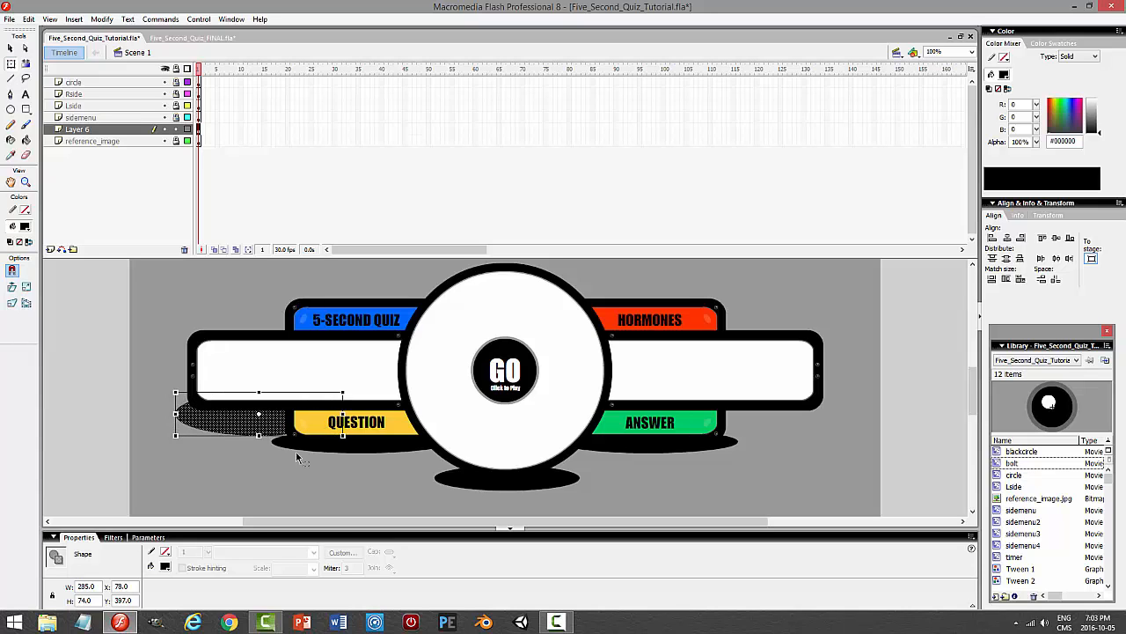
drag(258, 434, 763, 409)
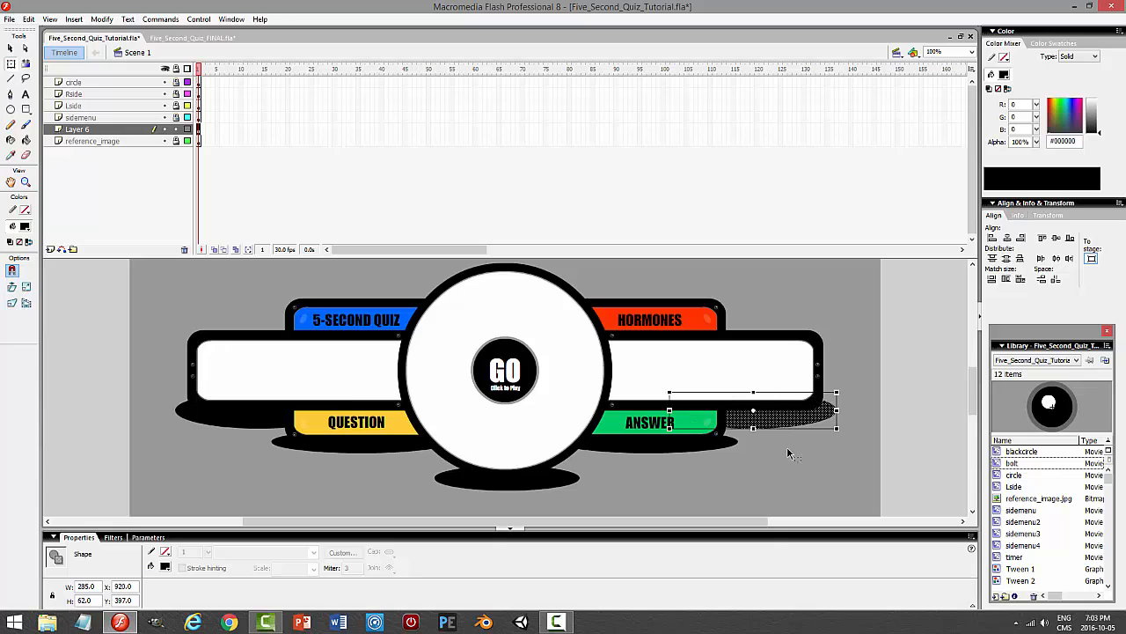
click(836, 469)
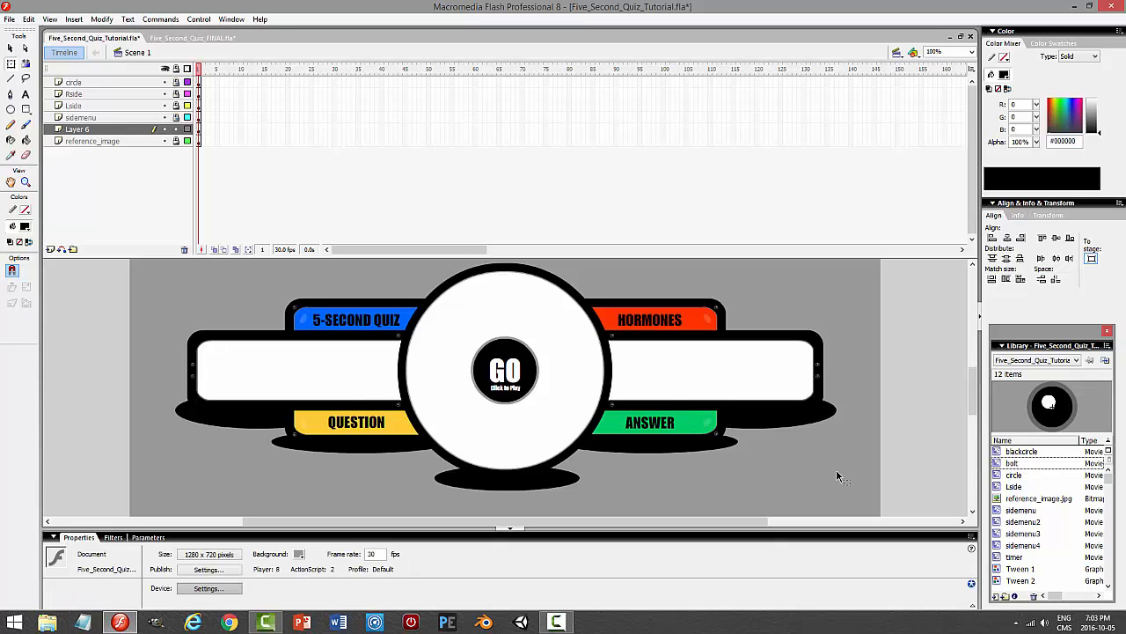
- Rename the layer holding the ovals as shadows and lock it
double_click(109, 130)
text(SHA)
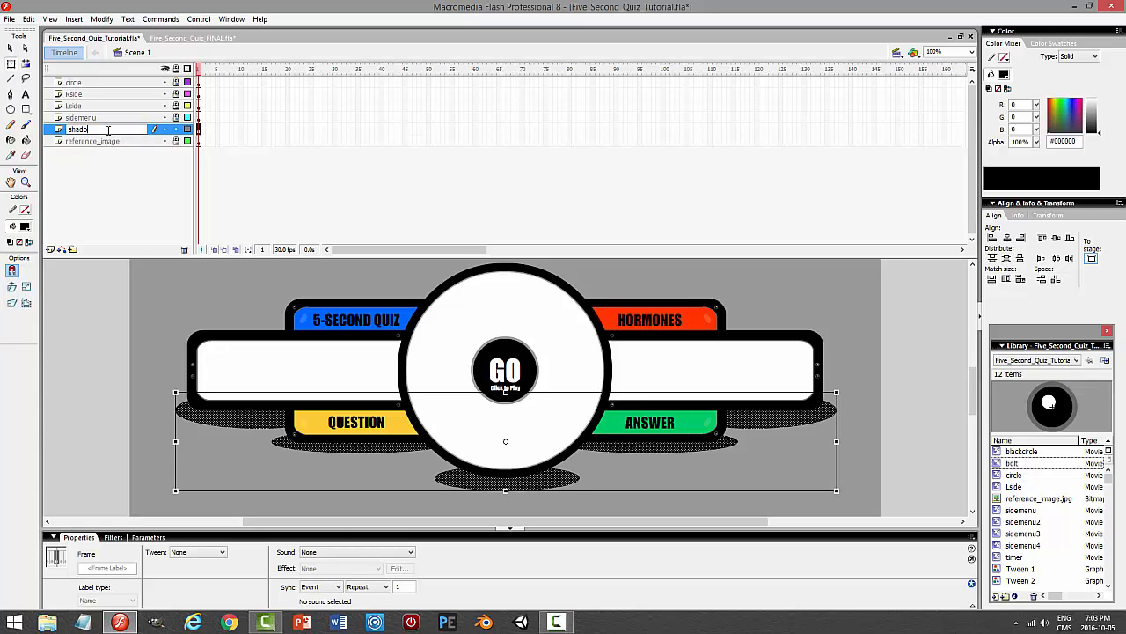
key(Return)
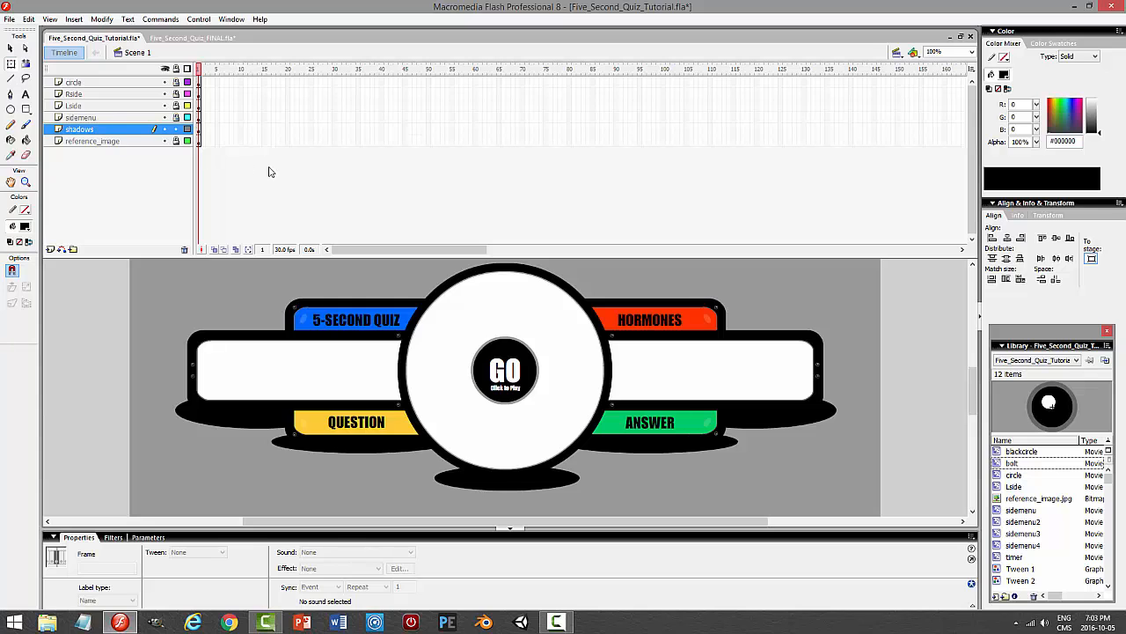
click(179, 129)
- Save the file, test the movie to check the shadows, and close the preview
key(ctrl+s)
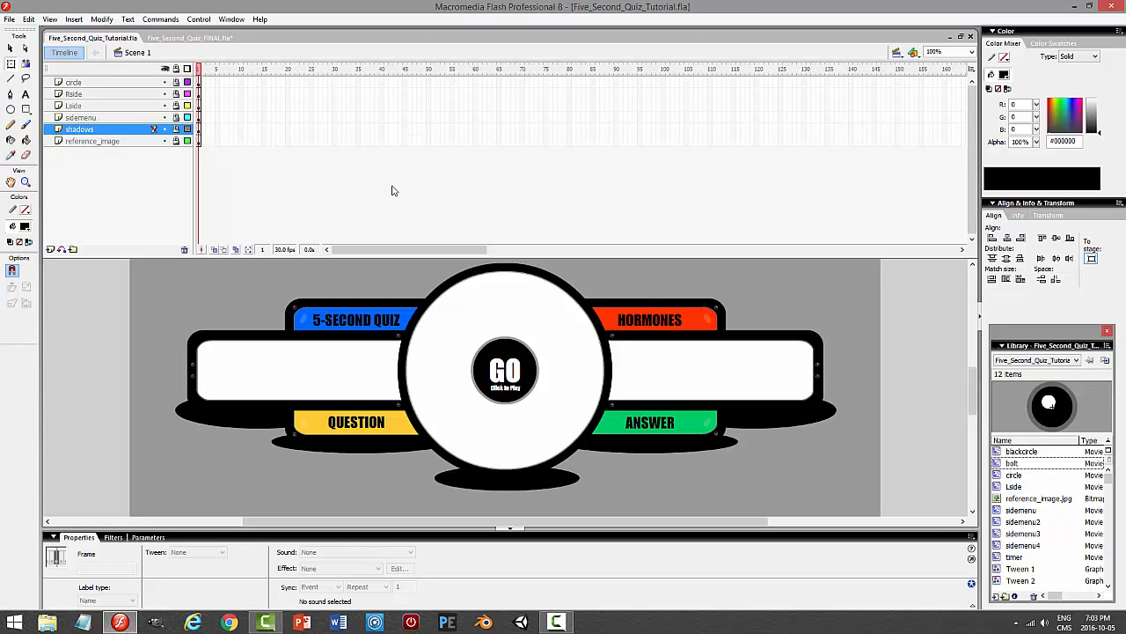
key(ctrl+Return)
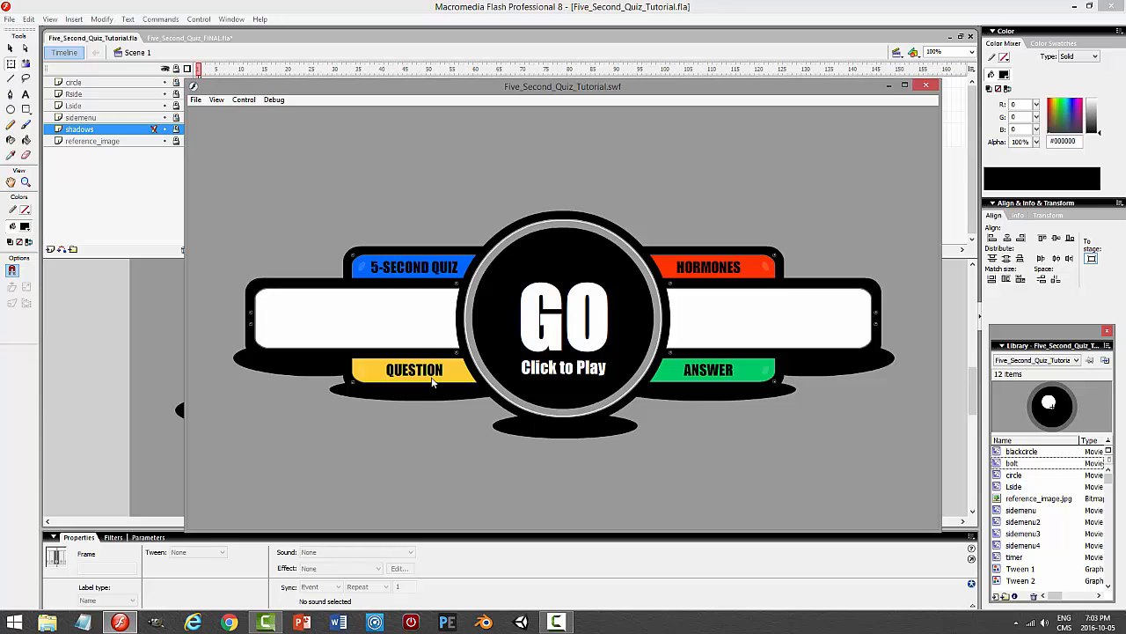
click(926, 85)
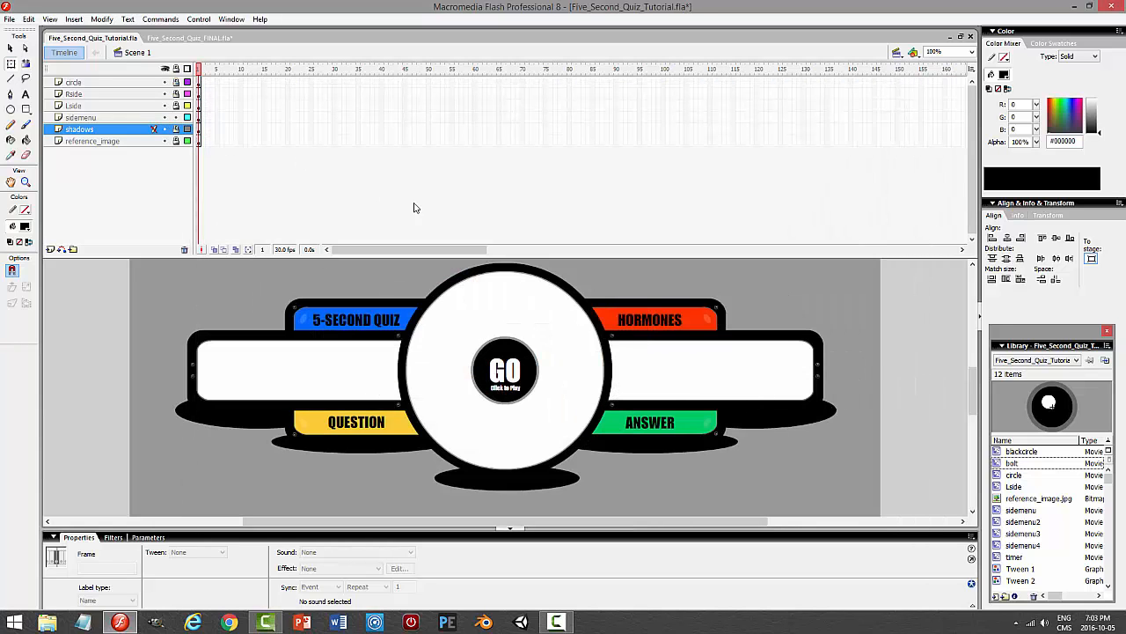
- Darken the ANSWER menu's green fill to RGB 1, 152, 75 inside its symbol and return to Scene 1
click(686, 420)
double_click(702, 426)
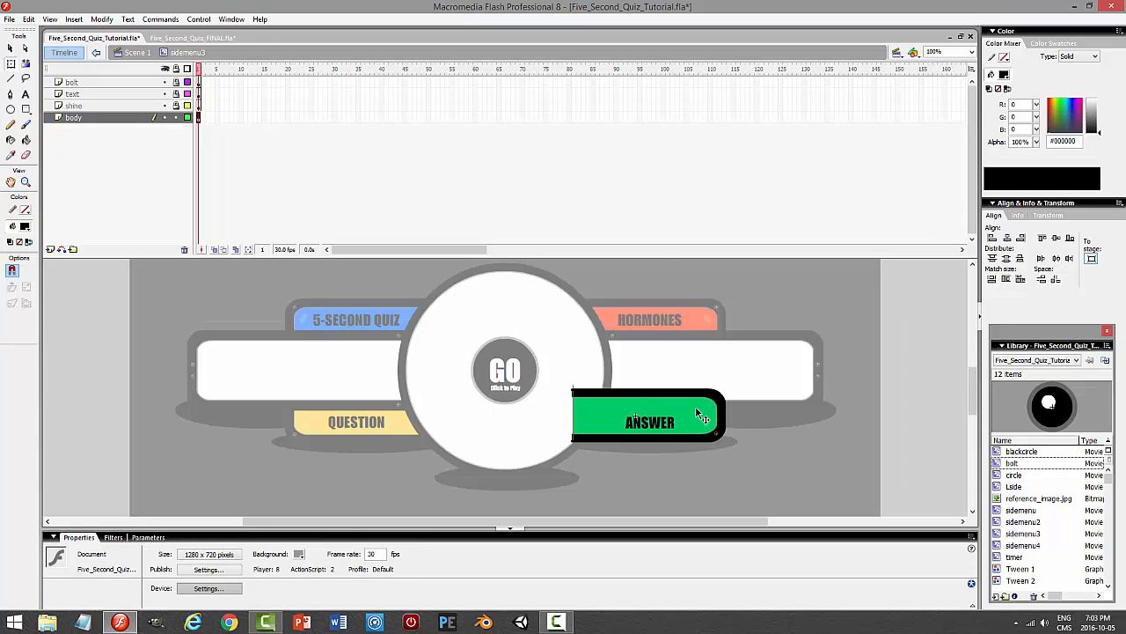
click(696, 408)
drag(1100, 123, 1100, 130)
click(846, 464)
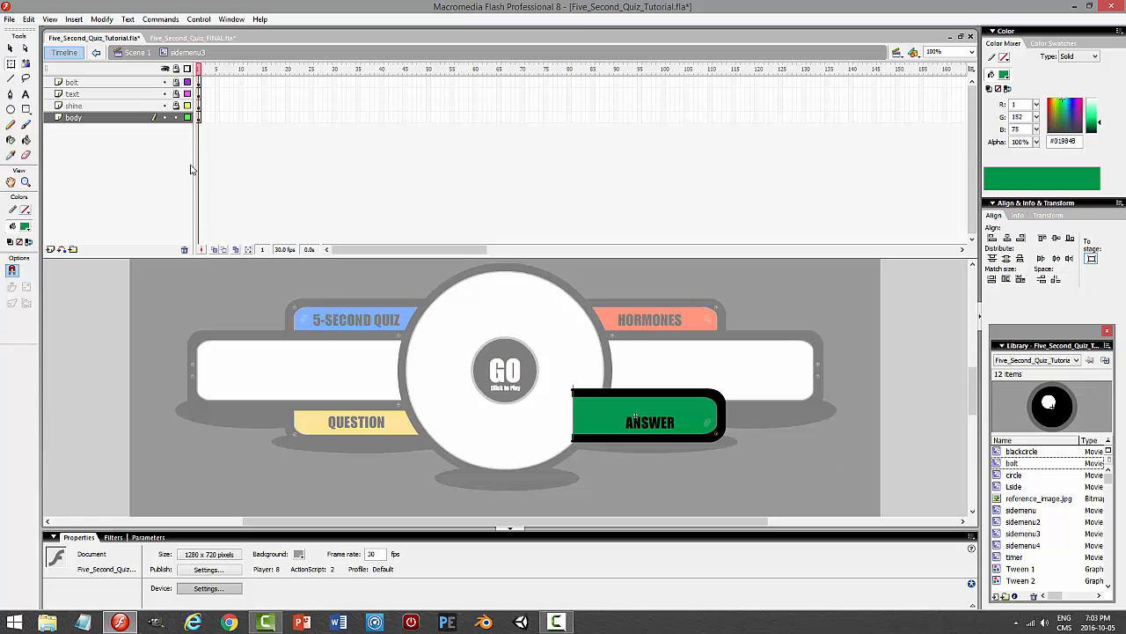
click(134, 52)
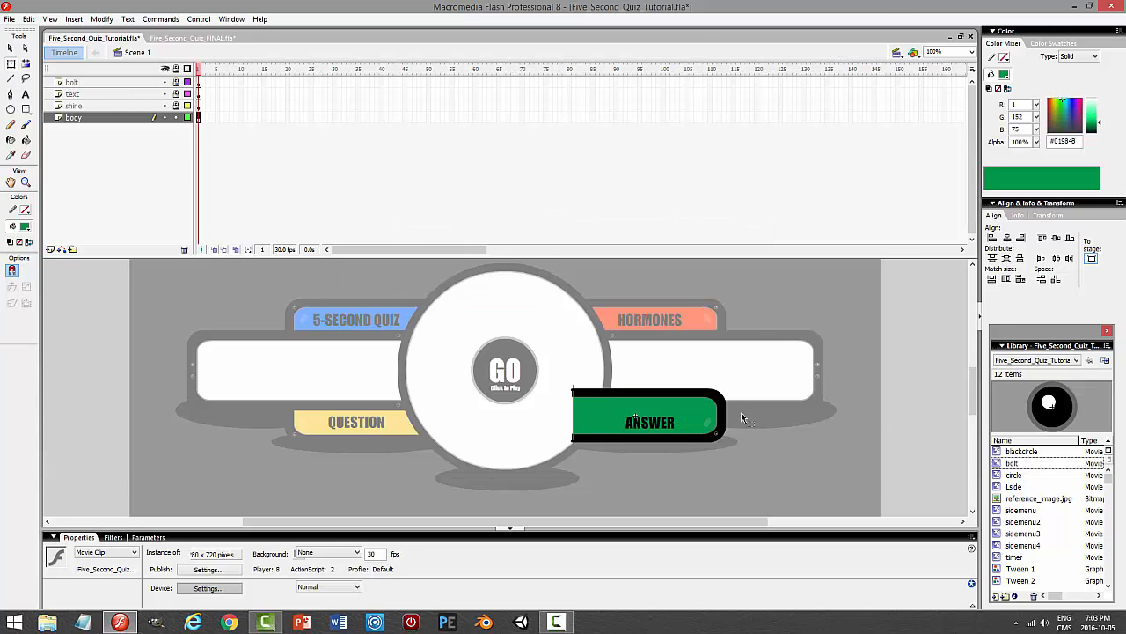
click(877, 466)
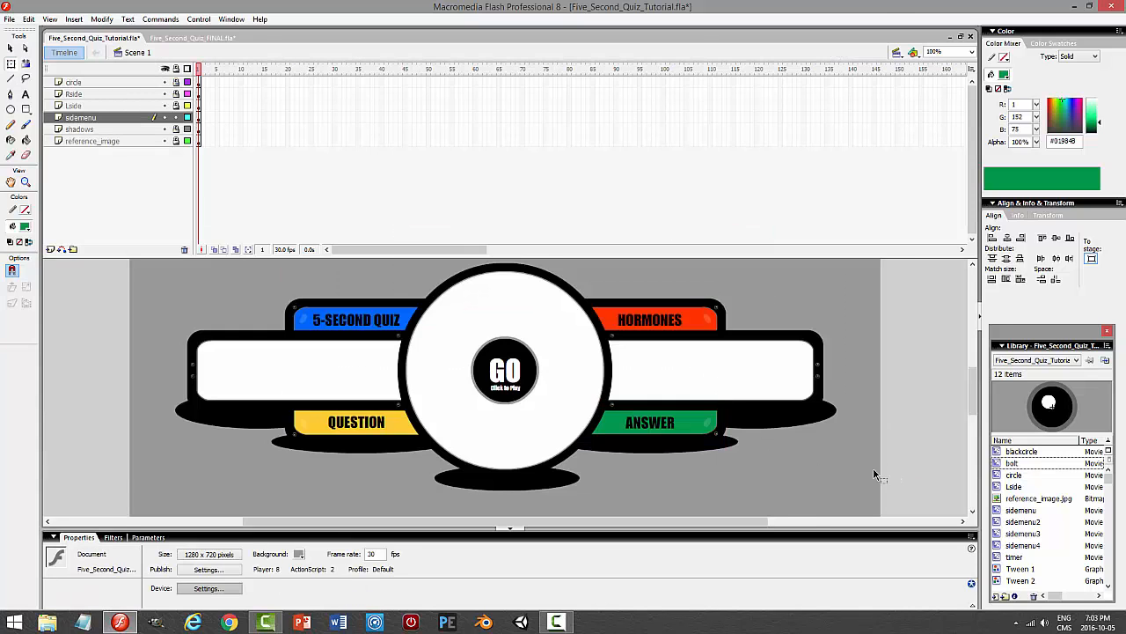
- Open the QUESTION menu's symbol for editing, unlock its body layer and select the yellow fill
double_click(400, 434)
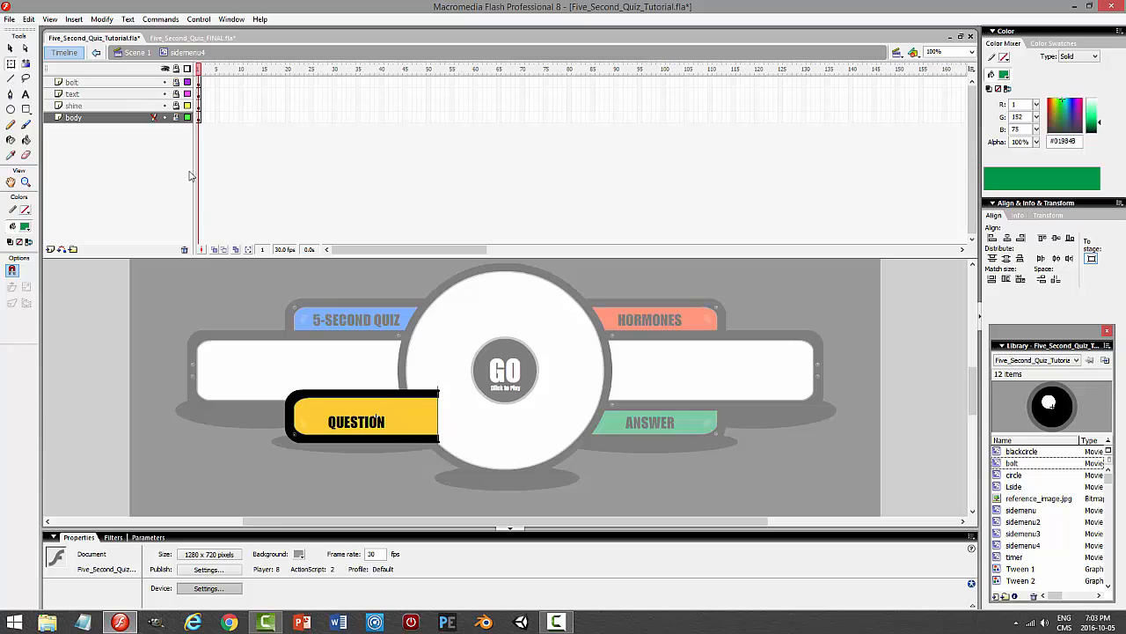
click(176, 118)
click(412, 405)
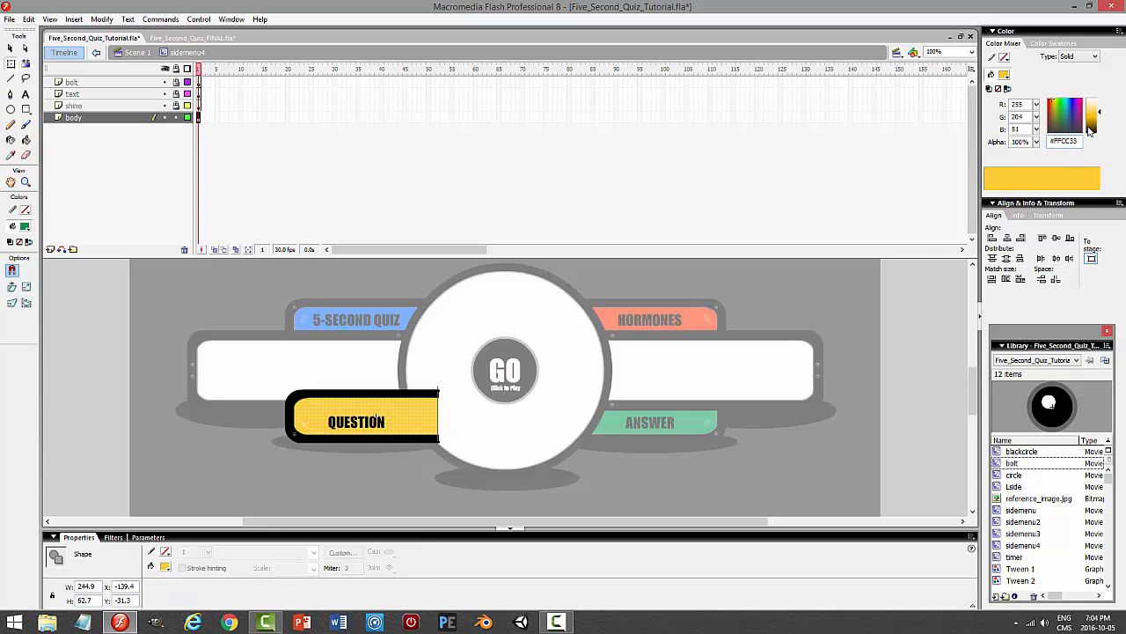
- Try #FFCC00 and #FFFF00 as the QUESTION menu's fill and preview the brighter yellow in a movie test
click(1004, 75)
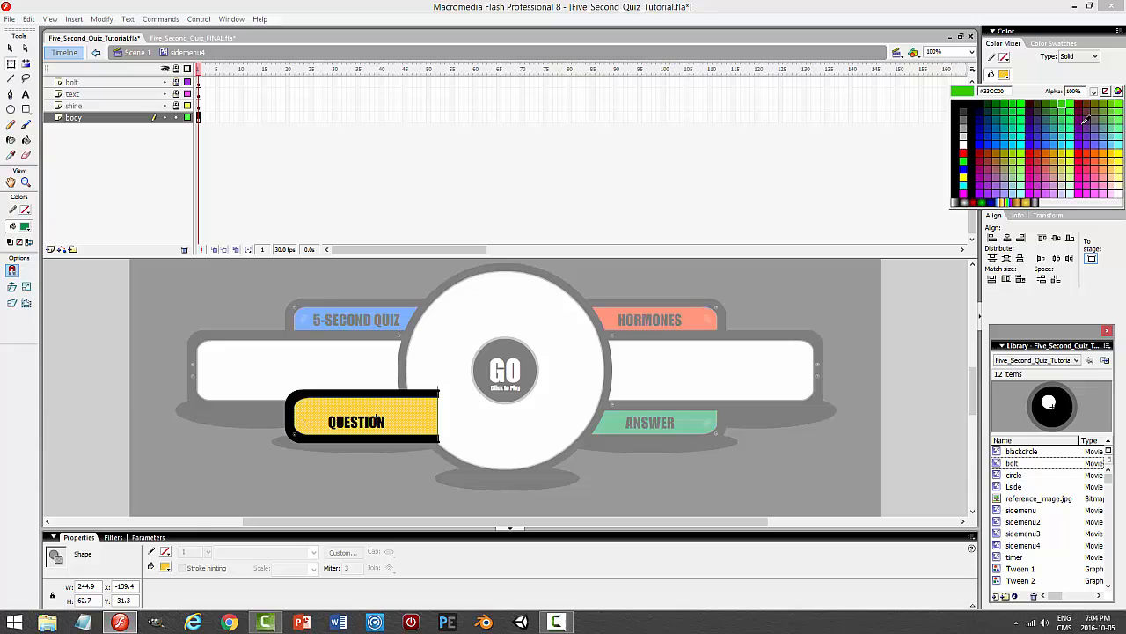
click(1115, 156)
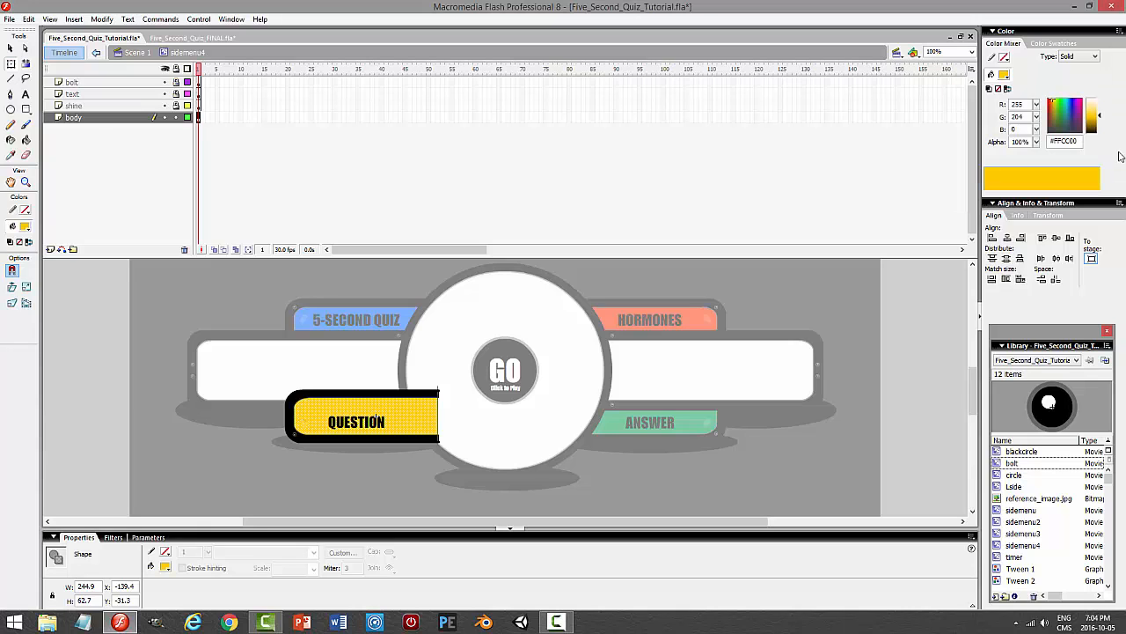
click(1004, 75)
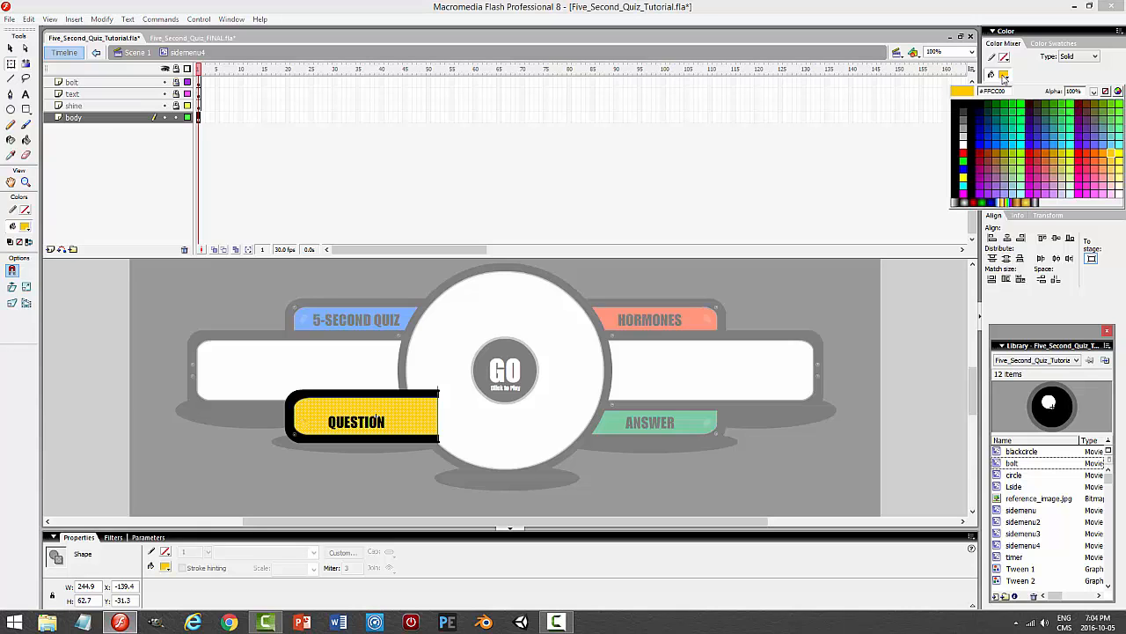
click(1119, 146)
click(958, 435)
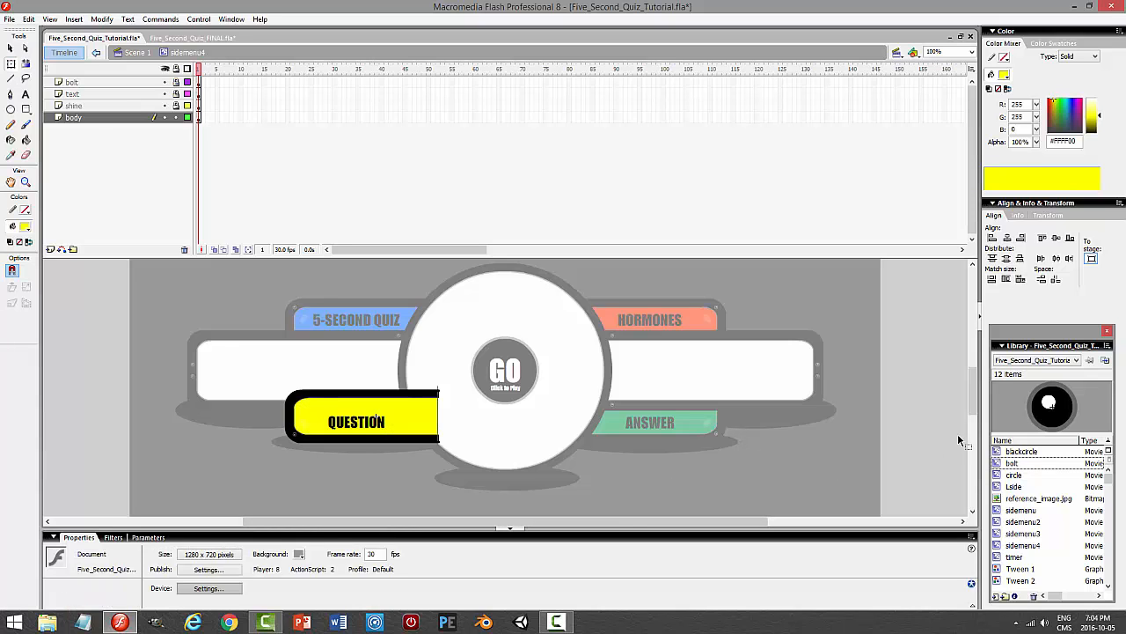
key(ctrl+Return)
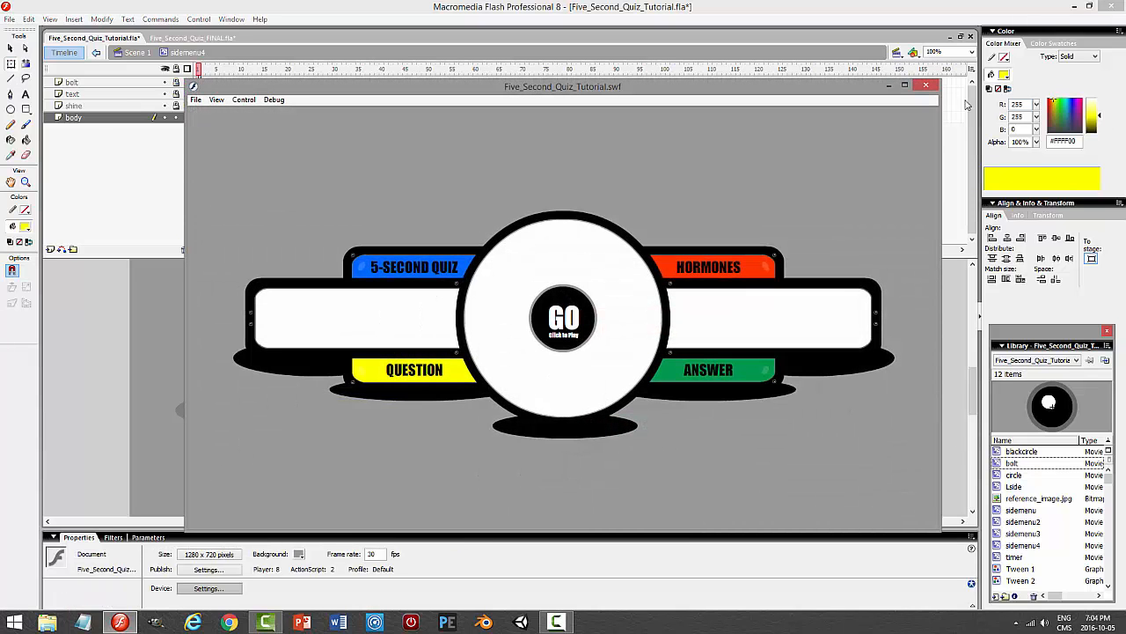
click(930, 85)
- Change the QUESTION menu's fill to purple #CC66FF, check it in a movie test and return to Scene 1
click(409, 419)
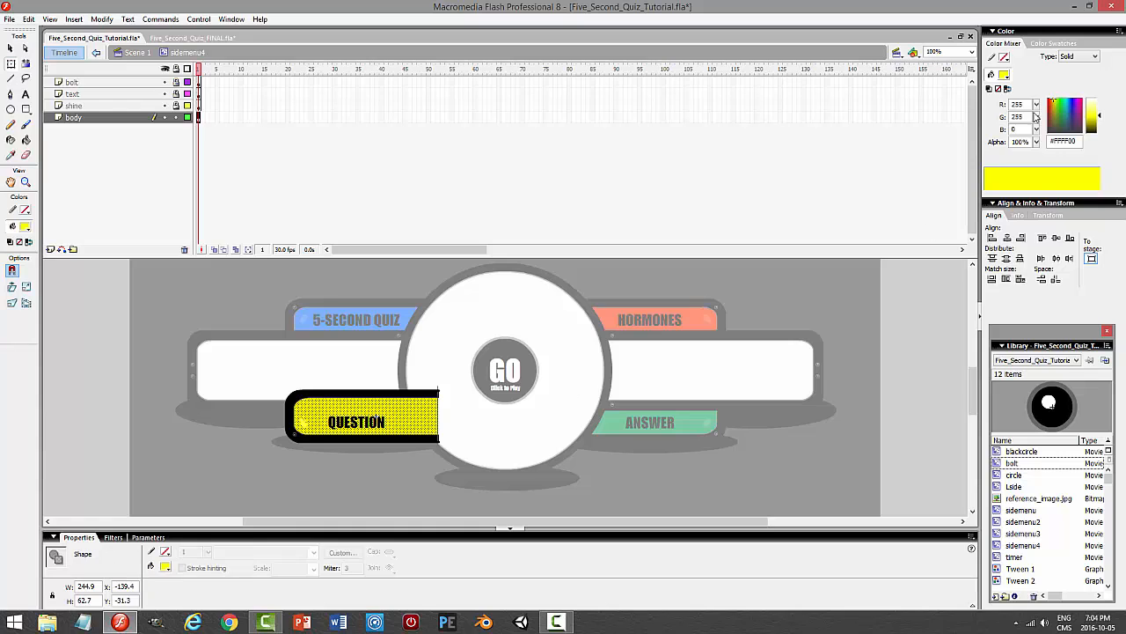
click(1004, 74)
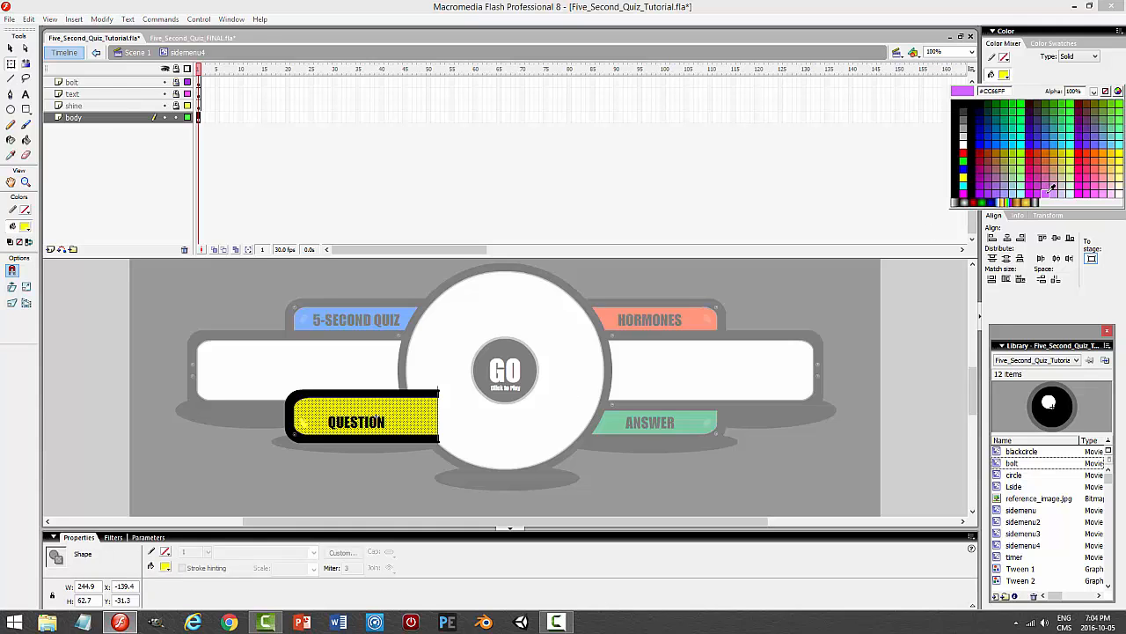
click(1053, 189)
click(937, 406)
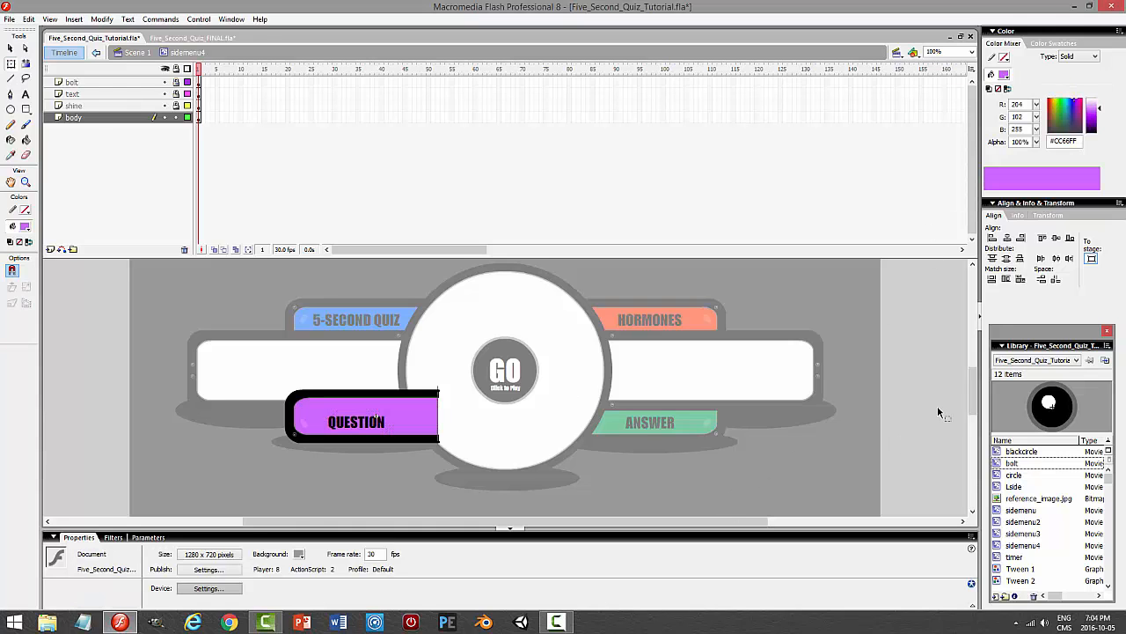
key(ctrl+Return)
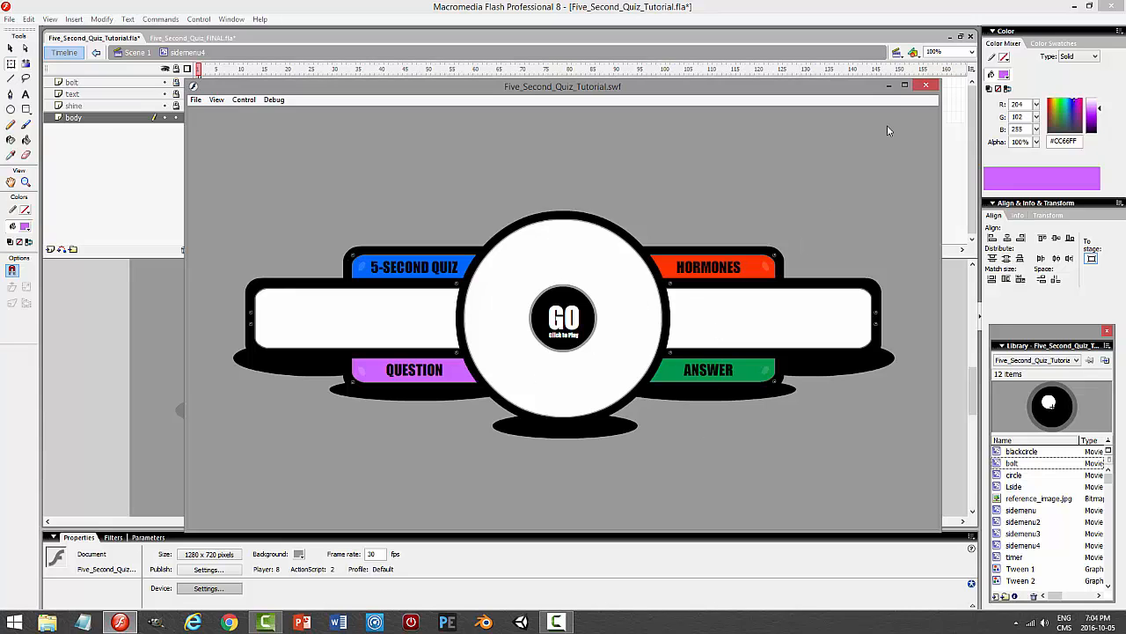
click(928, 86)
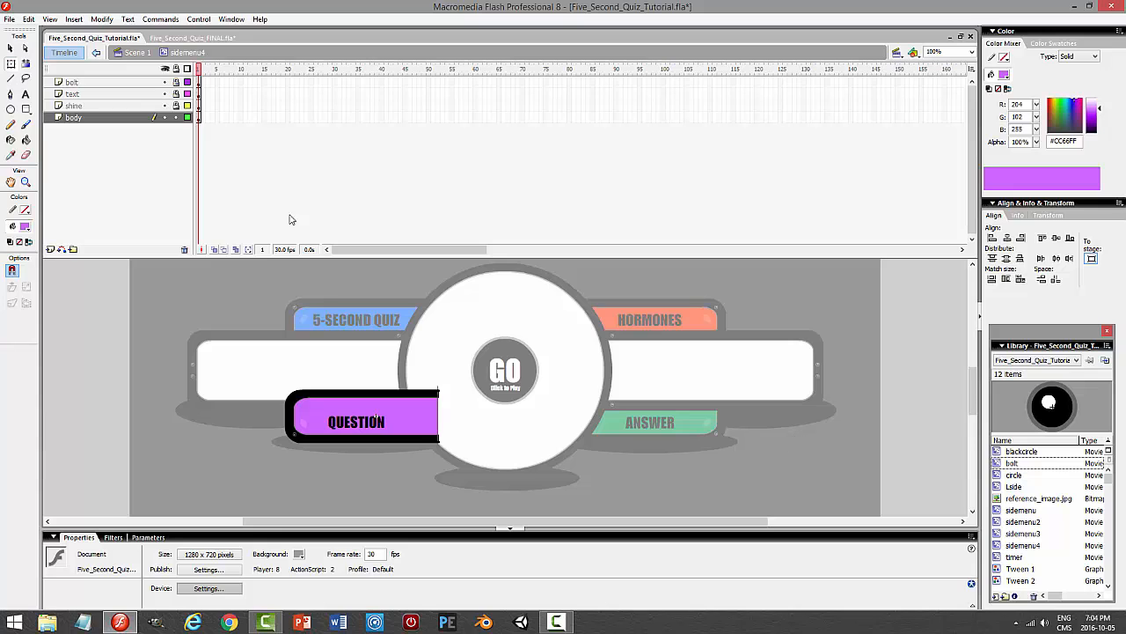
click(137, 52)
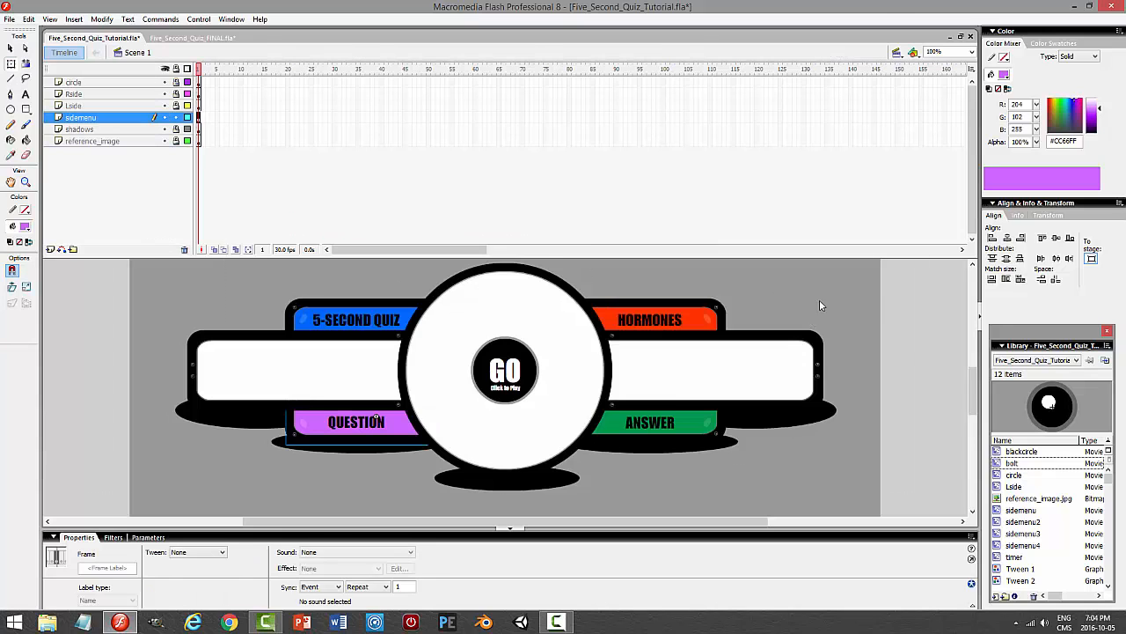
- Save the file and lock the sidemenu layer
key(ctrl+s)
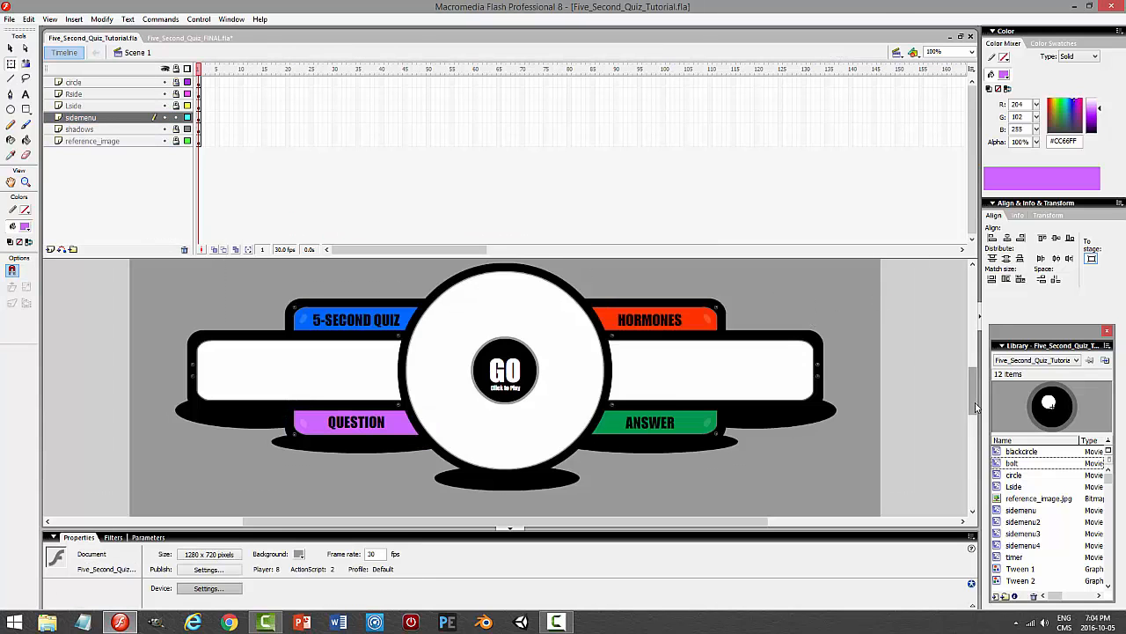
drag(977, 407, 977, 330)
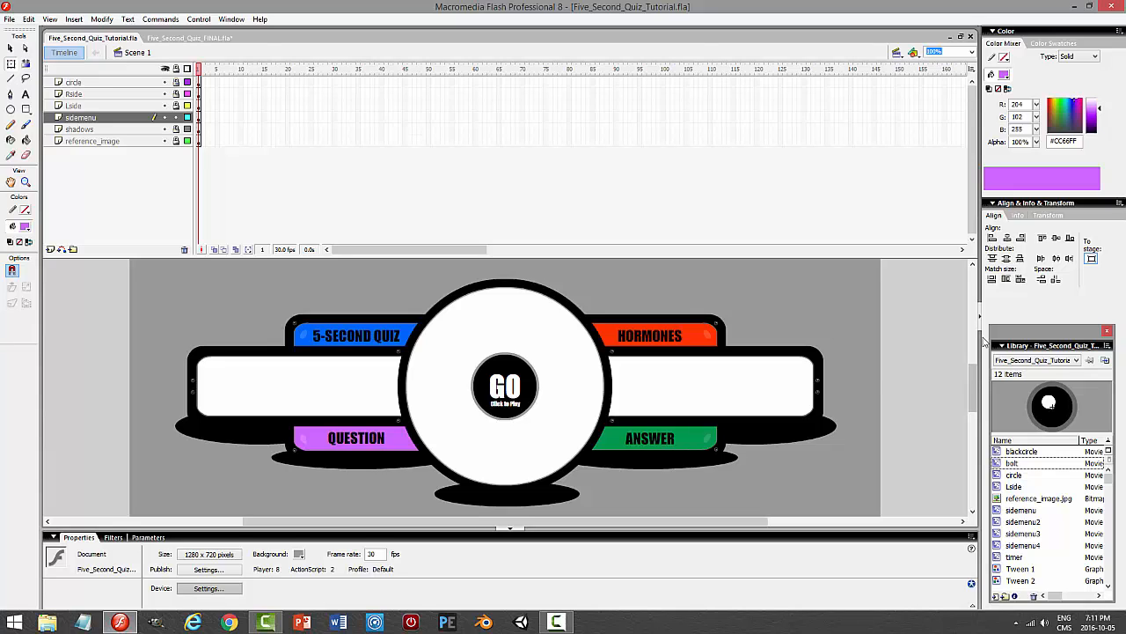
click(171, 119)
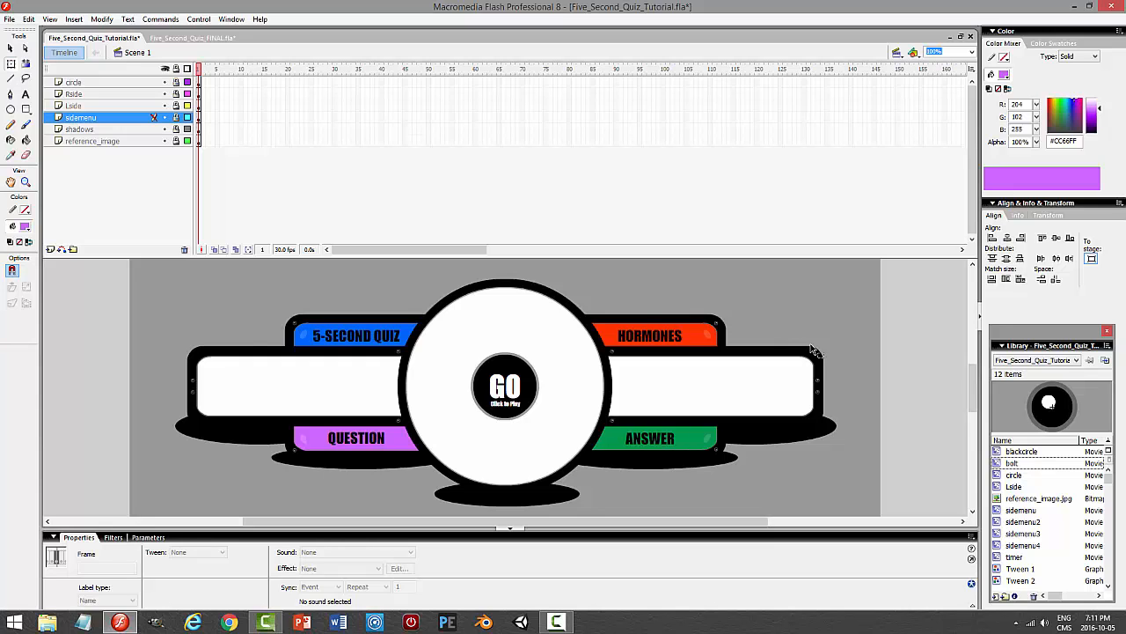
- Test the movie, start the timer with the GO circle to check how it responds, and close the preview
key(ctrl+Return)
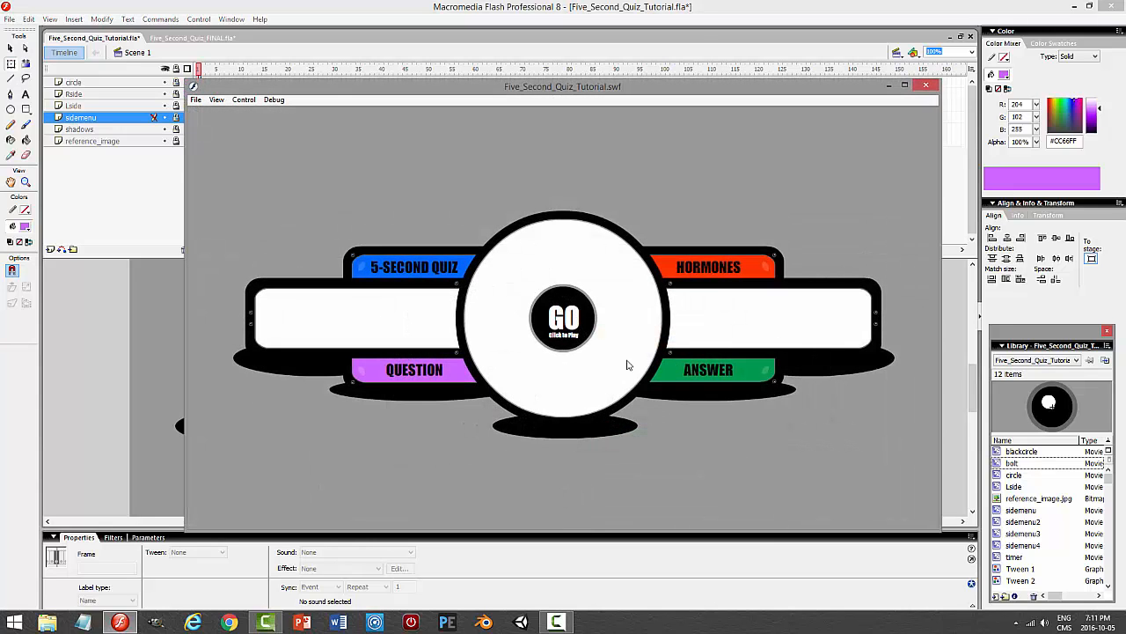
click(575, 333)
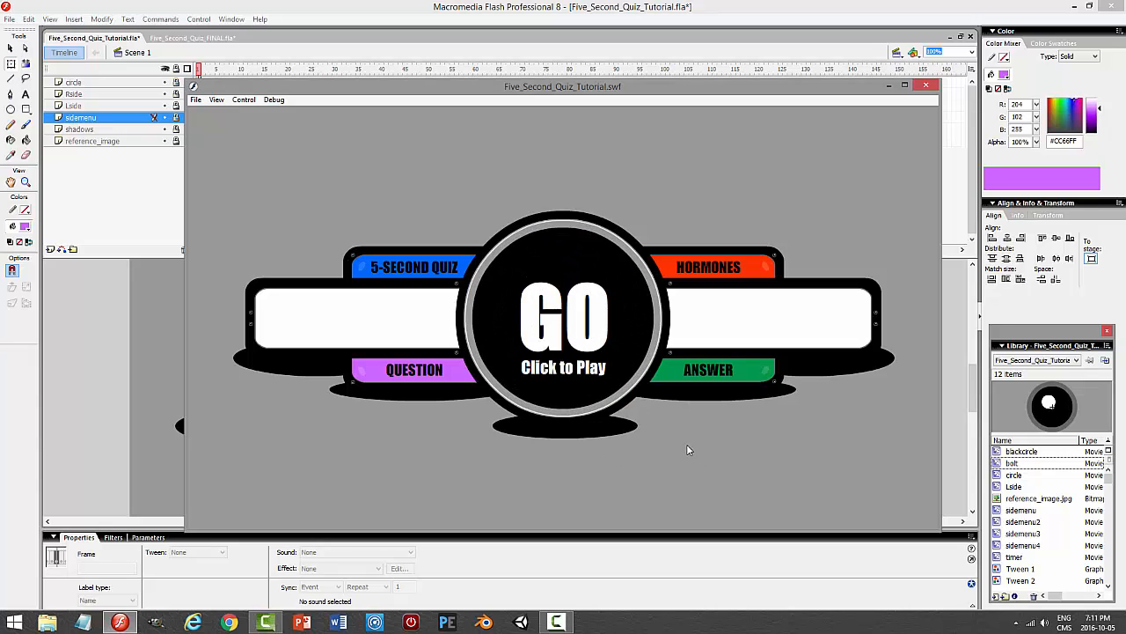
click(552, 337)
click(576, 321)
click(926, 85)
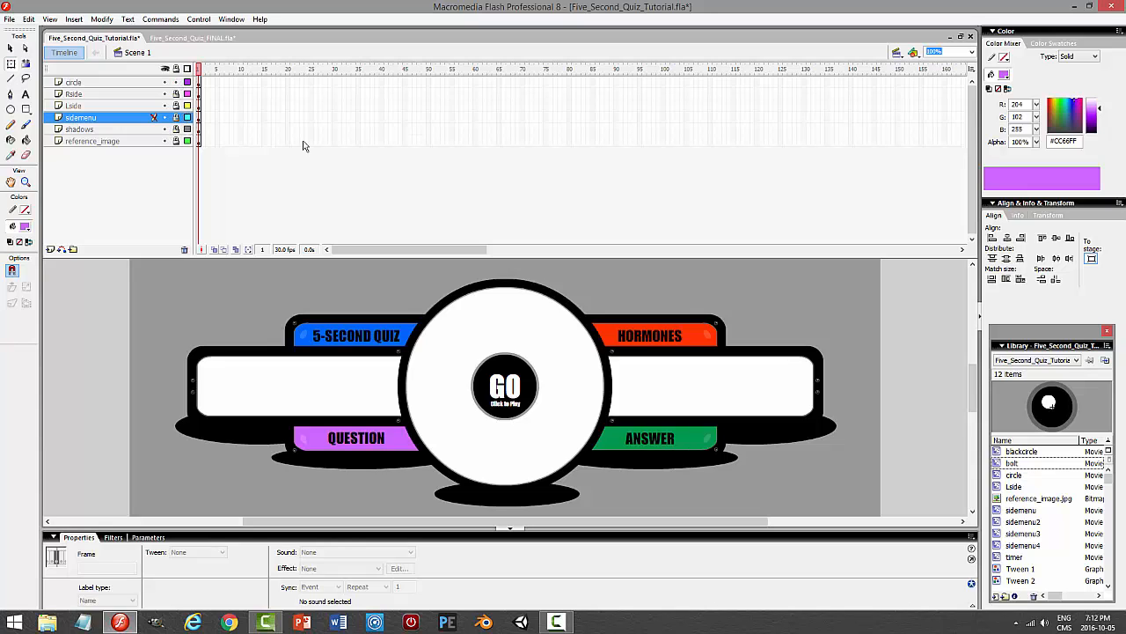
click(517, 386)
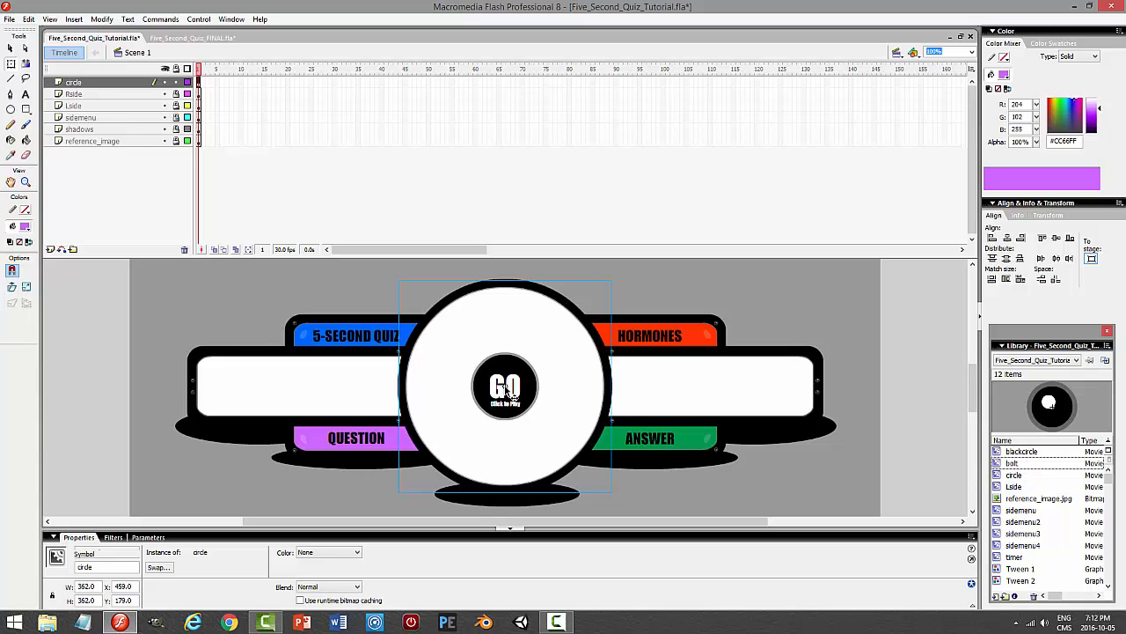
double_click(566, 389)
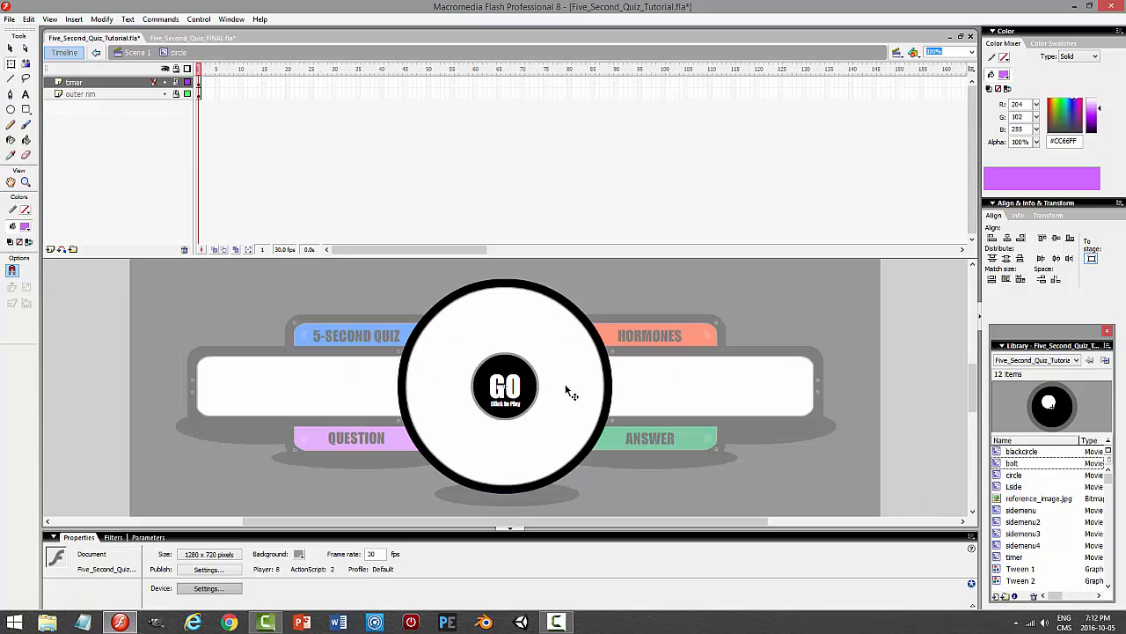
click(137, 52)
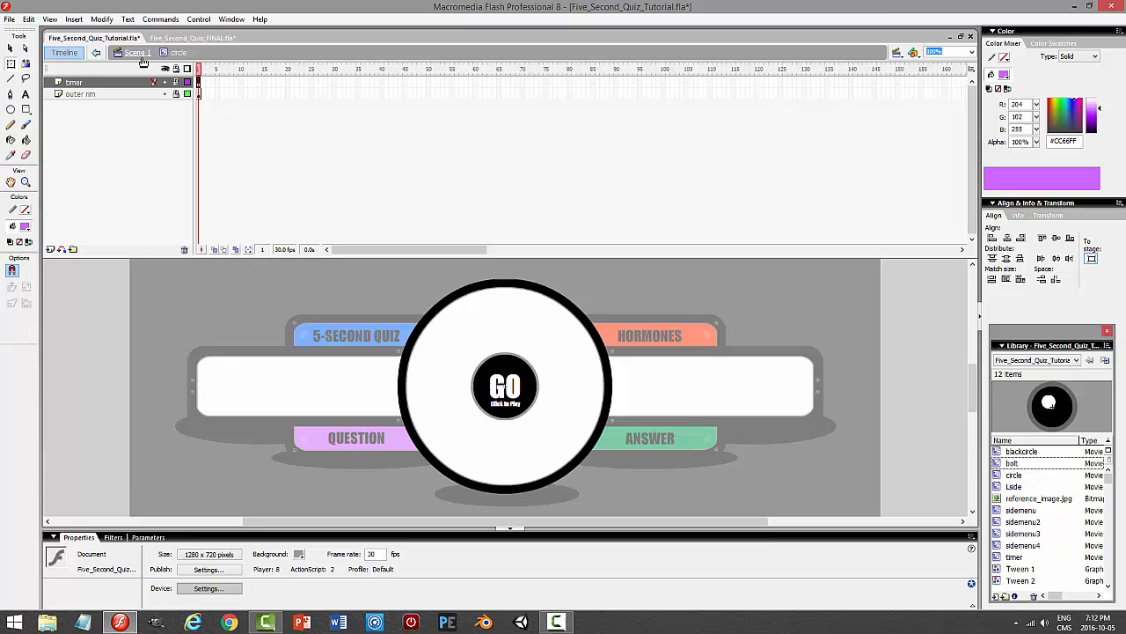
click(187, 38)
click(136, 40)
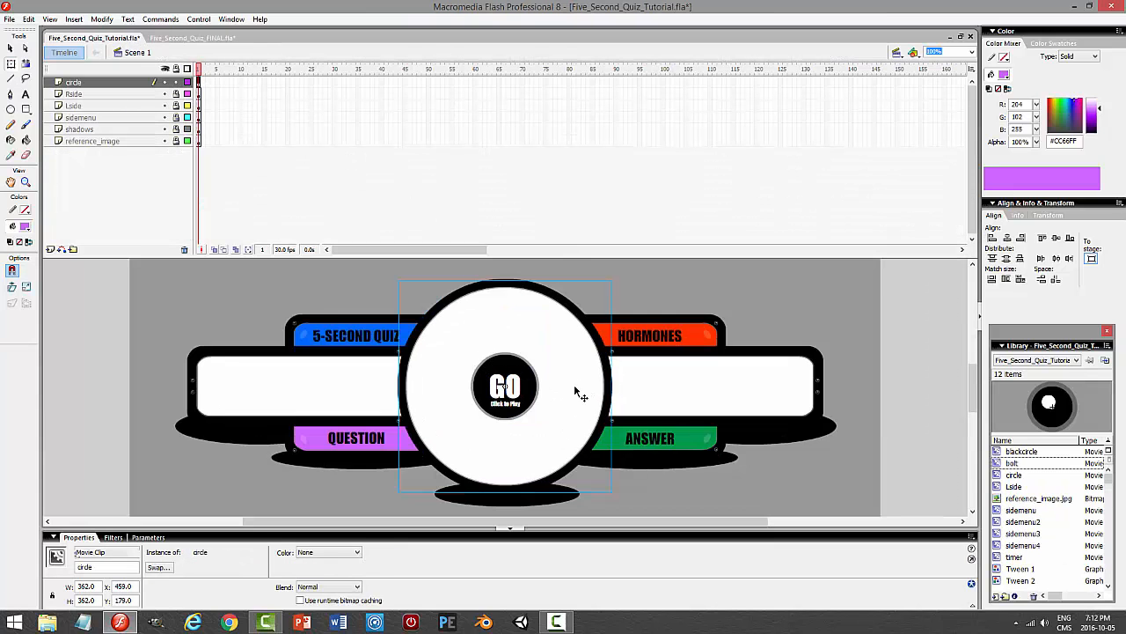
- Unlock the timer layer inside the circle symbol, delete the timer clip's on(press) script and return to Scene 1
double_click(585, 395)
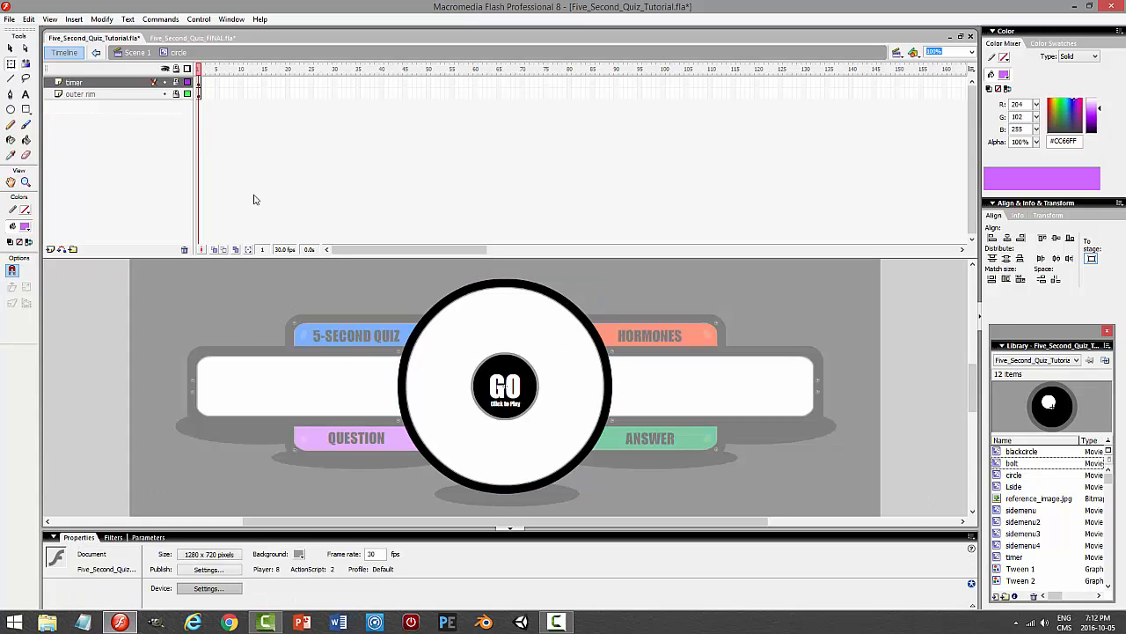
click(176, 82)
click(515, 387)
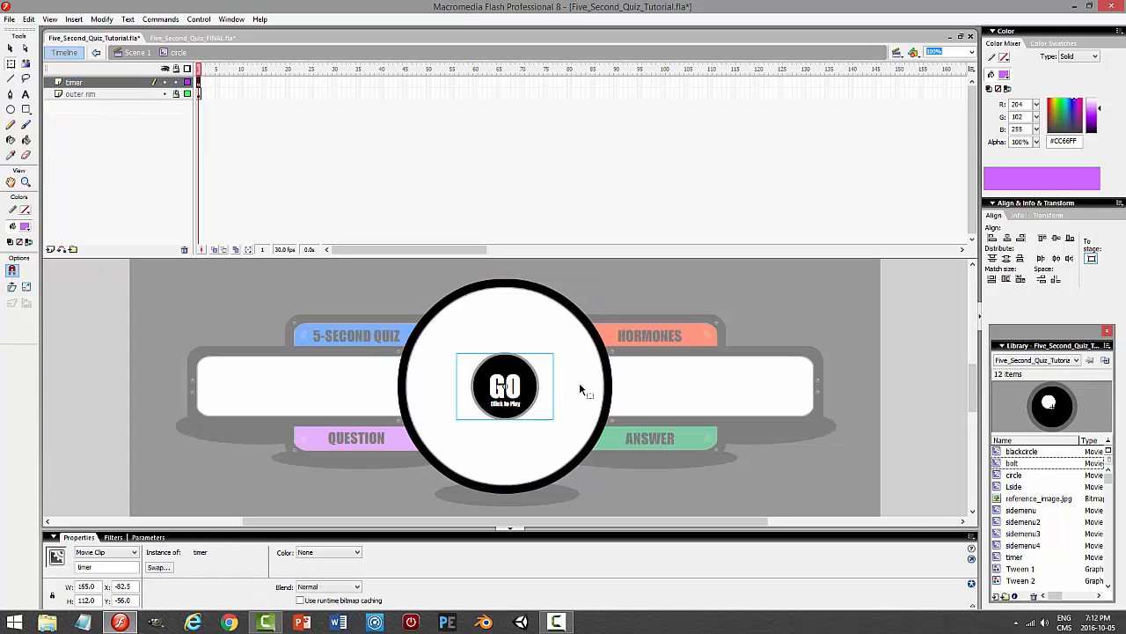
key(F9)
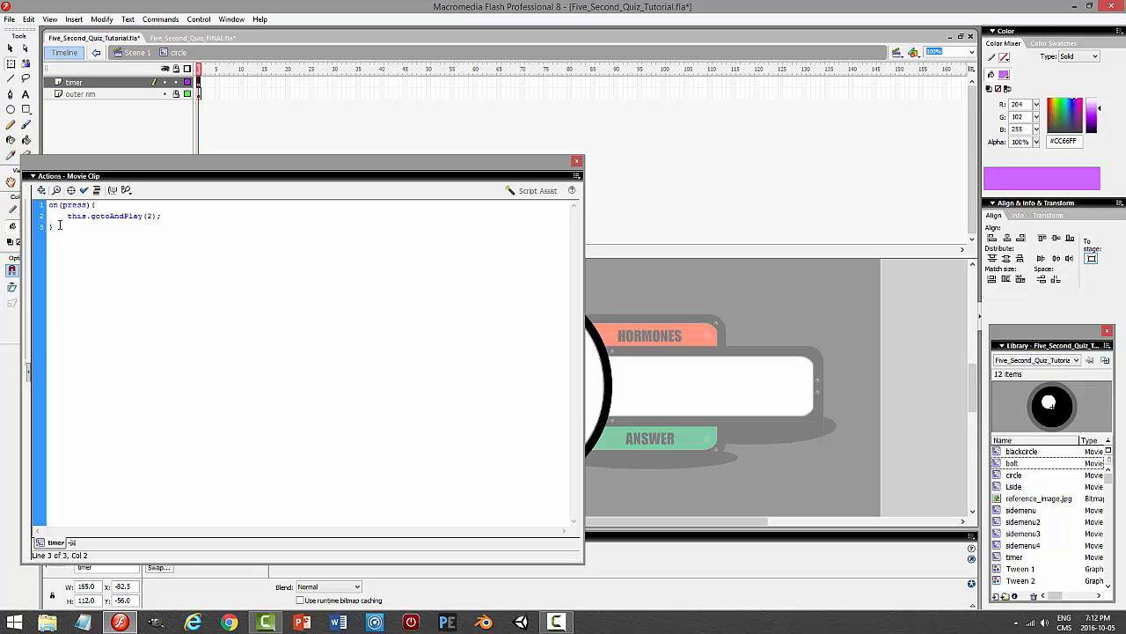
key(ctrl+a)
key(Delete)
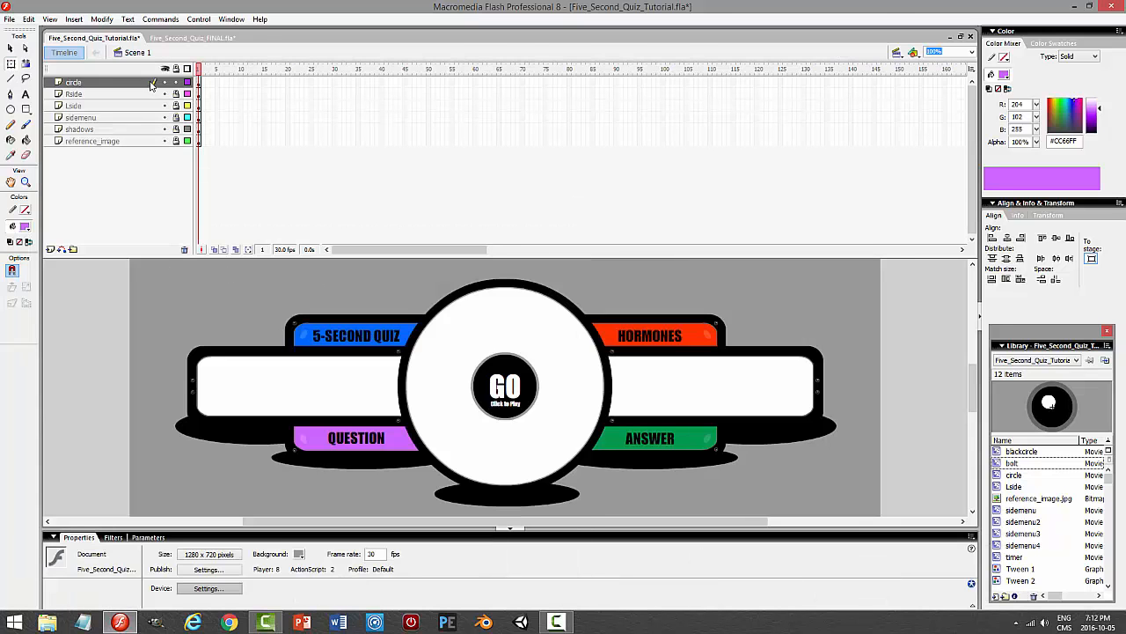
- Lock the circle layer and add a new layer above it
click(174, 82)
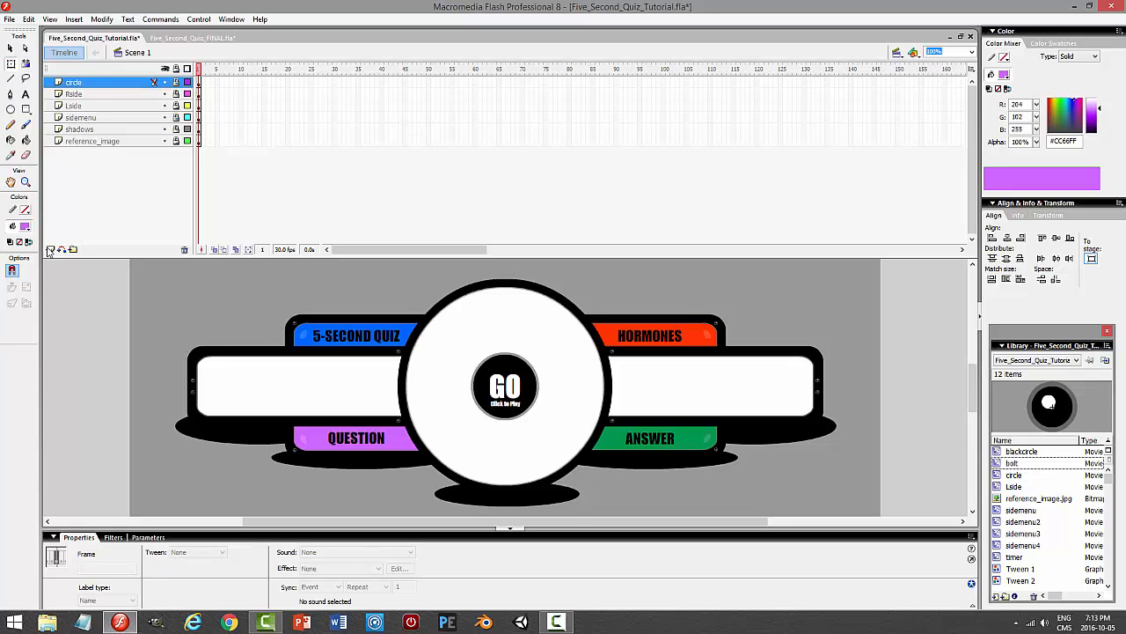
click(50, 249)
click(26, 108)
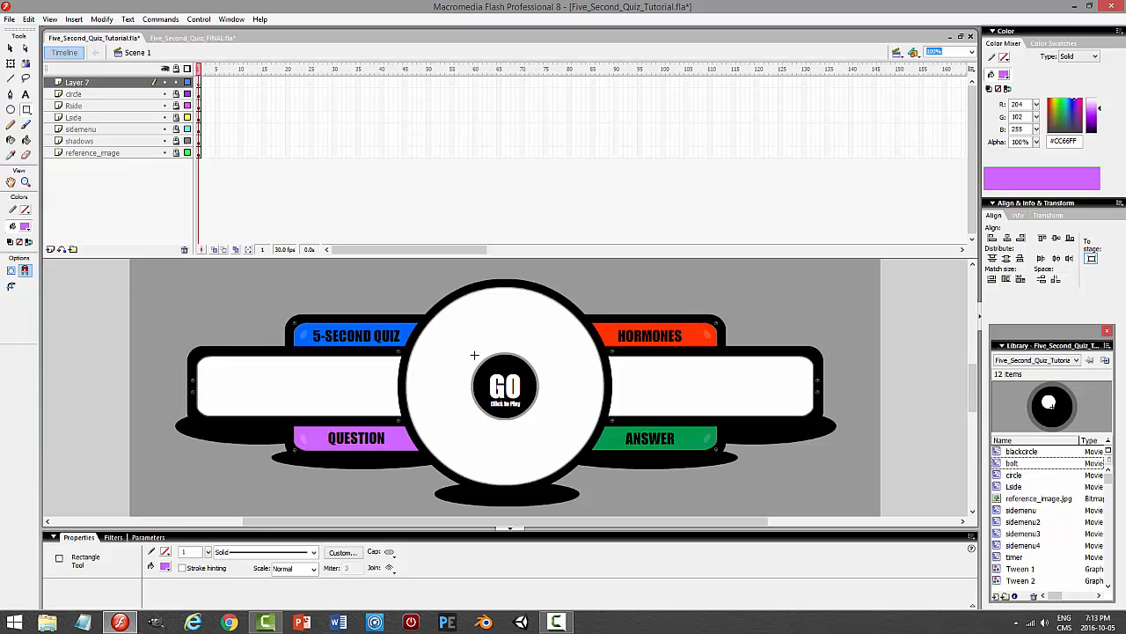
drag(477, 356, 537, 392)
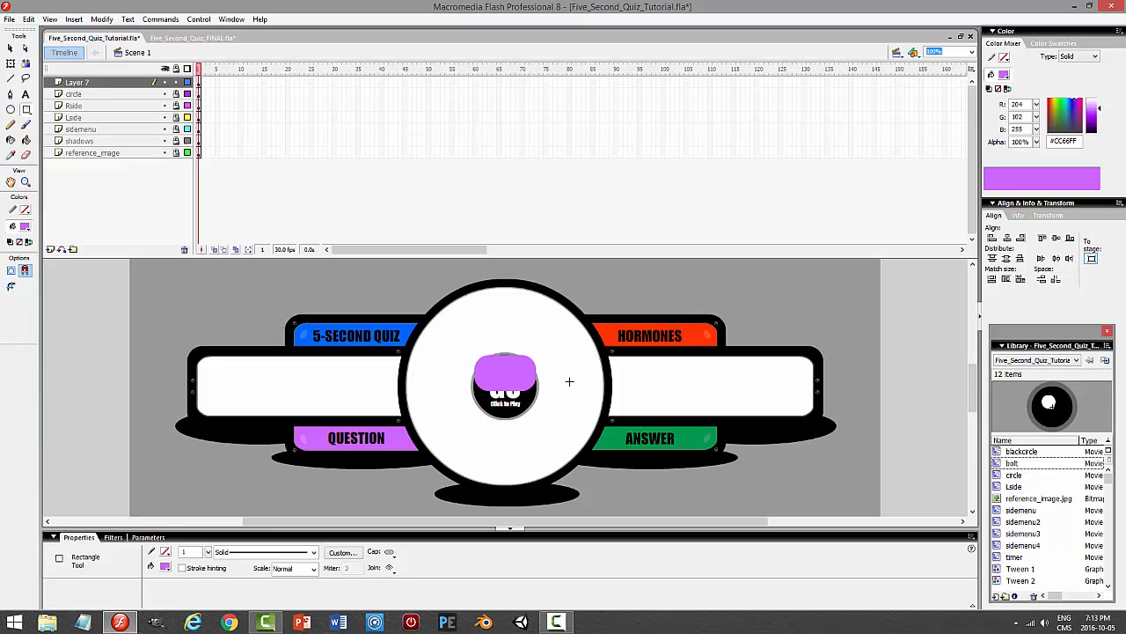
key(ctrl+z)
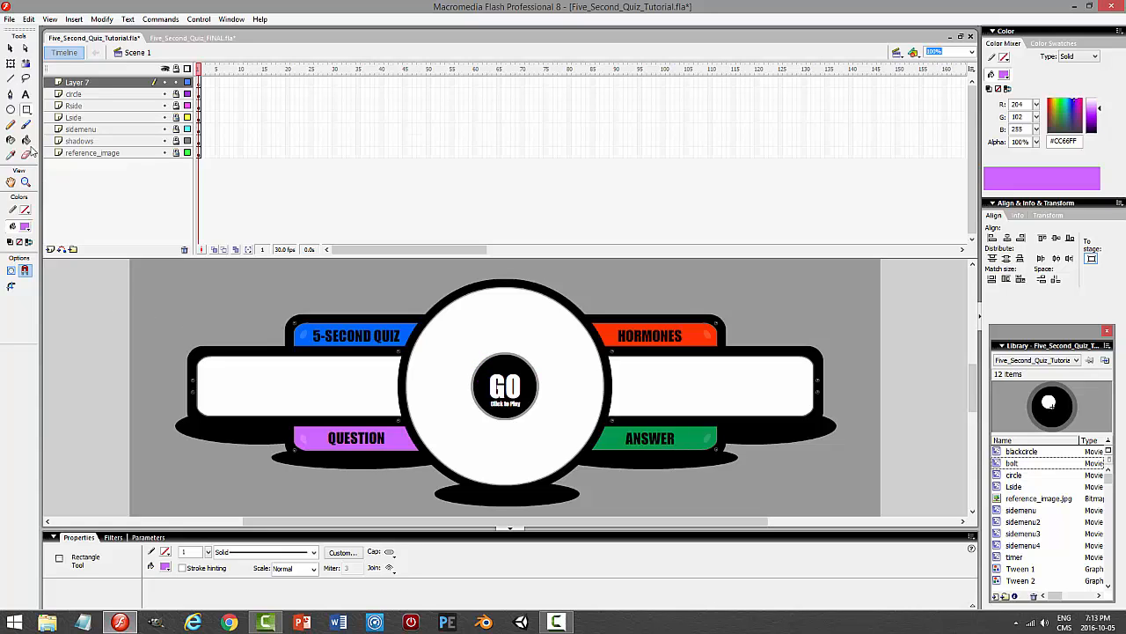
- Draw a purple circle about 115 pixels wide on the new layer, centred over the GO circle
click(10, 109)
drag(508, 388, 537, 420)
click(10, 49)
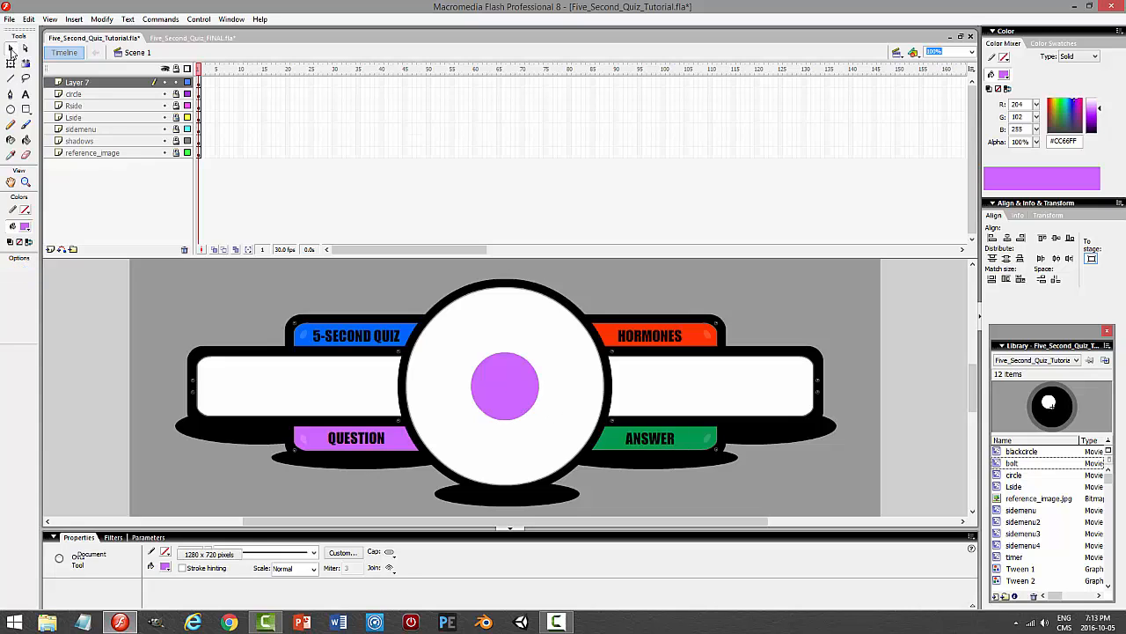
- Convert the purple circle into a movie clip symbol named go_zone
click(504, 377)
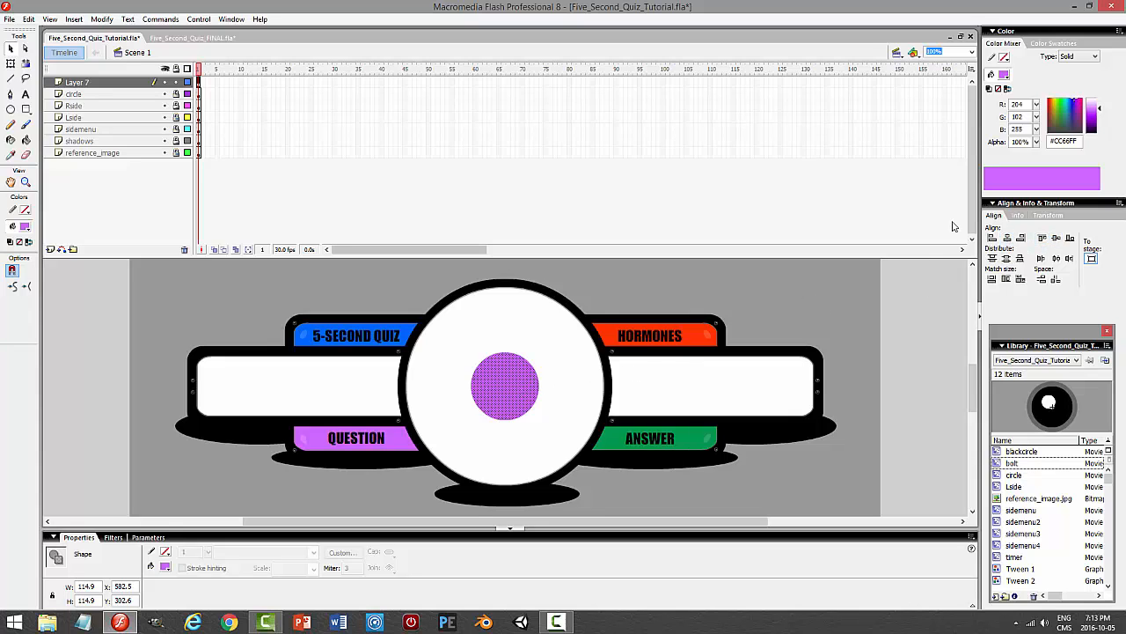
click(101, 18)
click(92, 48)
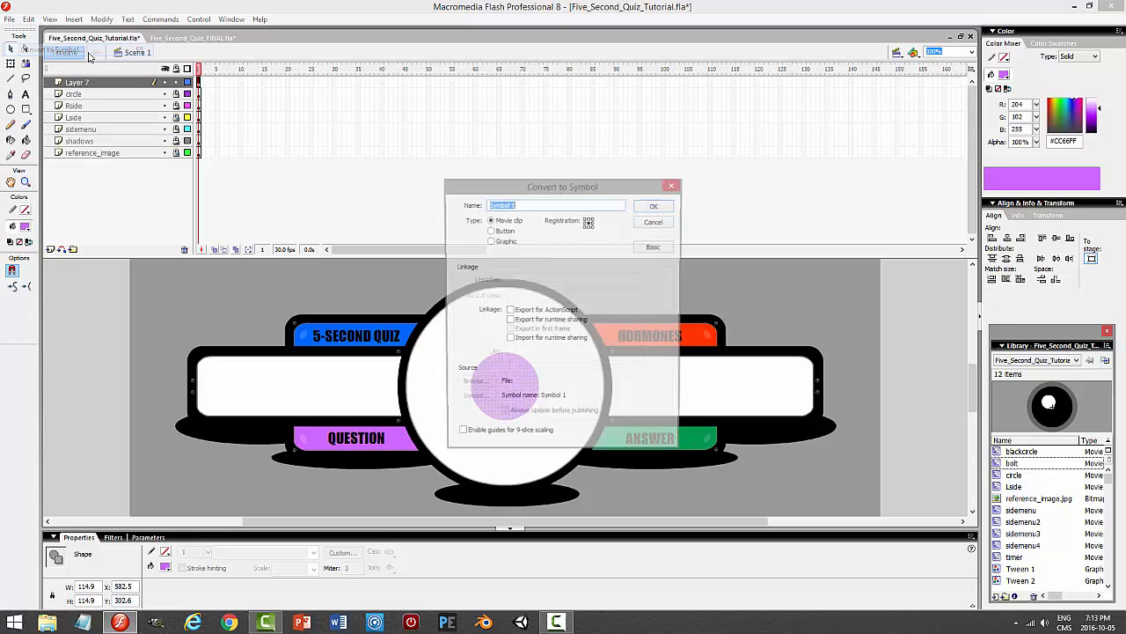
text(go_)
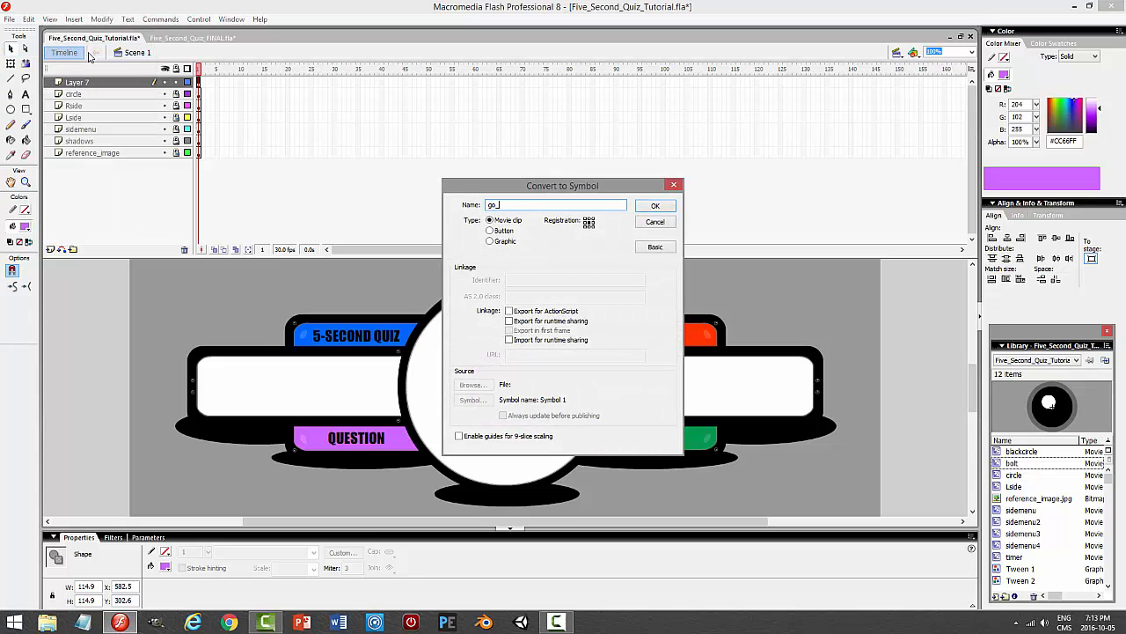
text(zone)
key(Return)
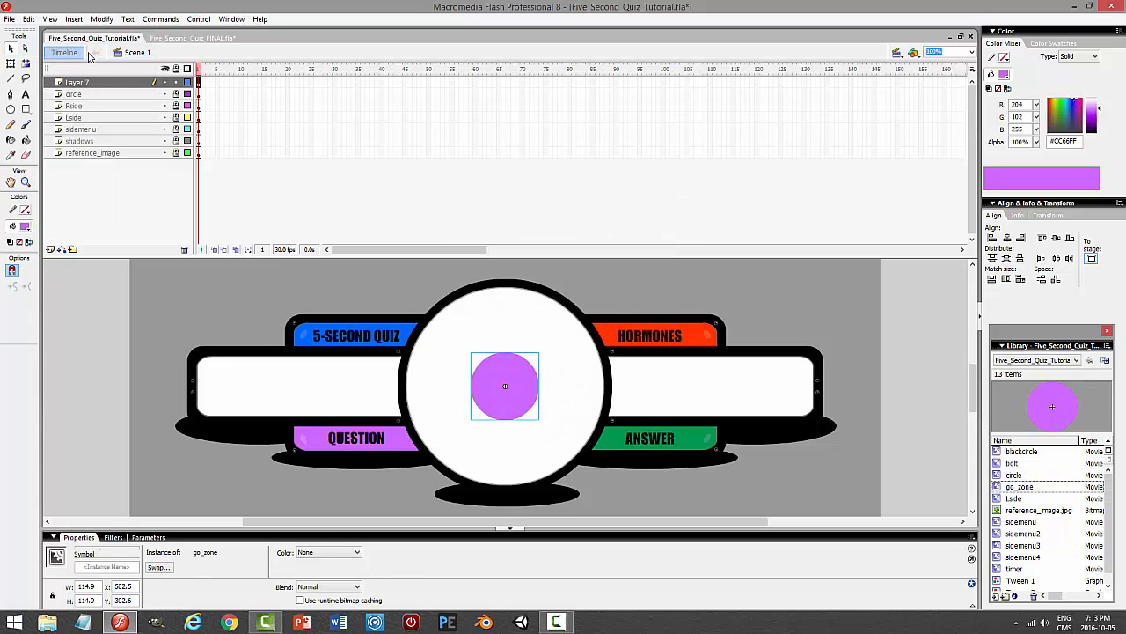
- Rename the top layer holding the purple circle as go_zone
double_click(123, 83)
text(go_zo)
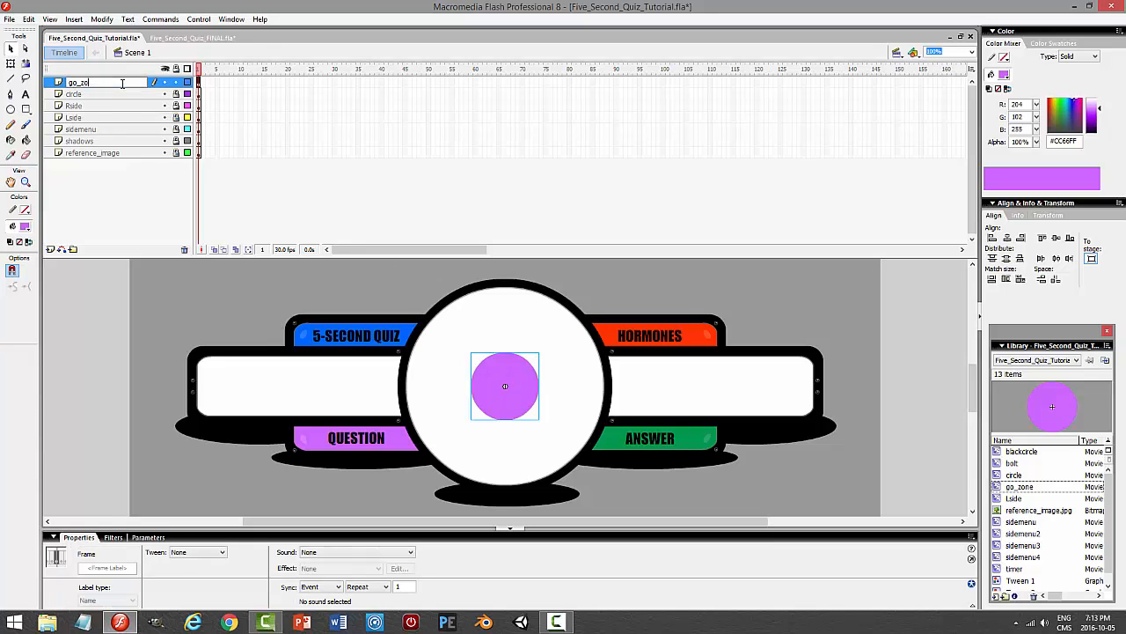
text(ne)
key(Return)
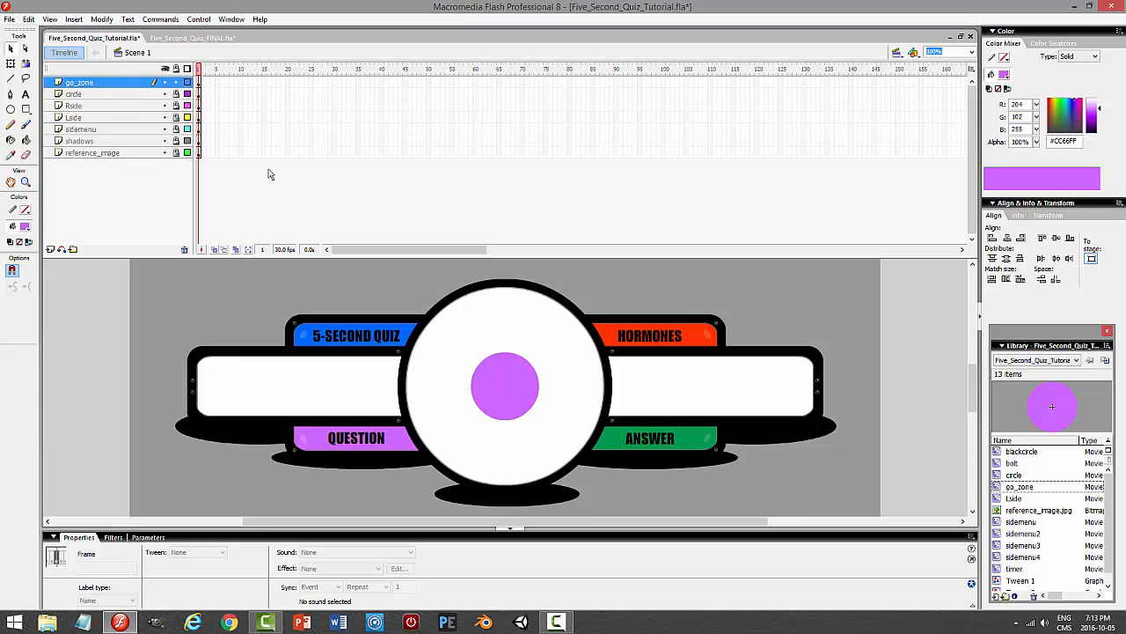
- Set the circle's fill alpha to 0% inside the go_zone symbol and return to Scene 1
click(523, 388)
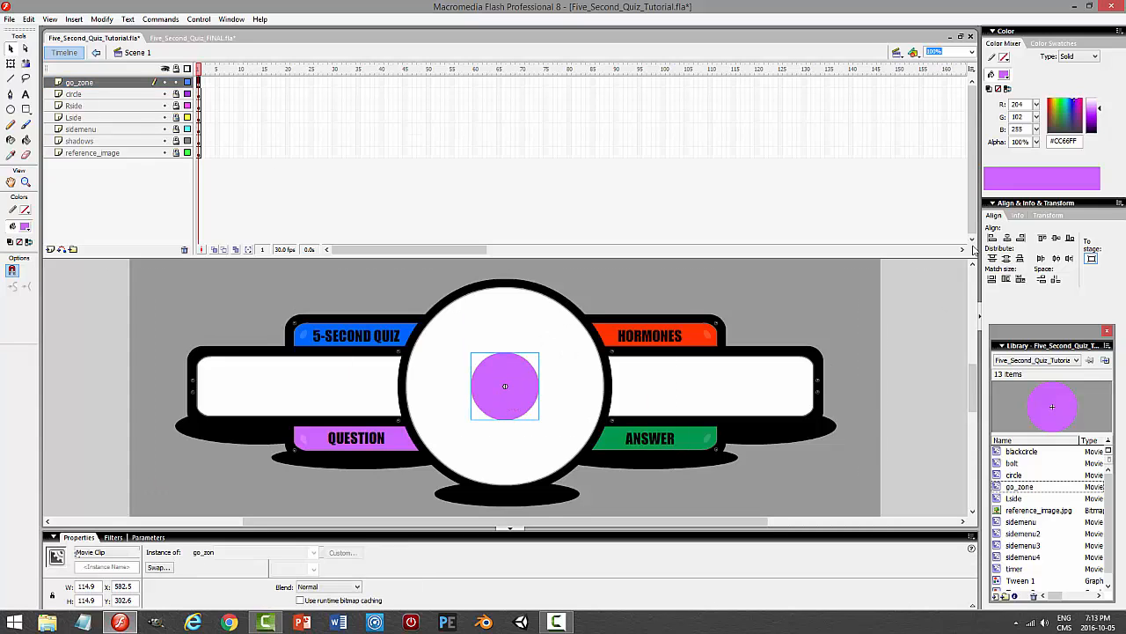
double_click(504, 401)
click(1021, 142)
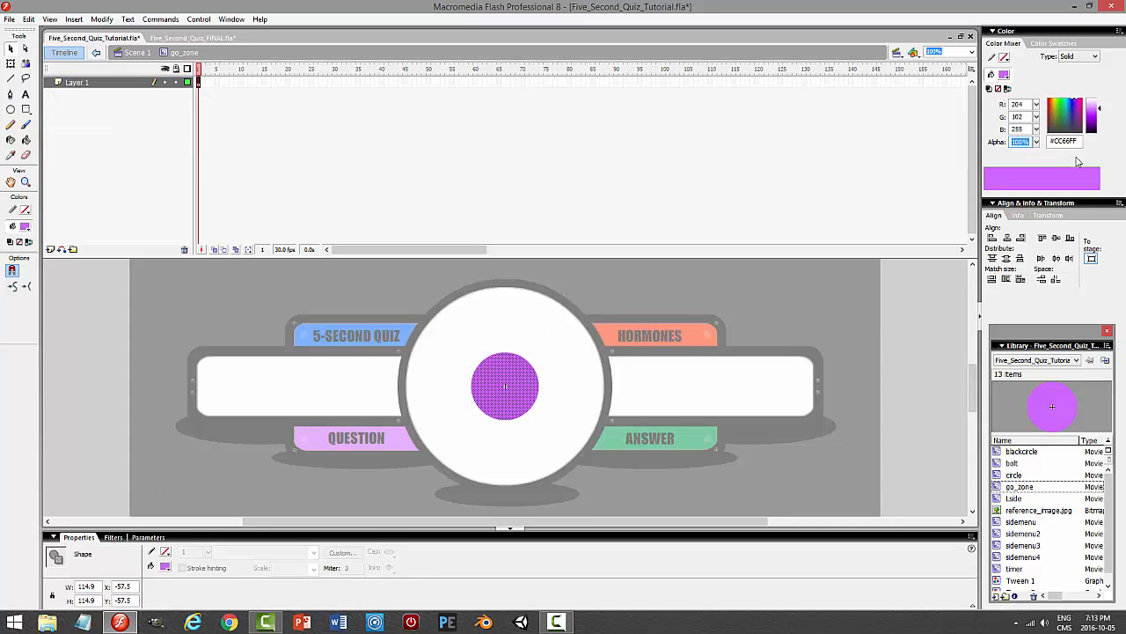
text(0)
key(Return)
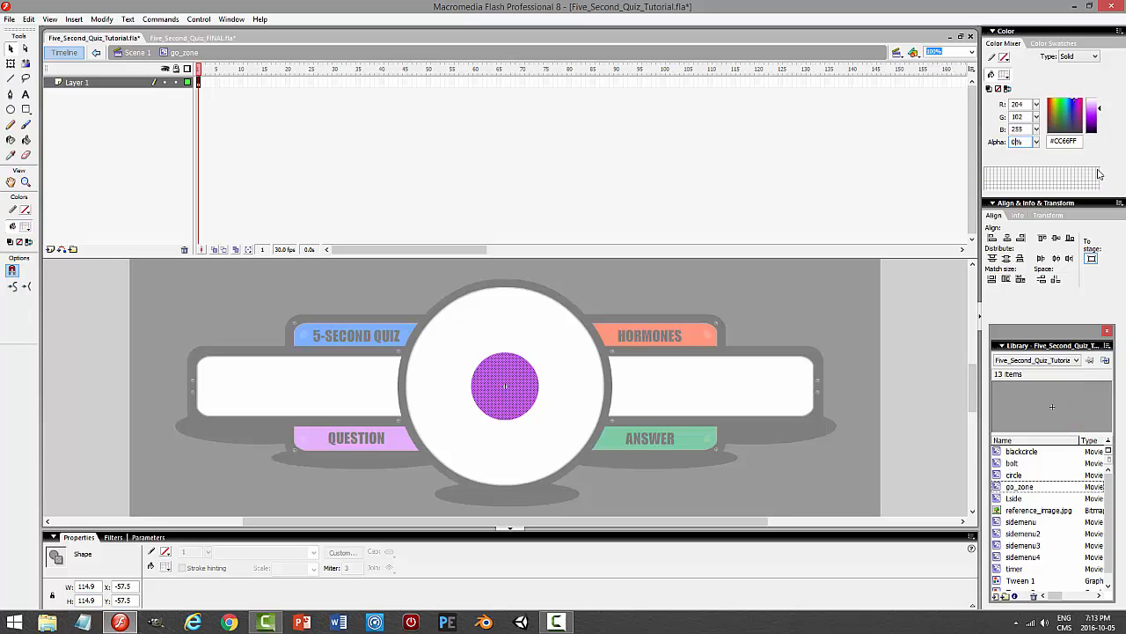
click(724, 305)
click(137, 53)
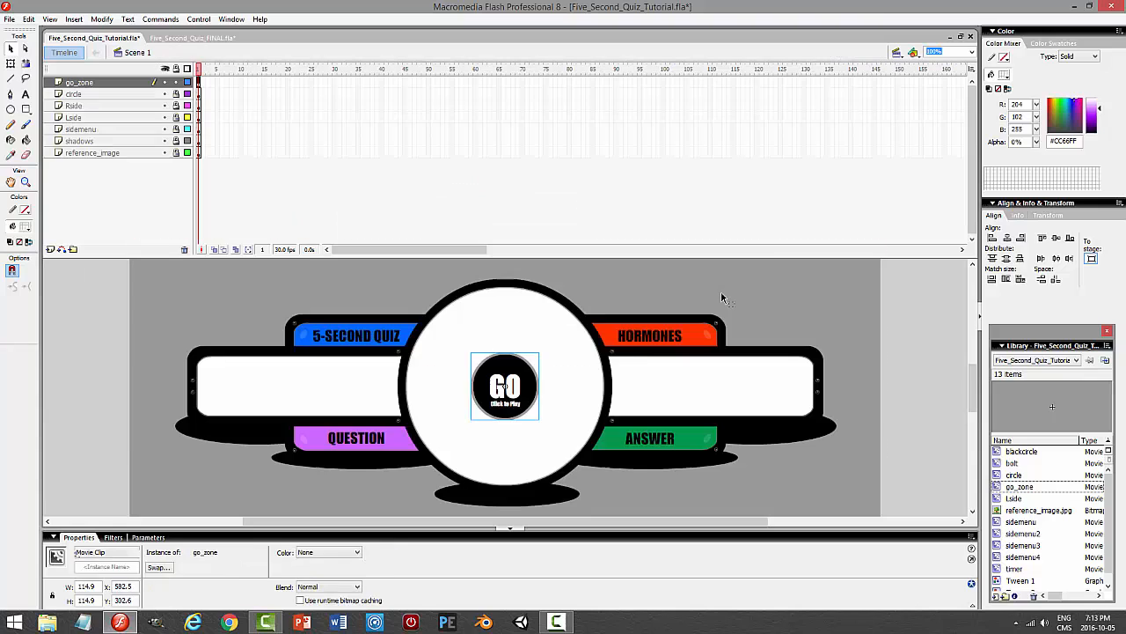
- Reopen the go_zone symbol and rename its Layer 1 as go_zone
click(722, 298)
click(515, 390)
double_click(525, 392)
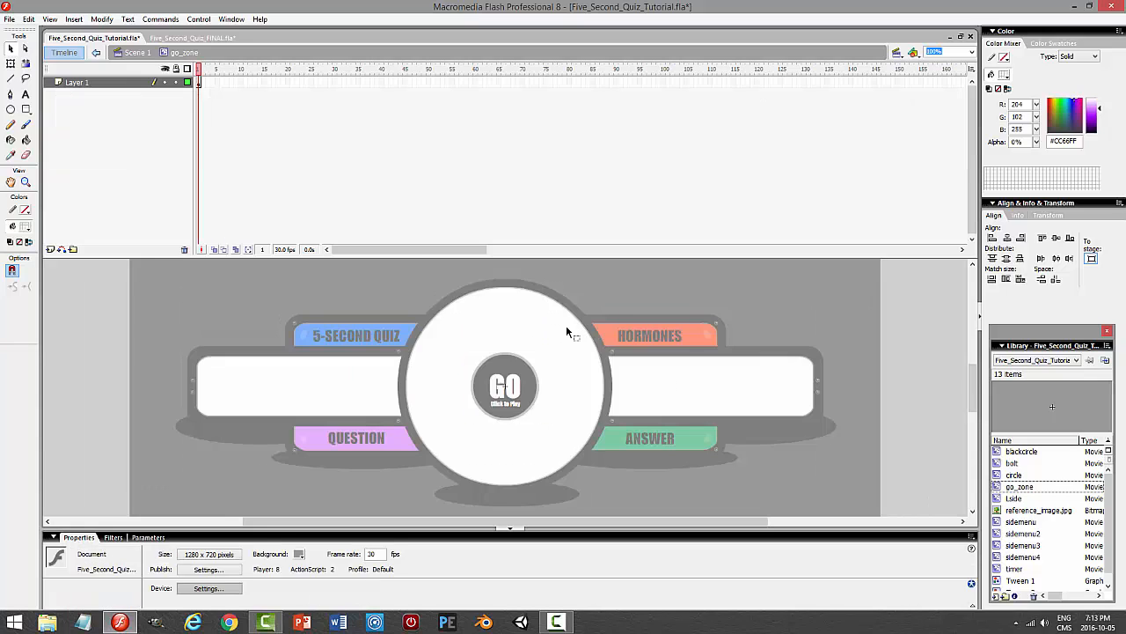
double_click(123, 83)
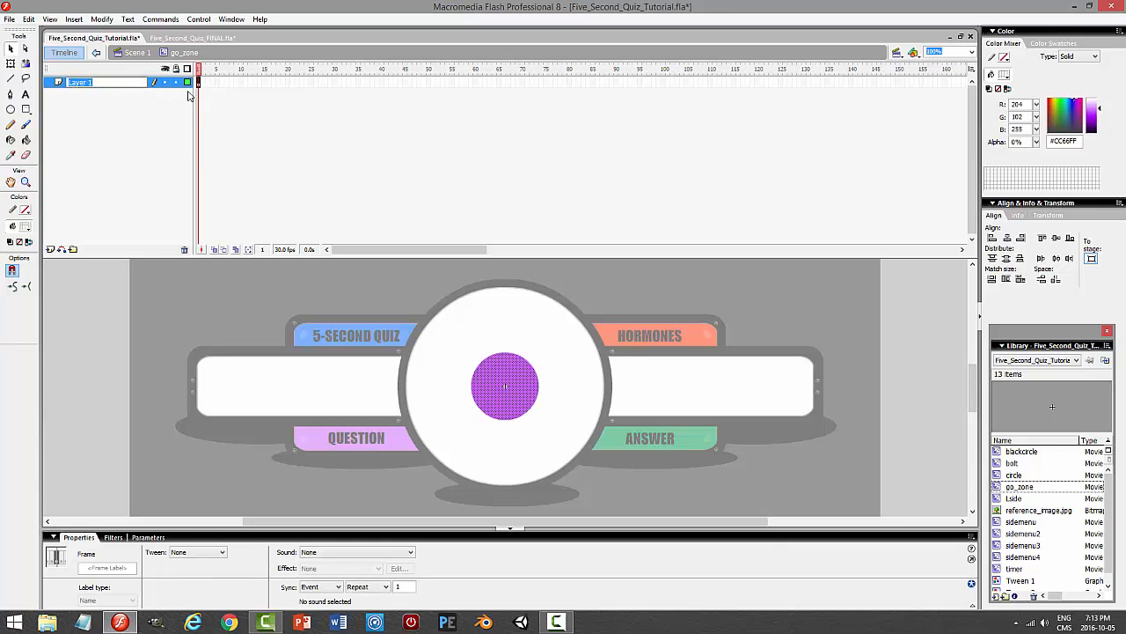
text(go_zone)
key(Return)
- Add a layer named ACTIONS above go_zone inside the symbol and put a stop(); script on its first frame
click(50, 249)
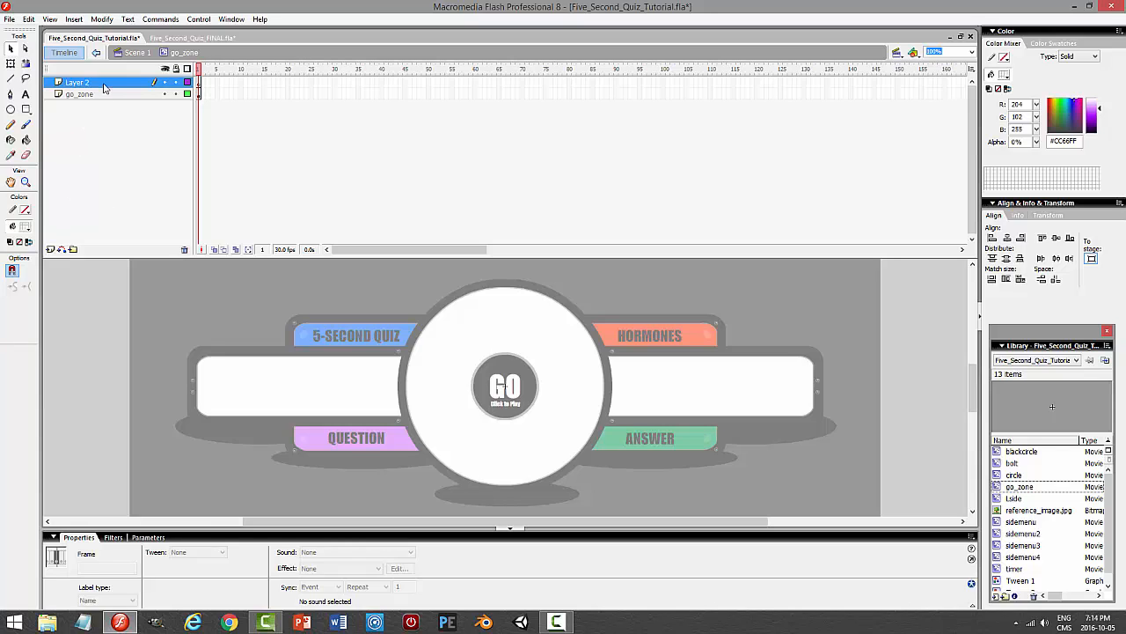
double_click(104, 82)
text(ACTIONS)
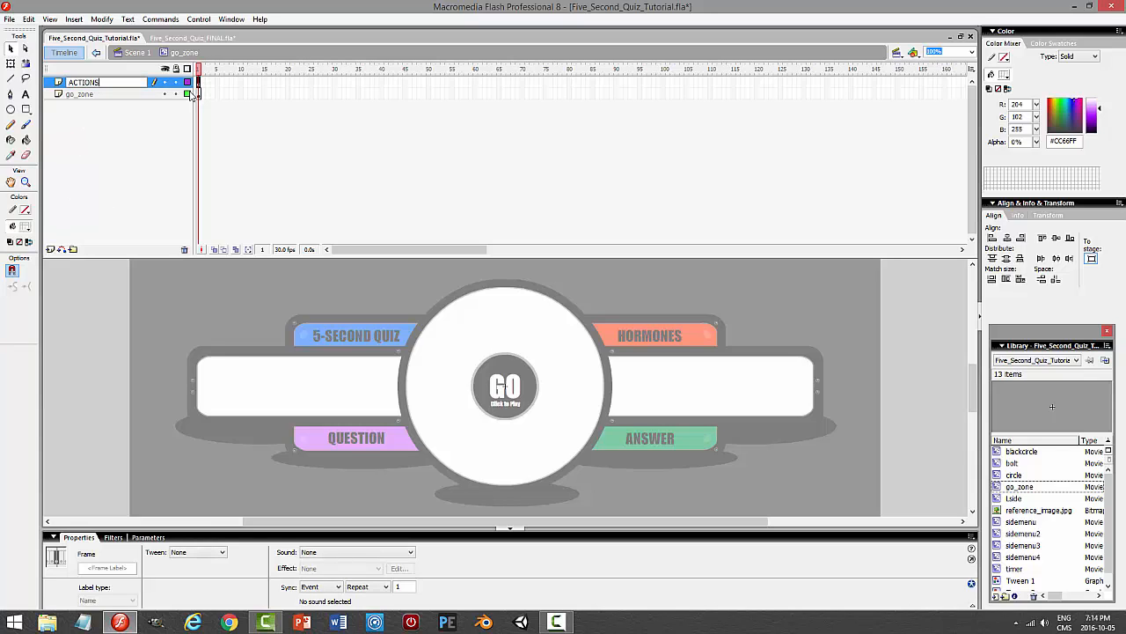
key(Return)
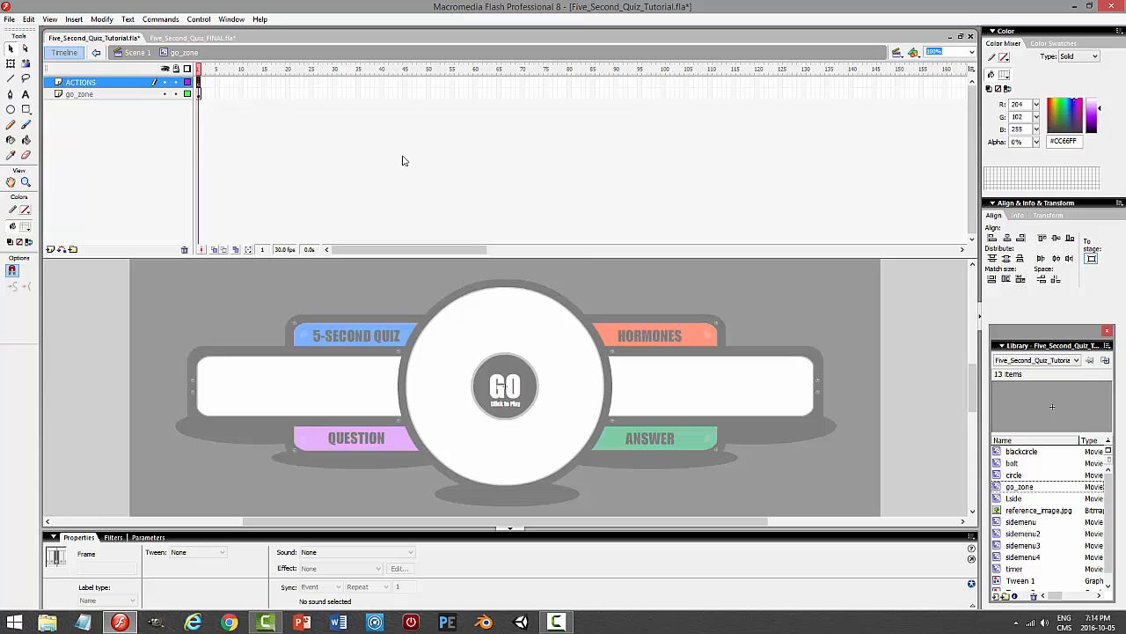
key(F9)
text(stop();)
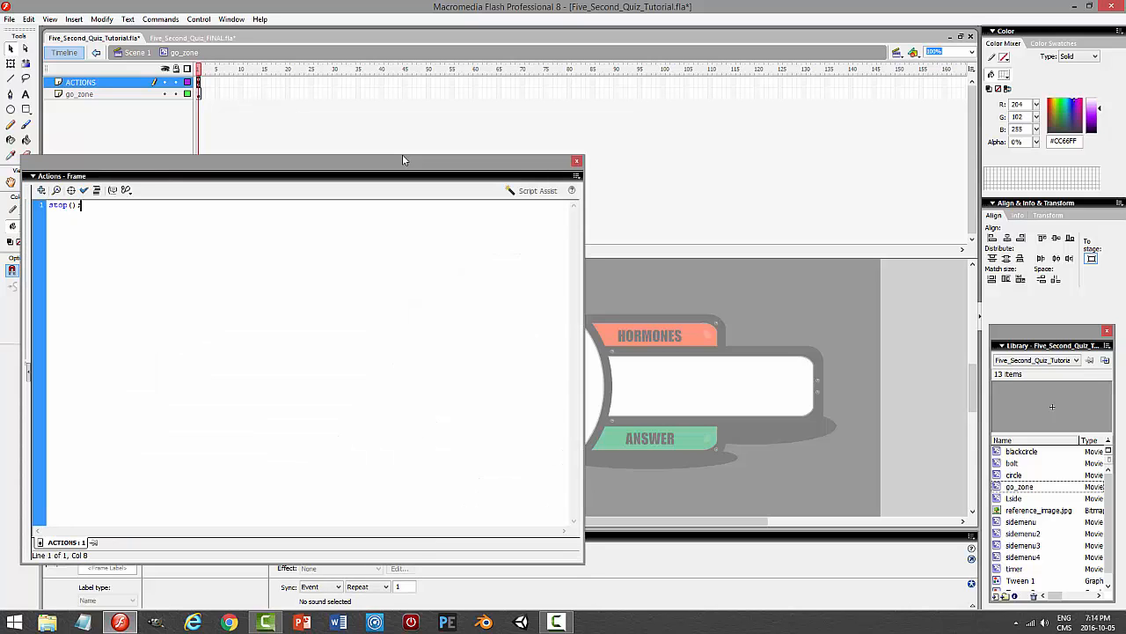
key(F9)
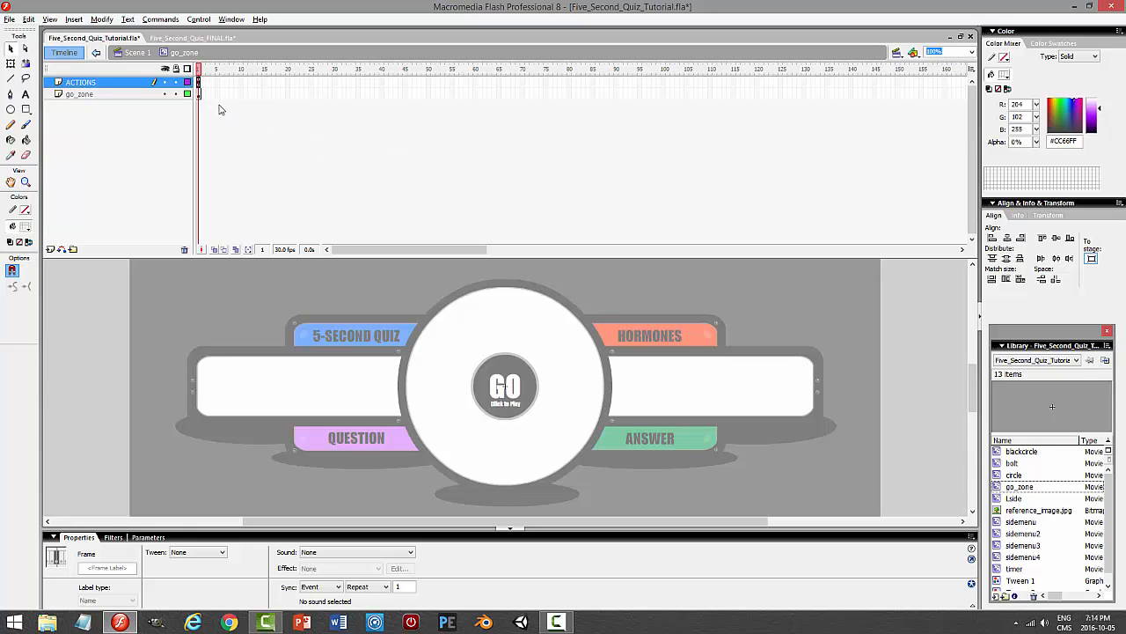
- Add a blank keyframe at frame 2 of the symbol's go_zone layer and return to Scene 1
click(204, 94)
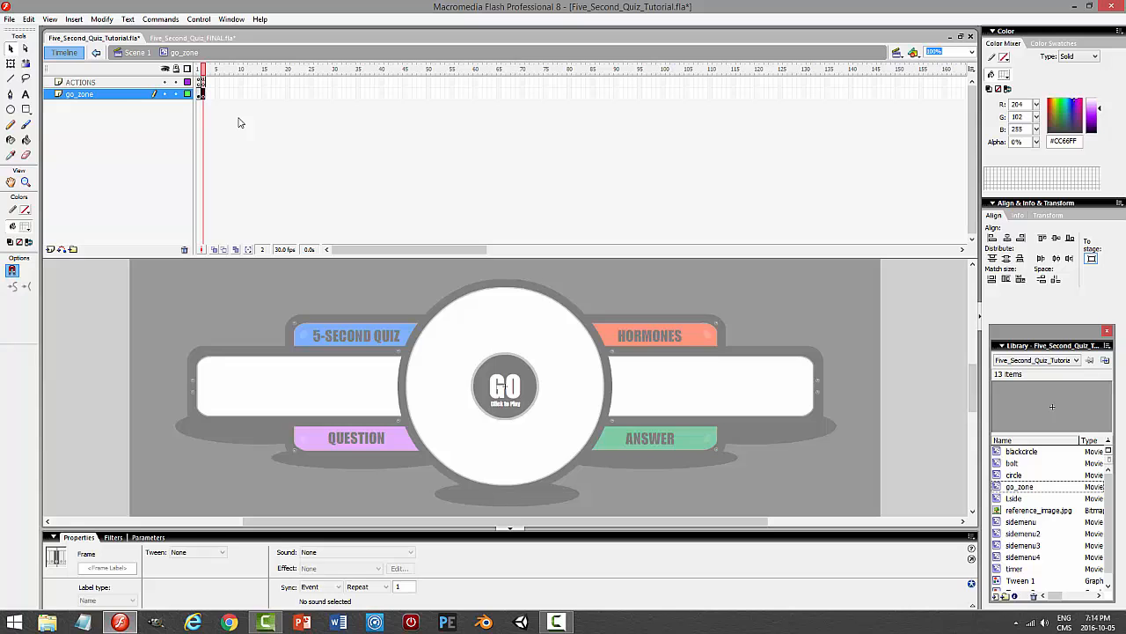
click(137, 53)
click(531, 387)
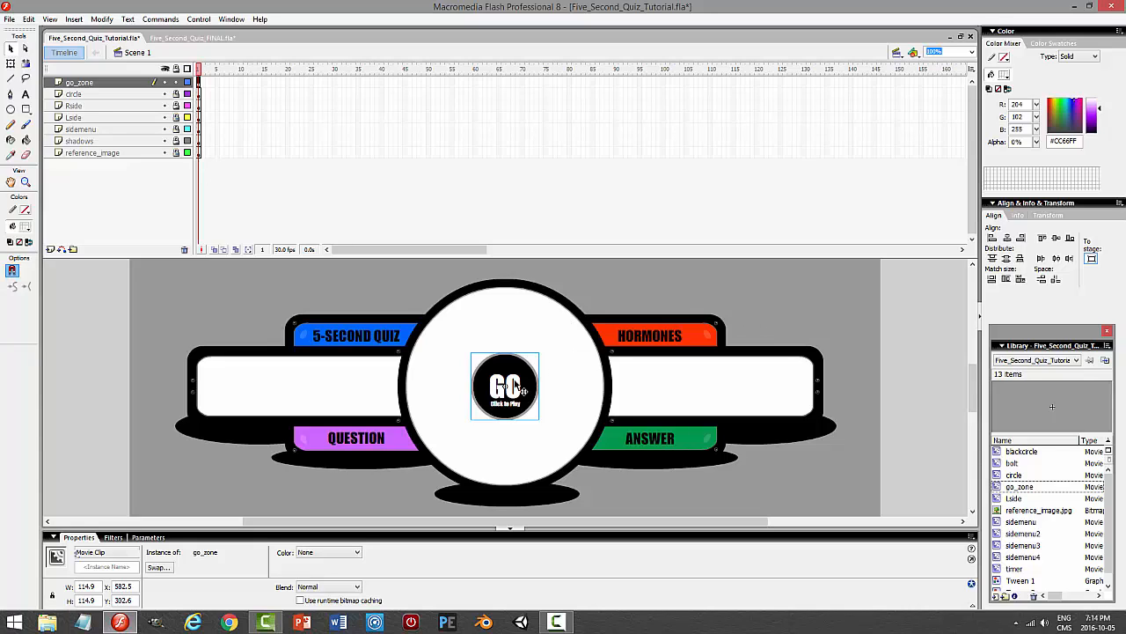
- Inspect the circle clip and its nested timer on the unlocked circle layer, then relock that layer and unlock go_zone
click(175, 82)
click(507, 371)
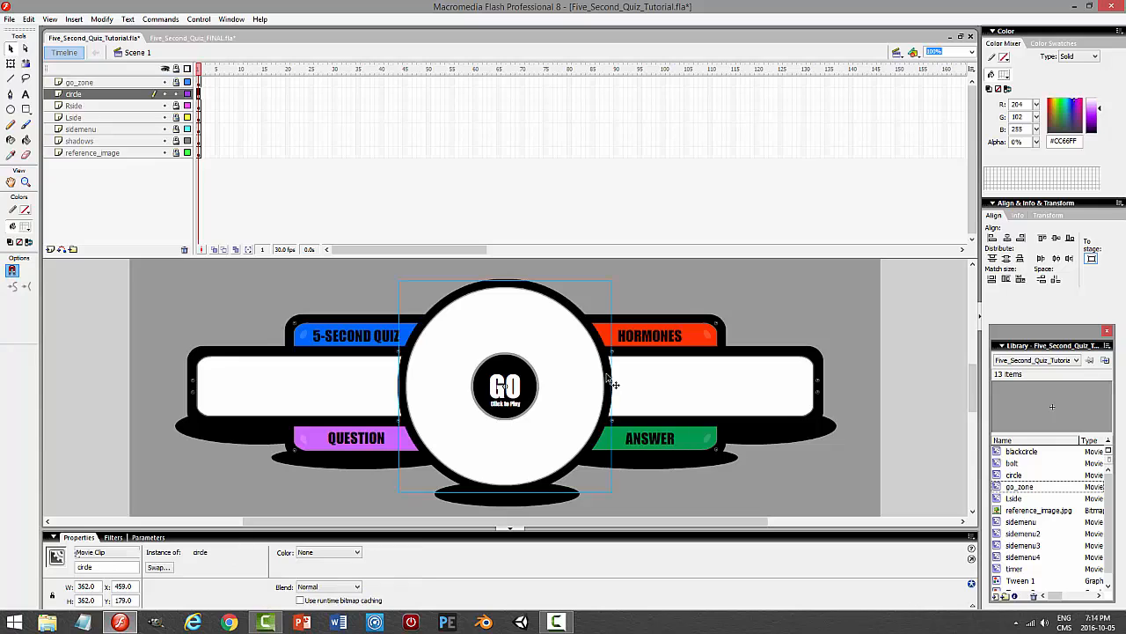
double_click(511, 396)
click(136, 52)
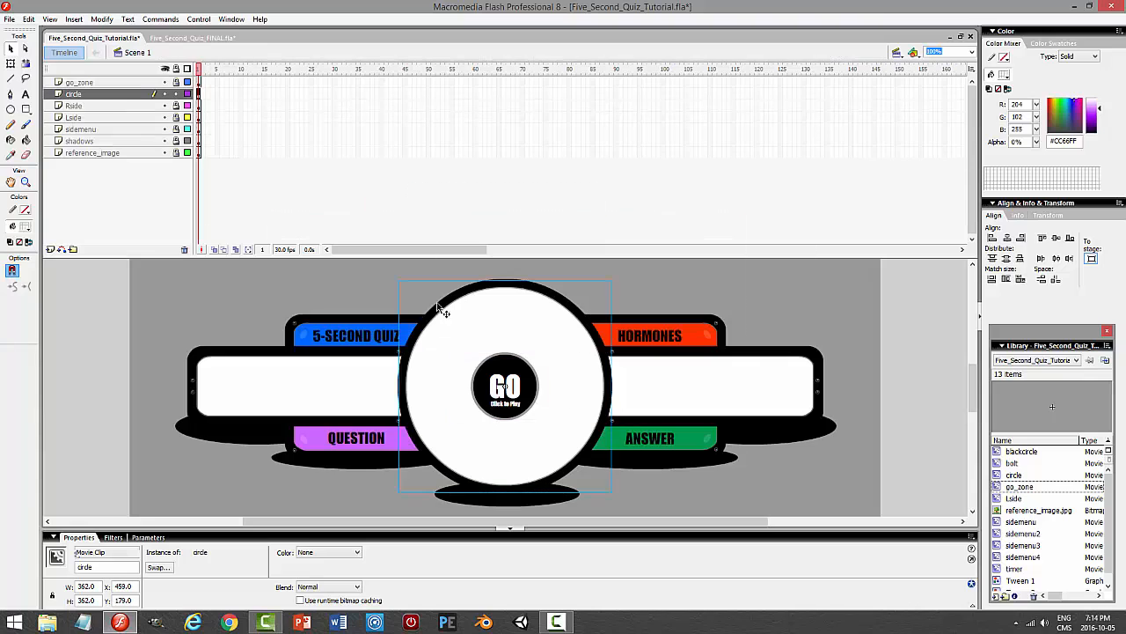
click(176, 94)
click(176, 82)
- Give the go_zone clip an on(press) handler calling _root.circle.timer.gotoAndPlay(2), changing the keyboard layout to US English for the braces
click(499, 379)
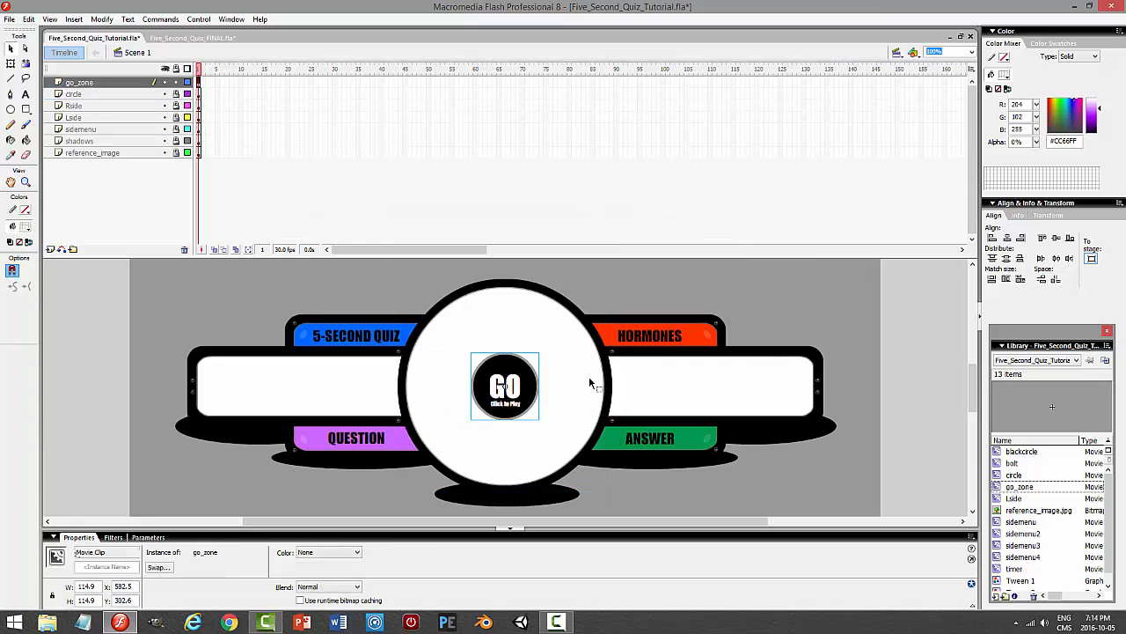
key(F9)
text(o)
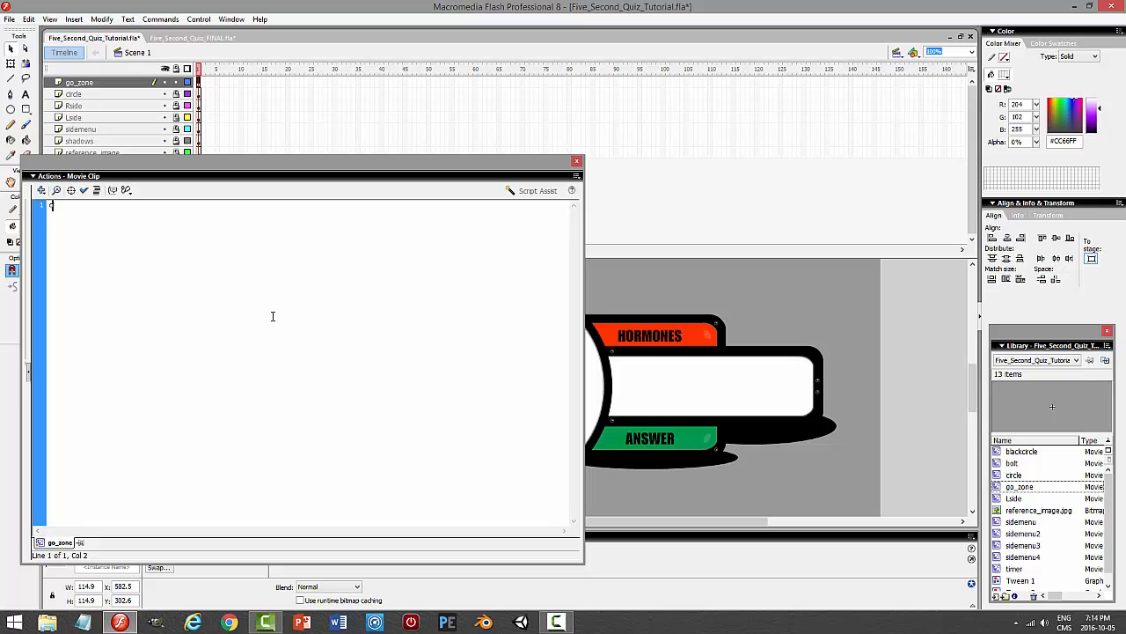
text(n (press)
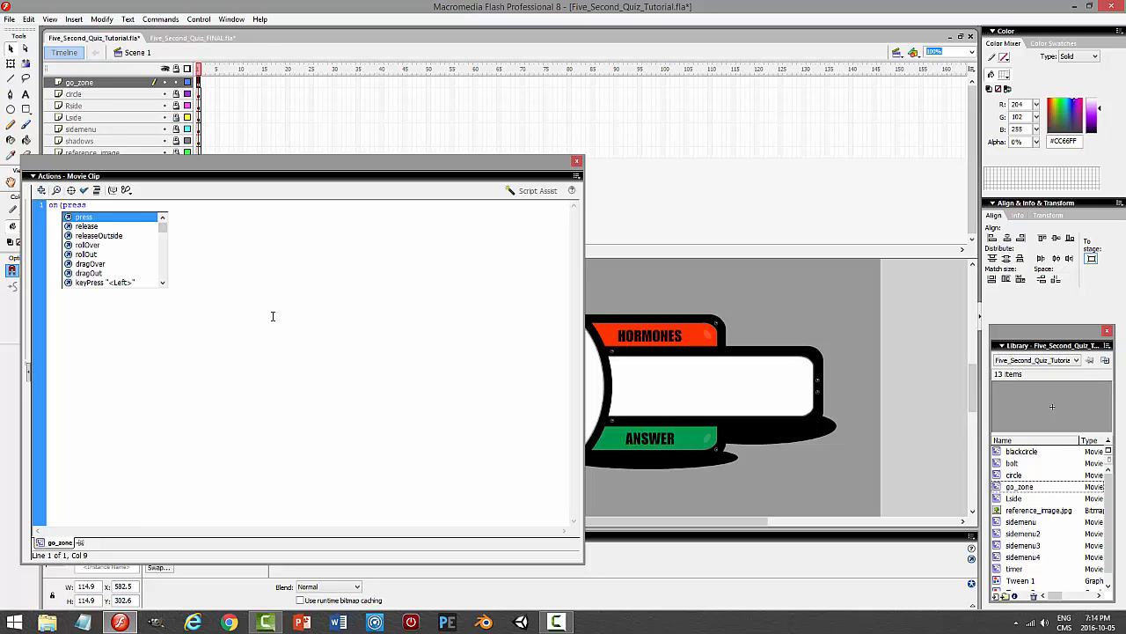
text())
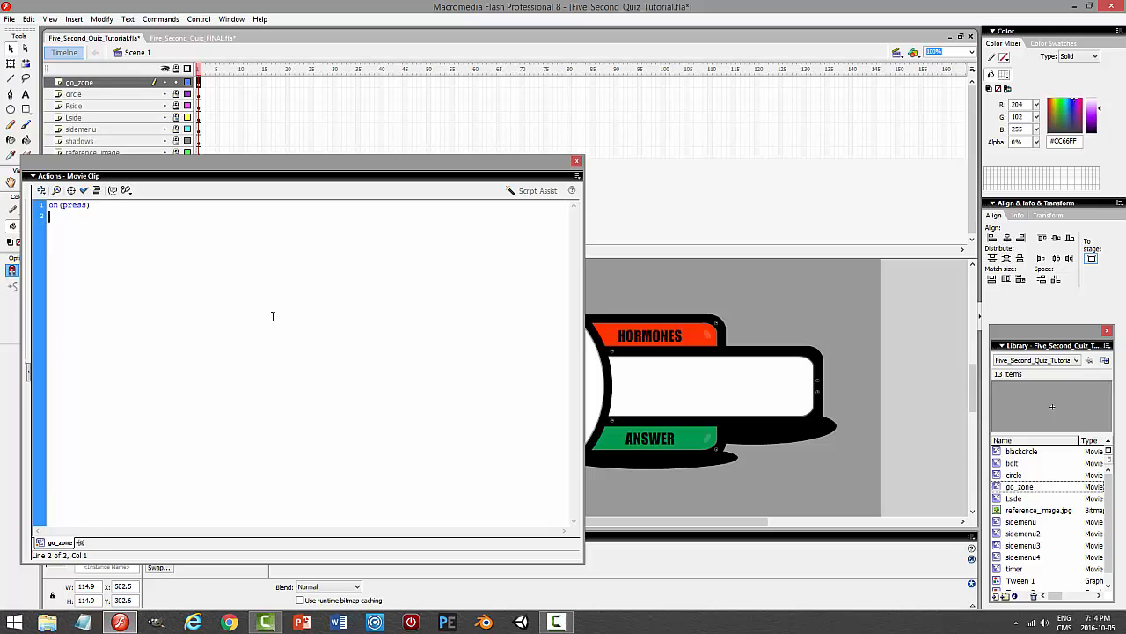
click(1066, 619)
click(1043, 499)
text(.circle.timer.gotoAndPlay)
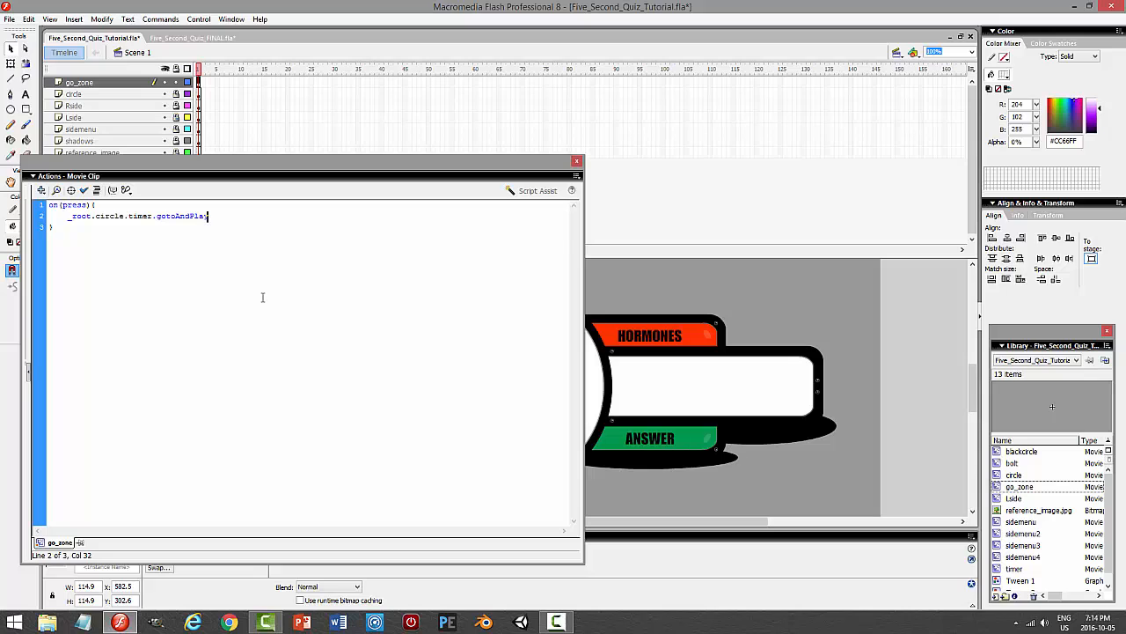
text((2))
- Add a gotoAndStop(2) call to the go_zone clip's on(press) handler and close the script editor
text(.got)
text(oAndStop(2)
click(576, 161)
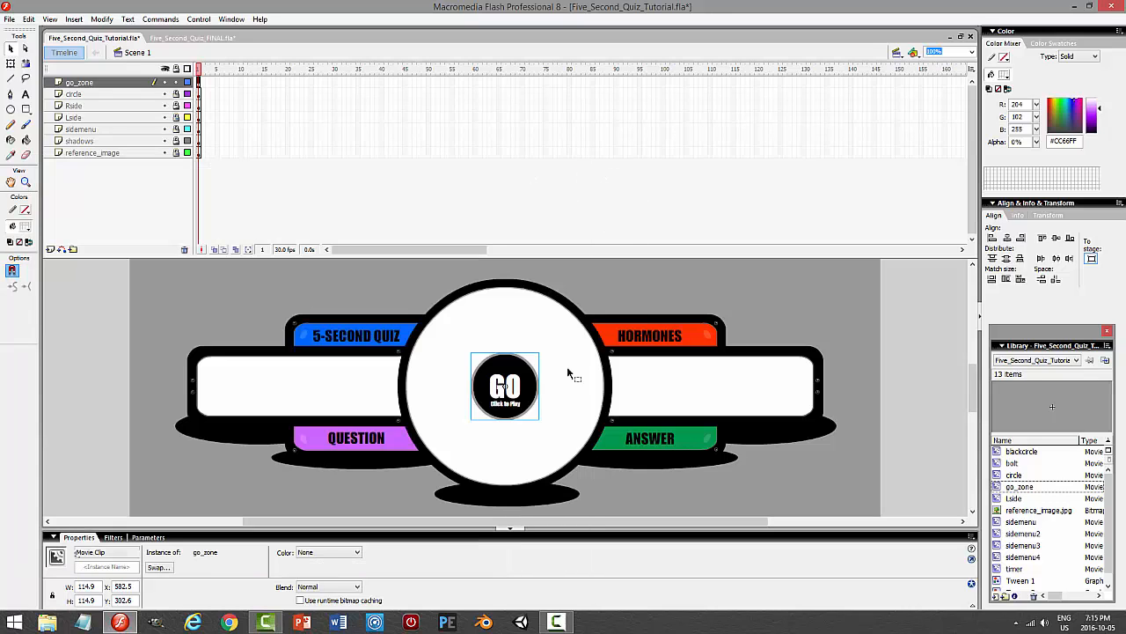
- Check frame 2 of the go_zone layer inside the go_zone symbol, then return to Scene 1
double_click(507, 397)
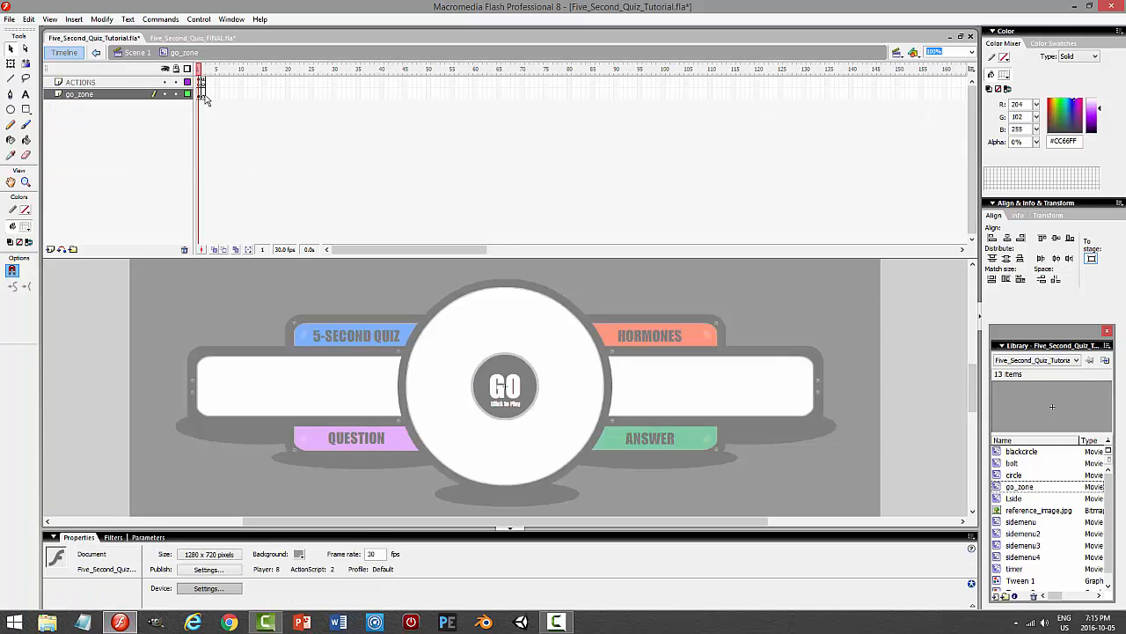
click(203, 94)
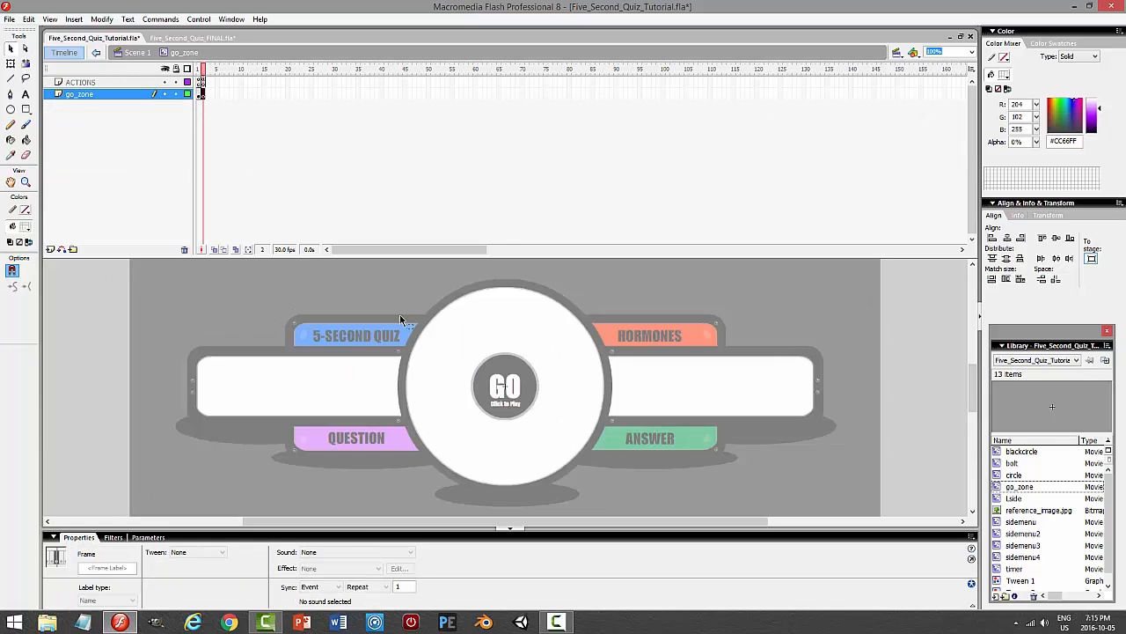
click(136, 52)
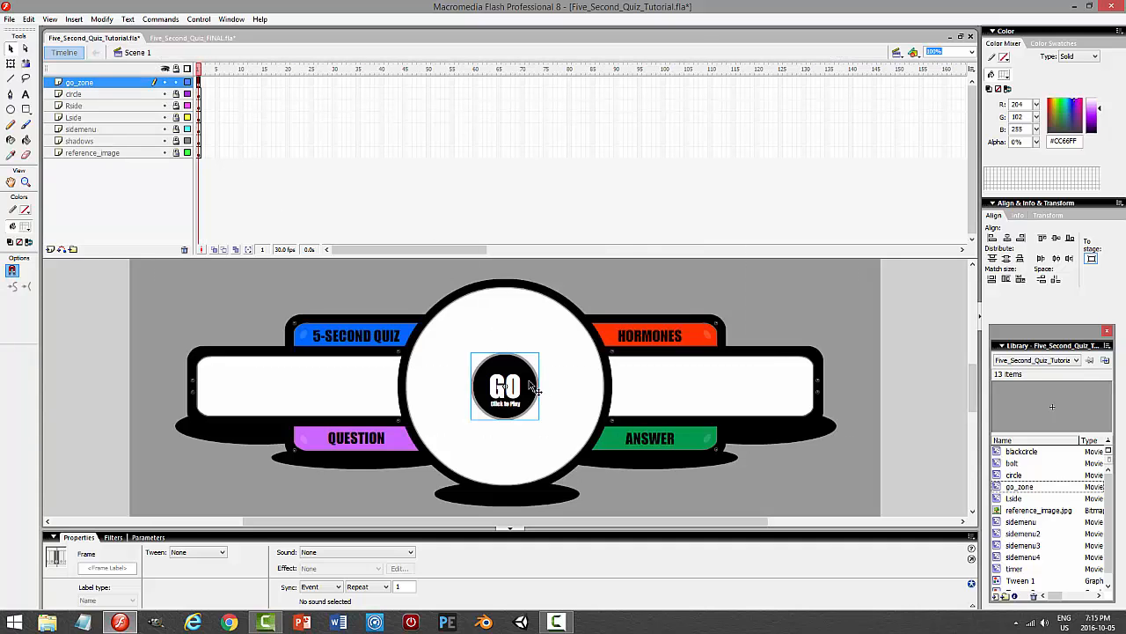
- Test the movie by starting the timer from the GO circle, then close the preview and save the file
key(ctrl+Return)
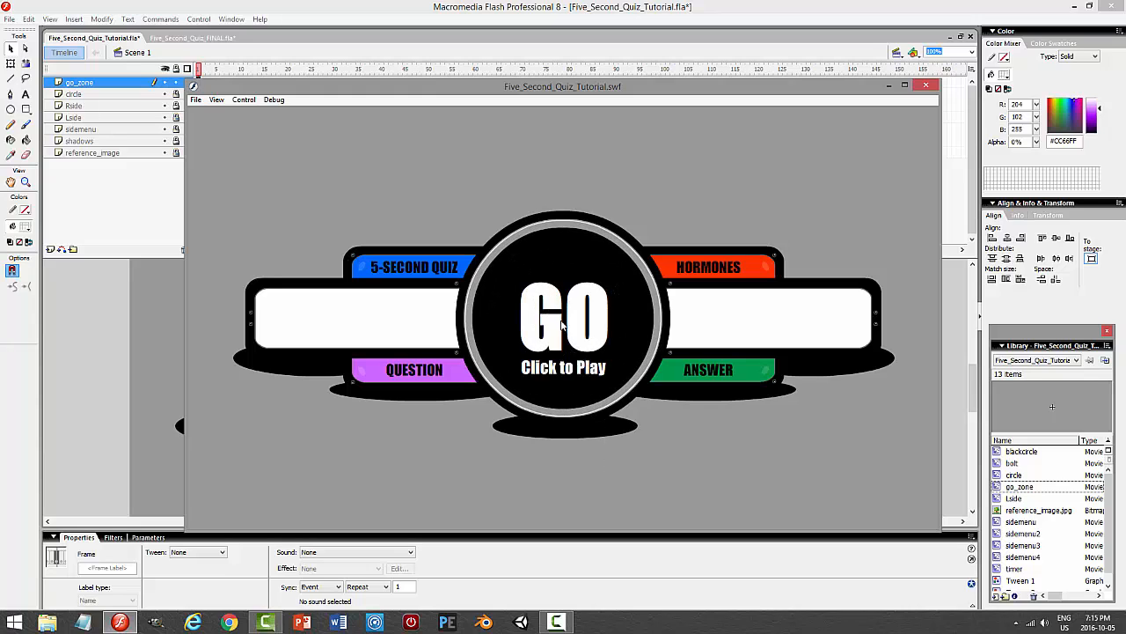
click(566, 324)
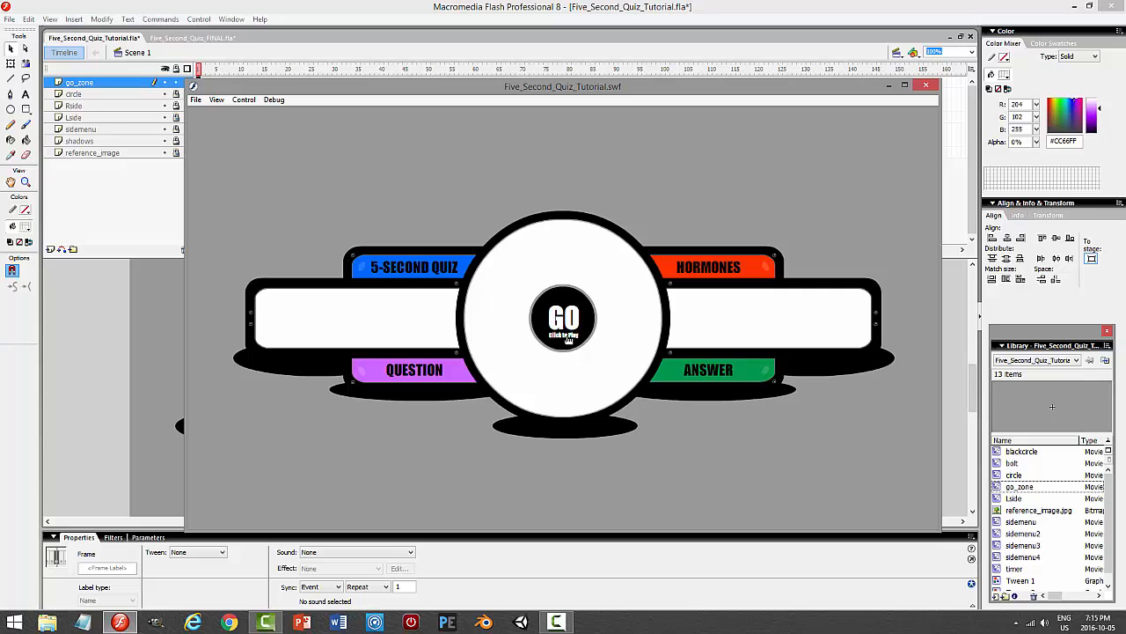
click(569, 338)
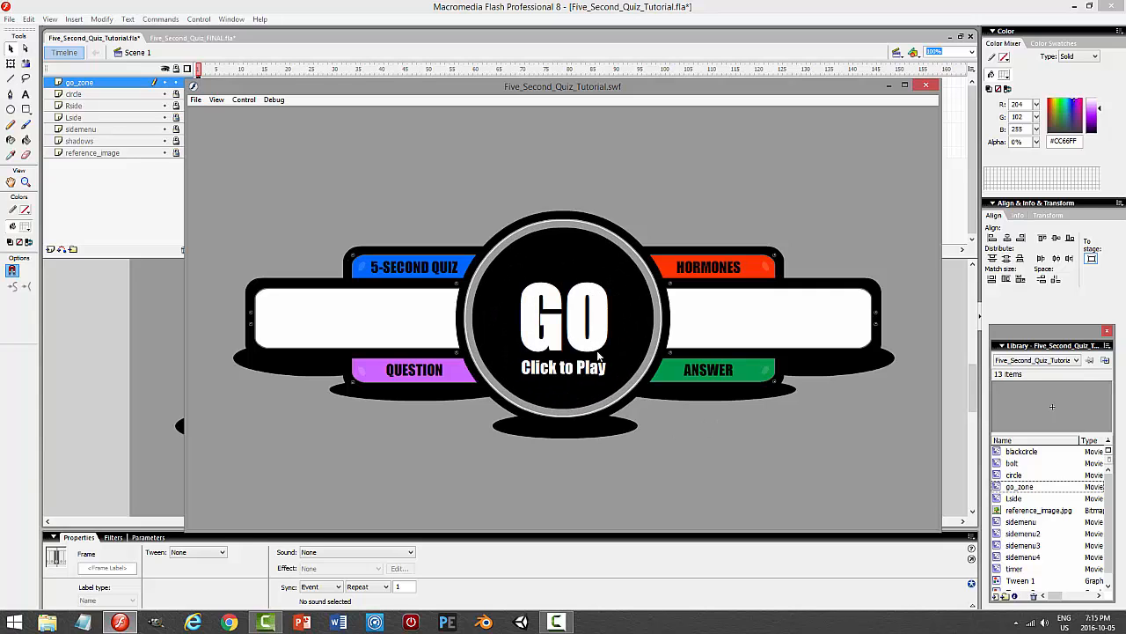
click(927, 86)
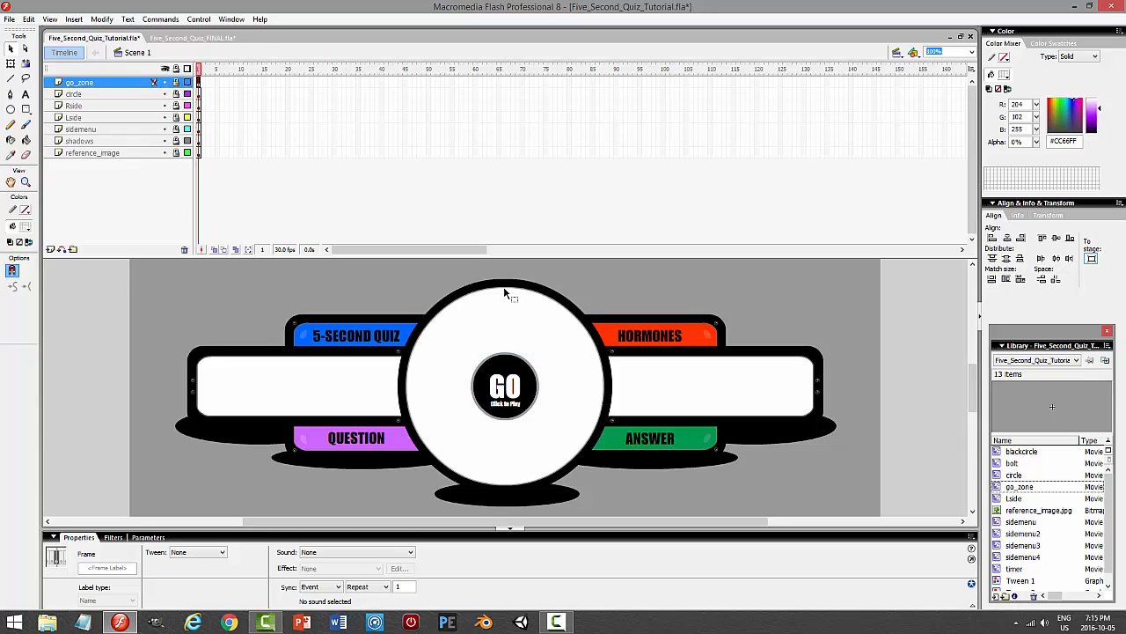
key(ctrl+s)
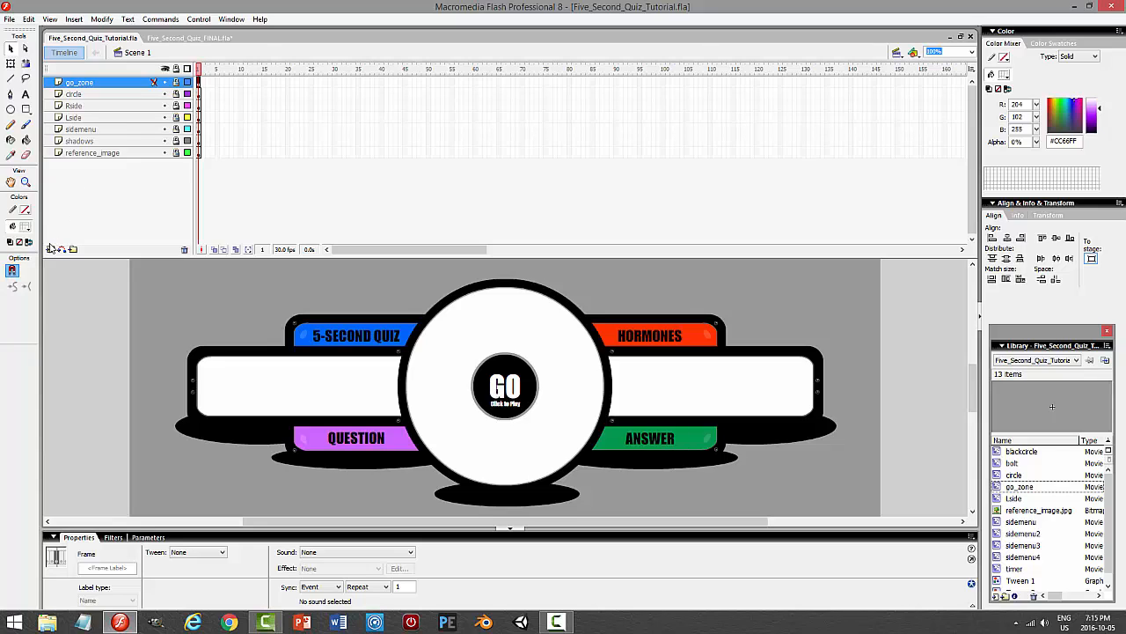
- Add a new layer above go_zone and name it ACTIONS
click(51, 249)
double_click(80, 81)
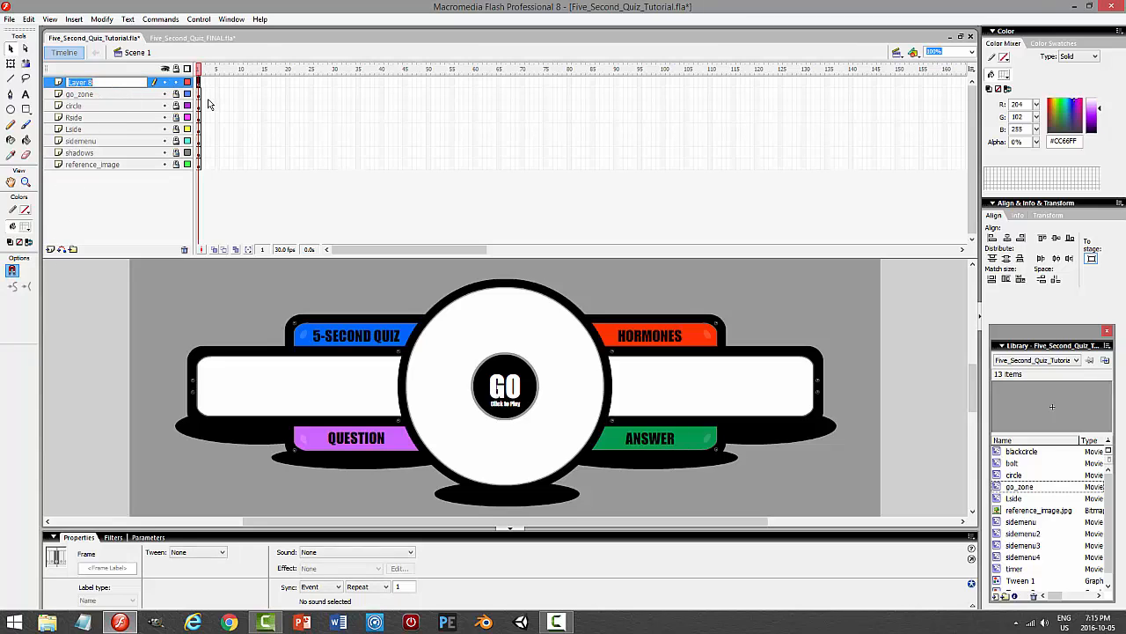
text(ACTIONS)
key(Return)
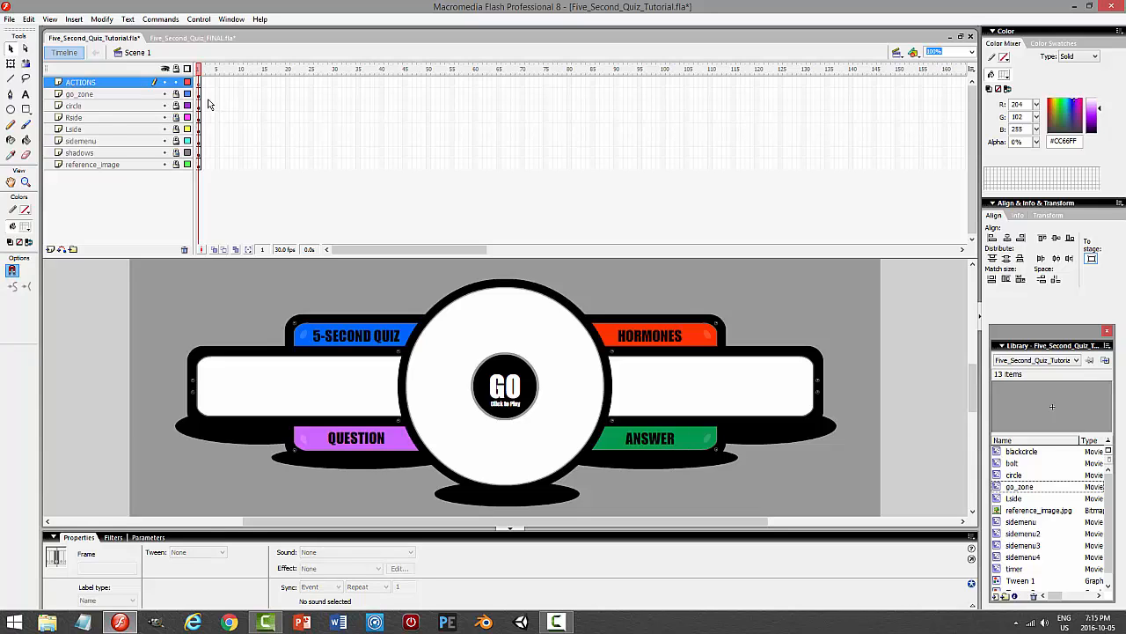
- Add a stop(); script to frame 1 of the ACTIONS layer and close the script editor
click(199, 83)
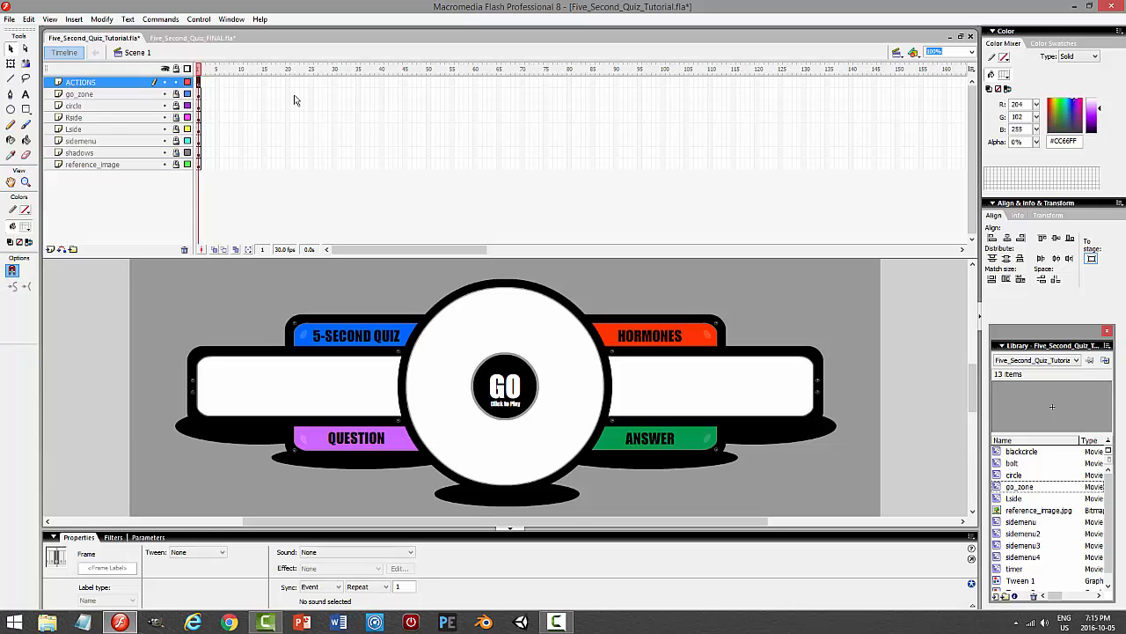
key(F9)
text(stop)
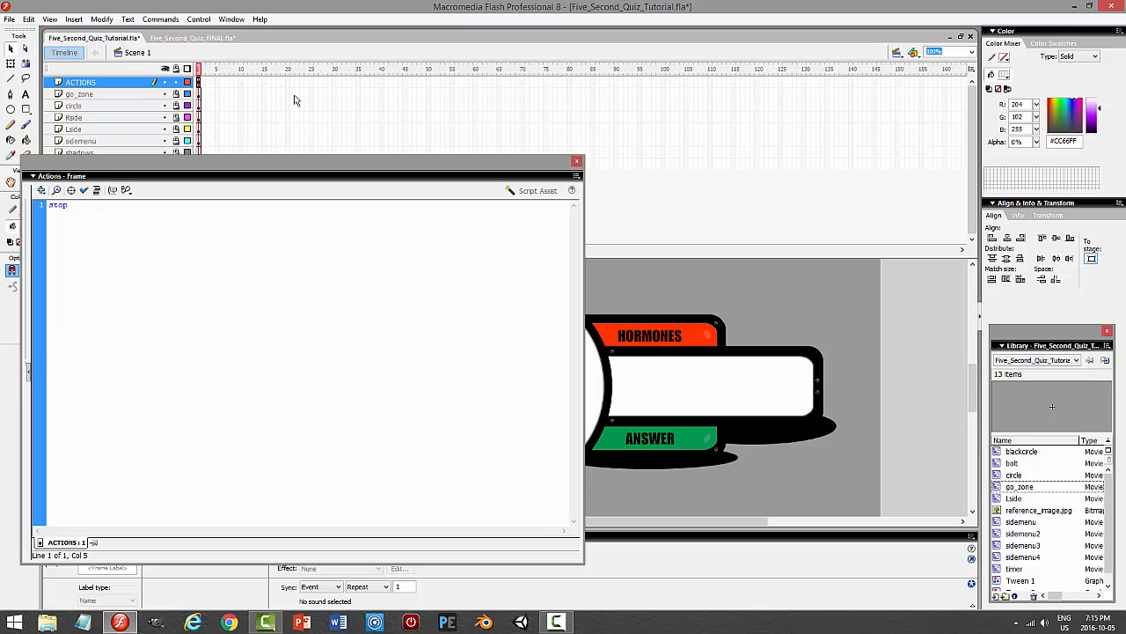
text(();)
key(F9)
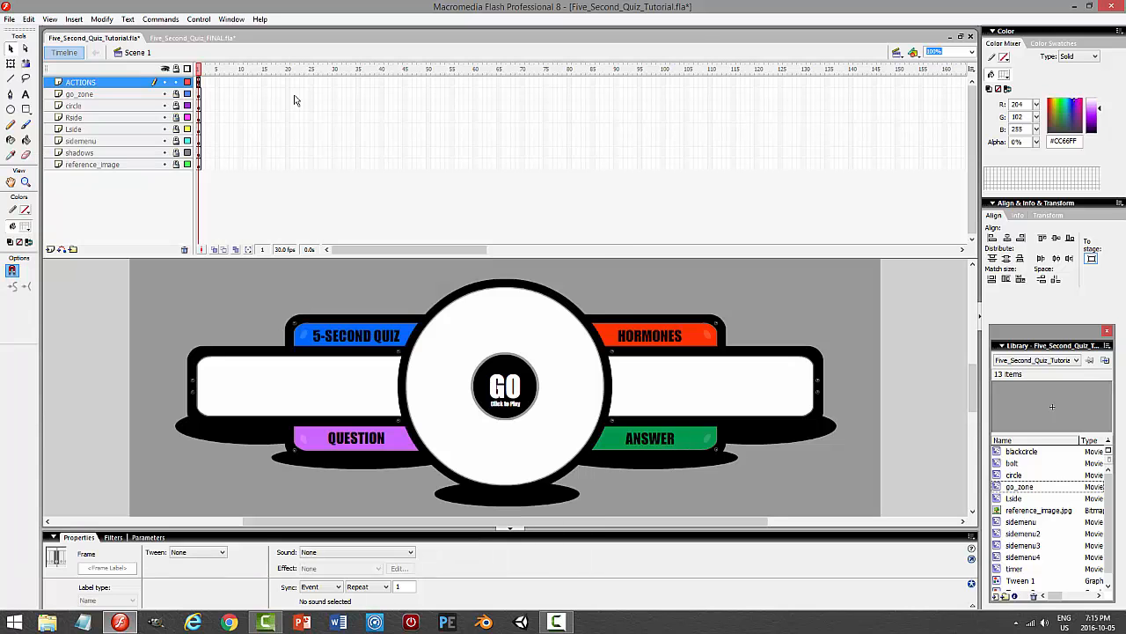
- Save the file, test the movie and close the preview
key(ctrl+s)
key(ctrl+Return)
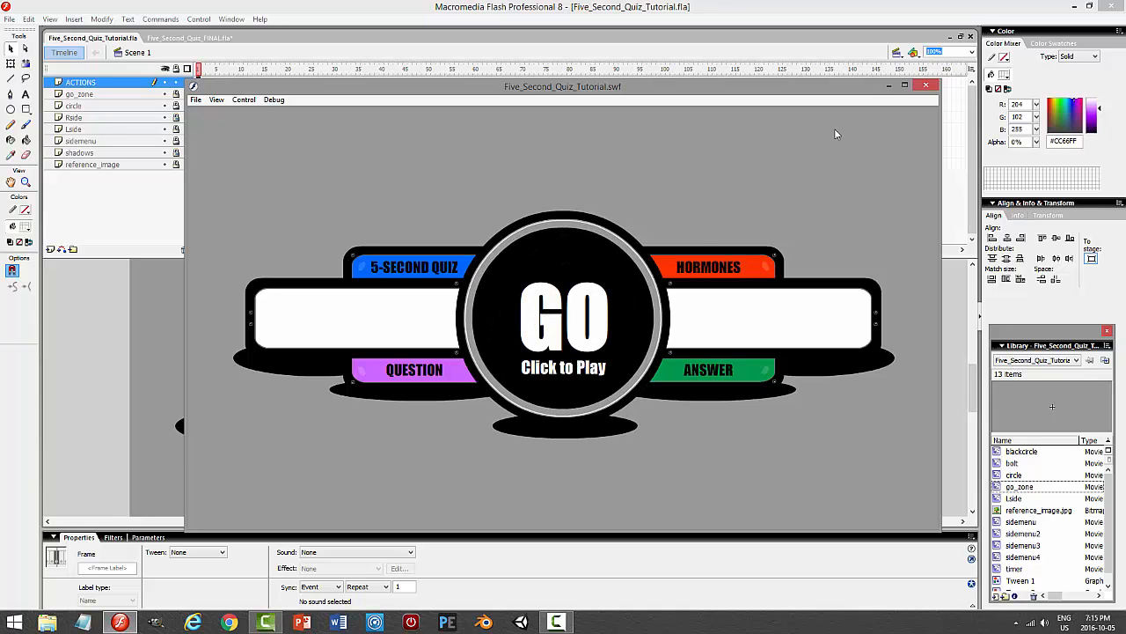
click(926, 85)
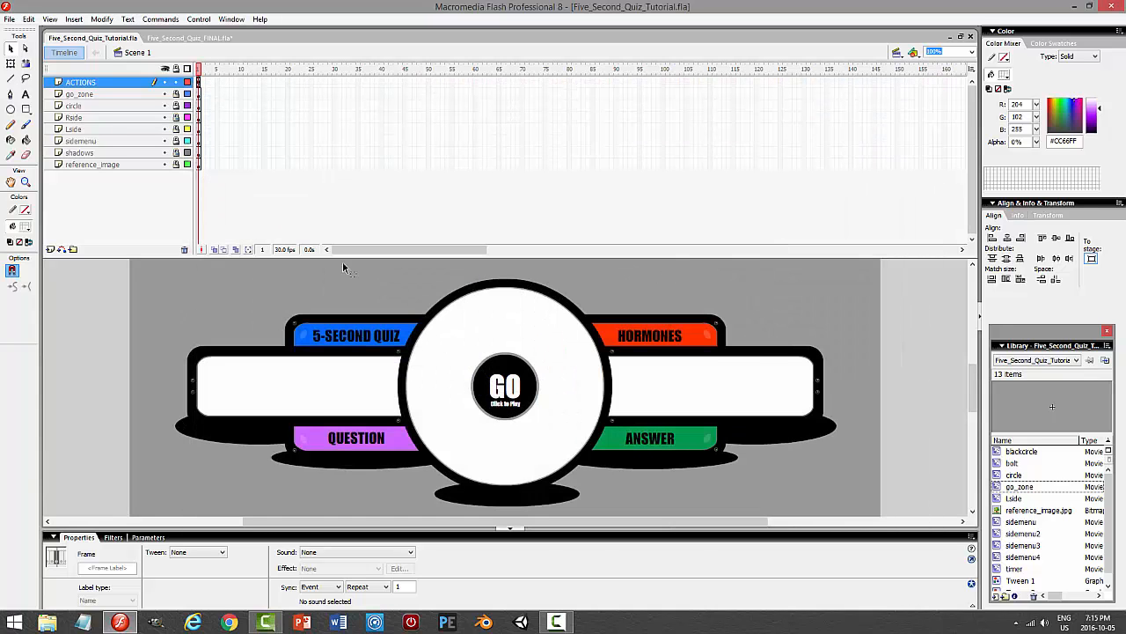
- Check the ACTIONS frame 1 script in Five_Second_Quiz_FINAL.fla, and preview the tutorial movie once more
click(189, 38)
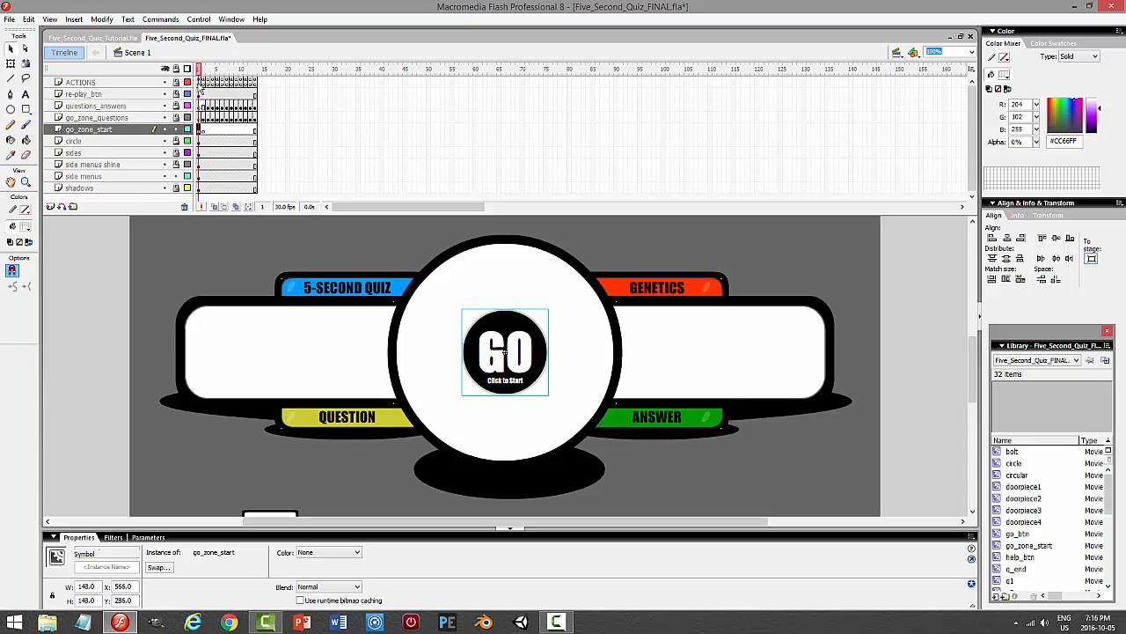
click(199, 81)
key(F9)
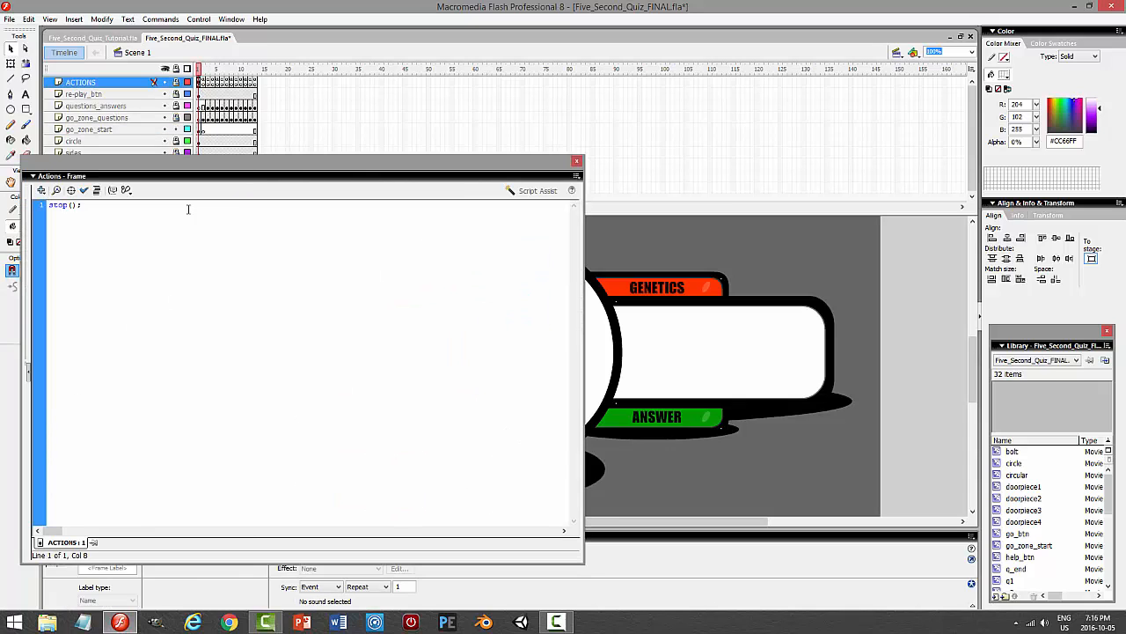
key(F9)
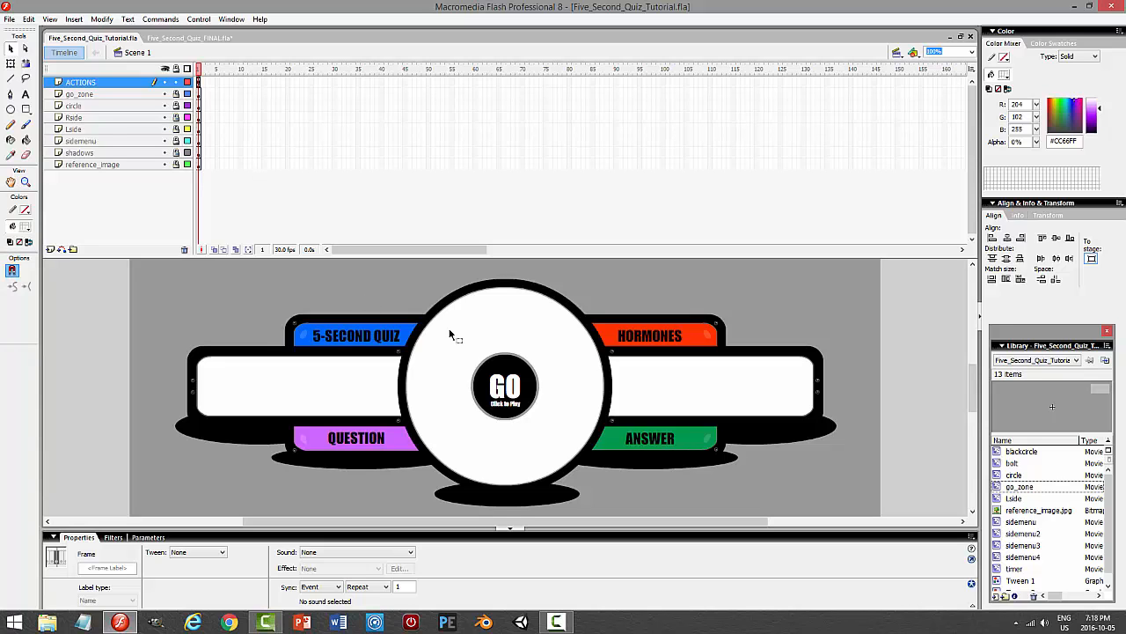
key(ctrl+Return)
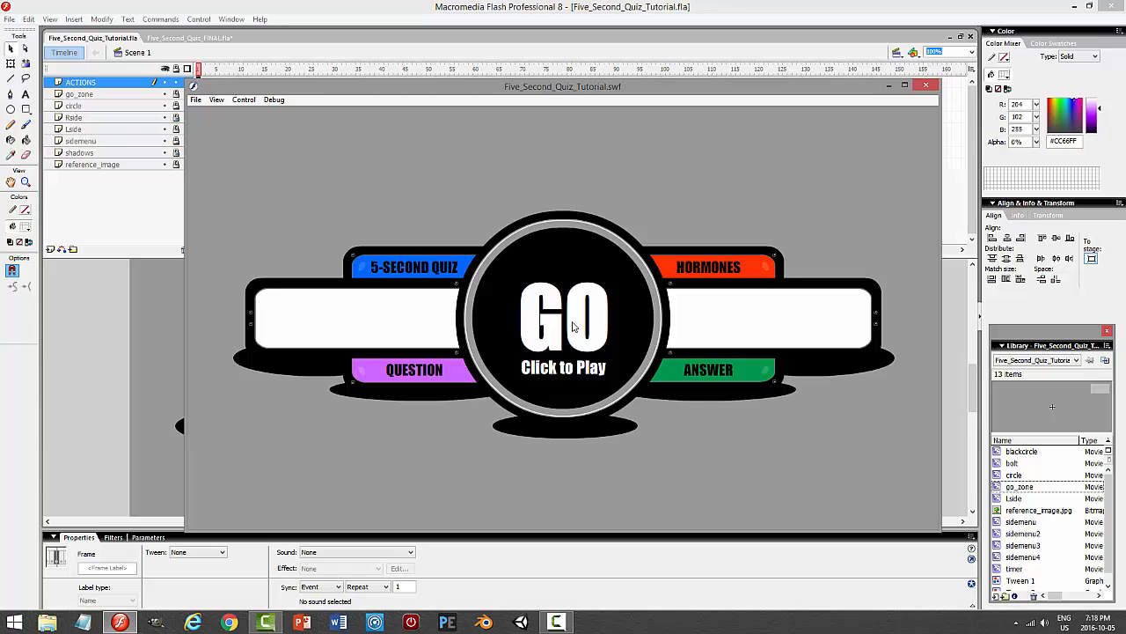
click(925, 85)
- Extend all layers from ACTIONS down to reference_image to frame 2, and select frame 2 of the ACTIONS layer
click(203, 84)
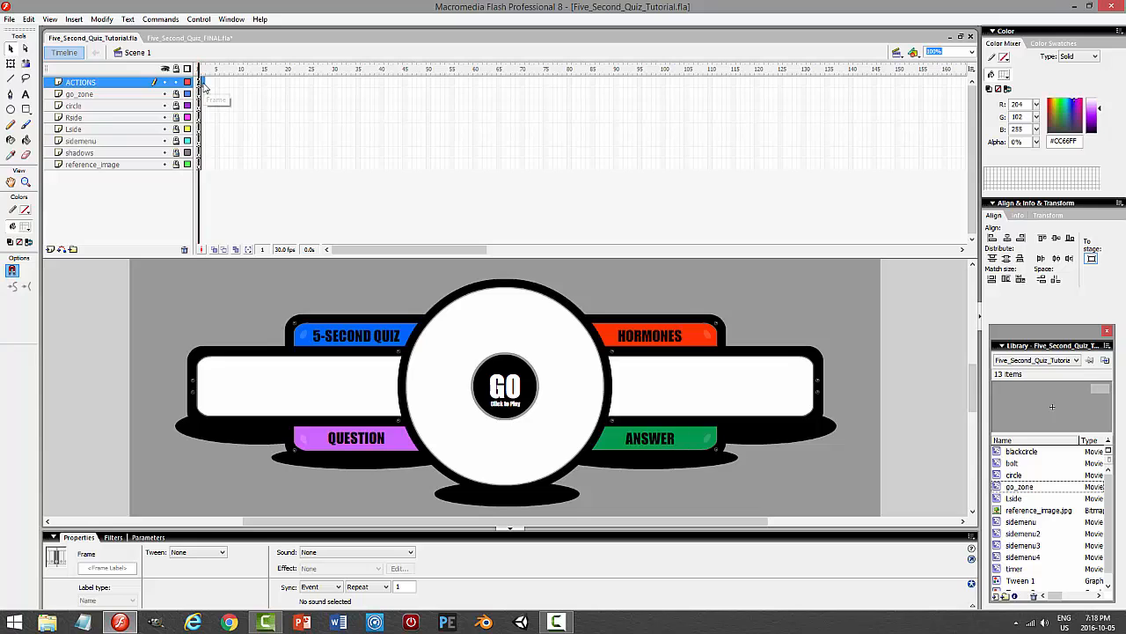
click(204, 167)
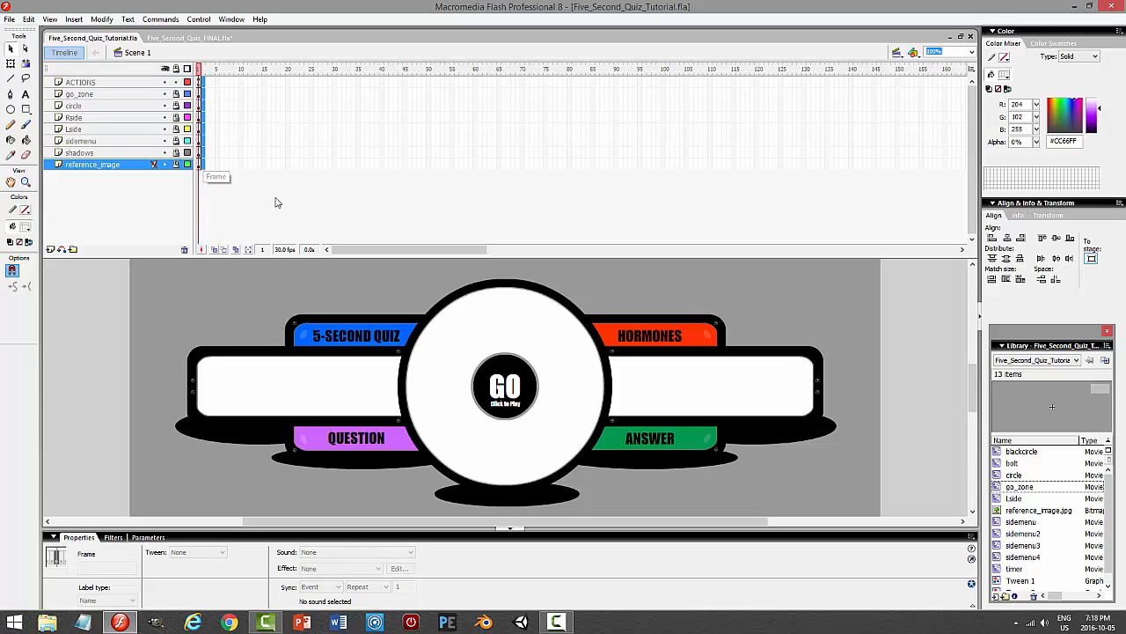
key(F6)
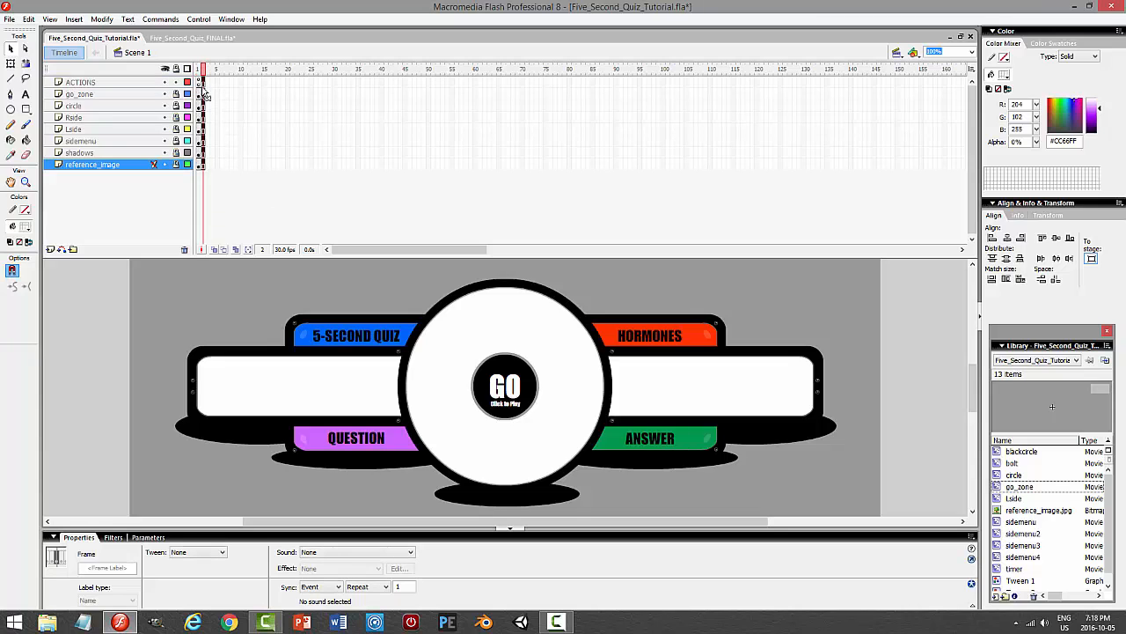
click(200, 82)
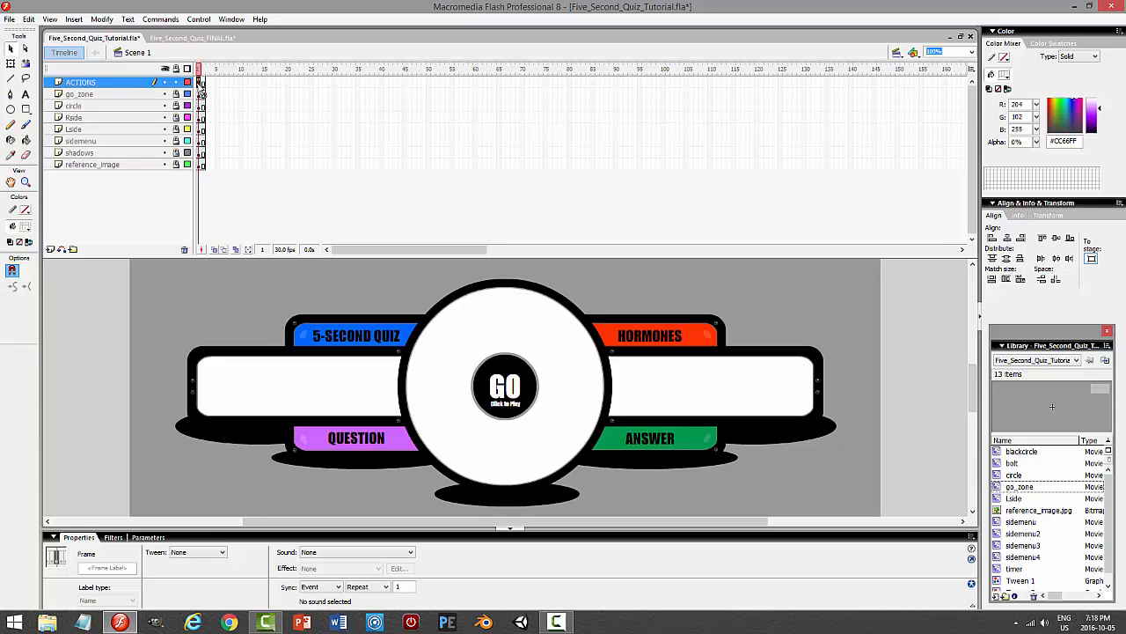
click(203, 83)
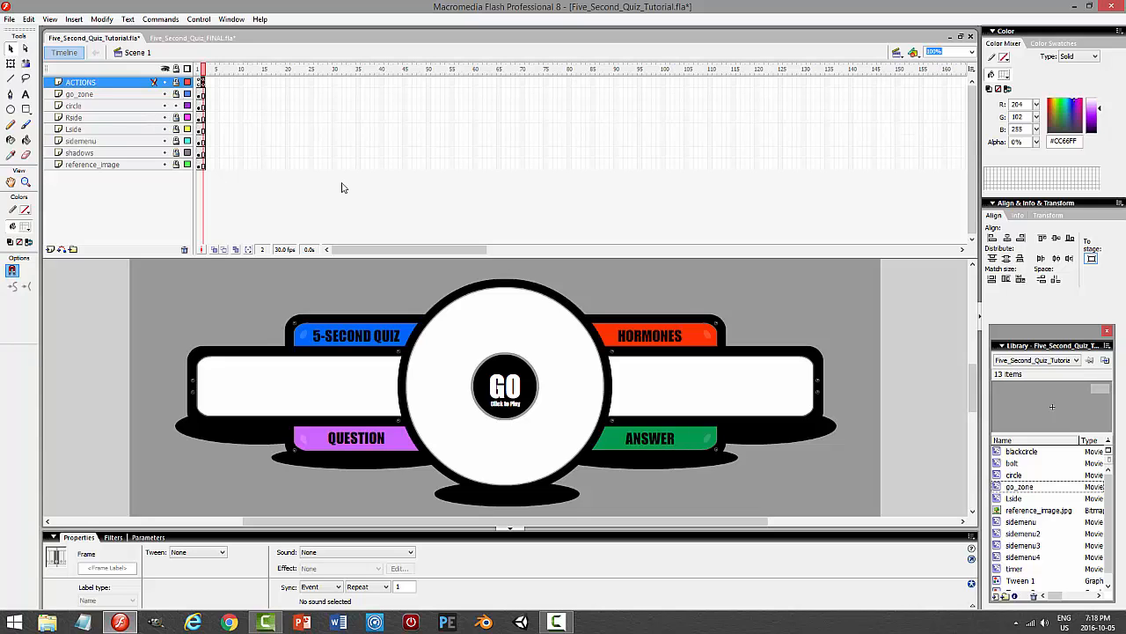
- In the timer clip inside circle, add _root.gotoAndStop(2); below stop(); on frame 17 of the ACTIONS layer, and return to Scene 1
click(506, 387)
double_click(507, 387)
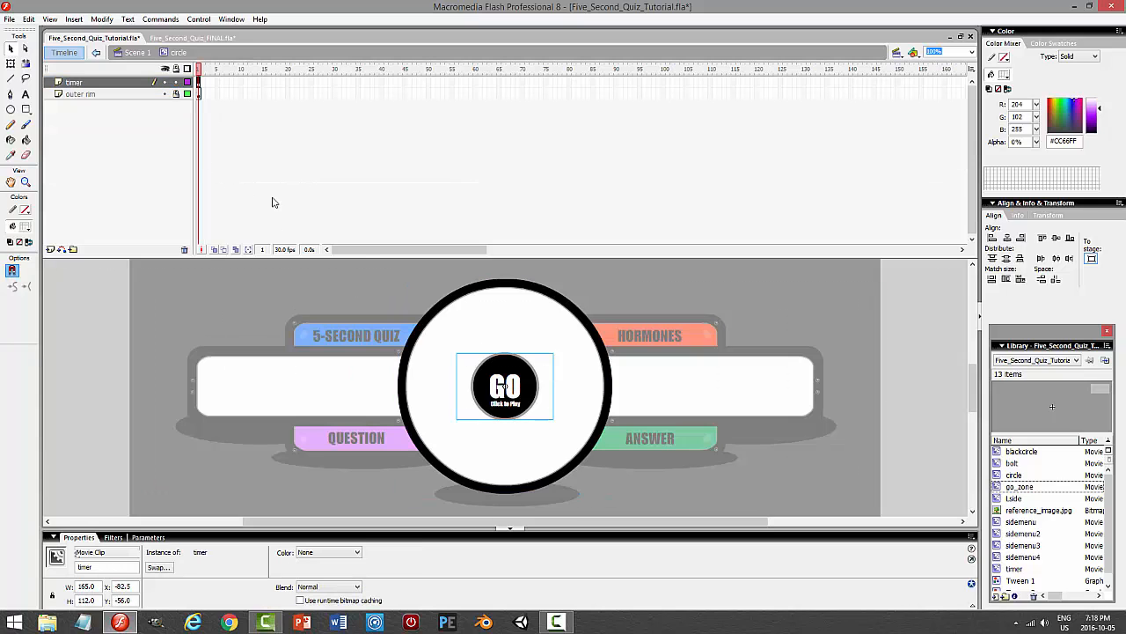
double_click(519, 403)
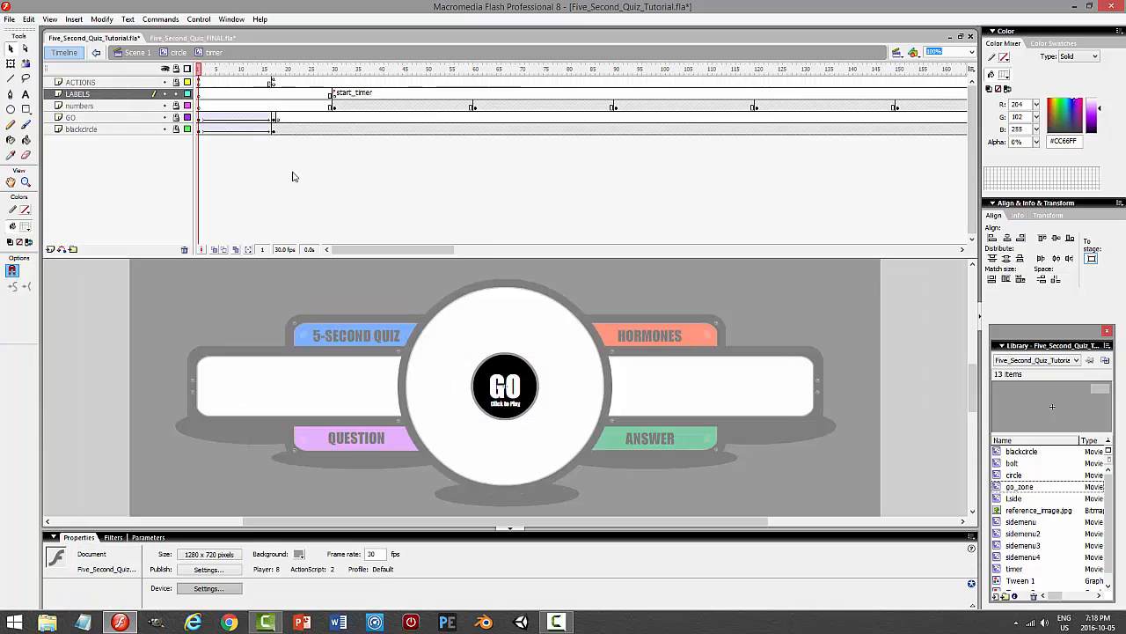
click(271, 84)
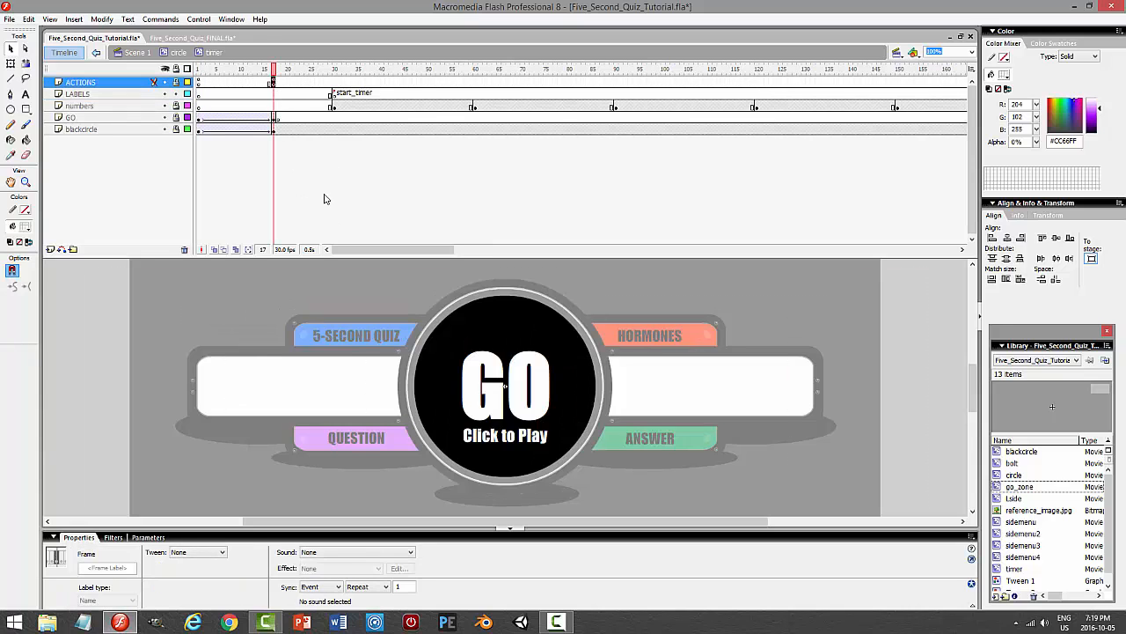
key(F9)
key(Return)
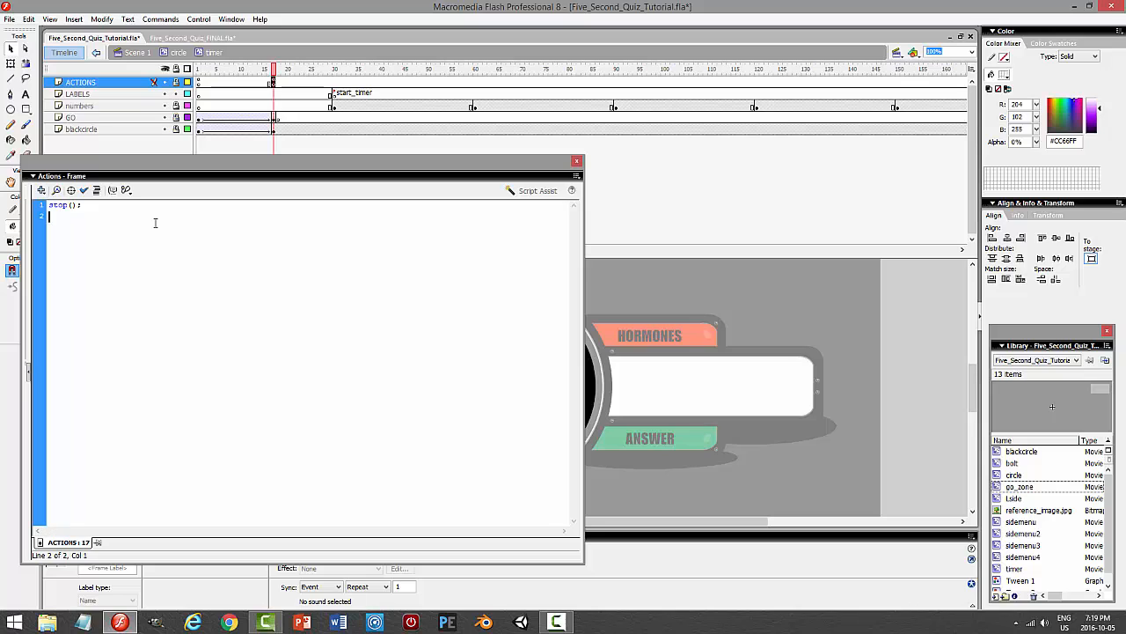
text(_root.)
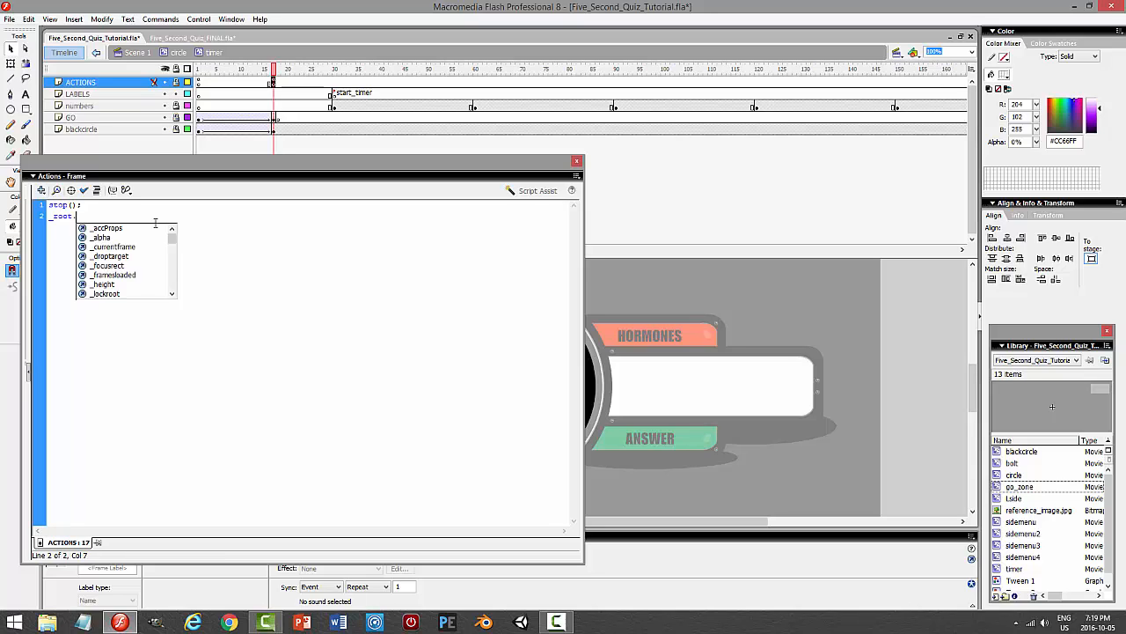
text(gotoAndStop(2);)
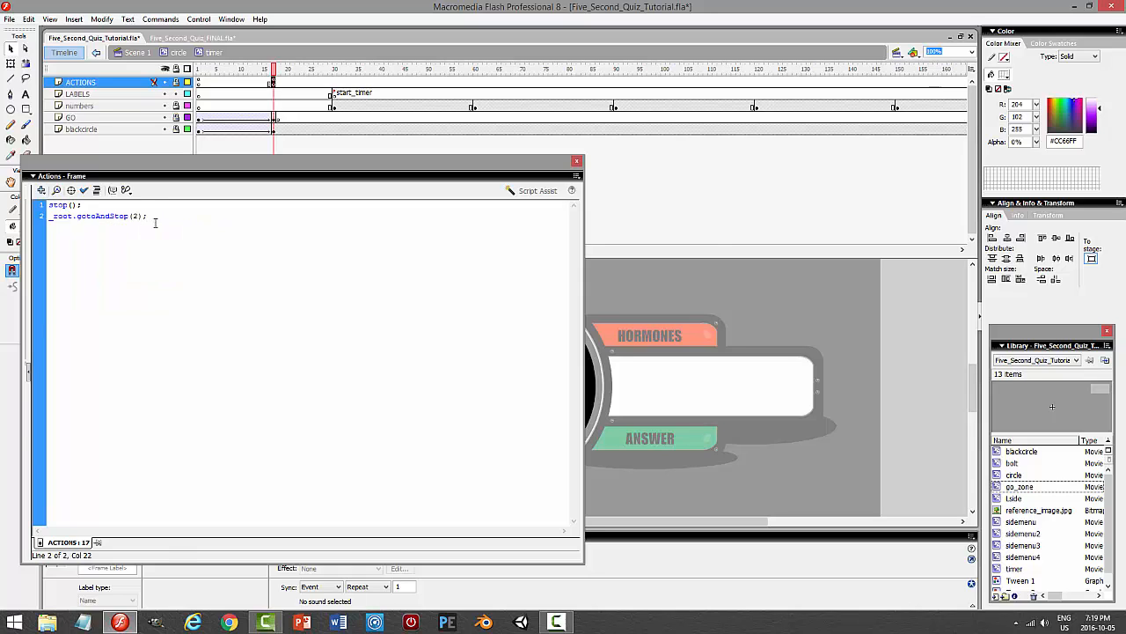
key(F9)
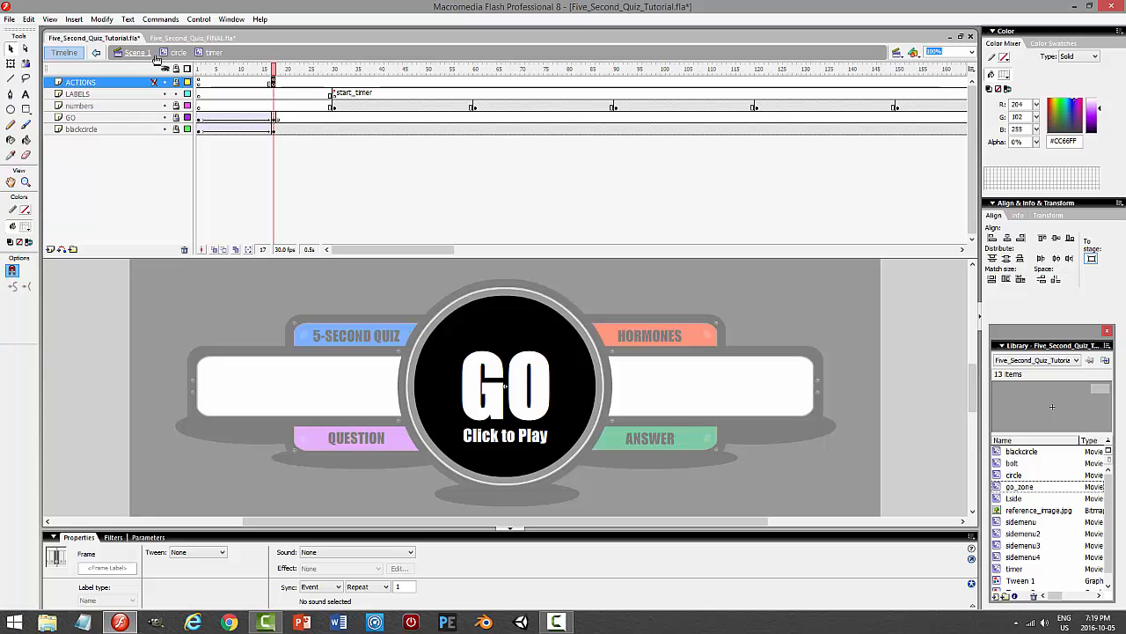
click(132, 53)
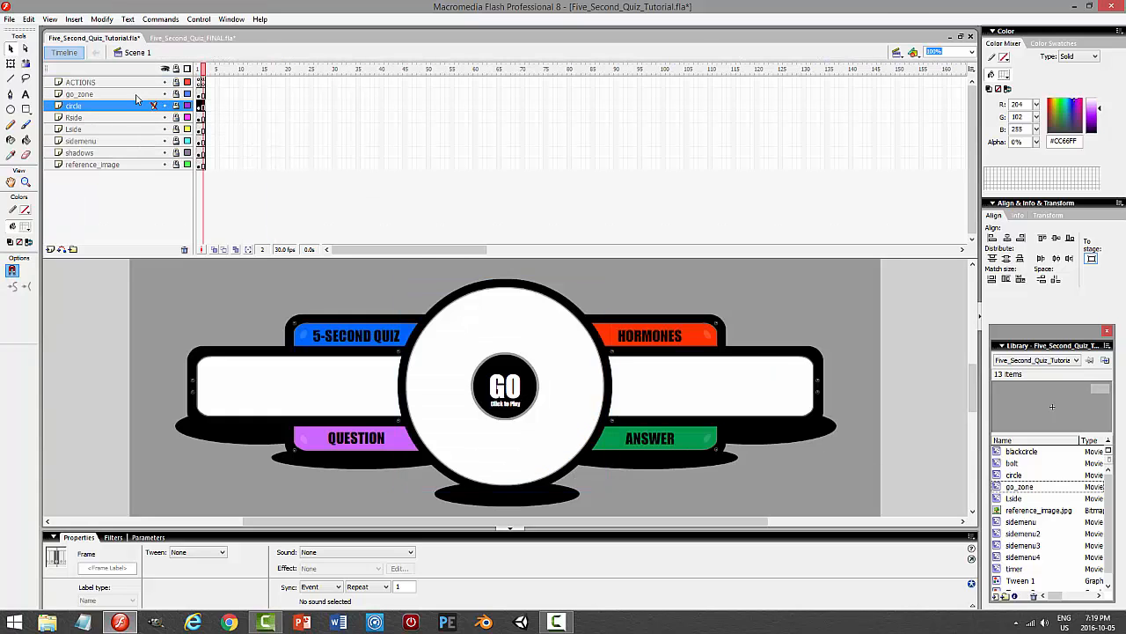
- Add a new layer directly above go_zone and open its name for editing
click(139, 94)
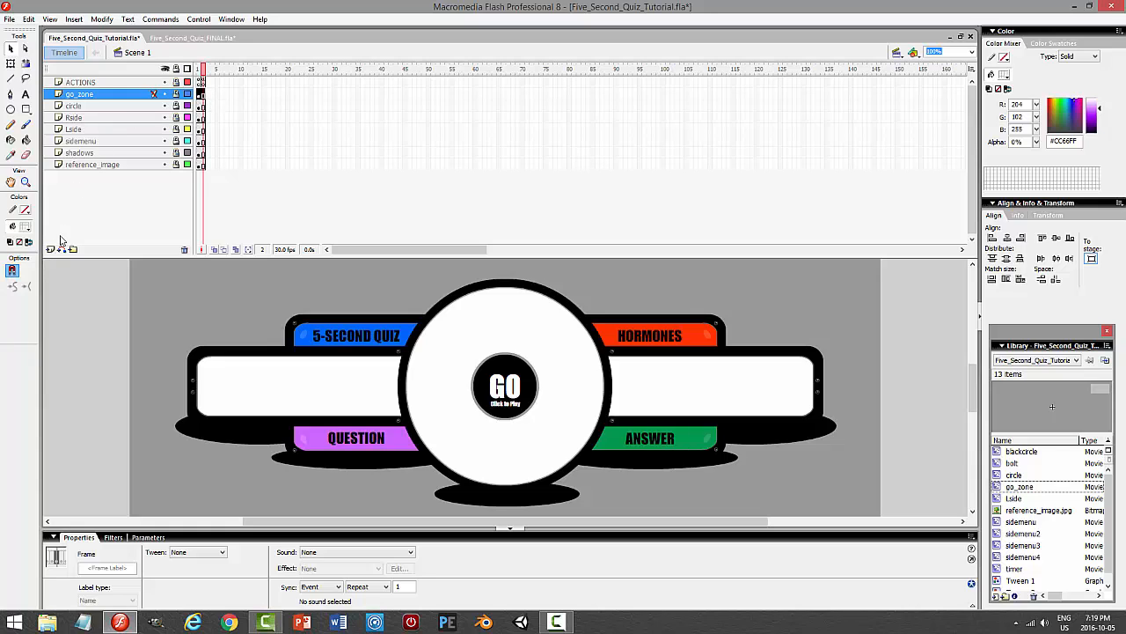
click(51, 249)
click(201, 94)
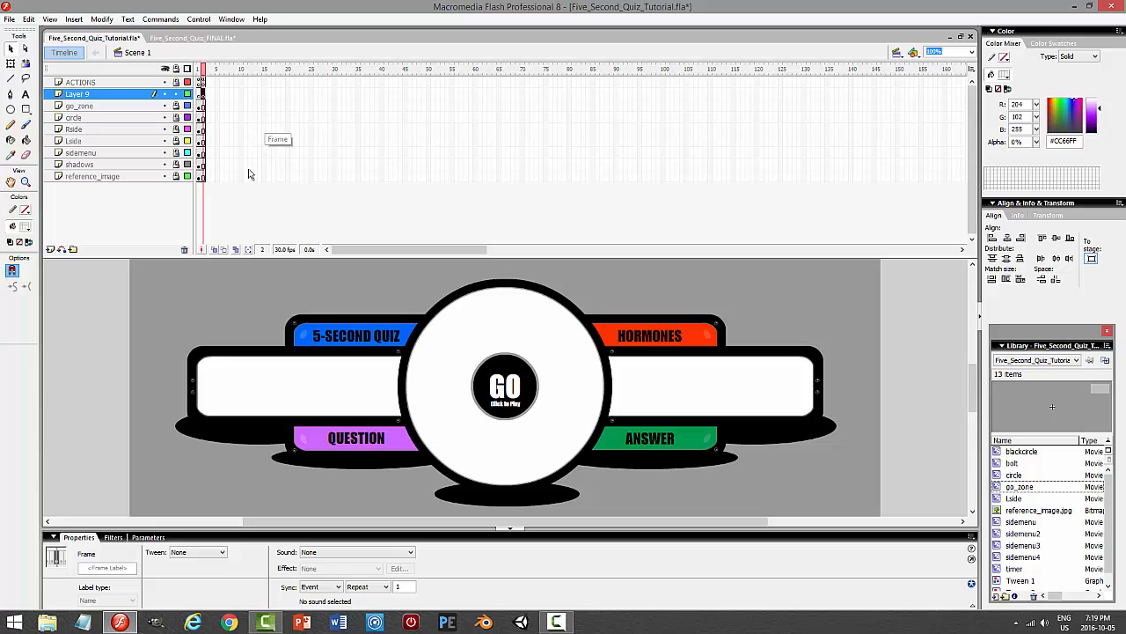
double_click(159, 96)
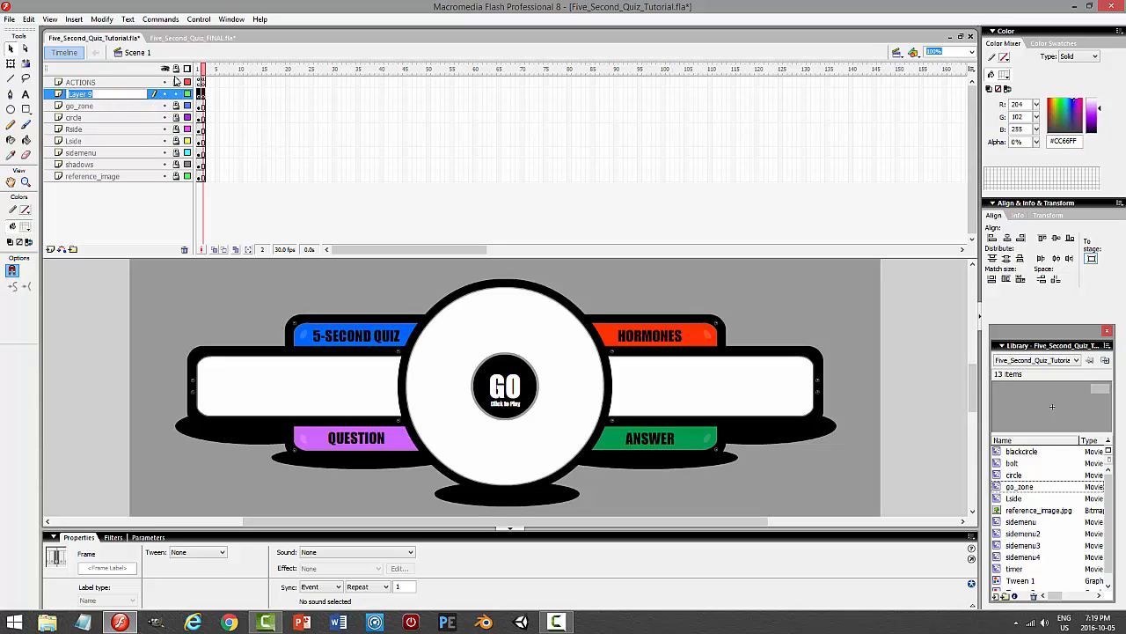
- Check how the go-zone layers are named in Five_Second_Quiz_FINAL.fla, and return to the tutorial file
click(190, 38)
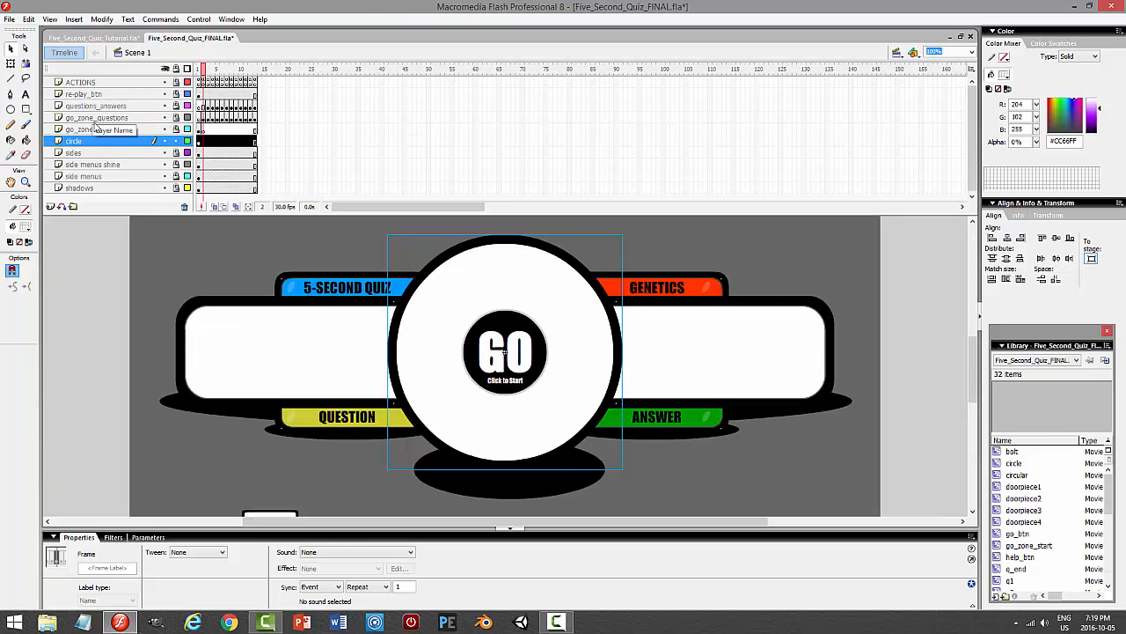
click(110, 38)
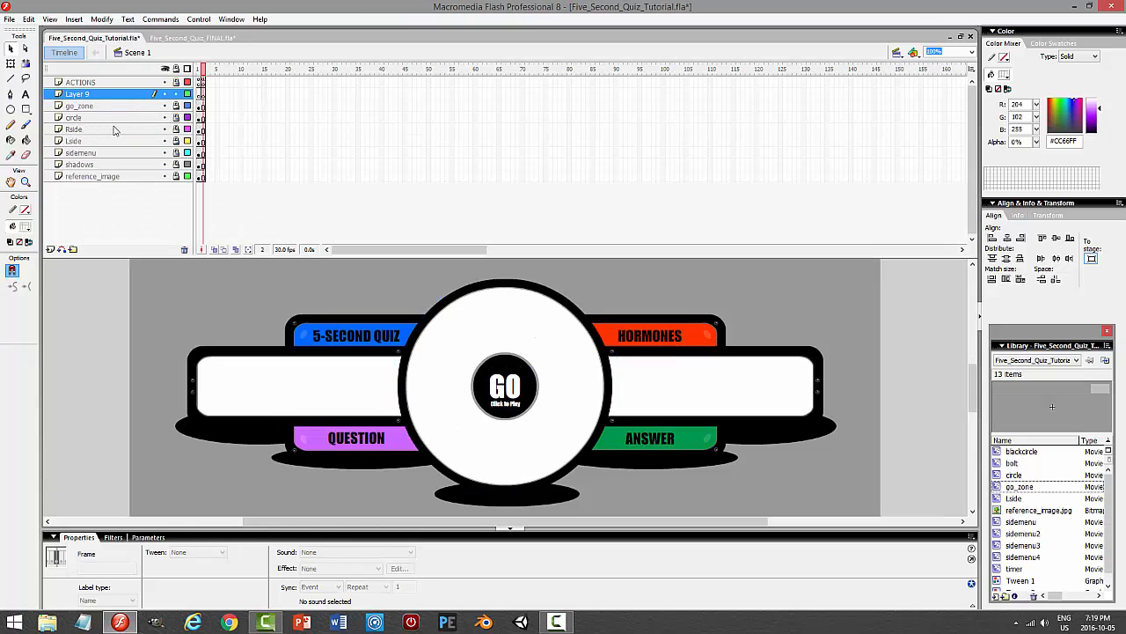
click(180, 38)
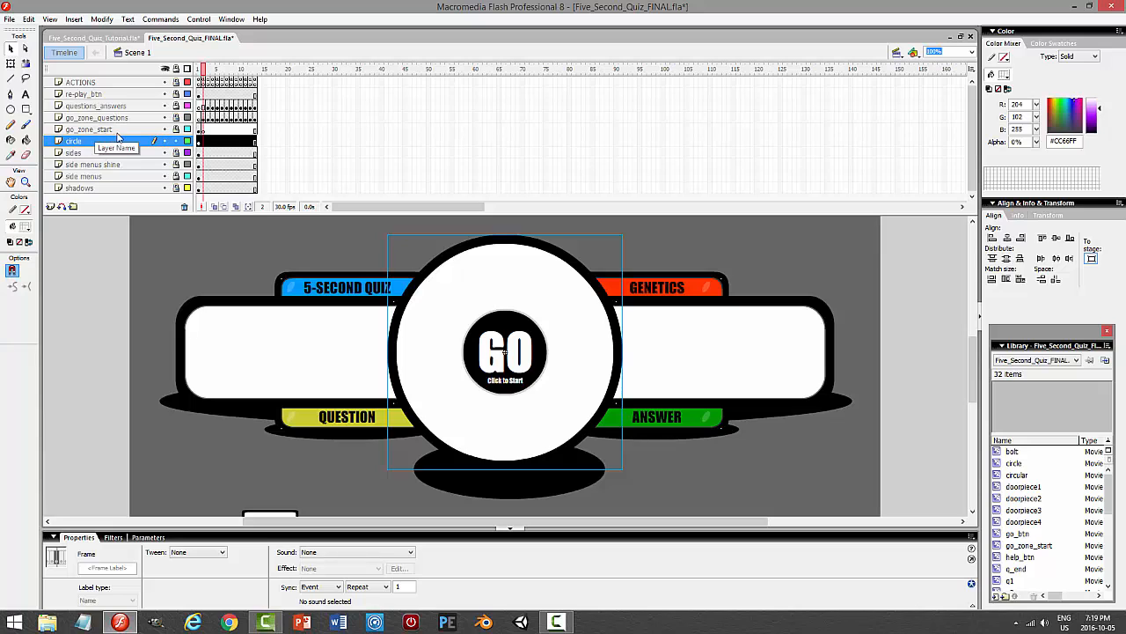
click(110, 38)
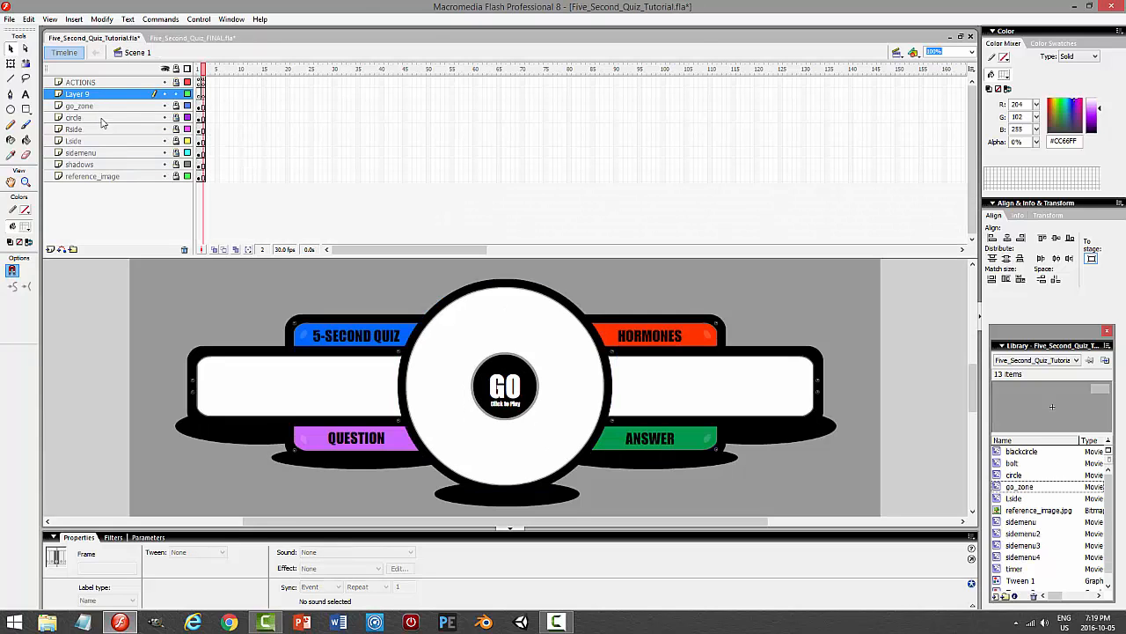
- Rename the go_zone layer as go_zone_start
double_click(143, 105)
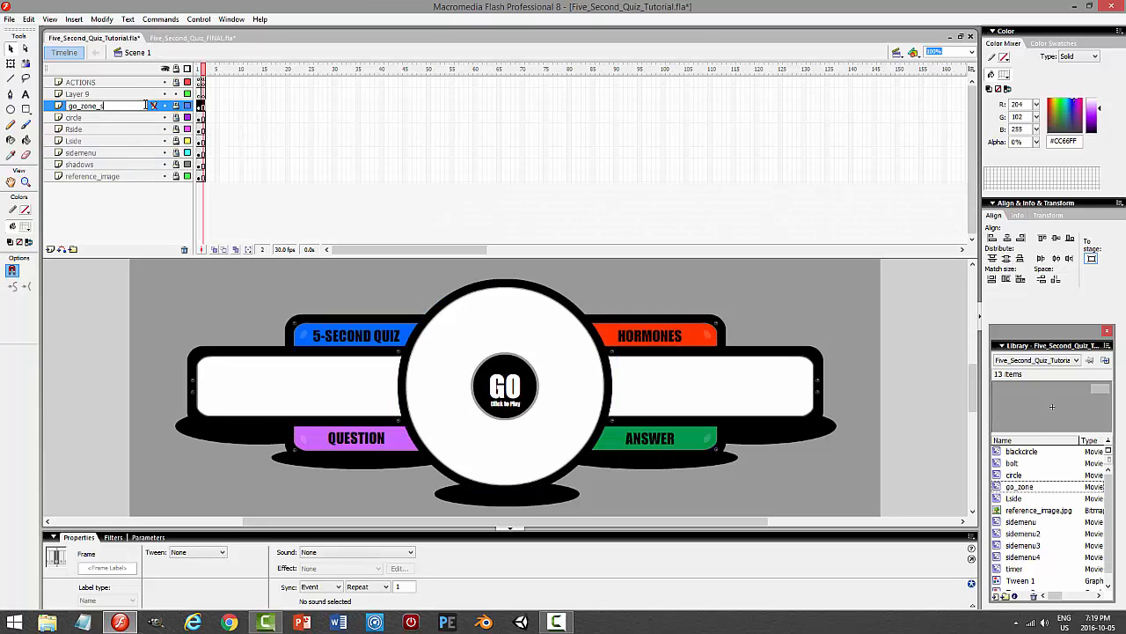
text(_start)
key(Return)
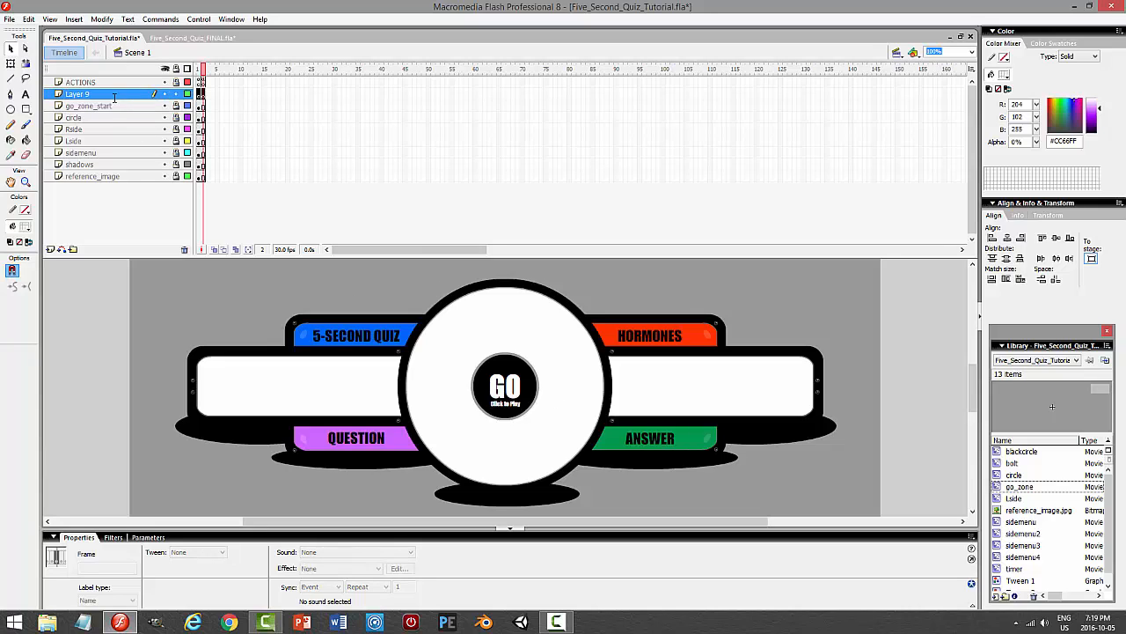
- Name the new layer above go_zone_start go_zone_questions
double_click(115, 94)
text(go_zone_ques)
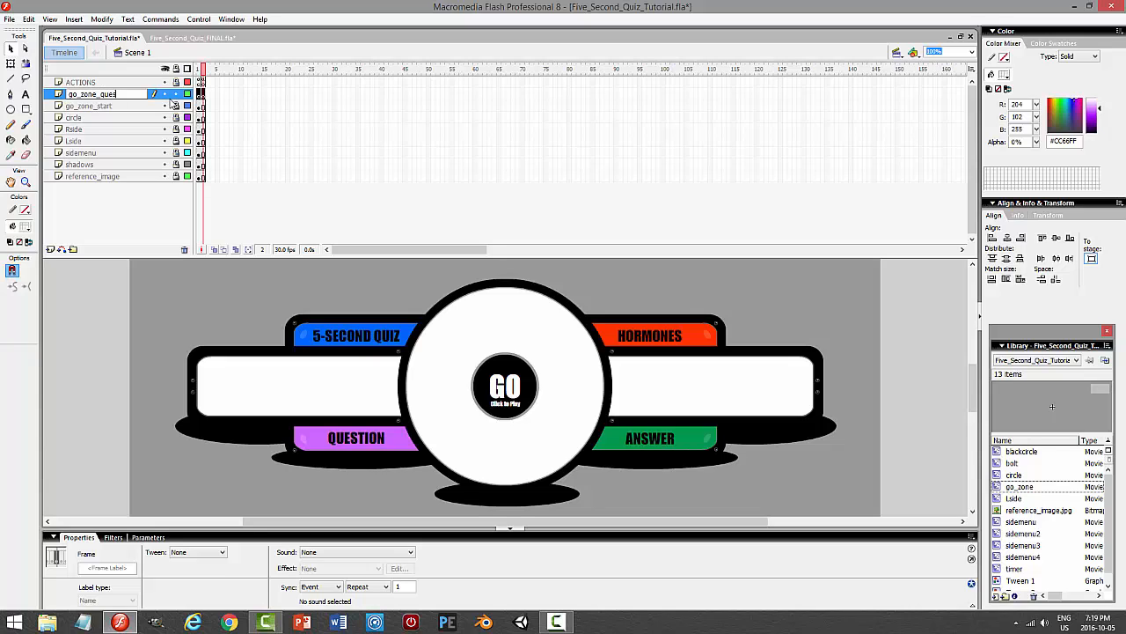
text(tions)
key(Return)
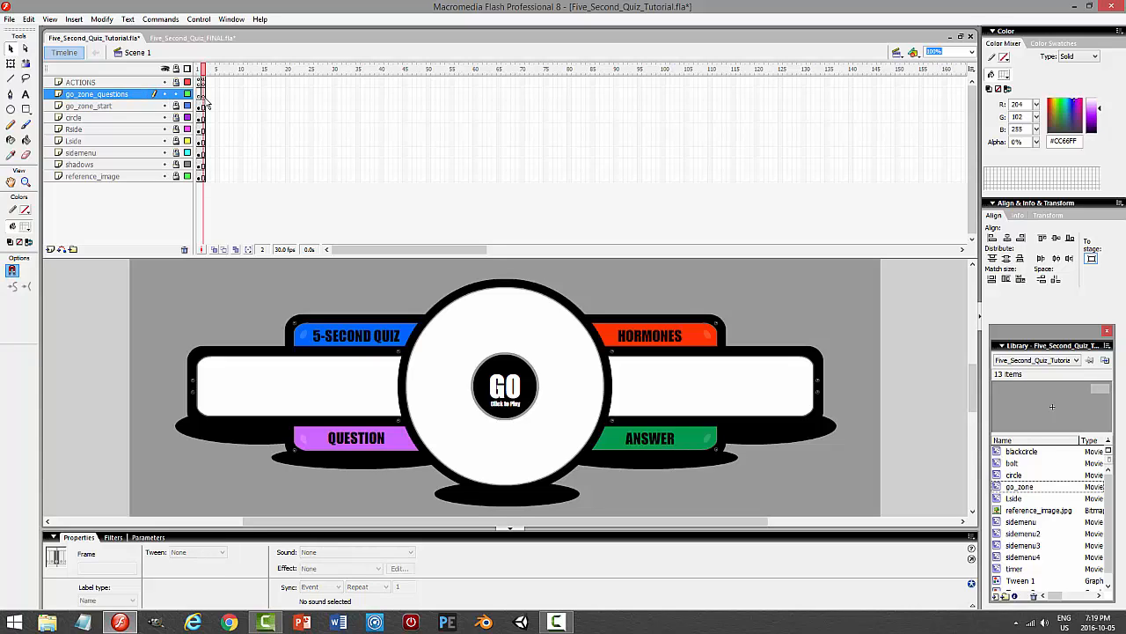
- Place a go_zone instance on frame 2 of the go_zone_questions layer, centred on the GO button, and scale it to about 329 by 329 pixels
click(203, 96)
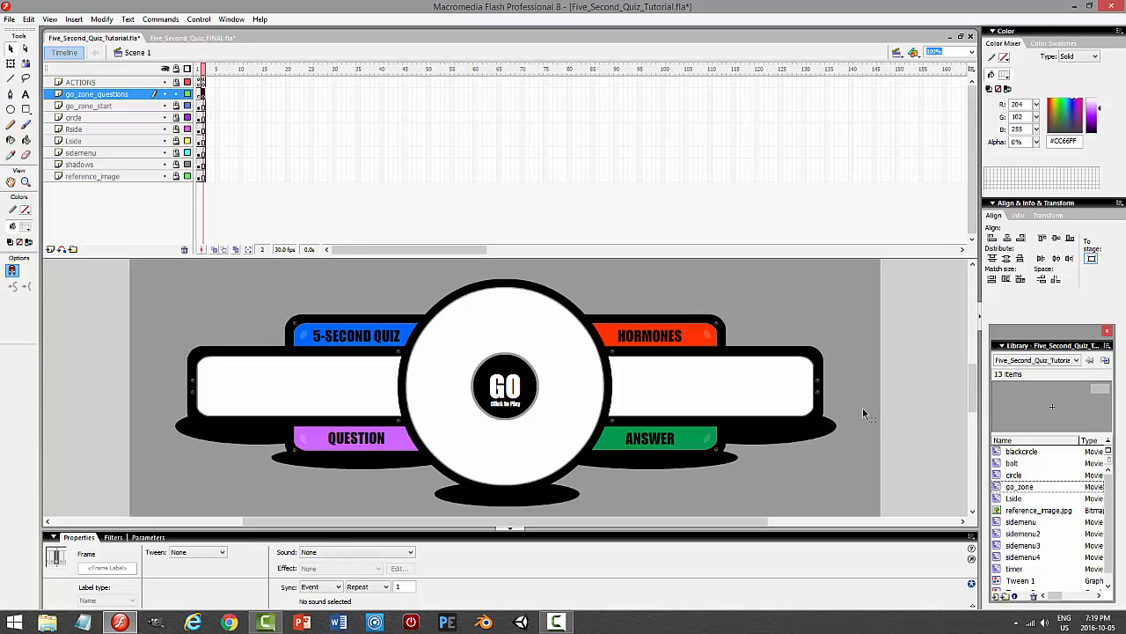
click(1028, 488)
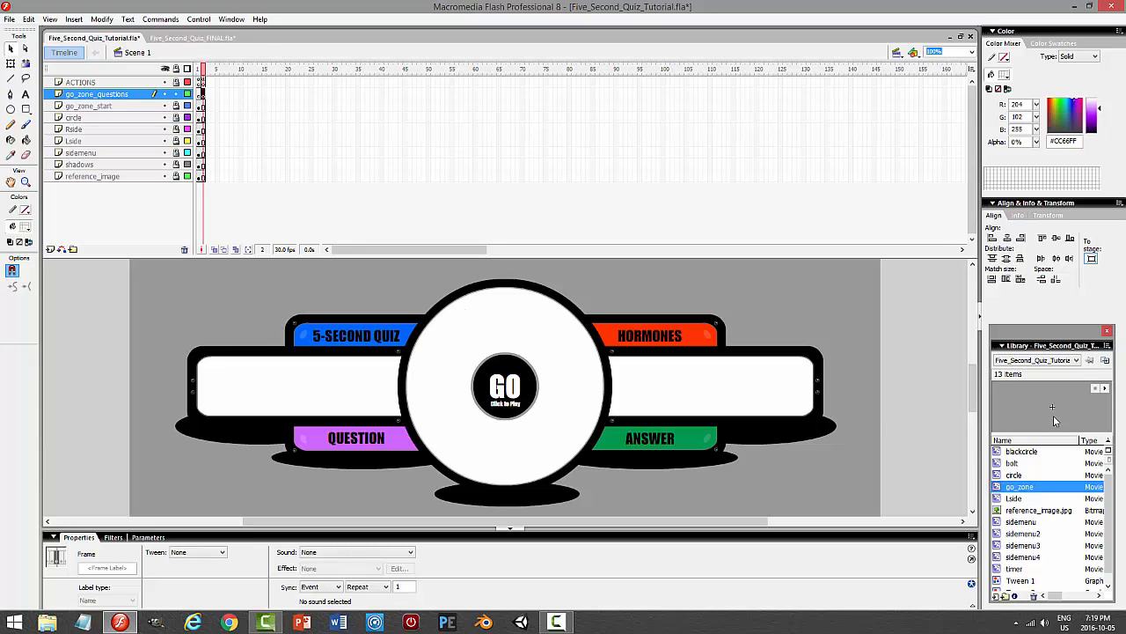
drag(1053, 406, 508, 385)
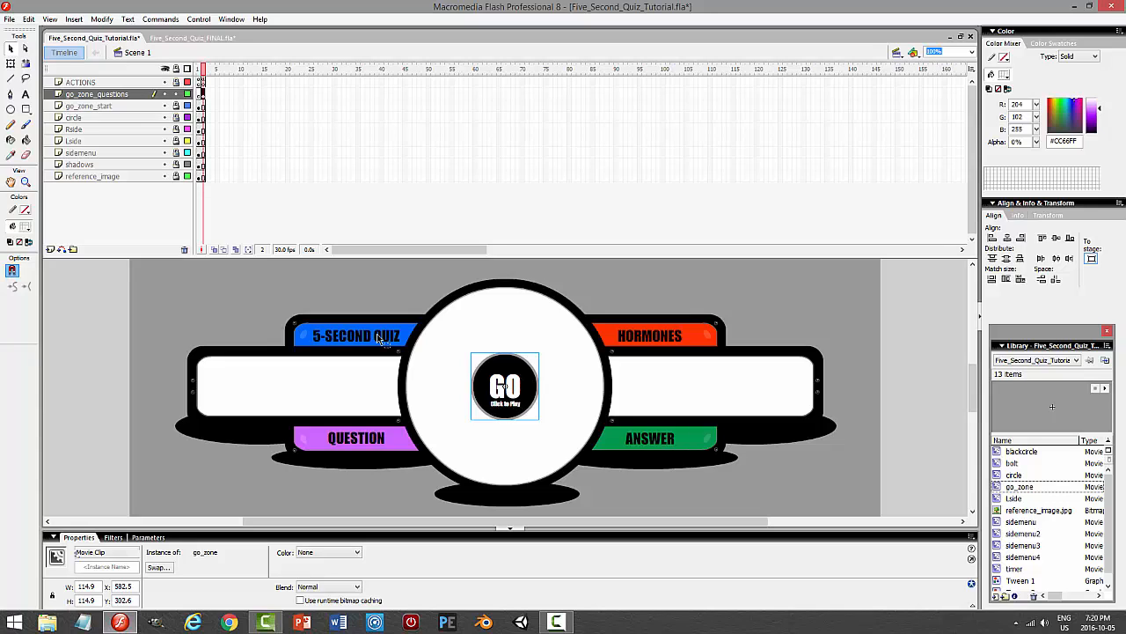
click(10, 64)
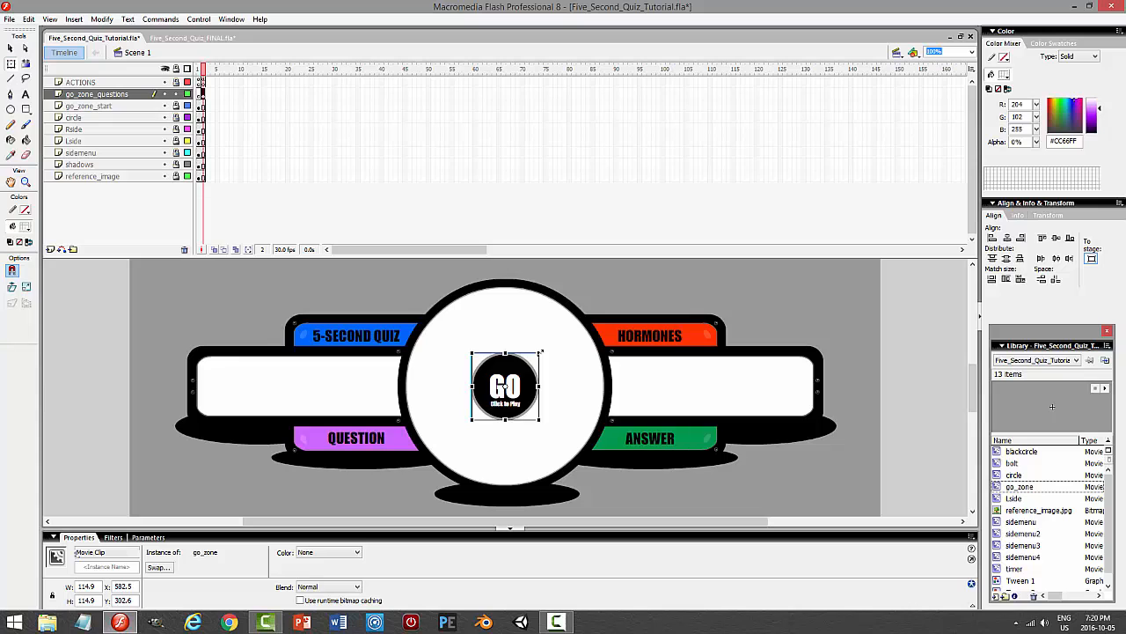
drag(544, 350, 647, 289)
click(12, 52)
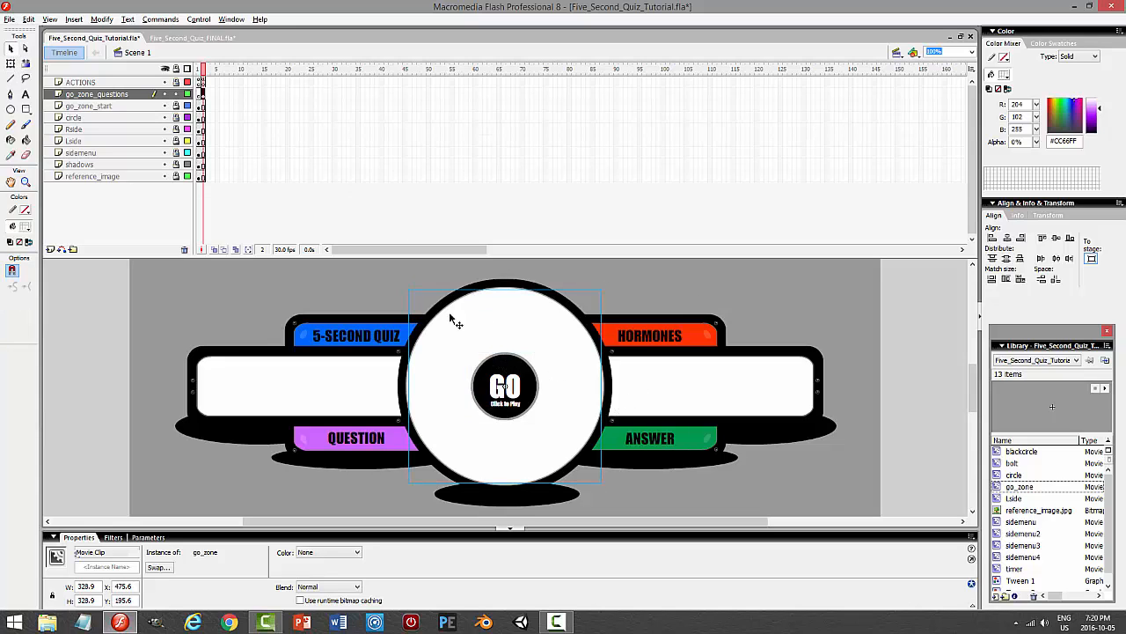
- Examine the script on the frame 2 go-zone clip of go_zone_questions in Five_Second_Quiz_FINAL.fla, and return to the tutorial file
click(192, 38)
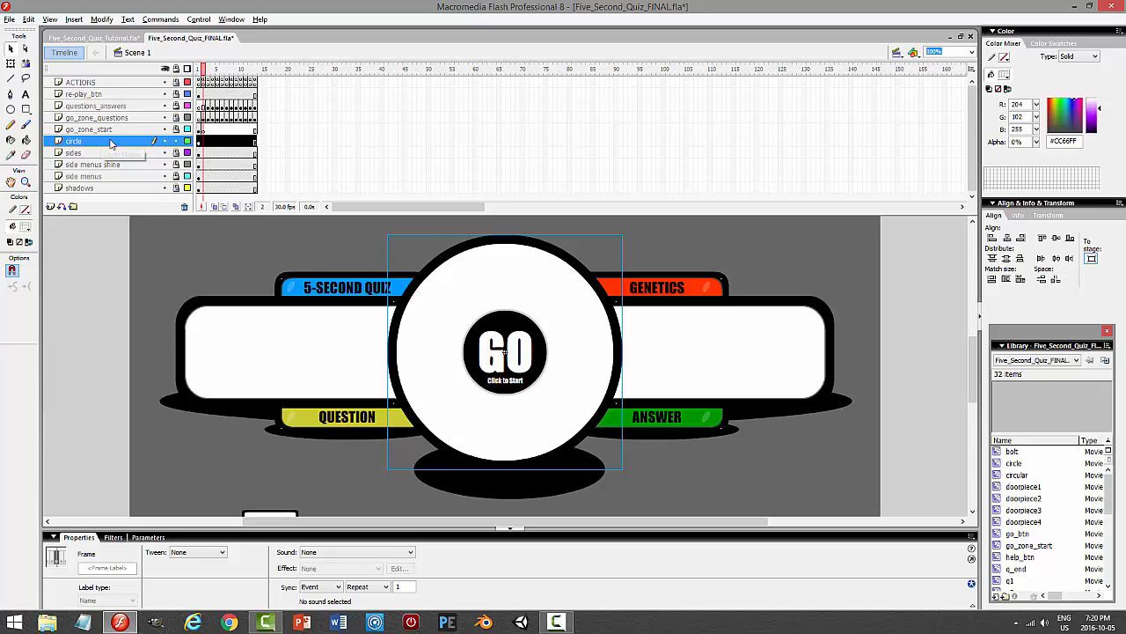
click(111, 118)
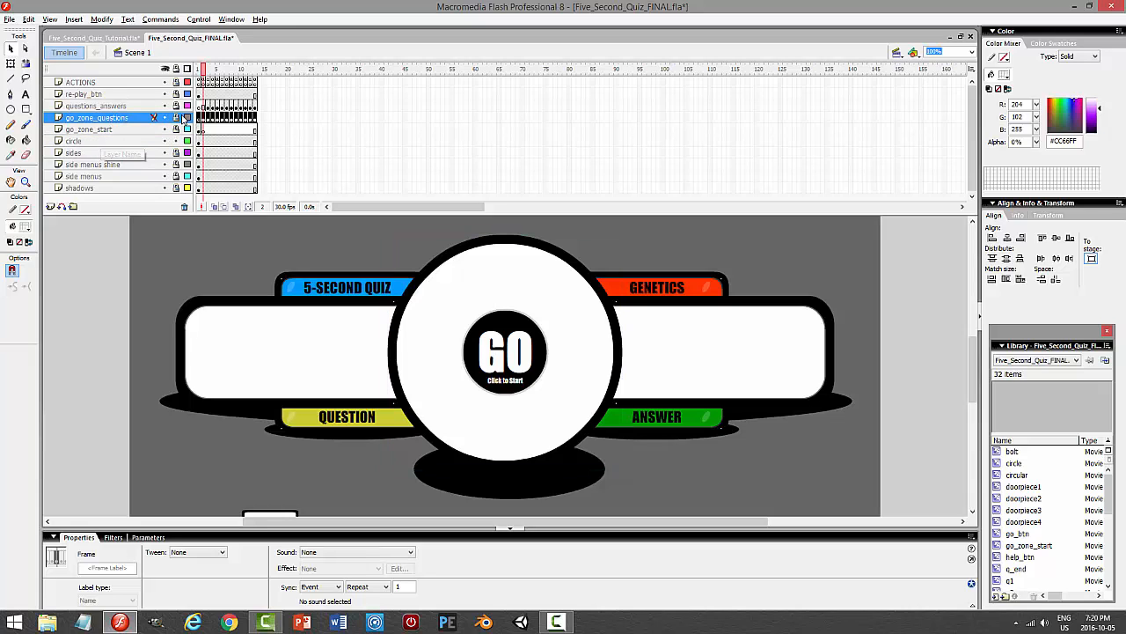
click(175, 118)
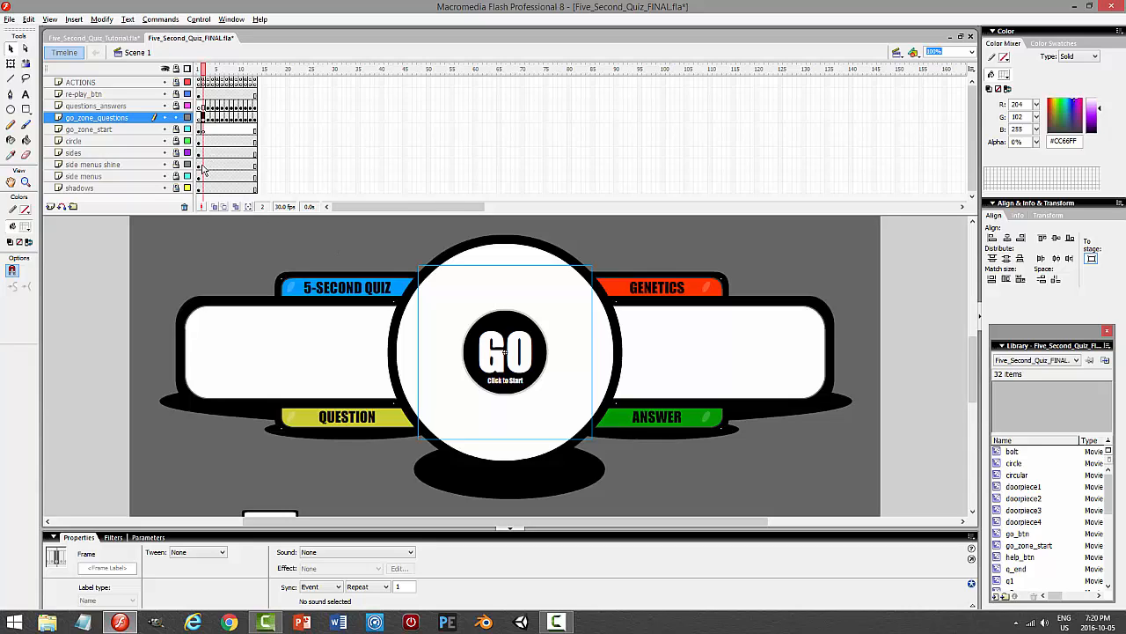
click(489, 357)
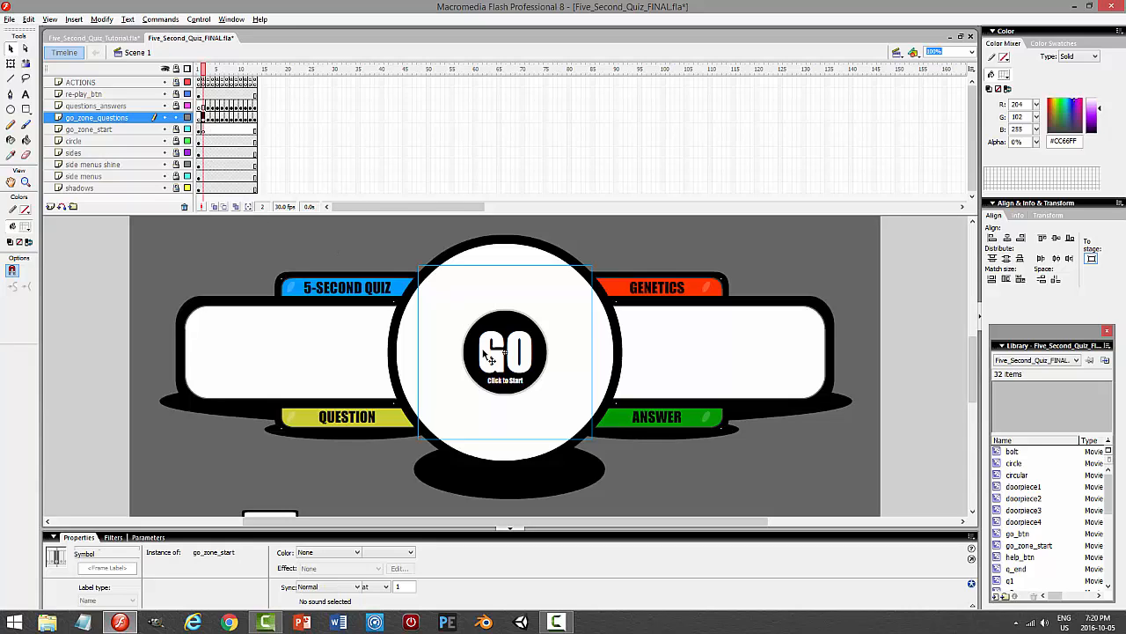
key(F9)
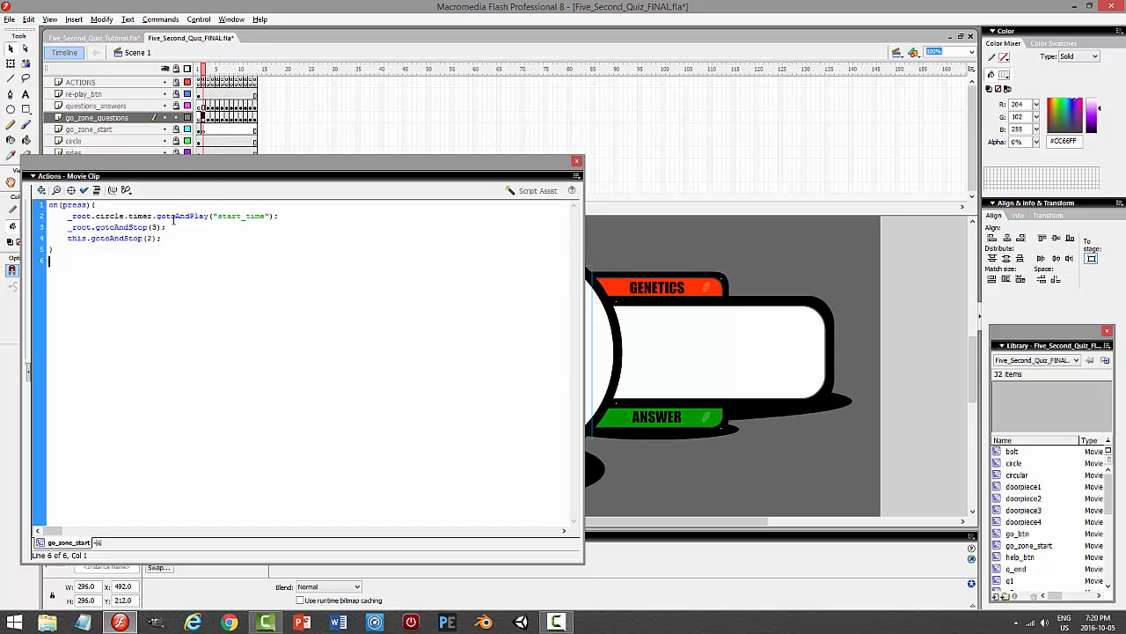
key(F9)
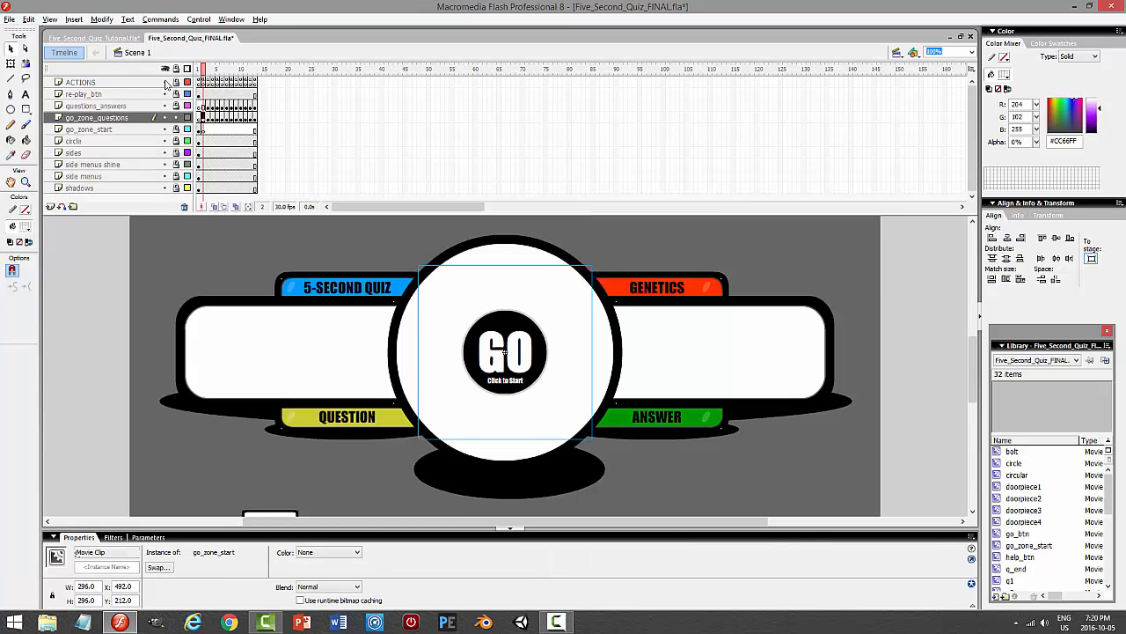
key(F9)
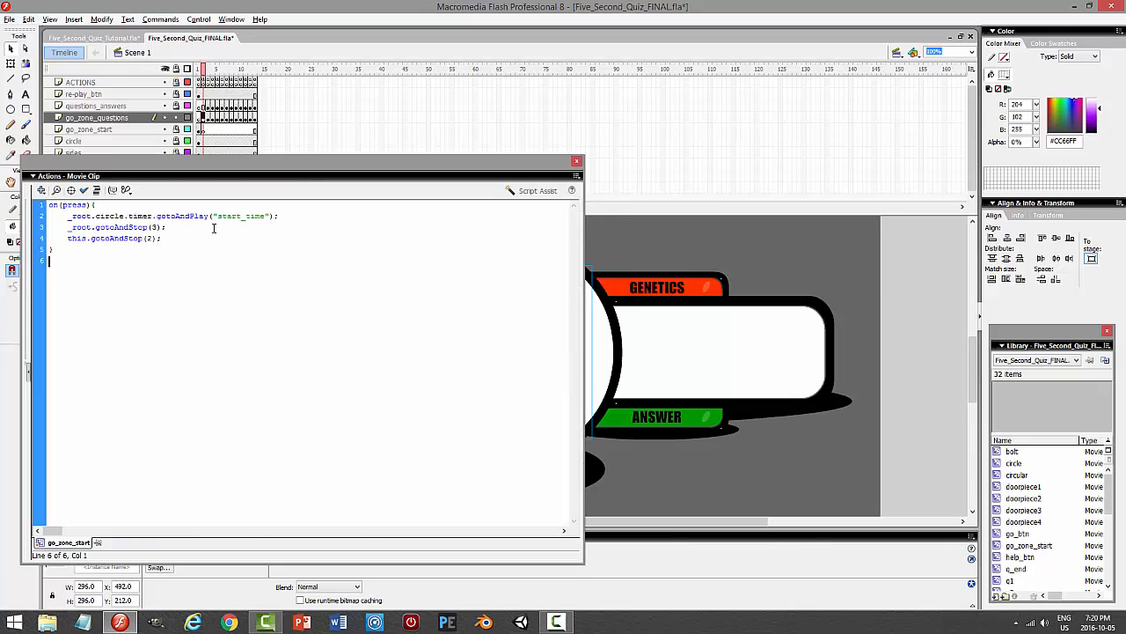
key(F9)
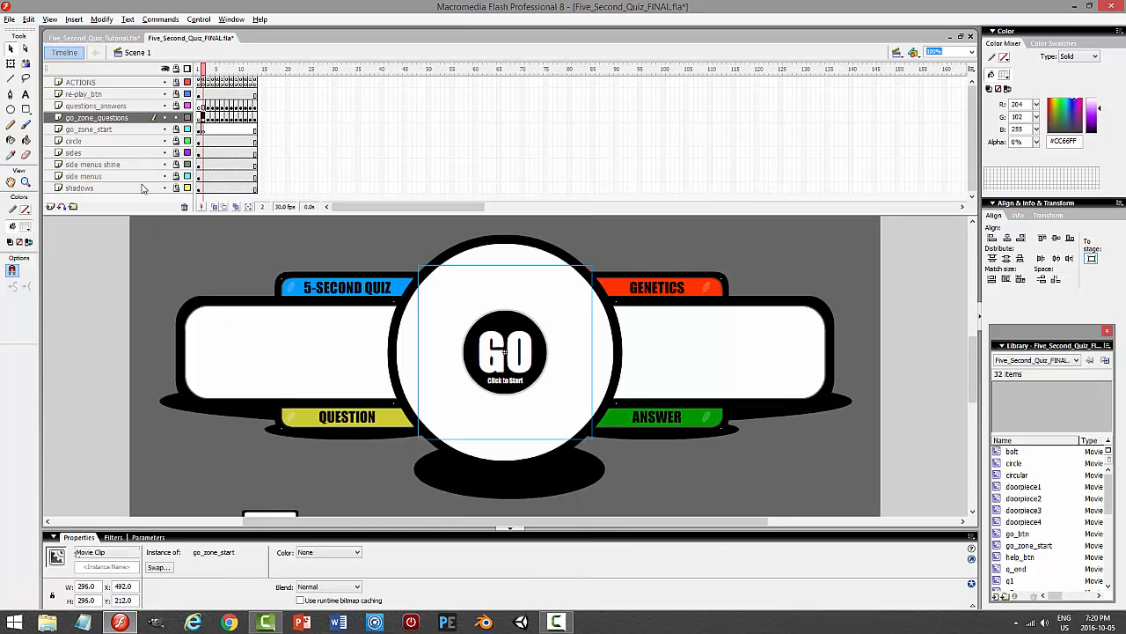
click(110, 39)
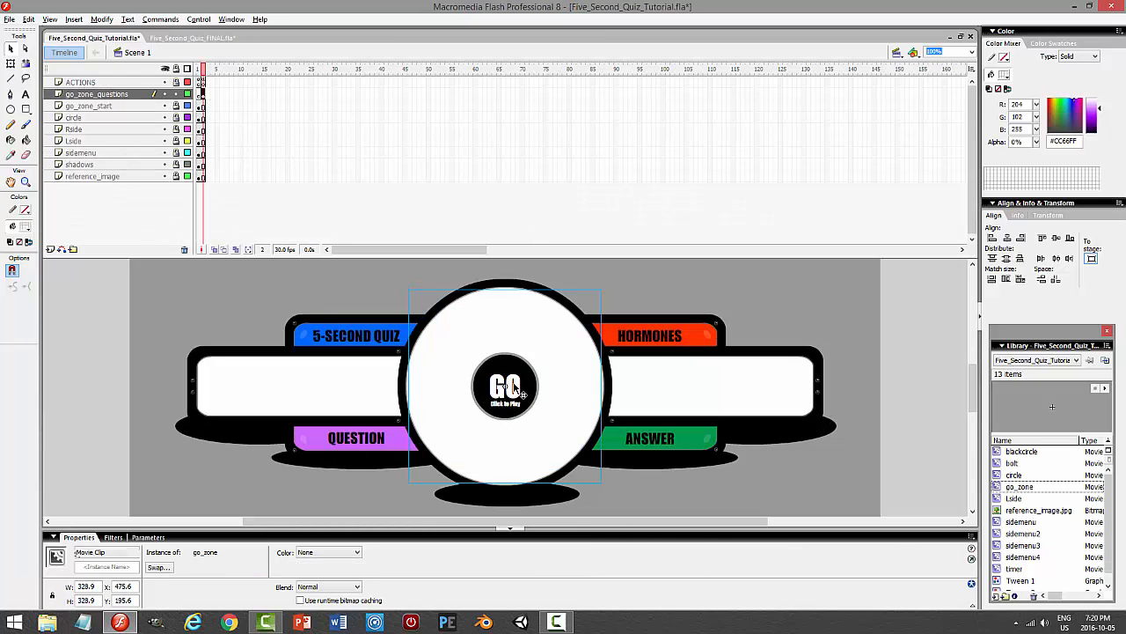
right_click(517, 387)
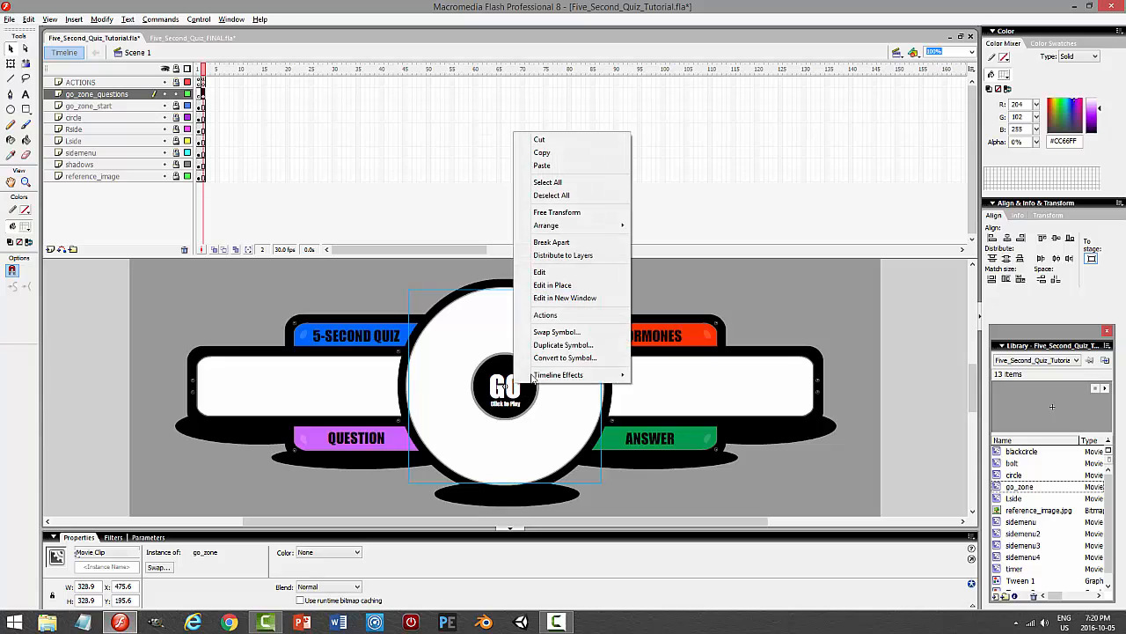
click(551, 345)
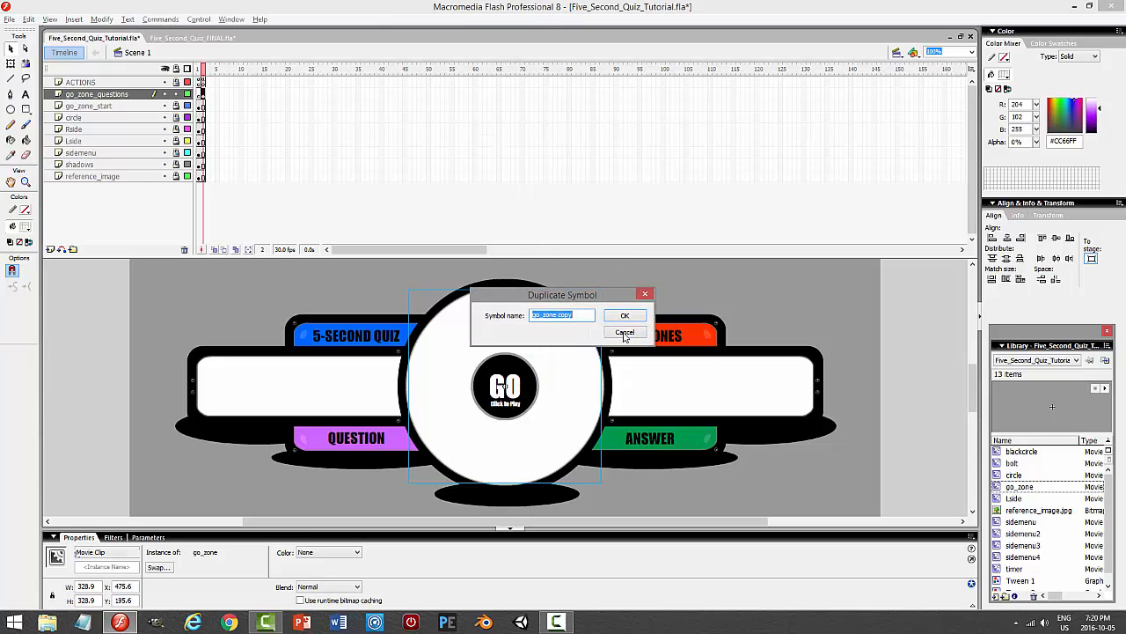
click(625, 333)
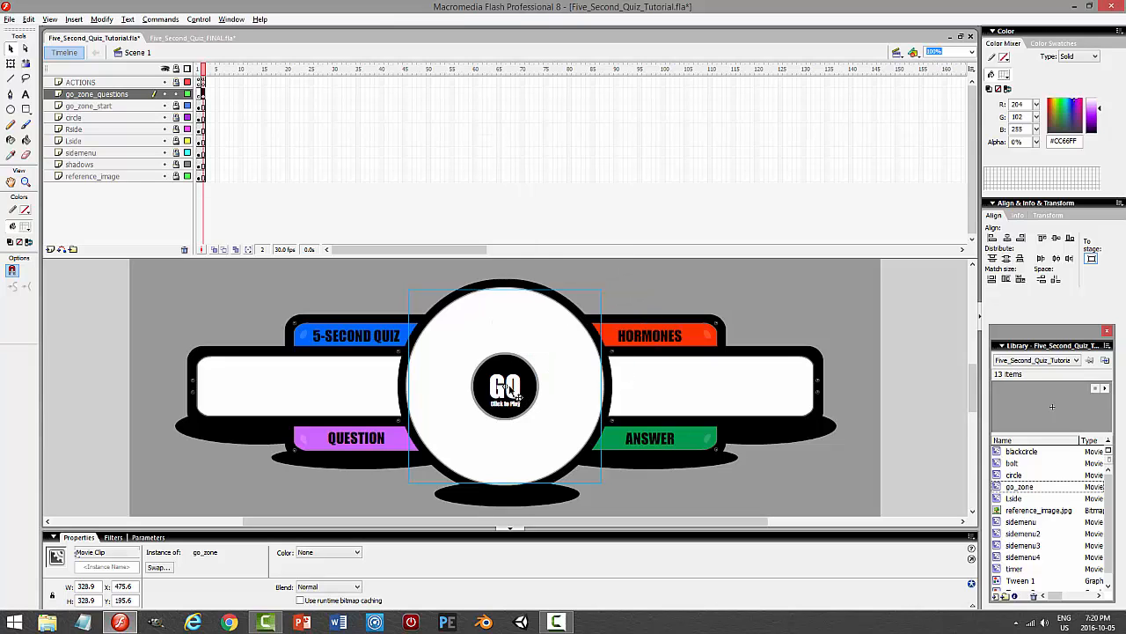
- Add an on(press) handler to the go_zone clip containing _root.circle.timer.gotoAndPlay("start_timer");
key(F9)
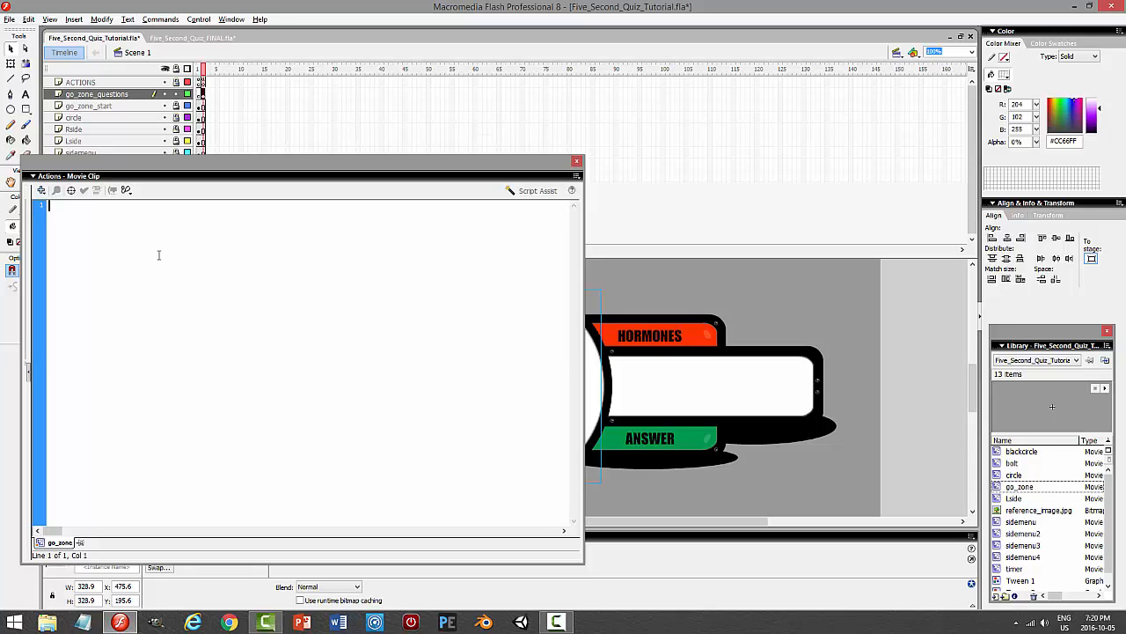
text(on ()
text() {)
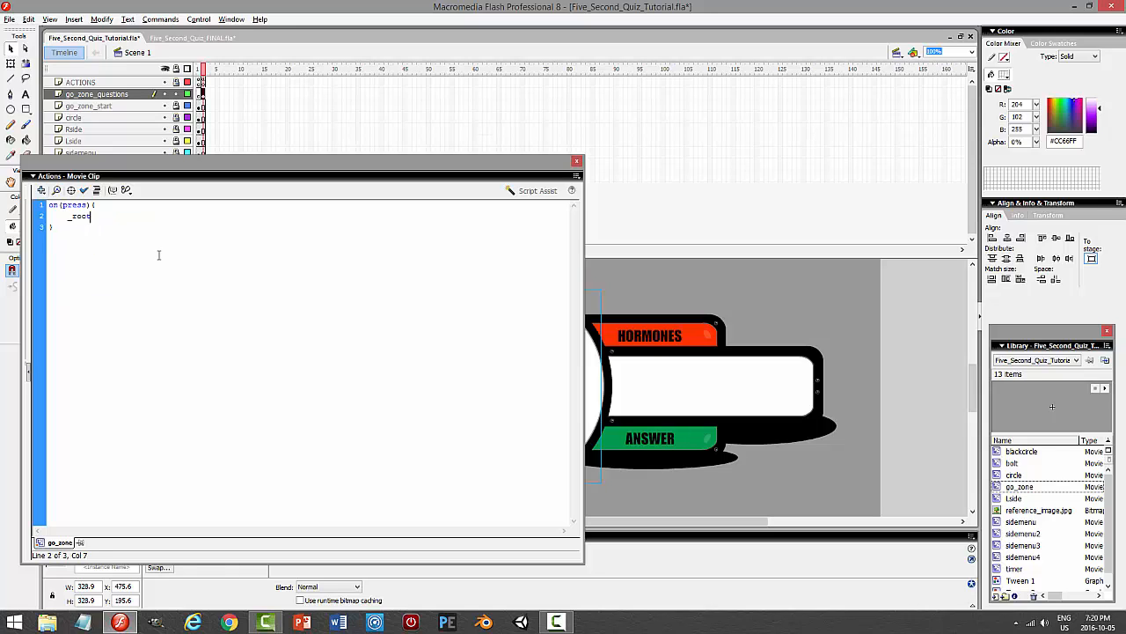
text(.circle.timer.gotoAndPlay("start)
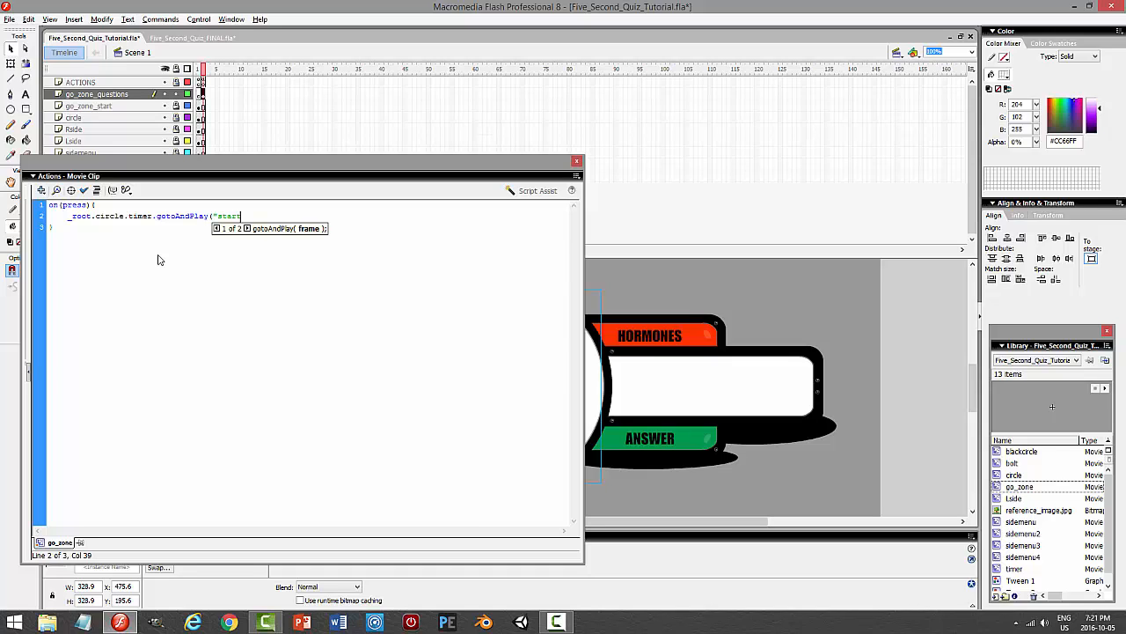
text(_timer"))
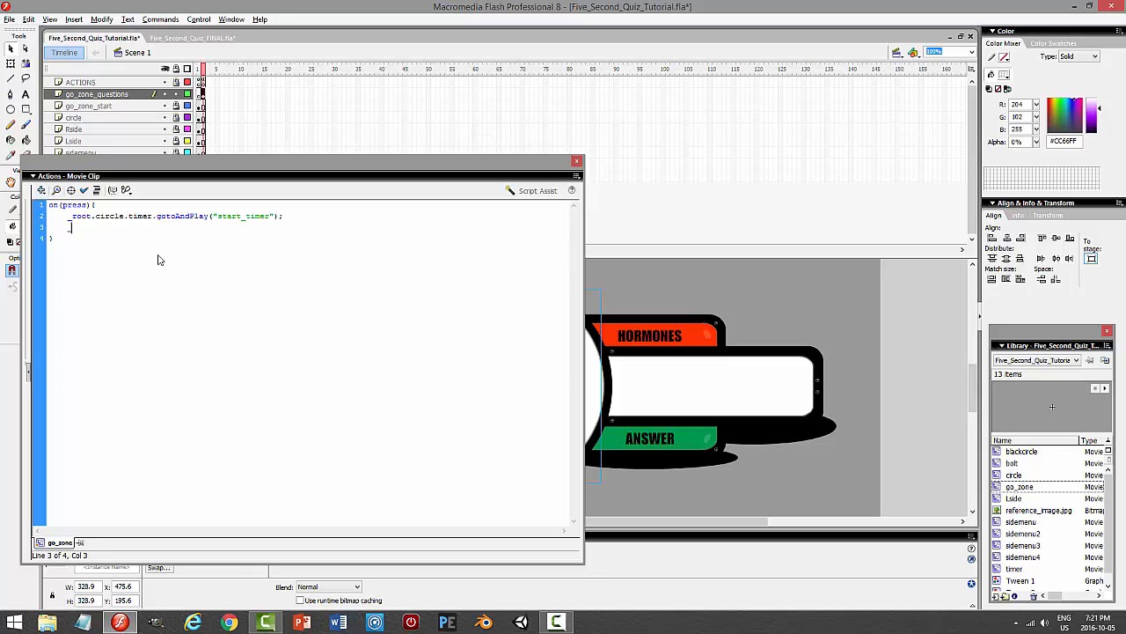
- Complete the go_zone clip's press handler with _root.gotoAndStop(3); and this.gotoAndStop(2);
text(.goto)
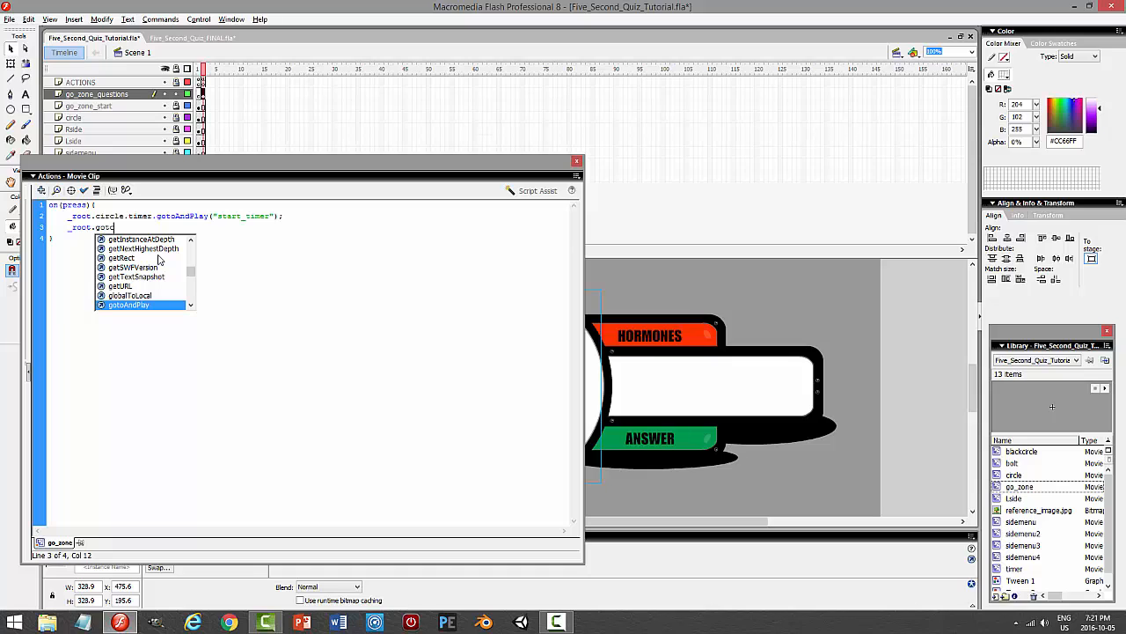
text(AndStop(3))
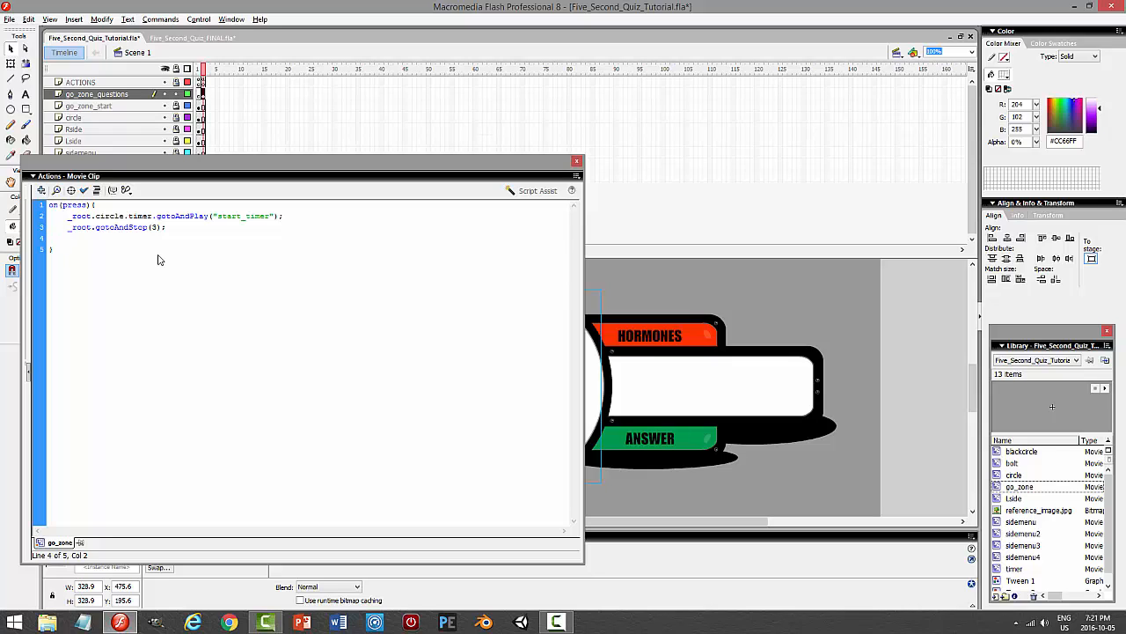
text(otoAndStop ()
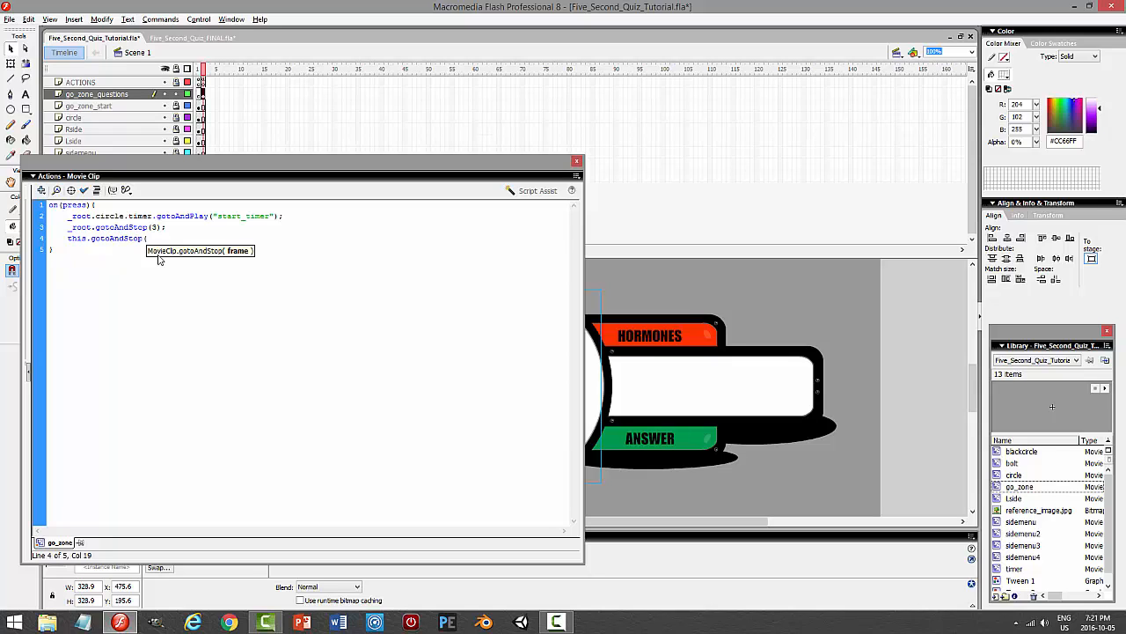
text(2);)
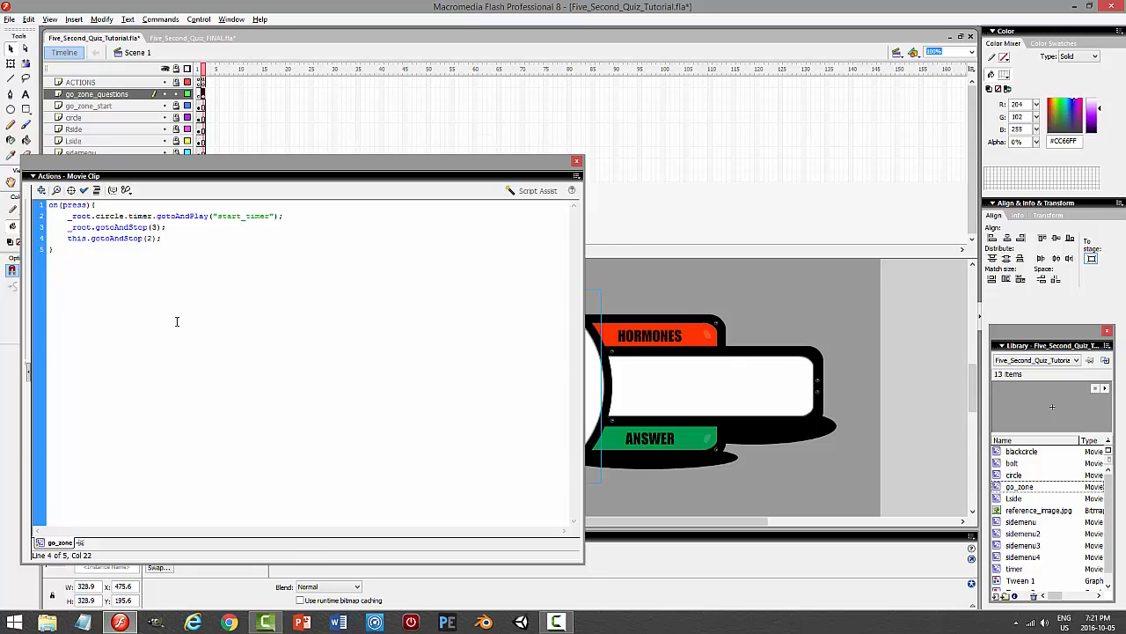
key(F9)
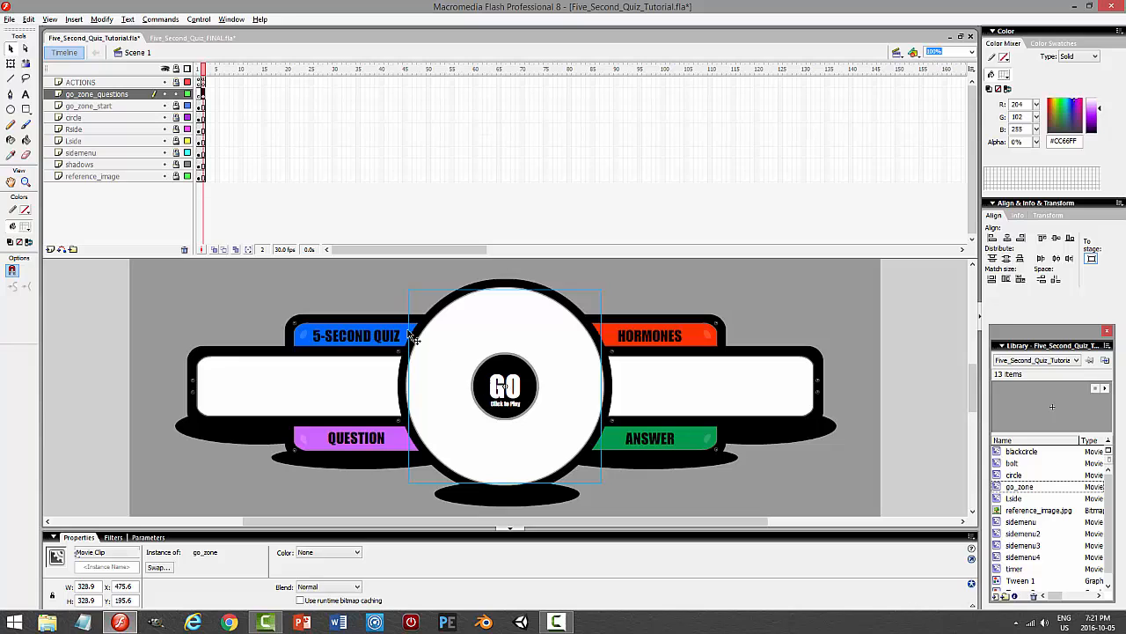
- Examine the Question 1 clip on frame 3 of Five_Second_Quiz_FINAL.fla, including its question and answer frames, and return to the tutorial file
click(180, 38)
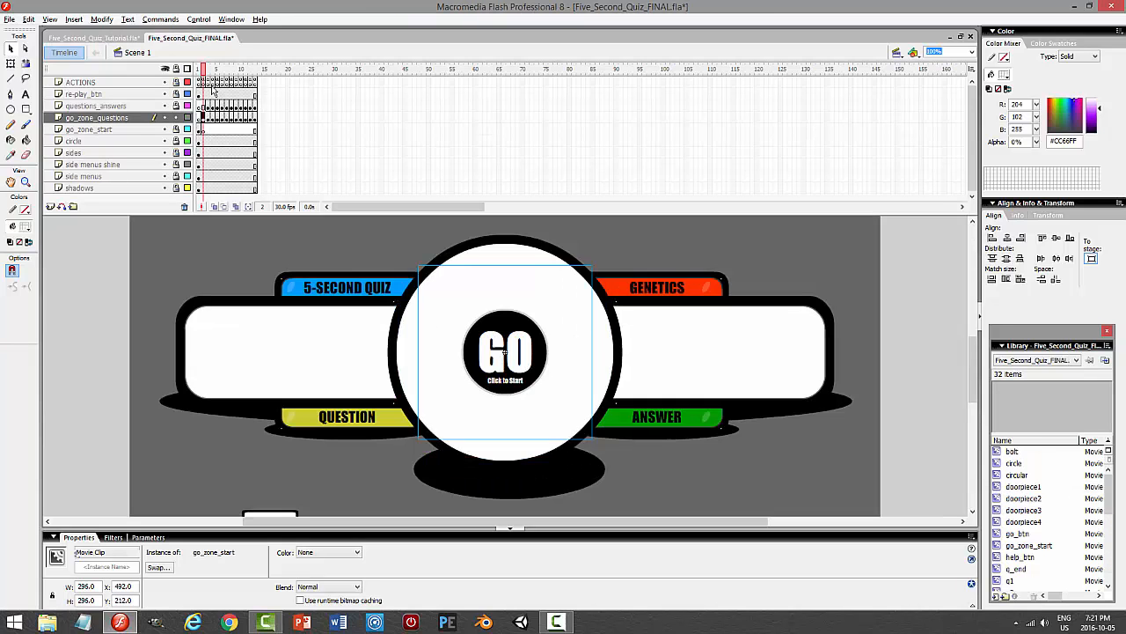
click(208, 82)
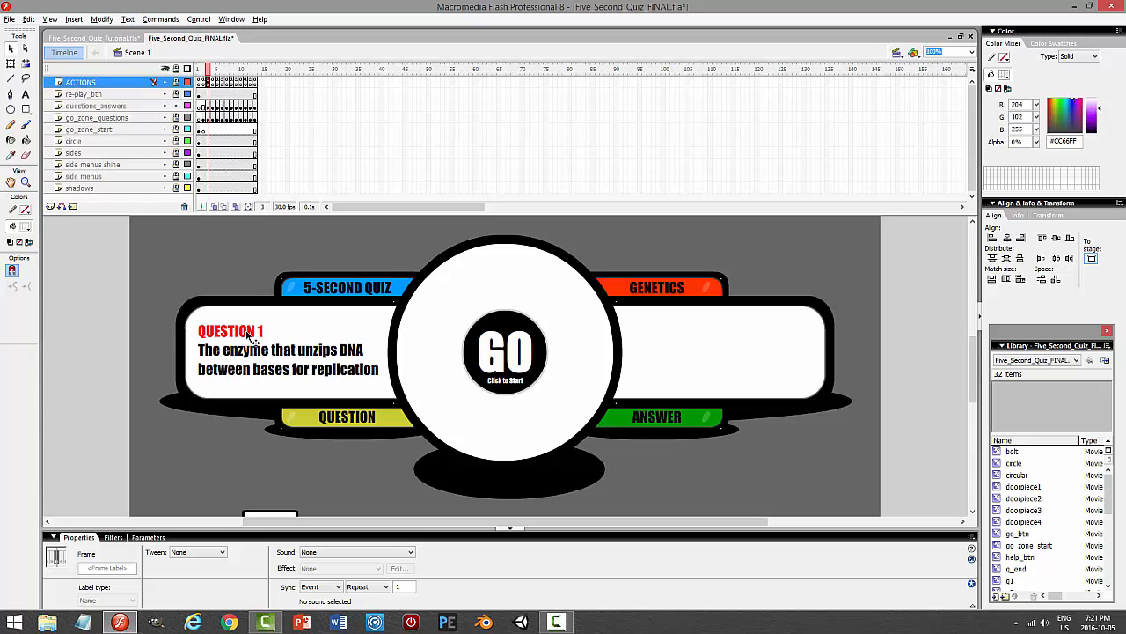
click(296, 334)
double_click(296, 334)
click(297, 331)
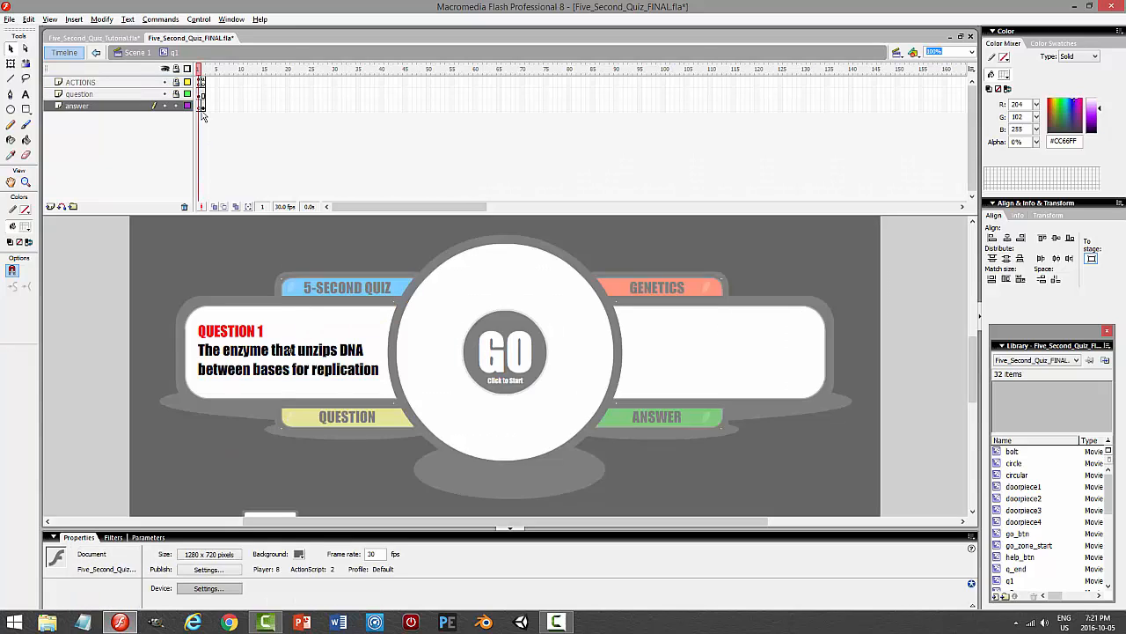
click(201, 81)
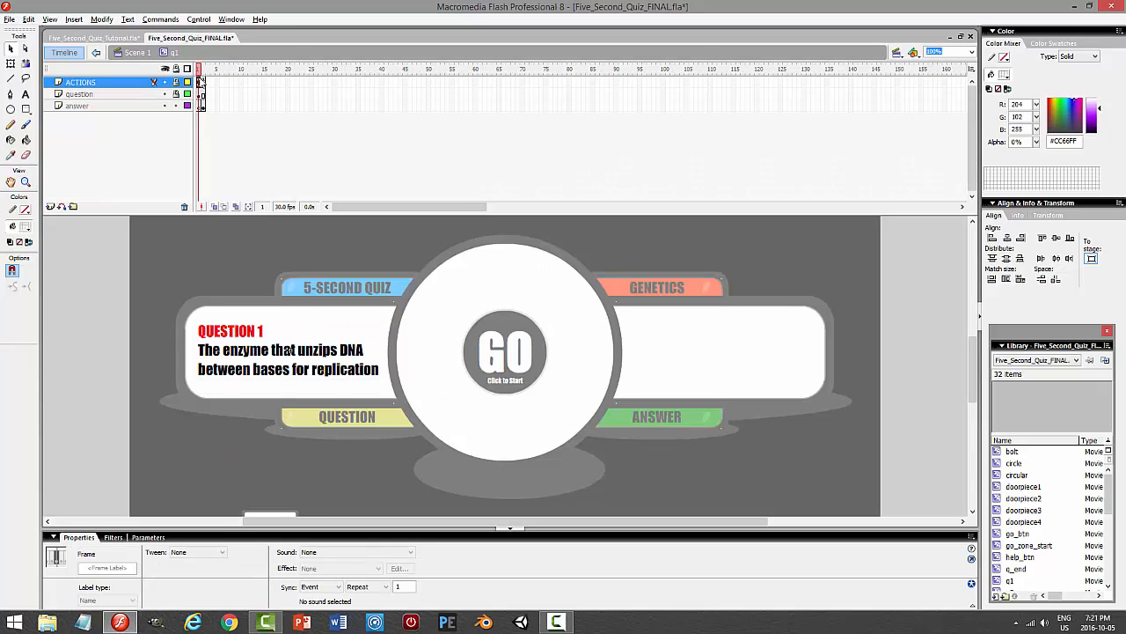
click(205, 81)
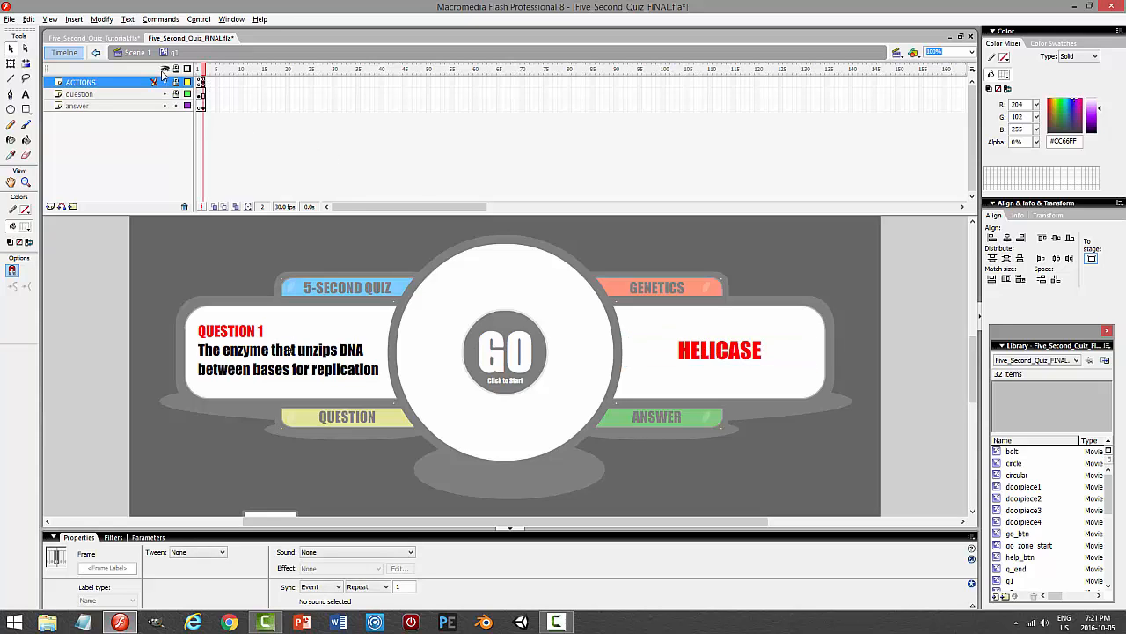
click(135, 53)
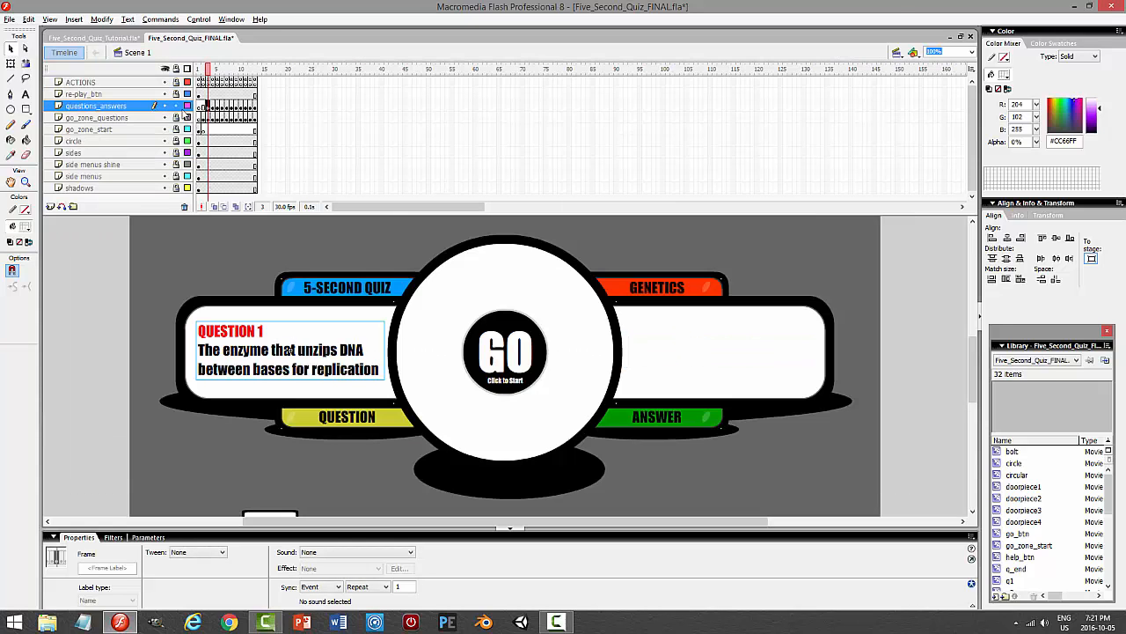
click(93, 38)
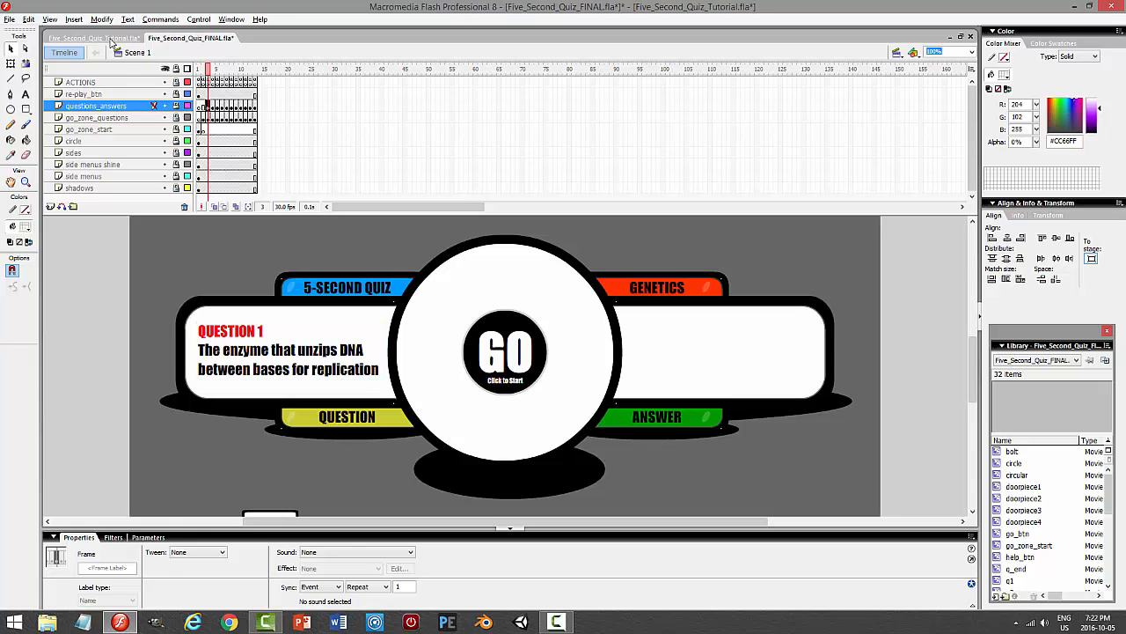
- Extend all layers from ACTIONS to reference_image to frame 3, and copy the ACTIONS keyframe from frame 2 to frame 3
click(202, 81)
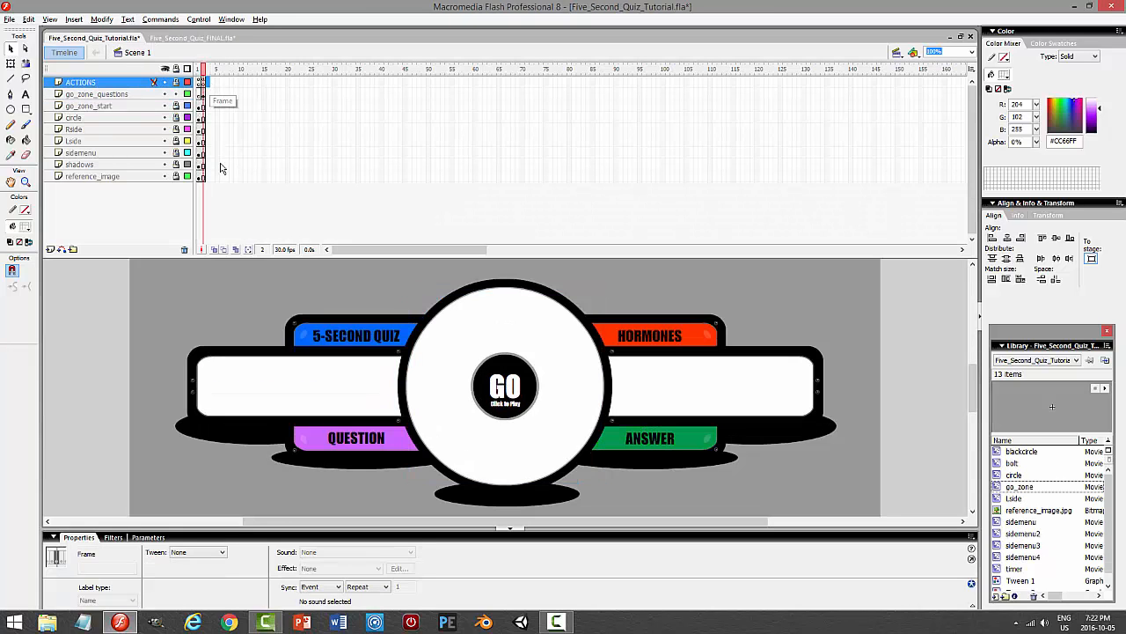
shift+click(208, 177)
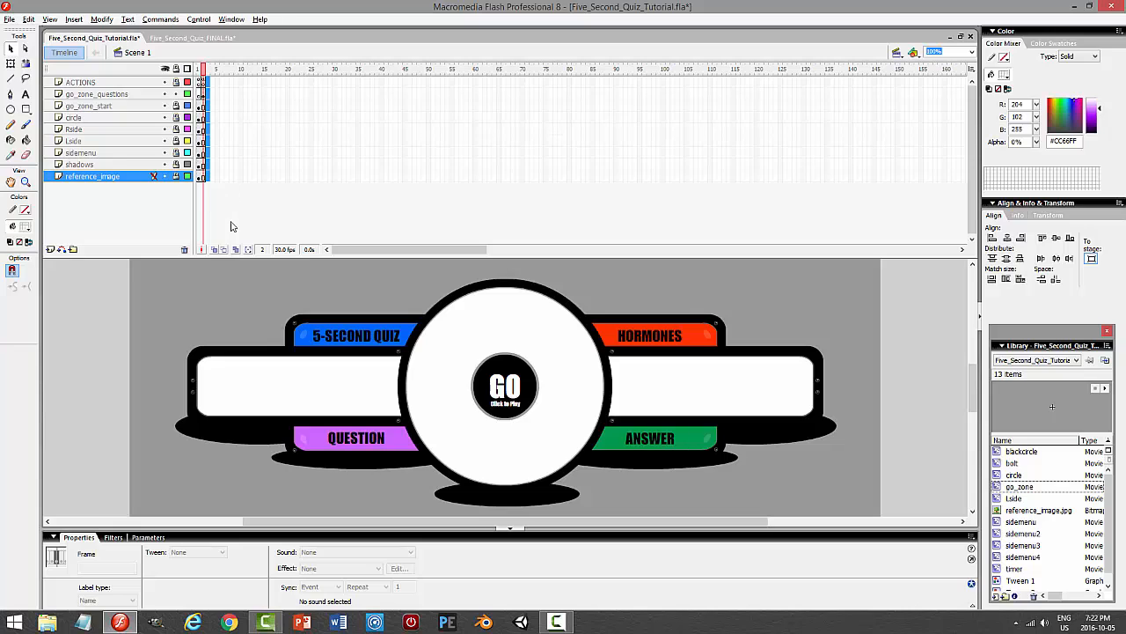
key(F5)
click(202, 82)
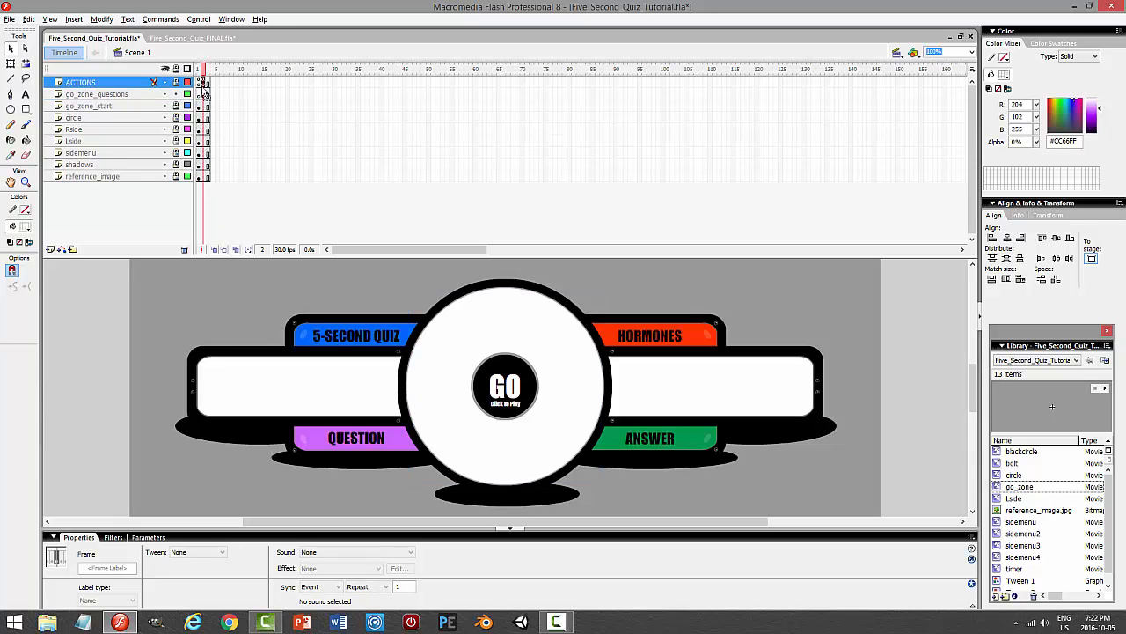
- Add a layer named questions_answers above go_zone_questions and insert a keyframe on its frame 3
click(134, 94)
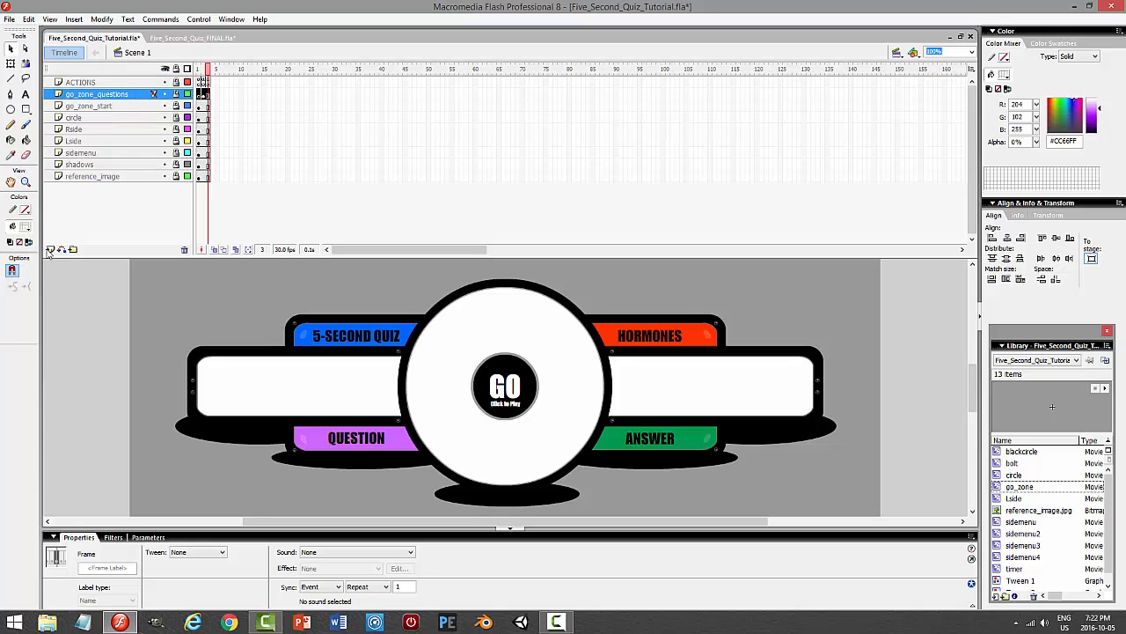
click(50, 249)
double_click(126, 95)
text(questions_ans)
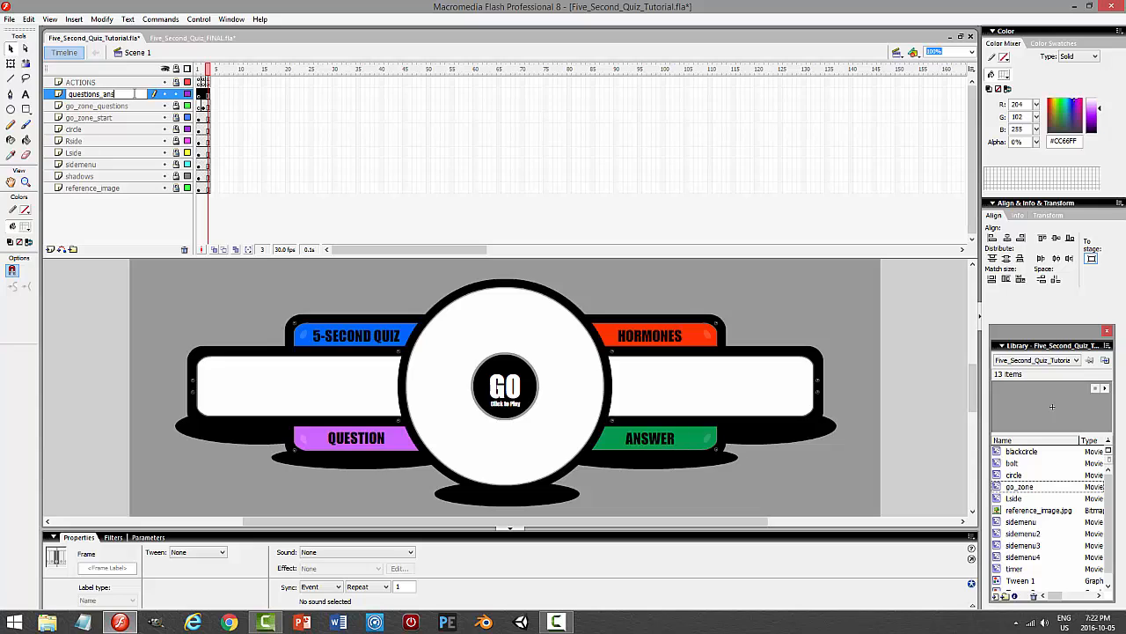
text(wers)
key(Return)
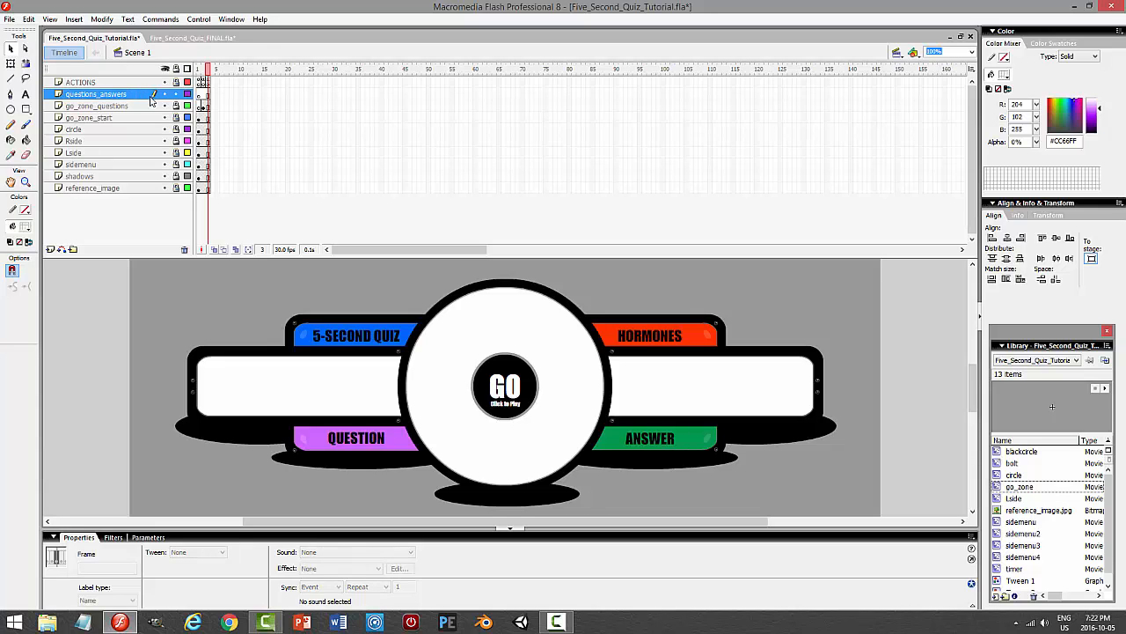
click(211, 94)
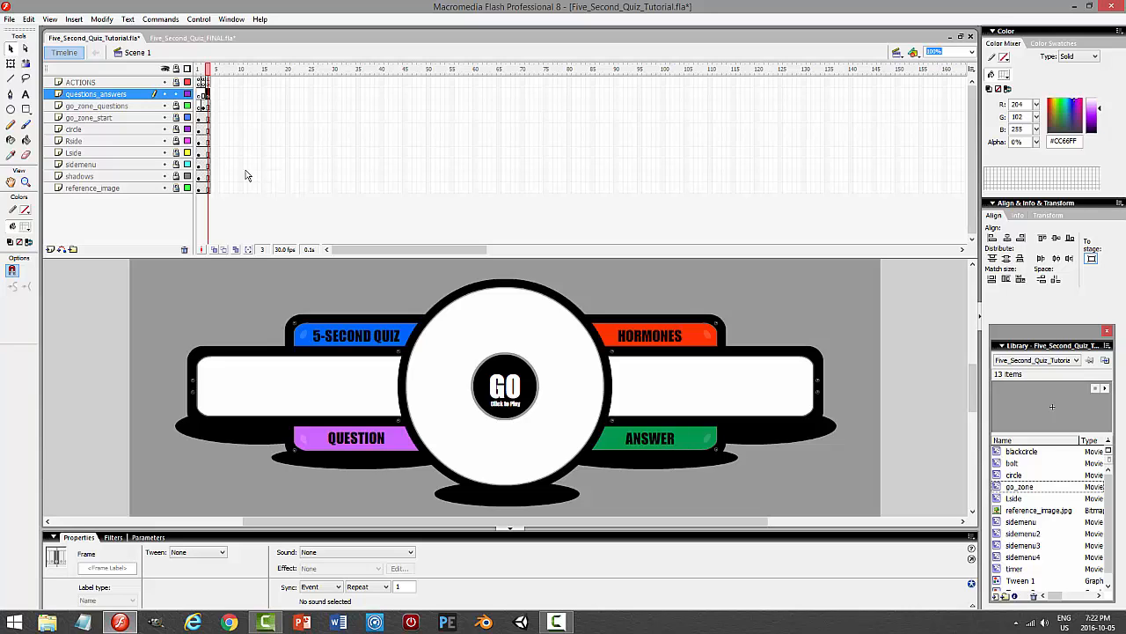
- Create a black, left-aligned text box reading QUESTION 1 in the white question panel, and widen it to about 322 px
click(27, 94)
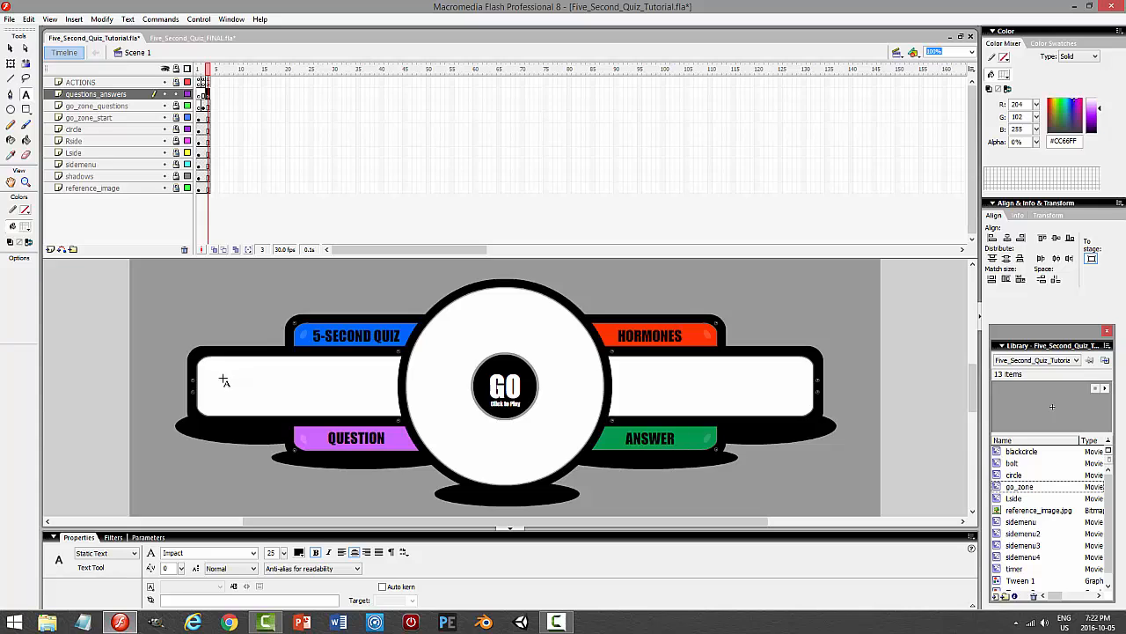
drag(214, 377, 362, 396)
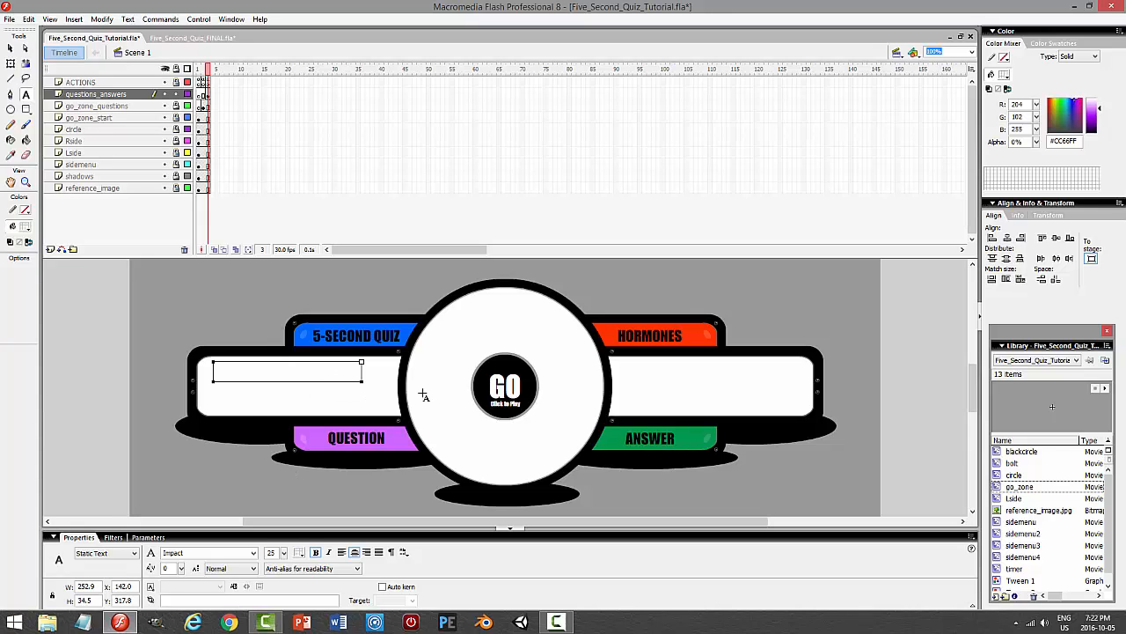
click(12, 48)
click(300, 552)
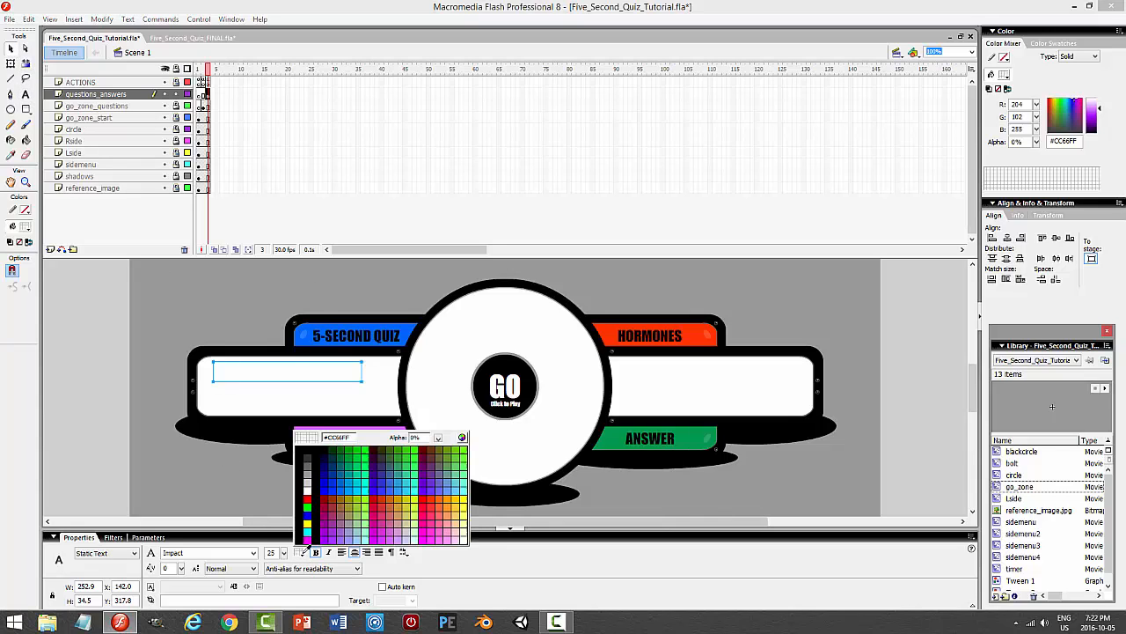
click(308, 447)
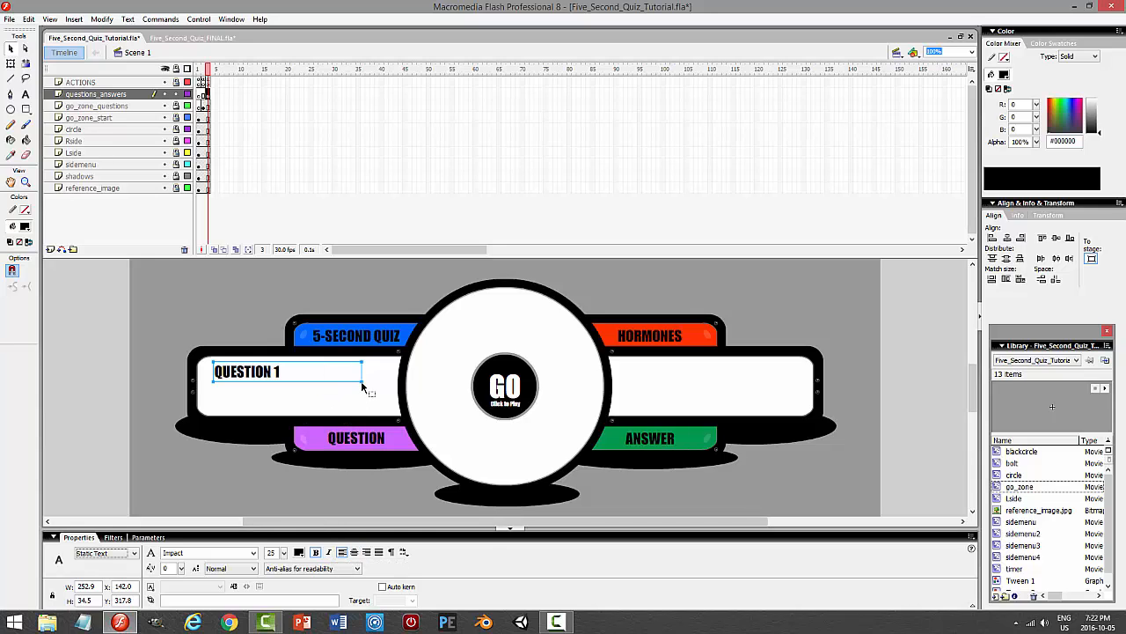
drag(361, 381, 391, 384)
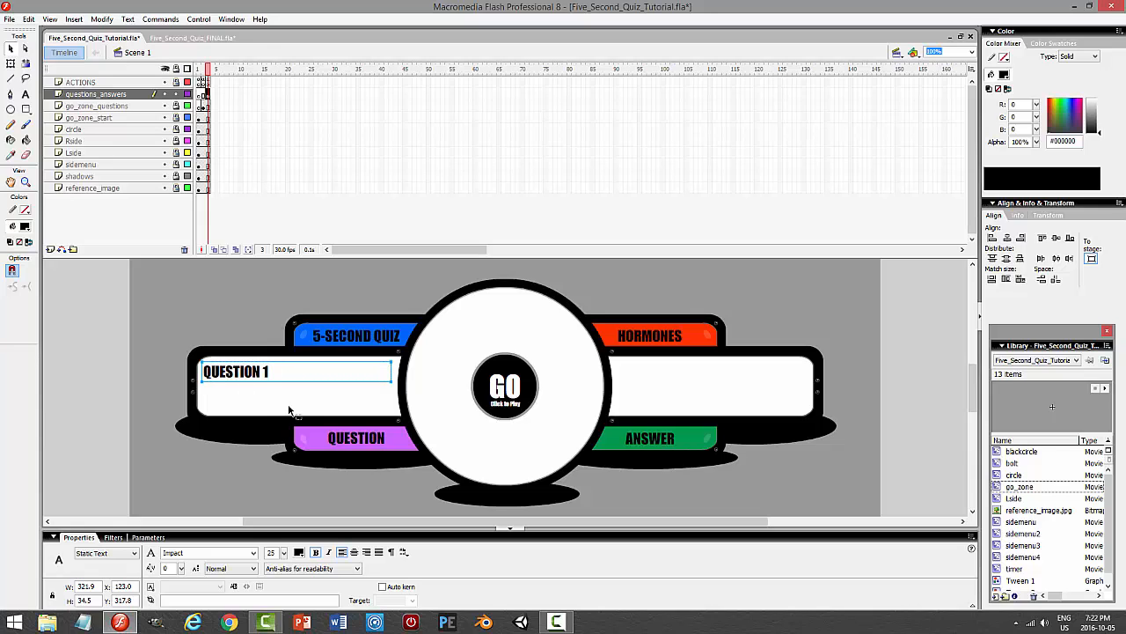
- Add a second line reading "Gland the produces insulin" below QUESTION 1 in the text box
click(27, 95)
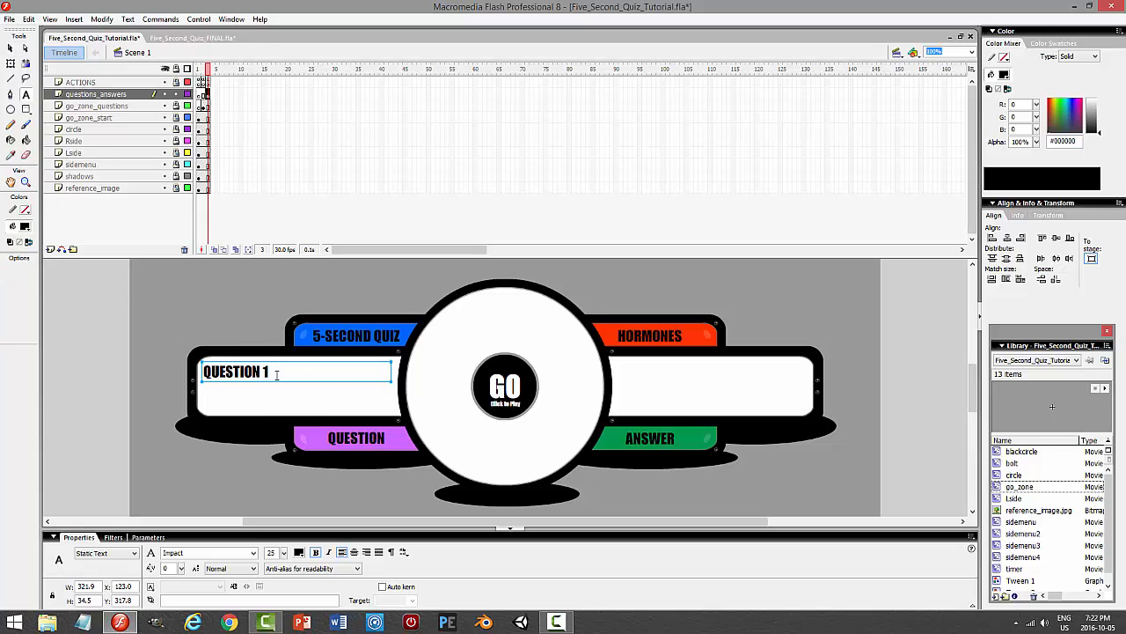
click(340, 372)
key(Return)
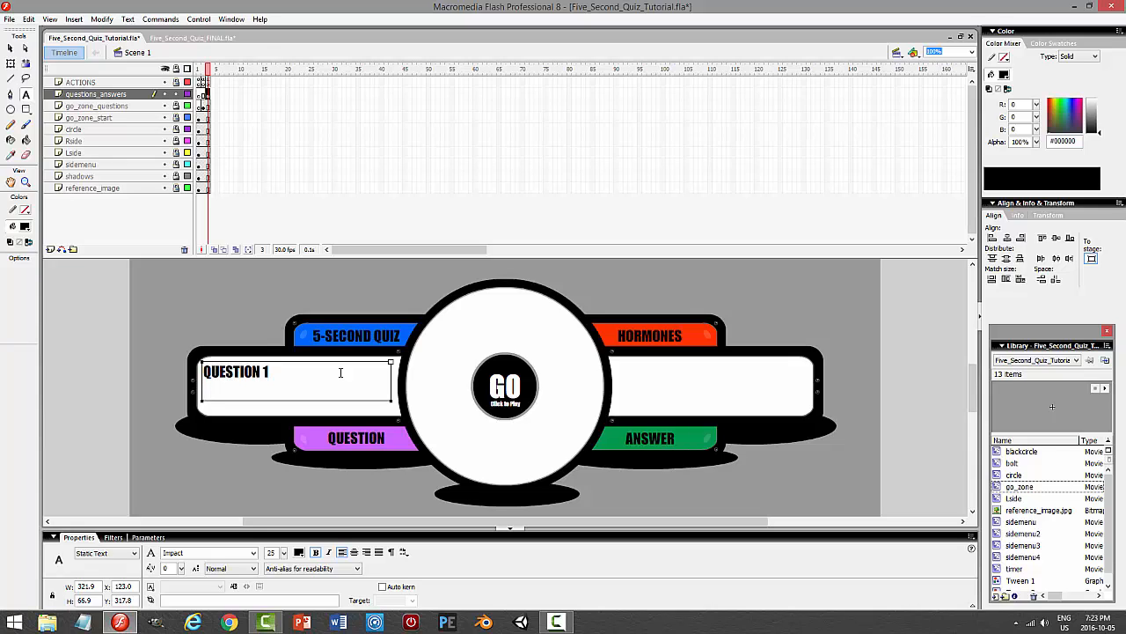
text(Gland the produces )
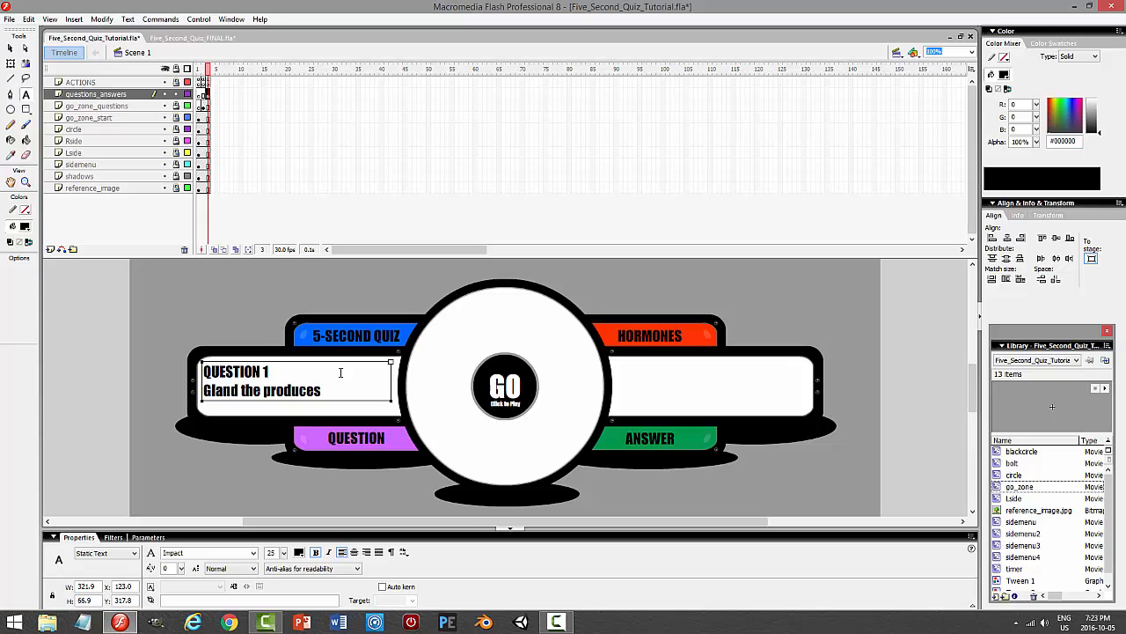
text(insulin)
- Color the QUESTION 1 heading red (#FF0000) and select the whole text box
drag(270, 372, 202, 373)
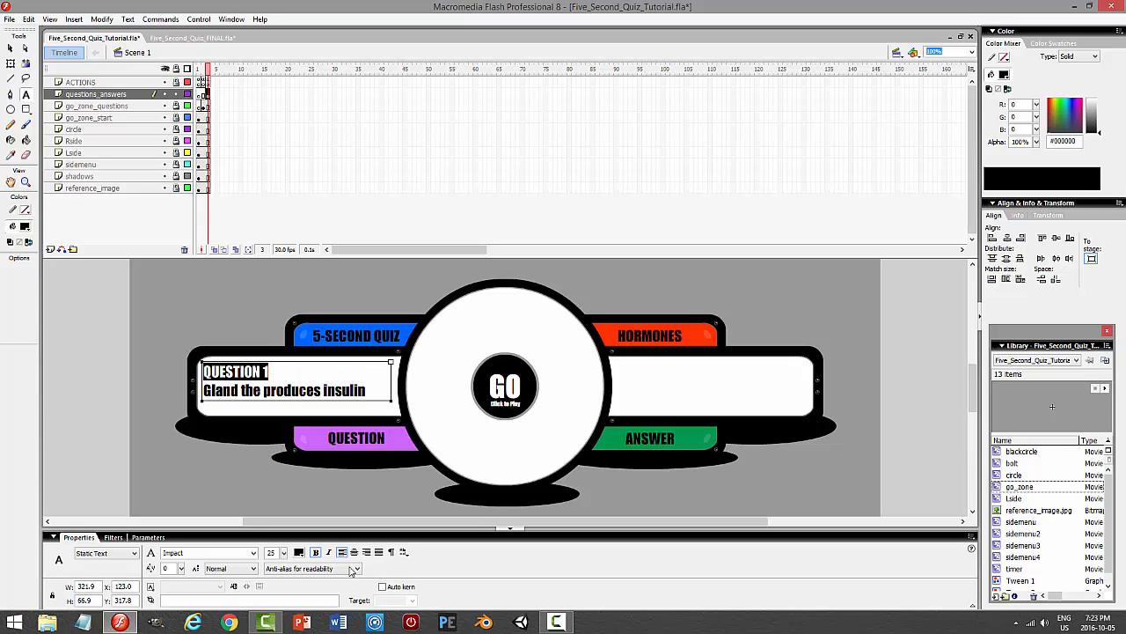
click(300, 552)
click(419, 498)
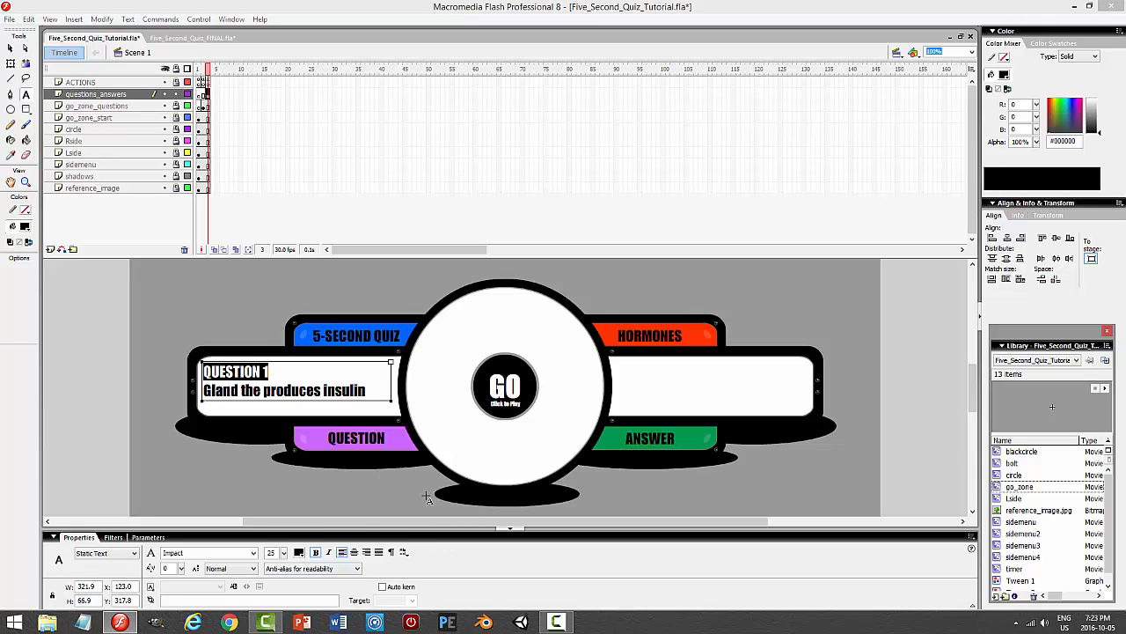
click(11, 49)
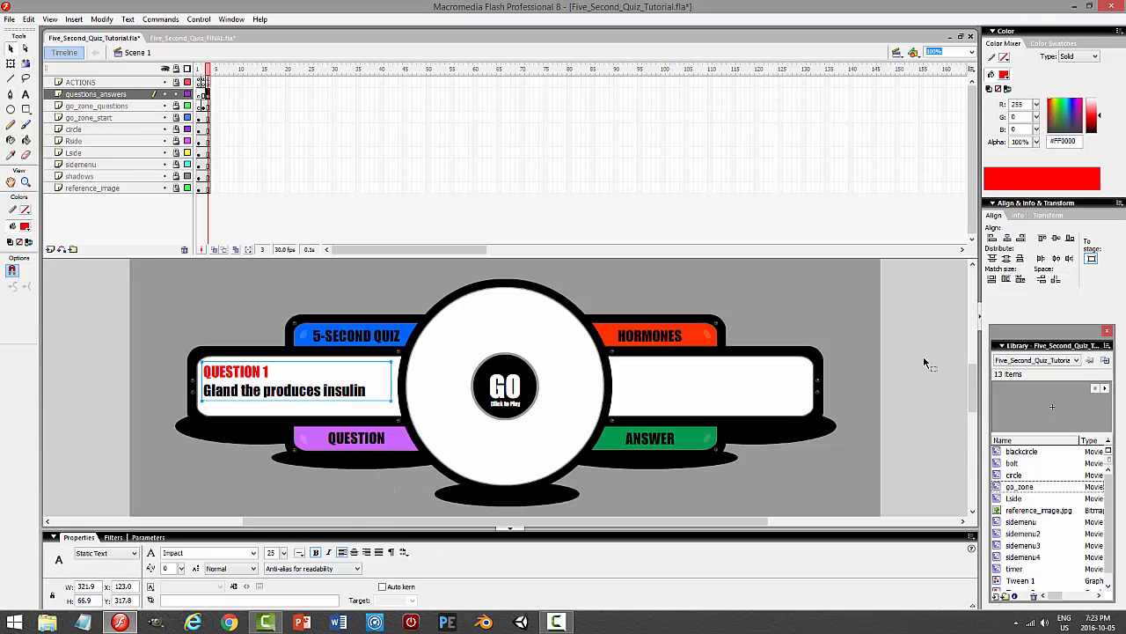
- Center the question text on the stage, and shift it horizontally into the white question panel at about X 129
click(1008, 238)
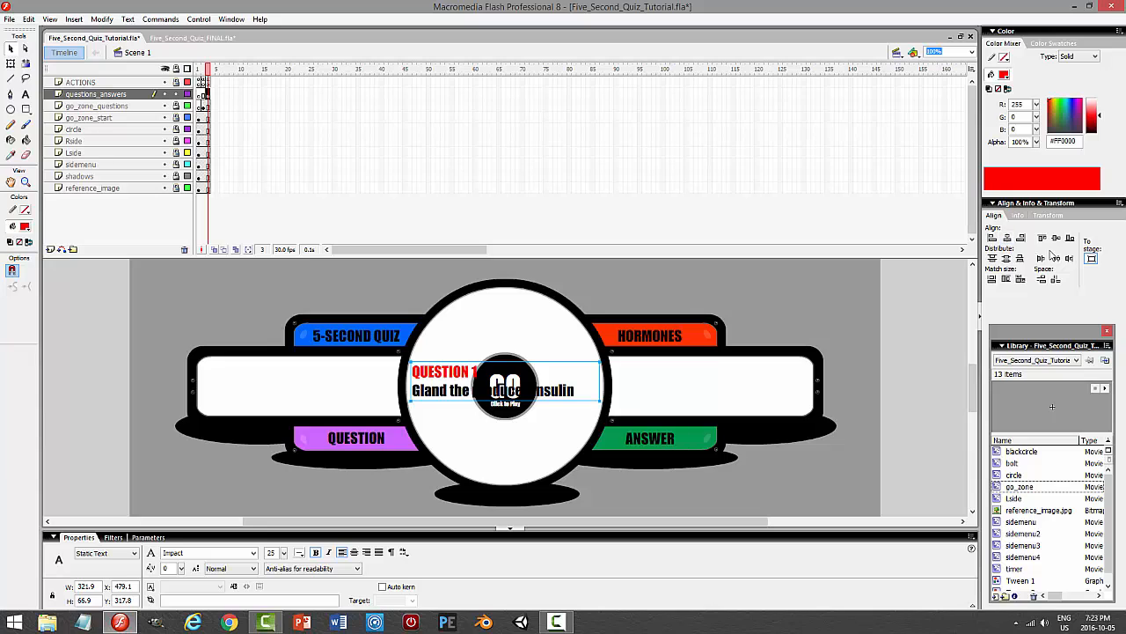
click(1057, 238)
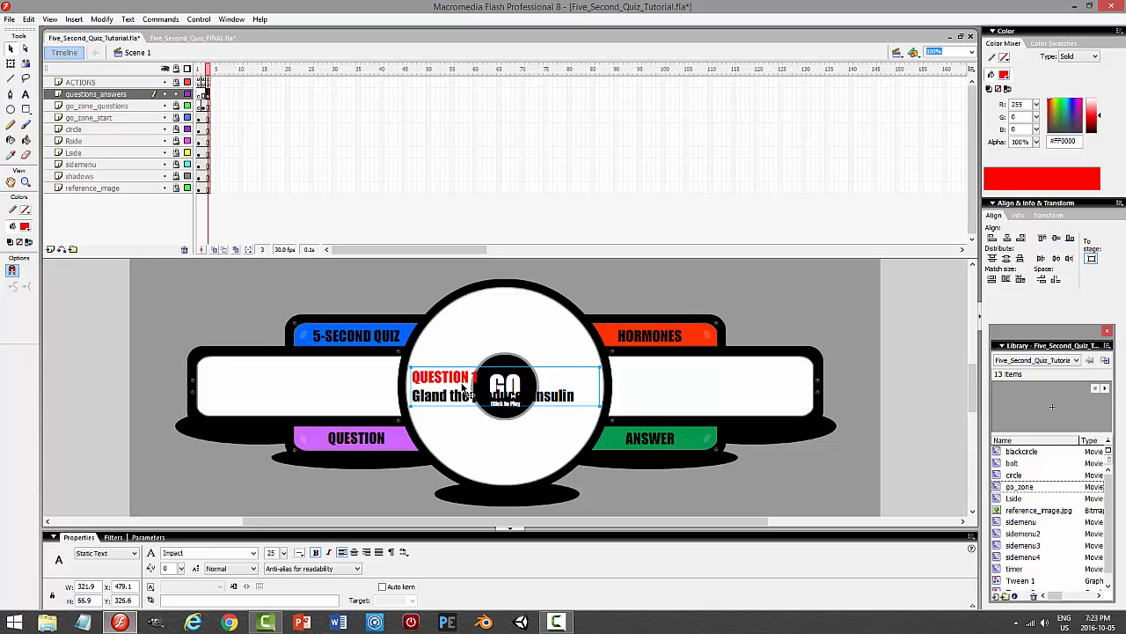
key(Left)
key(Left)
key(Left)
key(Left)
key(Left)
key(Left)
key(Left)
key(Left)
key(Left)
key(Left)
key(Left)
key(Left)
key(Left)
key(Left)
key(Left)
key(Left)
key(Left)
key(Left)
key(Left)
key(Left)
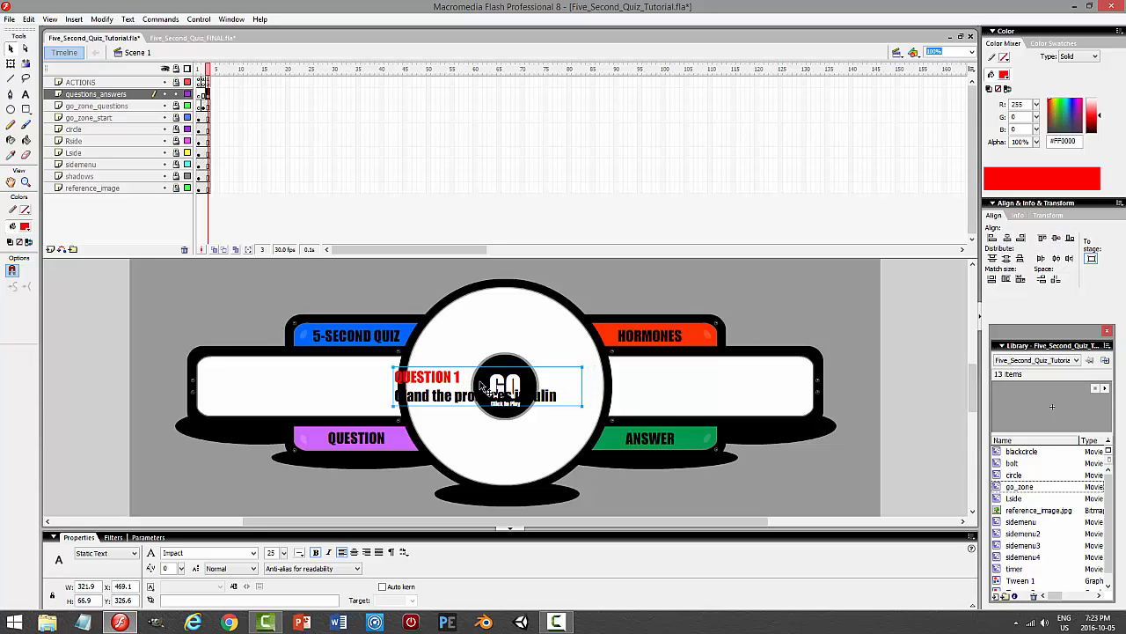
key(Left)
key(Left)
key(Left)
key(Left)
key(Left)
key(Left)
key(Left)
key(Left)
key(Left)
key(Left)
key(Left)
key(Left)
key(Left)
key(Left)
key(Left)
key(Left)
key(Left)
key(Left)
key(Left)
key(Left)
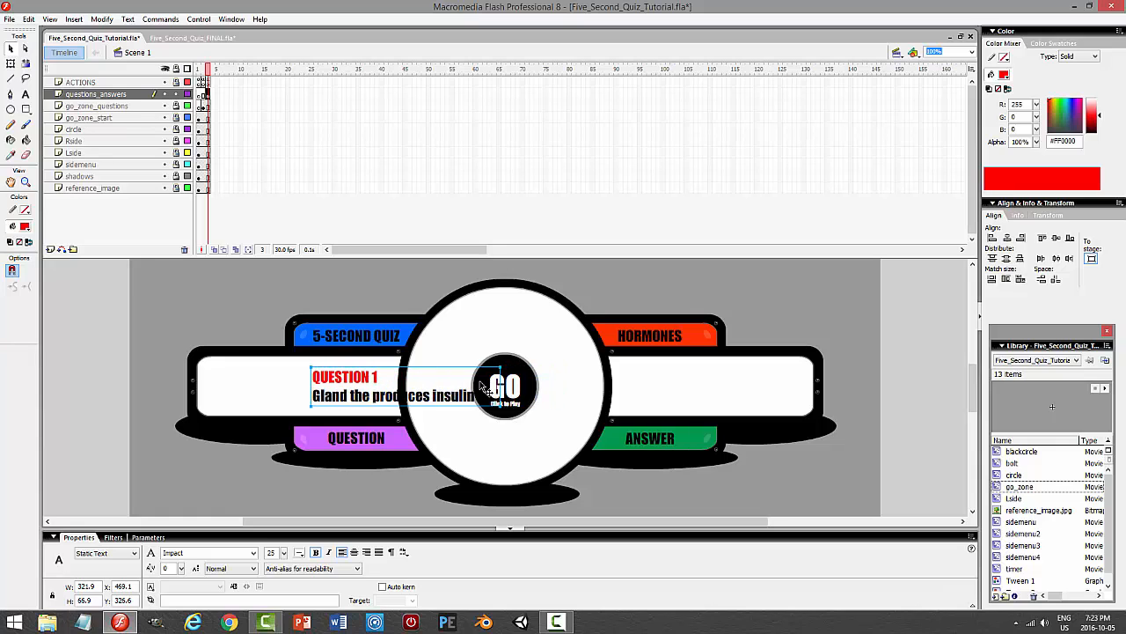
key(Left)
key(Left)
key(Left)
key(Left)
key(Left)
key(Left)
key(Left)
key(Left)
key(Left)
key(Left)
key(Left)
key(Left)
key(Left)
key(Left)
key(Left)
key(Left)
key(Left)
key(Left)
key(Left)
key(Left)
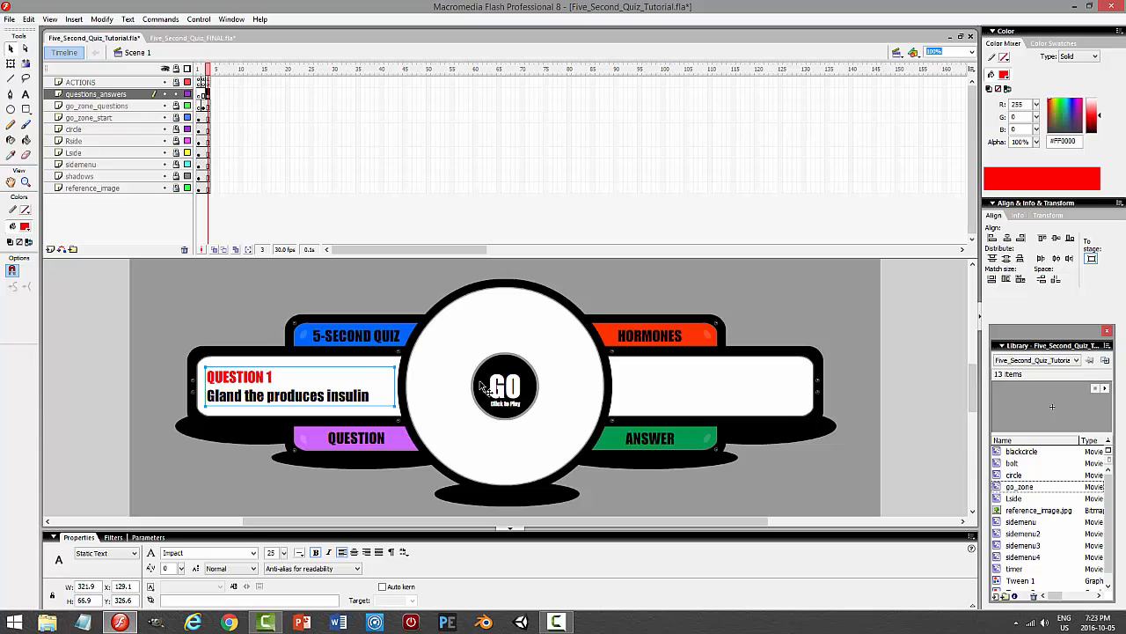
click(361, 296)
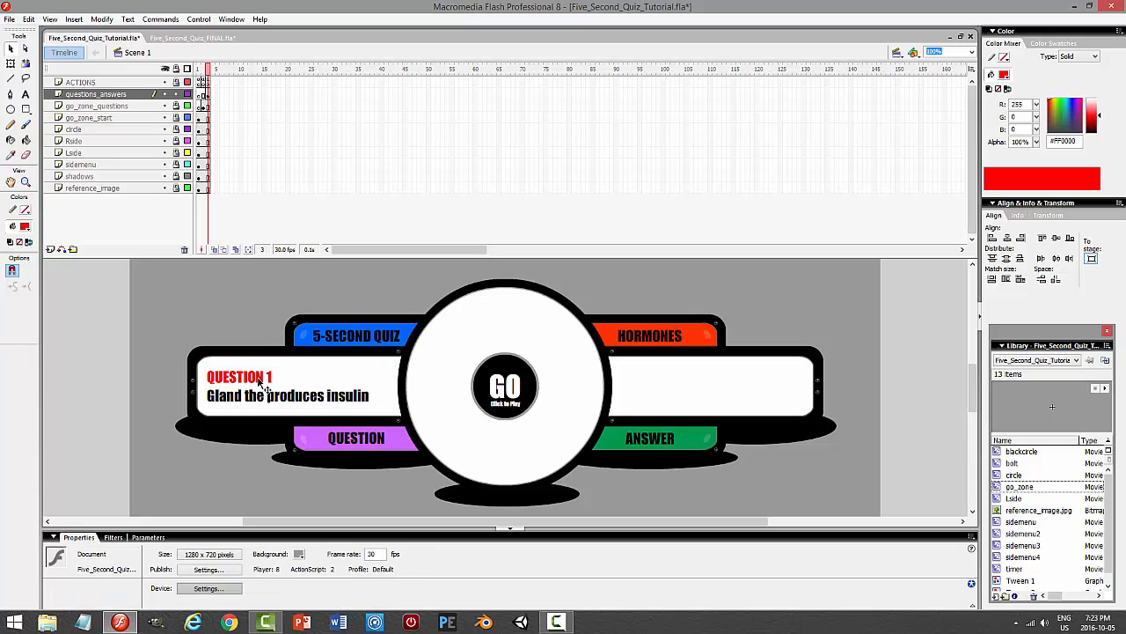
- Convert the question text to a movie clip symbol named q1
click(261, 384)
click(102, 19)
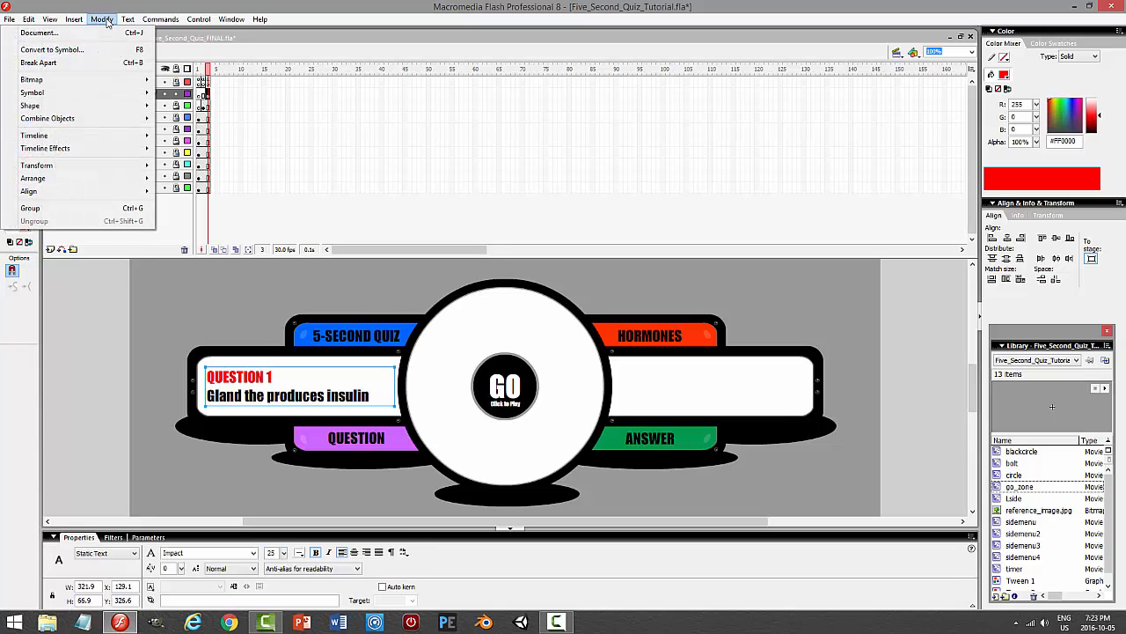
click(96, 50)
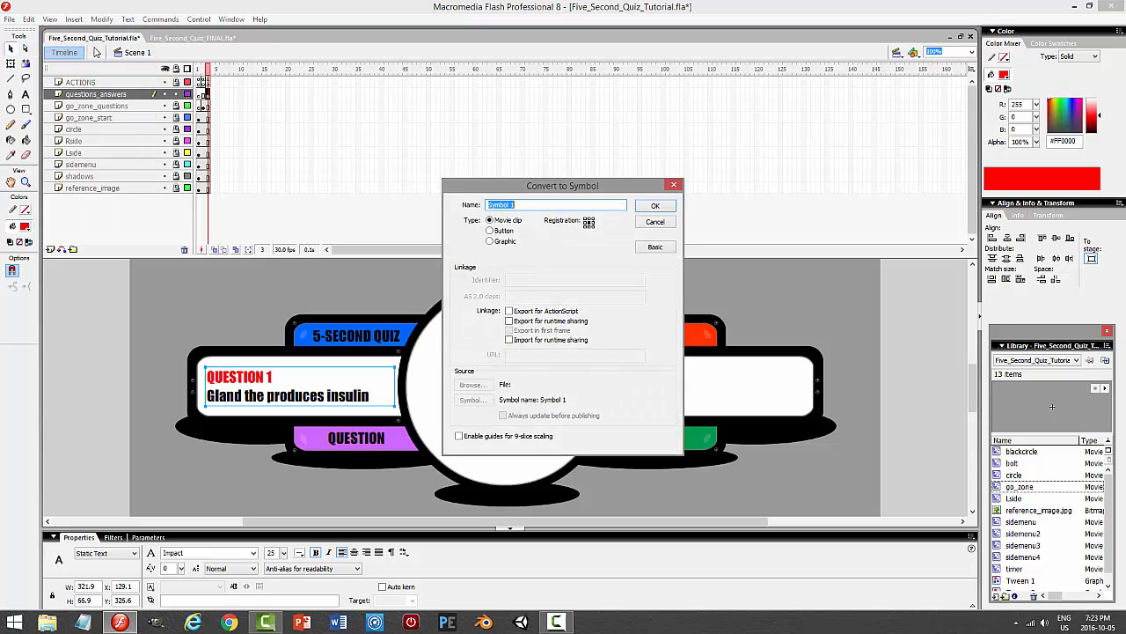
text(q1)
key(Return)
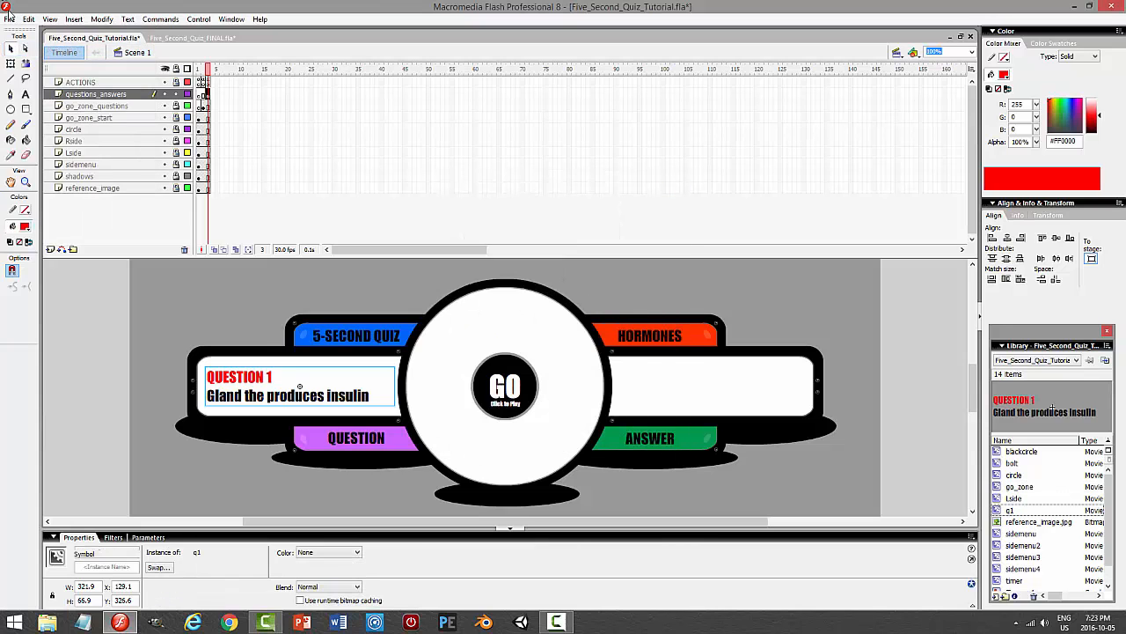
- Inside the q1 clip, rename its layer question and add a layer named ACTIONS above it
double_click(268, 378)
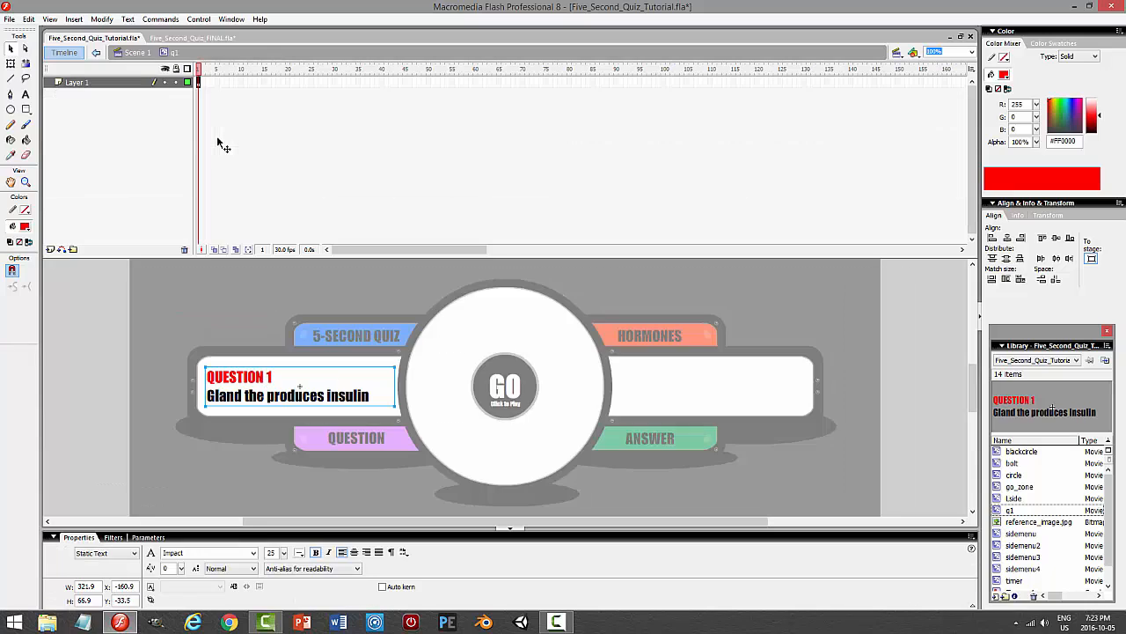
double_click(102, 84)
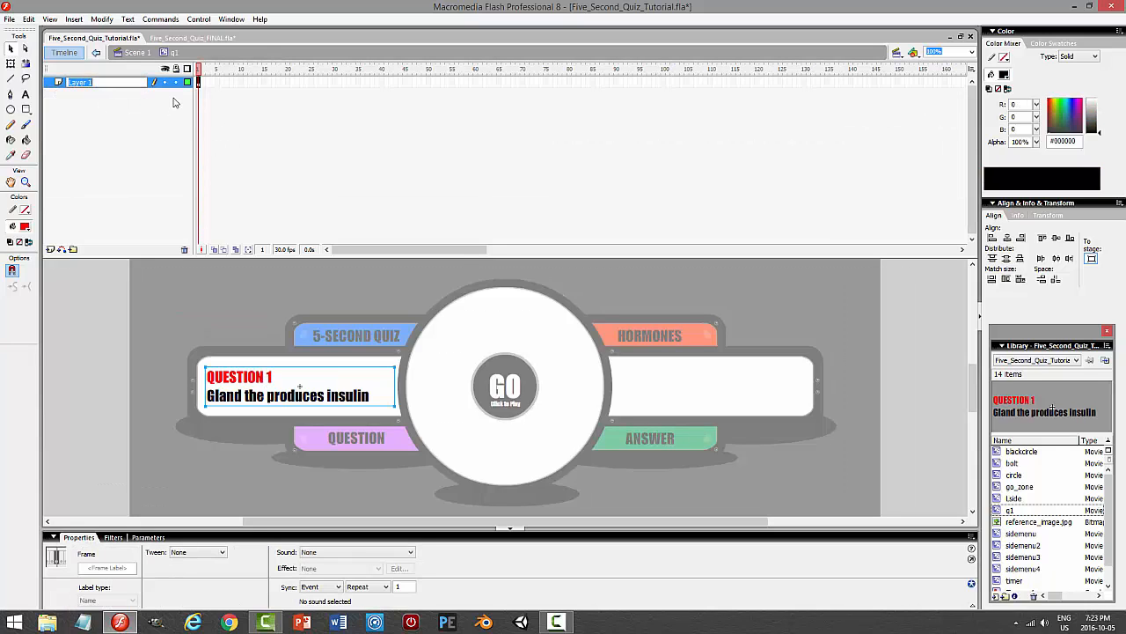
text(question)
key(Return)
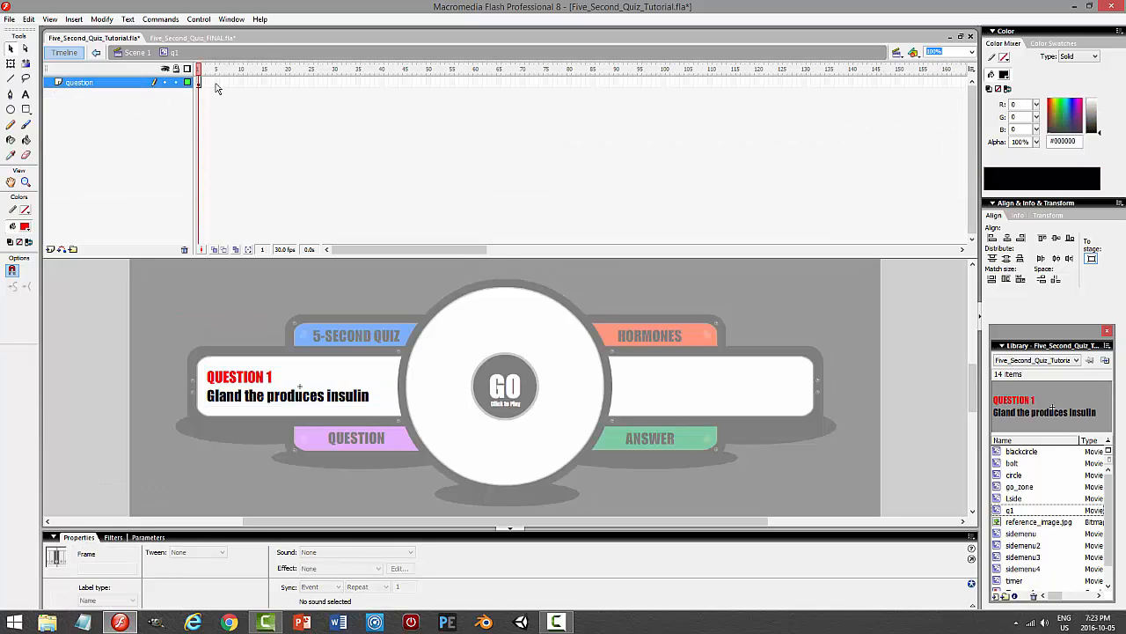
click(50, 250)
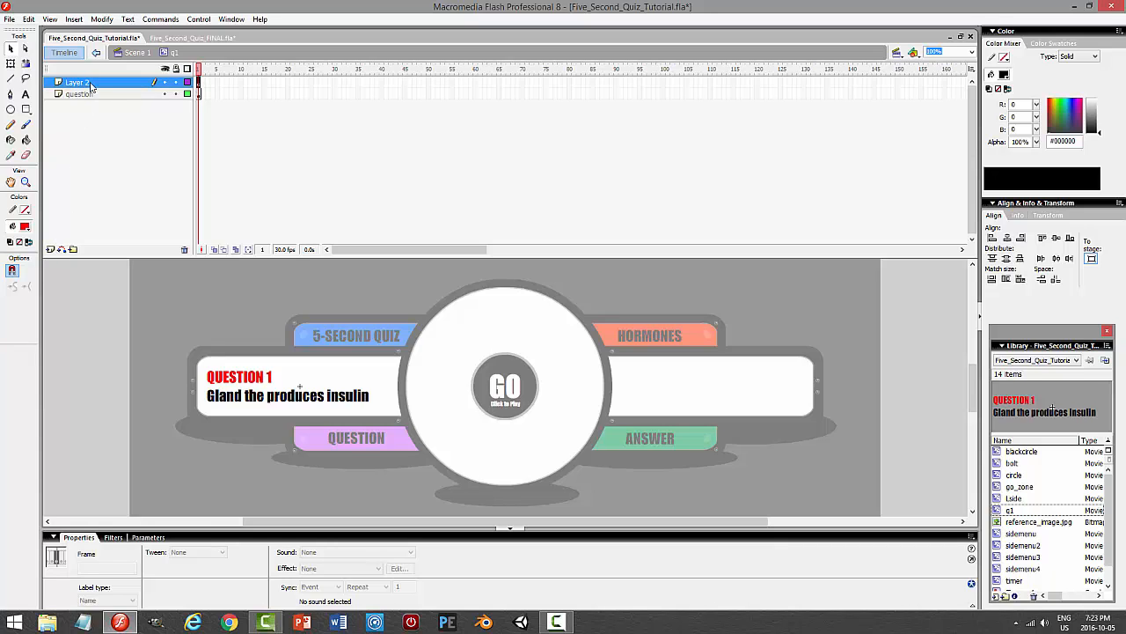
double_click(88, 82)
text(ACTIONS)
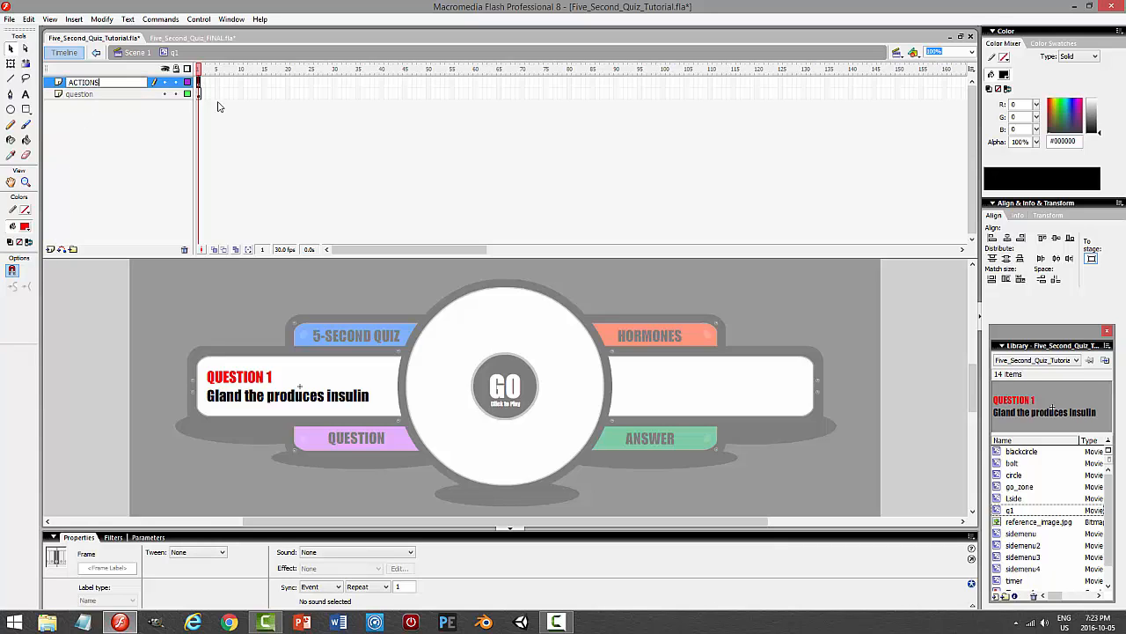
key(Return)
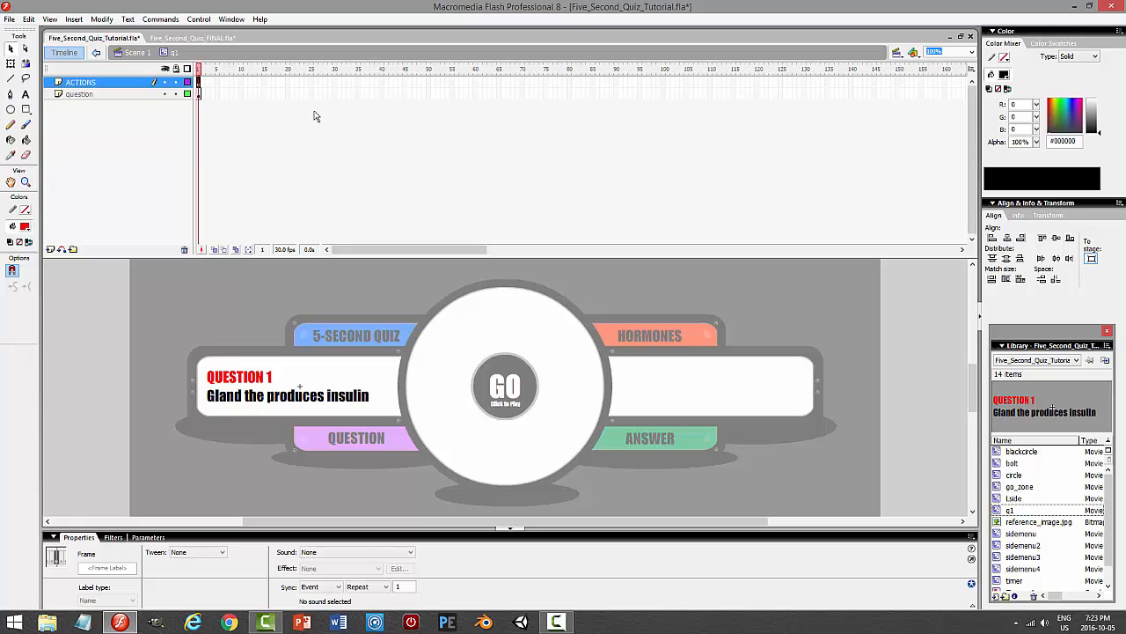
- Add a stop(); script to frame 1 of the ACTIONS layer in the q1 clip
key(F9)
text(stop();)
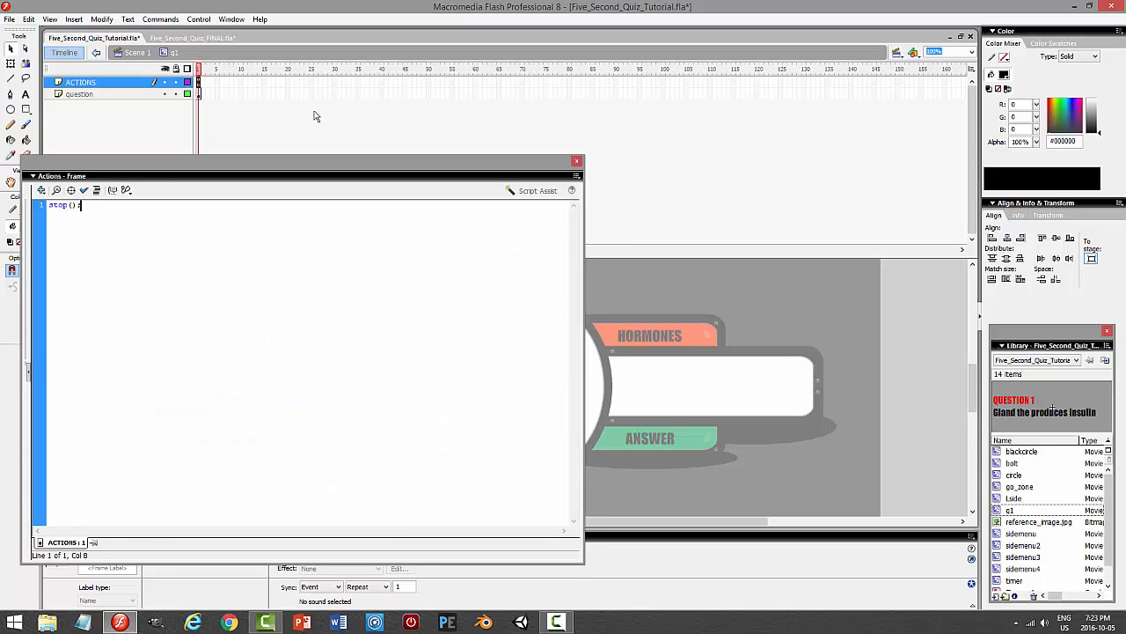
key(F9)
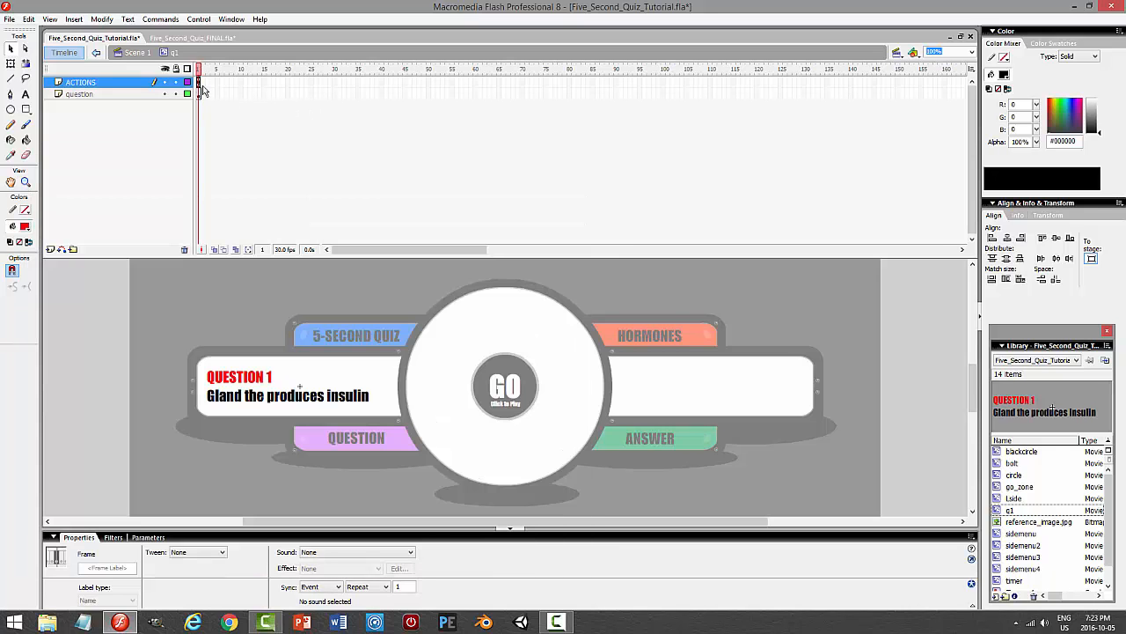
- In the q1 clip, add a keyframe at frame 2 of ACTIONS, and add a layer named answer beneath the question layer
click(205, 83)
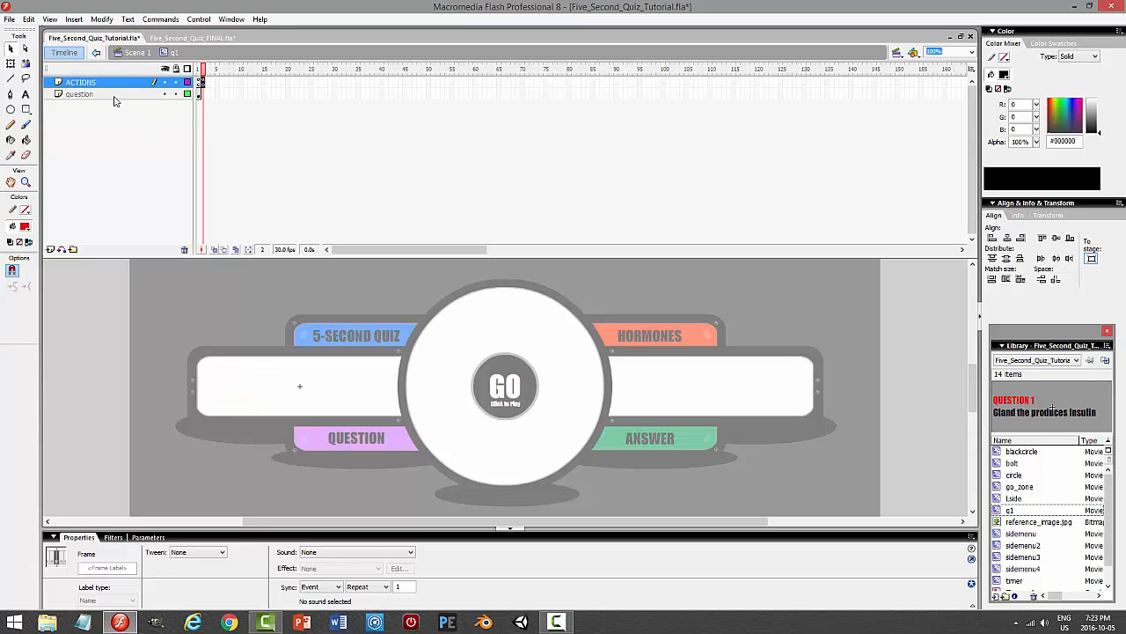
click(116, 94)
click(50, 249)
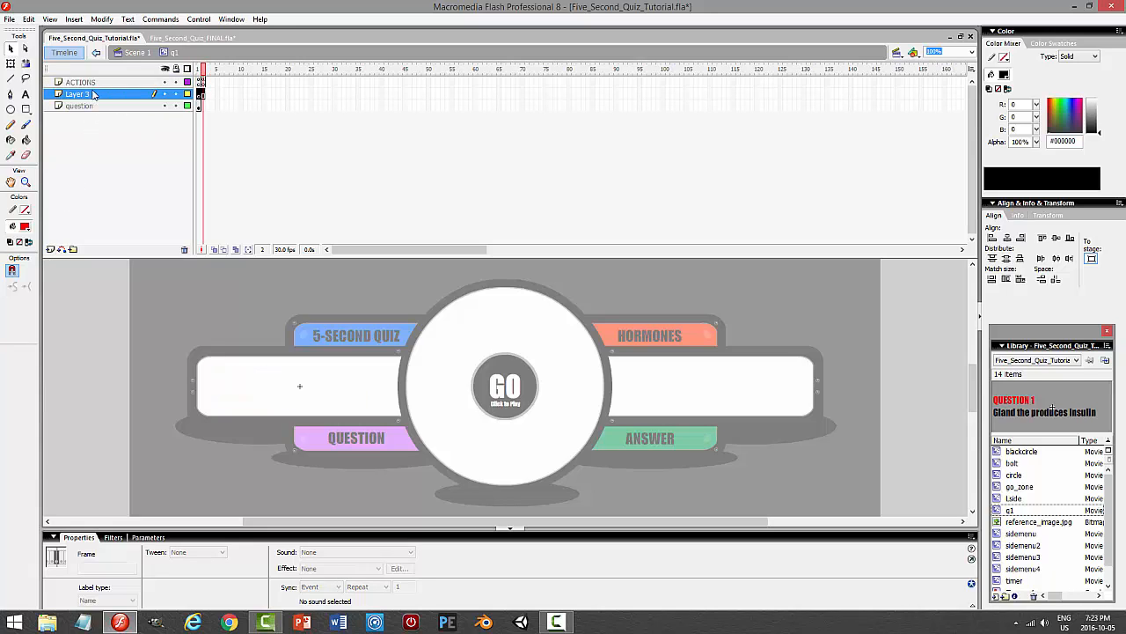
double_click(146, 97)
text(answer)
key(Return)
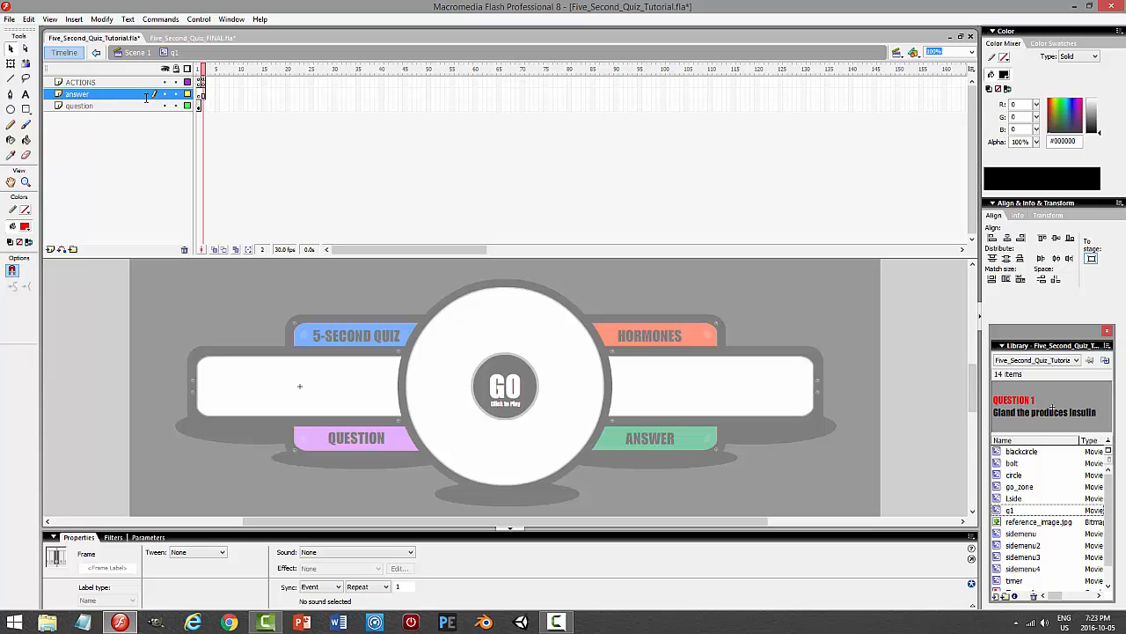
drag(132, 93, 132, 112)
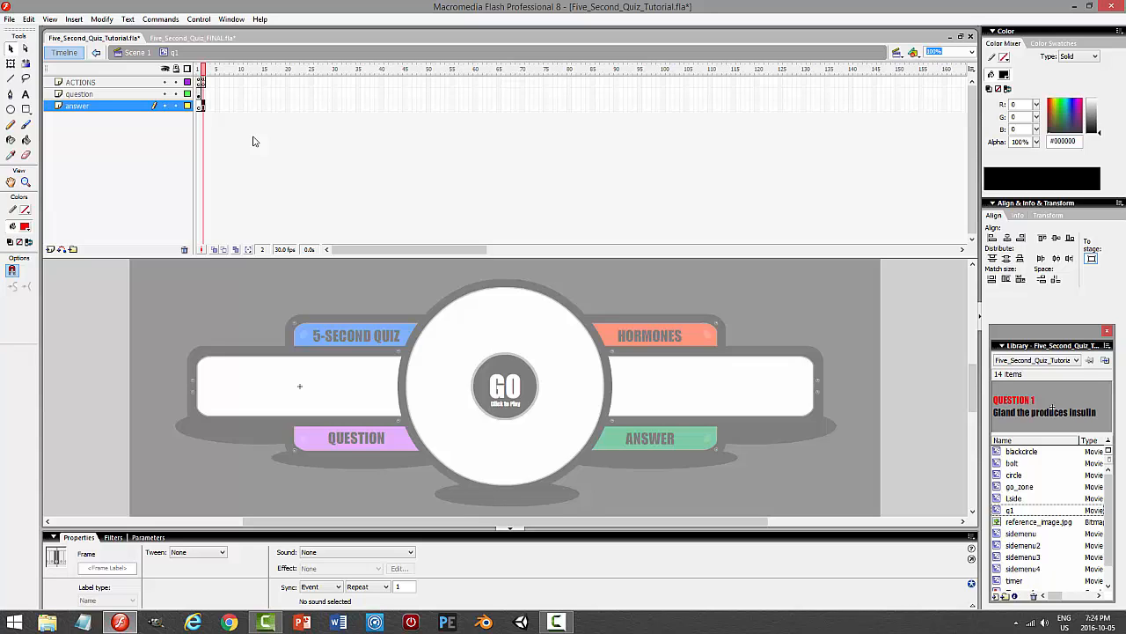
- Place the question text in the same position on frame 2 of both the question and answer layers
click(203, 95)
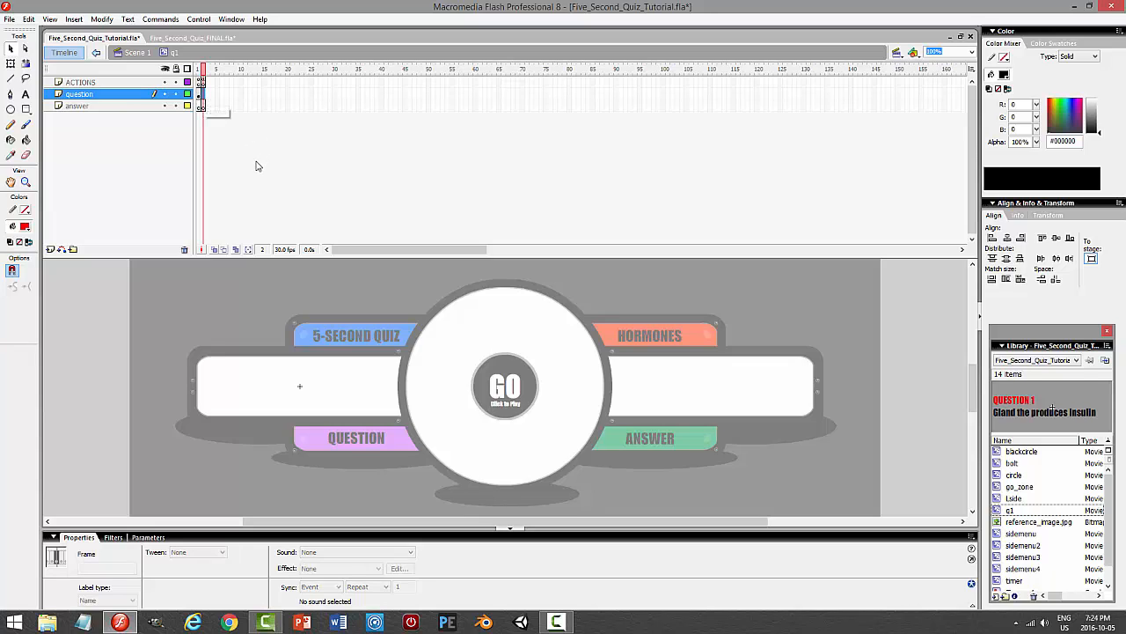
key(ctrl+shift+v)
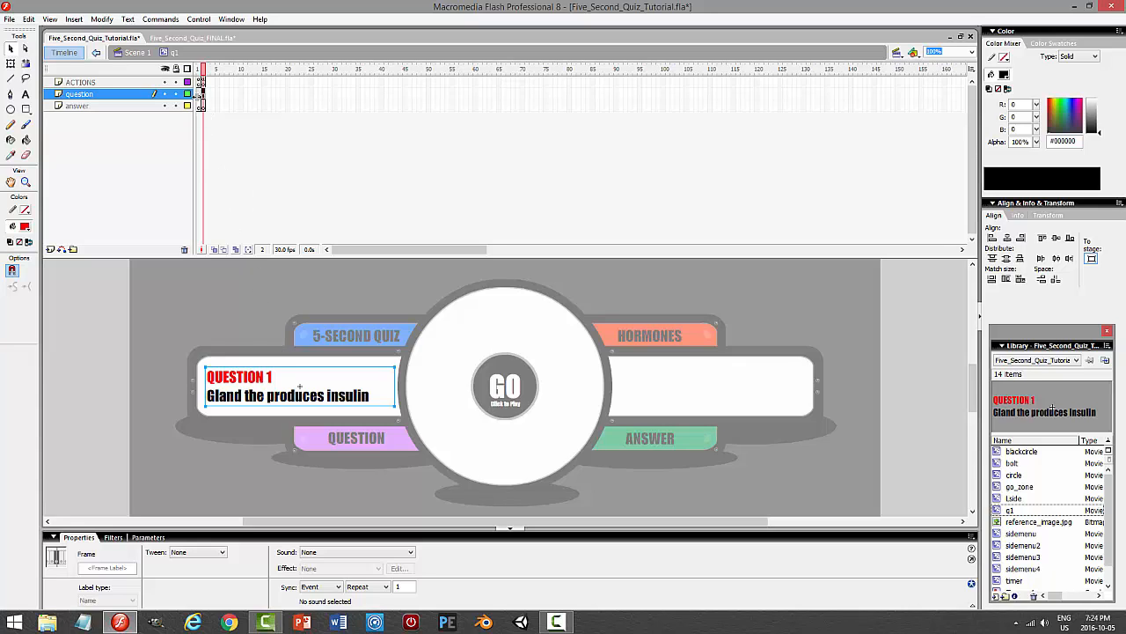
click(199, 95)
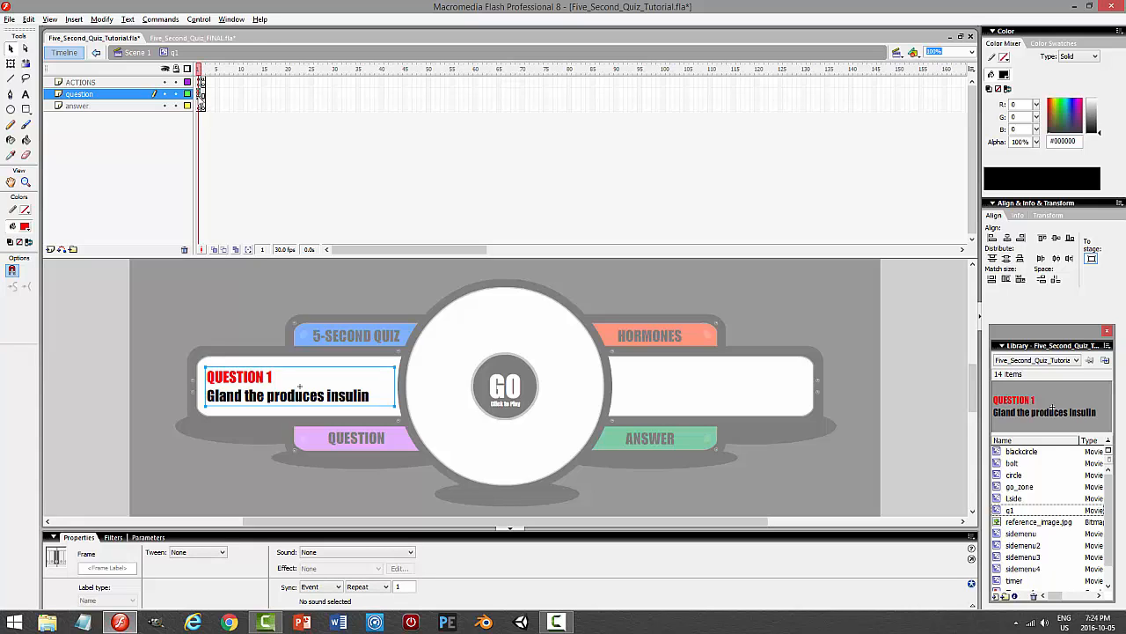
click(204, 105)
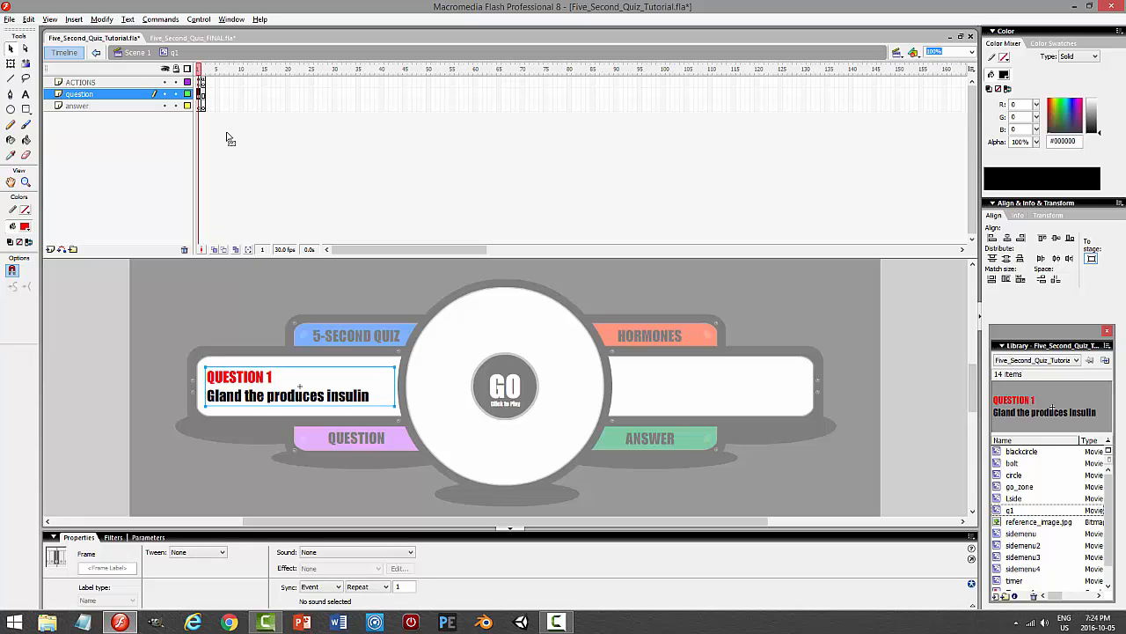
- Shift one copy of the question text horizontally into the white answer panel, to X 549
click(260, 386)
key(shift+Right)
key(shift+Right)
key(shift+Right)
key(shift+Right)
key(shift+Right)
key(shift+Right)
key(shift+Right)
key(shift+Right)
key(shift+Right)
key(shift+Right)
key(shift+Right)
key(shift+Right)
key(shift+Right)
key(shift+Right)
key(shift+Right)
key(shift+Right)
key(shift+Right)
key(shift+Right)
key(shift+Right)
key(shift+Right)
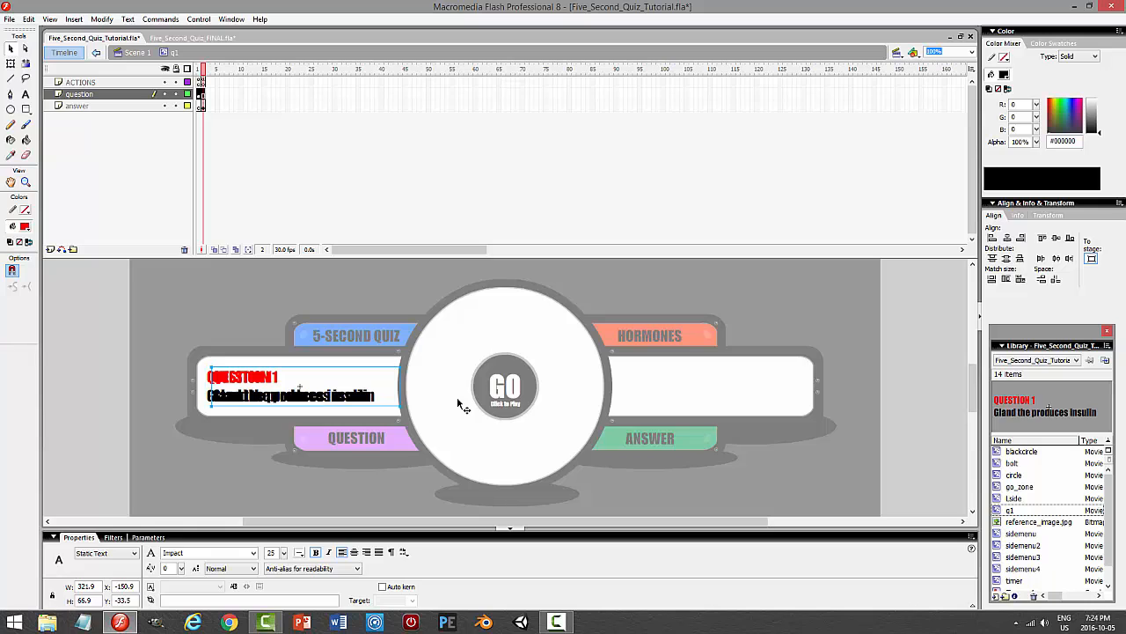
key(shift+Right)
key(shift+Right)
key(shift+Right)
key(shift+Right)
key(shift+Right)
key(shift+Right)
key(shift+Right)
key(shift+Right)
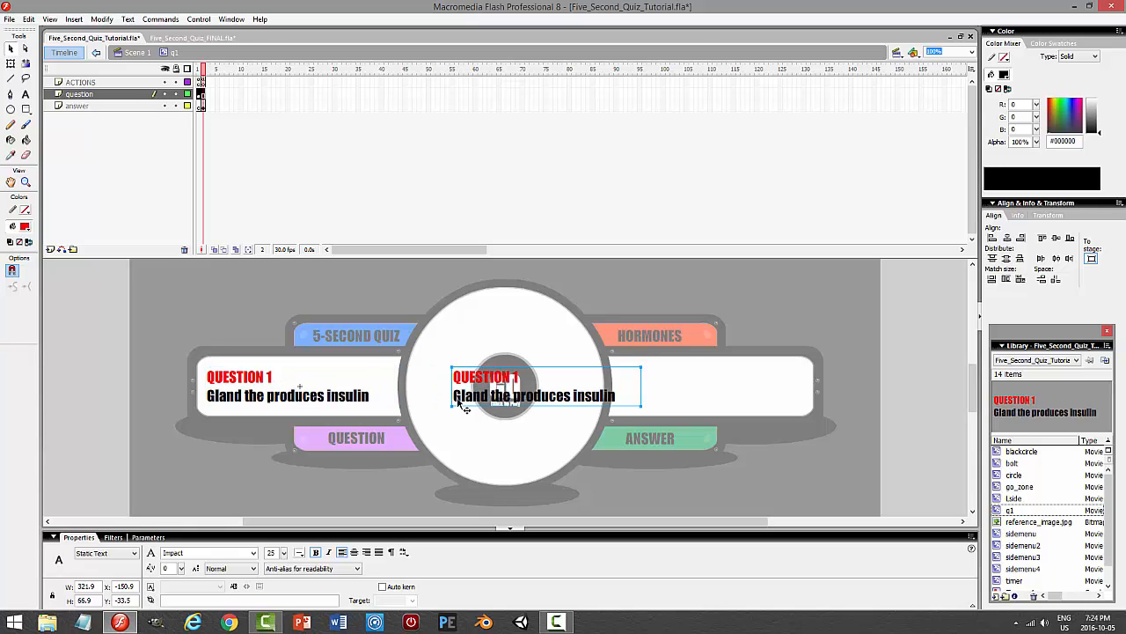
key(shift+Right)
key(shift+Right)
key(shift+Right)
key(shift+Right)
key(shift+Right)
key(shift+Right)
key(shift+Right)
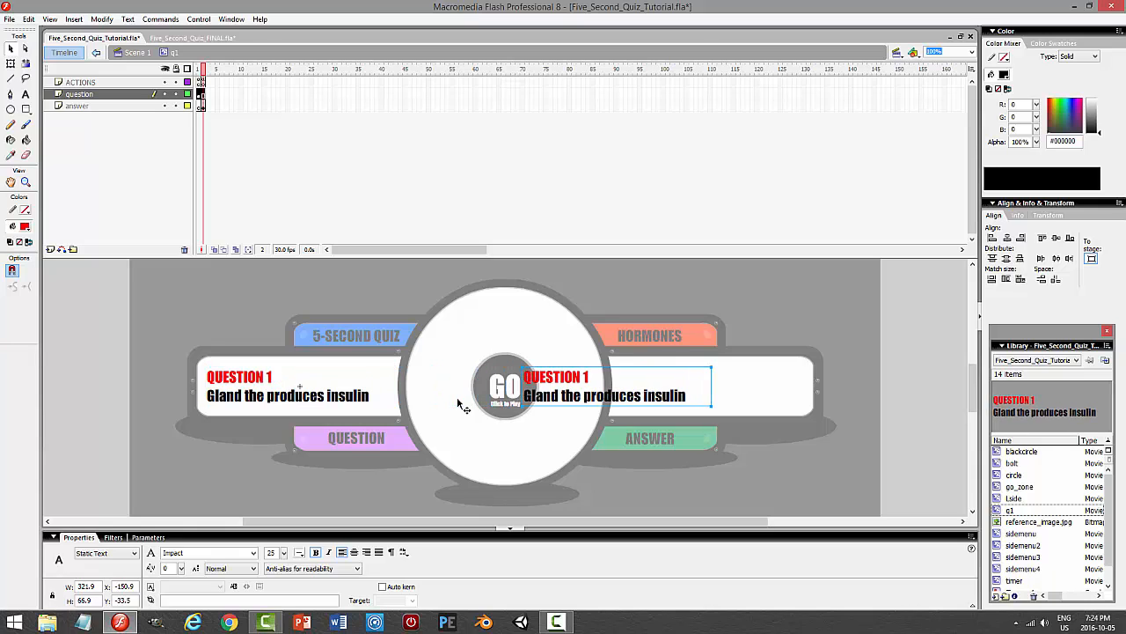
key(shift+Right)
key(shift+Right)
key(shift+Right)
key(shift+Right)
key(shift+Right)
key(shift+Right)
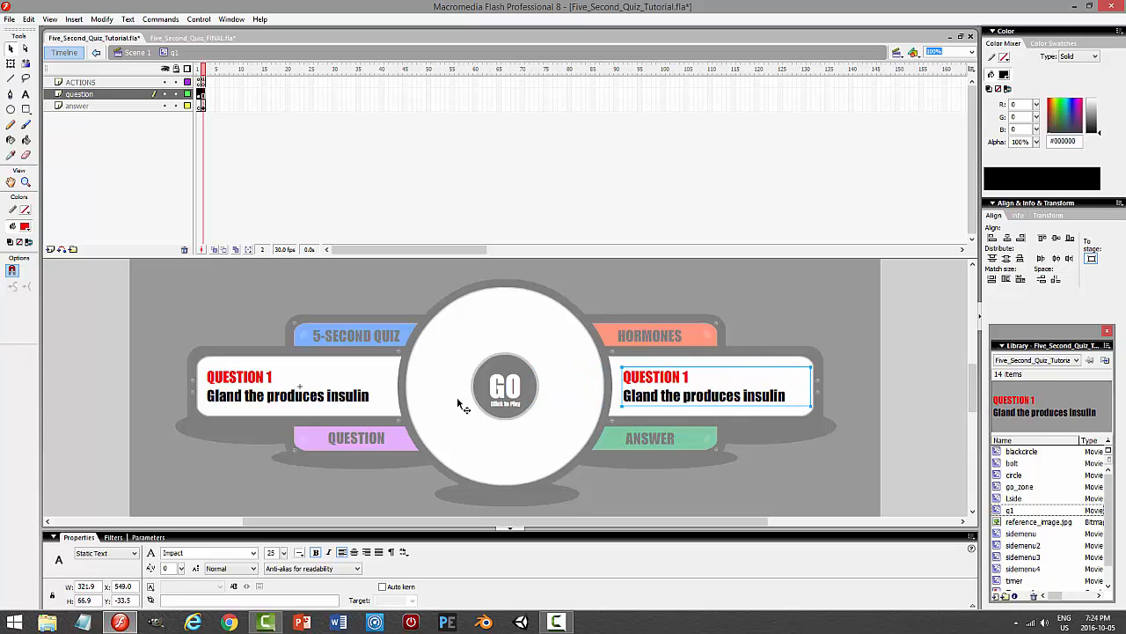
- Replace the copied text in the answer panel with PANCREAS
click(25, 94)
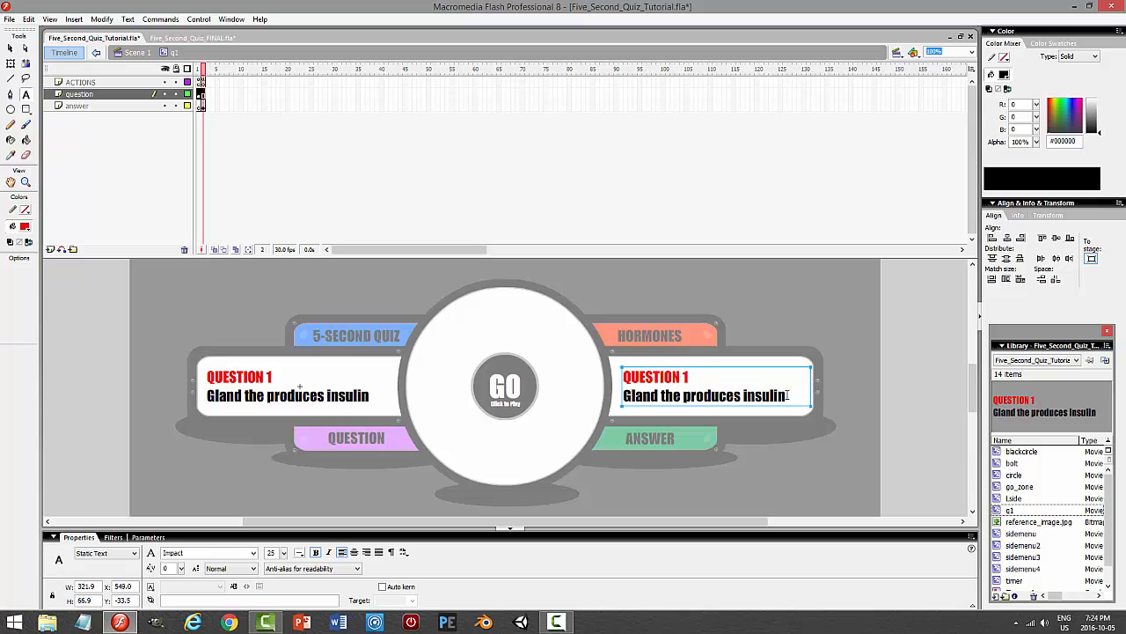
drag(787, 395, 613, 374)
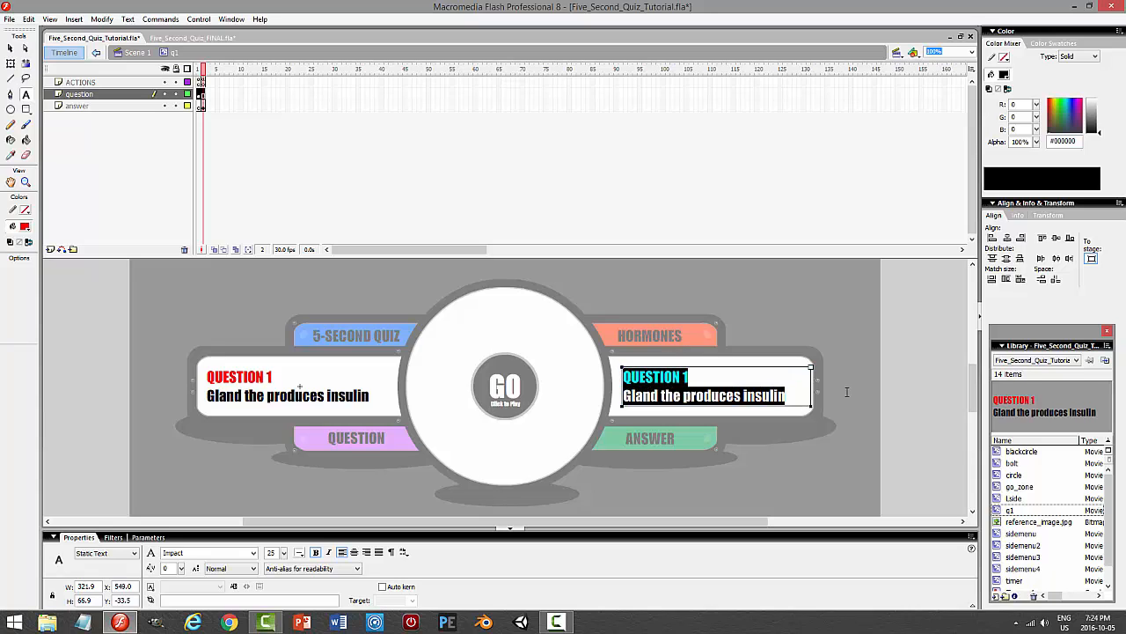
text(INSULIN)
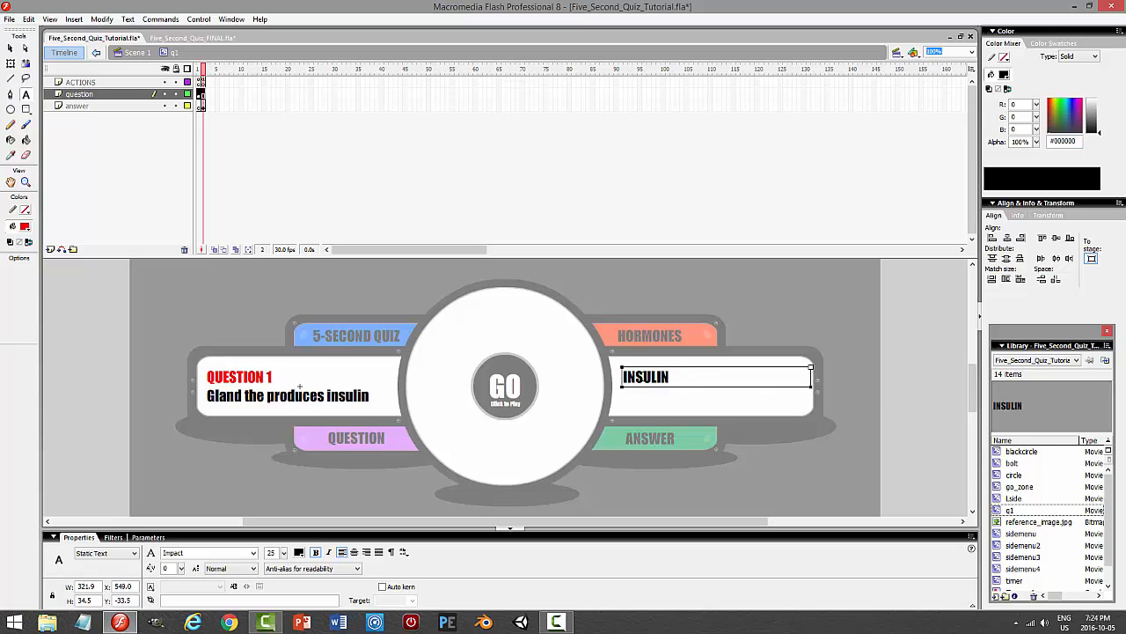
drag(671, 378, 621, 377)
text(PANCEASE)
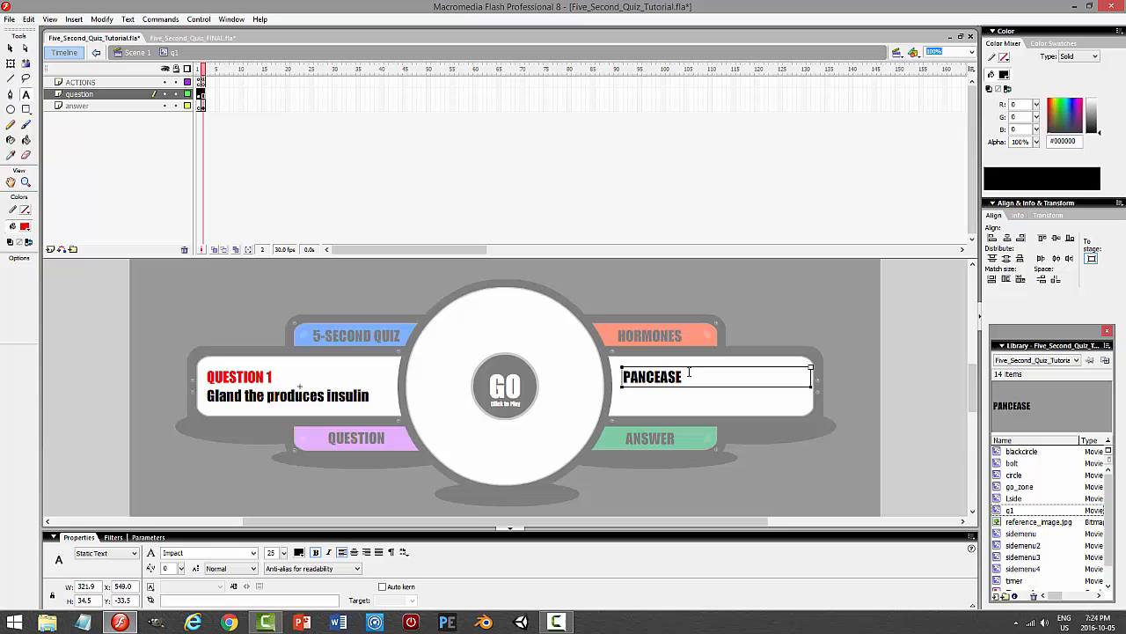
drag(689, 372, 653, 376)
text(REAS)
click(10, 48)
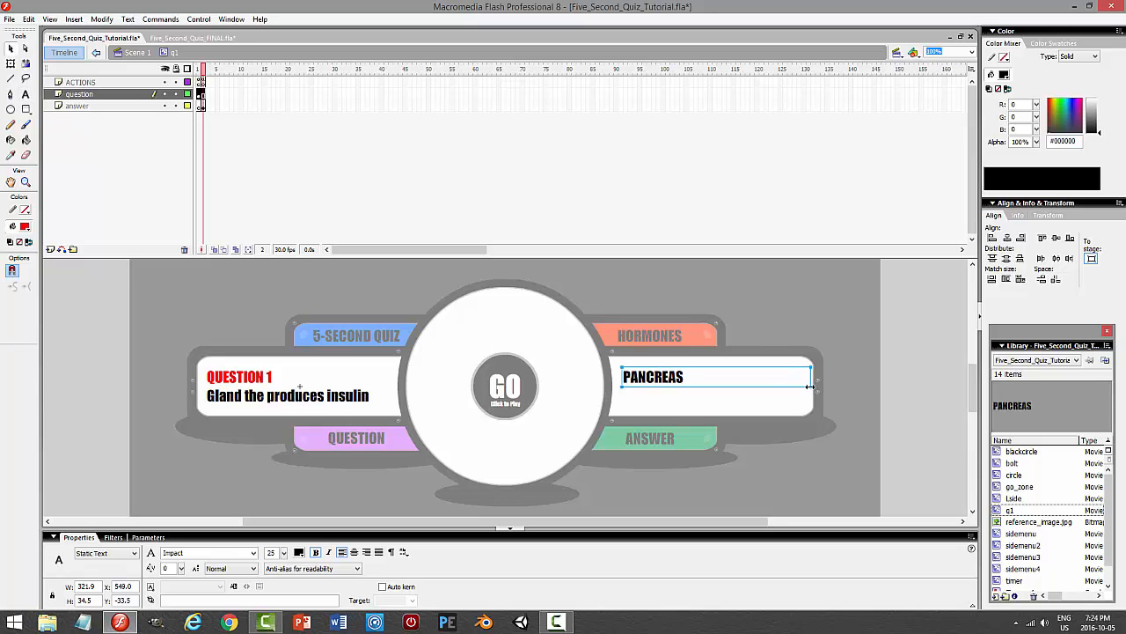
- Narrow the PANCREAS text box to about 173 wide, center-align its text, and move it to about X 599, Y -15.4
drag(810, 385, 724, 386)
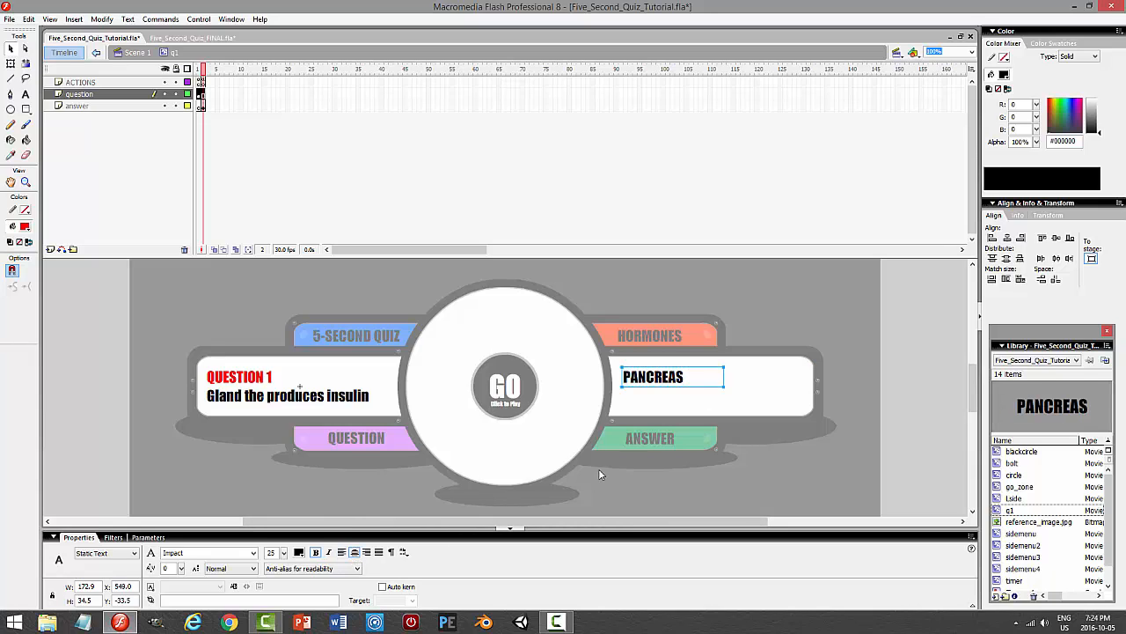
key(ctrl+shift+c)
key(shift+Down)
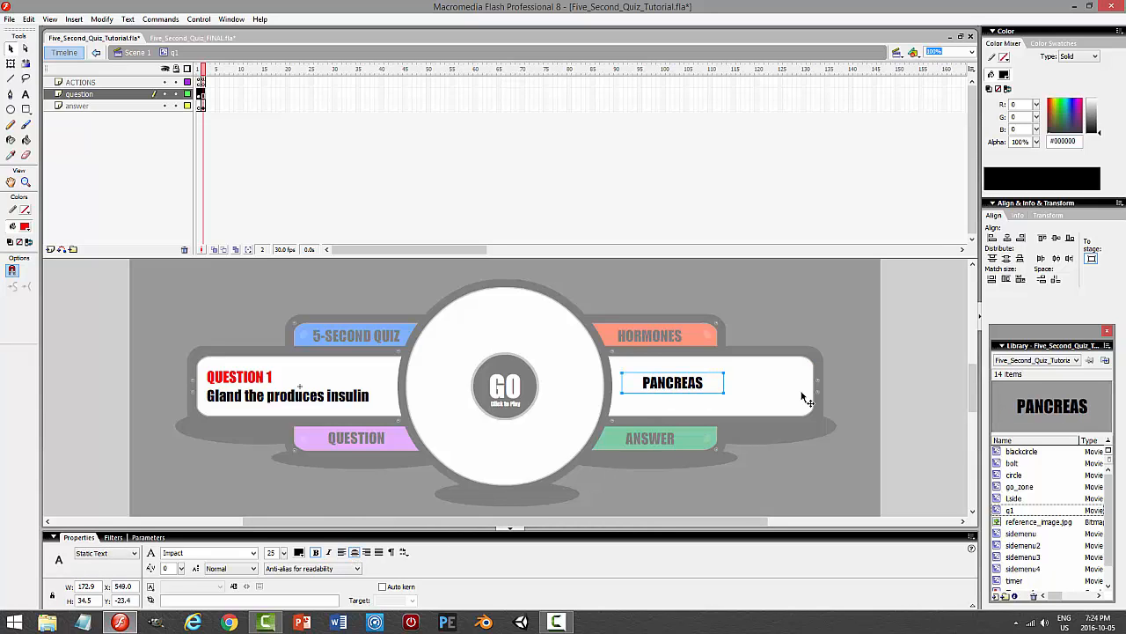
key(shift+Down)
key(shift+Right)
key(shift+Right)
key(shift+Right)
key(shift+Right)
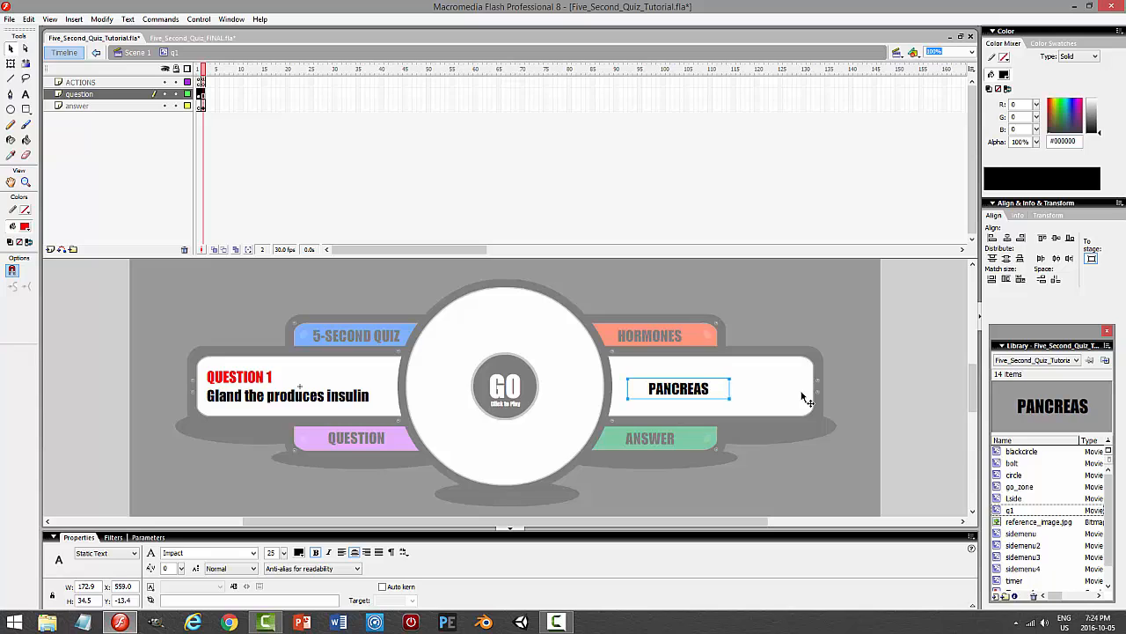
key(shift+Right)
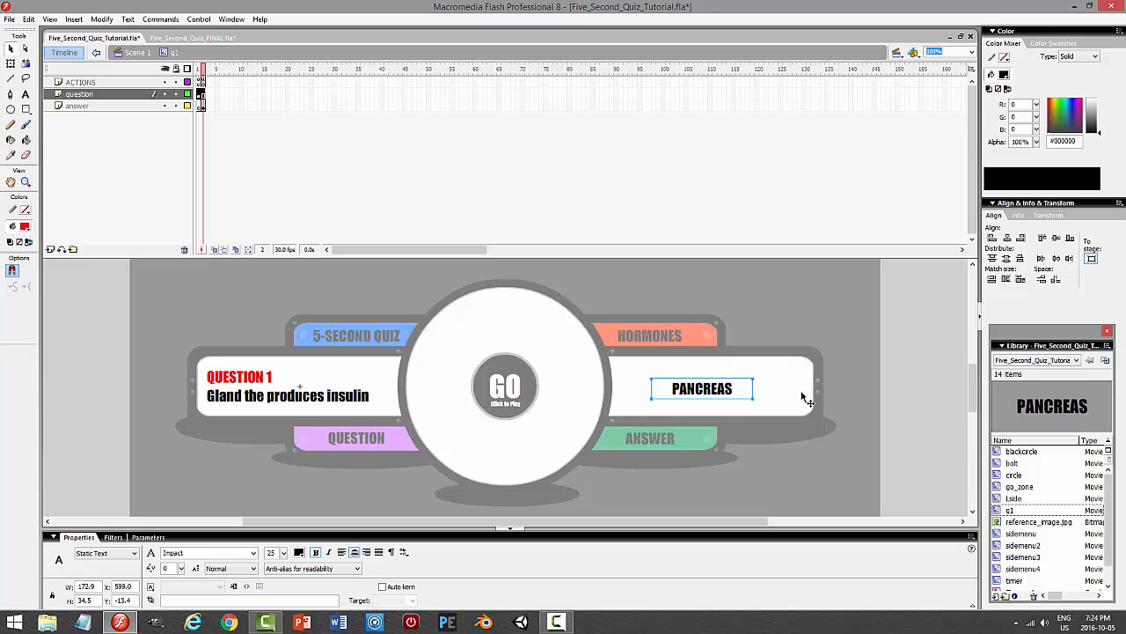
key(Up)
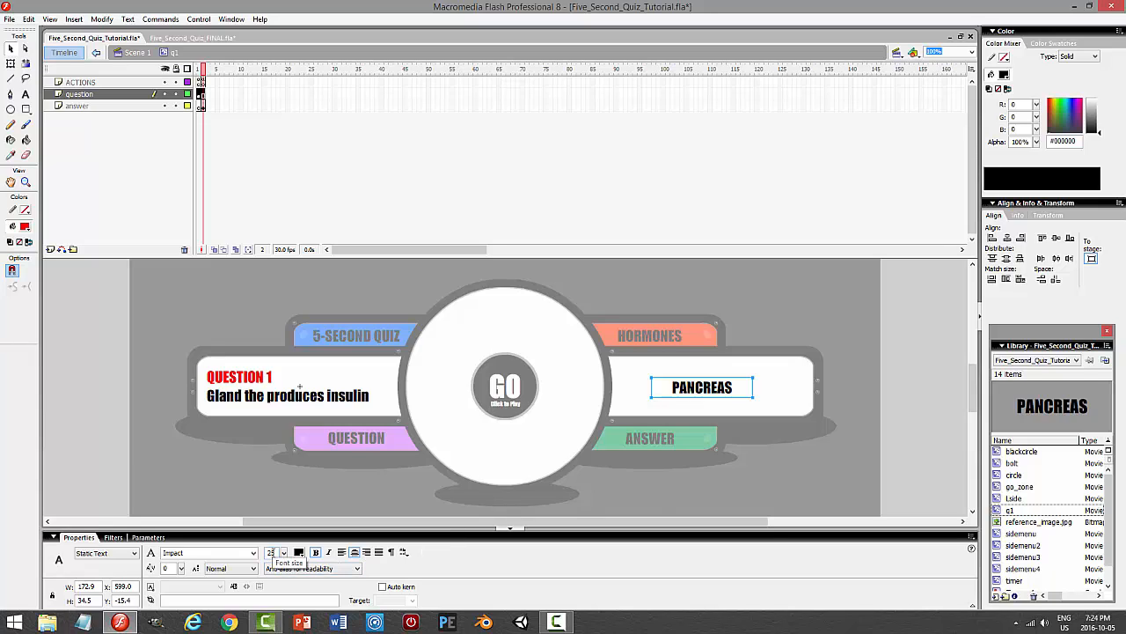
- Set the PANCREAS text to font size 40 and shift it up to about Y -26.4
double_click(274, 553)
text(40)
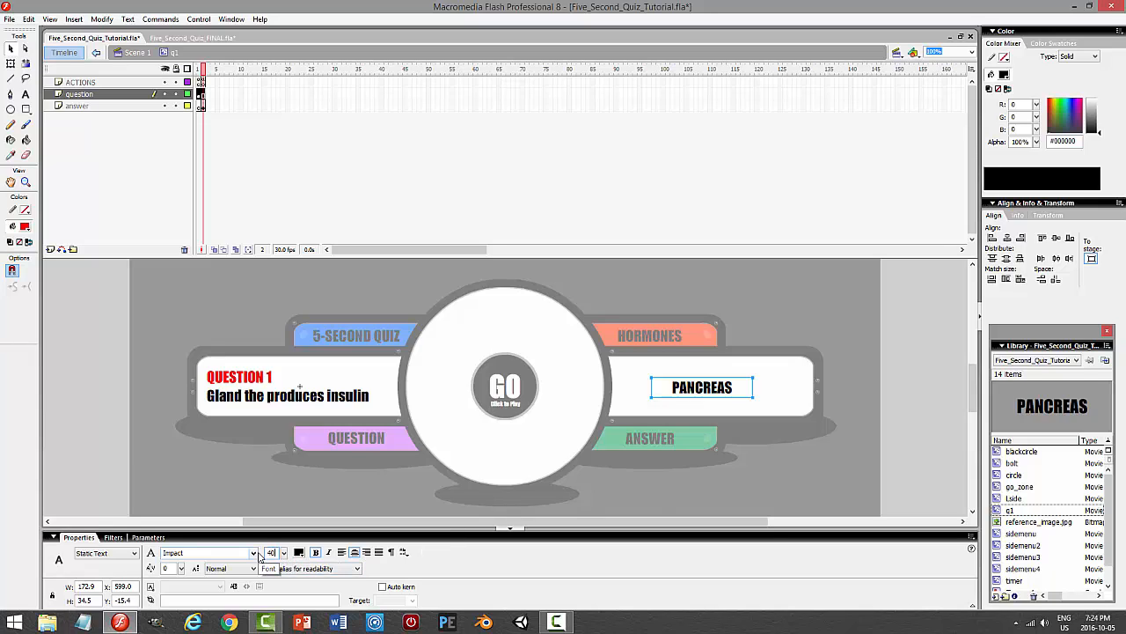
key(Return)
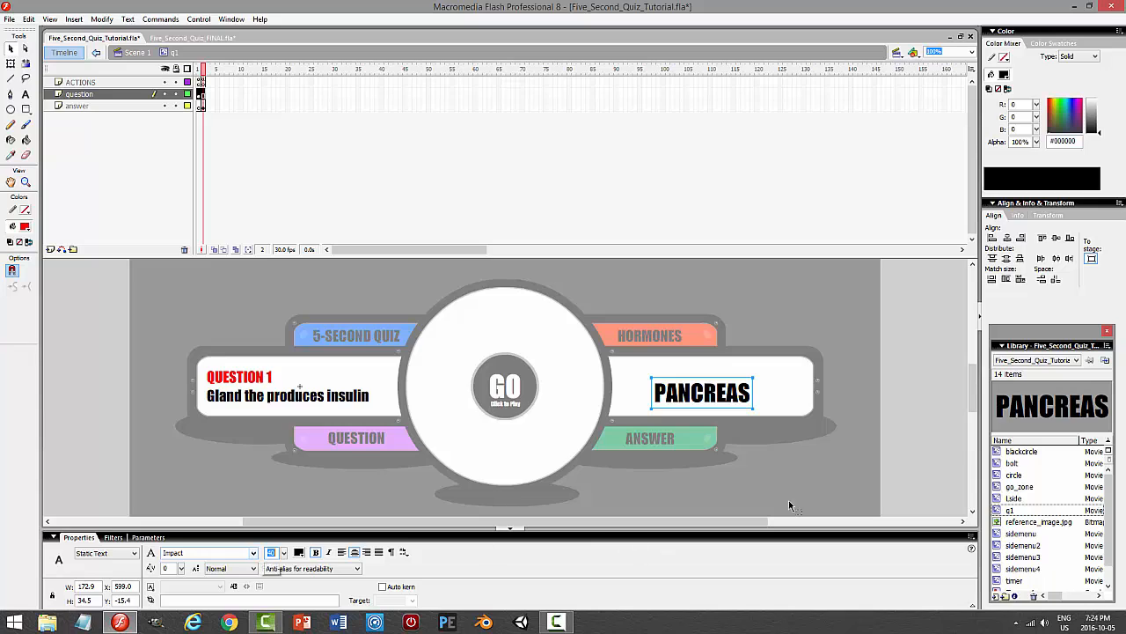
key(shift+Up)
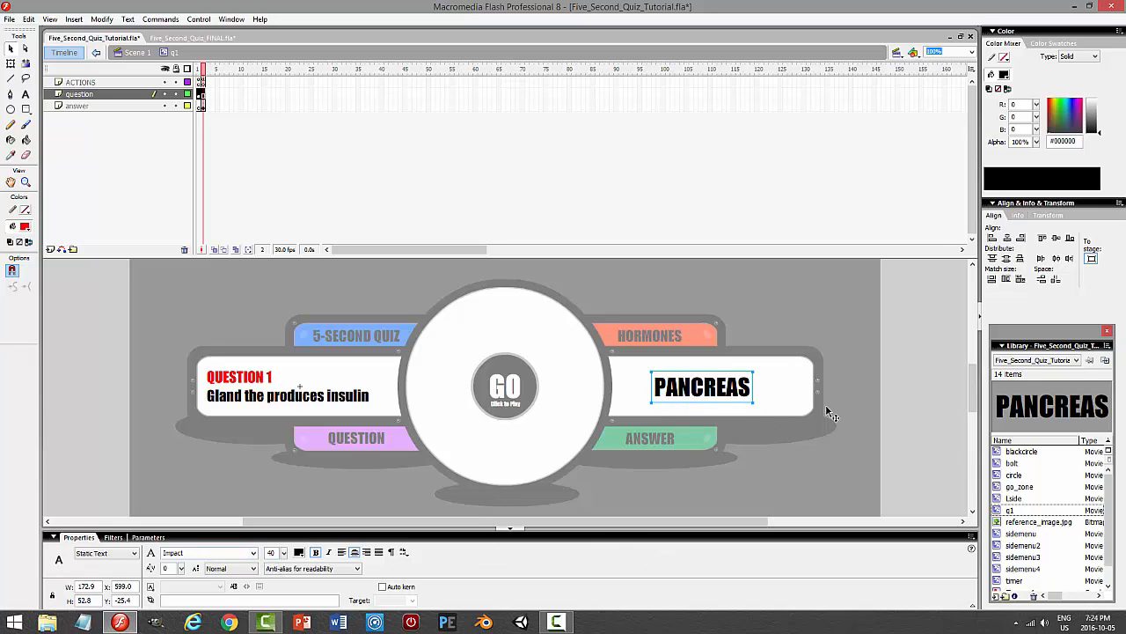
key(Up)
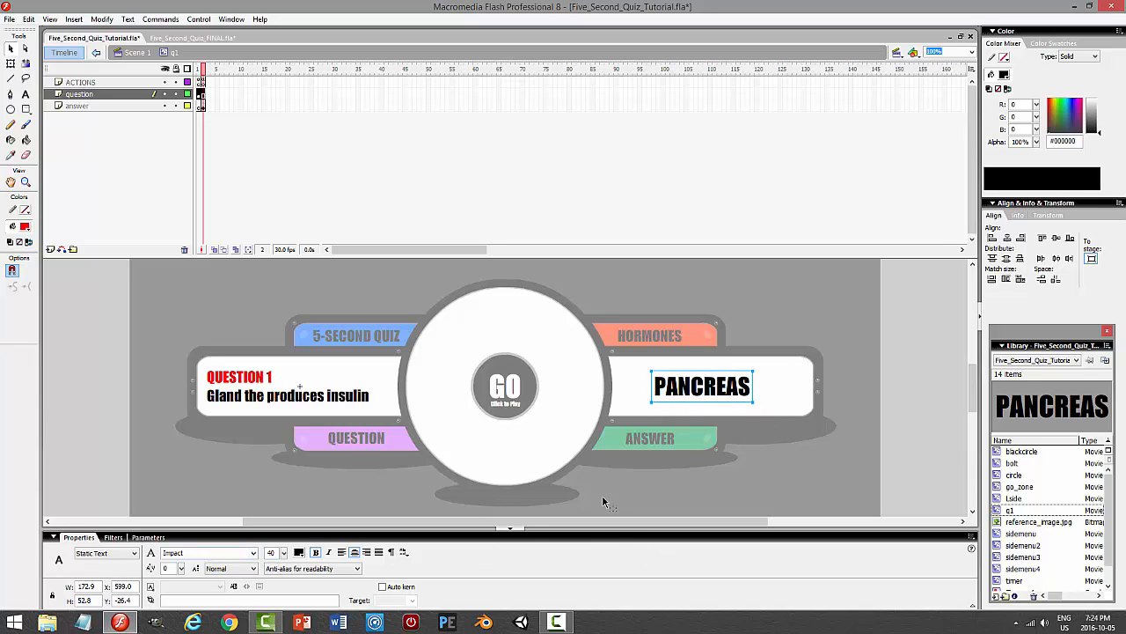
- Color the PANCREAS text red (#FF0000) and deselect it
click(299, 552)
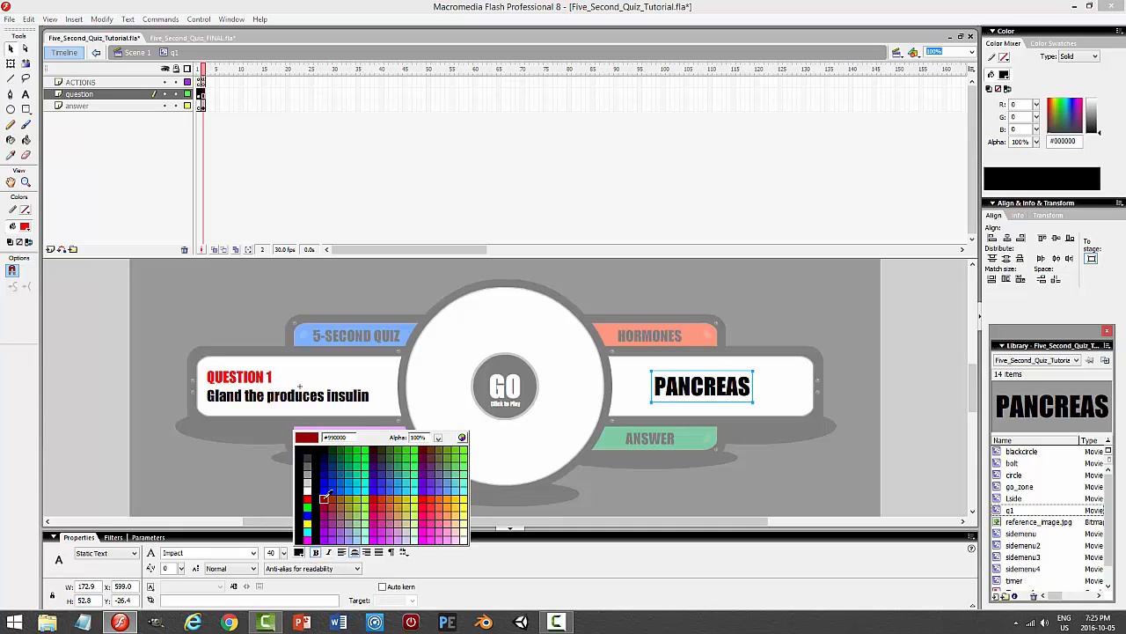
click(424, 499)
click(811, 451)
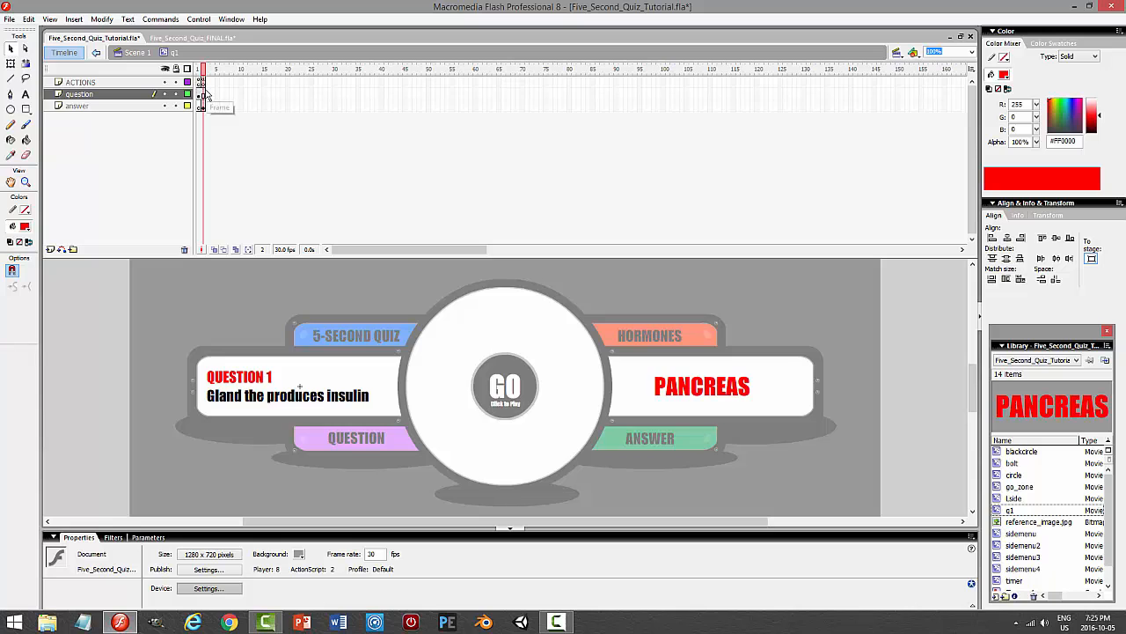
- Return to Scene 1 and save the quiz document
click(137, 52)
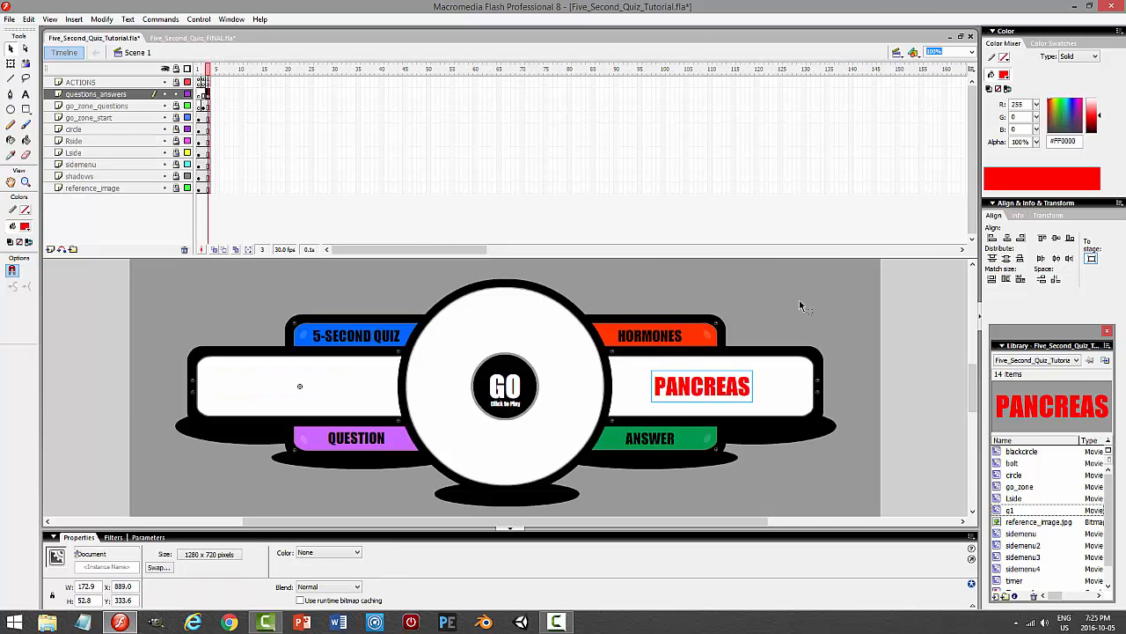
click(819, 295)
key(ctrl+s)
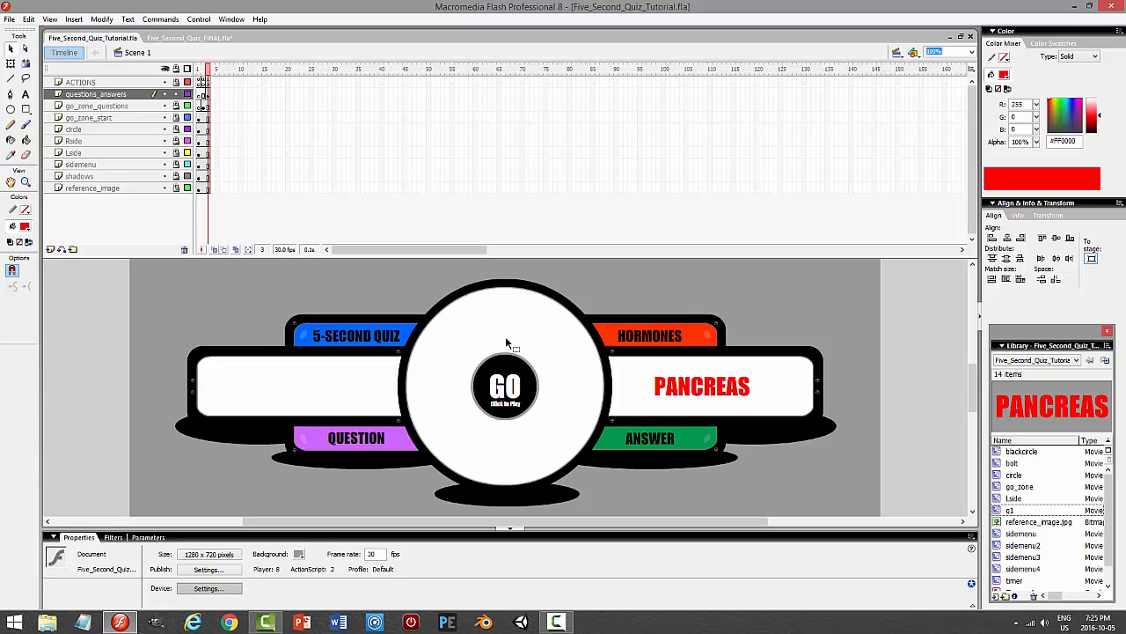
- Test the movie by starting the quiz from its GO button, and close the preview
key(ctrl+Return)
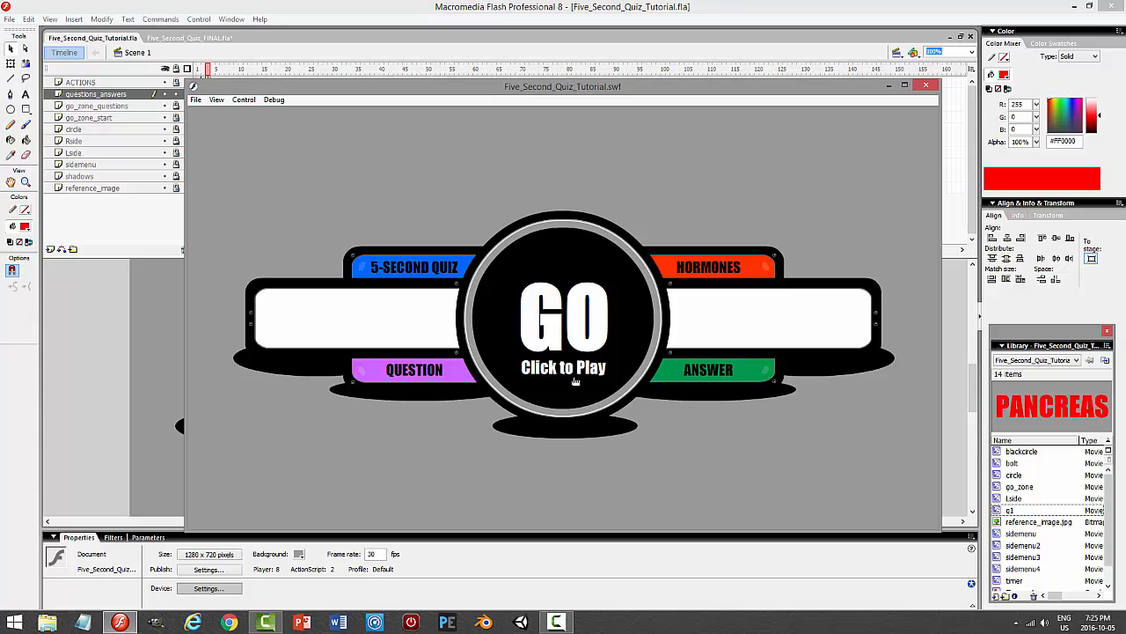
click(567, 342)
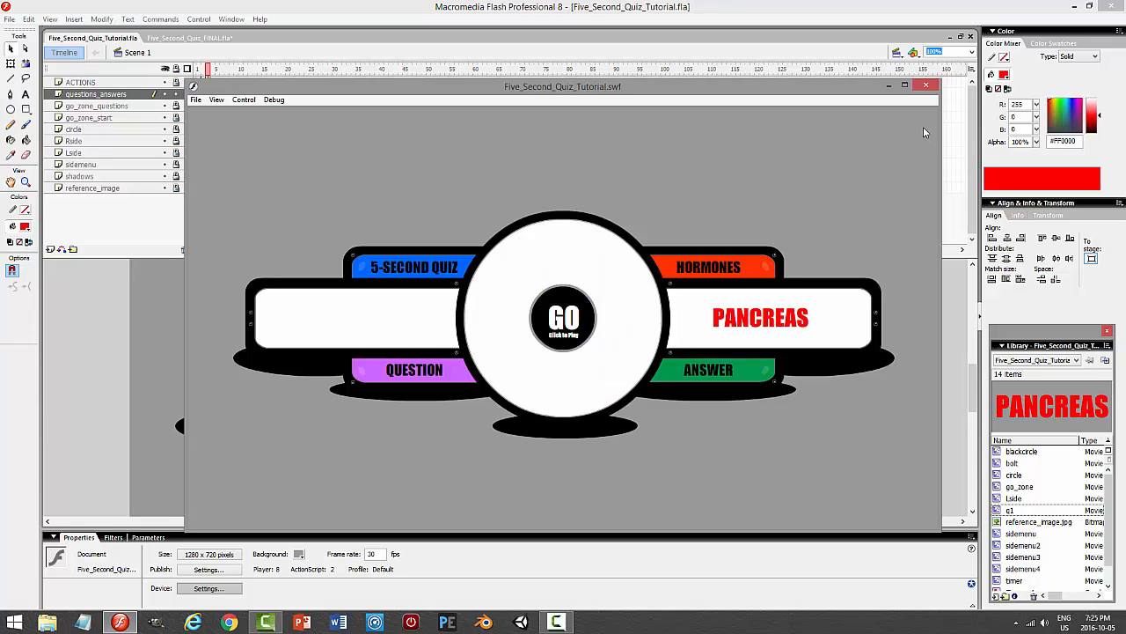
click(928, 85)
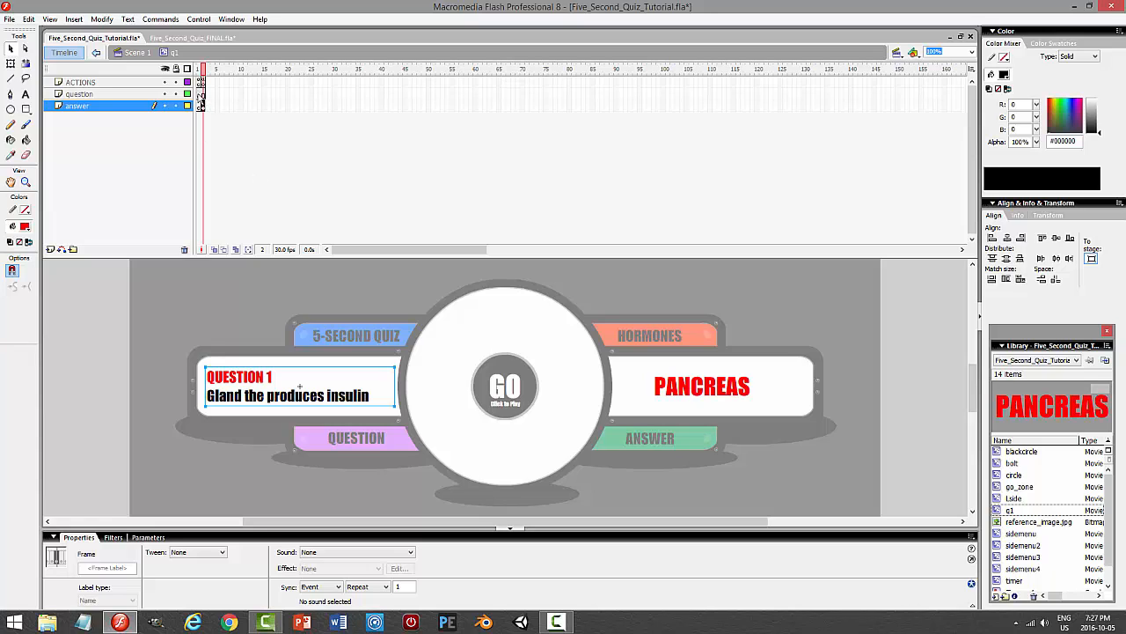
- In the q1 clip, inspect the contents of frame 1 on the question layer and frame 2 on the answer layer
click(199, 96)
click(203, 106)
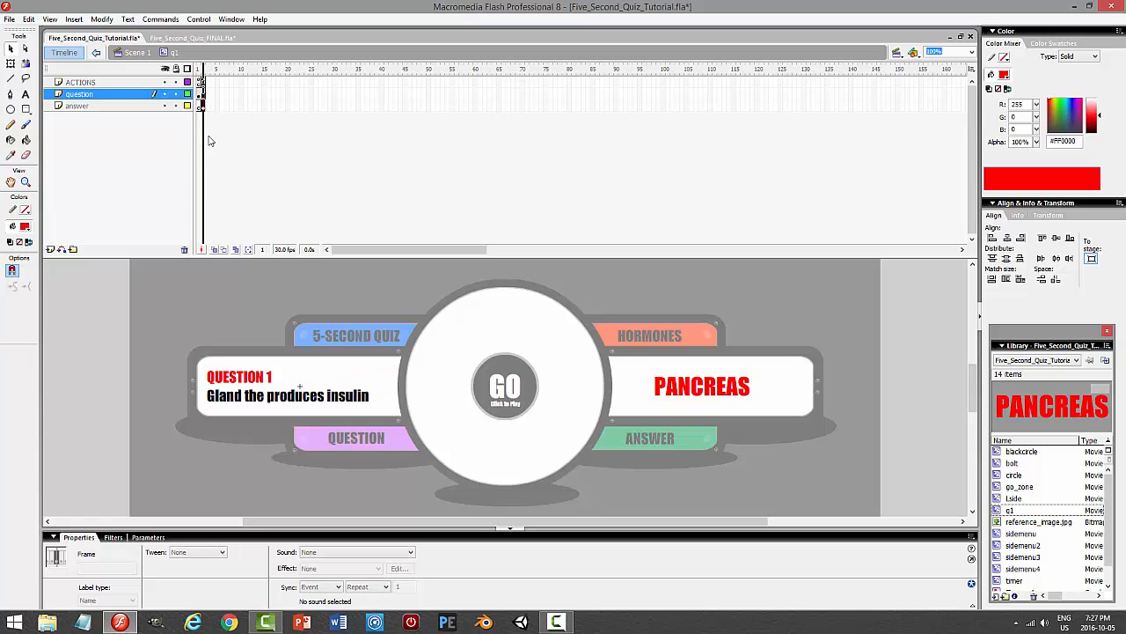
click(202, 107)
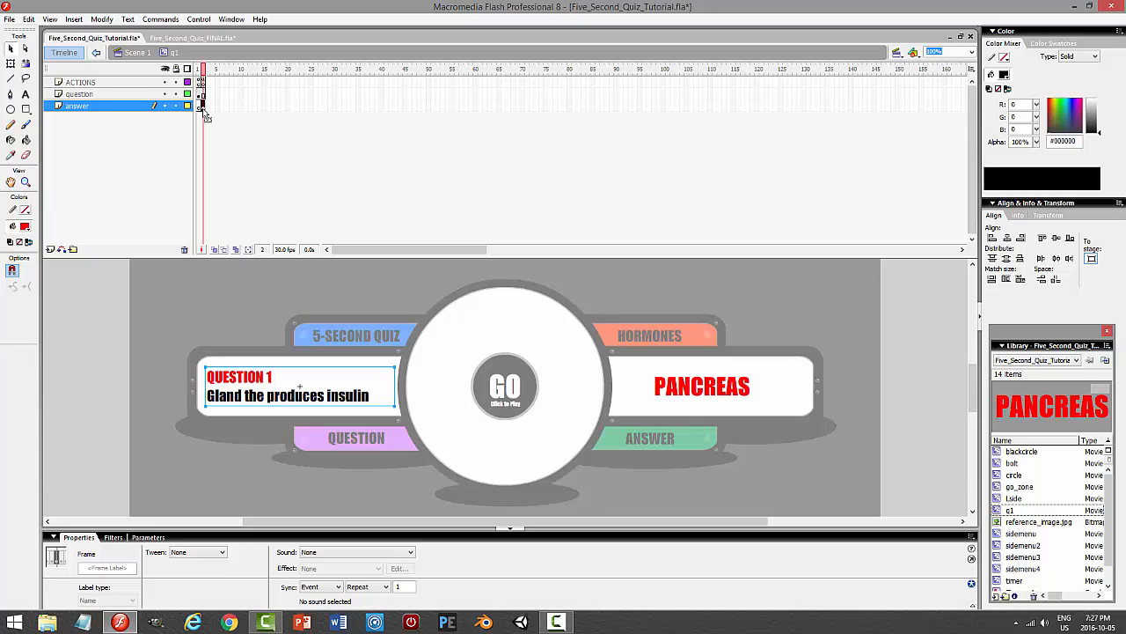
- Replace the answer layer's frame 2 content with a copy of the Question 1 text, placed inside the ANSWER box
click(199, 93)
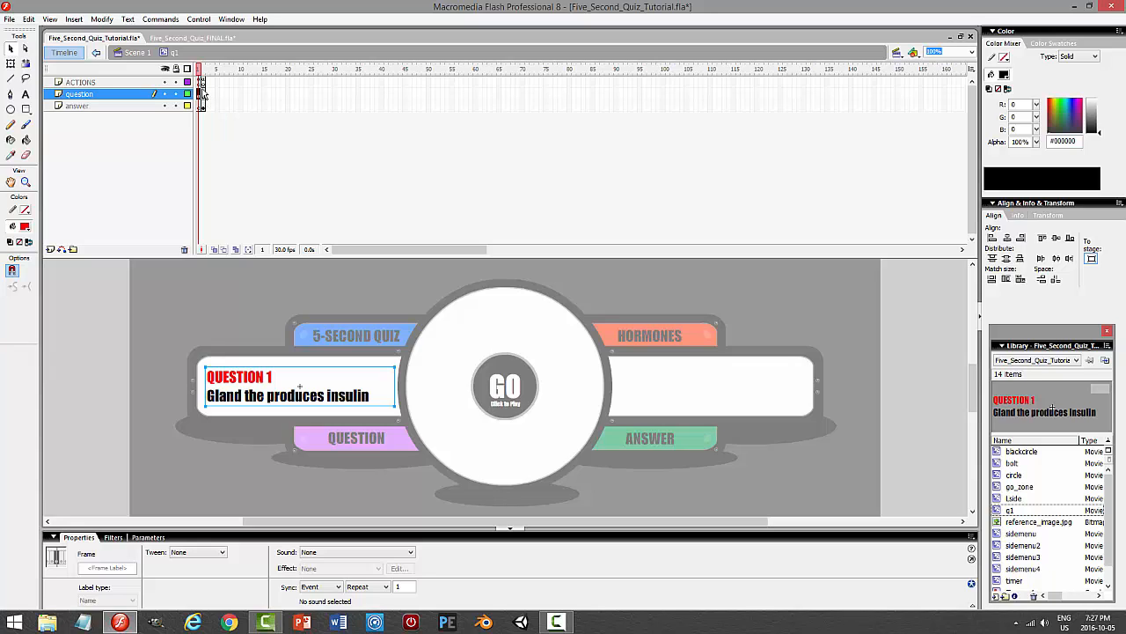
drag(200, 71, 205, 72)
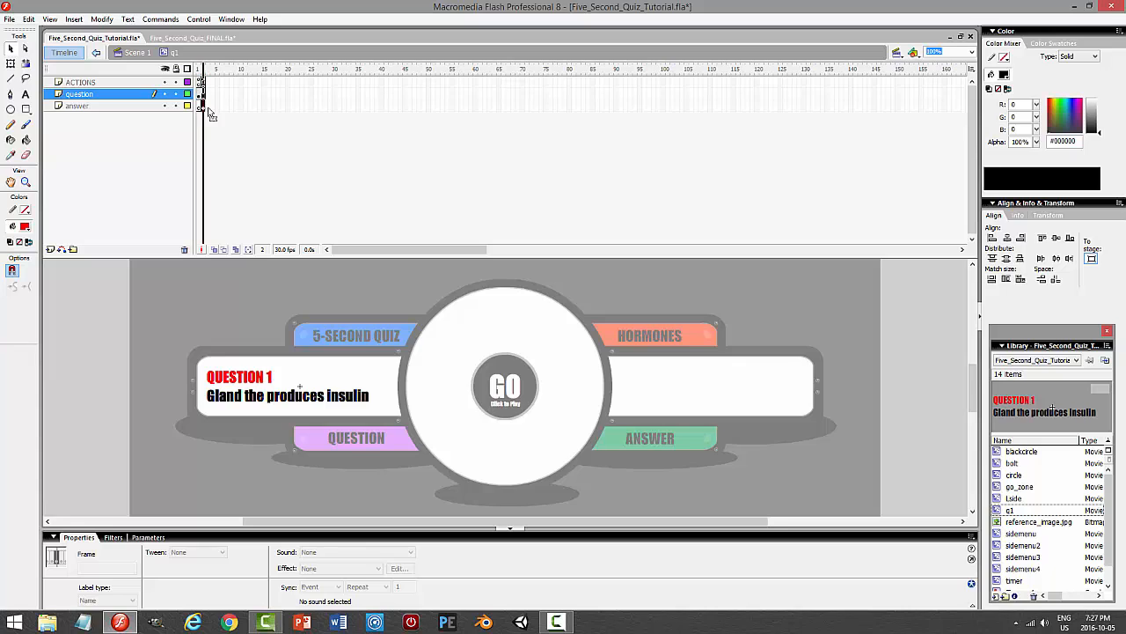
click(202, 106)
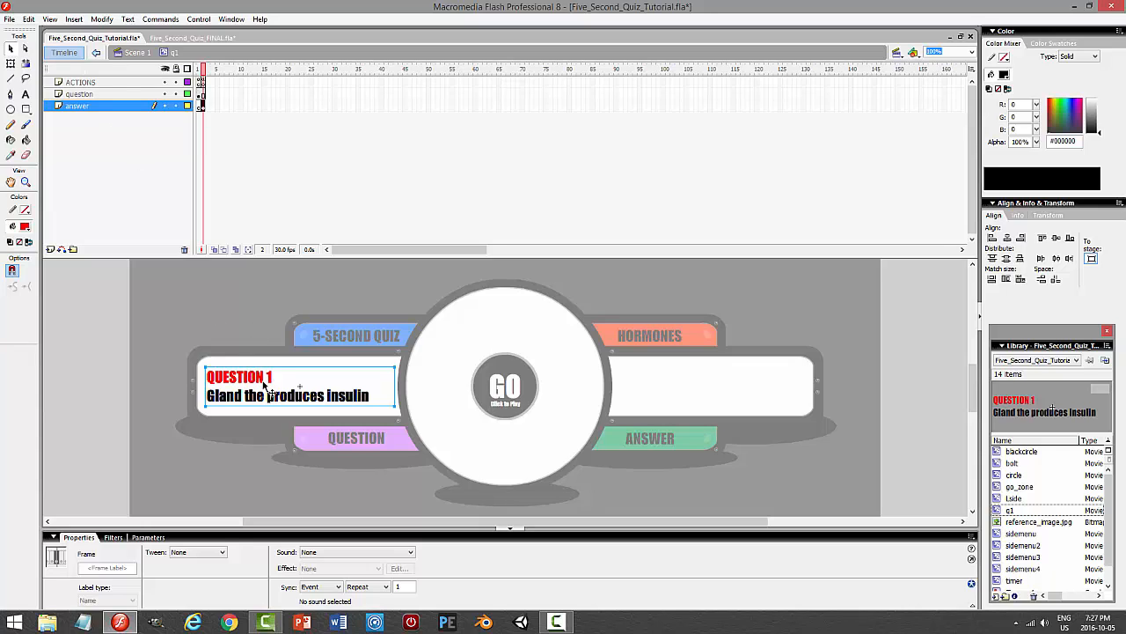
key(shift+Right)
drag(263, 385, 650, 385)
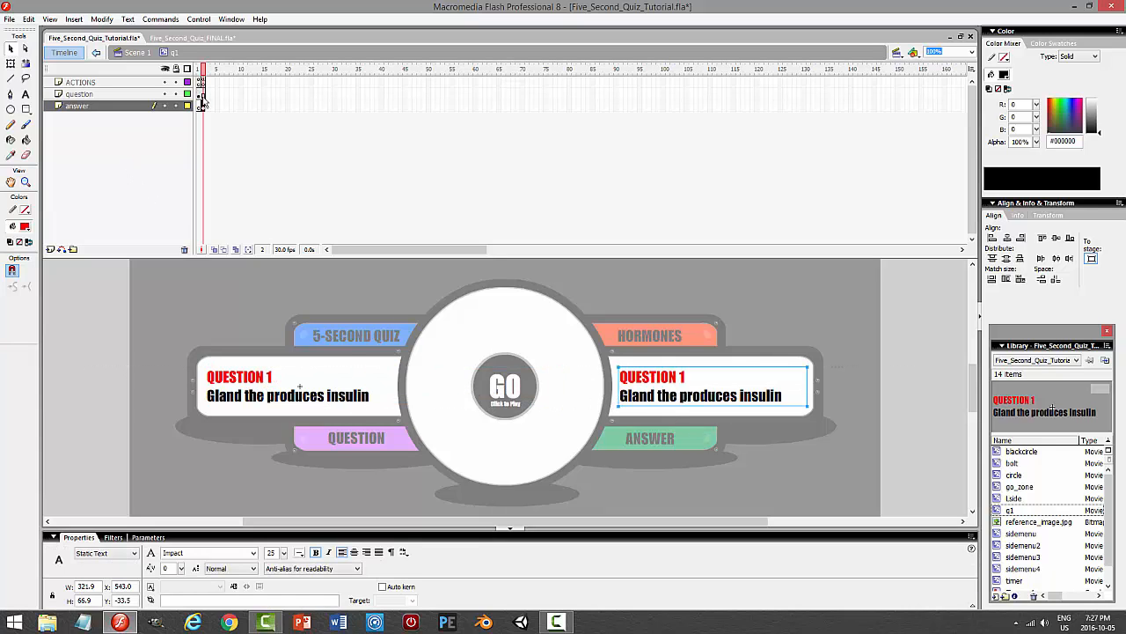
click(202, 95)
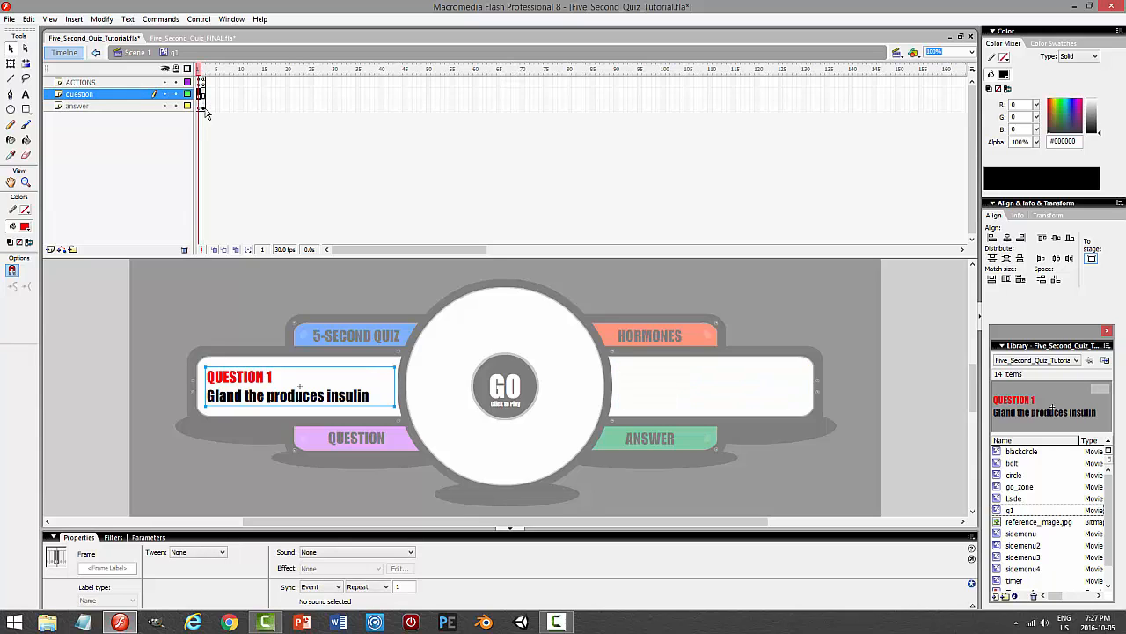
click(204, 107)
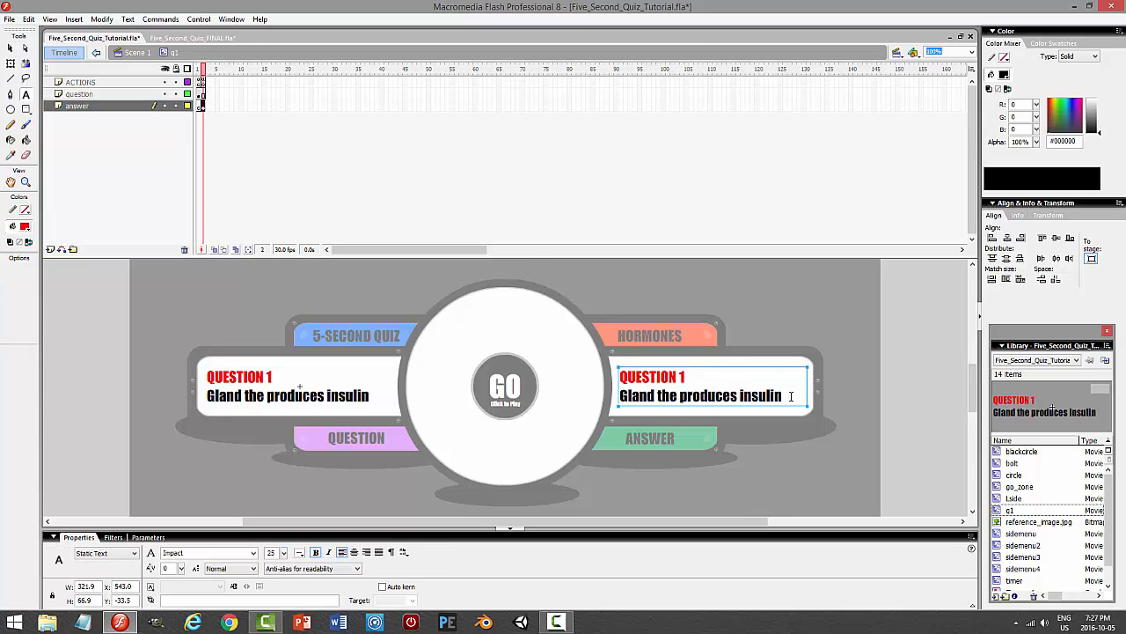
- Replace the copied text in the ANSWER box with PANCREAS and center-align it
drag(791, 396, 619, 376)
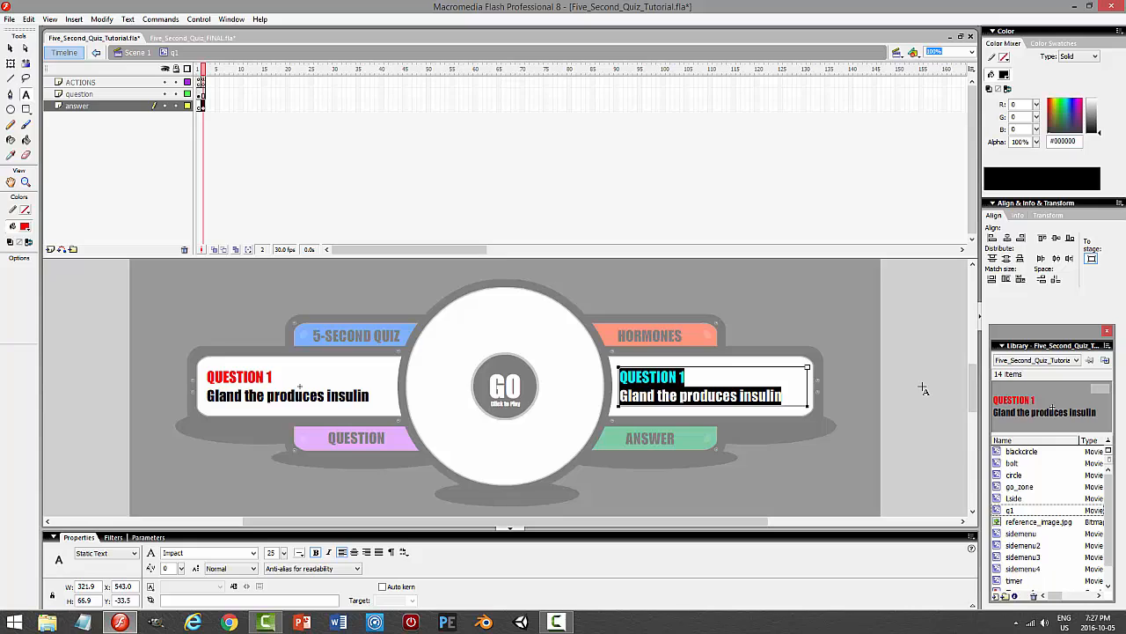
text(p)
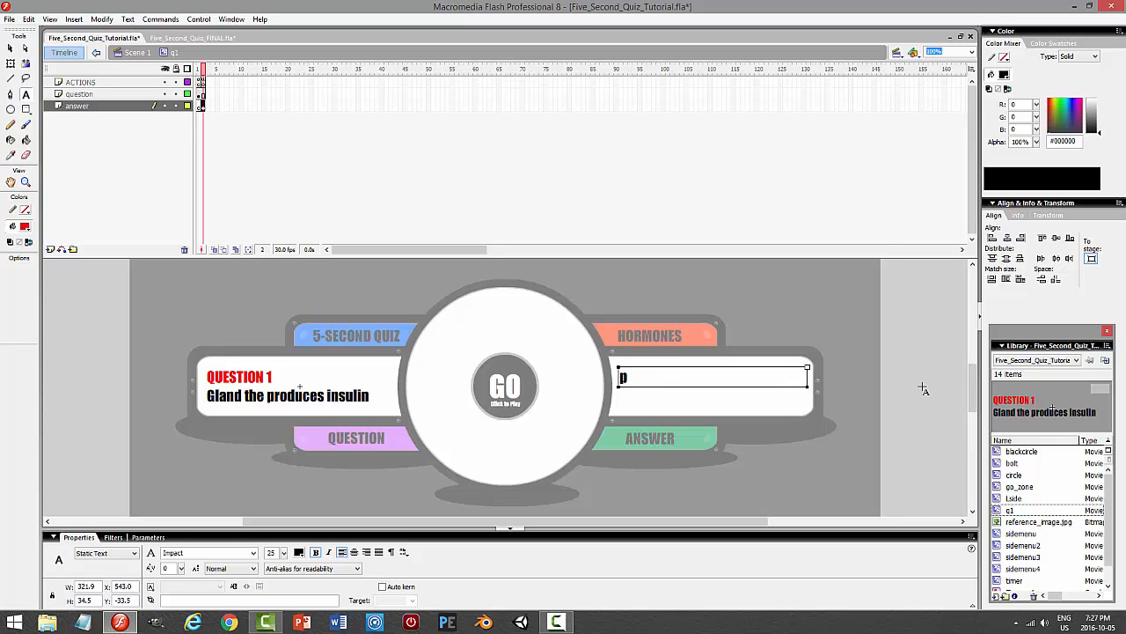
text(anceNCREAS)
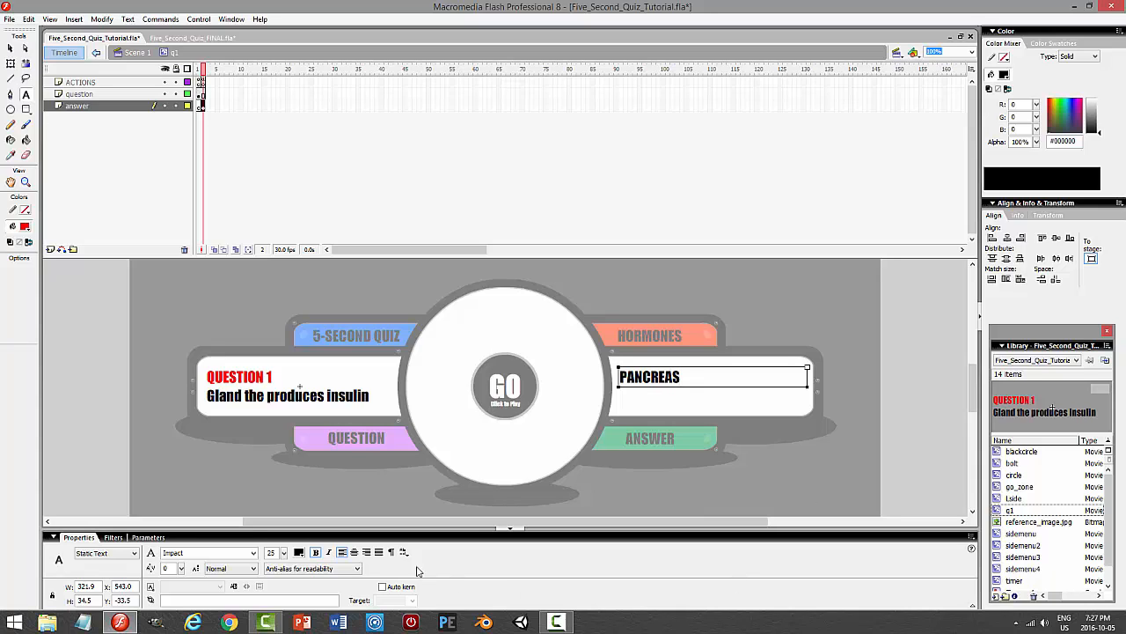
key(ctrl+shift+c)
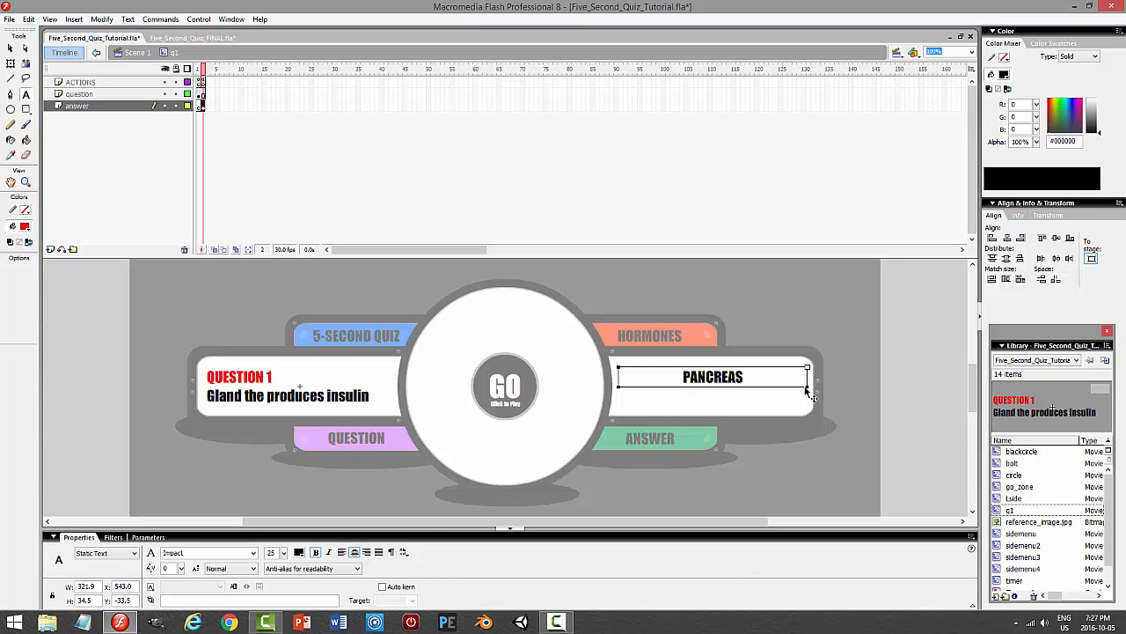
- Narrow the PANCREAS text box to about 226 px and move it to about X 567, Y -23 in the ANSWER box
drag(807, 367, 752, 367)
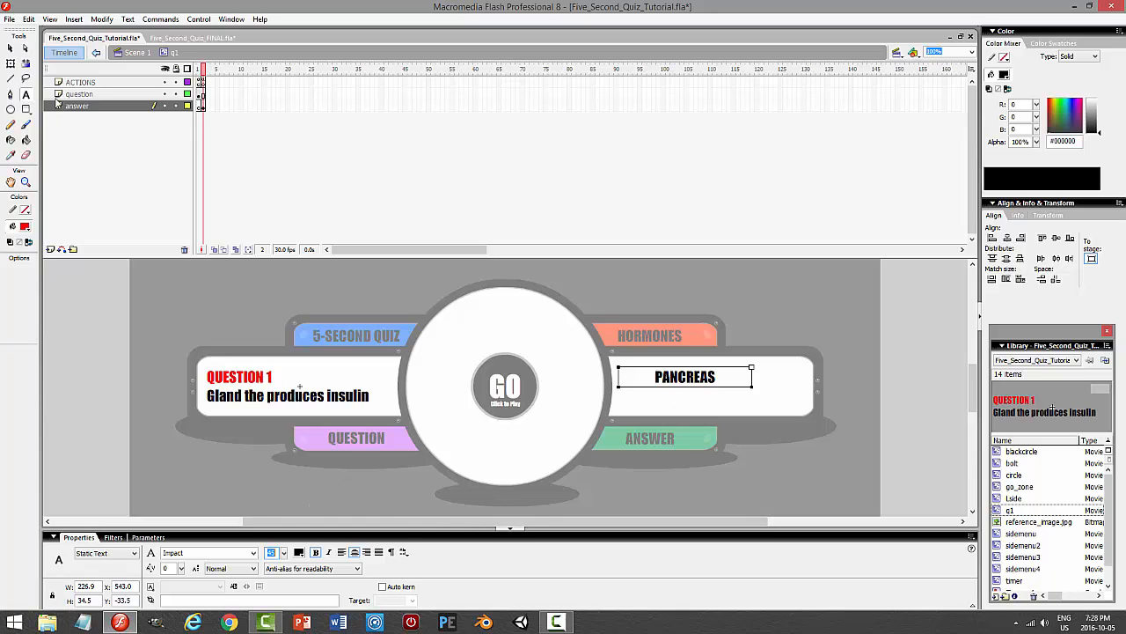
click(11, 48)
drag(682, 387, 704, 396)
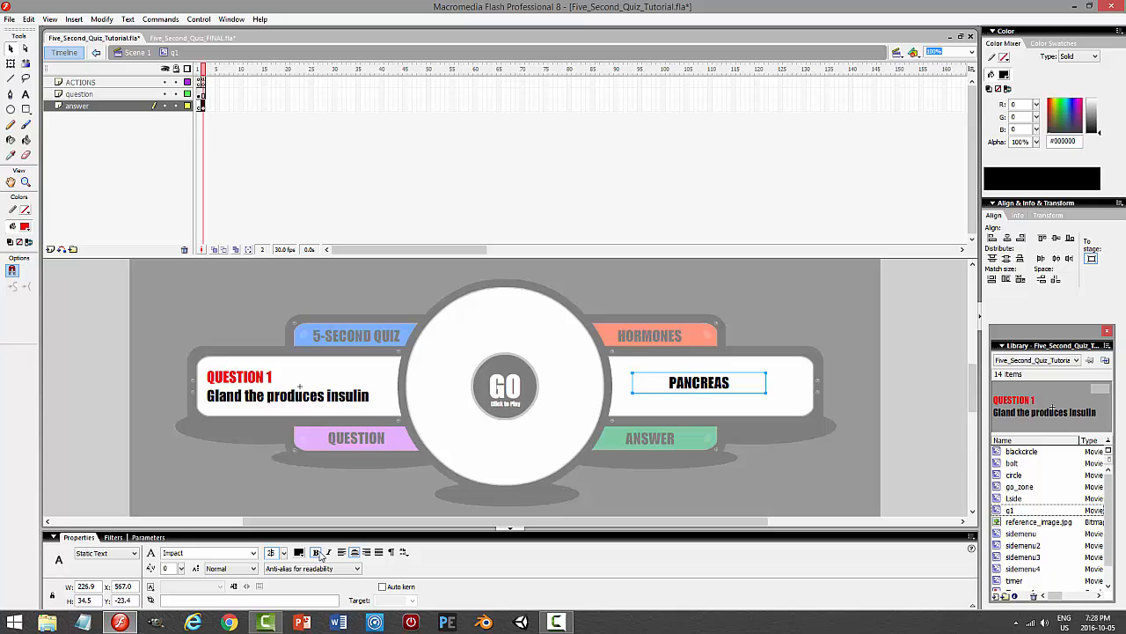
- Set the PANCREAS text to size 40, color it red, and deselect it
click(316, 553)
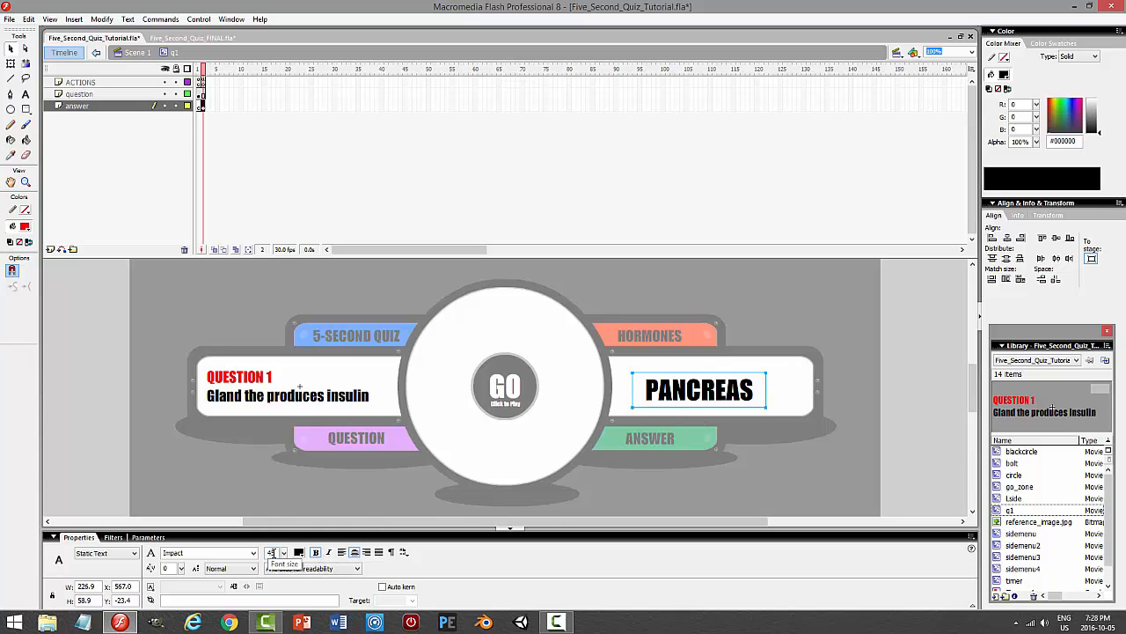
key(BackSpace)
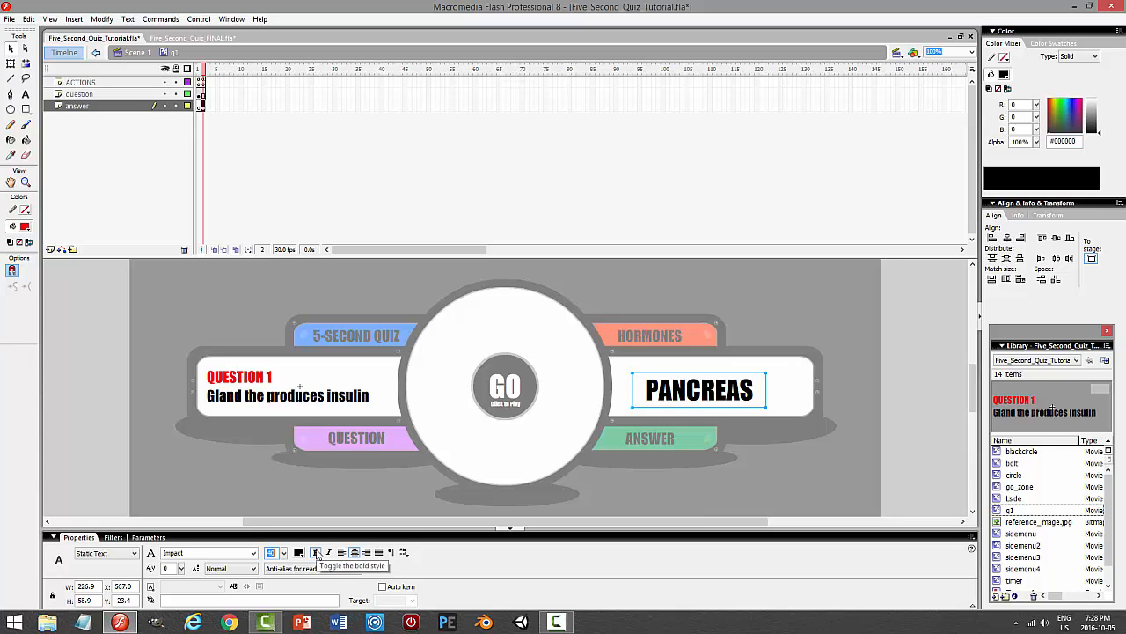
text(0)
key(Return)
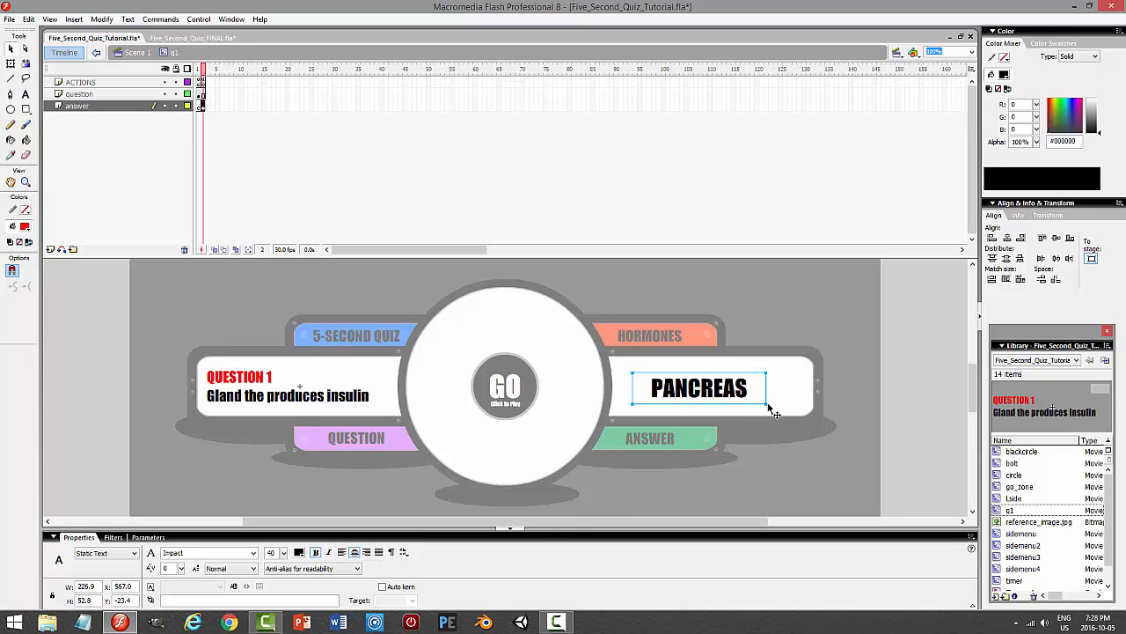
click(299, 552)
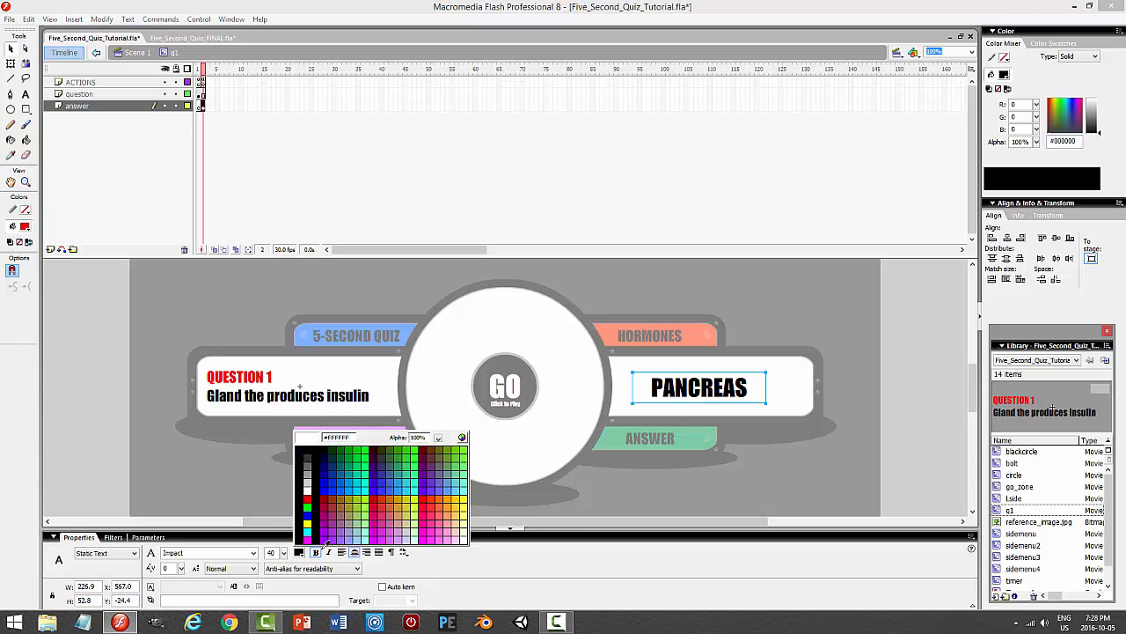
click(426, 501)
click(860, 475)
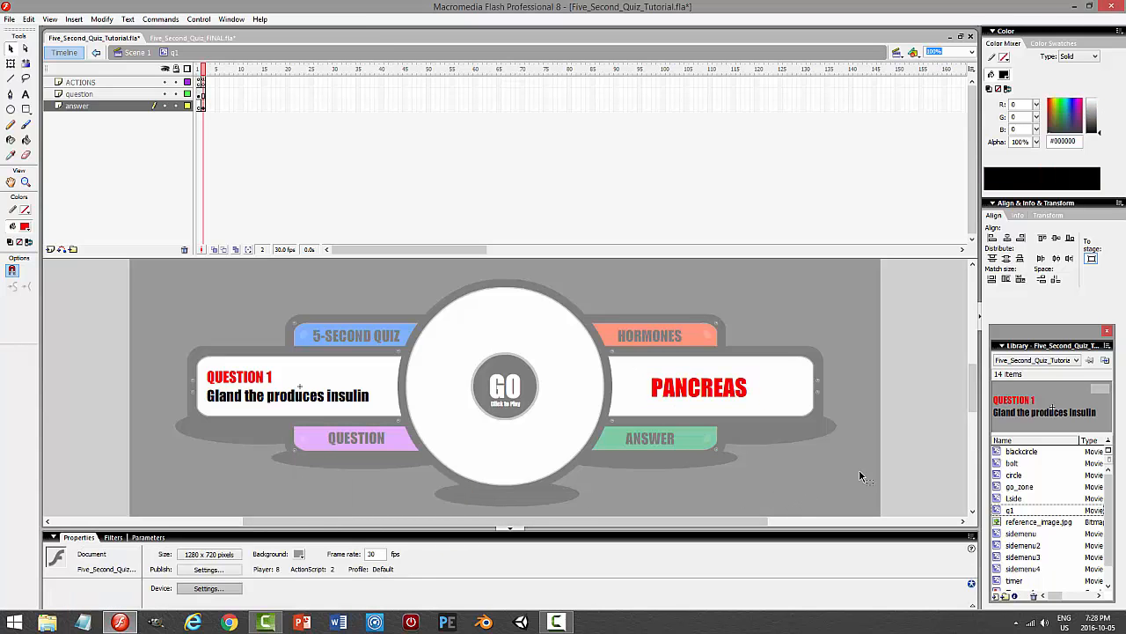
- Test the movie by starting the quiz countdown from GO, and close the preview
key(ctrl+Return)
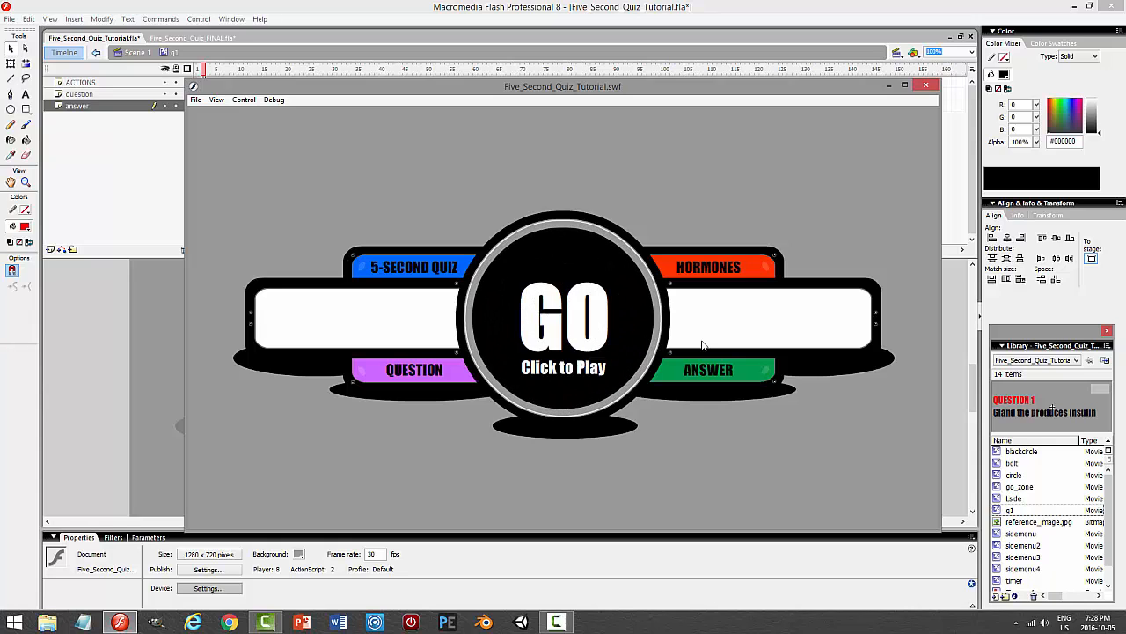
click(585, 321)
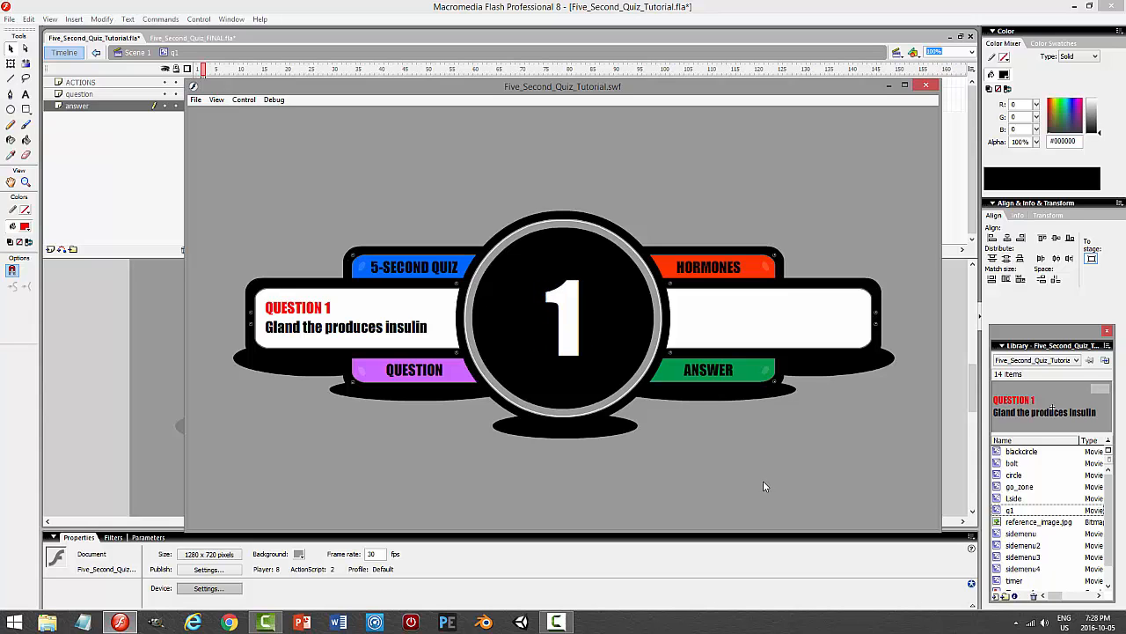
click(926, 85)
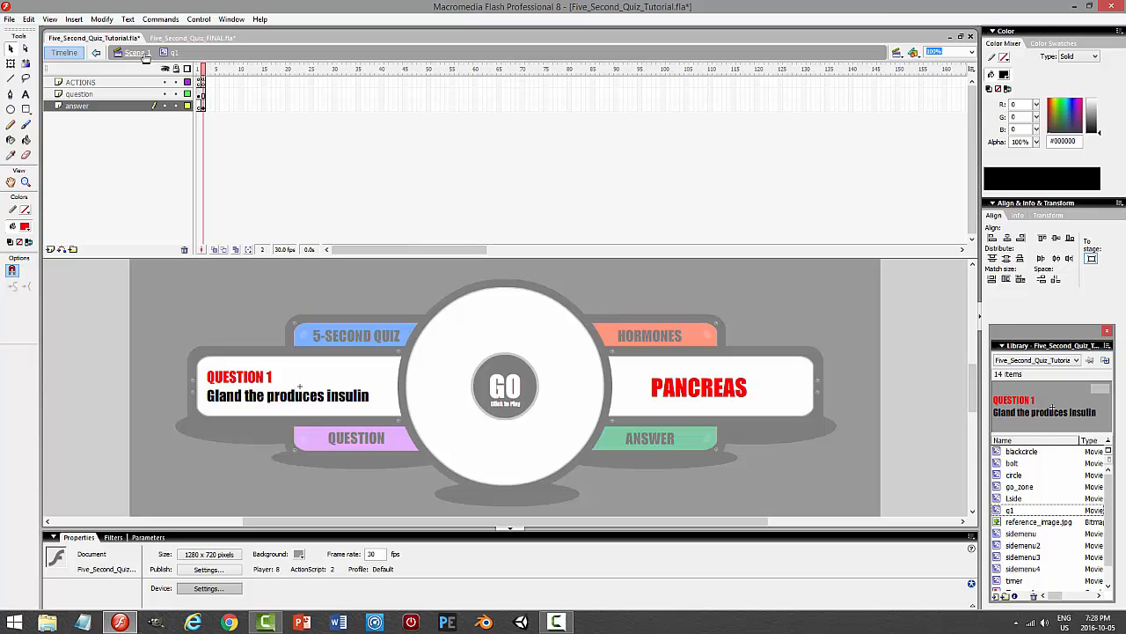
- Return to Scene 1, lock the questions_answers layer, and open the timer clip inside the circle clip for editing
click(136, 52)
click(176, 93)
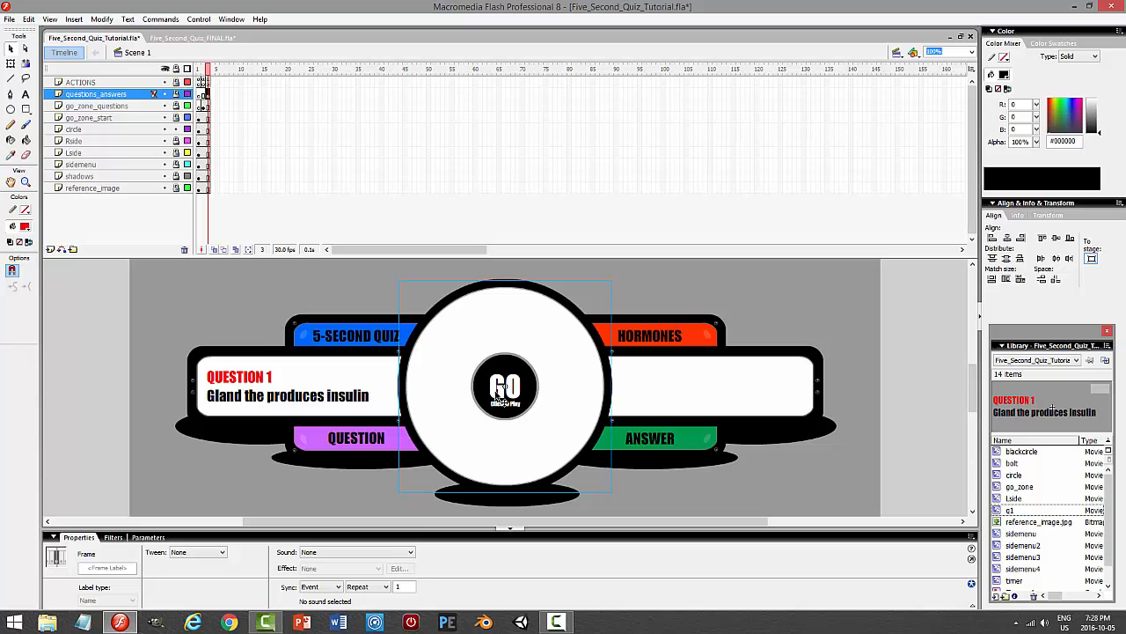
click(504, 397)
double_click(530, 385)
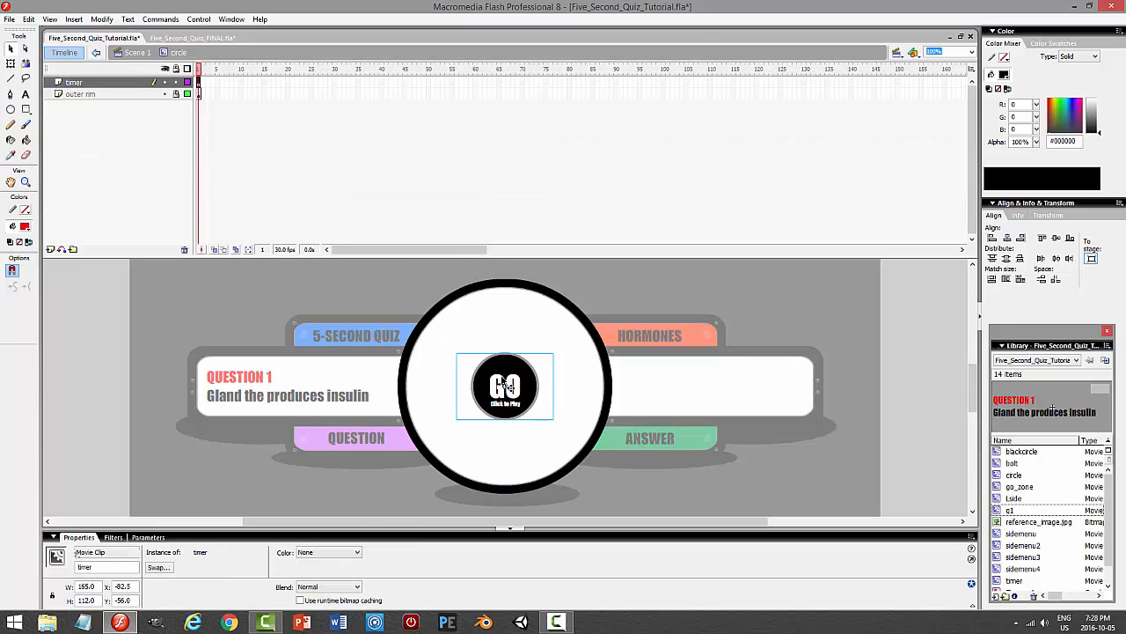
double_click(503, 383)
- Unlock the timer clip's ACTIONS layer, add a keyframe at frame 180 with the script stop();, and save the document
drag(417, 255, 509, 254)
click(451, 82)
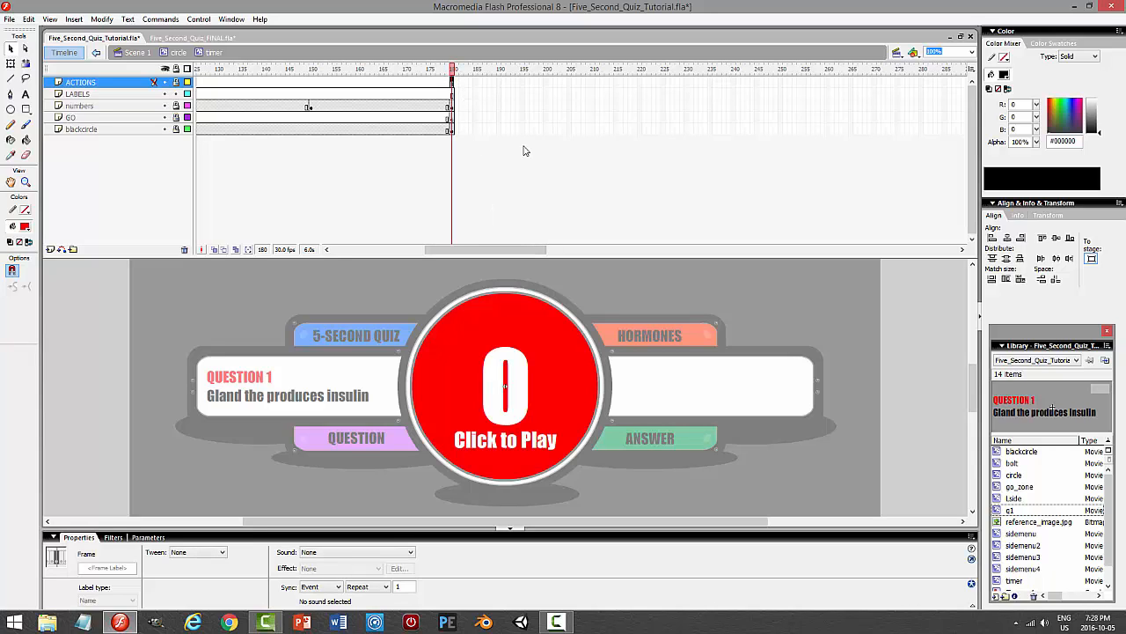
key(F6)
click(176, 82)
key(F9)
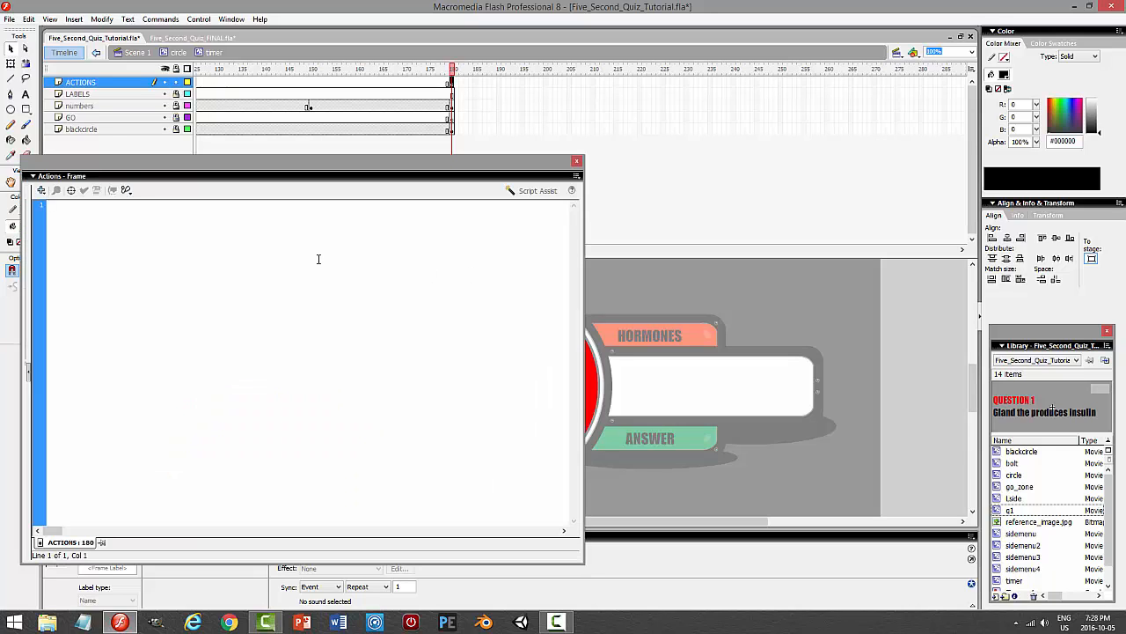
text(stop();)
key(F9)
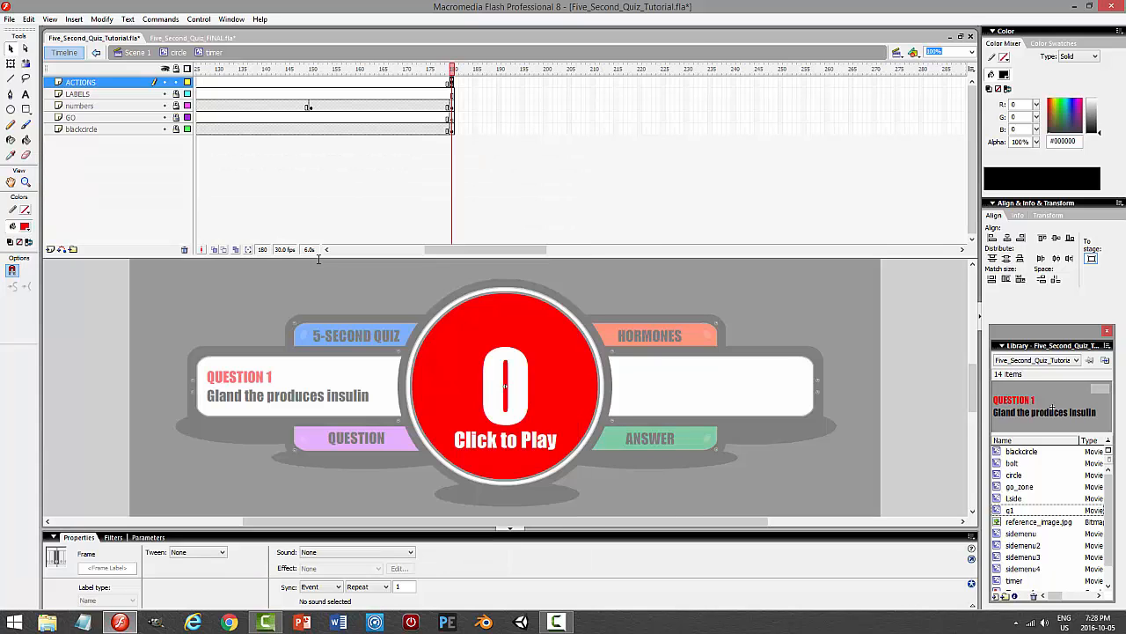
key(ctrl+s)
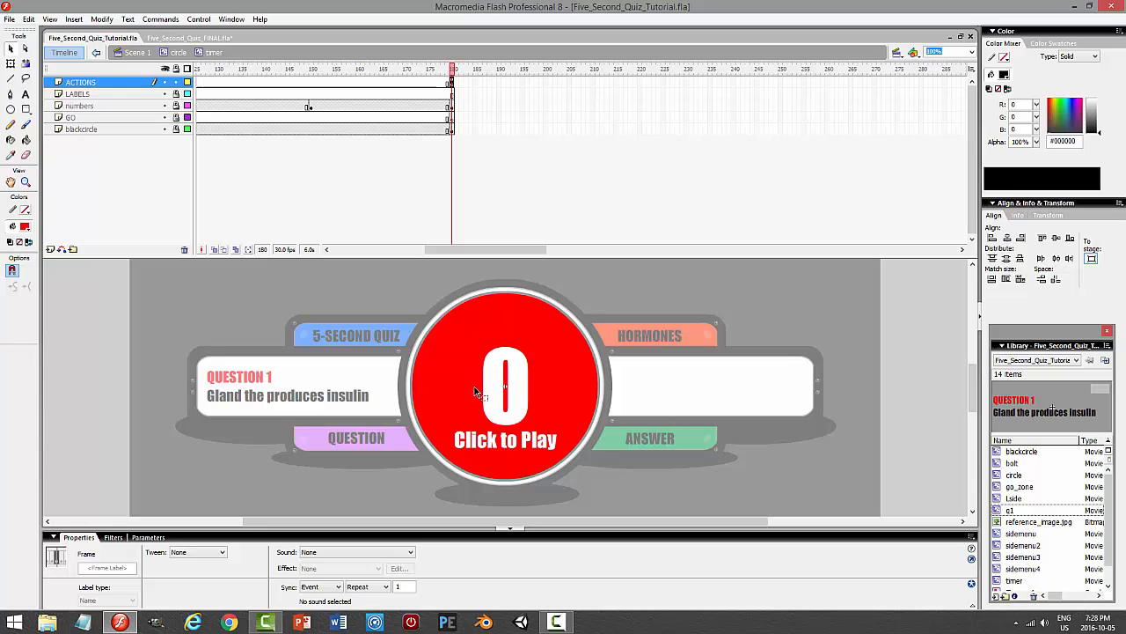
- In Five_Second_Quiz_FINAL.fla, examine the frame 180 script on the ACTIONS layer of the circular clip
click(212, 38)
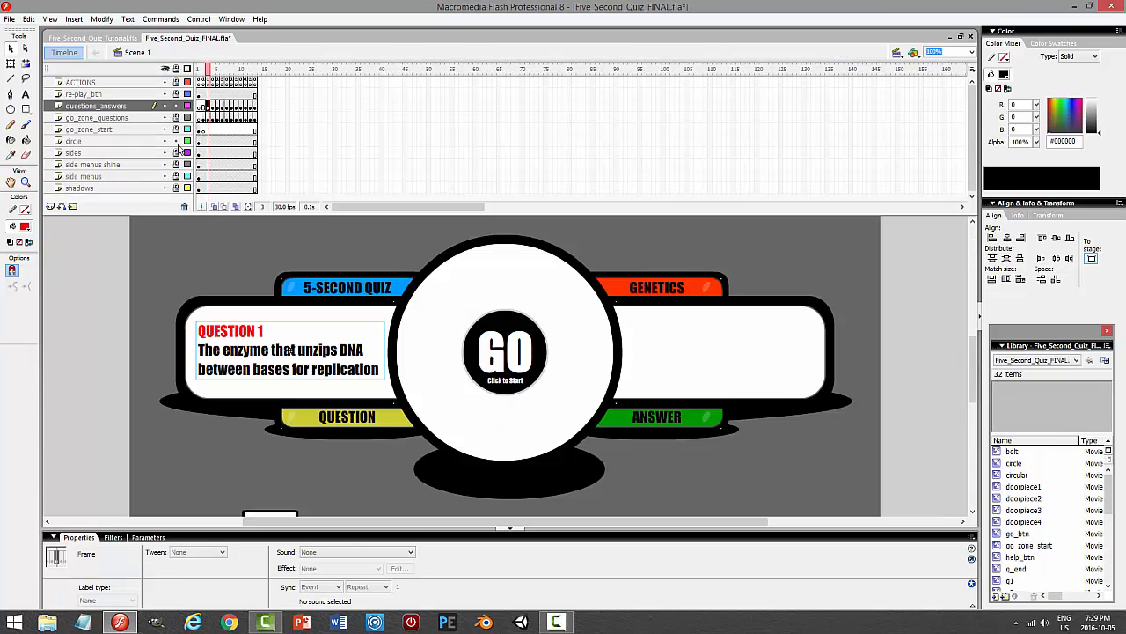
click(498, 348)
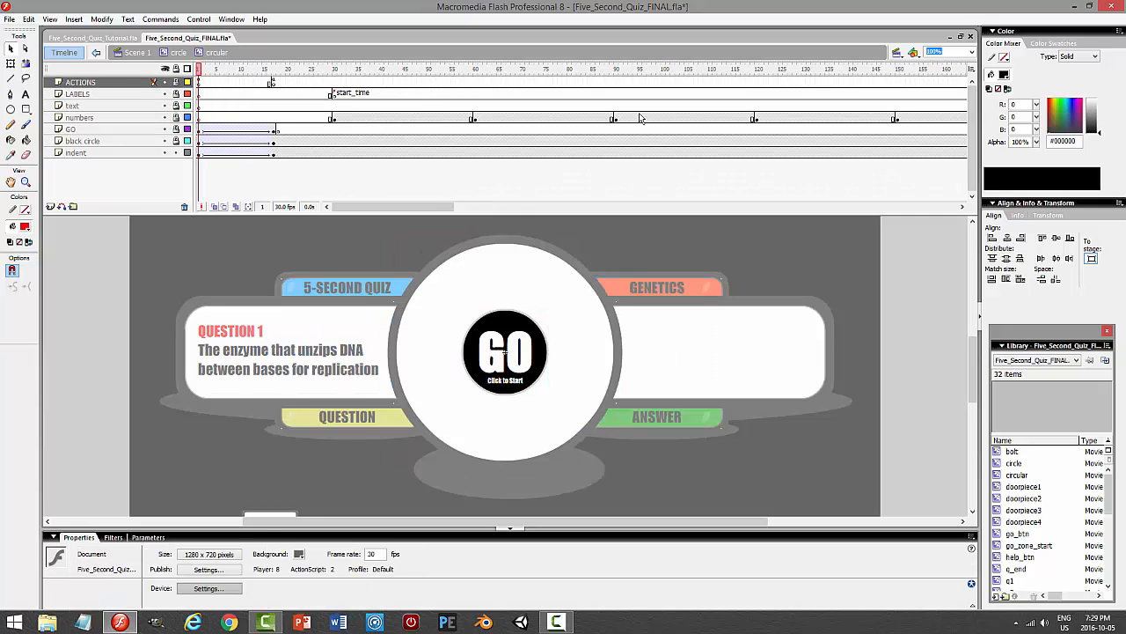
drag(447, 208, 568, 216)
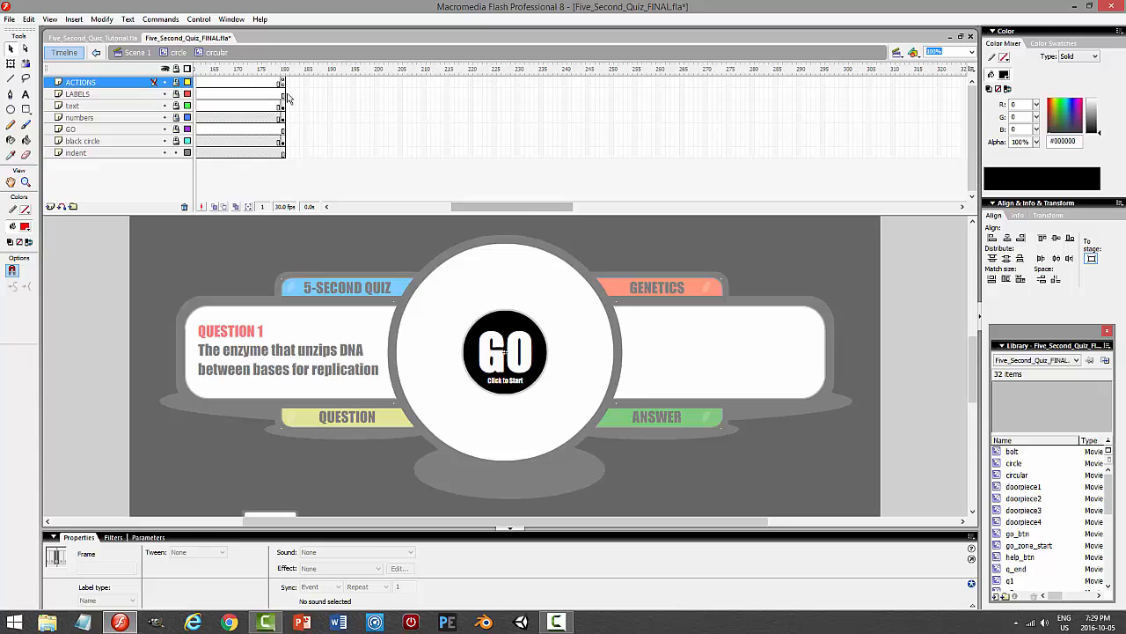
click(283, 88)
key(F9)
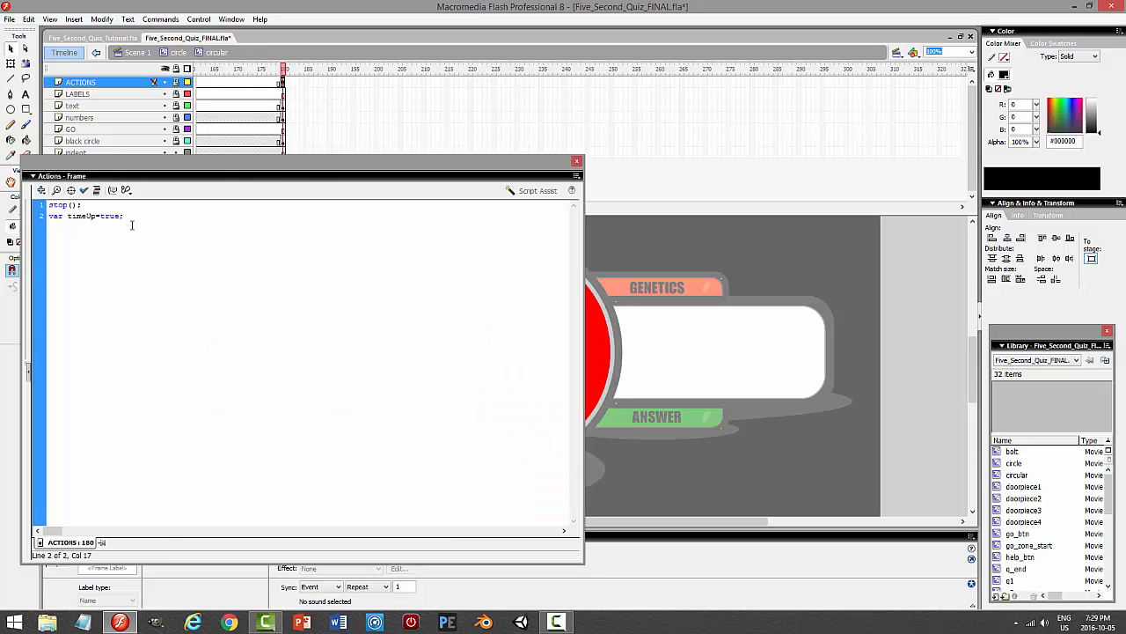
key(F9)
- Back in Five_Second_Quiz_Tutorial.fla, add var timeUp=true; below stop(); in the timer's frame 180 script, and return to Scene 1
click(122, 40)
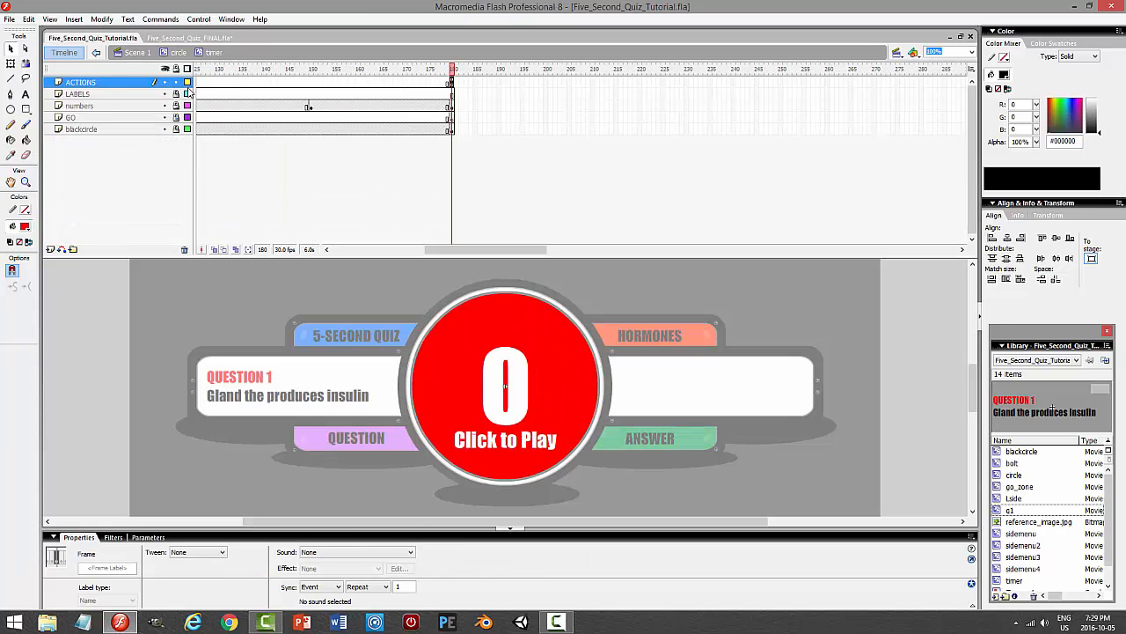
key(F9)
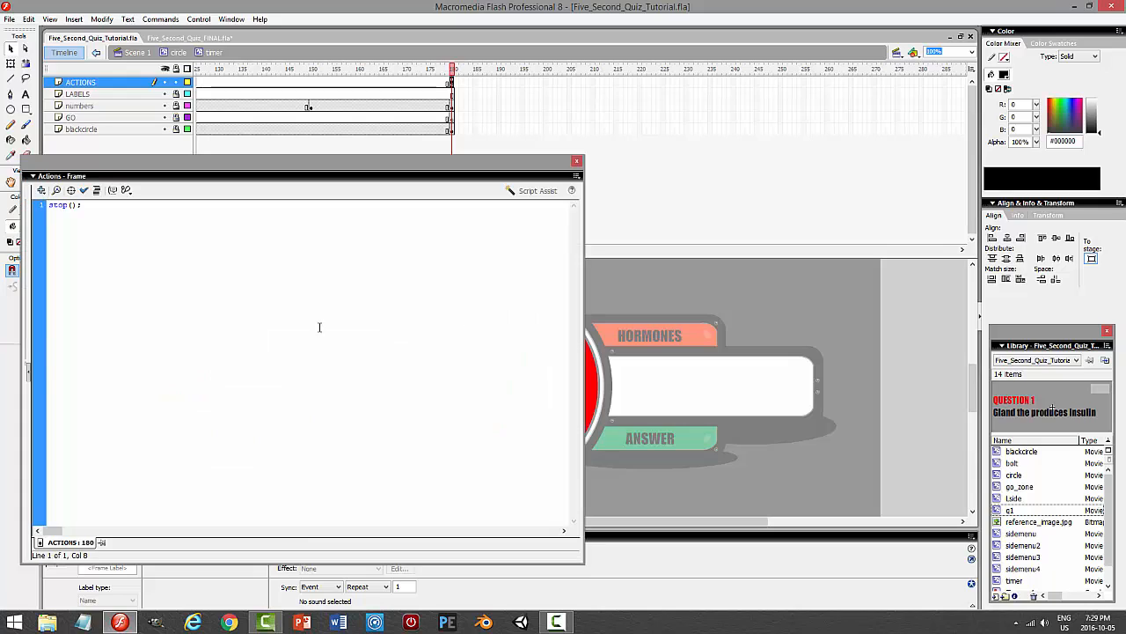
key(Return)
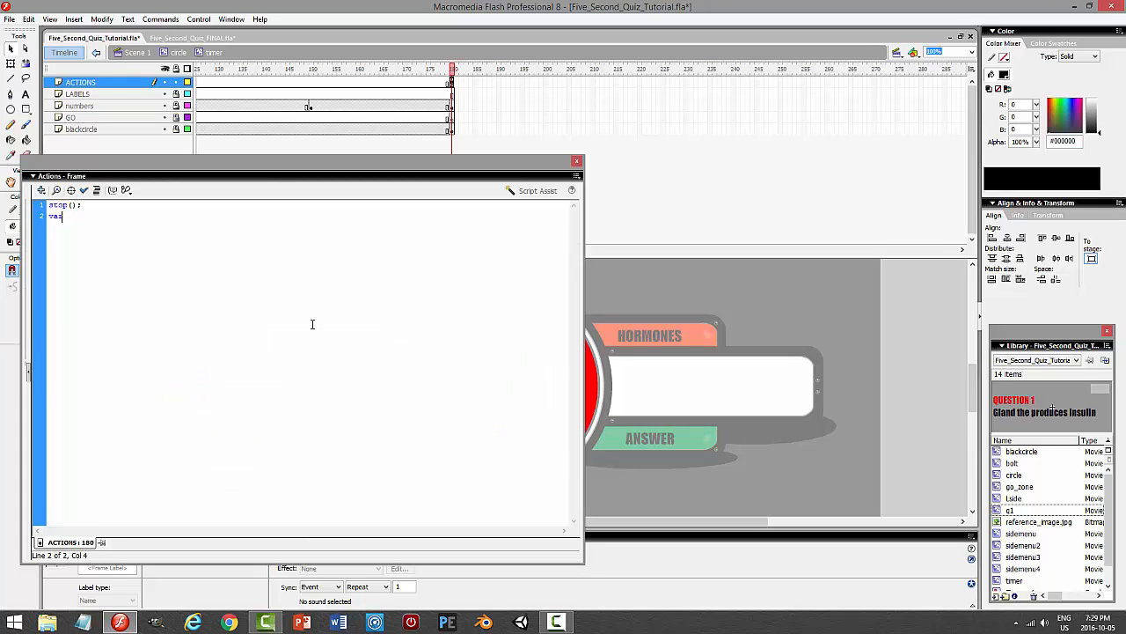
text(var timeUp=true;)
key(F9)
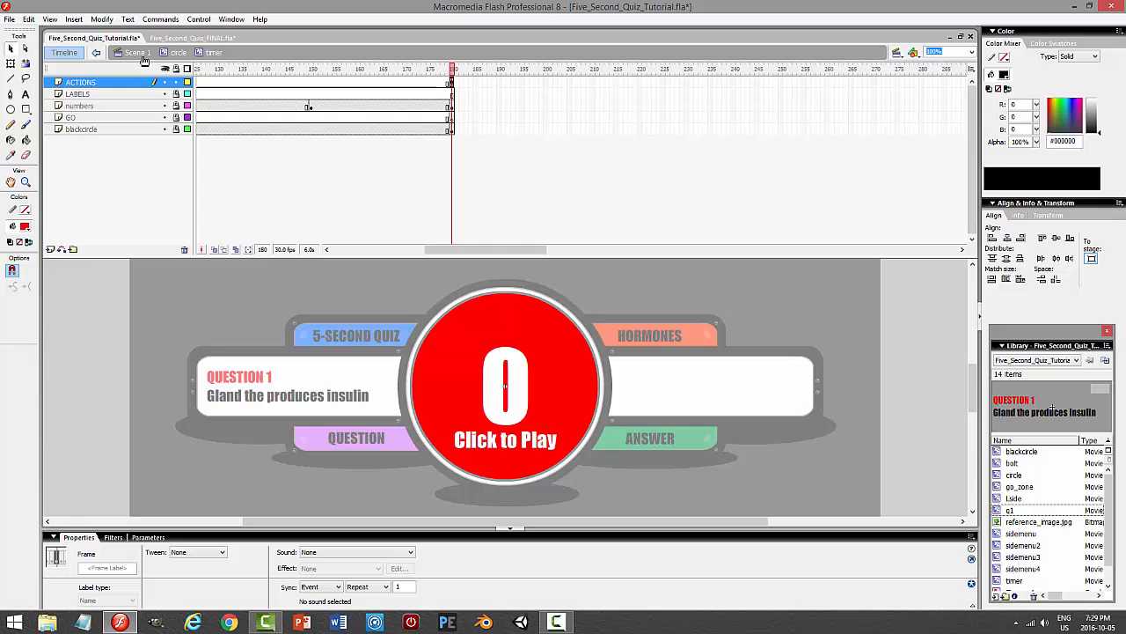
click(178, 52)
click(131, 54)
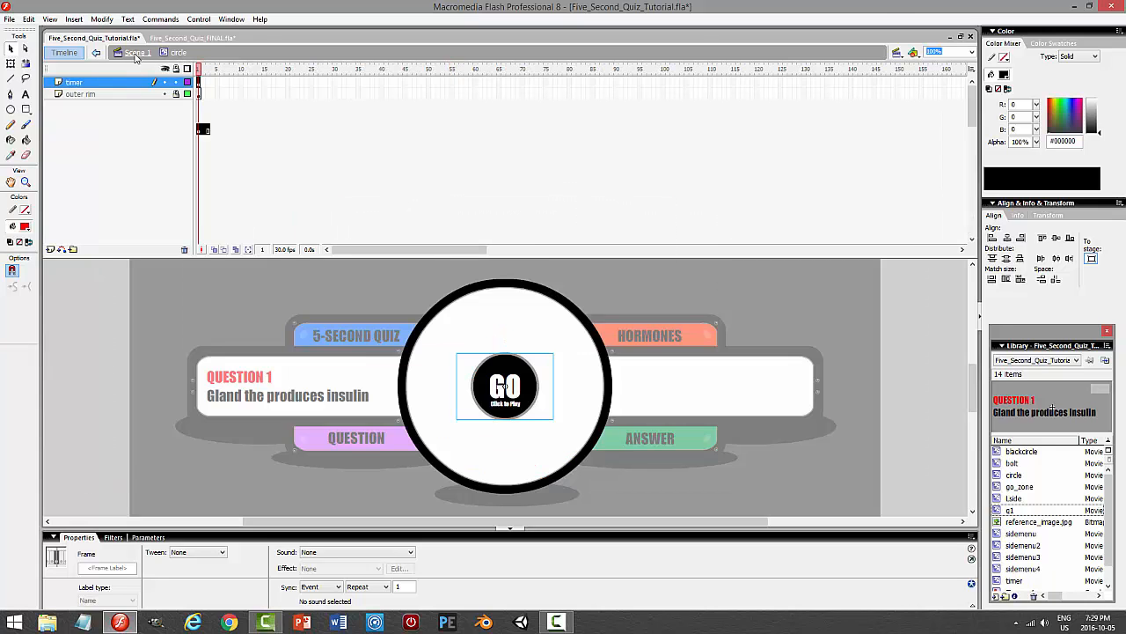
- Unlock the questions_answers layer, select the Question 1 clip on frame 3, and give it an onClipEvent(enterFrame){ } handler
click(176, 129)
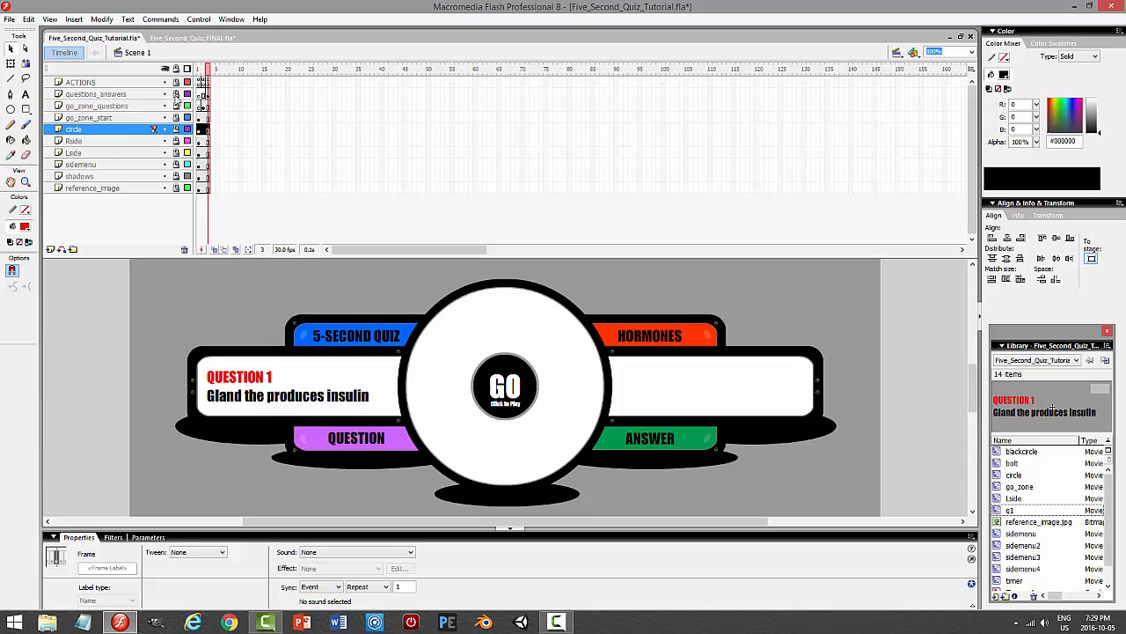
click(201, 94)
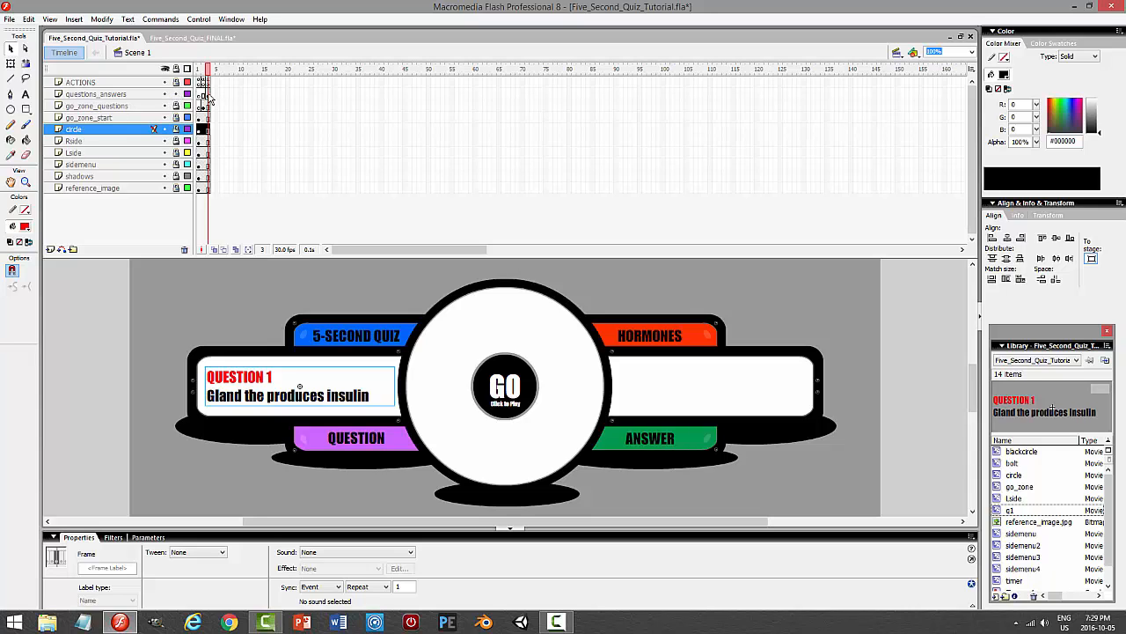
click(267, 383)
key(F9)
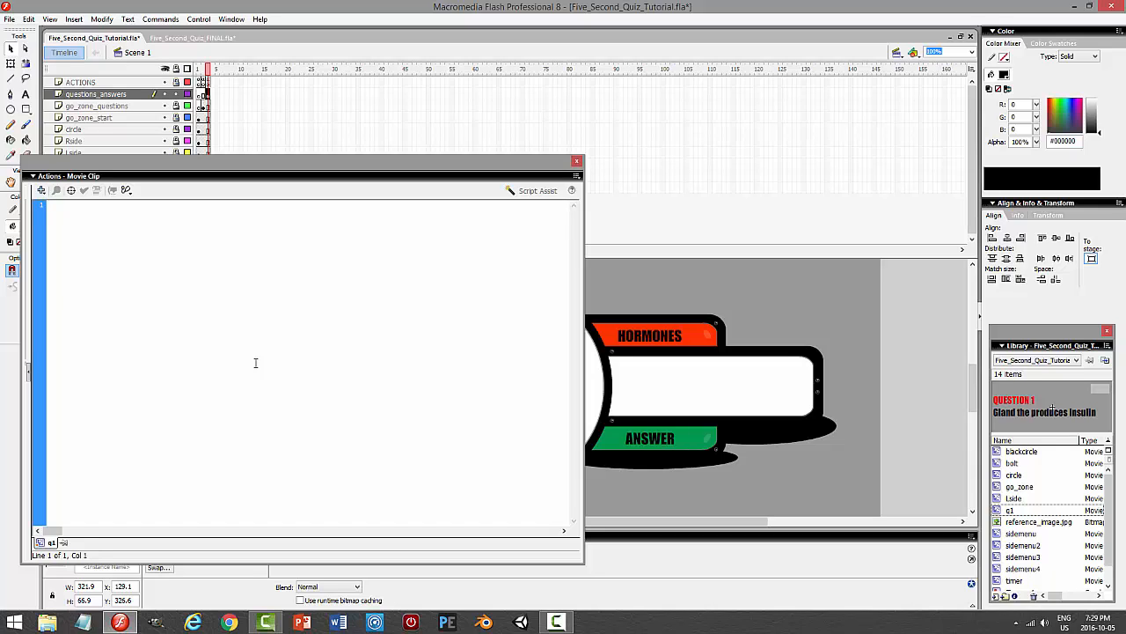
text(onClipEvent ()
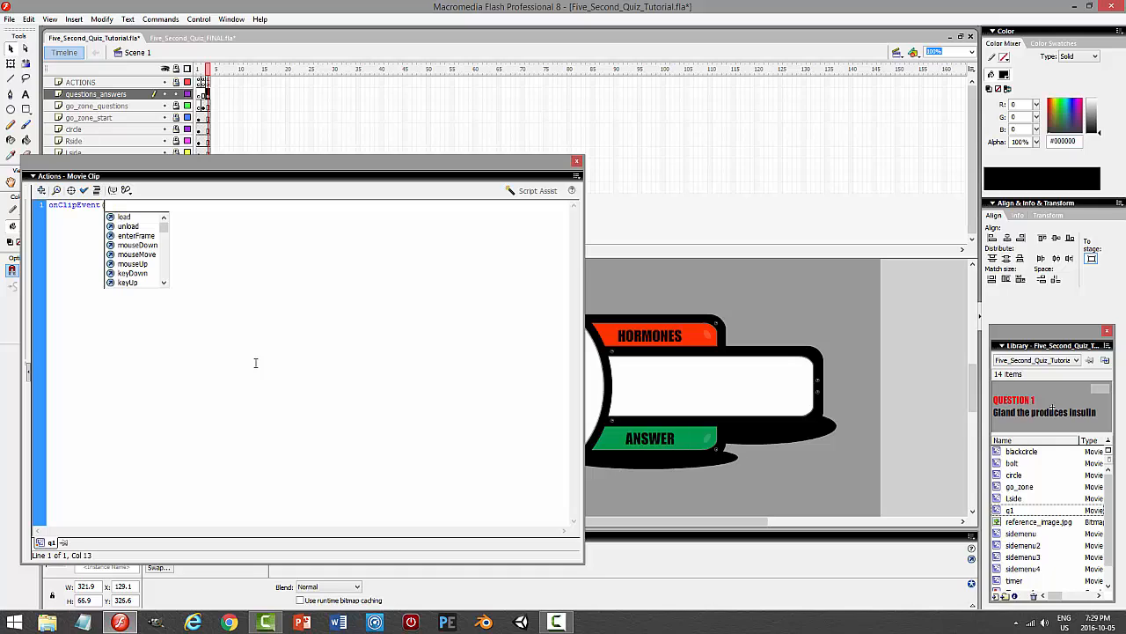
text(e)
key(Return)
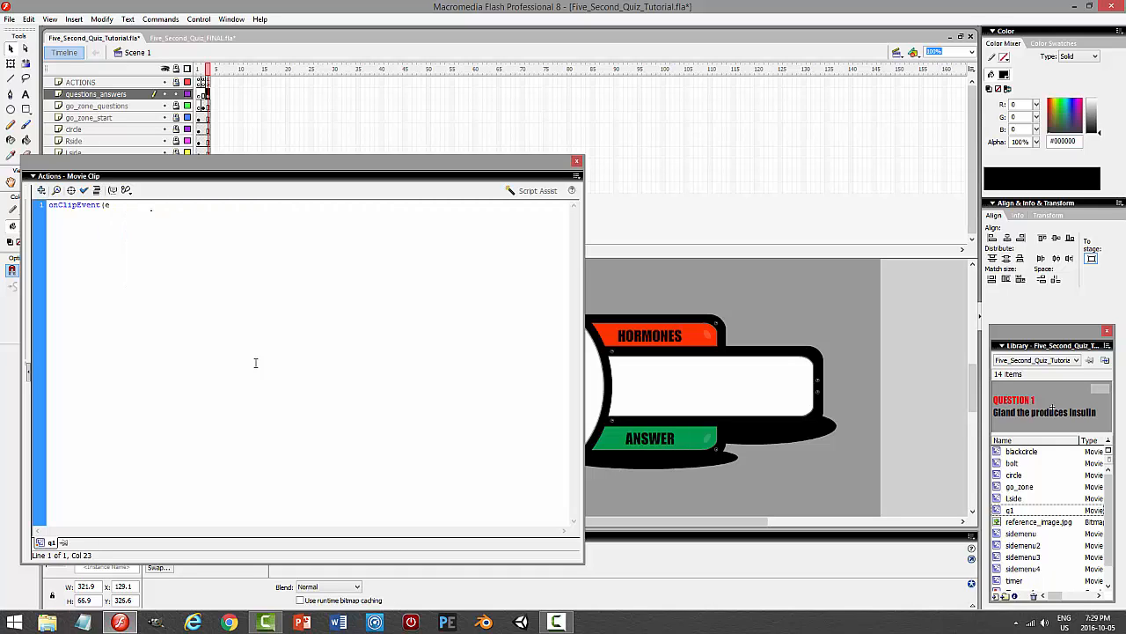
text())
text(})
- Inside the handler, add if(_root.circle.timer.timeUp==true){ this.gotoAndStop(2); } and close the script editor
text((_root.circl)
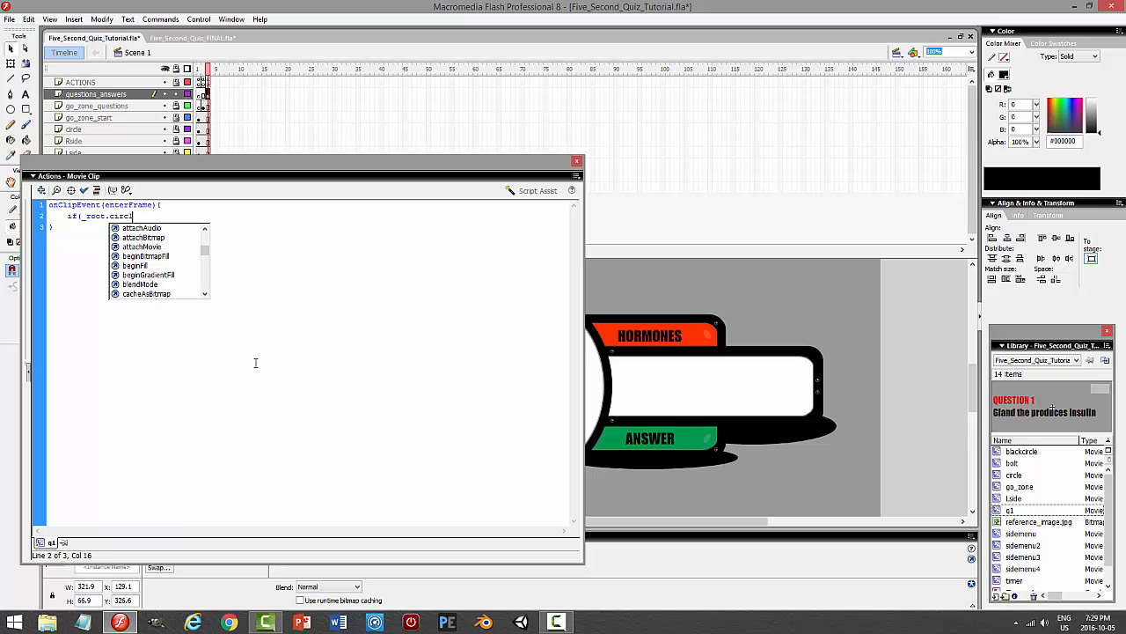
text(e.timer.)
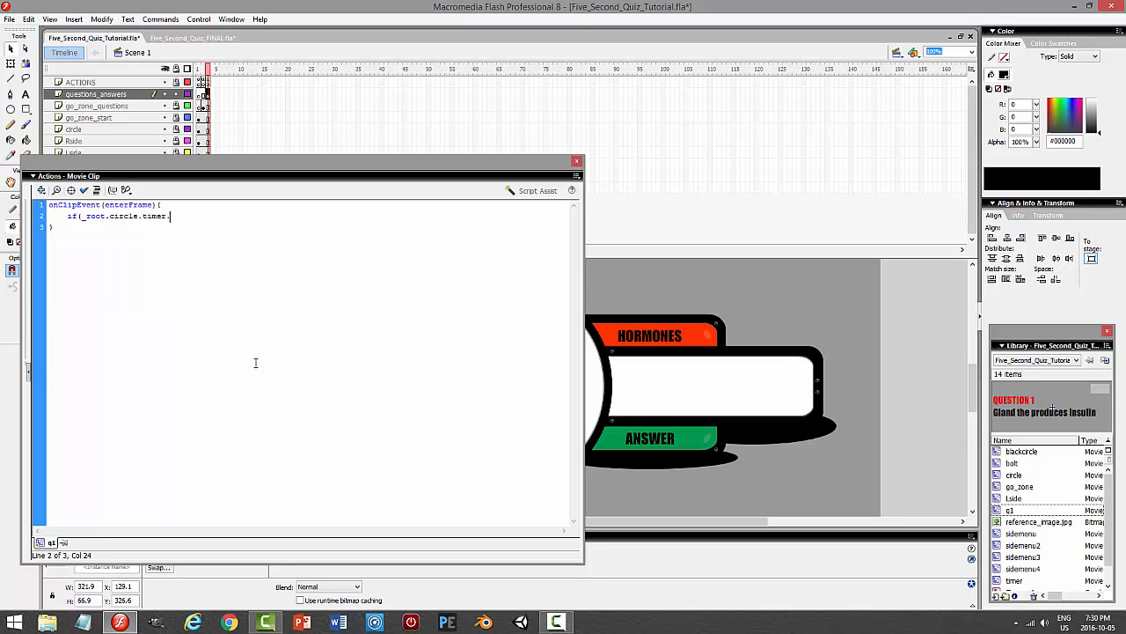
text(timeL)
text(this.gotoAndSt)
text(op(2);)
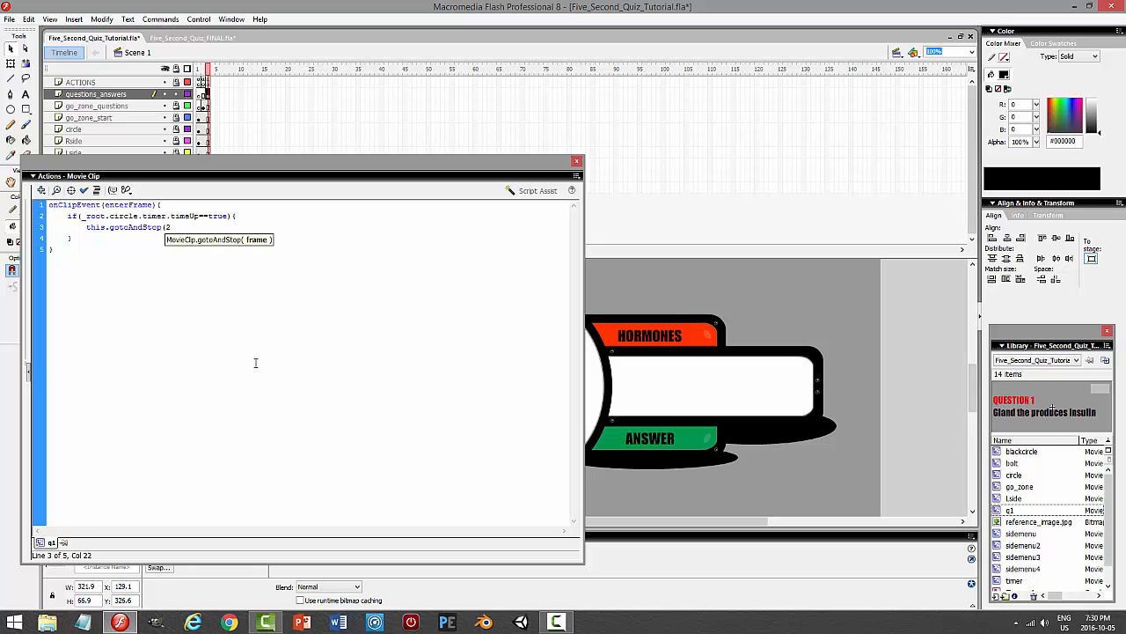
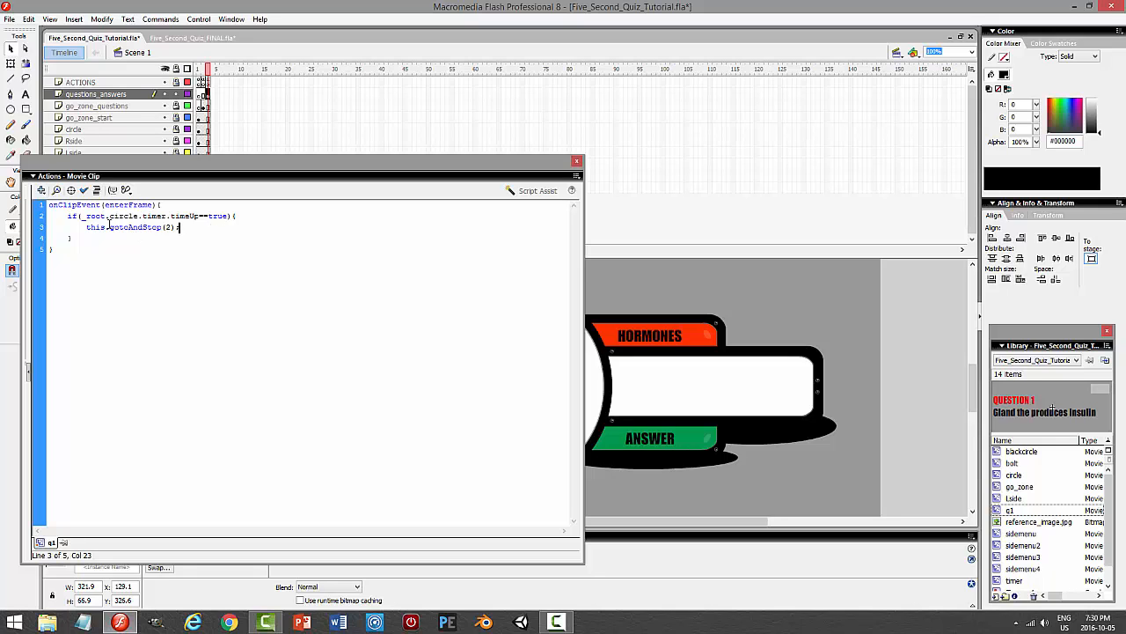
click(578, 161)
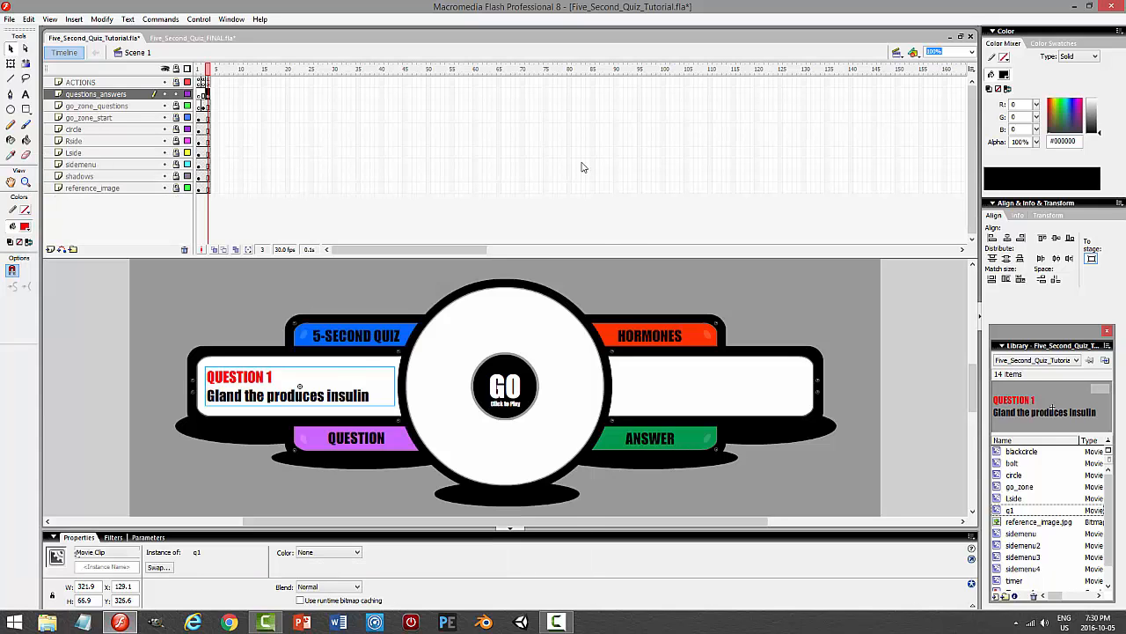
- View the answer frame inside the Question 1 clip, test the movie by starting the quiz, and close the preview
double_click(269, 384)
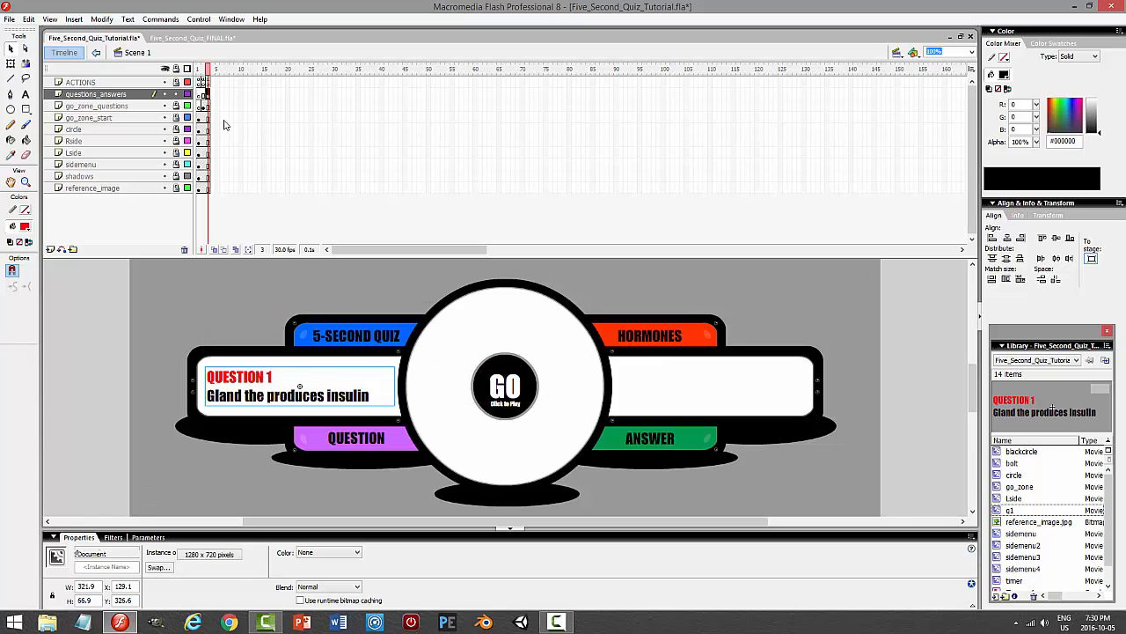
click(204, 107)
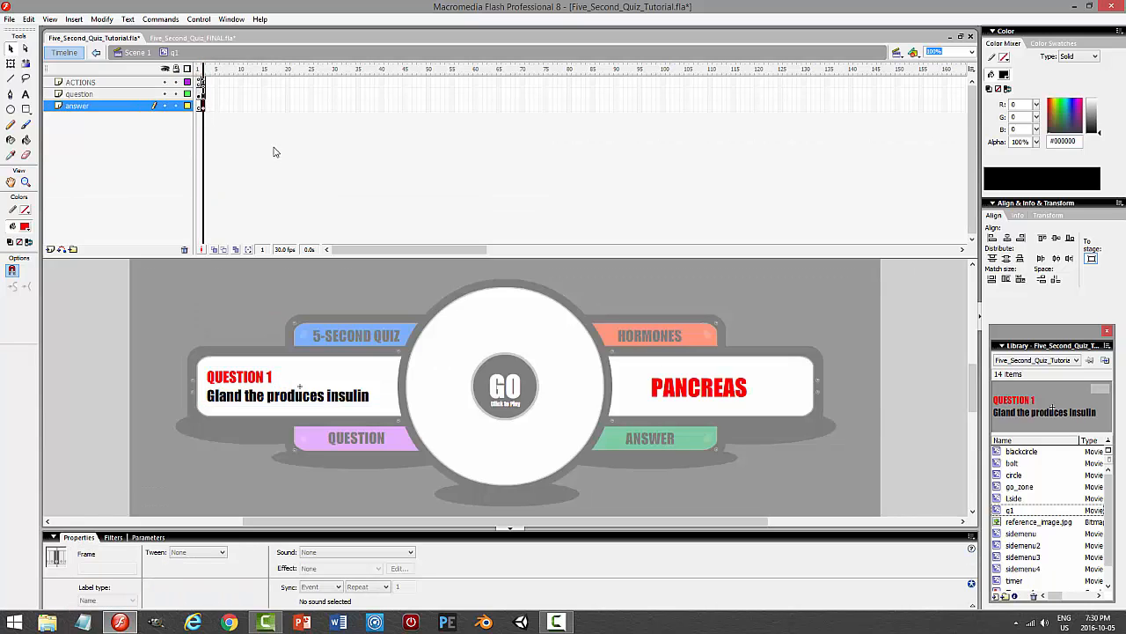
click(869, 392)
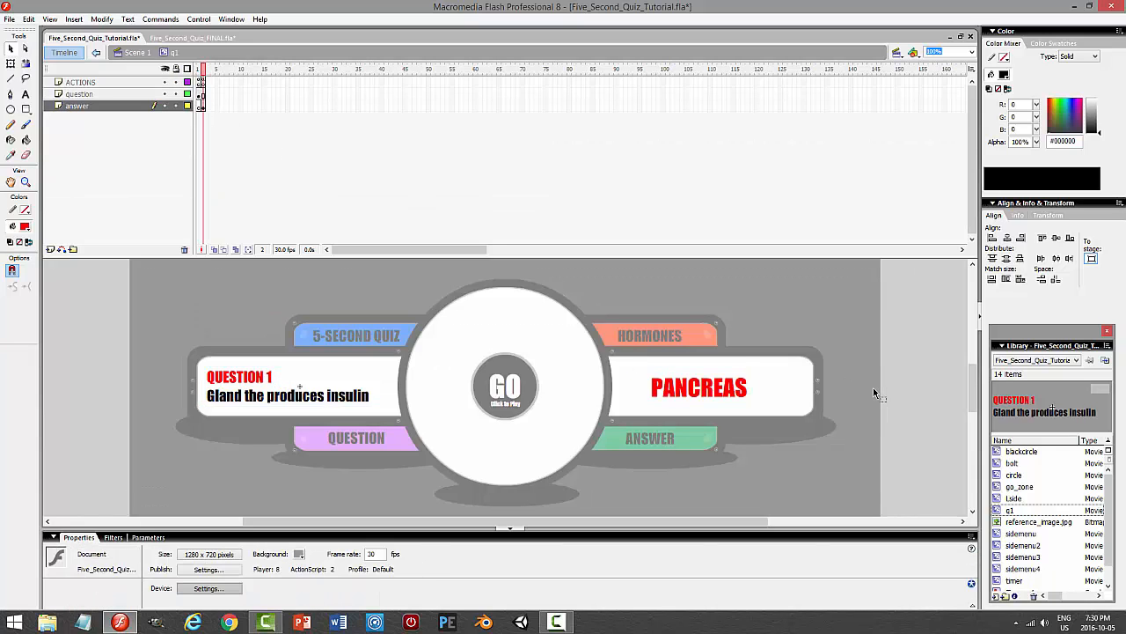
key(ctrl+Return)
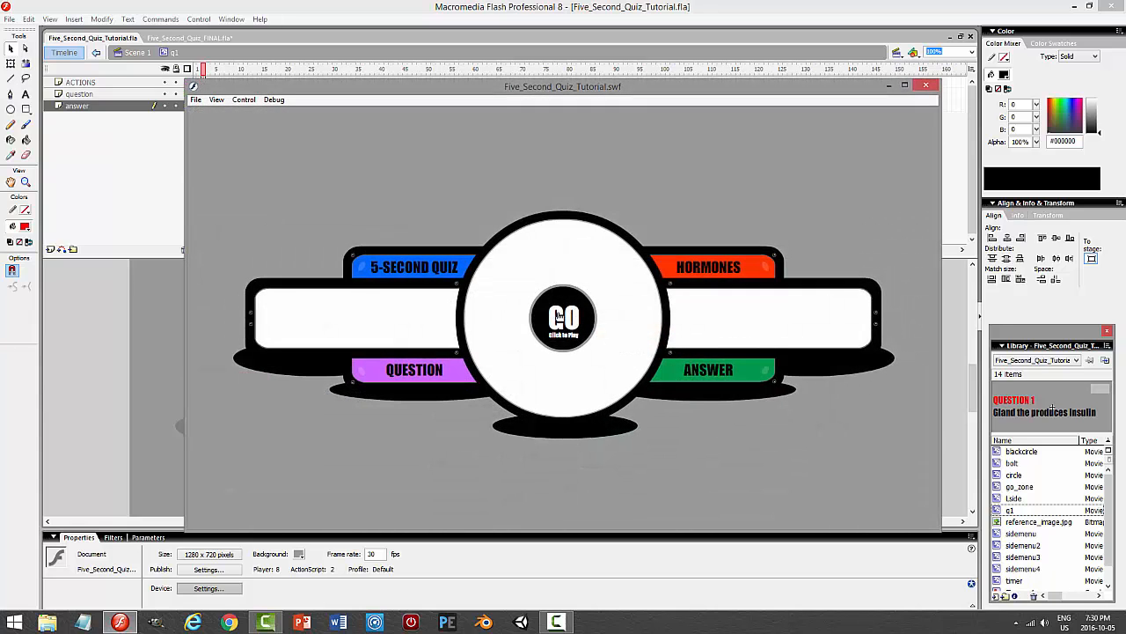
click(558, 315)
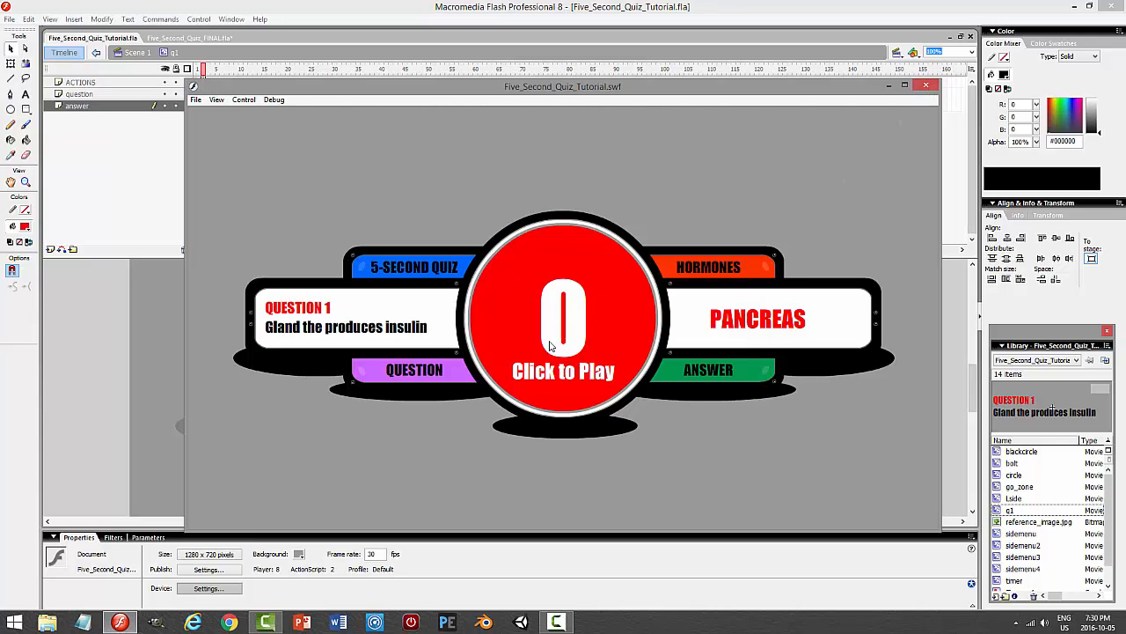
click(926, 84)
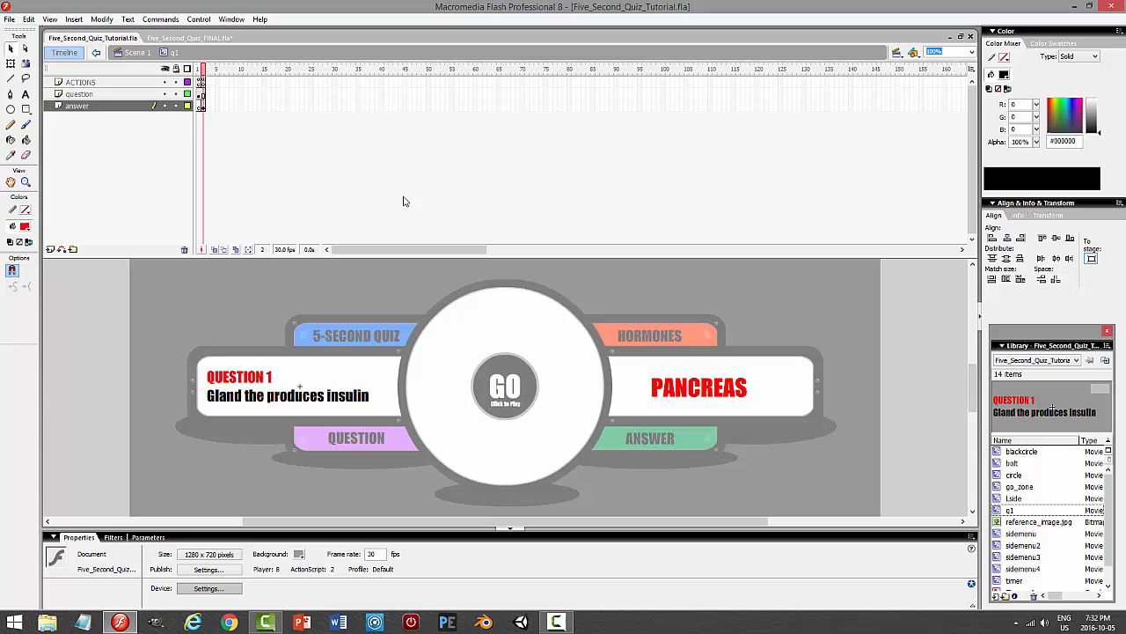
- Return to Scene 1, extend all layers to frame 4, and add a keyframe there on the ACTIONS layer
click(136, 52)
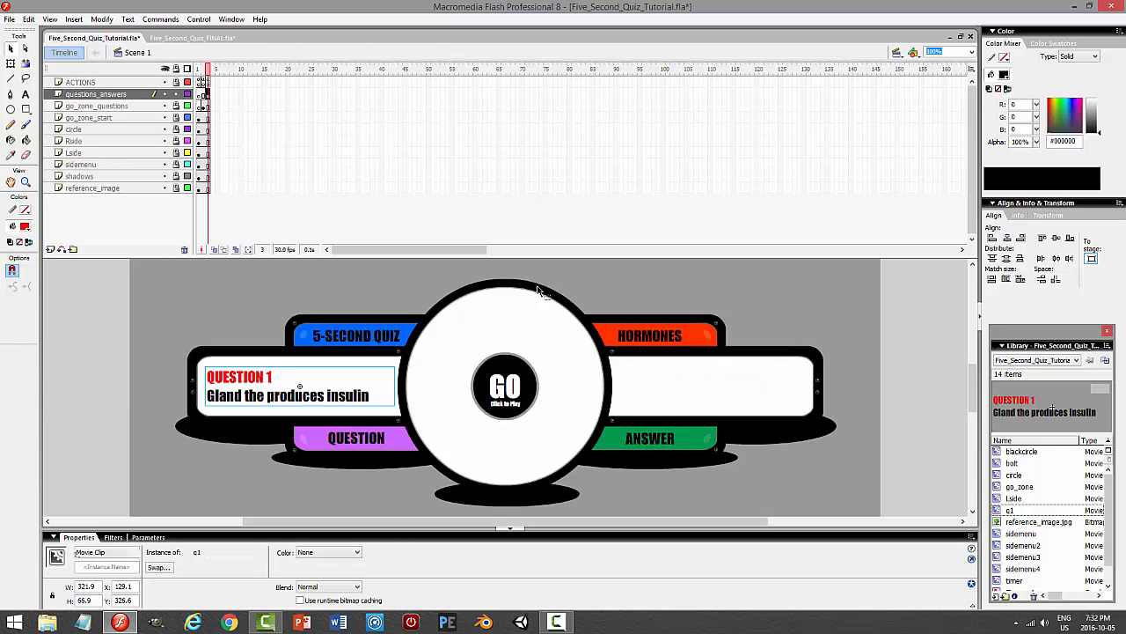
click(211, 81)
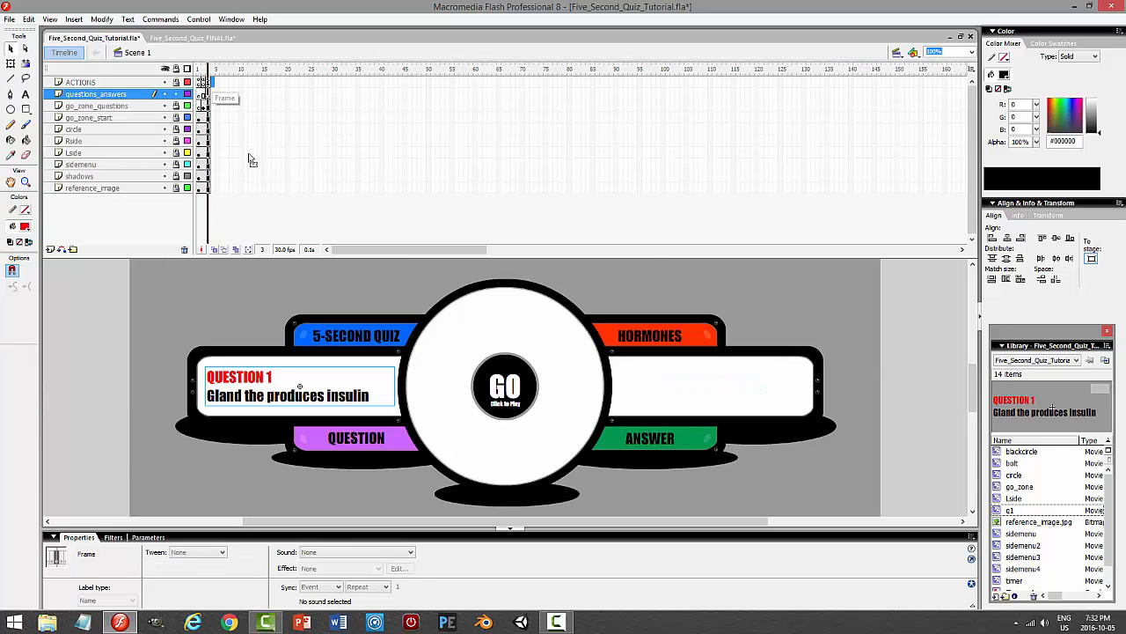
shift+click(213, 189)
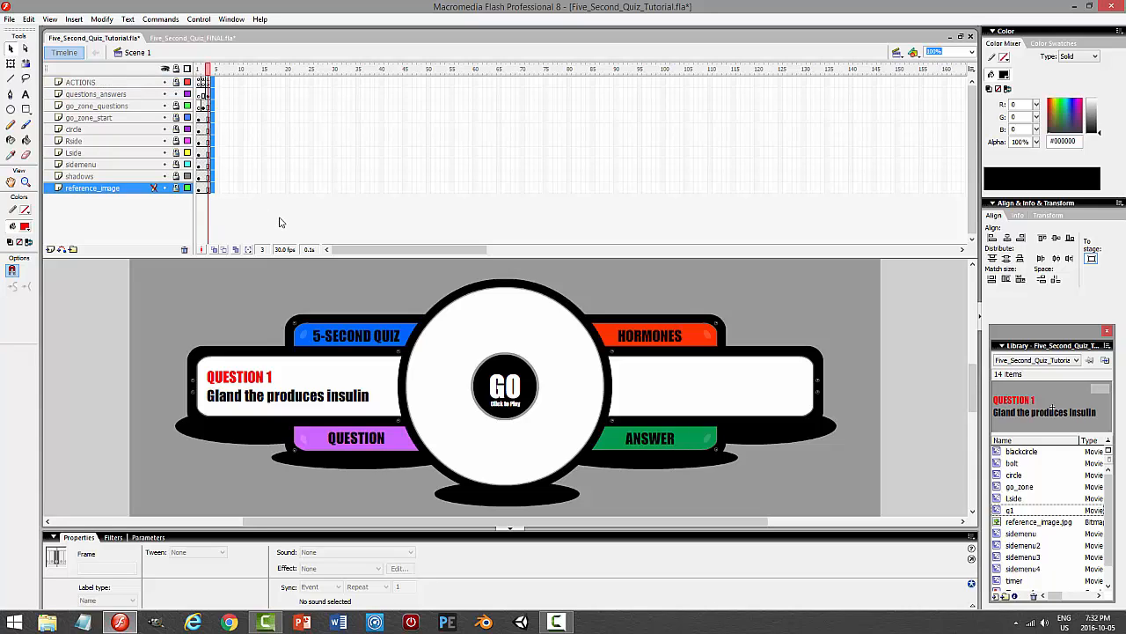
key(F5)
click(209, 84)
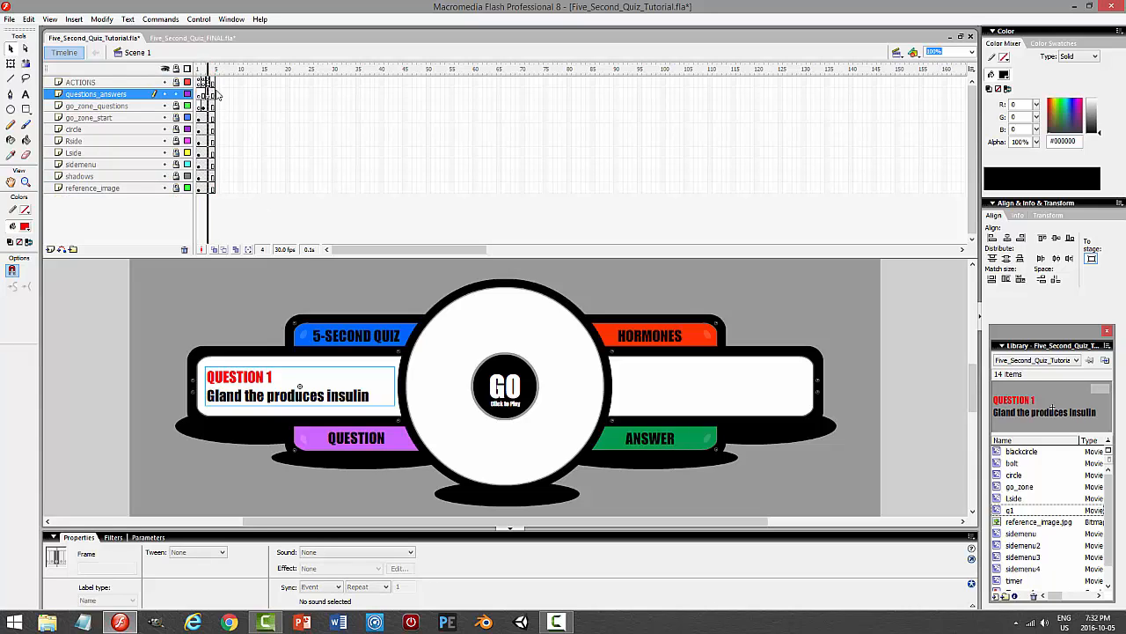
click(212, 84)
key(F6)
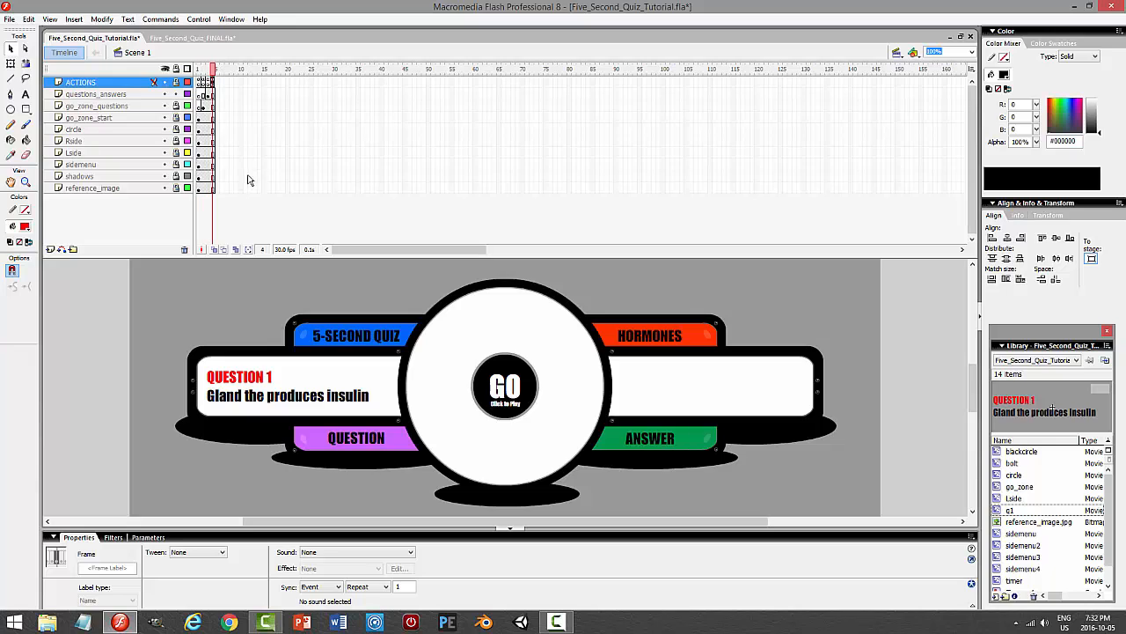
- At frame 4 of the questions_answers layer, duplicate the question clip's symbol under the name q2
click(213, 95)
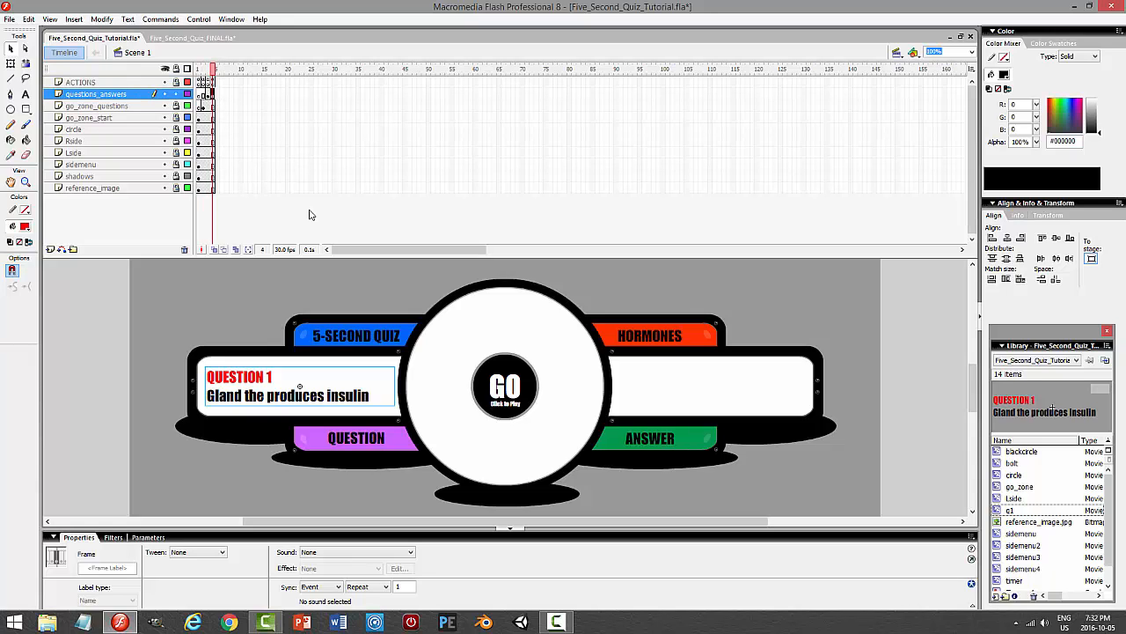
click(208, 105)
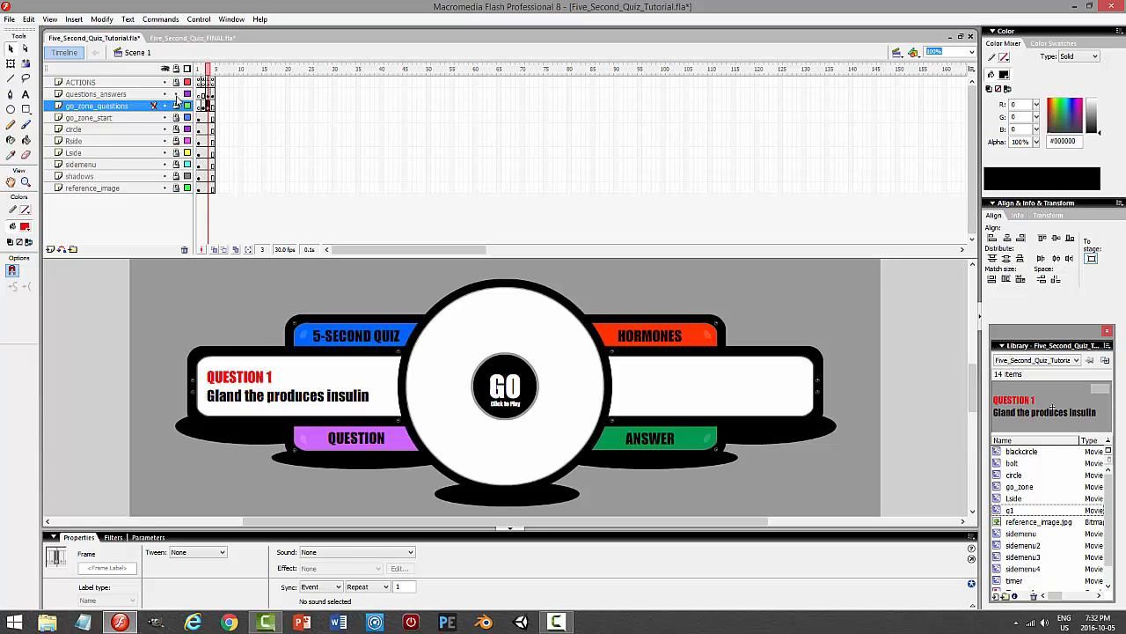
click(212, 93)
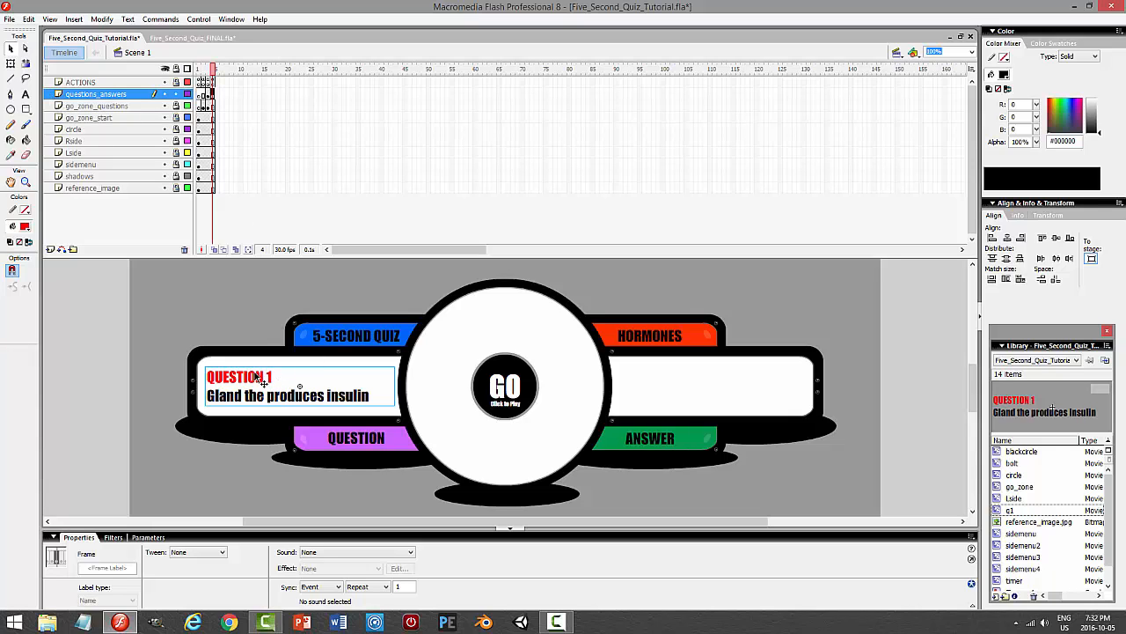
click(263, 381)
right_click(264, 384)
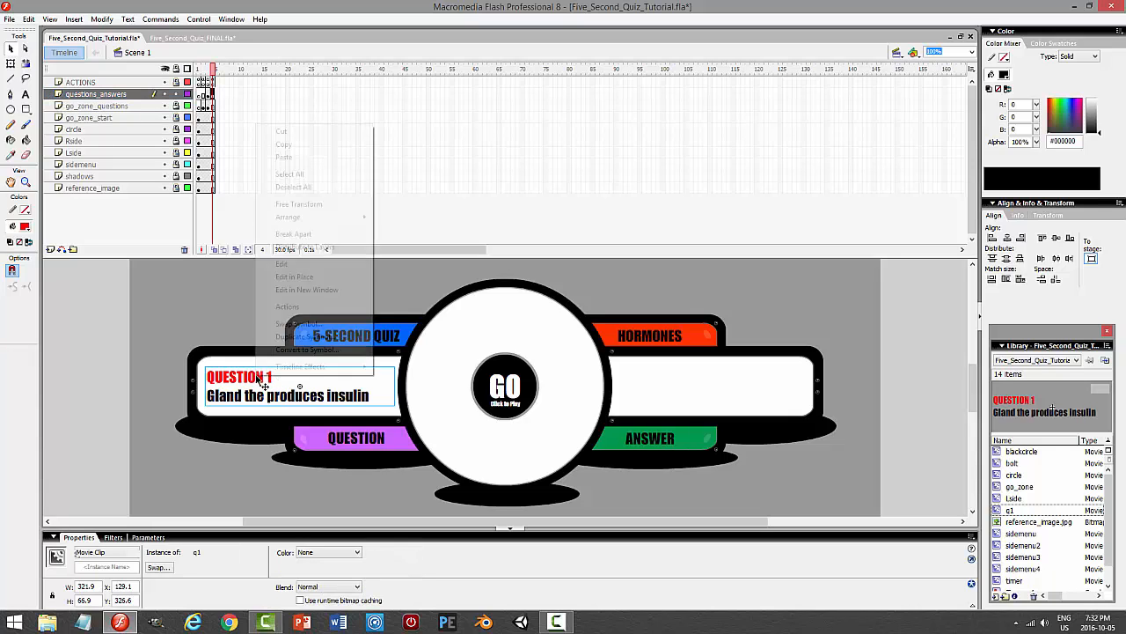
click(295, 337)
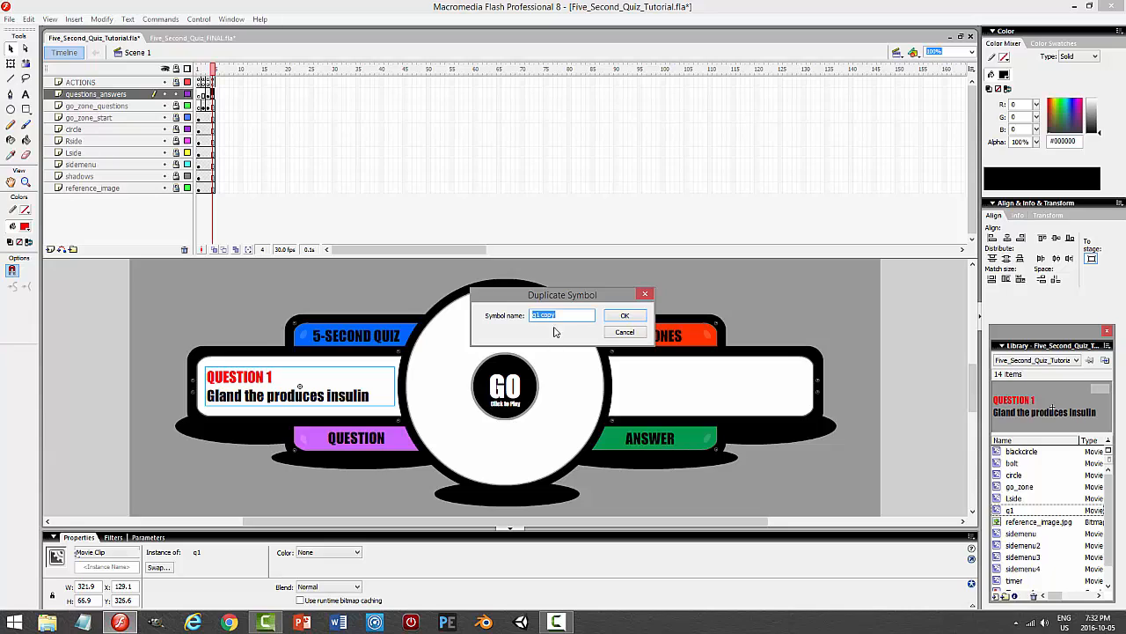
drag(557, 315, 536, 318)
text(2)
click(625, 315)
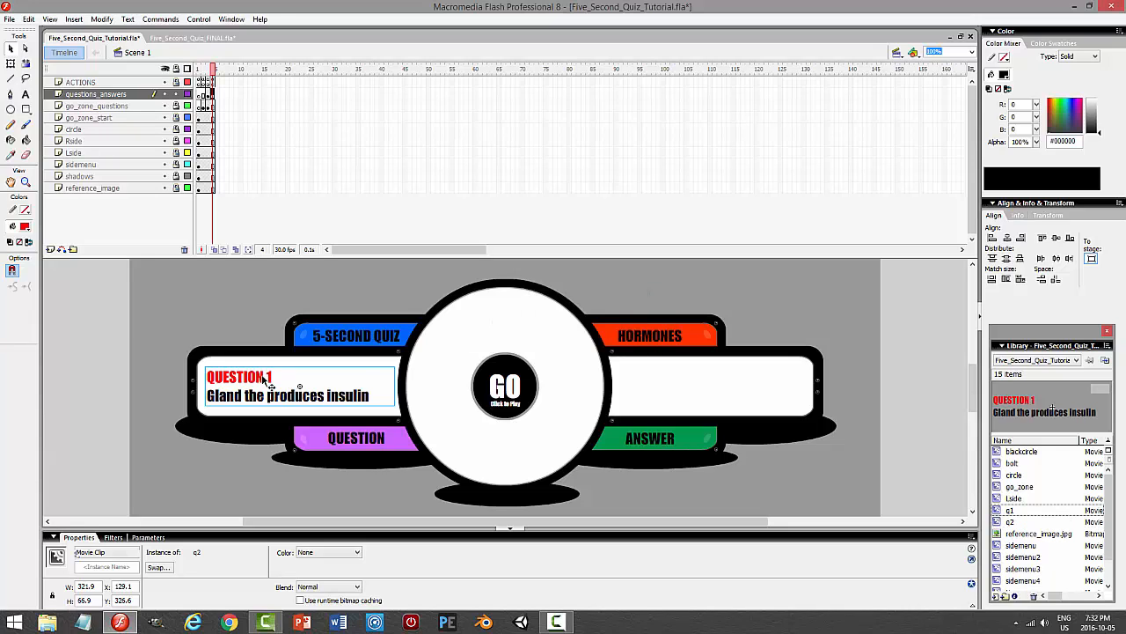
- Inside the q2 clip, change the question text to "QUESTION 2" and "Gland that produces TSH"
double_click(268, 382)
click(26, 94)
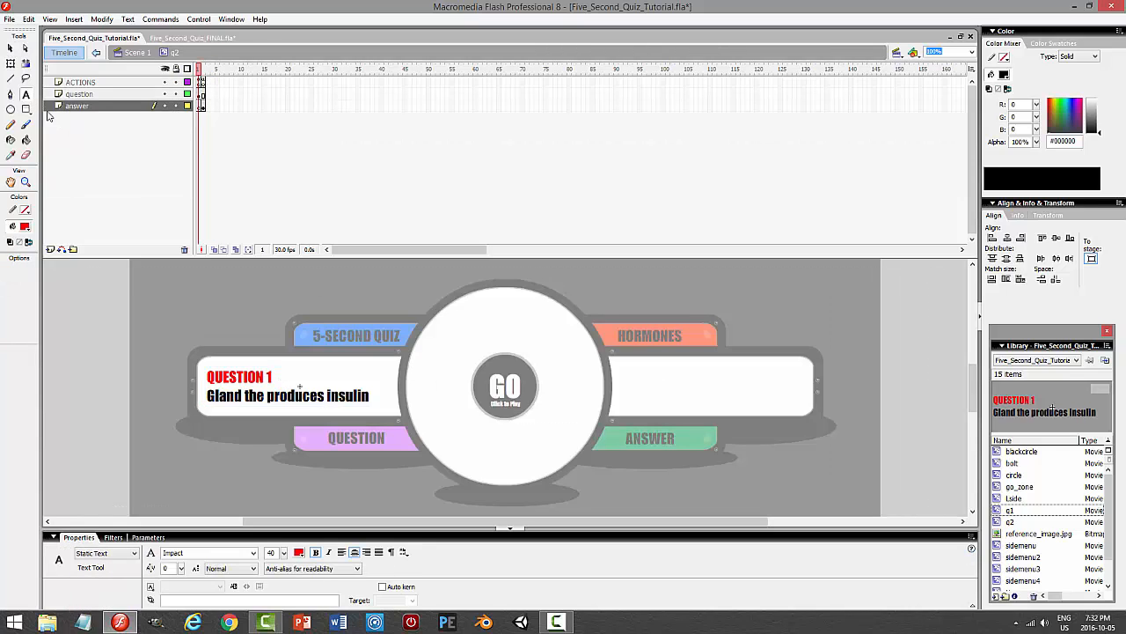
click(276, 375)
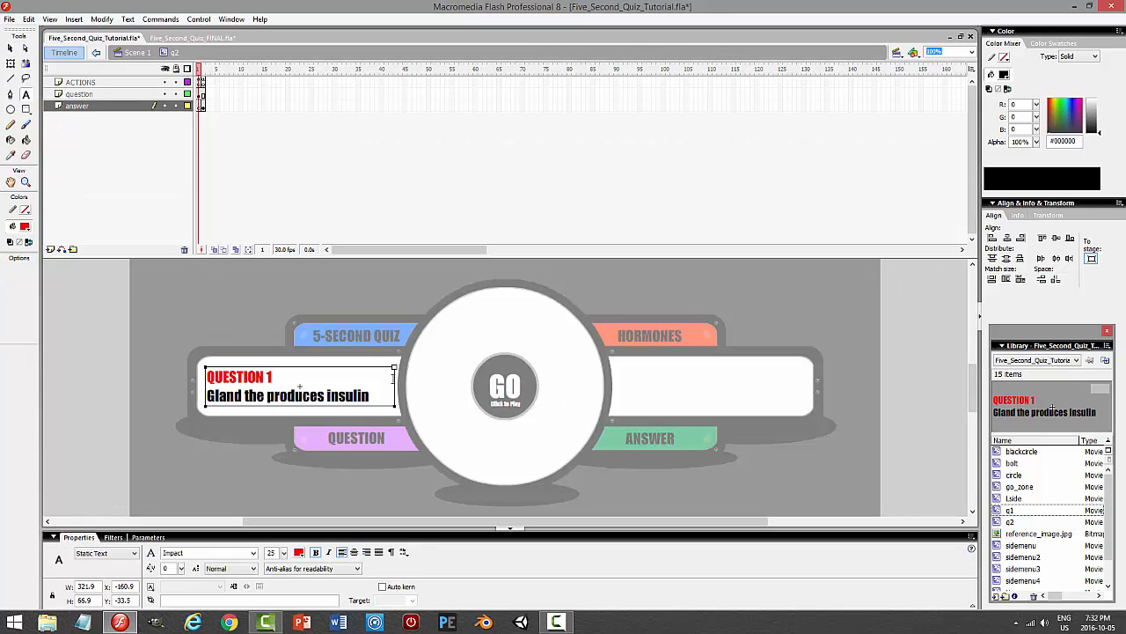
key(BackSpace)
text(2)
drag(370, 396, 206, 396)
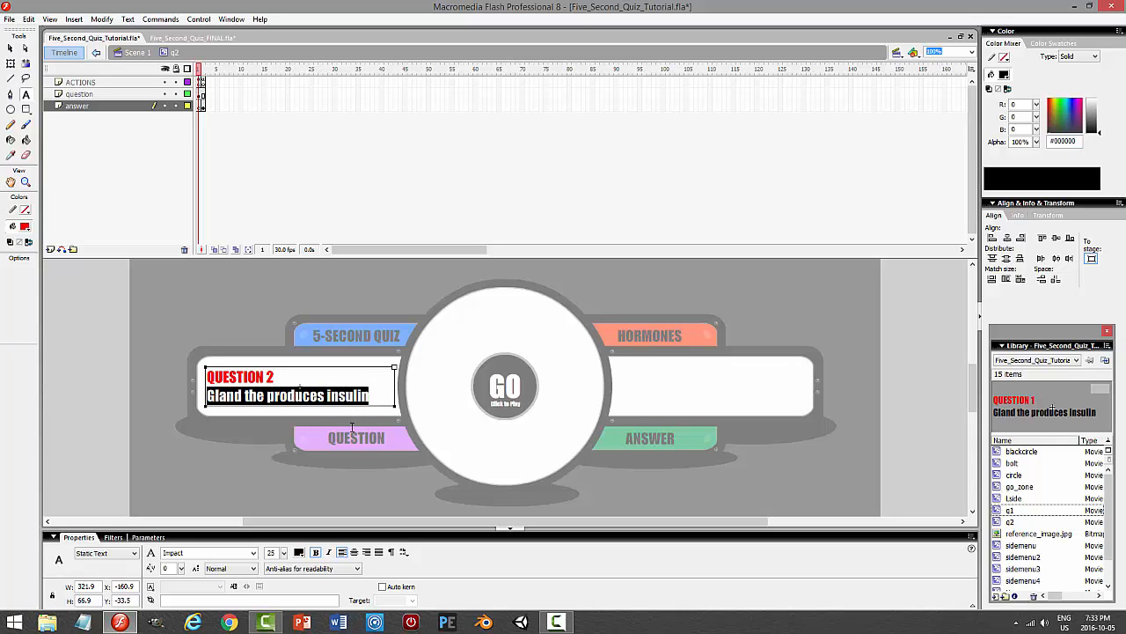
text(Gl)
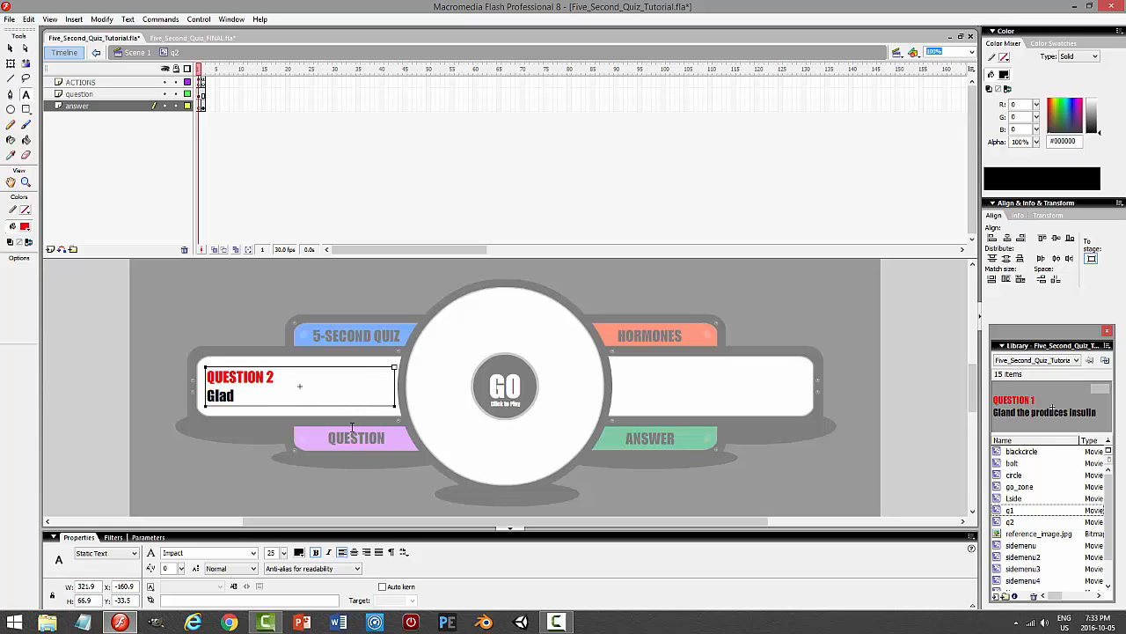
text(and that produces)
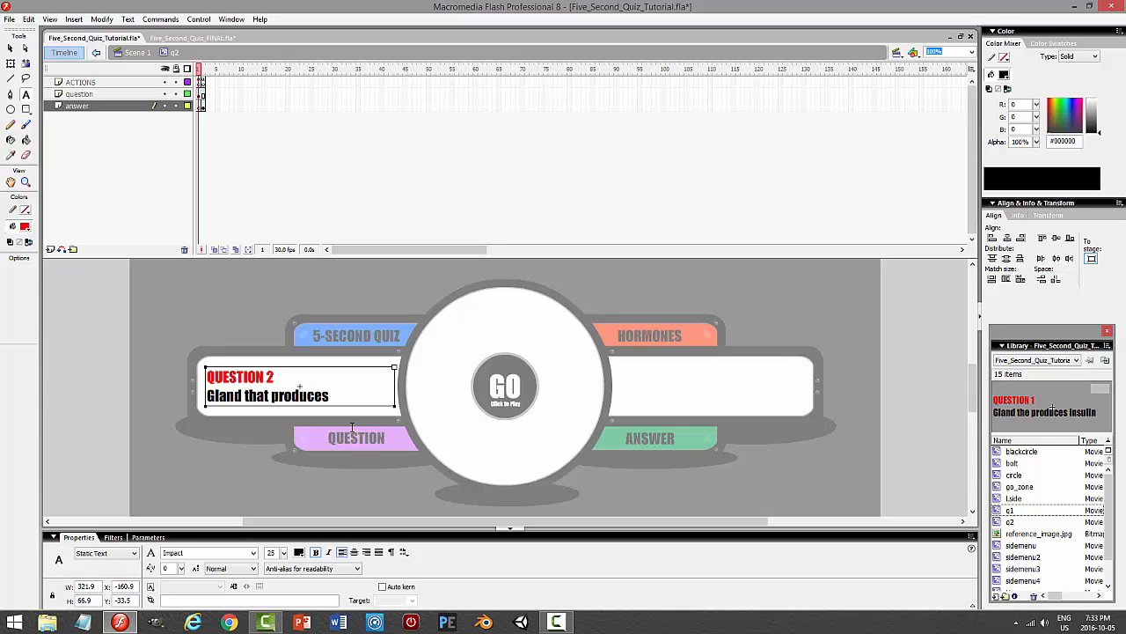
text( TSH)
- On frame 2 of the q2 clip's answer layer, replace PANCREAS with "ANTERIOR PITUTIARY"
click(204, 107)
click(748, 391)
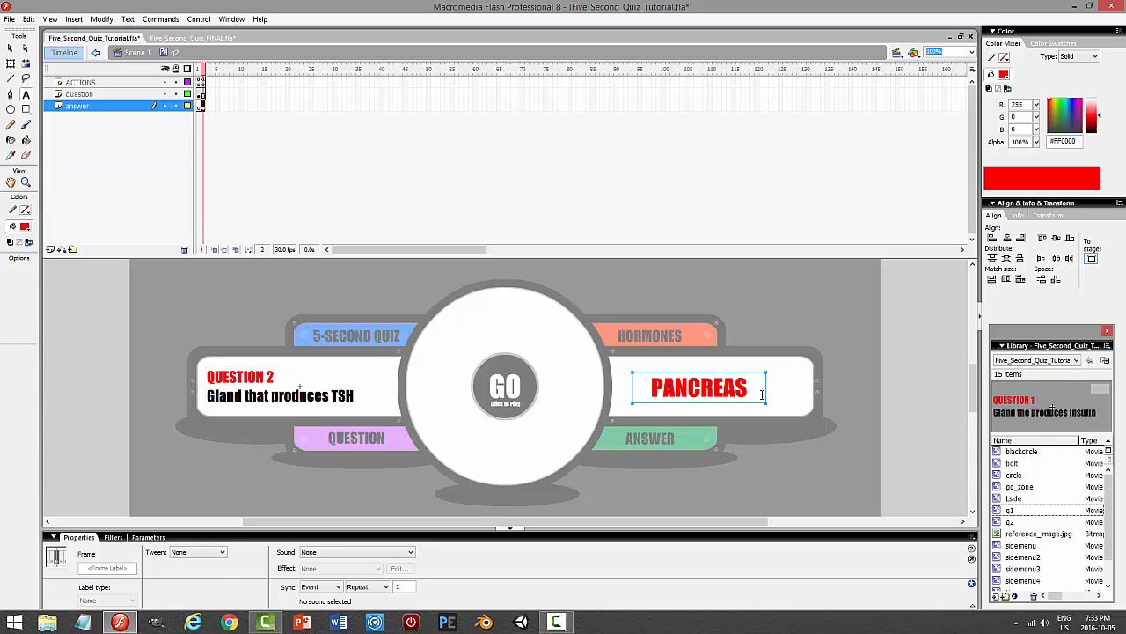
double_click(762, 394)
text(AN)
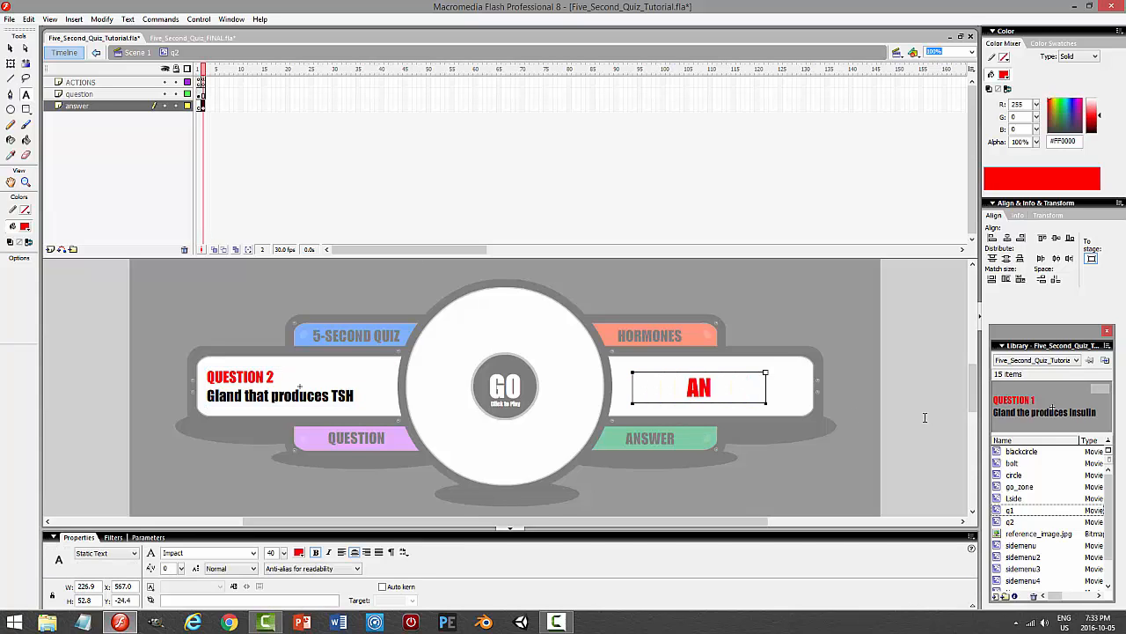
text(TERIOR PITUTIARY)
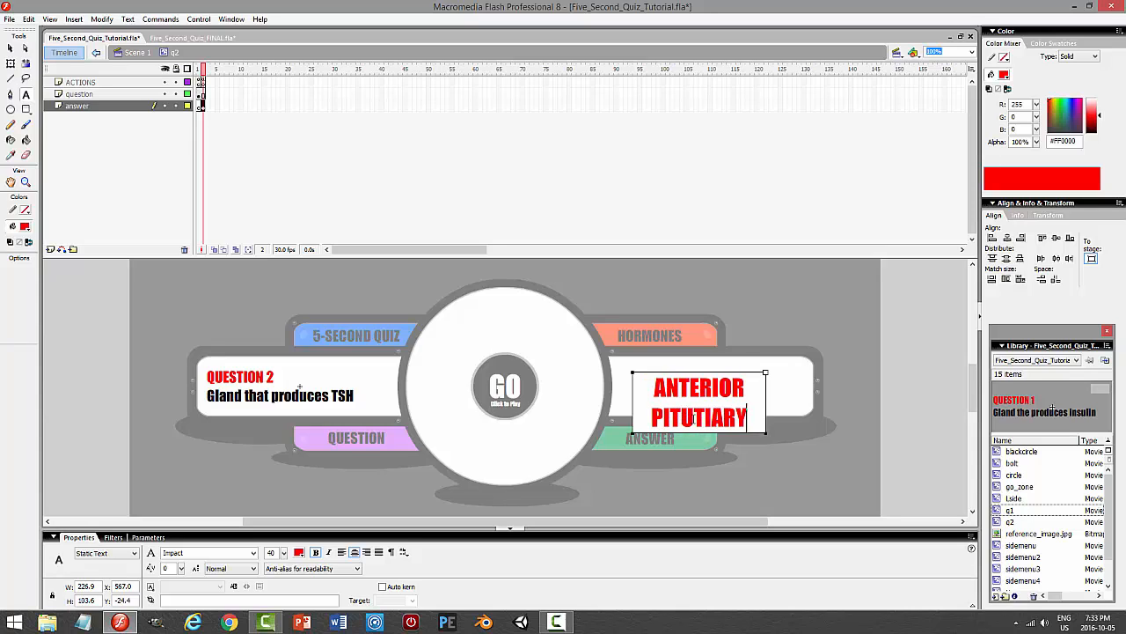
- Correct the misspelled word in the q2 answer to "PITUITARY" and move the text up into the white answer box
click(693, 419)
text(I)
click(708, 418)
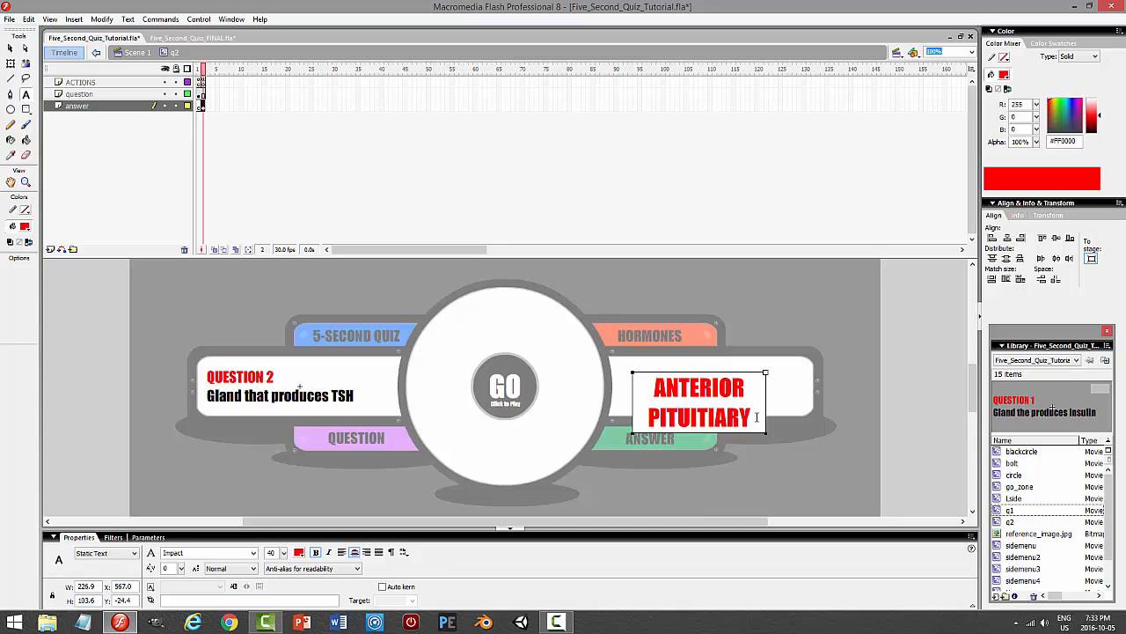
key(BackSpace)
click(10, 47)
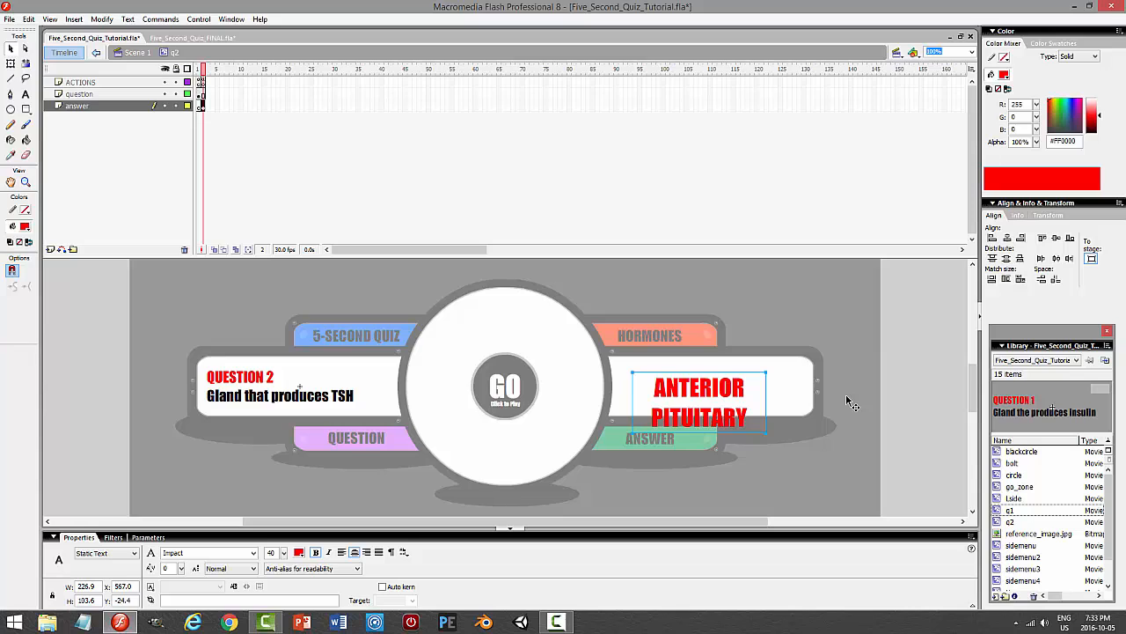
key(shift+Up)
key(shift+Up)
key(Up)
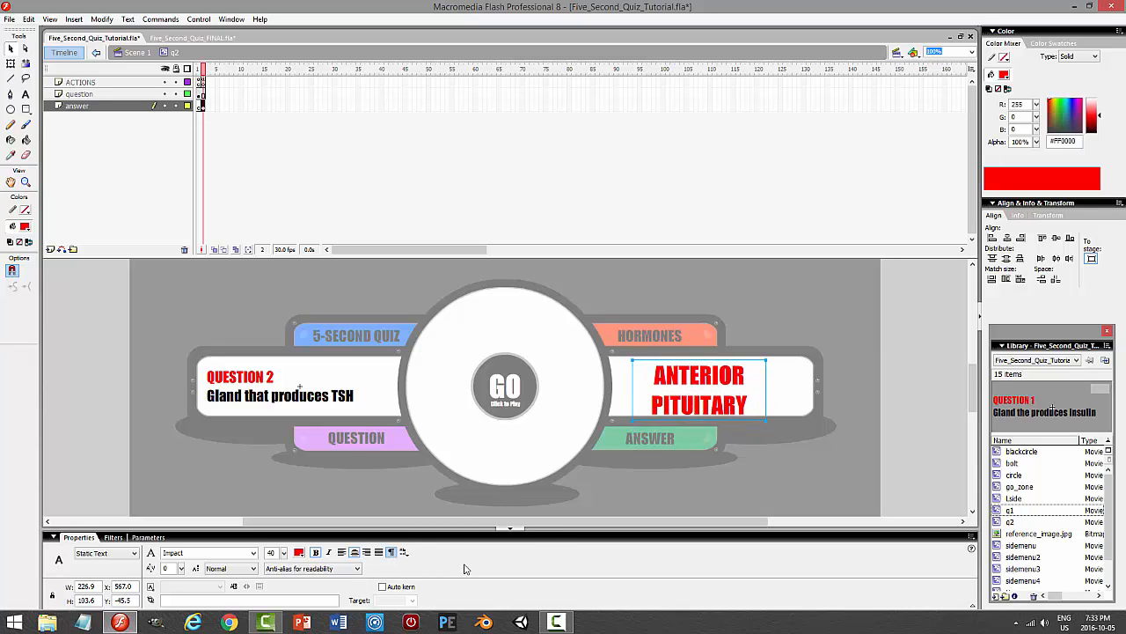
- Tighten the line spacing of the "ANTERIOR PITUITARY" text in two rounds and nudge it up slightly
click(390, 553)
key(Tab)
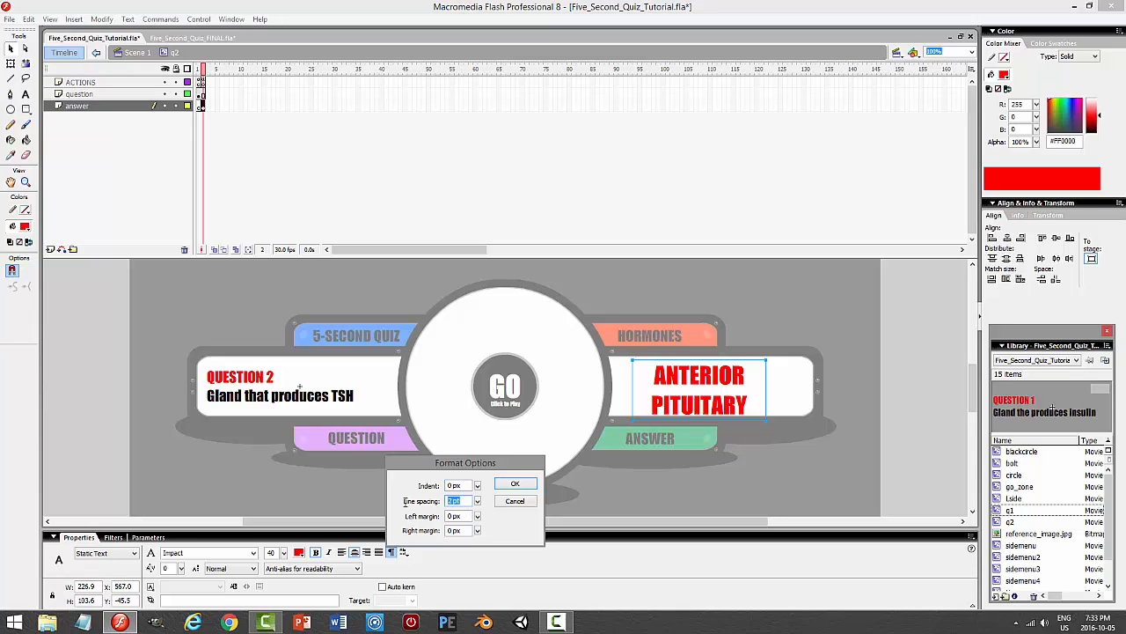
text(0)
key(Return)
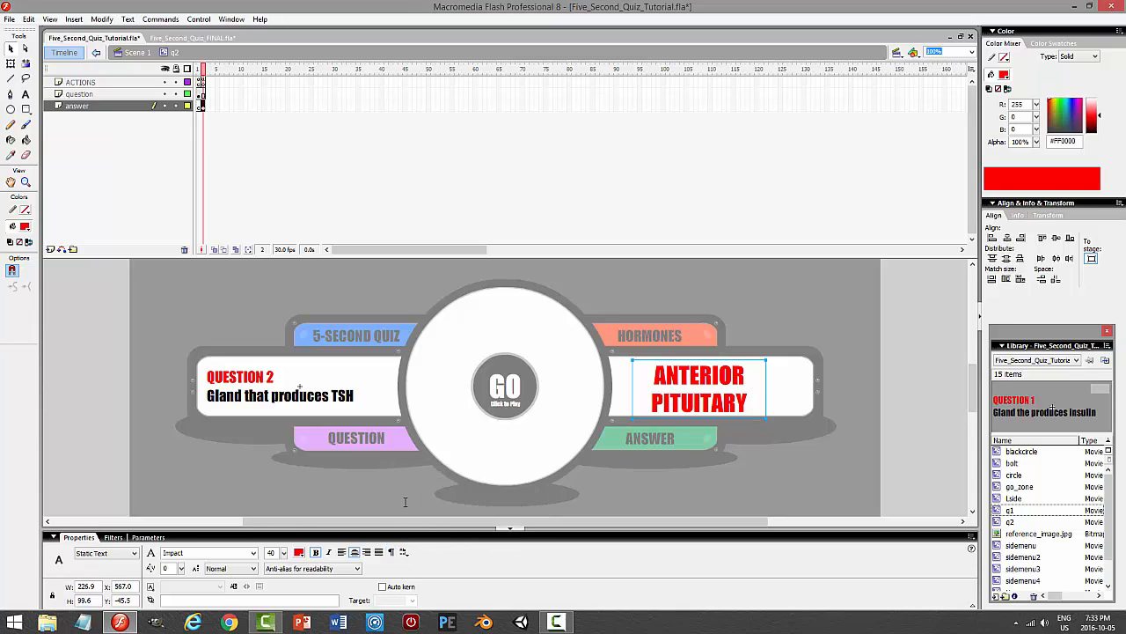
click(391, 552)
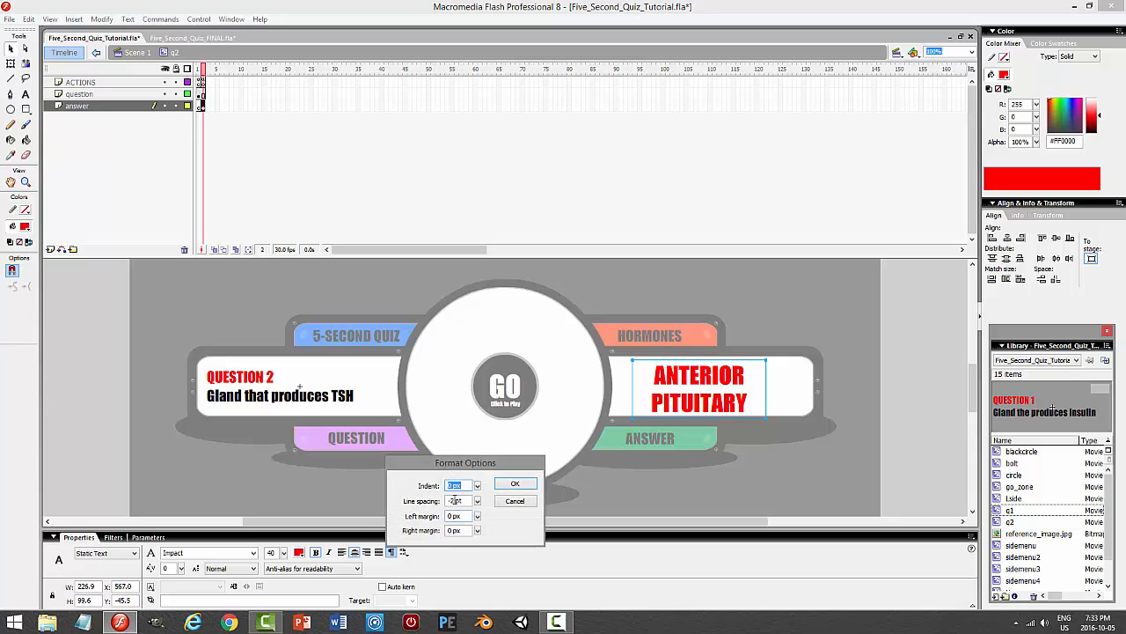
click(454, 500)
text(5)
key(Return)
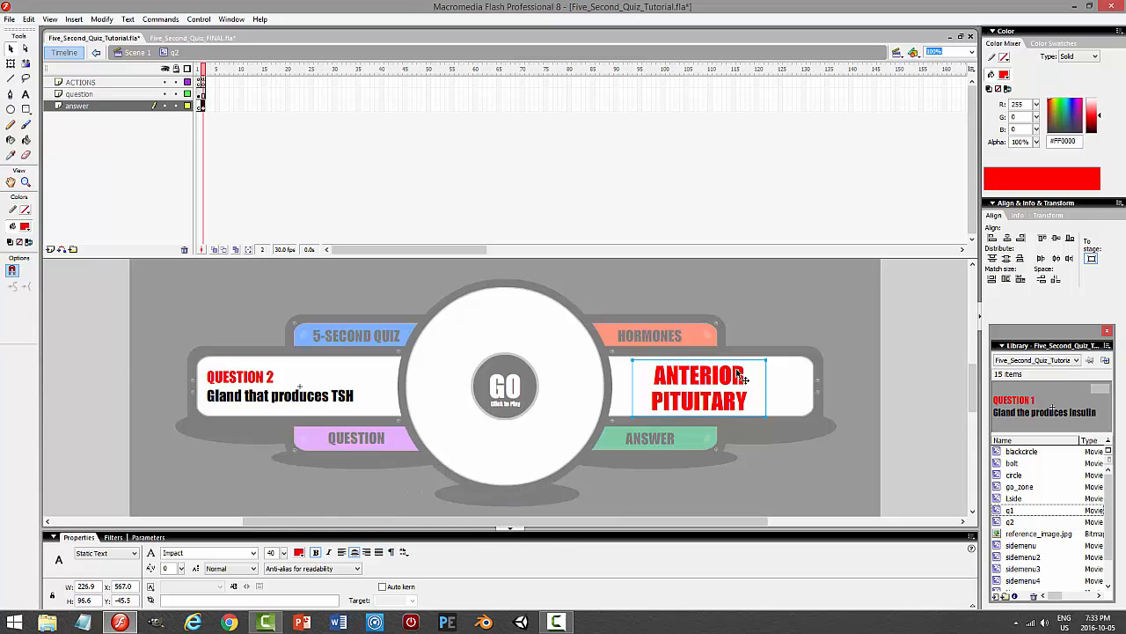
key(Up)
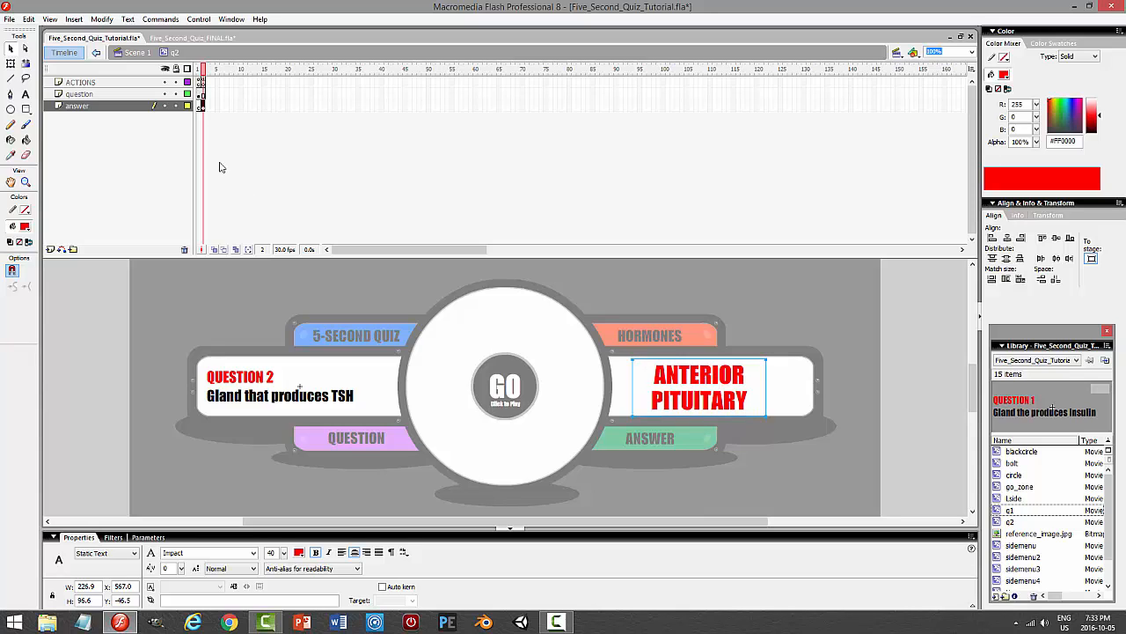
- Leave the q2 clip and return to Scene 1
click(201, 72)
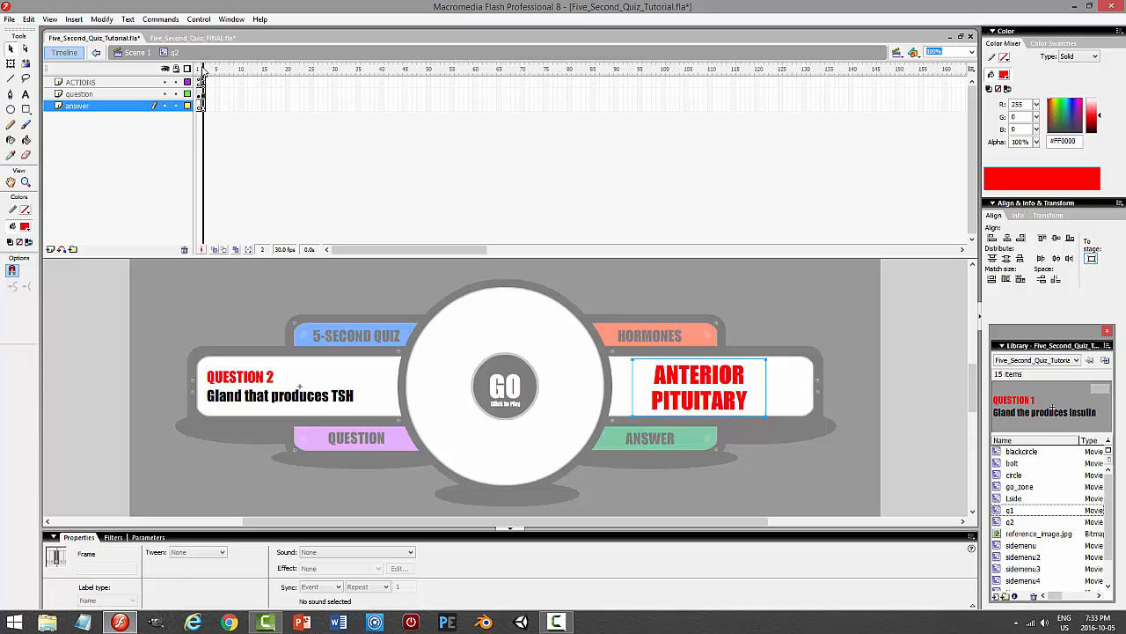
click(207, 71)
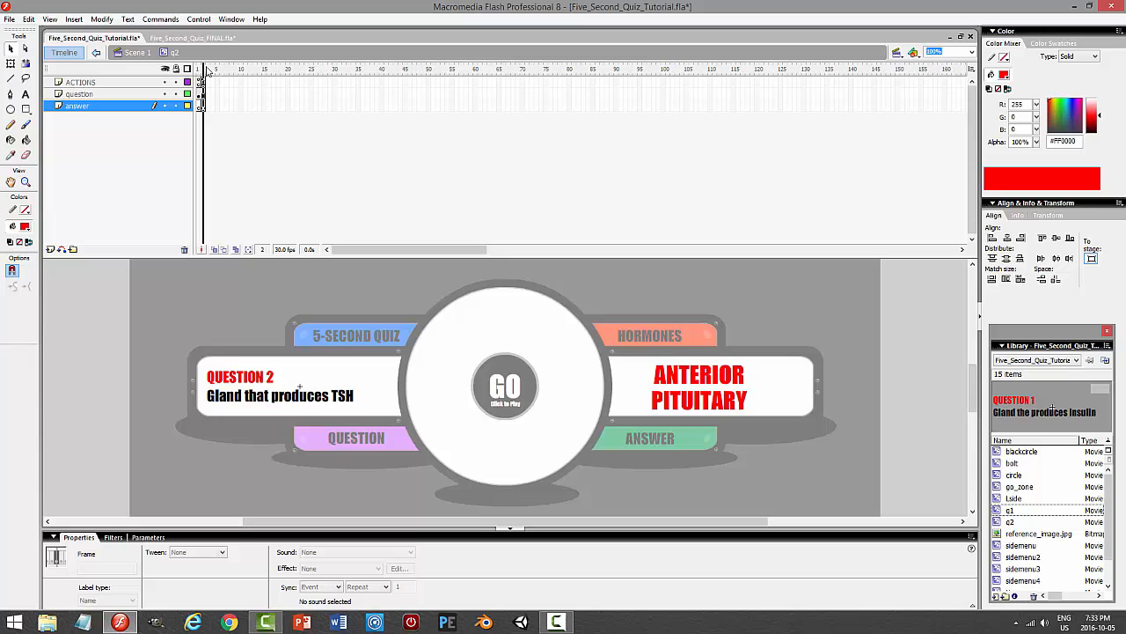
click(137, 51)
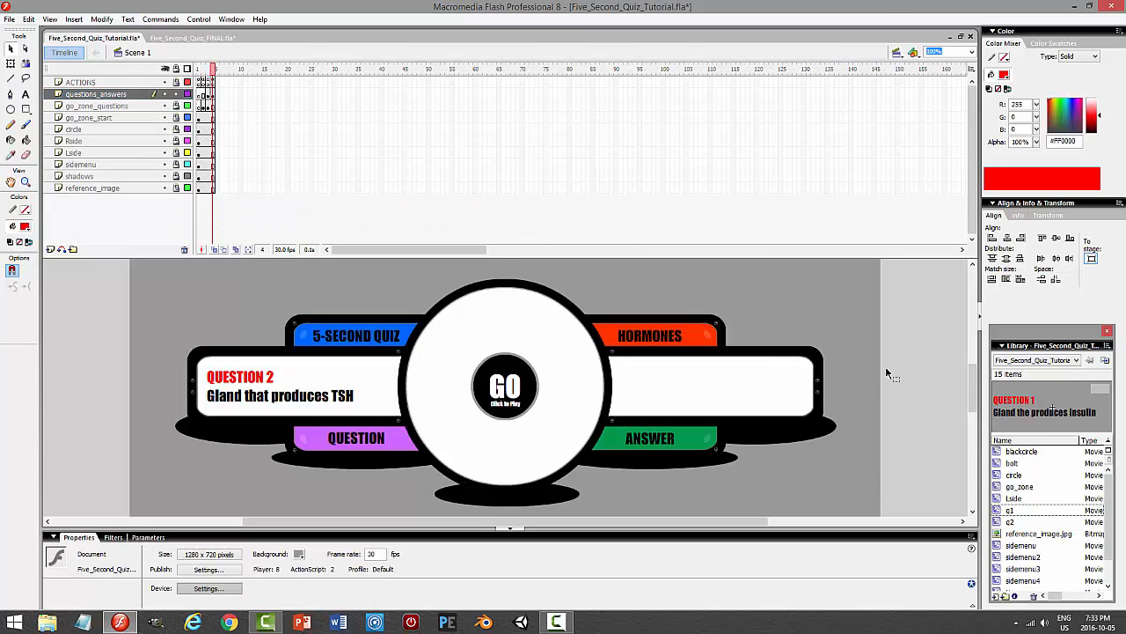
- Check the press script of the go_zone clip at frame 2 of the go_zone_questions layer
click(204, 82)
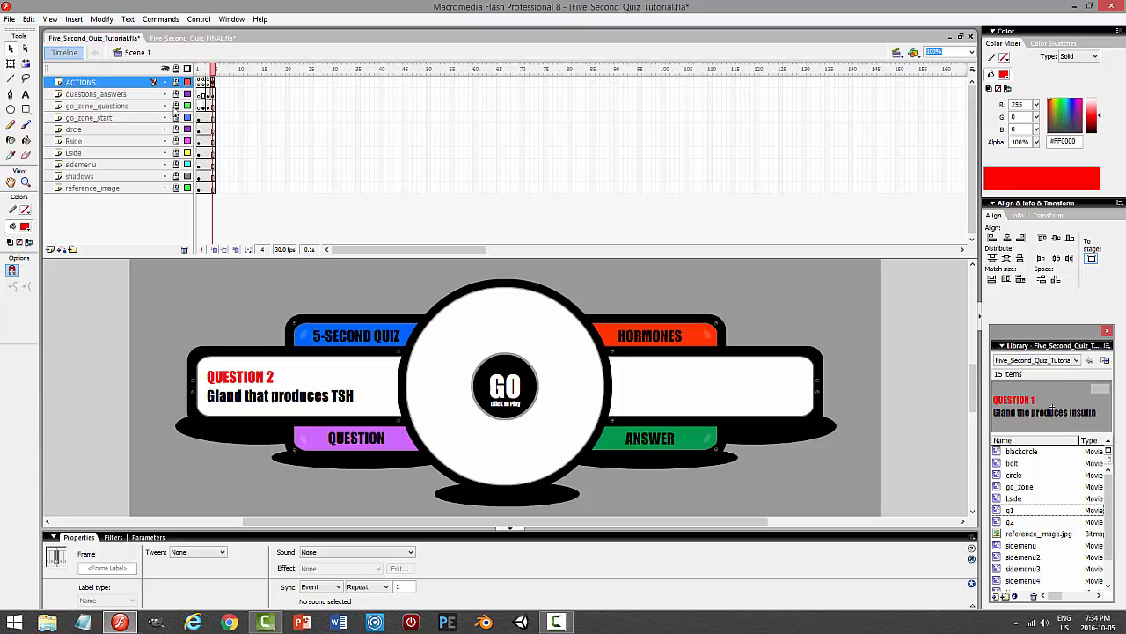
click(203, 106)
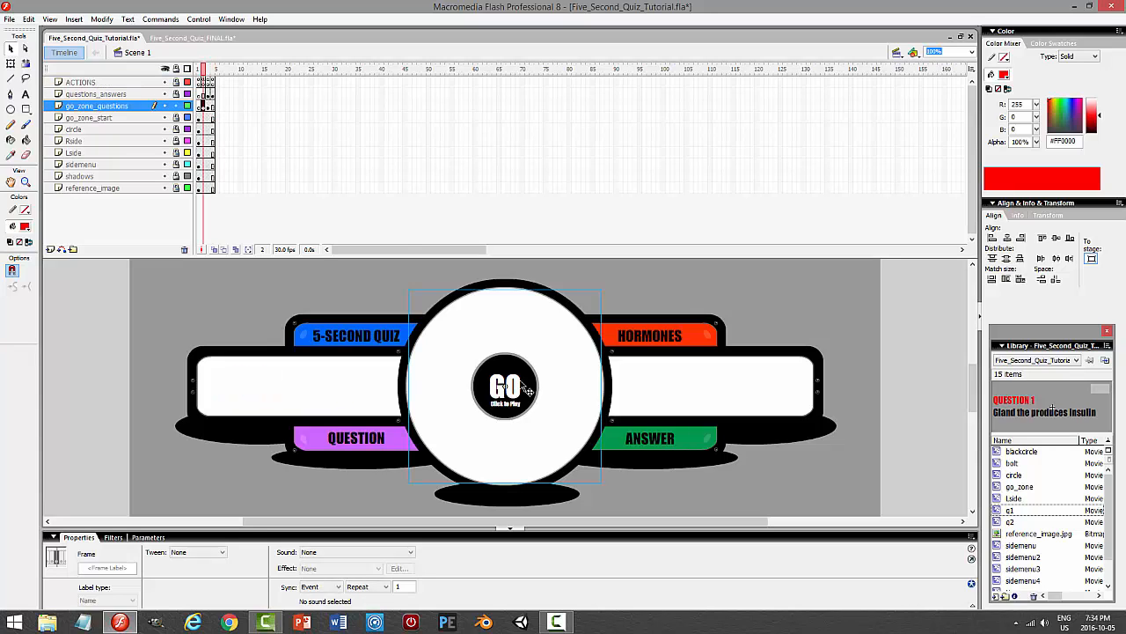
click(596, 396)
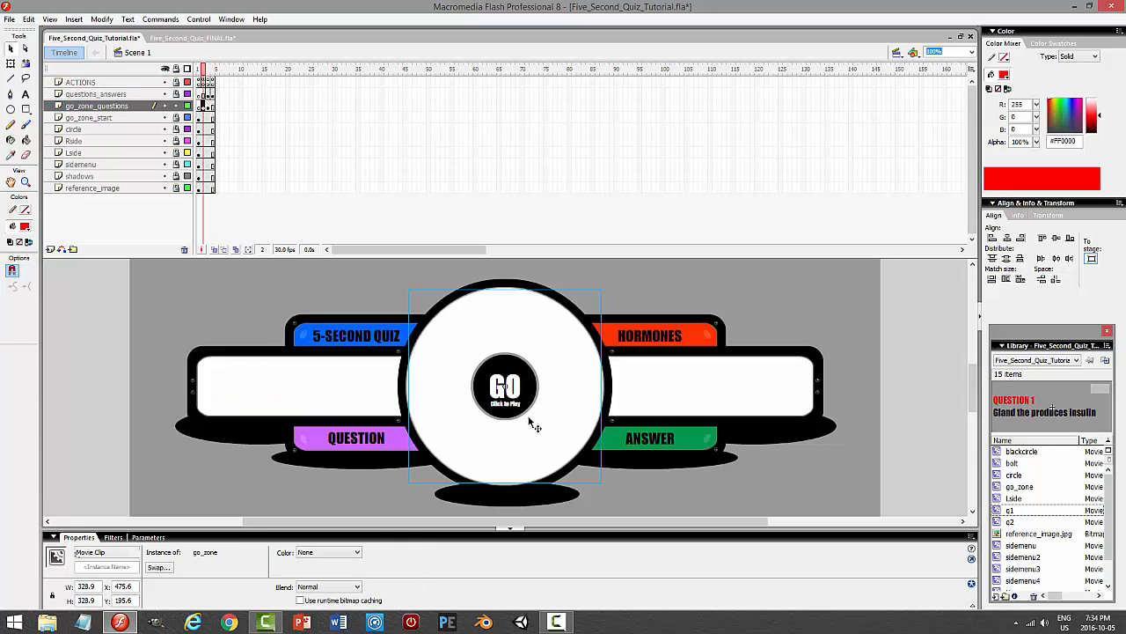
key(F9)
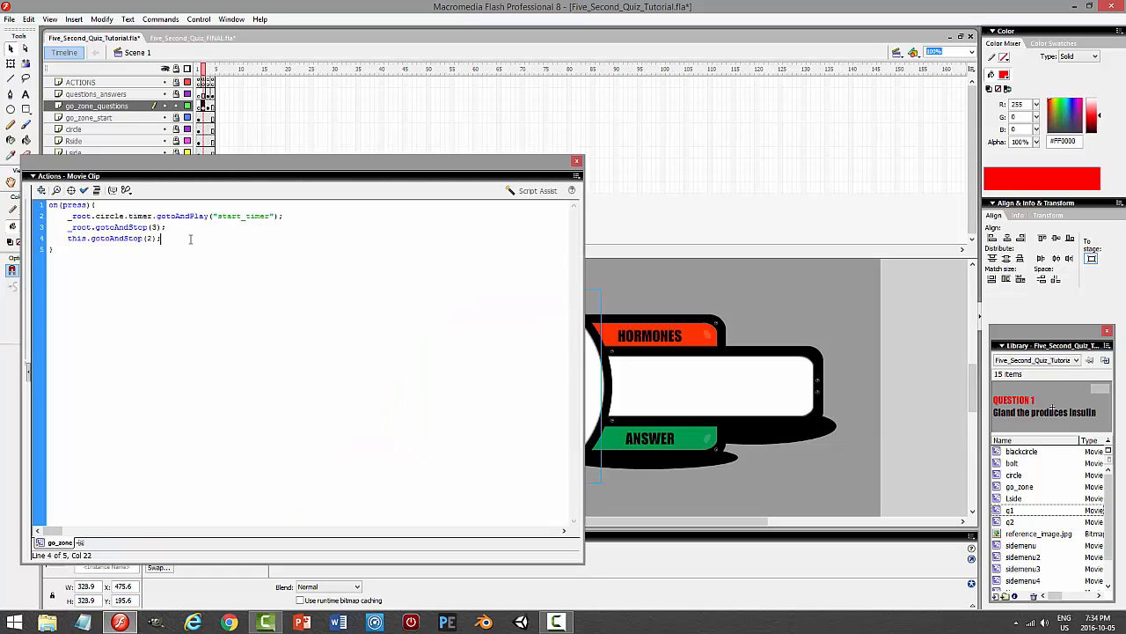
key(F9)
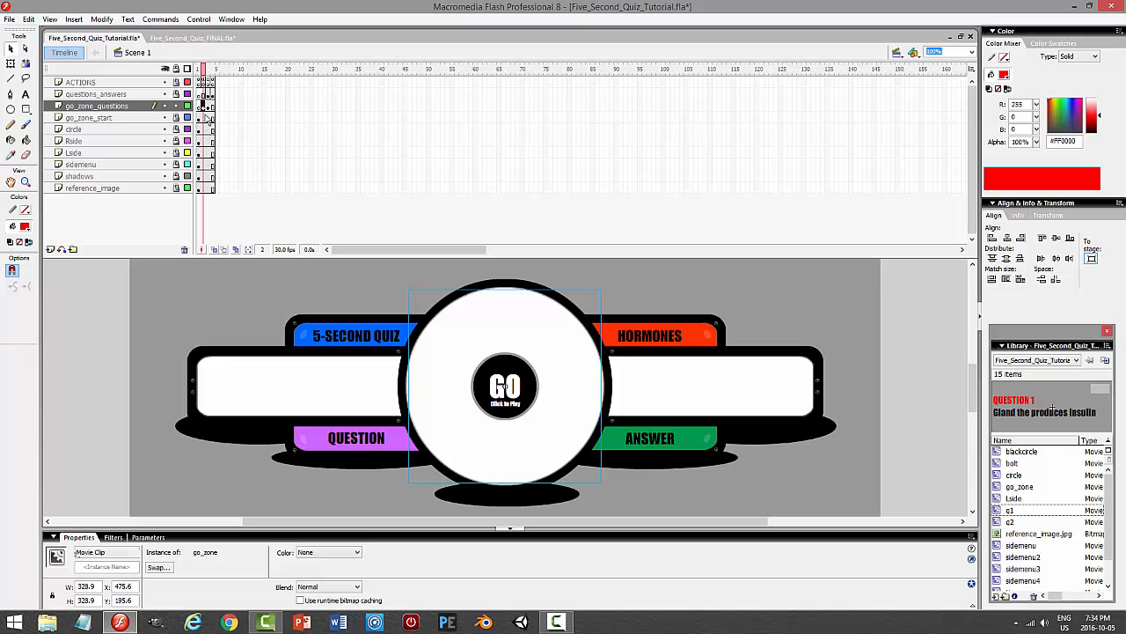
- In the frame 3 go_zone clip's press script, make the root gotoAndStop call target Question 2's frame 4
click(208, 107)
click(506, 386)
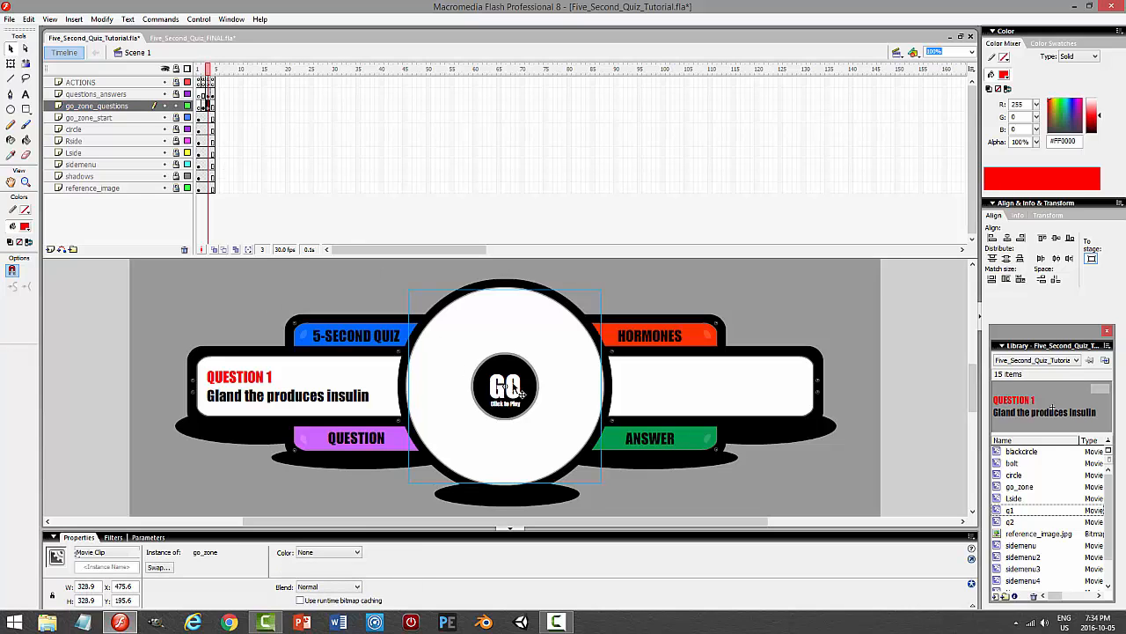
key(F9)
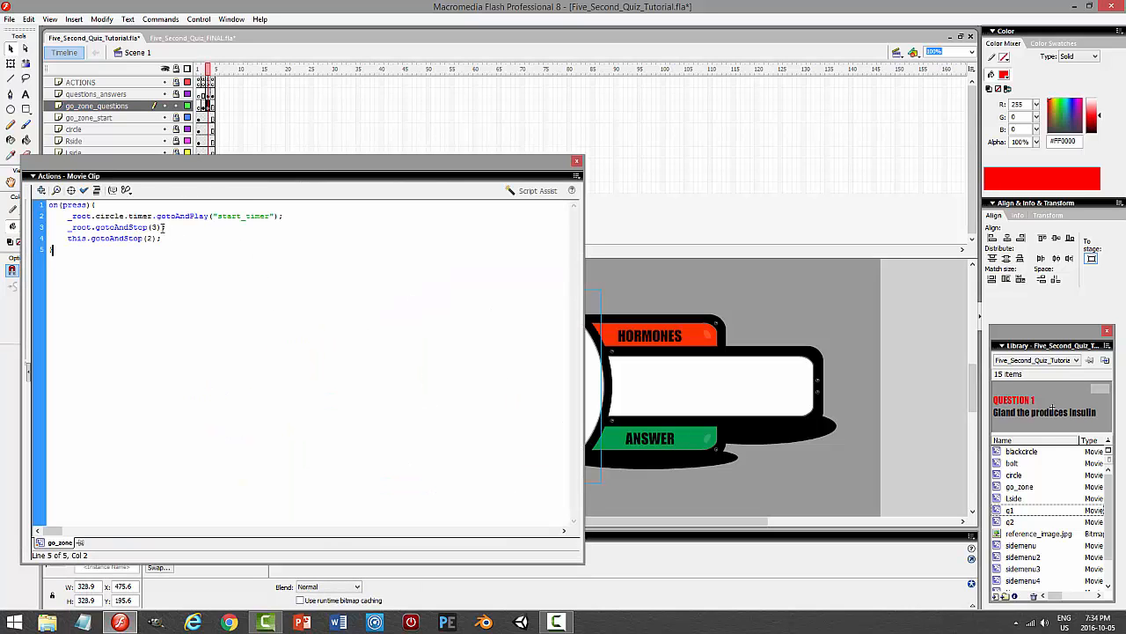
click(162, 227)
key(F9)
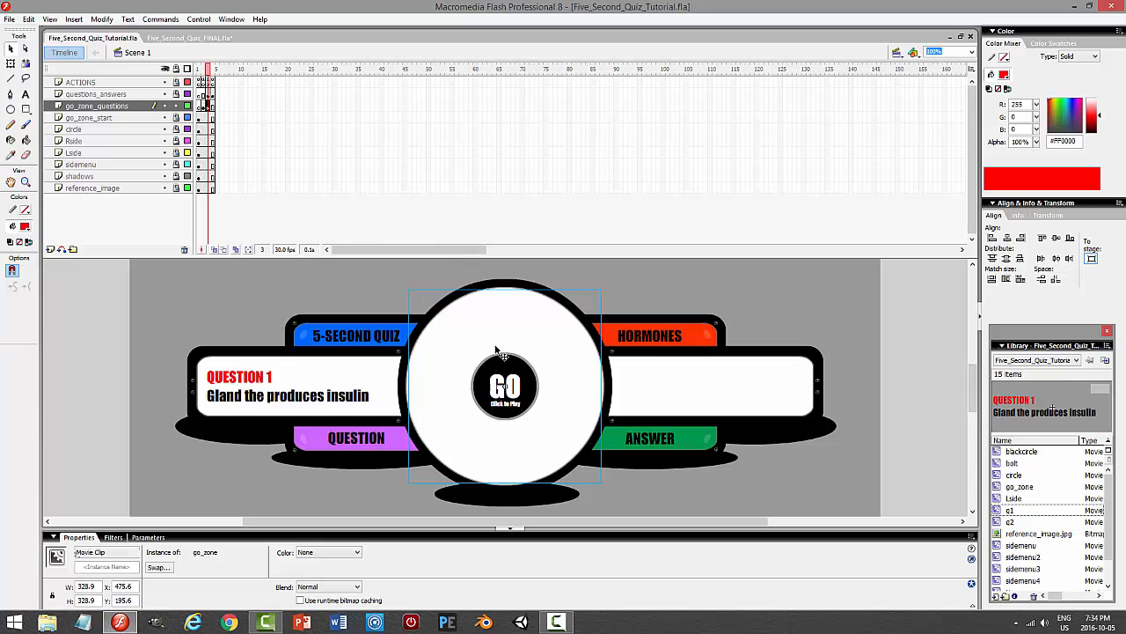
- Test the movie by playing through Question 1 and starting Question 2, then close the preview
key(ctrl+Return)
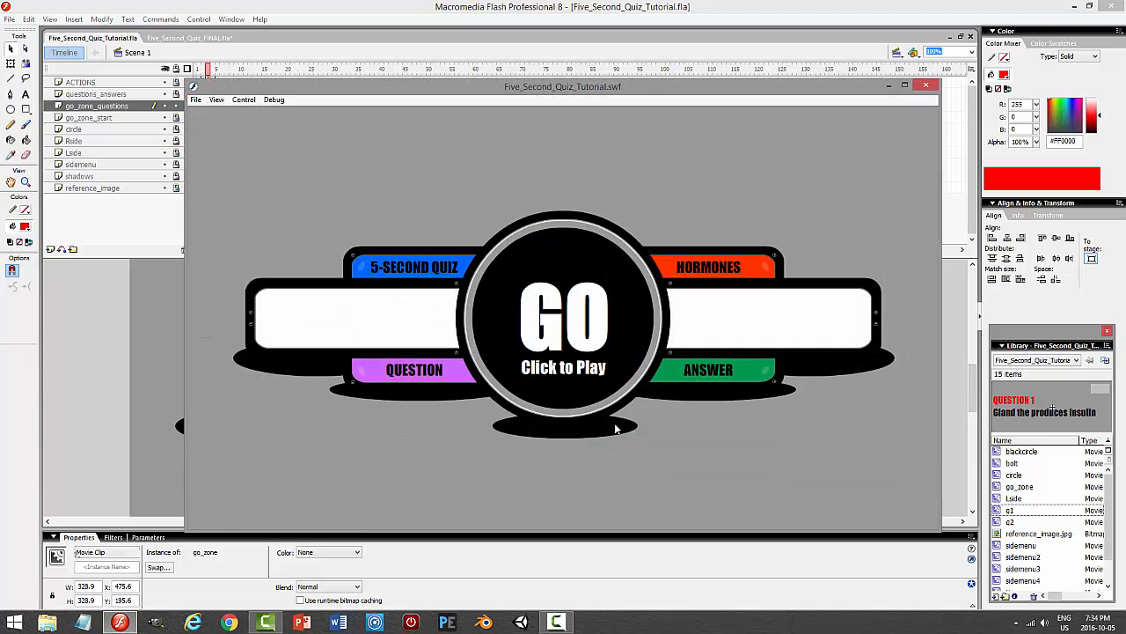
click(566, 325)
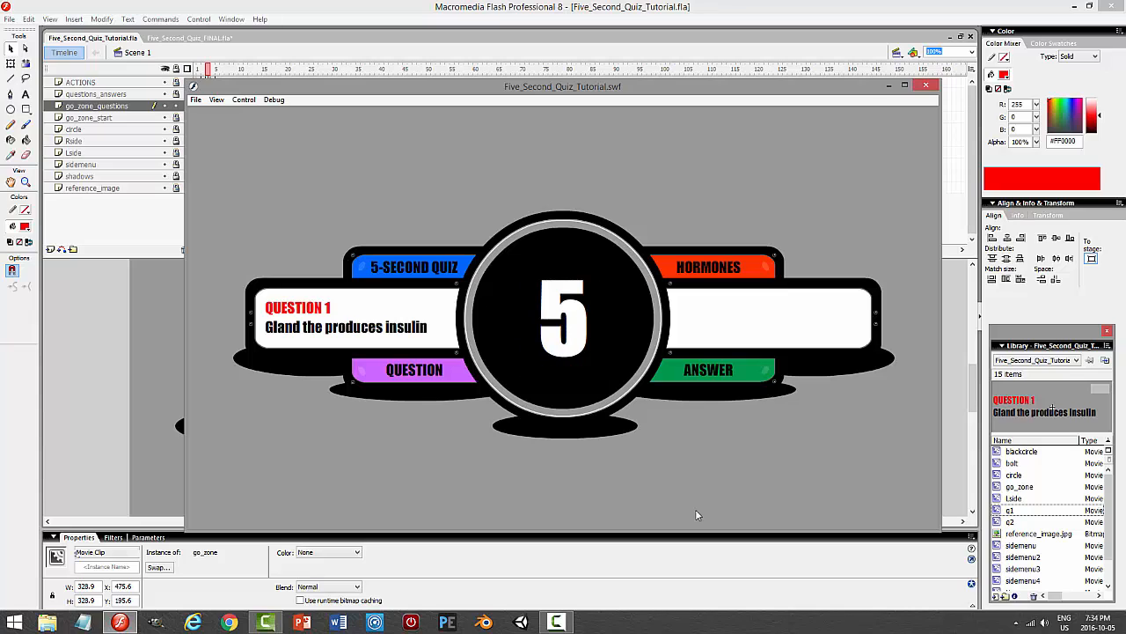
click(559, 324)
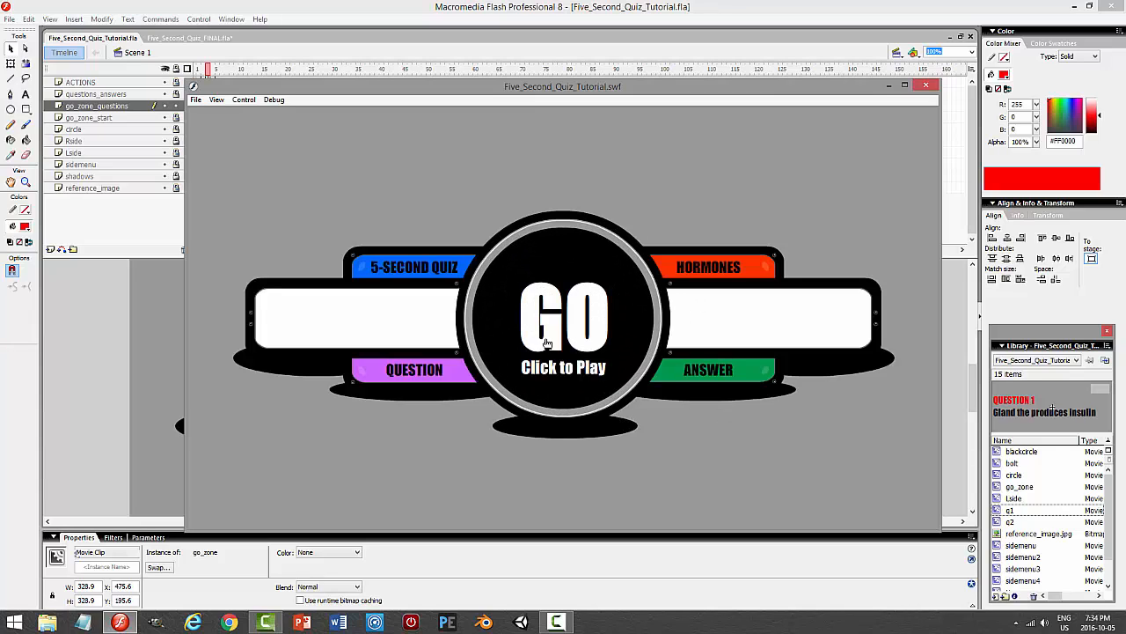
click(548, 340)
click(565, 326)
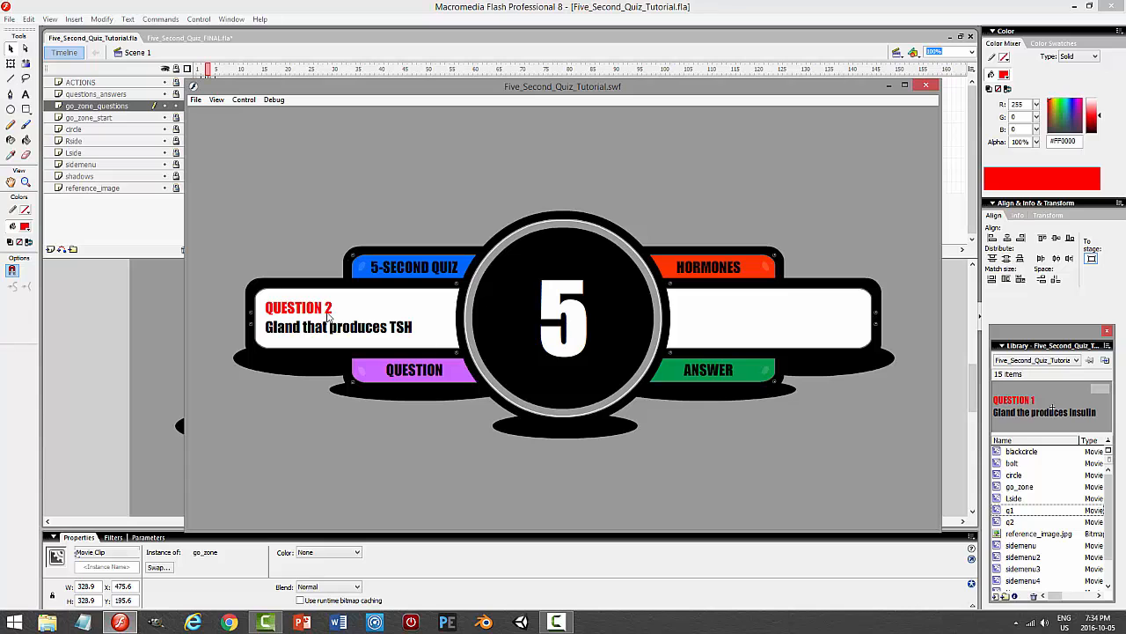
click(926, 85)
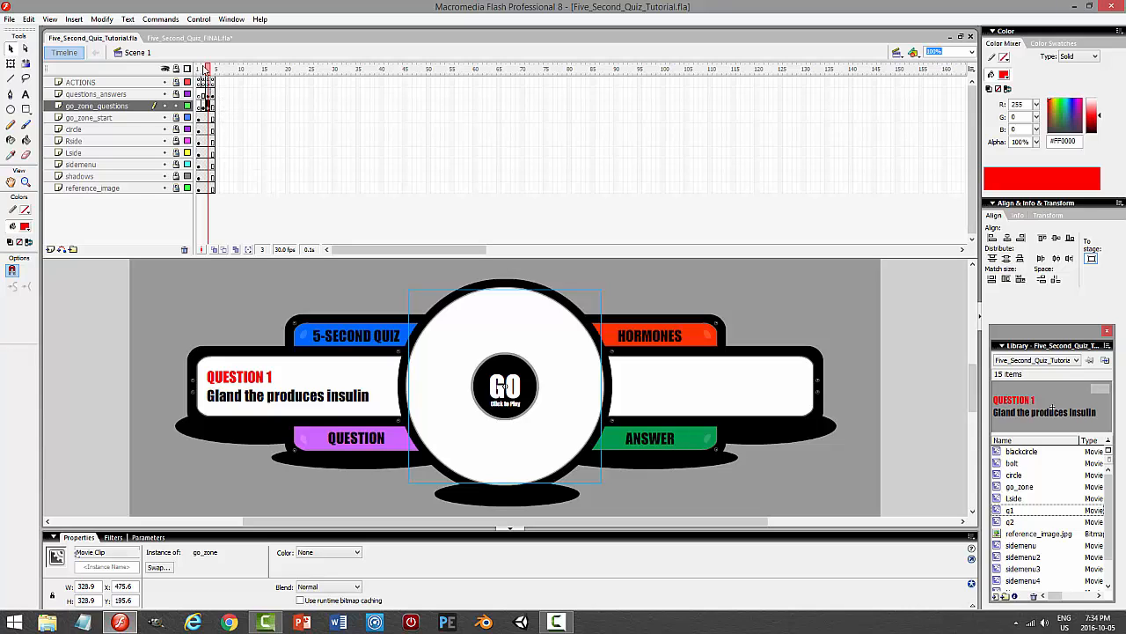
- Switch to Five_Second_Quiz_FINAL.fla and examine the script at frame 3 of its ACTIONS layer
click(202, 39)
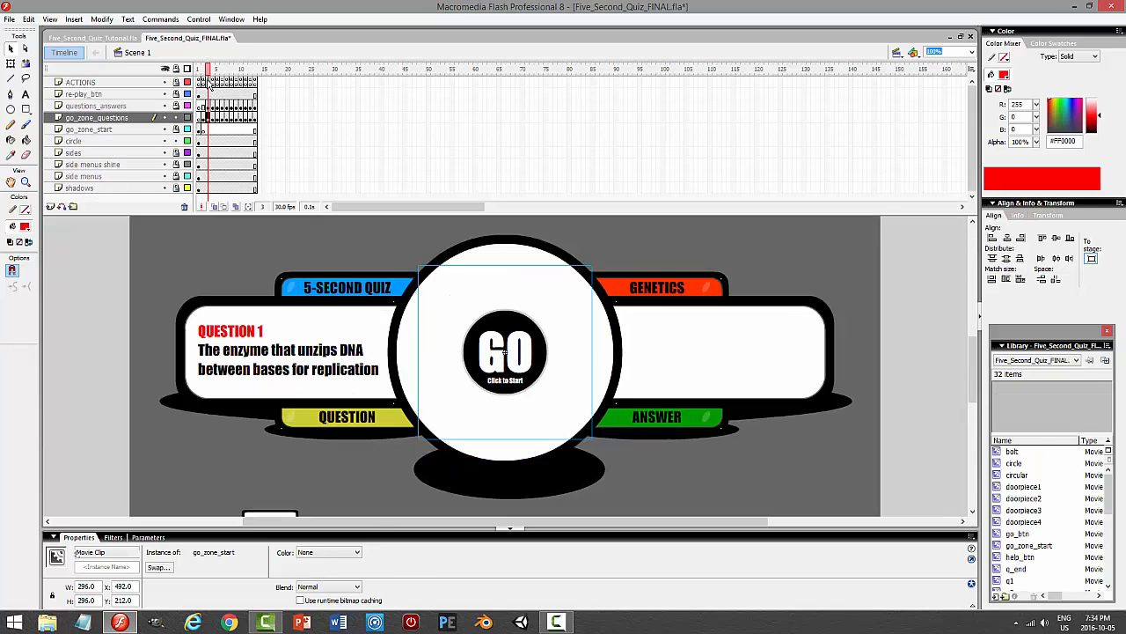
click(210, 82)
key(F9)
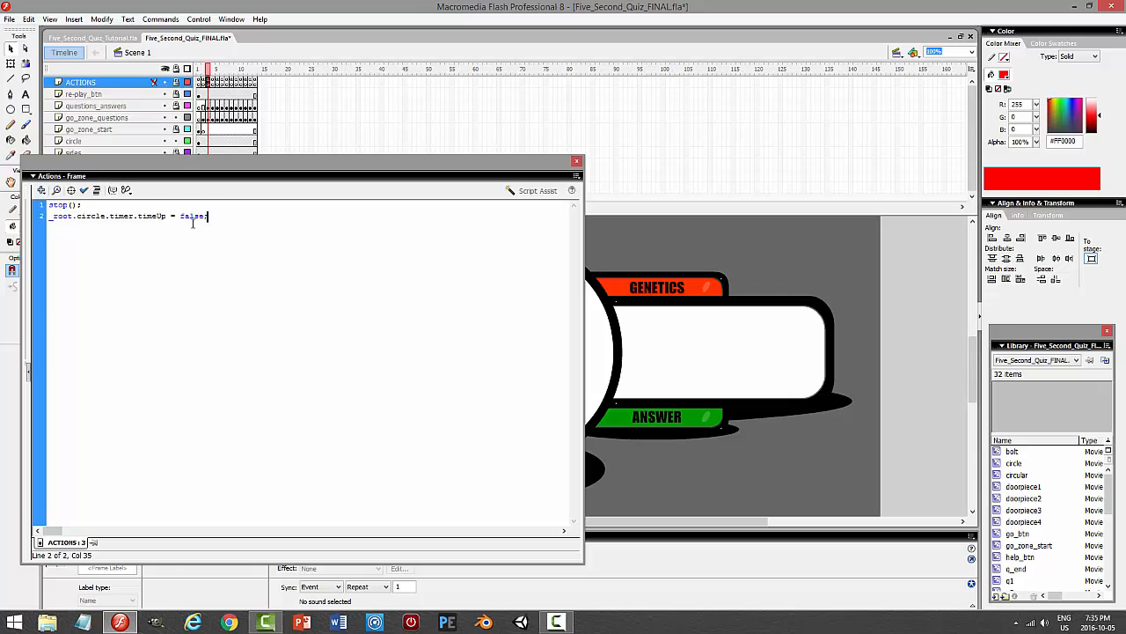
key(F9)
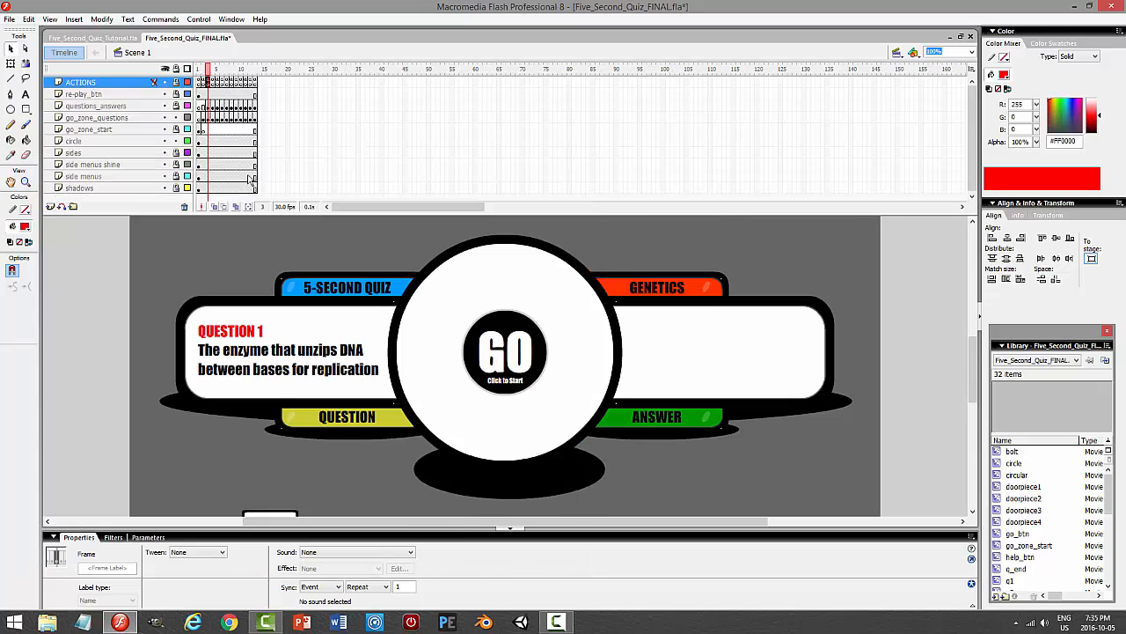
key(F9)
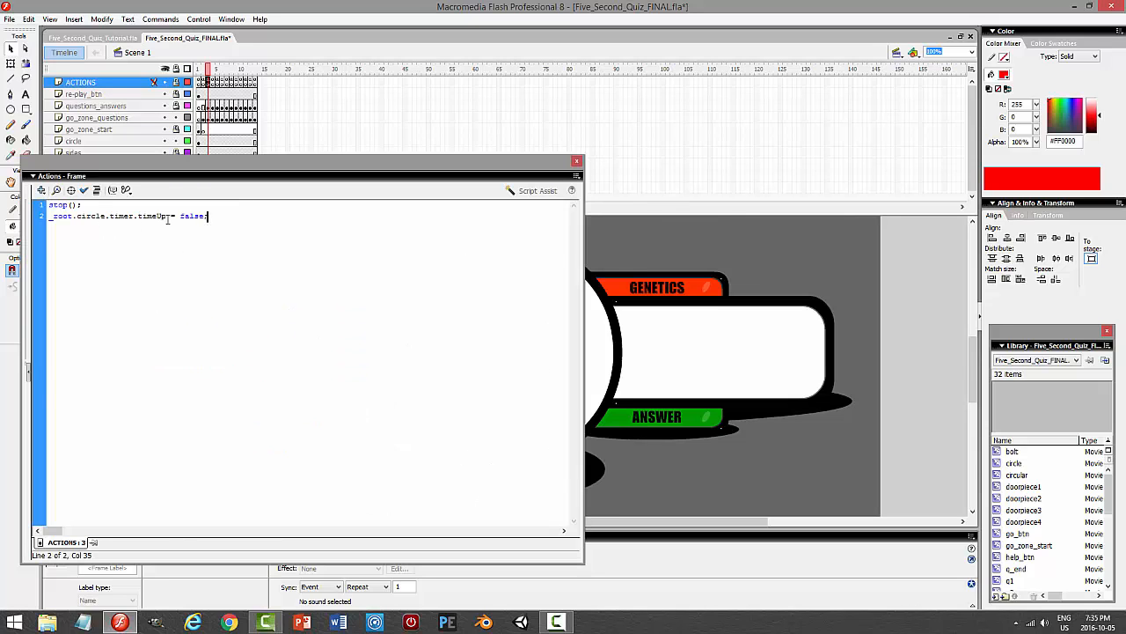
- In Five_Second_Quiz_Tutorial.fla, add _root.circle.timer.timeUp=false; below stop(); in the ACTIONS script on frame 3
key(F9)
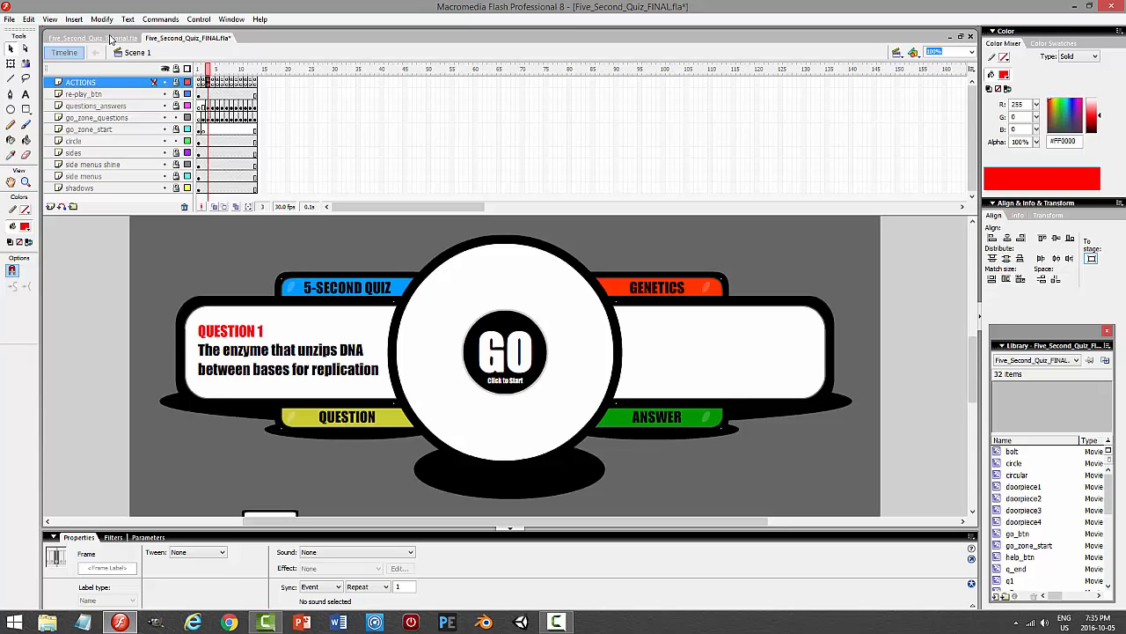
click(110, 39)
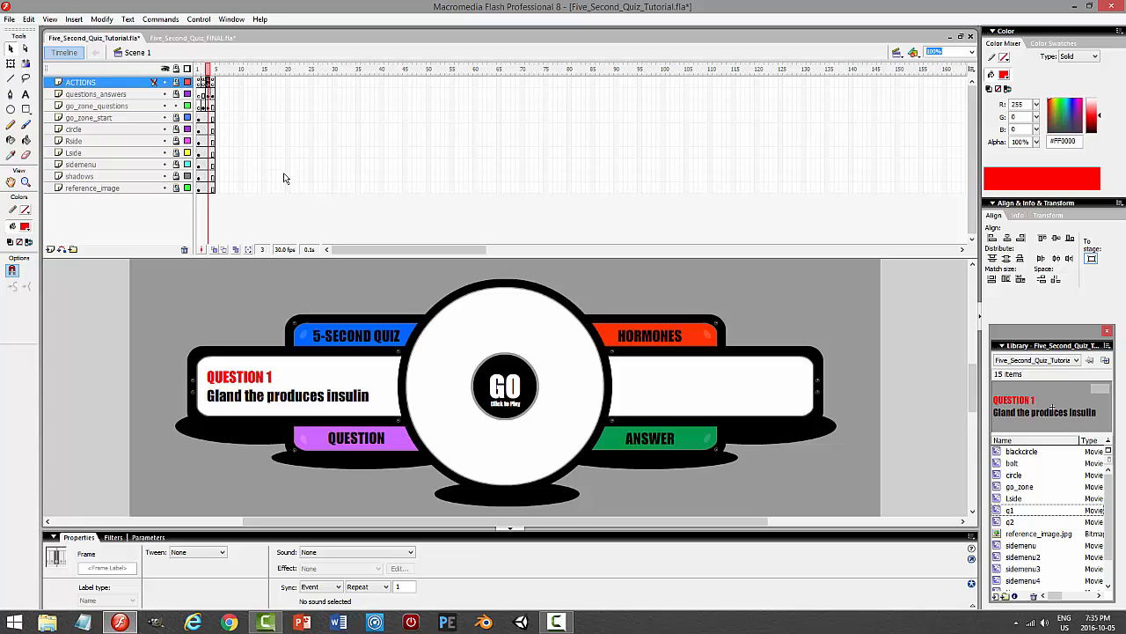
key(F9)
text(_)
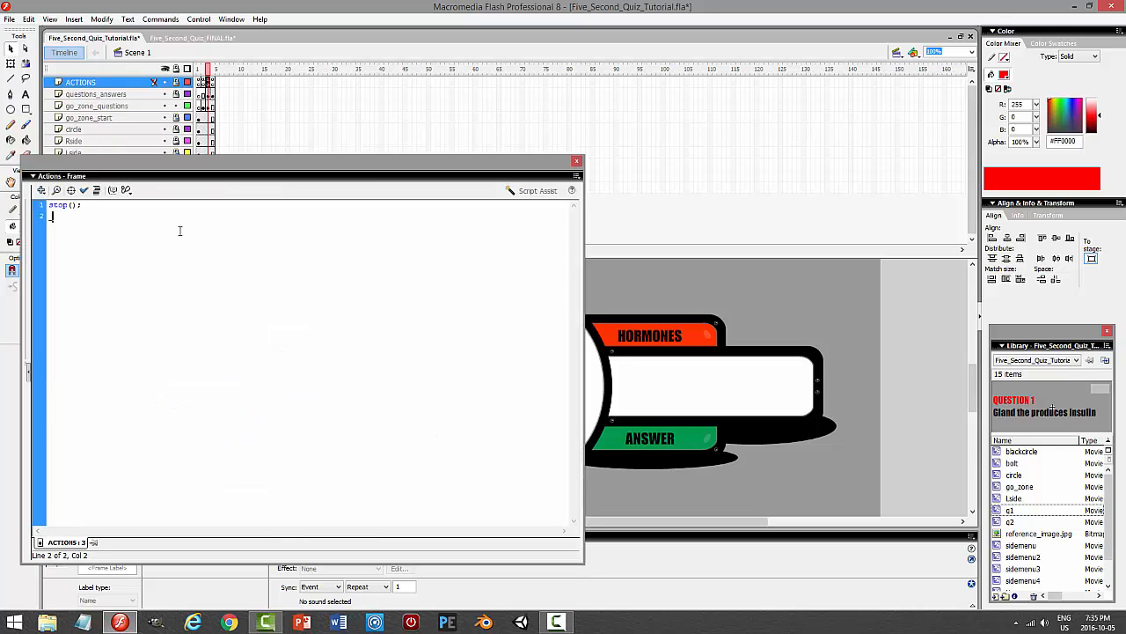
text(root.cir)
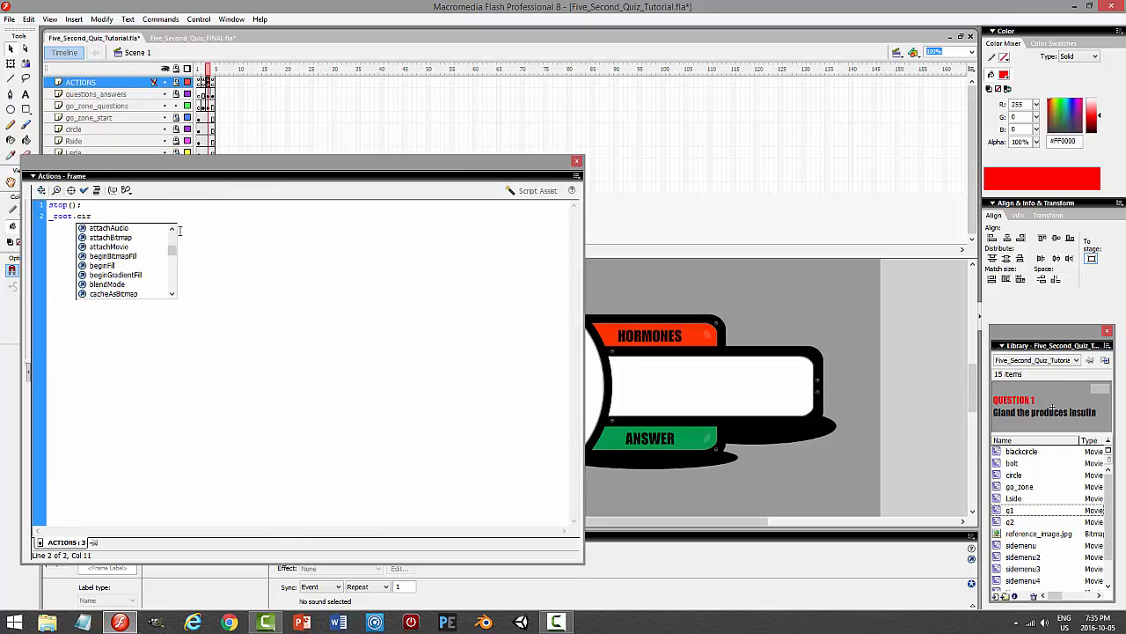
text(cle.timer.timeUp=false;)
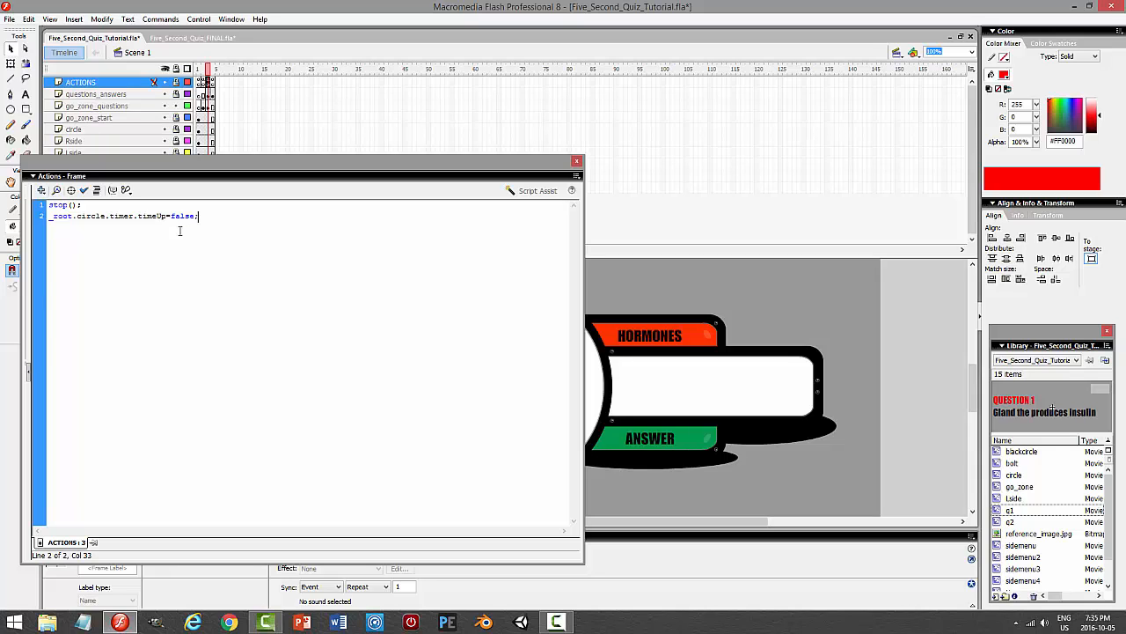
key(F9)
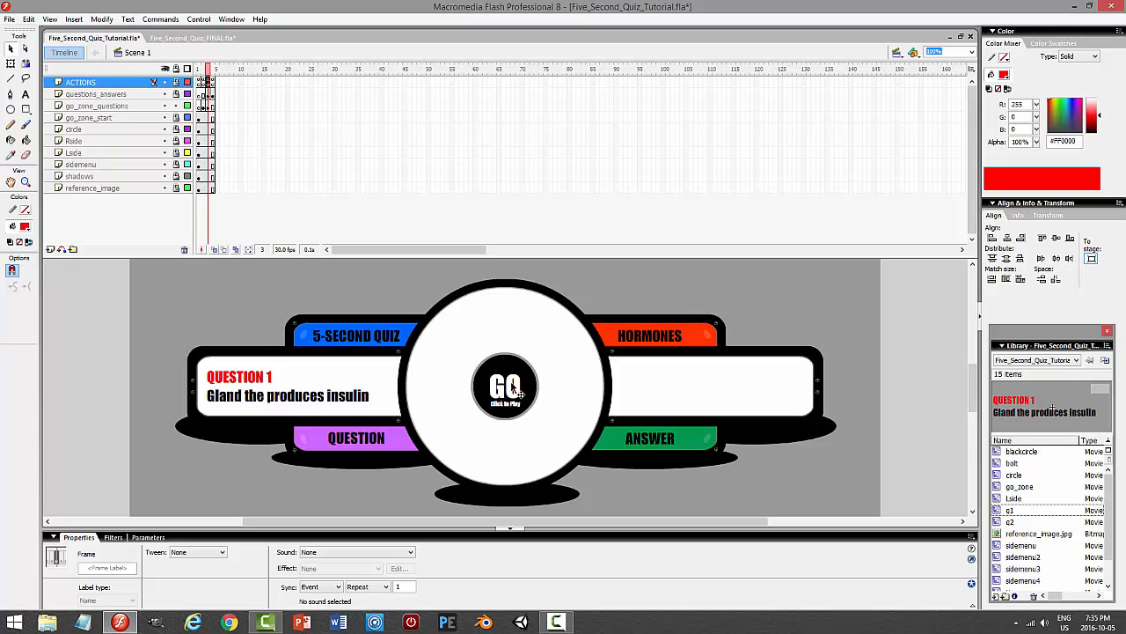
- Add _root.circle.timer.timeUp=false; below stop(); in the ACTIONS layer's script on frame 4
click(213, 84)
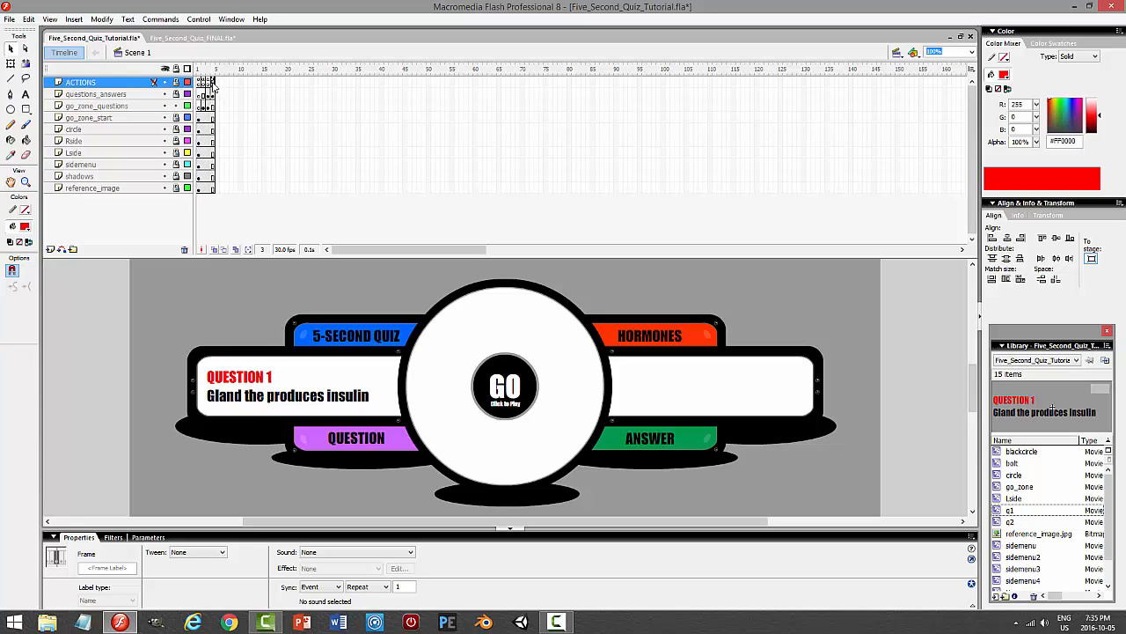
key(F9)
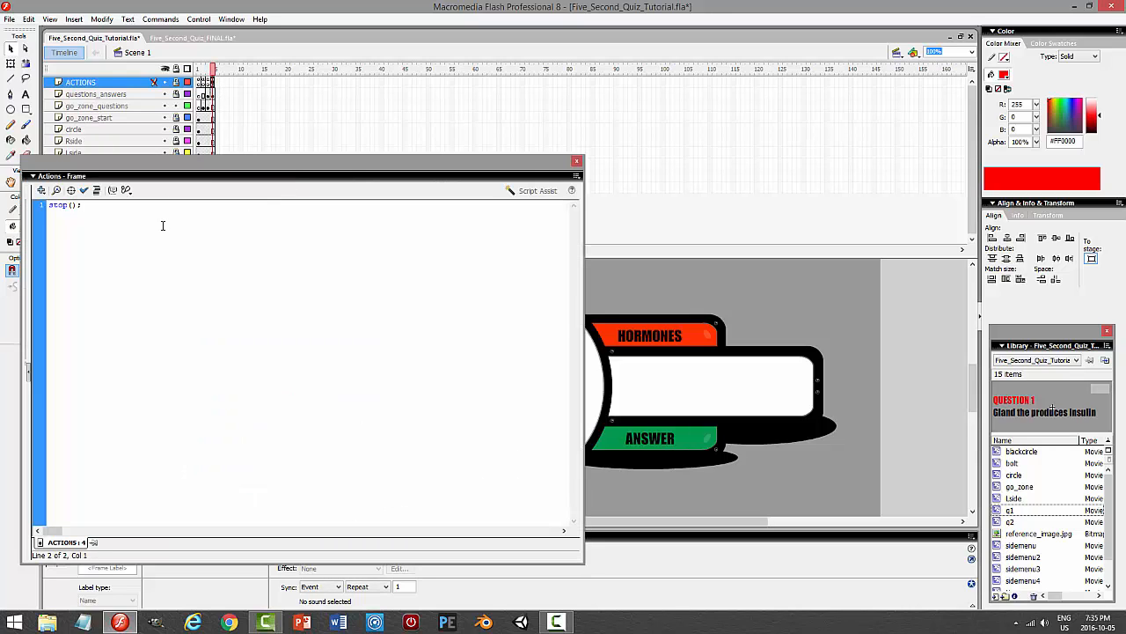
text(_root.cir)
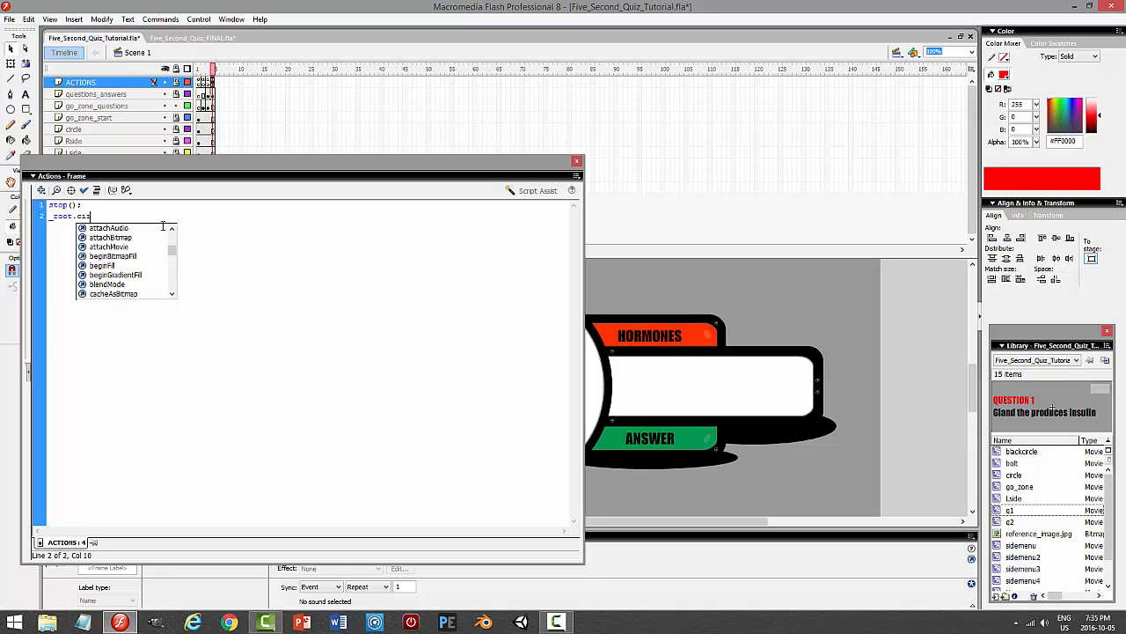
text(cle.ti)
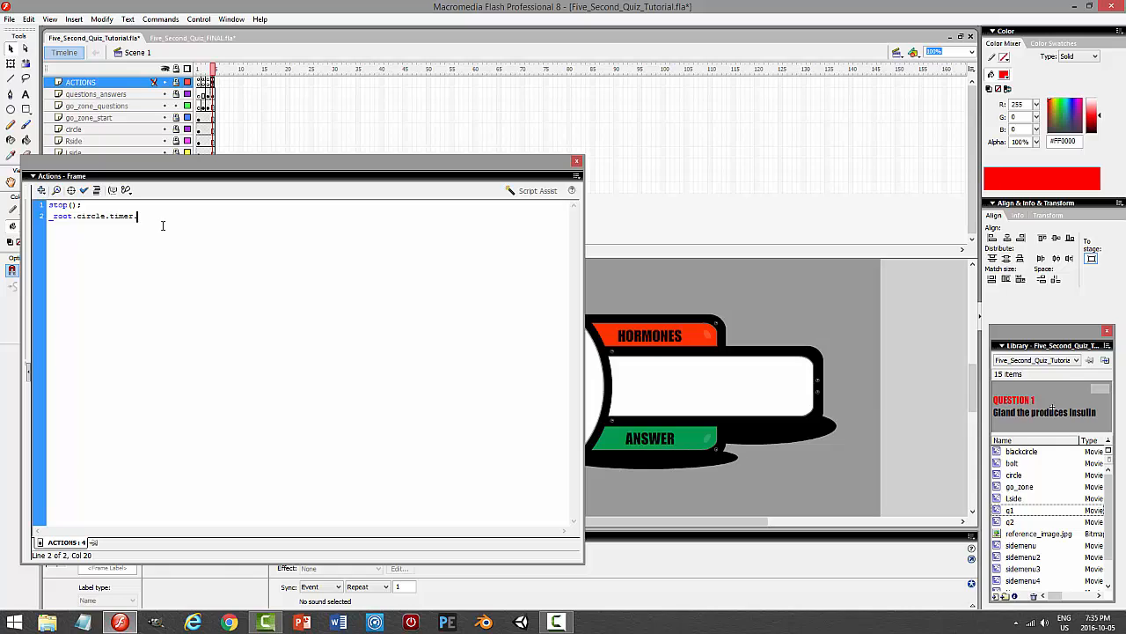
text(mer.)
key(BackSpace)
text(timeUp=fal)
- Test the movie by activating the GO zone twice, and close the preview and the script editor
key(ctrl+Return)
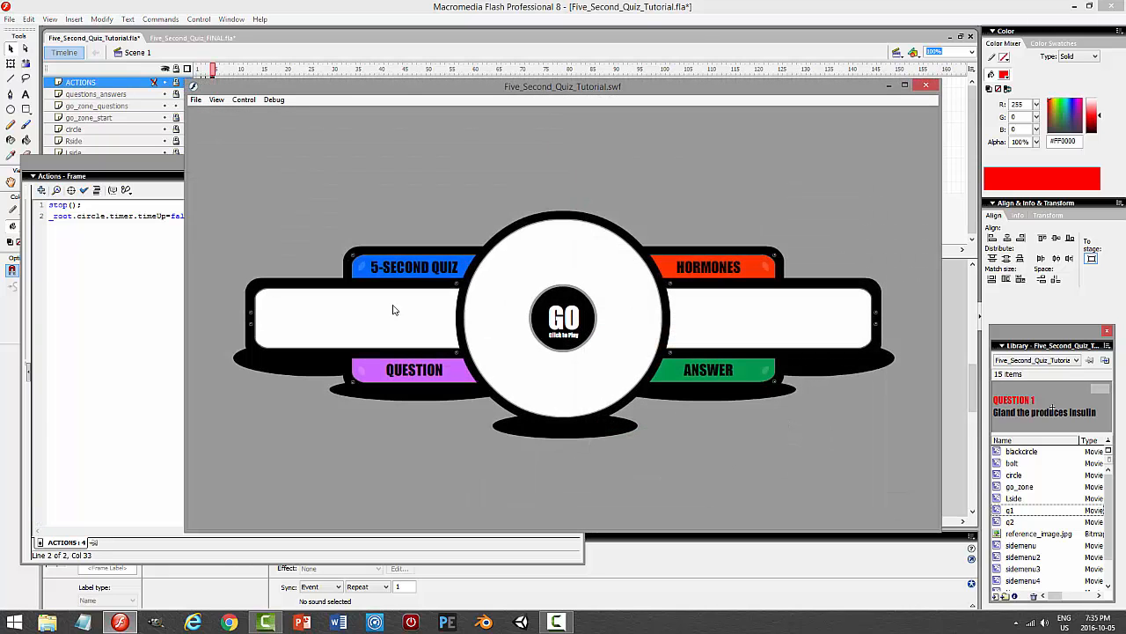
drag(621, 90, 624, 118)
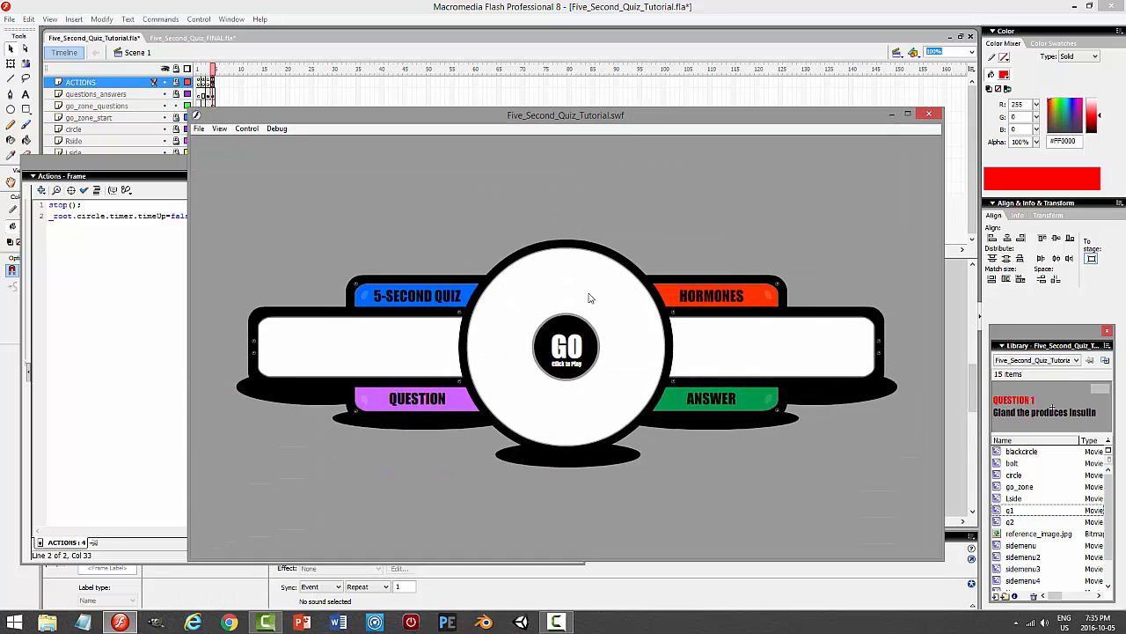
click(576, 361)
click(573, 355)
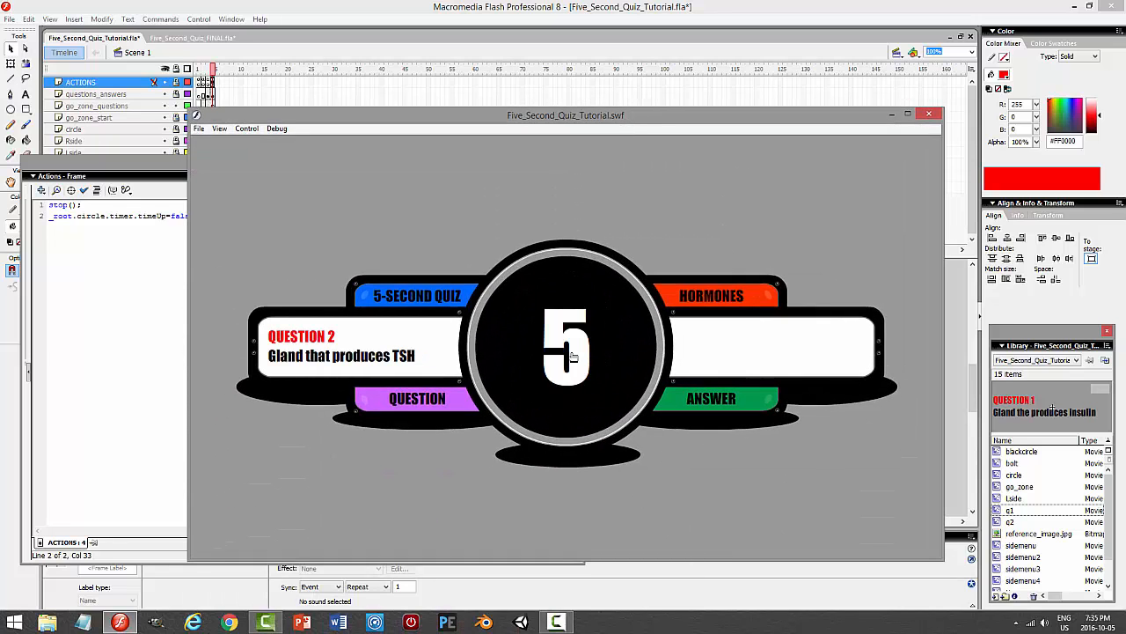
click(928, 114)
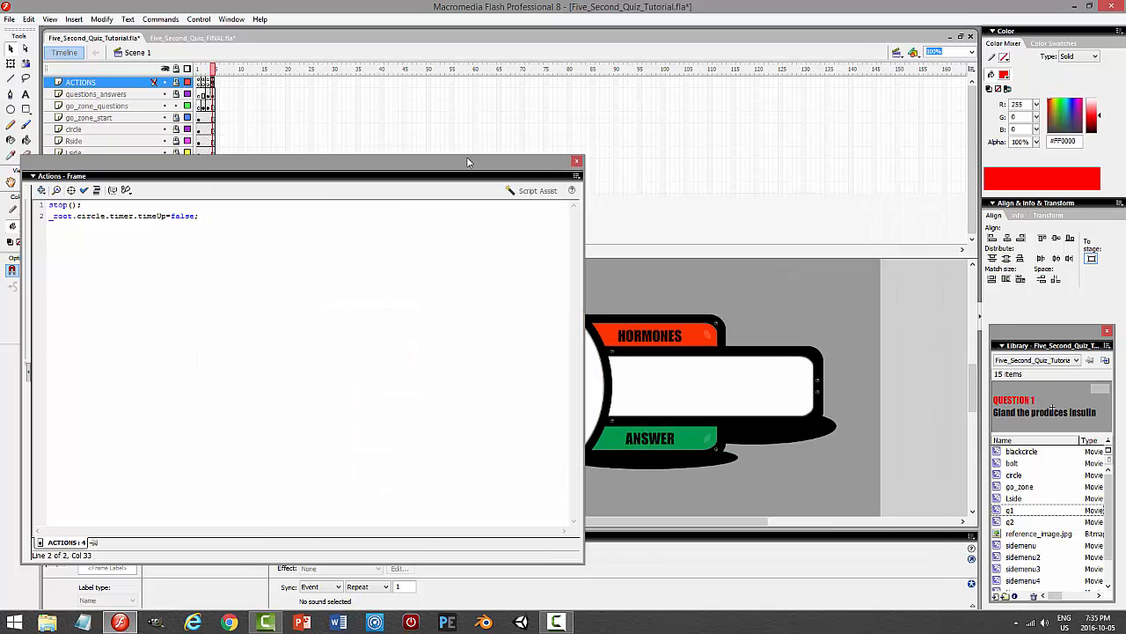
click(577, 161)
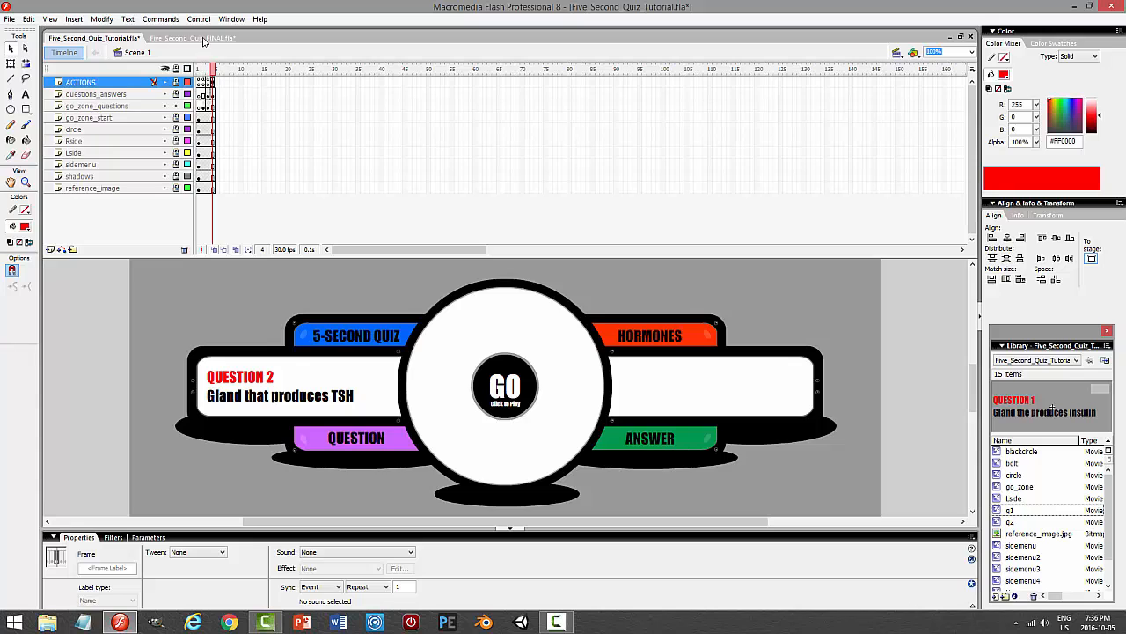
- Switch to Five_Second_Quiz_FINAL.fla and examine the script of the GO zone clip on frame 3
click(198, 38)
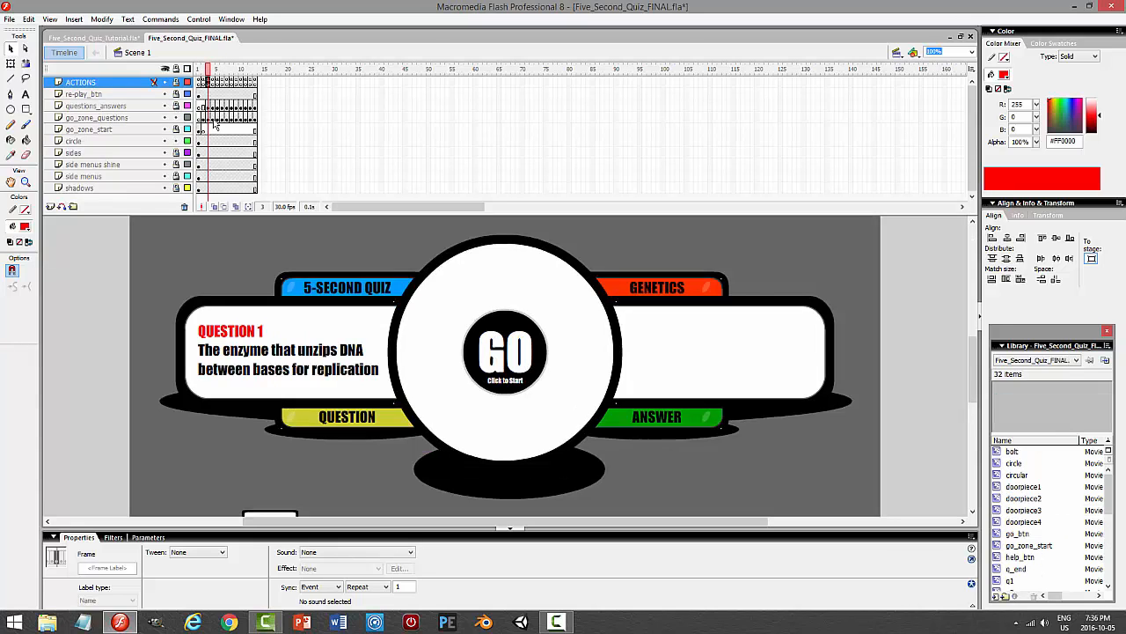
click(510, 382)
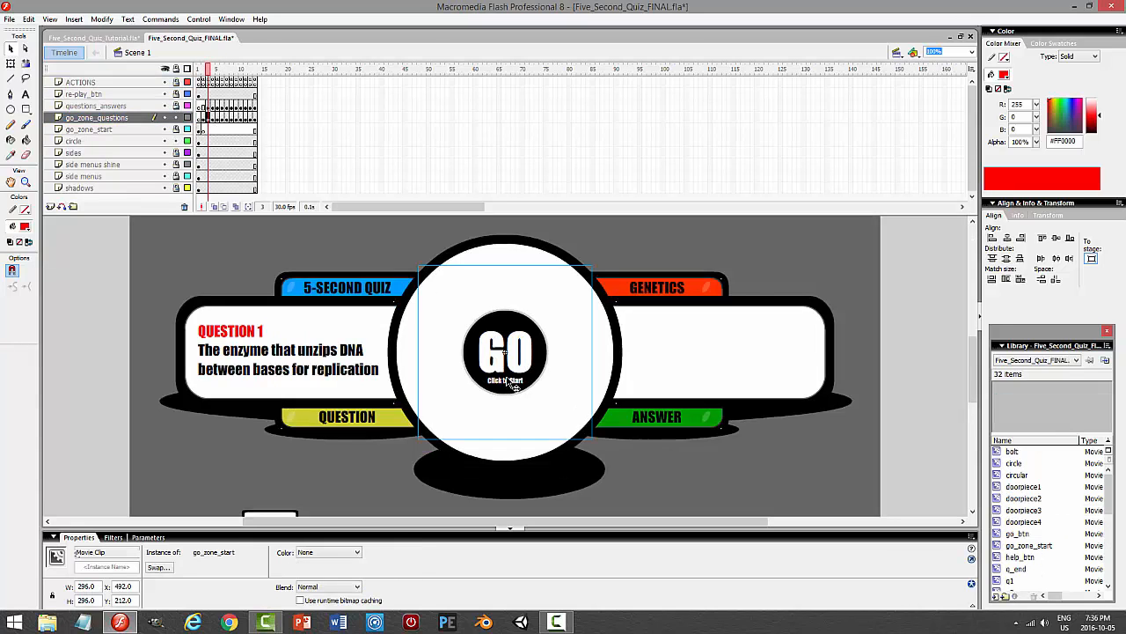
key(F9)
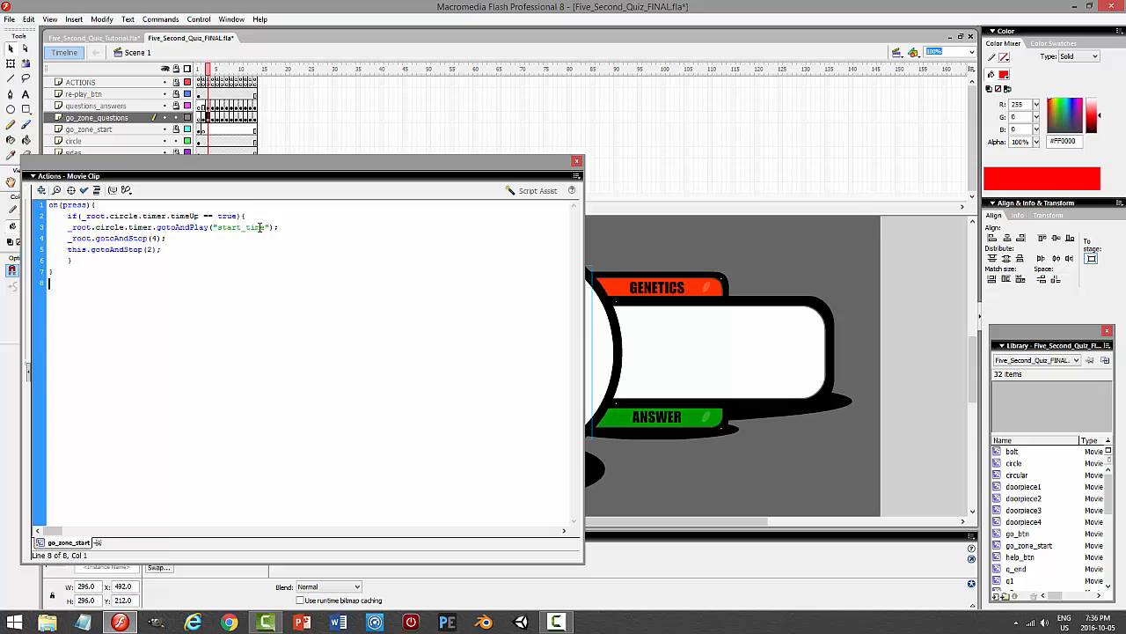
key(F9)
- Return to Five_Second_Quiz_Tutorial.fla and review the GO zone clip scripts on frames 3 and 2
key(ctrl+Tab)
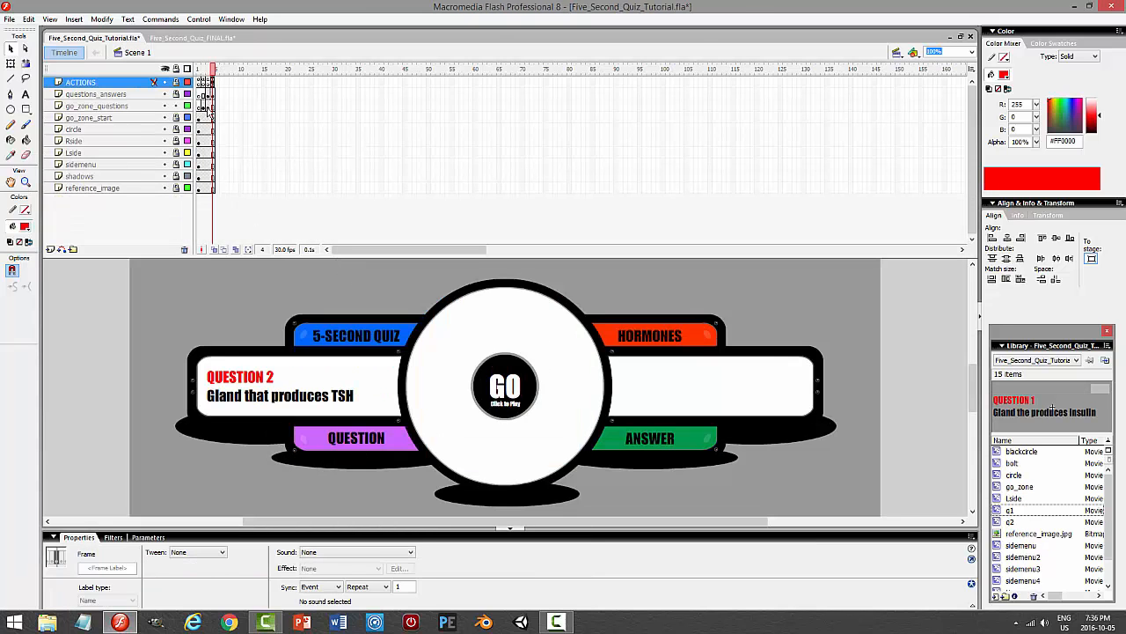
click(208, 70)
click(502, 408)
key(F9)
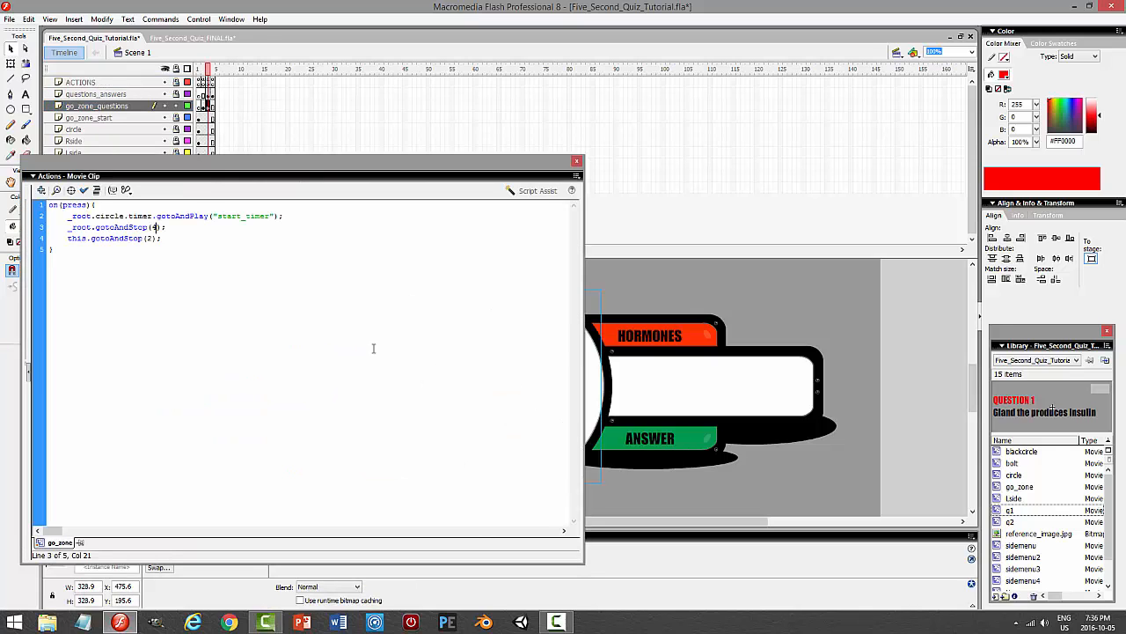
key(F9)
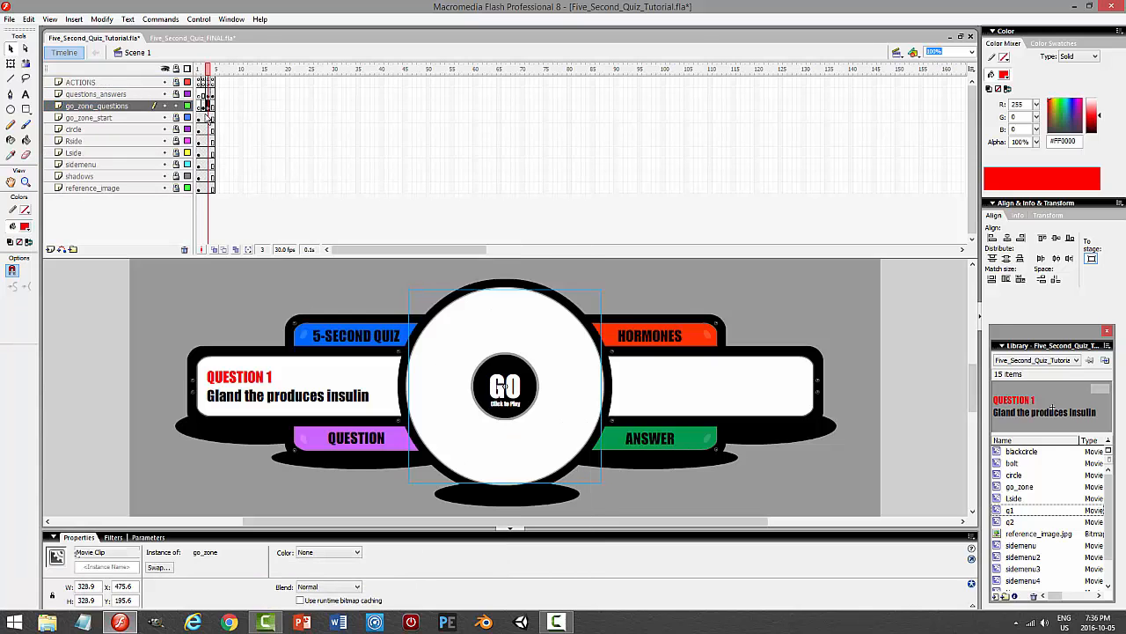
click(203, 106)
click(500, 391)
key(F9)
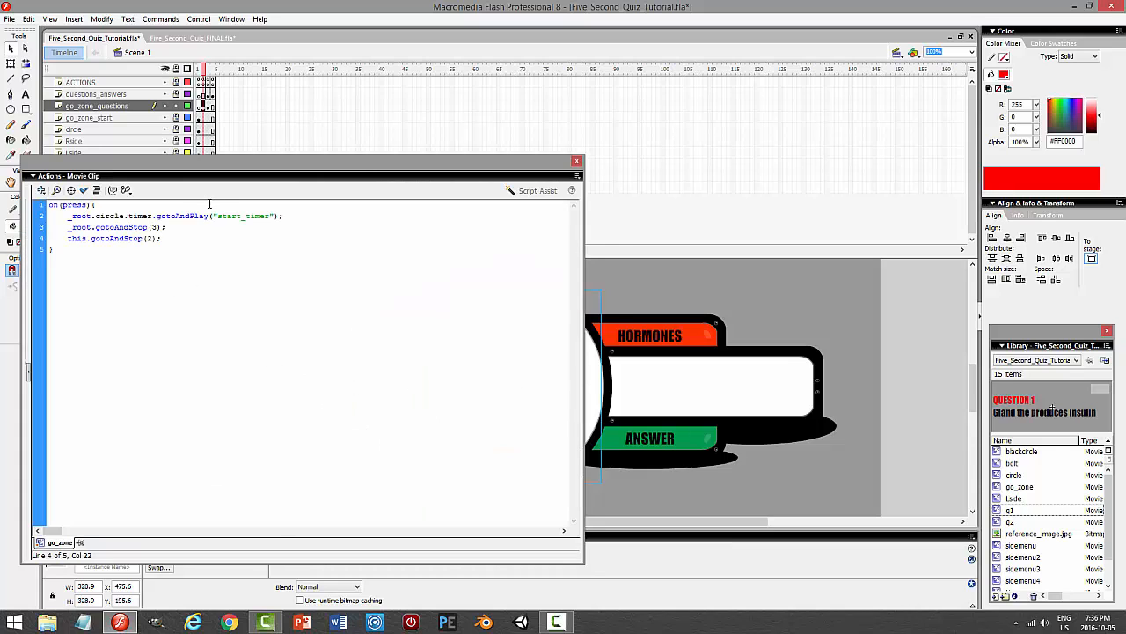
key(F9)
- Compare the FINAL file's frame 3 GO zone script with the Tutorial file's frame 2 GO zone script
click(199, 39)
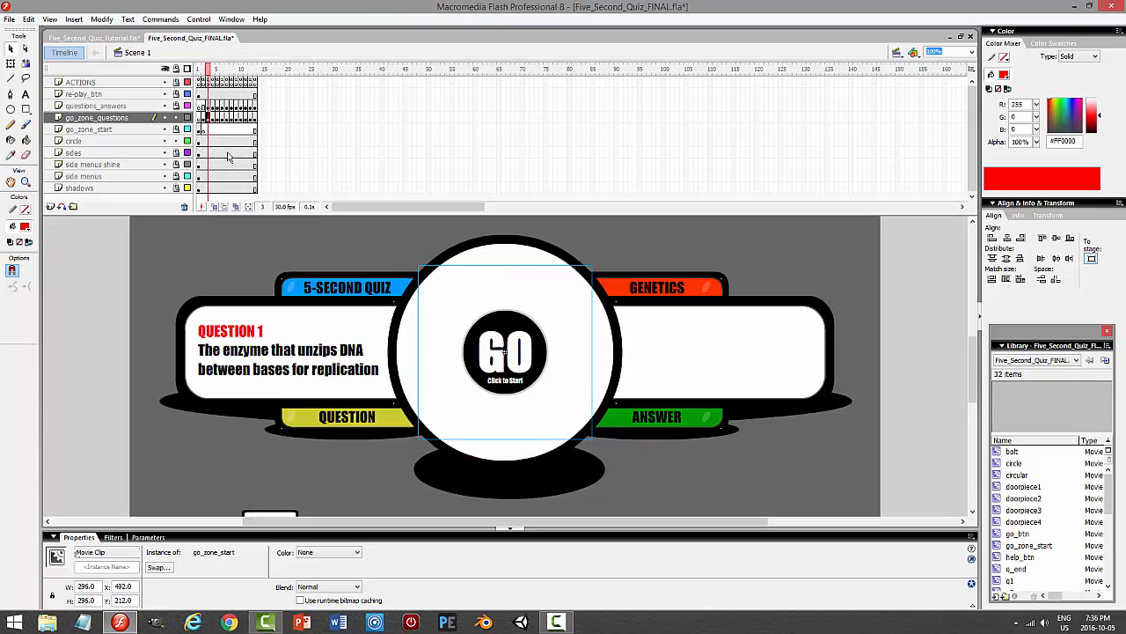
key(F9)
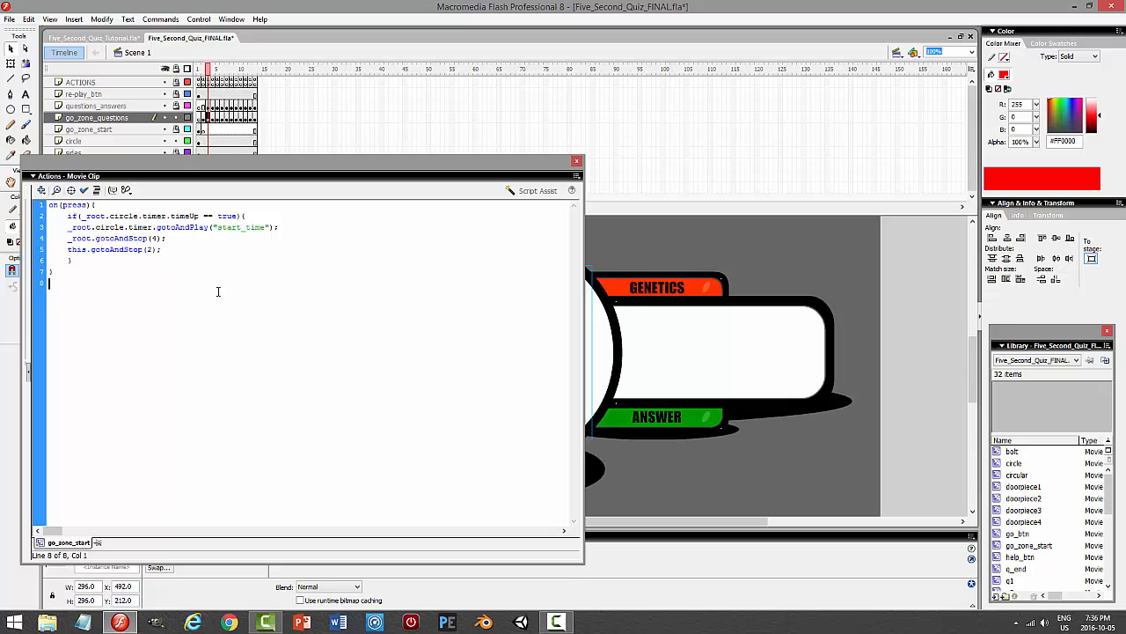
key(F9)
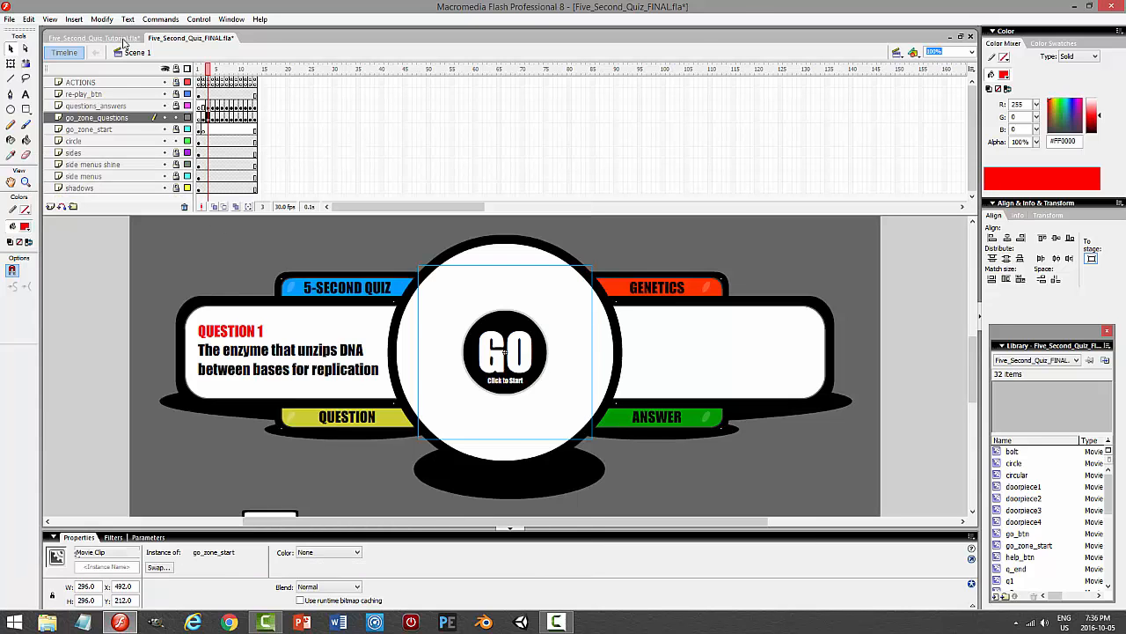
click(106, 38)
key(F9)
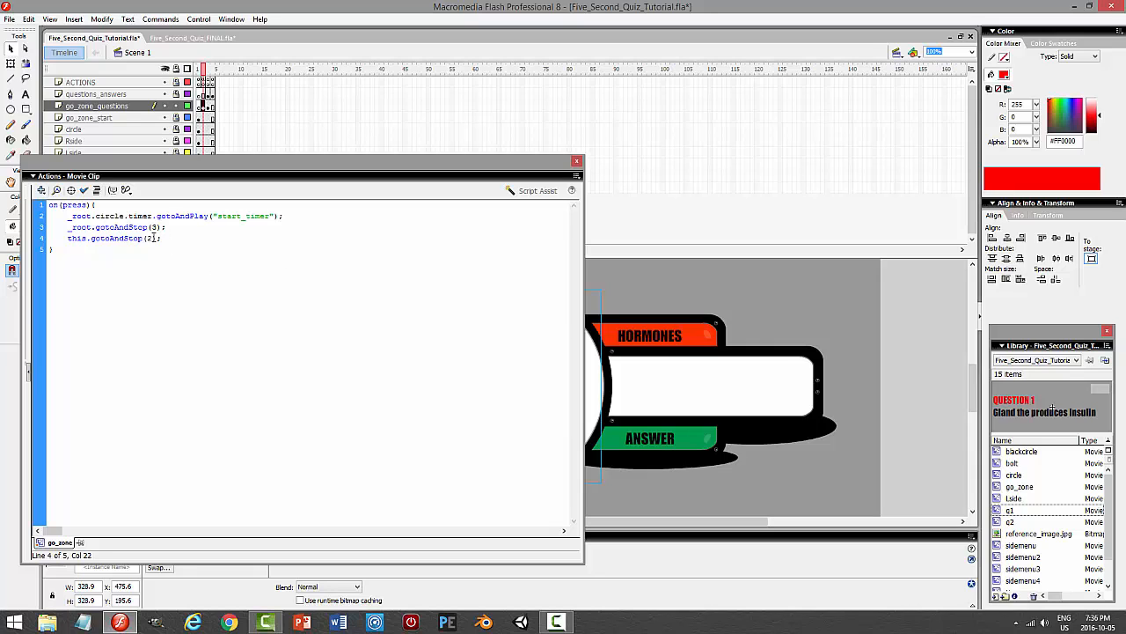
click(578, 161)
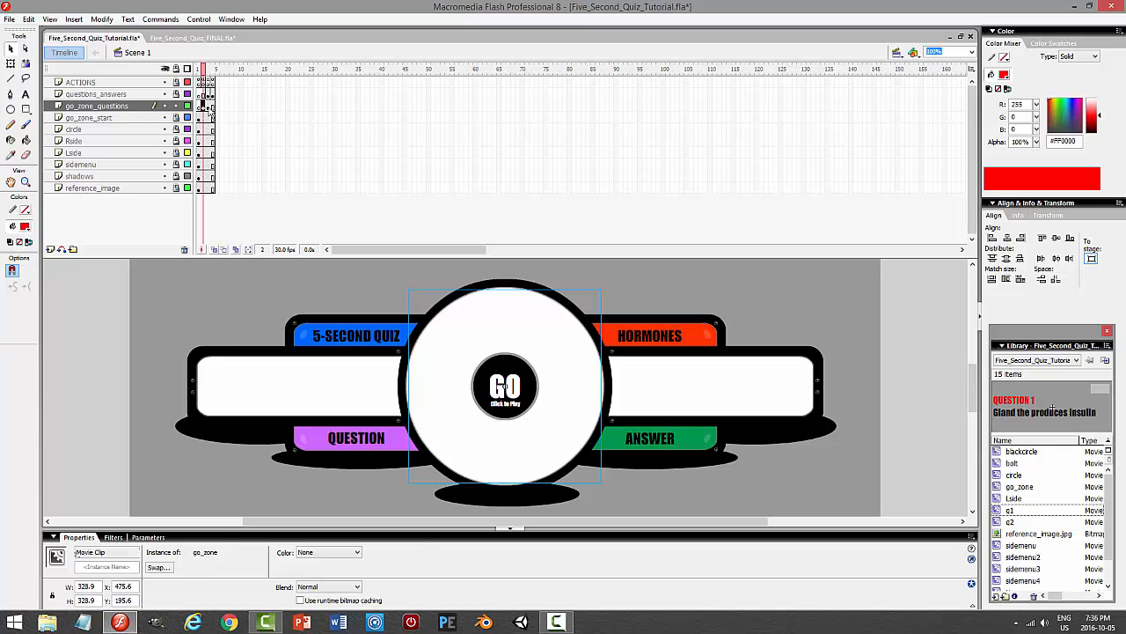
- Check the ACTIONS frame and GO zone clip on the Tutorial's frame 3, and study the matching GO zone script in the FINAL file
click(208, 107)
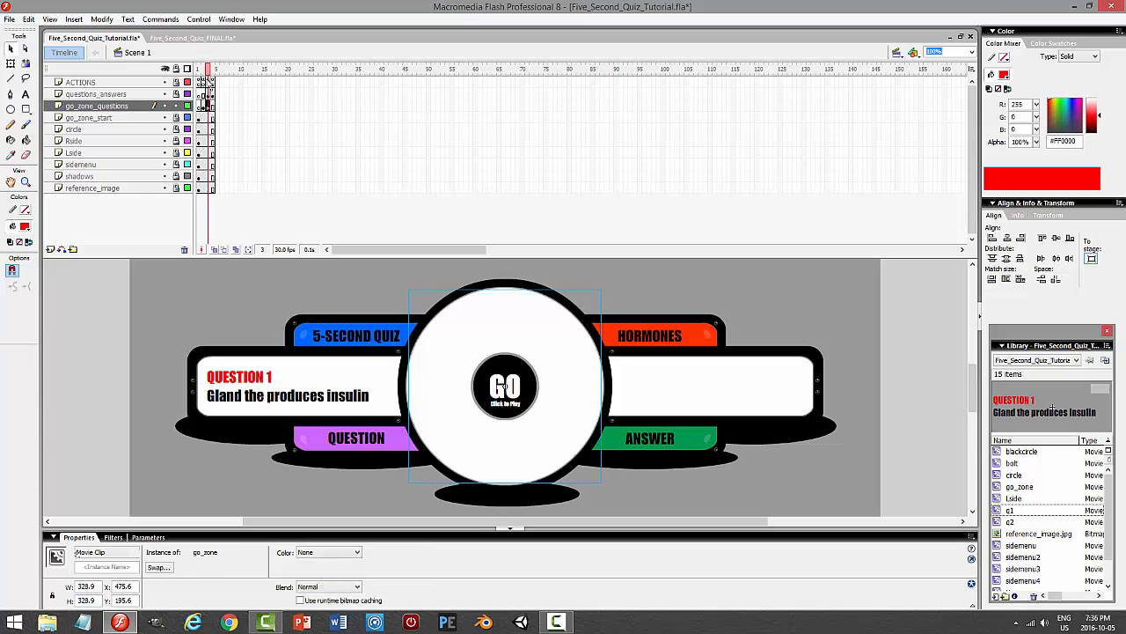
click(208, 82)
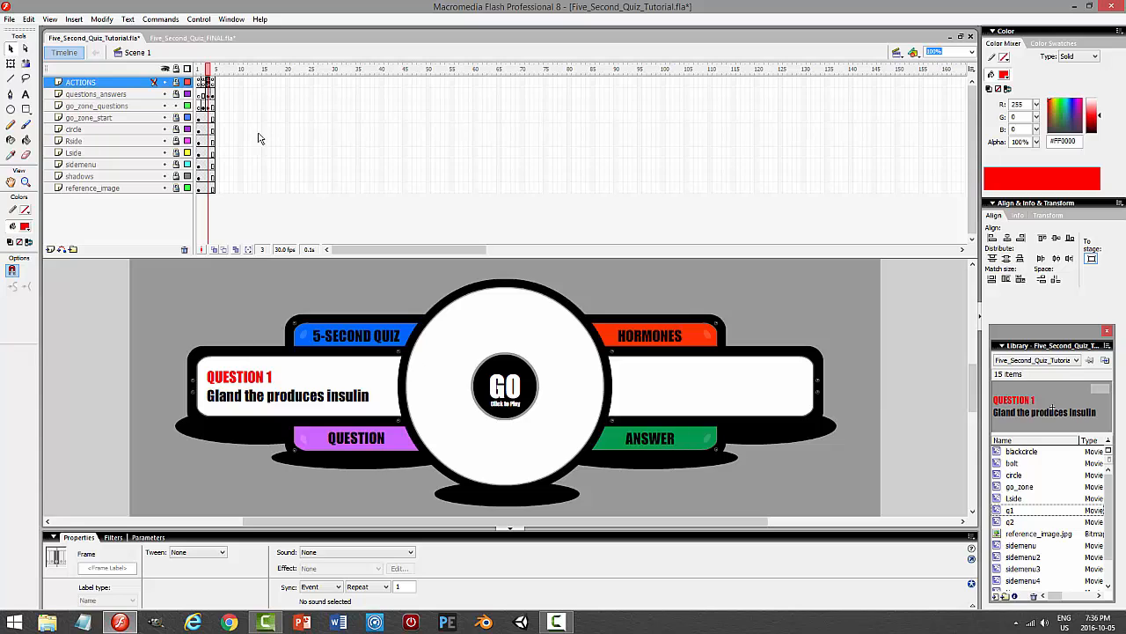
click(476, 377)
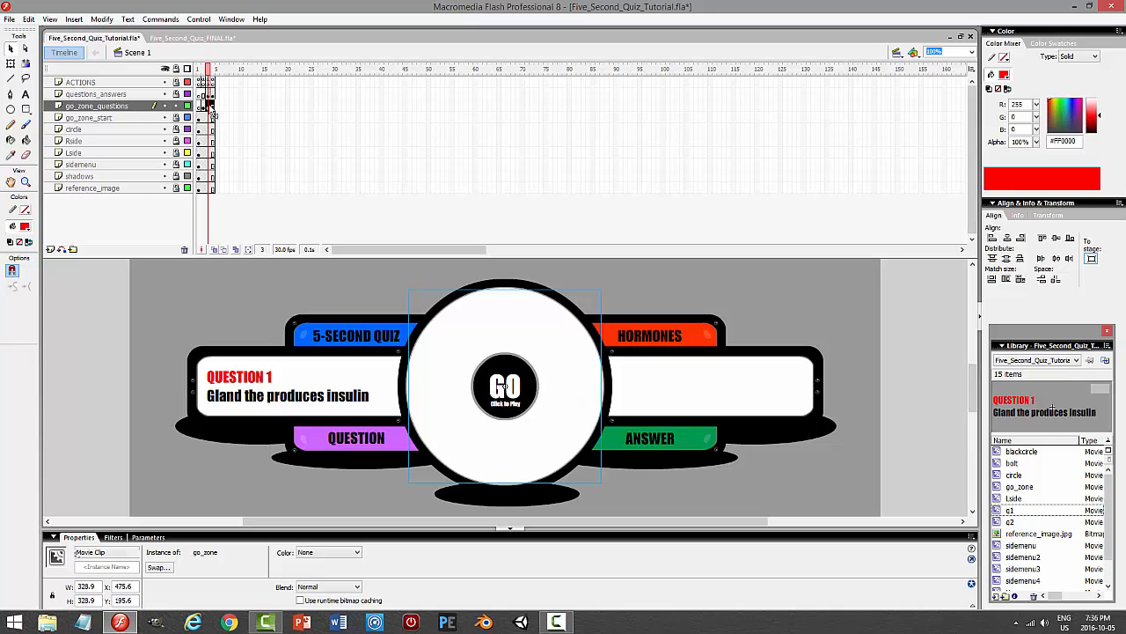
click(200, 41)
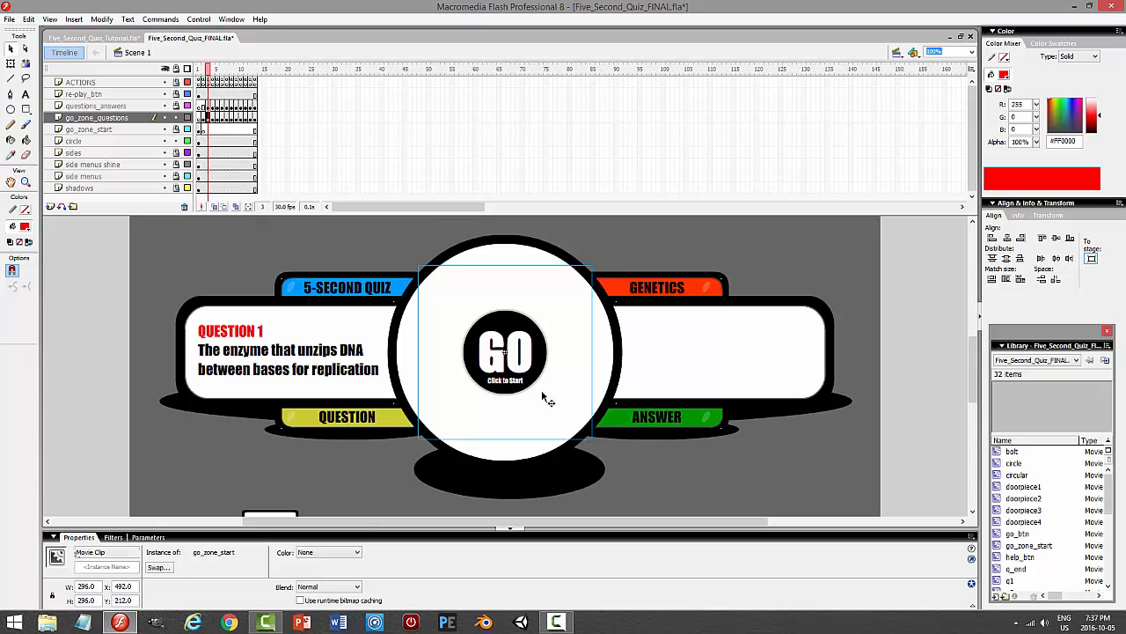
key(F9)
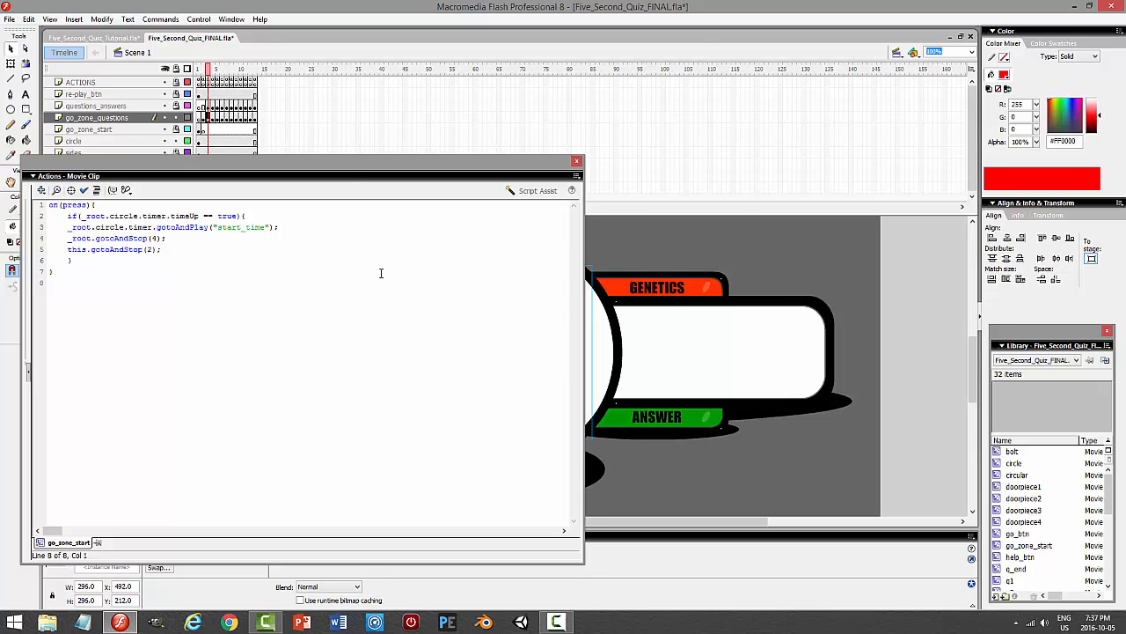
key(F9)
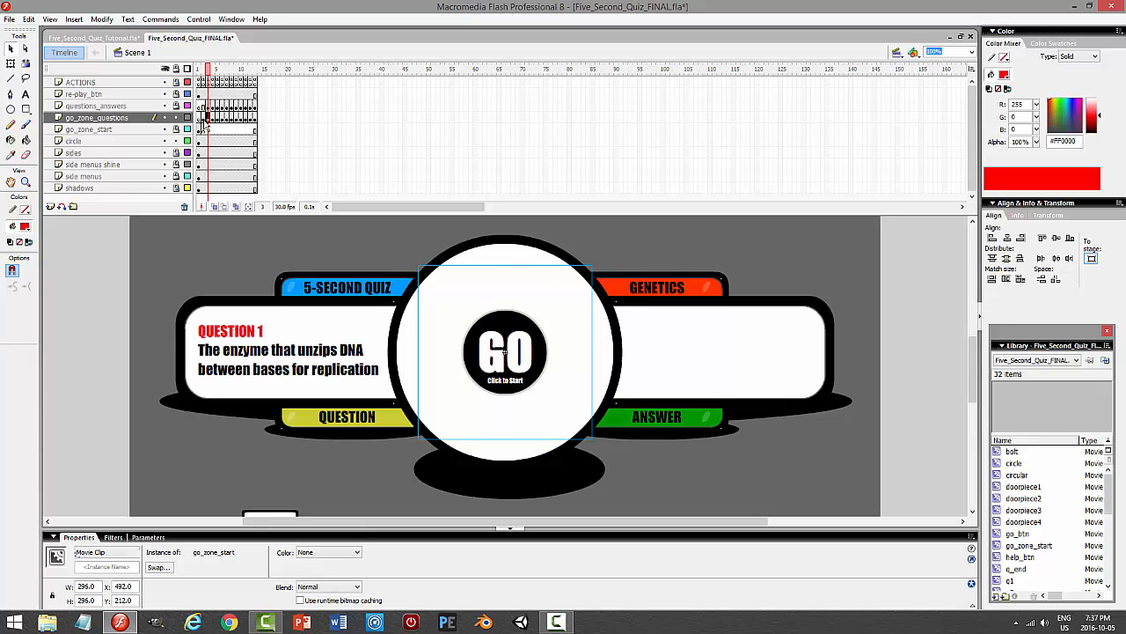
- Examine the script of the GO zone clip on frame 2 of the FINAL file
click(203, 121)
click(528, 364)
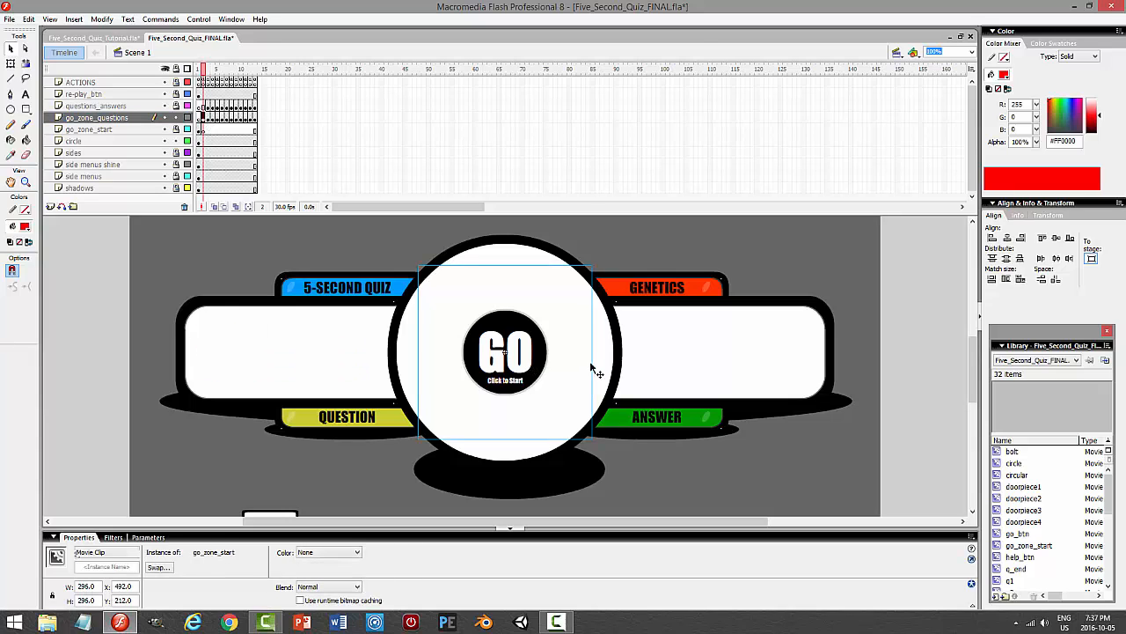
key(F9)
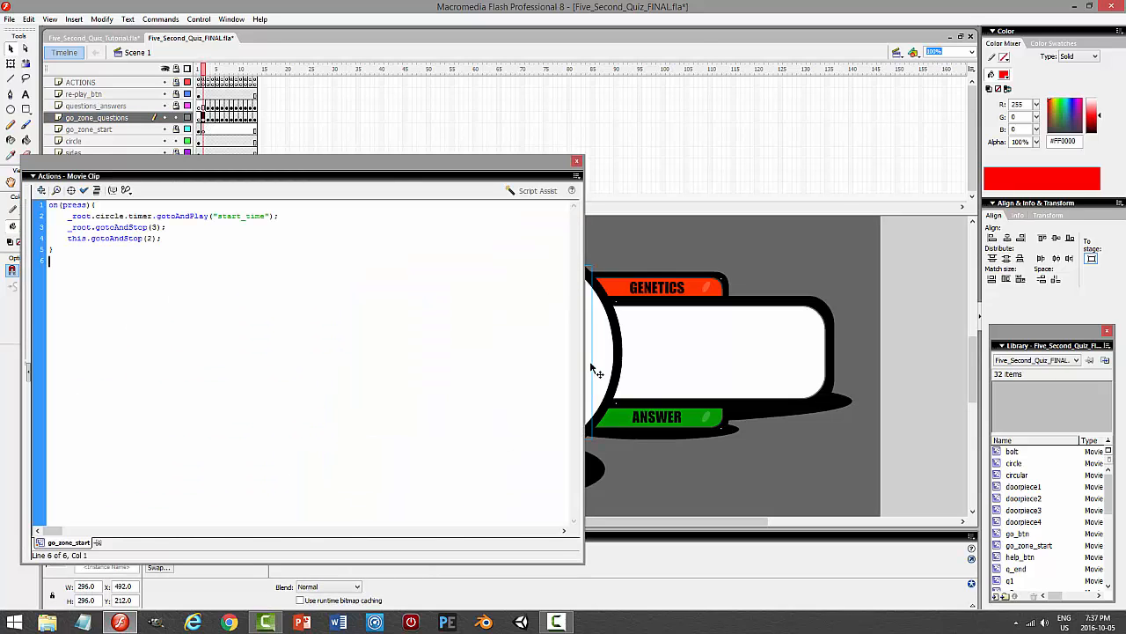
- Recheck the GO zone start clip's script in the FINAL file and close the script view
key(F9)
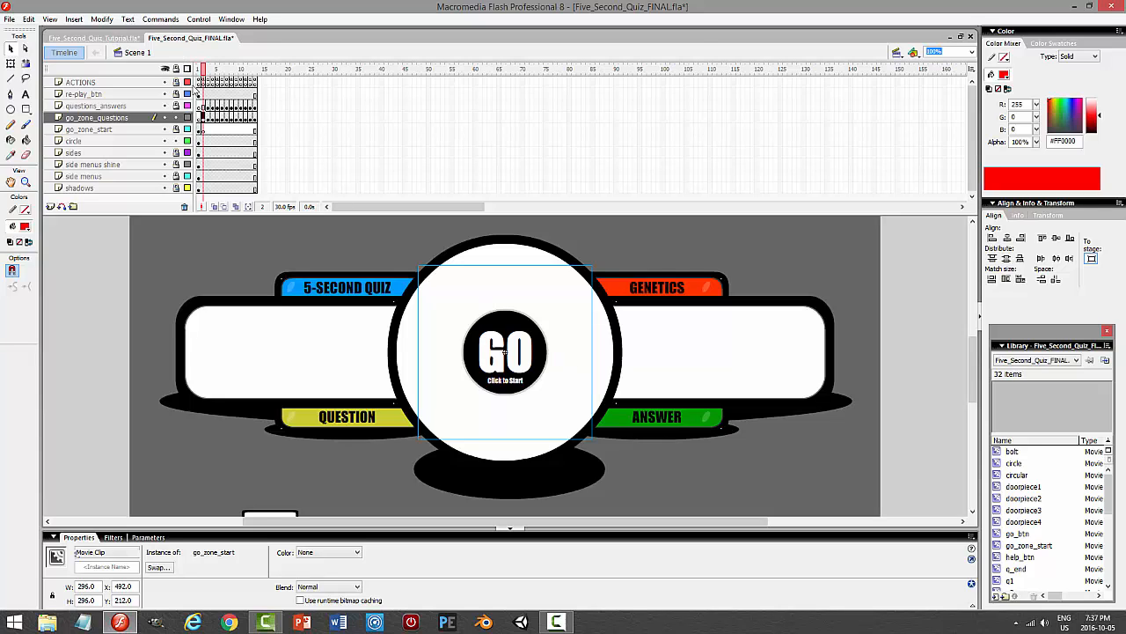
key(F9)
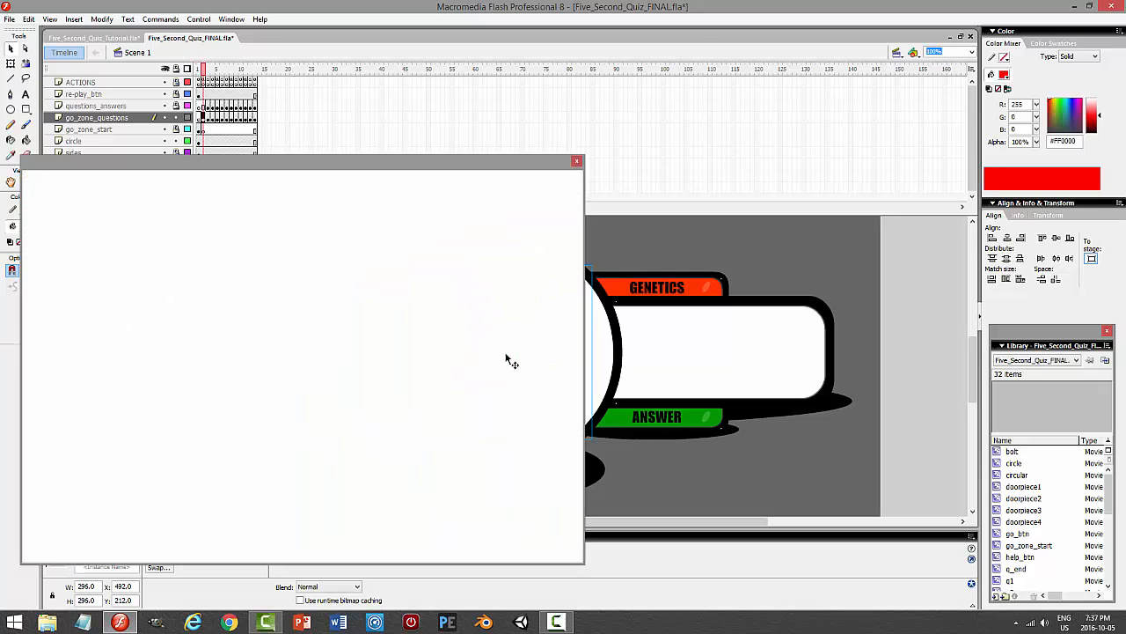
key(F9)
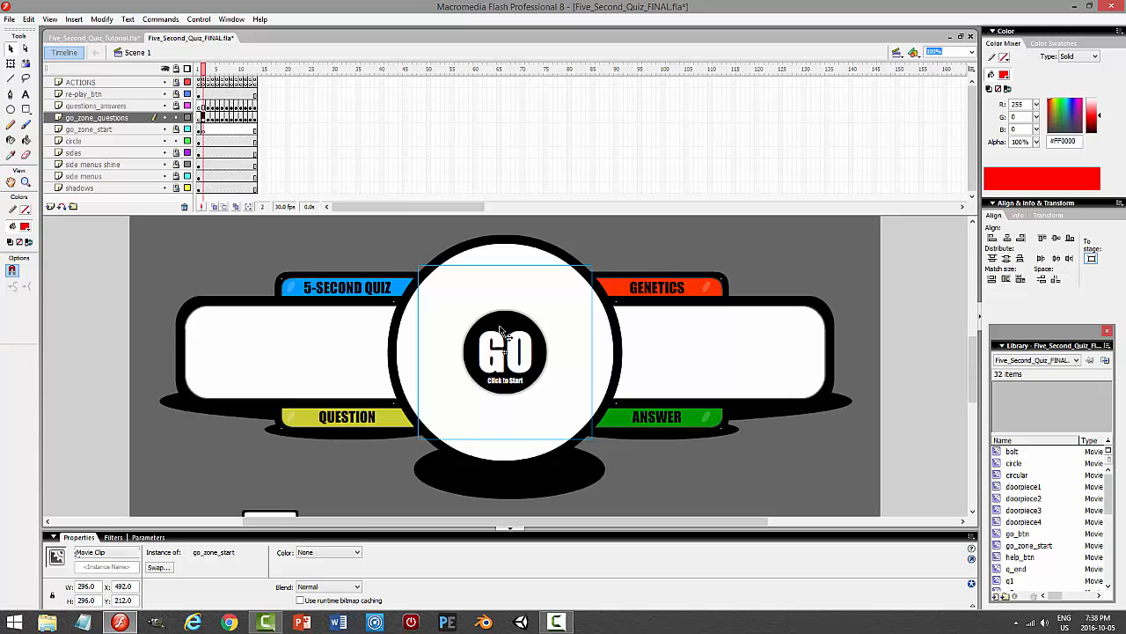
- In Five_Second_Quiz_Tutorial.fla, wrap the frame 3 GO zone clip's press actions in if(_root.circle.timer.timeUp==true){ }
click(112, 39)
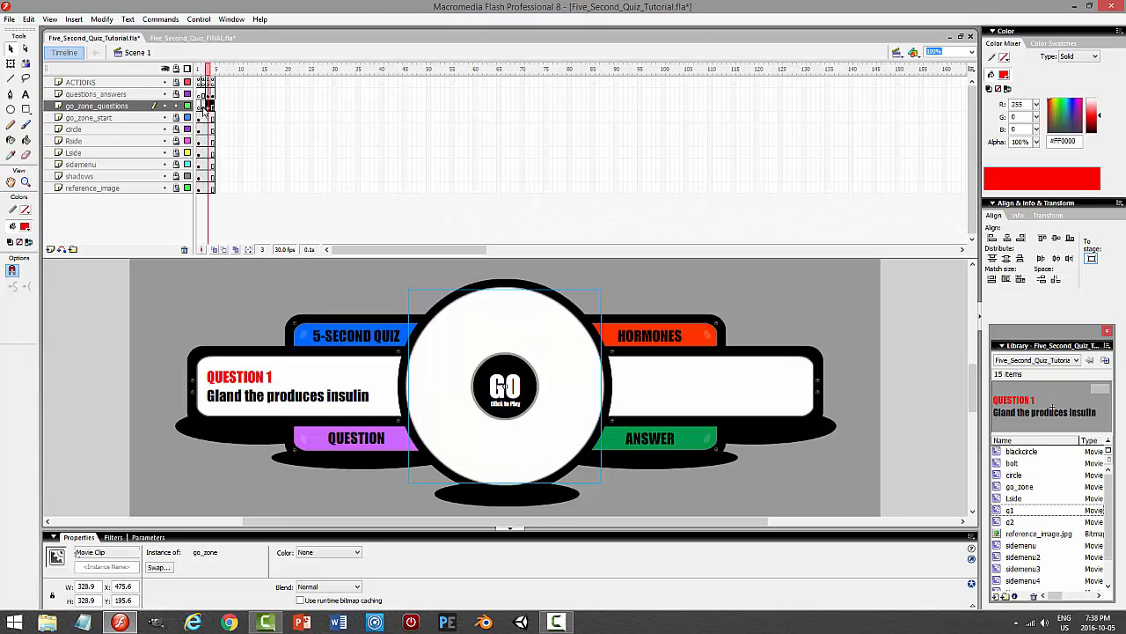
click(202, 106)
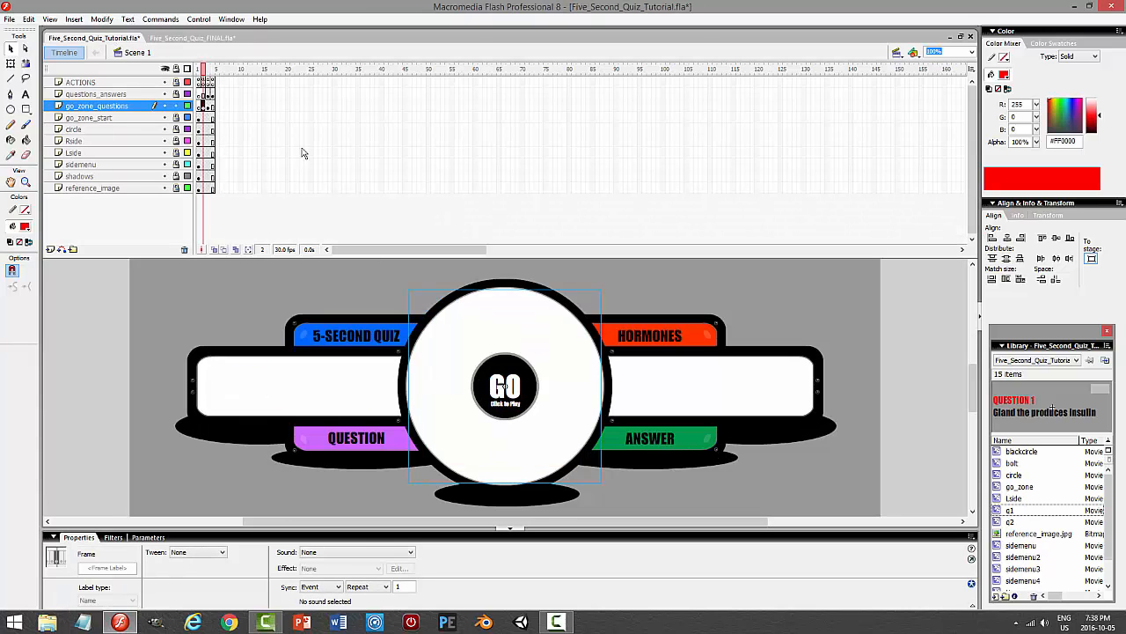
click(208, 107)
click(525, 384)
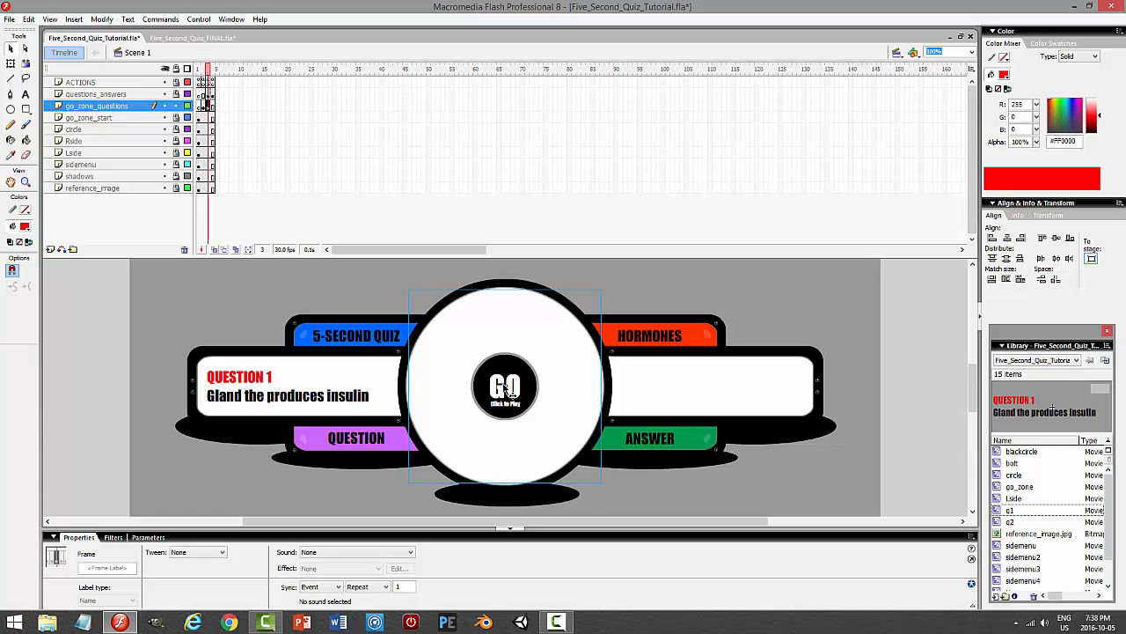
key(F9)
click(118, 204)
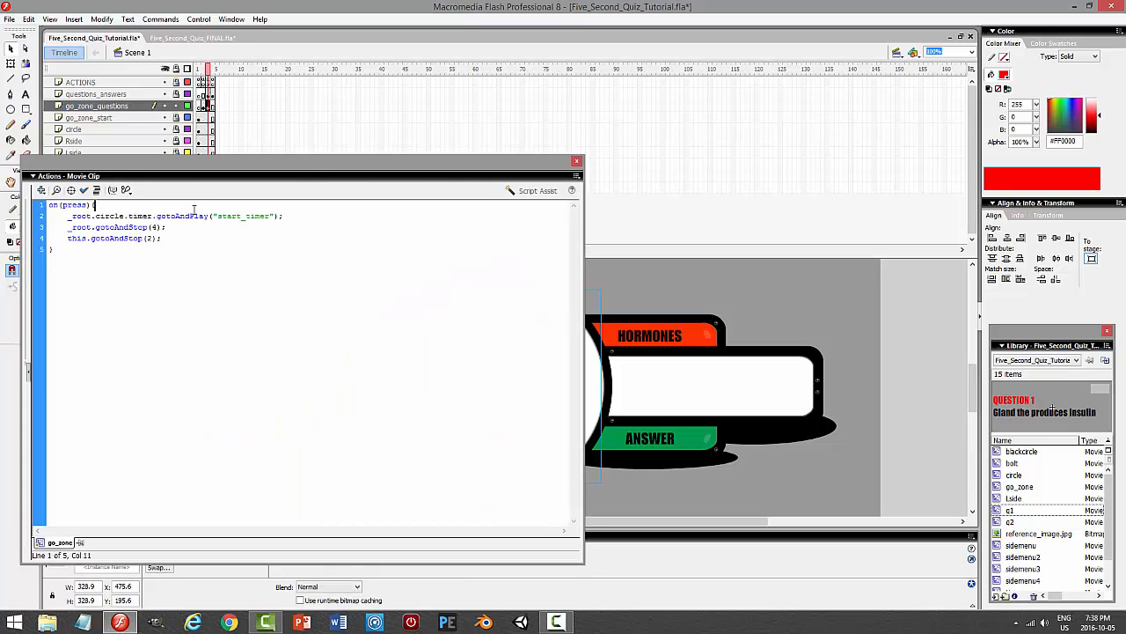
key(Return)
text(if()
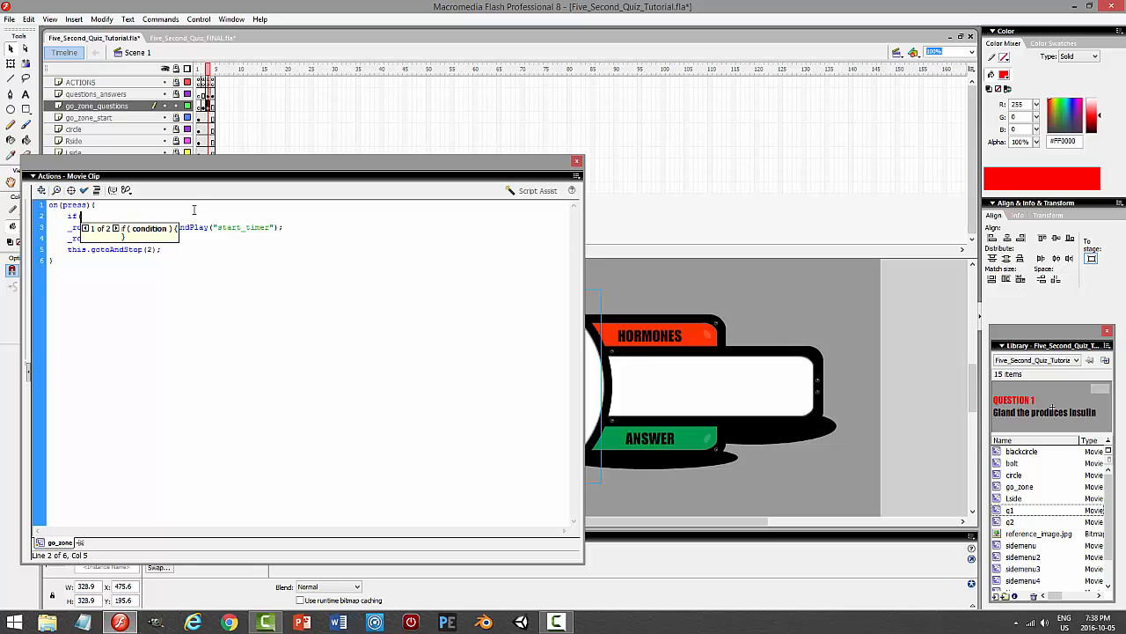
text(_root.circle.timer.timeUp==true){)
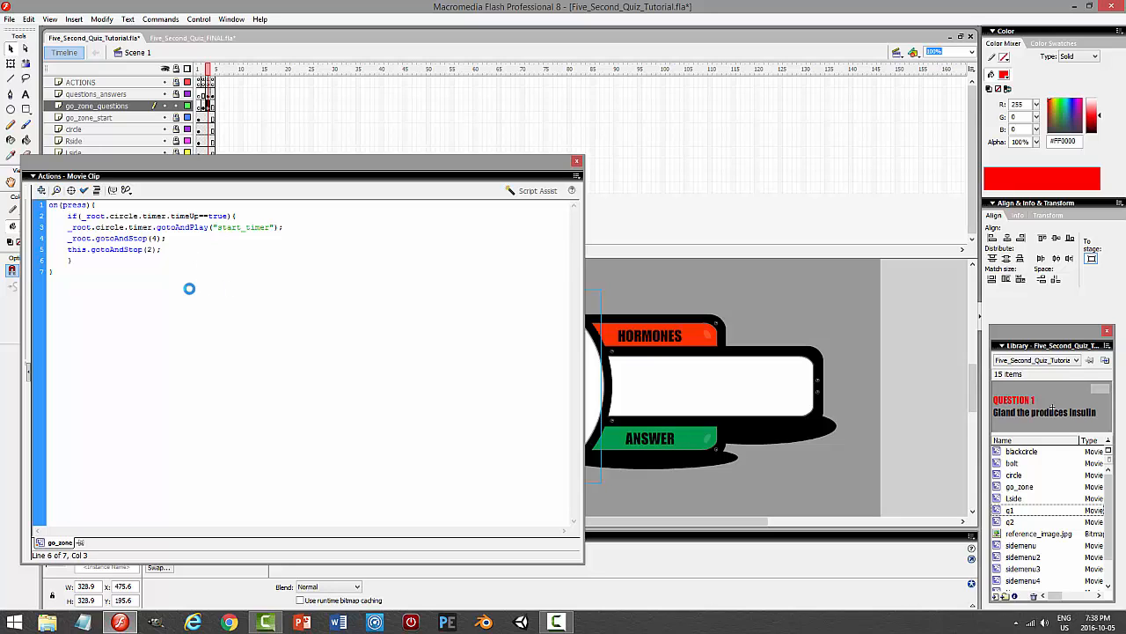
- Check the syntax of the frame 3 GO zone script and close the script editor
click(85, 191)
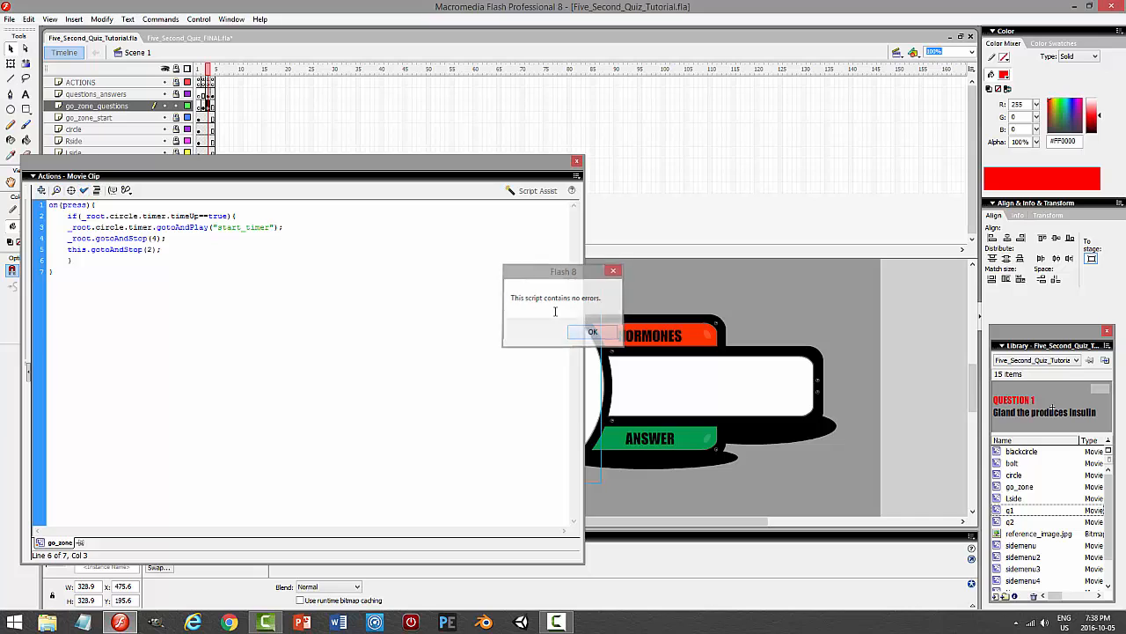
key(Return)
click(576, 161)
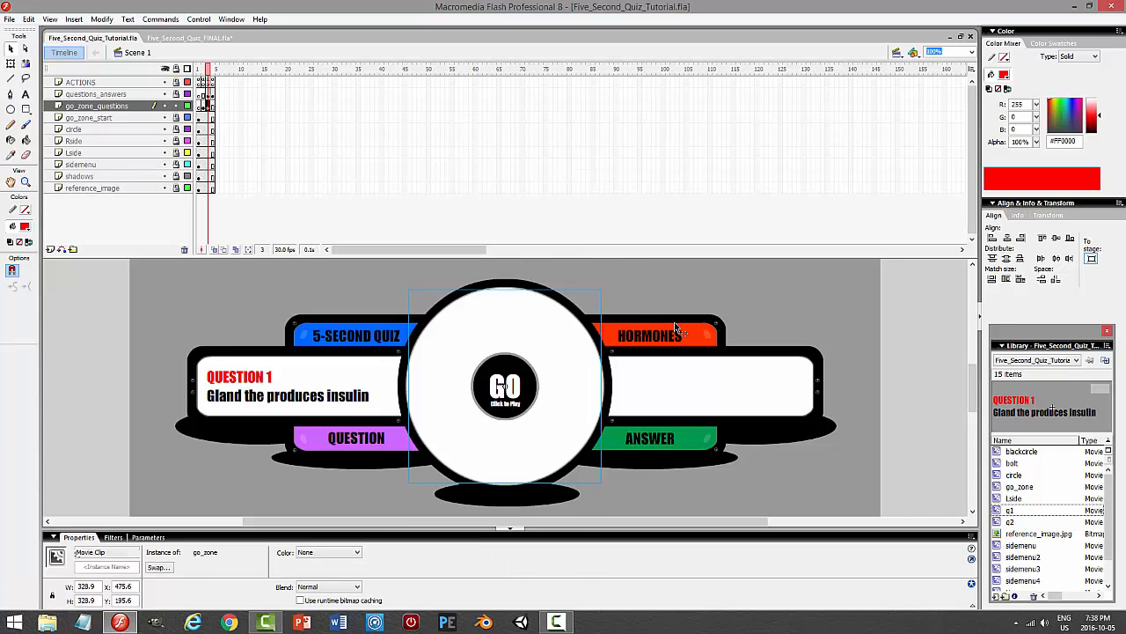
- Test the movie by starting the quiz and advancing from question 1 to question 2, then close the preview
key(ctrl+Return)
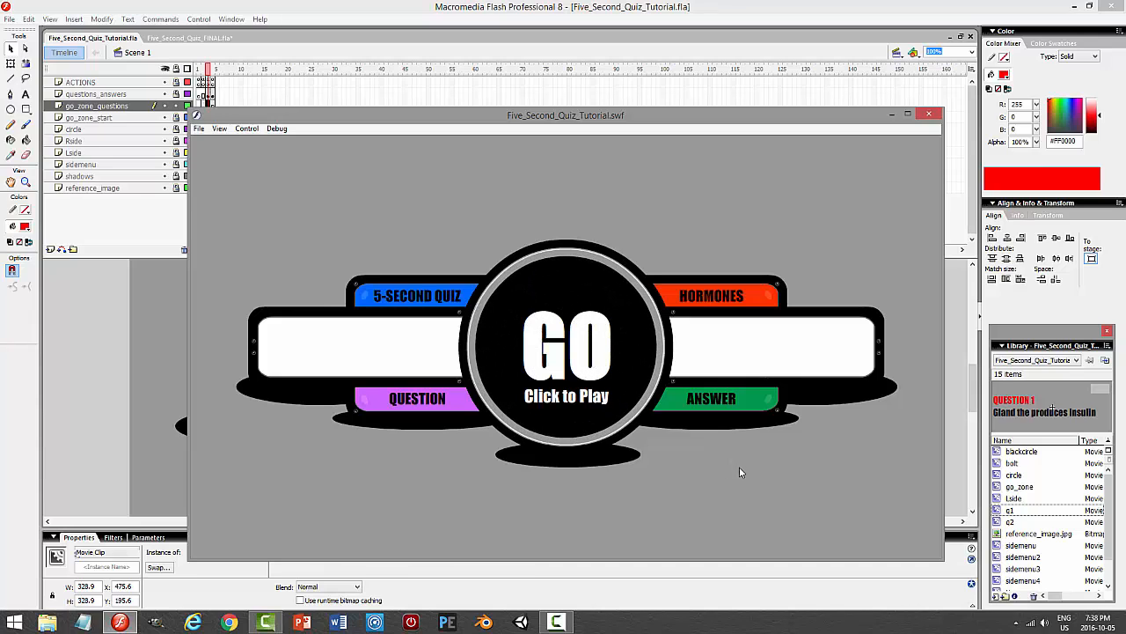
click(559, 337)
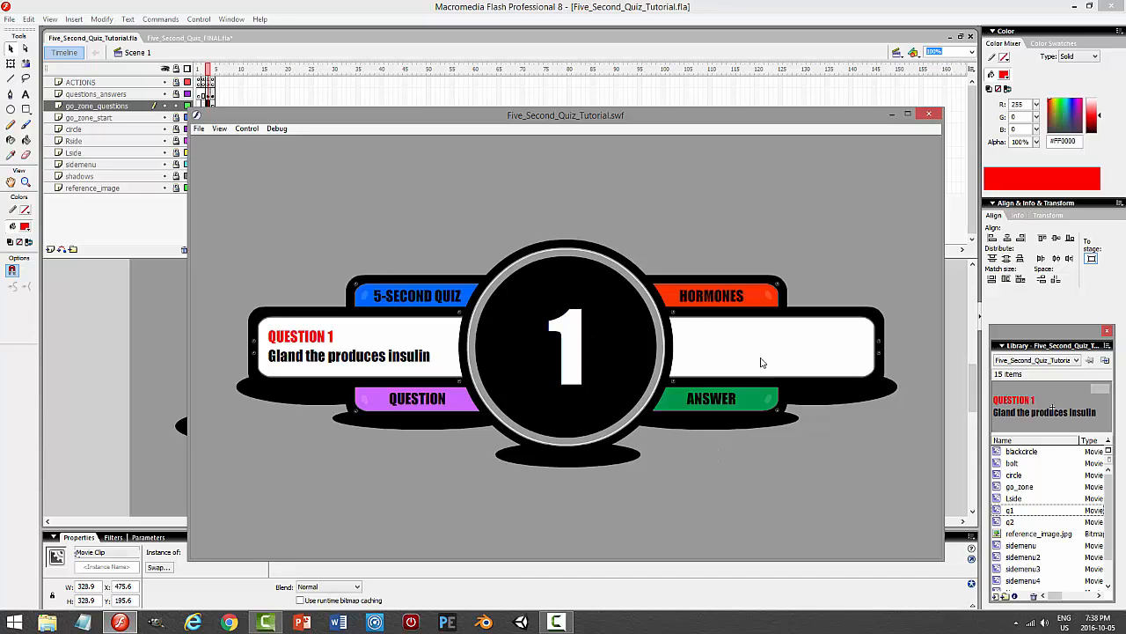
click(569, 360)
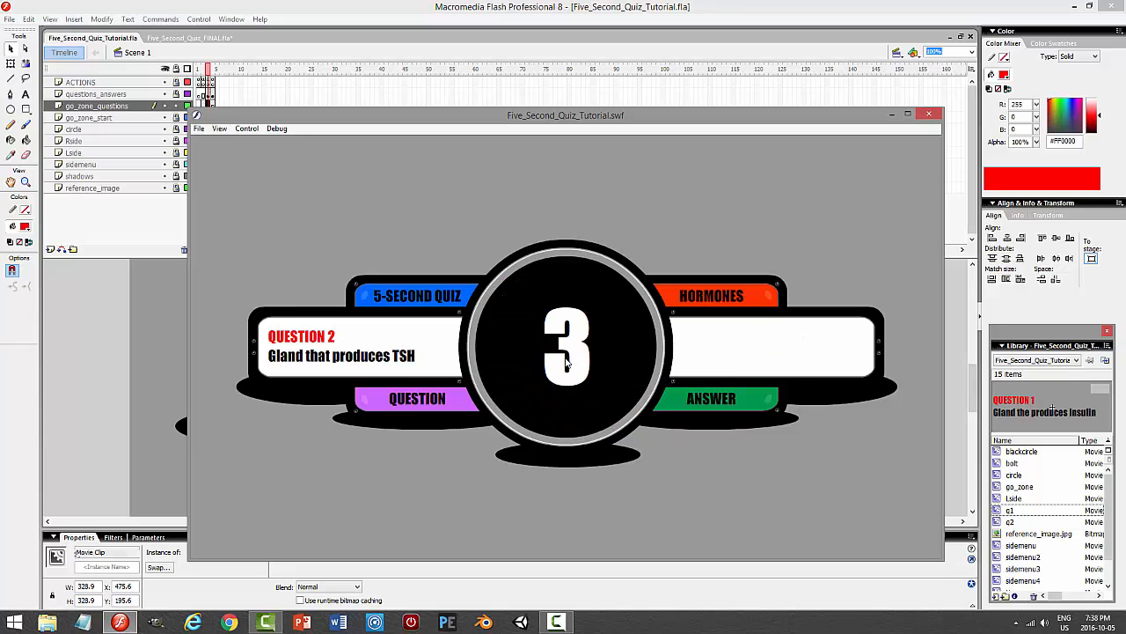
click(928, 113)
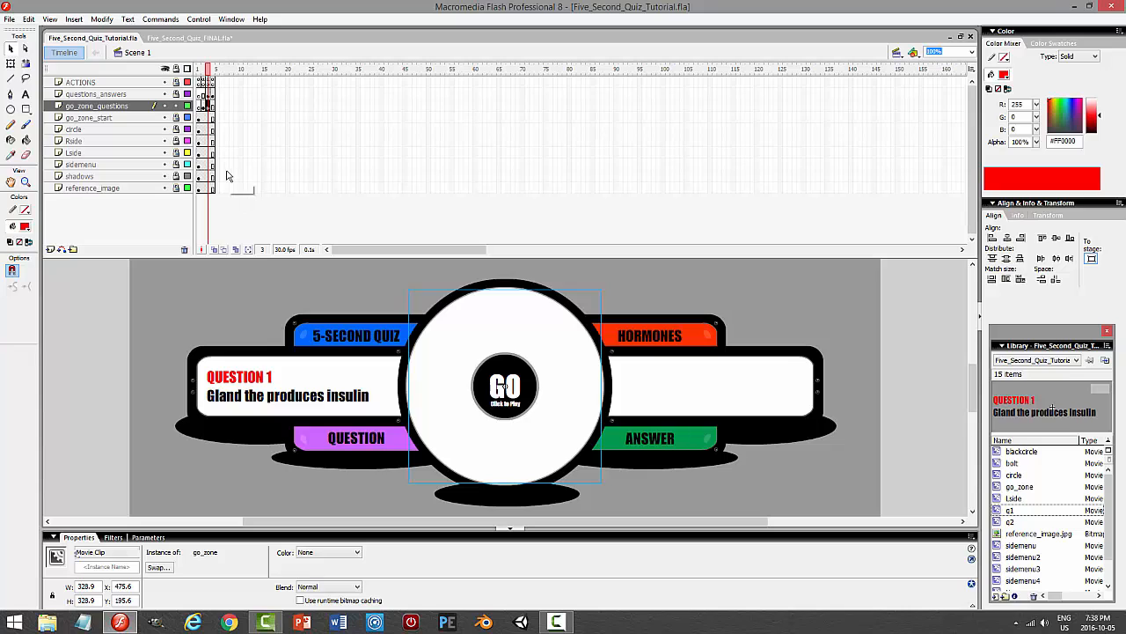
- Extend all layers to frame 5, with keyframes there on the ACTIONS, questions_answers and go_zone_questions layers
click(212, 106)
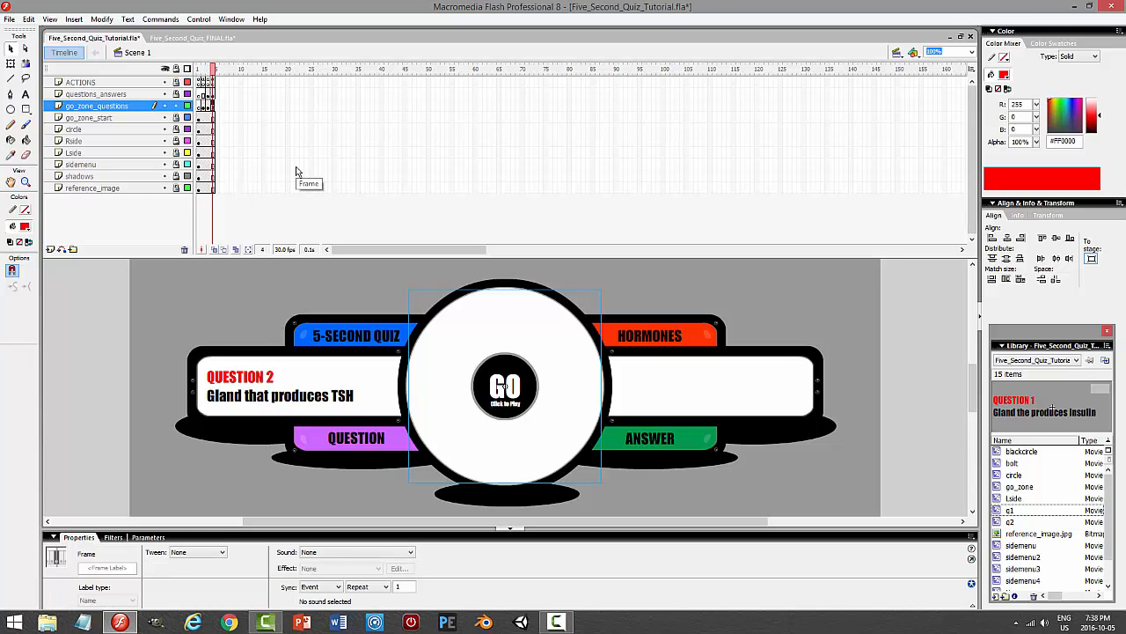
click(526, 398)
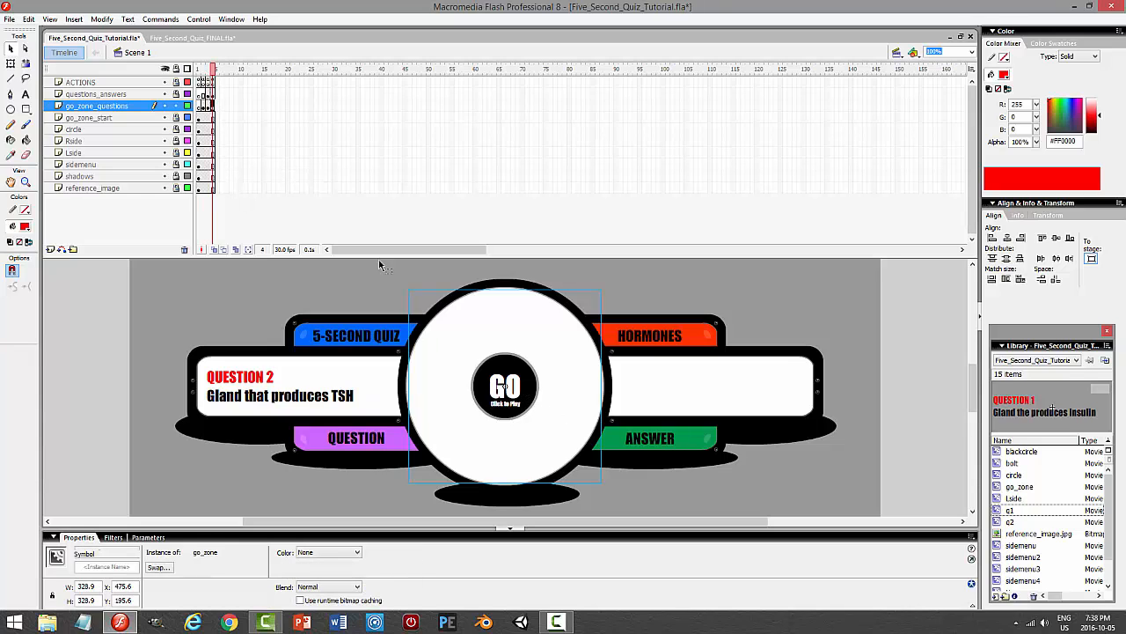
click(217, 84)
shift+click(218, 188)
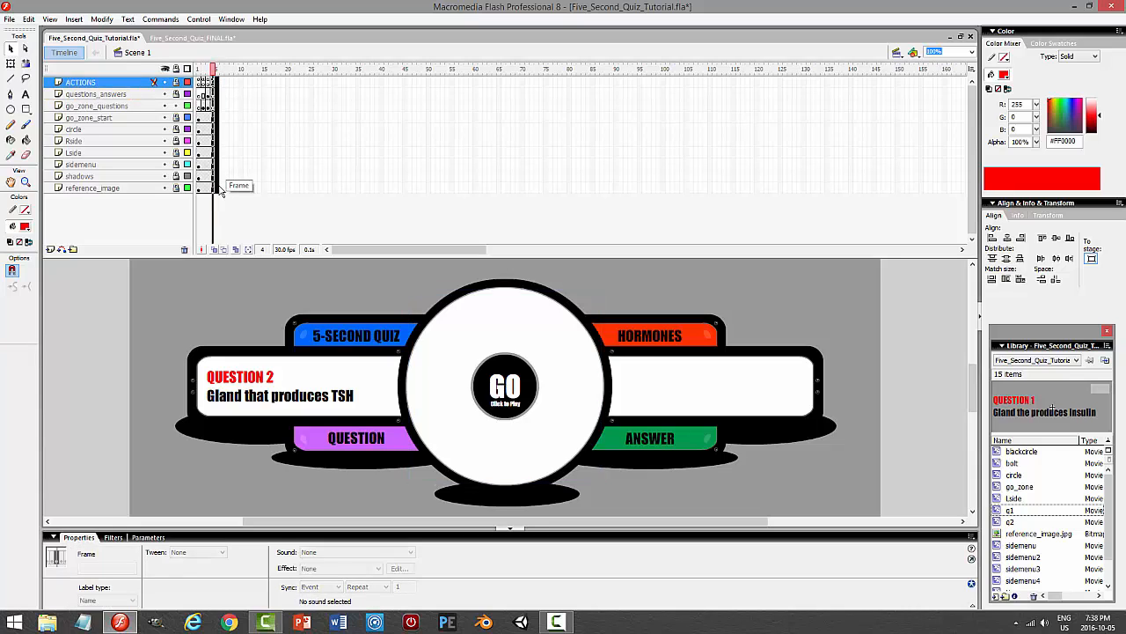
key(F5)
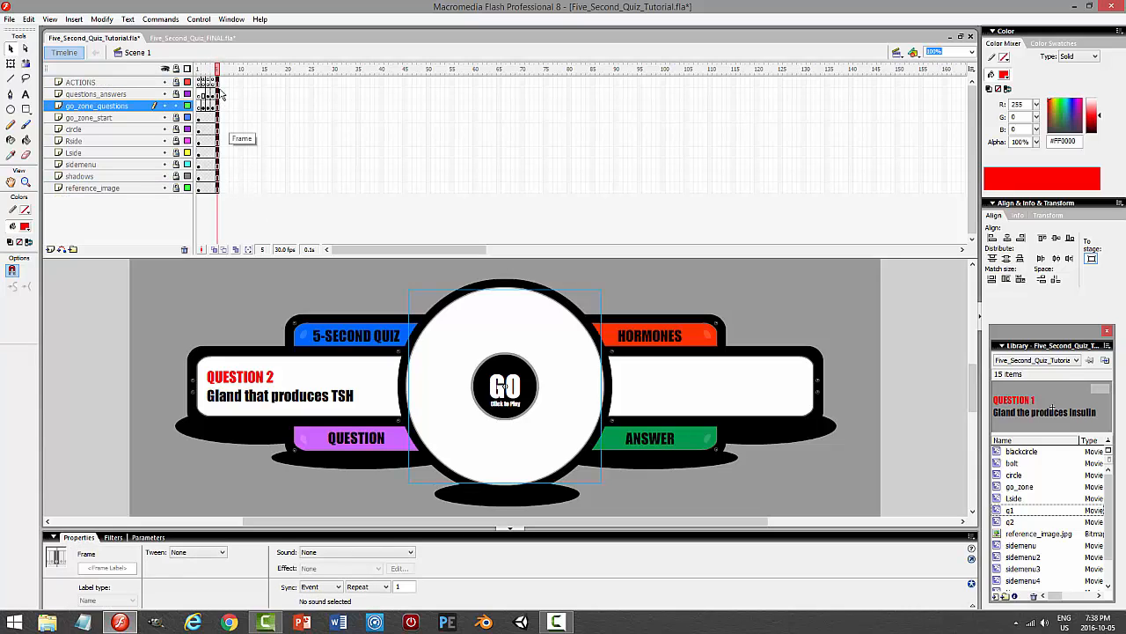
- Examine the script on frame 5 of the ACTIONS layer
click(215, 84)
click(212, 83)
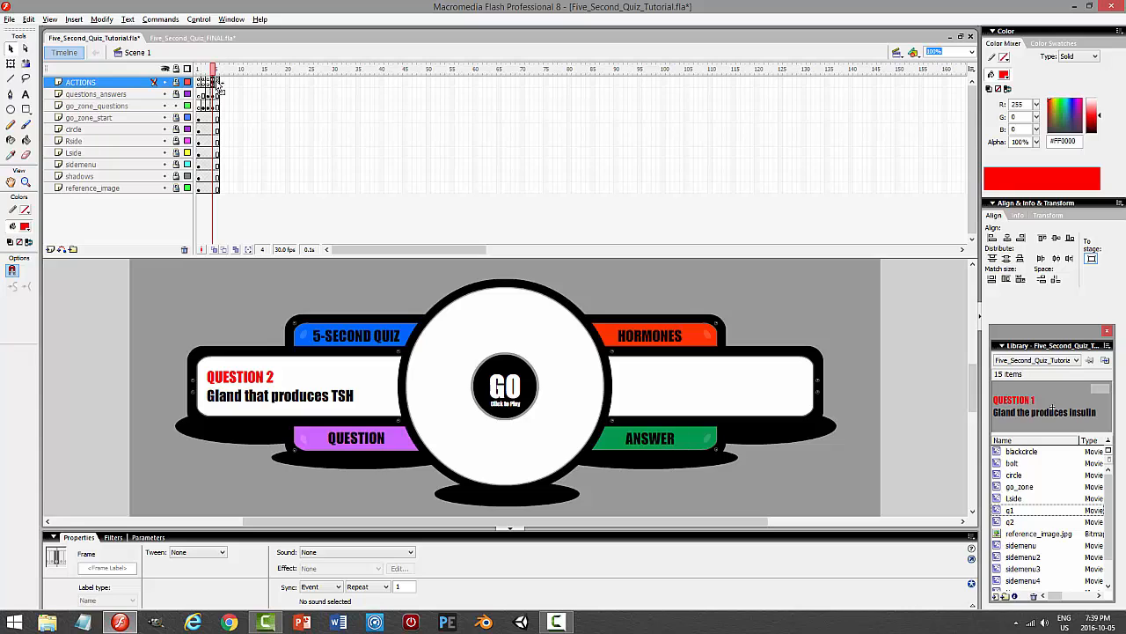
key(period)
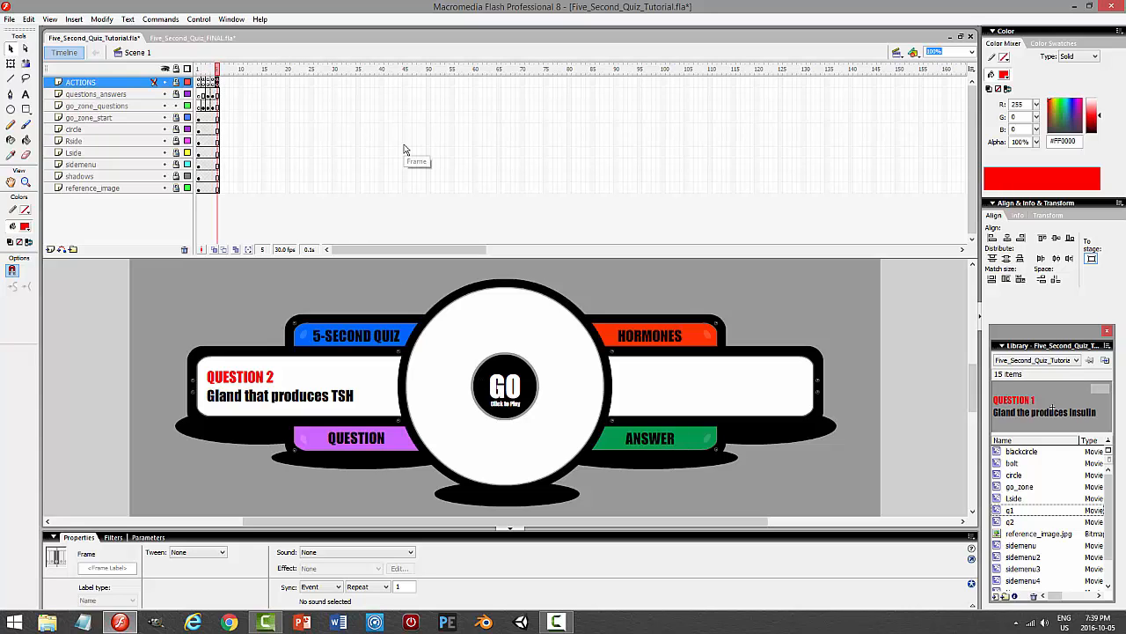
key(F9)
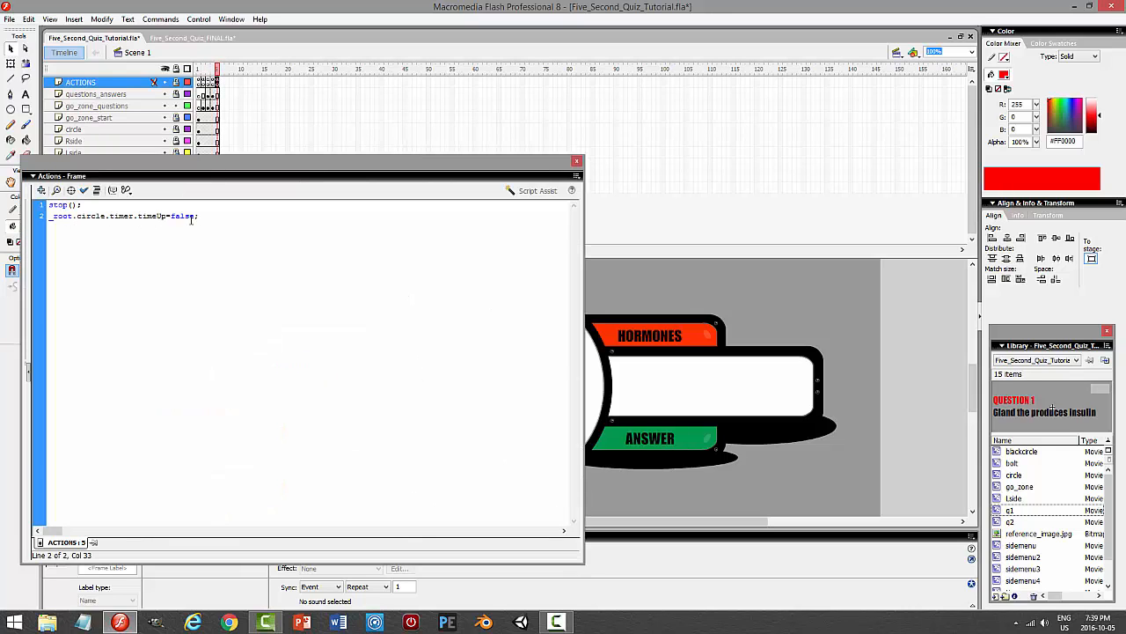
key(F9)
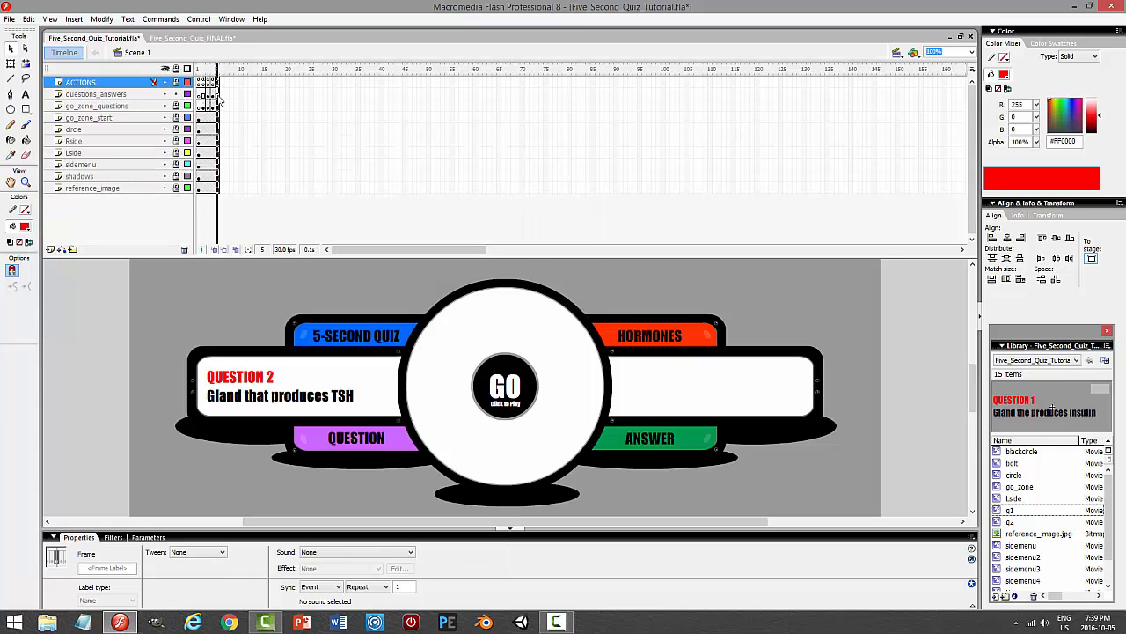
- Duplicate the question 2 symbol on frame 5 of the questions_answers layer and name the copy q3
click(216, 94)
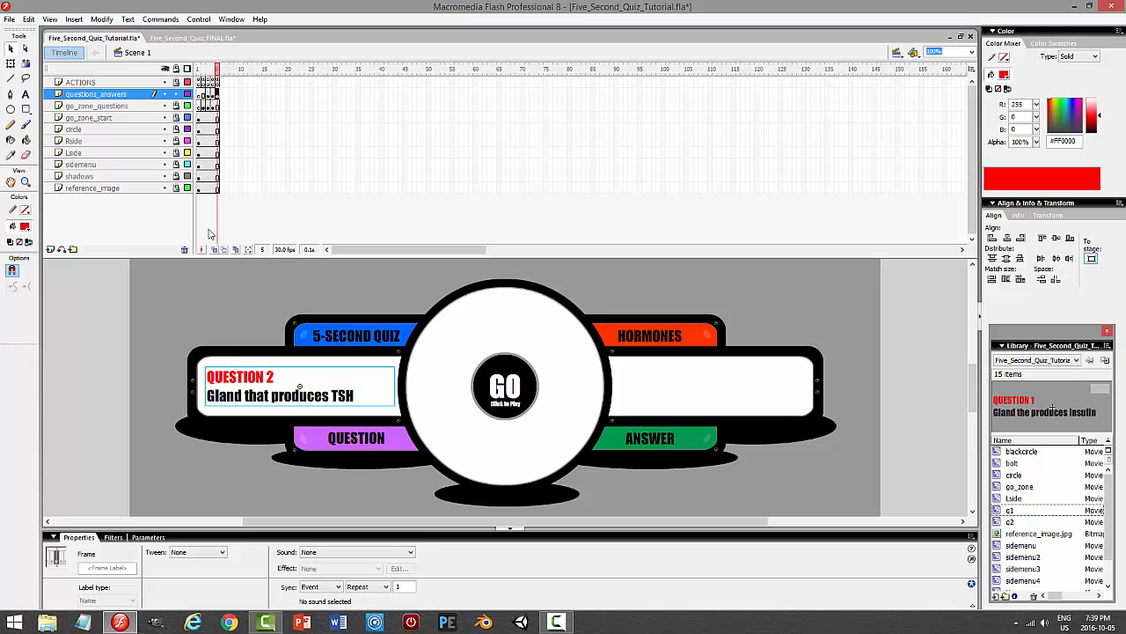
click(271, 379)
right_click(271, 378)
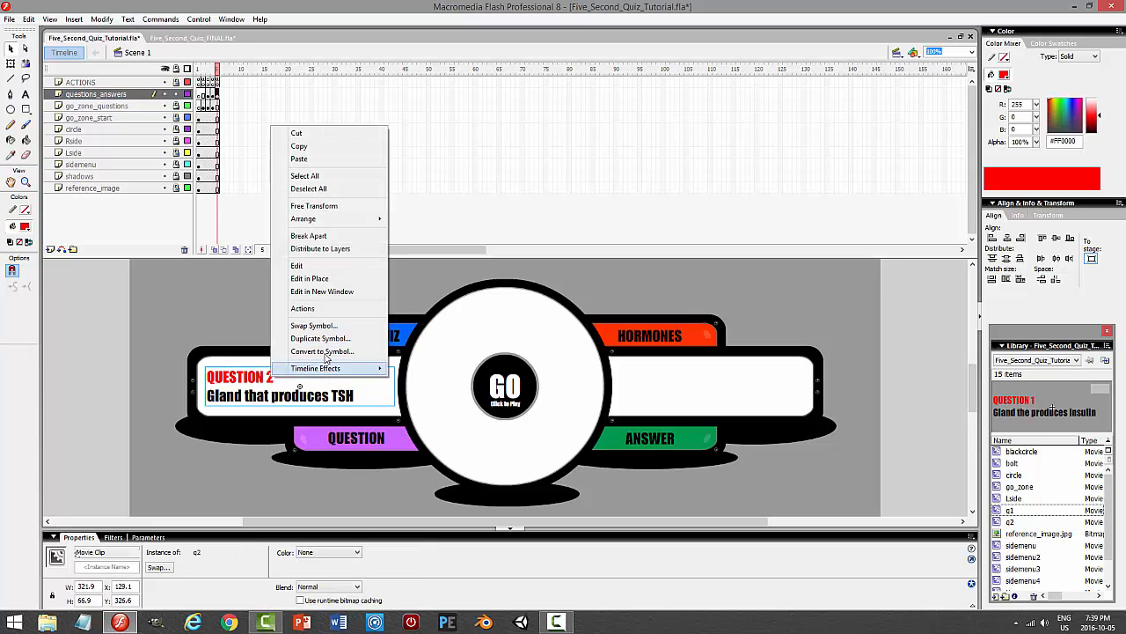
click(304, 340)
drag(556, 315, 540, 316)
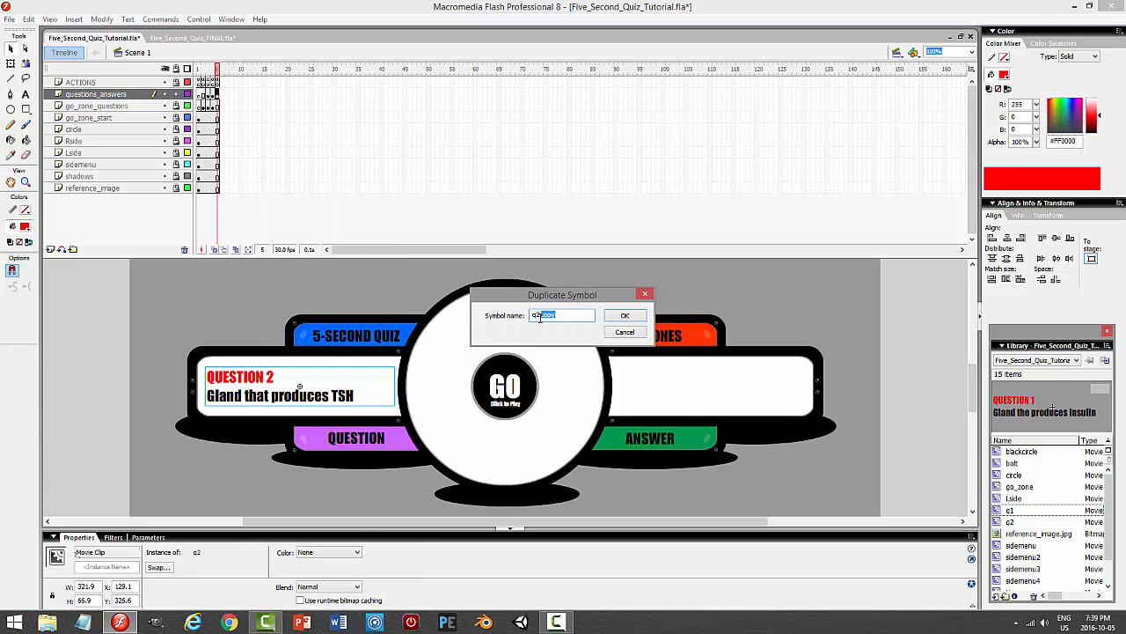
text(3)
key(Return)
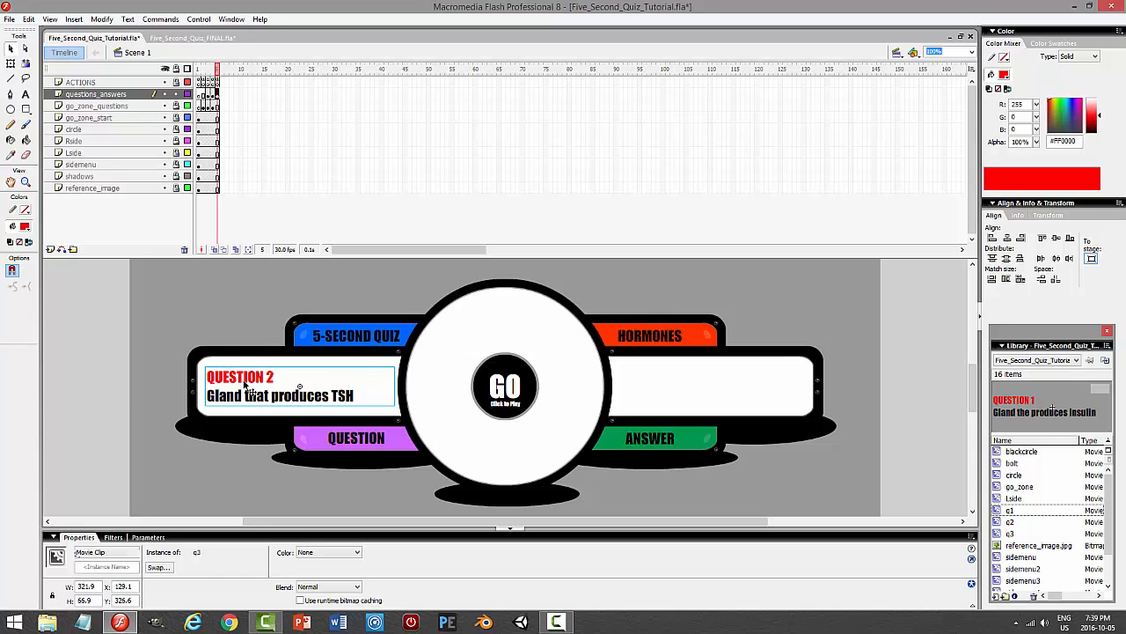
- Open the q3 symbol for editing and change its heading to "QUESTION 3"
double_click(250, 387)
key(t)
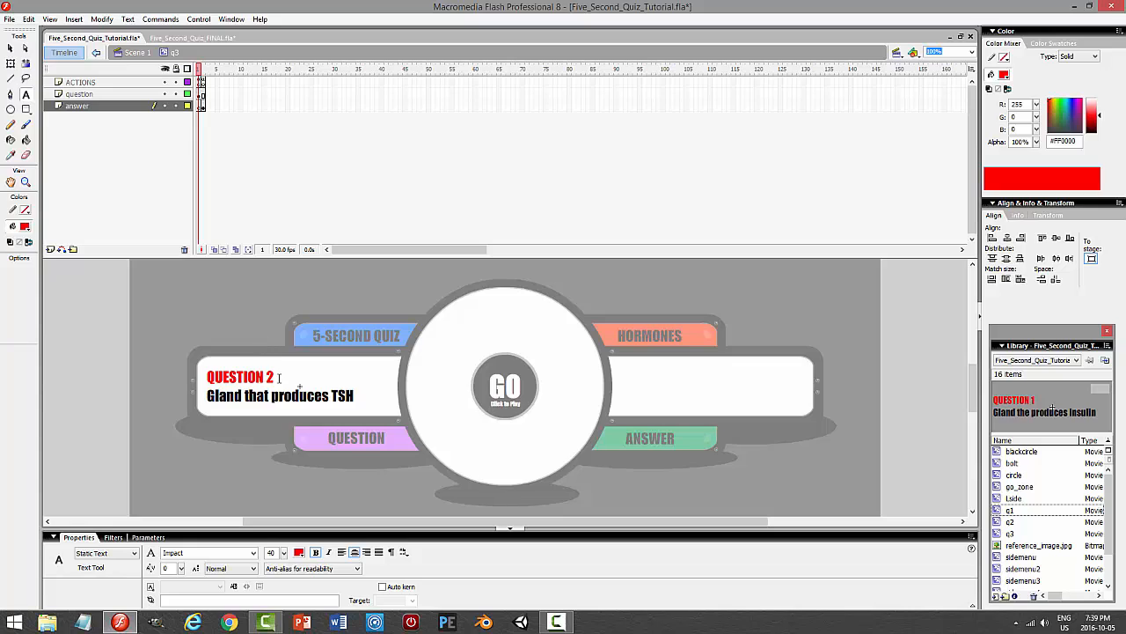
click(279, 376)
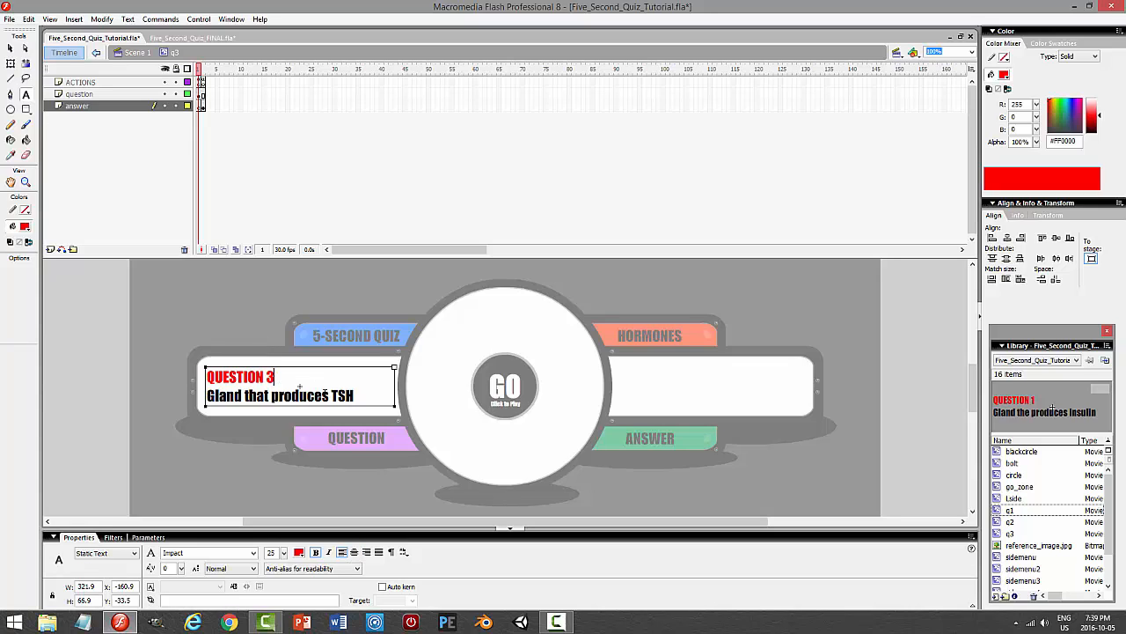
- Replace the question text under the QUESTION 3 heading with "Hormone that reduces blood calcium levels"
drag(367, 394, 205, 396)
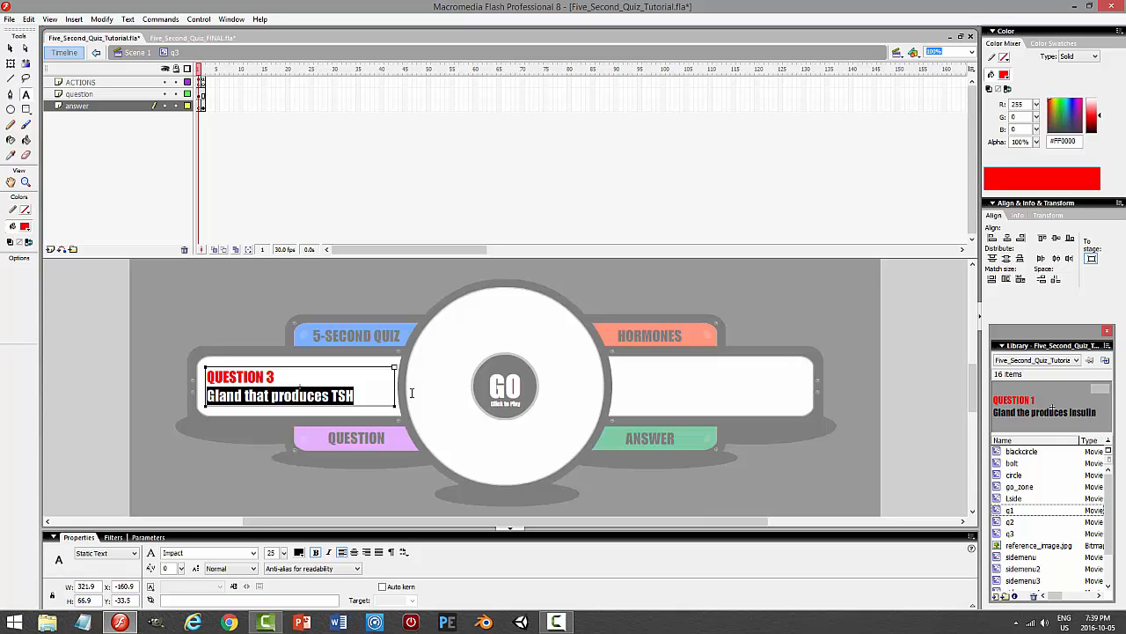
text(Hoermon)
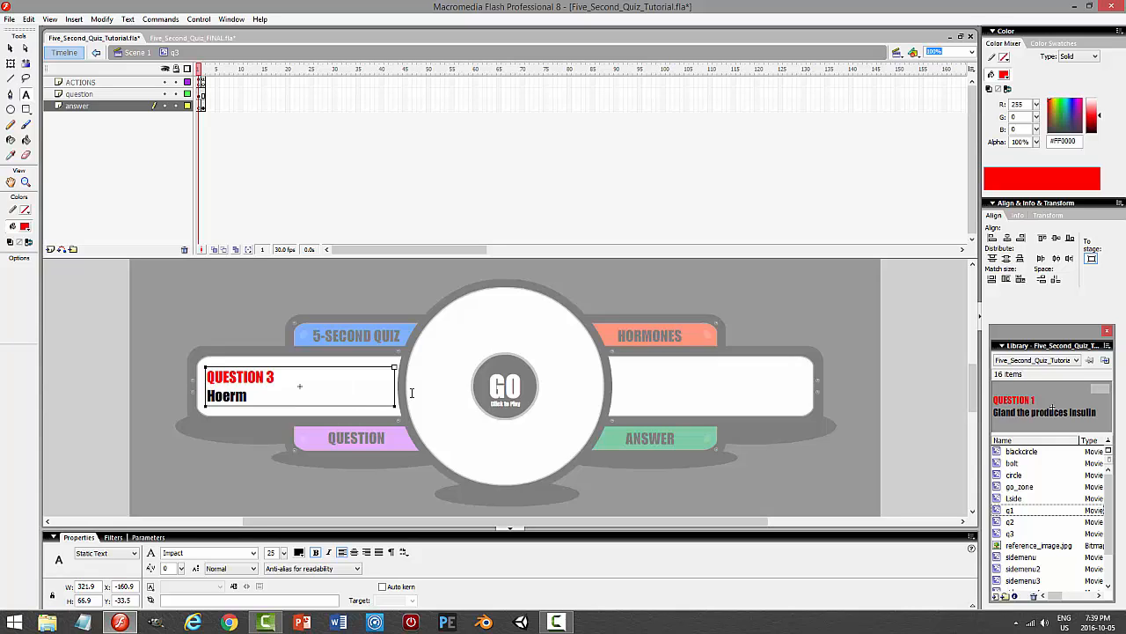
key(BackSpace)
key(BackSpace)
key(BackSpace)
text(rmo)
key(BackSpace)
key(BackSpace)
key(BackSpace)
text(mo)
key(BackSpace)
key(BackSpace)
text(mone that reduces blood ca)
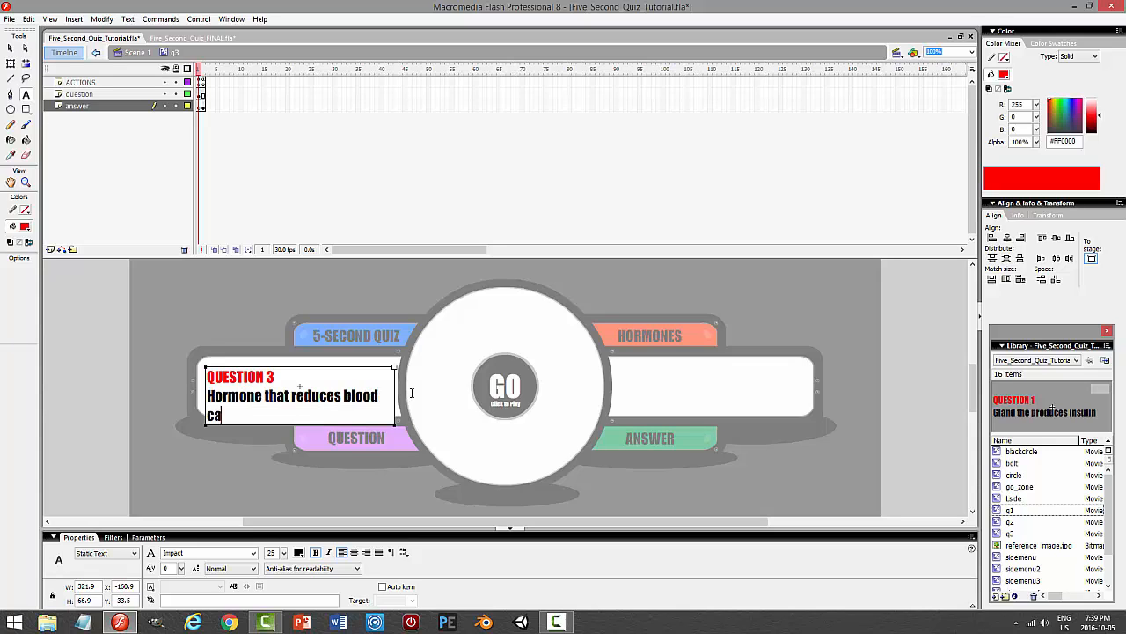
text(lcium levels)
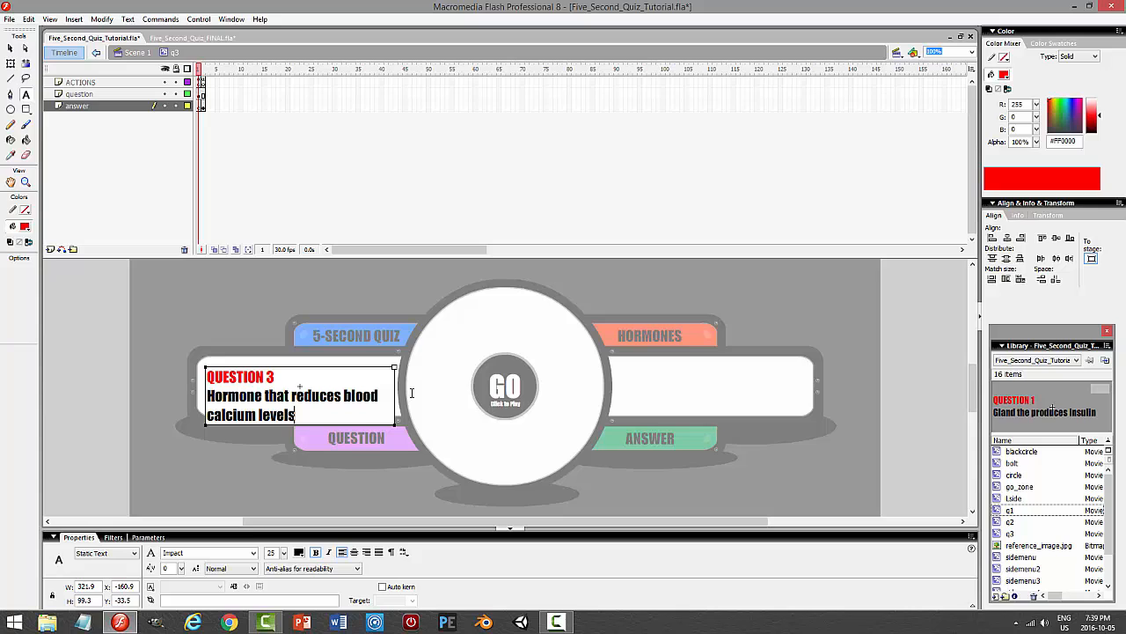
- Move the question 3 text block up 10 pixels so it fits inside the white question box
click(11, 49)
click(304, 403)
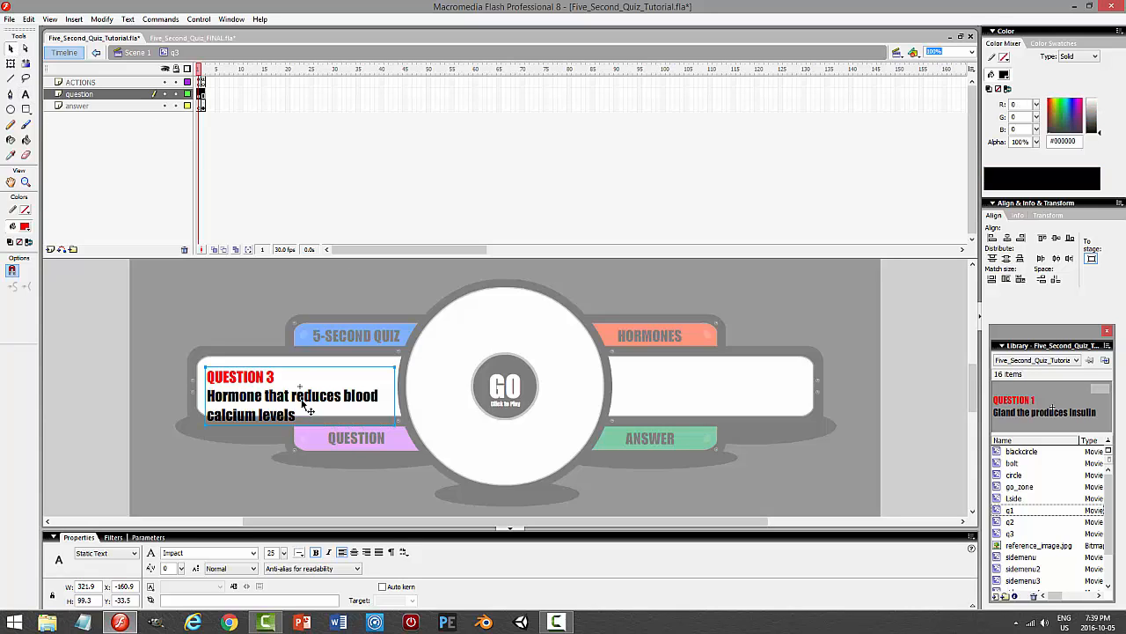
key(shift+Up)
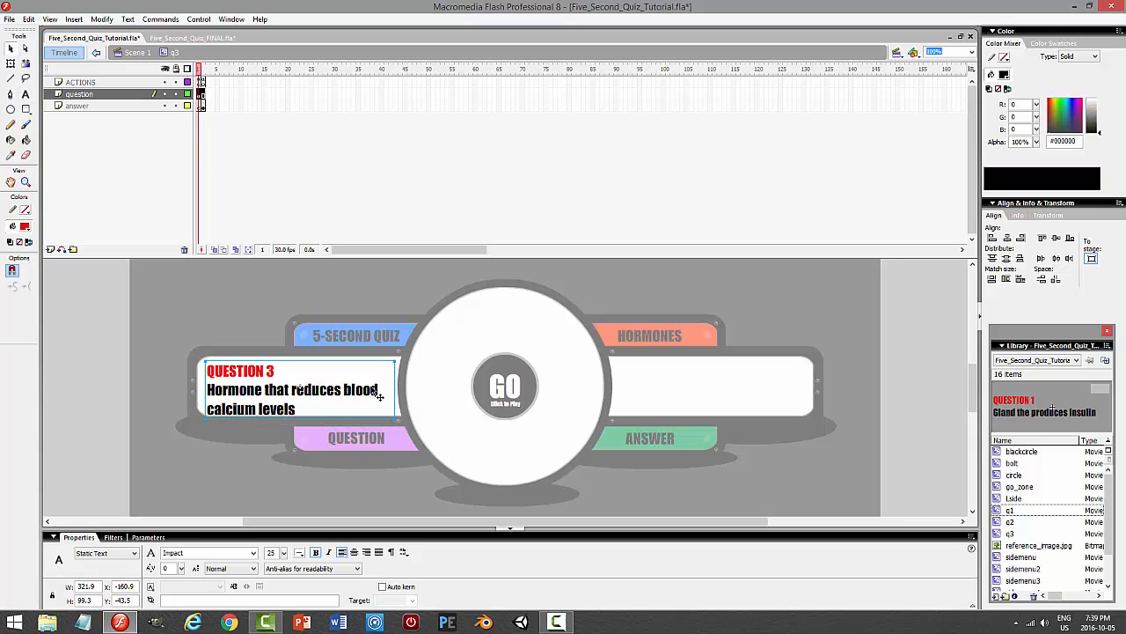
- Nudge the QUESTION 3 text block further up to a Y position of -49.5
key(Up)
key(Up)
key(Up)
key(Up)
key(Up)
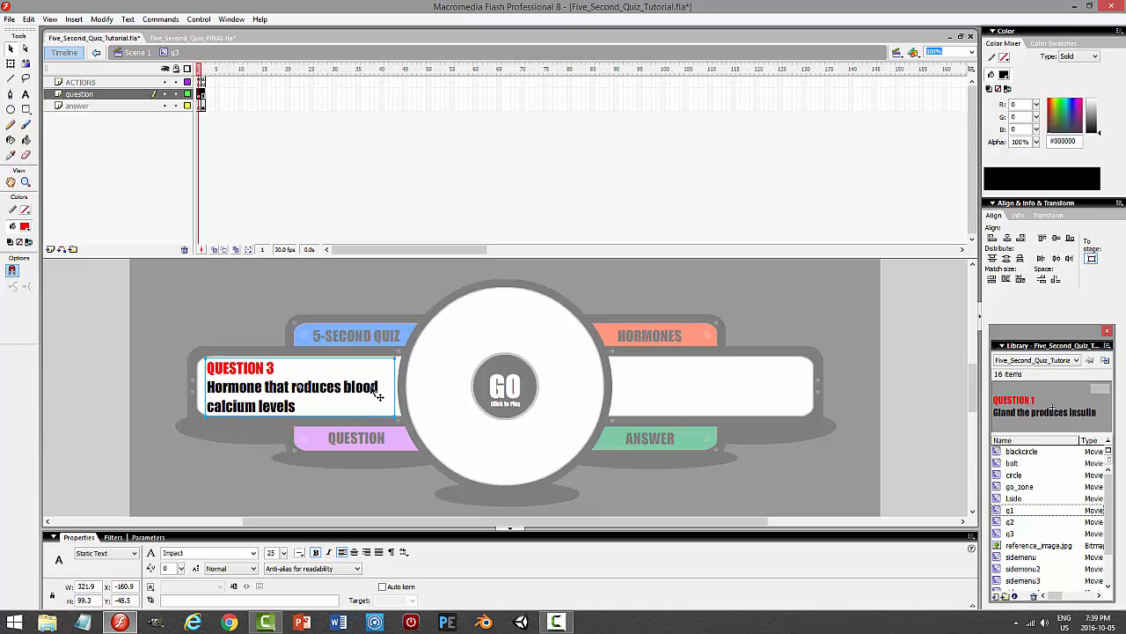
click(648, 301)
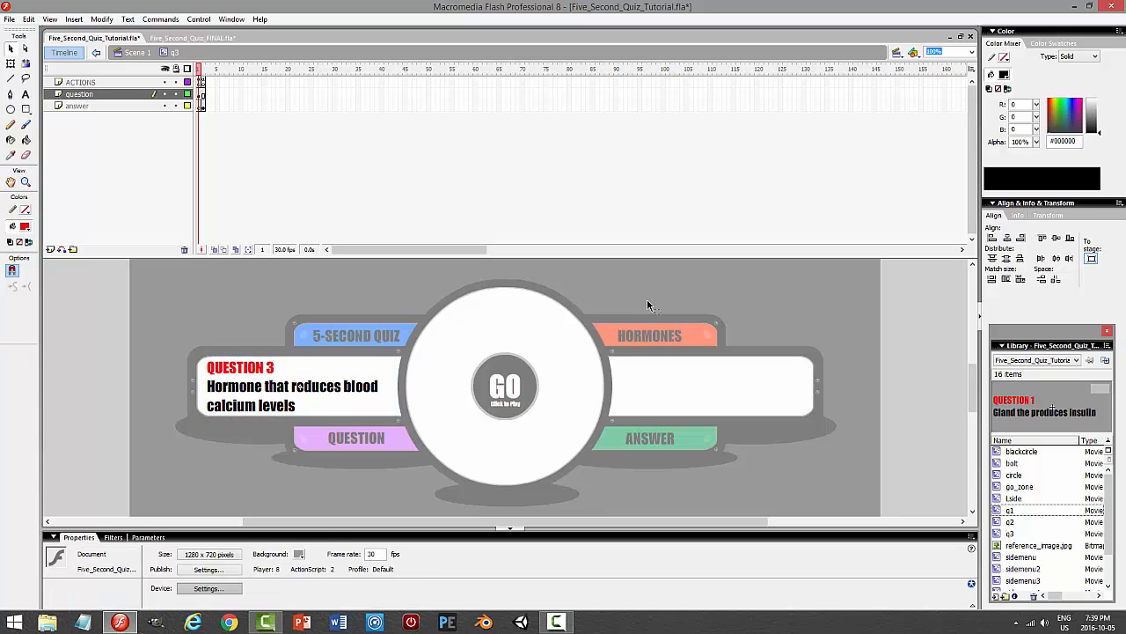
- Reduce the line spacing of the QUESTION 3 text block so its lines sit closer together
click(264, 392)
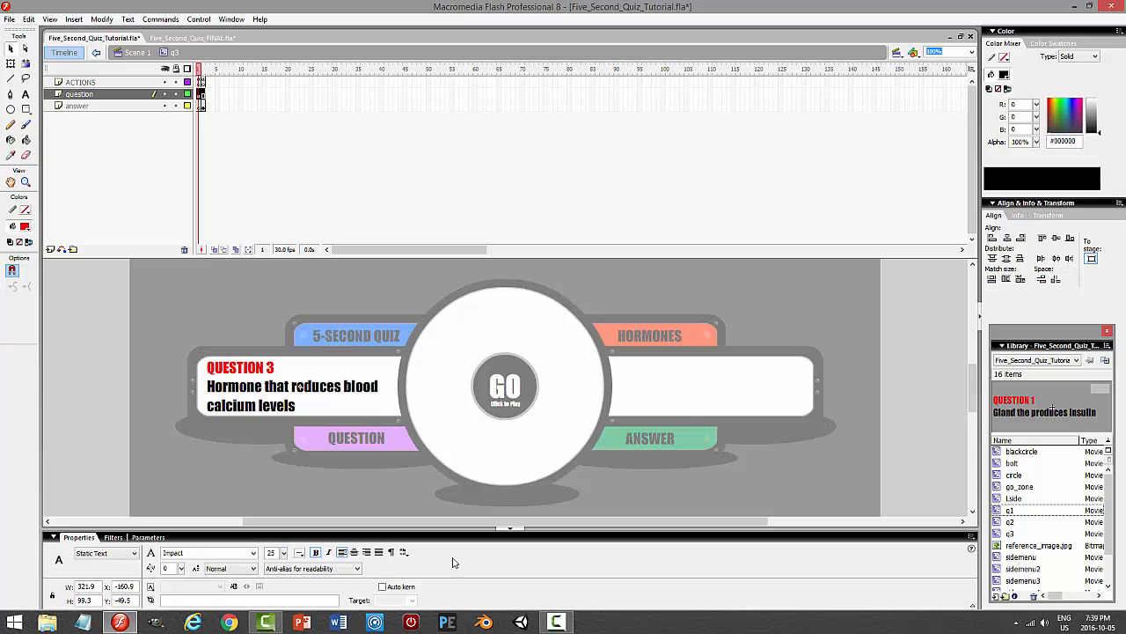
click(392, 552)
click(461, 502)
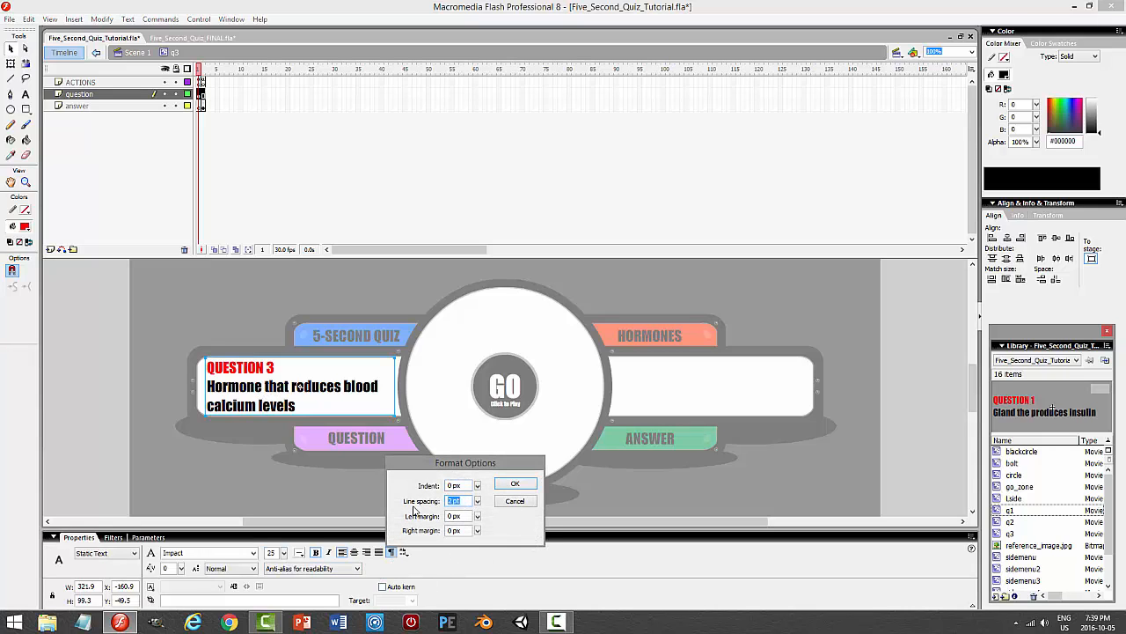
key(Return)
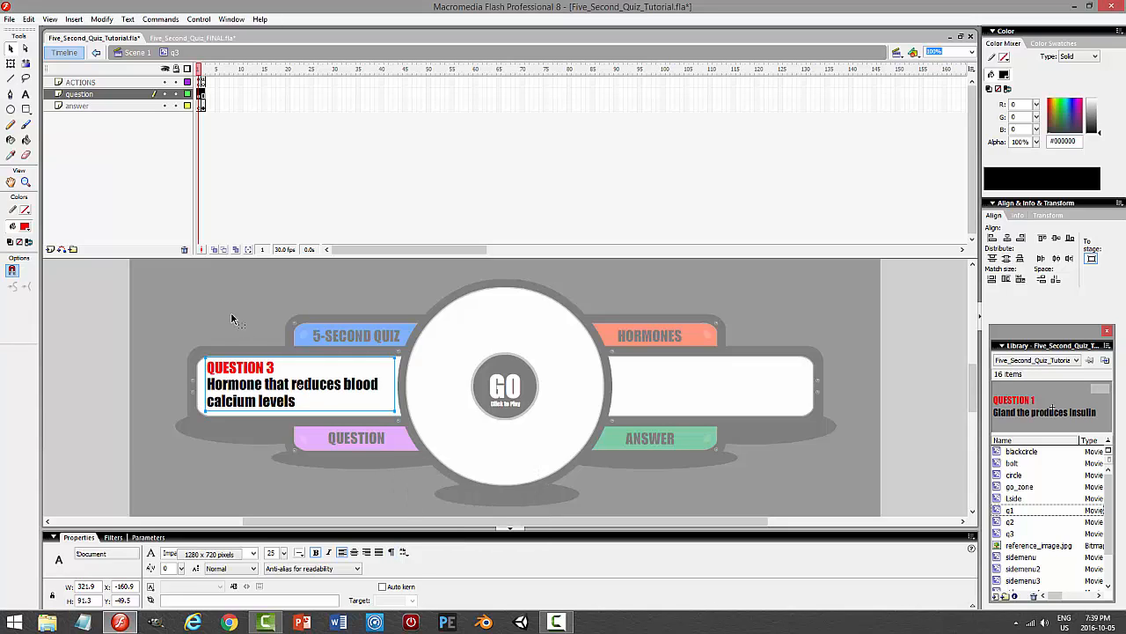
click(230, 311)
click(318, 374)
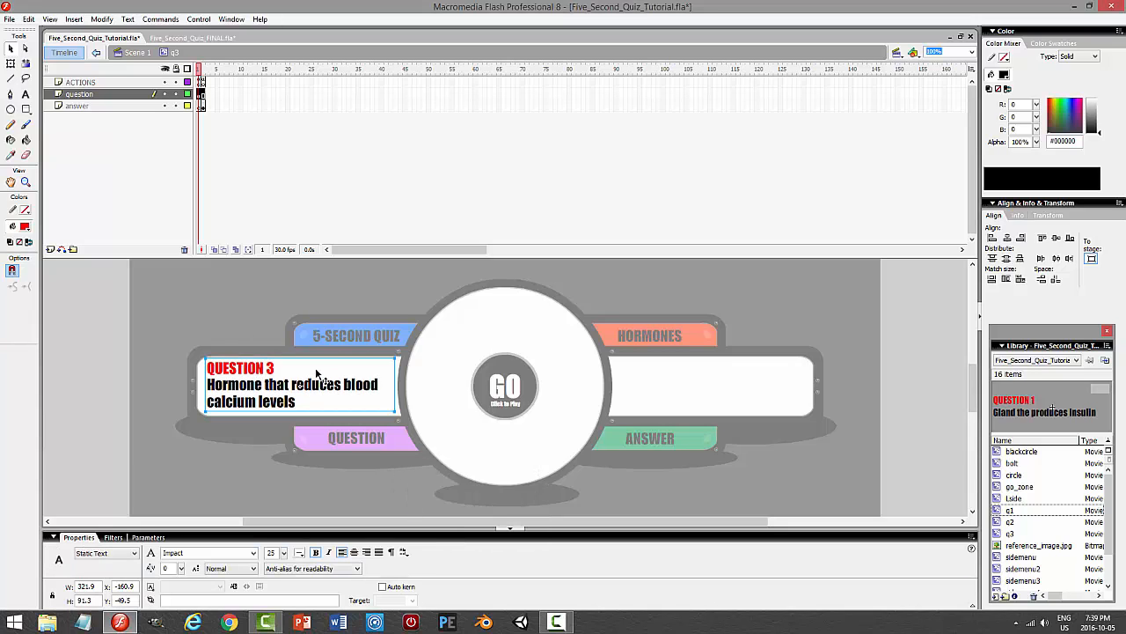
- Replace the ANTERIOR PITUITARY text on frame 2 of the answer layer with "CALCITONIN"
click(201, 106)
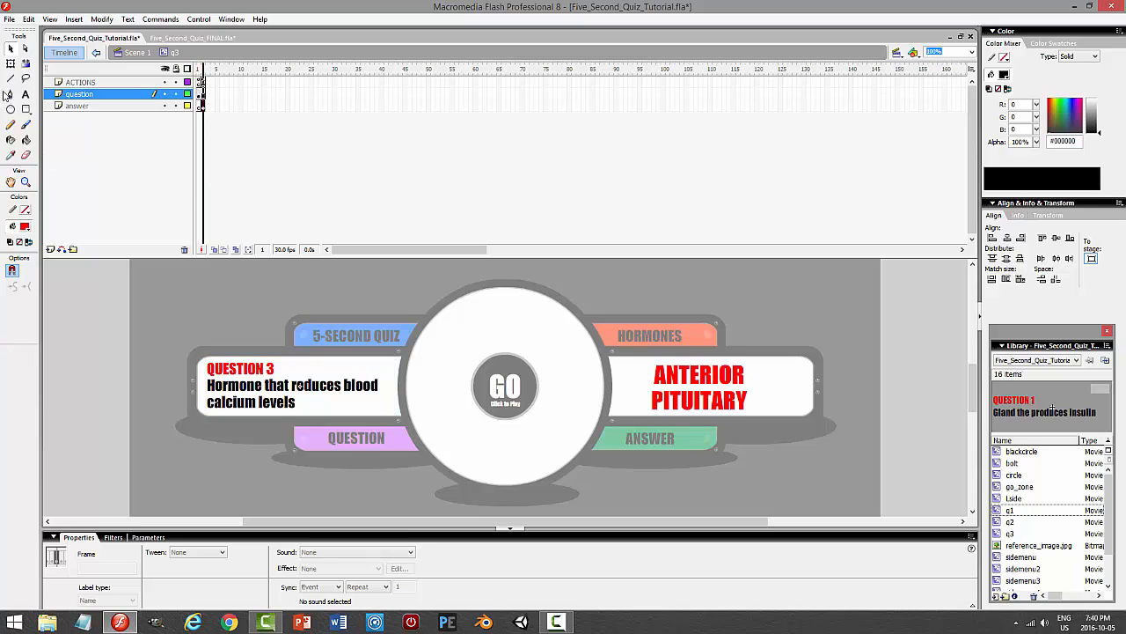
key(t)
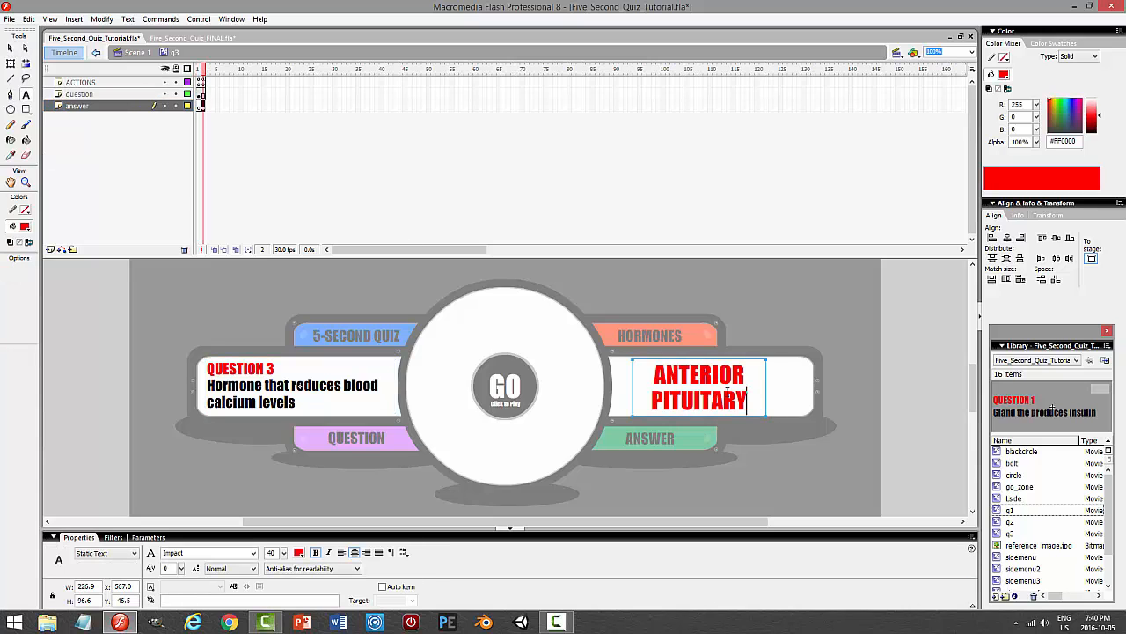
key(ctrl+a)
text(C)
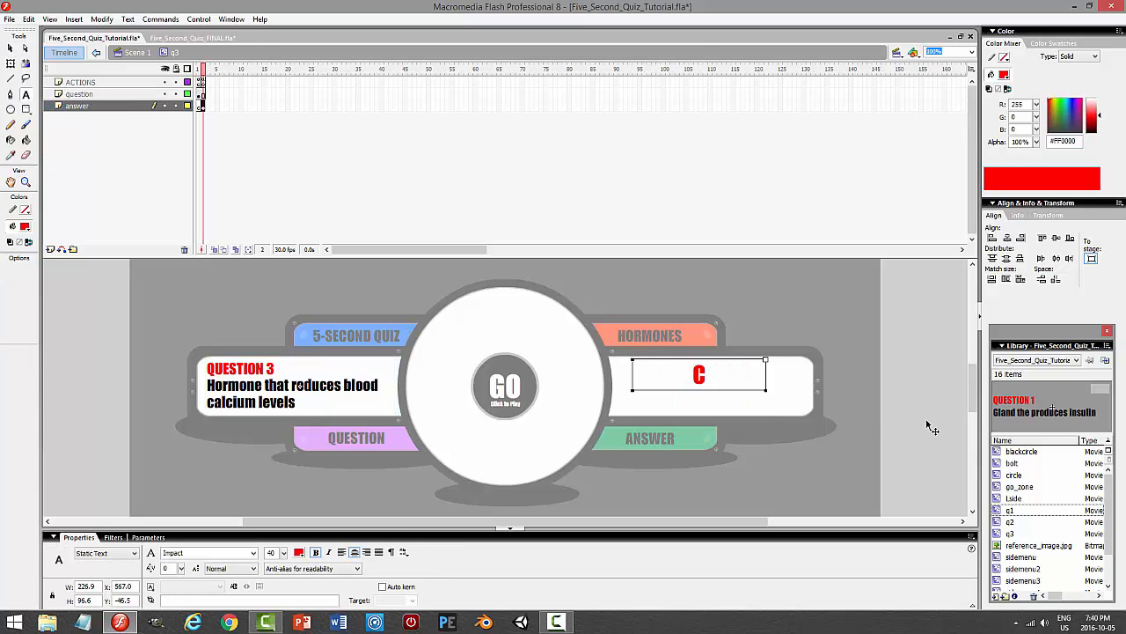
text(ALCI)
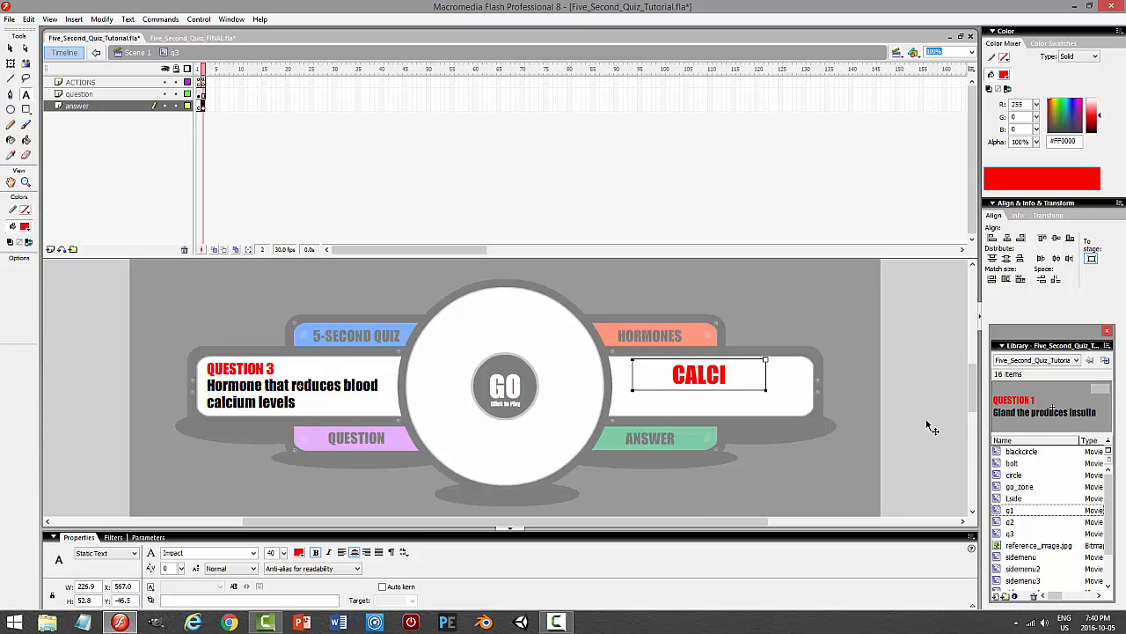
text(TONIN)
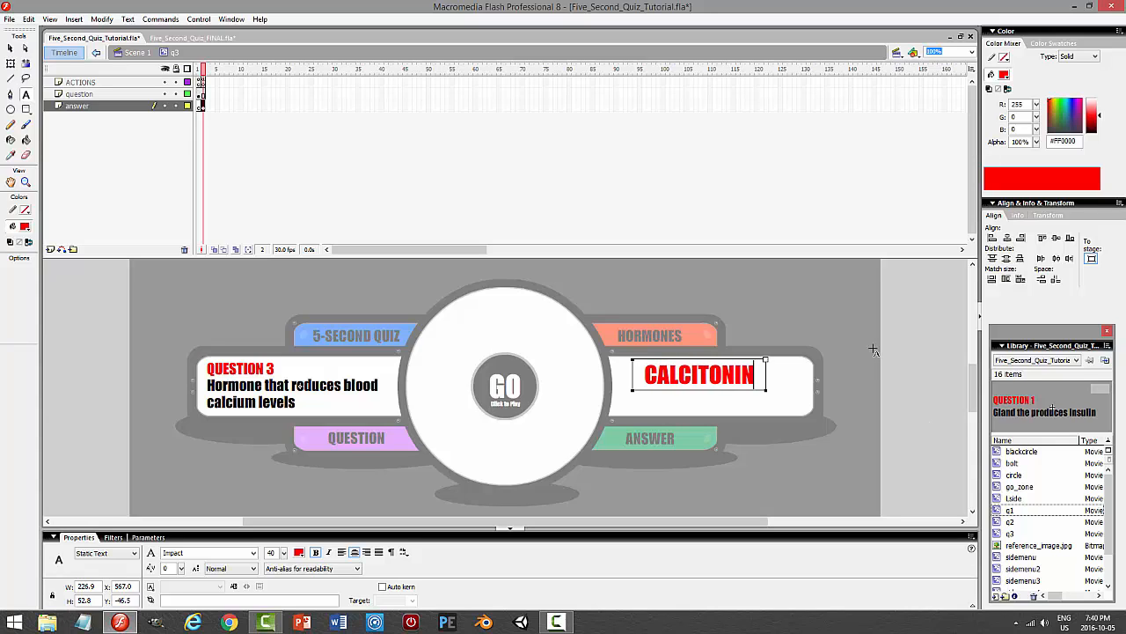
- Move the CALCITONIN text down 20 pixels to centre it vertically in the white answer box
click(12, 48)
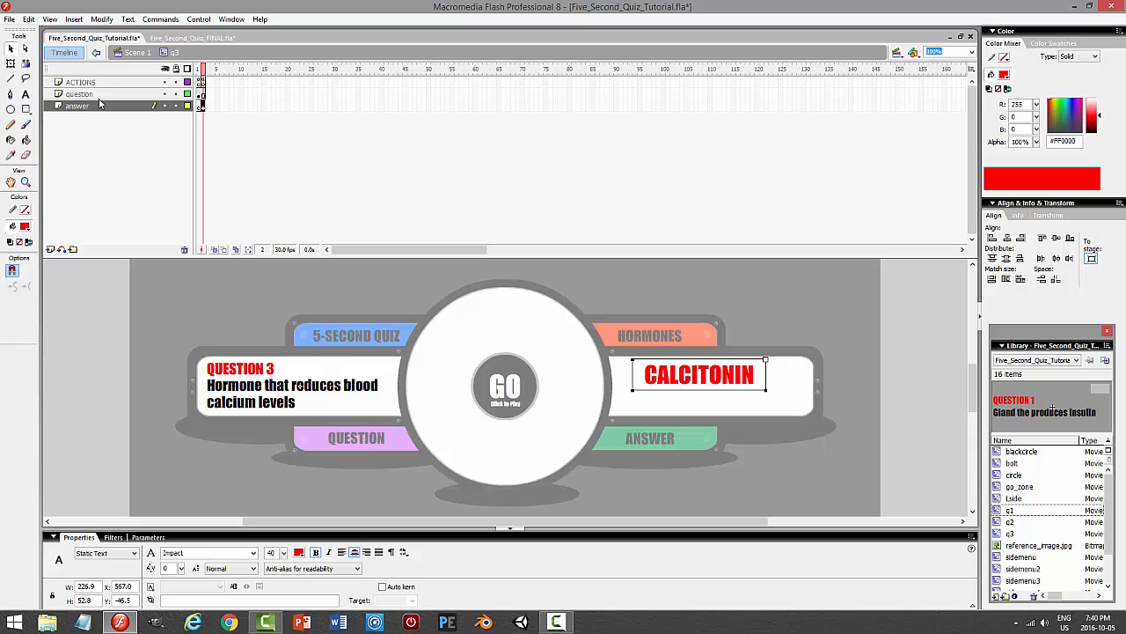
key(shift+Down)
key(shift+Down)
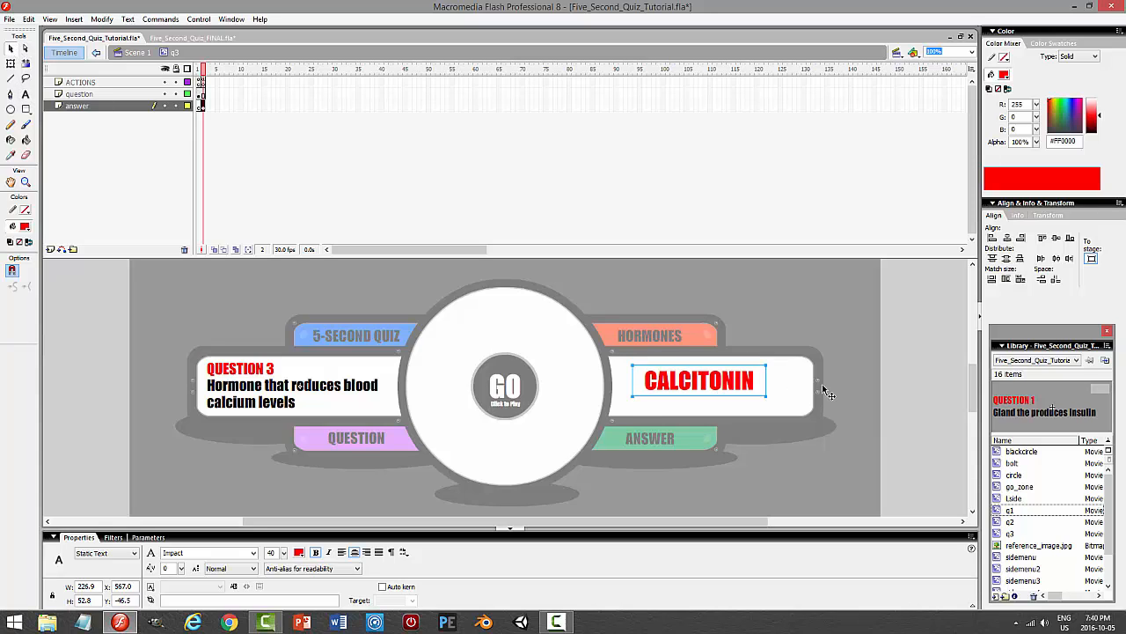
- Leave the q3 symbol for the main Scene 1 timeline and save the file
click(796, 304)
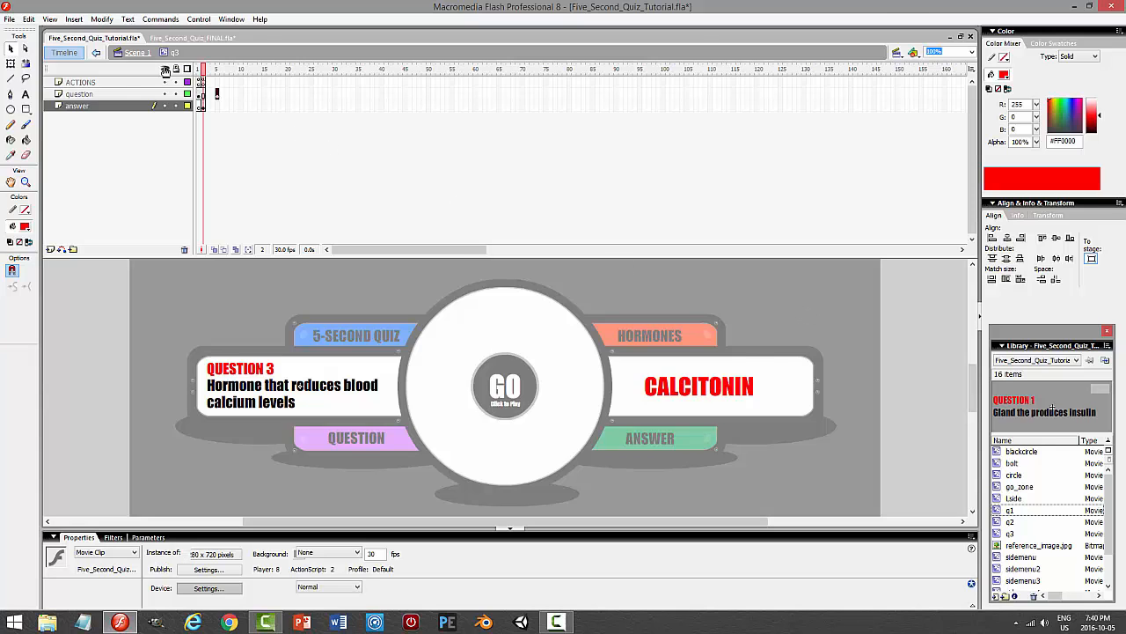
double_click(836, 308)
key(ctrl+s)
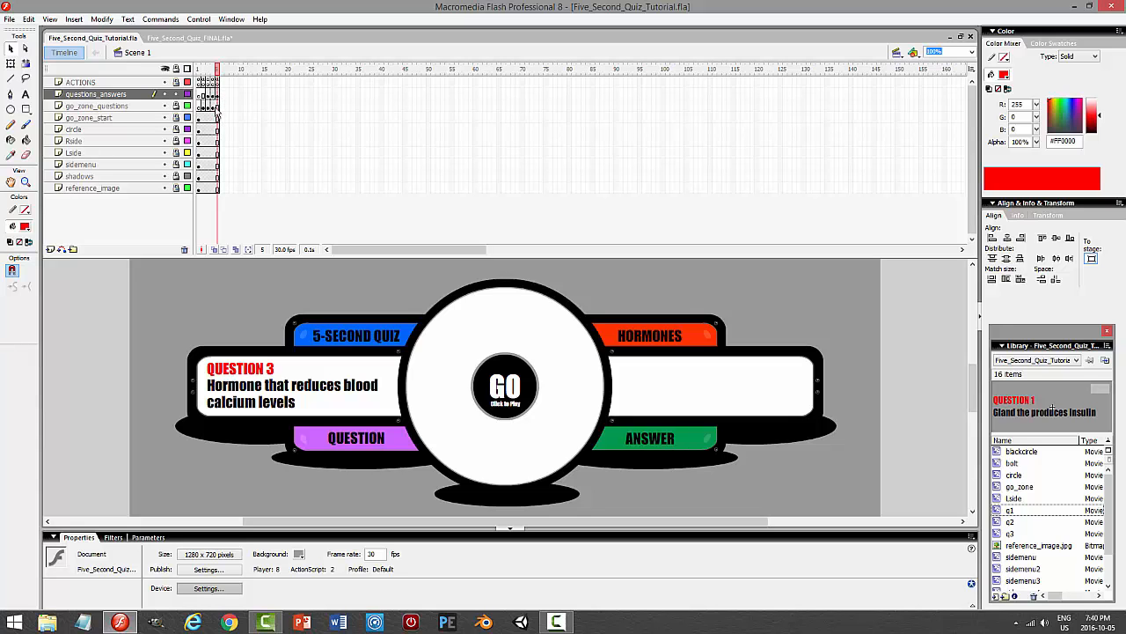
- Test the movie by starting the quiz and running the timer through questions 1 and 2
key(ctrl+Return)
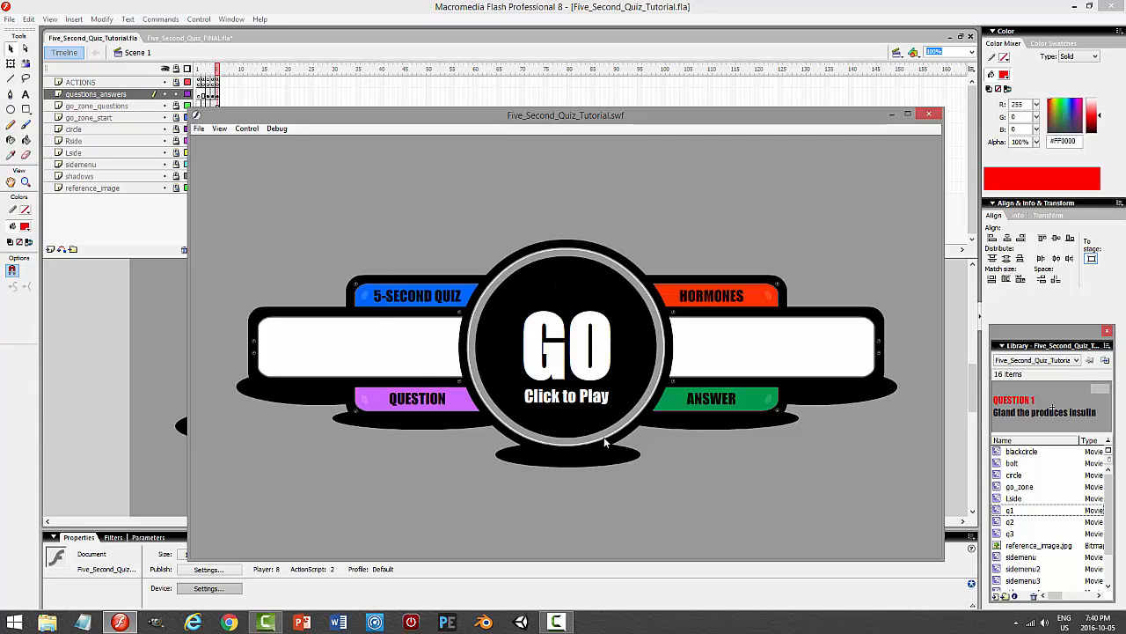
click(566, 350)
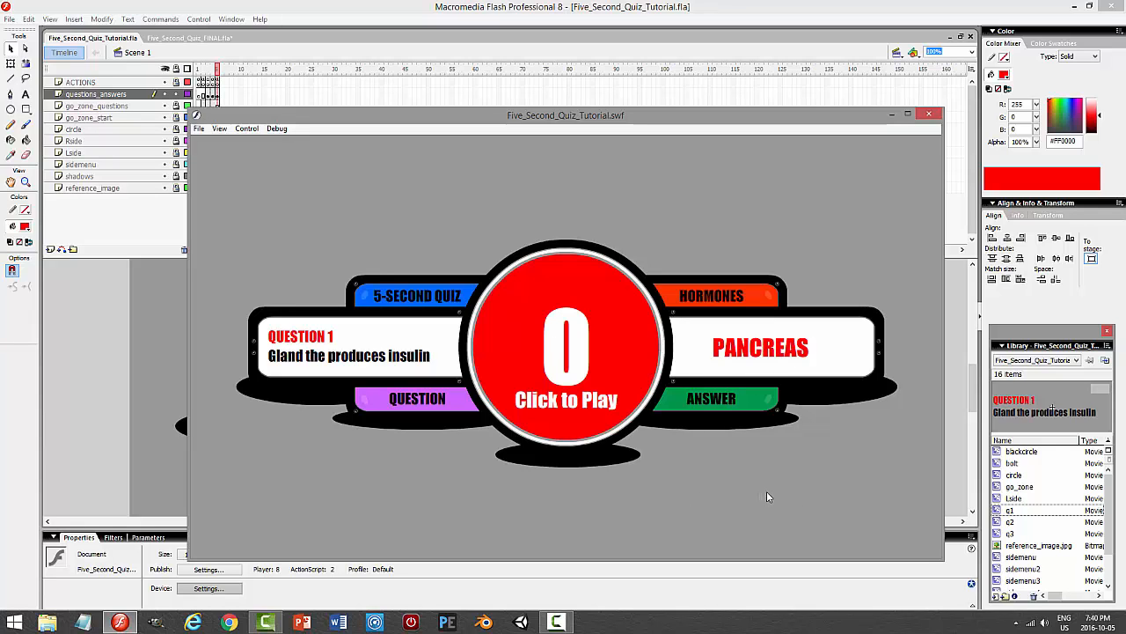
click(570, 352)
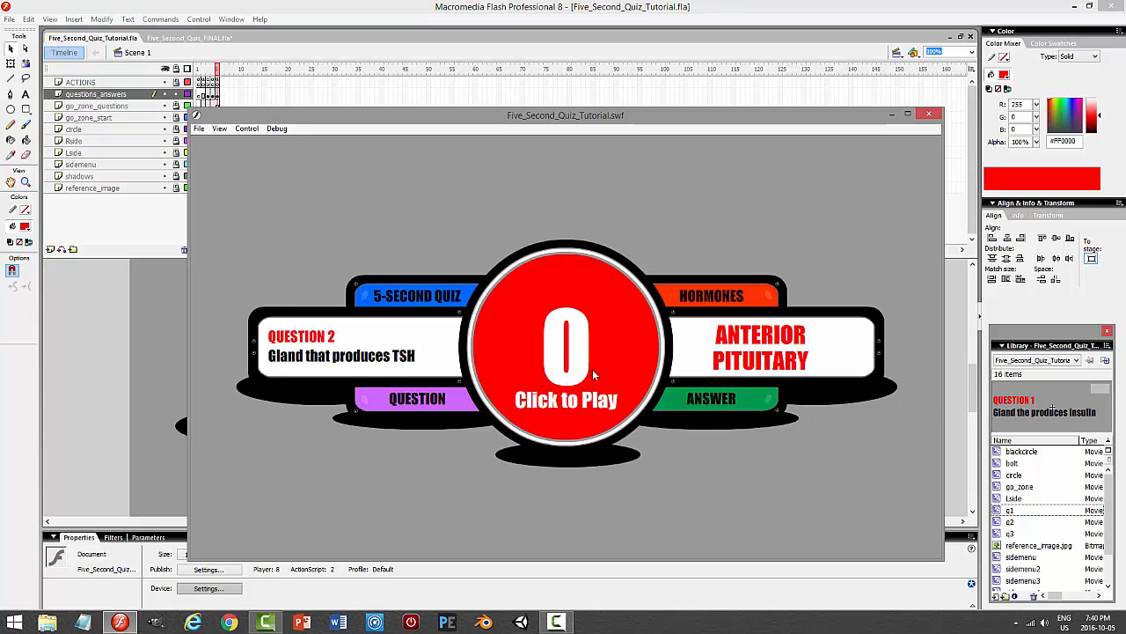
click(928, 113)
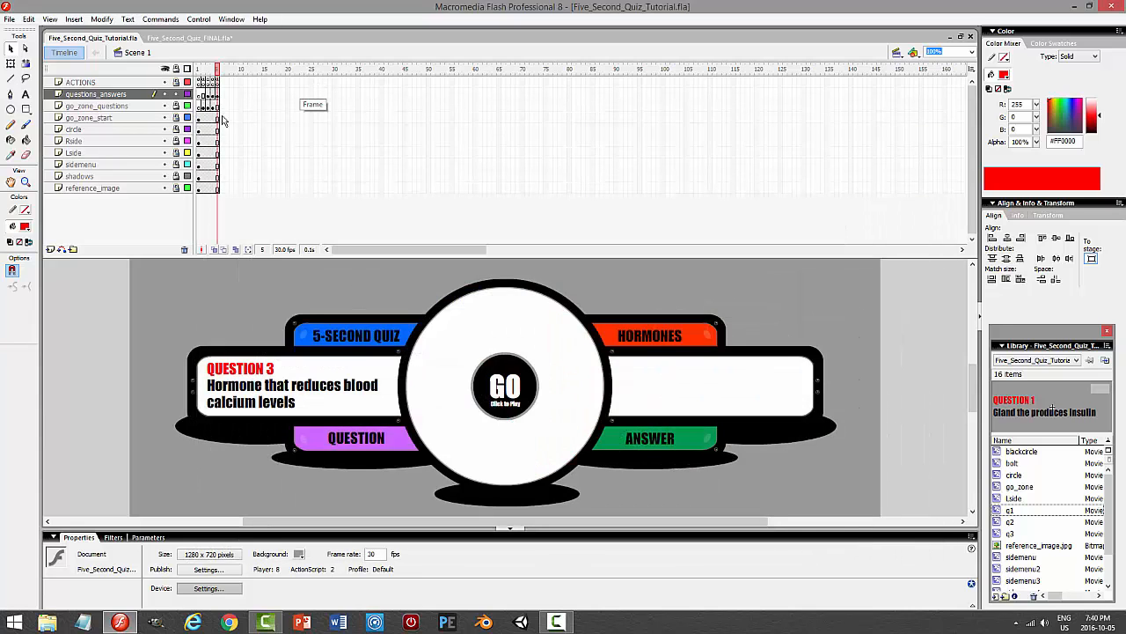
- Lock the questions_answers layer and unlock the go_zone_questions layer
click(177, 94)
click(177, 94)
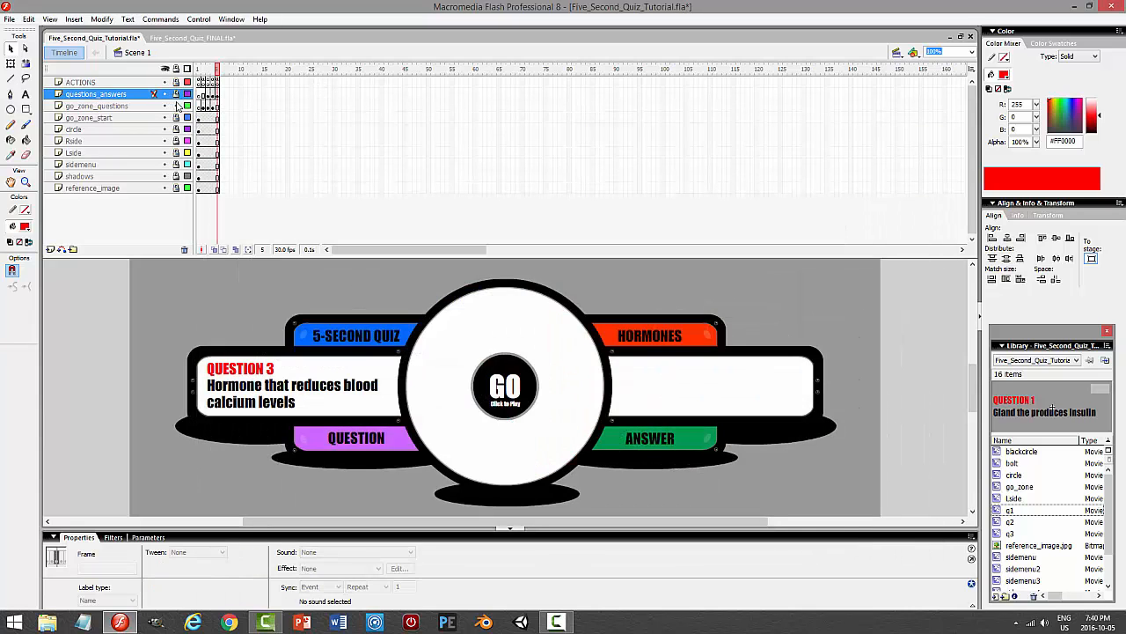
- Compare the scripts on the go_zone instances at frames 4 and 3 of the go_zone_questions layer
click(521, 401)
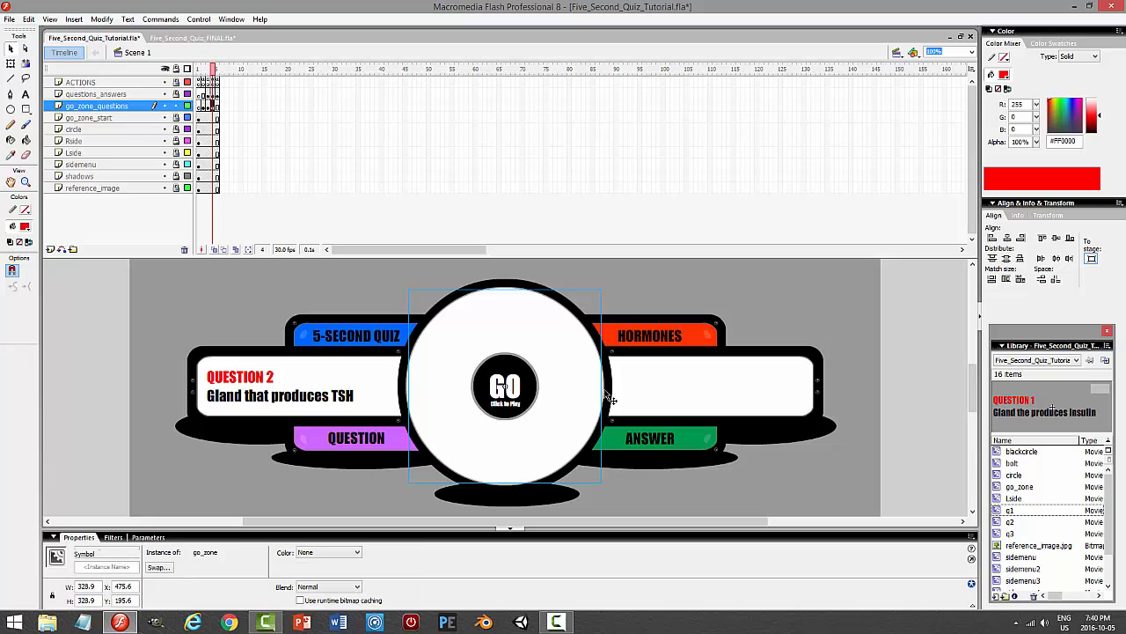
key(F9)
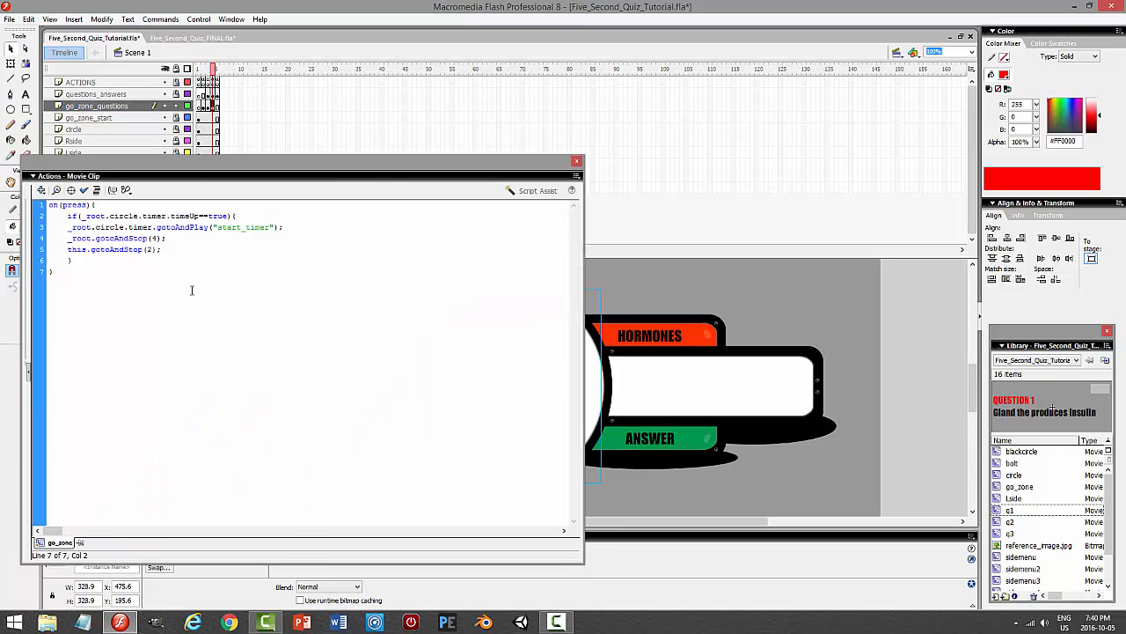
key(F9)
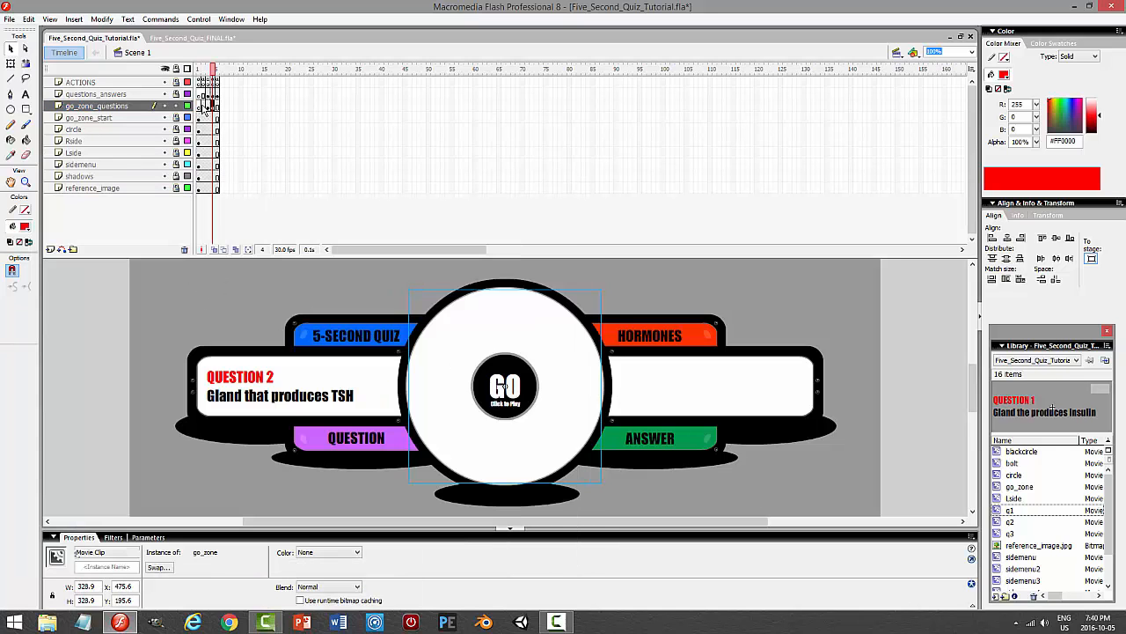
click(209, 107)
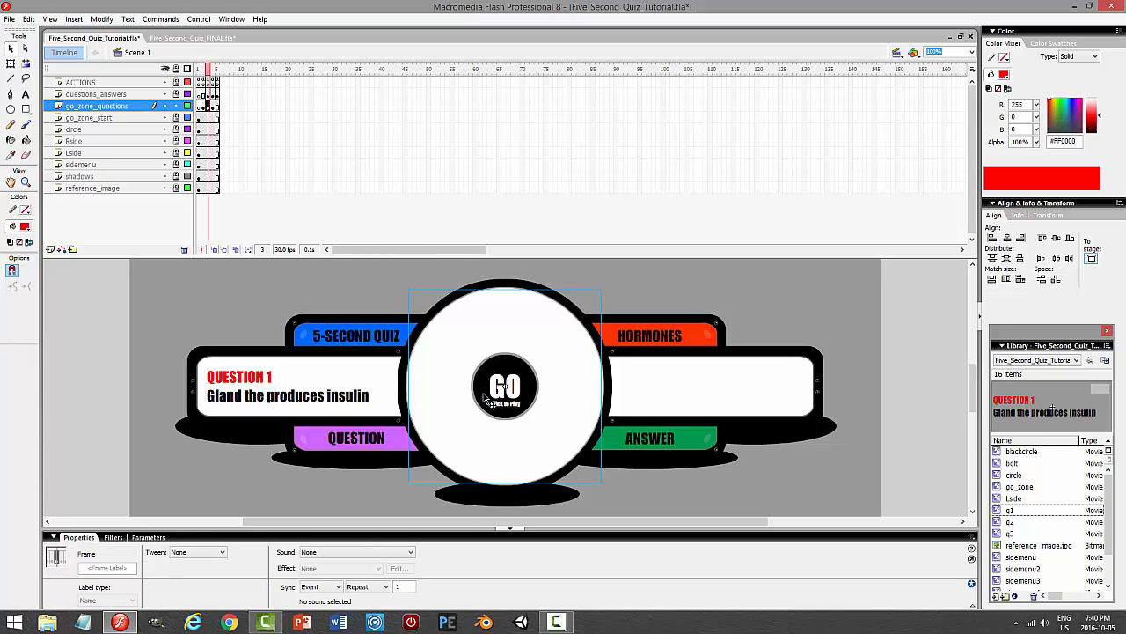
click(524, 404)
key(F9)
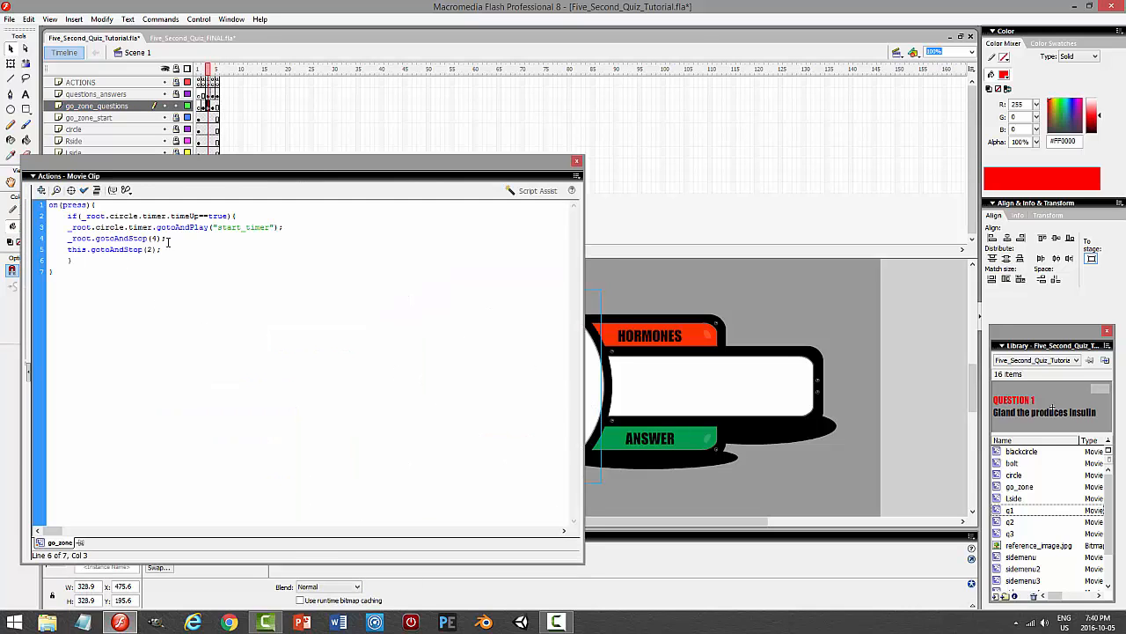
key(F9)
- Change the root jump in the frame 4 go_zone script to _root.gotoAndStop(5)
click(213, 81)
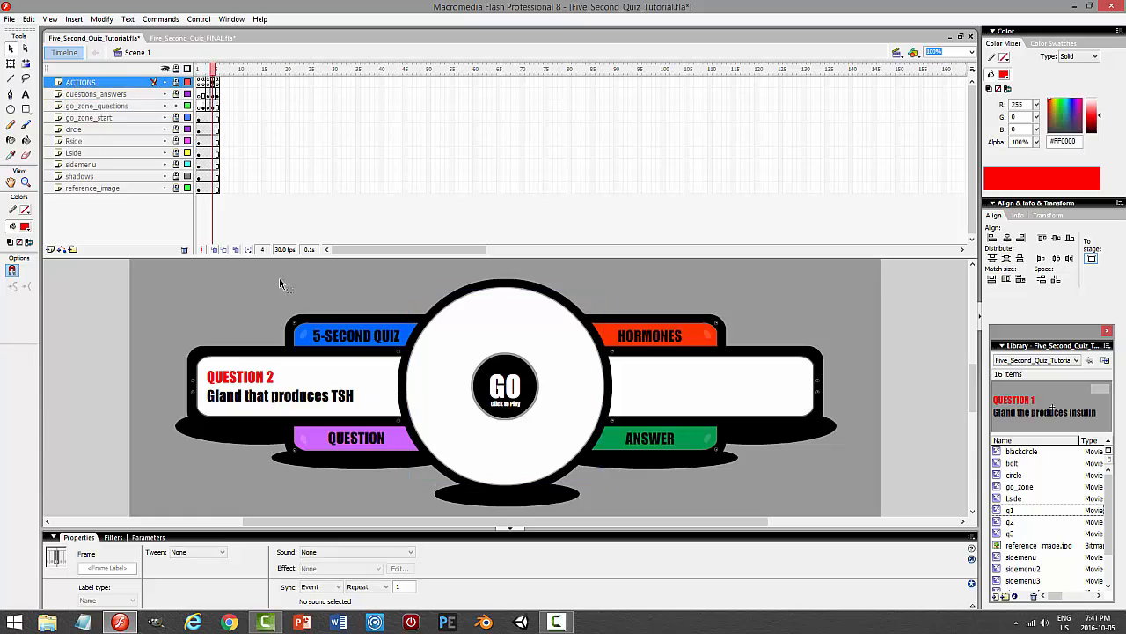
click(213, 106)
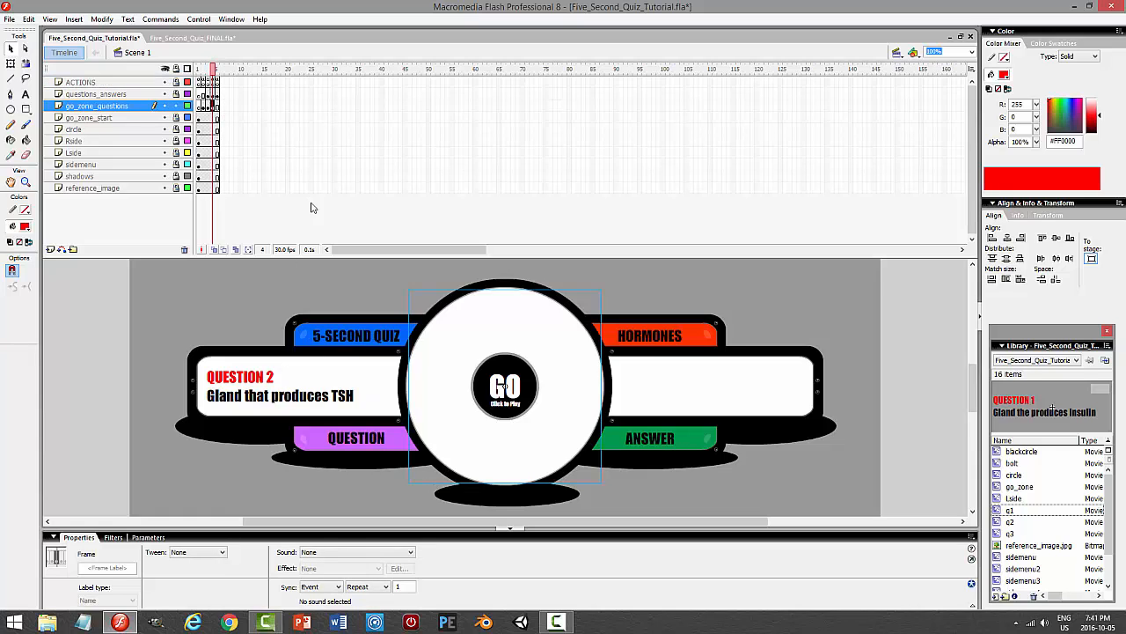
click(554, 400)
key(F9)
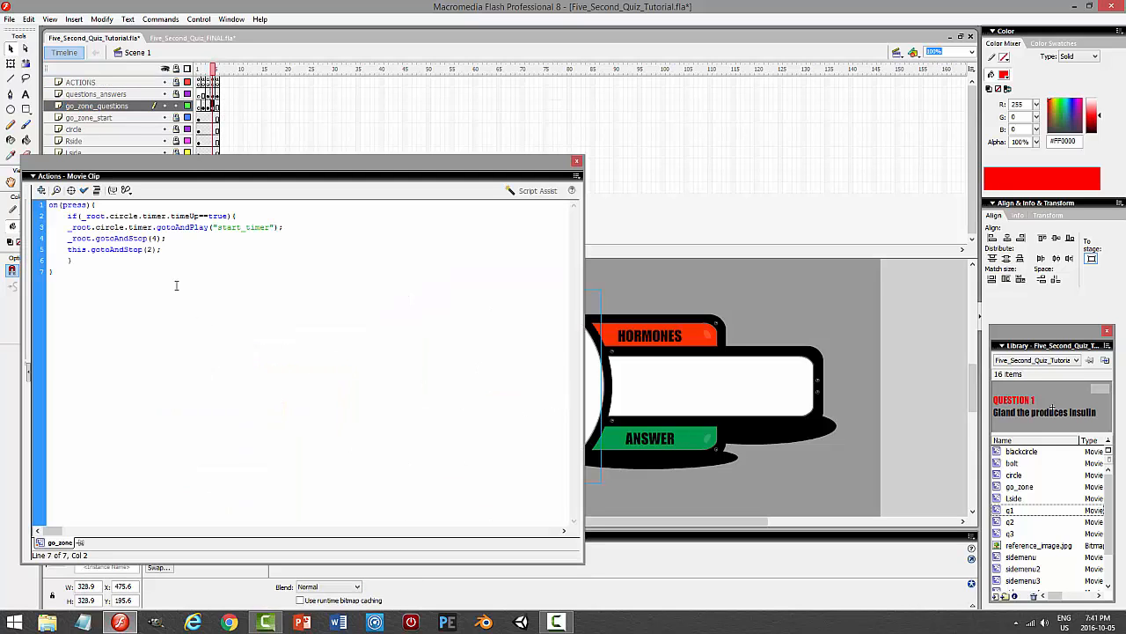
click(158, 237)
- Test the movie by playing the quiz through to question 3 and its answer, and close the script editor
key(ctrl+Return)
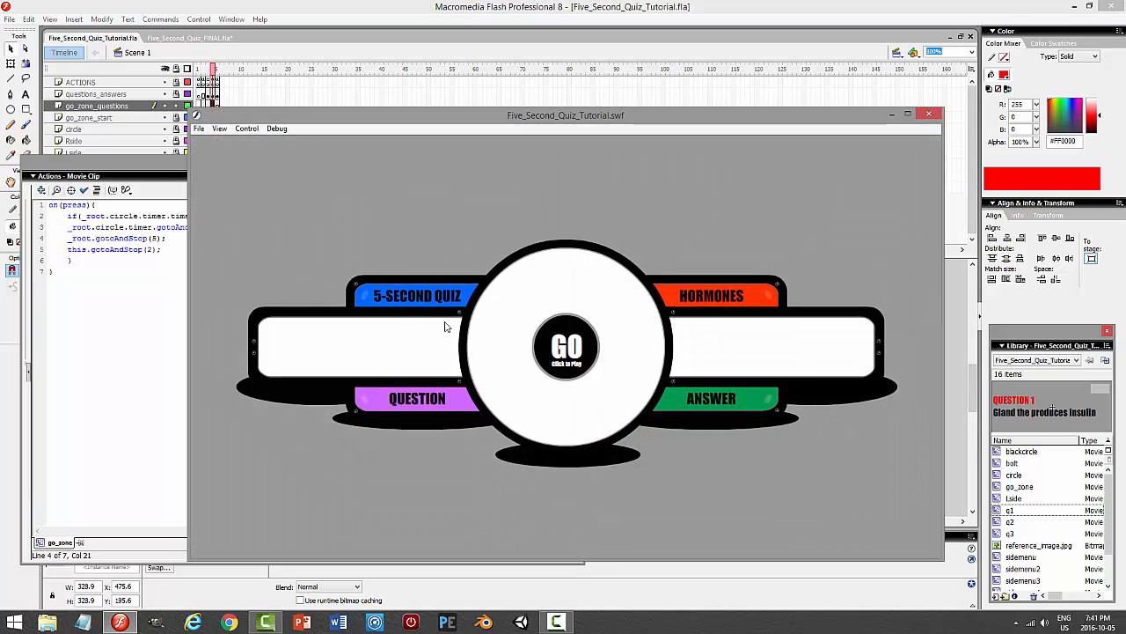
click(623, 380)
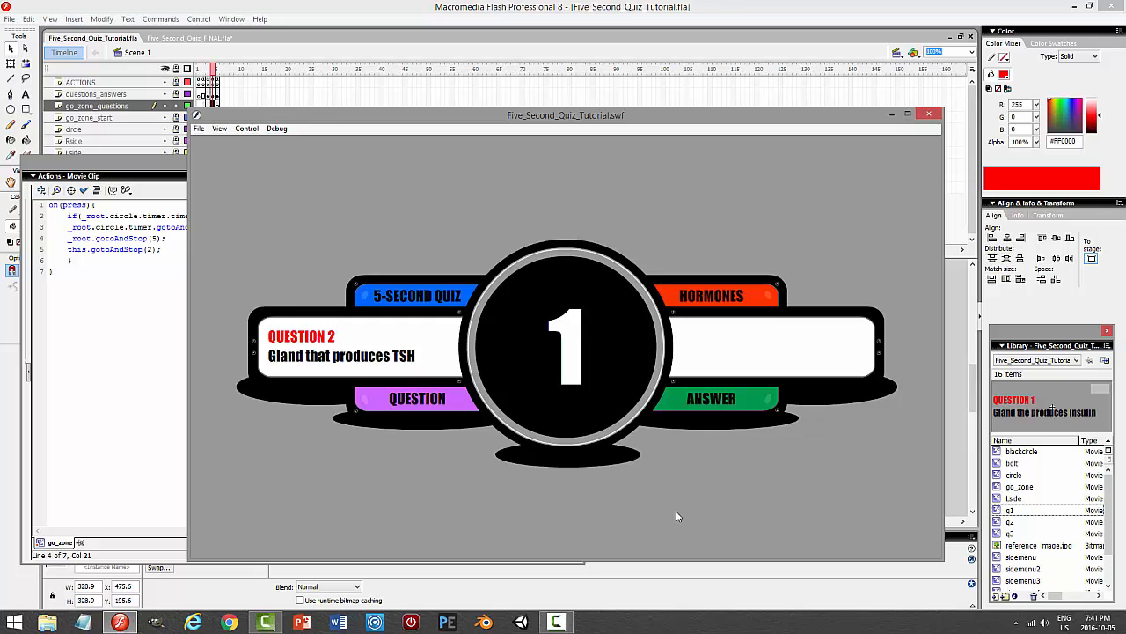
click(570, 360)
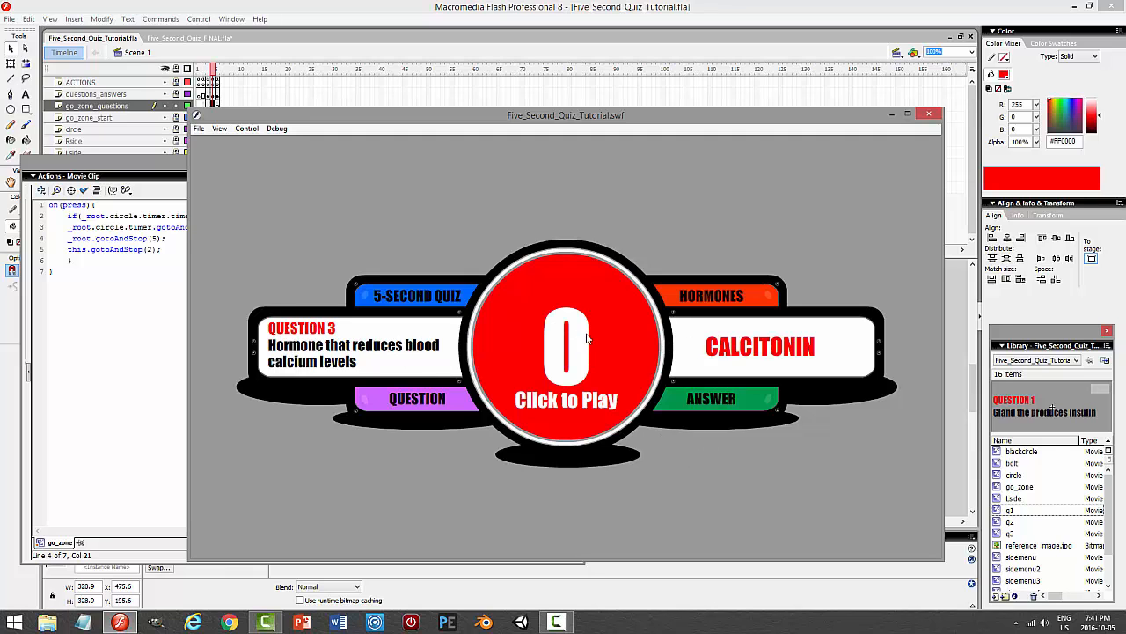
click(928, 114)
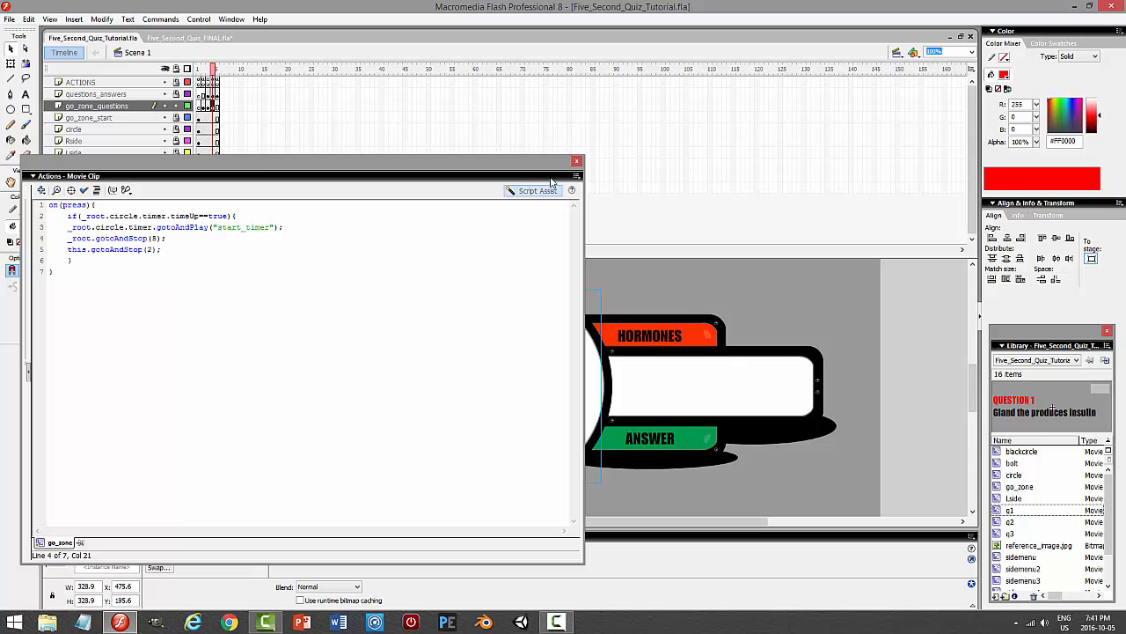
click(576, 161)
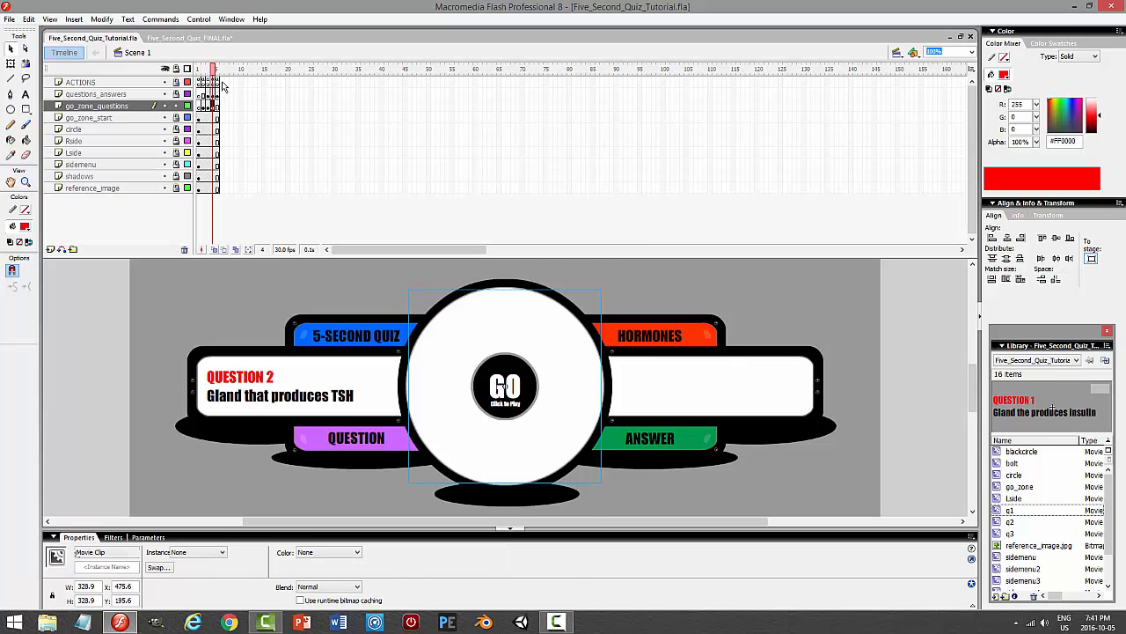
- Insert a frame at frame 6 on every layer from ACTIONS down to reference_image
click(225, 95)
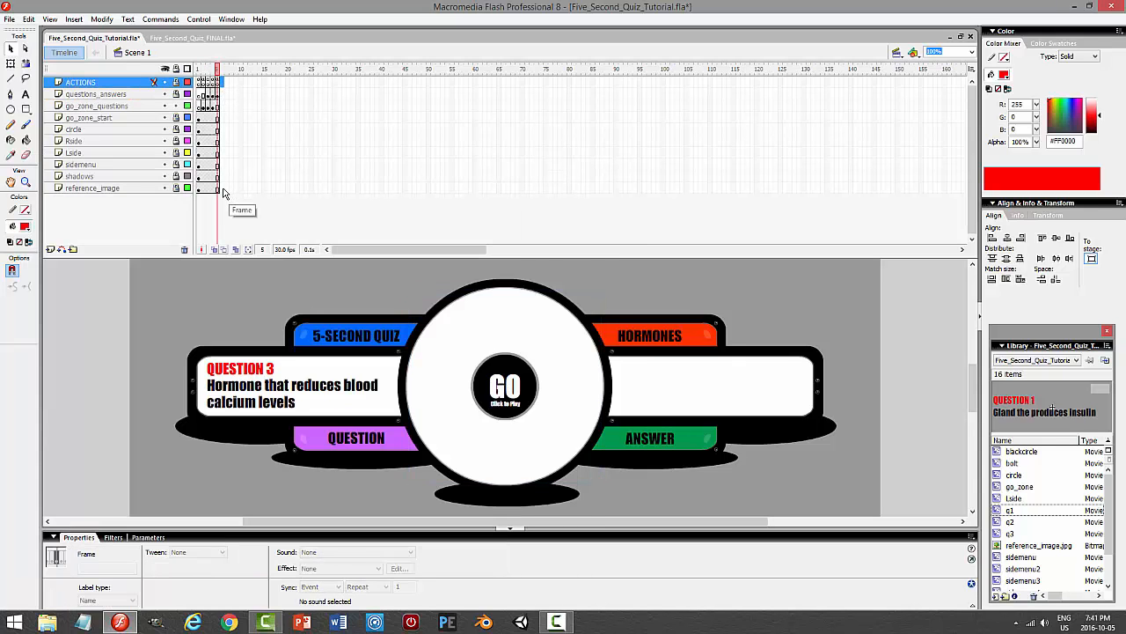
shift+click(222, 189)
key(F5)
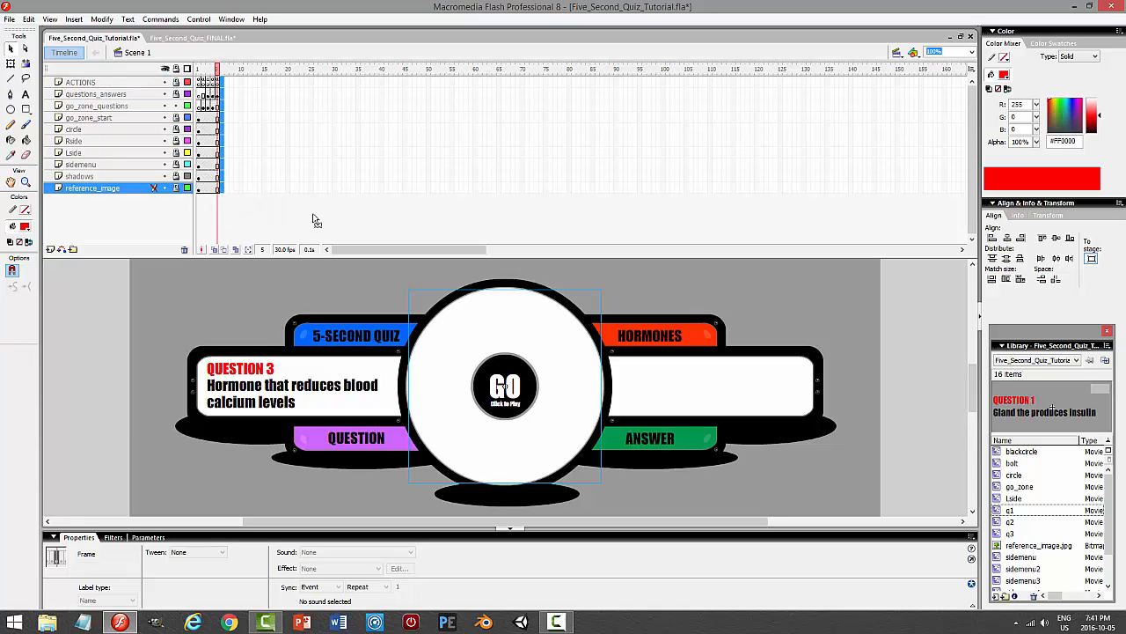
- Add keyframes at frame 6 on the ACTIONS and questions_answers layers
click(221, 106)
click(221, 81)
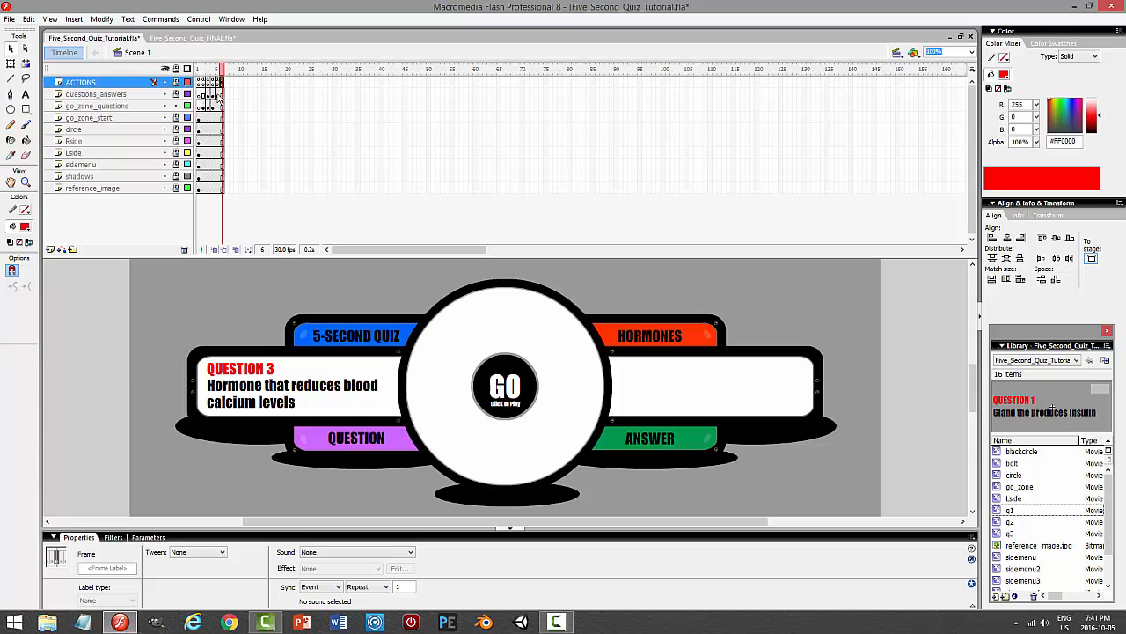
click(219, 95)
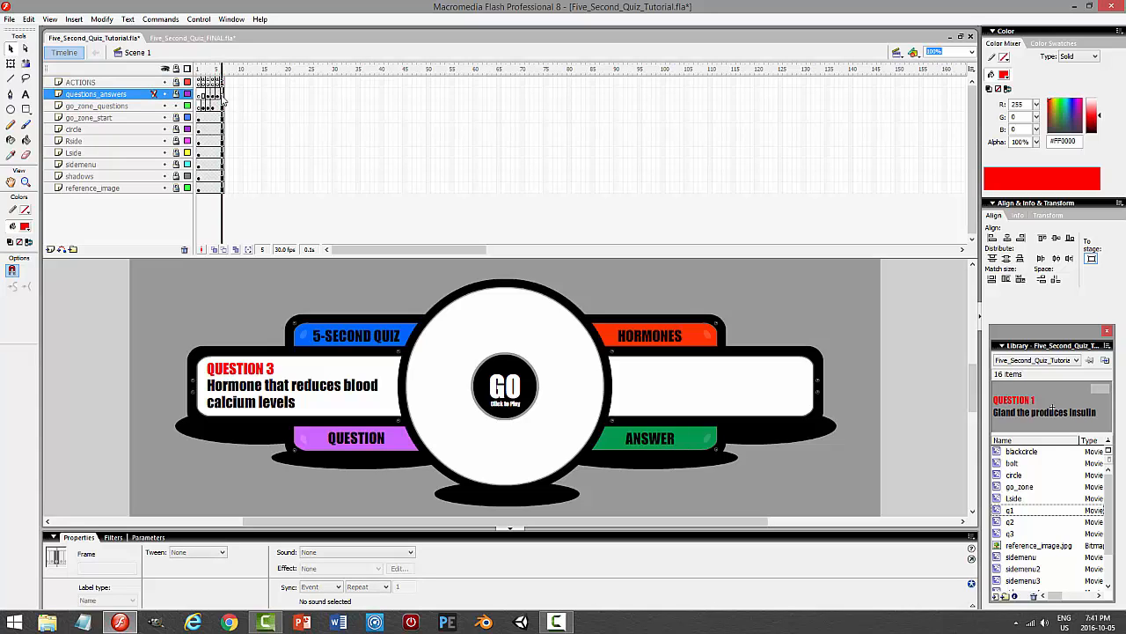
click(222, 97)
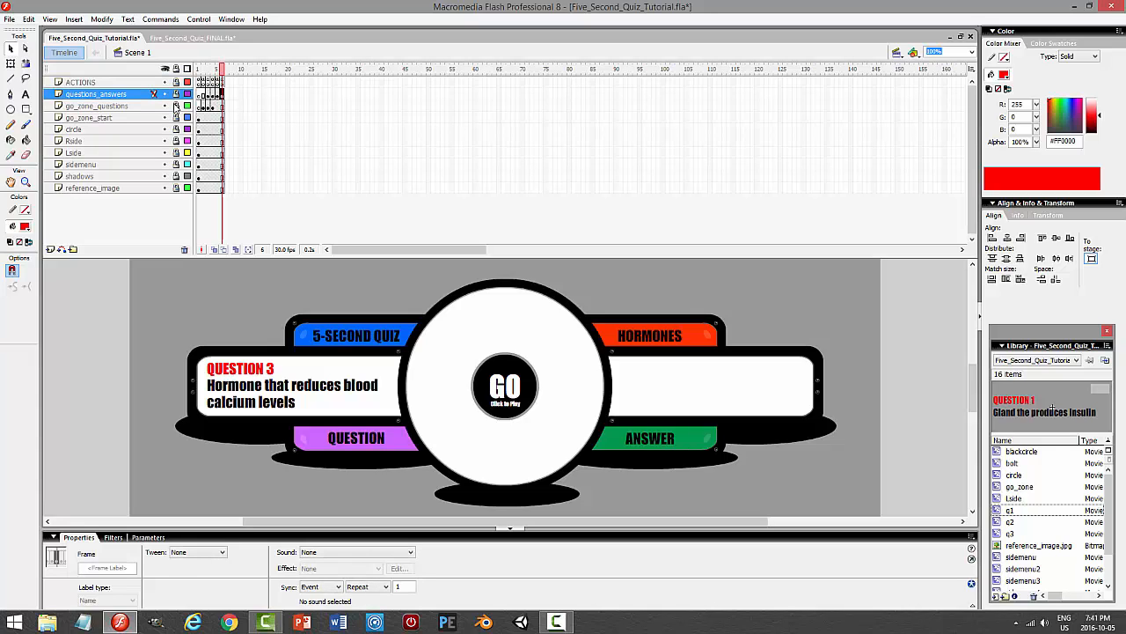
- Unlock questions_answers and duplicate the question 3 symbol at frame 6 as a new symbol named q4
click(275, 374)
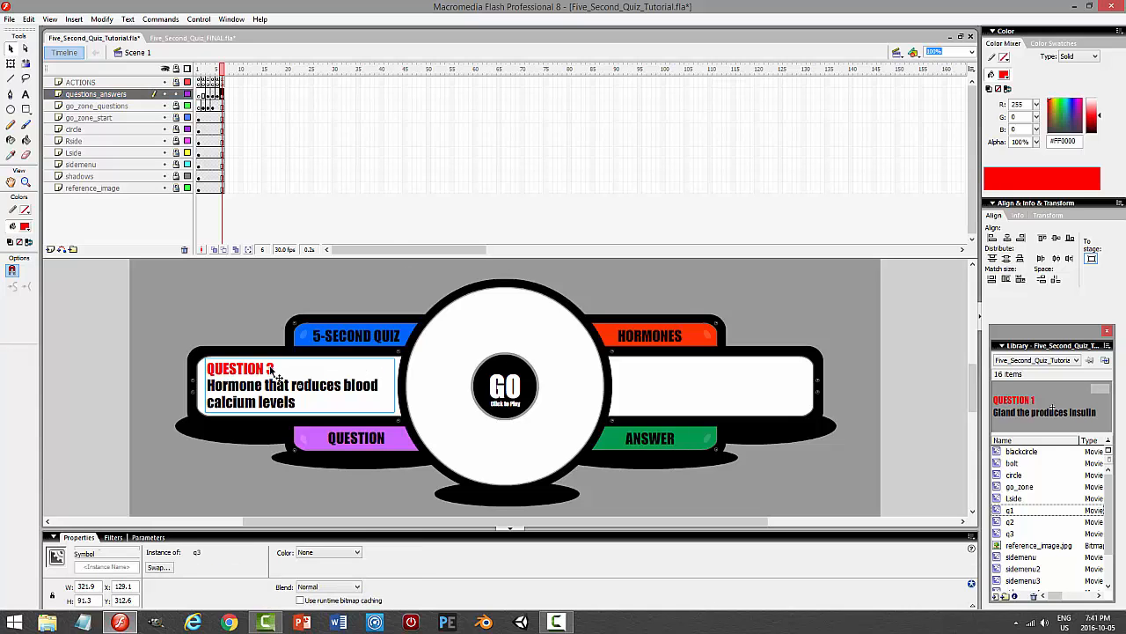
right_click(269, 378)
click(327, 331)
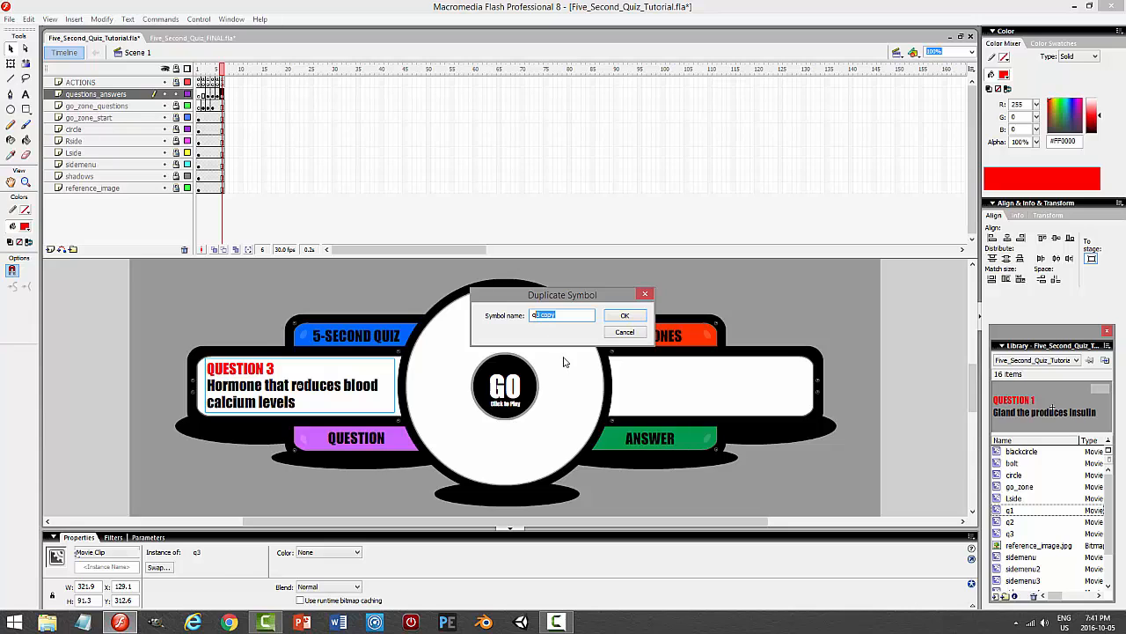
text(q4)
key(Return)
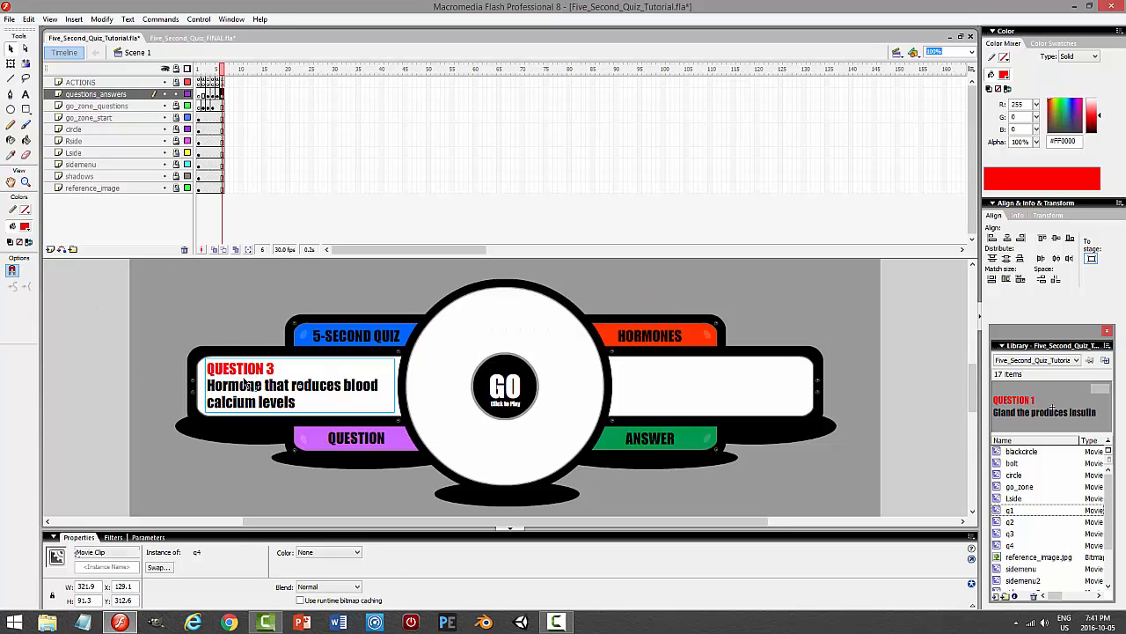
- Inside q4, change the heading to QUESTION 4 and the question text to "Hormone that increases water reabsorption"
double_click(248, 385)
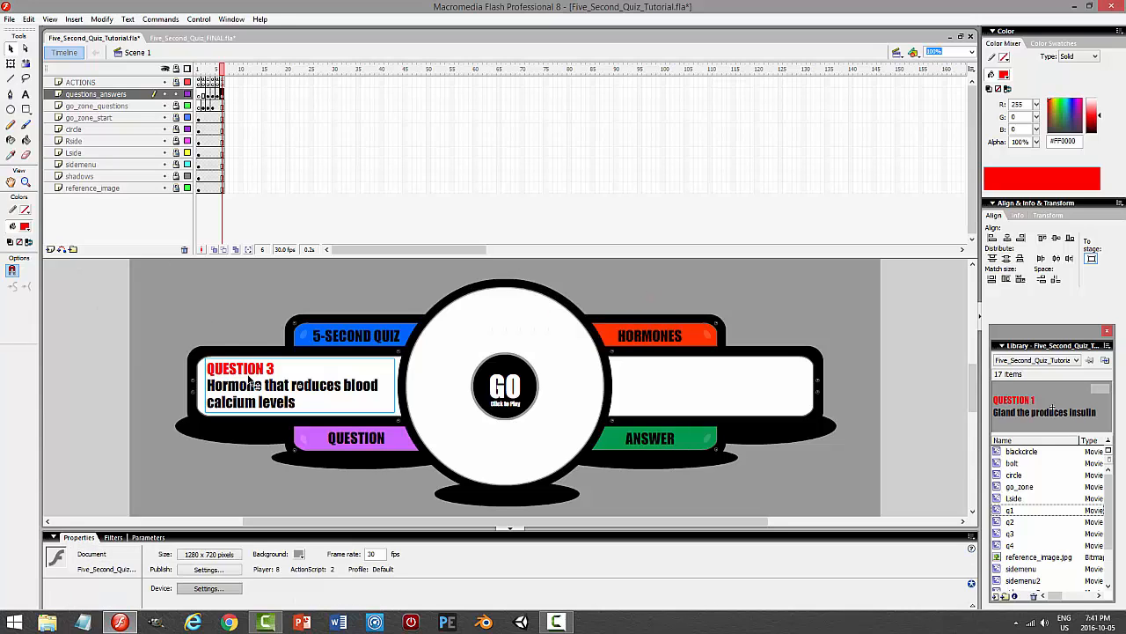
click(27, 95)
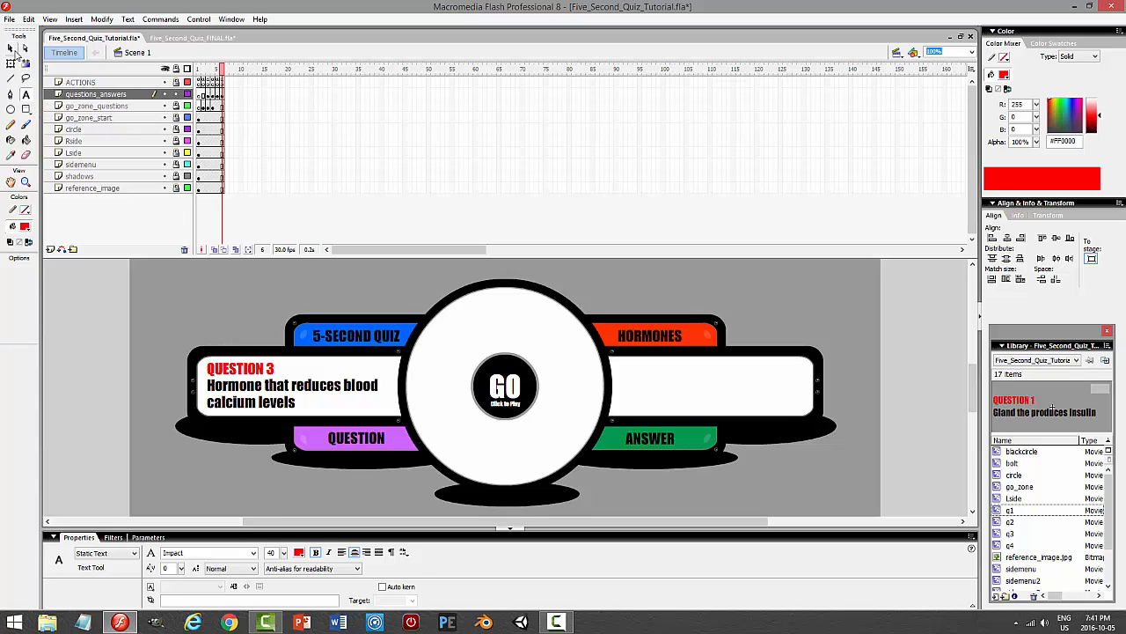
click(12, 50)
click(268, 376)
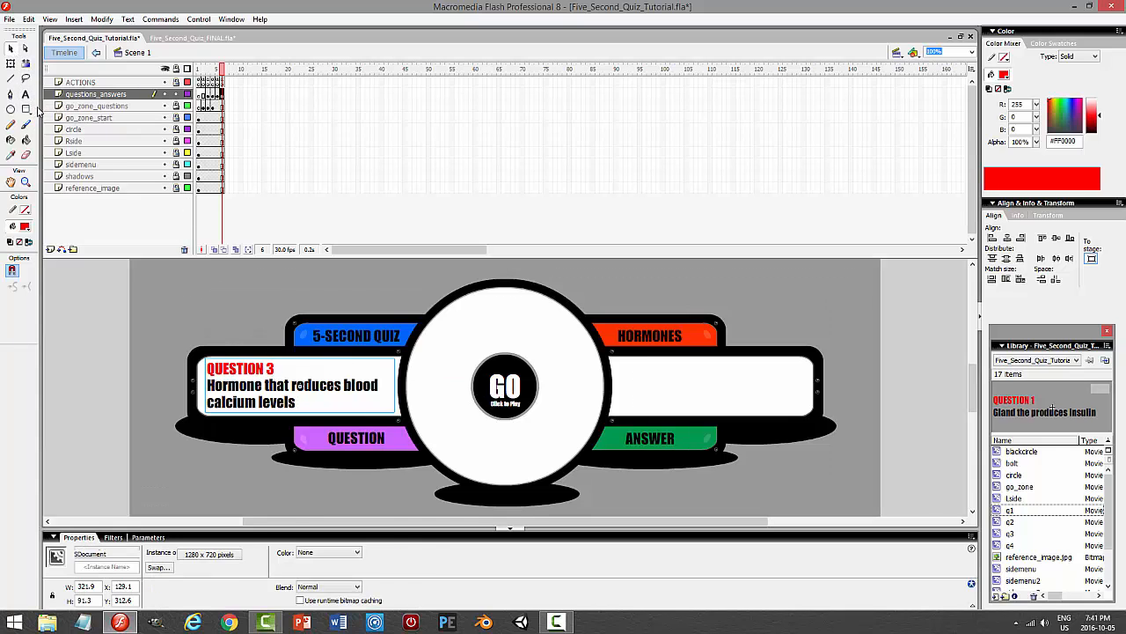
double_click(268, 376)
key(t)
click(277, 368)
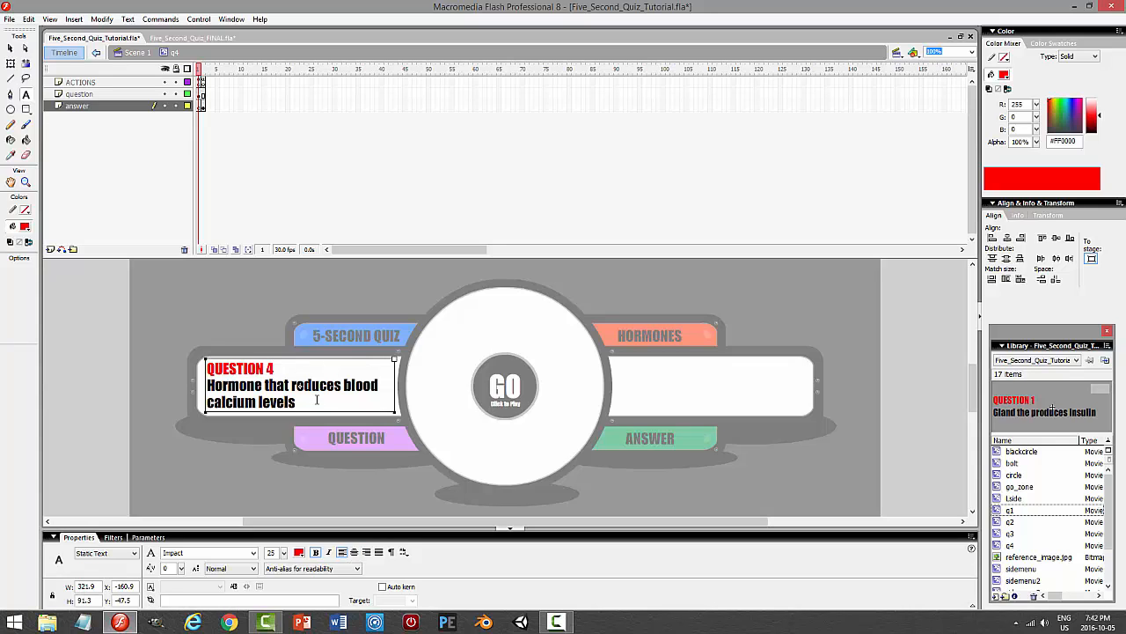
drag(297, 402, 291, 385)
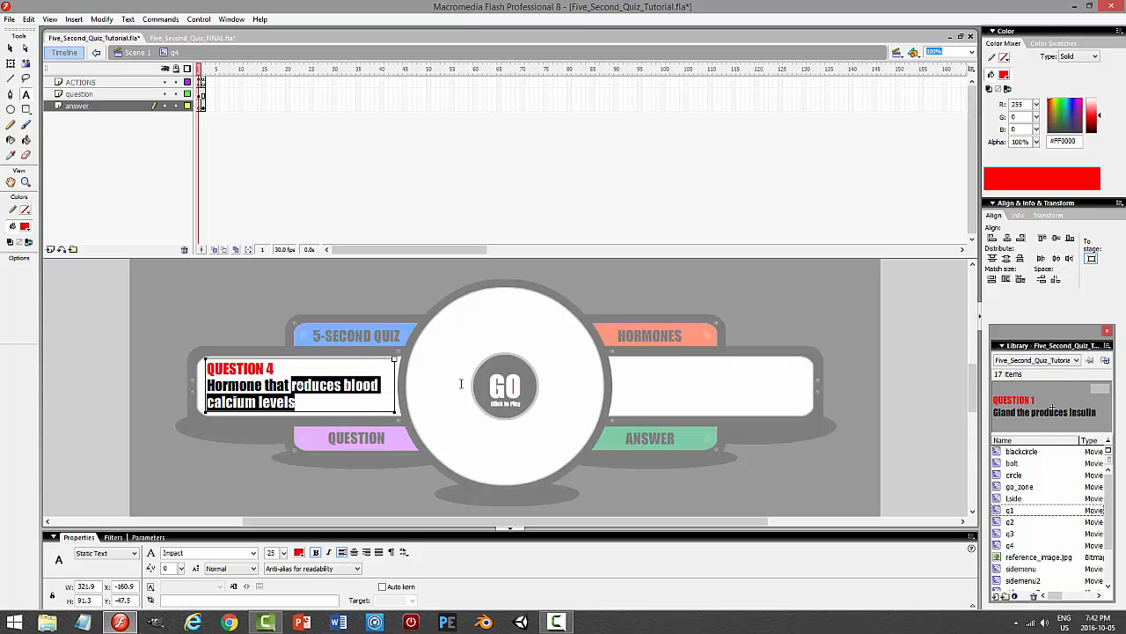
text(inc)
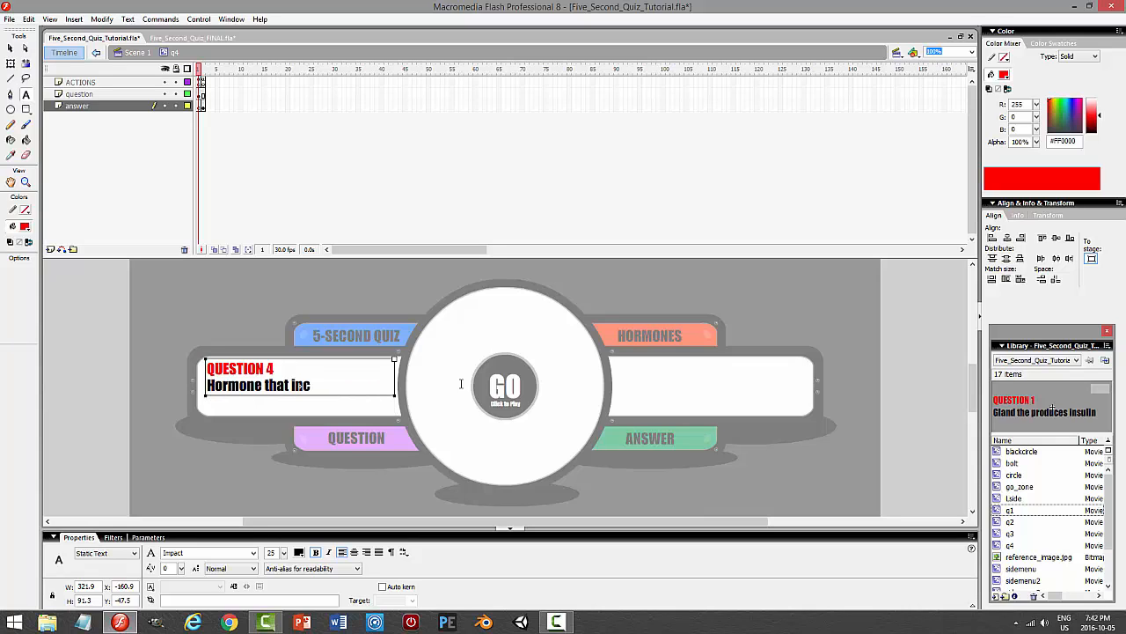
text(reases water reabs)
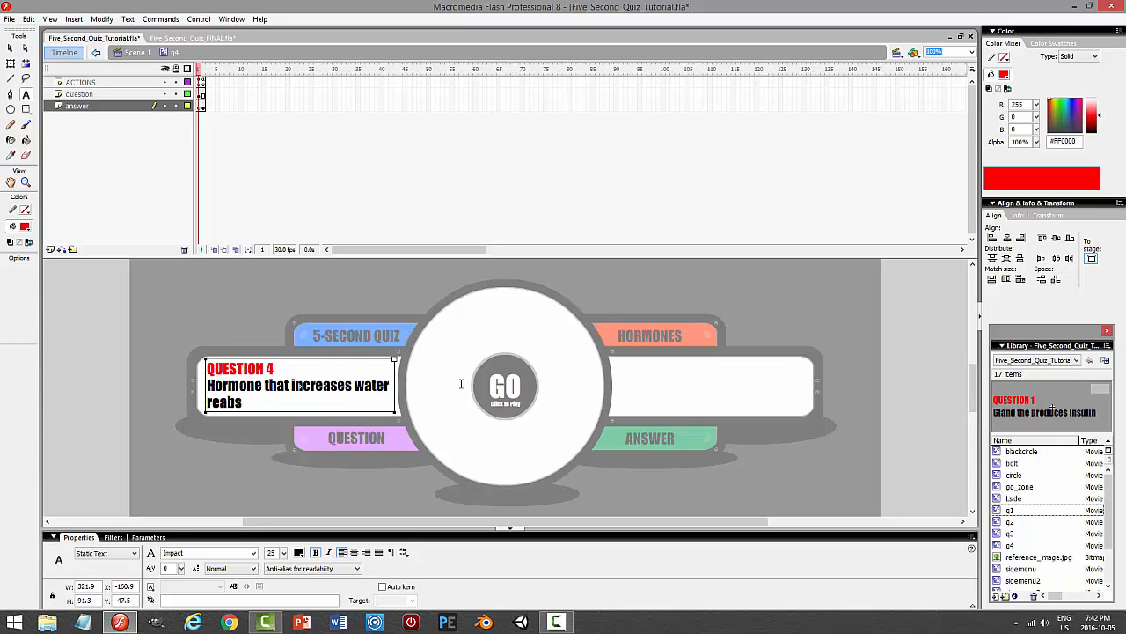
text(orption)
- Replace the answer text at frame 2 of q4 with ADH and return to Scene 1
click(202, 106)
click(745, 400)
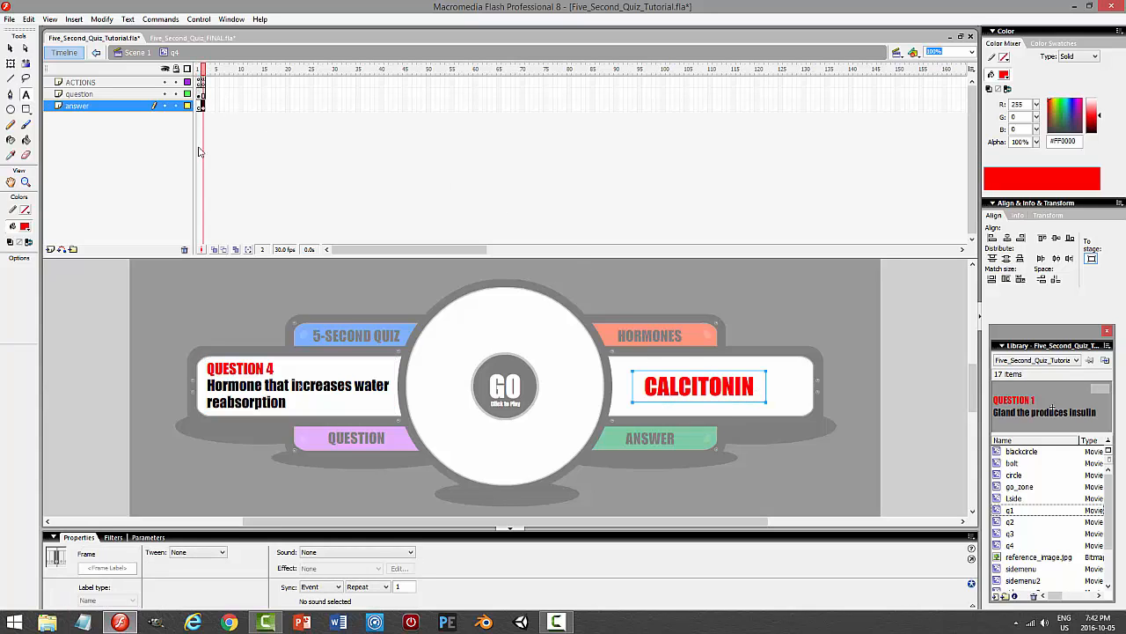
double_click(765, 392)
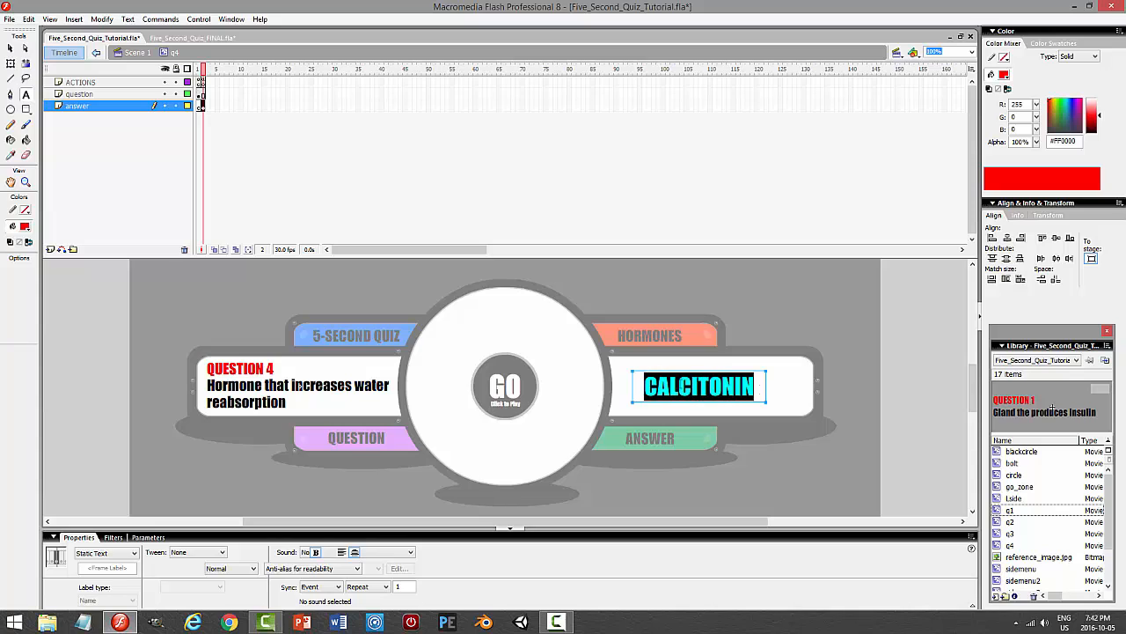
text(ADH)
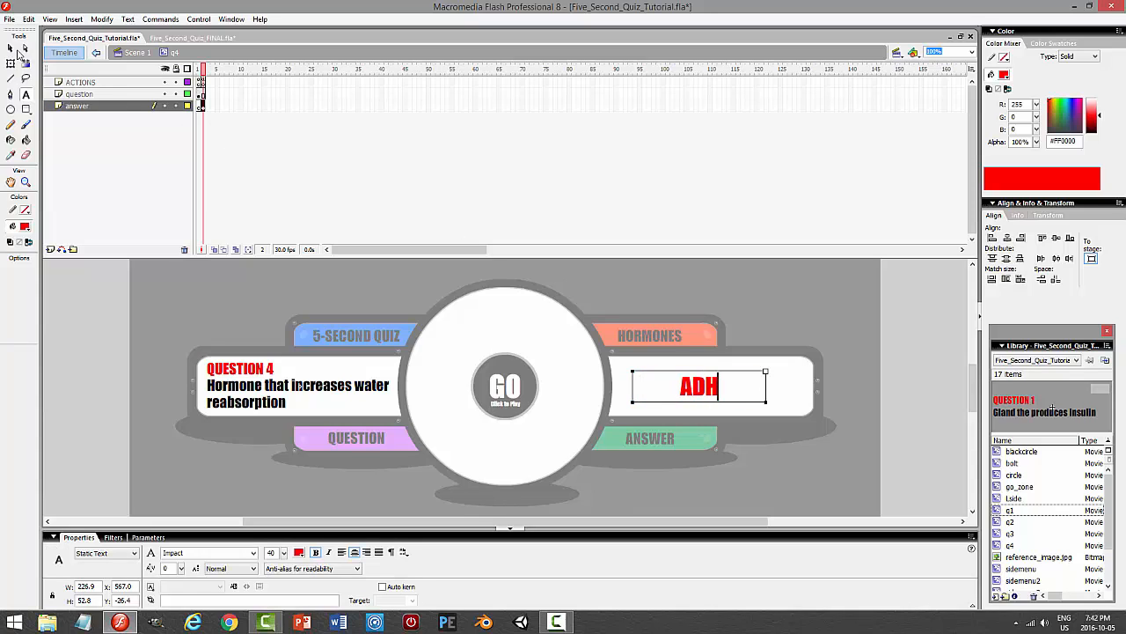
click(11, 49)
click(783, 319)
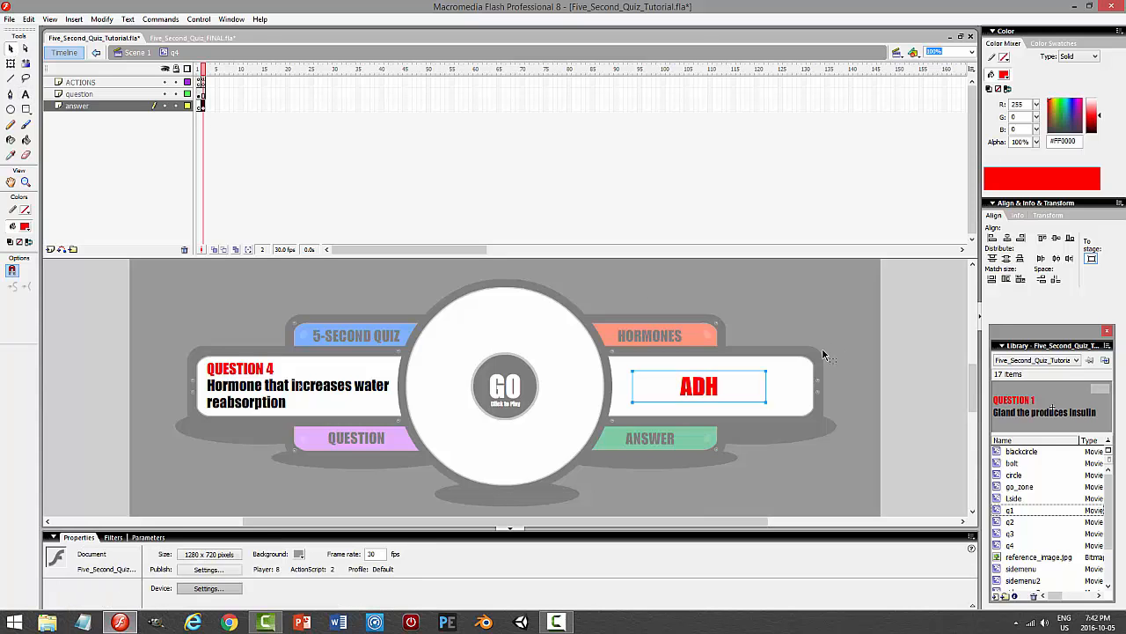
click(138, 53)
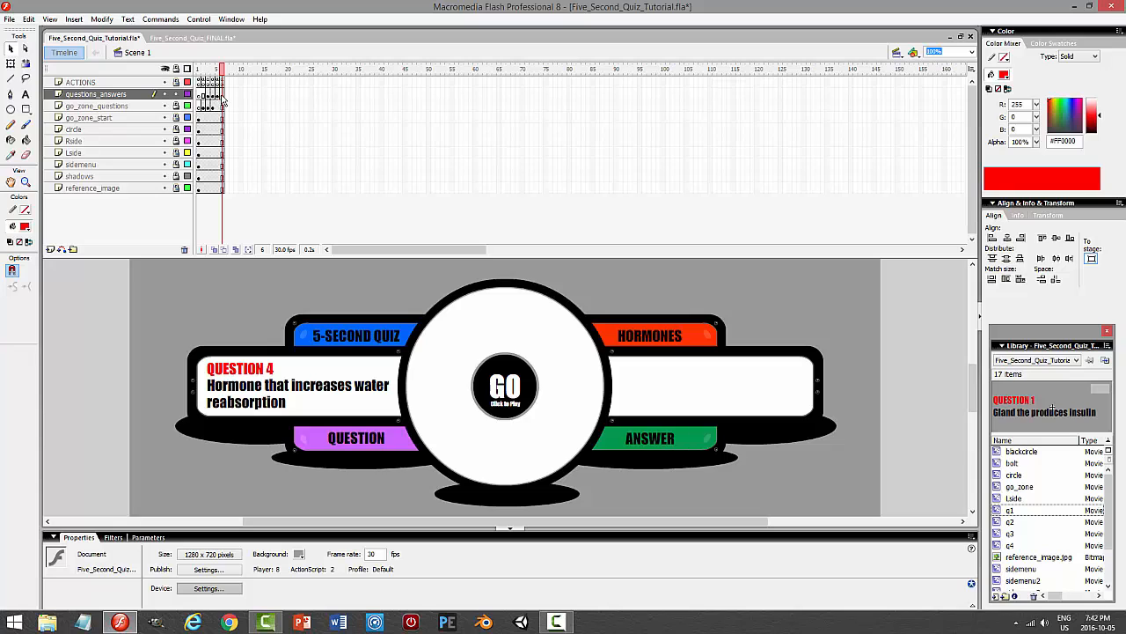
- Add a keyframe at frame 5 of go_zone_questions and point its go_zone script's root jump to frame 6
click(214, 107)
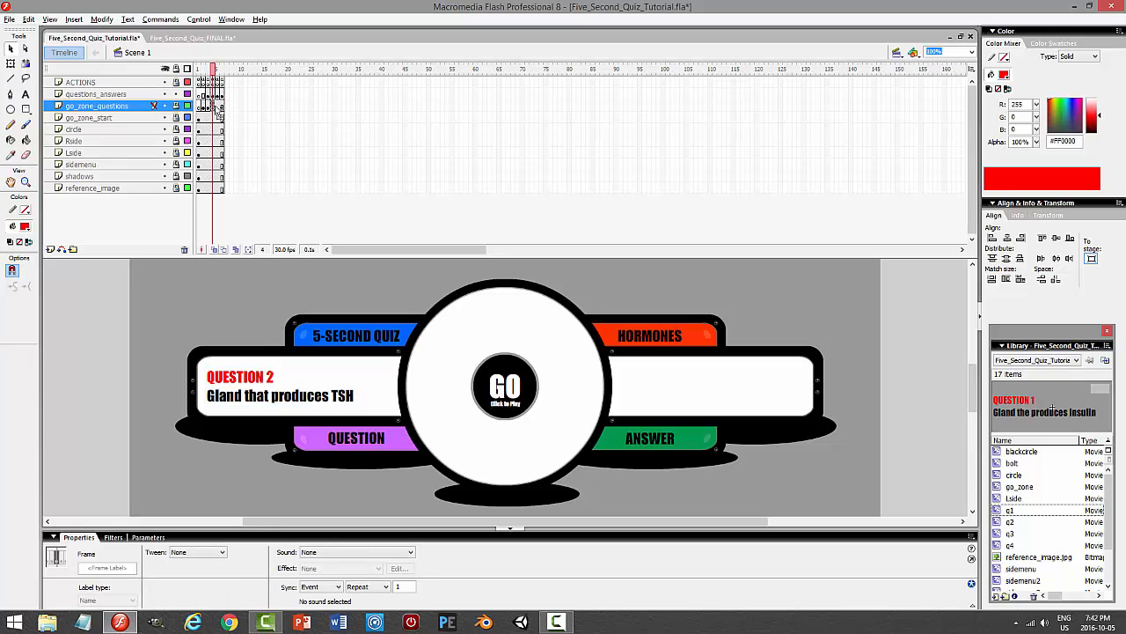
click(218, 106)
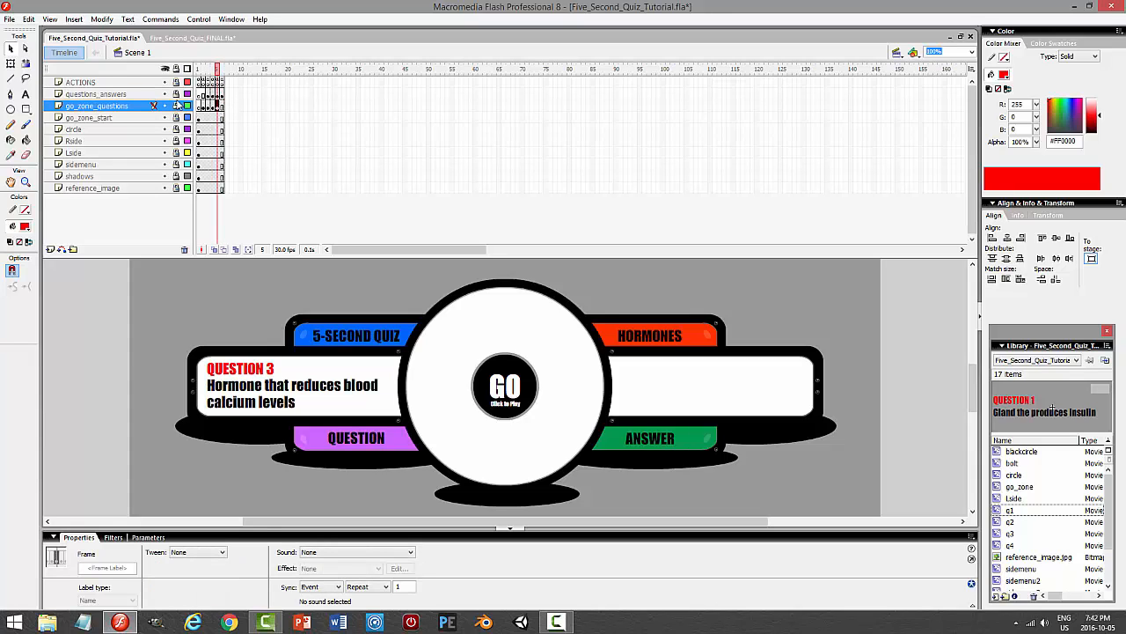
click(532, 380)
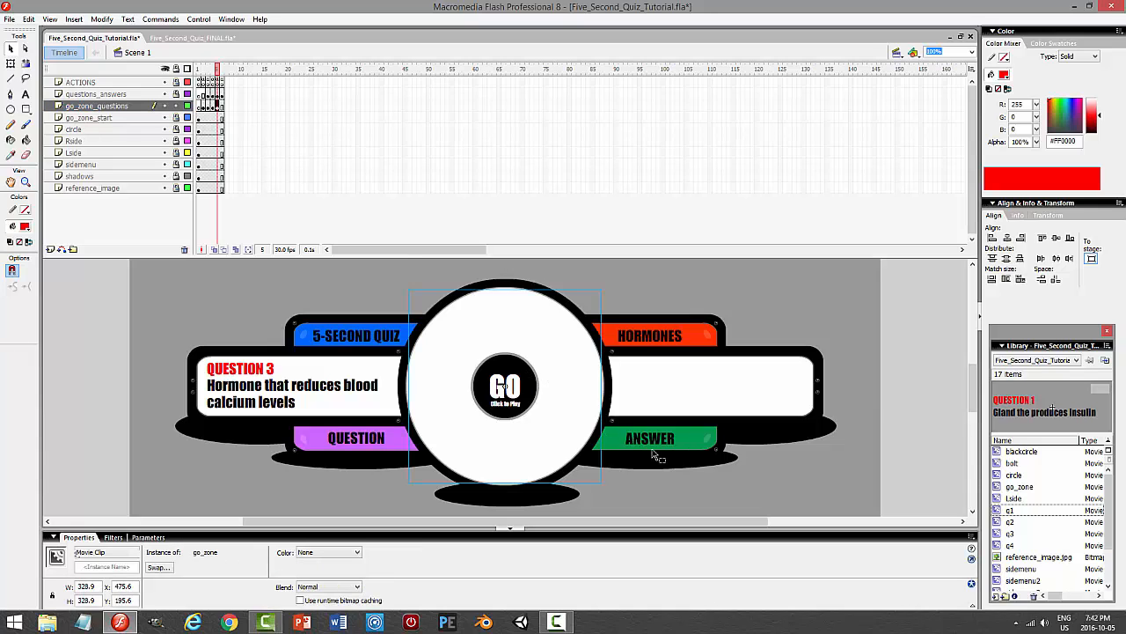
key(F9)
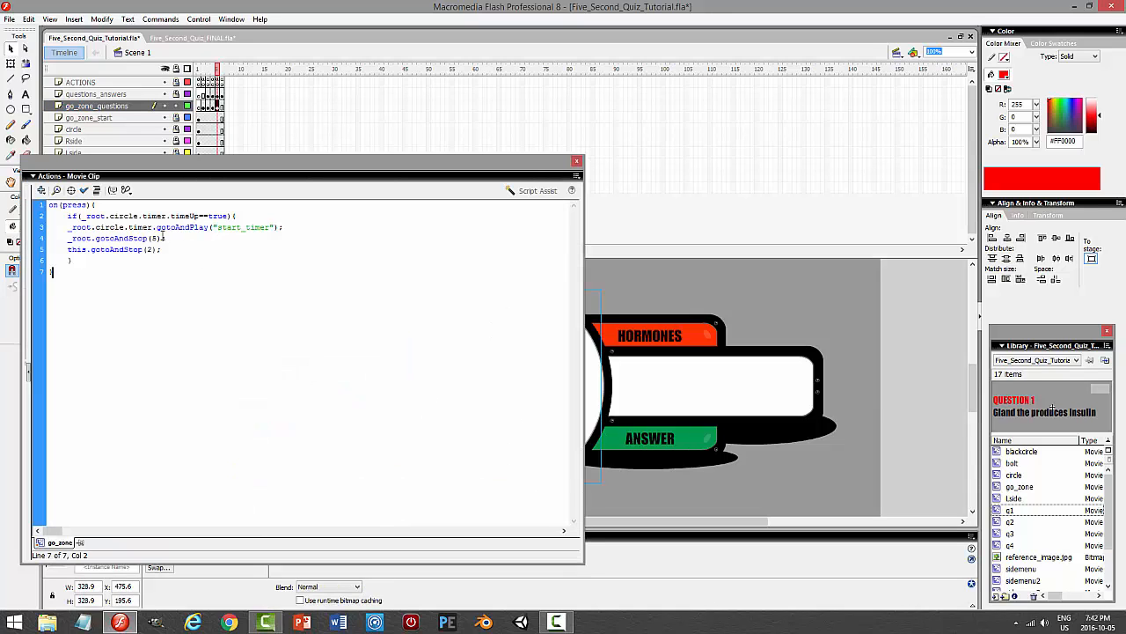
click(164, 238)
key(F9)
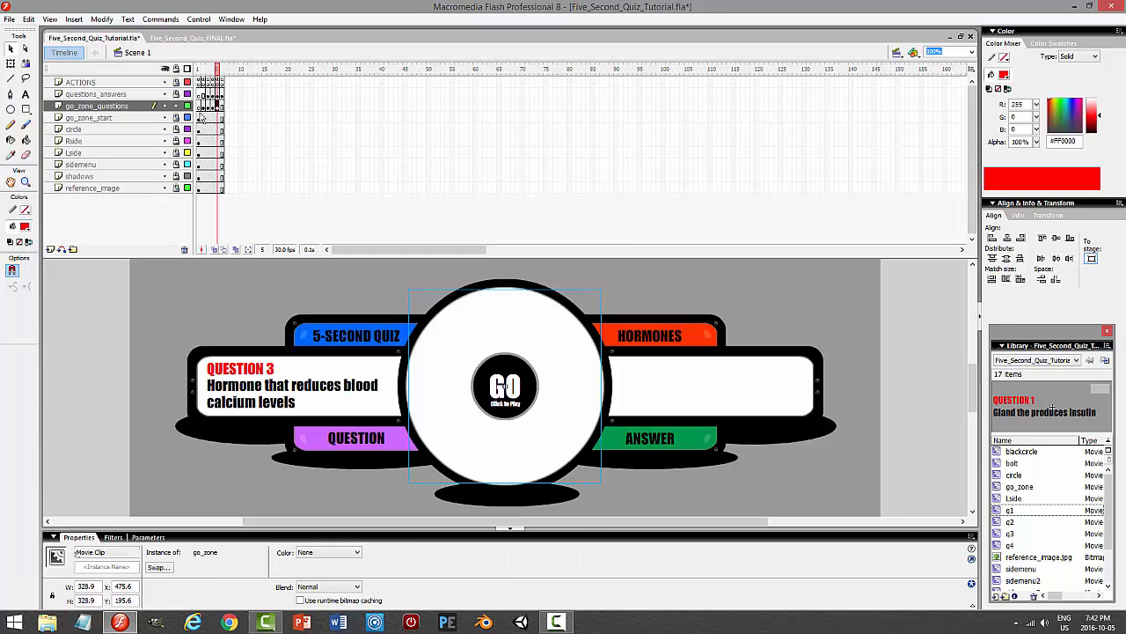
click(180, 107)
- Test the movie by playing the quiz through to question 4 and its answer, and close the preview
key(ctrl+Return)
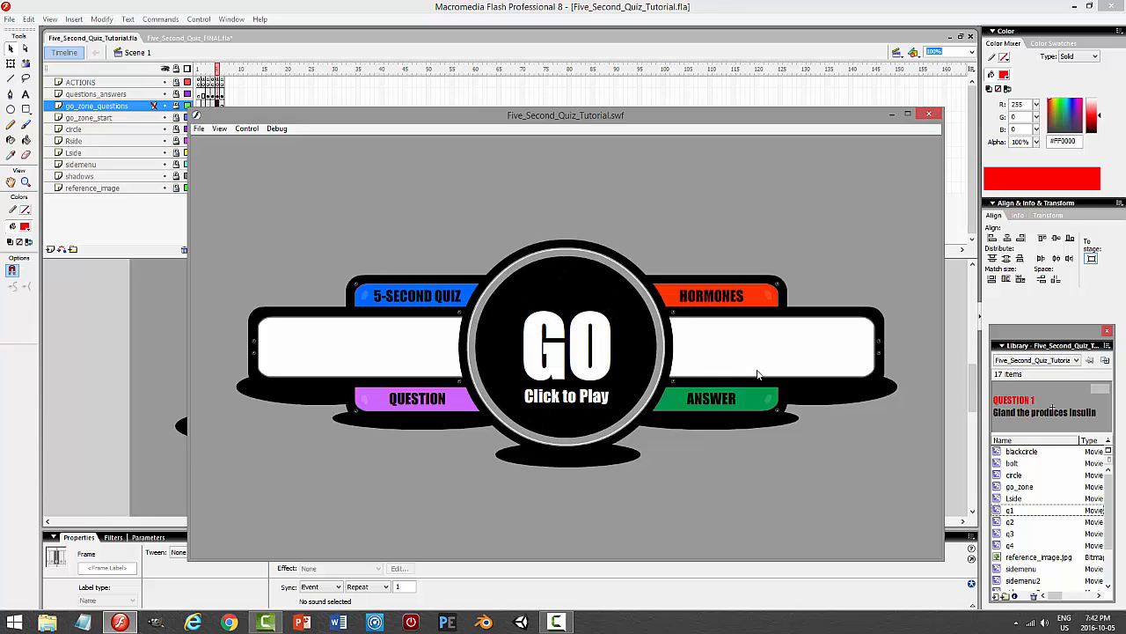
click(606, 374)
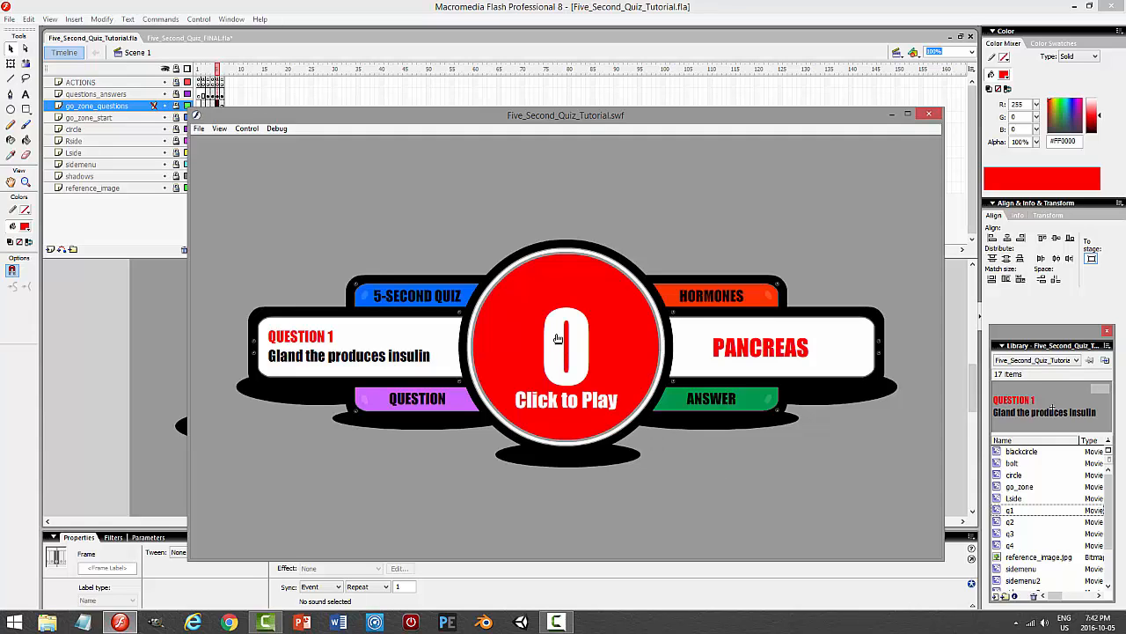
click(601, 368)
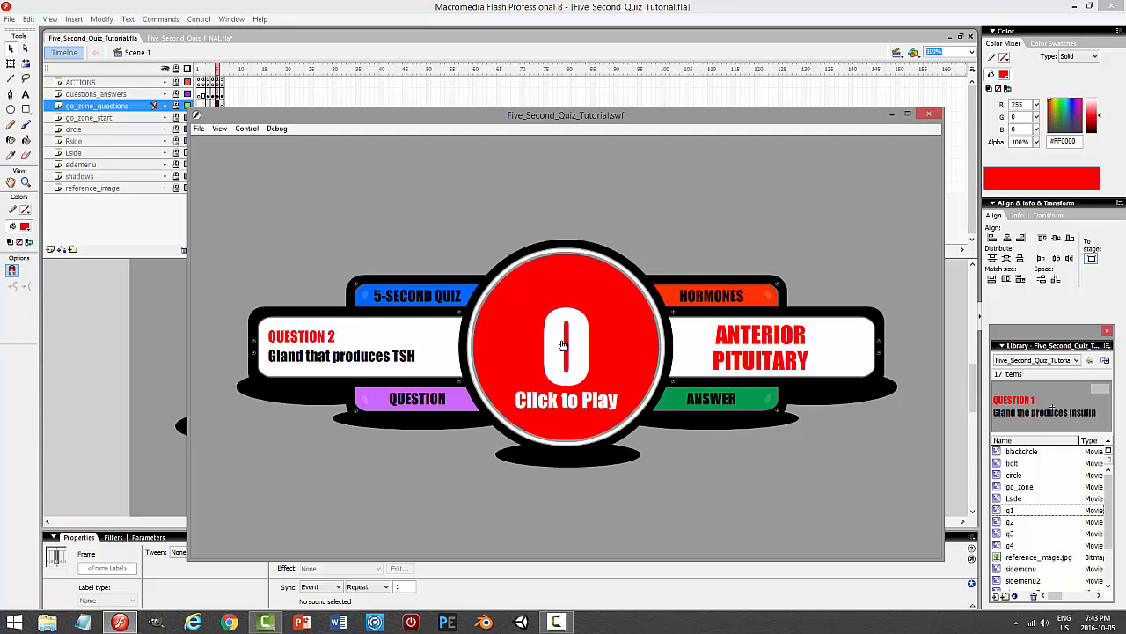
click(666, 434)
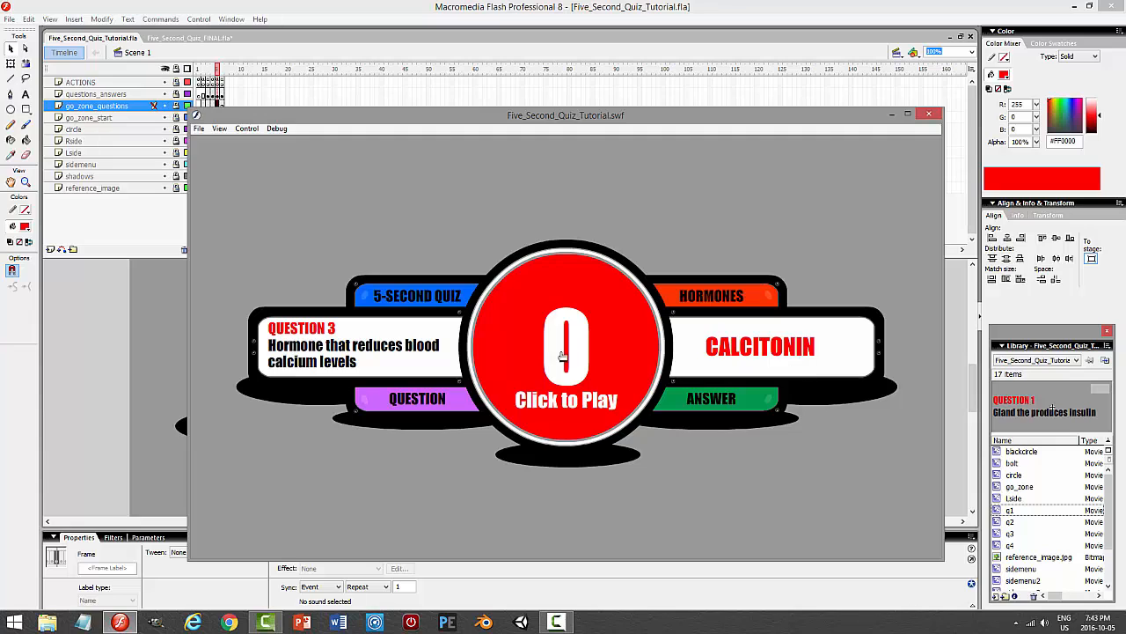
click(567, 343)
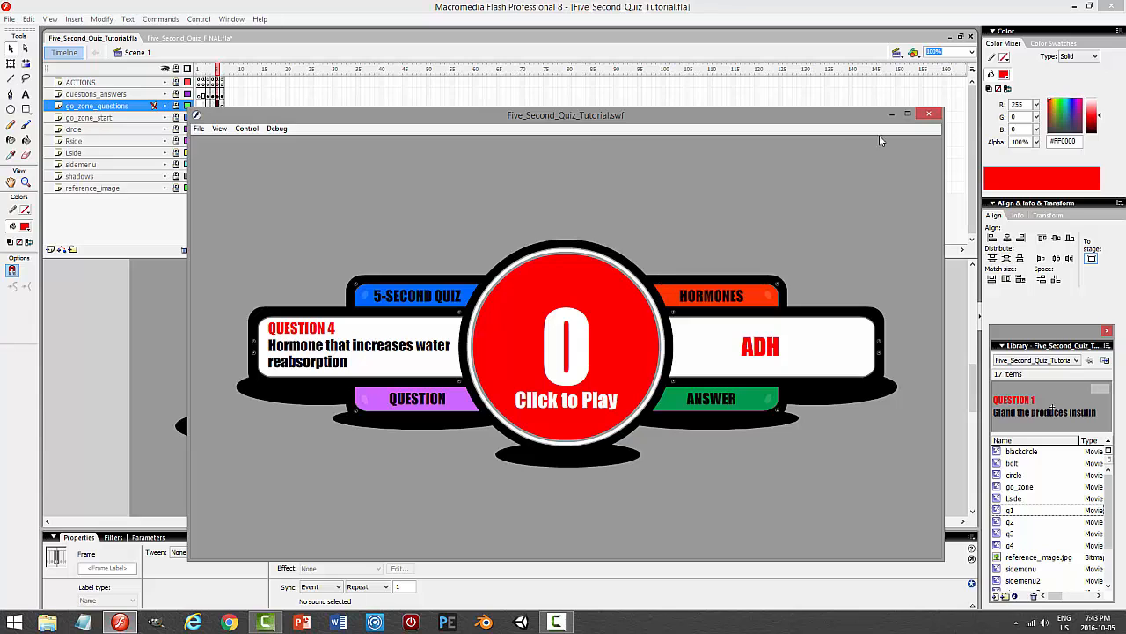
click(928, 113)
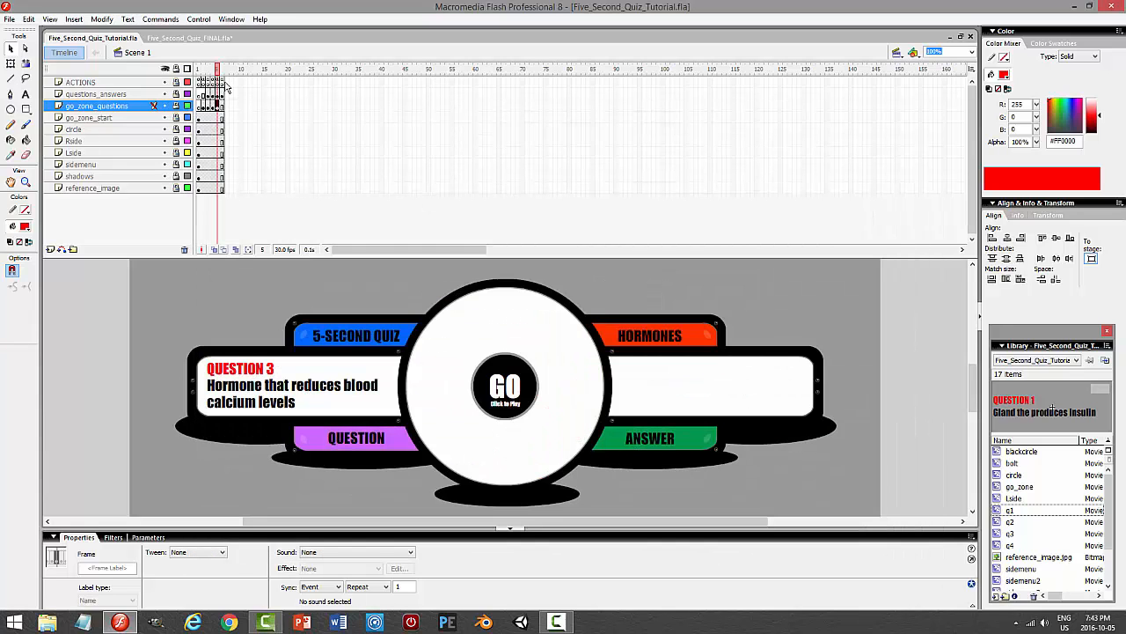
- Extend every layer to frame 7 and add keyframes there on the ACTIONS and questions_answers layers
click(224, 82)
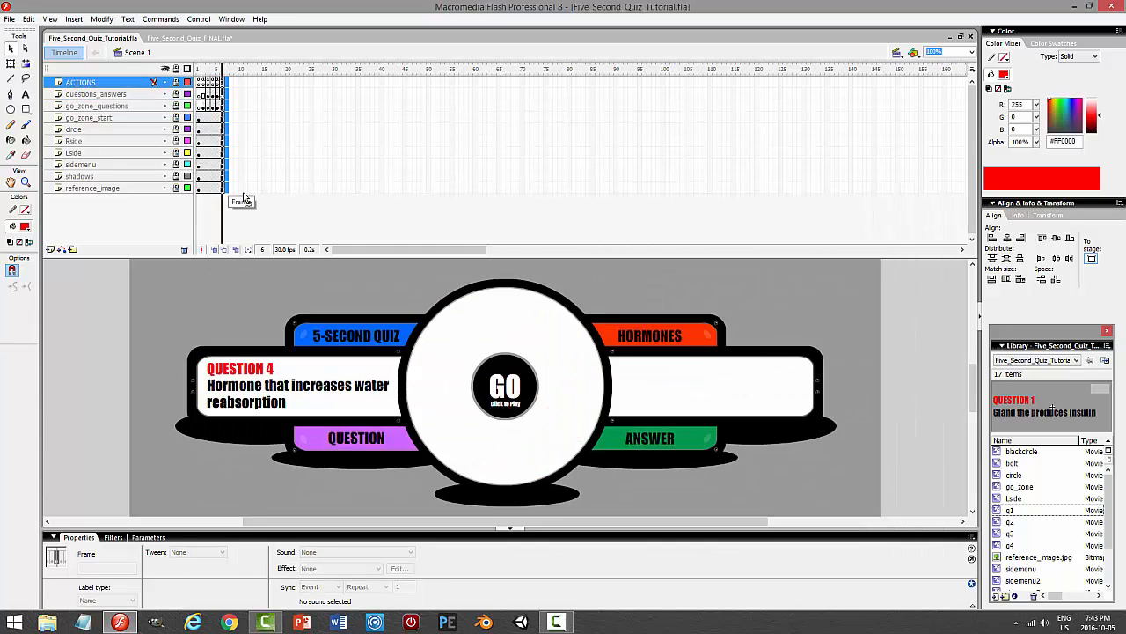
click(227, 189)
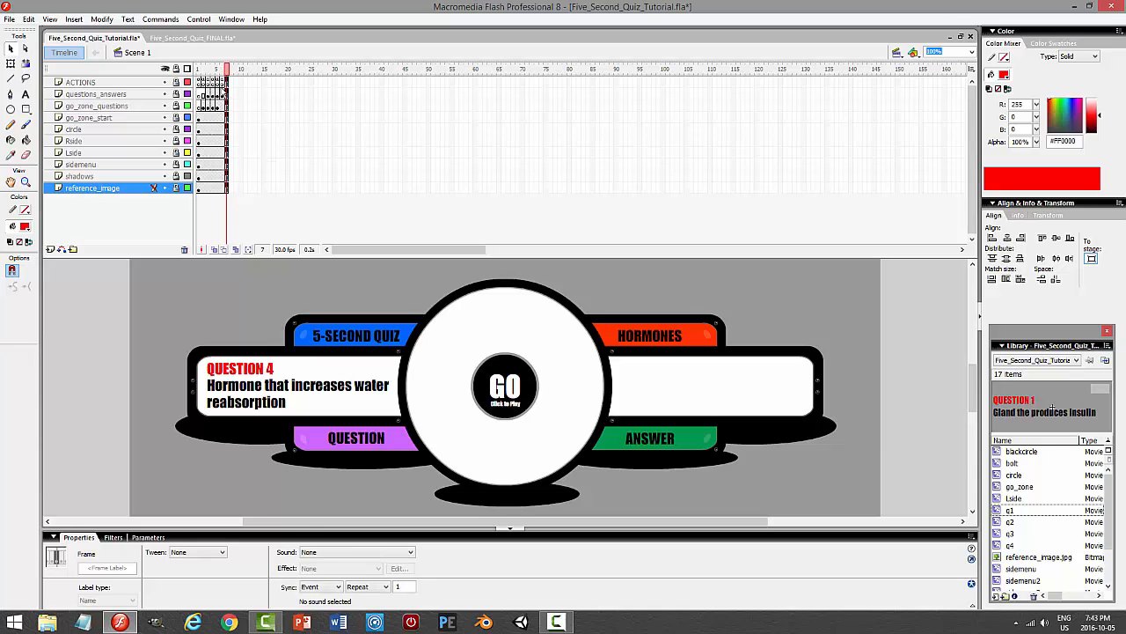
click(223, 83)
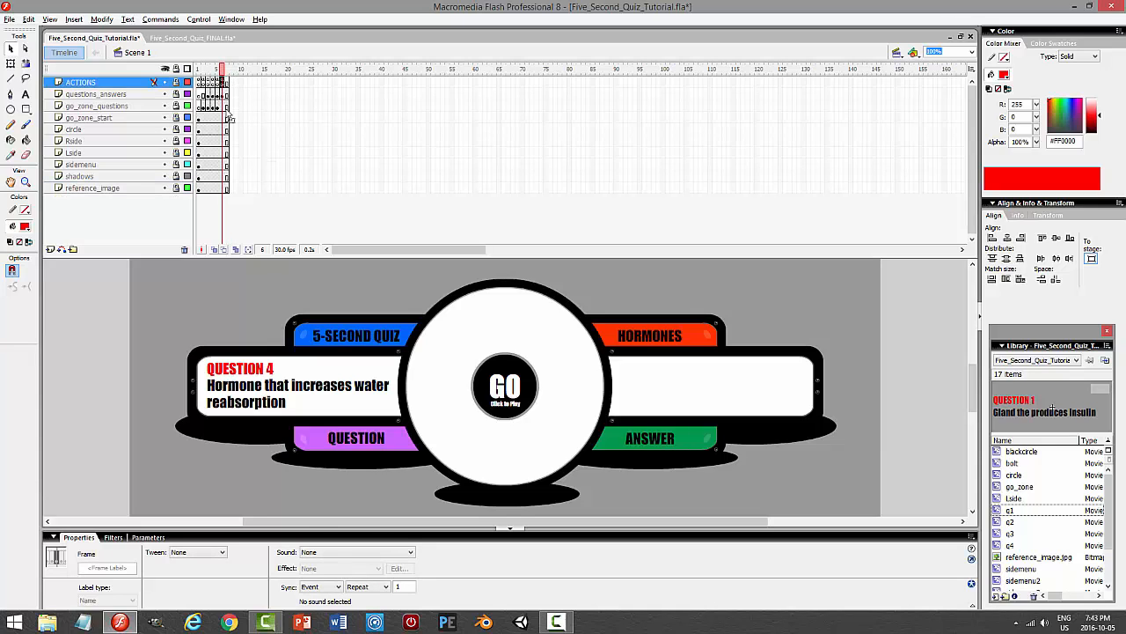
click(227, 83)
click(227, 94)
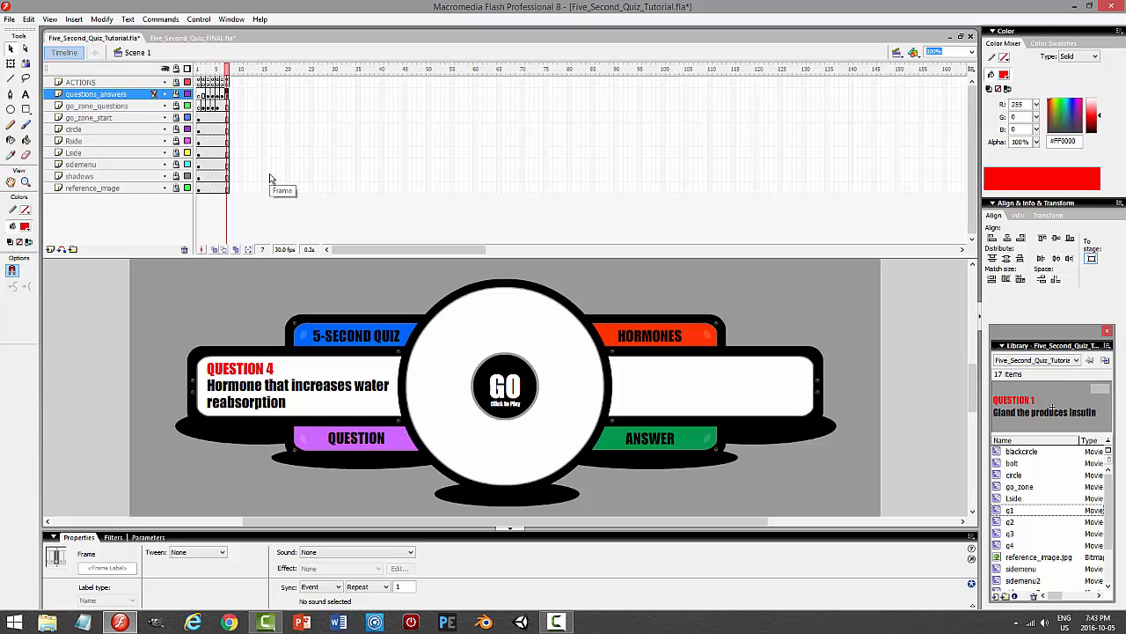
- Unlock the questions_answers layer and duplicate the question 4 clip at frame 7 as a new symbol named q5
click(176, 106)
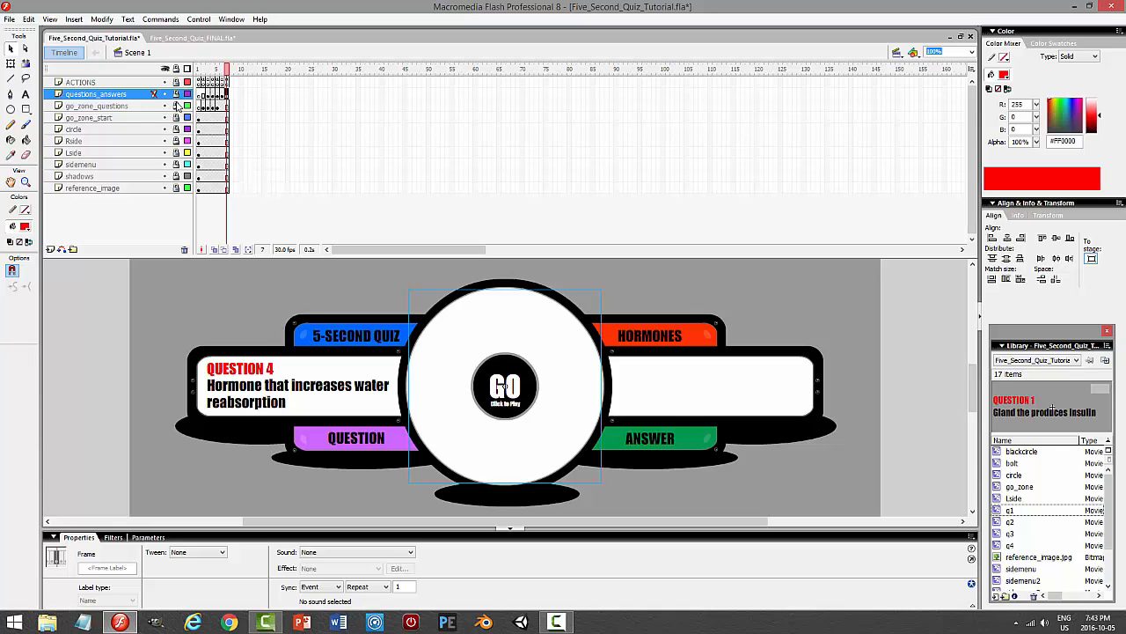
click(176, 94)
click(270, 373)
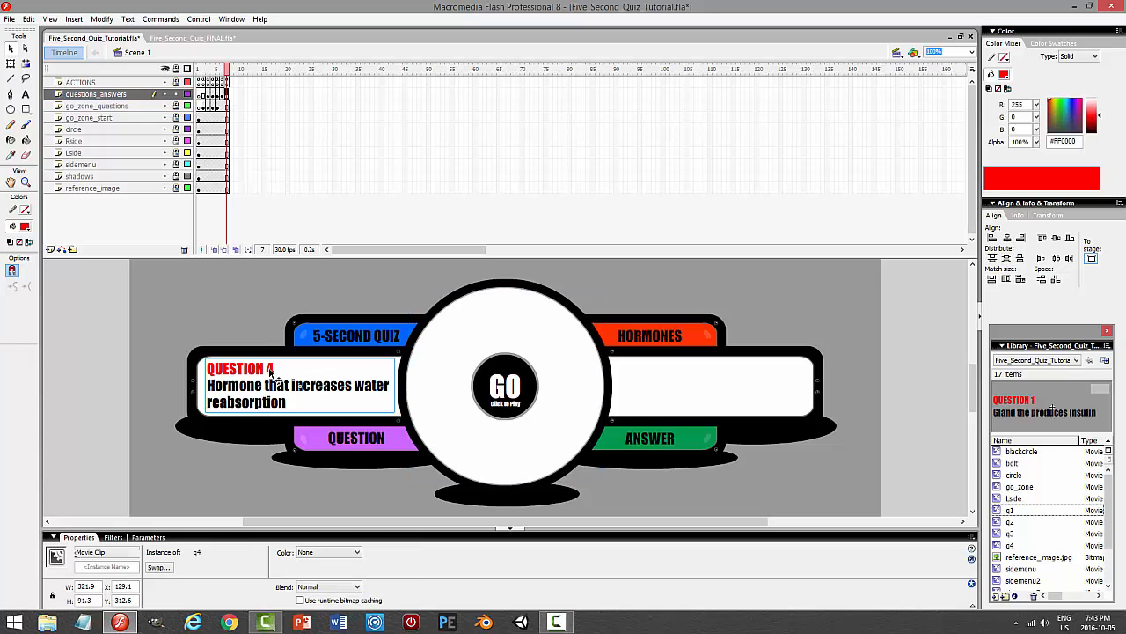
right_click(270, 373)
click(352, 331)
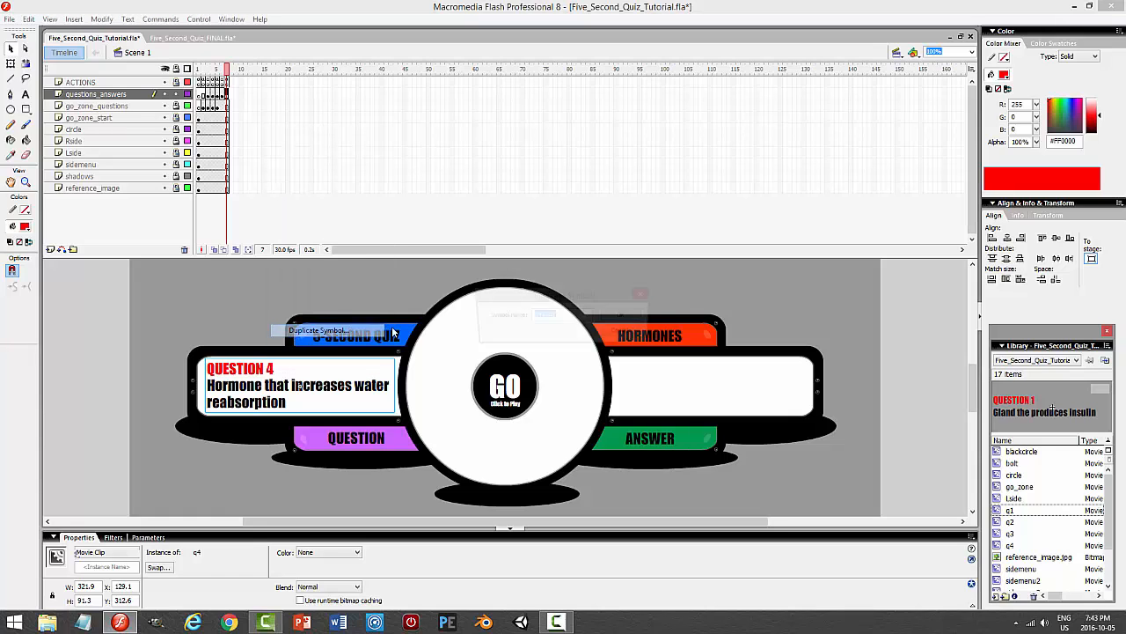
click(553, 314)
drag(552, 314, 540, 315)
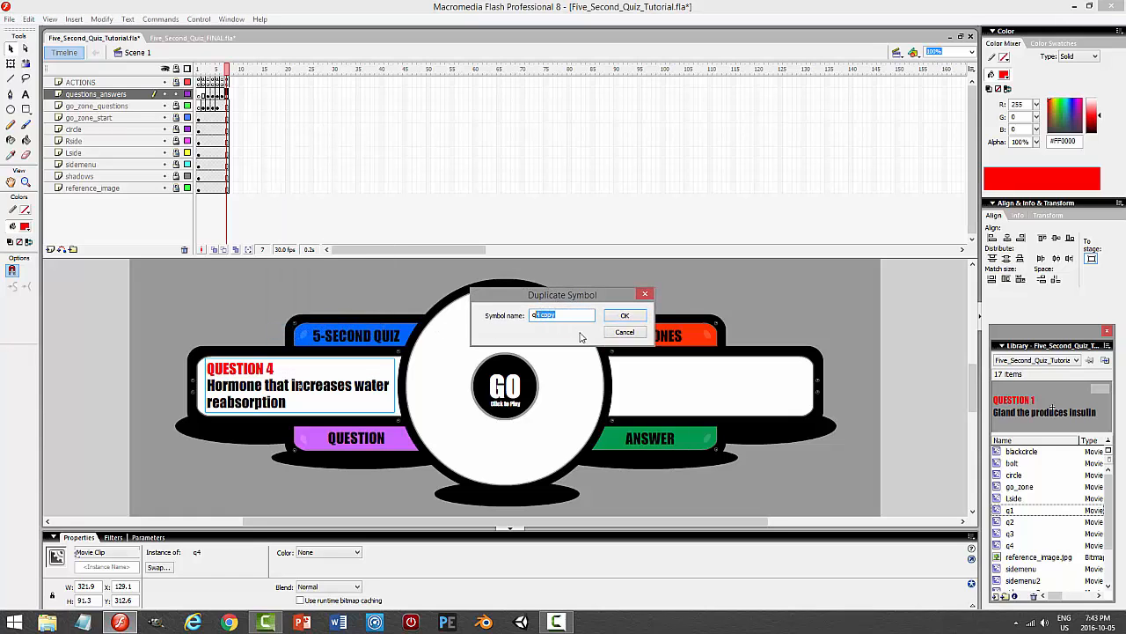
text(5)
click(625, 315)
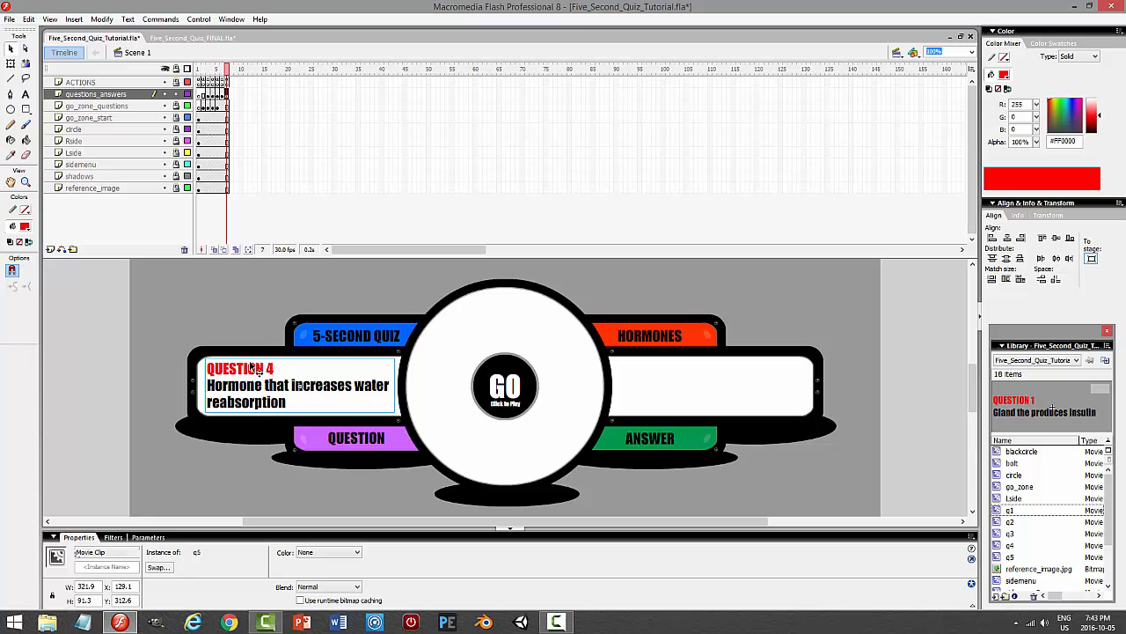
click(298, 359)
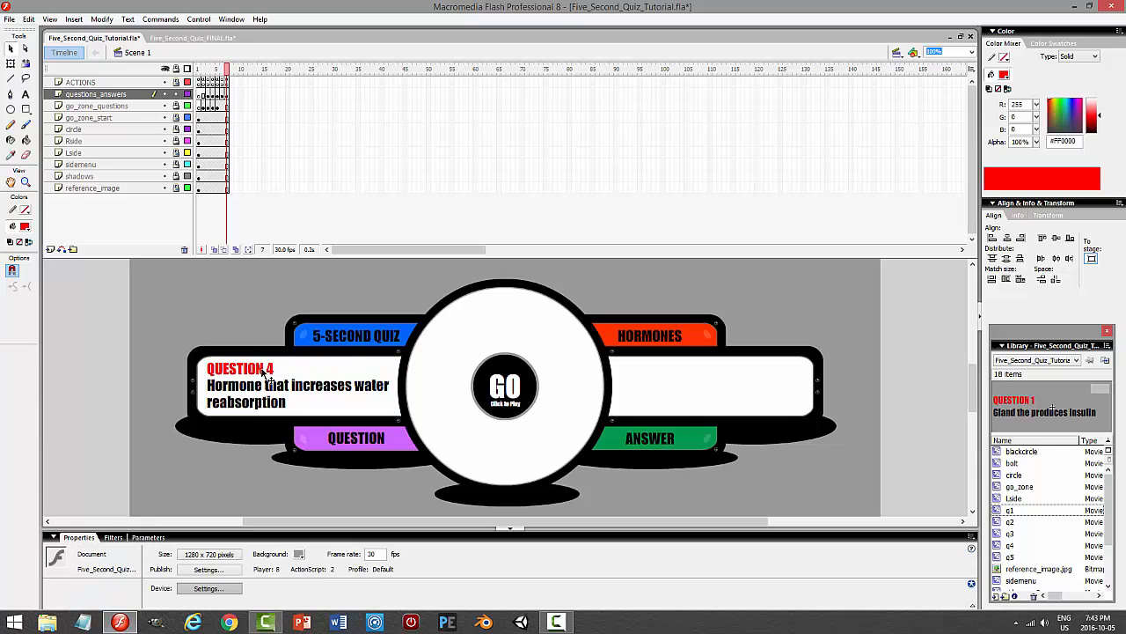
- Open the q5 clip for editing and replace its QUESTION 4 heading with "AND FINALLY ..."
double_click(267, 374)
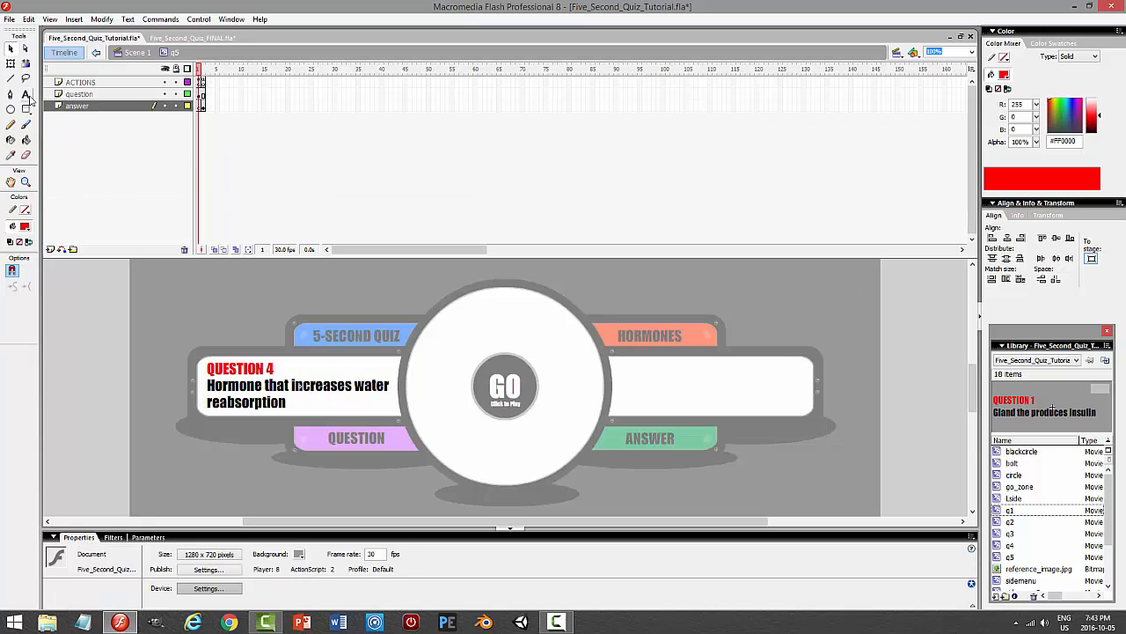
click(26, 94)
drag(310, 364, 202, 368)
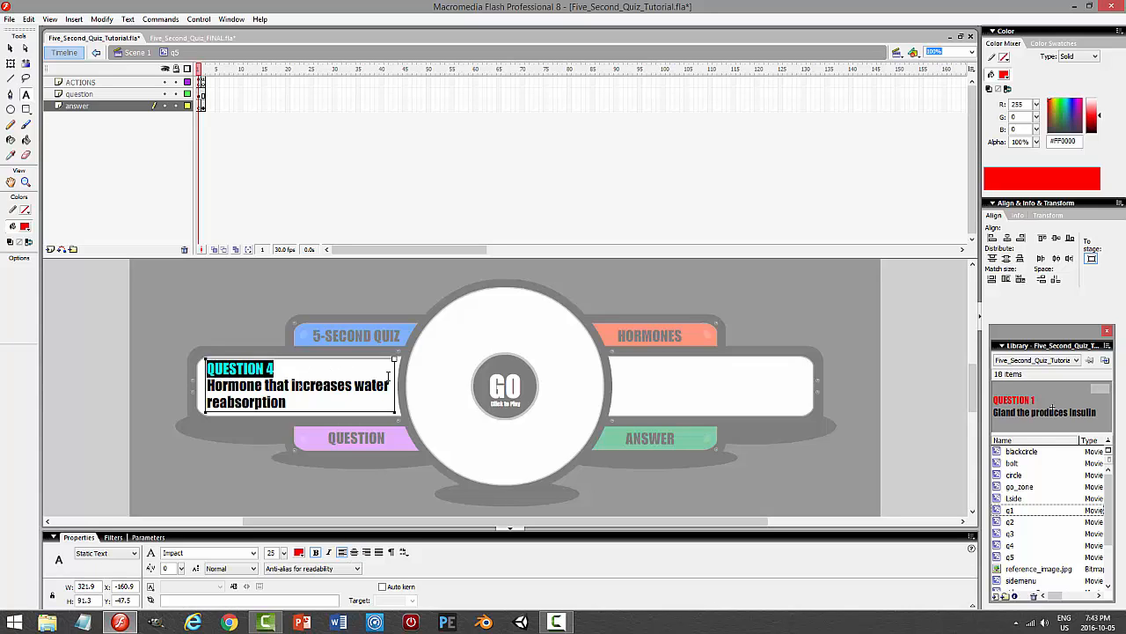
text(And)
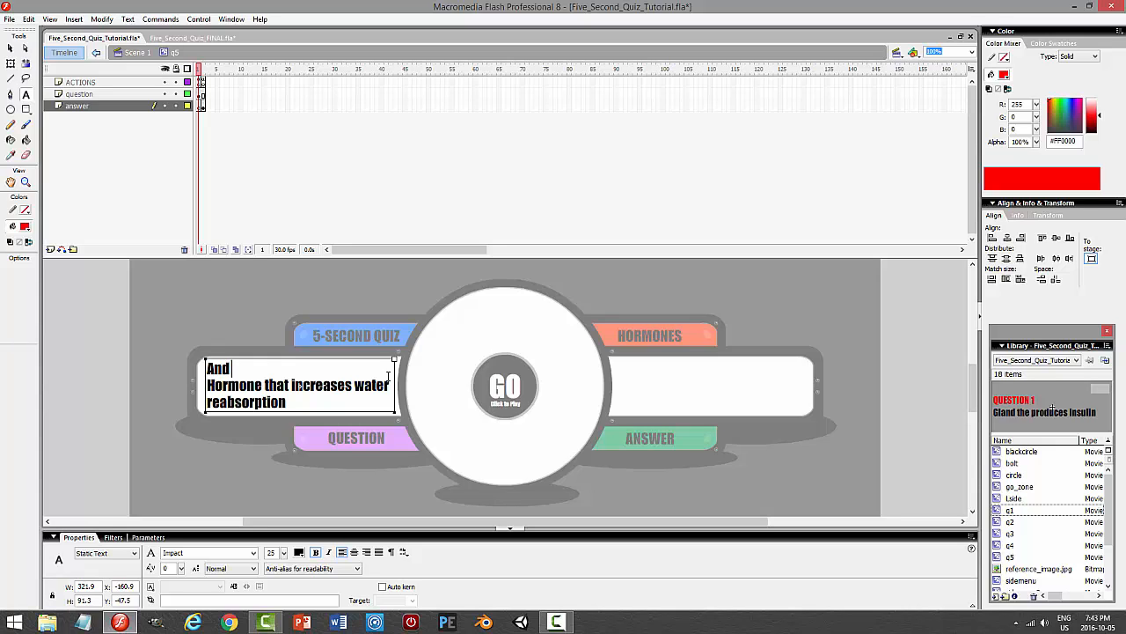
key(BackSpace)
key(BackSpace)
key(BackSpace)
text(AND FINALL)
- Replace the question text below the heading with "This is ..." and remove the ellipsis from the heading
key(shift+Up)
key(shift+Left)
key(shift+Left)
key(shift+Left)
key(shift+Left)
key(shift+Left)
key(shift+Left)
key(shift+Left)
key(shift+Left)
key(shift+Left)
key(shift+Left)
key(shift+Left)
key(shift+Left)
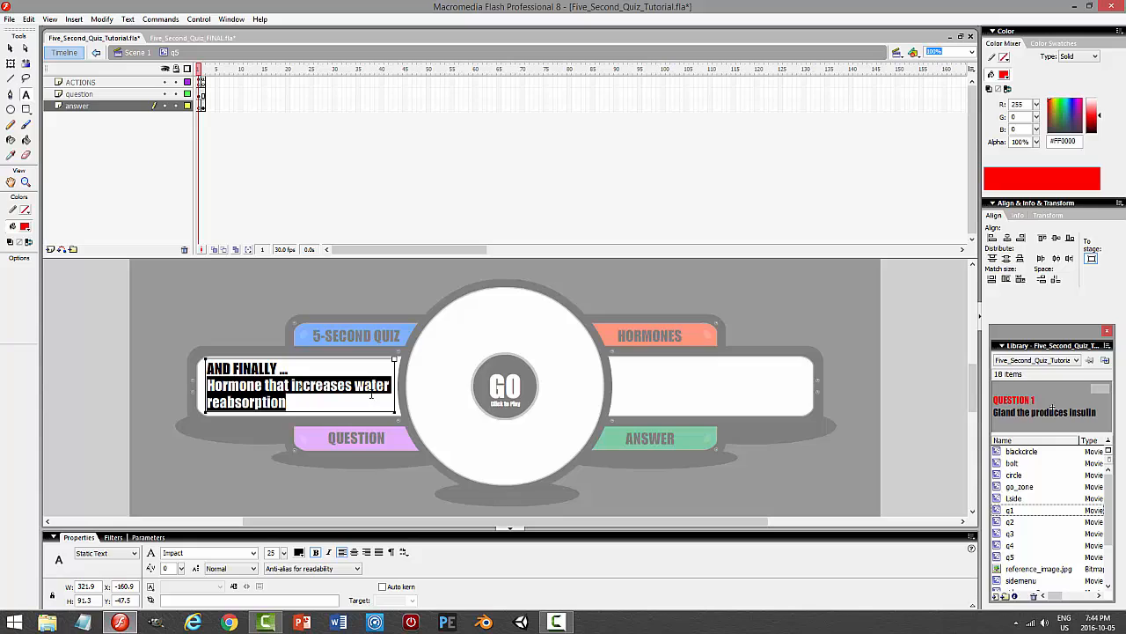
text(This is t)
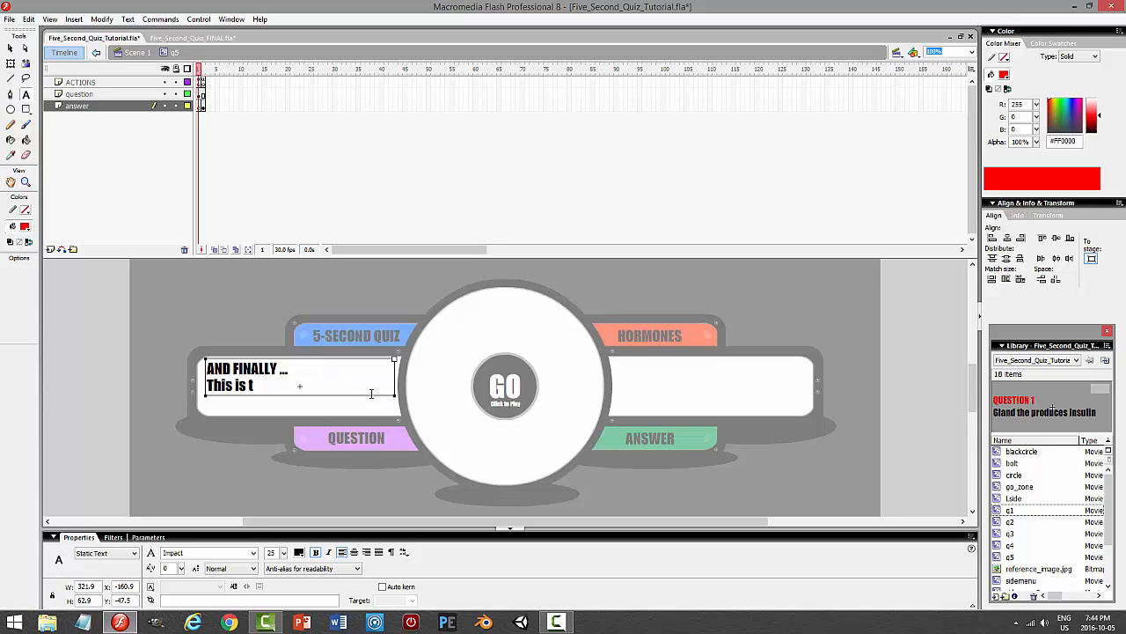
text(h)
key(BackSpace)
key(BackSpace)
key(BackSpace)
- Color the AND FINALLY heading in q5 red
drag(284, 367, 190, 371)
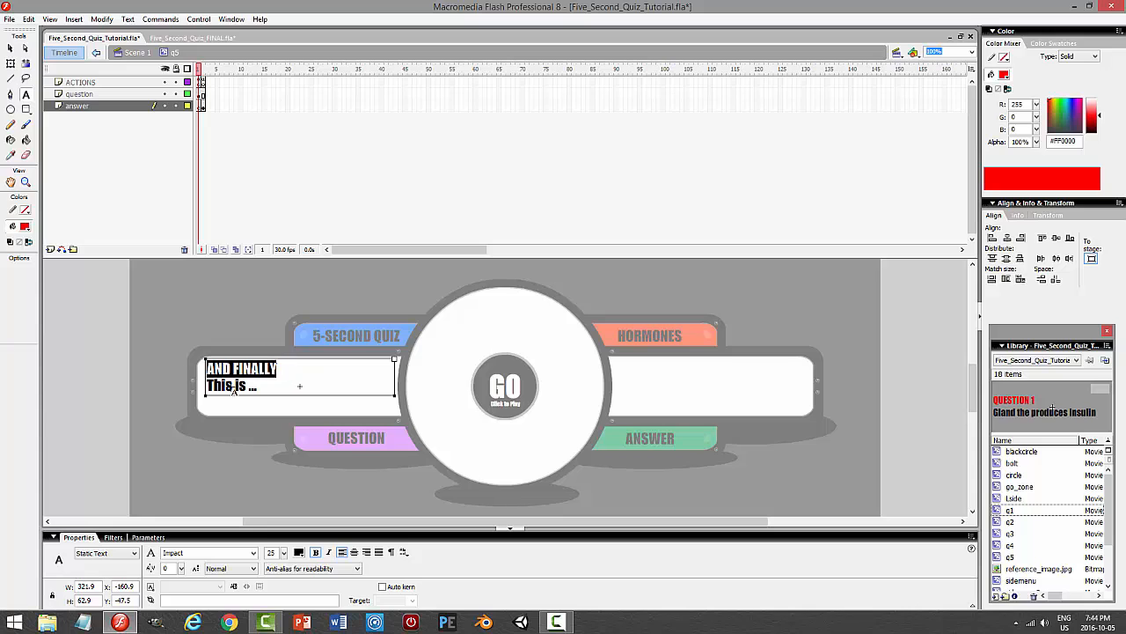
click(300, 553)
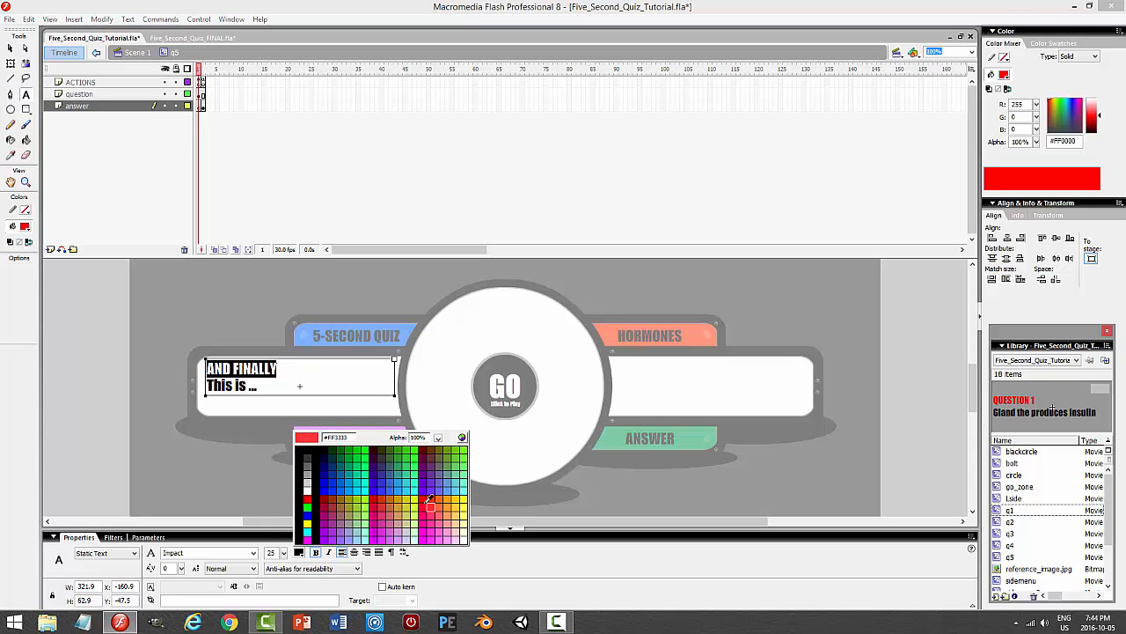
click(424, 498)
click(11, 49)
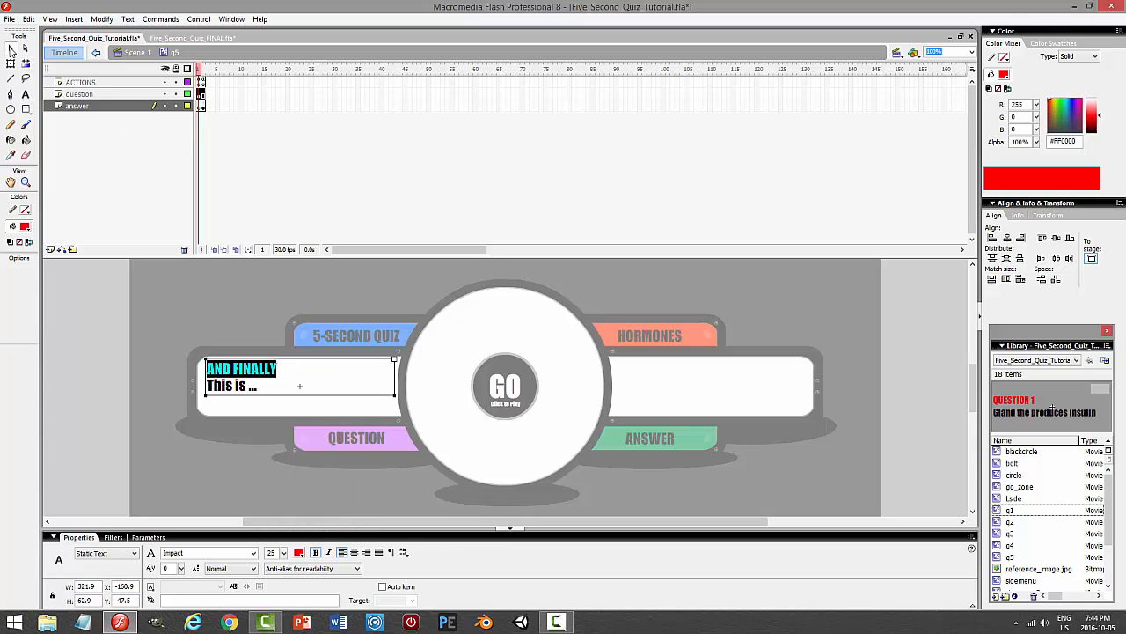
click(299, 347)
- Nudge the q5 question text block down 13 pixels
click(257, 374)
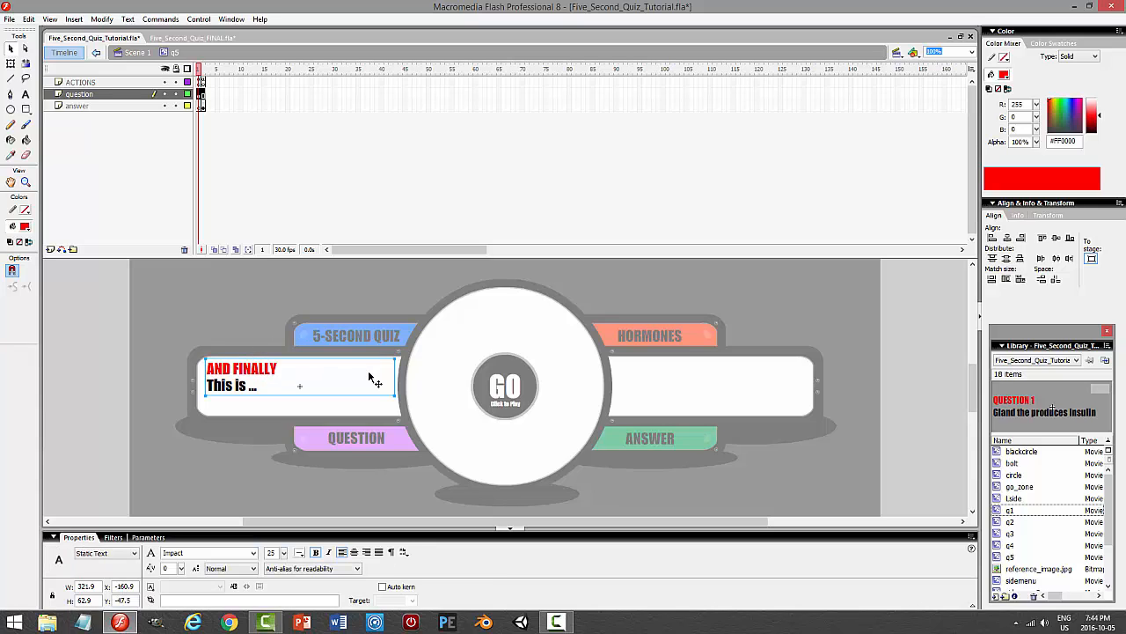
key(Down)
key(Down)
key(Down)
key(Down)
key(Down)
key(Down)
key(Down)
key(Down)
key(Down)
key(Down)
key(Down)
key(Down)
key(Down)
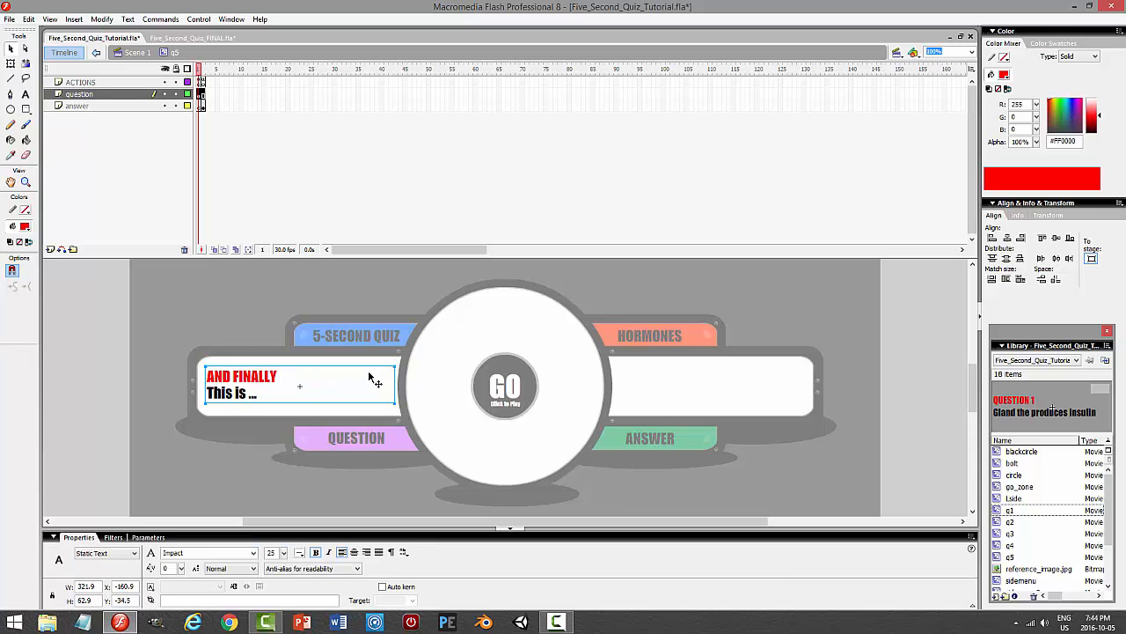
- Replace the answer text at frame 2 of q5 with "THE END!"
click(205, 106)
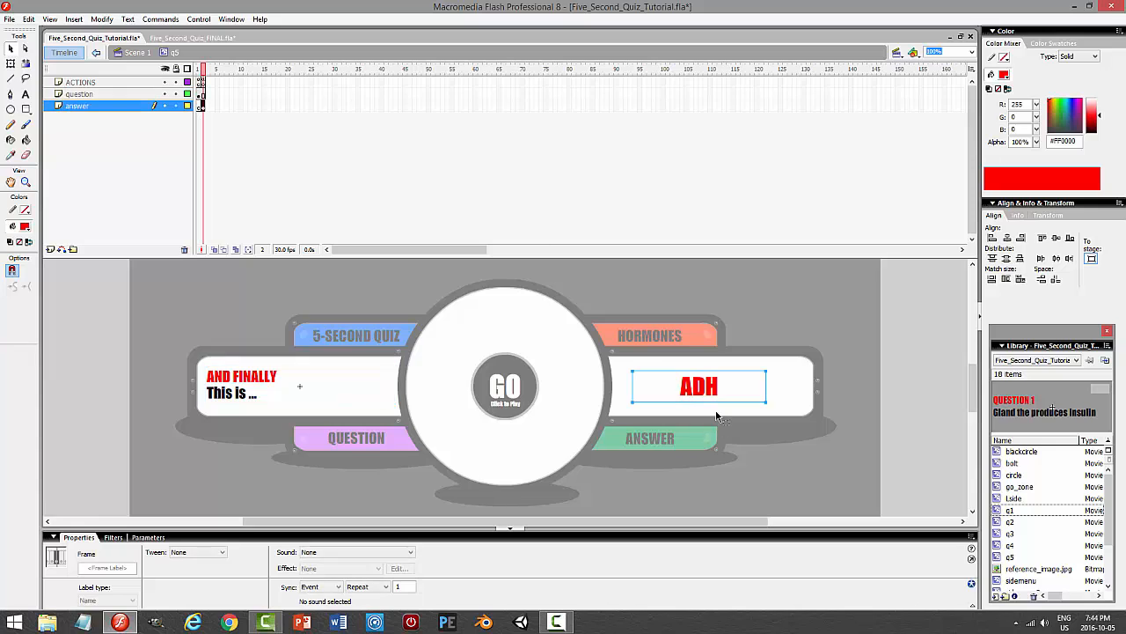
click(26, 94)
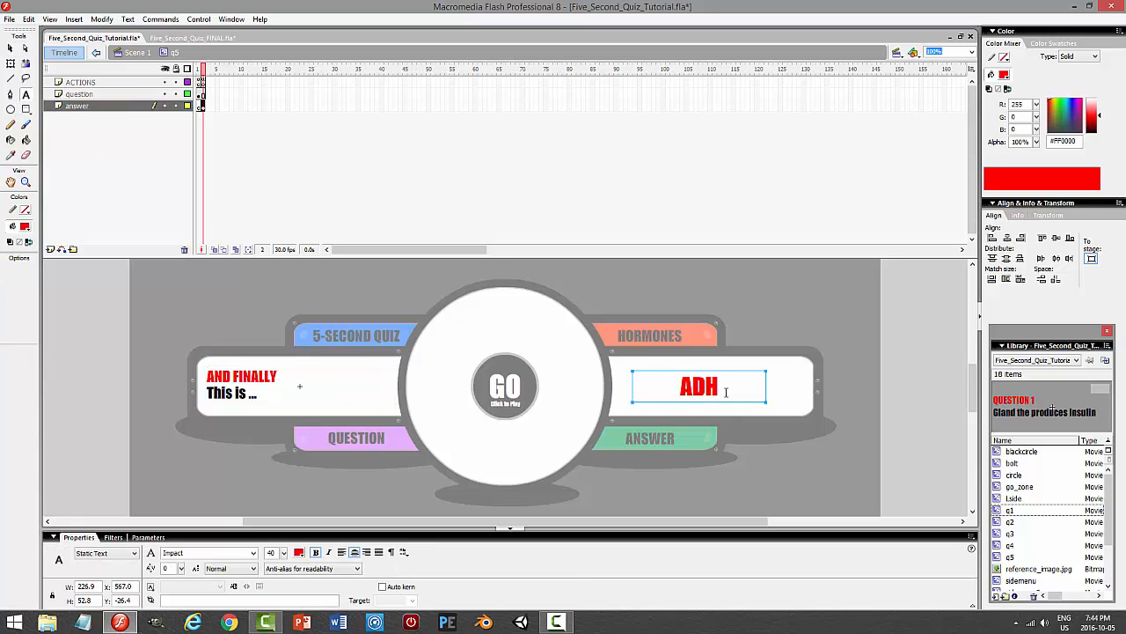
drag(720, 387, 632, 391)
text(THE END!)
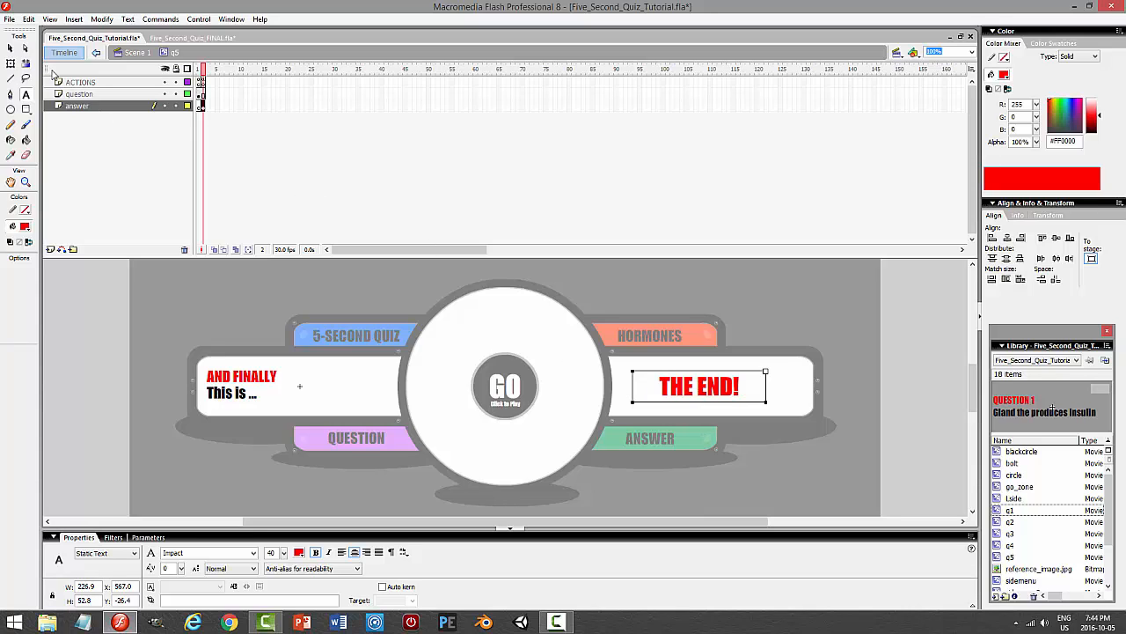
click(10, 49)
click(799, 322)
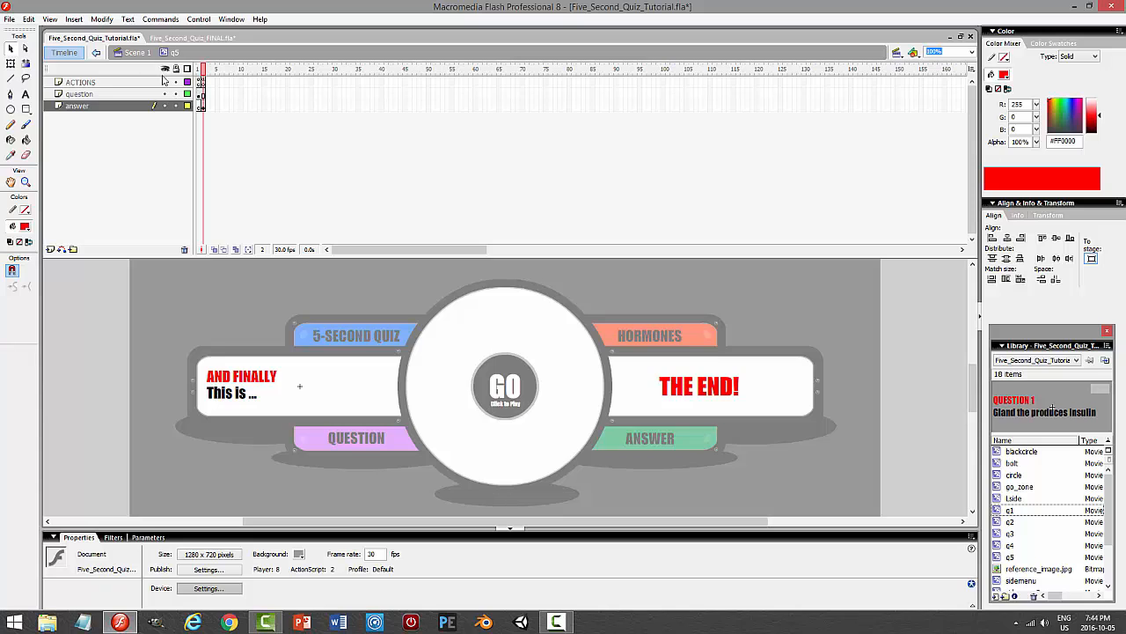
- Lock all of q5's layers, then return to Scene 1 and save the file
drag(176, 82, 176, 106)
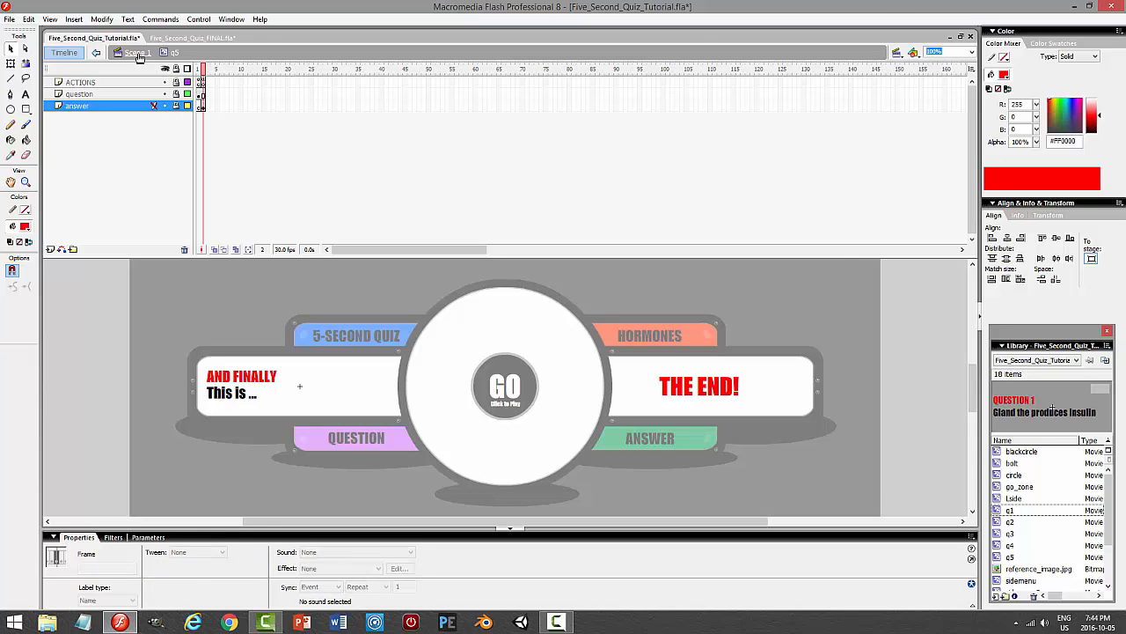
click(138, 53)
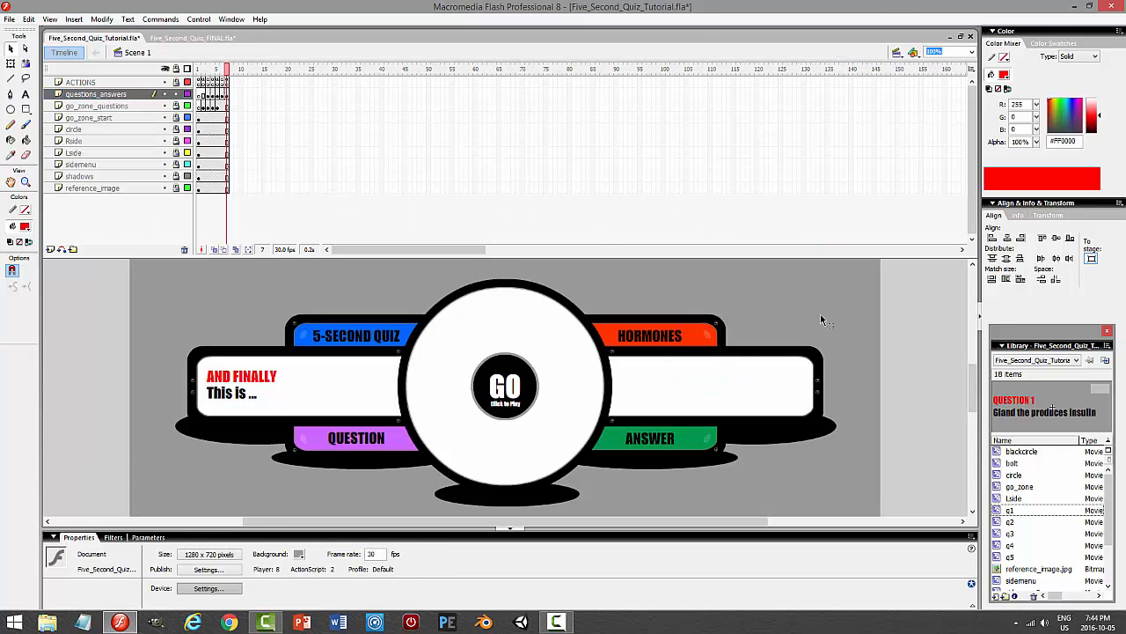
key(ctrl+s)
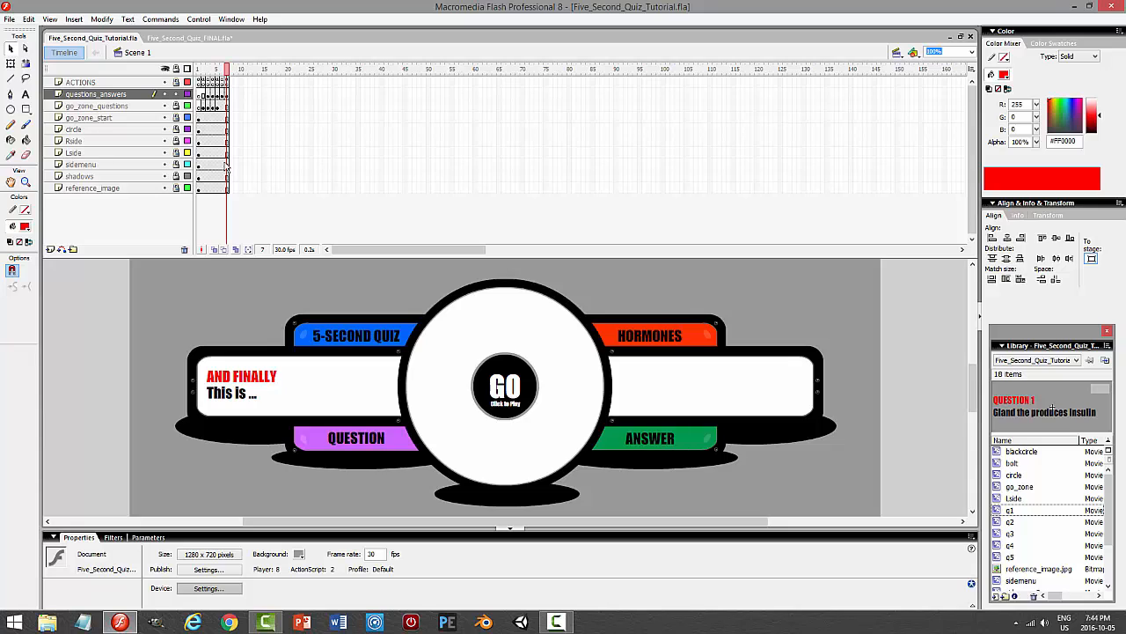
- Add a keyframe at frame 6 of go_zone_questions and unlock that layer
click(217, 106)
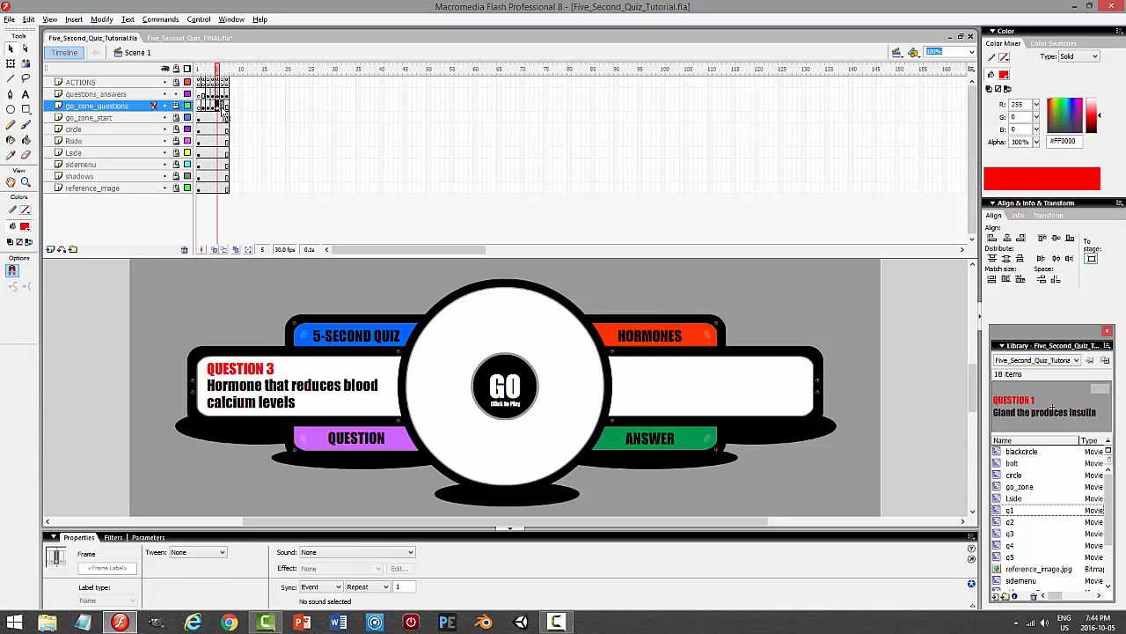
key(F6)
click(223, 106)
click(176, 95)
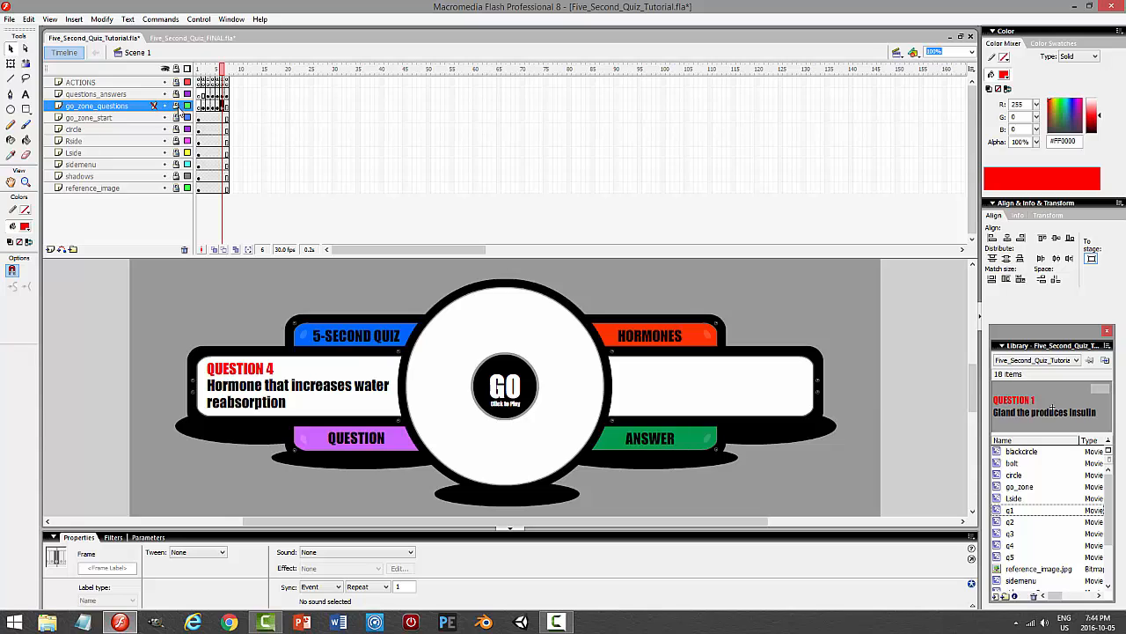
click(504, 388)
- Point the root jump in the frame 6 go_zone clip's script to frame 7 and save the file
click(227, 82)
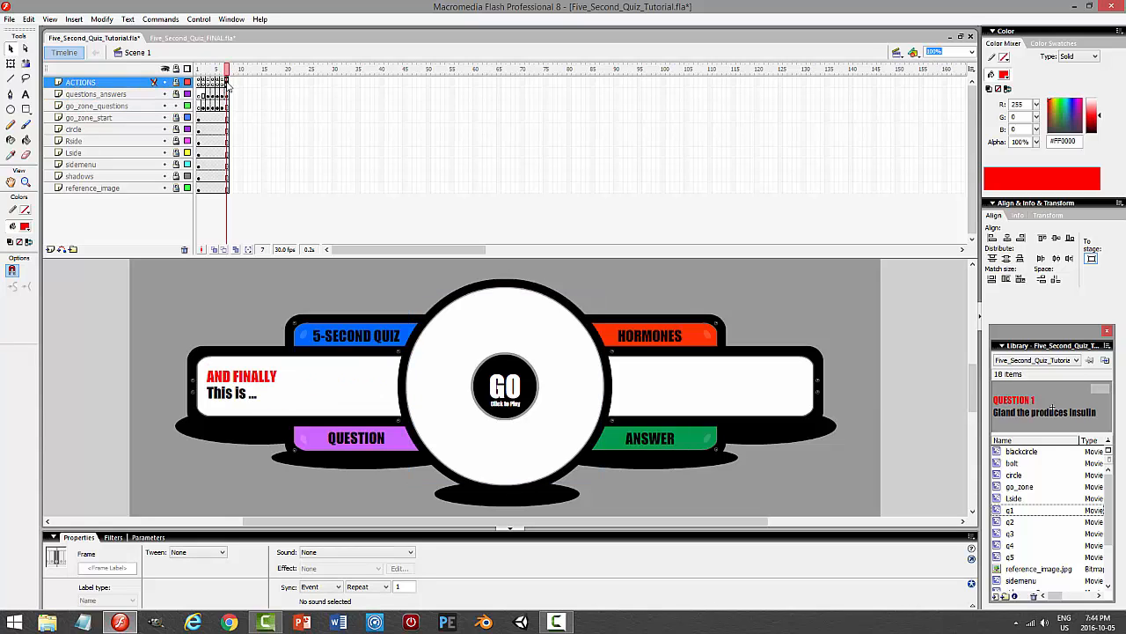
click(221, 106)
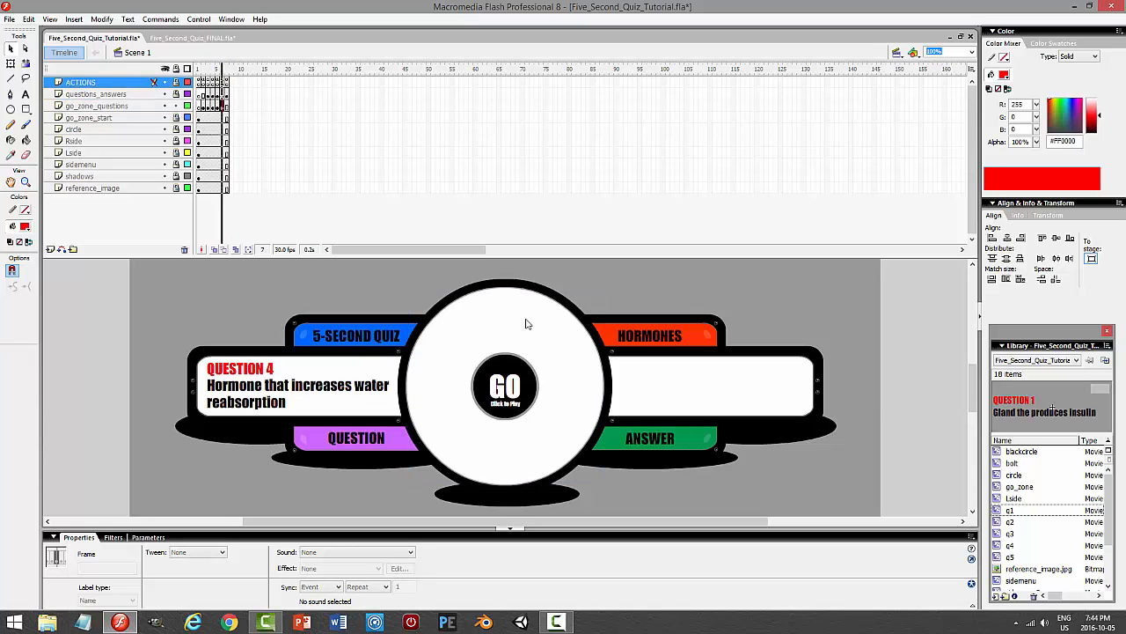
click(520, 387)
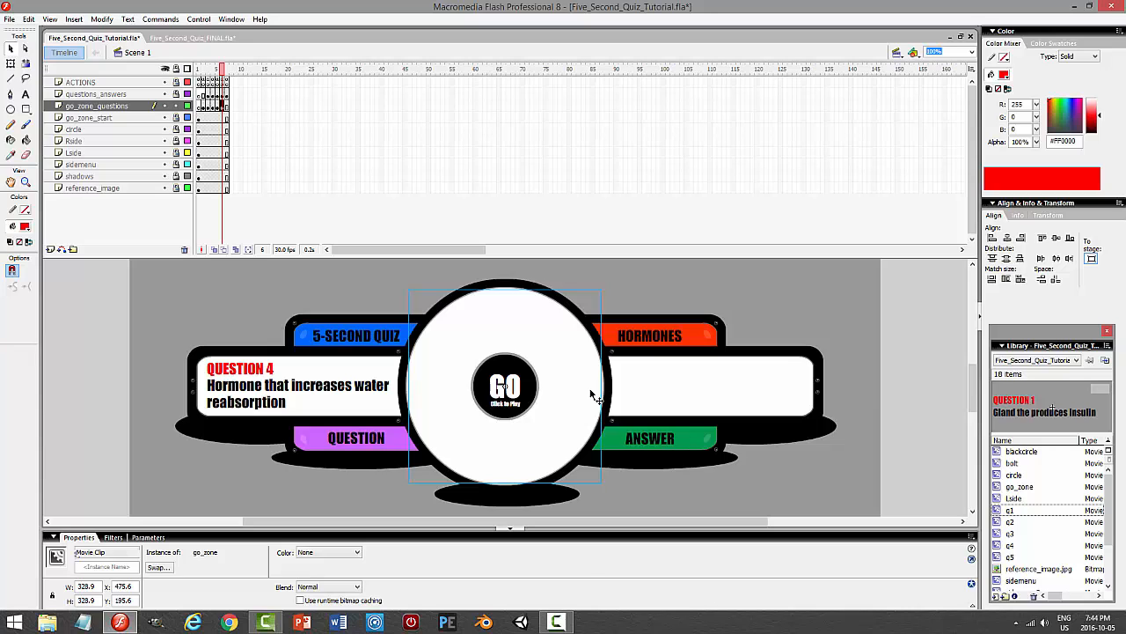
key(F9)
click(154, 239)
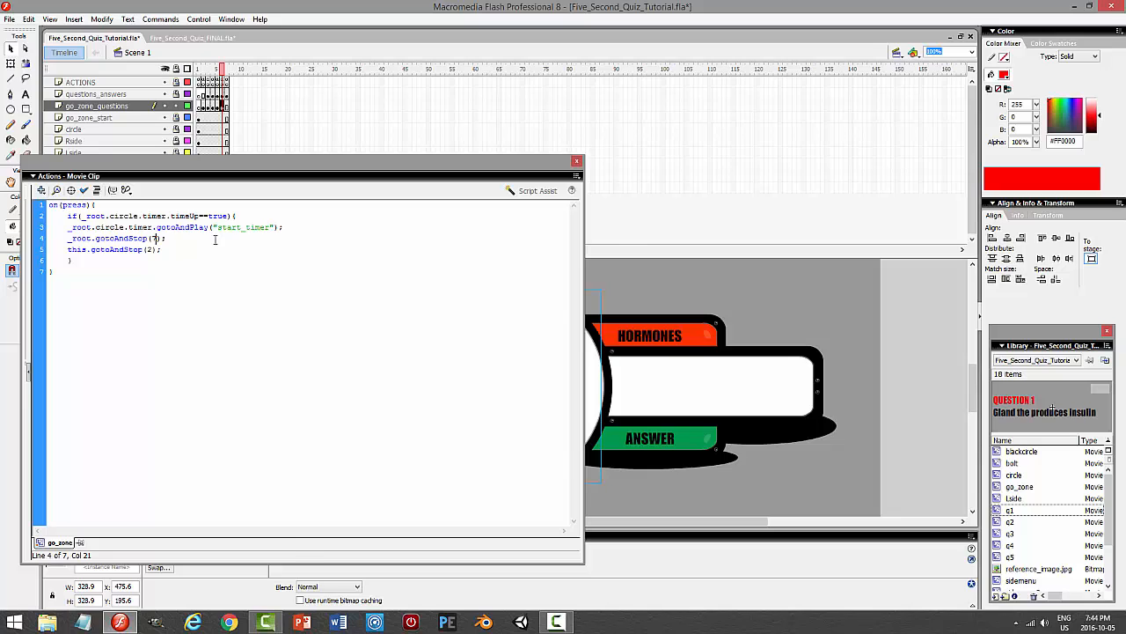
key(F9)
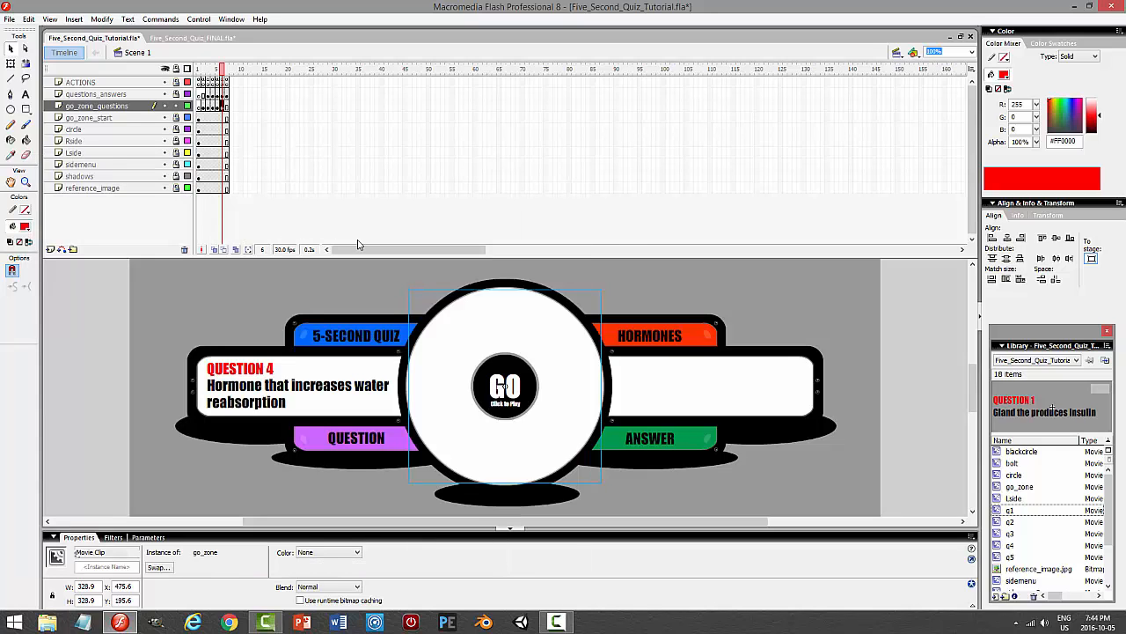
key(ctrl+s)
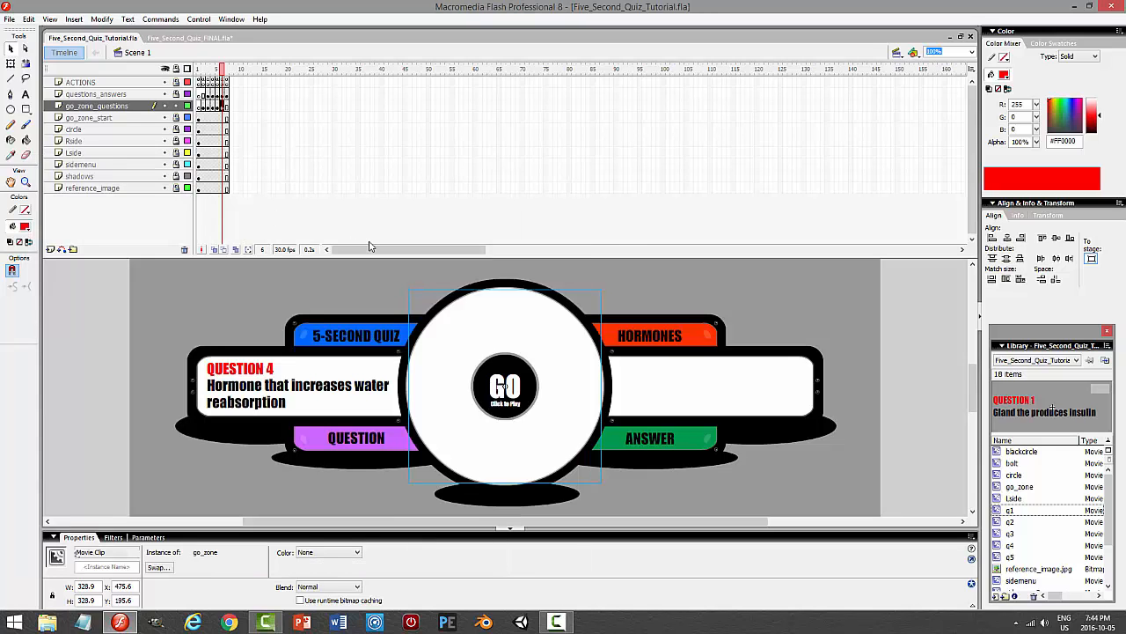
- Add a keyframe at frame 7 of go_zone_questions and save the file
click(226, 109)
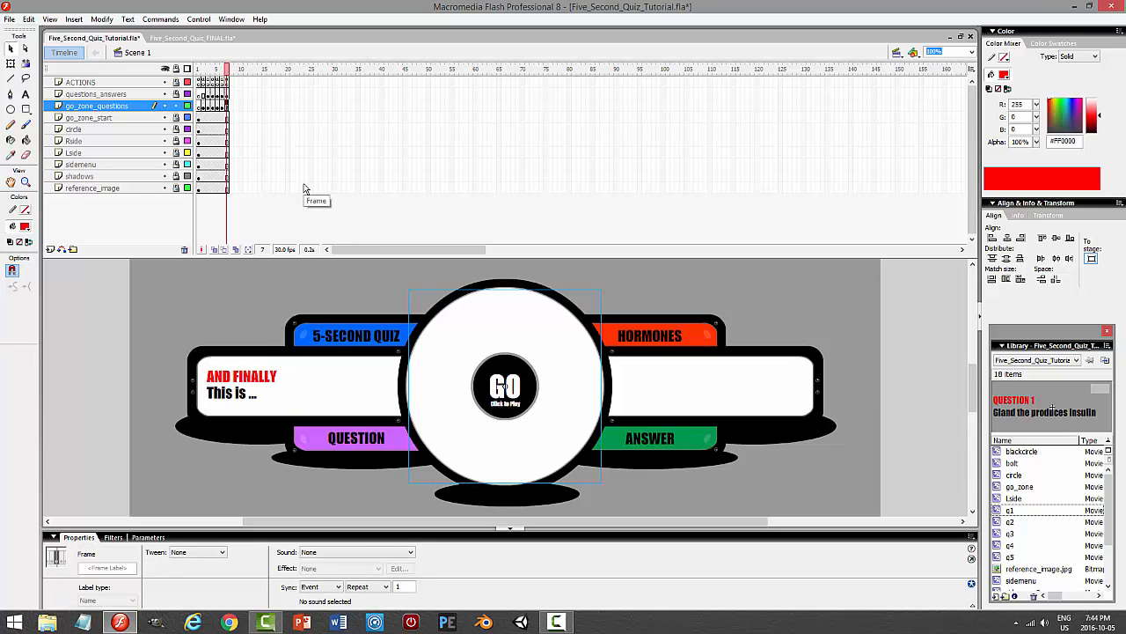
click(326, 269)
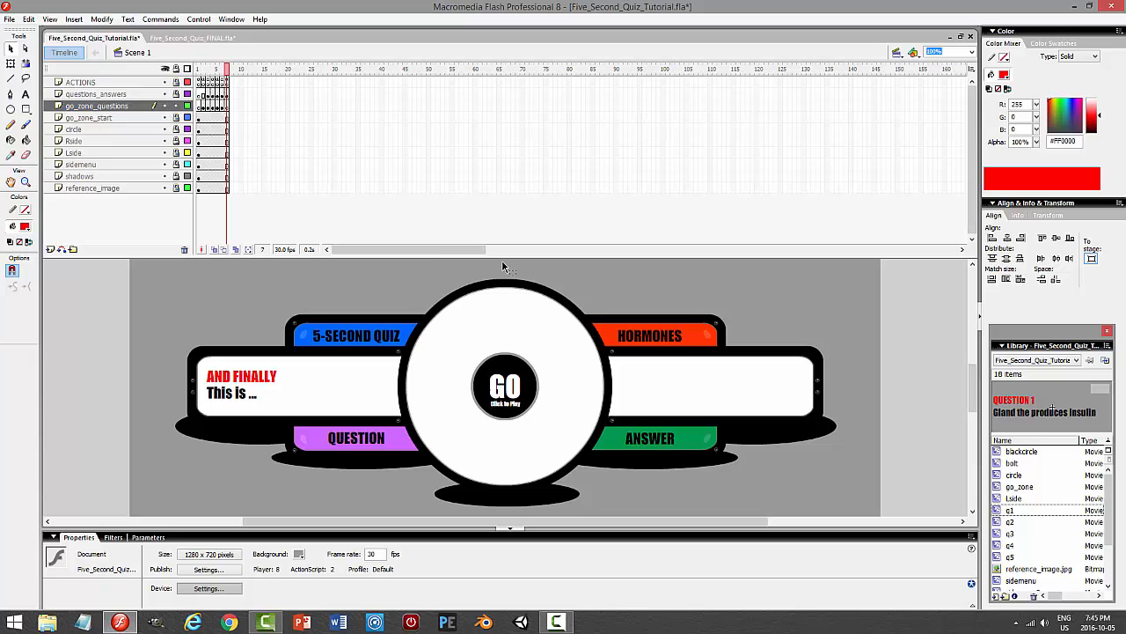
key(ctrl+s)
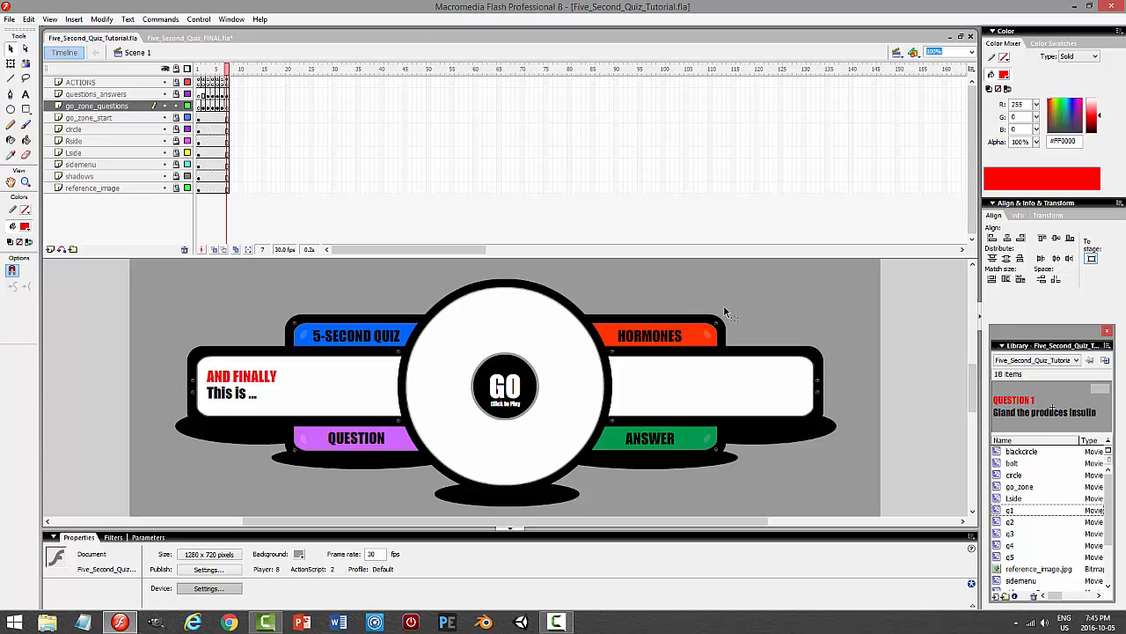
- Test the movie and play through every quiz question to the closing "THE END!" answer, then close the preview
key(ctrl+Return)
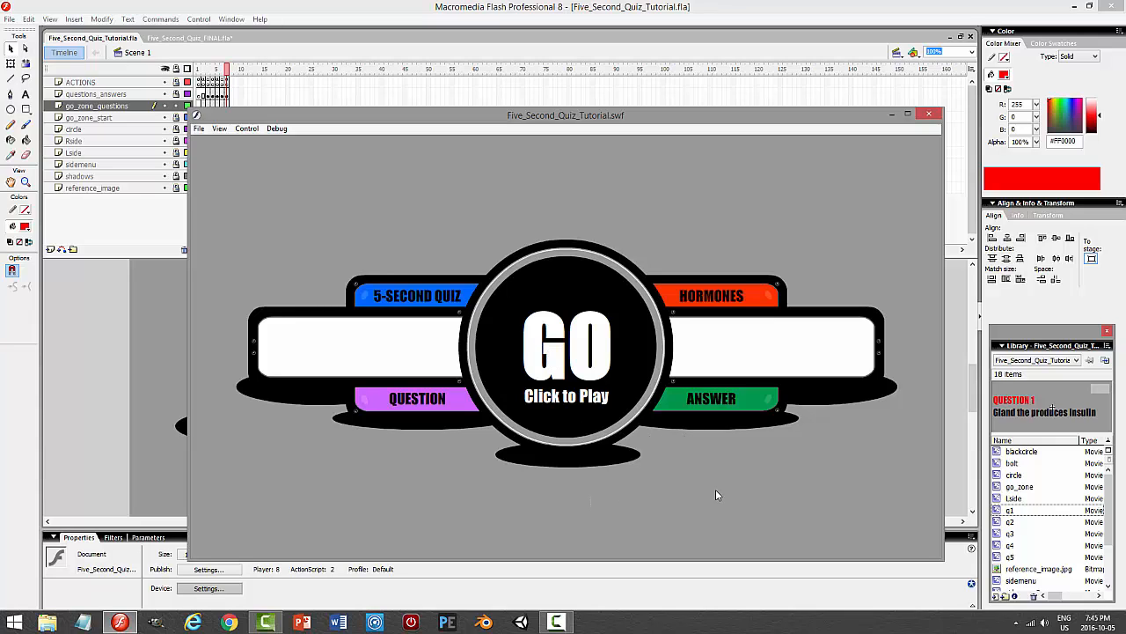
click(554, 345)
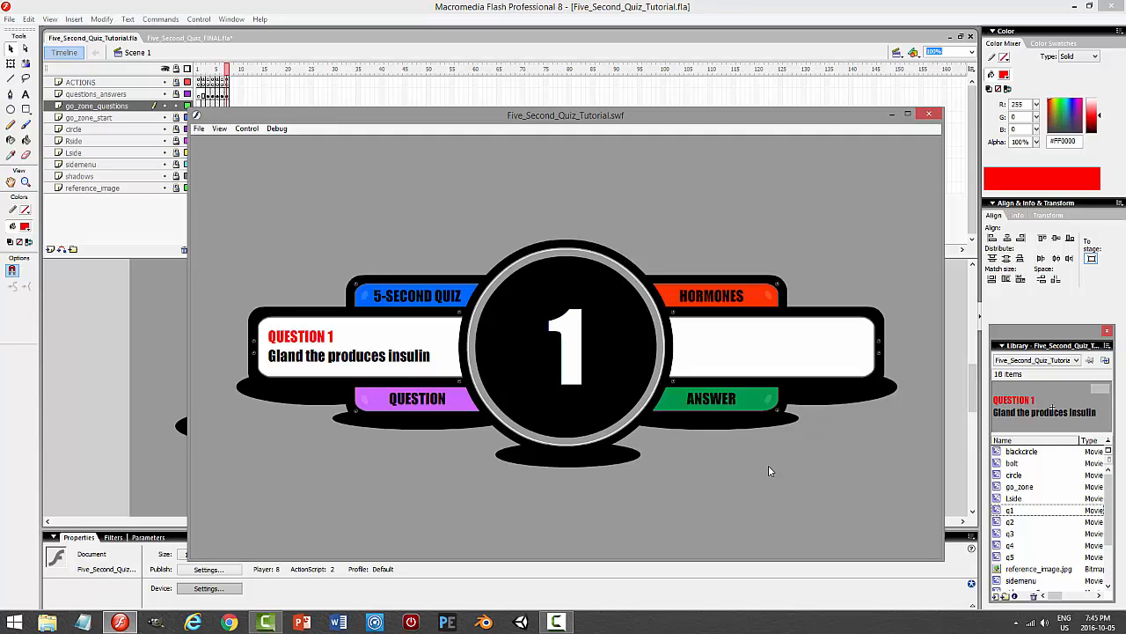
click(569, 338)
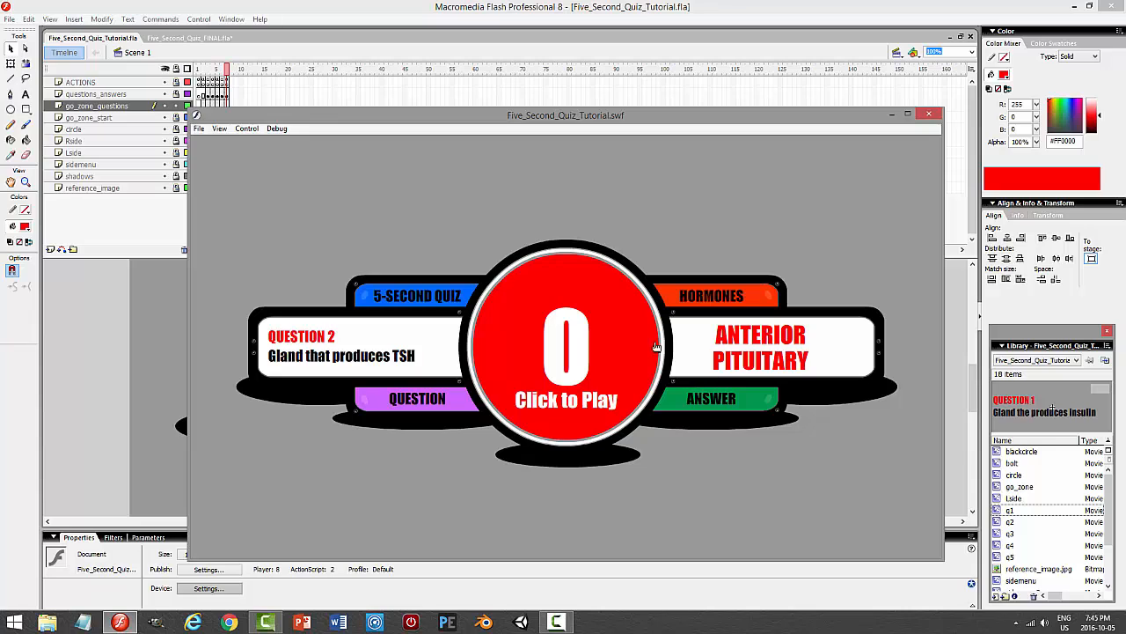
click(590, 344)
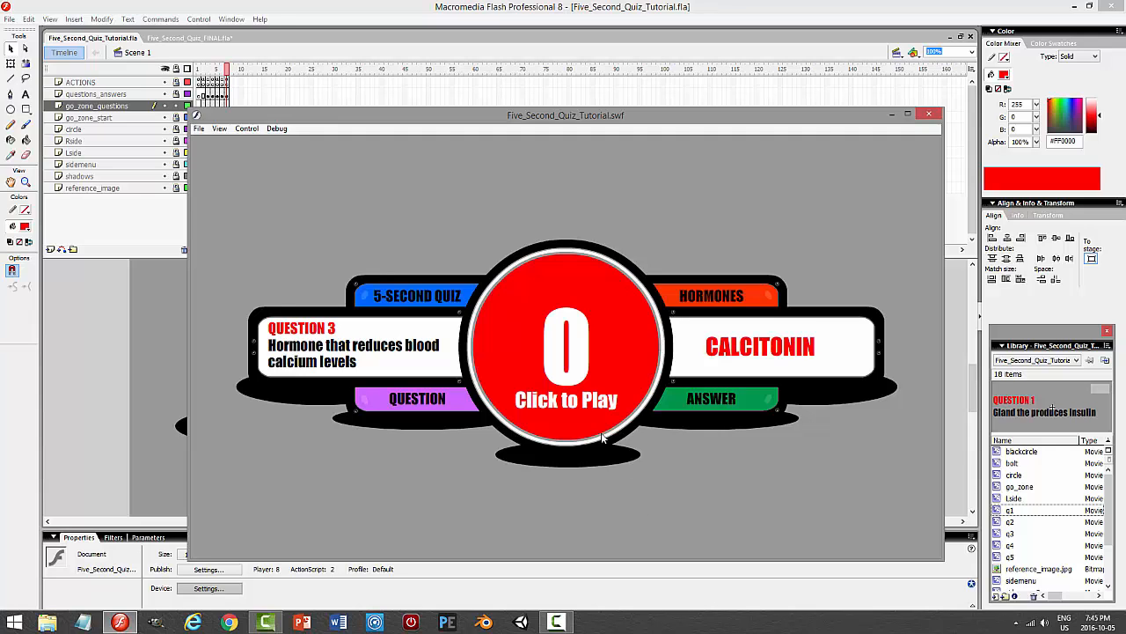
click(576, 370)
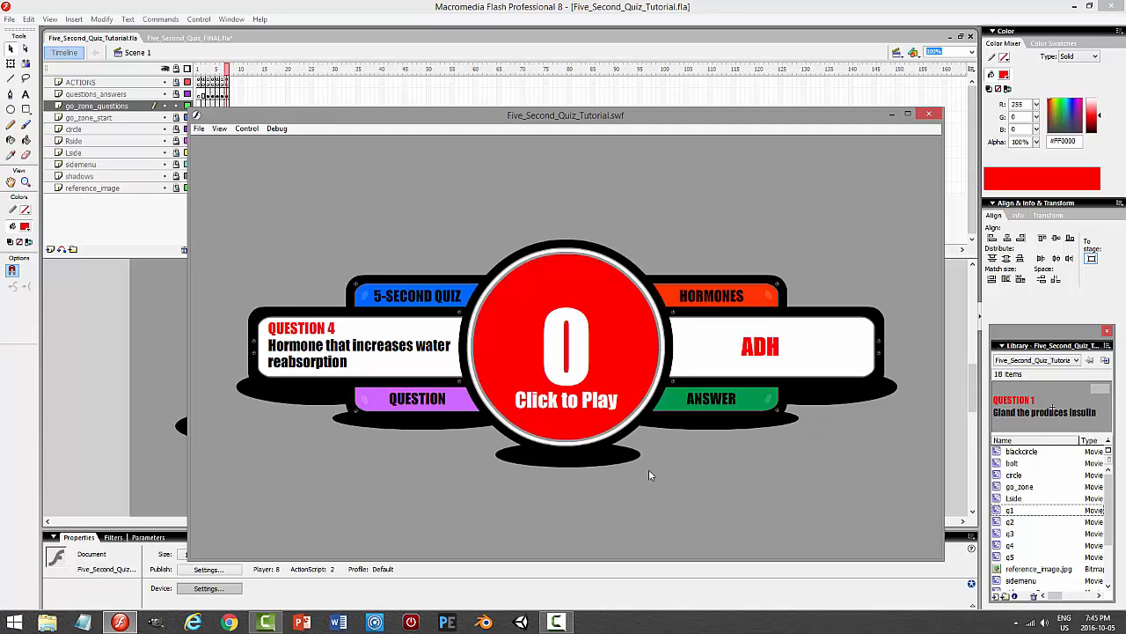
click(570, 339)
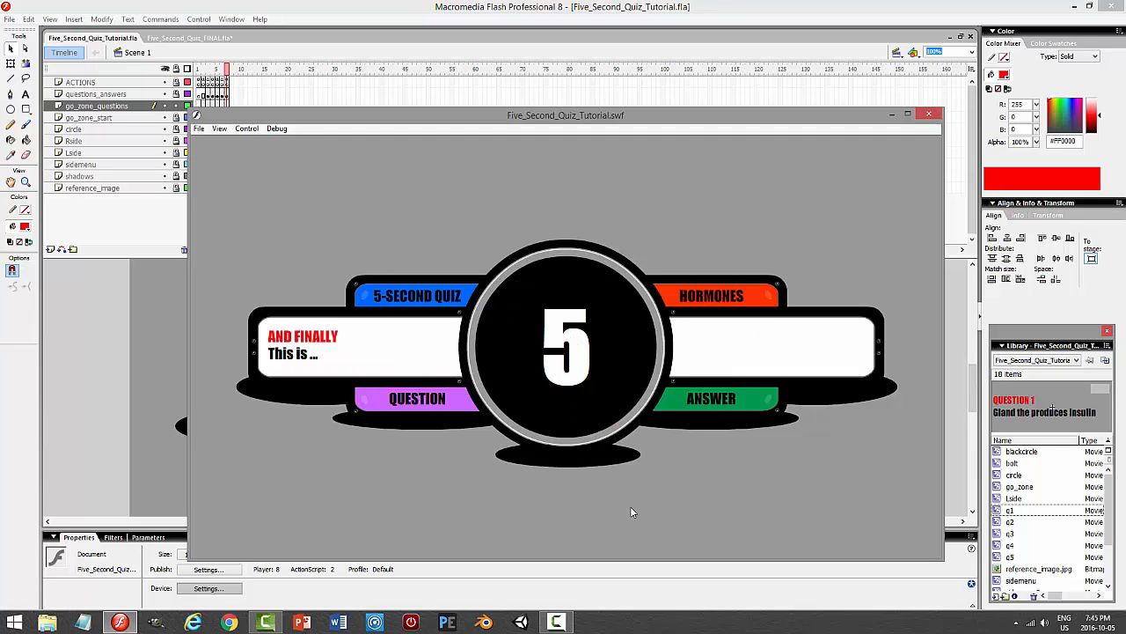
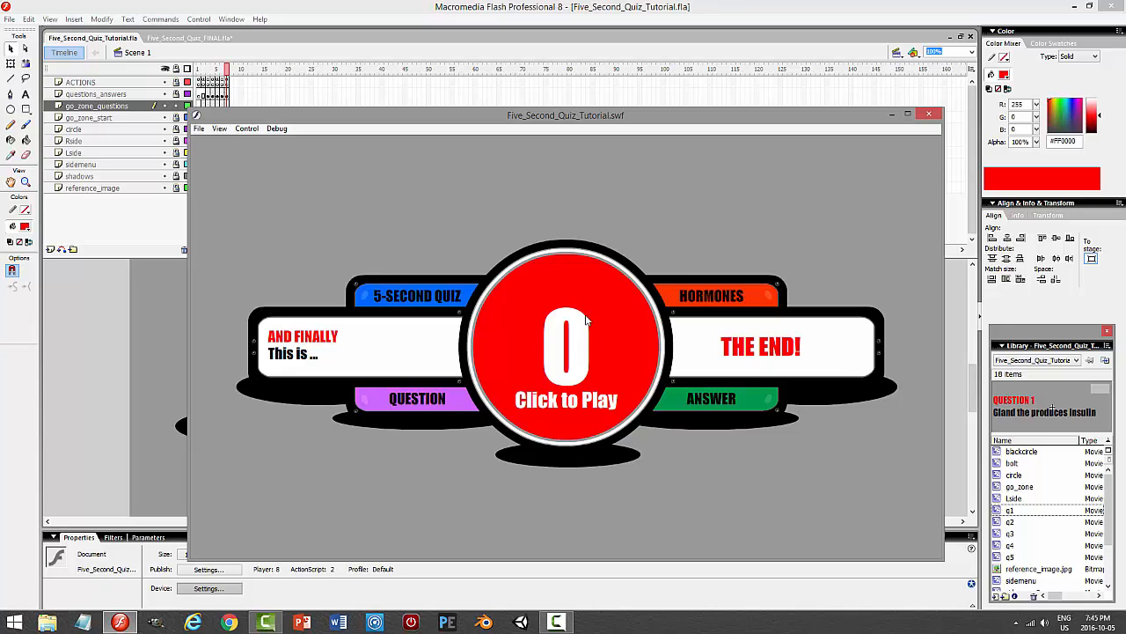
click(929, 114)
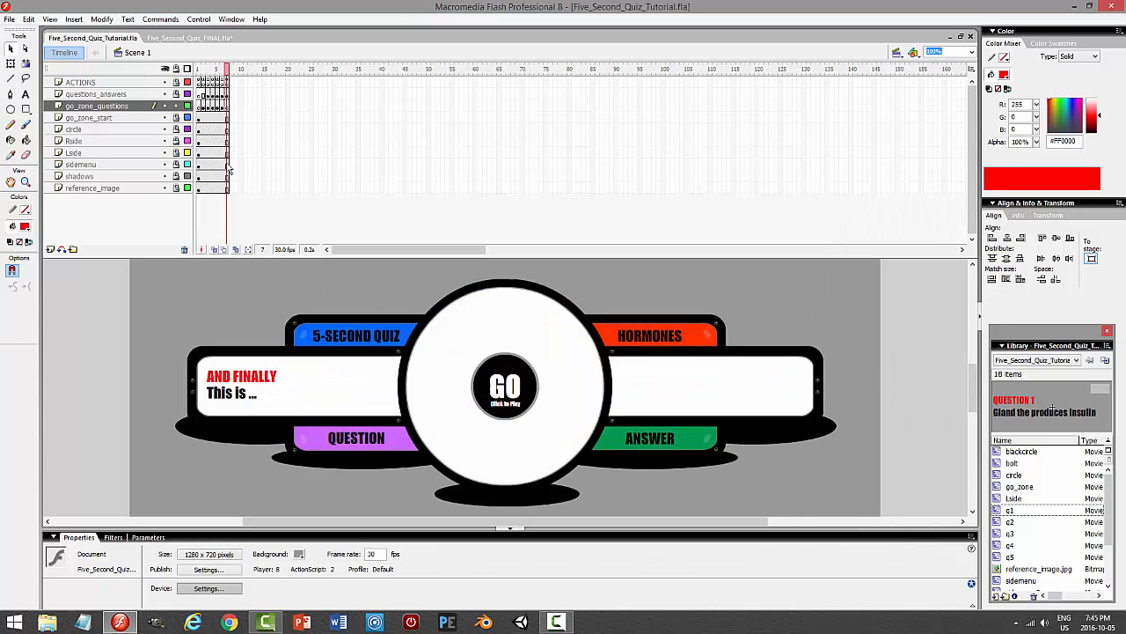
- Lock the go_zone_questions layer and add a new layer directly above questions_answers
click(175, 107)
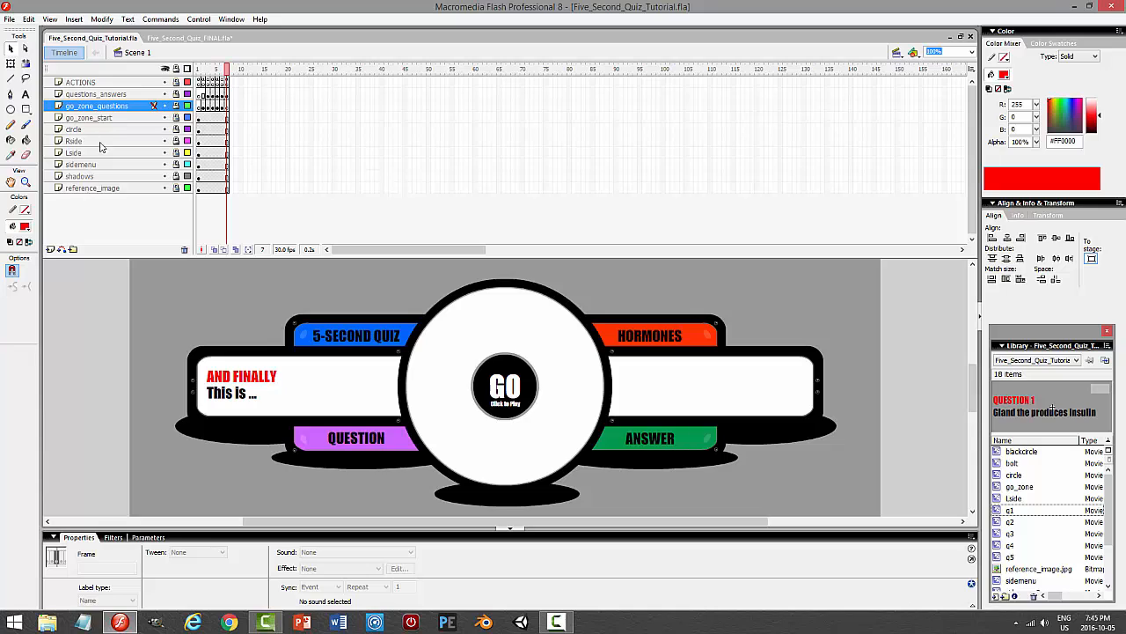
click(114, 94)
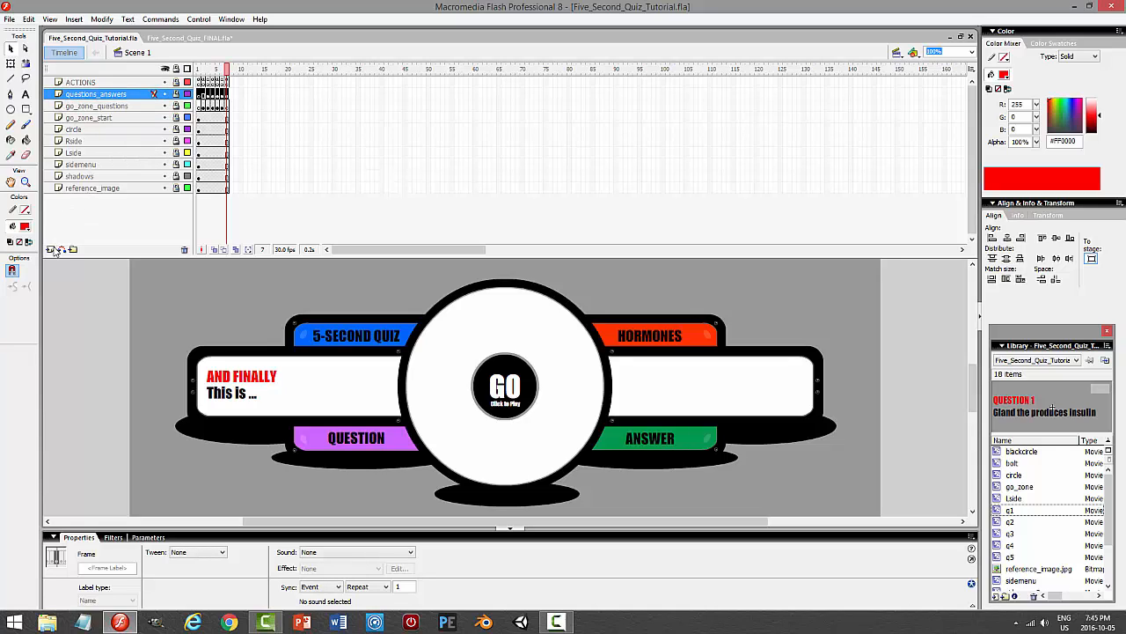
click(51, 250)
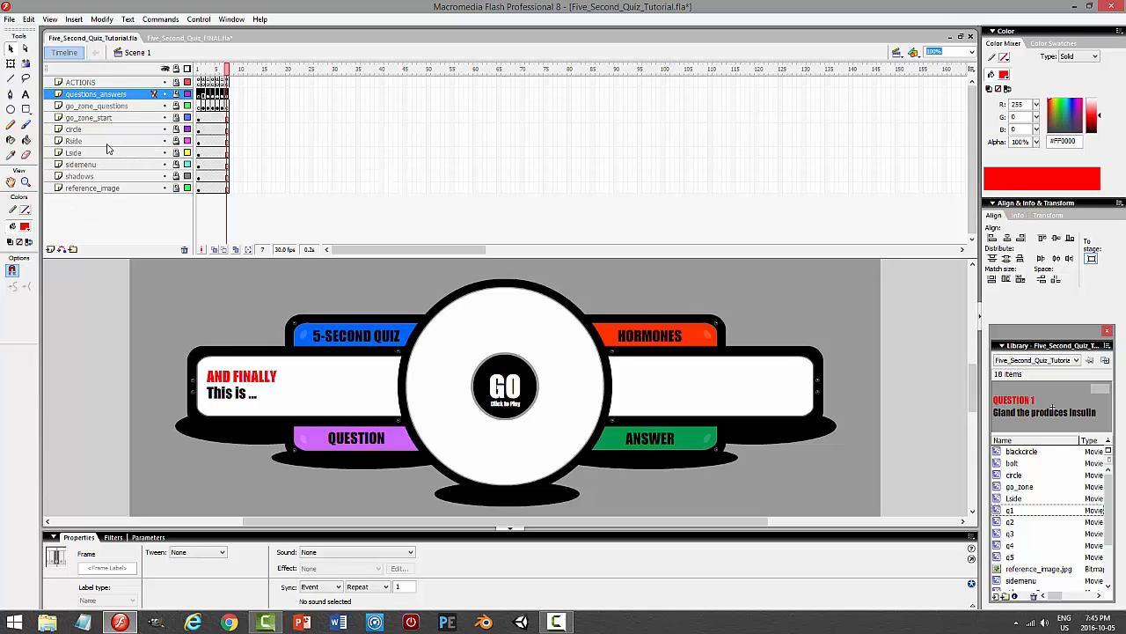
- Set up the Rectangle tool with a black stroke, a white fill and a corner radius of 0 points
click(30, 230)
click(26, 290)
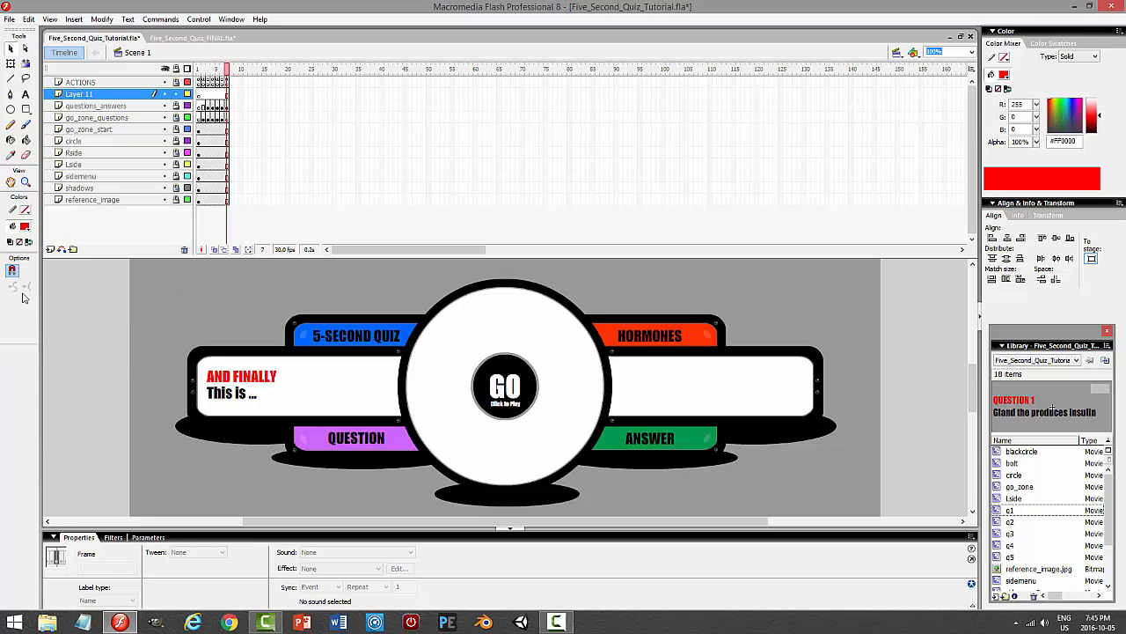
click(29, 214)
click(24, 242)
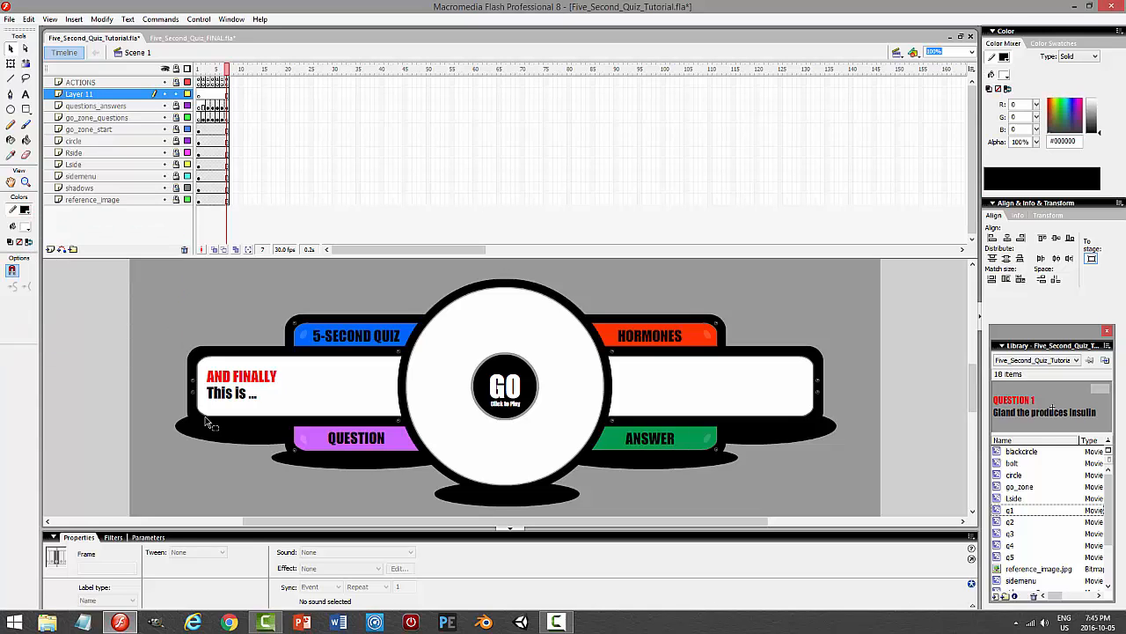
click(26, 109)
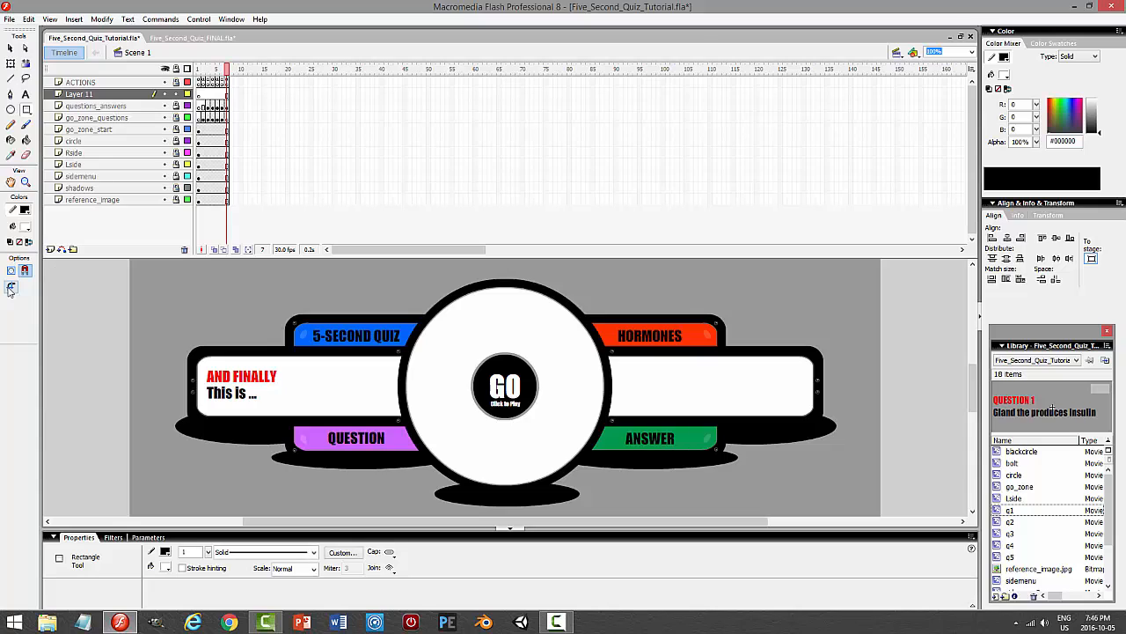
click(10, 286)
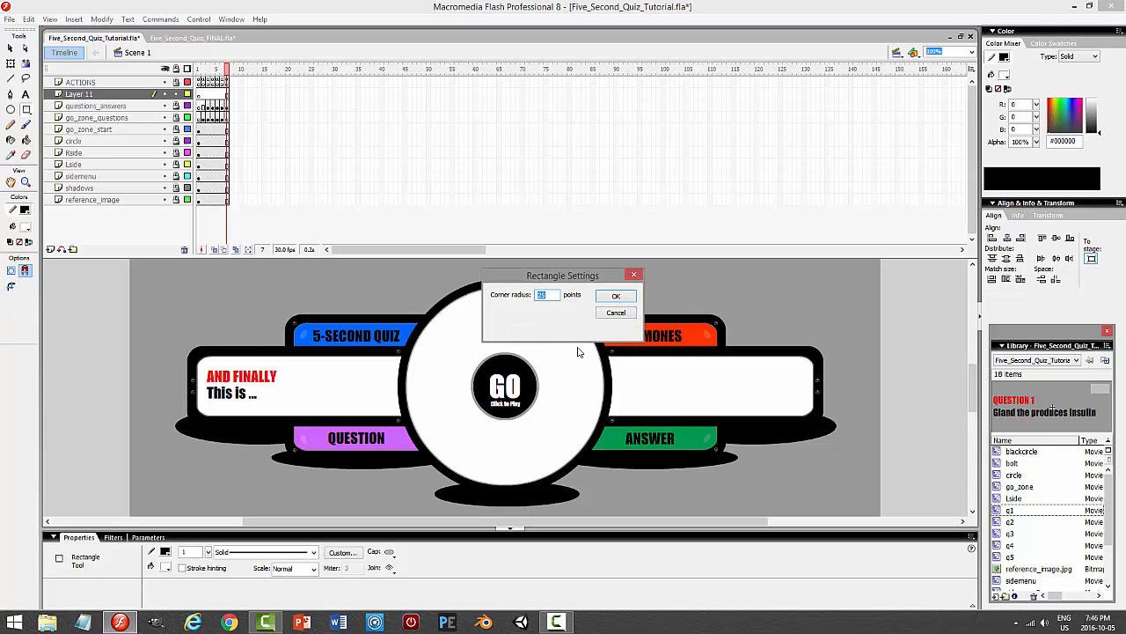
text(0)
key(Return)
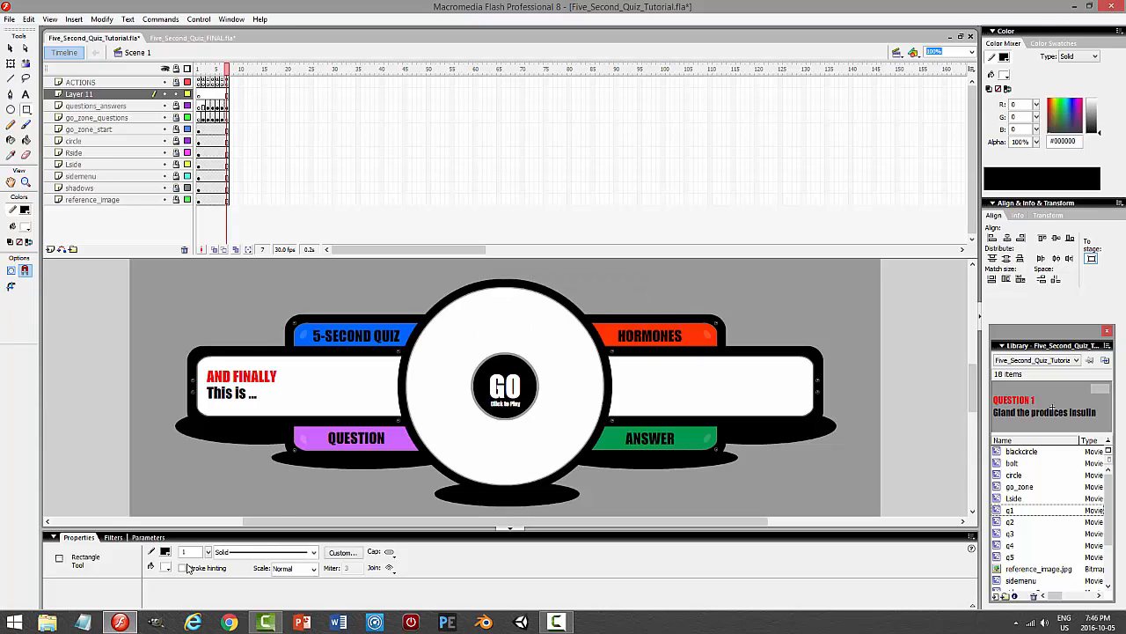
- Draw a rectangle about 183 by 52 px with a stroke of 3 in the empty stage area below the QUESTION label
drag(194, 553, 165, 558)
text(3)
scroll(966, 380, down, 5)
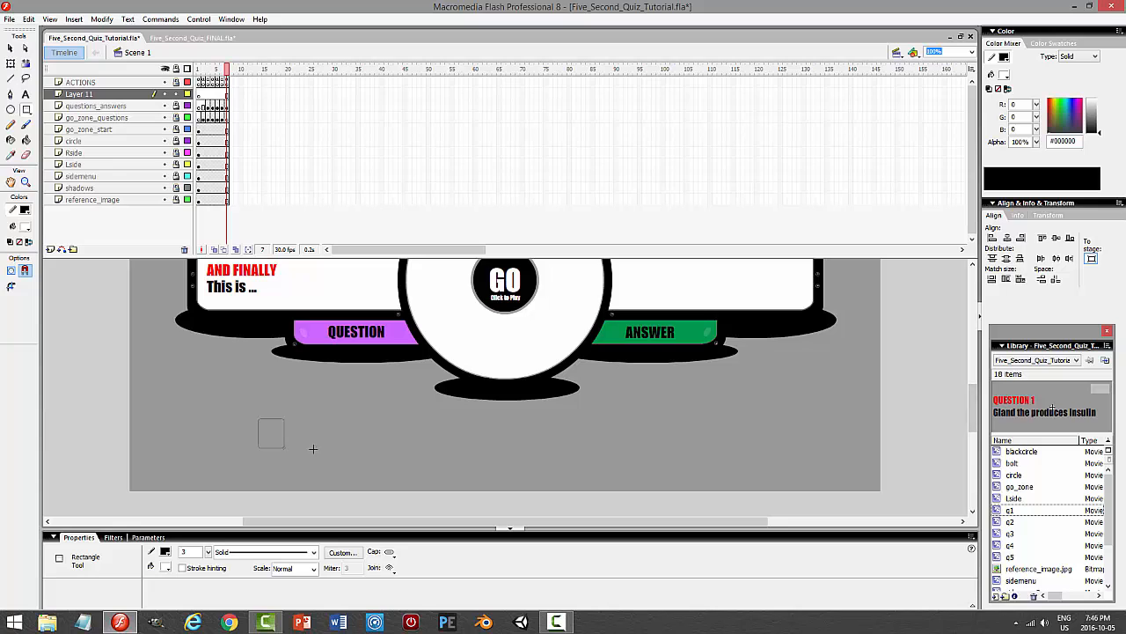
drag(312, 449, 366, 448)
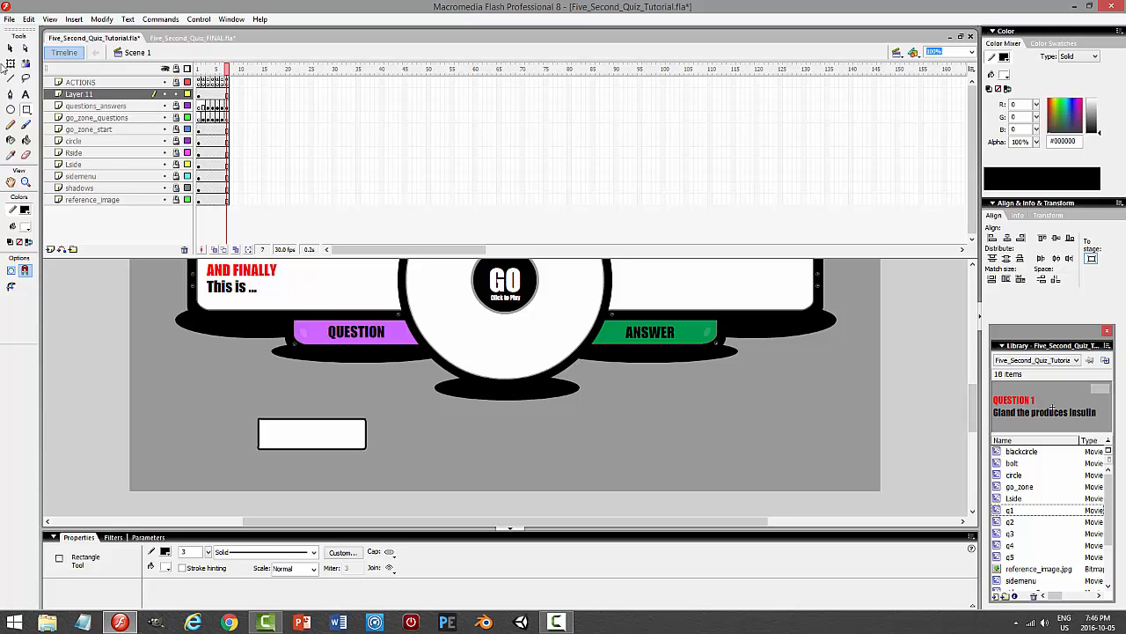
- Convert the whole rectangle, fill and outline, to a movie clip symbol named replay_btn
click(11, 48)
click(297, 429)
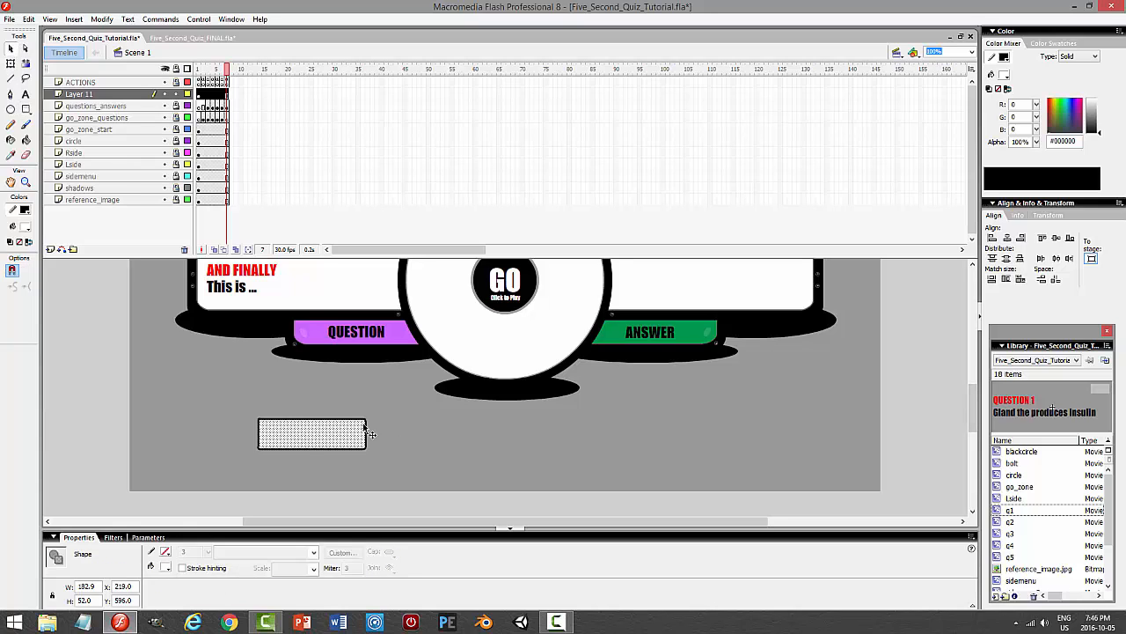
click(103, 20)
click(94, 48)
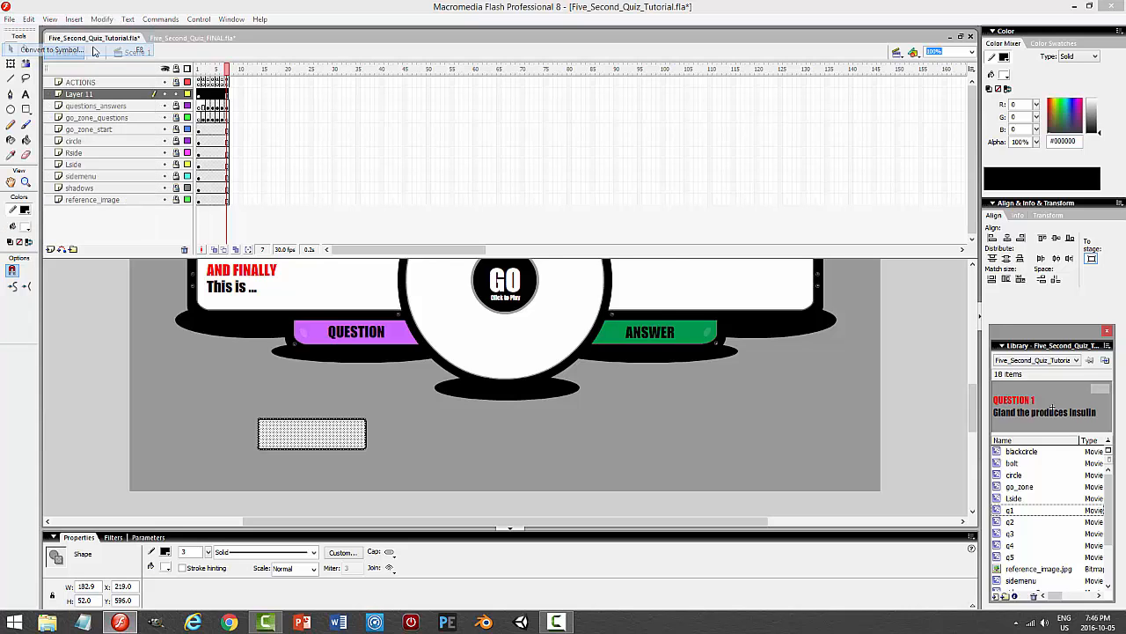
text(replay_btn)
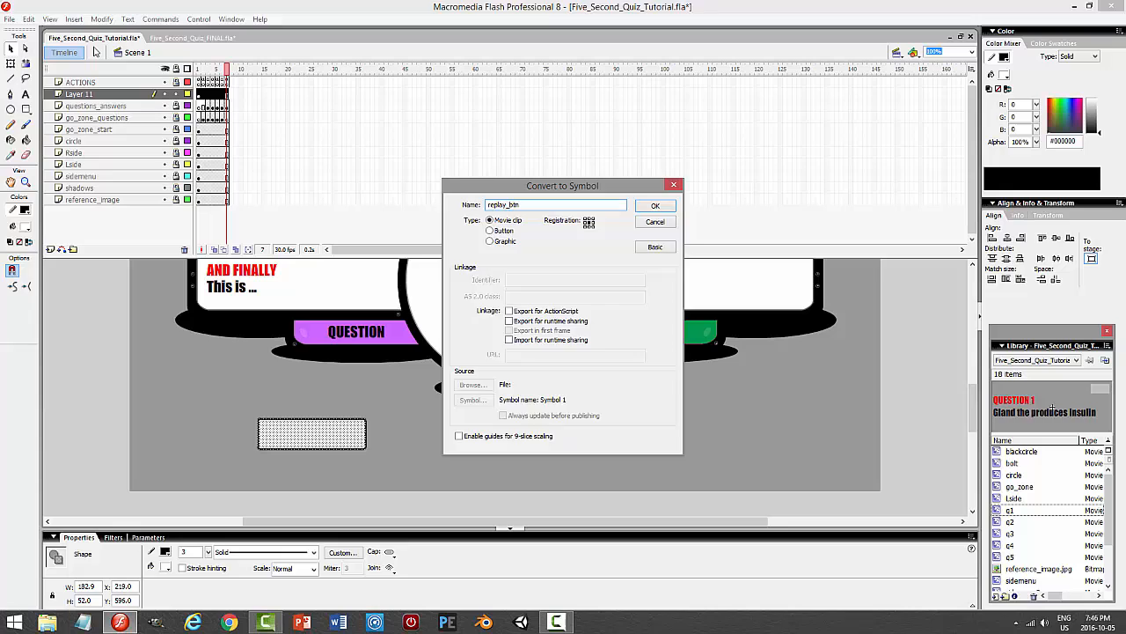
key(Return)
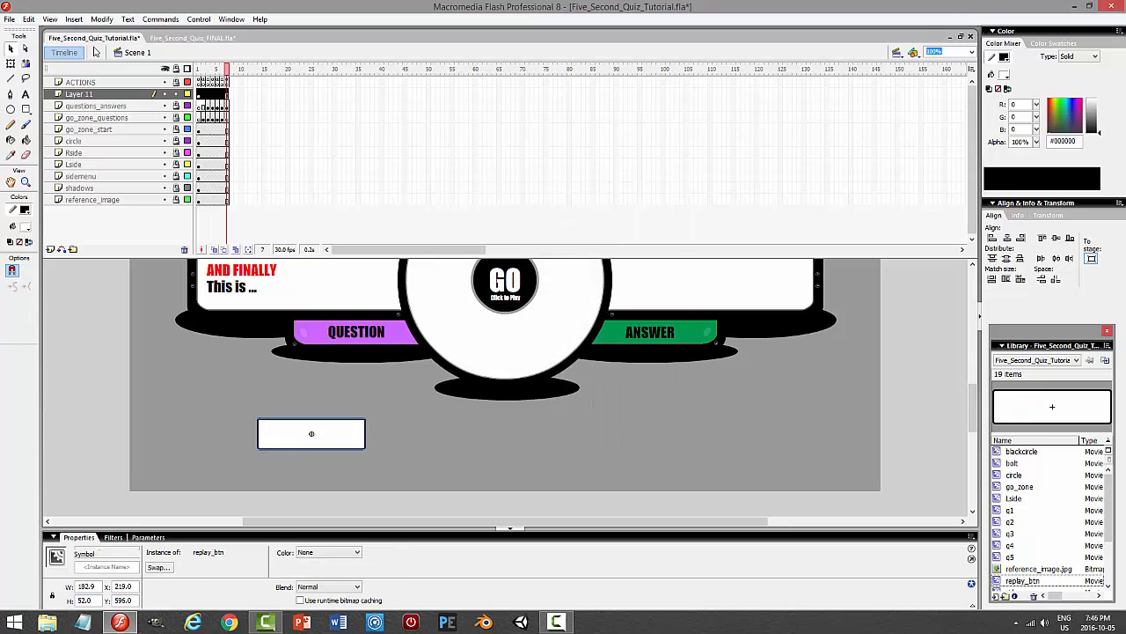
- Rename the new layer holding the rectangle as replay_btn
double_click(79, 94)
text(replay_btn)
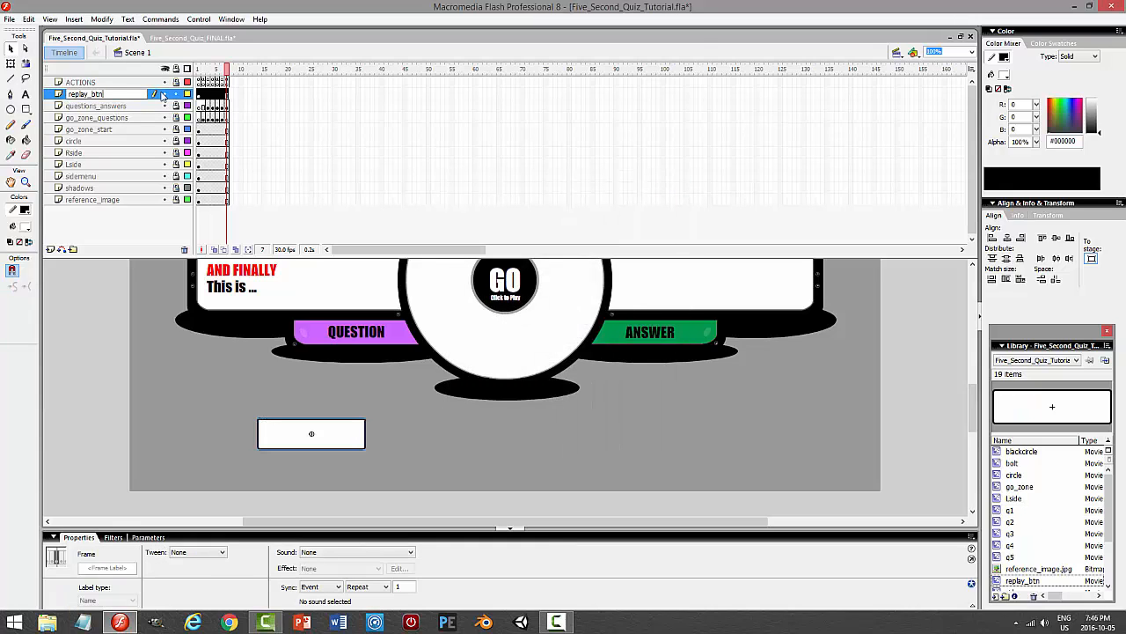
key(Return)
- Inside the replay_btn clip, copy the rectangle with its outline and paste it in place on a new layer
click(335, 433)
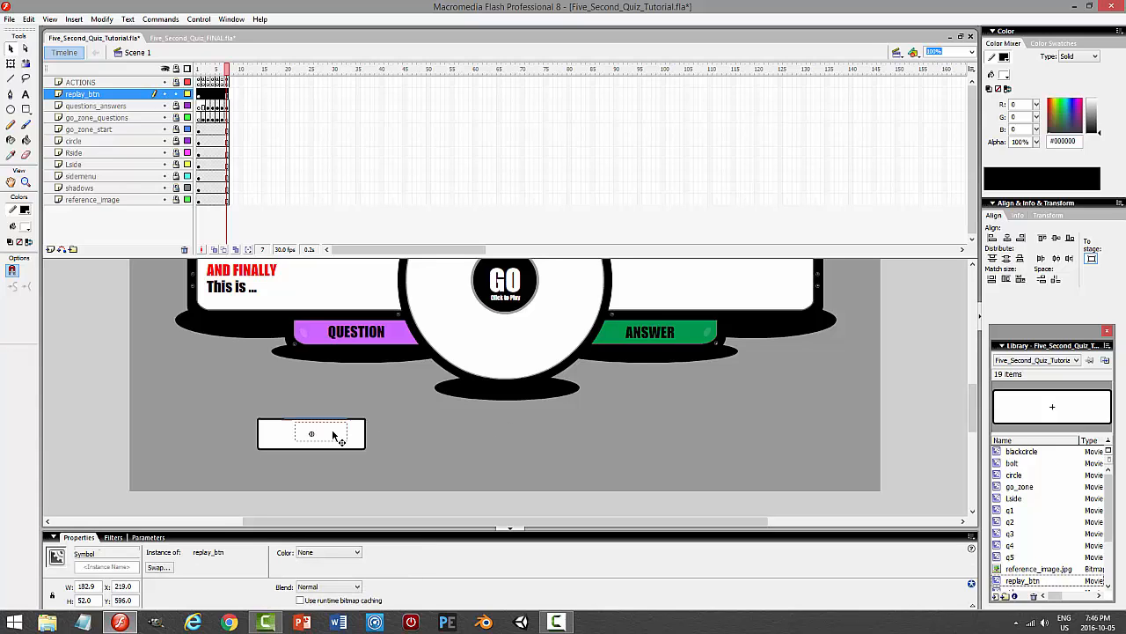
double_click(334, 435)
click(164, 110)
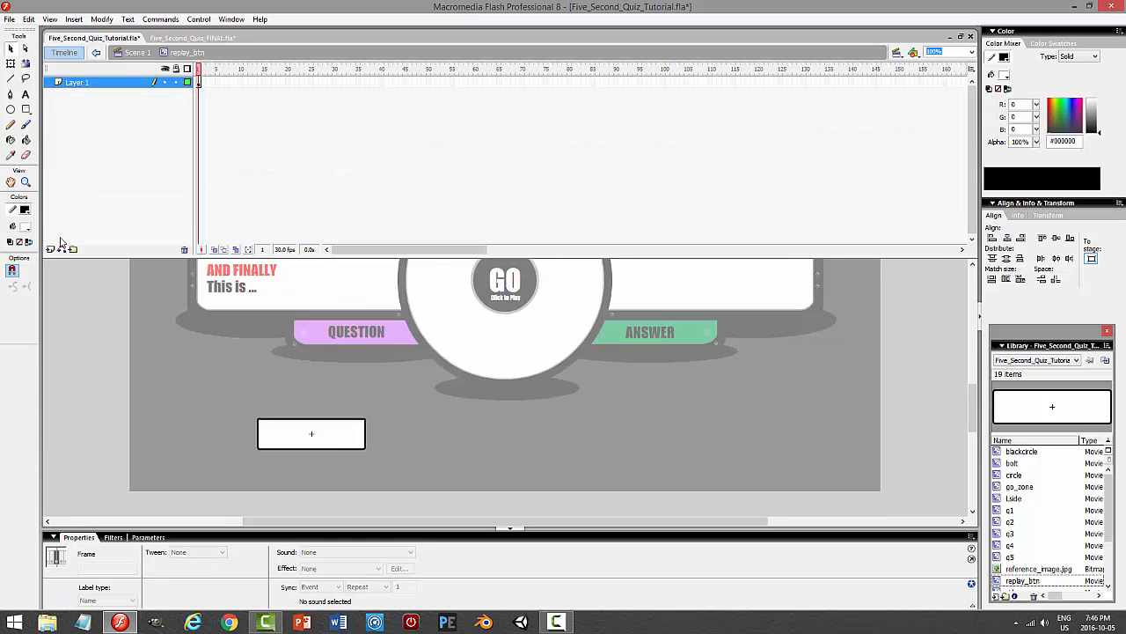
click(384, 435)
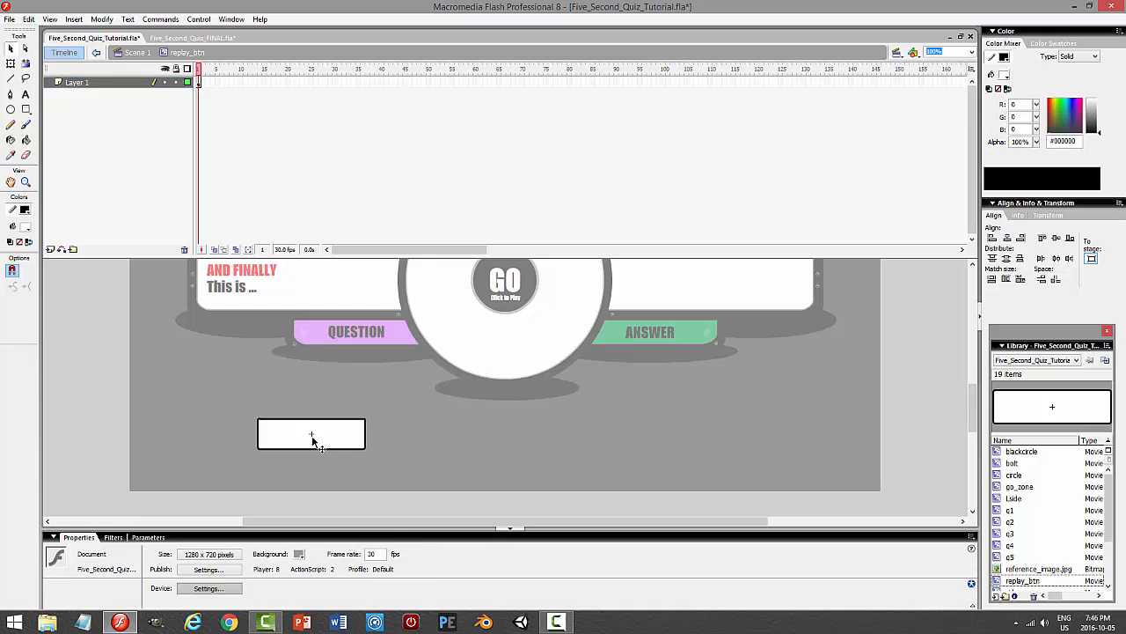
double_click(313, 438)
click(28, 19)
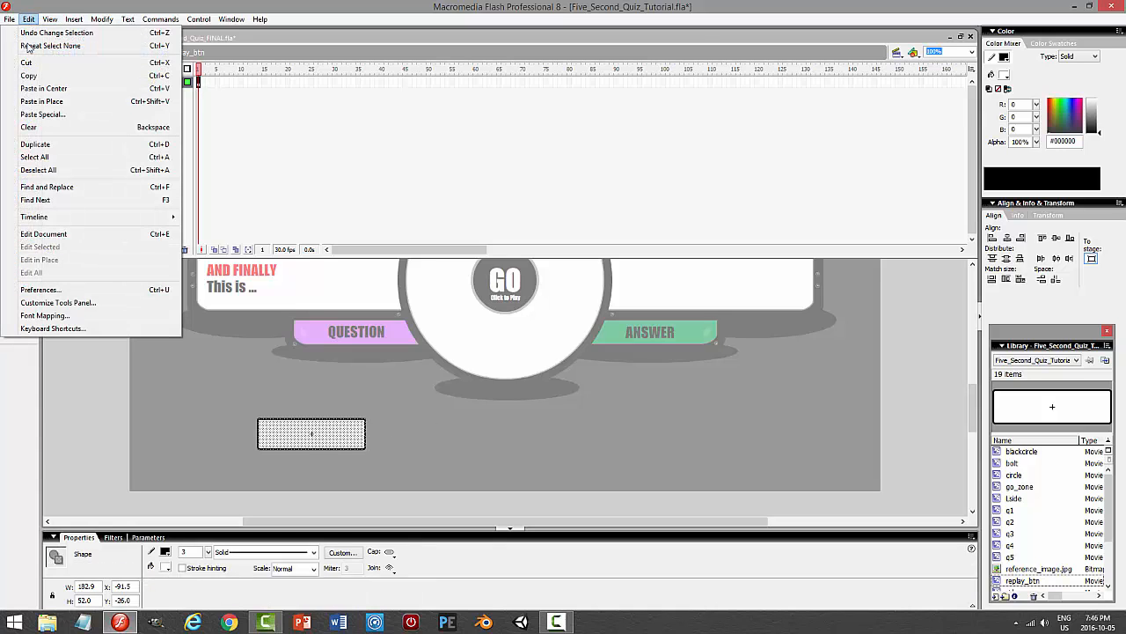
click(97, 77)
click(51, 249)
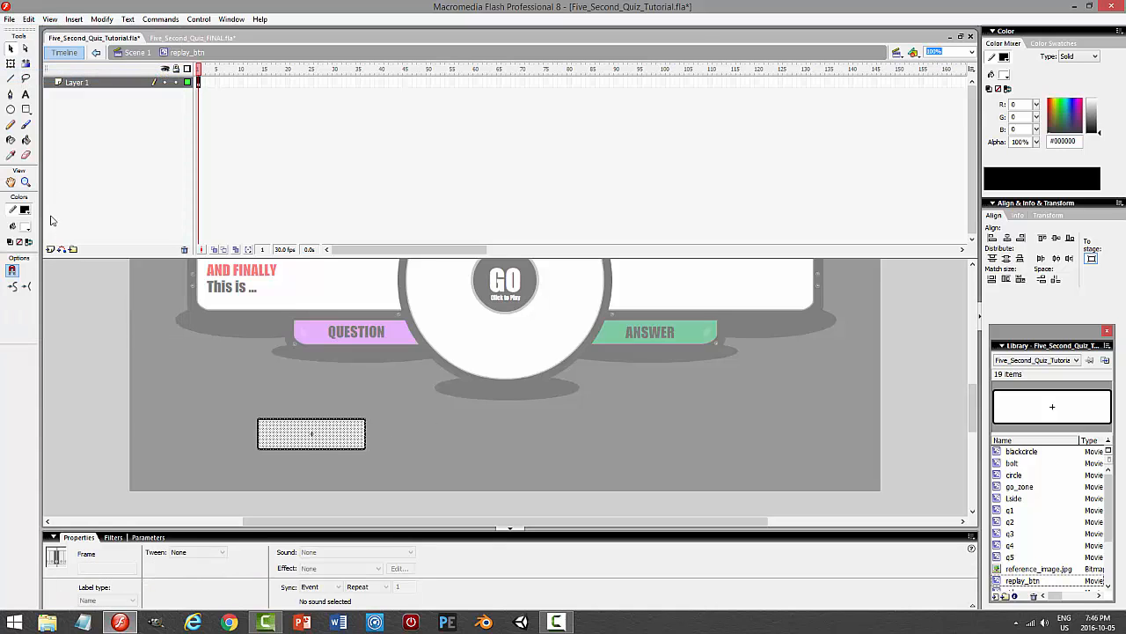
click(29, 19)
click(41, 101)
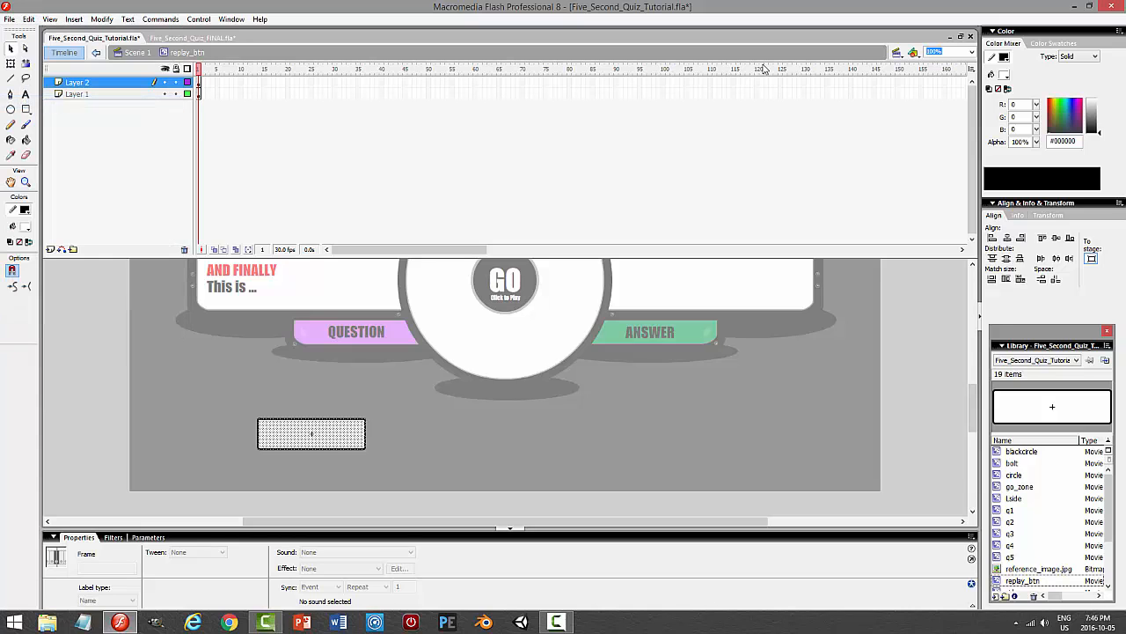
- Fill the pasted rectangle with light grey #CCCCCC and move its layer beneath Layer 1
click(1005, 77)
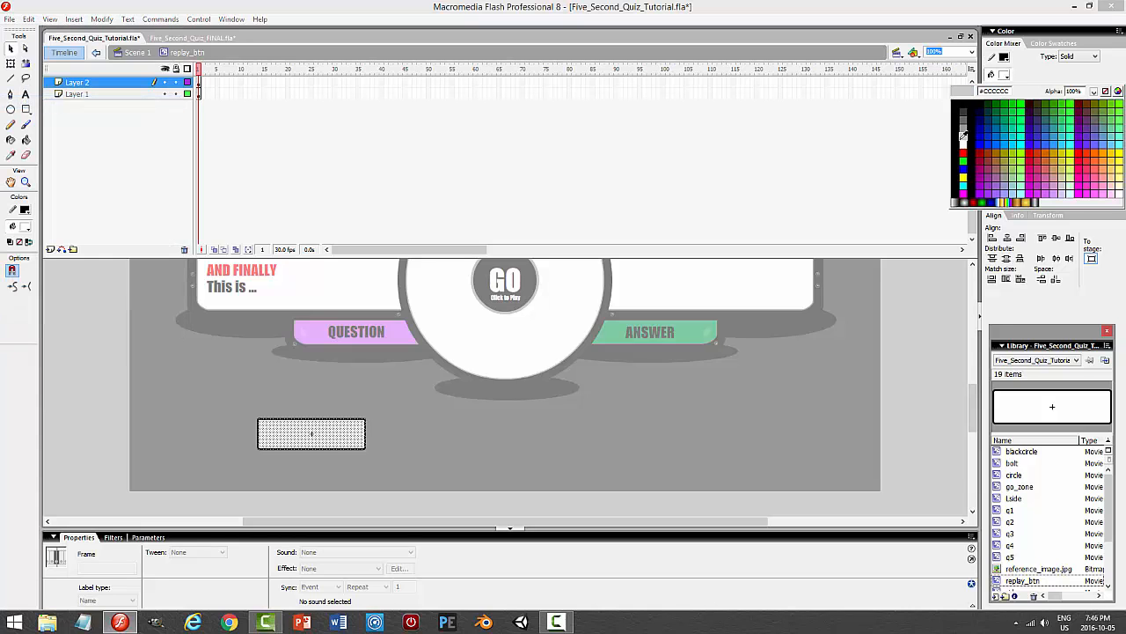
click(966, 131)
drag(118, 91, 113, 102)
- Enlarge the grey rectangle on Layer 2 to about 198 by 68 px so it frames the white one
key(q)
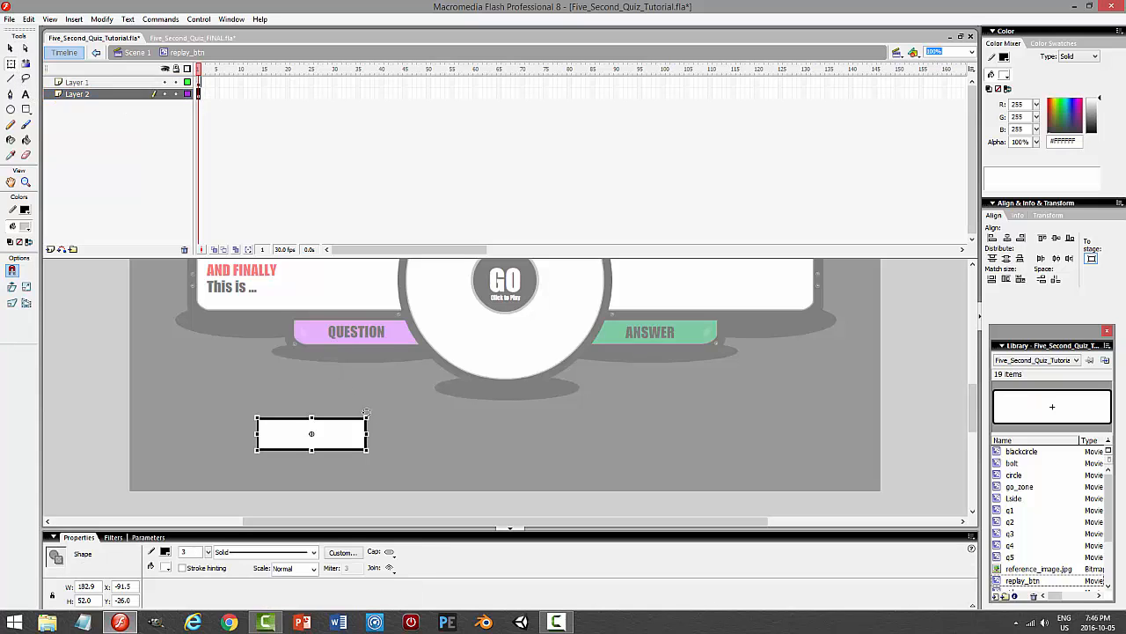
drag(367, 415, 310, 412)
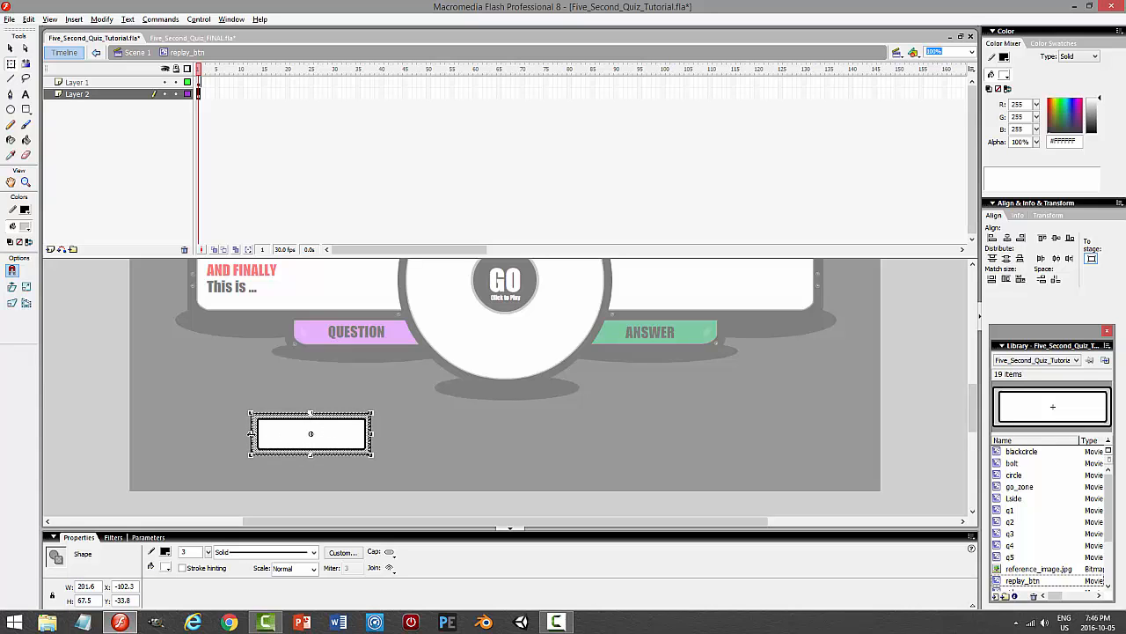
click(447, 440)
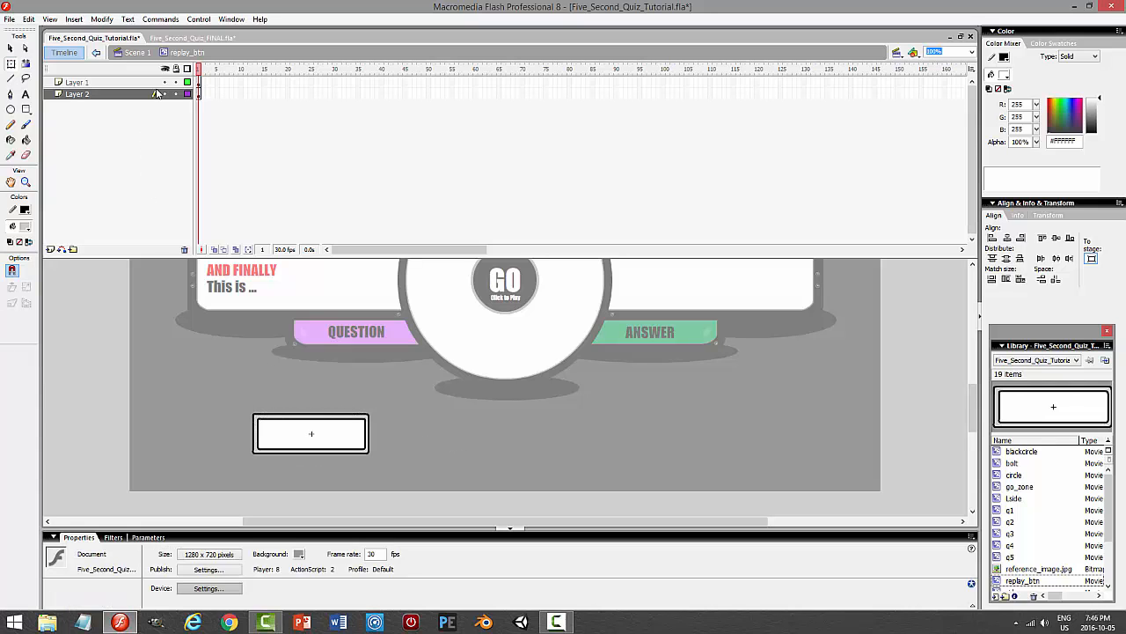
- Remove the black outline from the white rectangle on Layer 1, then select the grey rectangle on Layer 2
click(314, 425)
click(481, 429)
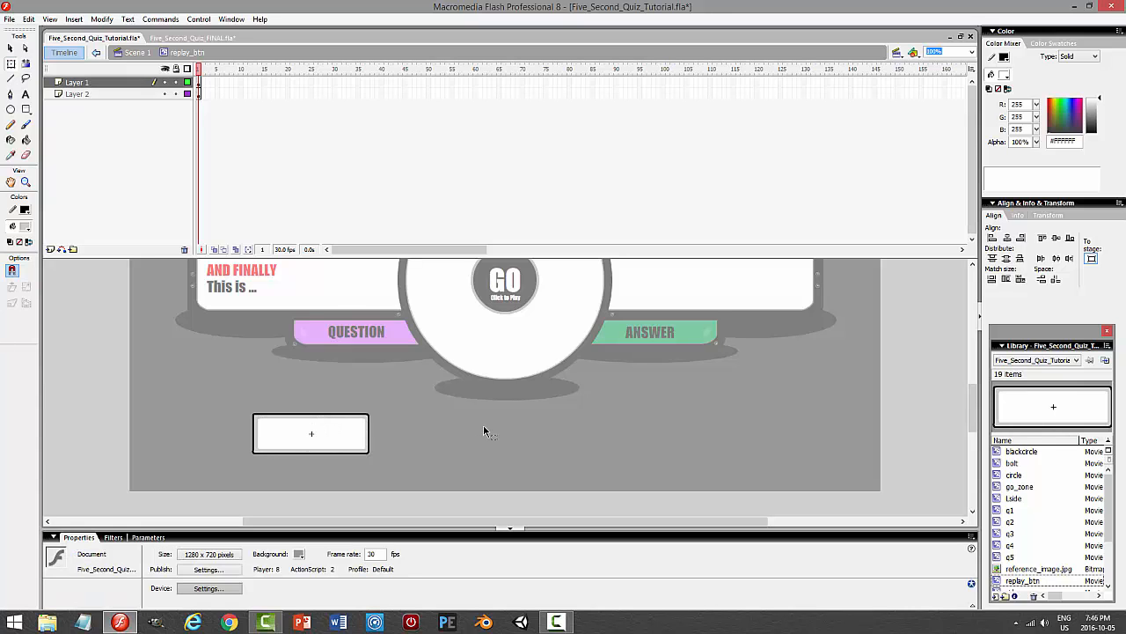
click(319, 421)
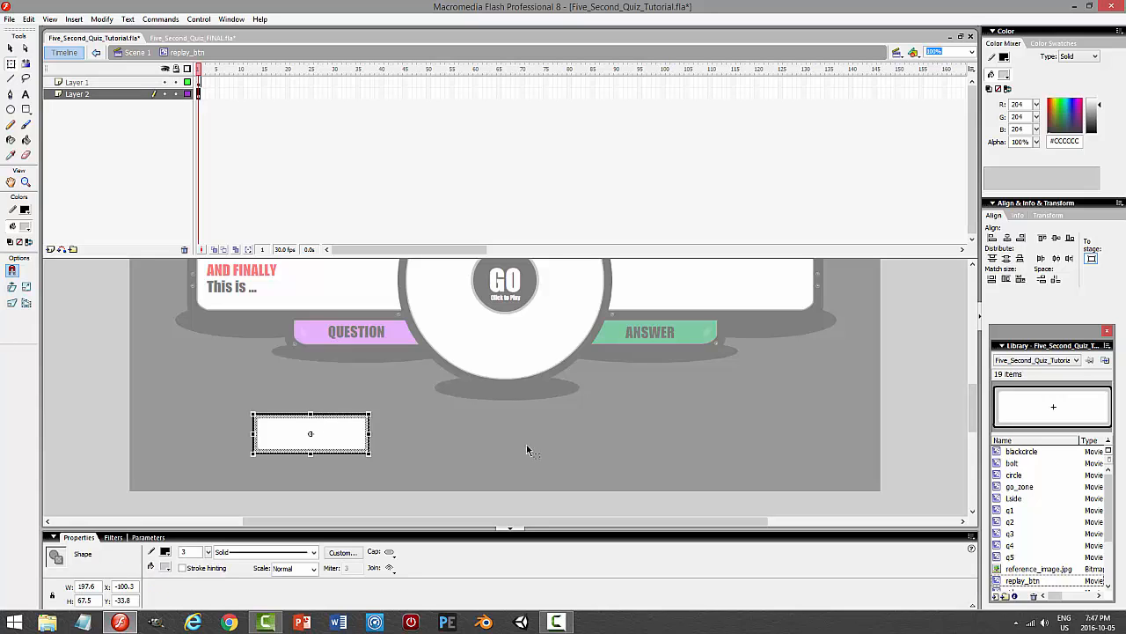
- Remove the black outline from the grey rectangle on Layer 2
click(438, 429)
click(352, 420)
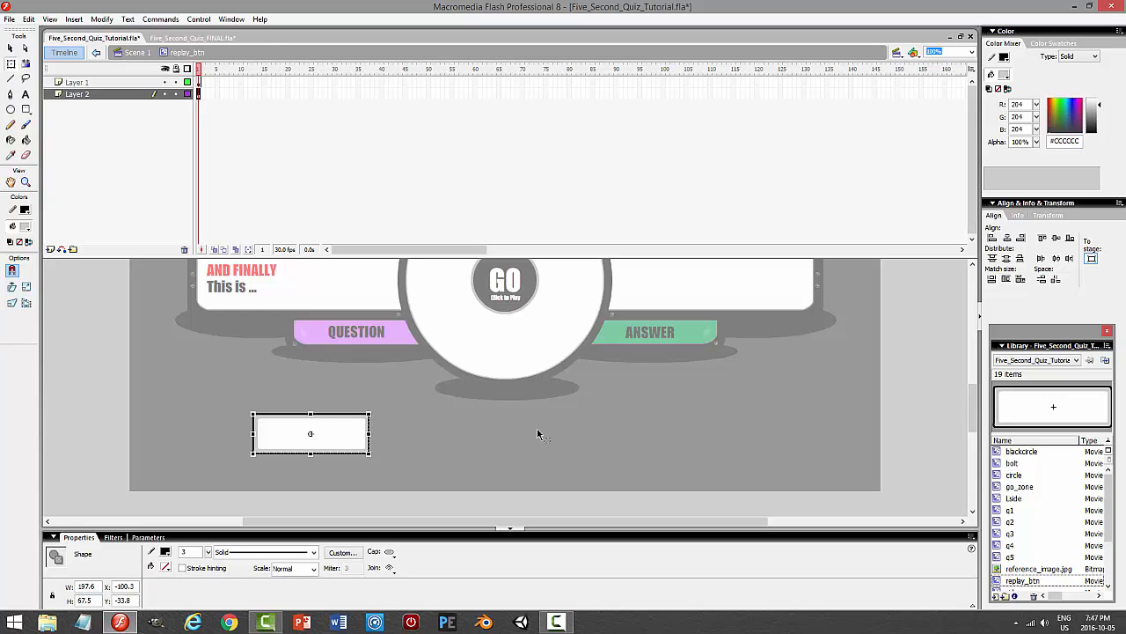
click(10, 49)
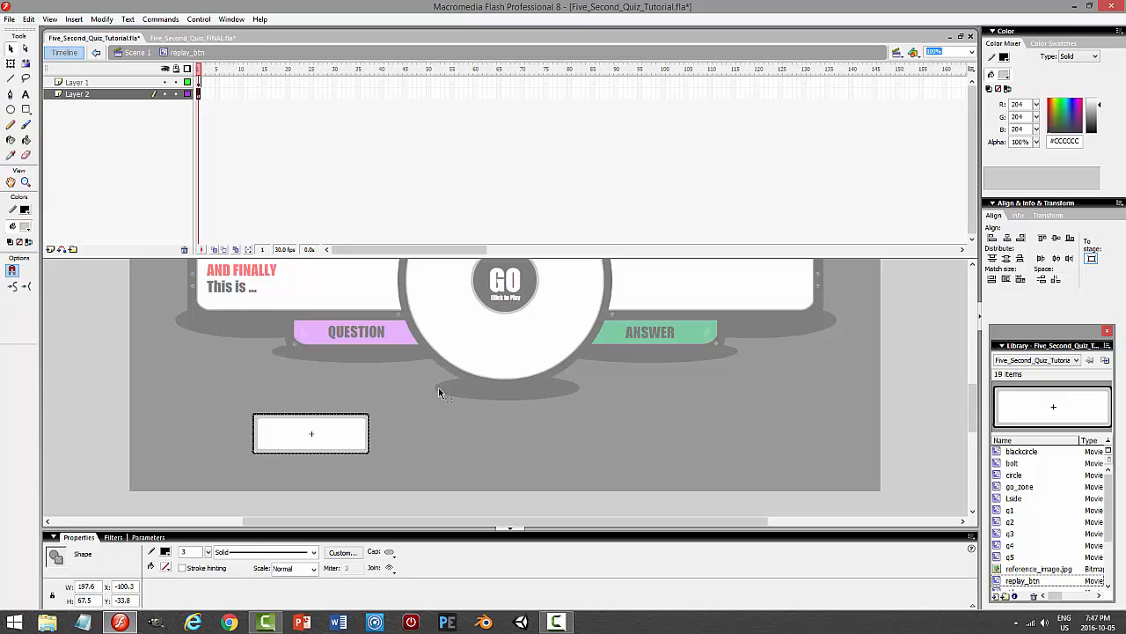
click(438, 387)
double_click(361, 419)
click(481, 427)
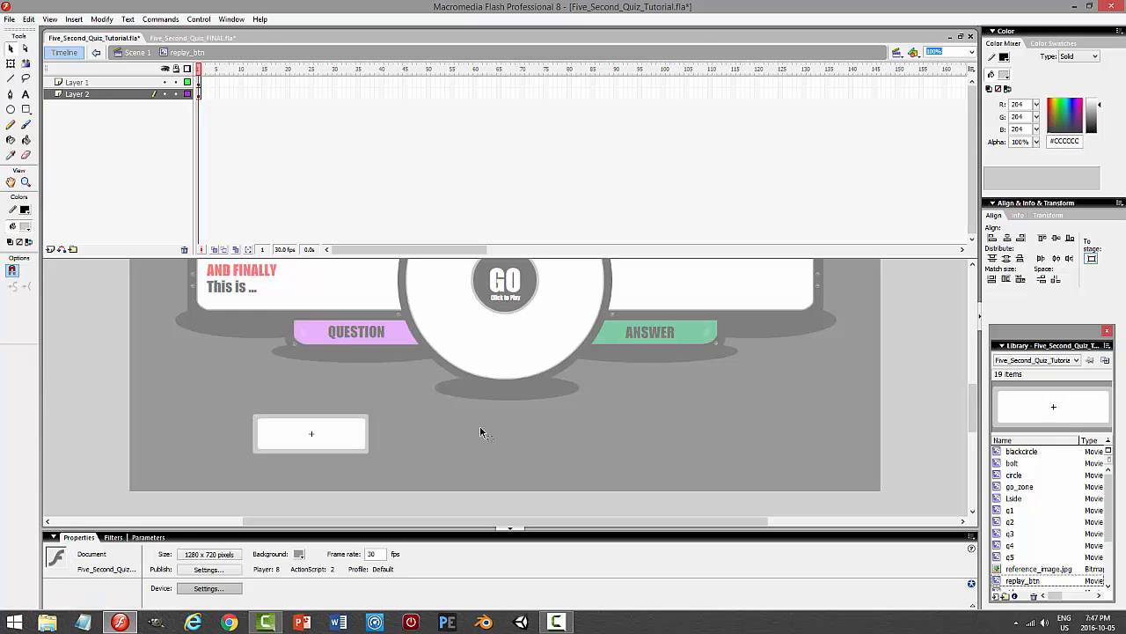
- Lock Layer 2 and Layer 1, and add a new layer above them in replay_btn
click(177, 94)
click(91, 83)
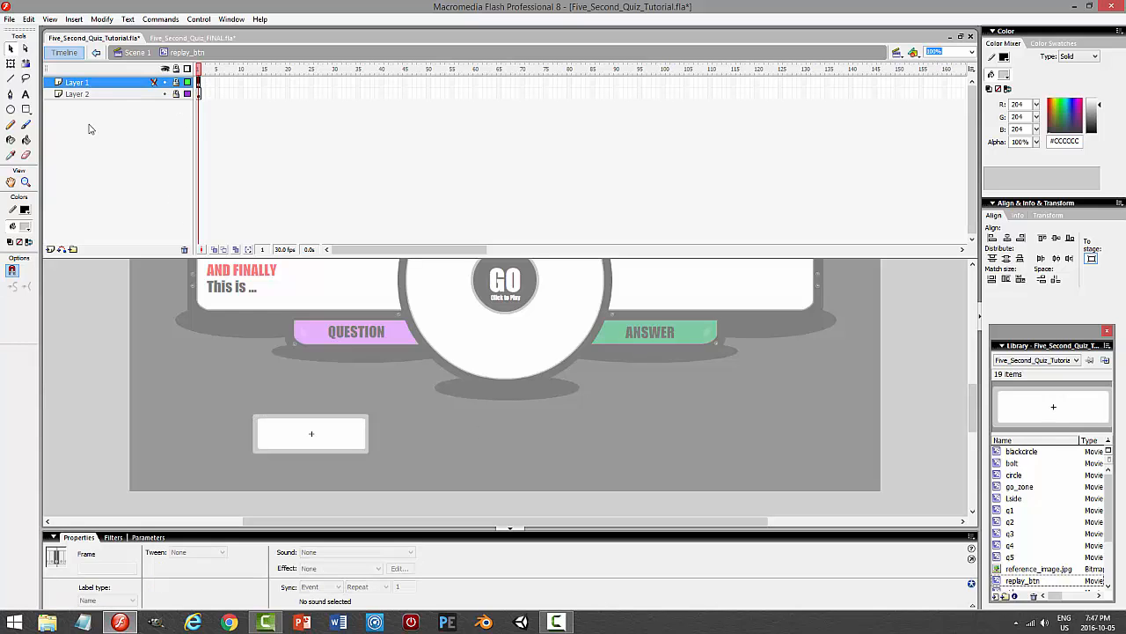
click(51, 250)
- Add the static text "RE-PLAY" over the white rectangle on Layer 3 in black Impact, size 25
click(26, 94)
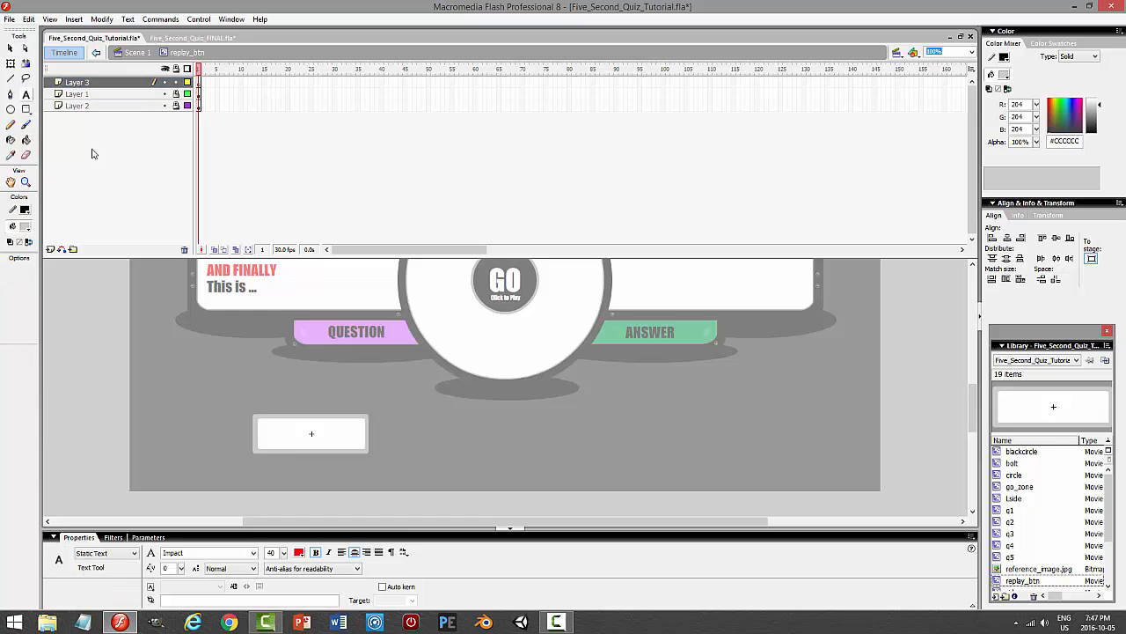
click(298, 552)
click(307, 499)
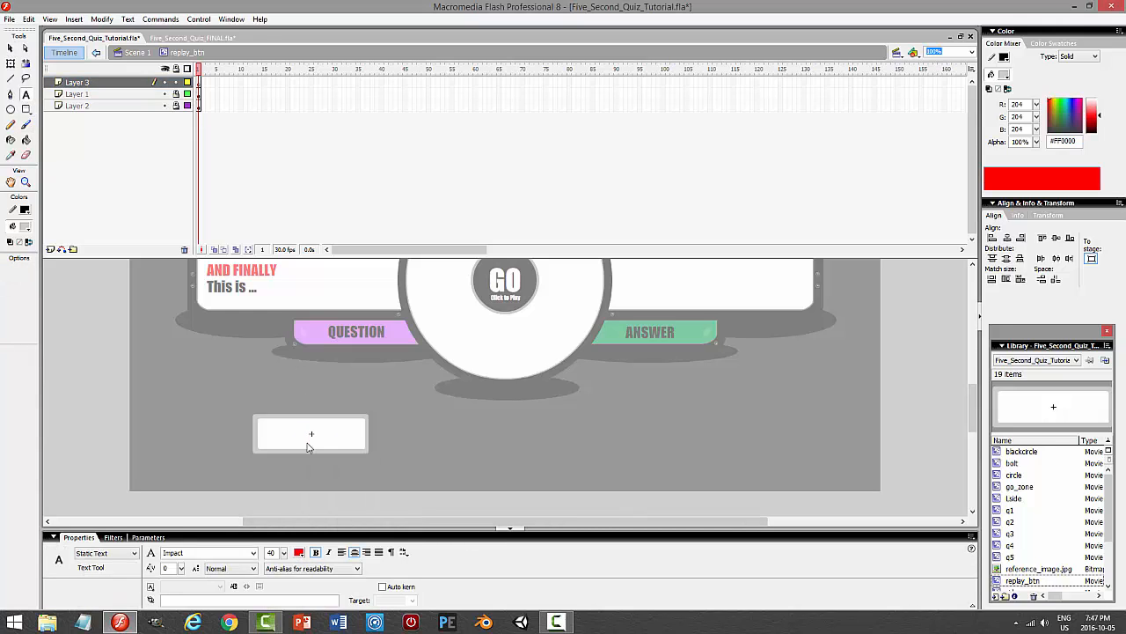
click(299, 552)
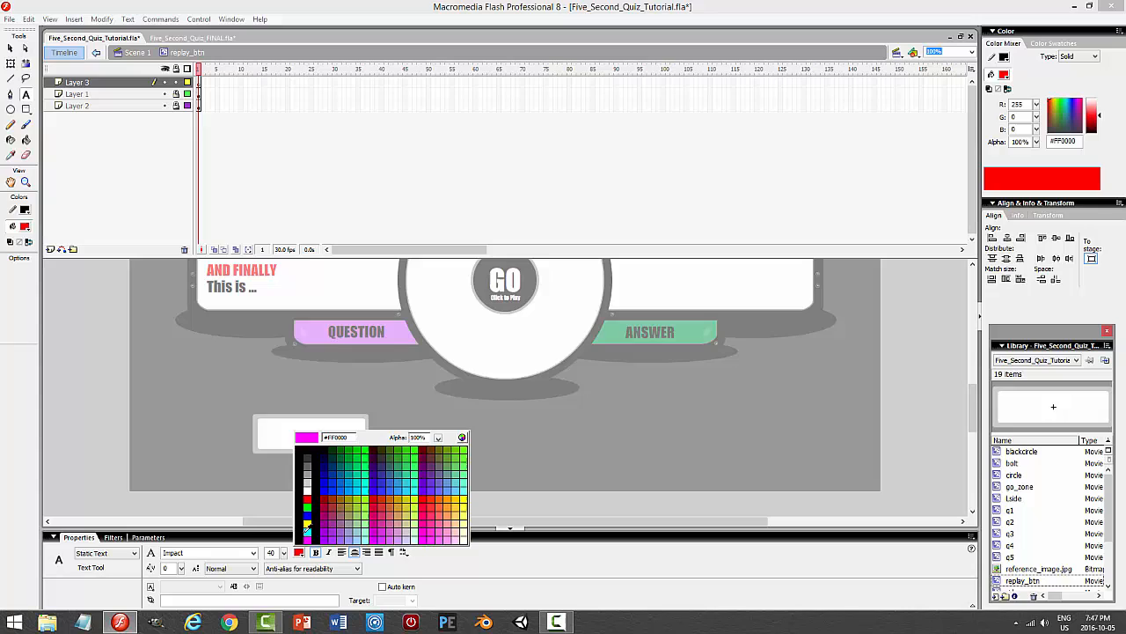
click(307, 450)
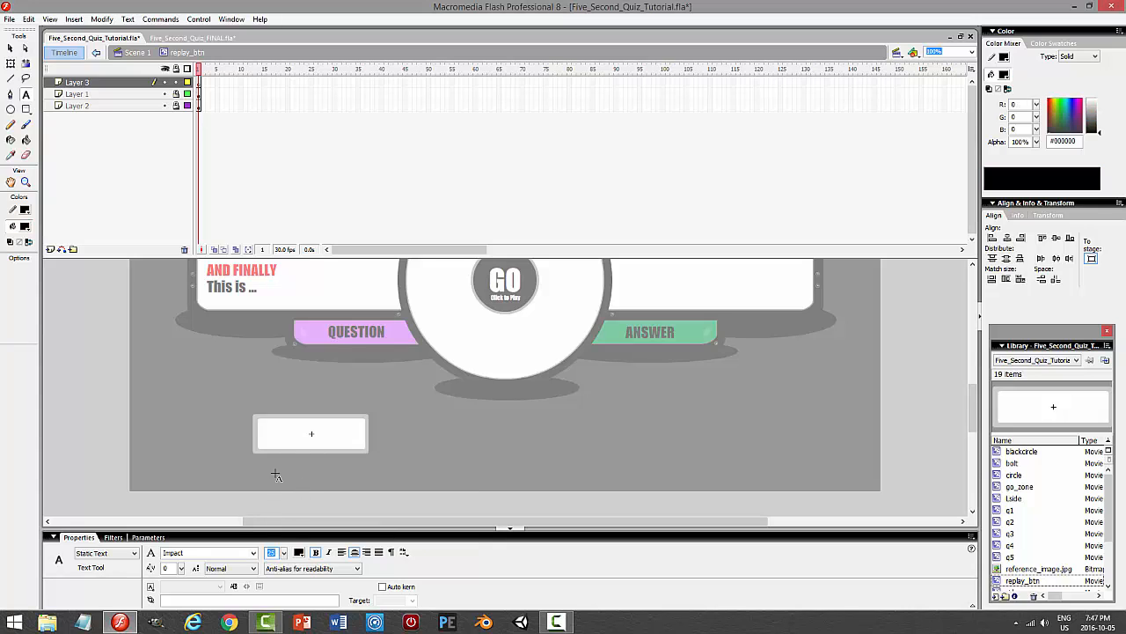
drag(267, 415, 337, 435)
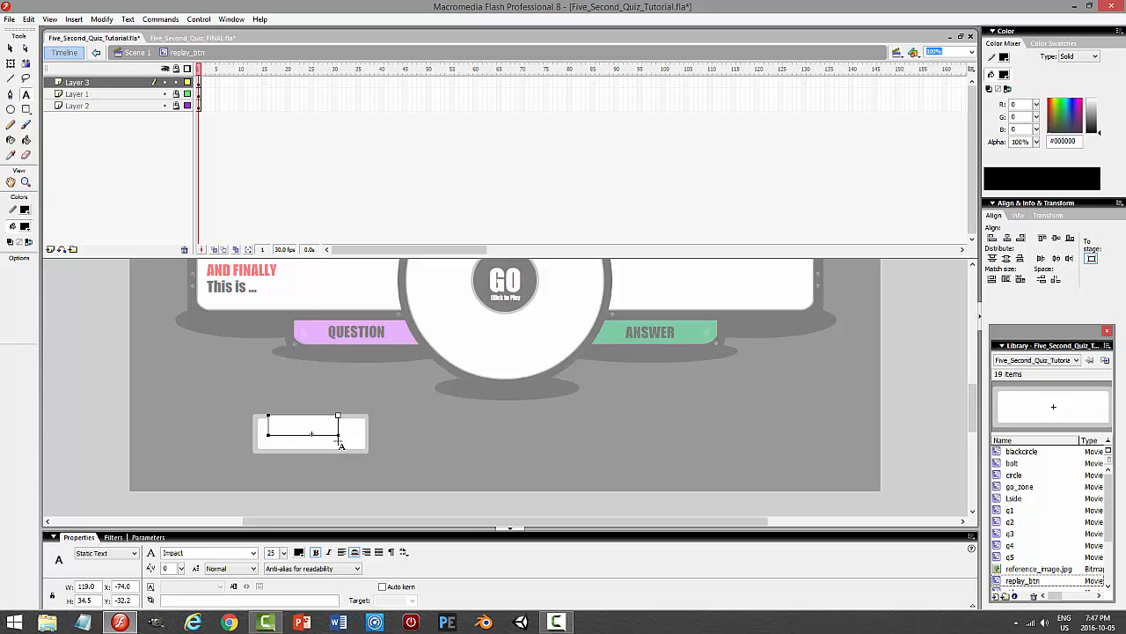
text(RE-PLAY)
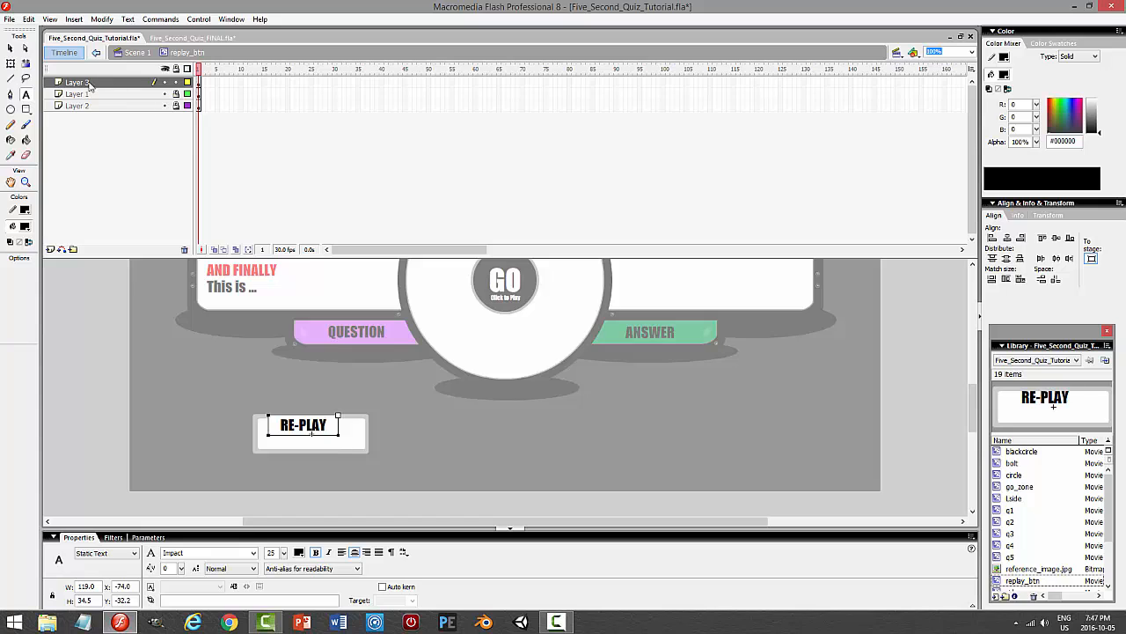
- Centre the RE-PLAY text horizontally and vertically on the clip's registration point
click(11, 48)
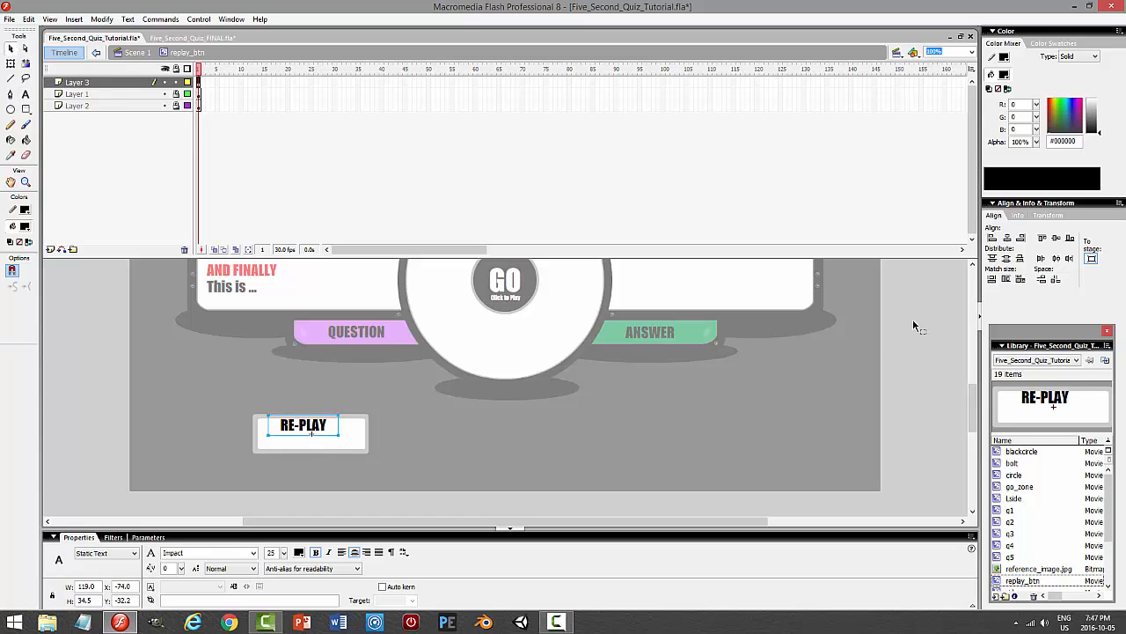
click(1055, 238)
click(1055, 239)
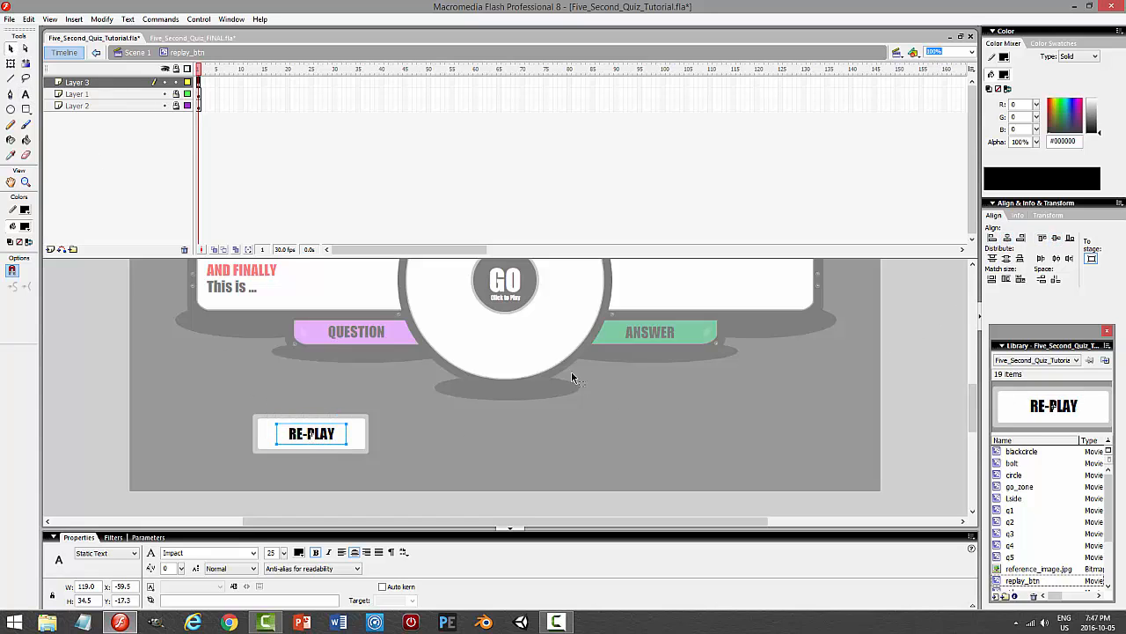
click(500, 444)
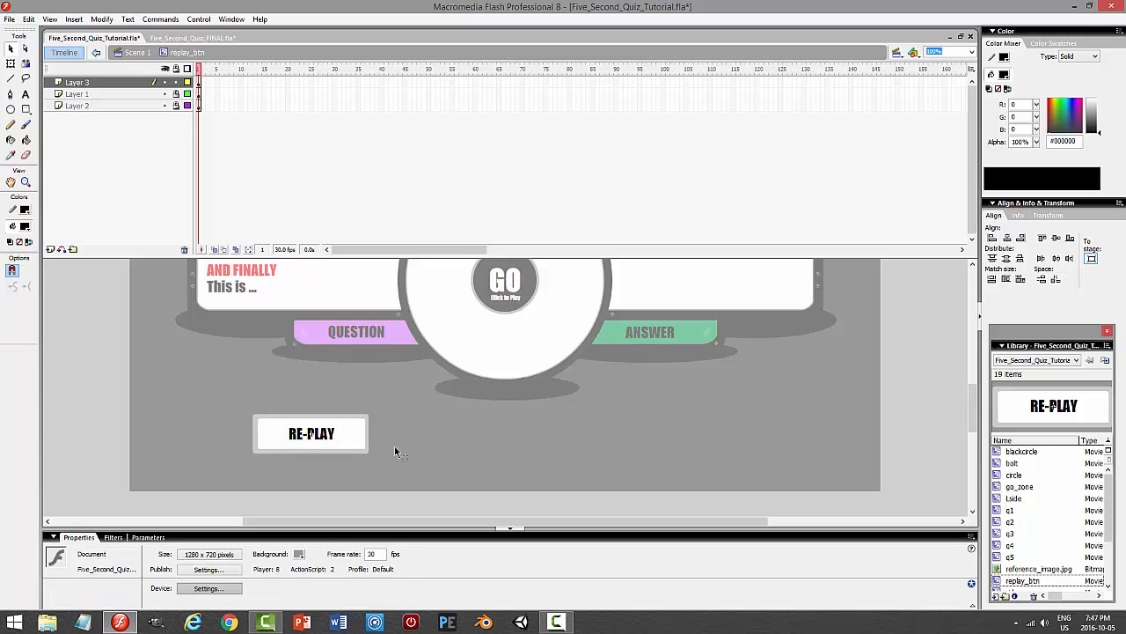
click(339, 435)
click(495, 453)
- Add a new top layer to replay_btn and name it ACTIONS
click(50, 249)
double_click(100, 86)
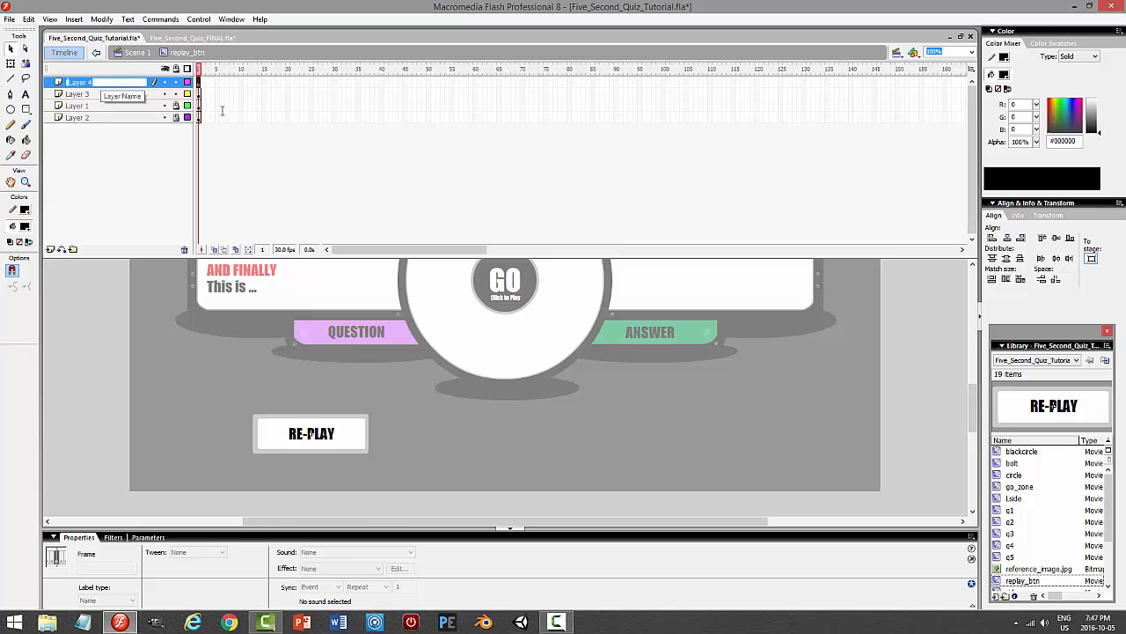
text(ction)
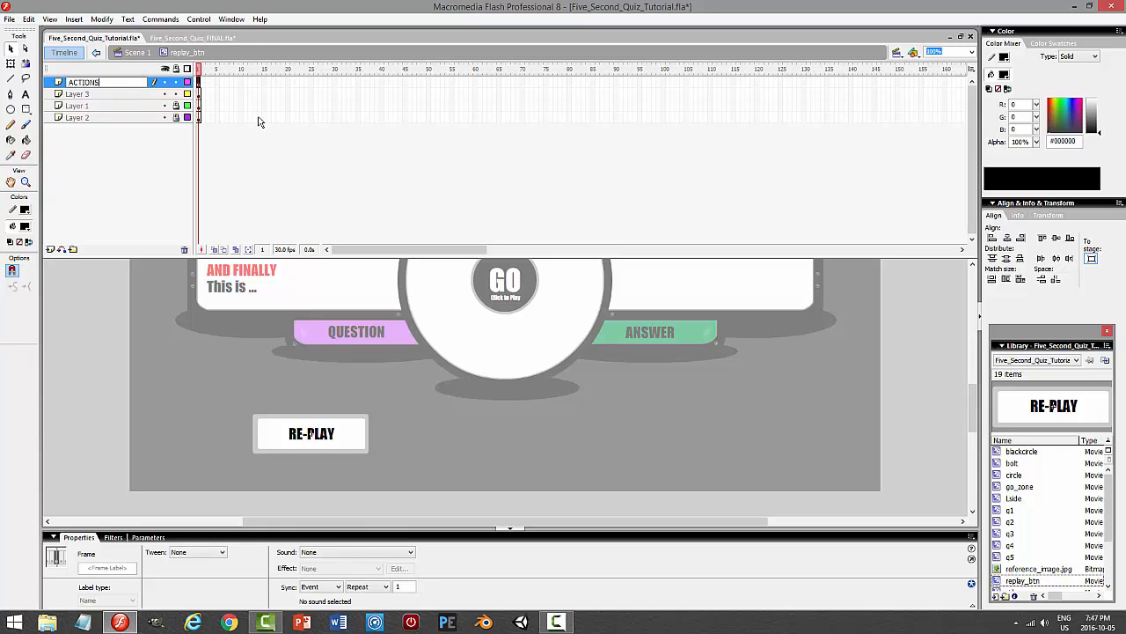
text(S)
key(Return)
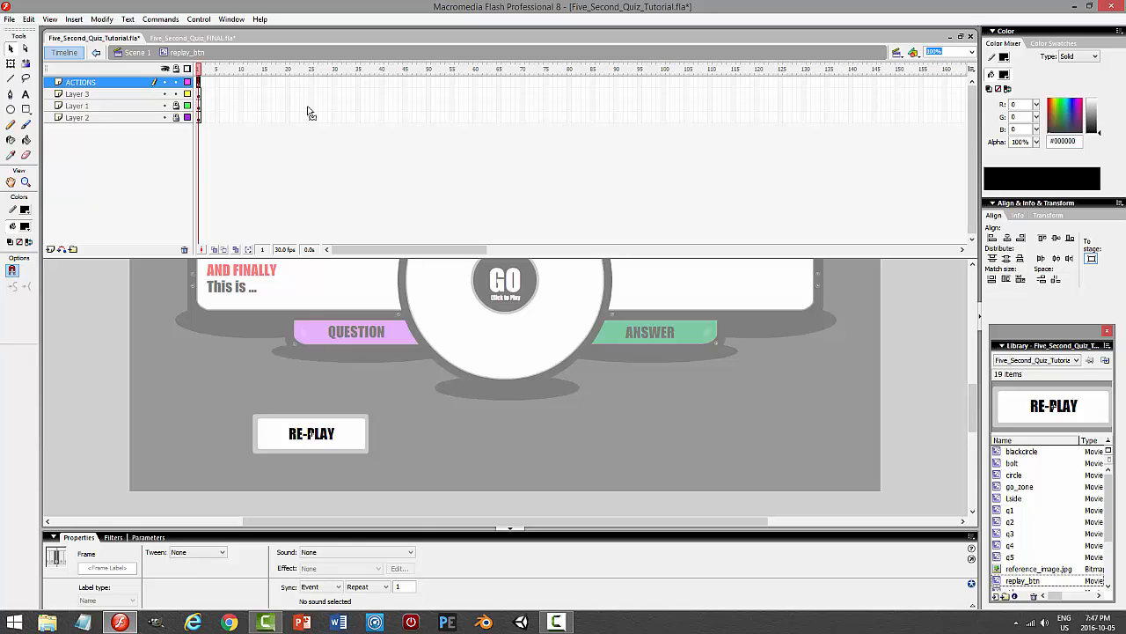
- Add the script stop(); to frame 1 of the ACTIONS layer
key(F9)
text(stop();)
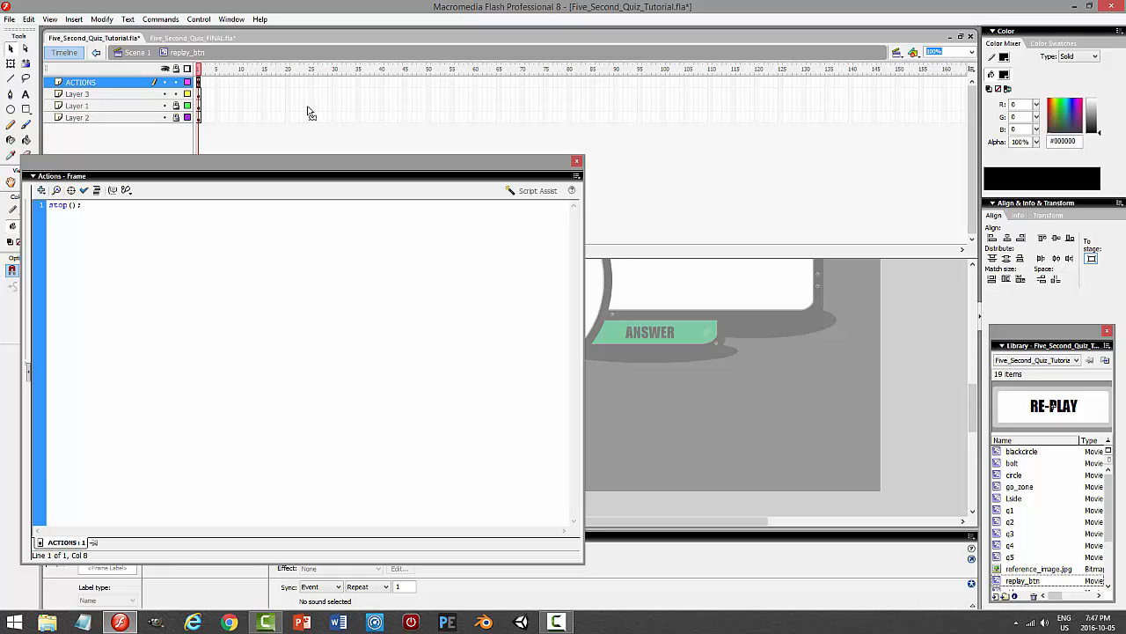
key(F9)
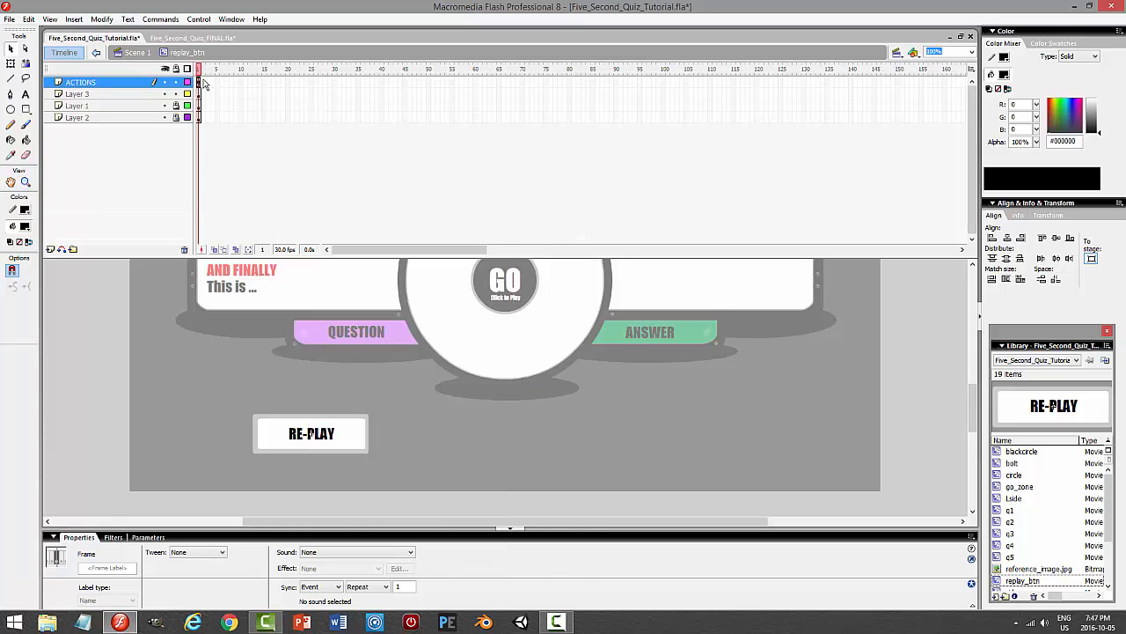
- Extend all four replay_btn layers to frame 2, with keyframes there on ACTIONS, Layer 3 and Layer 1
shift+click(202, 118)
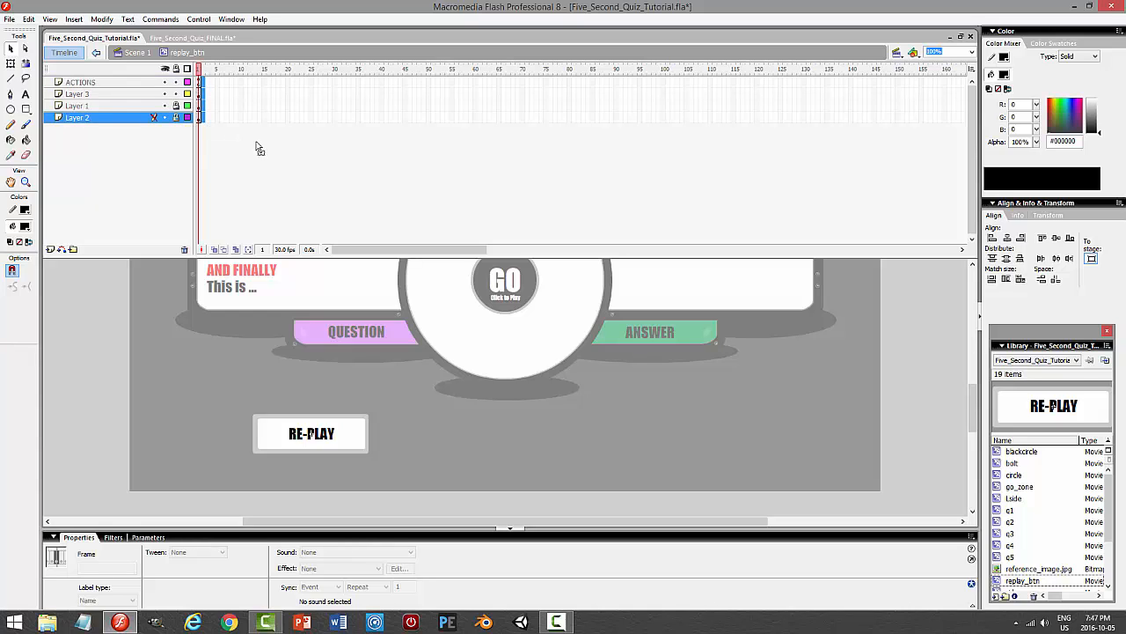
key(F6)
click(201, 81)
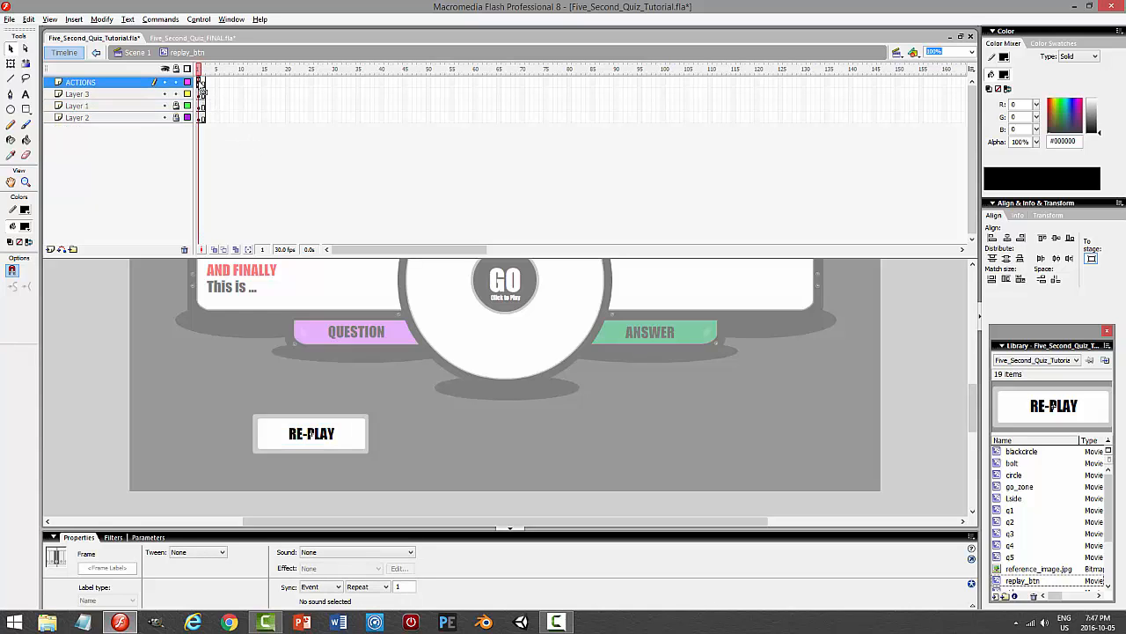
click(204, 82)
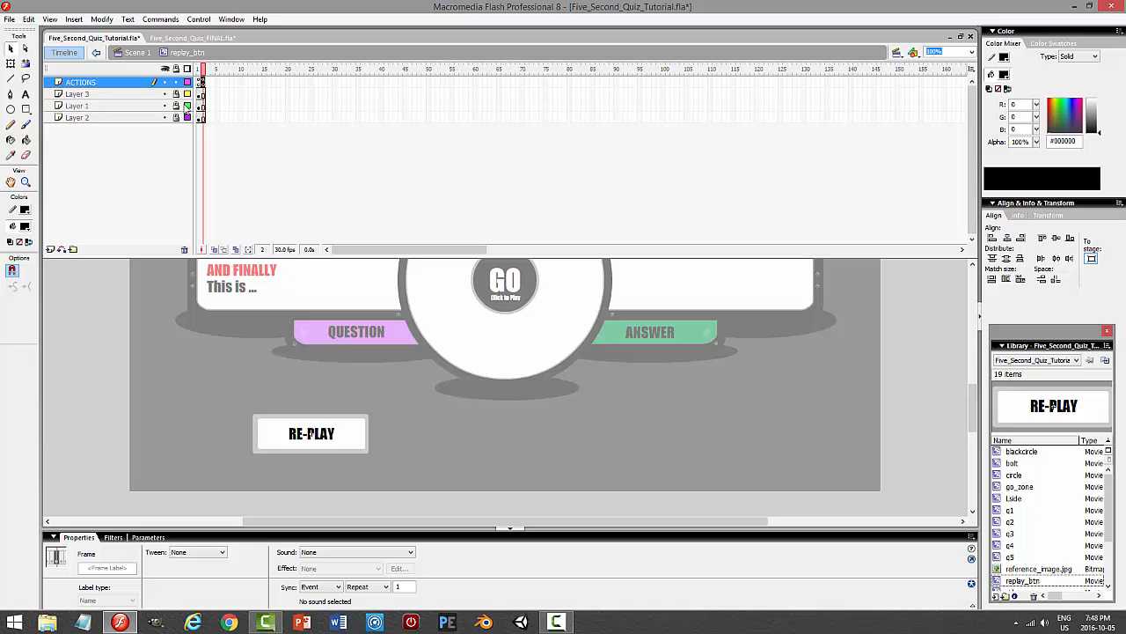
click(204, 93)
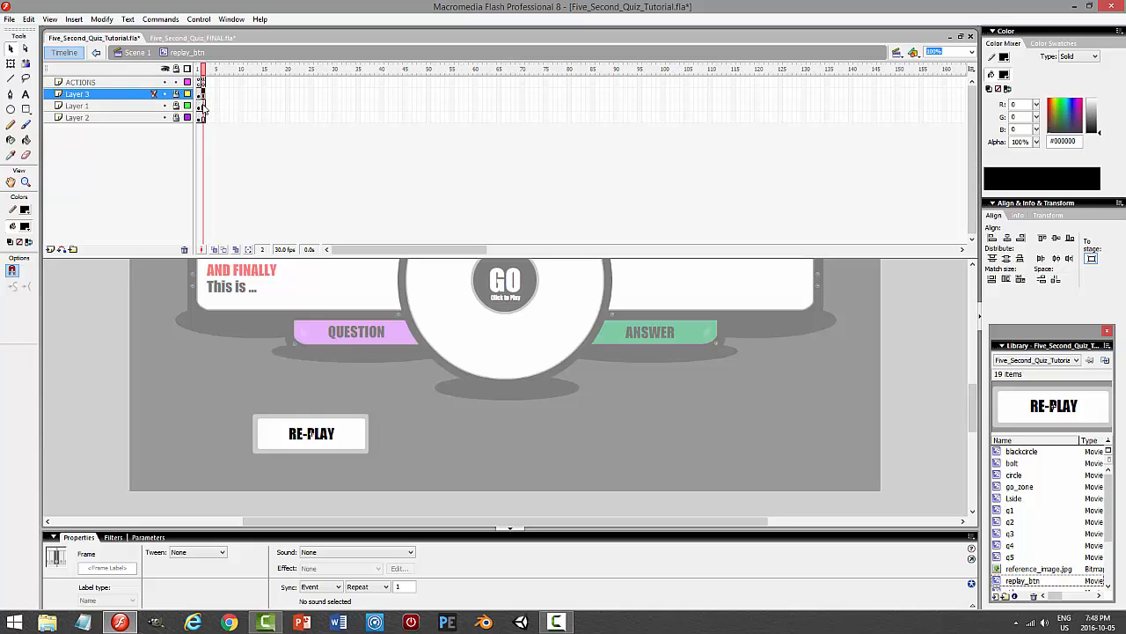
click(204, 106)
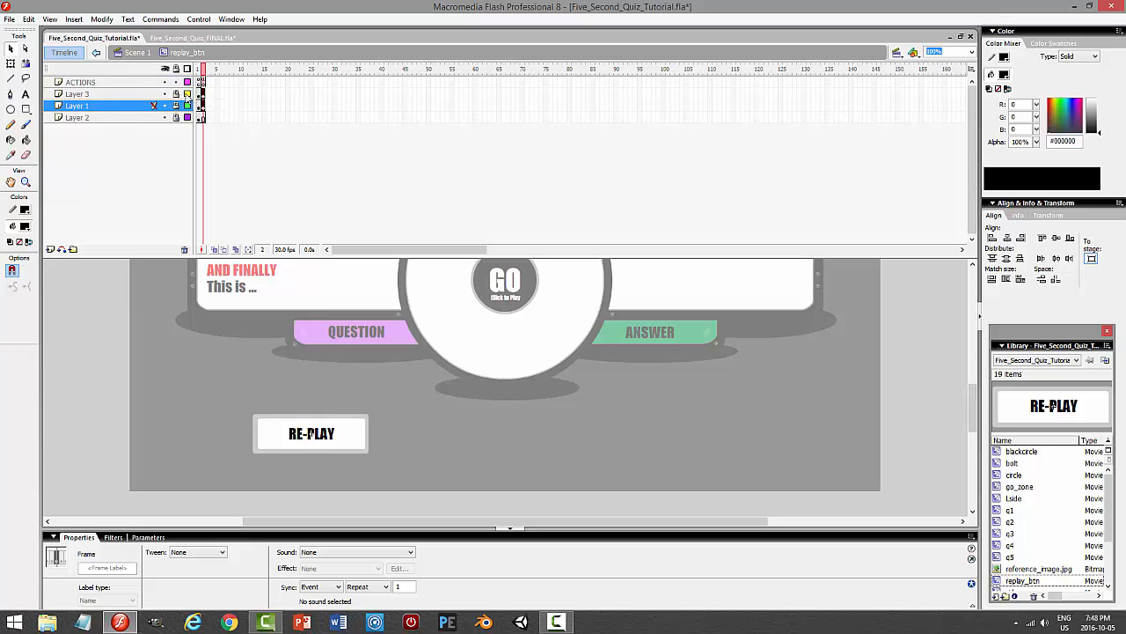
- Unlock Layer 3 and Layer 1, and scale the RE-PLAY text and white rectangle on frame 2 to 90%
click(176, 106)
click(203, 105)
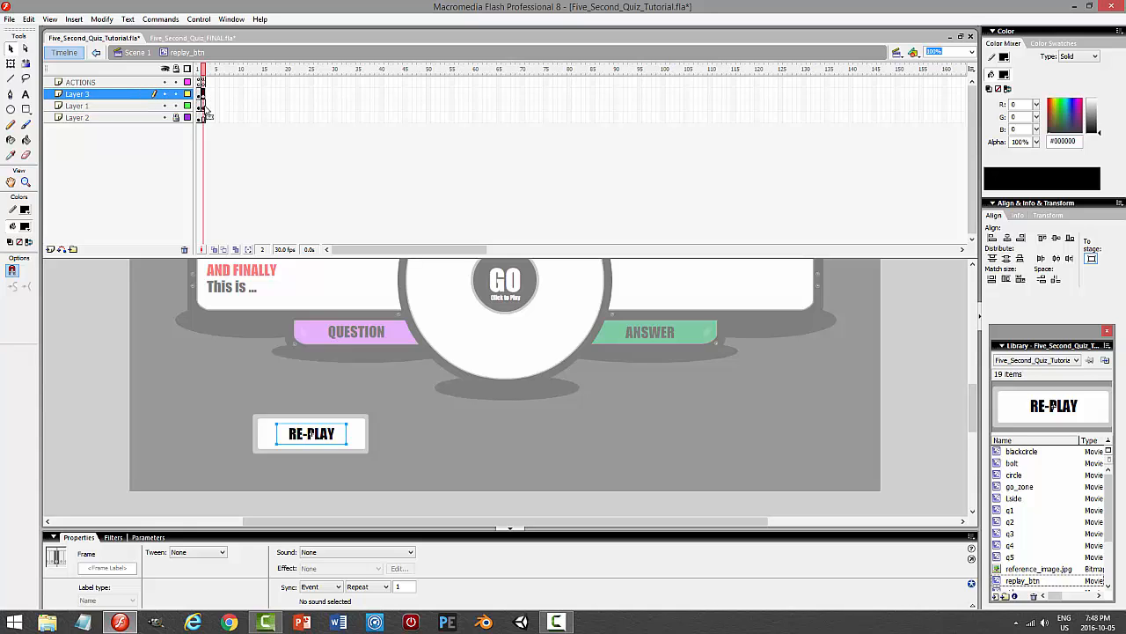
key(ctrl+b)
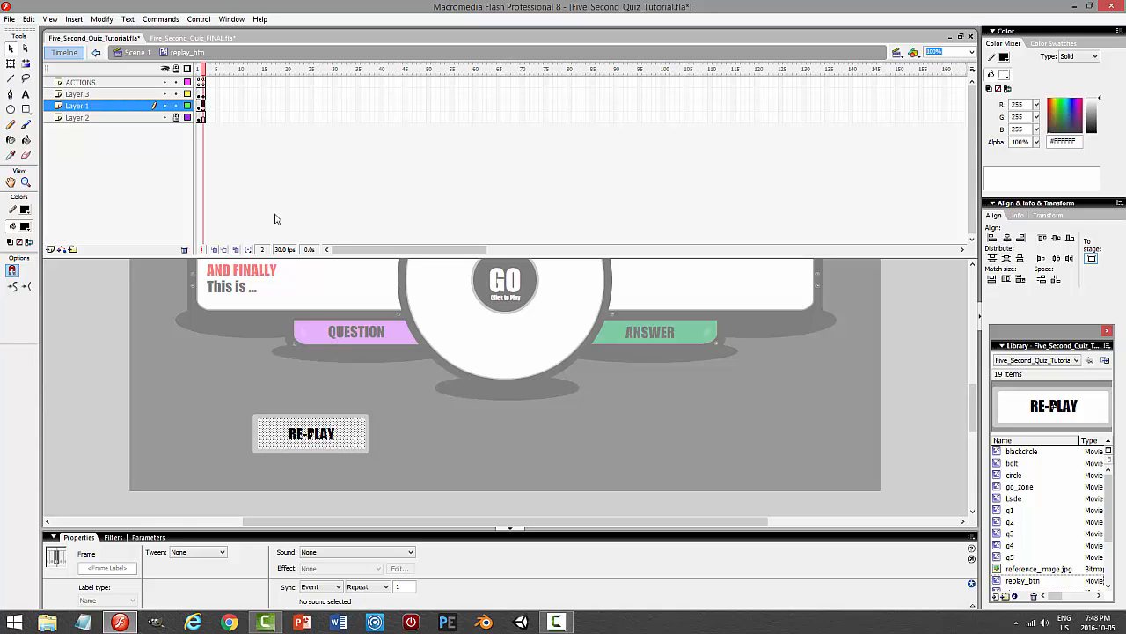
click(206, 94)
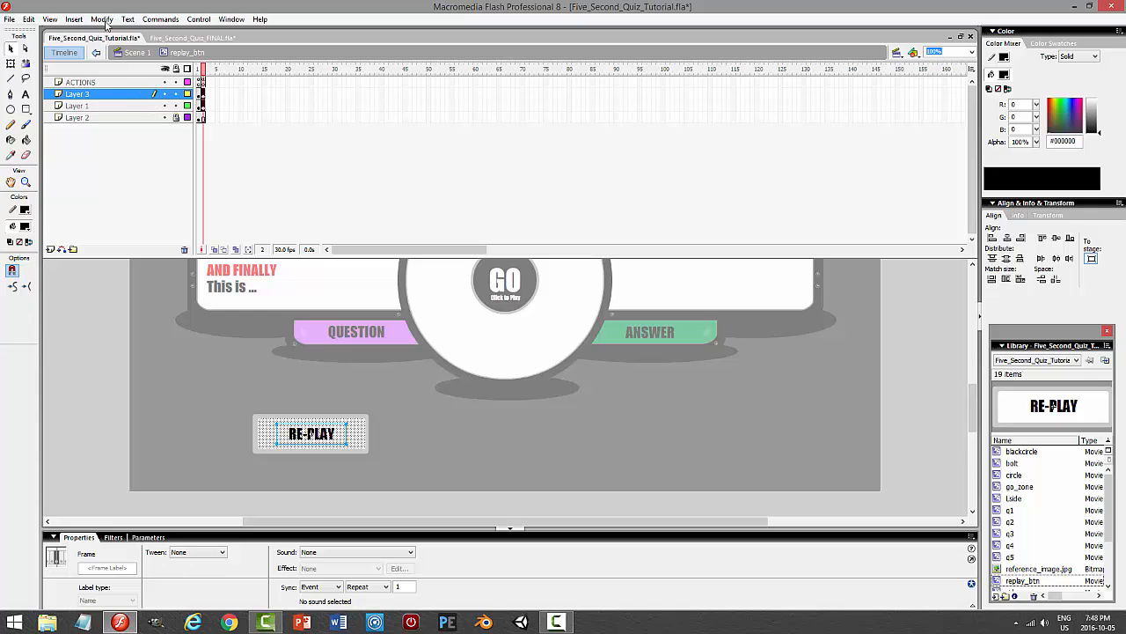
click(101, 19)
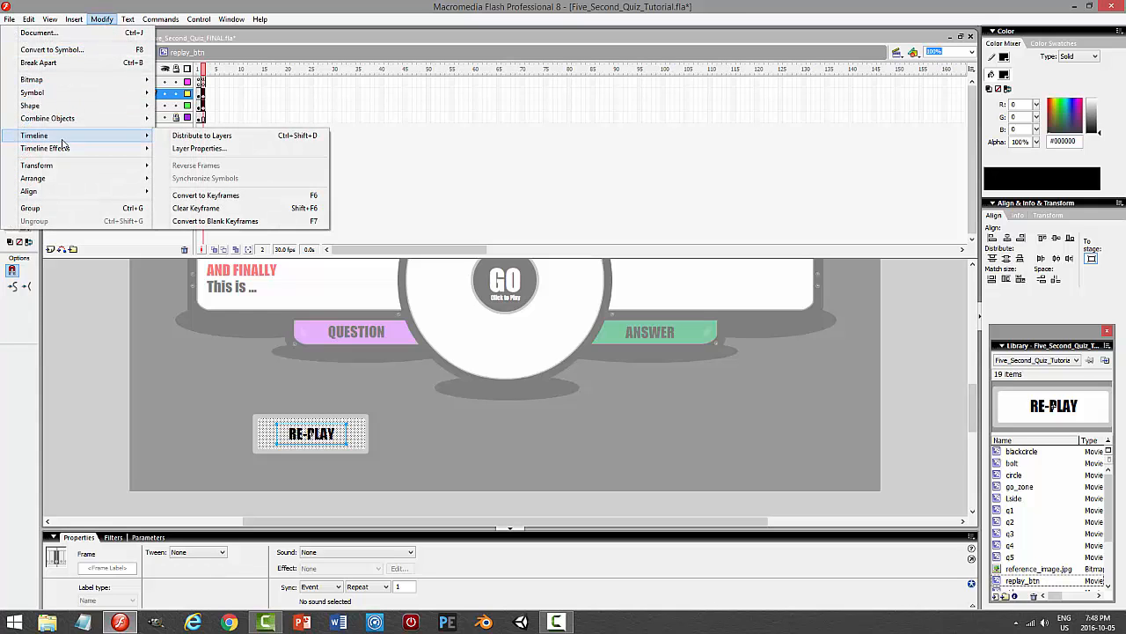
mouse_move(141, 166)
click(192, 230)
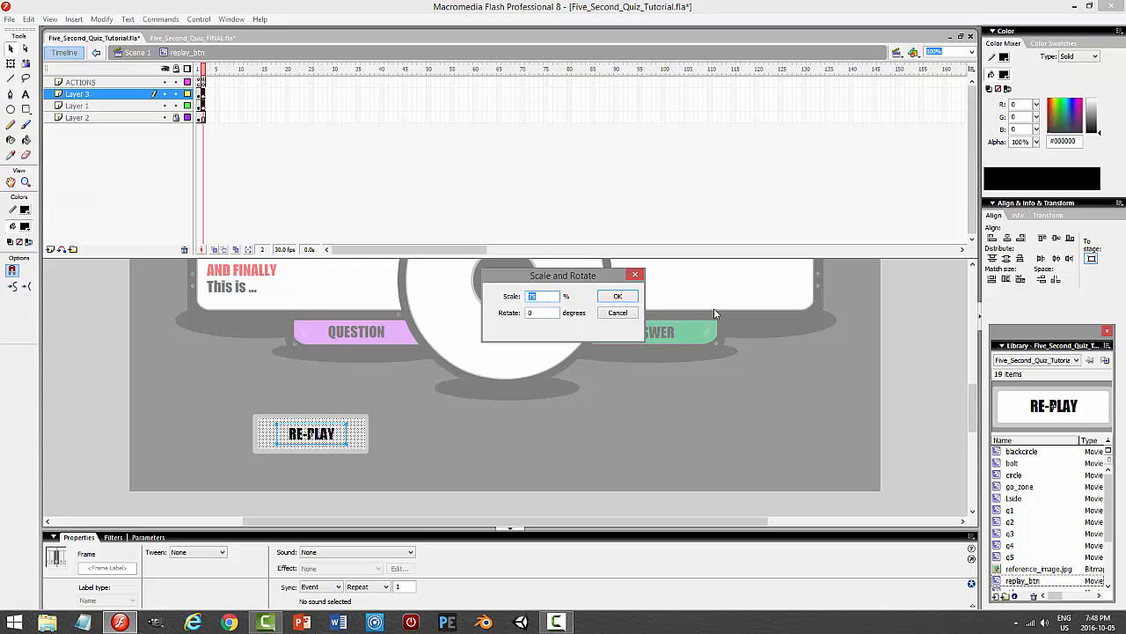
text(90)
key(Return)
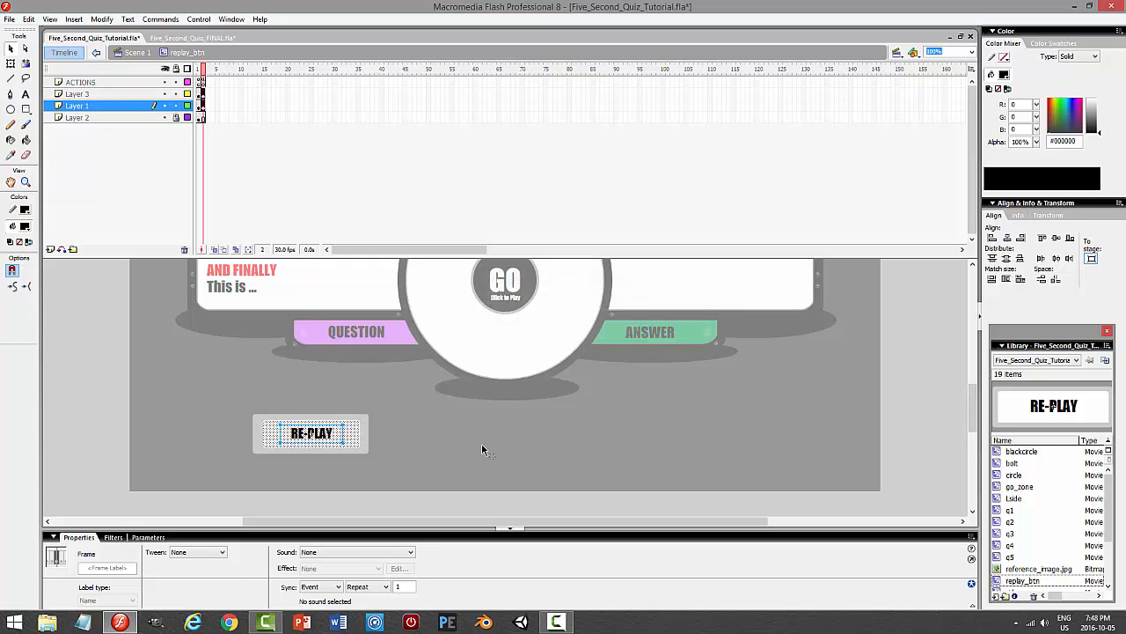
click(482, 445)
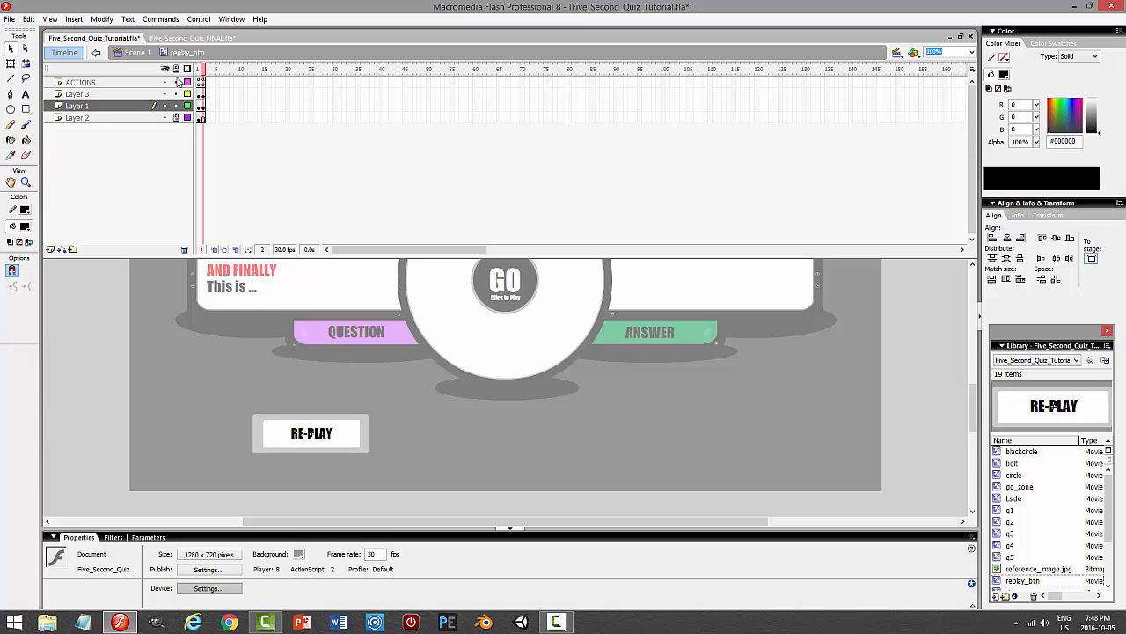
- Return to Scene 1 and give the replay_btn instance an on(press) script containing this.gotoAndStop(2);
click(134, 52)
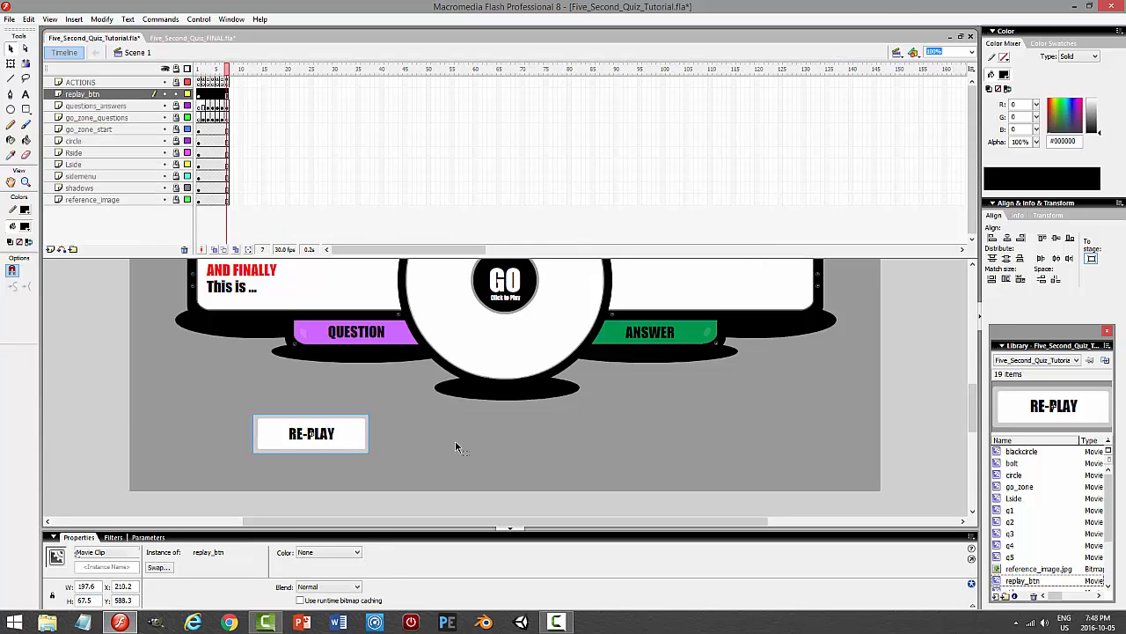
click(455, 440)
click(354, 430)
key(F9)
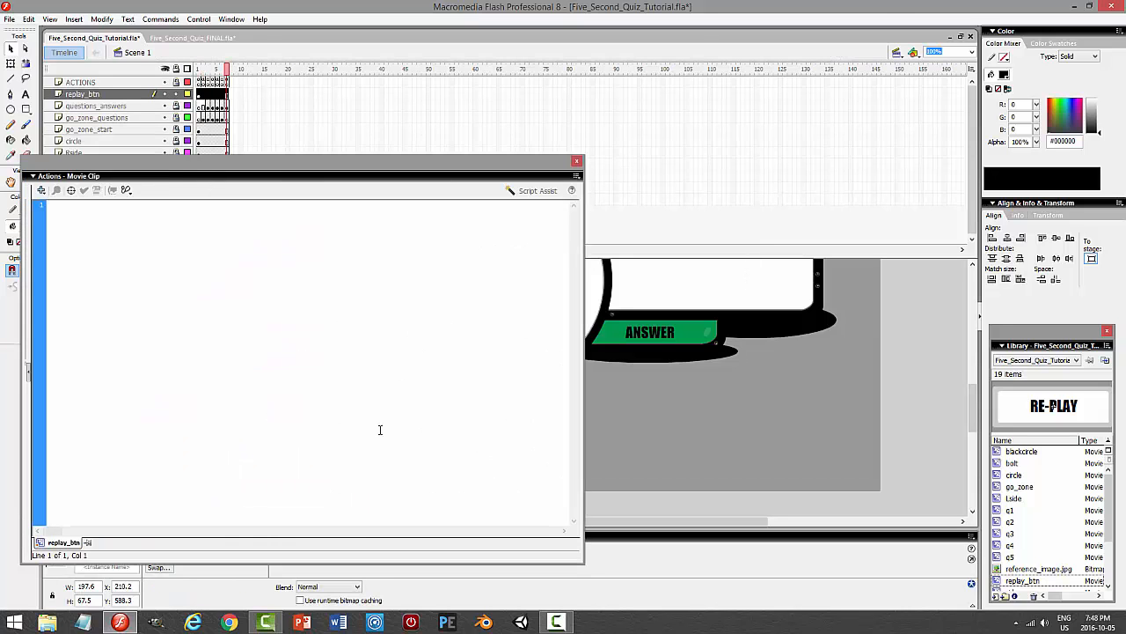
text(on (pre)
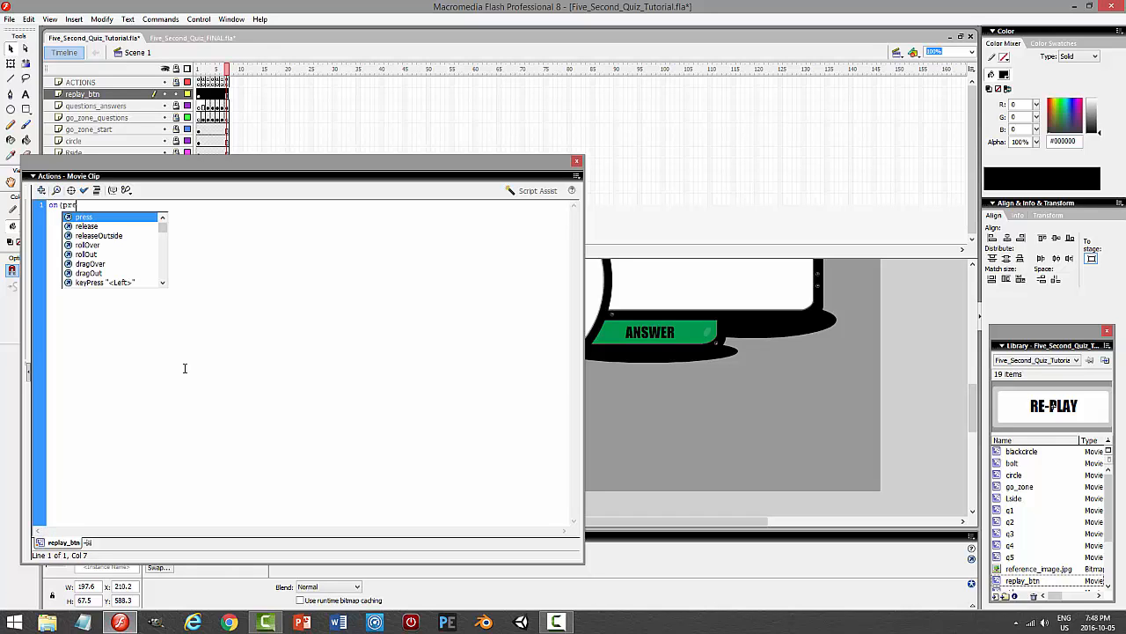
text(ss) {)
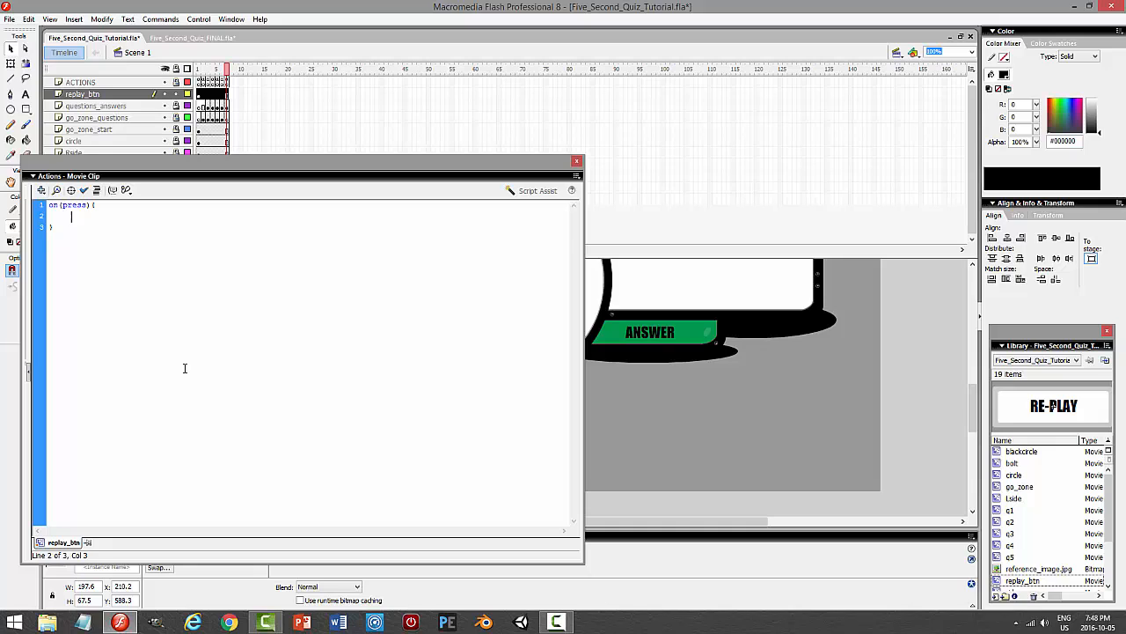
text( 	this.gotoAndStop(2);)
- Copy the whole on(press) block in the replay_btn script
drag(59, 227, 40, 204)
right_click(81, 206)
click(98, 243)
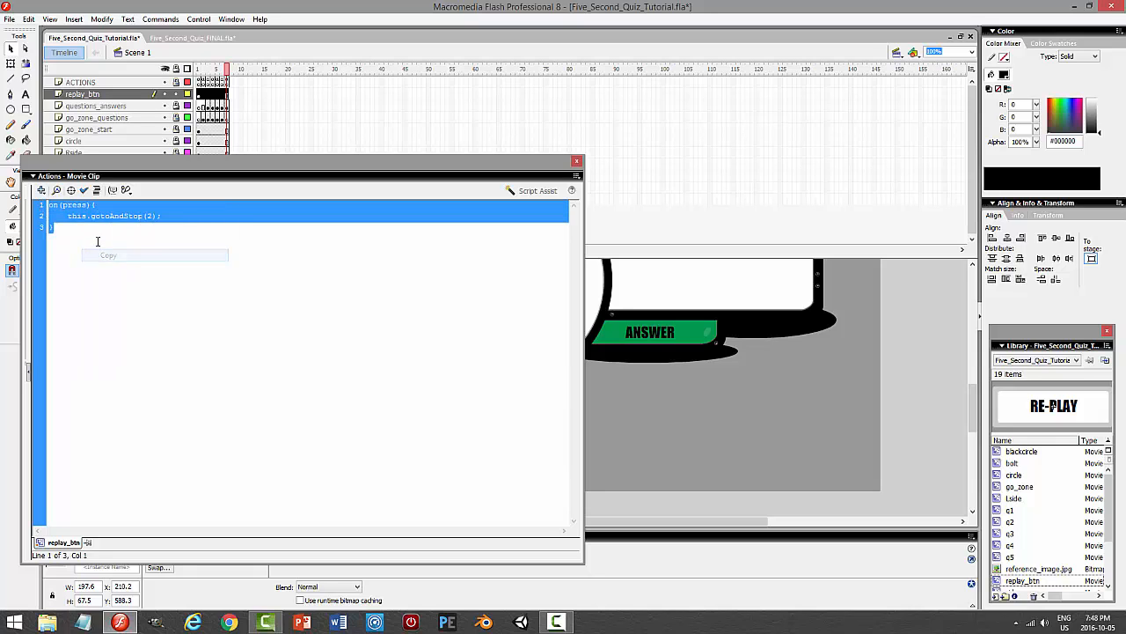
- Paste the copied block below on(press) in the replay_btn script and change it to on(release) with this.gotoAndStop(1);
click(116, 233)
key(ctrl+v)
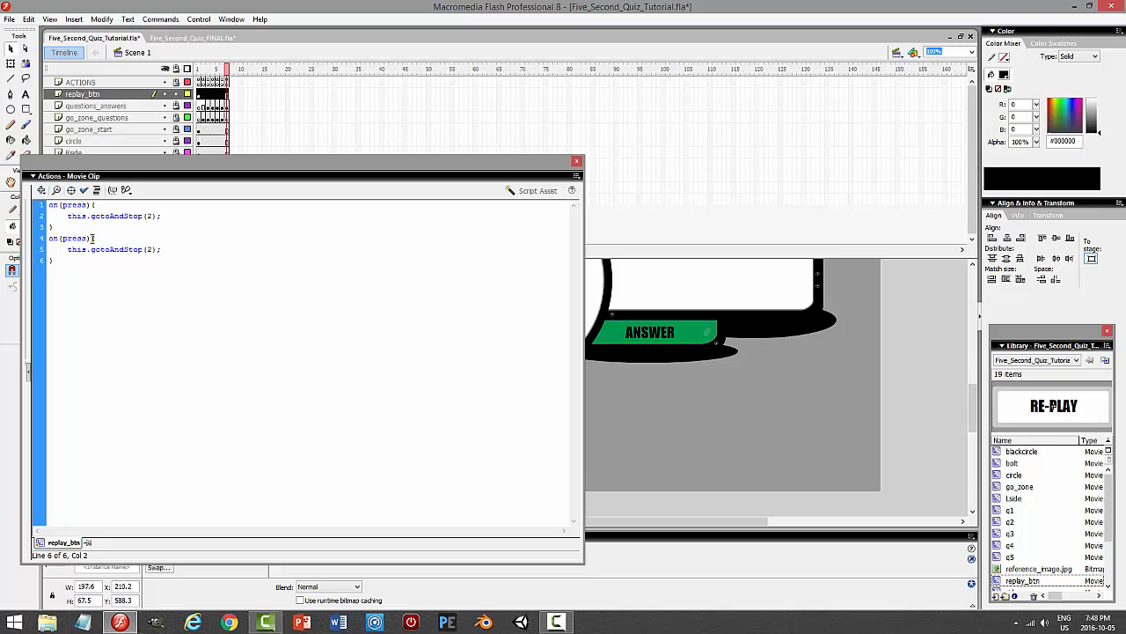
key(BackSpace)
text(ase)
text(1)
key(Return)
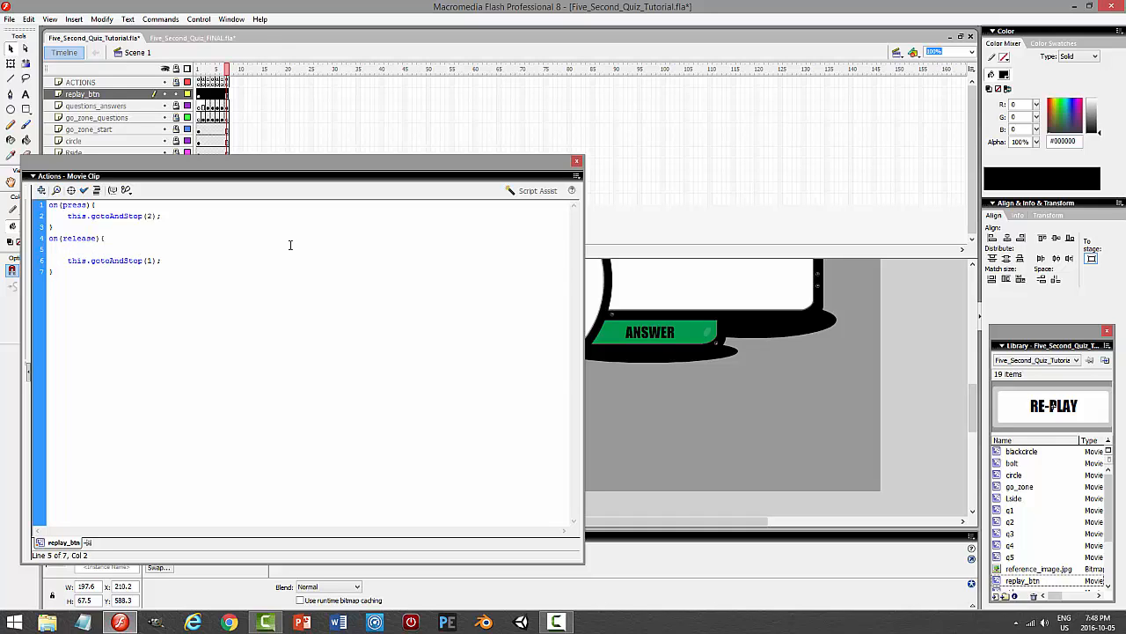
- Add the line _root.circle.gotoAndStop(1); at the start of the on(release) block
text(_root.cri)
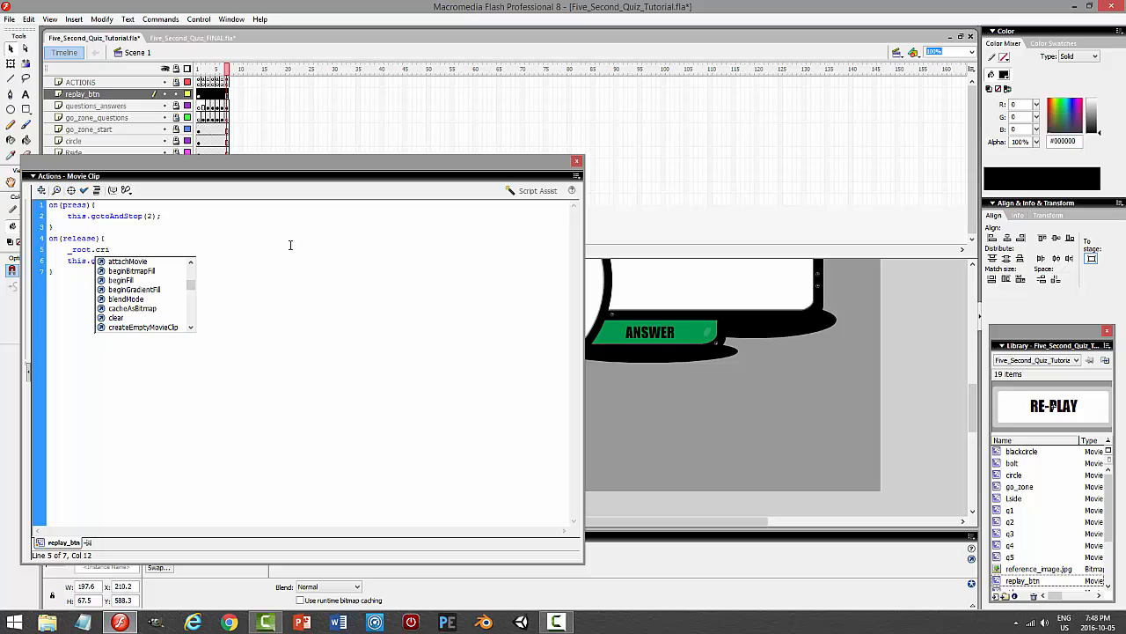
key(BackSpace)
key(BackSpace)
key(BackSpace)
text(ircle.gotoAndSt)
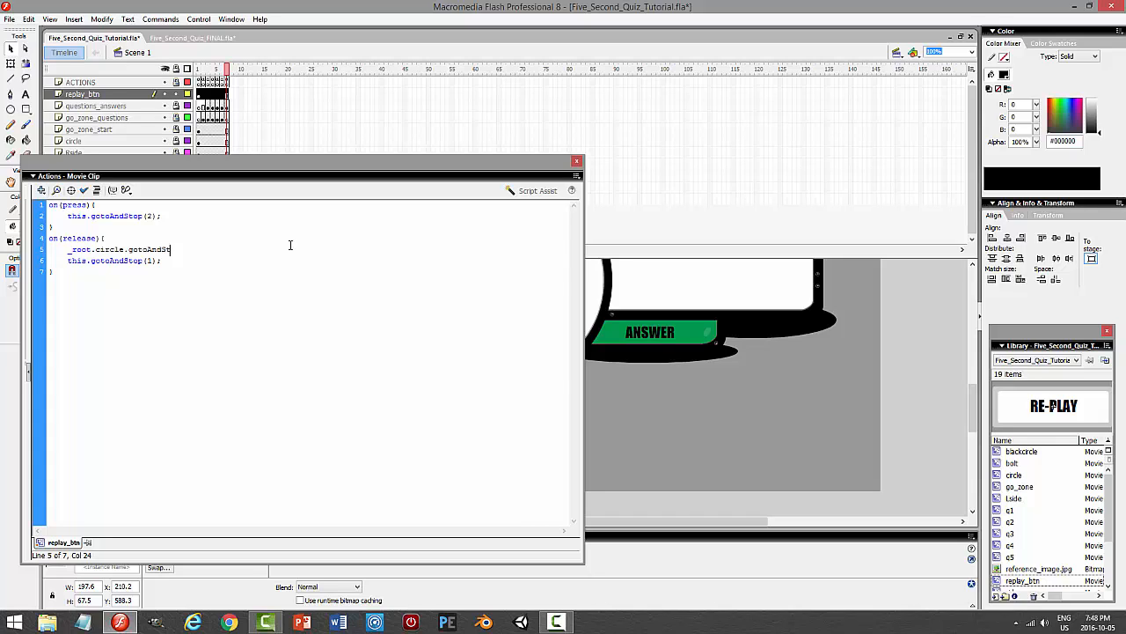
text(op(1);)
- Duplicate the on(release) block below itself and change the copy's event to releaseOutside
drag(65, 272, 44, 241)
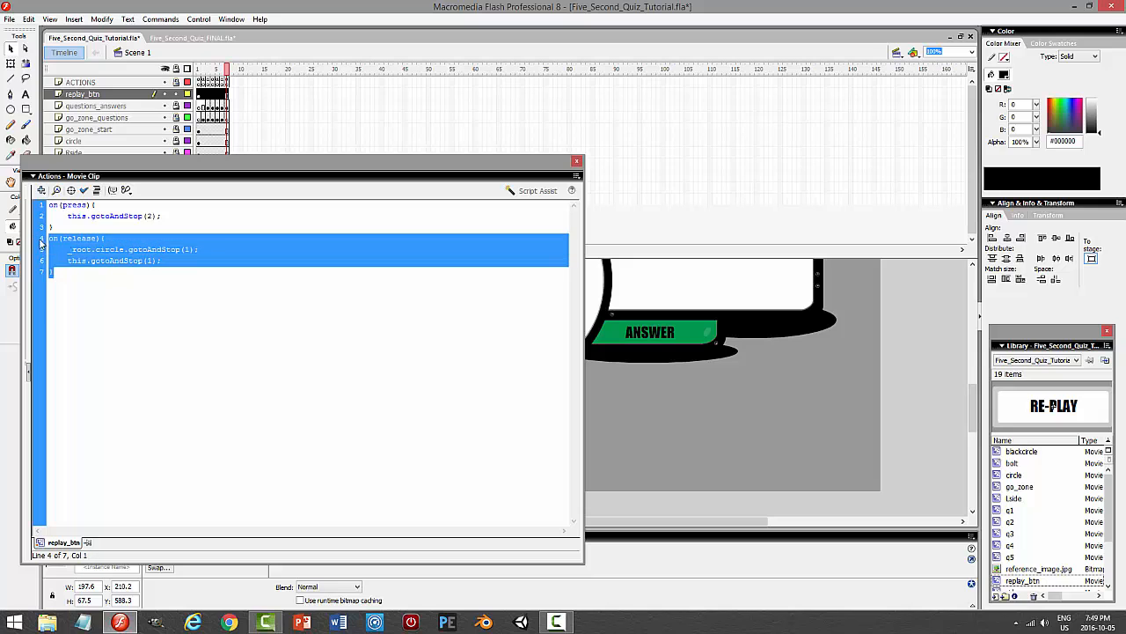
right_click(69, 243)
click(95, 290)
click(123, 276)
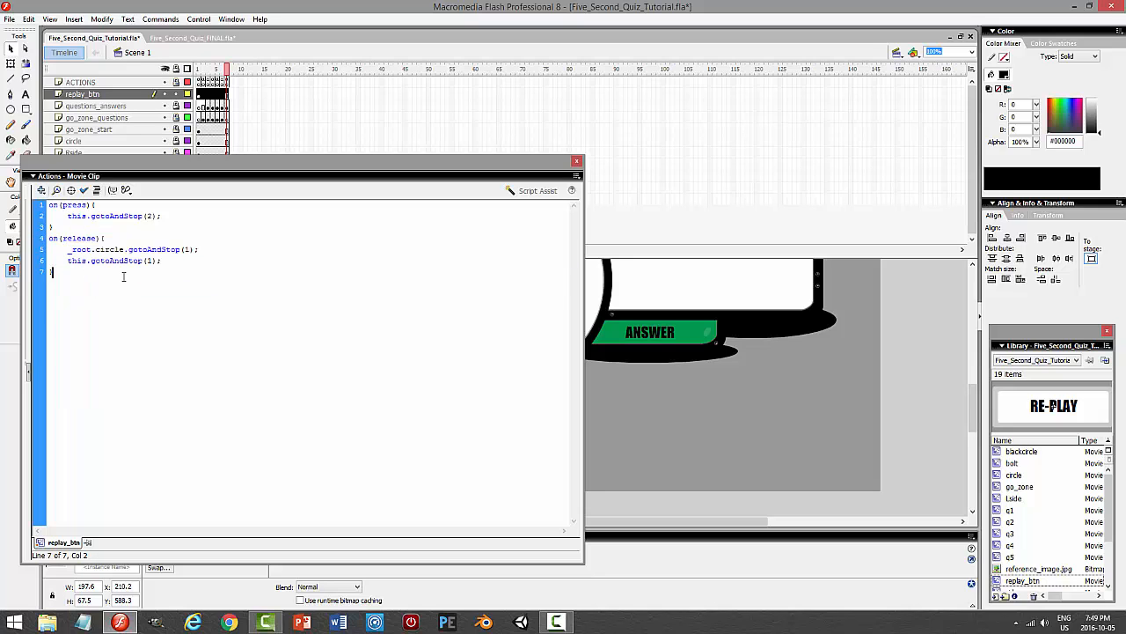
key(ctrl+v)
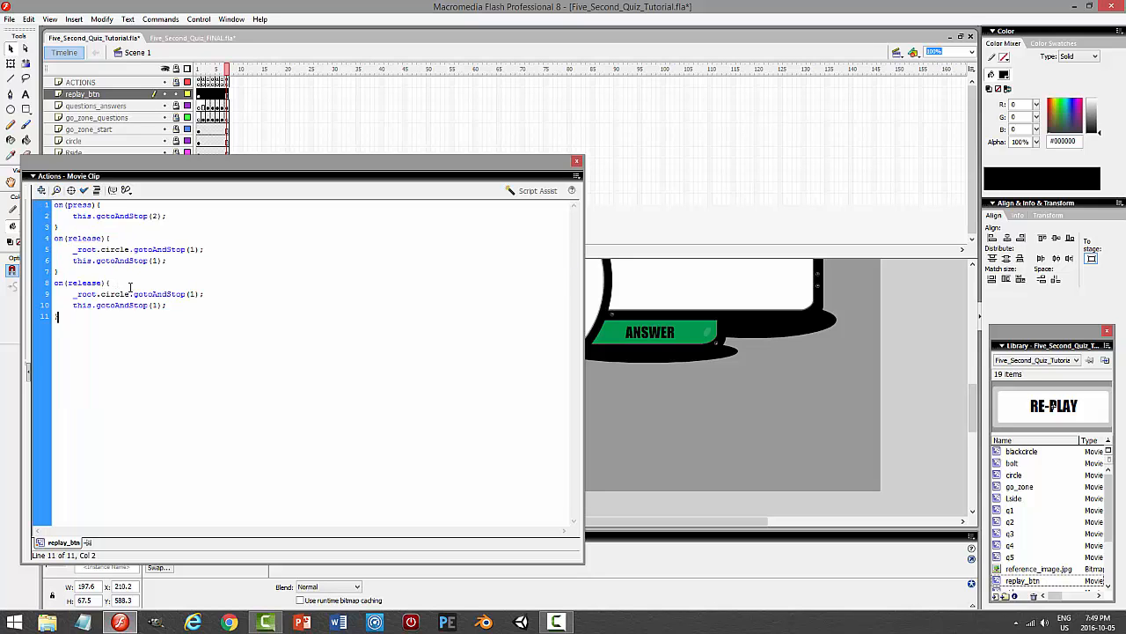
click(101, 282)
- Delete the whole on(releaseOutside) block from the replay_btn script
drag(65, 324, 54, 280)
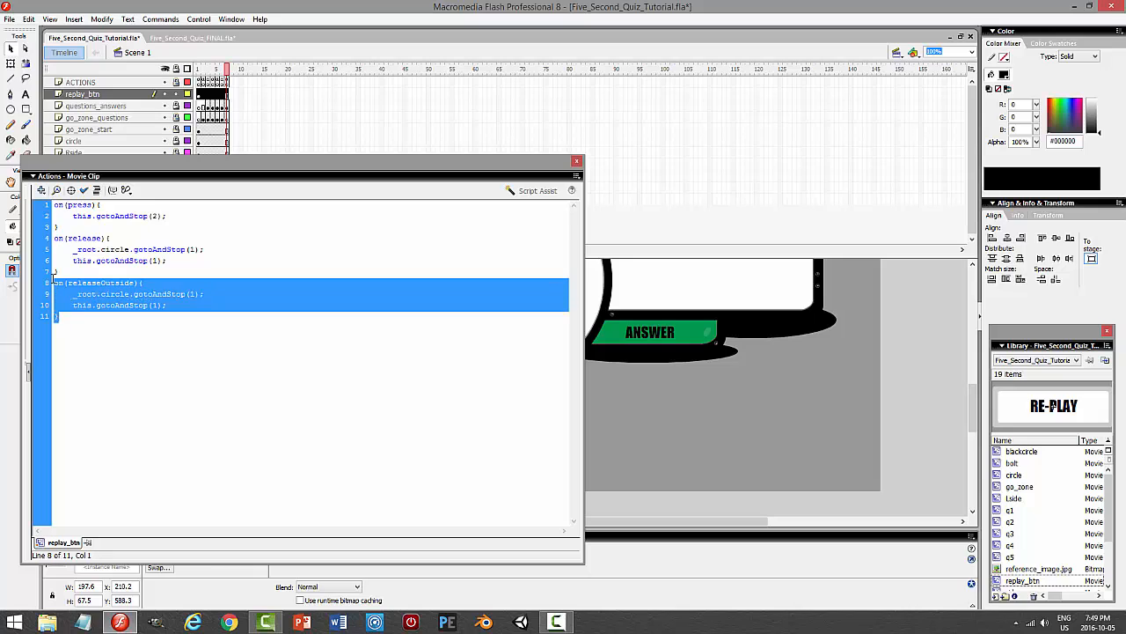
key(ctrl+Home)
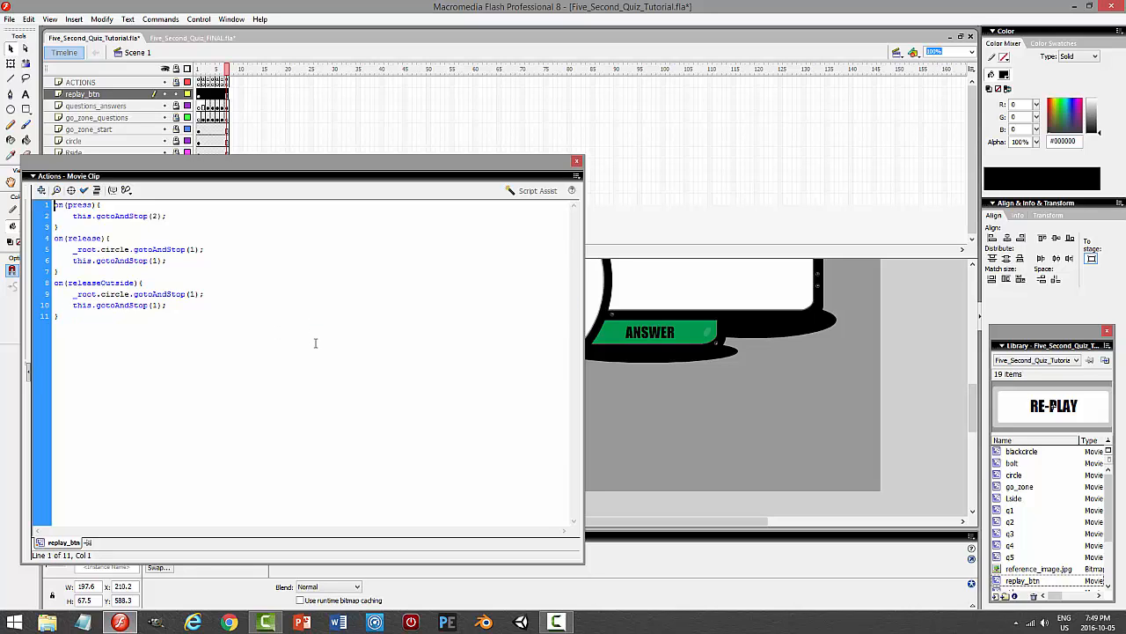
drag(74, 328, 53, 282)
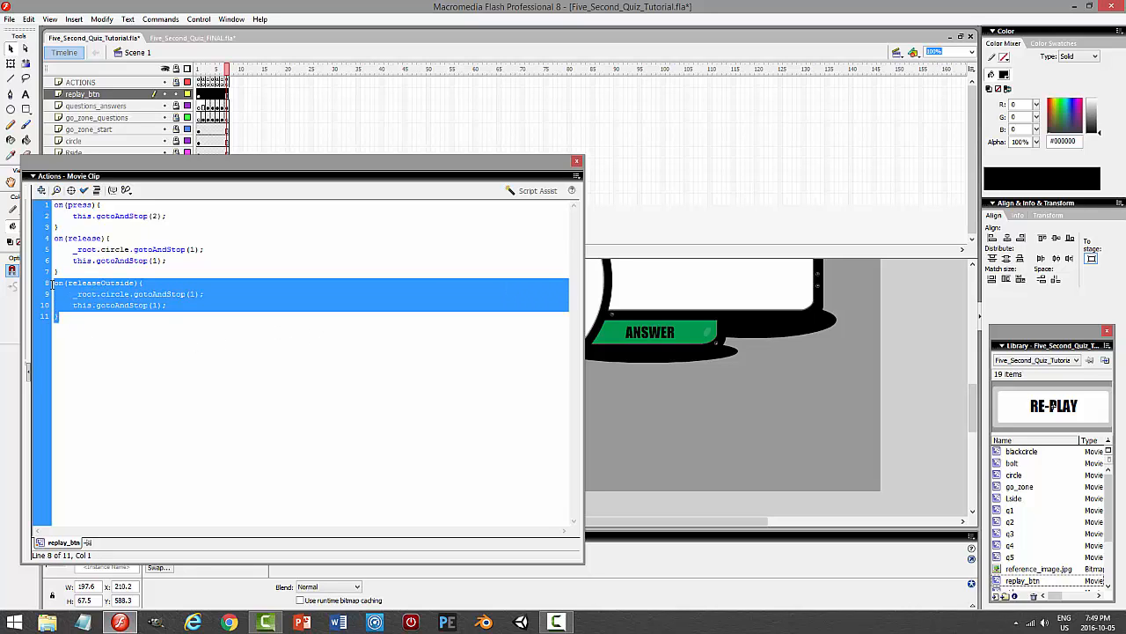
key(Delete)
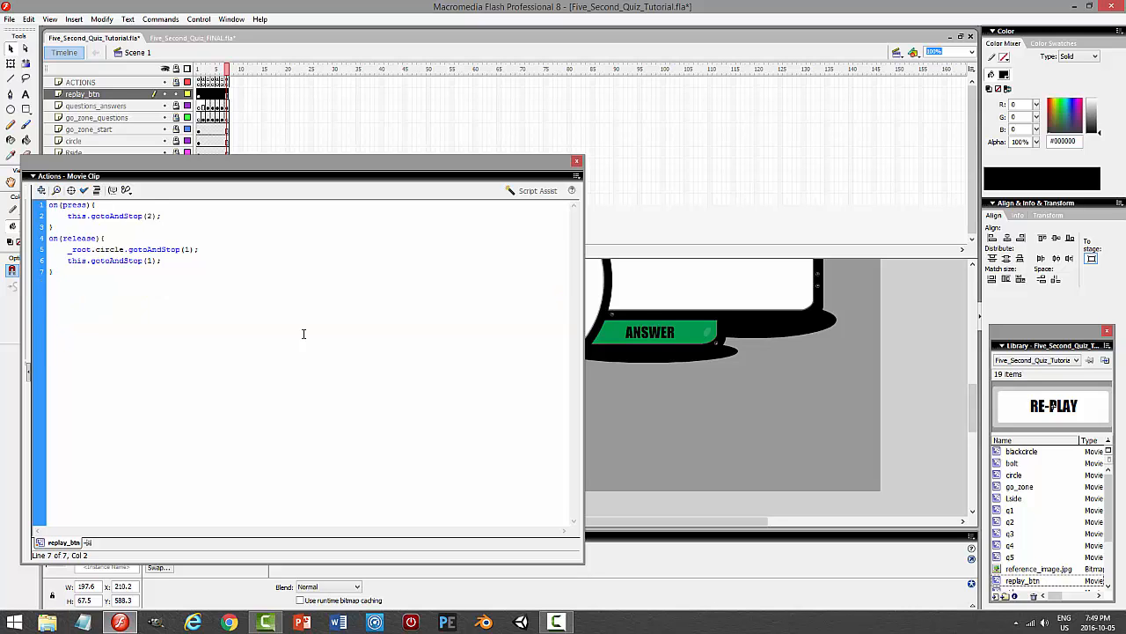
- Save the file and test the movie, trying RE-PLAY before starting the quiz with GO
key(ctrl+s)
key(ctrl+Return)
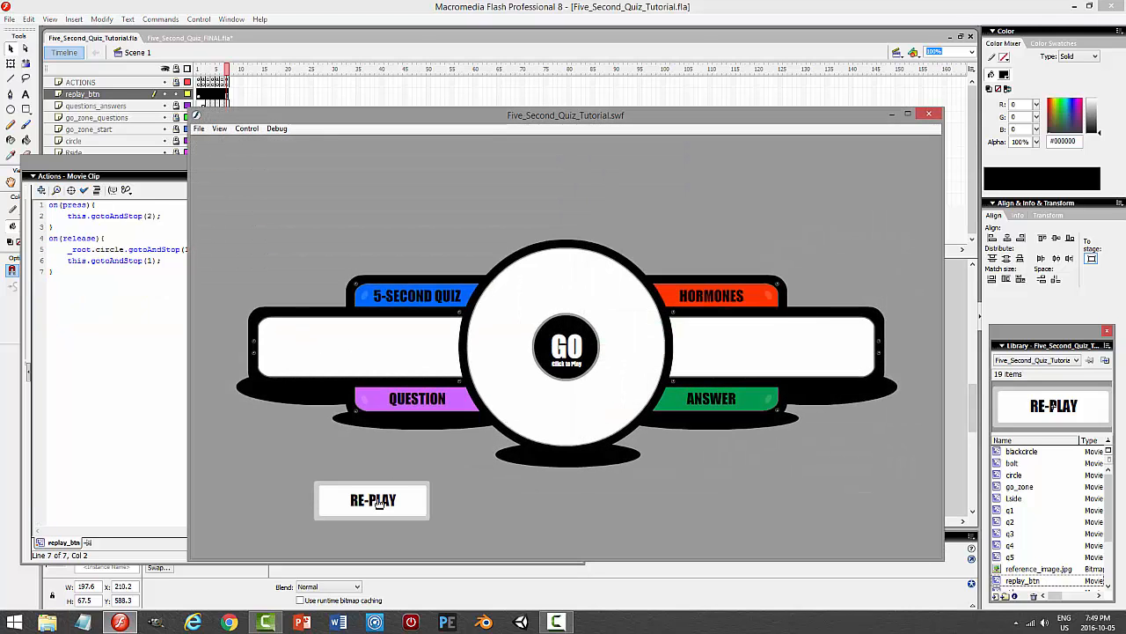
click(379, 502)
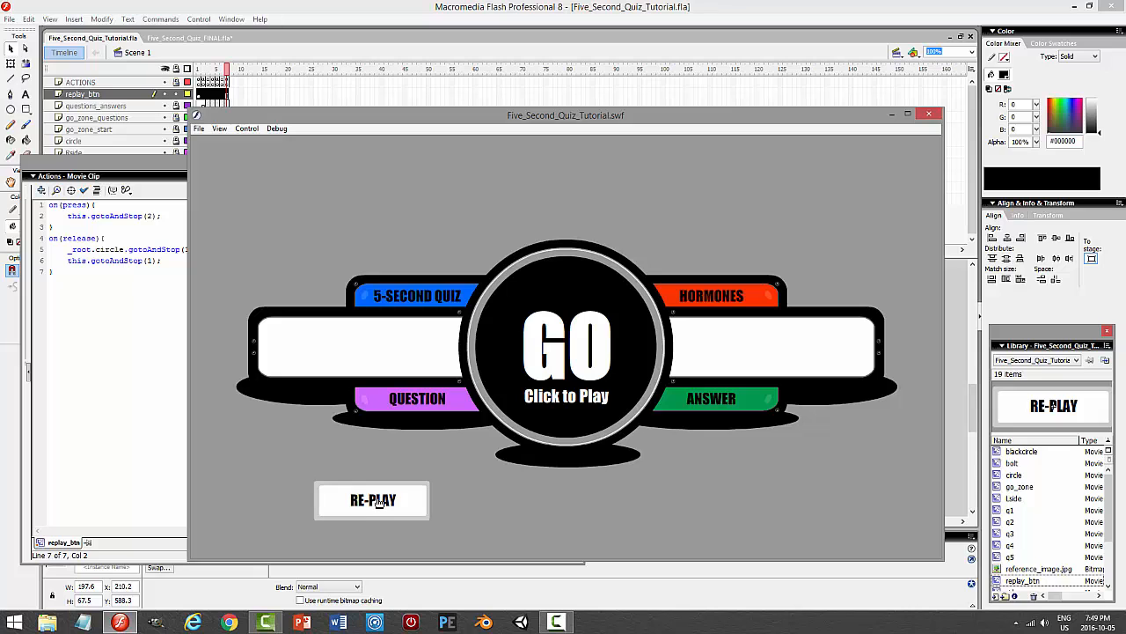
click(551, 377)
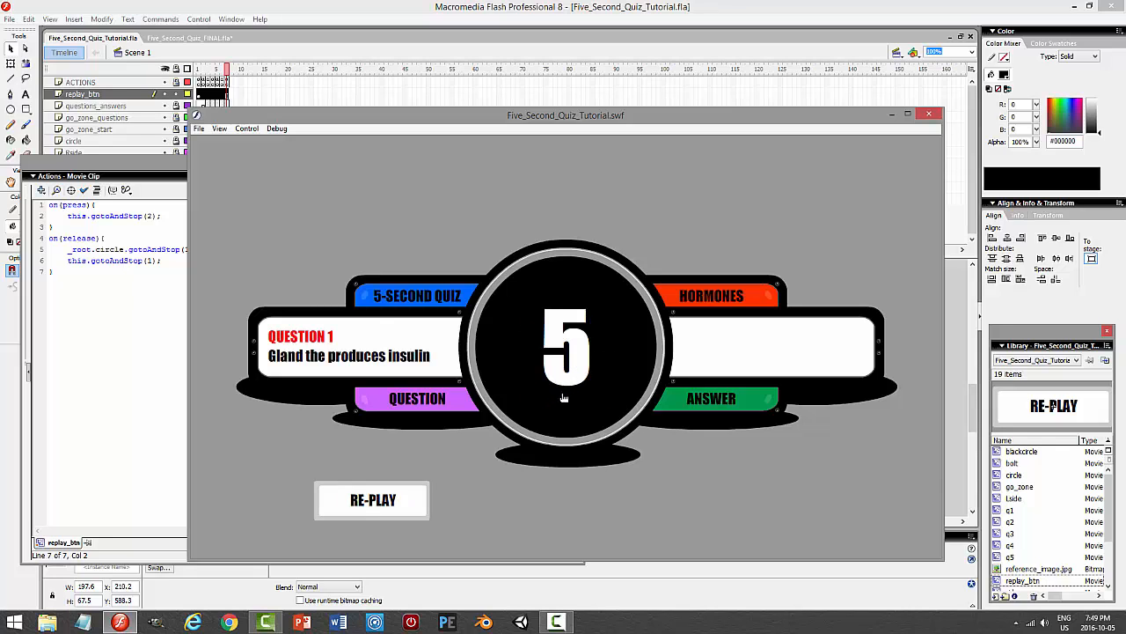
click(928, 113)
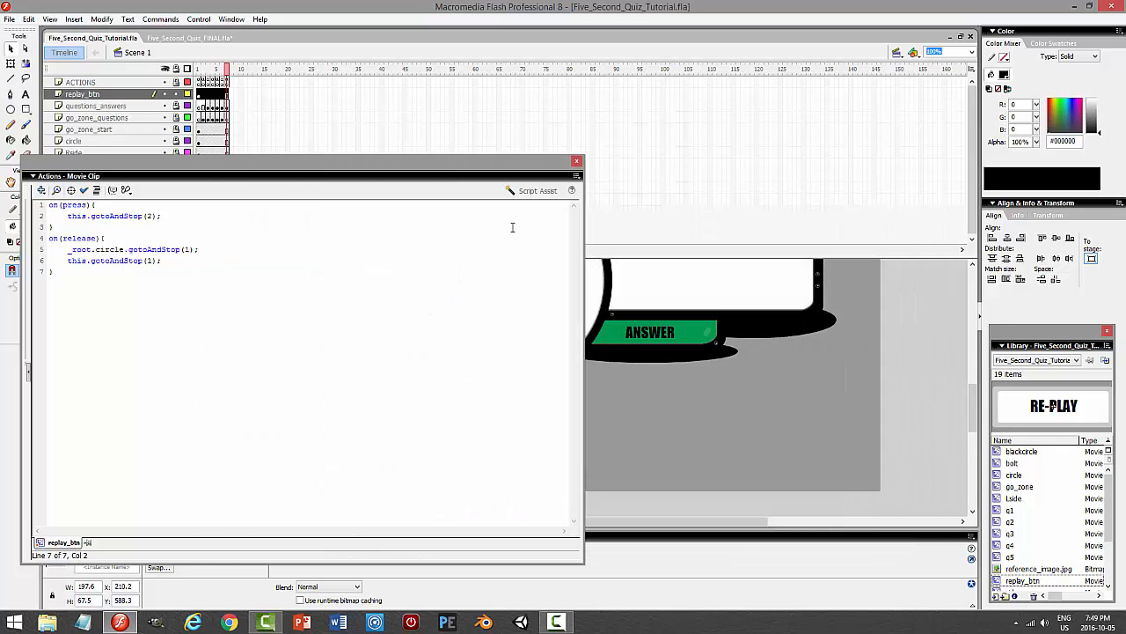
- Open the circle movie clip to check the instance name of its GO clip, and return to Scene 1 with the circle layer locked
click(576, 161)
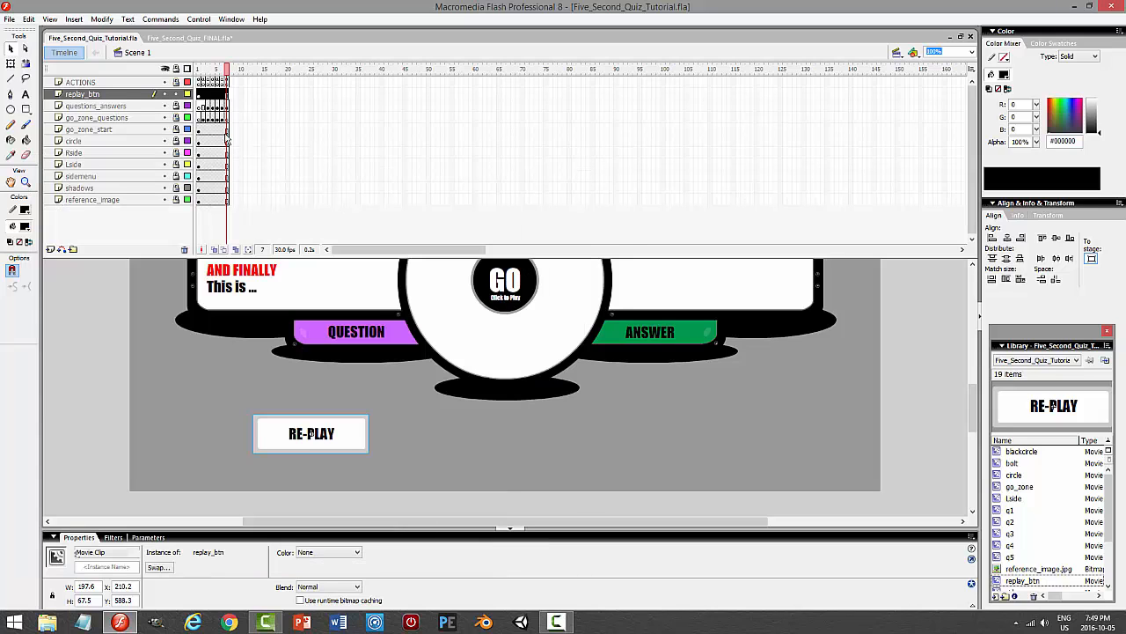
click(177, 95)
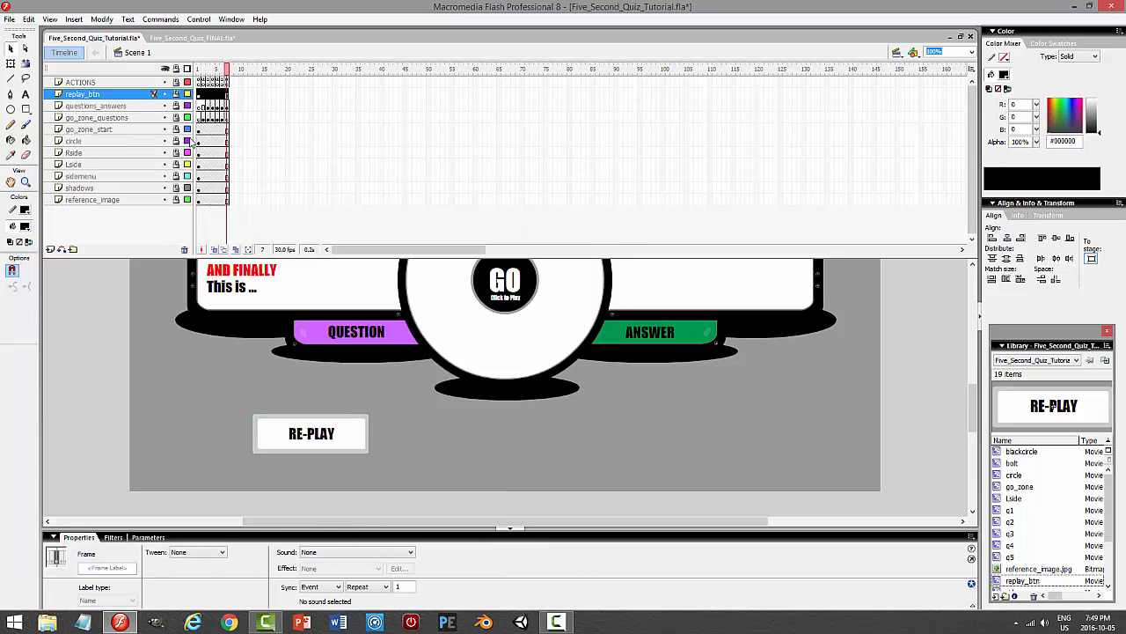
click(176, 141)
click(468, 297)
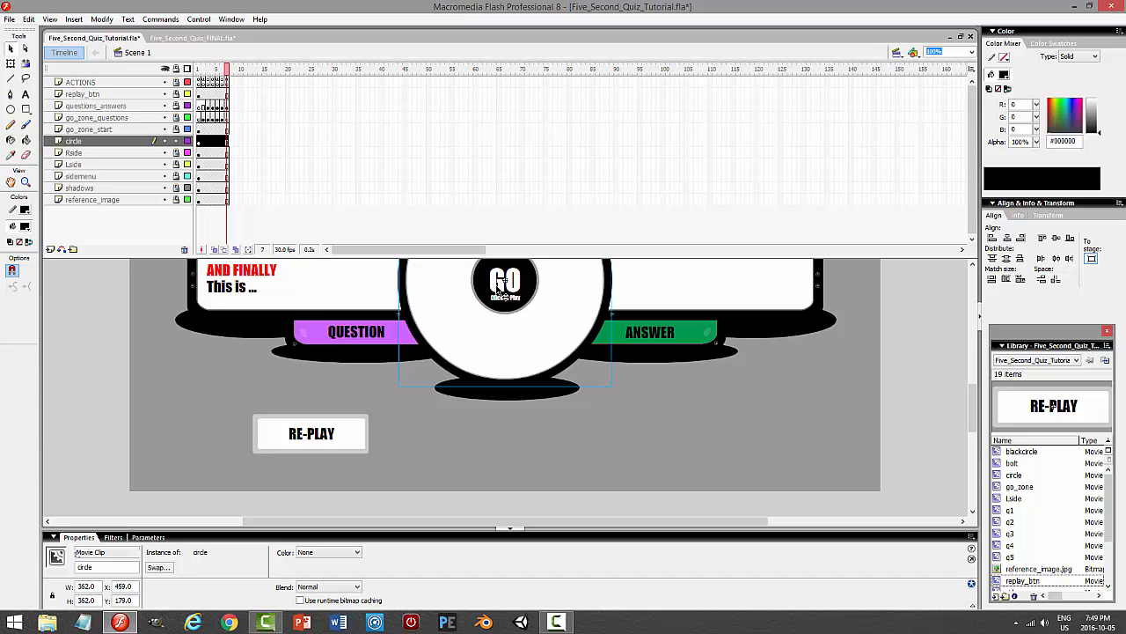
double_click(511, 304)
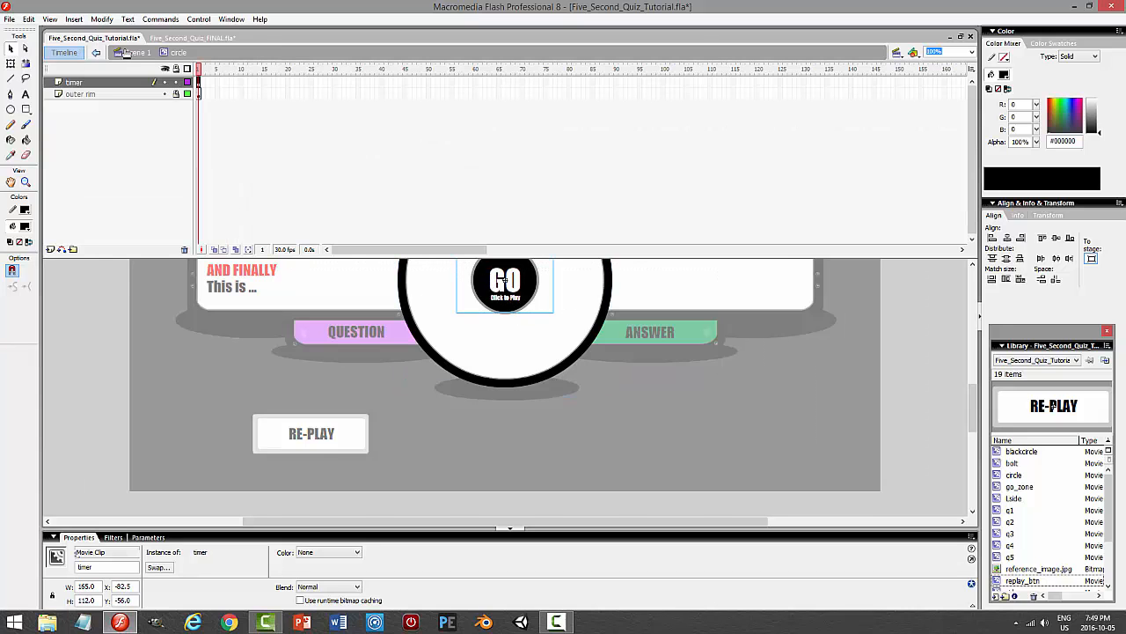
click(130, 51)
click(315, 438)
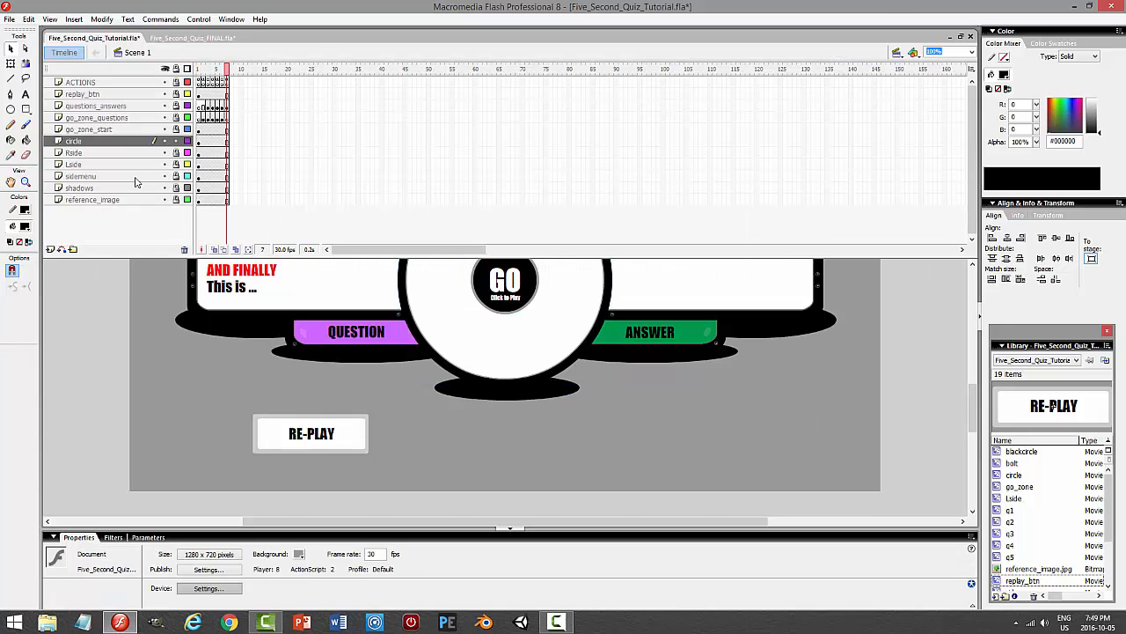
click(175, 142)
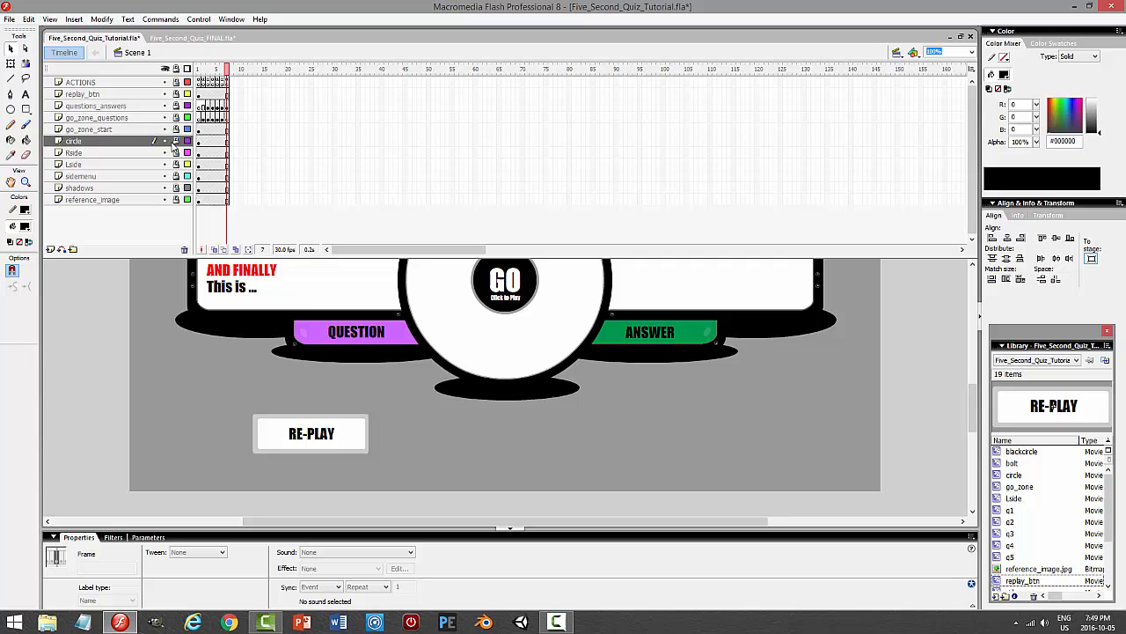
- Change the circle path in the RE-PLAY button's on(release) script to _root.circle.timer.gotoAndStop(1);
click(310, 431)
key(F9)
click(136, 250)
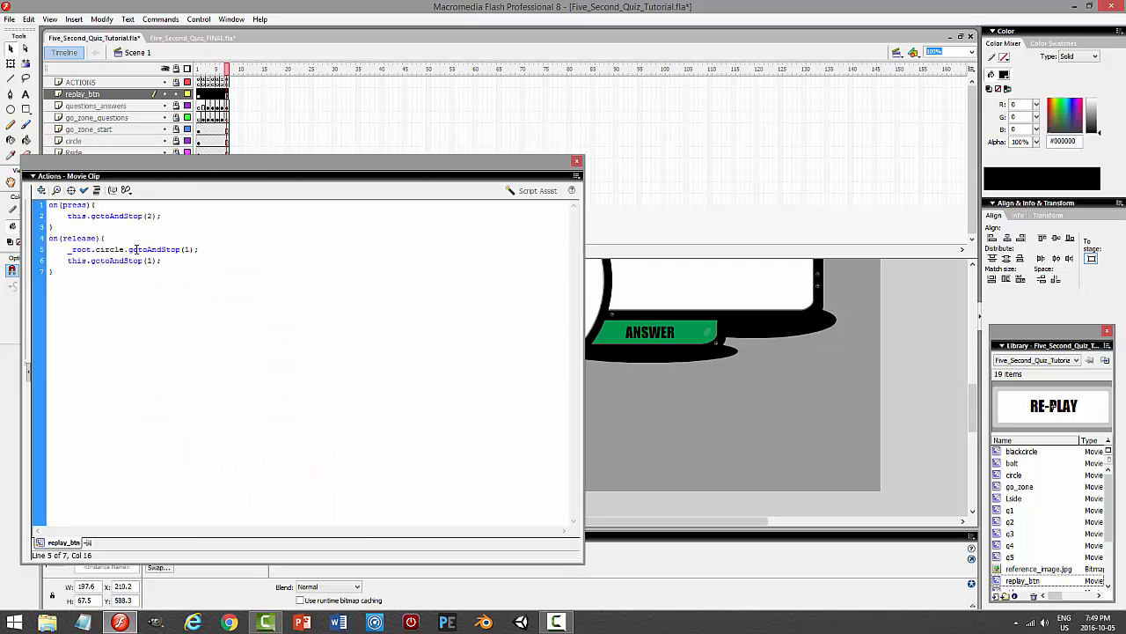
text(timer.)
- Test the movie by starting question 1 and using RE-PLAY, and close the preview
key(ctrl+Return)
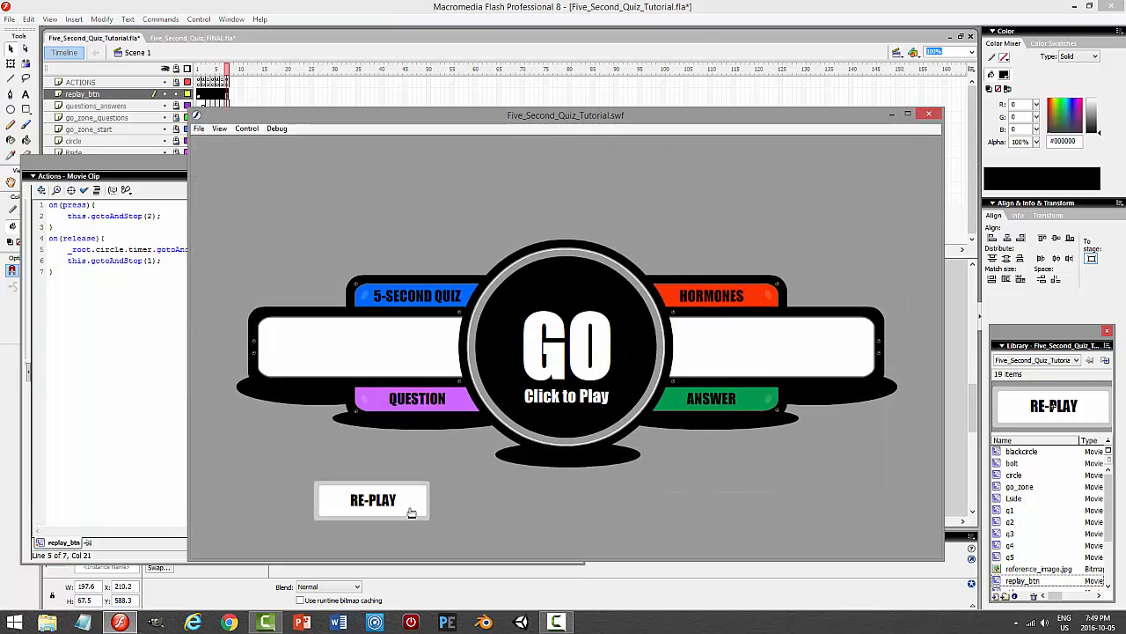
click(584, 349)
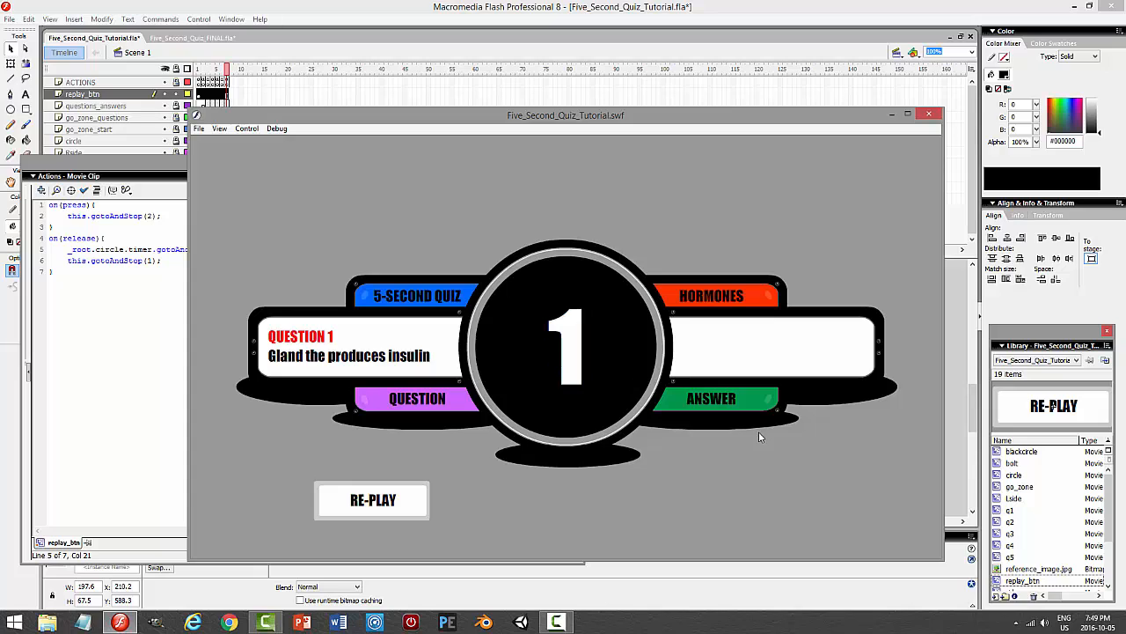
click(400, 501)
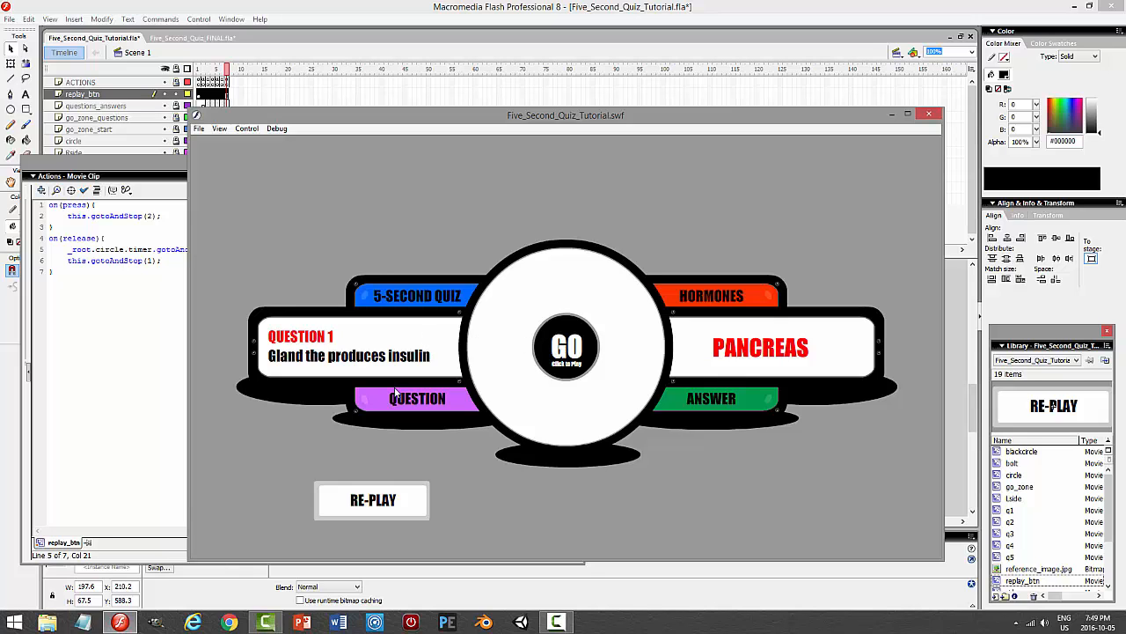
click(929, 114)
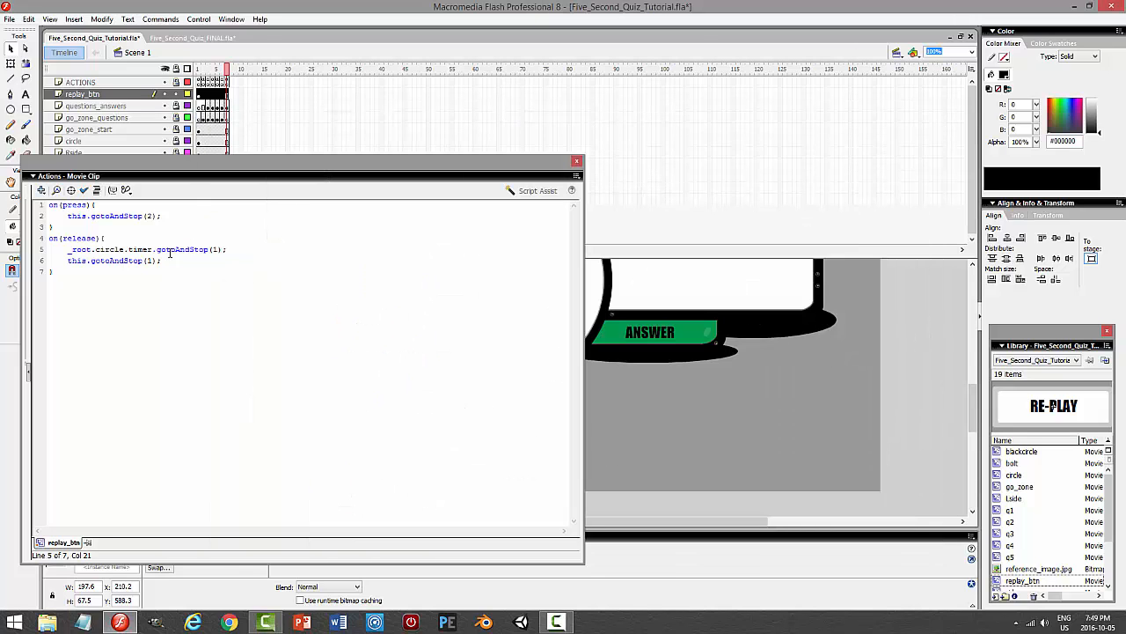
- Insert the line _root.gotoAndStop(1); below the timer line in the on(release) block
click(243, 249)
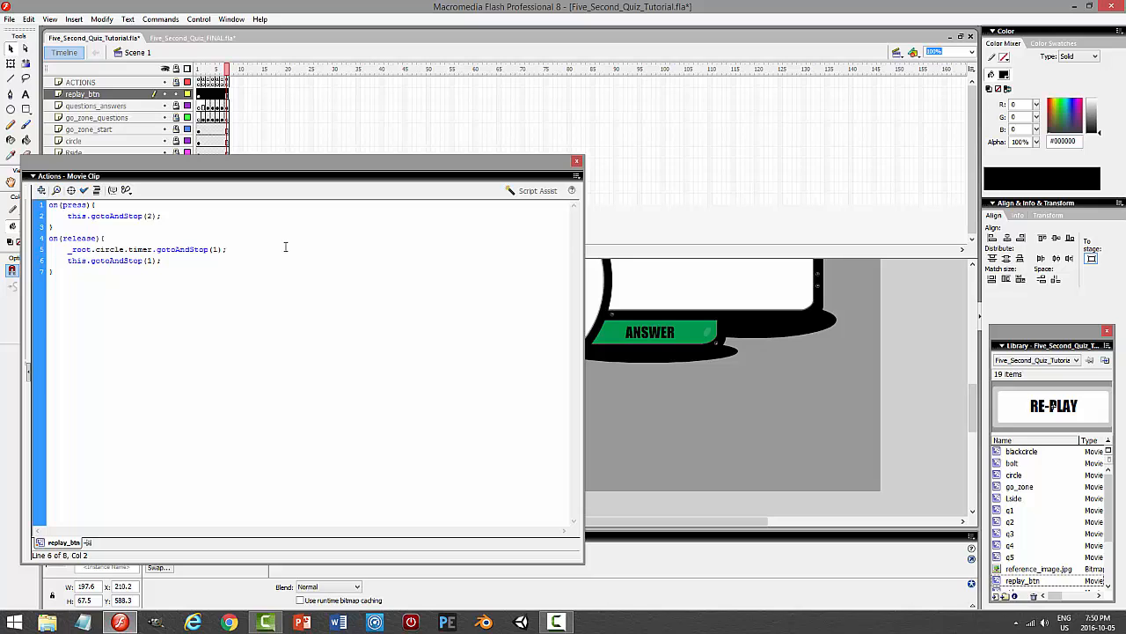
key(Return)
text(_root.)
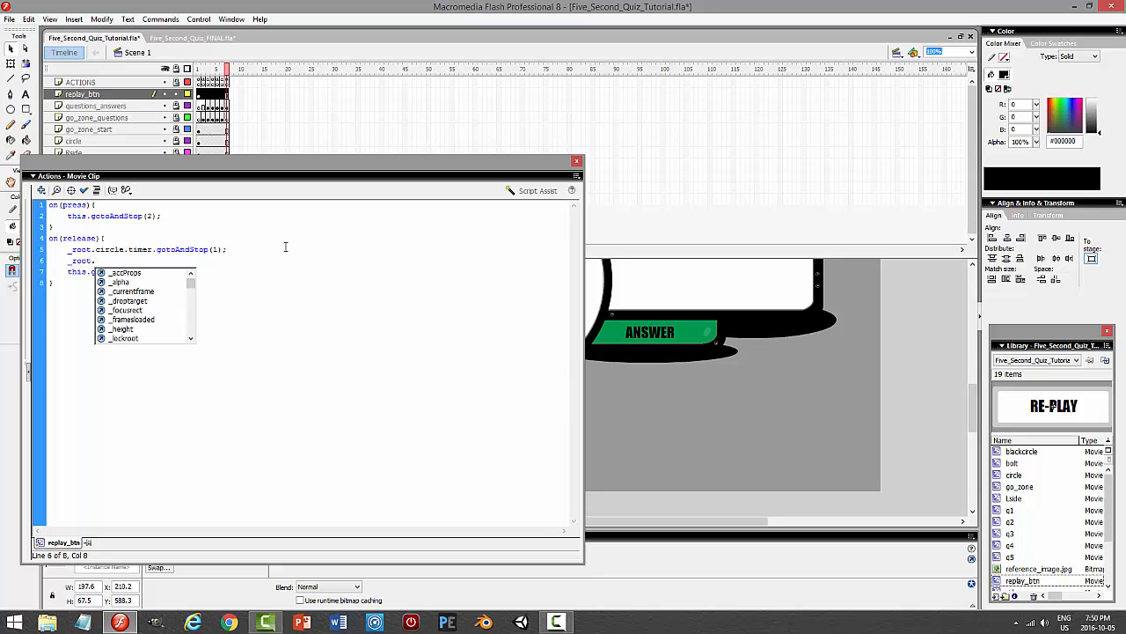
text(gotoAn)
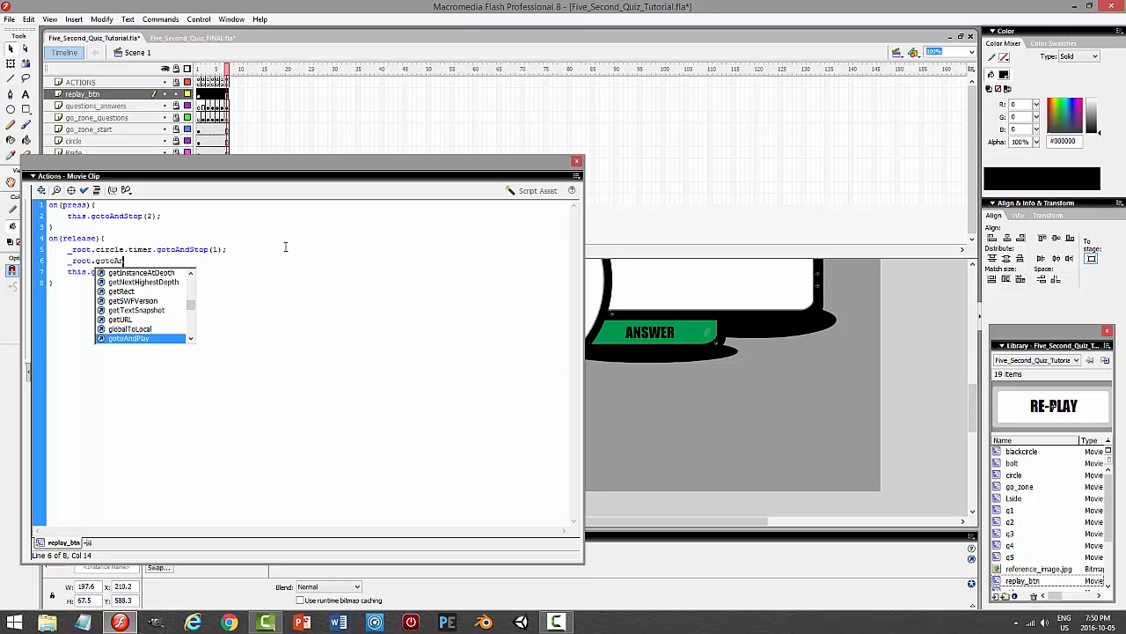
text(dStop(1))
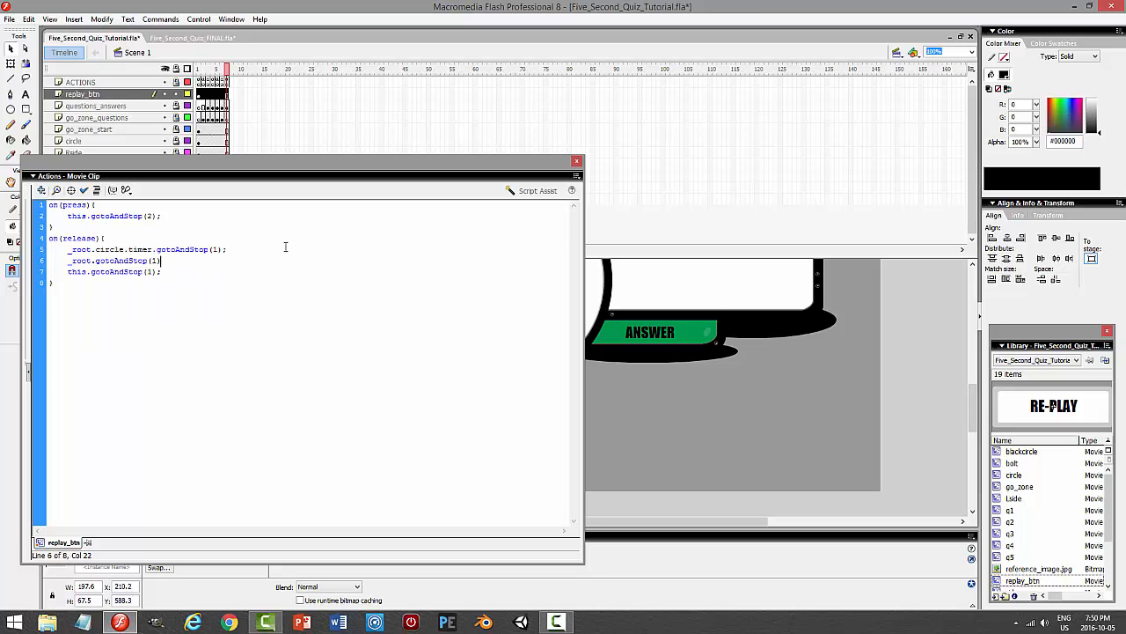
text(;)
- Test the movie again by advancing past question 1 and using RE-PLAY, and close the preview and the script editor
key(ctrl+Return)
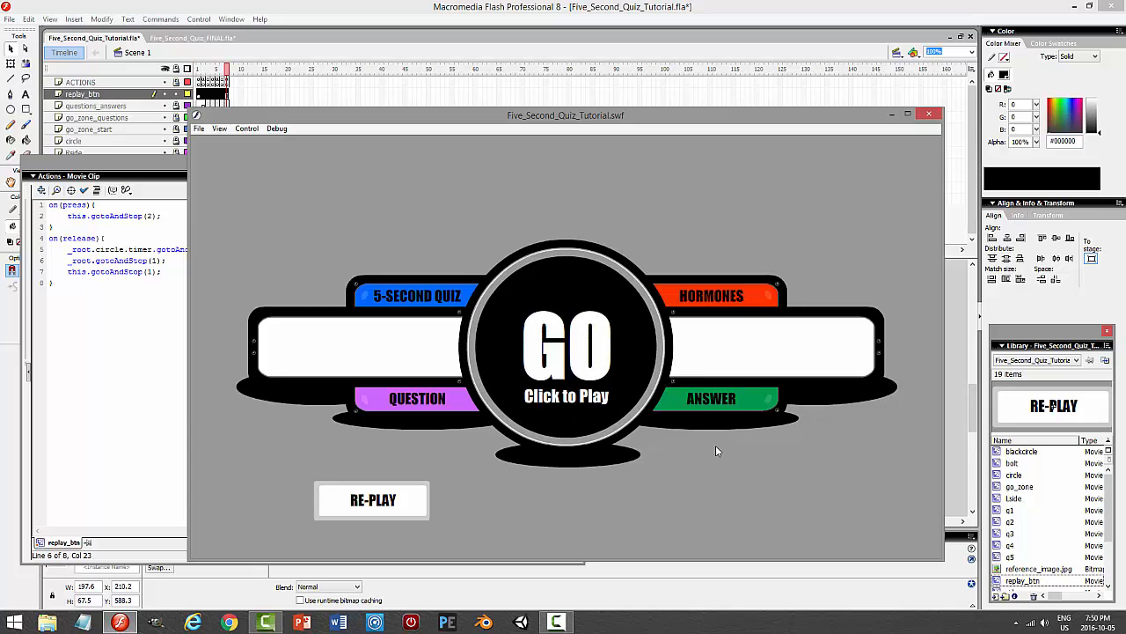
click(645, 419)
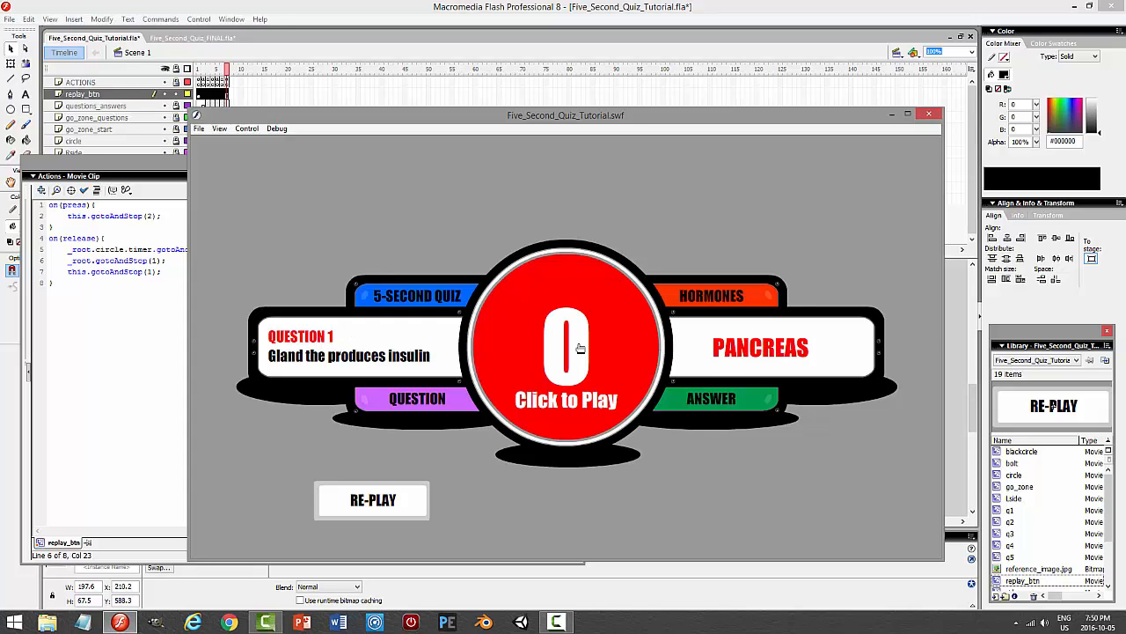
click(581, 348)
click(402, 498)
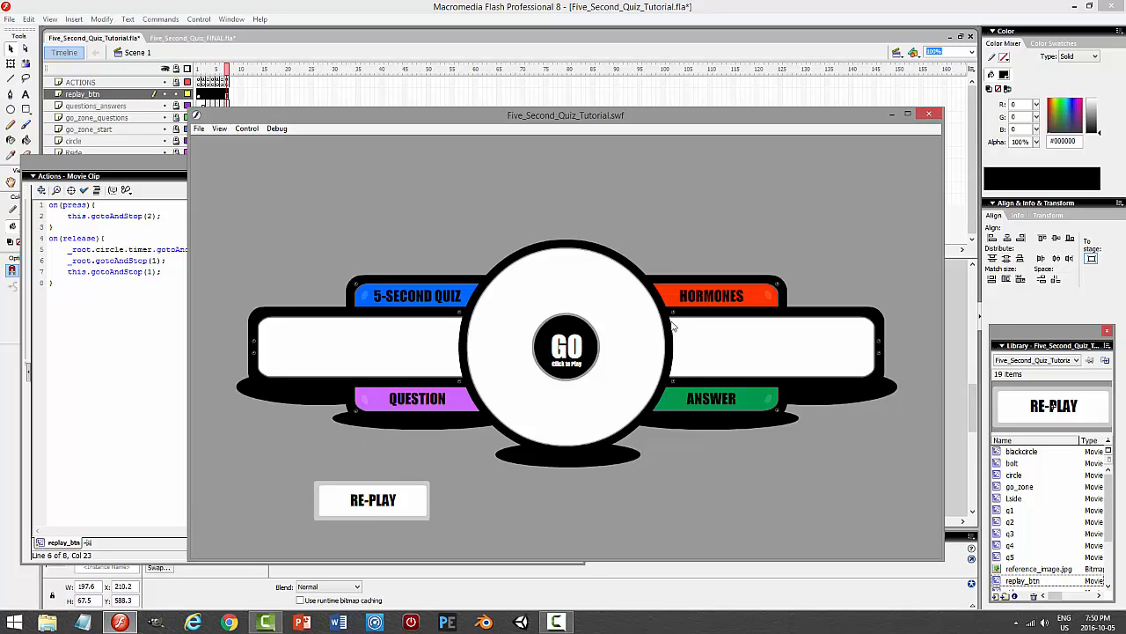
click(928, 114)
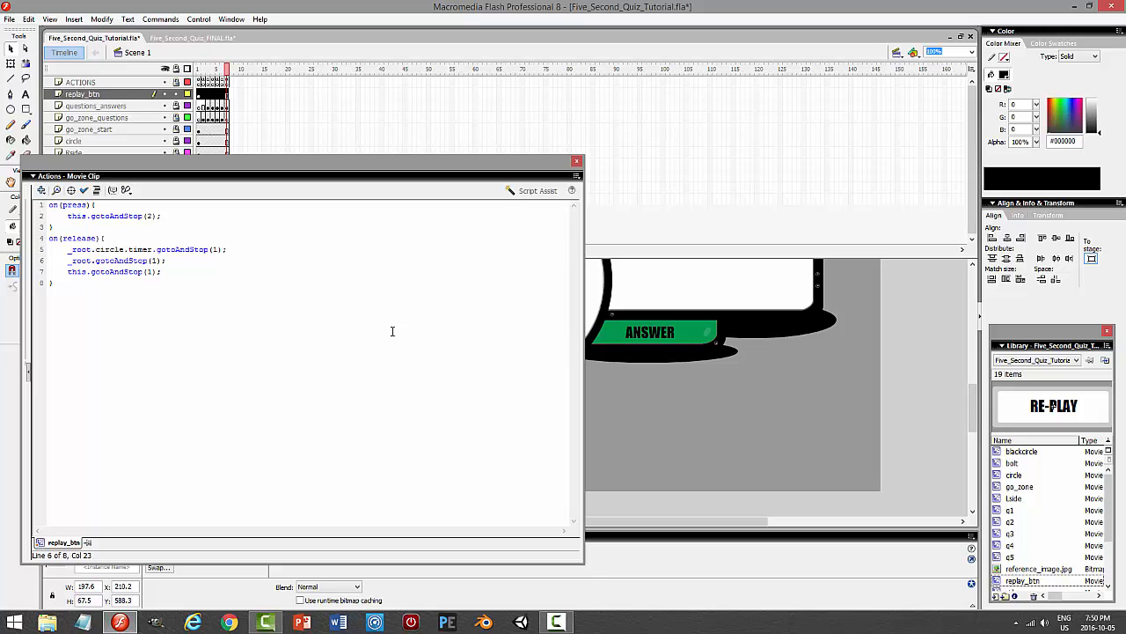
click(578, 163)
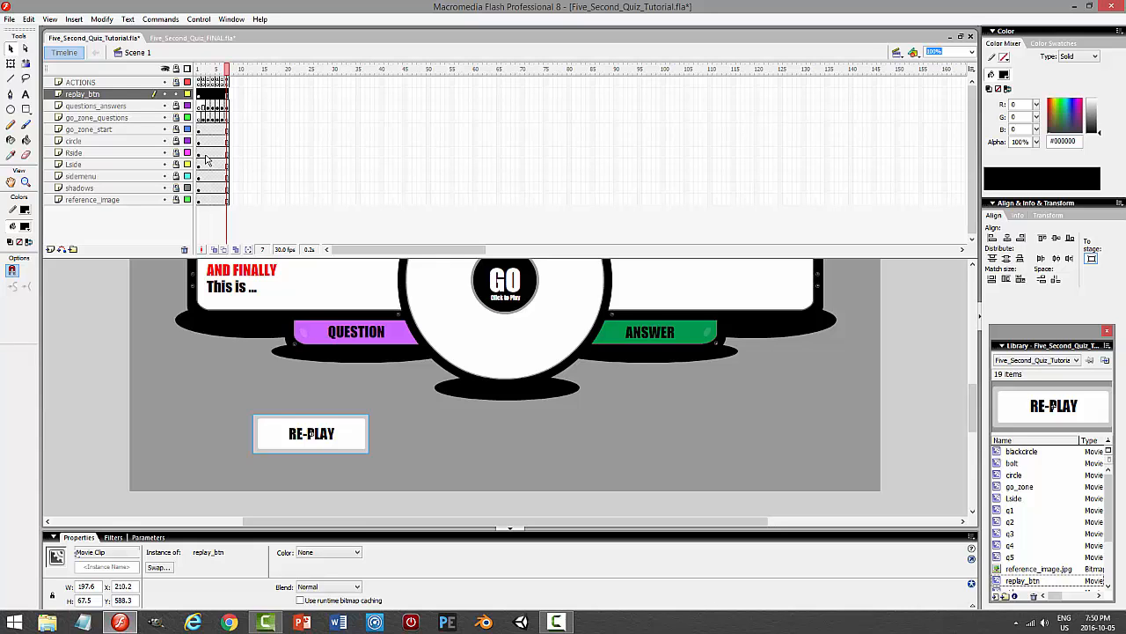
- Save the document, test the movie by using GO and RE-PLAY, and close the preview
key(ctrl+s)
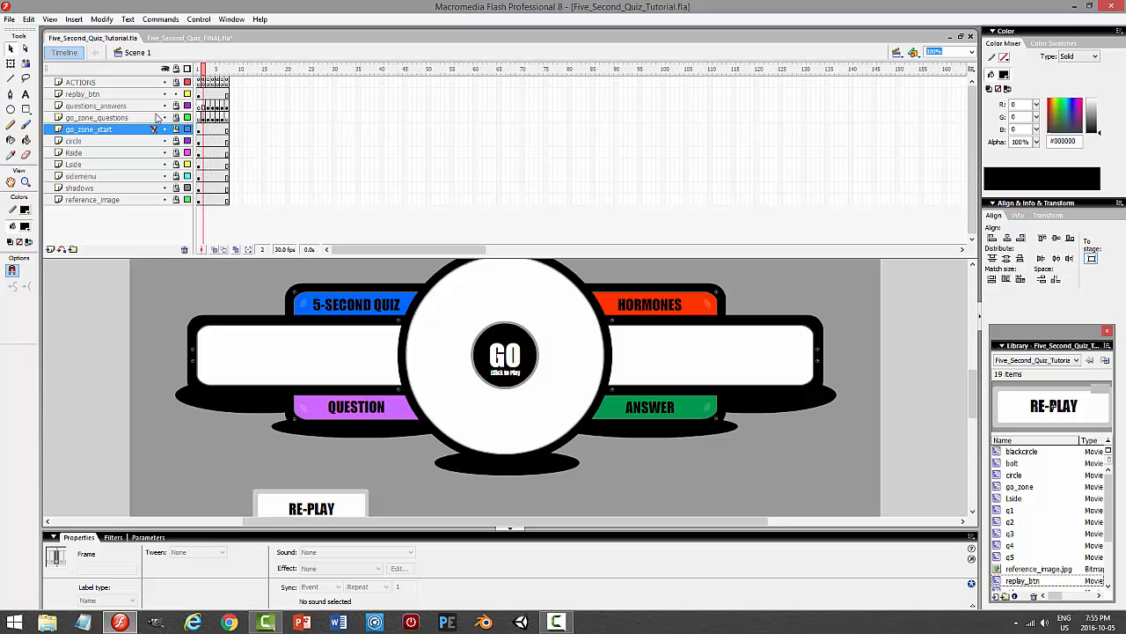
key(ctrl+Return)
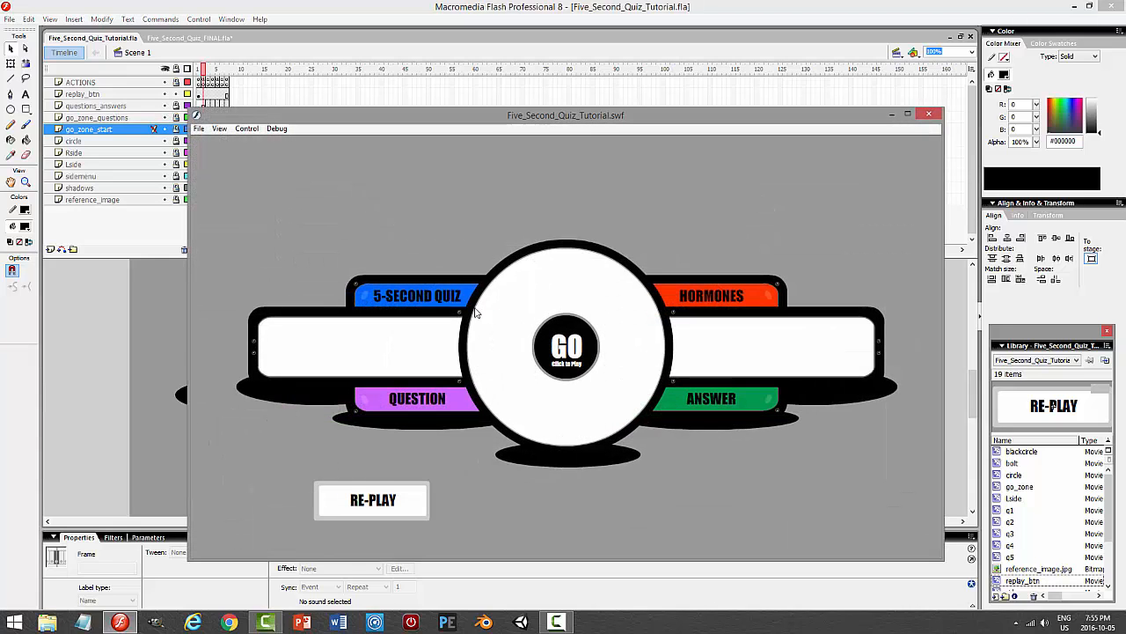
click(571, 349)
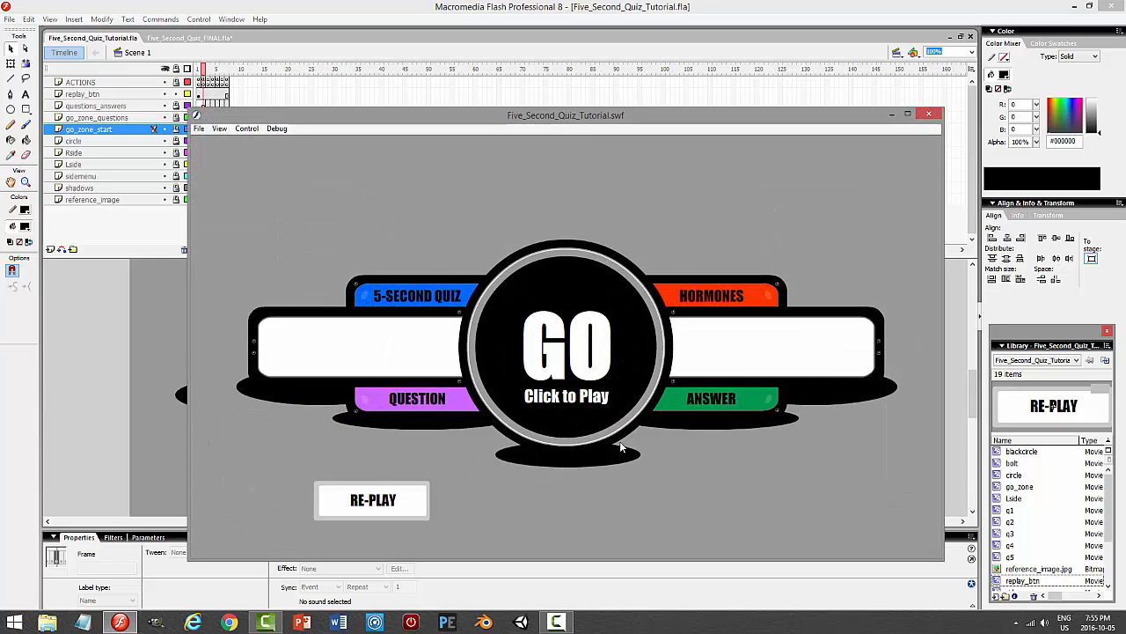
click(361, 497)
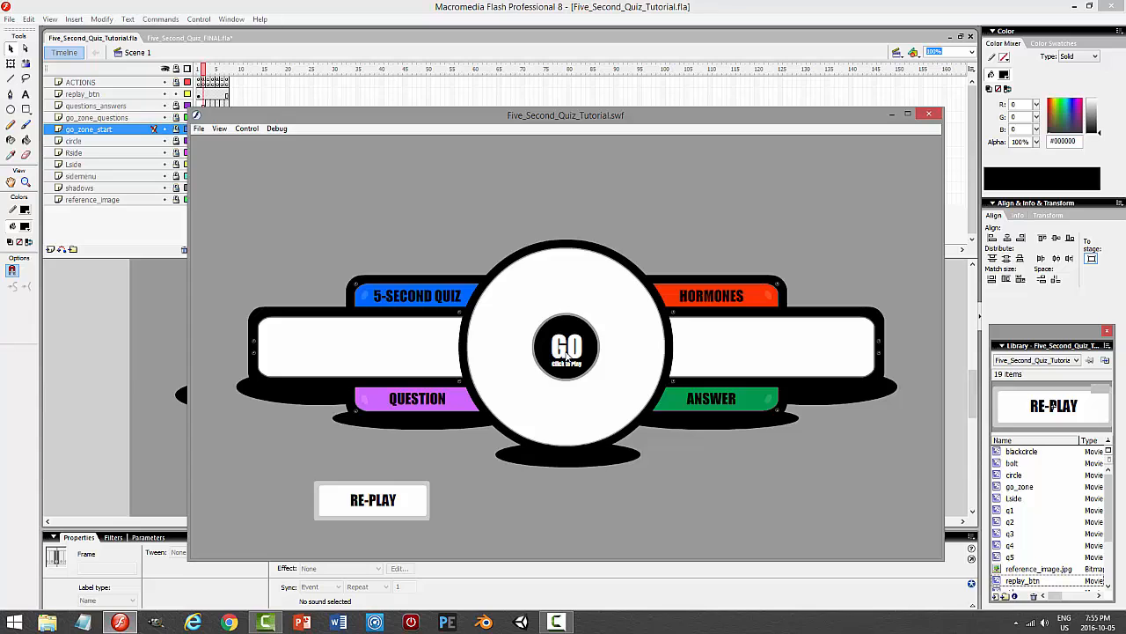
click(928, 113)
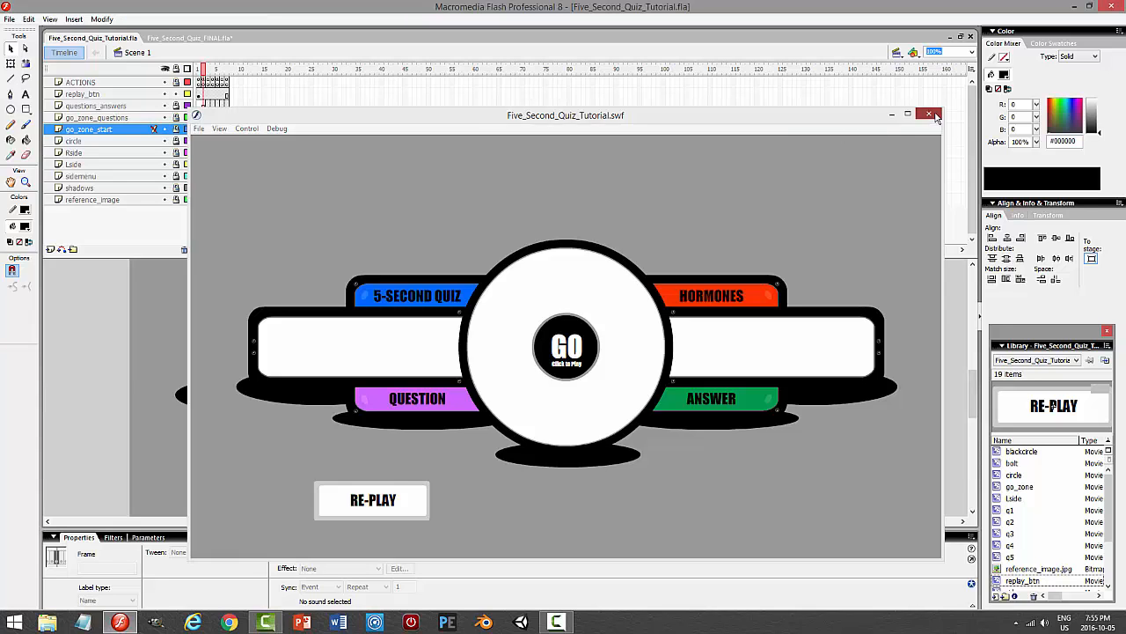
- Unlock the go_zone_start layer and examine the GO clip's script and the second frame of its timeline
click(176, 129)
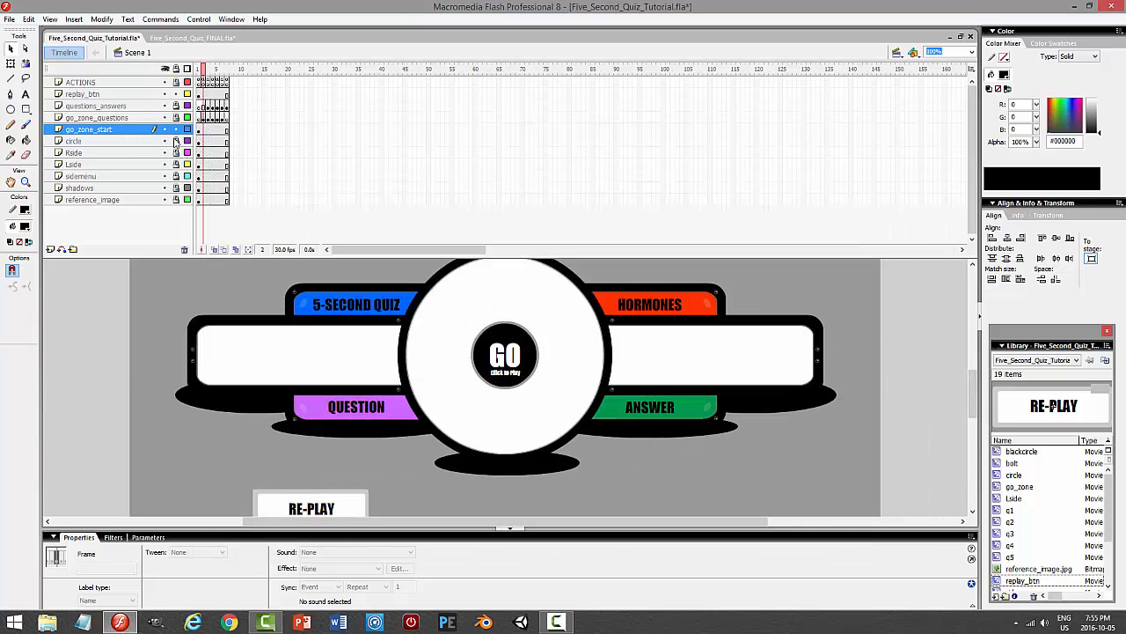
click(200, 131)
click(493, 357)
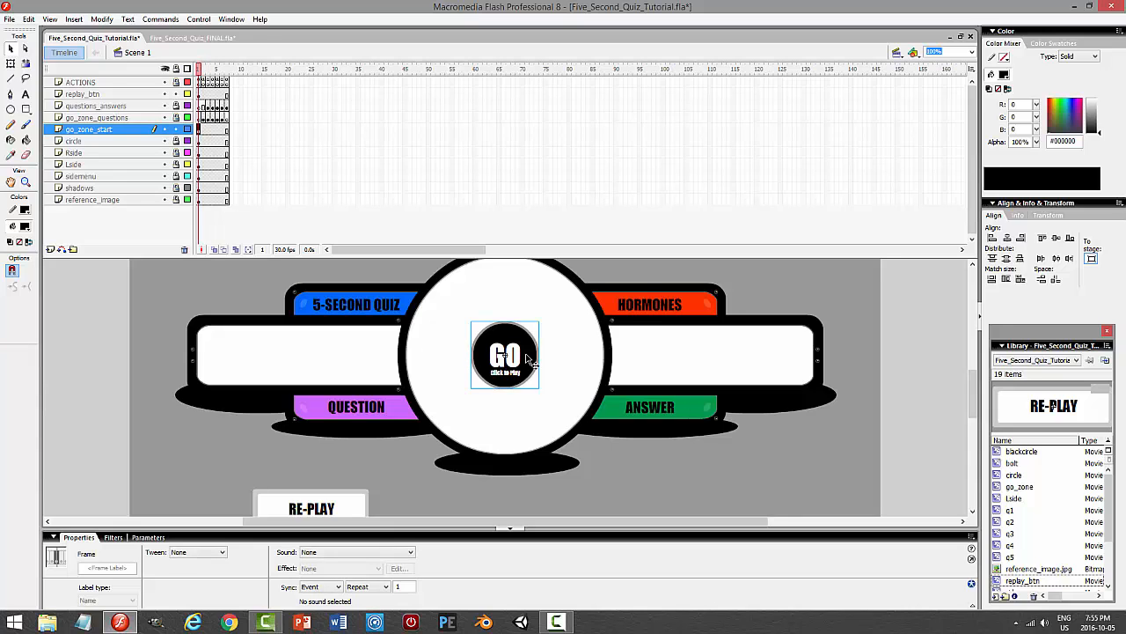
double_click(528, 361)
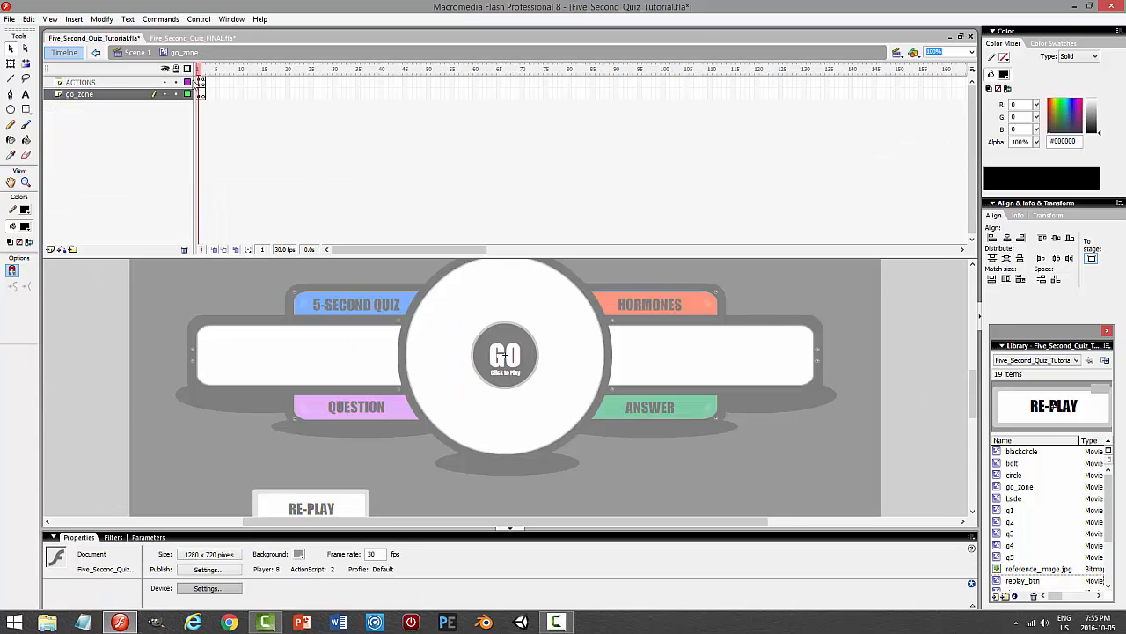
click(134, 52)
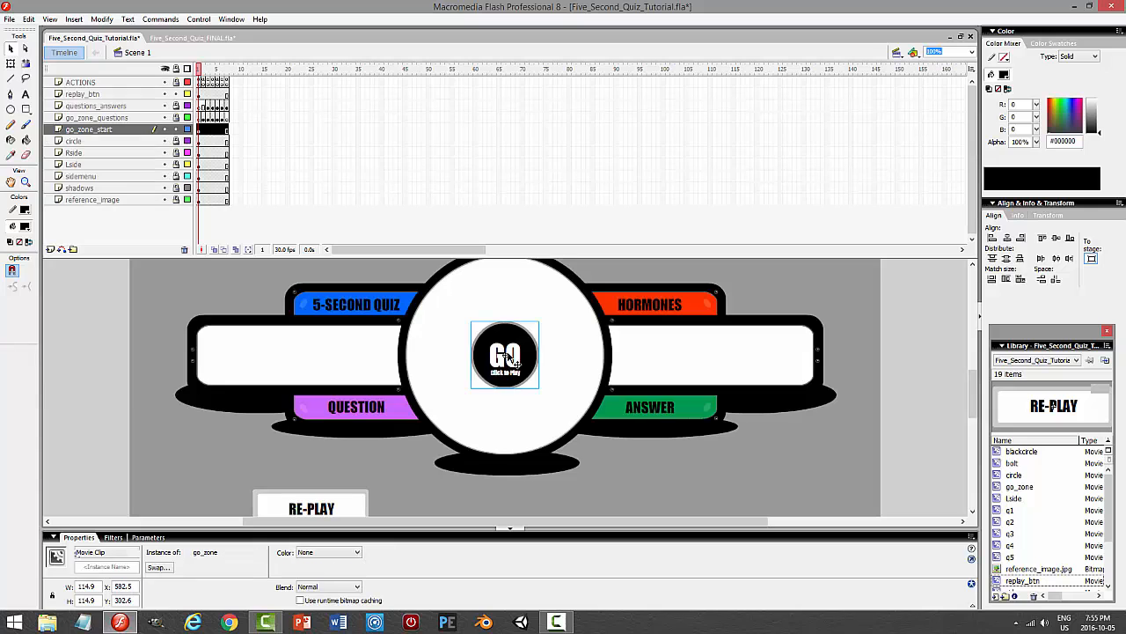
key(F9)
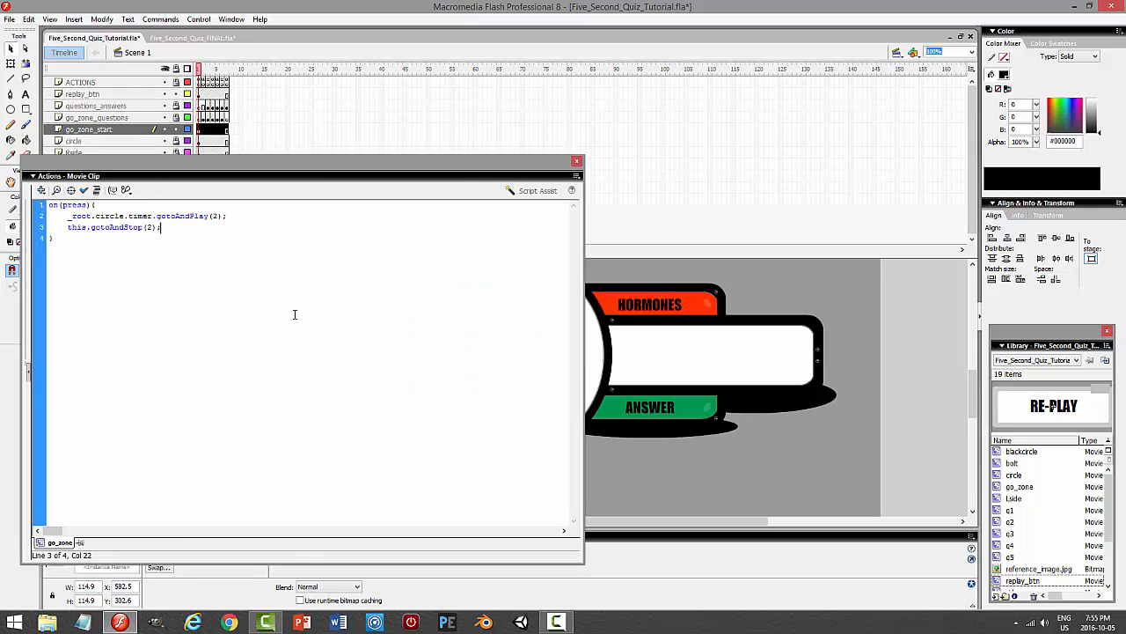
key(F9)
double_click(510, 354)
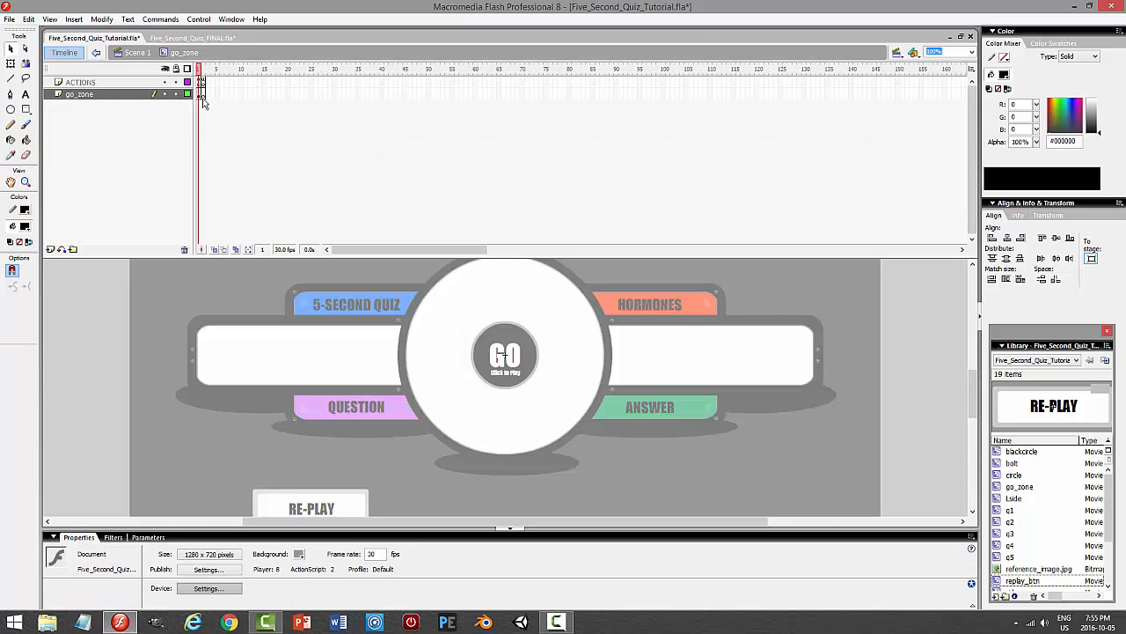
click(202, 94)
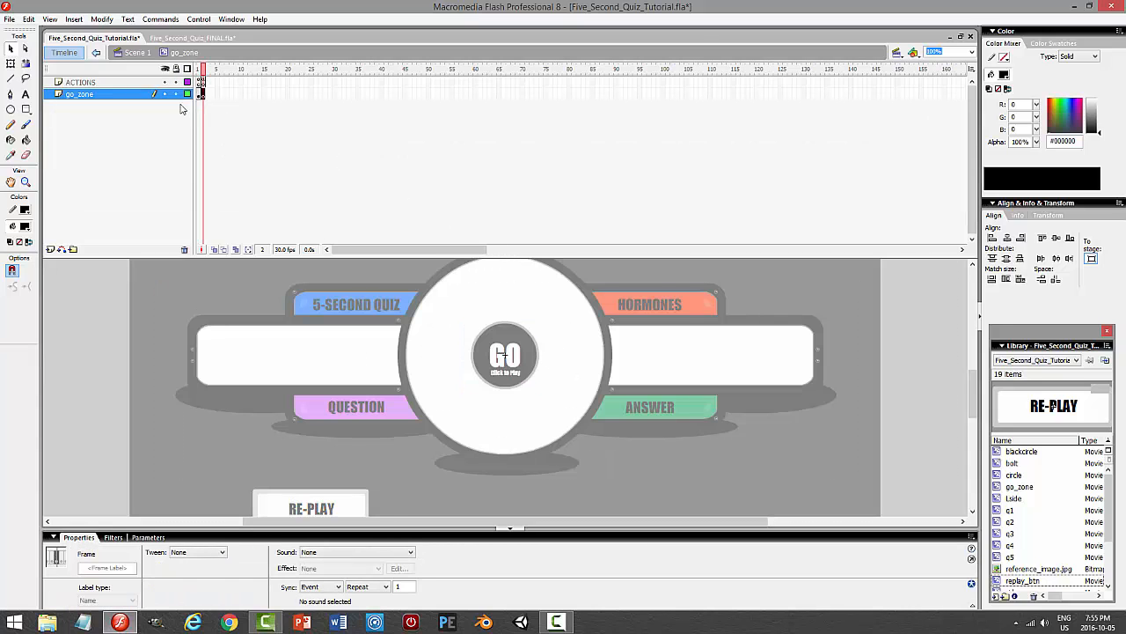
click(137, 53)
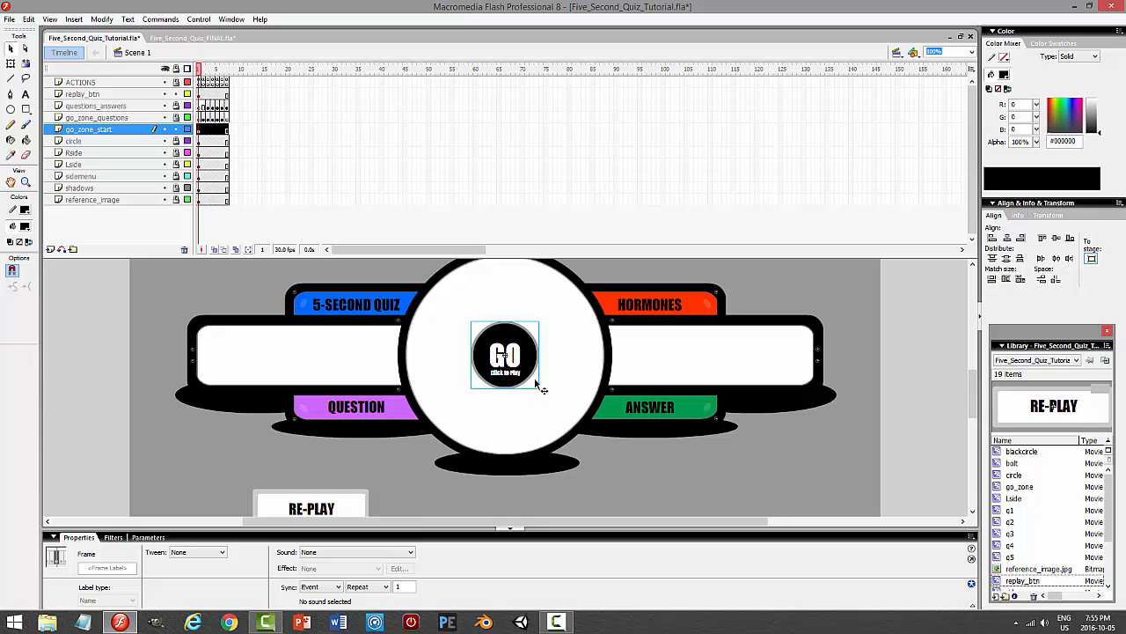
- Give the GO clip on the stage the instance name go_zone and lock the go_zone_start layer
click(493, 385)
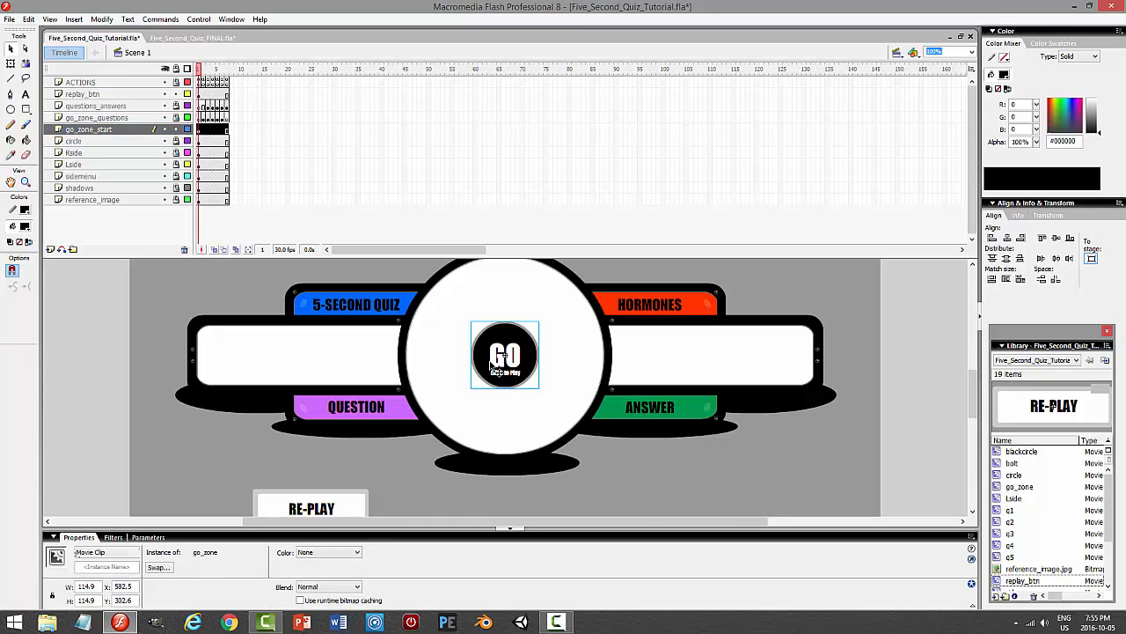
click(106, 567)
double_click(106, 567)
click(176, 129)
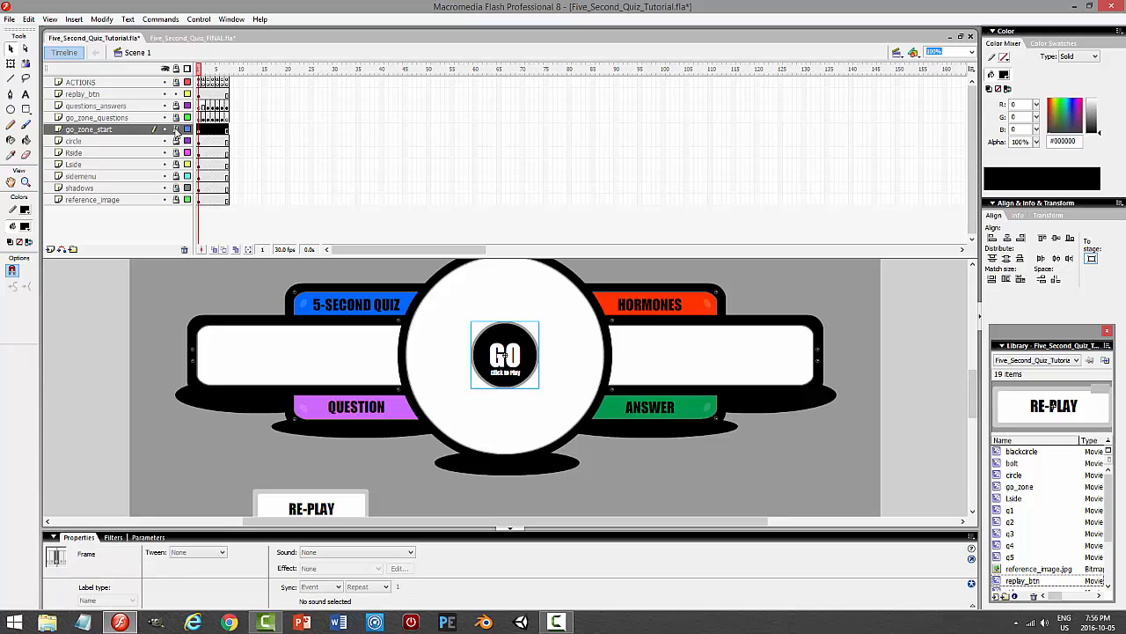
- Insert the line _root.go_zone.gotoAndStop(1); below _root.gotoAndStop(1); in the RE-PLAY button's on(release) block
click(333, 507)
key(F9)
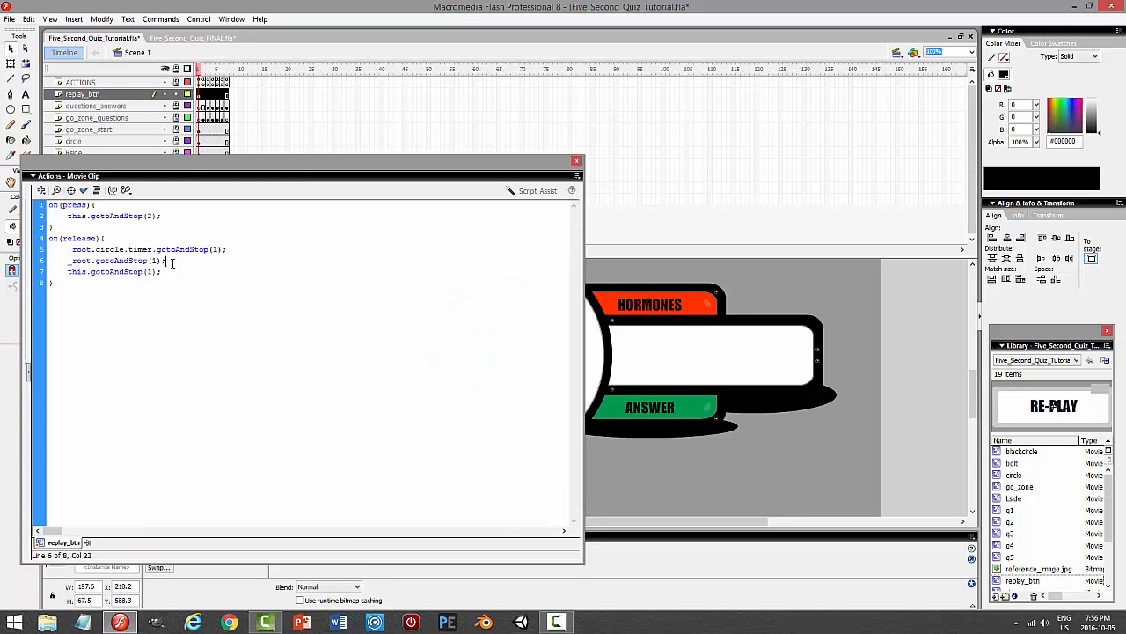
key(Return)
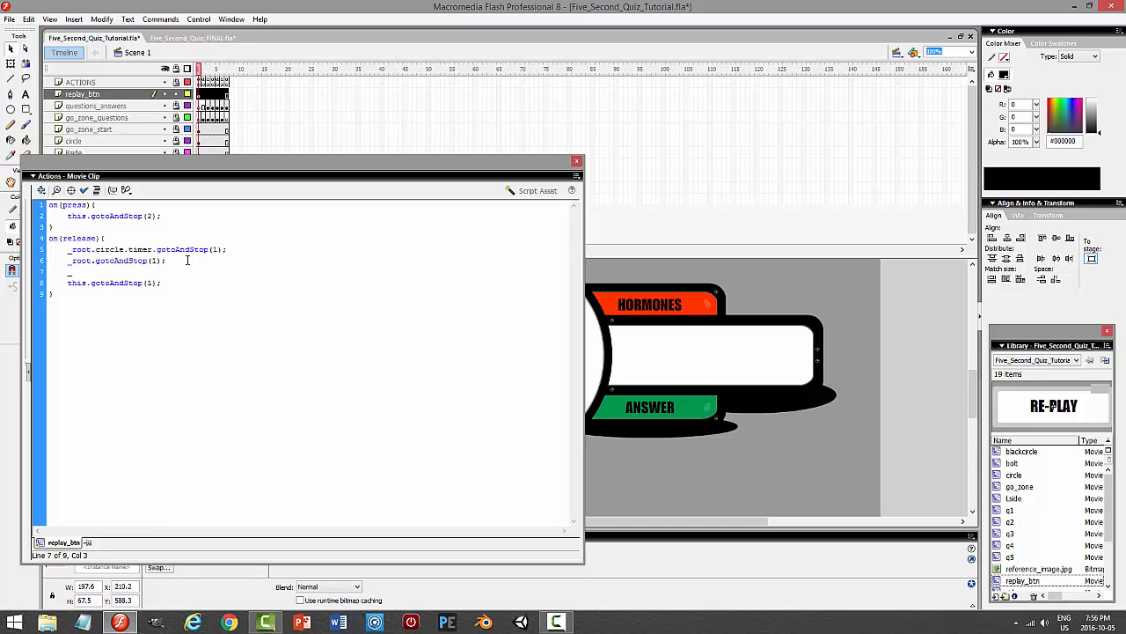
text(_root.go_zone.gotoAndStop(1);)
- Test the movie by using GO and RE-PLAY repeatedly, including during question 1, and close the preview
key(ctrl+Return)
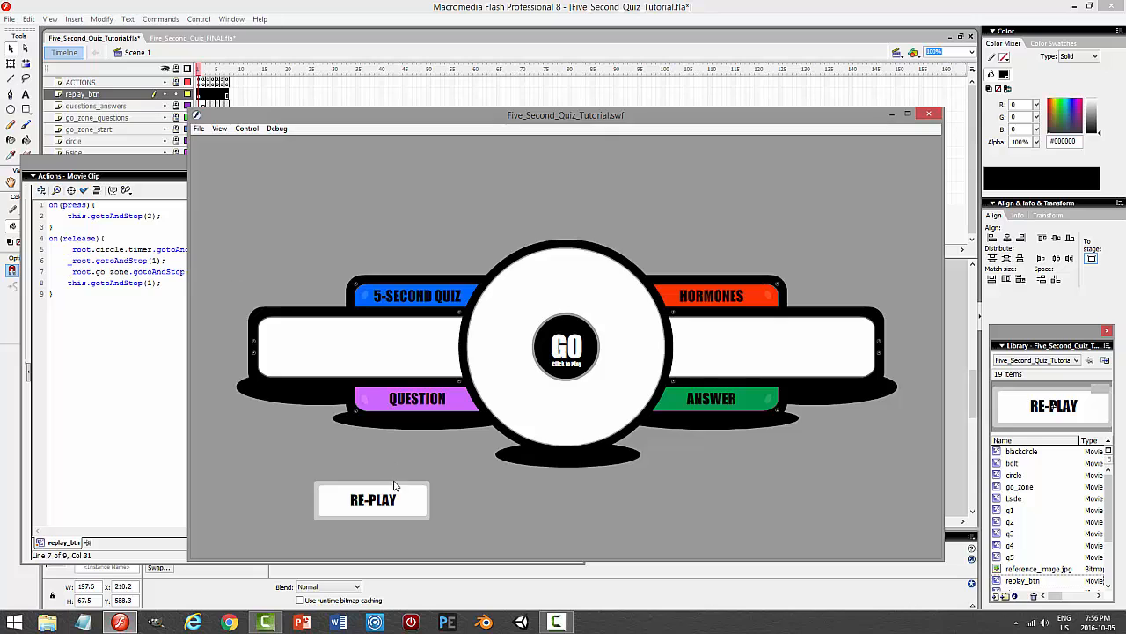
click(572, 351)
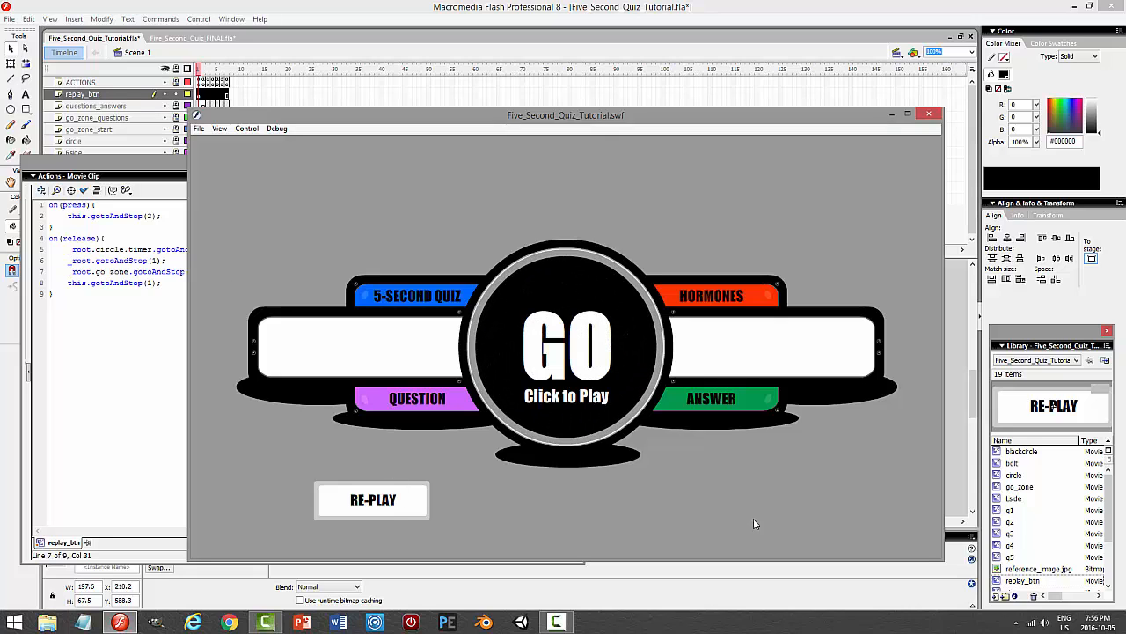
click(385, 519)
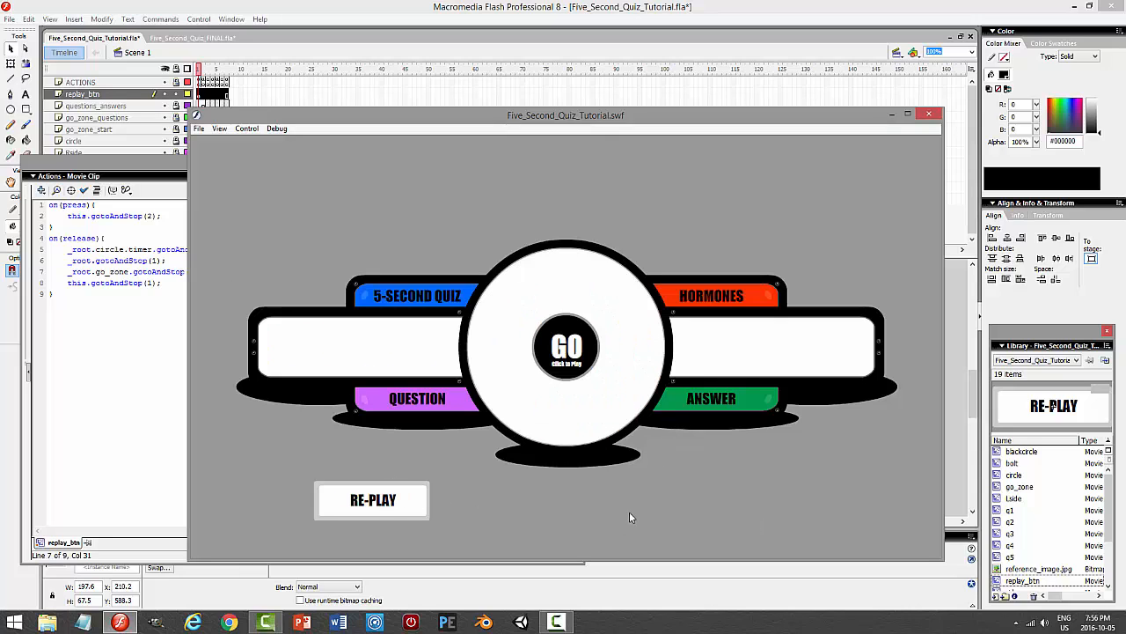
click(576, 352)
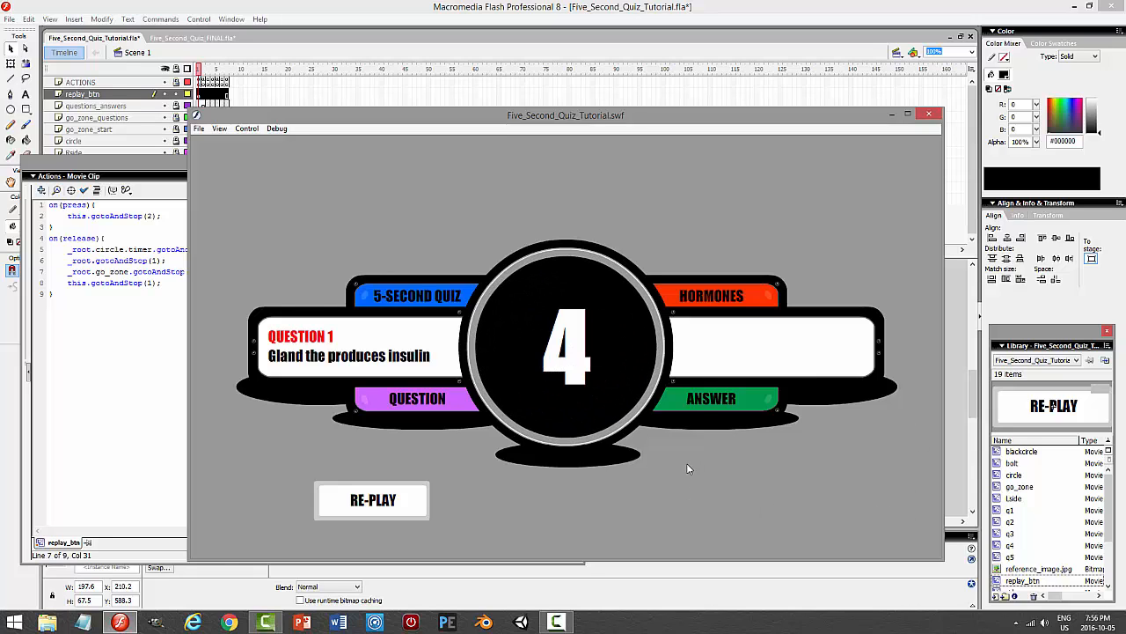
click(391, 509)
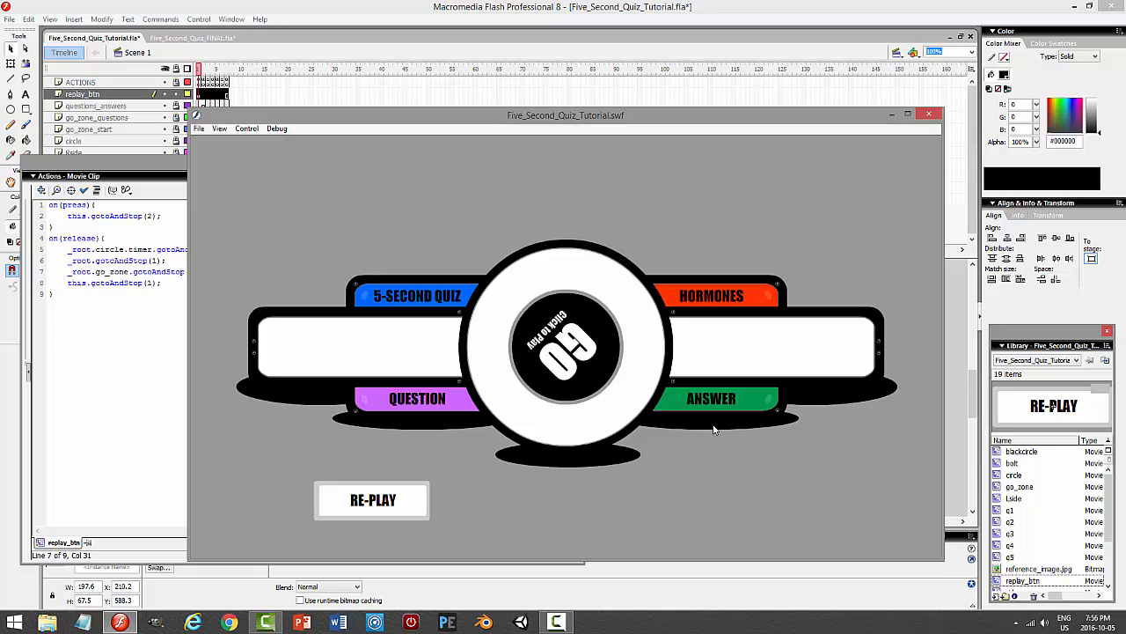
click(425, 502)
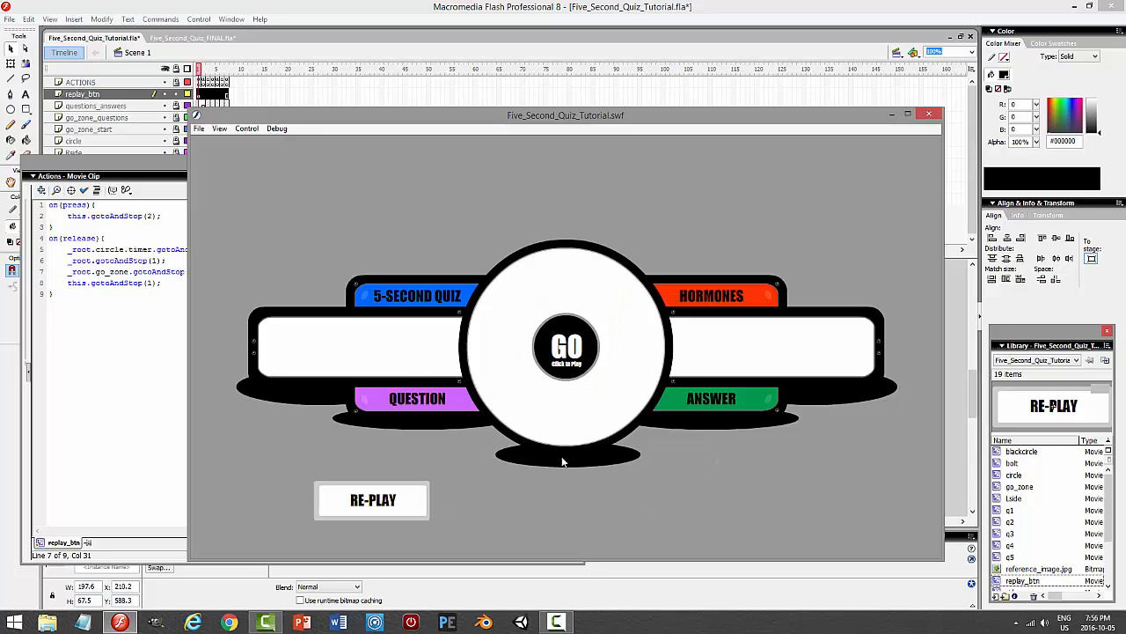
click(928, 113)
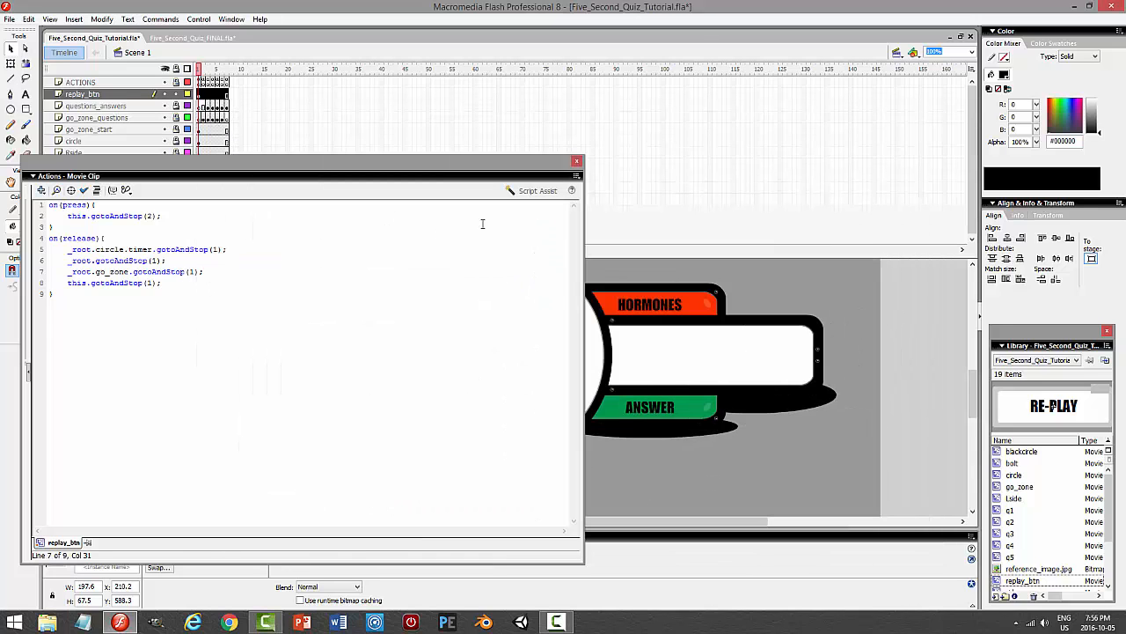
- Leave the script editor, lock the replay_btn layer and save the document
click(576, 161)
click(675, 218)
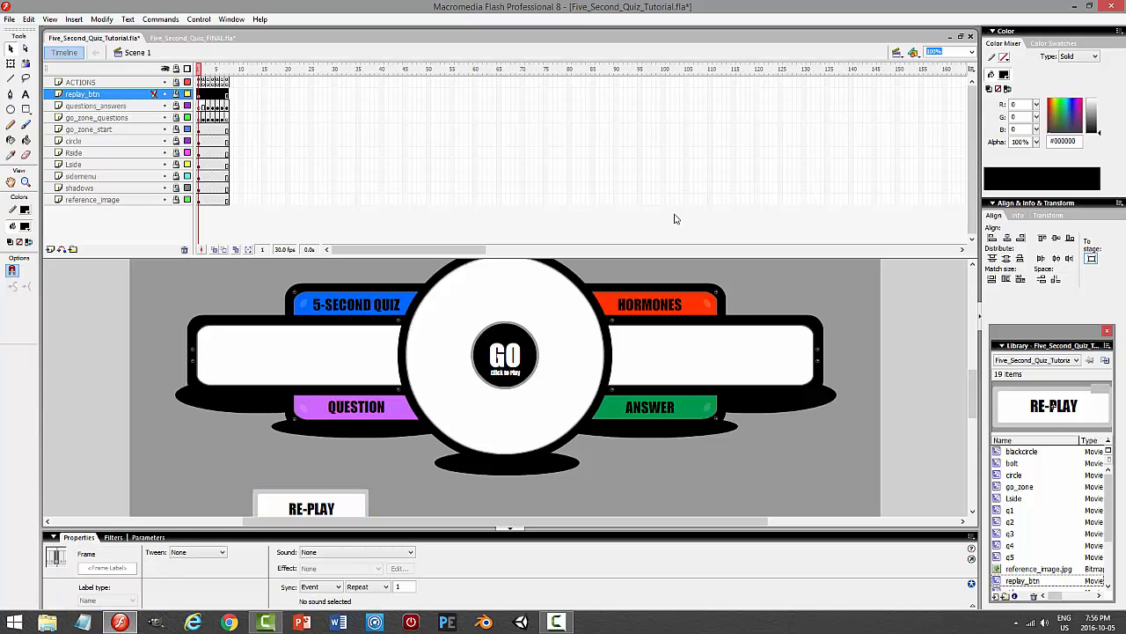
key(ctrl+s)
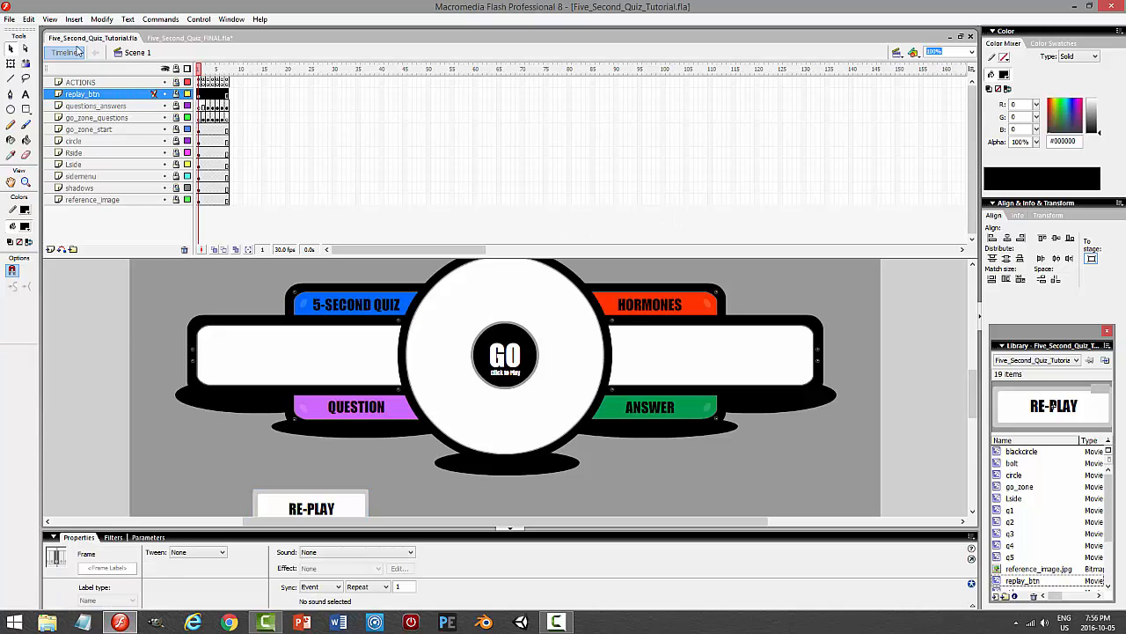
- Export the movie to the Desktop as a Flash Movie named Five_Second_Quiz_Tutorial.swf
click(11, 19)
mouse_move(31, 208)
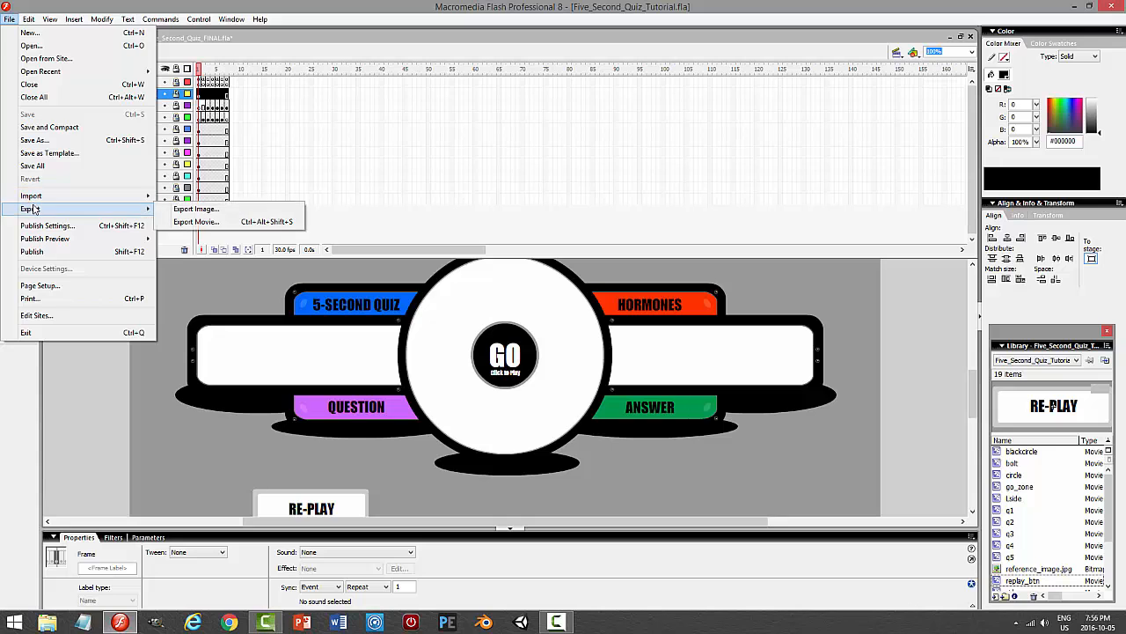
click(198, 221)
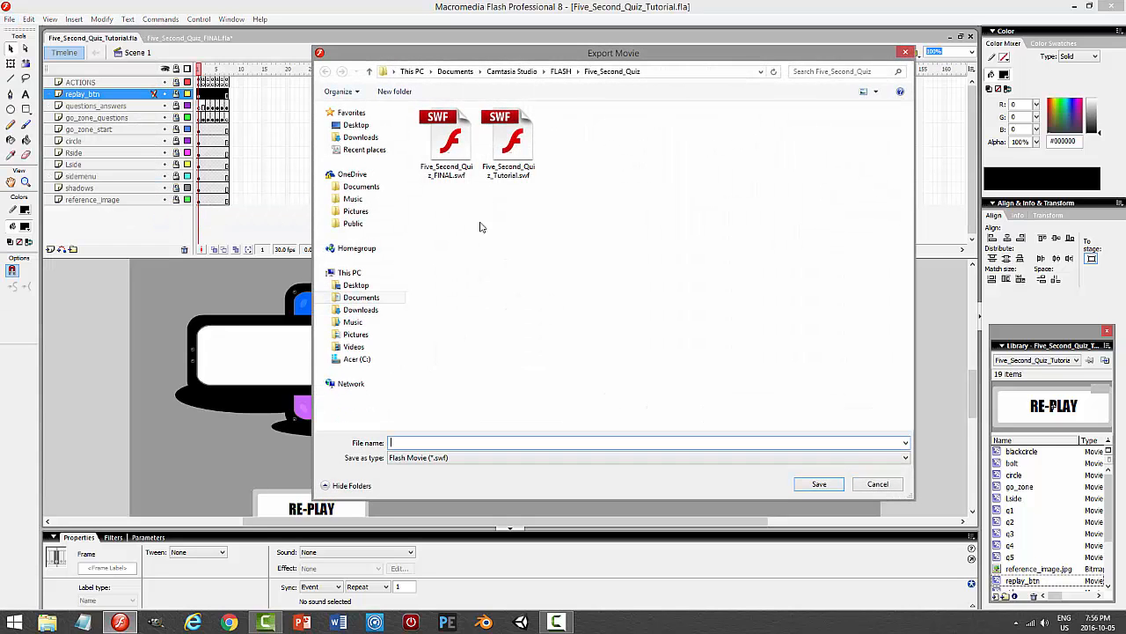
click(361, 285)
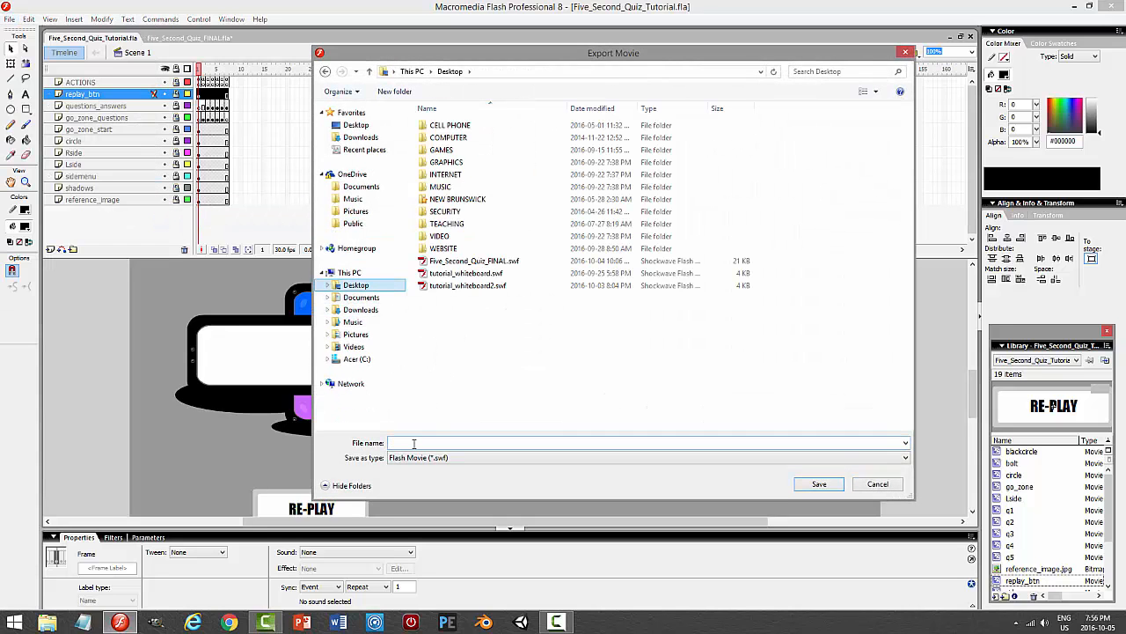
click(480, 262)
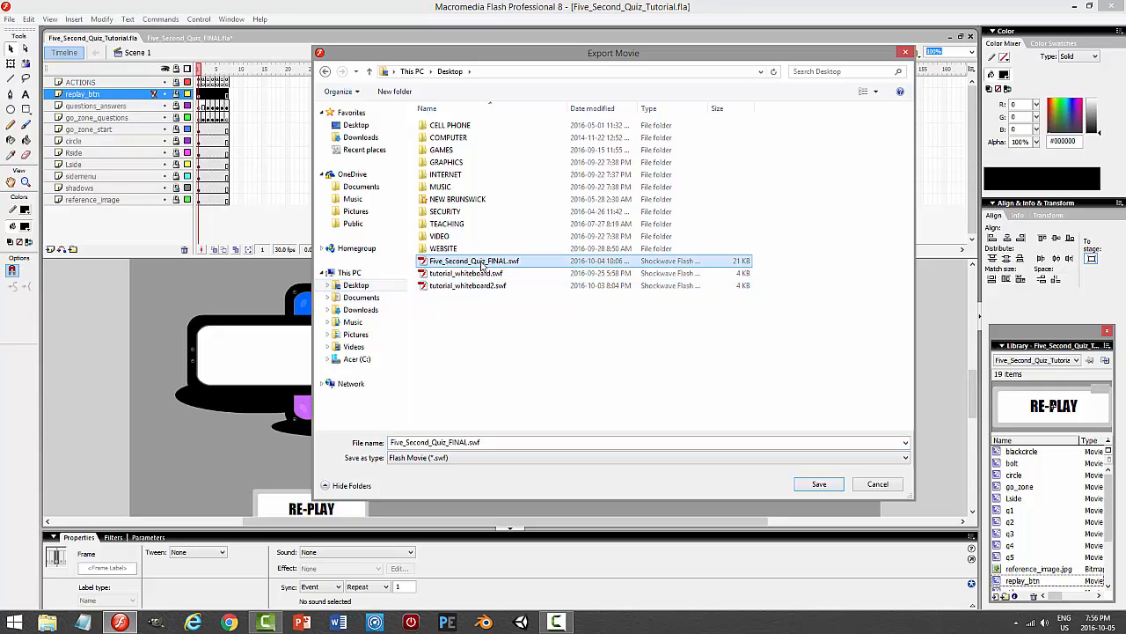
click(464, 442)
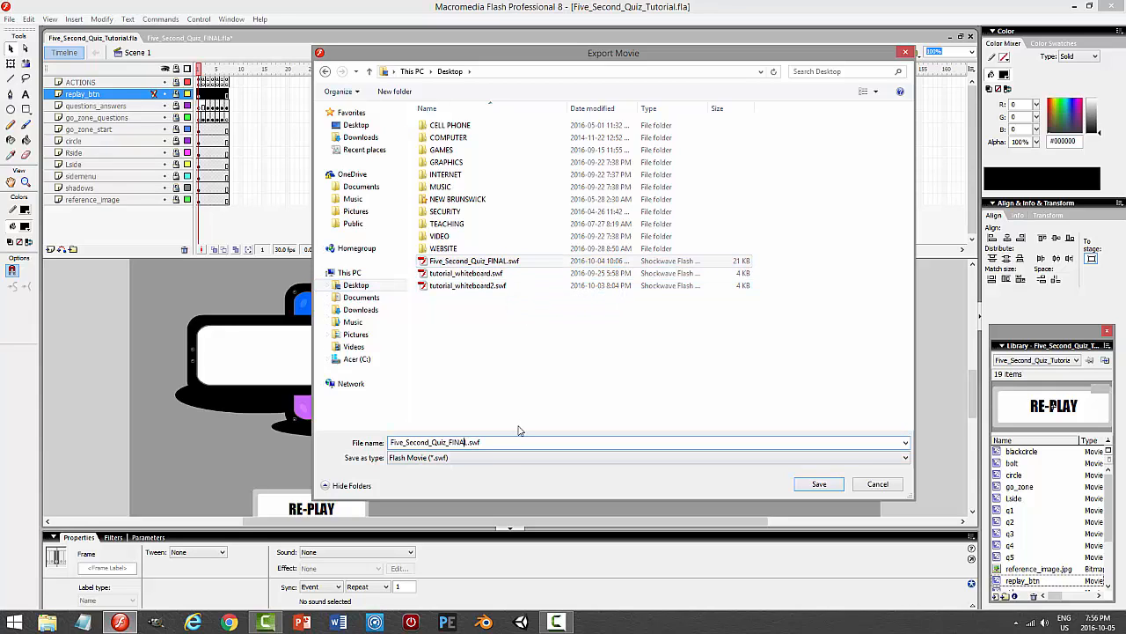
key(BackSpace)
key(BackSpace)
key(BackSpace)
key(BackSpace)
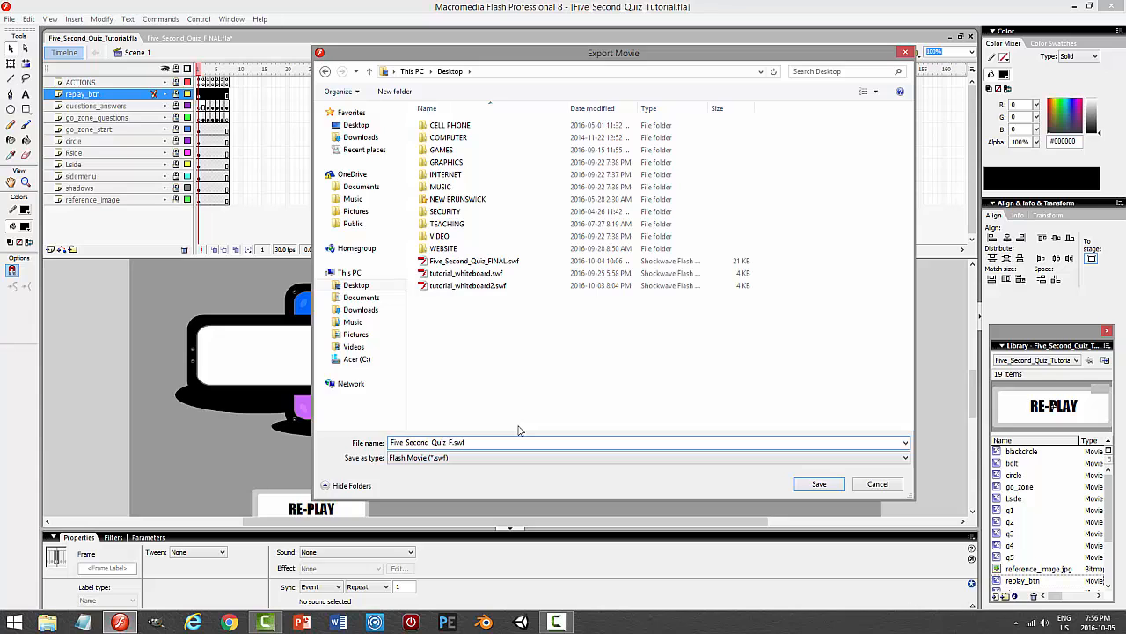
text(Tutorial)
key(Return)
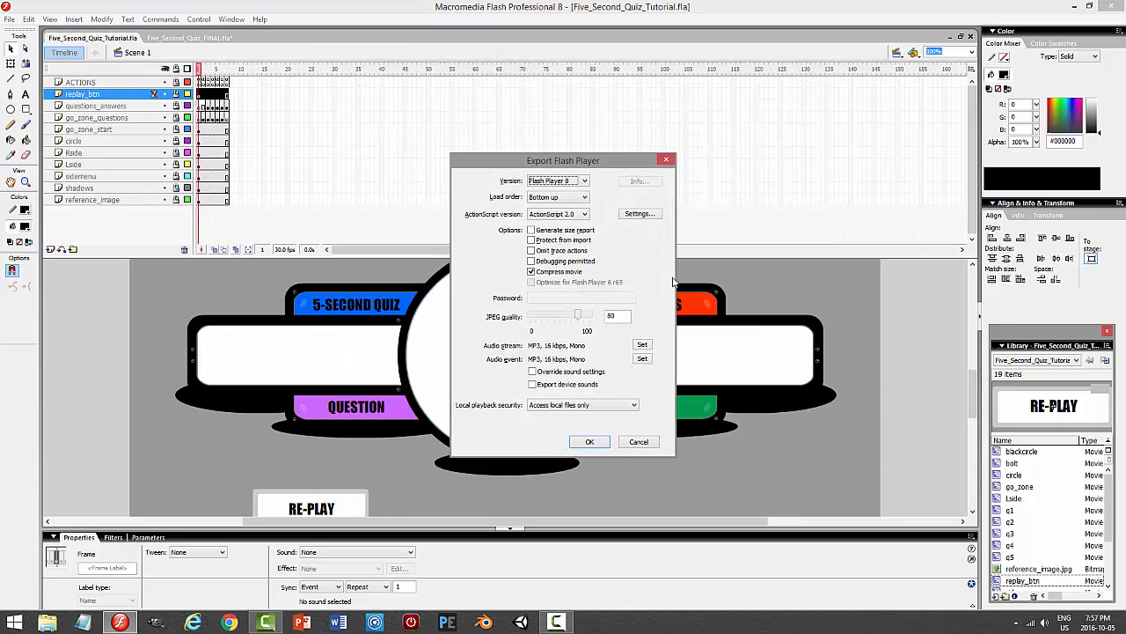
- Turn off movie compression, set the JPEG quality to 100, and confirm the export settings
click(551, 271)
drag(586, 317, 681, 320)
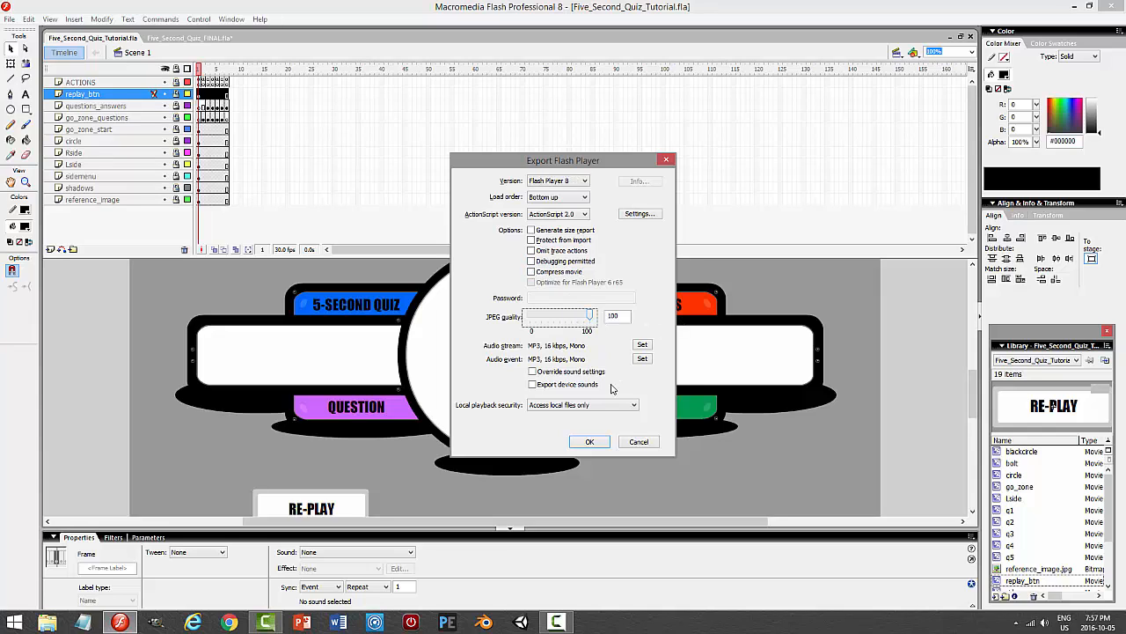
click(590, 442)
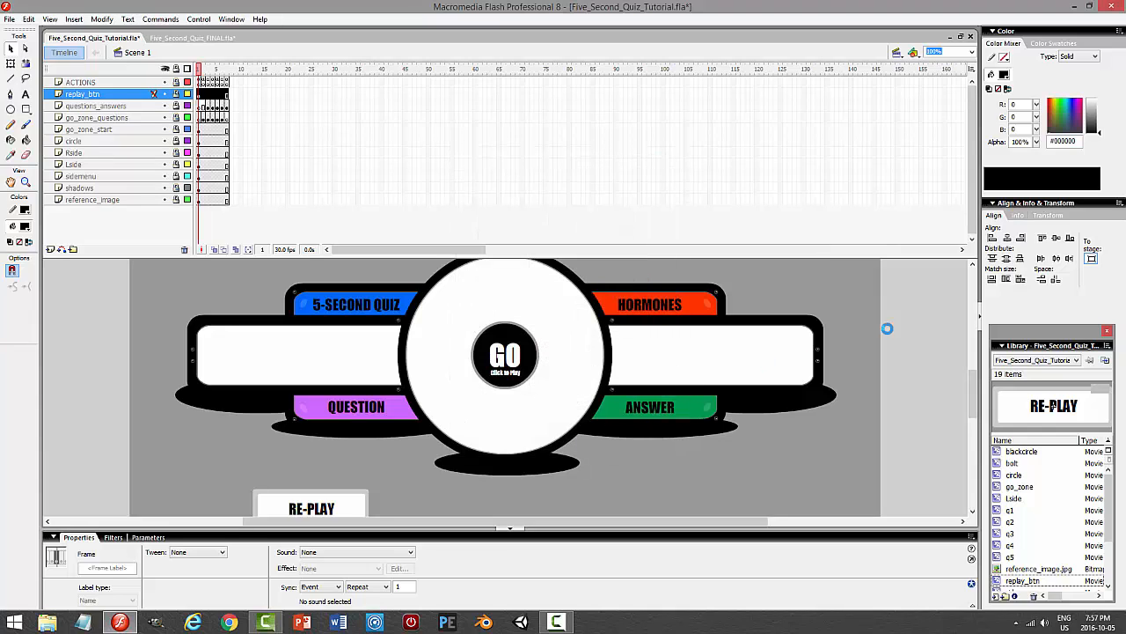
- Open the exported Five_Second_Quiz_Tutorial.swf from the Desktop in Flash Player and maximize its window
click(1082, 5)
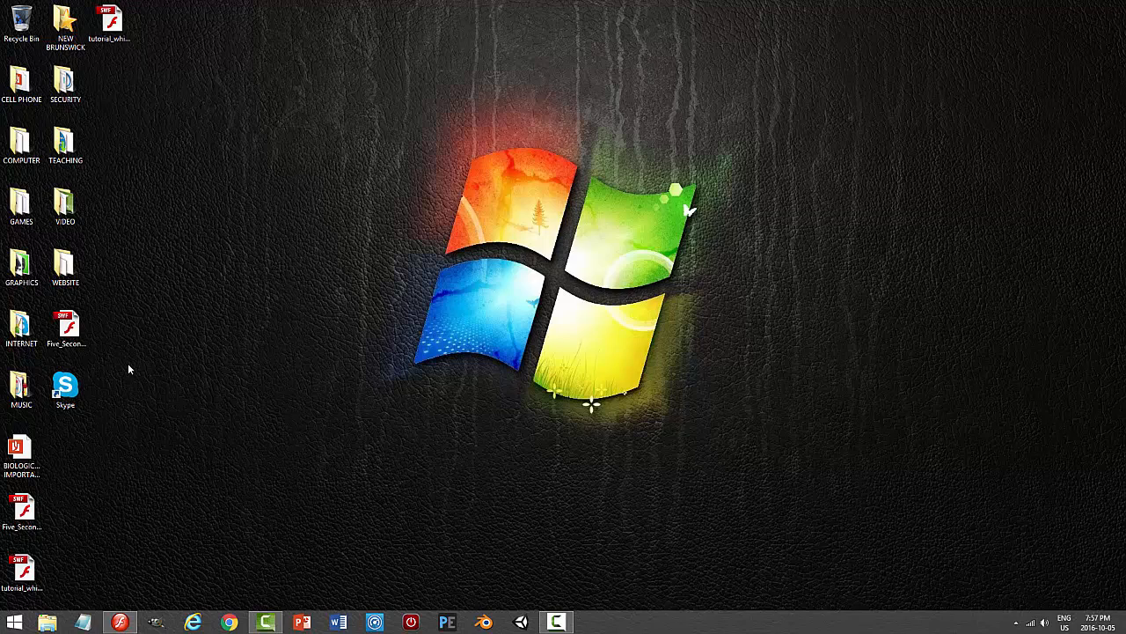
double_click(70, 328)
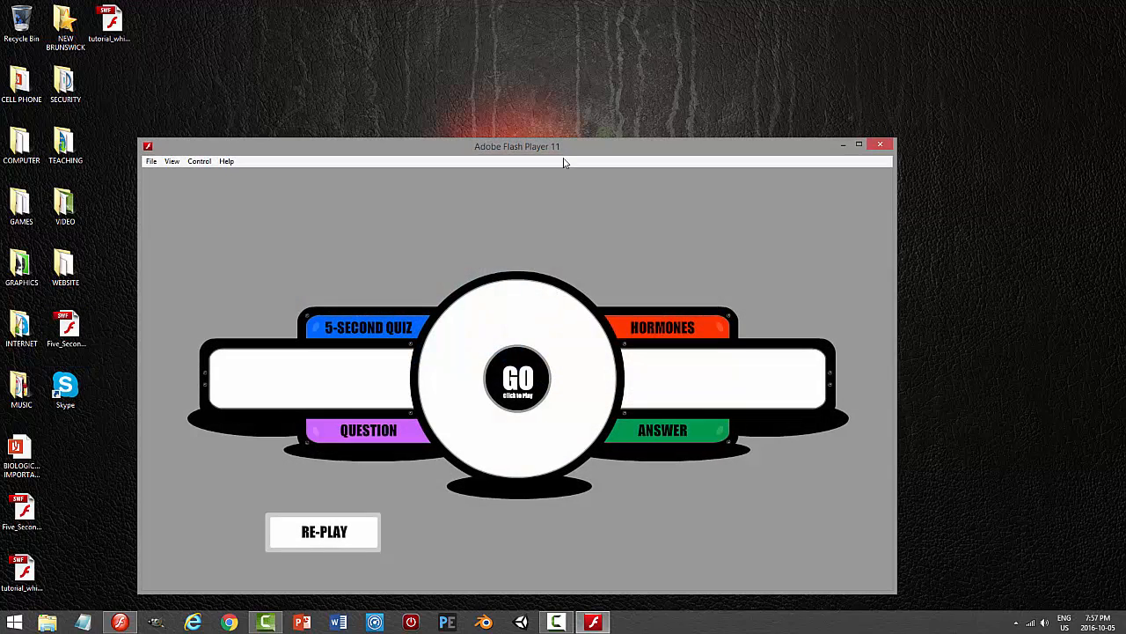
drag(569, 147, 618, 66)
click(908, 67)
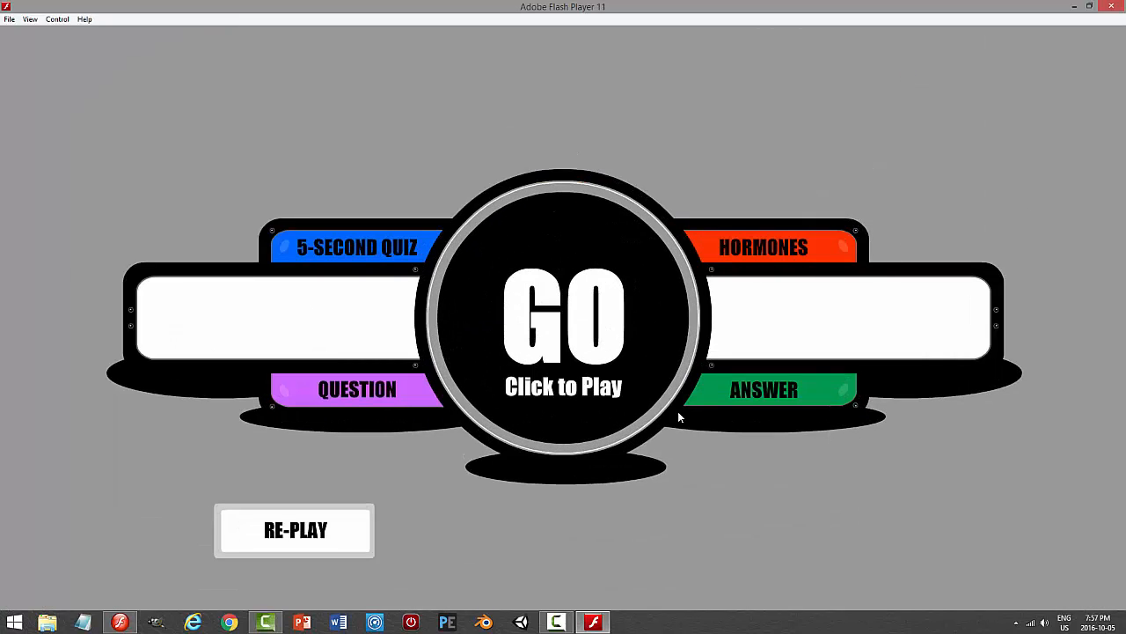
- Test the exported quiz by playing question 1, advancing to question 2 and using RE-PLAY, and close the player
click(598, 318)
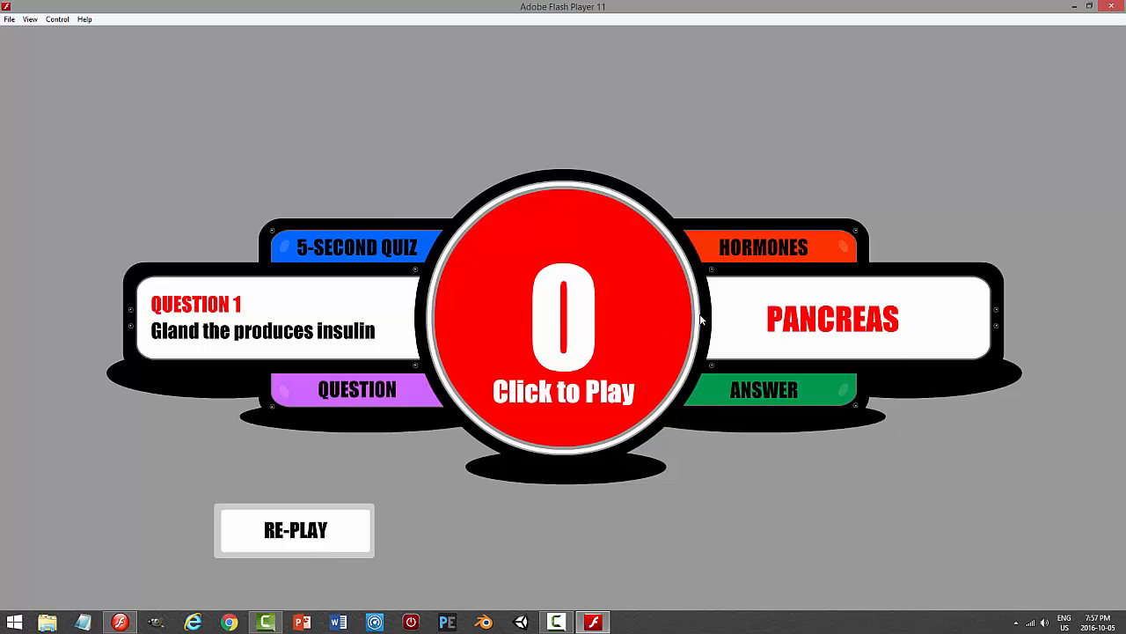
click(579, 351)
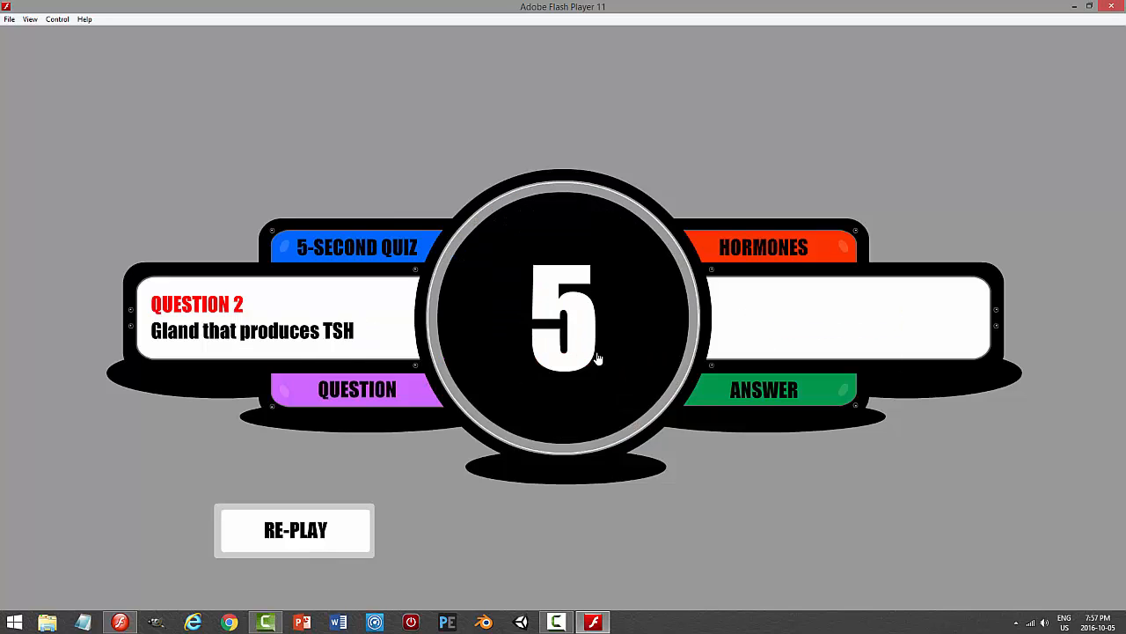
click(336, 522)
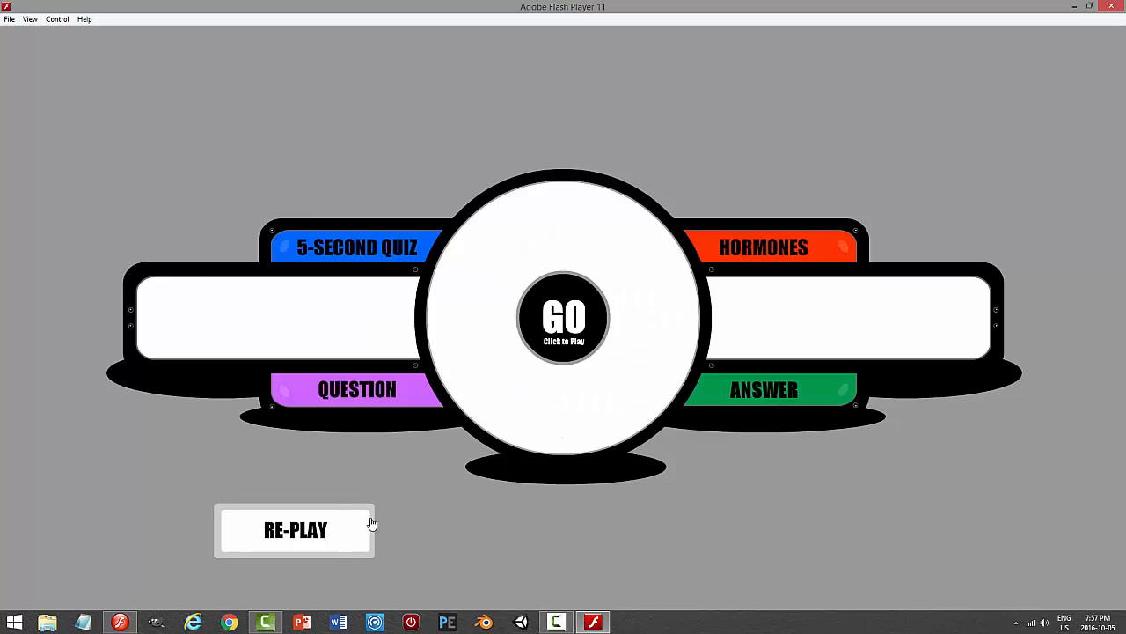
click(1111, 6)
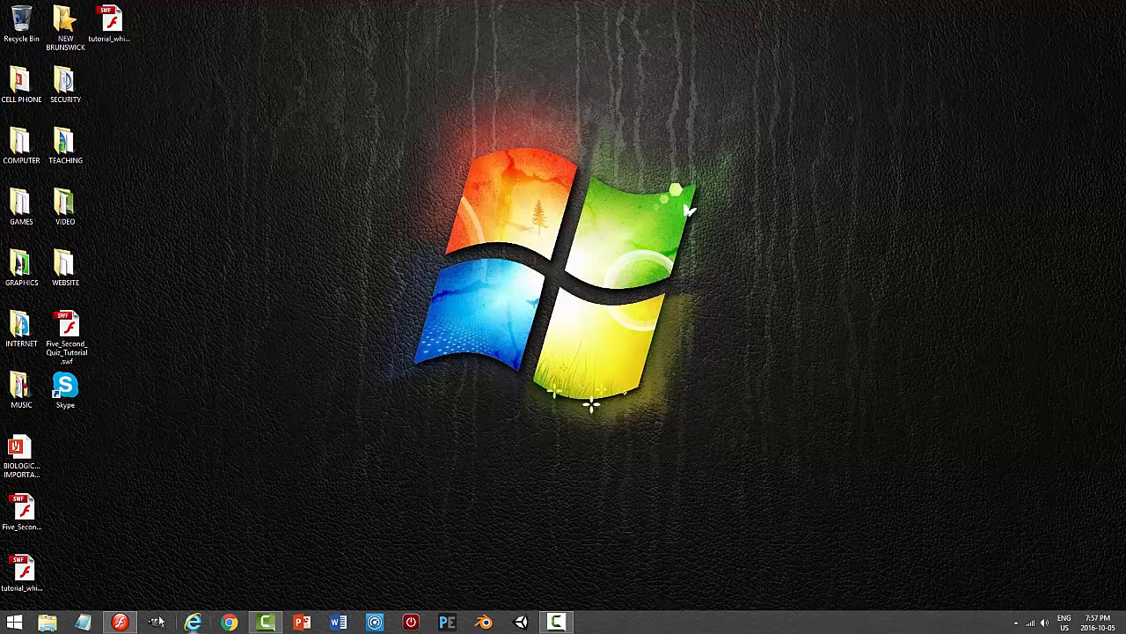
- Switch back to Macromedia Flash and reduce the timeline's height to give the stage more room
click(120, 622)
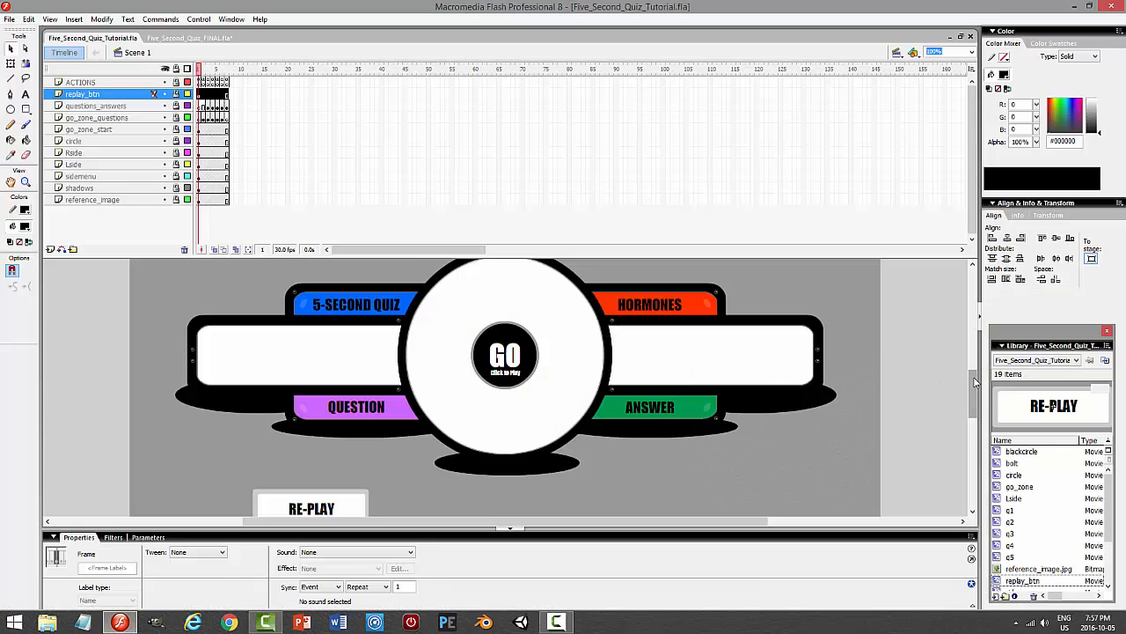
mouse_move(974, 382)
mouse_down()
mouse_move(974, 368)
mouse_move(974, 381)
mouse_move(964, 377)
mouse_up()
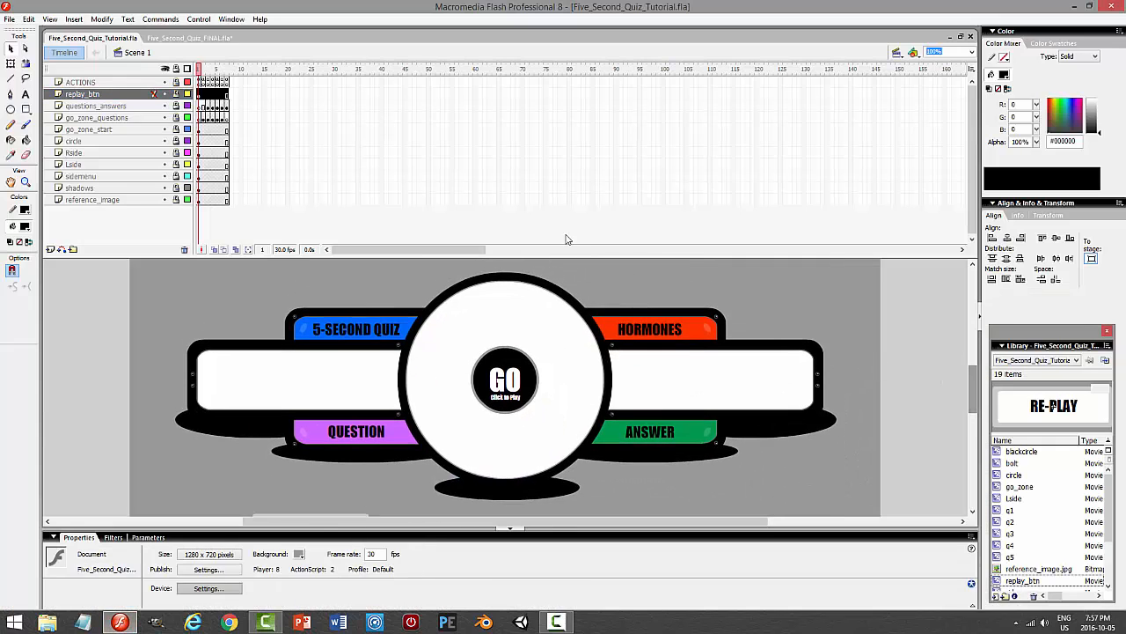
drag(564, 258, 568, 213)
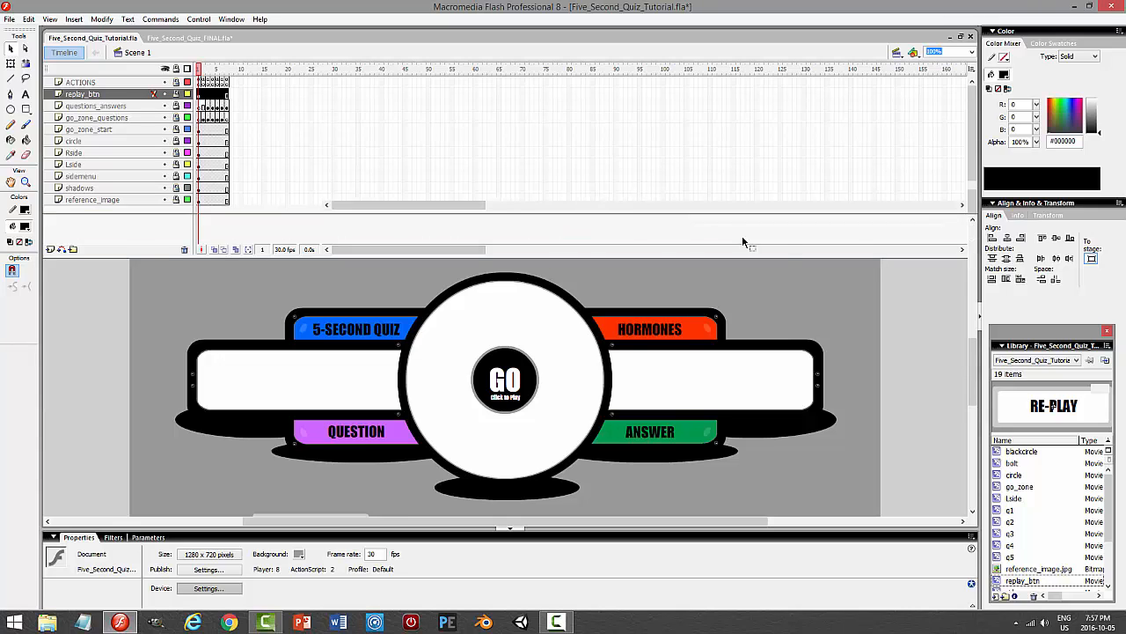
drag(981, 387, 975, 382)
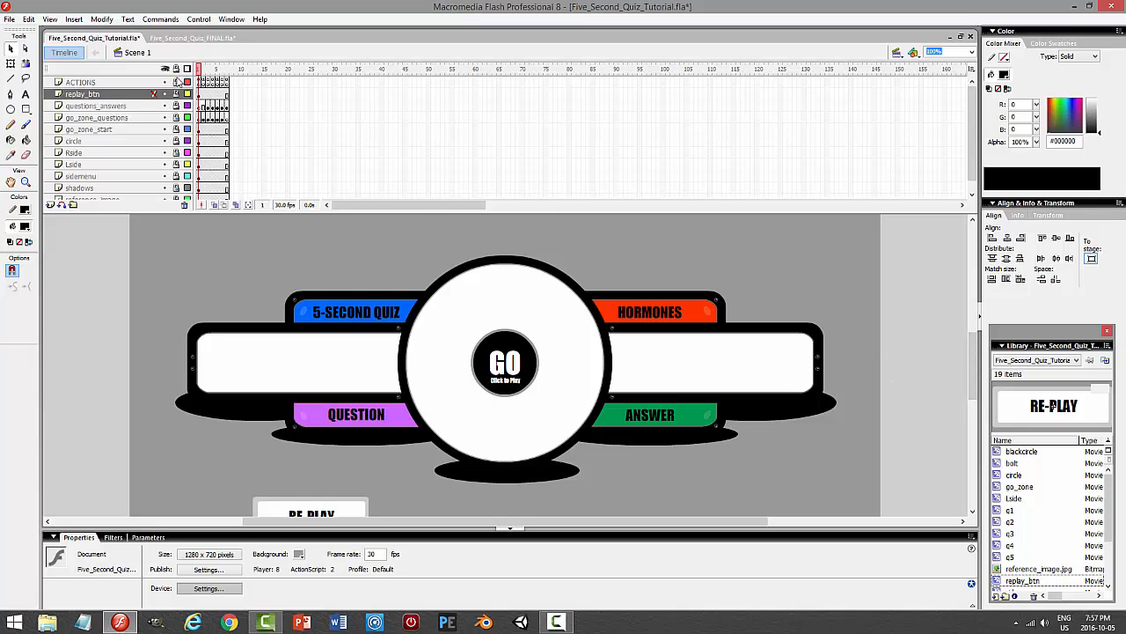
- Save a copy of the document as Five_Second_Quiz_Tutorial2.fla in the Five_Second_Quiz folder
click(10, 21)
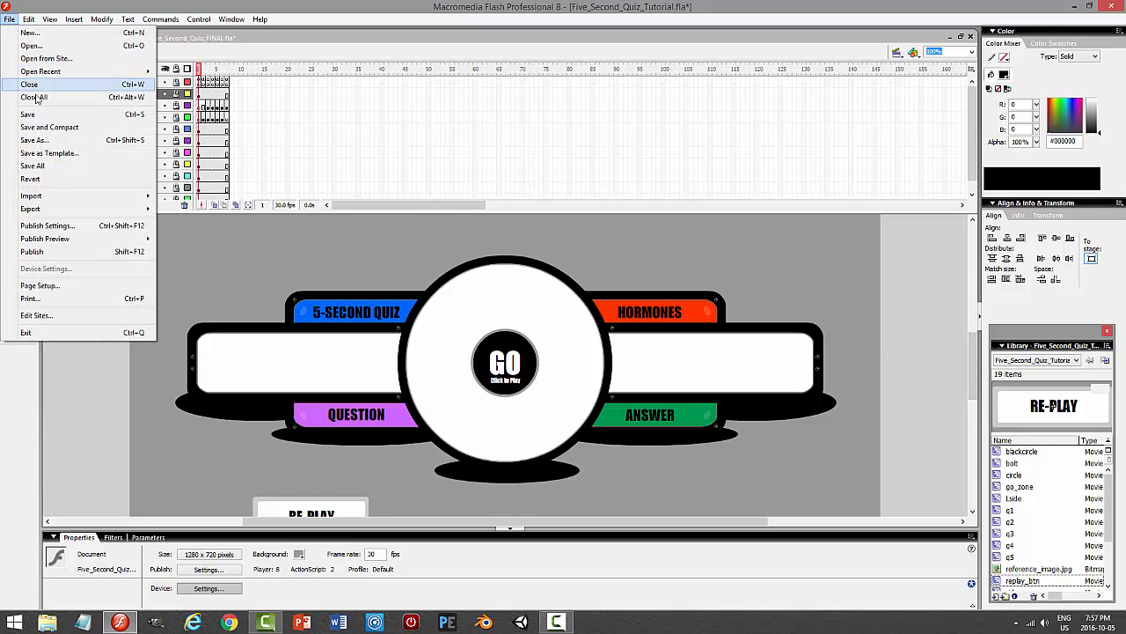
click(37, 140)
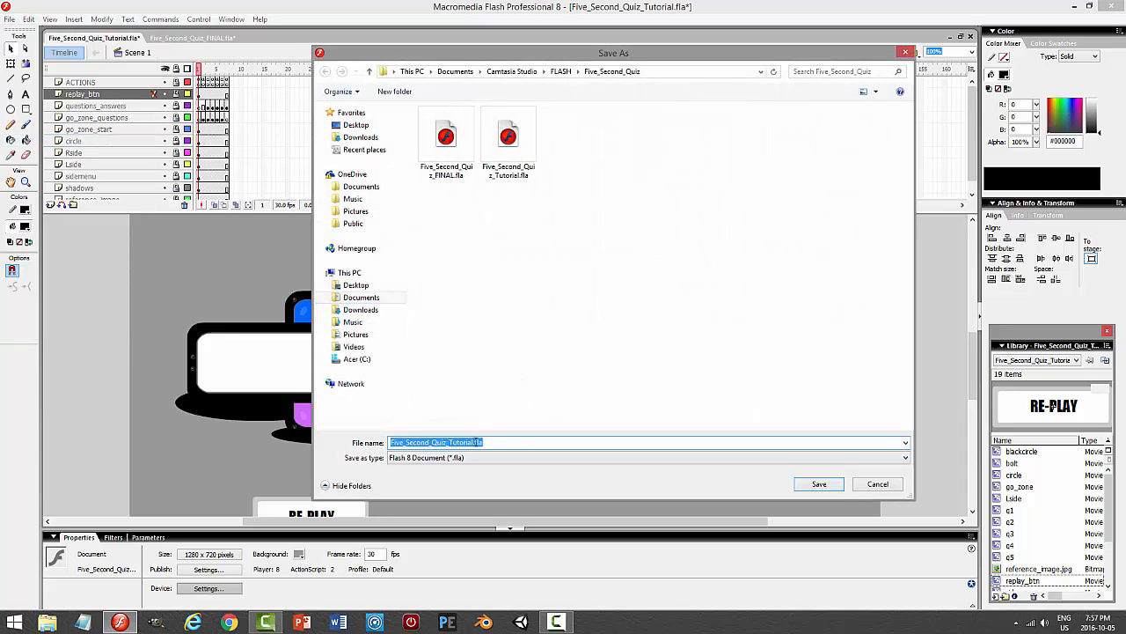
click(521, 441)
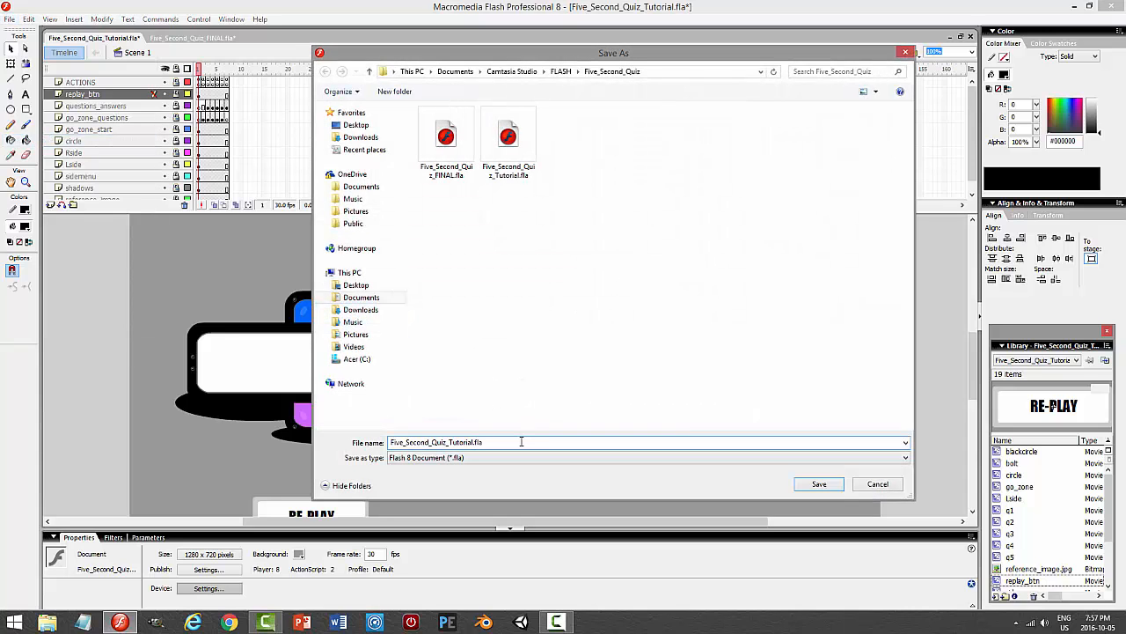
key(Return)
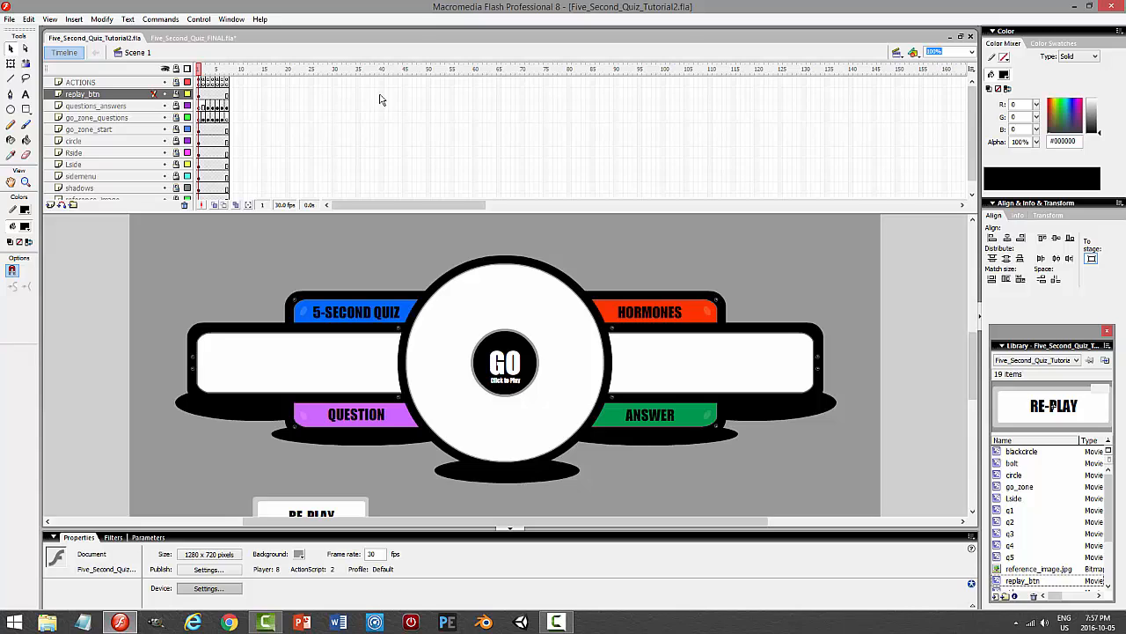
- Unlock the questions_answers layer and change the question text in the q1 clip to "Number of electrons in Carbon"
click(175, 107)
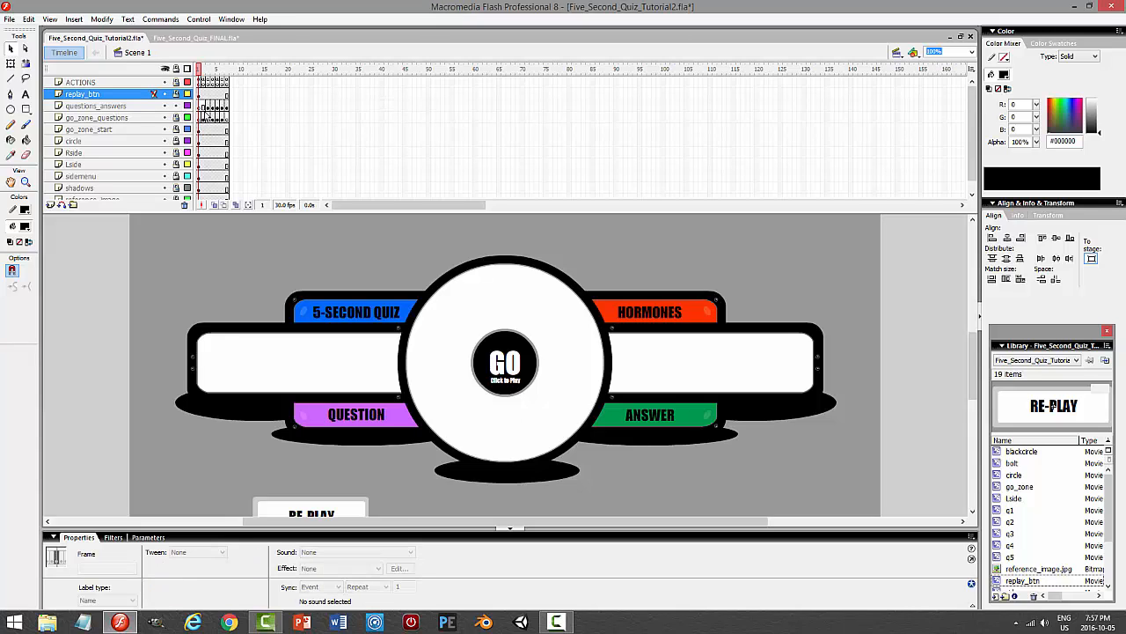
click(207, 106)
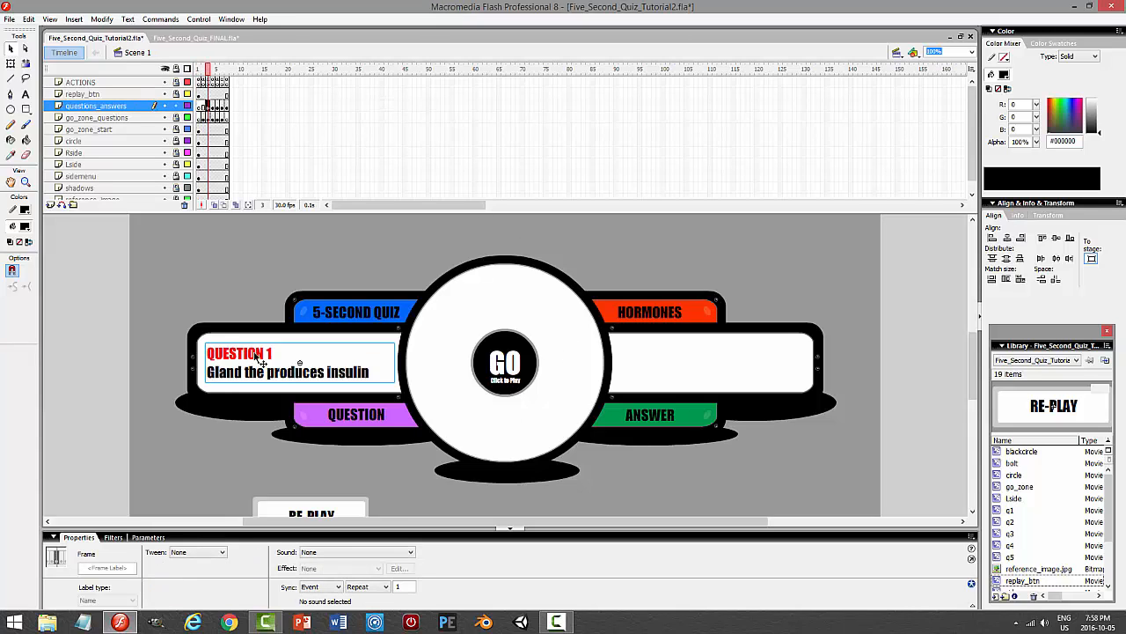
click(259, 361)
double_click(264, 361)
click(25, 95)
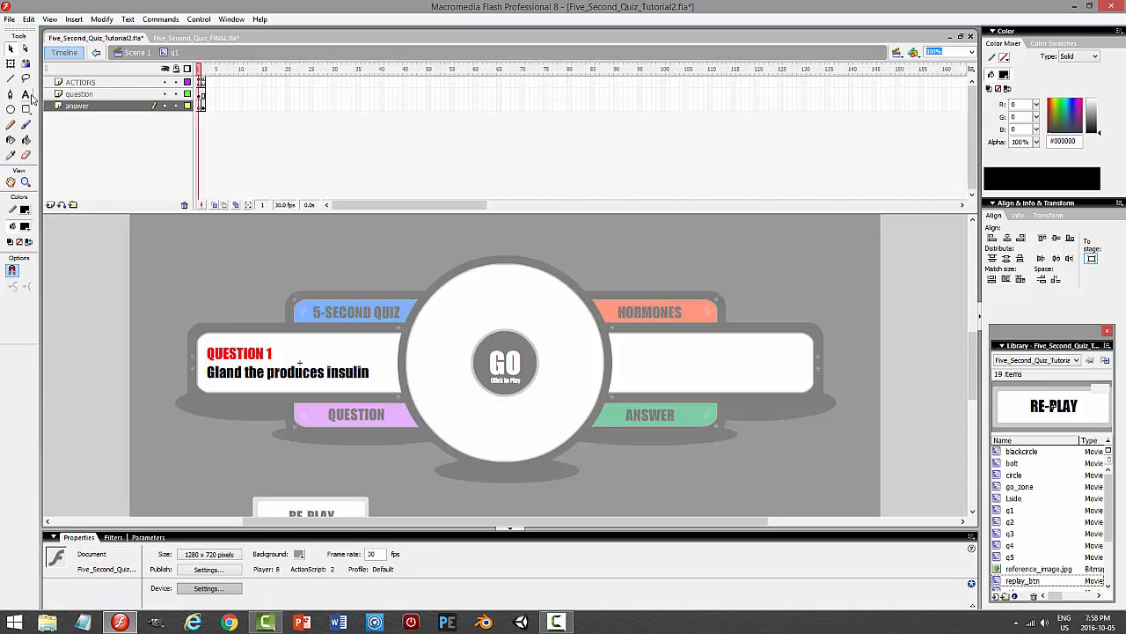
drag(371, 374, 206, 373)
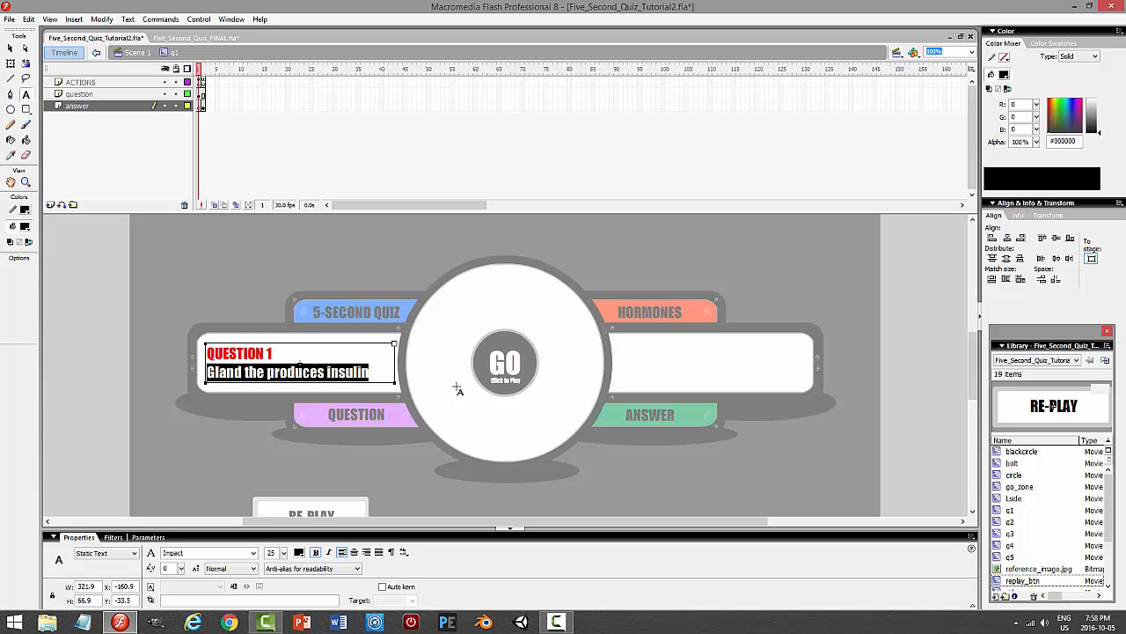
text(Number of electrons in)
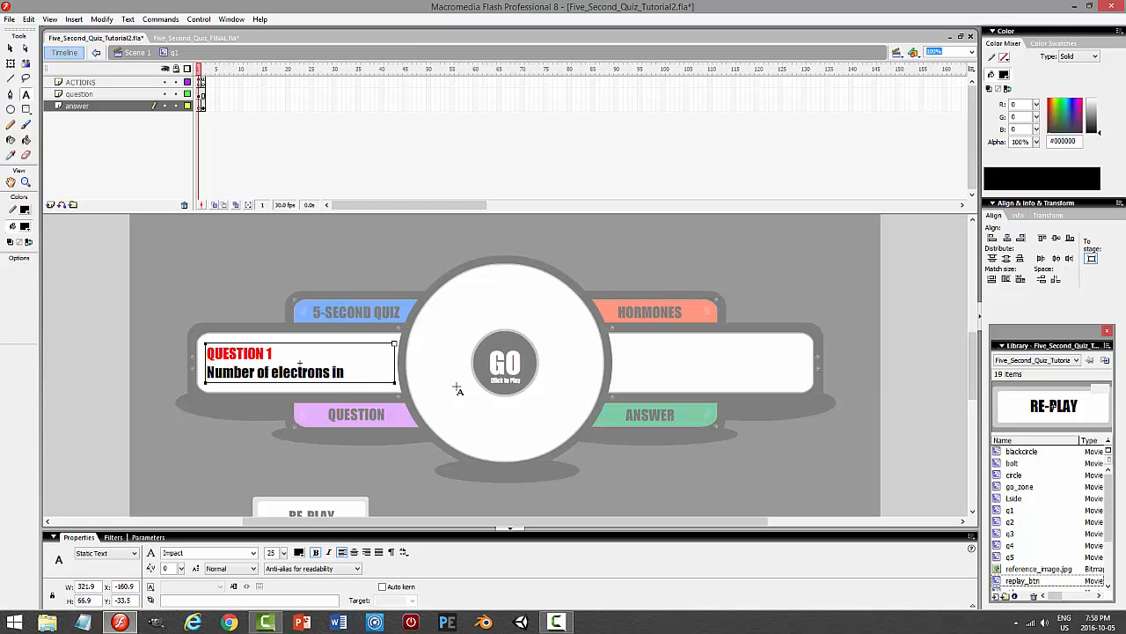
text( Carbon)
click(11, 48)
- Replace the answer text on frame 2 of the q1 clip with "12" and return to Scene 1
click(203, 69)
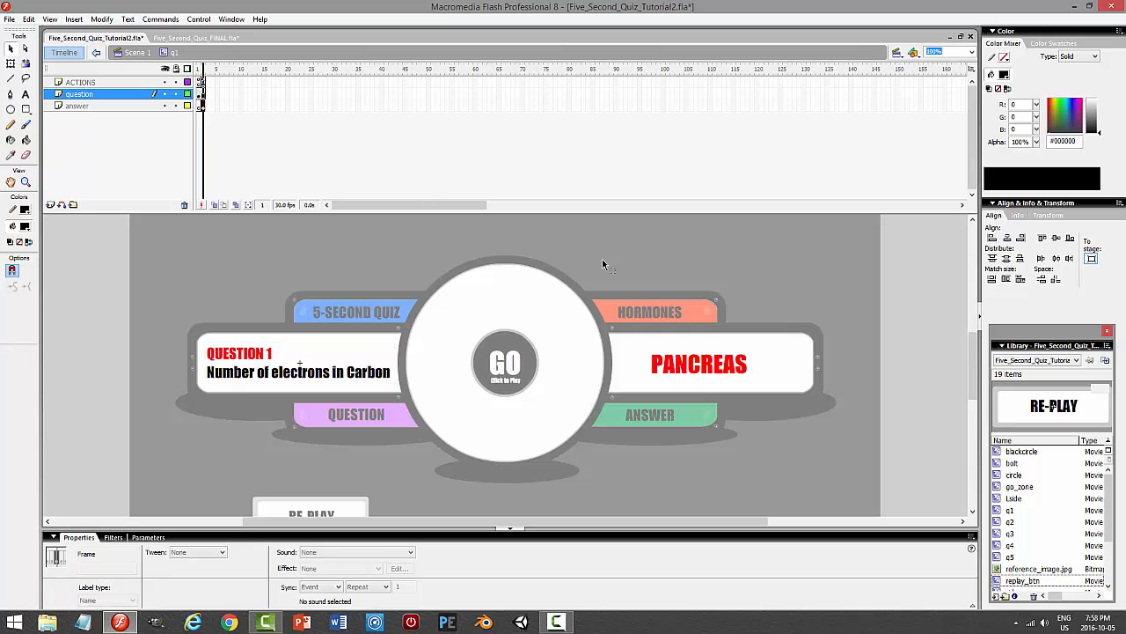
click(77, 107)
click(27, 94)
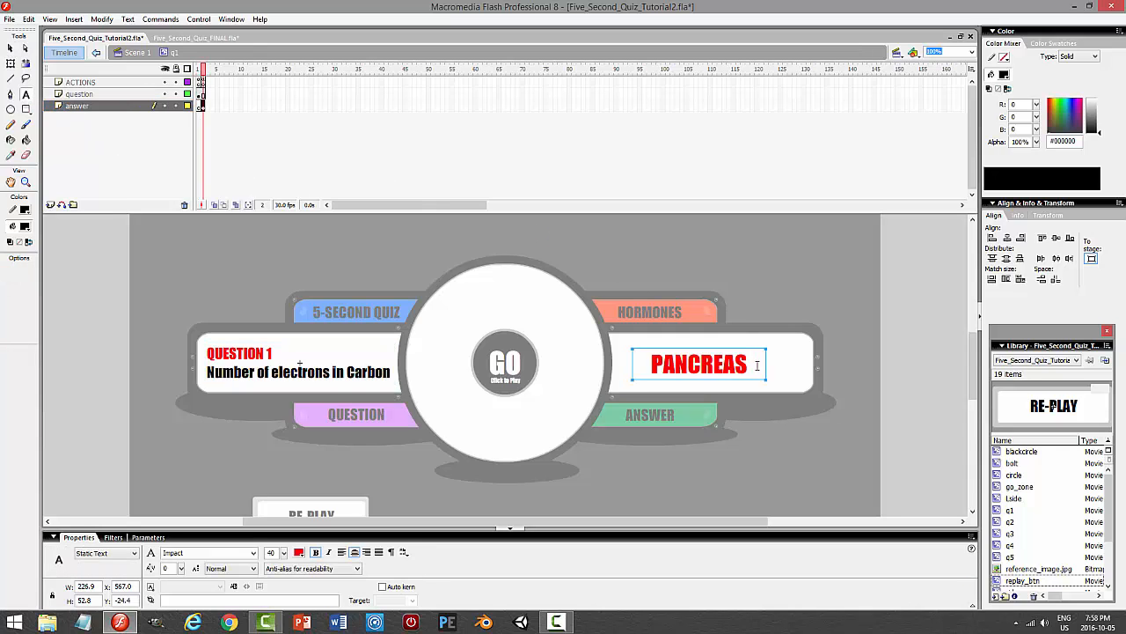
drag(749, 364, 630, 368)
text(12)
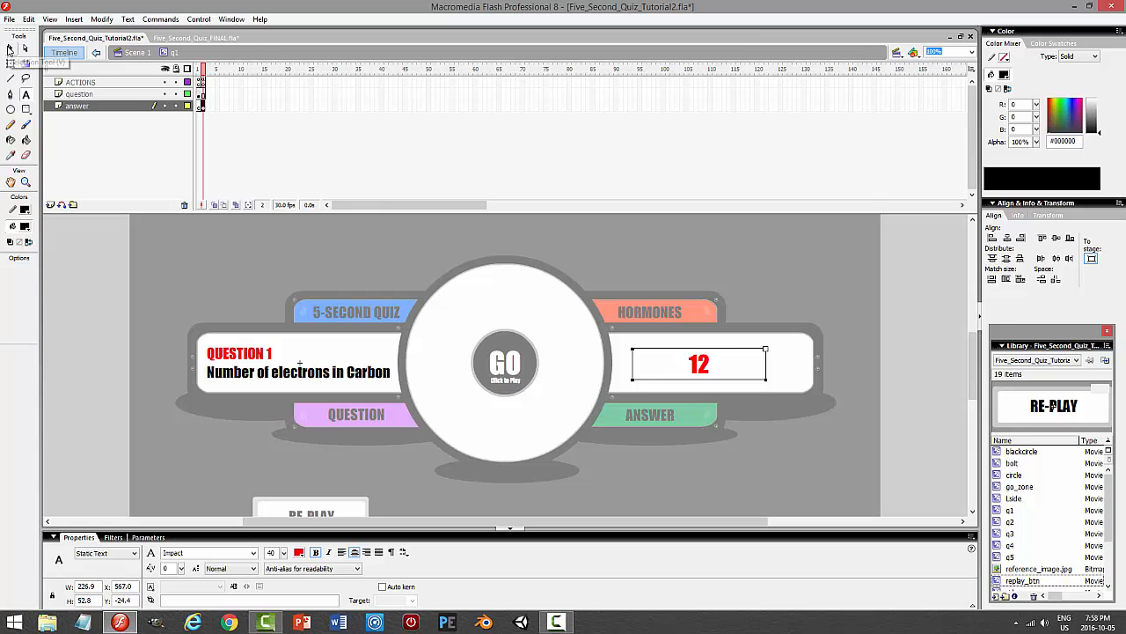
click(11, 48)
click(126, 52)
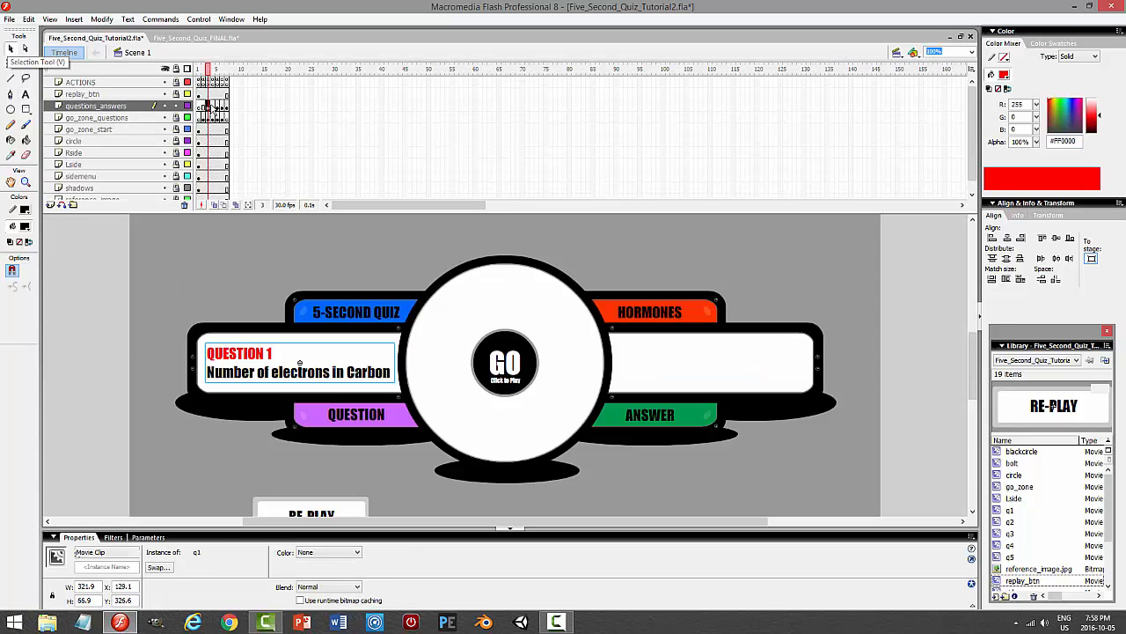
- Change the question text in the q2 clip on frame 4 to "Chemical symbol for Neon"
click(212, 106)
double_click(245, 354)
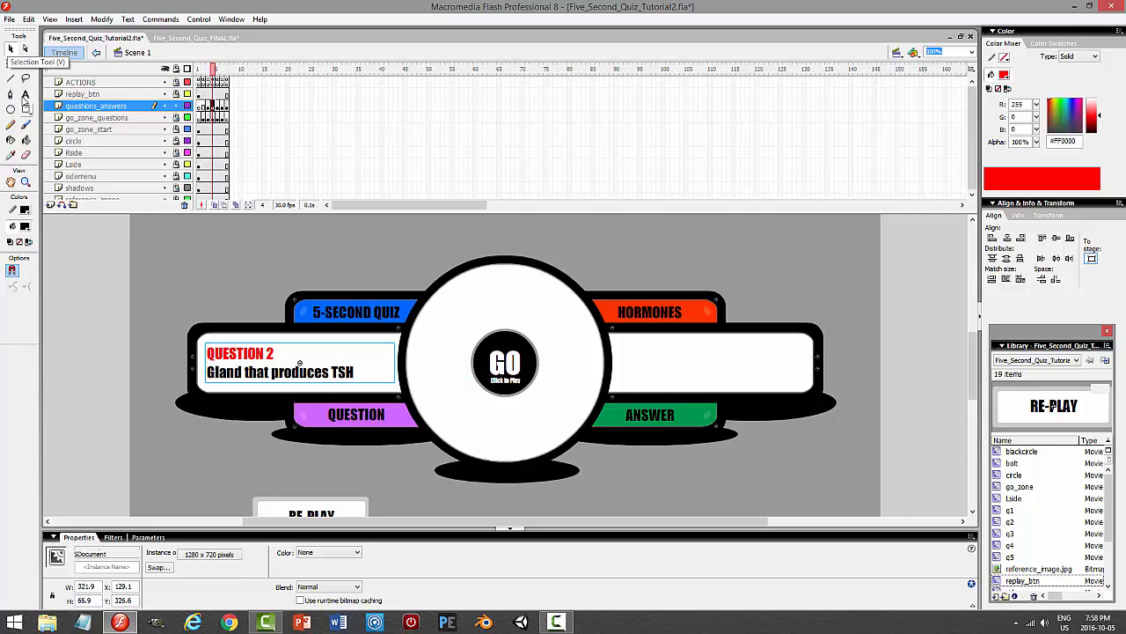
key(t)
drag(357, 371, 205, 372)
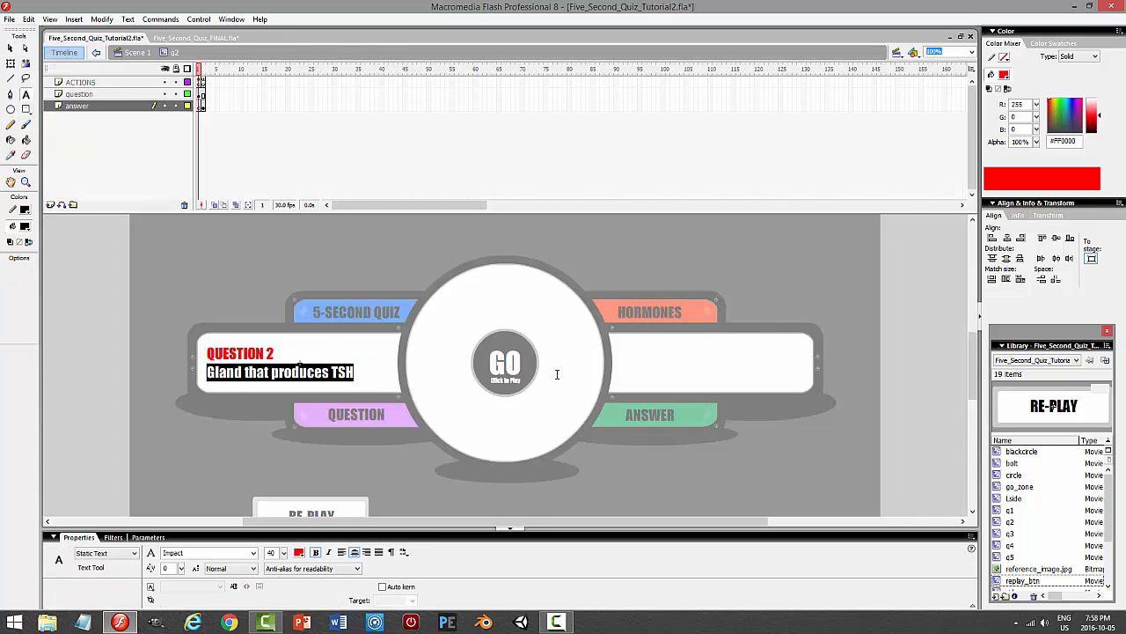
text(Chemiccal sp)
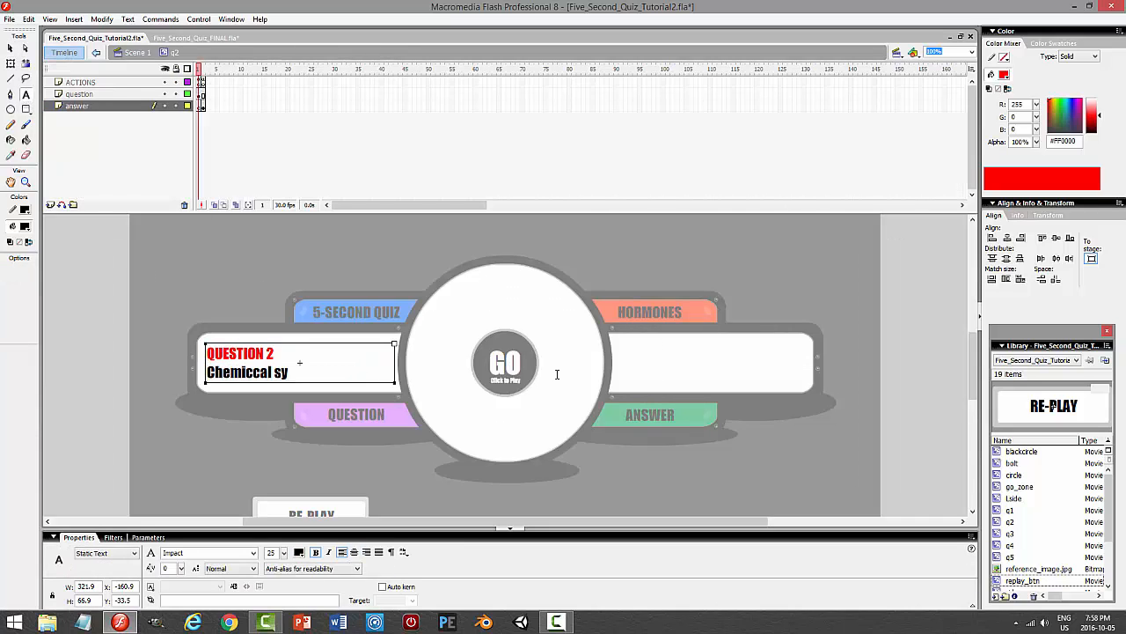
key(BackSpace)
key(BackSpace)
key(BackSpace)
key(BackSpace)
key(BackSpace)
key(BackSpace)
text(al symbol)
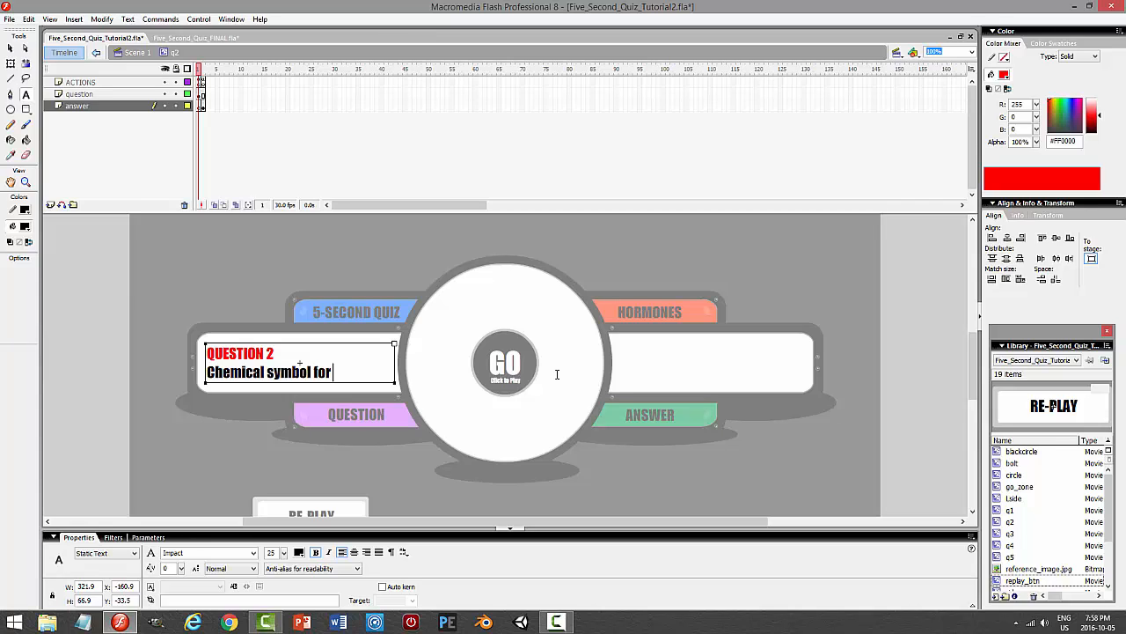
text(for Neon)
- Replace the q2 clip's answer with "Ne", center it vertically in the answer box, and return to Scene 1
click(75, 107)
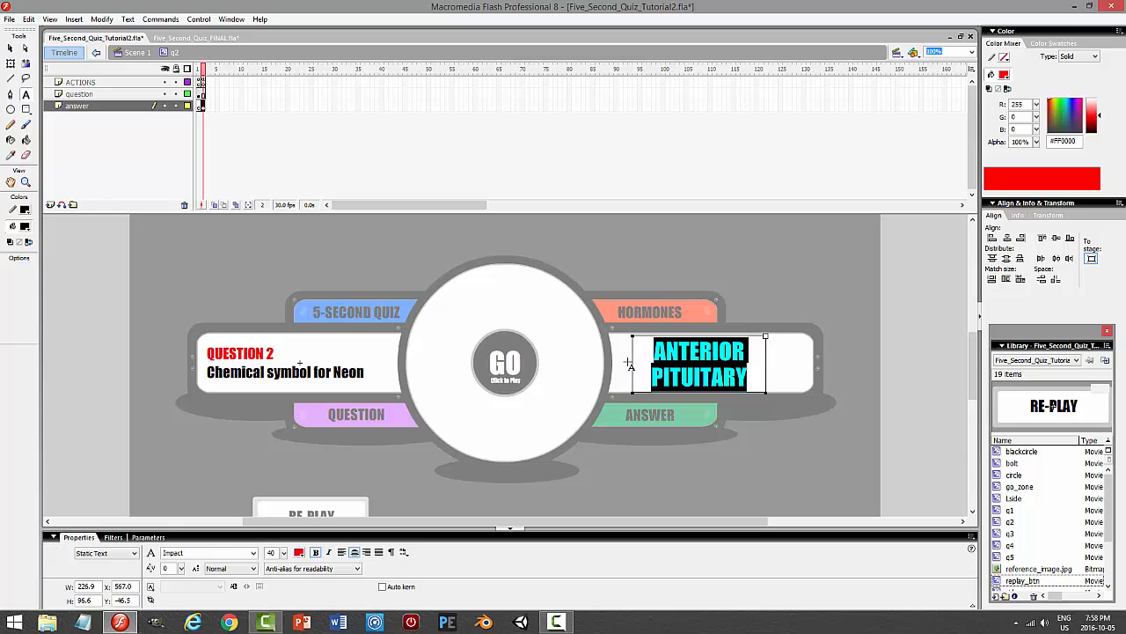
text(Ne)
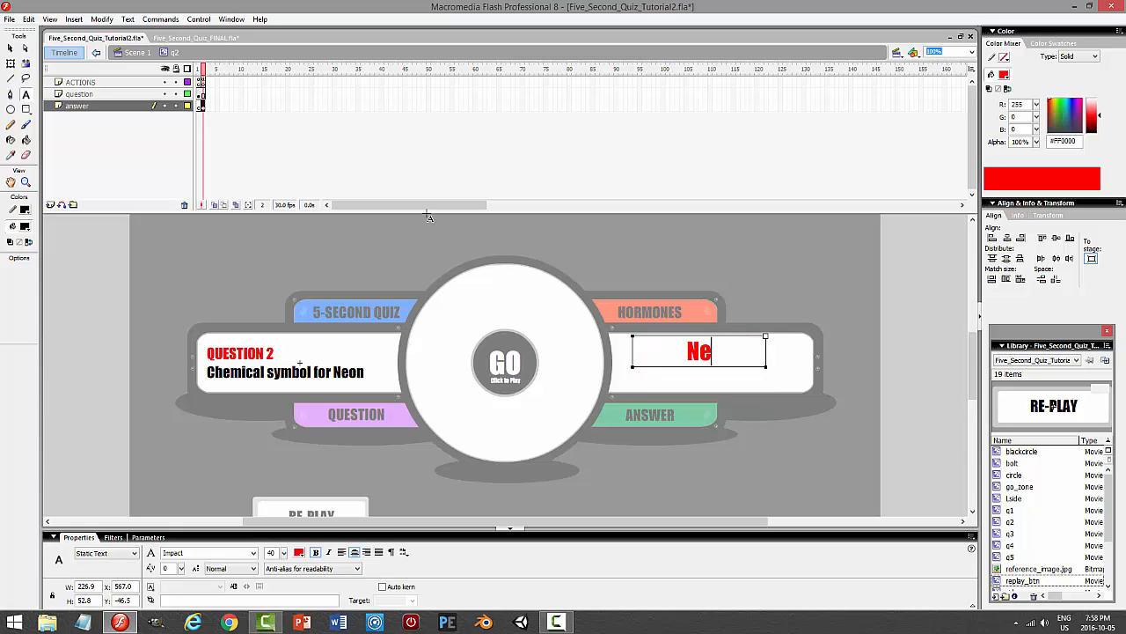
click(11, 48)
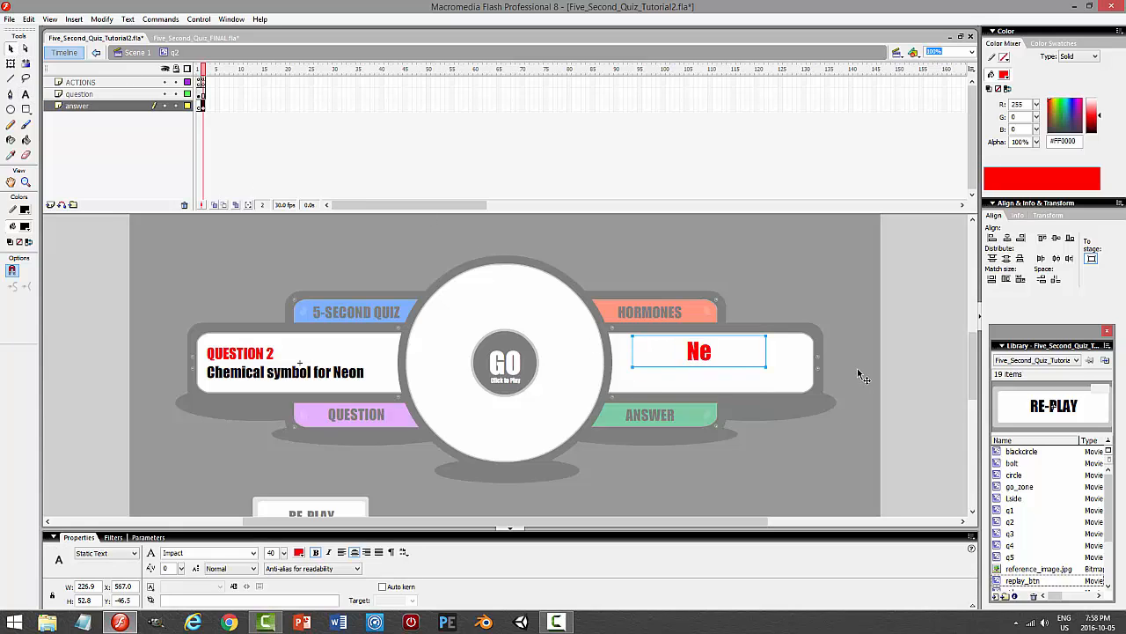
key(shift+Down)
key(shift+Down)
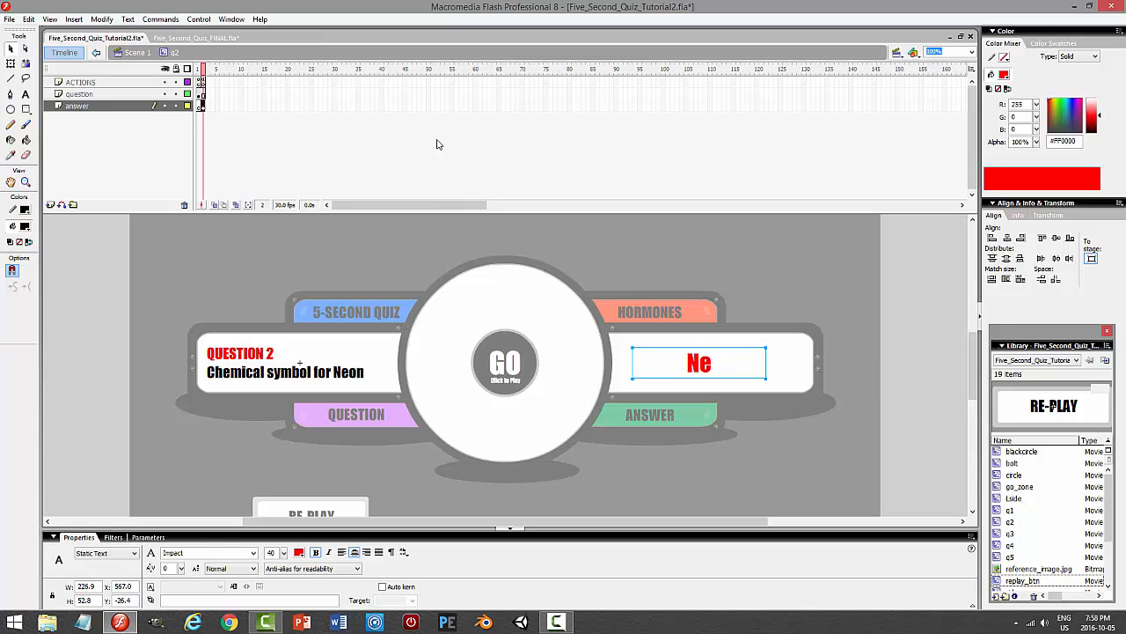
click(132, 53)
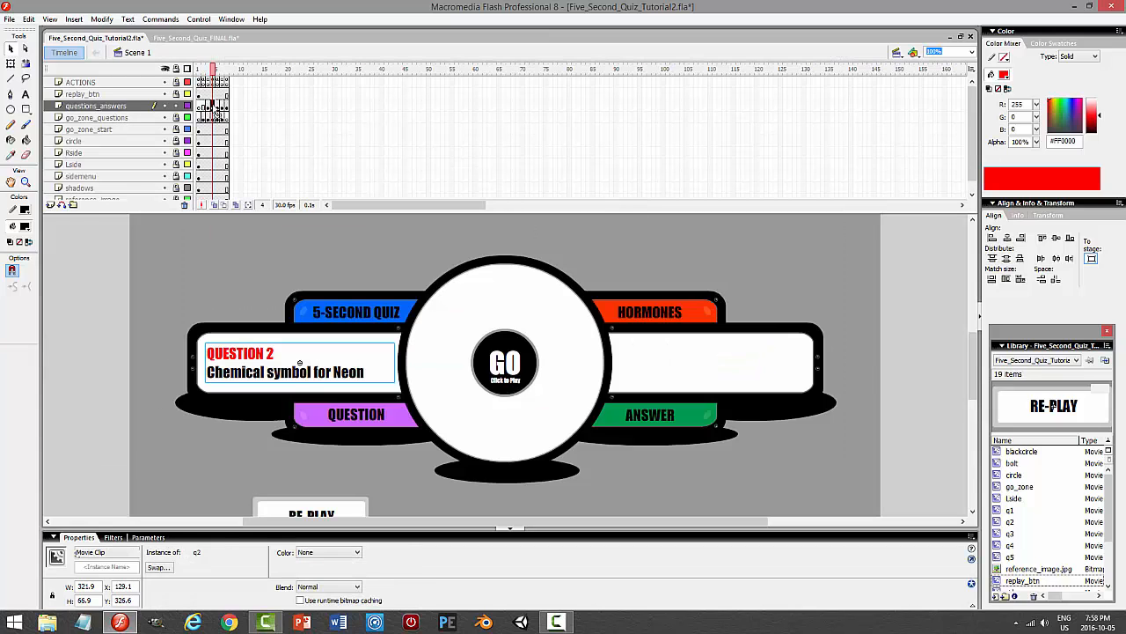
- Change the question text in the q3 clip on frame 5 to "Number of valence electrons in Nitrogen"
key(period)
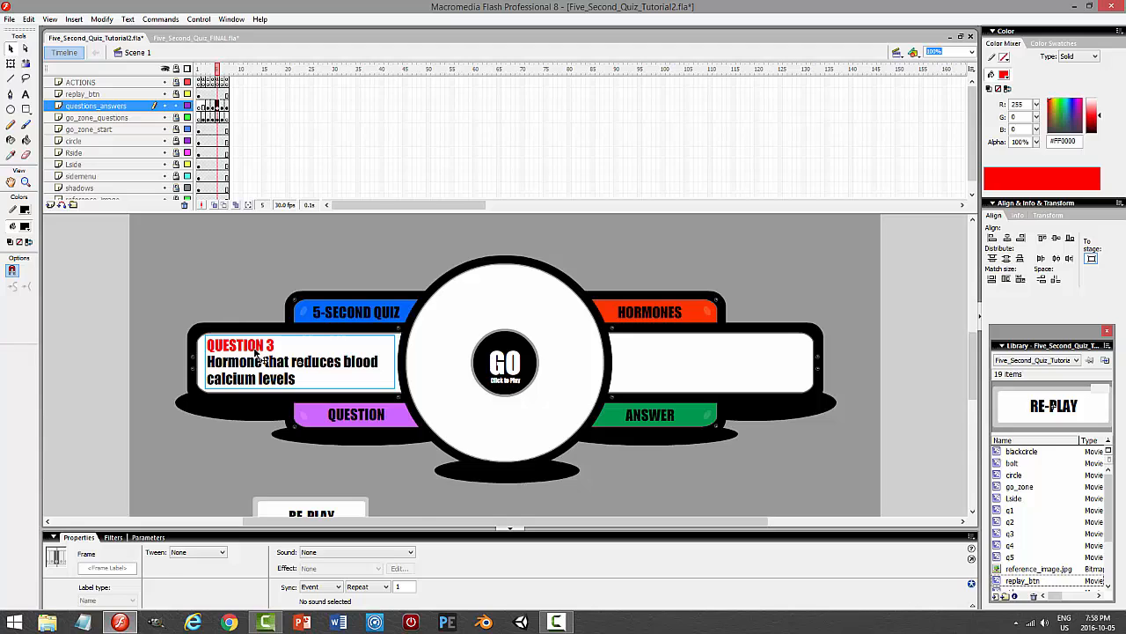
key(ctrl+a)
click(176, 268)
double_click(257, 360)
key(t)
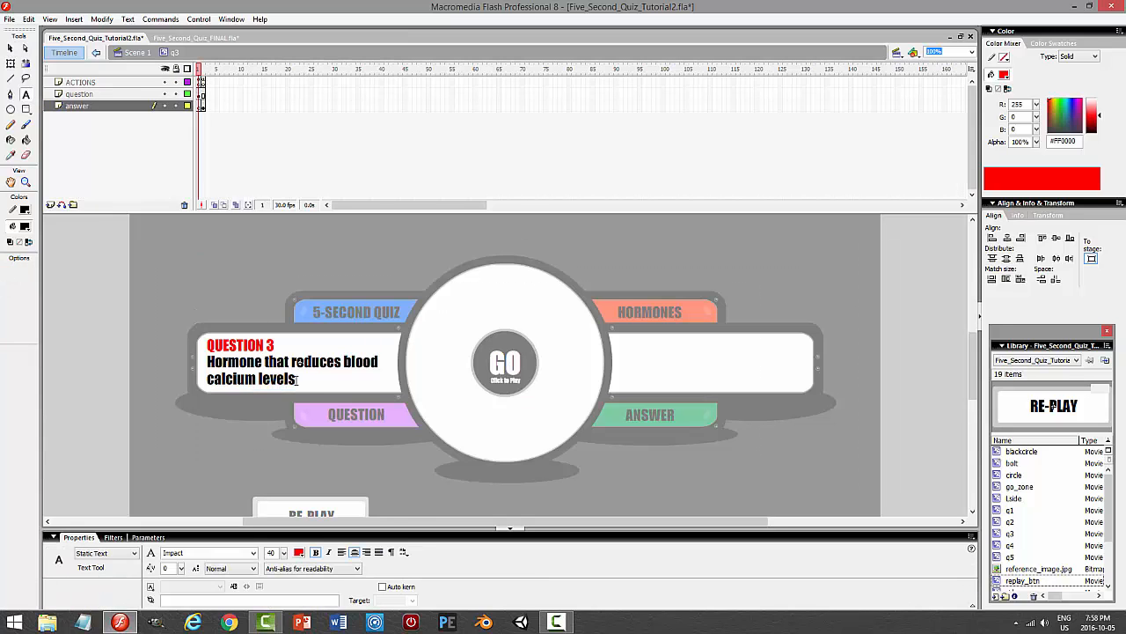
drag(298, 379, 241, 370)
key(ctrl+a)
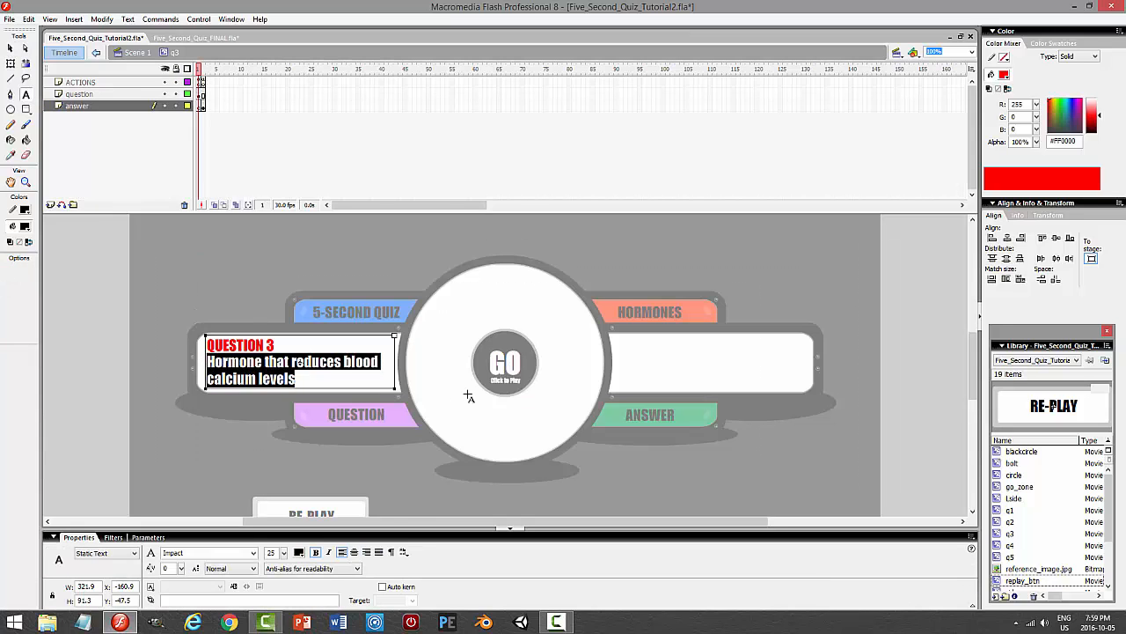
text(Number of val)
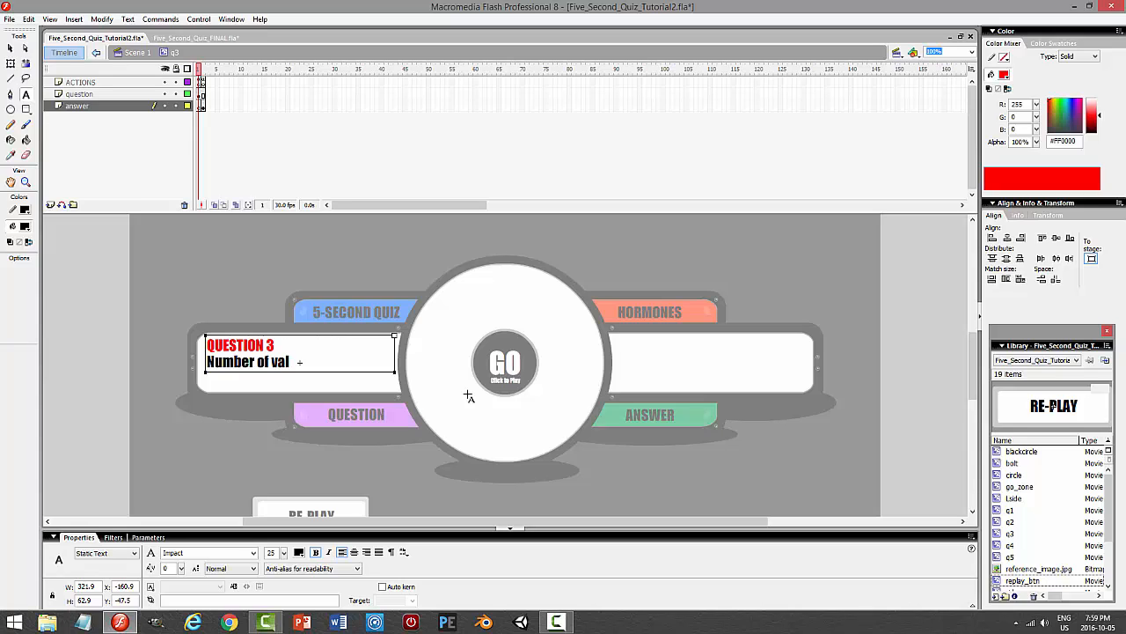
text(ence electro)
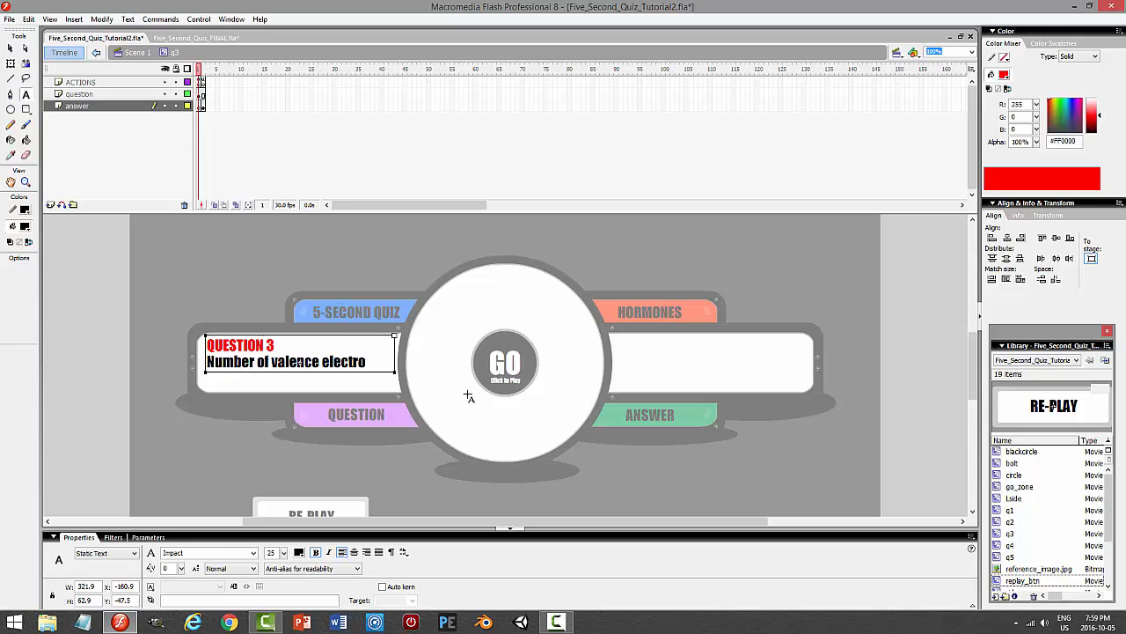
text(ns in Nitrogen)
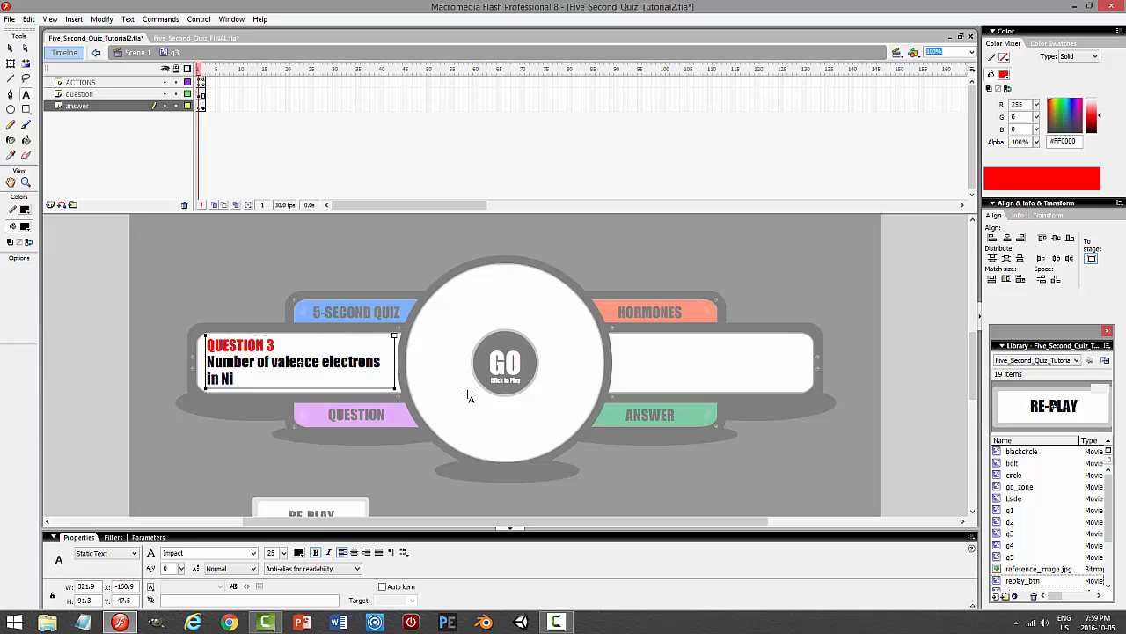
click(10, 48)
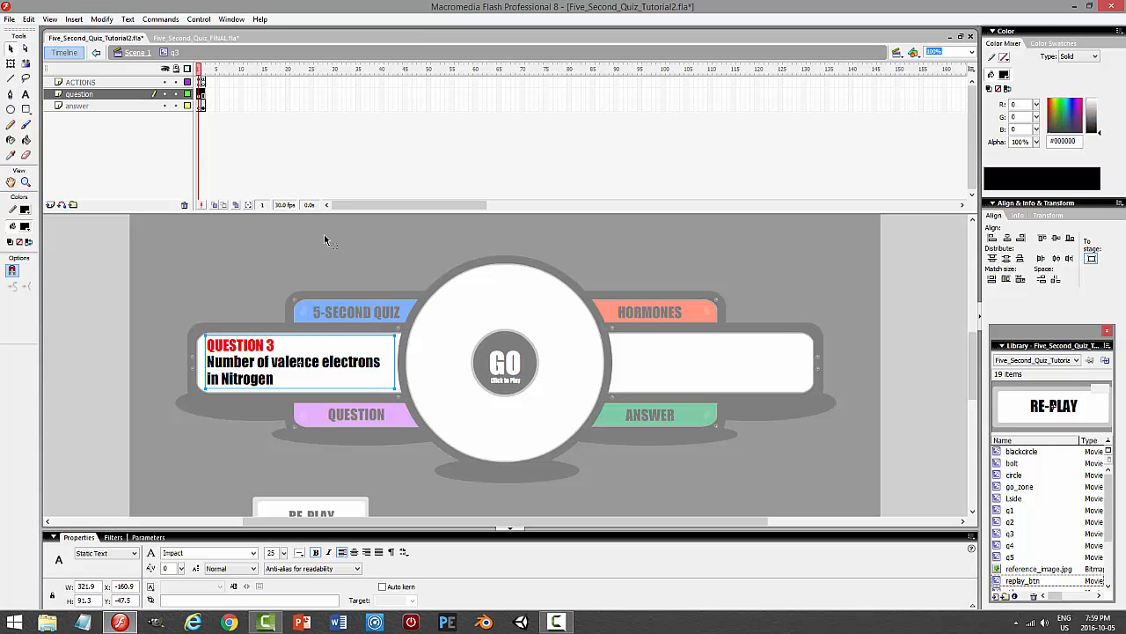
- Replace the answer text on frame 2 of the q3 clip with "5" and save the document
click(204, 105)
key(t)
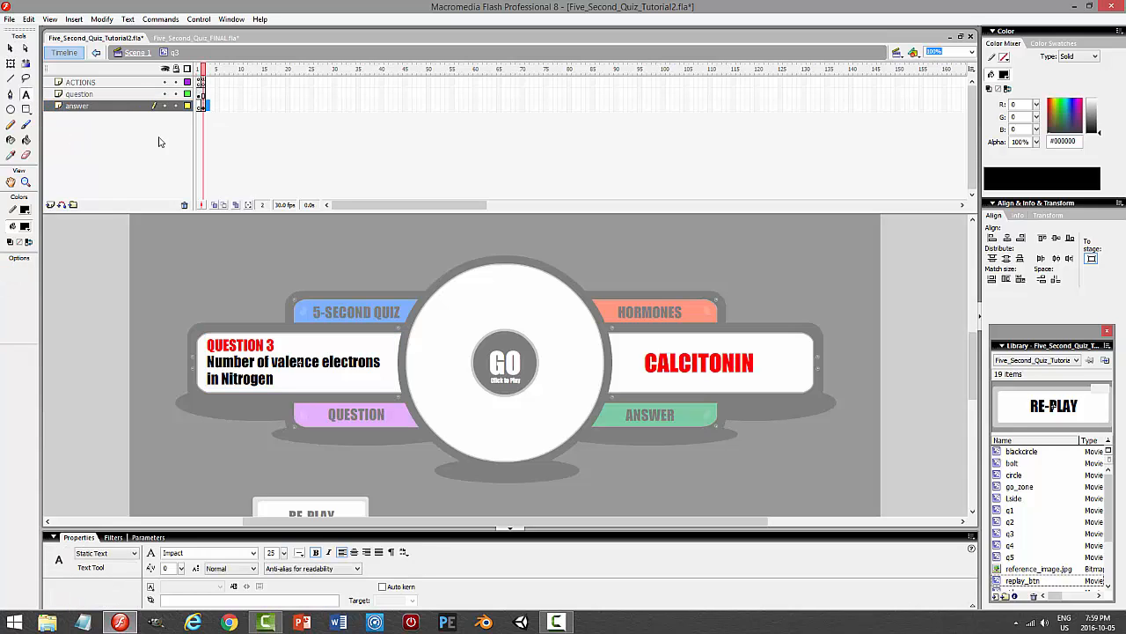
drag(754, 362, 642, 362)
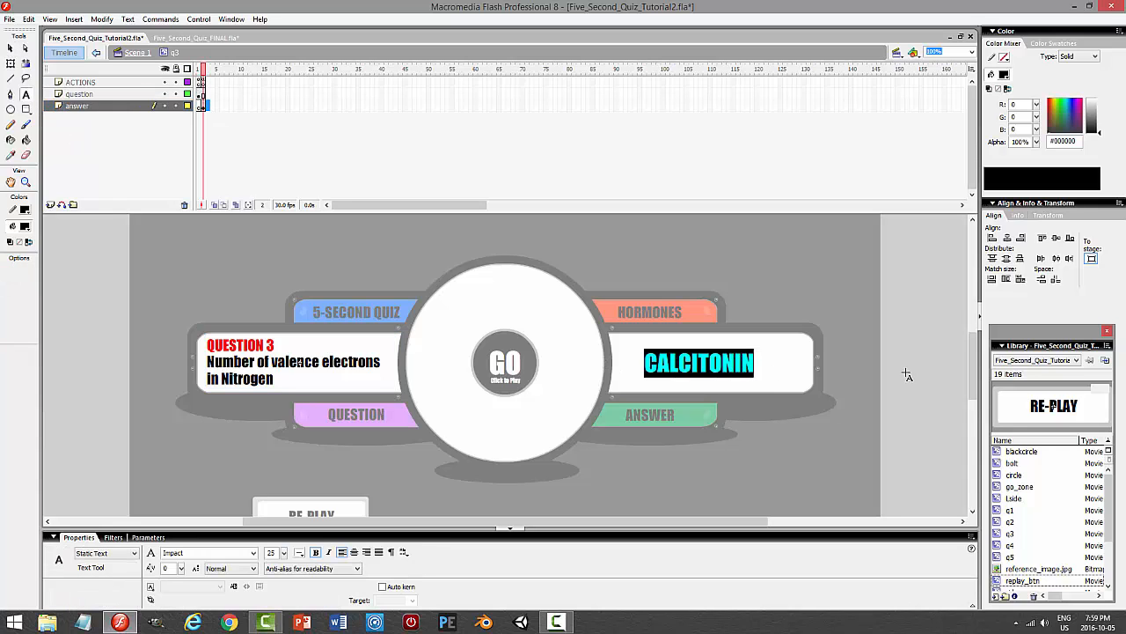
text(5)
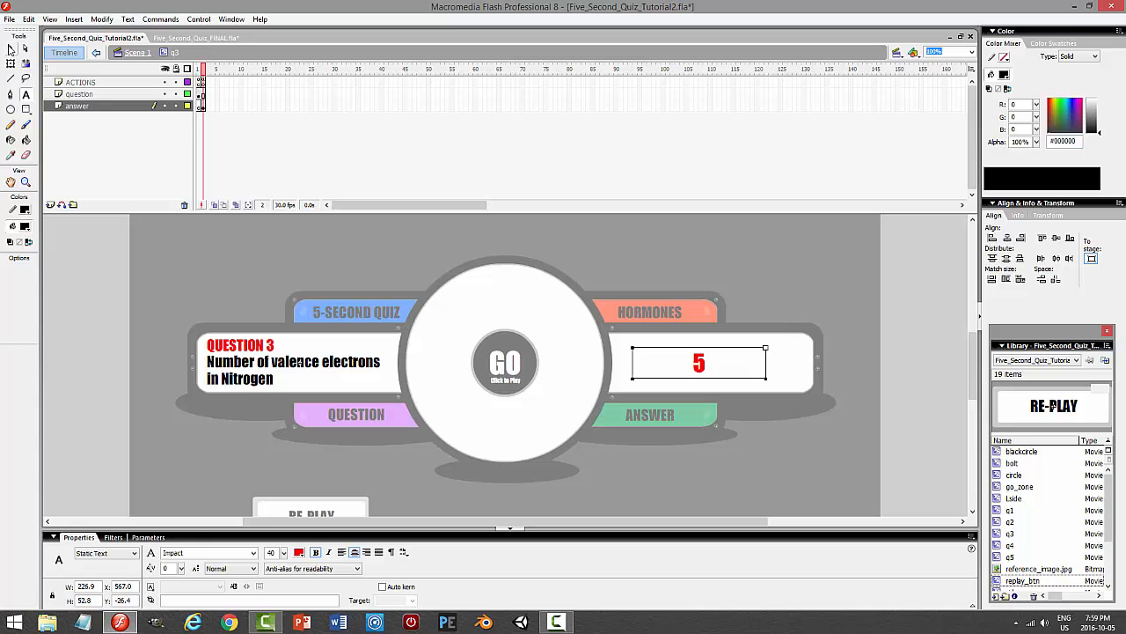
click(10, 47)
click(843, 288)
key(ctrl+s)
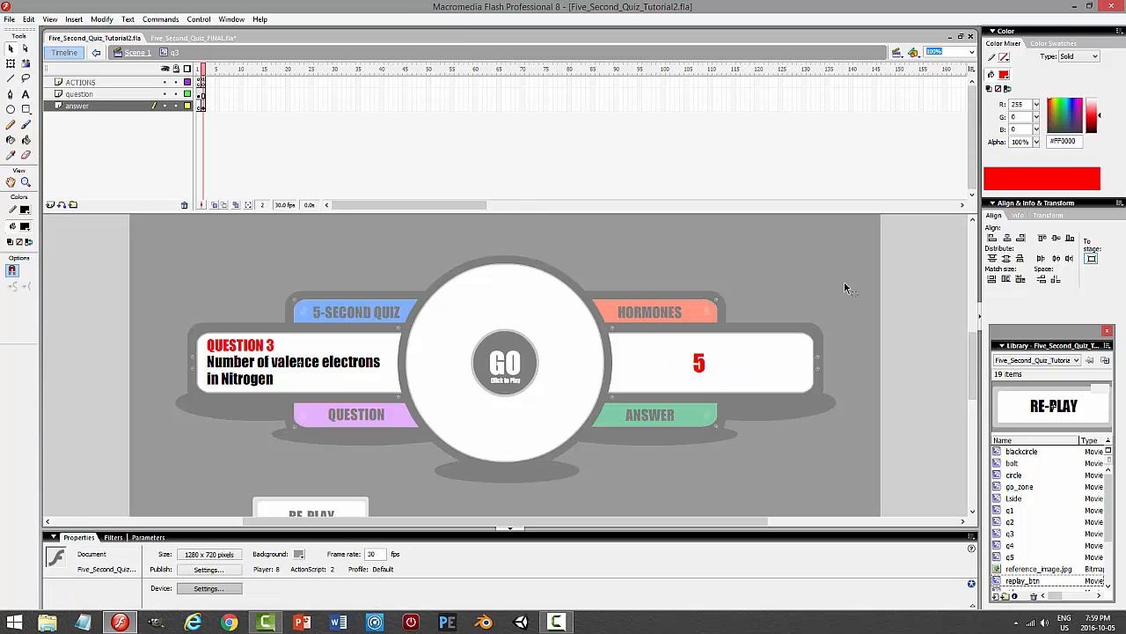
- Test the movie by playing questions 1 and 2 through to their answers, and close the preview
key(ctrl+Return)
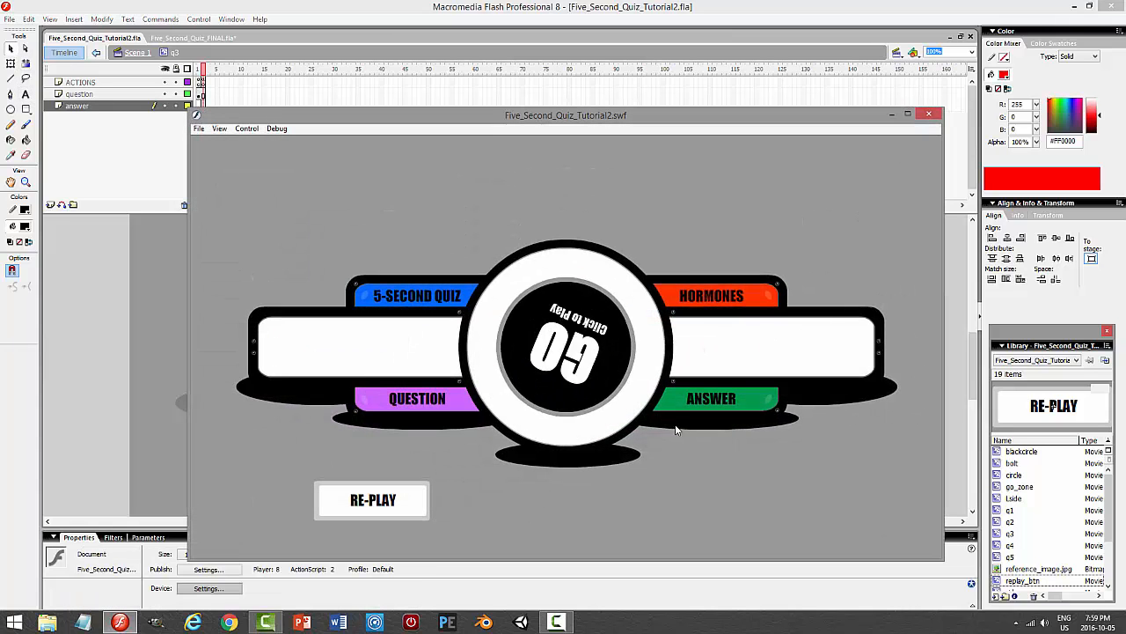
click(560, 364)
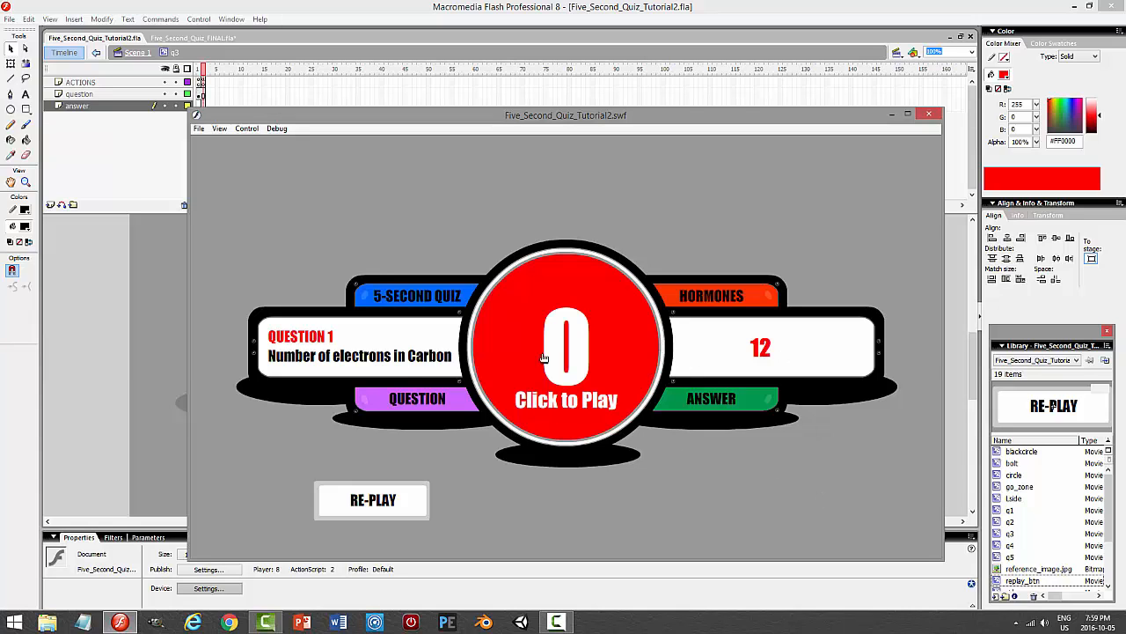
click(544, 357)
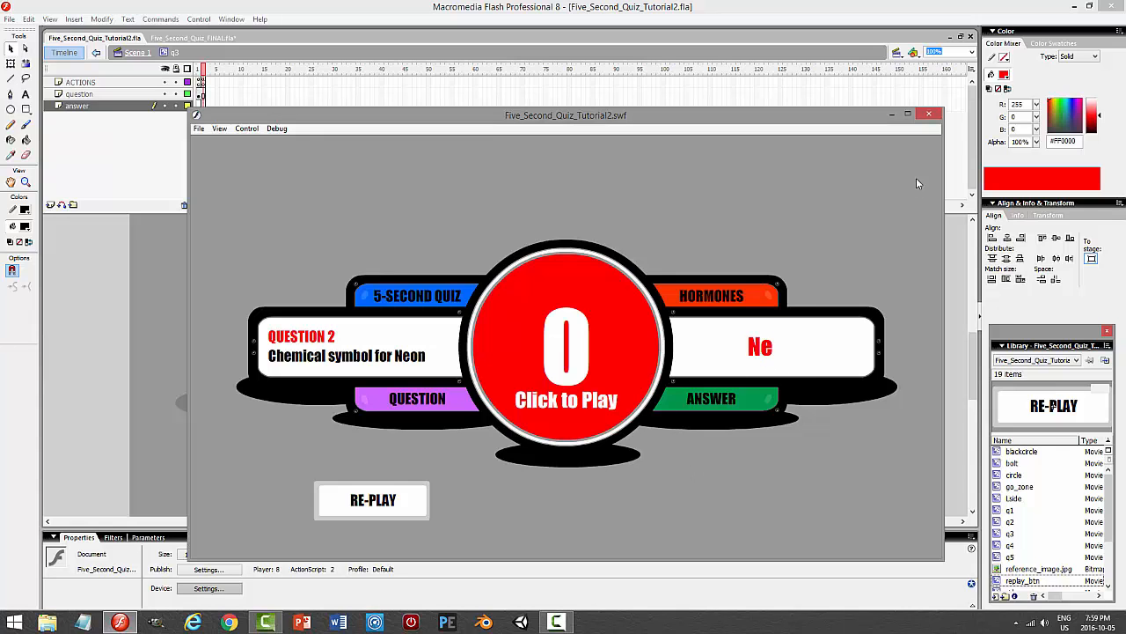
click(930, 115)
- Export the movie to the Desktop as Five_Second_Quiz_Tutorial.swf, replacing the existing file and accepting the export settings
click(9, 18)
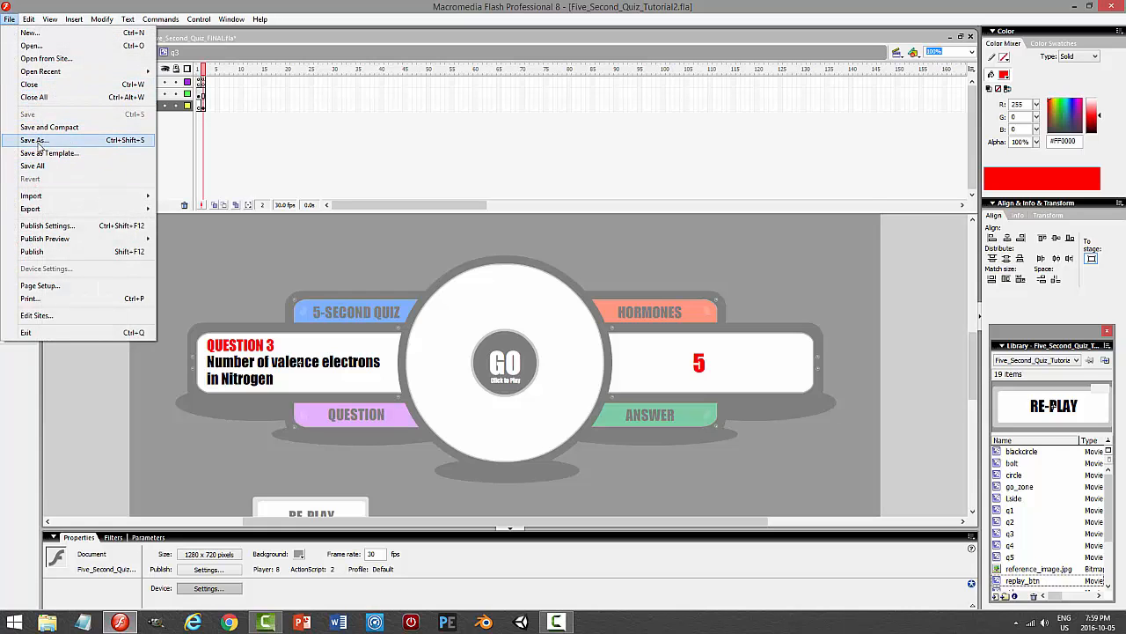
mouse_move(46, 209)
click(190, 221)
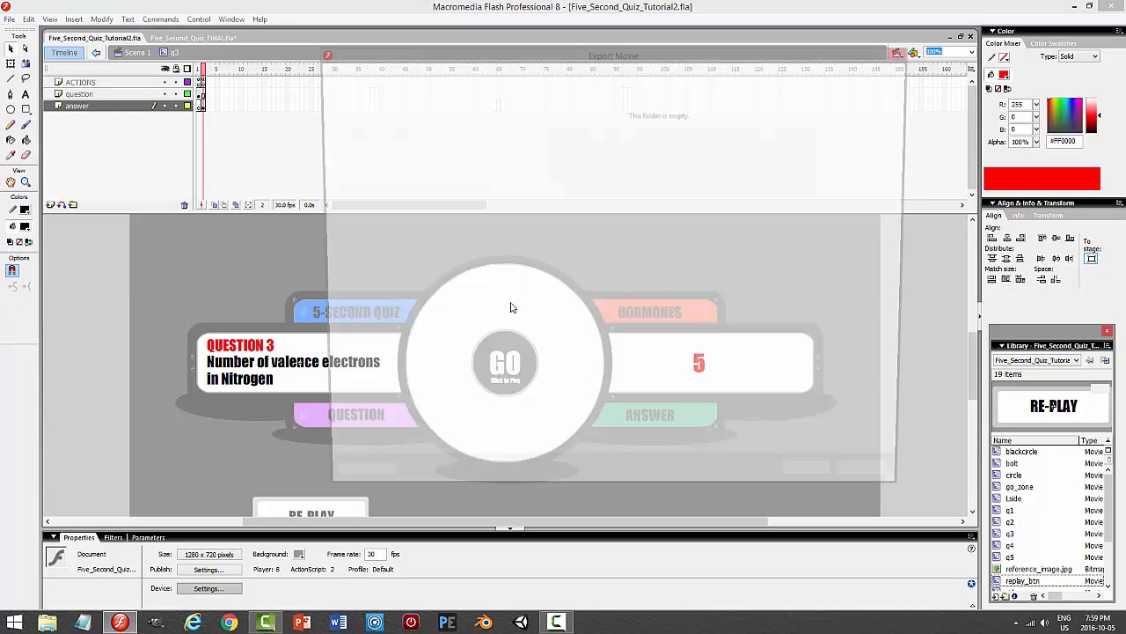
click(355, 285)
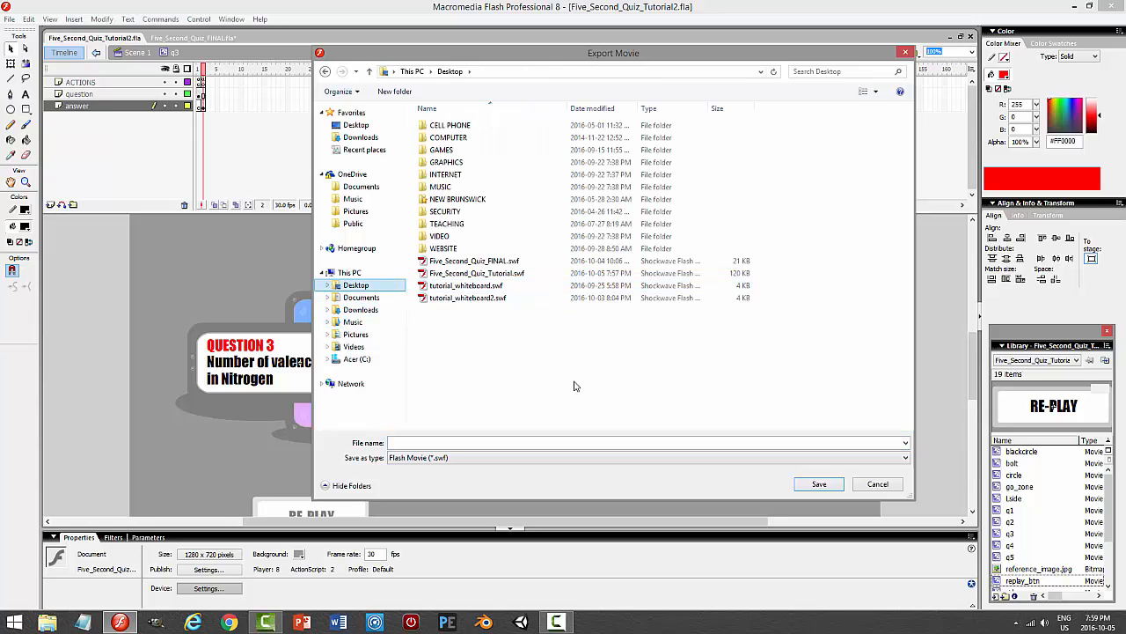
click(479, 273)
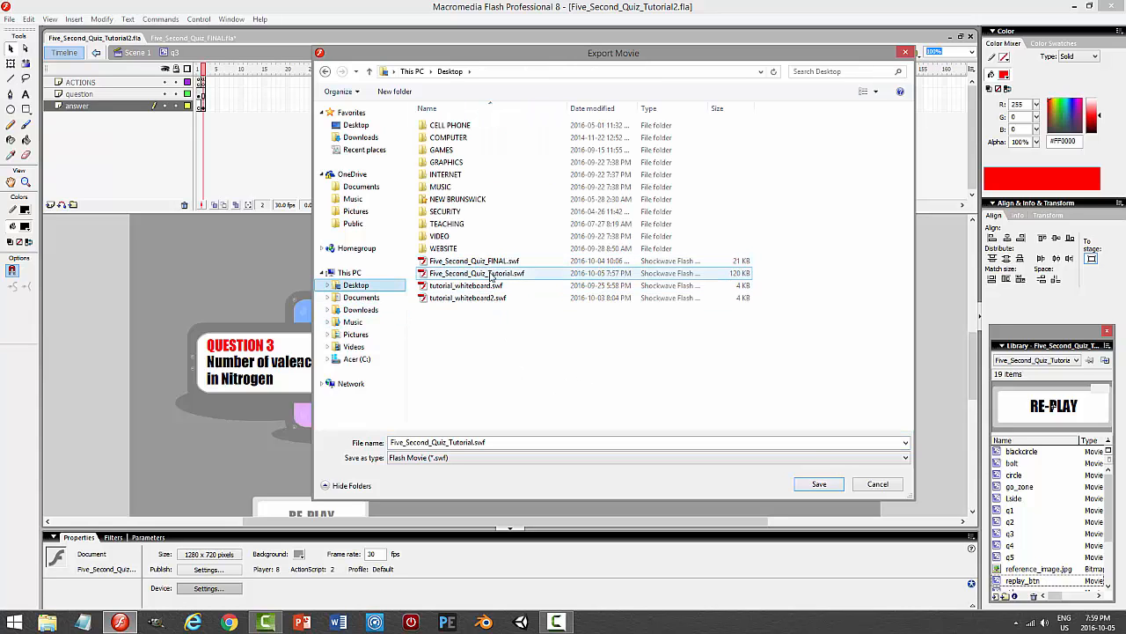
click(819, 484)
click(601, 319)
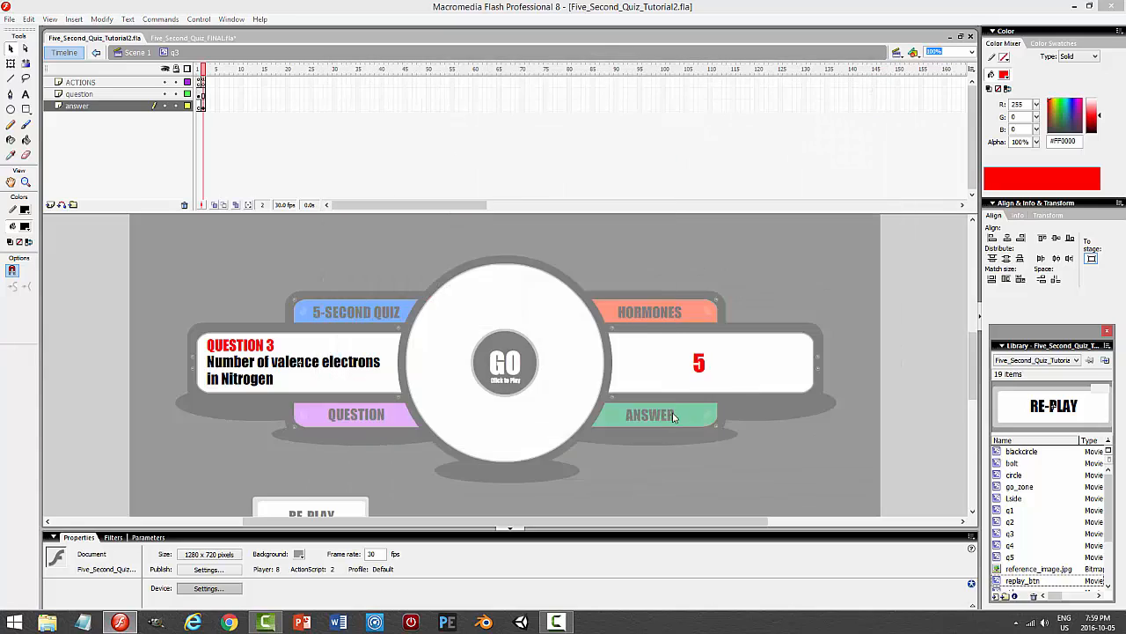
click(590, 440)
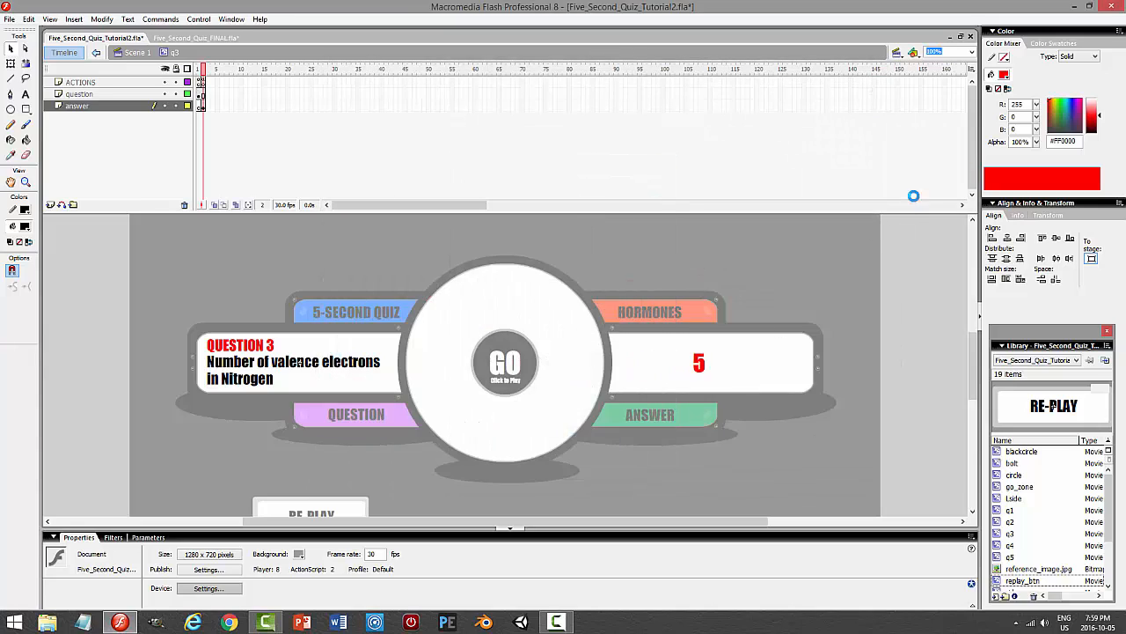
- Open Five_Second_Quiz_Tutorial.swf from the desktop in Flash Player, maximize it and start question 1
click(1075, 7)
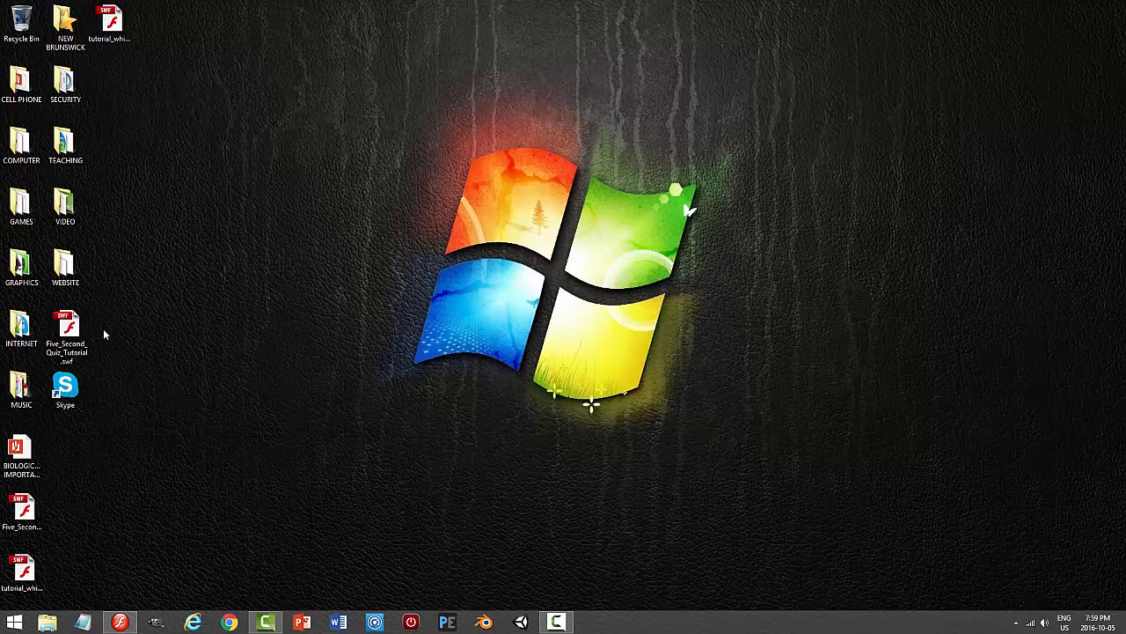
double_click(67, 333)
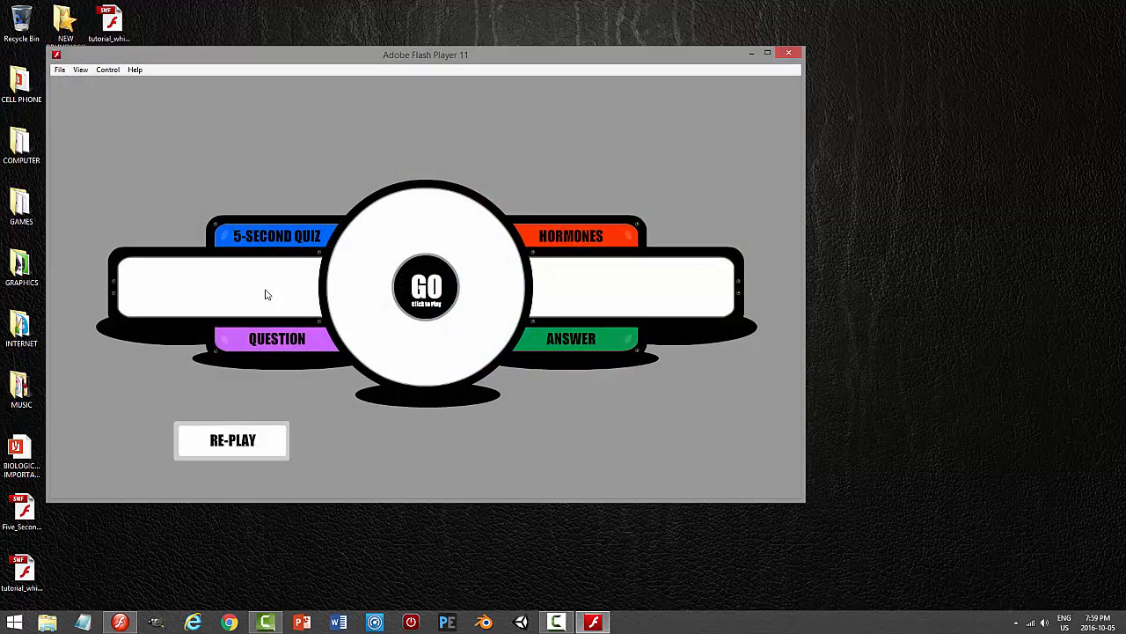
click(767, 53)
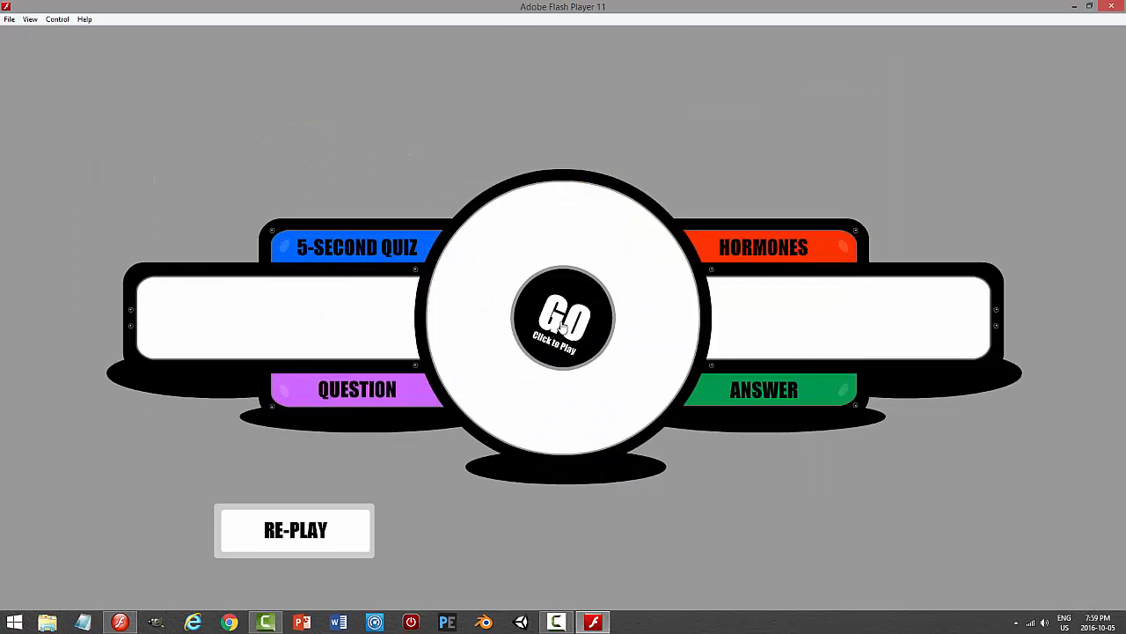
click(619, 367)
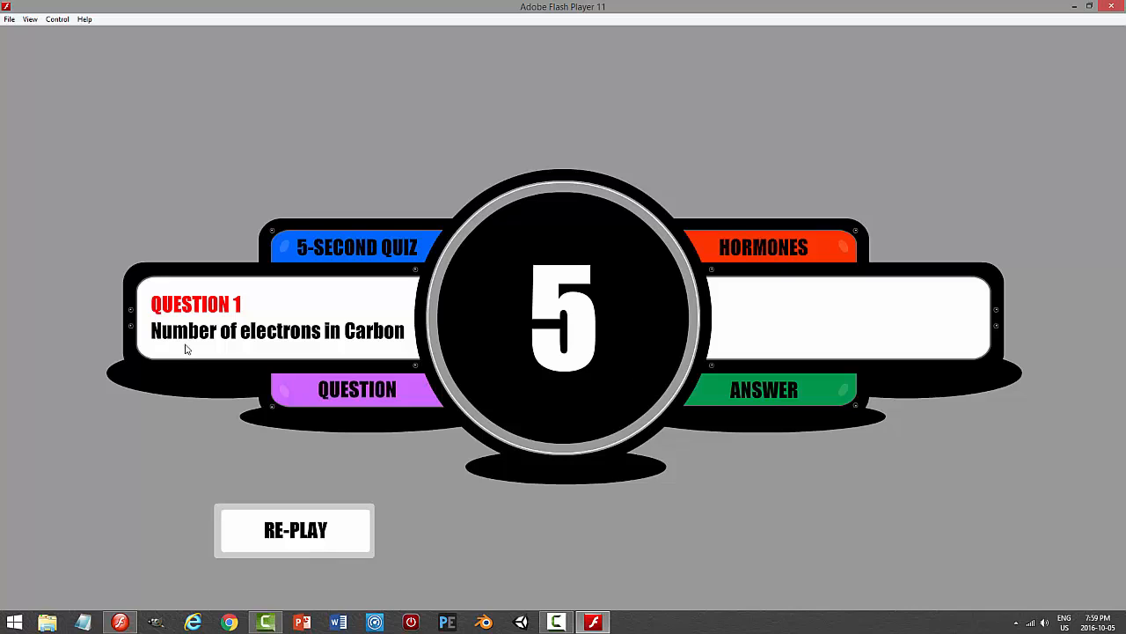